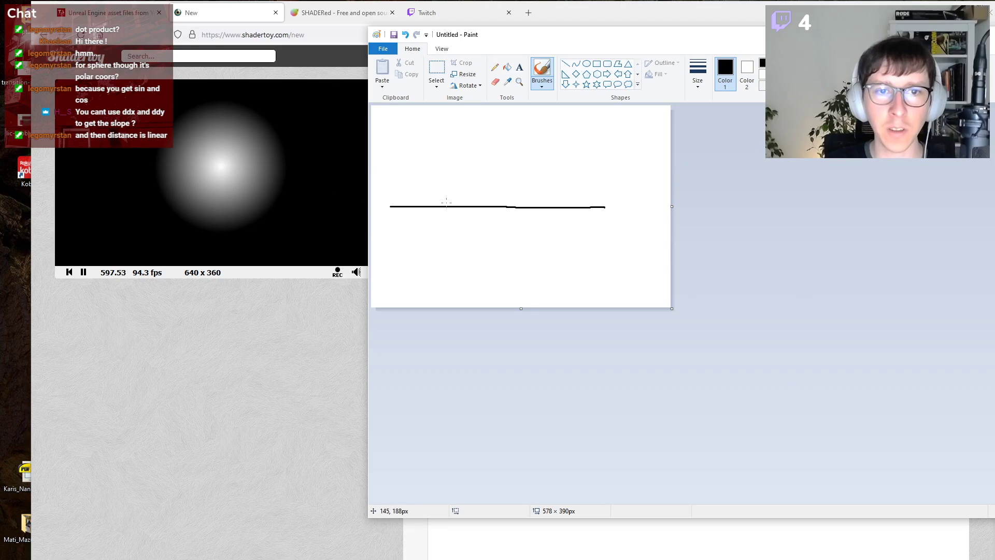
Draw a triangular peak on the baseline and a green curved slope down from it.
{"action": "mouse_move", "coordinate": [426, 205]}
{"action": "left_mouse_down"}
{"action": "mouse_move", "coordinate": [486, 142]}
{"action": "mouse_move", "coordinate": [551, 206]}
{"action": "left_mouse_up"}
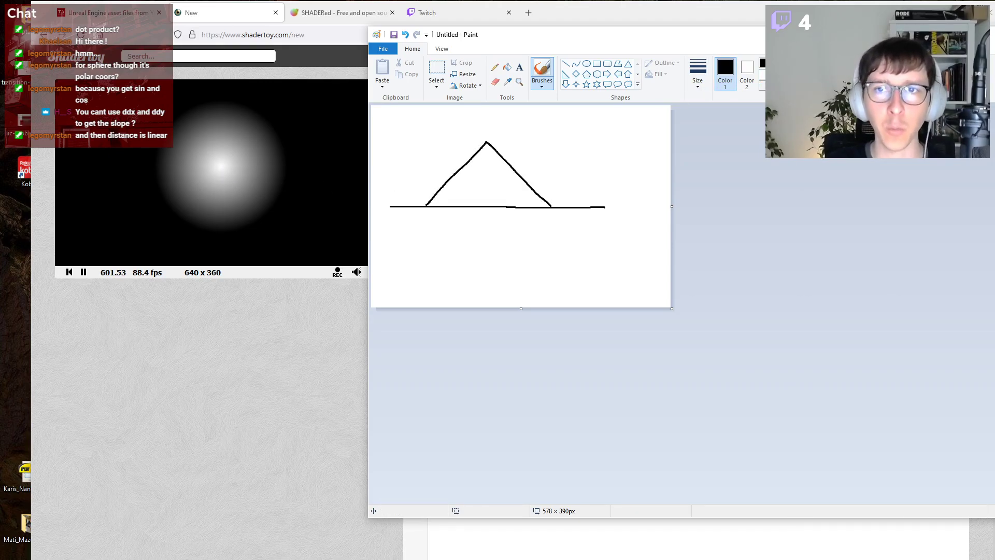
{"action": "left_click", "coordinate": [831, 63]}
{"action": "mouse_move", "coordinate": [489, 140]}
{"action": "left_mouse_down"}
{"action": "mouse_move", "coordinate": [539, 165]}
{"action": "mouse_move", "coordinate": [552, 206]}
{"action": "left_mouse_up"}
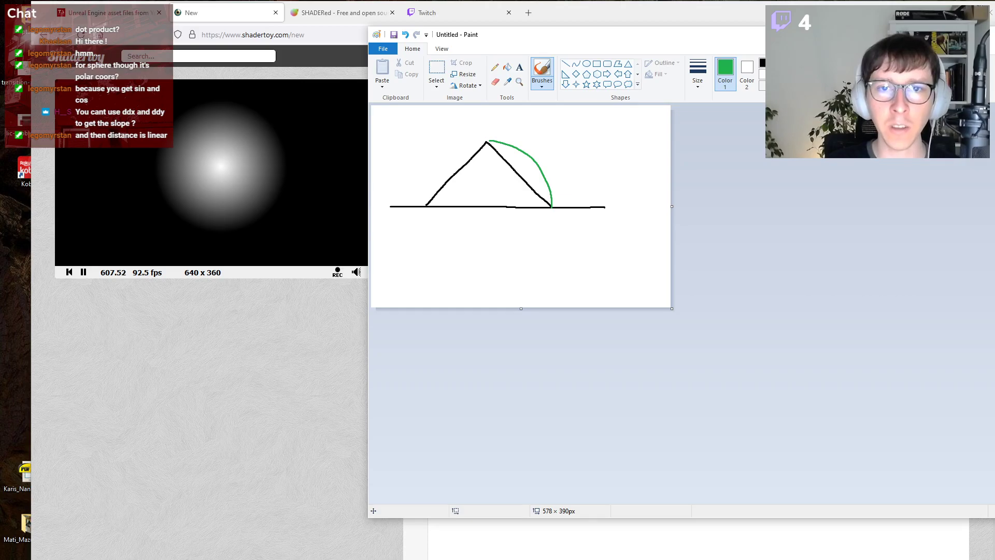
{"action": "left_click", "coordinate": [819, 63]}
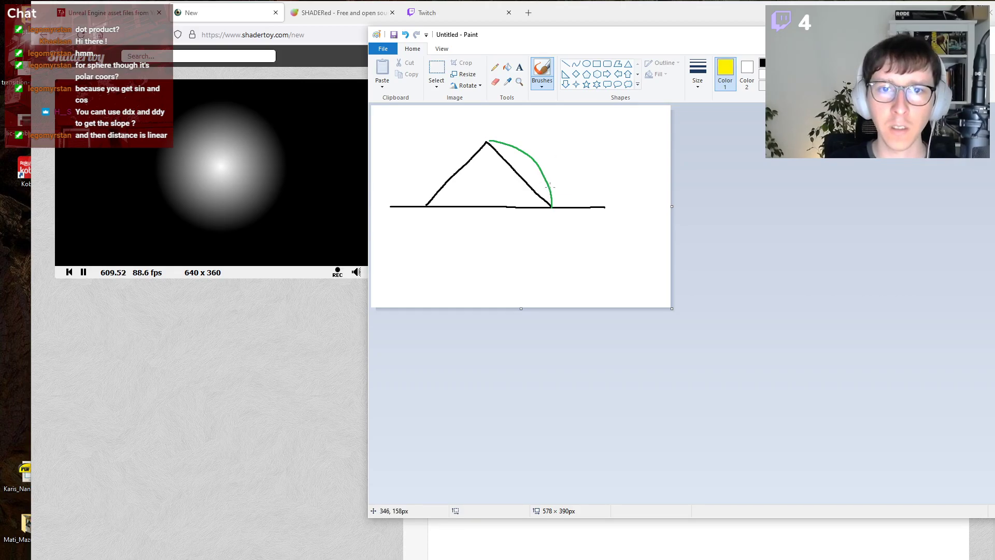
{"action": "left_click", "coordinate": [796, 63]}
{"action": "mouse_move", "coordinate": [552, 188]}
{"action": "left_mouse_down"}
{"action": "mouse_move", "coordinate": [576, 206]}
{"action": "mouse_move", "coordinate": [551, 202]}
{"action": "mouse_move", "coordinate": [571, 206]}
{"action": "left_mouse_up"}
{"action": "key", "text": "ctrl+z"}
{"action": "key", "text": "ctrl+z"}
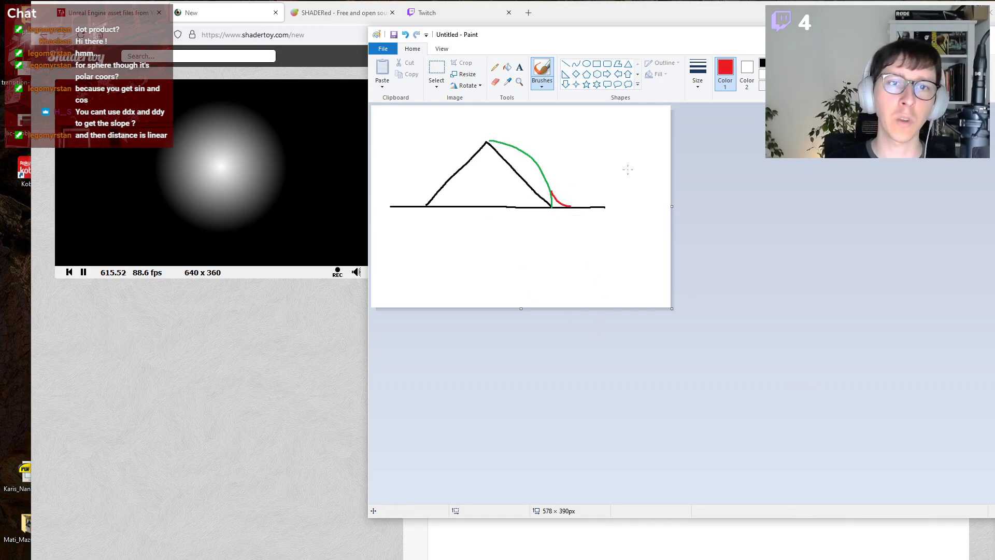
Draw a turquoise-blue curve below the baseline with a normal arrow above it.
{"action": "left_click", "coordinate": [842, 63]}
{"action": "mouse_move", "coordinate": [481, 222]}
{"action": "left_mouse_down"}
{"action": "mouse_move", "coordinate": [539, 242]}
{"action": "mouse_move", "coordinate": [557, 282]}
{"action": "mouse_move", "coordinate": [574, 285]}
{"action": "left_mouse_up"}
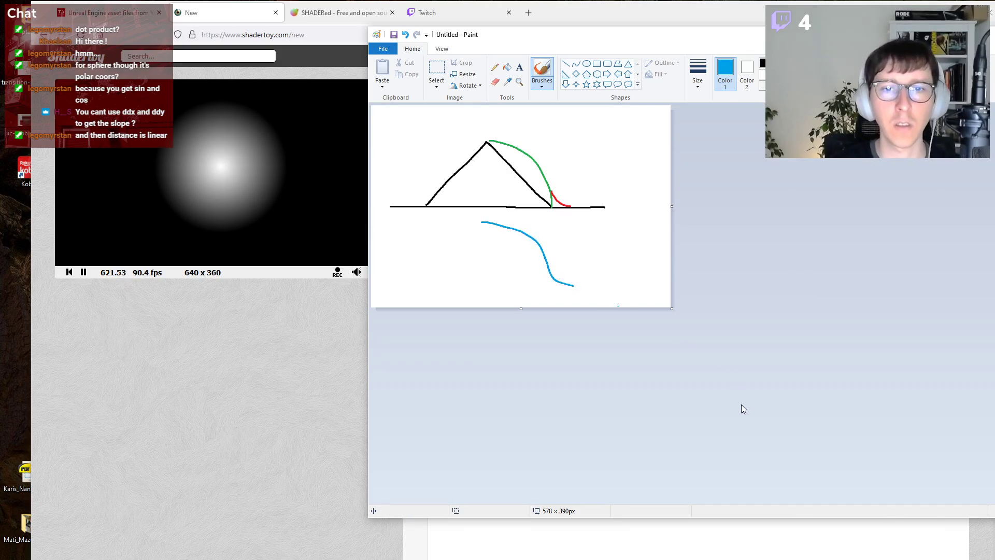
{"action": "mouse_move", "coordinate": [573, 276]}
{"action": "left_mouse_down"}
{"action": "mouse_move", "coordinate": [549, 228]}
{"action": "mouse_move", "coordinate": [524, 217]}
{"action": "left_mouse_up"}
{"action": "mouse_move", "coordinate": [517, 219]}
{"action": "left_mouse_down"}
{"action": "mouse_move", "coordinate": [526, 218]}
{"action": "mouse_move", "coordinate": [485, 218]}
{"action": "left_mouse_up"}
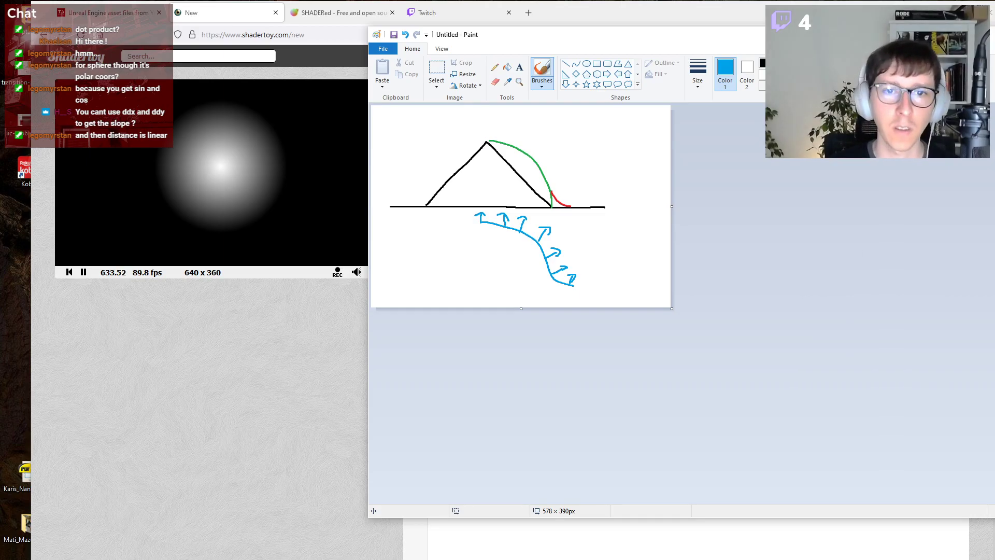
{"action": "key", "text": "alt+Tab"}
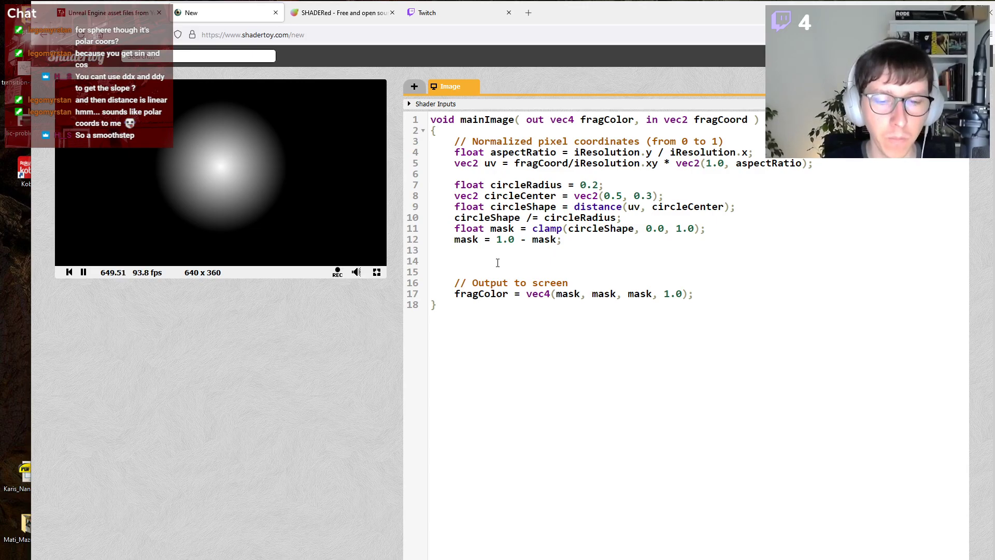
{"action": "key", "text": "alt+Tab"}
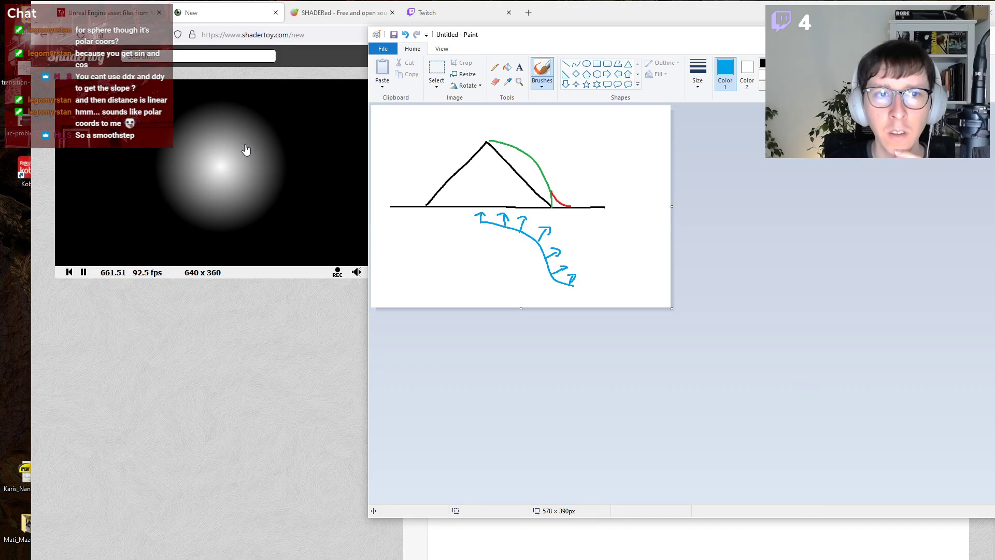
{"action": "key", "text": "alt+Tab"}
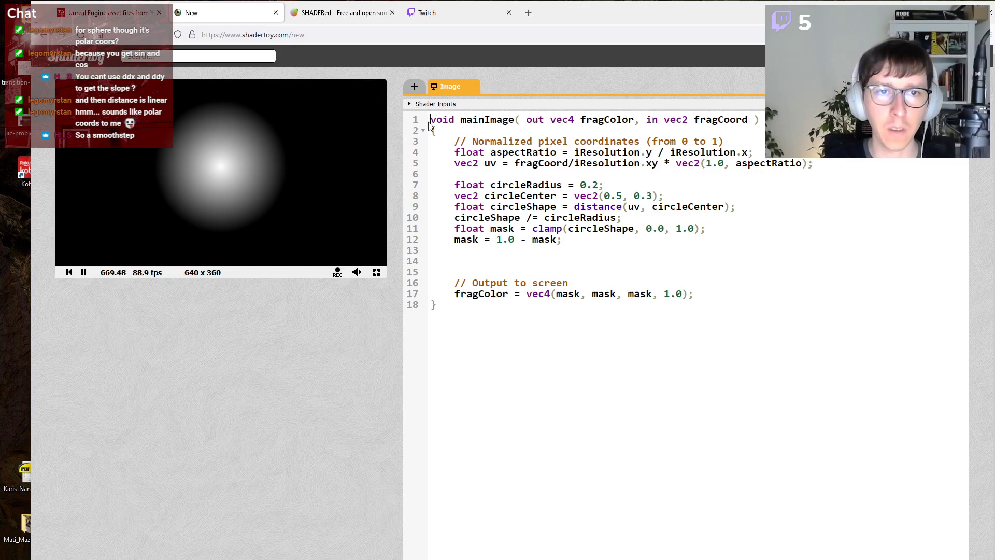
{"action": "left_click_drag", "start_coordinate": [575, 246], "coordinate": [453, 182]}
{"action": "key", "text": "ctrl+c"}
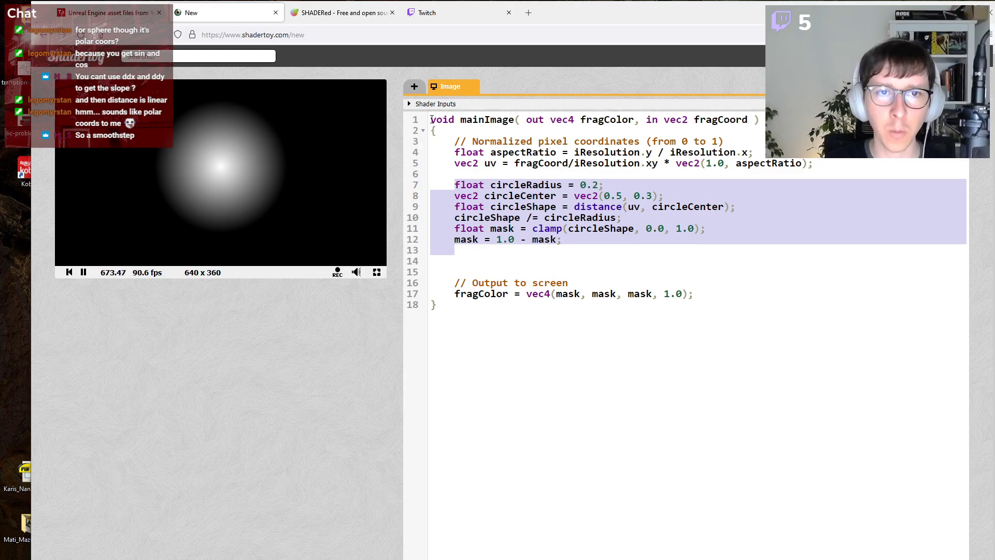
Add an empty float calcHeight() function above mainImage.
{"action": "left_click", "coordinate": [549, 115]}
{"action": "key", "text": "Home"}
{"action": "key", "text": "Return"}
{"action": "key", "text": "Return"}
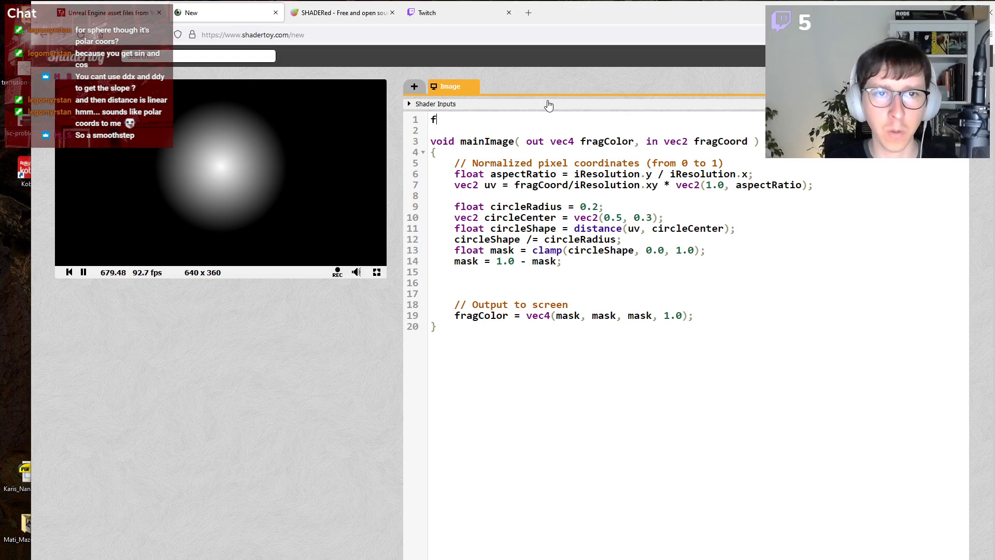
{"action": "type", "text": "float g"}
{"action": "key", "text": "BackSpace"}
{"action": "type", "text": "calcHeight("}
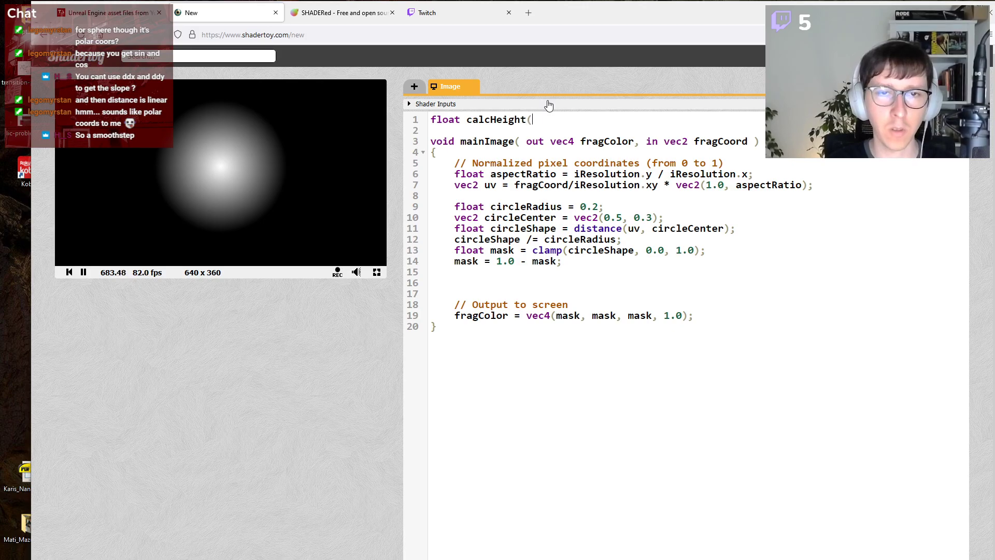
{"action": "key", "text": "Return"}
{"action": "type", "text": "{"}
{"action": "key", "text": "Return"}
{"action": "type", "text": "}"}
{"action": "key", "text": "Up"}
{"action": "key", "text": "Return"}
Paste the circle code into calcHeight and give it a vec2 uv parameter, keeping the float return type.
{"action": "key", "text": "ctrl+v"}
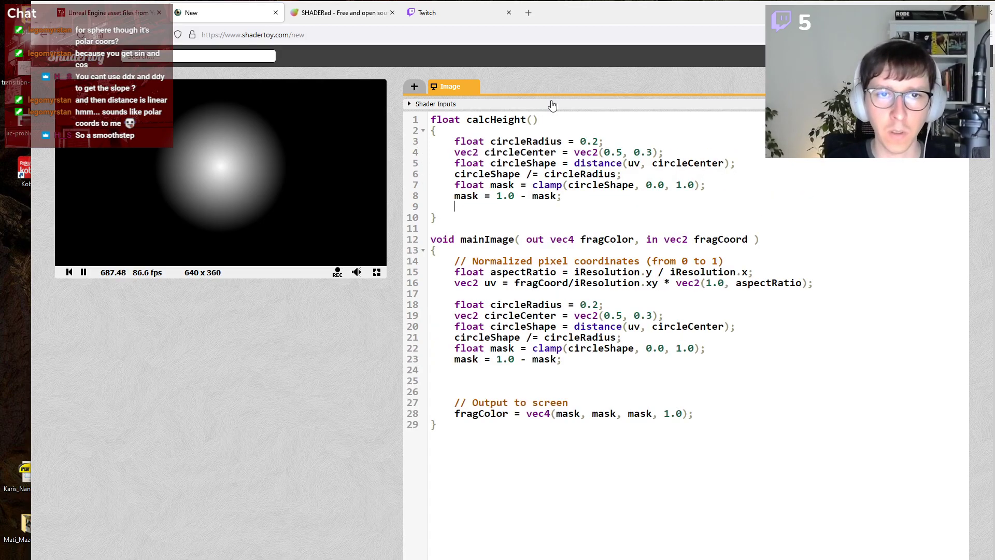
{"action": "left_click", "coordinate": [530, 120]}
{"action": "type", "text": "vec2 "}
{"action": "type", "text": "uv"}
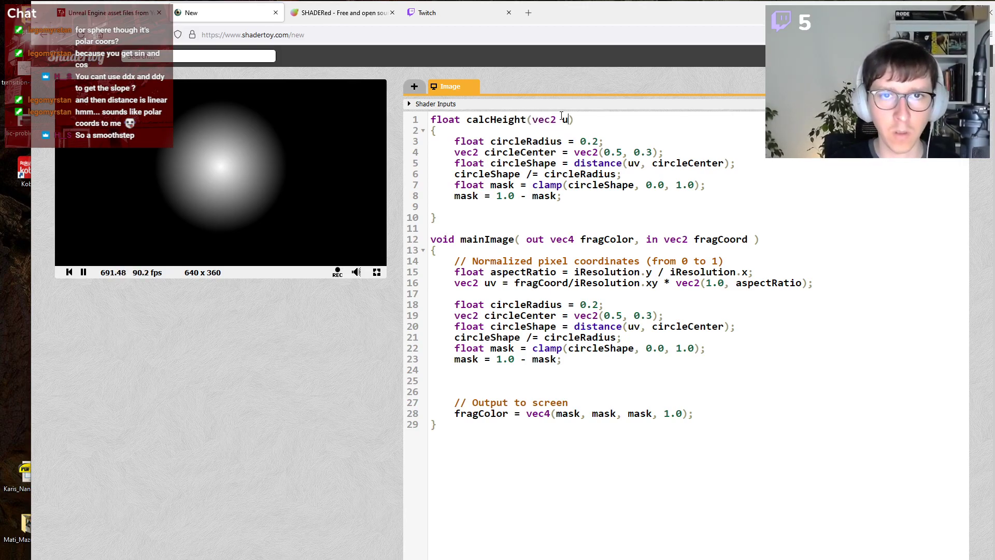
{"action": "double_click", "coordinate": [440, 121]}
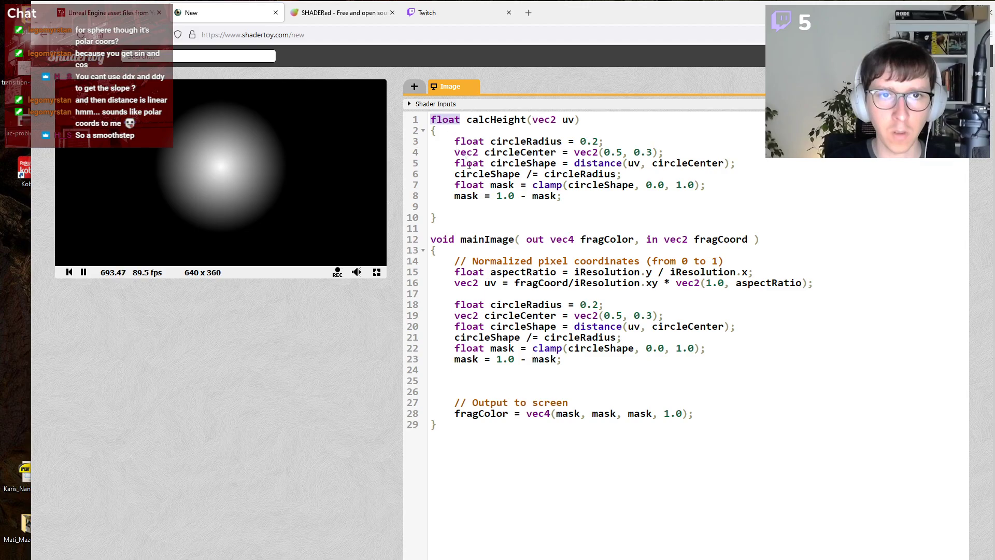
{"action": "type", "text": "vec2"}
{"action": "key", "text": "ctrl+z"}
{"action": "left_click", "coordinate": [489, 207]}
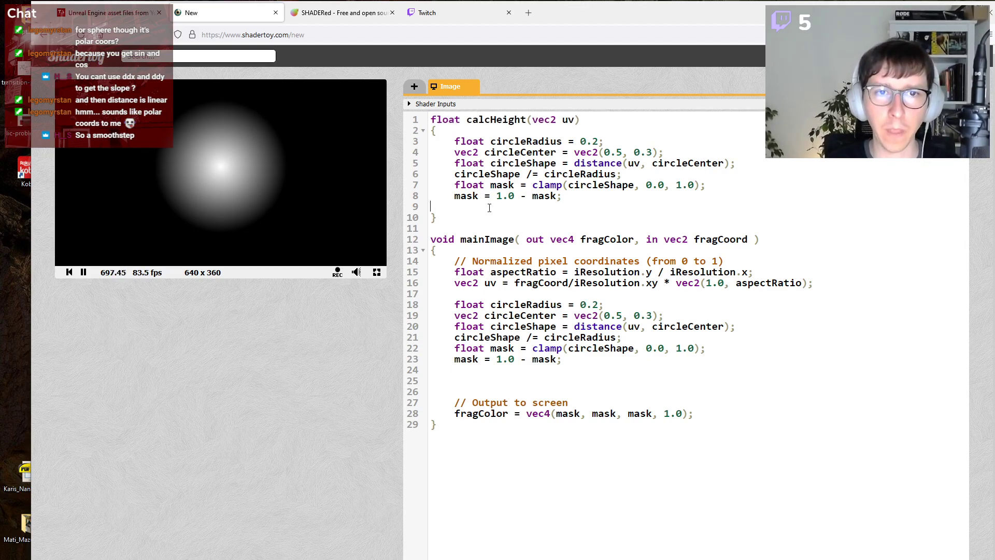
{"action": "key", "text": "BackSpace"}
Delete the duplicated circle code from mainImage.
{"action": "double_click", "coordinate": [494, 120]}
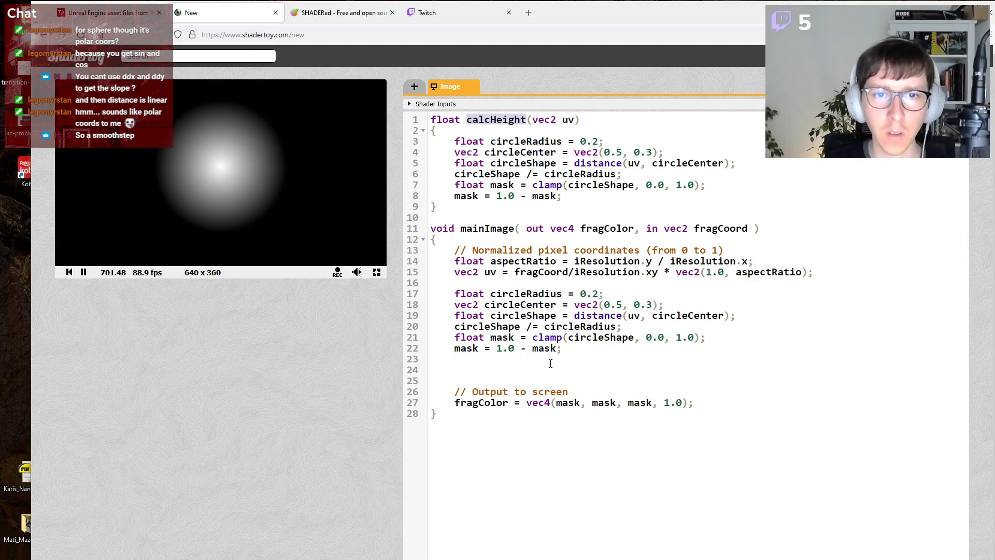
{"action": "left_click", "coordinate": [562, 348]}
{"action": "left_click", "coordinate": [455, 293], "text": "shift"}
{"action": "key", "text": "BackSpace"}
{"action": "key", "text": "Delete"}
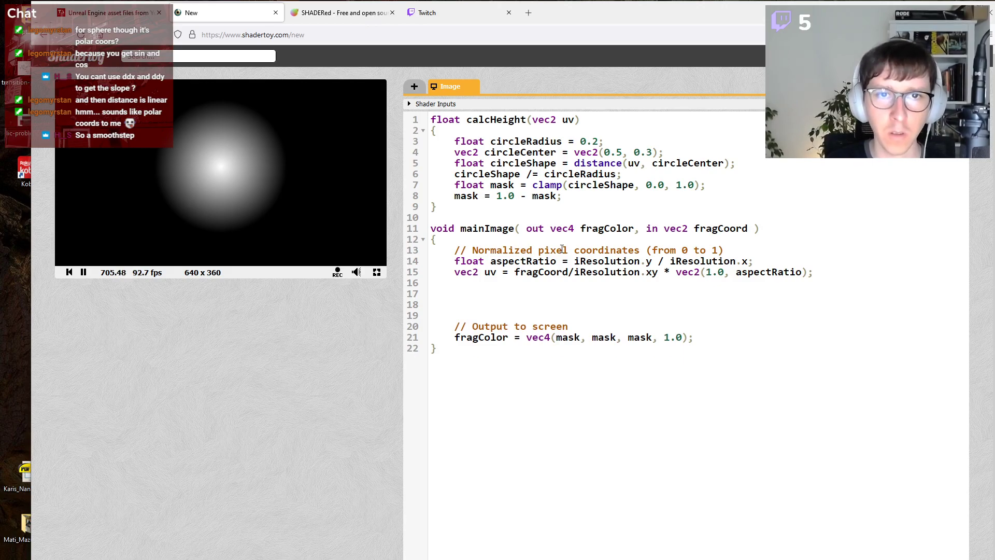
Move circleRadius and circleCenter to the top of the shader as const globals.
{"action": "left_click_drag", "start_coordinate": [454, 142], "coordinate": [668, 152]}
{"action": "key", "text": "ctrl+c"}
{"action": "key", "text": "BackSpace"}
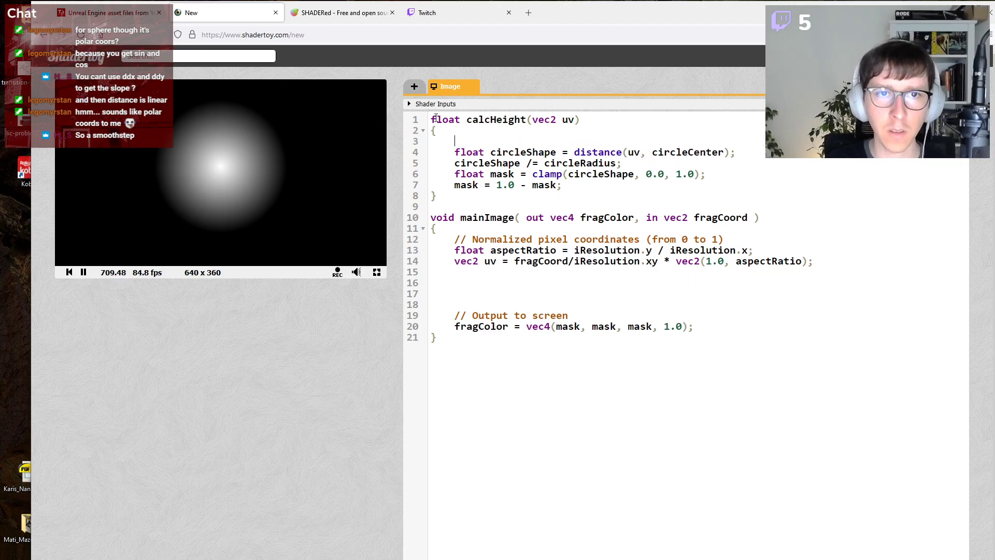
{"action": "key", "text": "Return"}
{"action": "key", "text": "Return"}
{"action": "key", "text": "Up"}
{"action": "key", "text": "ctrl+v"}
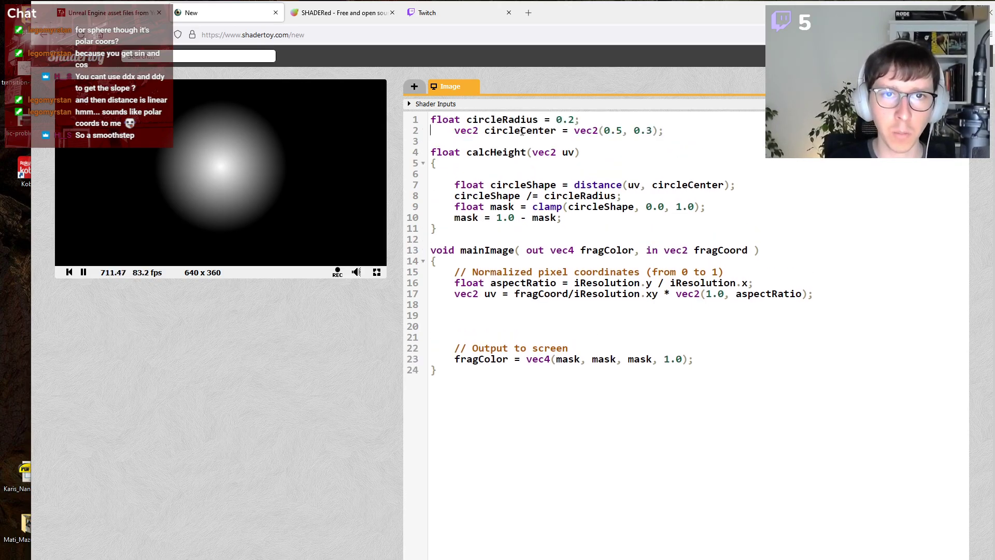
{"action": "type", "text": "const"}
{"action": "key", "text": "Down"}
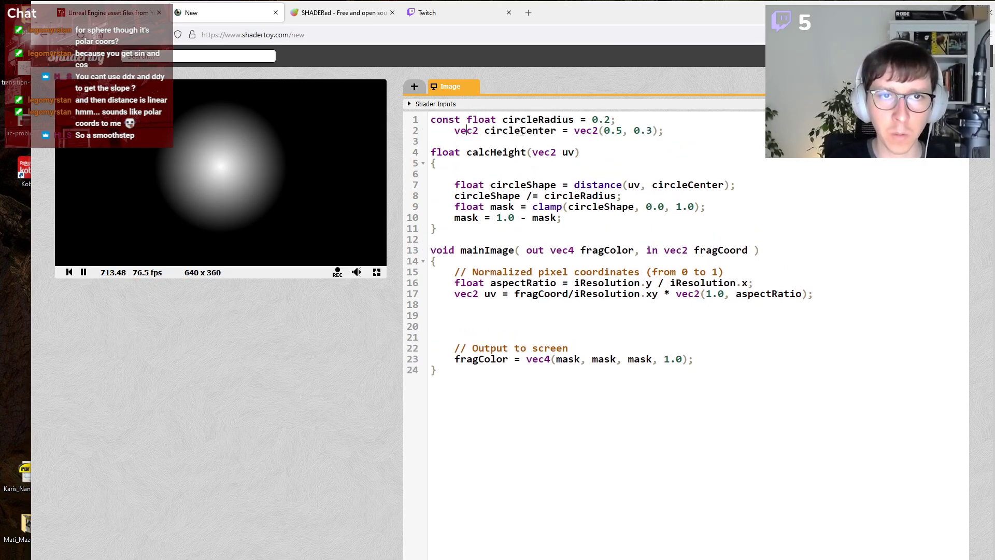
{"action": "key", "text": "Home"}
{"action": "key", "text": "BackSpace"}
{"action": "key", "text": "BackSpace"}
{"action": "key", "text": "BackSpace"}
{"action": "key", "text": "BackSpace"}
{"action": "type", "text": "const"}
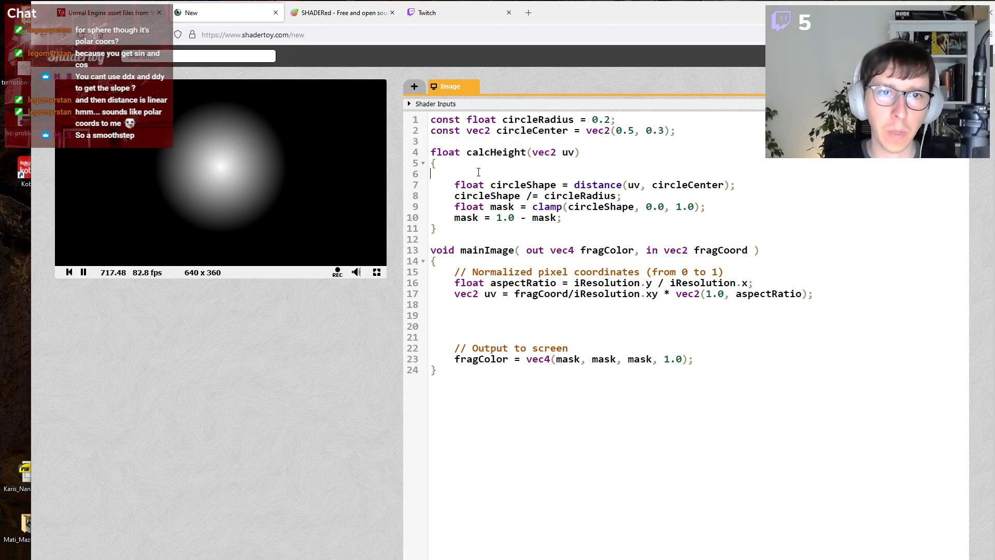
{"action": "key", "text": "BackSpace"}
{"action": "double_click", "coordinate": [496, 151]}
{"action": "left_click", "coordinate": [517, 290]}
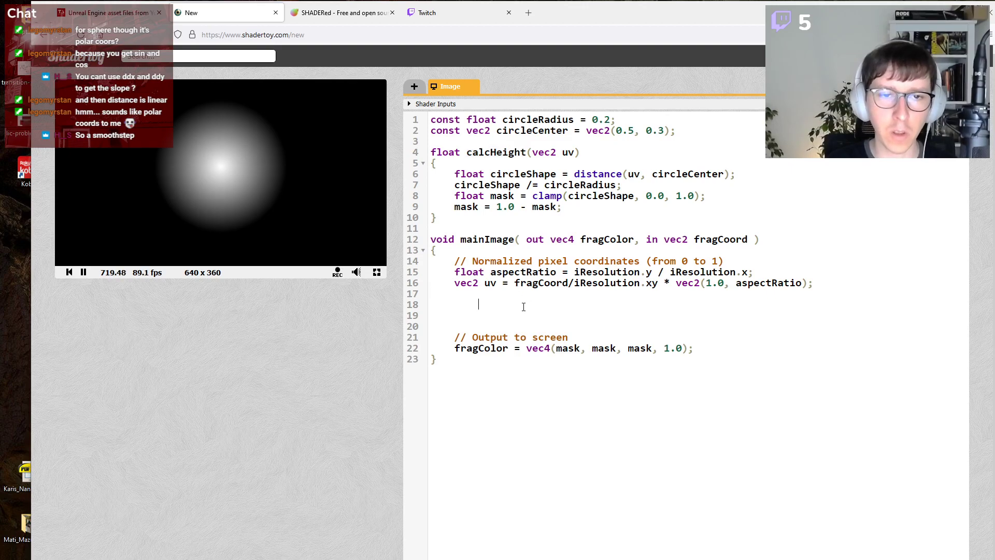
Set mainImage's mask with float mask = calcHeight(uv) and compile.
{"action": "key", "text": "Delete"}
{"action": "type", "text": "mask"}
{"action": "key", "text": "Home"}
{"action": "type", "text": "float"}
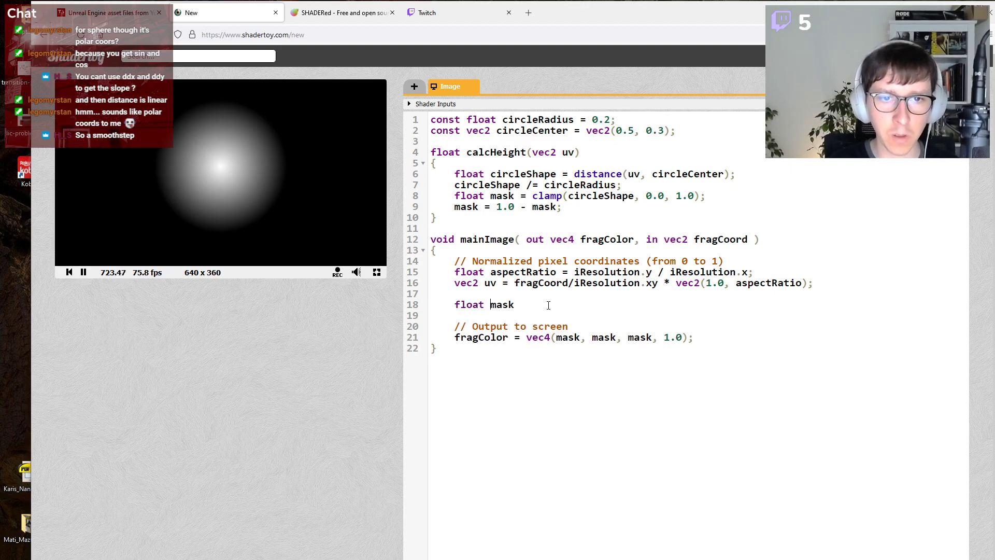
{"action": "key", "text": "ctrl+End"}
{"action": "type", "text": "="}
{"action": "key", "text": "BackSpace"}
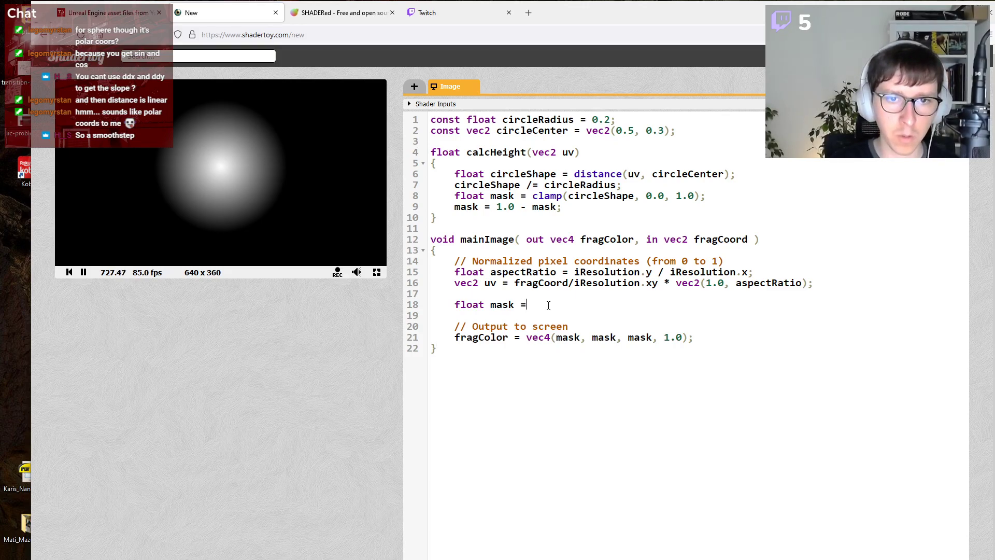
{"action": "type", "text": "calcHeight"}
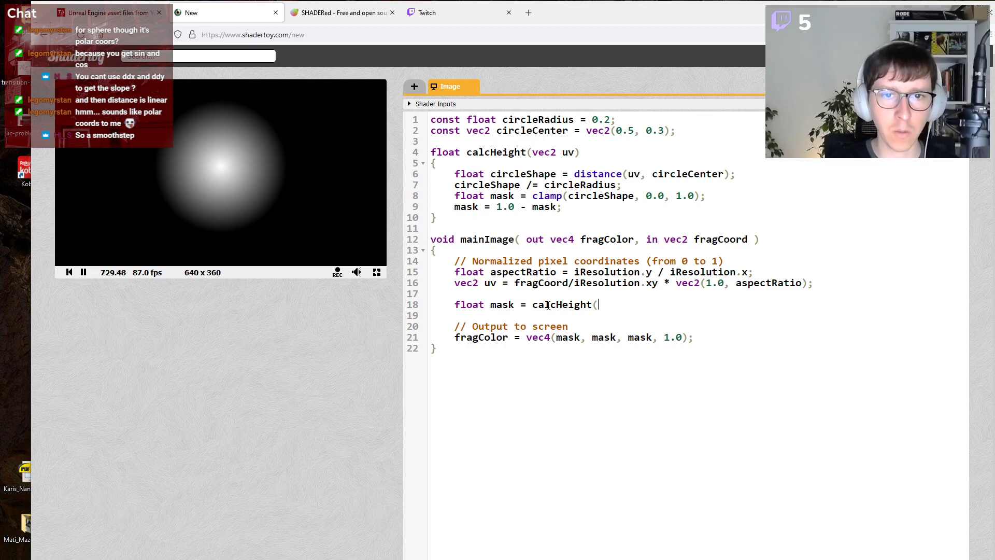
{"action": "type", "text": "(uv)"}
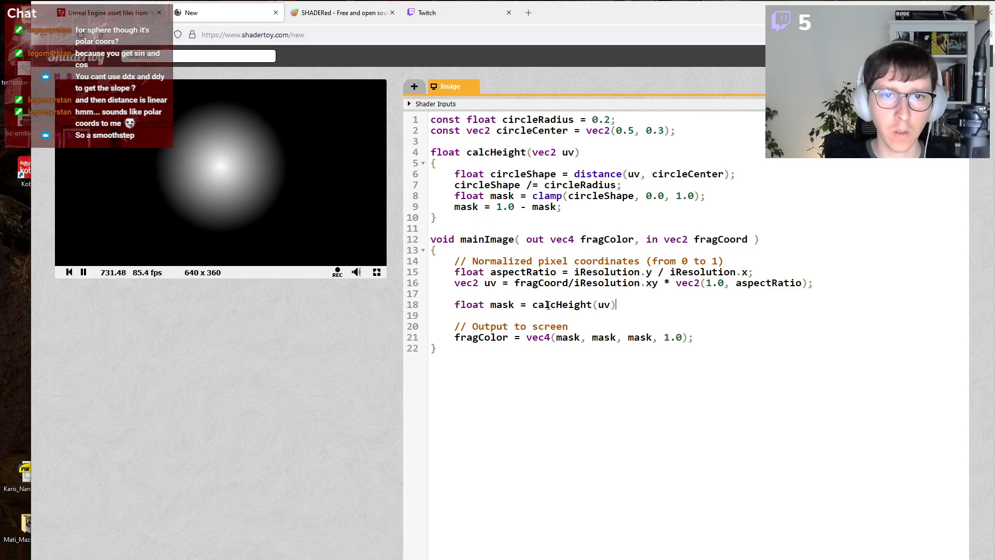
{"action": "key", "text": "alt+Return"}
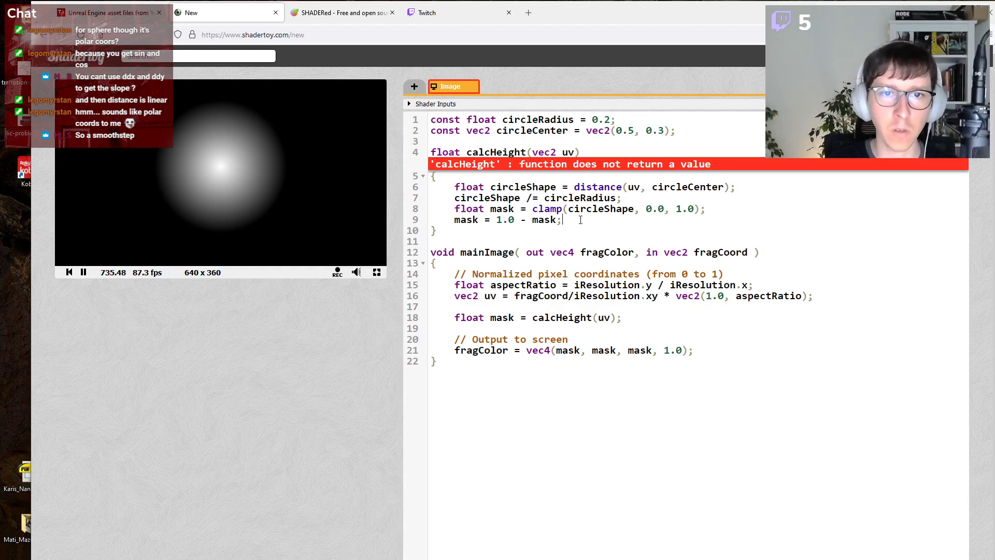
Add return mask; to calcHeight and recompile.
{"action": "key", "text": "Return"}
{"action": "type", "text": "returne"}
{"action": "key", "text": "BackSpace"}
{"action": "key", "text": "BackSpace"}
{"action": "key", "text": "BackSpace"}
{"action": "type", "text": "rn mask;"}
{"action": "key", "text": "alt+Return"}
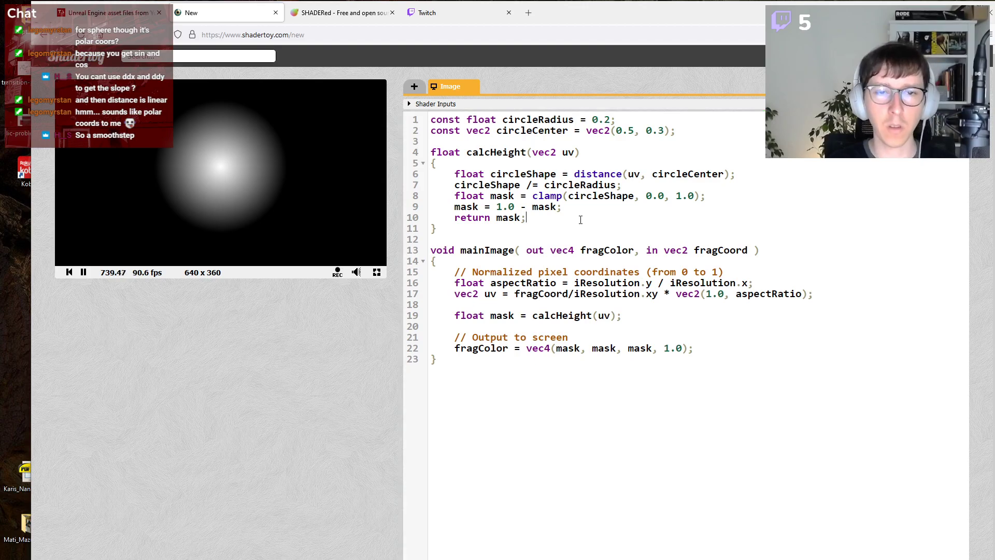
Try mask inversion offsets 1.2 and 1.9, then restore 1.0 and recompile.
{"action": "key", "text": "BackSpace"}
{"action": "type", "text": "2"}
{"action": "key", "text": "alt+Return"}
{"action": "key", "text": "BackSpace"}
{"action": "type", "text": "9"}
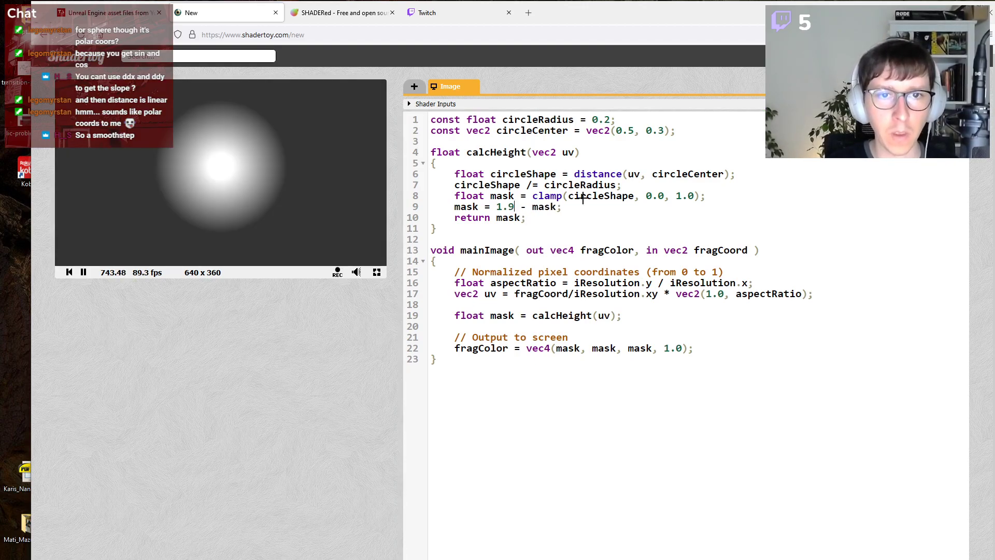
{"action": "key", "text": "BackSpace"}
{"action": "type", "text": "0"}
{"action": "key", "text": "alt+Return"}
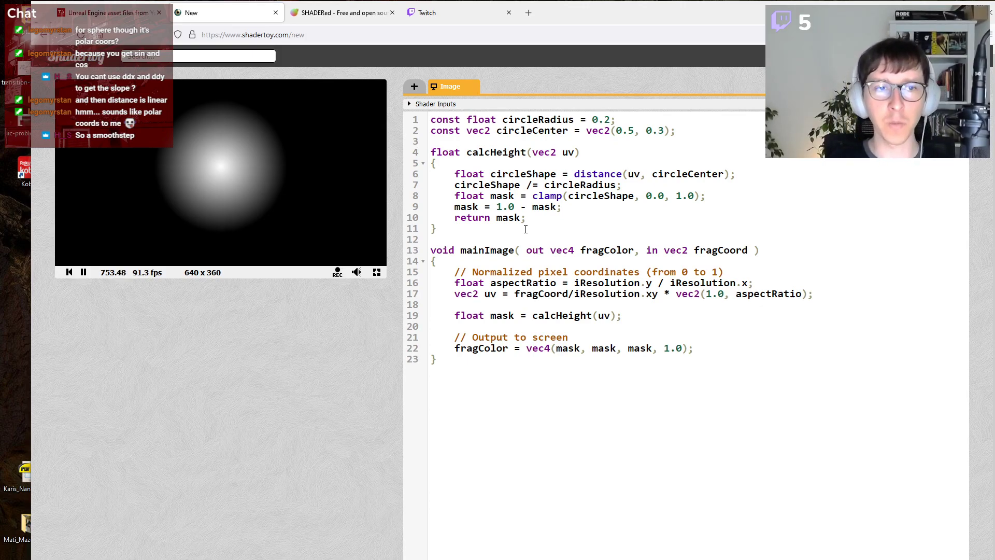
Add an empty line after mask = 1.0 - mask and glance at the Paint sketch.
{"action": "key", "text": "Return"}
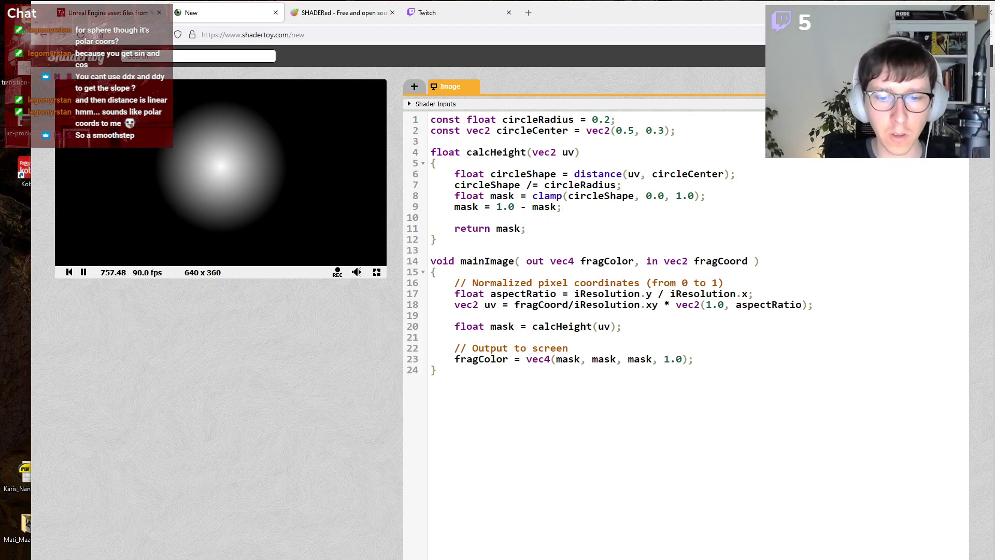
{"action": "left_click", "coordinate": [510, 559]}
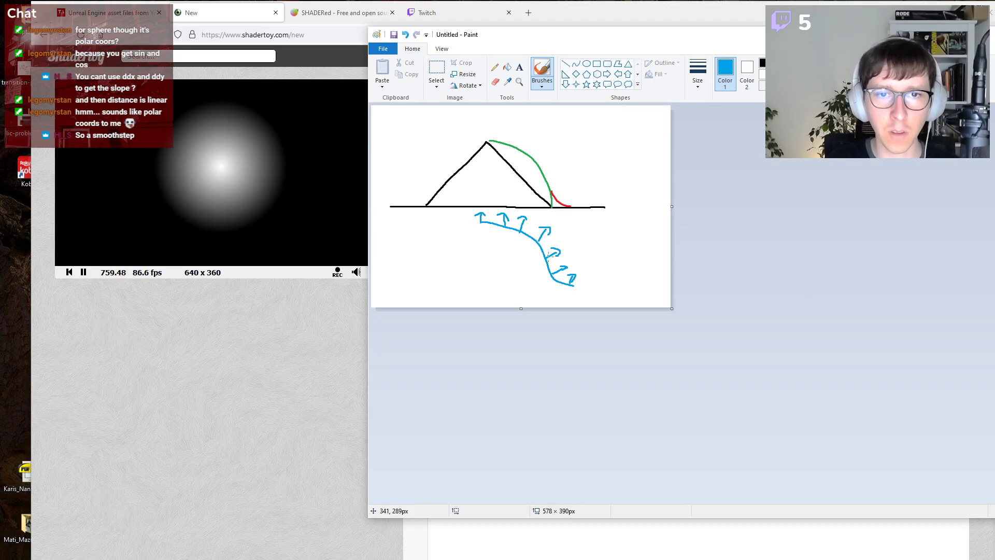
{"action": "left_click", "coordinate": [511, 559]}
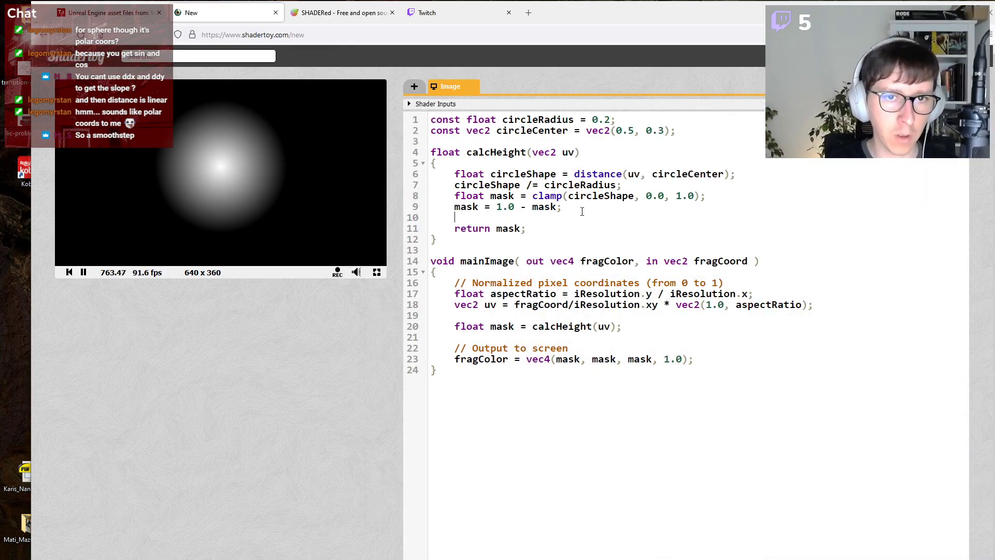
Add mask = smoothstep(0.0, 1.0, mask); to calcHeight and compile to preview it.
{"action": "type", "text": "ma"}
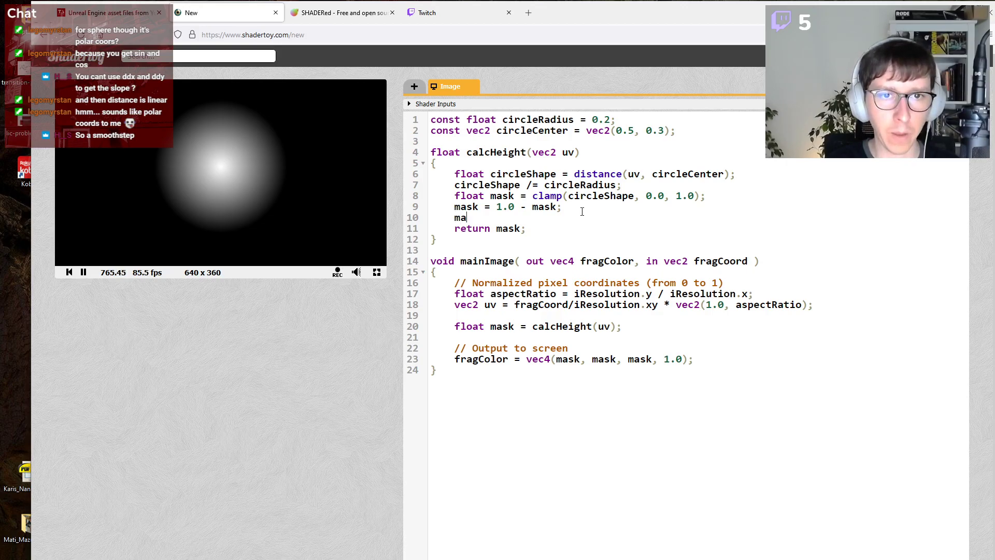
{"action": "type", "text": "sk = smoothgtep(0.0, 1.0,mask"}
{"action": "key", "text": "BackSpace"}
{"action": "key", "text": "BackSpace"}
{"action": "key", "text": "BackSpace"}
{"action": "key", "text": "BackSpace"}
{"action": "type", "text": "mask);"}
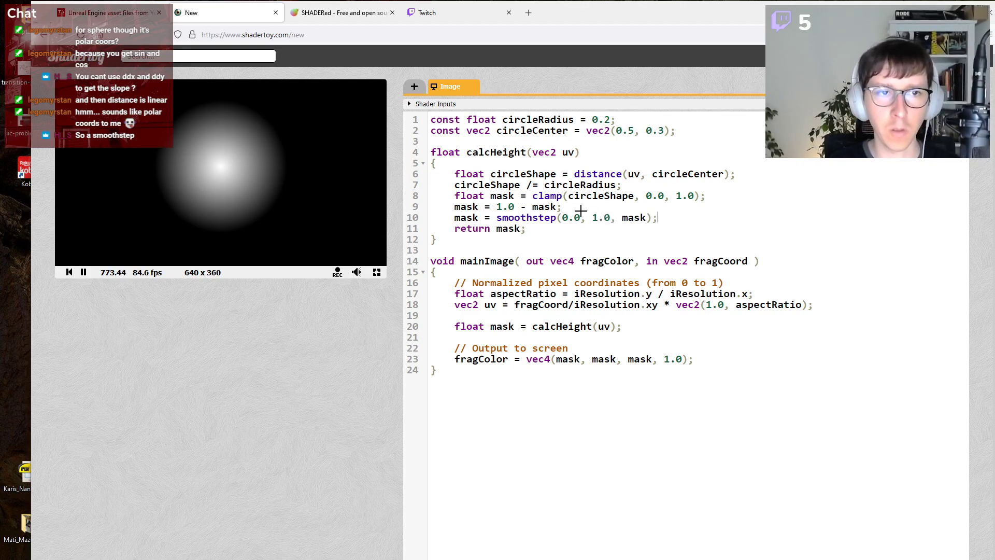
{"action": "key", "text": "alt+Return"}
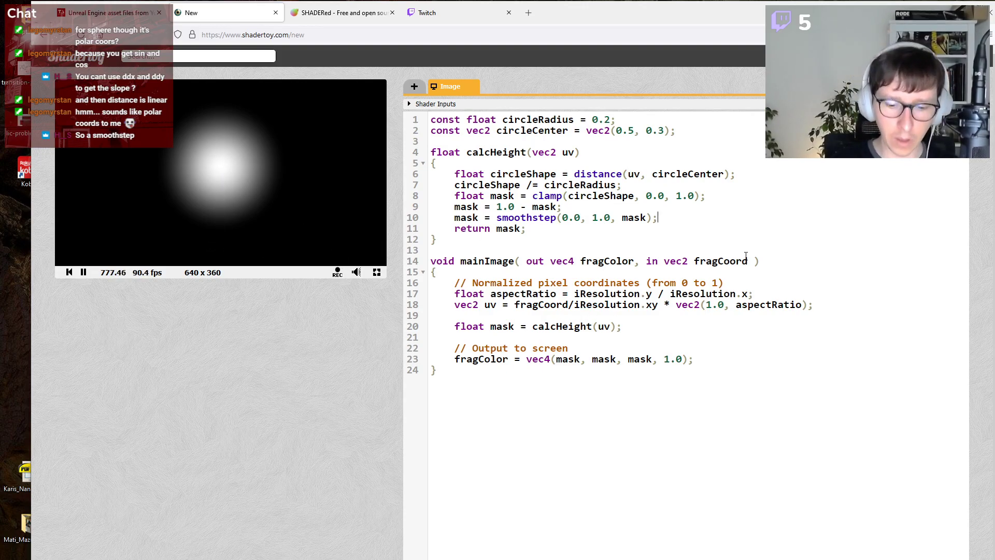
Comment out the smoothstep line with // and recompile.
{"action": "key", "text": "Home"}
{"action": "type", "text": "//"}
{"action": "key", "text": "alt+Return"}
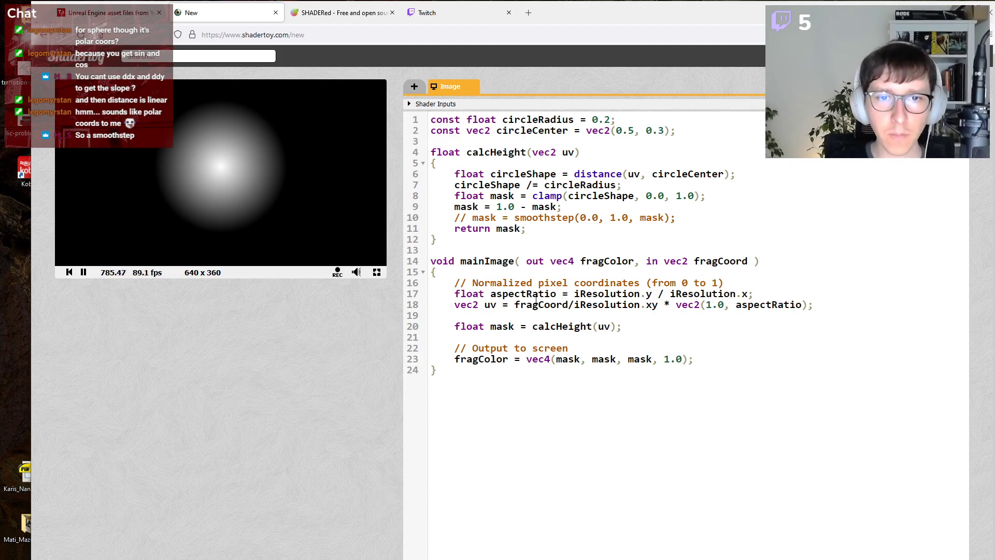
{"action": "left_click", "coordinate": [510, 242]}
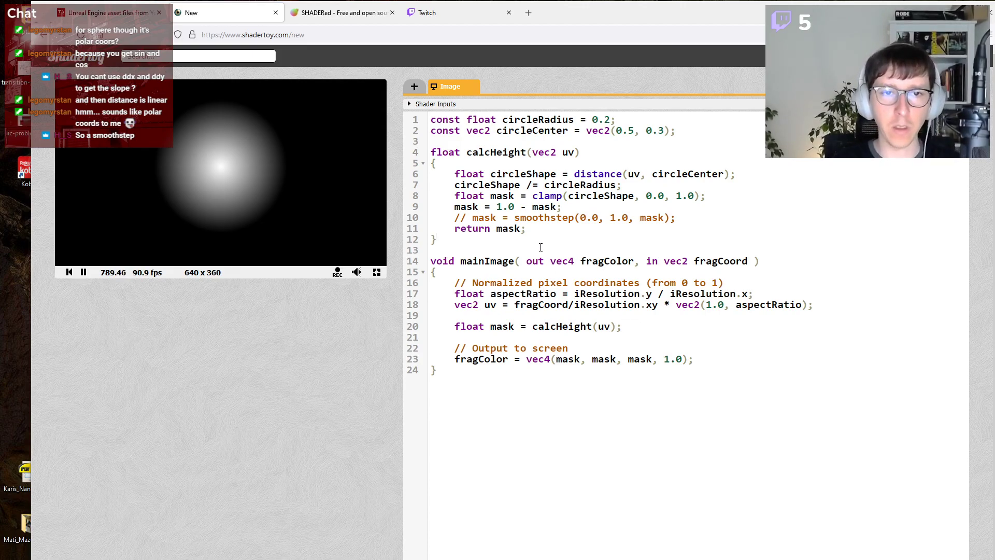
Write an empty vec3 calcNormal(vec2 uv) function below calcHeight, then enlarge the Paint canvas.
{"action": "key", "text": "Return"}
{"action": "key", "text": "Return"}
{"action": "type", "text": "f"}
{"action": "key", "text": "BackSpace"}
{"action": "type", "text": "ve"}
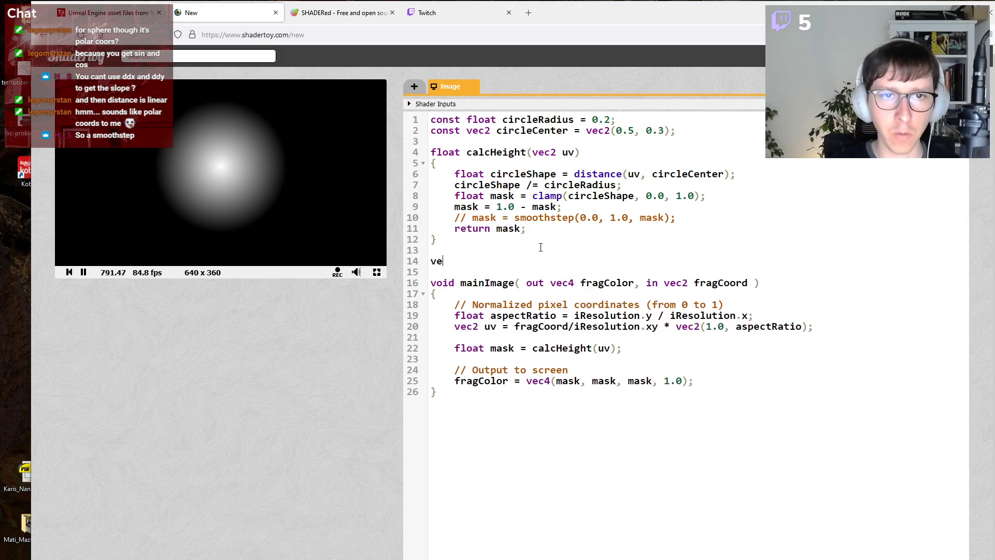
{"action": "type", "text": "c3 calcNormal"}
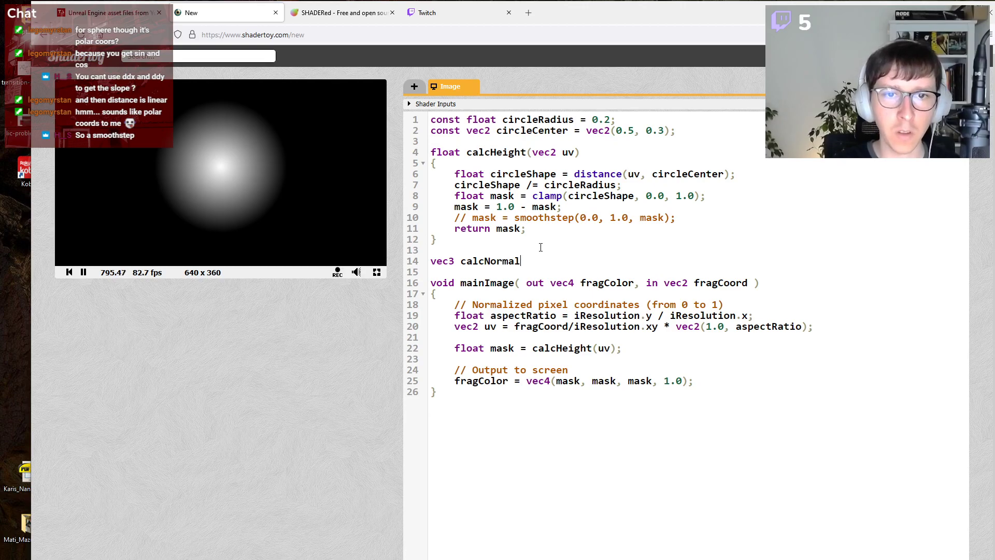
{"action": "type", "text": "c2 uv)"}
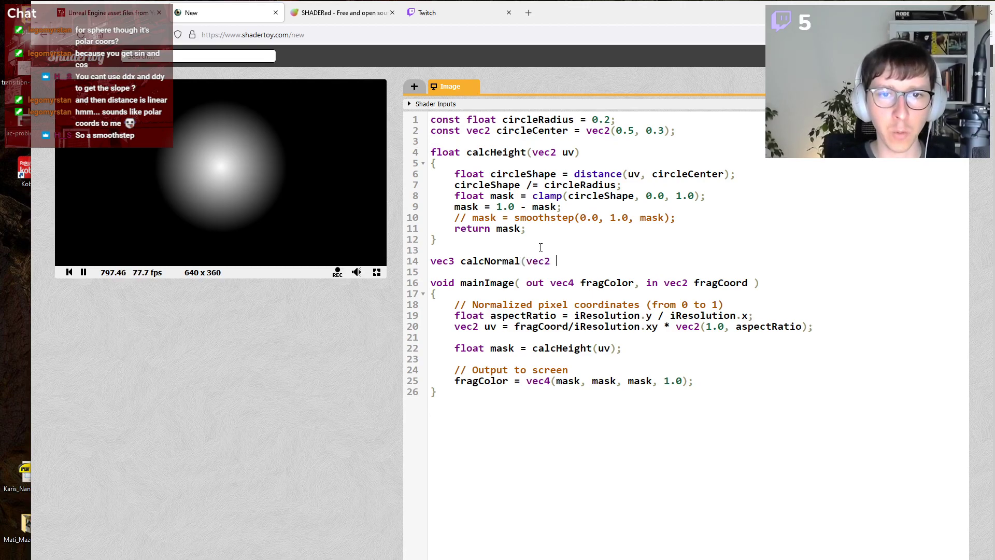
{"action": "key", "text": "Return"}
{"action": "type", "text": "{"}
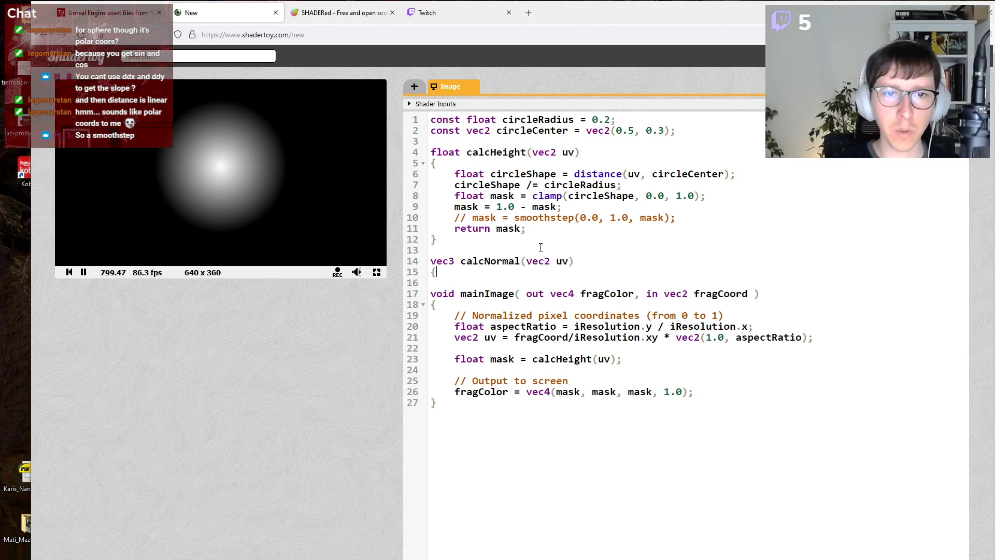
{"action": "key", "text": "Return"}
{"action": "type", "text": "}"}
{"action": "key", "text": "Up"}
{"action": "key", "text": "Return"}
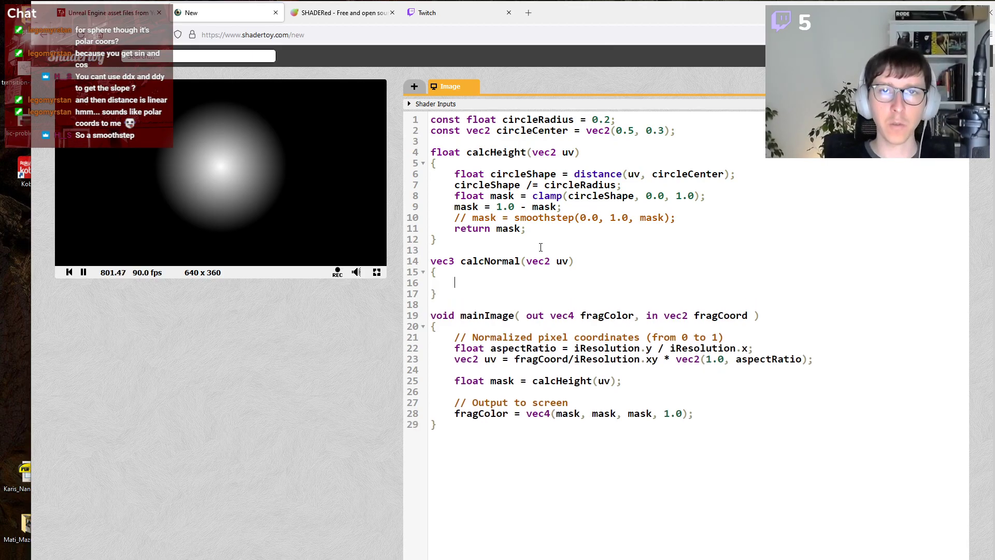
{"action": "key", "text": "alt+Tab"}
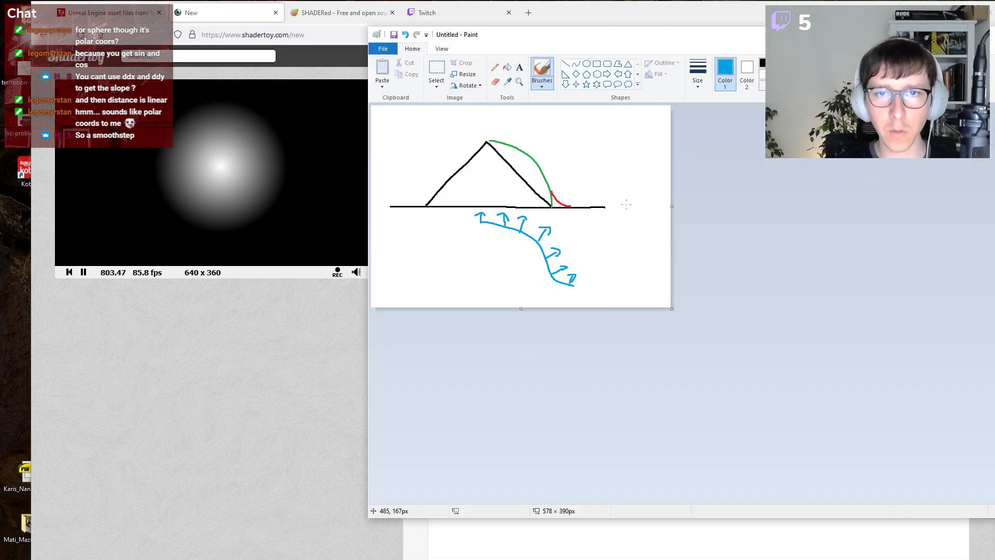
{"action": "left_click_drag", "start_coordinate": [672, 309], "coordinate": [871, 476]}
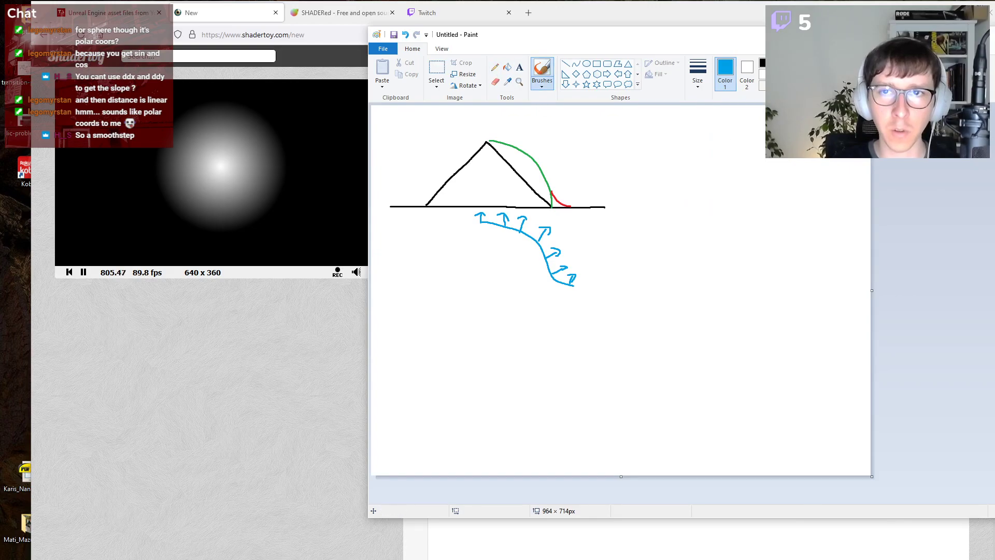
Draw a black circle and mark its centre point in yellow.
{"action": "left_click", "coordinate": [762, 63]}
{"action": "mouse_move", "coordinate": [649, 412]}
{"action": "left_mouse_down"}
{"action": "mouse_move", "coordinate": [620, 337]}
{"action": "mouse_move", "coordinate": [728, 399]}
{"action": "mouse_move", "coordinate": [637, 412]}
{"action": "mouse_move", "coordinate": [744, 311]}
{"action": "mouse_move", "coordinate": [707, 412]}
{"action": "mouse_move", "coordinate": [671, 415]}
{"action": "left_mouse_up"}
{"action": "key", "text": "ctrl+z"}
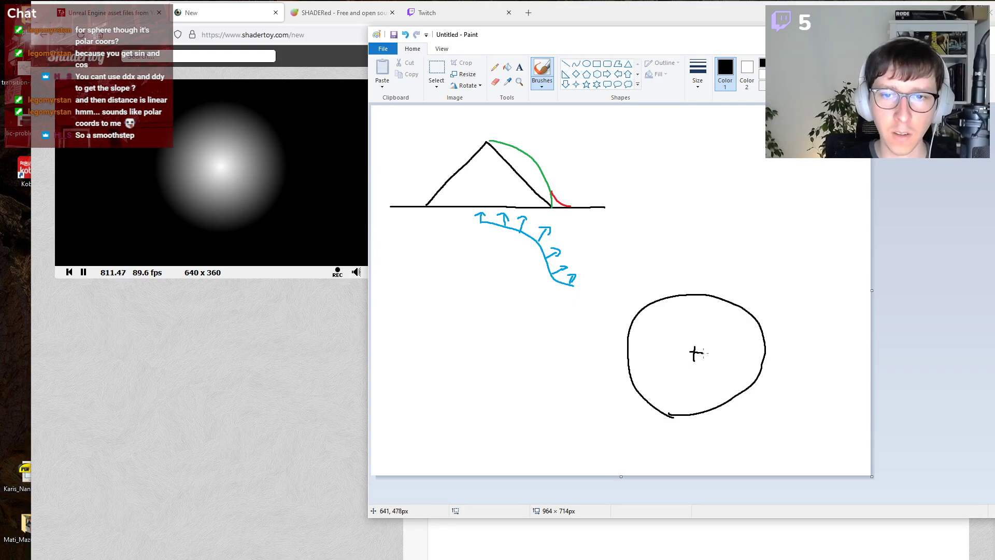
{"action": "left_click", "coordinate": [798, 63]}
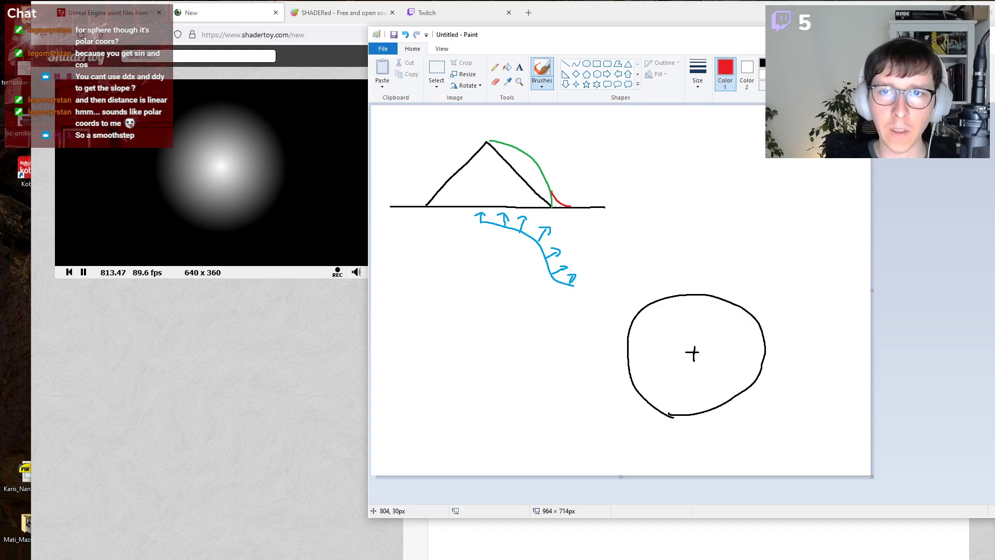
{"action": "left_click", "coordinate": [820, 63]}
{"action": "mouse_move", "coordinate": [691, 360]}
{"action": "left_mouse_down"}
{"action": "mouse_move", "coordinate": [682, 351]}
{"action": "mouse_move", "coordinate": [693, 360]}
{"action": "left_mouse_up"}
Add a red arrow to a sample on the right, a green sample above, and the centre's height label.
{"action": "left_click", "coordinate": [798, 63]}
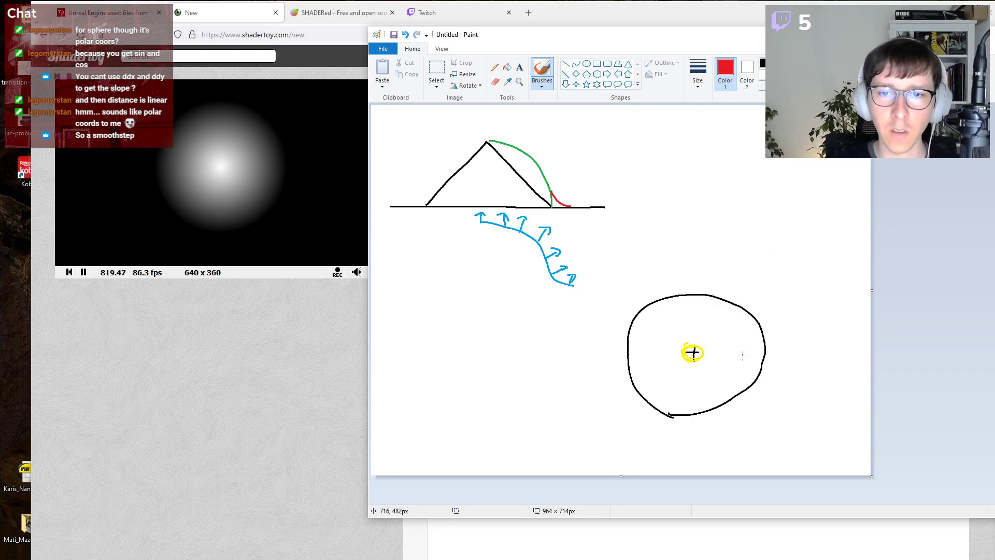
{"action": "left_click_drag", "start_coordinate": [740, 350], "coordinate": [733, 353]}
{"action": "mouse_move", "coordinate": [726, 349]}
{"action": "left_mouse_down"}
{"action": "mouse_move", "coordinate": [733, 354]}
{"action": "mouse_move", "coordinate": [726, 359]}
{"action": "left_mouse_up"}
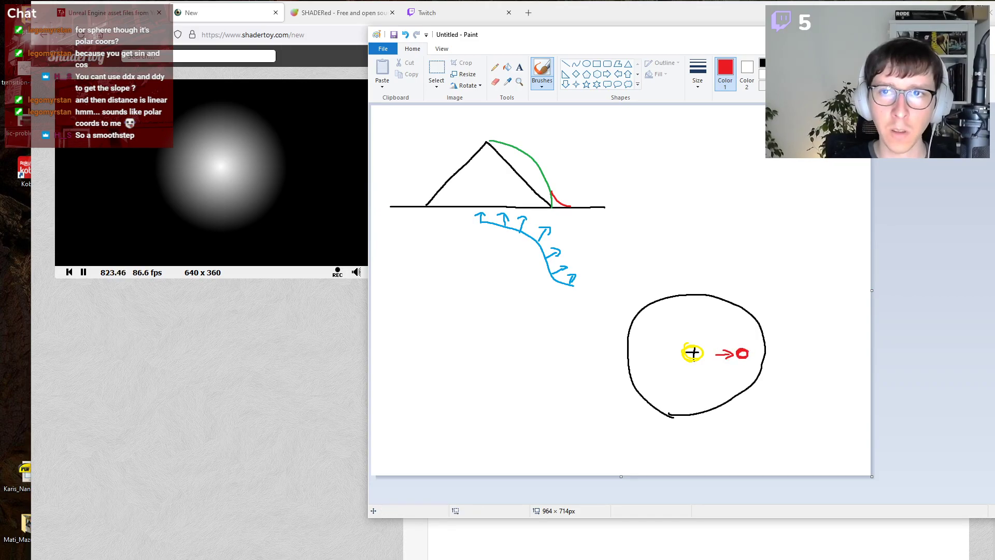
{"action": "left_click", "coordinate": [830, 74]}
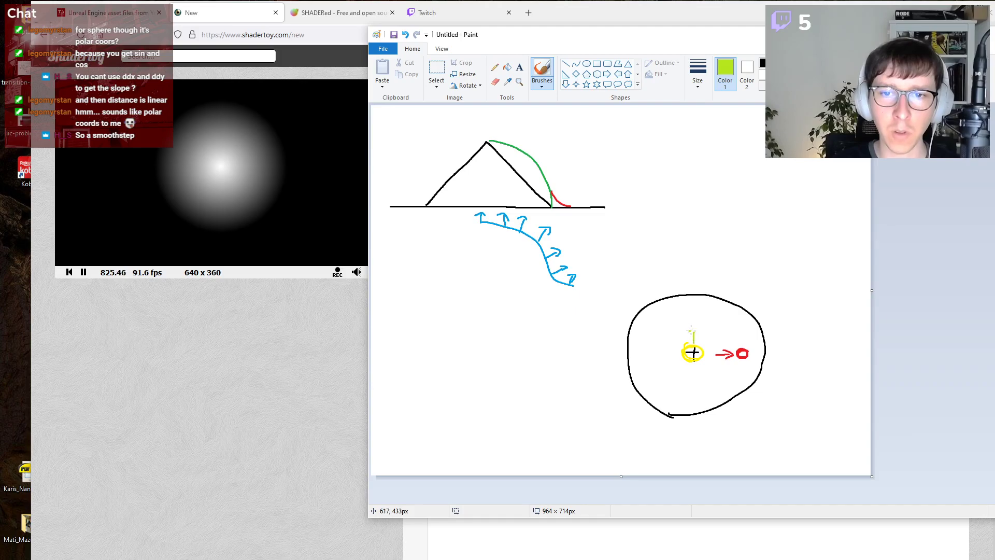
{"action": "left_click_drag", "start_coordinate": [689, 317], "coordinate": [690, 313]}
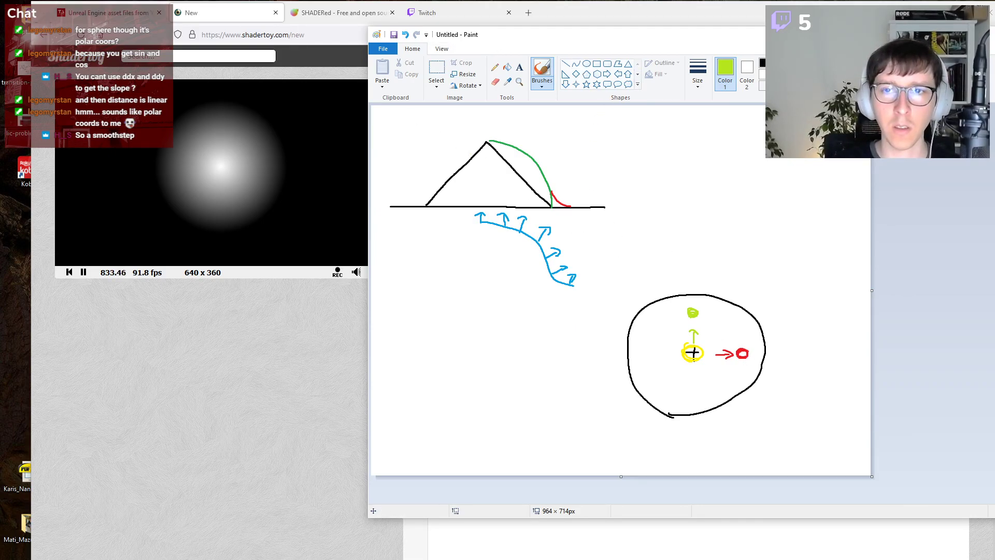
{"action": "left_click", "coordinate": [762, 63]}
{"action": "mouse_move", "coordinate": [663, 359]}
{"action": "left_mouse_down"}
{"action": "mouse_move", "coordinate": [661, 351]}
{"action": "mouse_move", "coordinate": [670, 364]}
{"action": "left_mouse_up"}
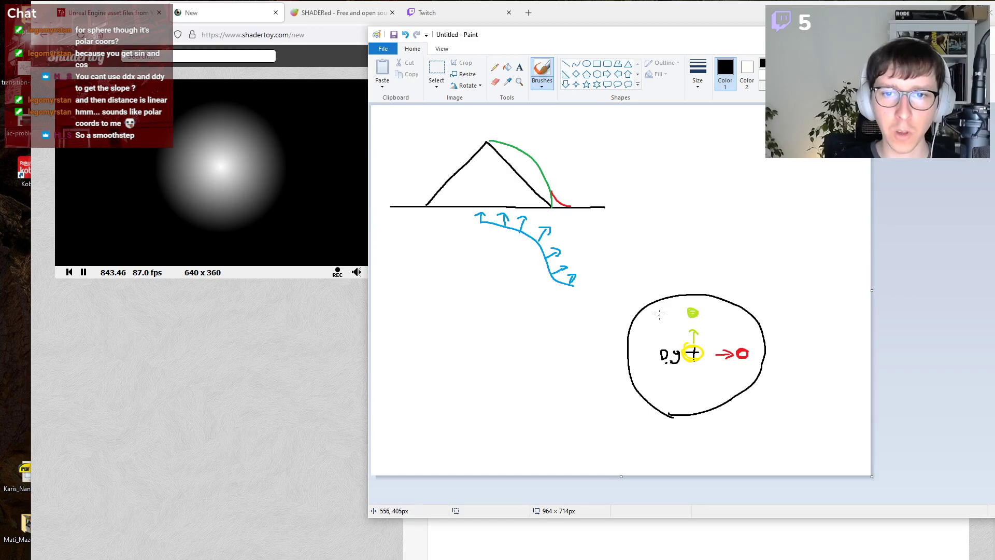
Label the top sample 0.2 and the difference -0.1 in green with an upward arrow.
{"action": "left_click", "coordinate": [832, 63]}
{"action": "mouse_move", "coordinate": [658, 310]}
{"action": "left_mouse_down"}
{"action": "mouse_move", "coordinate": [658, 320]}
{"action": "mouse_move", "coordinate": [680, 324]}
{"action": "left_mouse_up"}
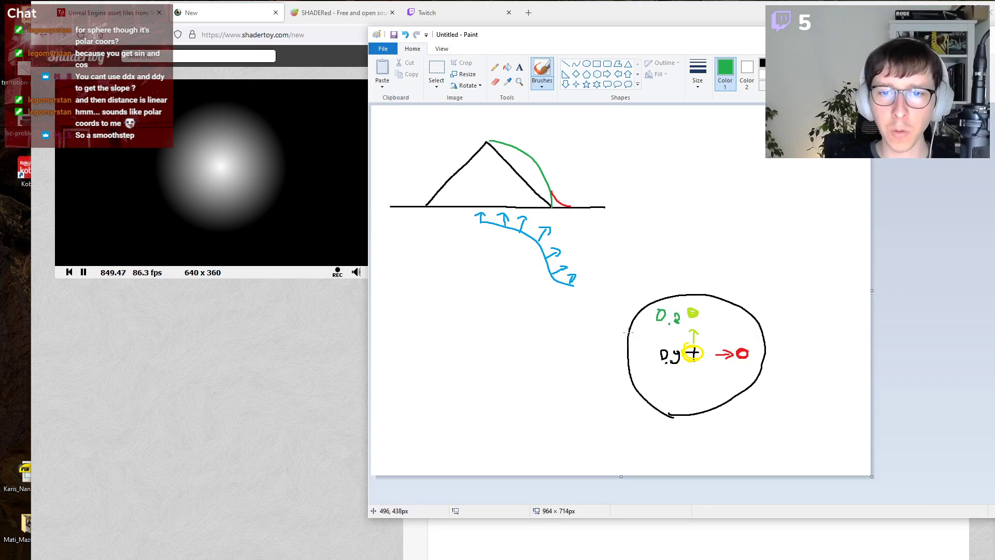
{"action": "mouse_move", "coordinate": [644, 336]}
{"action": "left_mouse_down"}
{"action": "mouse_move", "coordinate": [650, 326]}
{"action": "mouse_move", "coordinate": [660, 335]}
{"action": "left_mouse_up"}
{"action": "key", "text": "ctrl+z"}
{"action": "key", "text": "ctrl+z"}
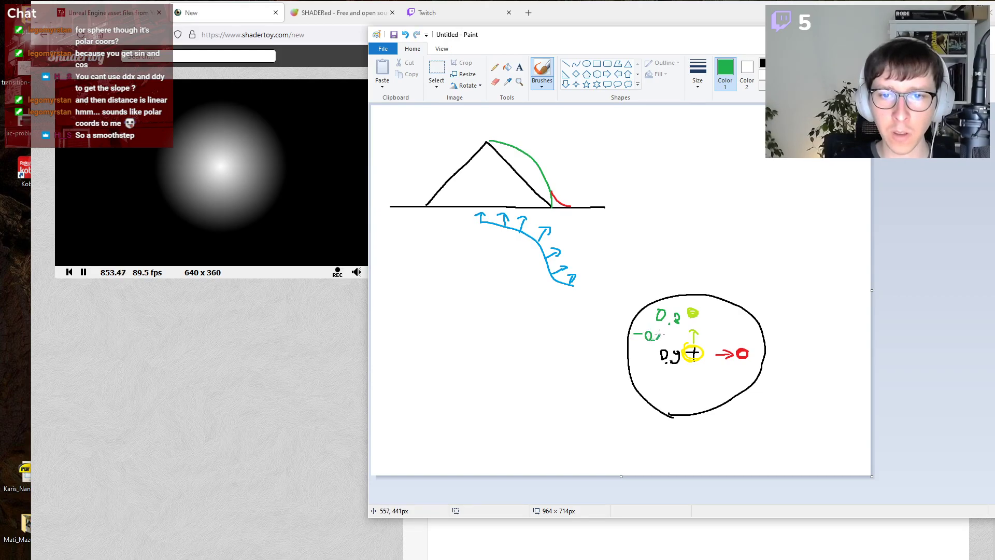
{"action": "left_click_drag", "start_coordinate": [615, 366], "coordinate": [613, 314]}
{"action": "key", "text": "ctrl+z"}
{"action": "left_click_drag", "start_coordinate": [642, 355], "coordinate": [633, 310]}
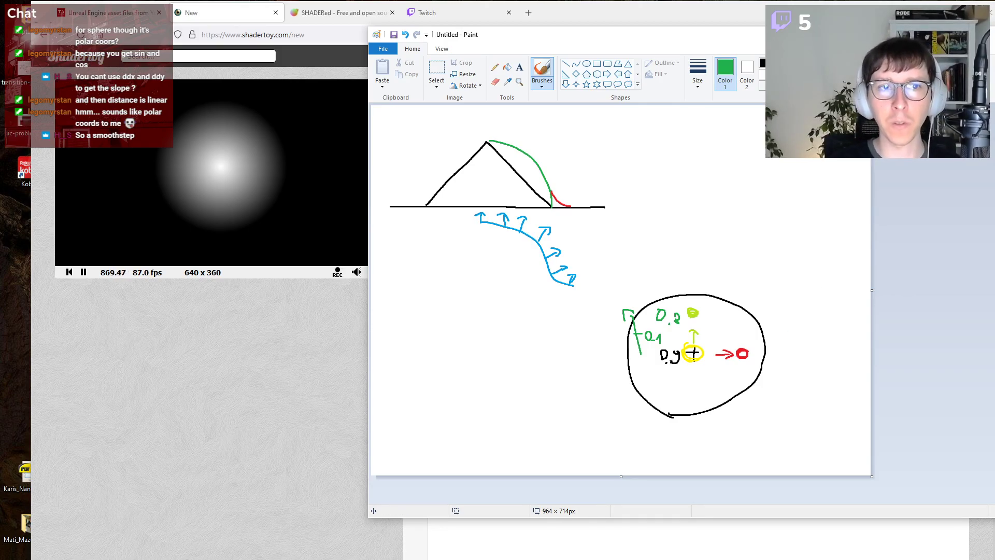
{"action": "key", "text": "alt+Tab"}
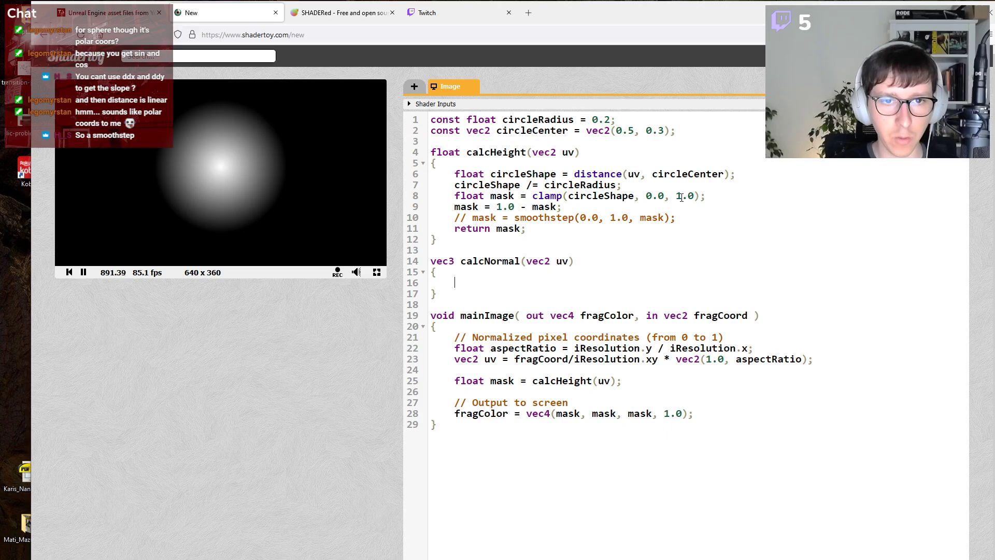
Declare float samples[] = float[]( ); in calcNormal with an indented empty line inside.
{"action": "type", "text": "float samp"}
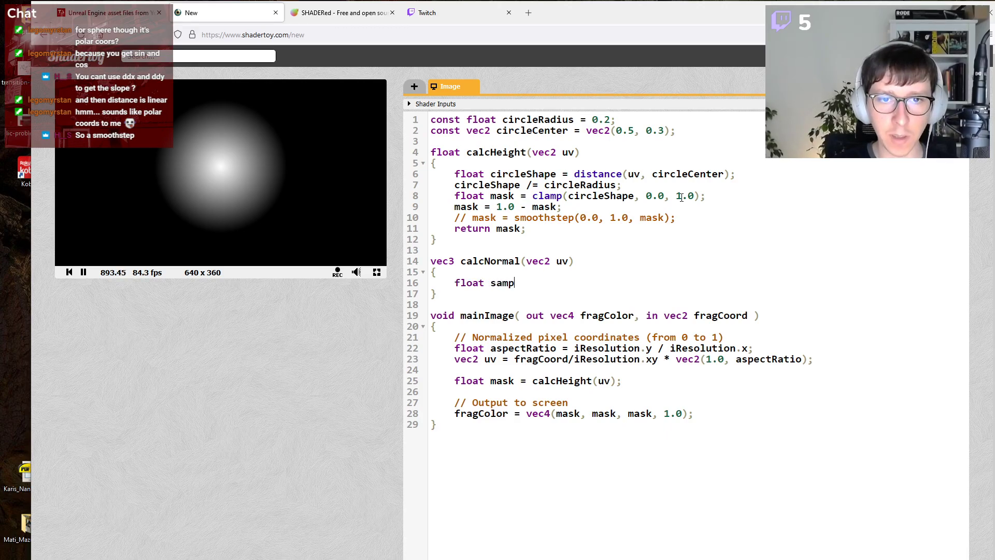
{"action": "type", "text": "les[] = float("}
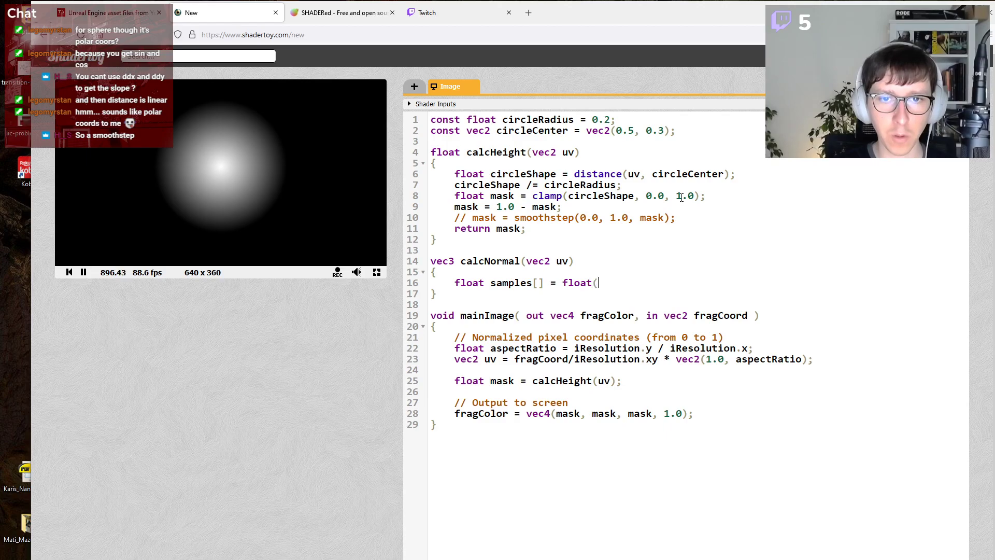
{"action": "key", "text": "Return"}
{"action": "type", "text": ");"}
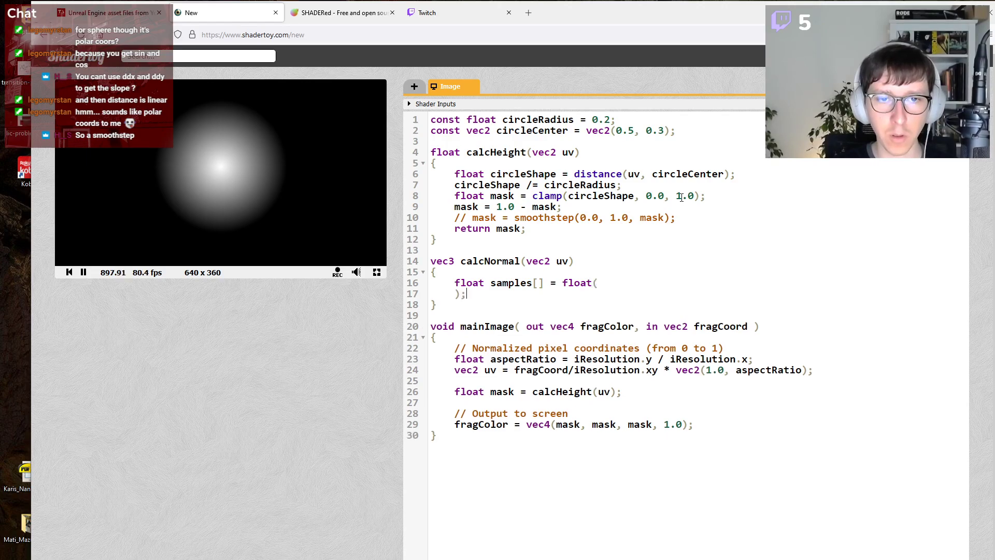
{"action": "key", "text": "Up"}
{"action": "key", "text": "End"}
{"action": "key", "text": "BackSpace"}
{"action": "type", "text": "[]("}
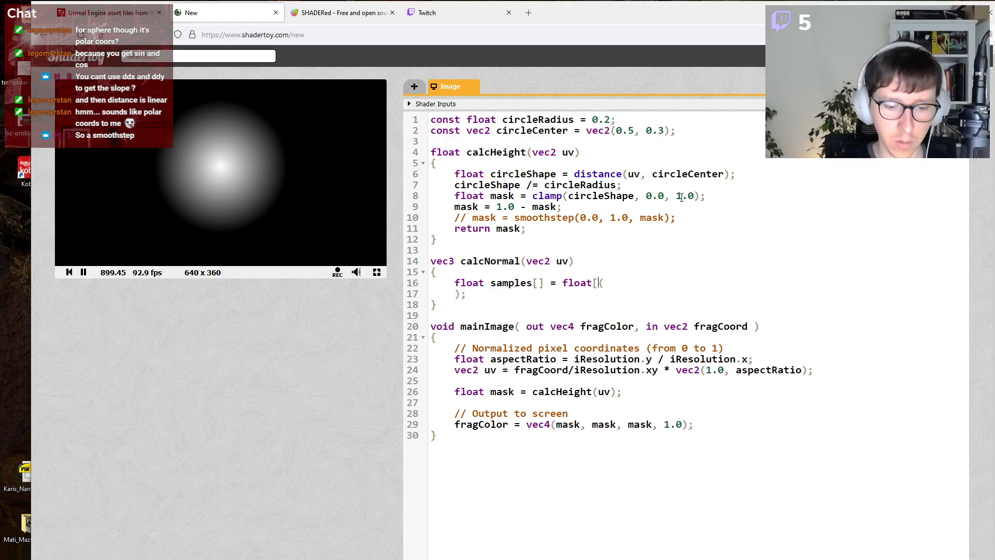
{"action": "key", "text": "Return"}
{"action": "key", "text": "Tab"}
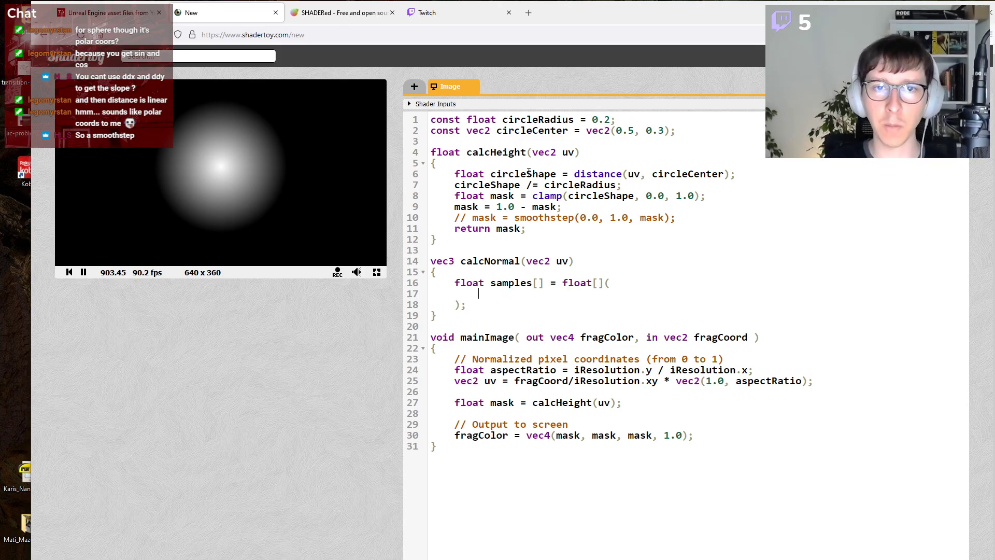
Fill the samples array with three calcHeight(uv) entries.
{"action": "double_click", "coordinate": [491, 159]}
{"action": "double_click", "coordinate": [492, 151]}
{"action": "key", "text": "ctrl+c"}
{"action": "left_click", "coordinate": [493, 301]}
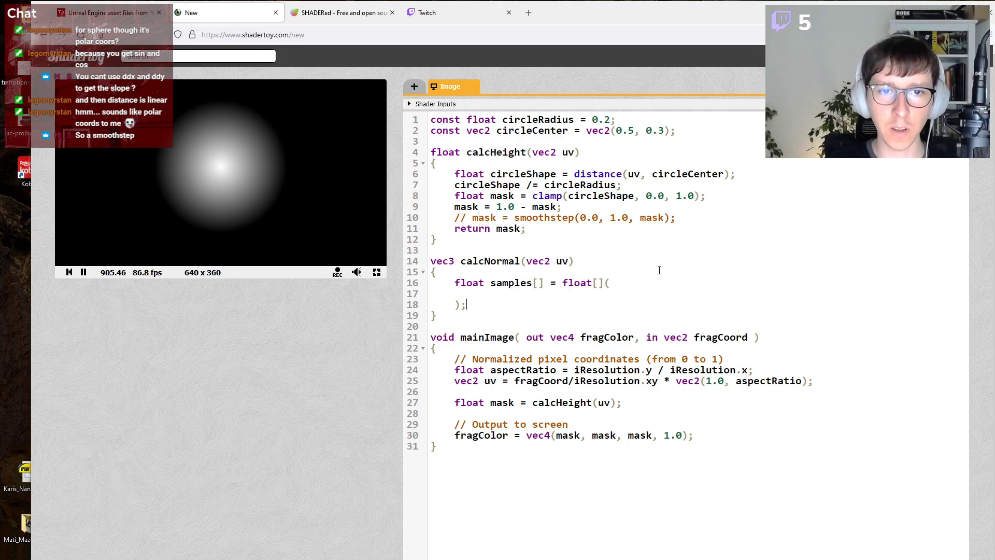
{"action": "key", "text": "ctrl+v"}
{"action": "type", "text": "(uv);"}
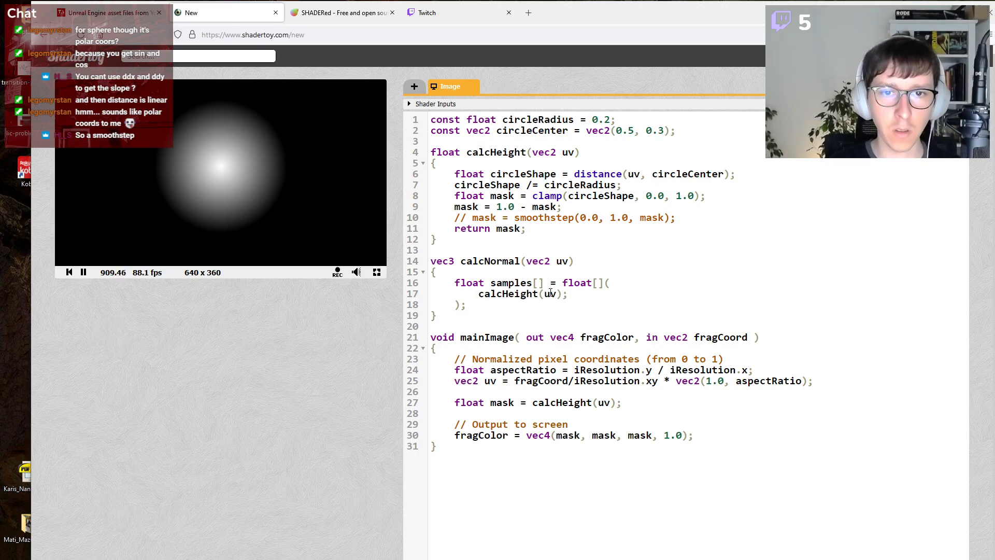
{"action": "key", "text": "Return"}
{"action": "key", "text": "ctrl+v"}
{"action": "type", "text": "(uv),"}
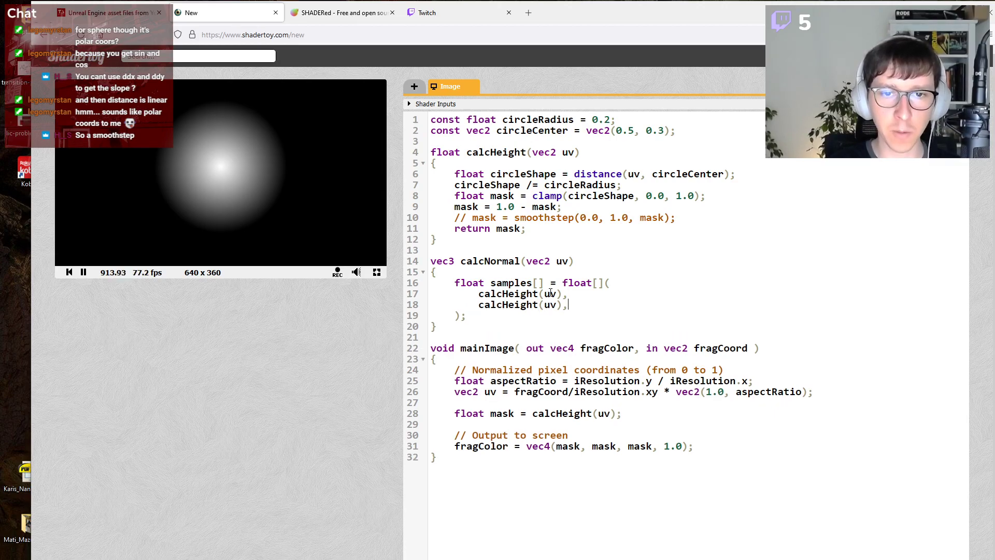
{"action": "key", "text": "Return"}
{"action": "key", "text": "ctrl+v"}
{"action": "type", "text": "(uv)"}
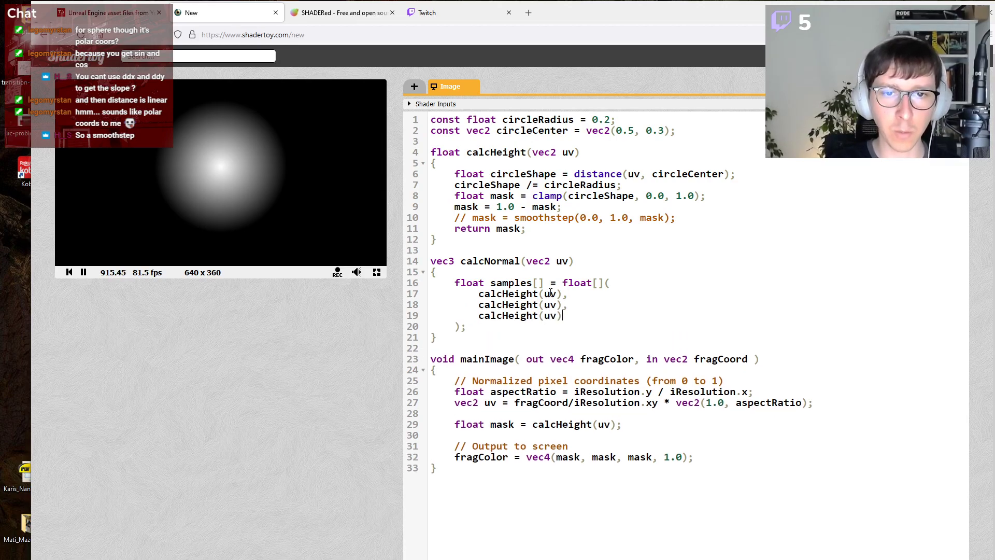
Add a placeholder return vec3(0.0); after the array and recompile the shader.
{"action": "left_click_drag", "start_coordinate": [479, 328], "coordinate": [420, 275]}
{"action": "left_click", "coordinate": [551, 315]}
{"action": "key", "text": "alt+Return"}
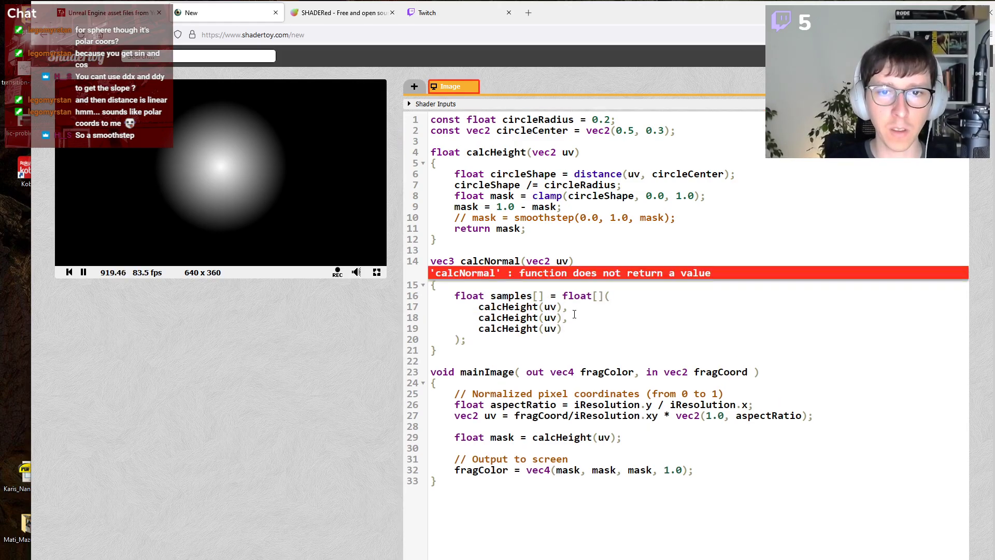
{"action": "key", "text": "Return"}
{"action": "type", "text": "return ve"}
{"action": "type", "text": "c3(0.0)"}
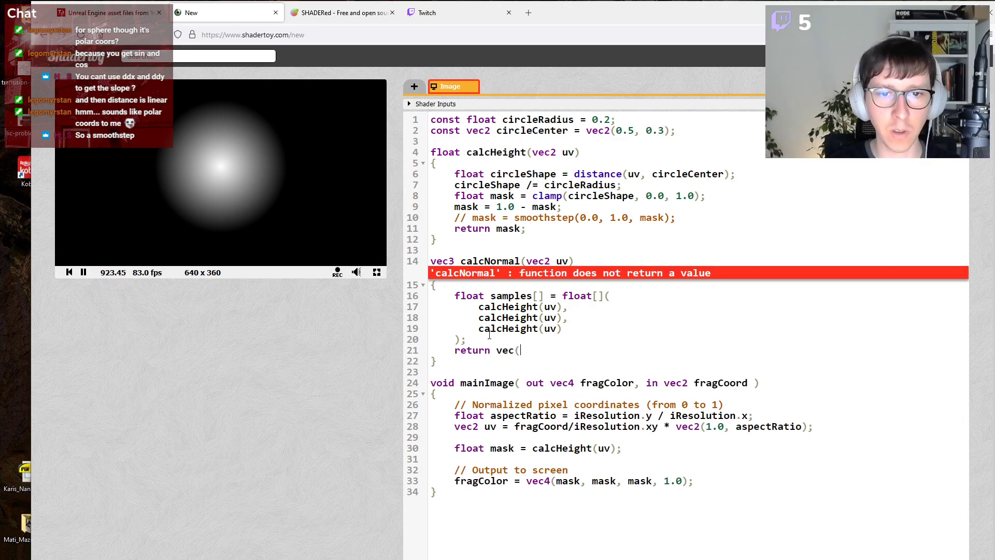
{"action": "type", "text": ";"}
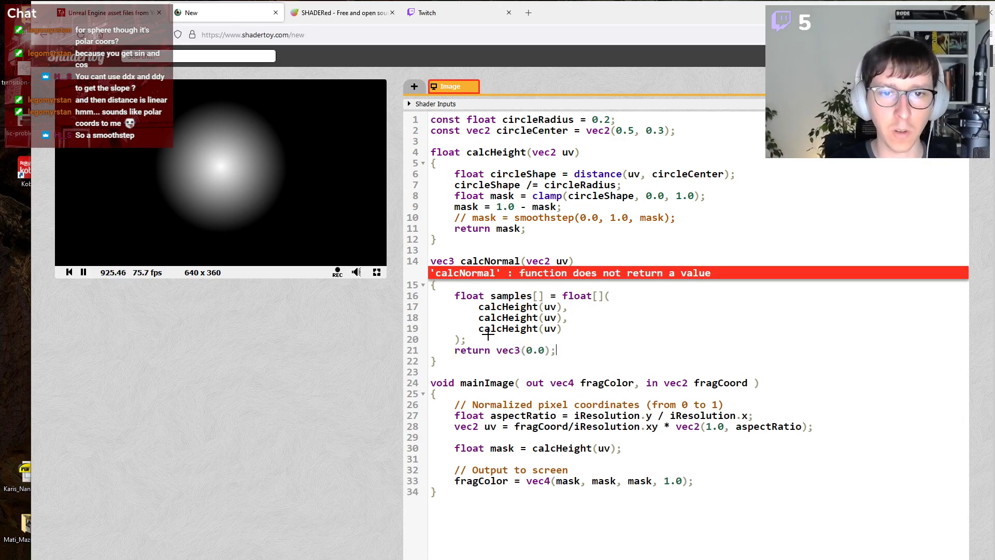
{"action": "key", "text": "alt+Return"}
Remove the placeholder return and comment the samples as origin, to the right and to the top.
{"action": "left_click_drag", "start_coordinate": [613, 283], "coordinate": [560, 283]}
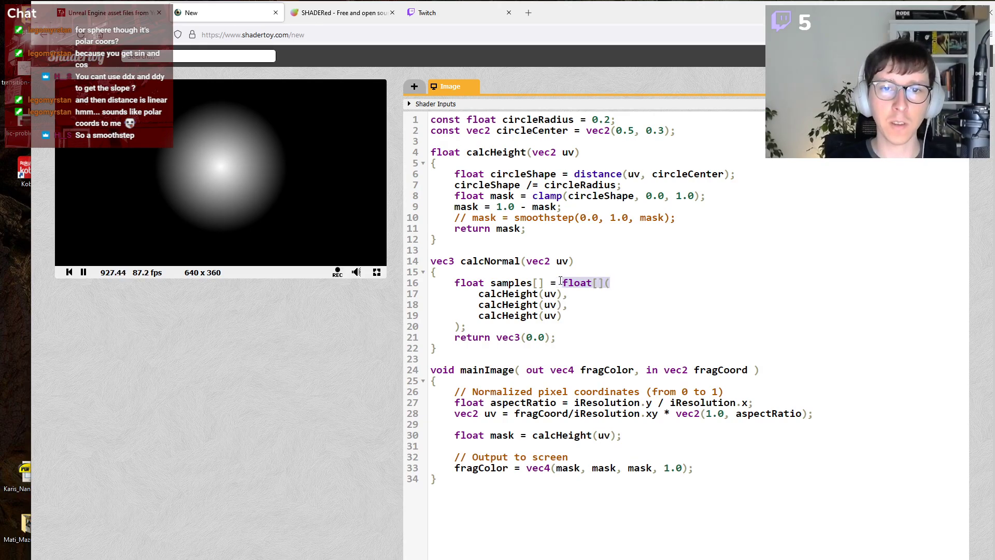
{"action": "left_click_drag", "start_coordinate": [559, 326], "coordinate": [509, 305]}
{"action": "left_click", "coordinate": [508, 305]}
{"action": "left_click_drag", "start_coordinate": [553, 337], "coordinate": [431, 338]}
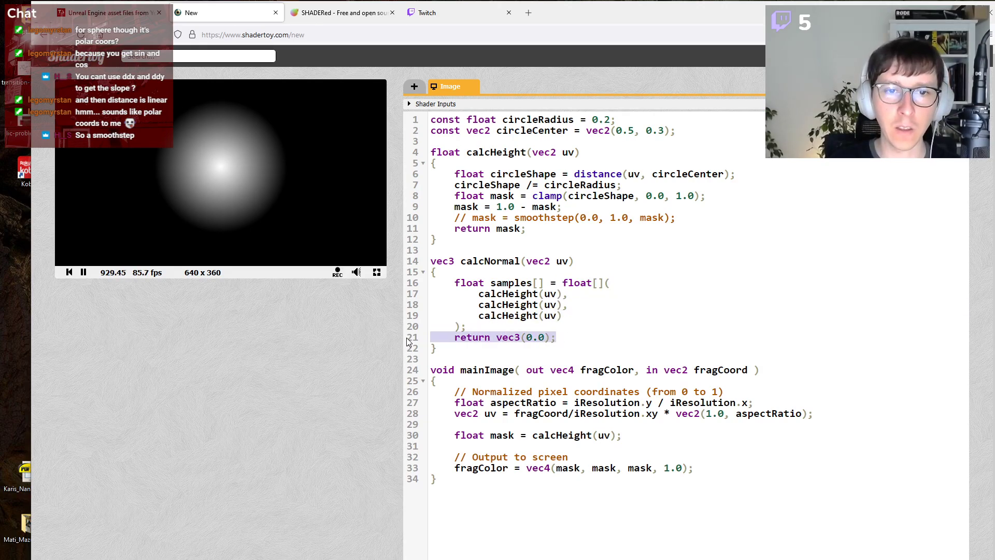
{"action": "key", "text": "BackSpace"}
{"action": "key", "text": "BackSpace"}
{"action": "type", "text": "/ origin calcHeight(uv), "}
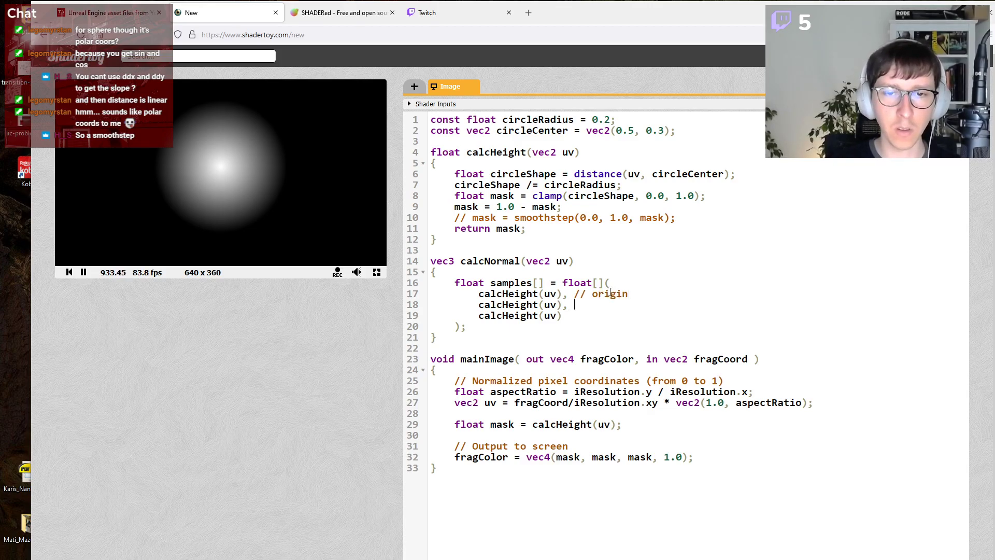
{"action": "type", "text": "// to"}
{"action": "type", "text": " the right calcHeight(uv)"}
{"action": "type", "text": "  // to the top"}
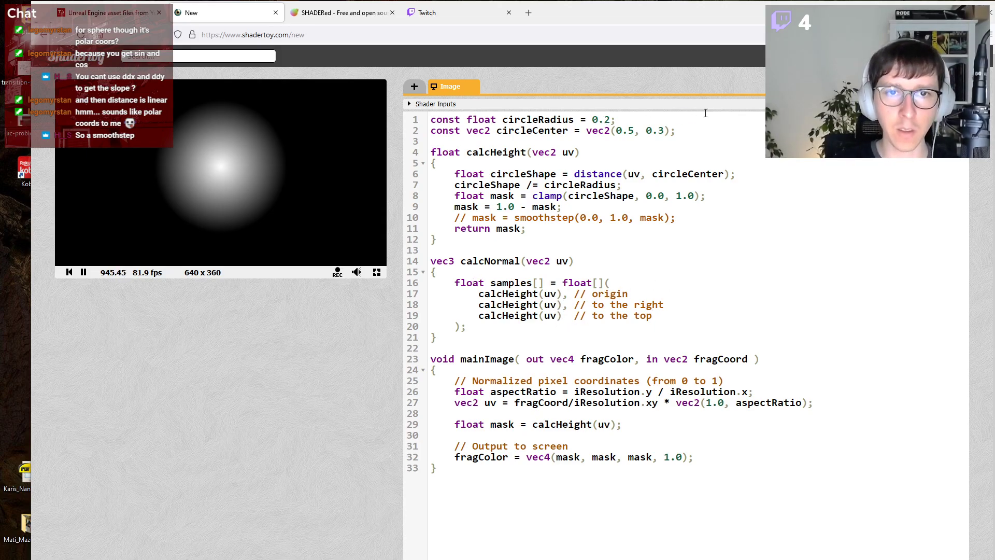
Add a constant normalKernelSize = 0.001 below circleCenter.
{"action": "left_click", "coordinate": [722, 130]}
{"action": "key", "text": "Return"}
{"action": "type", "text": "const fl"}
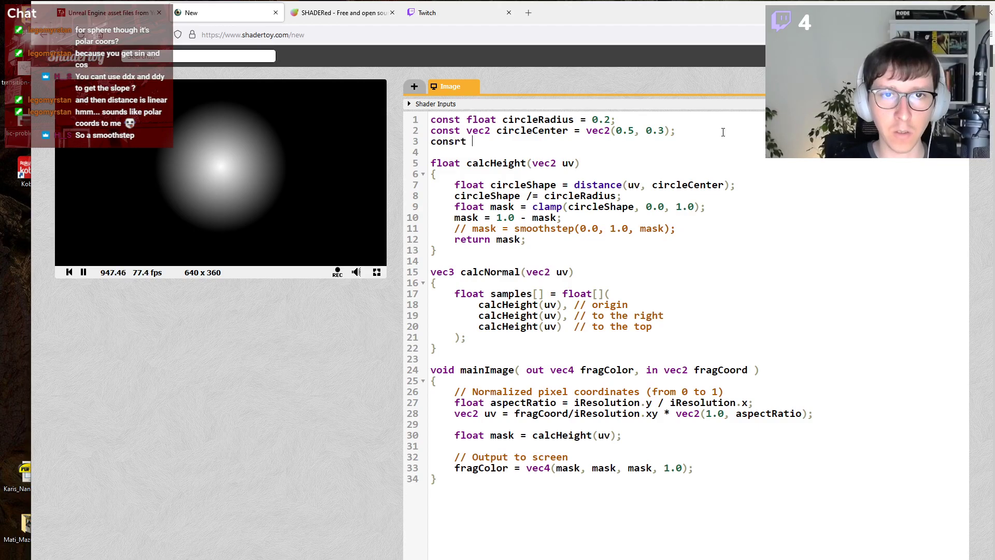
{"action": "type", "text": "oat"}
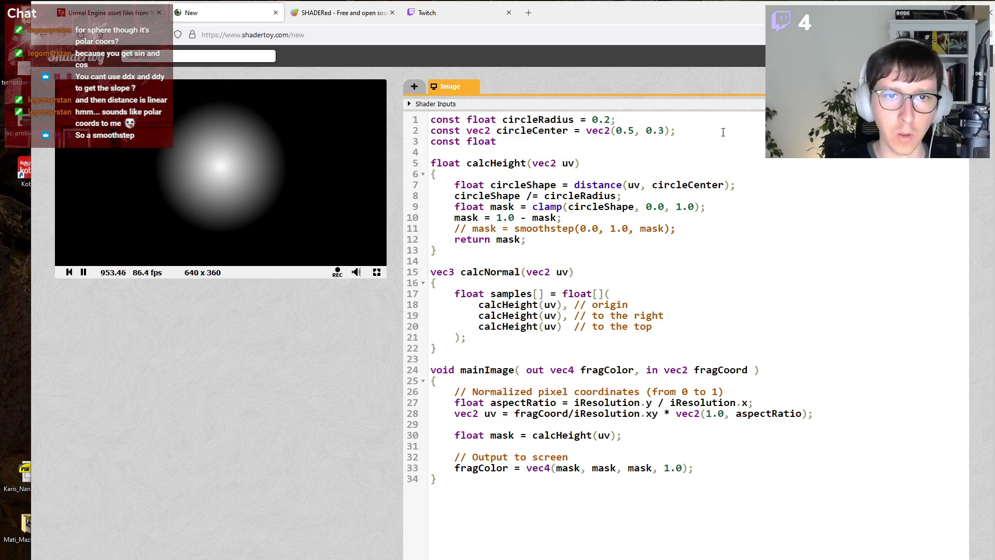
{"action": "type", "text": " uu"}
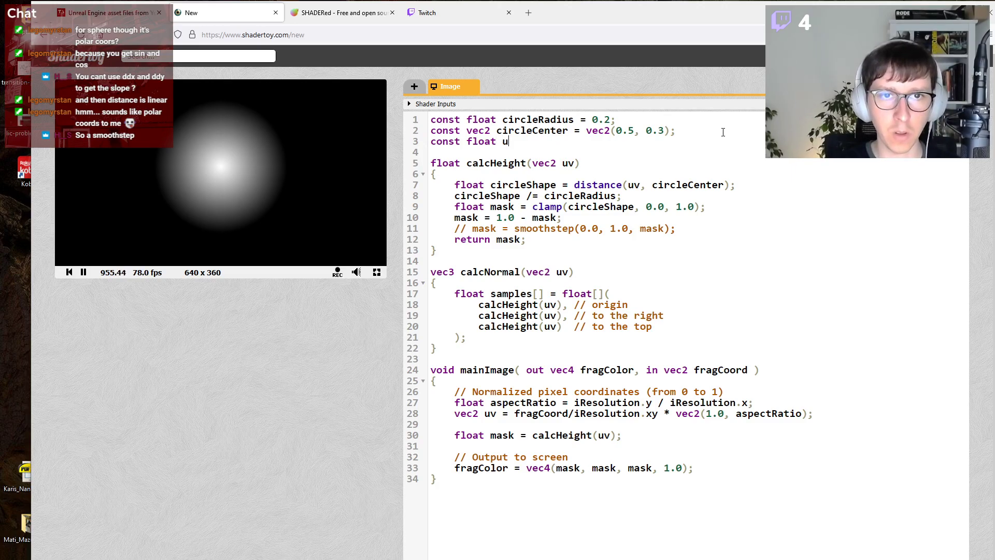
{"action": "key", "text": "BackSpace"}
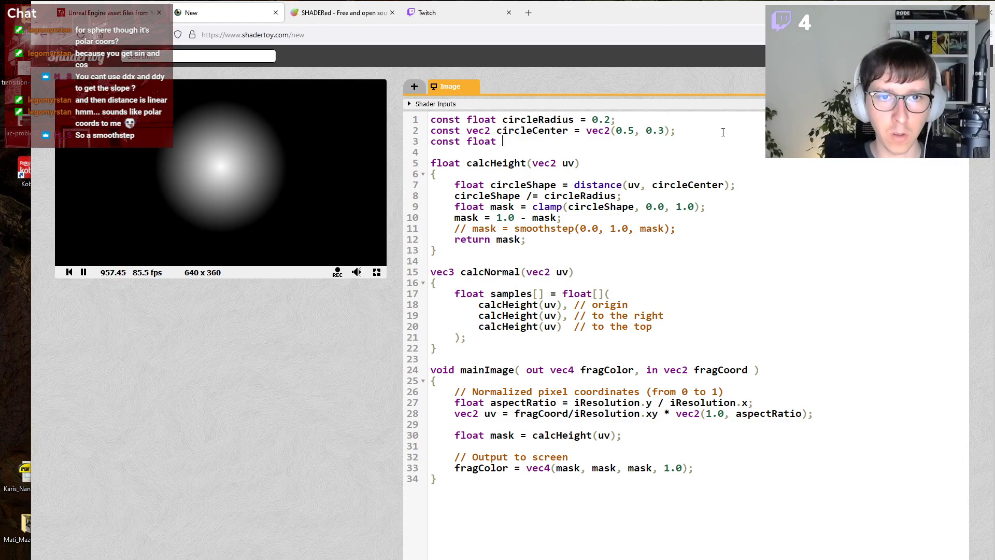
{"action": "type", "text": "noma"}
{"action": "key", "text": "BackSpace"}
{"action": "key", "text": "BackSpace"}
{"action": "type", "text": "rmalKernelSize "}
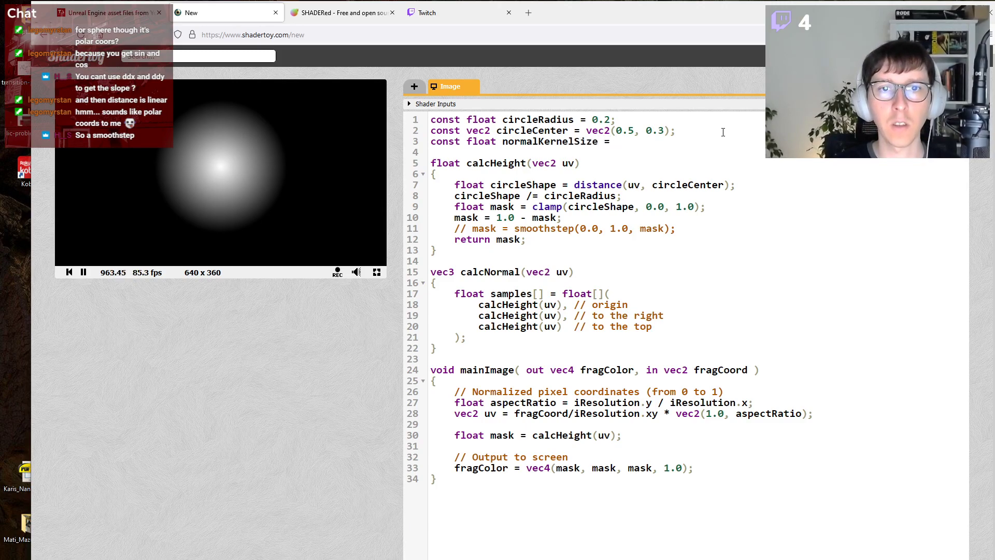
{"action": "type", "text": "= 0.001;"}
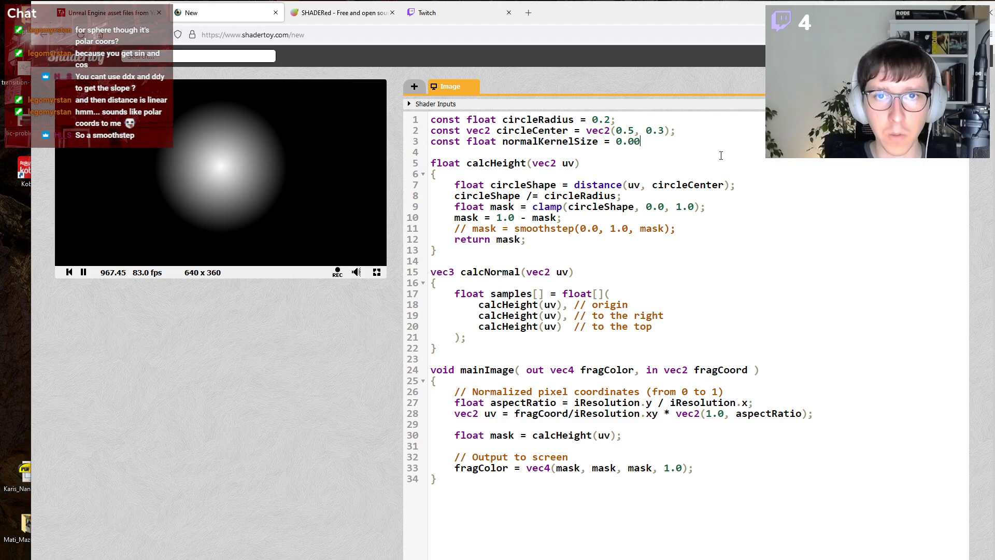
Make normalKernelSize a vec2 of vec2(0.001) with the comment // in UV space.
{"action": "double_click", "coordinate": [583, 145]}
{"action": "left_click", "coordinate": [730, 145]}
{"action": "type", "text": "//"}
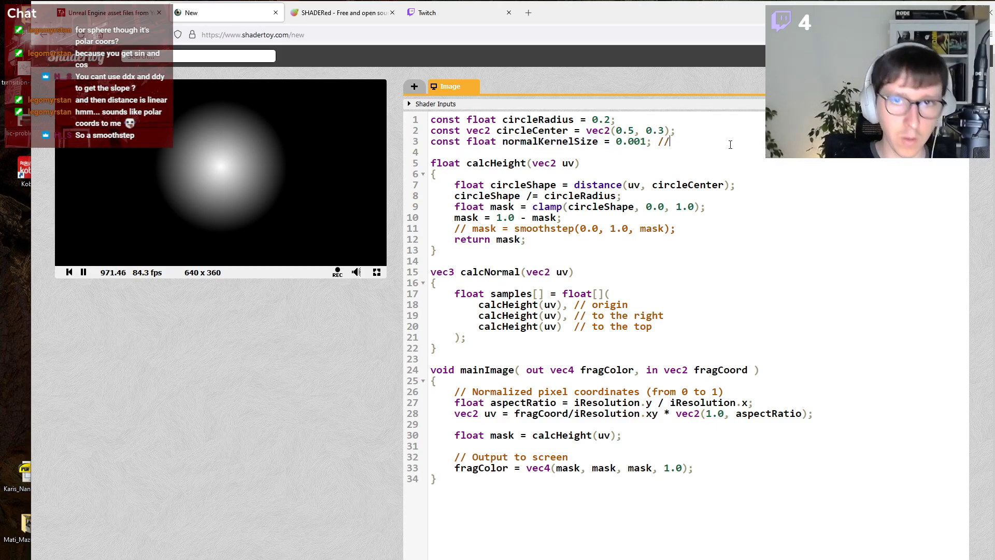
{"action": "type", "text": " in UV space"}
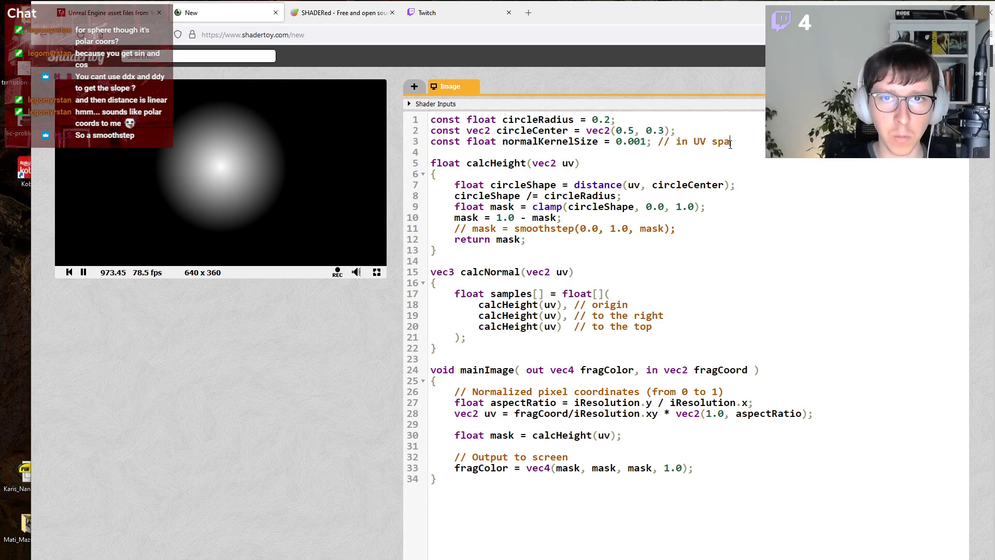
{"action": "double_click", "coordinate": [480, 141]}
{"action": "type", "text": "vec2"}
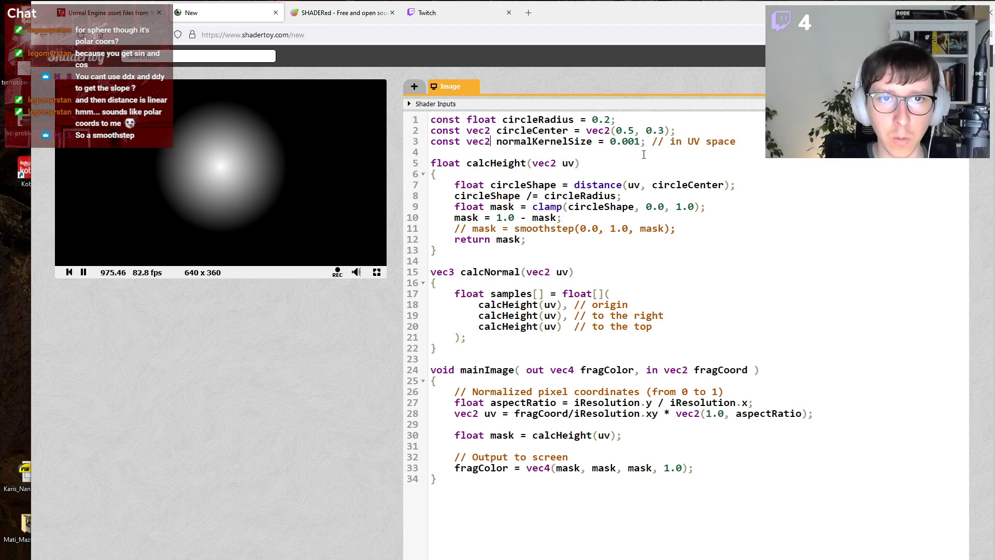
{"action": "left_click", "coordinate": [612, 142]}
{"action": "type", "text": "vec2(0.001"}
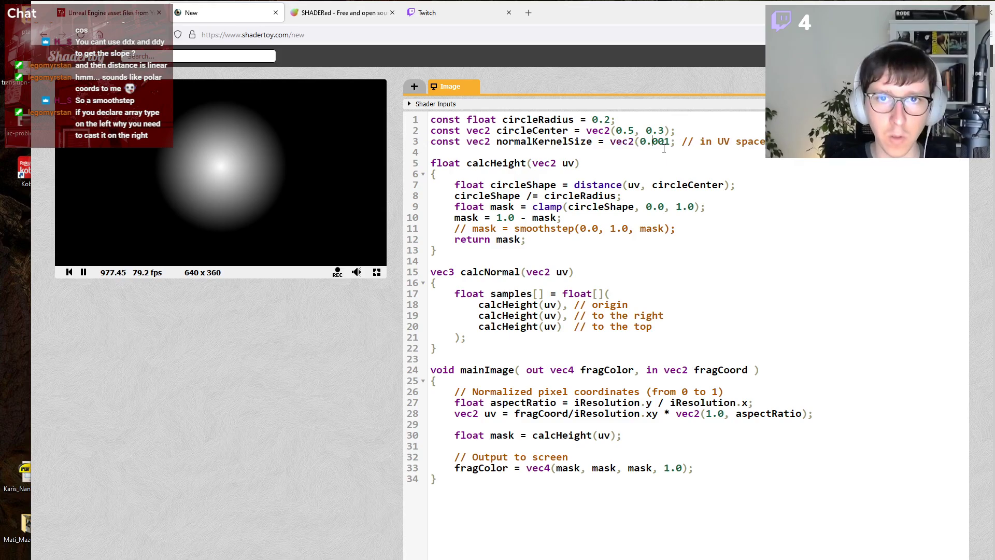
{"action": "type", "text": ")"}
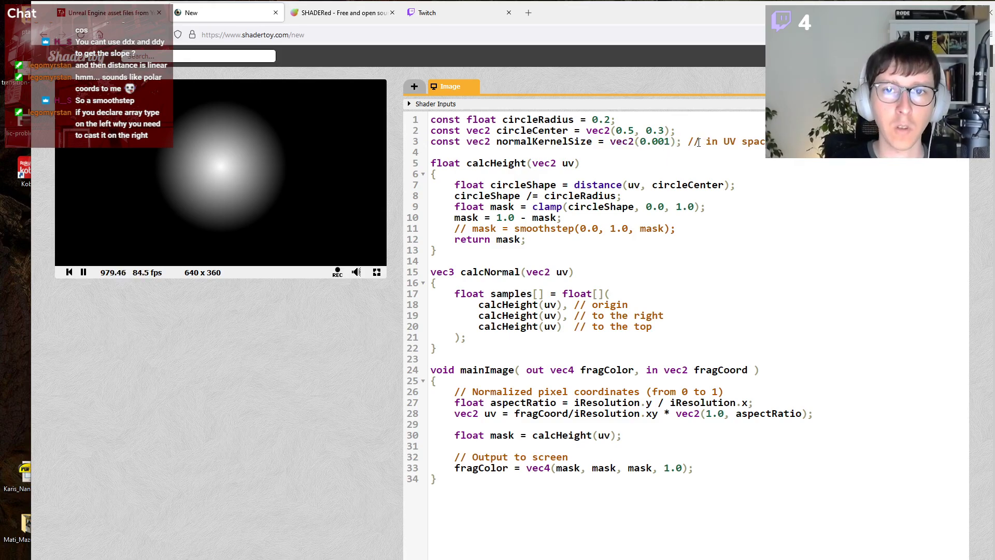
Move the aspectRatio line from mainImage to the first line of the shader.
{"action": "left_click_drag", "start_coordinate": [752, 403], "coordinate": [454, 402]}
{"action": "key", "text": "ctrl+c"}
{"action": "key", "text": "BackSpace"}
{"action": "left_click", "coordinate": [662, 114]}
{"action": "key", "text": "Home"}
{"action": "key", "text": "Return"}
{"action": "key", "text": "Up"}
{"action": "key", "text": "ctrl+v"}
{"action": "key", "text": "Home"}
Make aspectRatio const and multiply normalKernelSize by aspectRatio.
{"action": "type", "text": "const"}
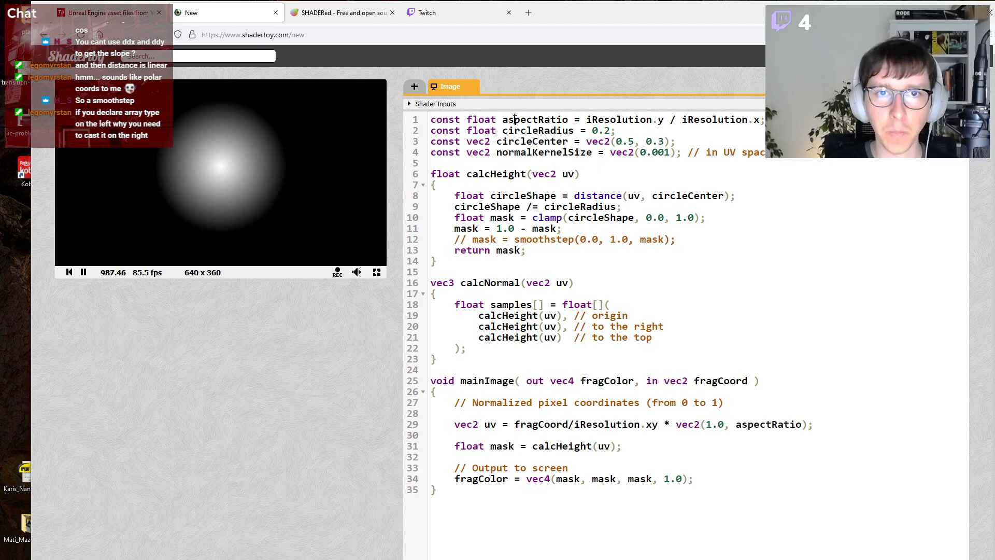
{"action": "double_click", "coordinate": [514, 119]}
{"action": "left_click", "coordinate": [676, 151]}
{"action": "type", "text": "&"}
{"action": "key", "text": "BackSpace"}
{"action": "type", "text": "* aspectRatio;"}
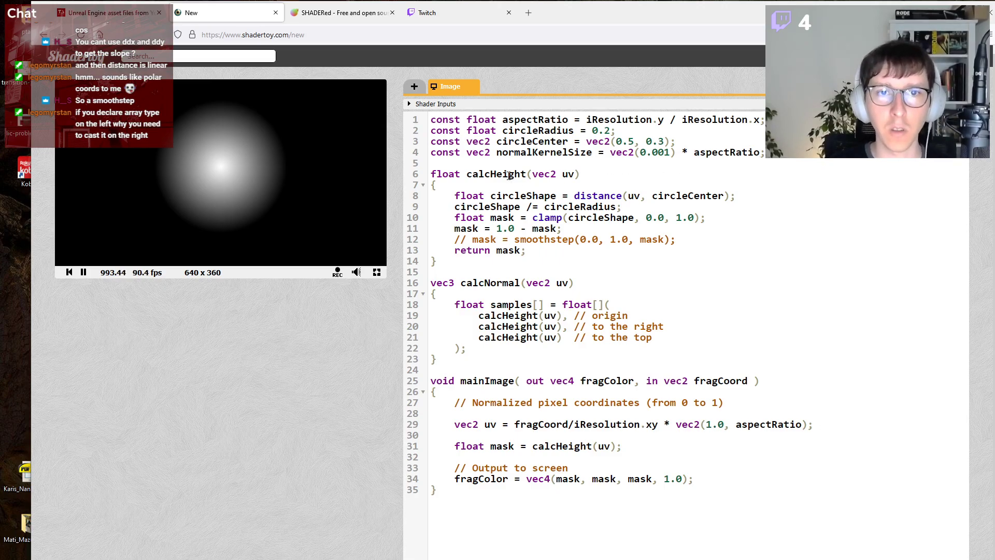
{"action": "double_click", "coordinate": [532, 119]}
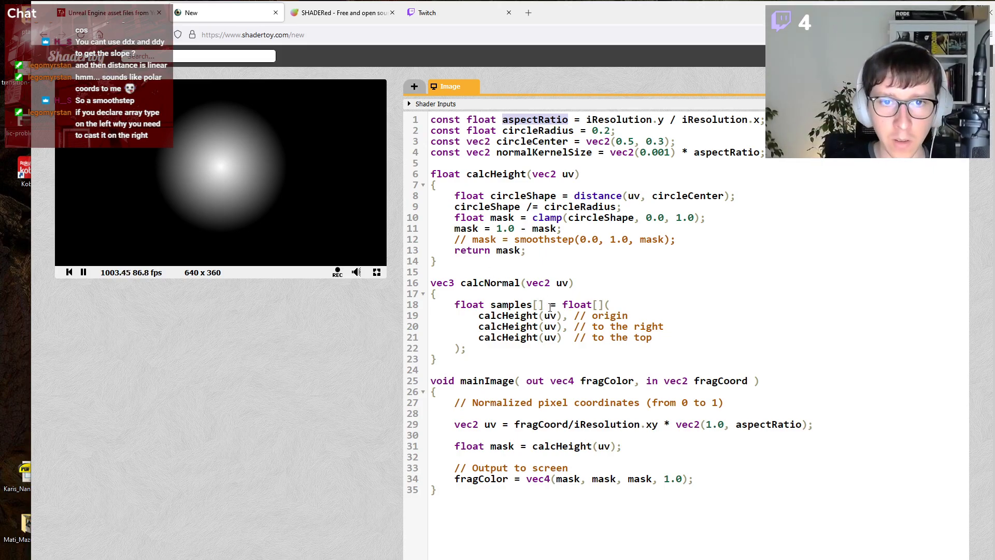
Replace the float[]( ) samples initializer with { }; braces and compile.
{"action": "left_click", "coordinate": [549, 307]}
{"action": "left_click_drag", "start_coordinate": [556, 305], "coordinate": [615, 301]}
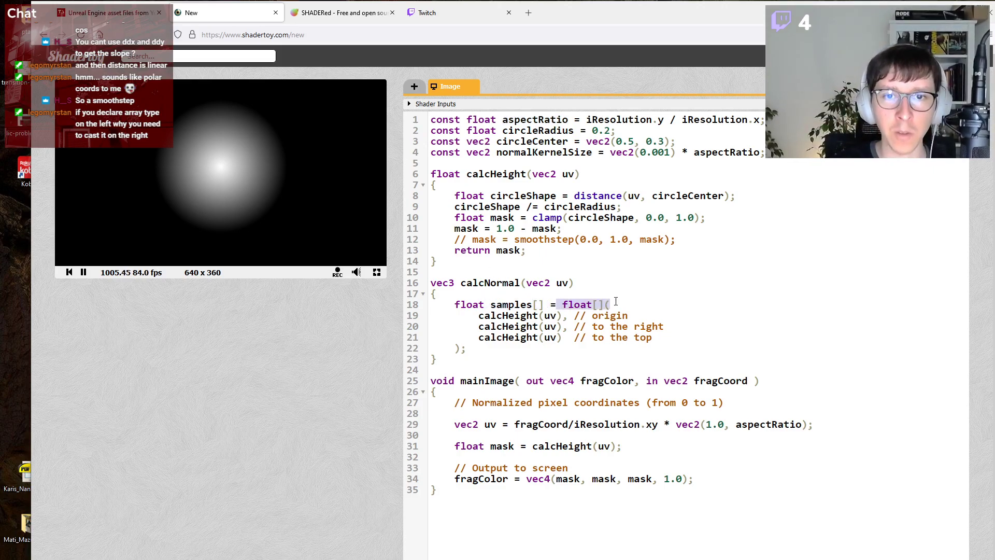
{"action": "left_click", "coordinate": [619, 302]}
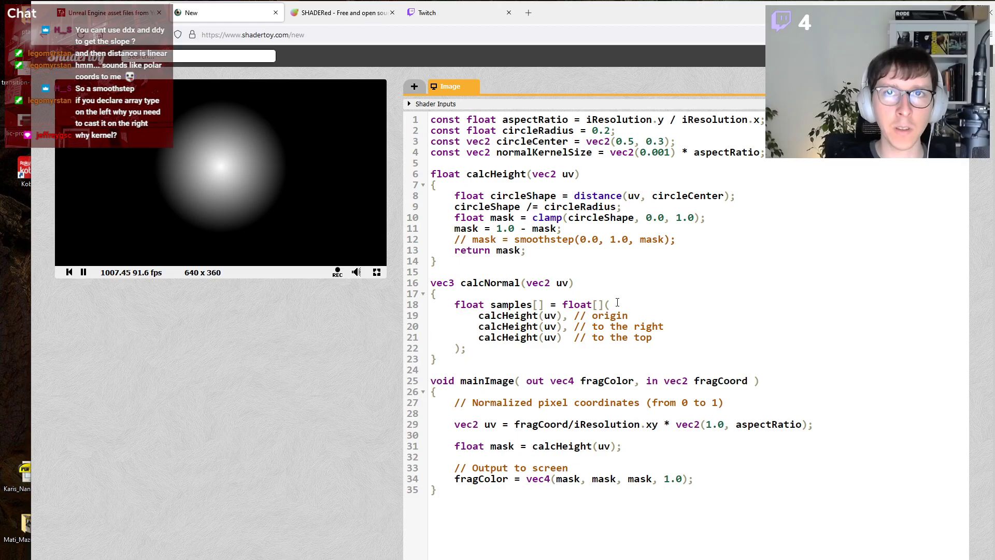
{"action": "left_click_drag", "start_coordinate": [612, 304], "coordinate": [564, 304]}
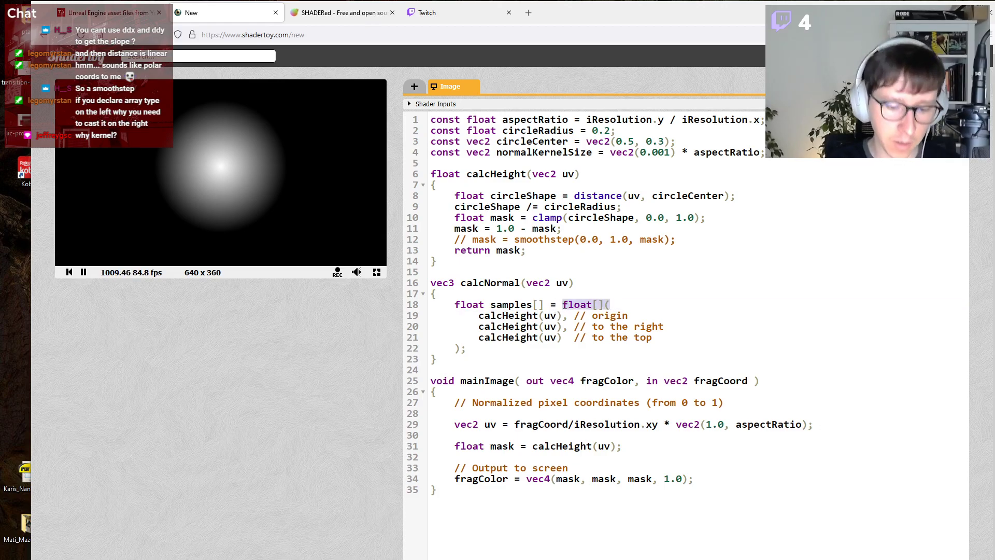
{"action": "type", "text": "{"}
{"action": "left_click", "coordinate": [466, 347]}
{"action": "key", "text": "BackSpace"}
{"action": "key", "text": "BackSpace"}
{"action": "type", "text": "};"}
{"action": "key", "text": "alt+Return"}
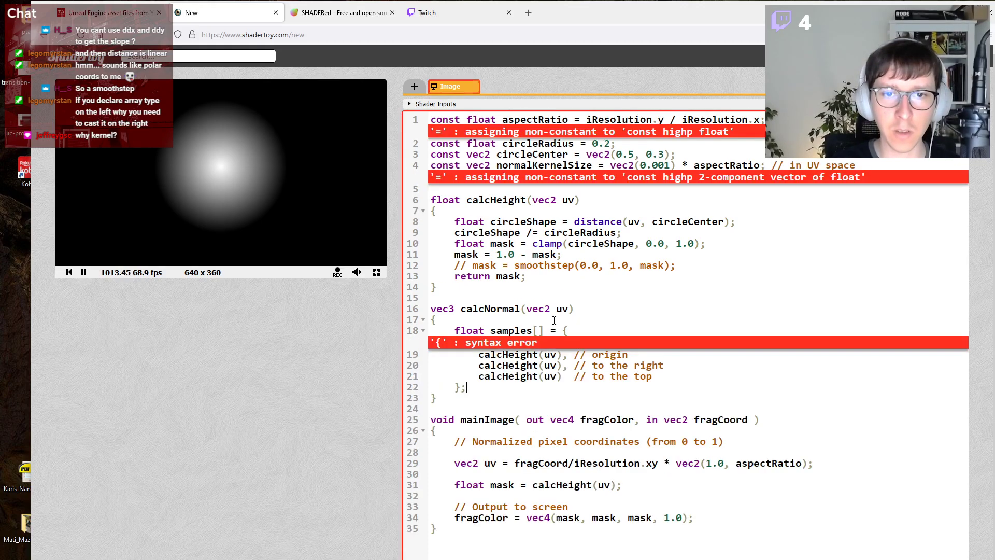
Undo the braces back to float[]( ) and recompile.
{"action": "key", "text": "ctrl+z"}
{"action": "key", "text": "ctrl+z"}
{"action": "key", "text": "ctrl+z"}
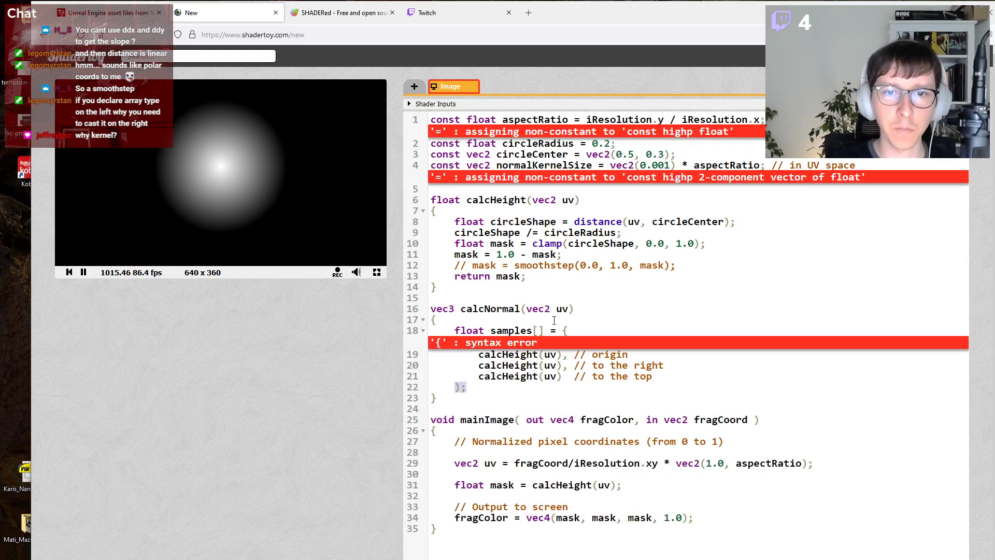
{"action": "left_click", "coordinate": [762, 158]}
{"action": "key", "text": "alt+Return"}
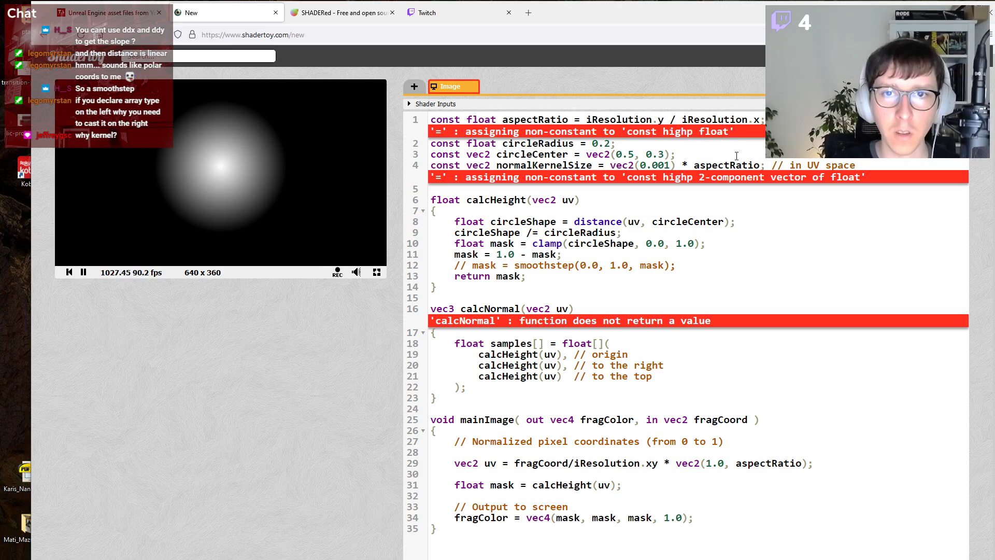
Try uniform instead of const on aspectRatio, then move that line below circleCenter.
{"action": "double_click", "coordinate": [639, 119]}
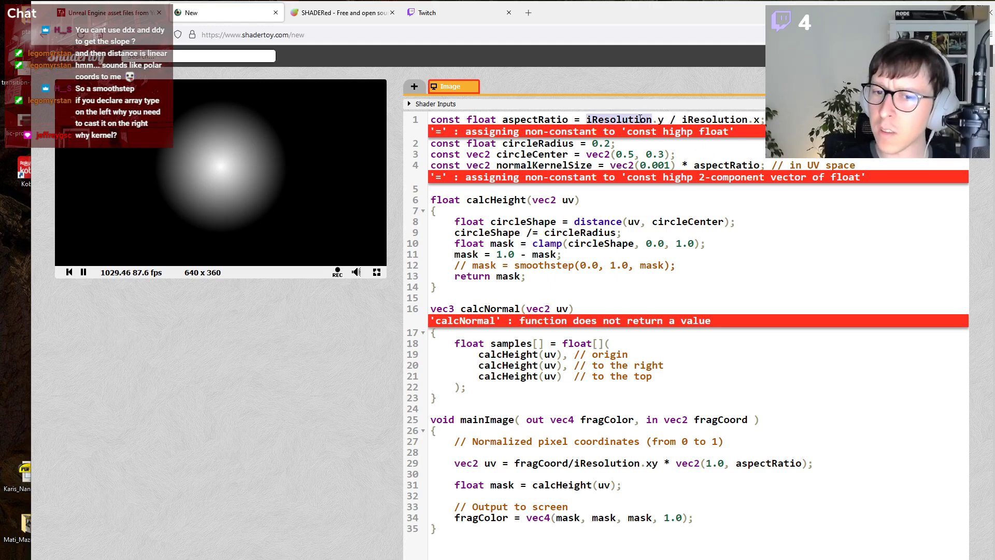
{"action": "double_click", "coordinate": [450, 119]}
{"action": "type", "text": "uniform"}
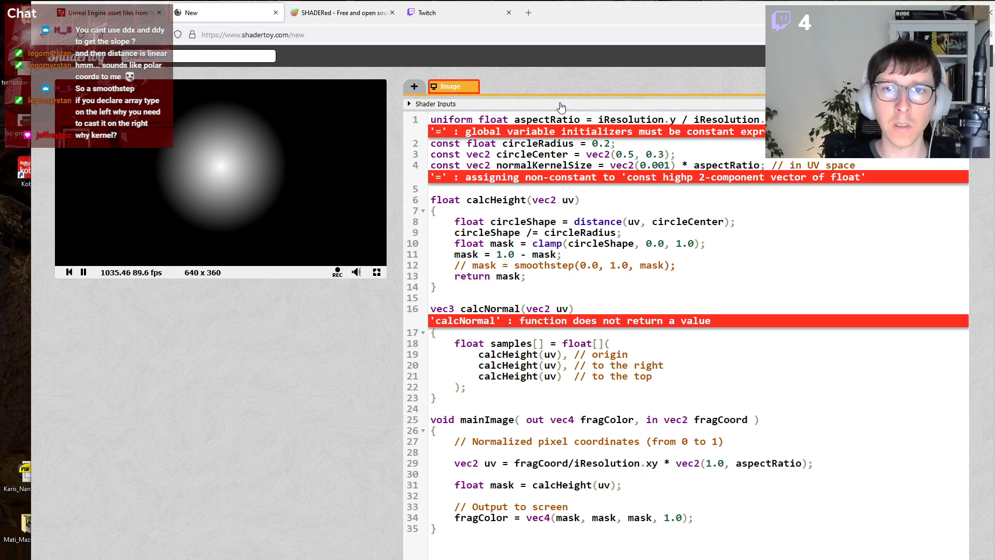
{"action": "key", "text": "shift+Home"}
{"action": "key", "text": "BackSpace"}
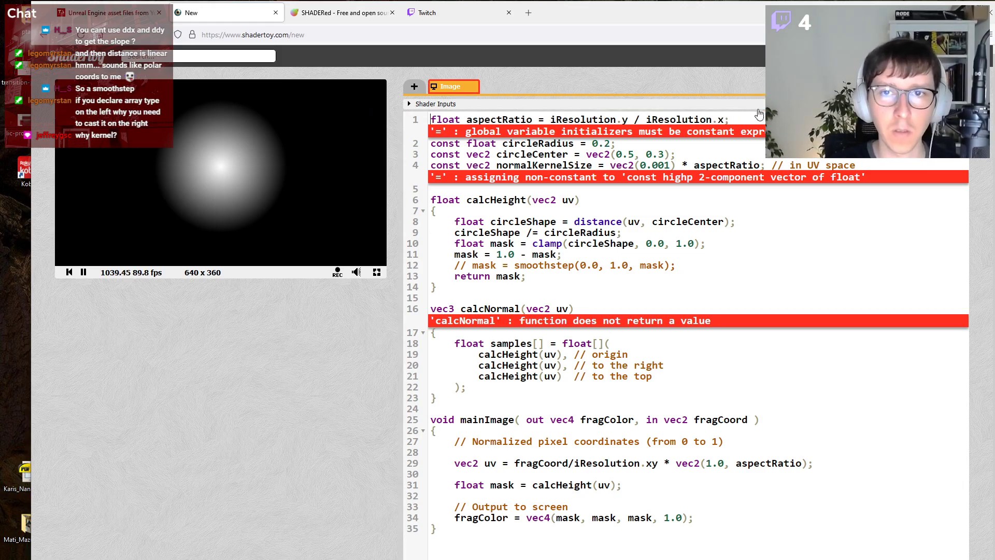
{"action": "key", "text": "shift+End"}
{"action": "key", "text": "ctrl+c"}
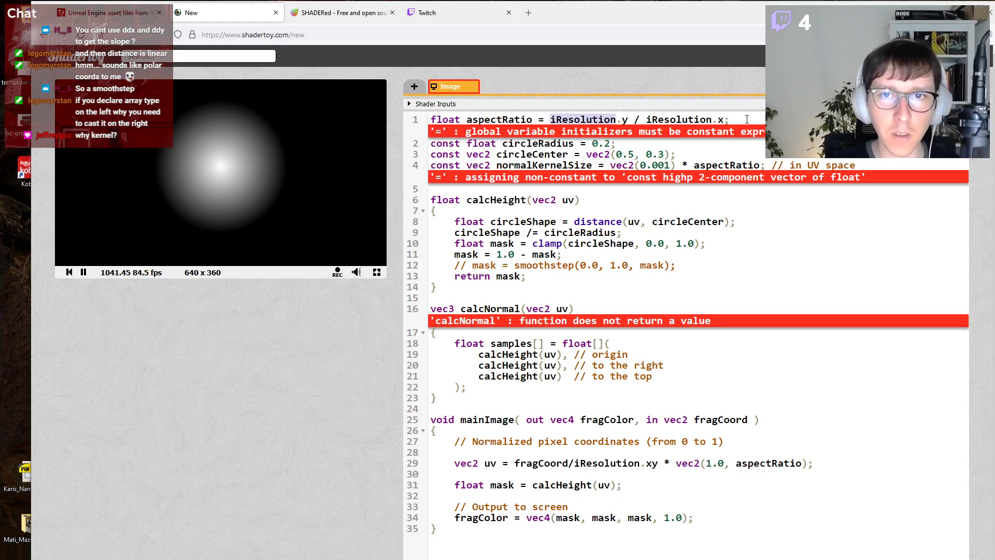
{"action": "key", "text": "BackSpace"}
{"action": "key", "text": "Delete"}
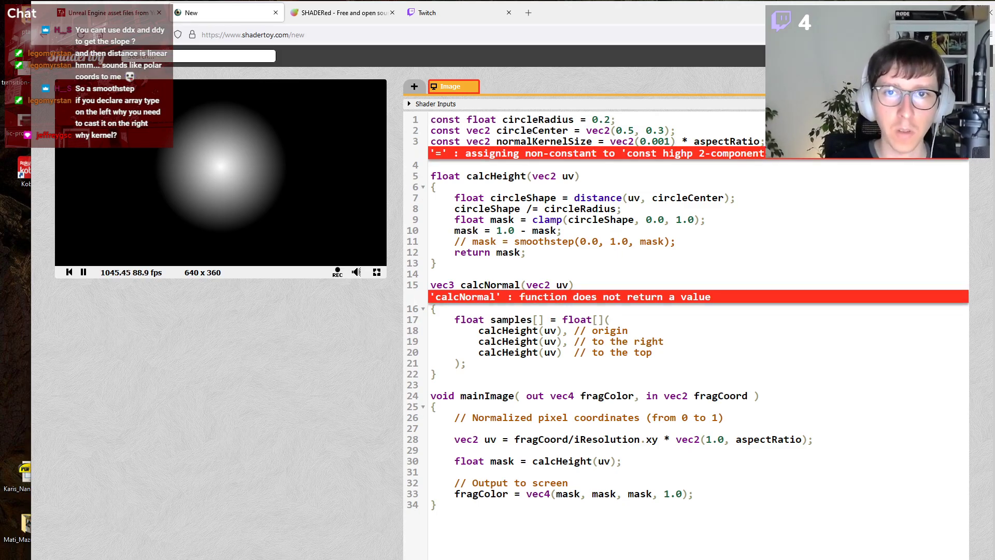
{"action": "key", "text": "Return"}
{"action": "key", "text": "ctrl+v"}
Cut the aspectRatio and normalKernelSize declarations from the top of the shader.
{"action": "left_click_drag", "start_coordinate": [864, 162], "coordinate": [431, 142]}
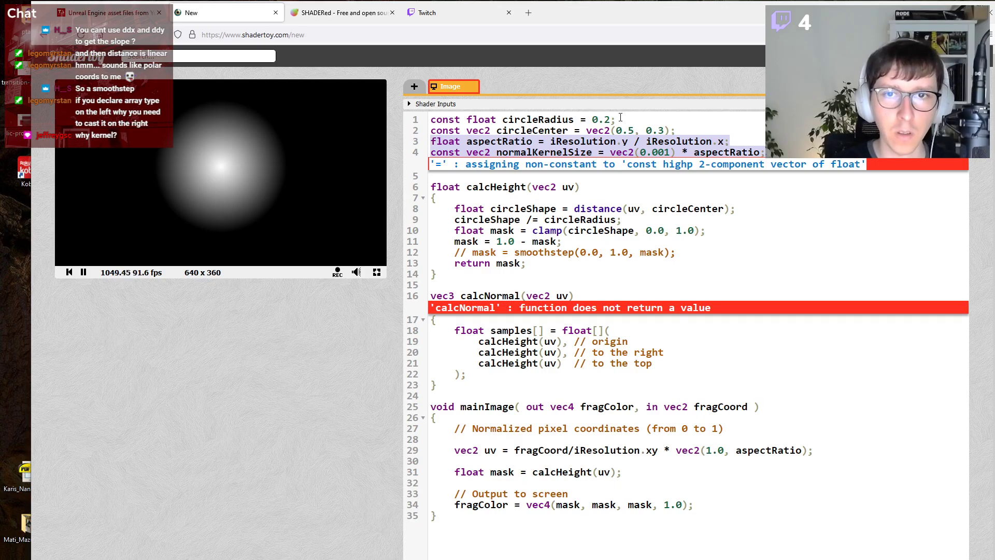
{"action": "left_click_drag", "start_coordinate": [776, 152], "coordinate": [373, 139]}
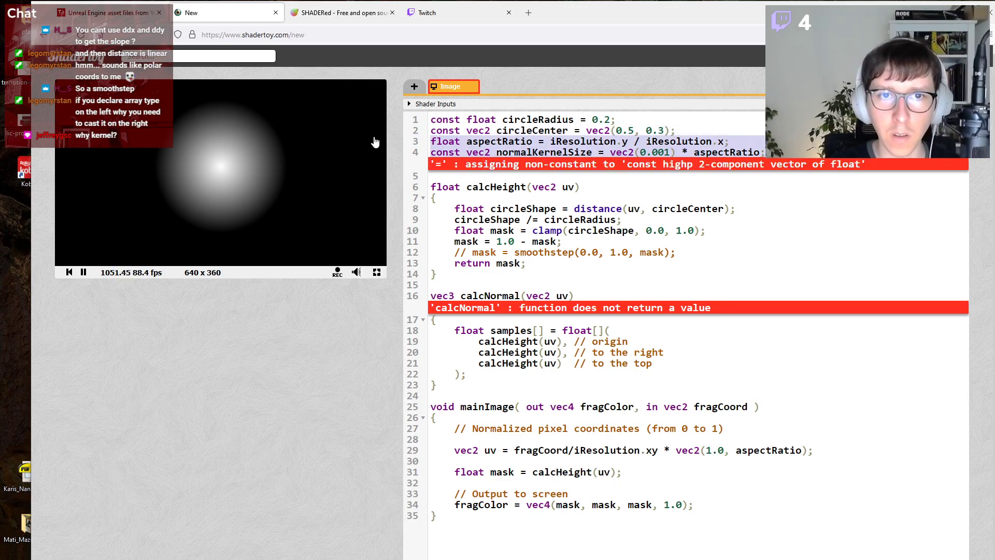
{"action": "key", "text": "Delete"}
{"action": "scroll", "coordinate": [514, 283], "scroll_direction": "down", "scroll_amount": 1}
{"action": "scroll", "coordinate": [514, 285], "scroll_direction": "up", "scroll_amount": 1}
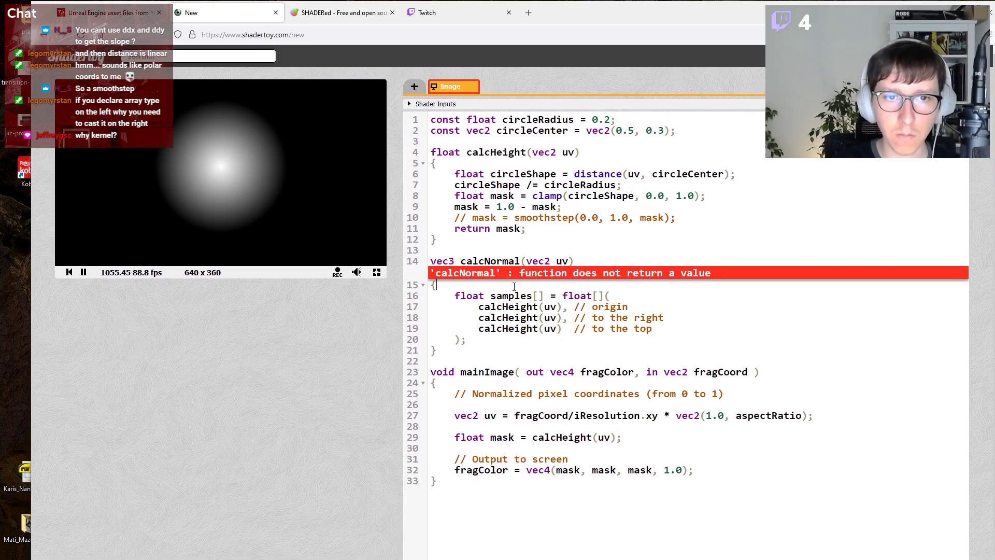
Paste aspectRatio and normalKernelSize into calcNormal, indented, with const removed from normalKernelSize.
{"action": "key", "text": "Return"}
{"action": "key", "text": "Return"}
{"action": "key", "text": "Up"}
{"action": "type", "text": "float aspectRatio = iResolution.y / iResolution.x; const vec2 normalKernelSize = vec2(0.001) * aspectRatio; // in UV space"}
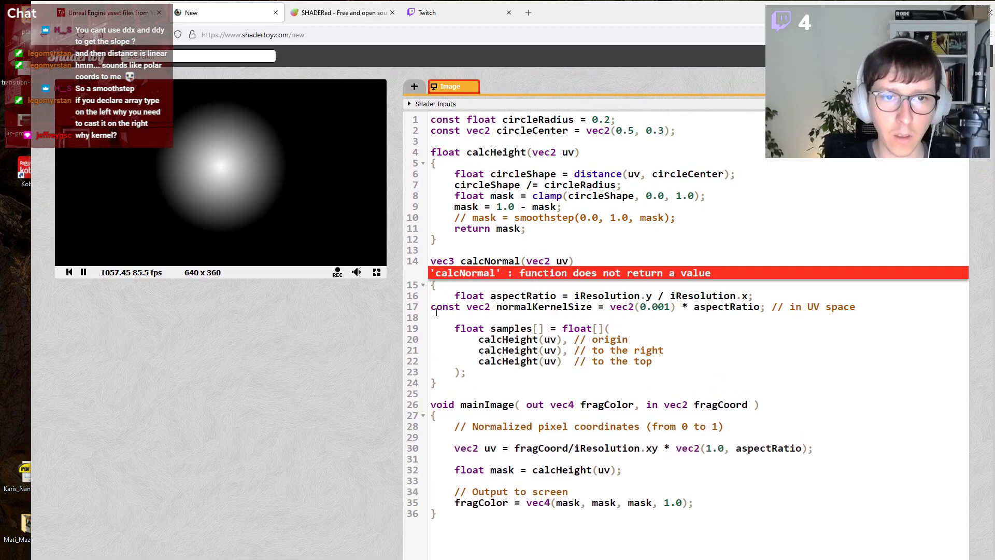
{"action": "key", "text": "Home"}
{"action": "key", "text": "Tab"}
{"action": "double_click", "coordinate": [472, 306]}
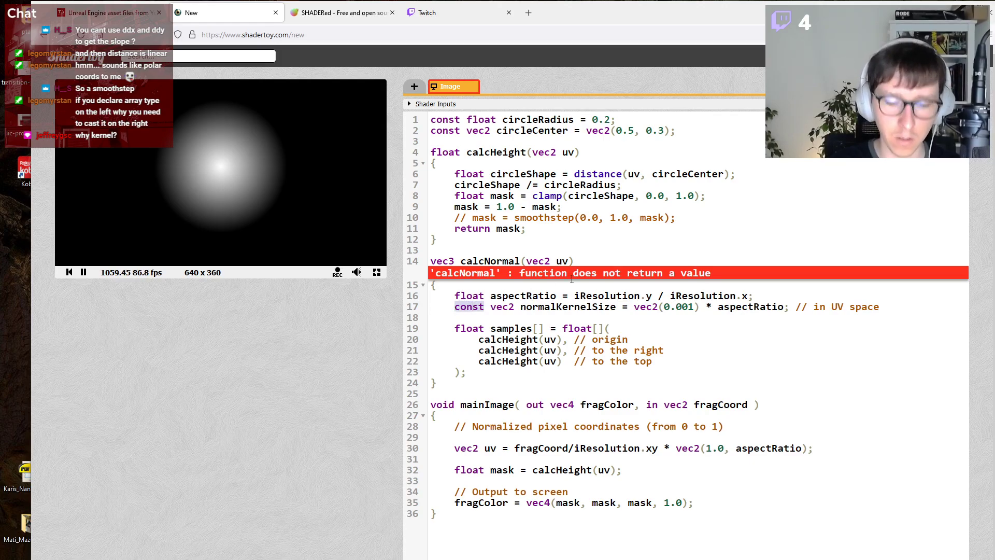
{"action": "key", "text": "Delete"}
{"action": "key", "text": "Delete"}
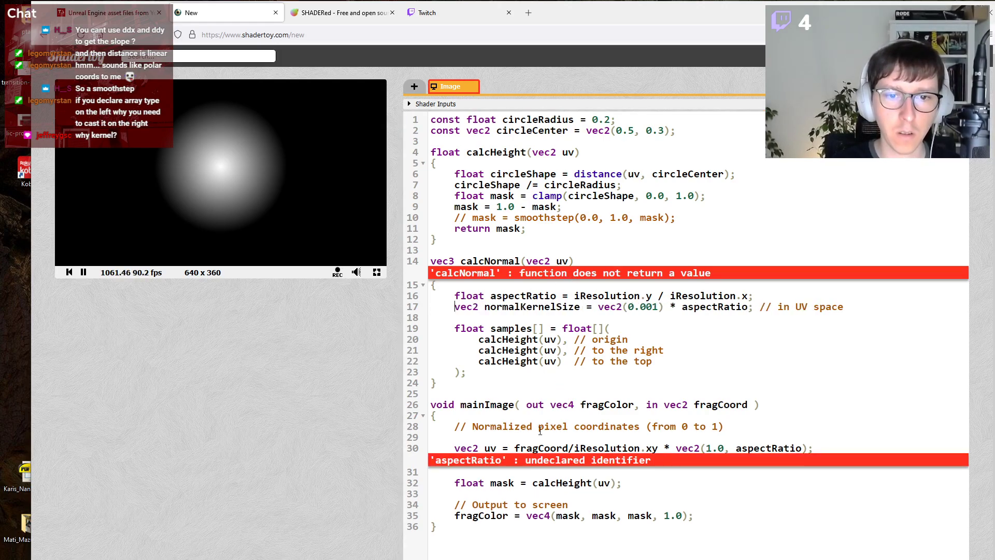
Add the aspectRatio declaration in mainImage above the uv line and open lines below the samples array.
{"action": "left_click_drag", "start_coordinate": [766, 295], "coordinate": [454, 296]}
{"action": "key", "text": "ctrl+c"}
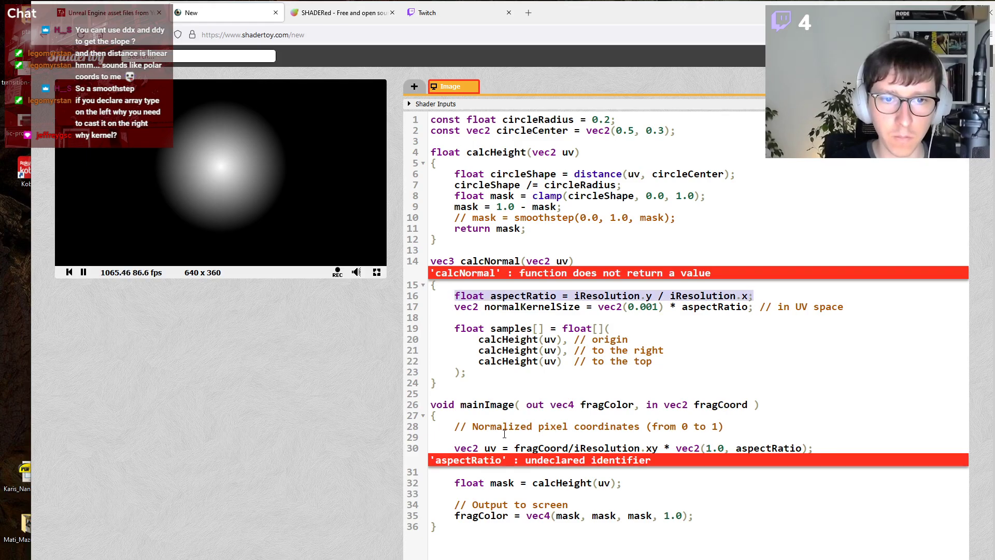
{"action": "left_click", "coordinate": [505, 437]}
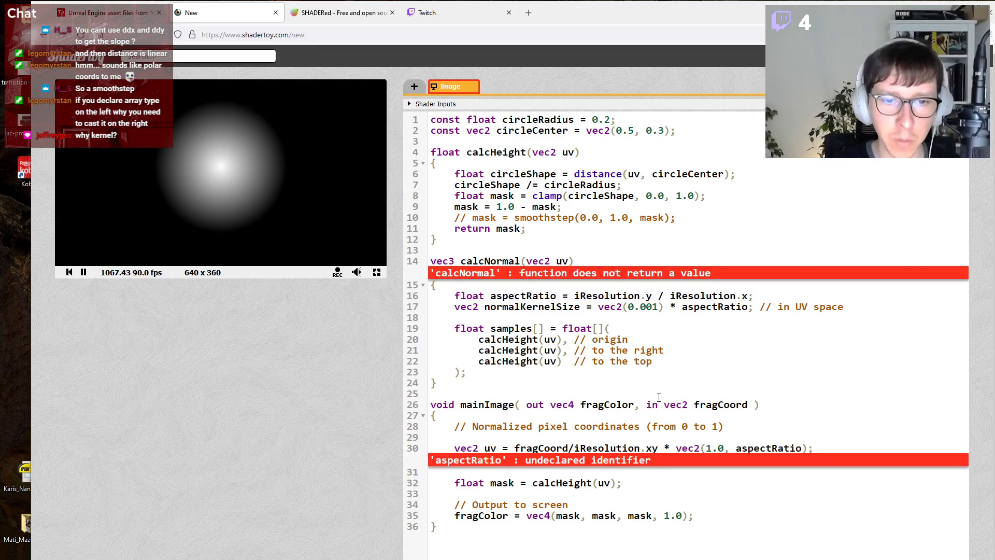
{"action": "key", "text": "Return"}
{"action": "key", "text": "ctrl+v"}
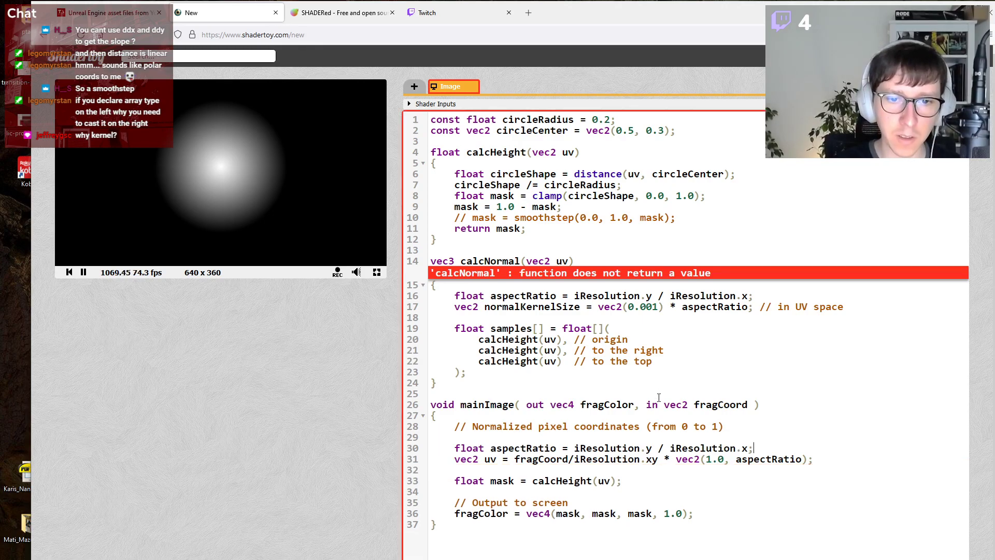
{"action": "key", "text": "End"}
{"action": "key", "text": "shift+Up"}
{"action": "left_click", "coordinate": [491, 132]}
{"action": "left_click_drag", "start_coordinate": [491, 133], "coordinate": [587, 152]}
{"action": "left_click", "coordinate": [587, 152]}
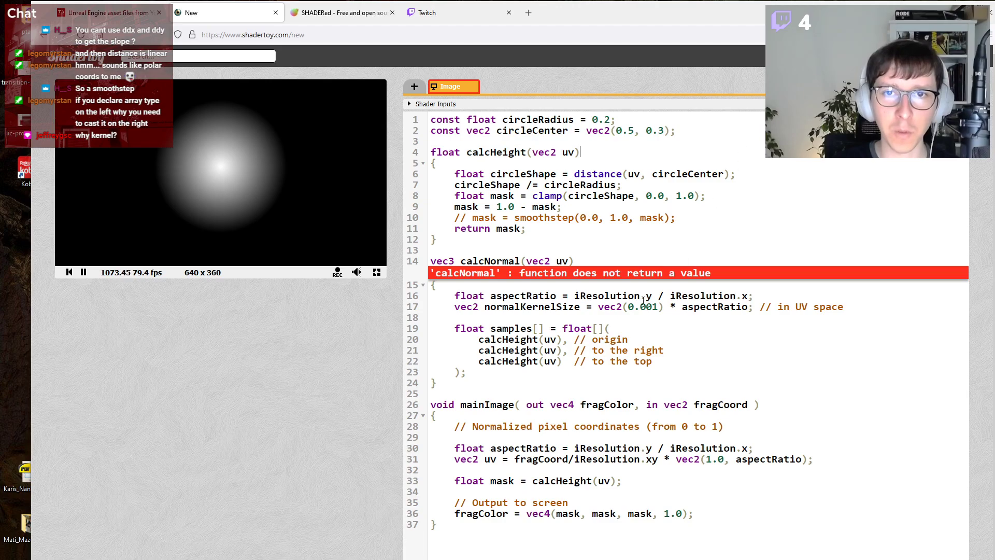
{"action": "left_click", "coordinate": [574, 258]}
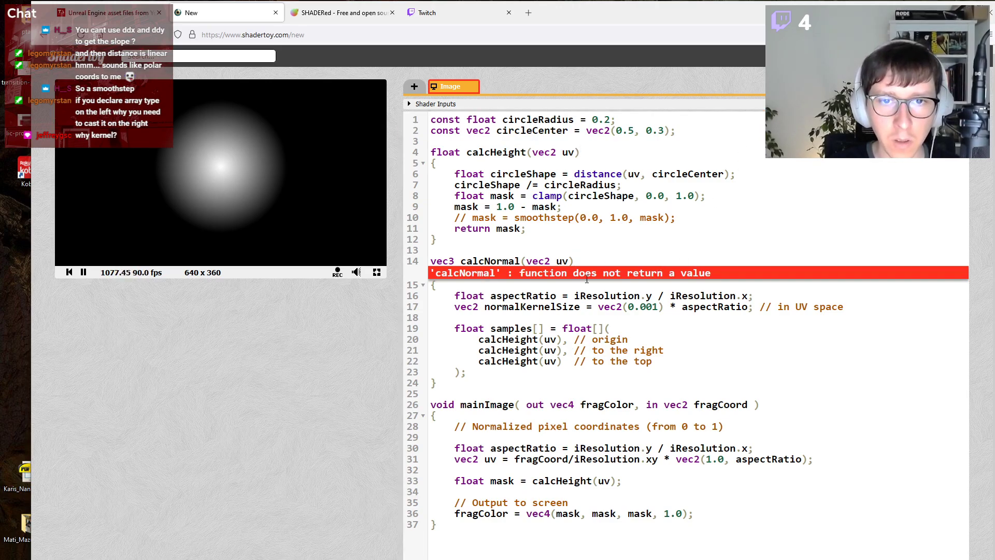
{"action": "left_click", "coordinate": [490, 372]}
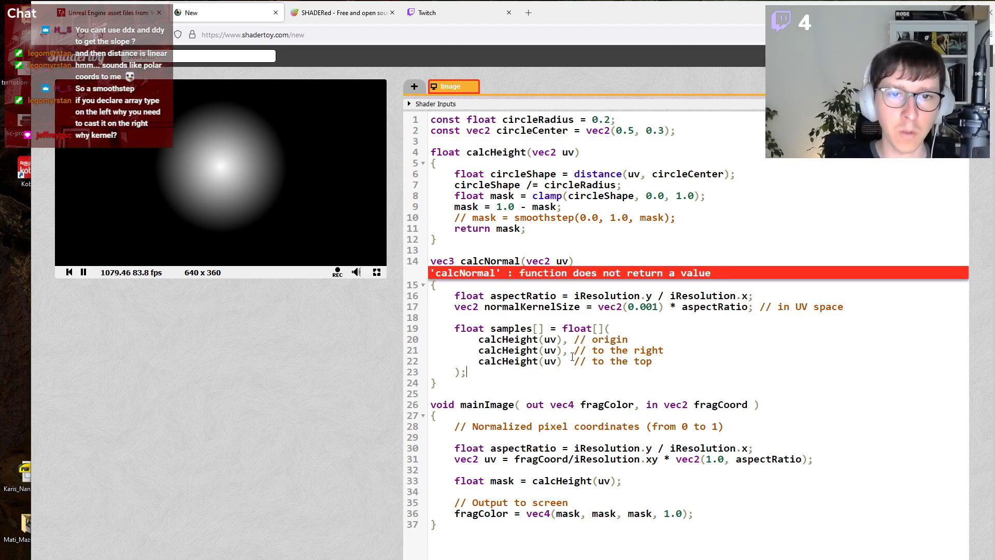
{"action": "key", "text": "Return"}
{"action": "key", "text": "Return"}
Give calcNormal return vec3(0.0); and have mainImage output vec3 normal = calcNormal(uv) as fragColor.
{"action": "type", "text": "retur"}
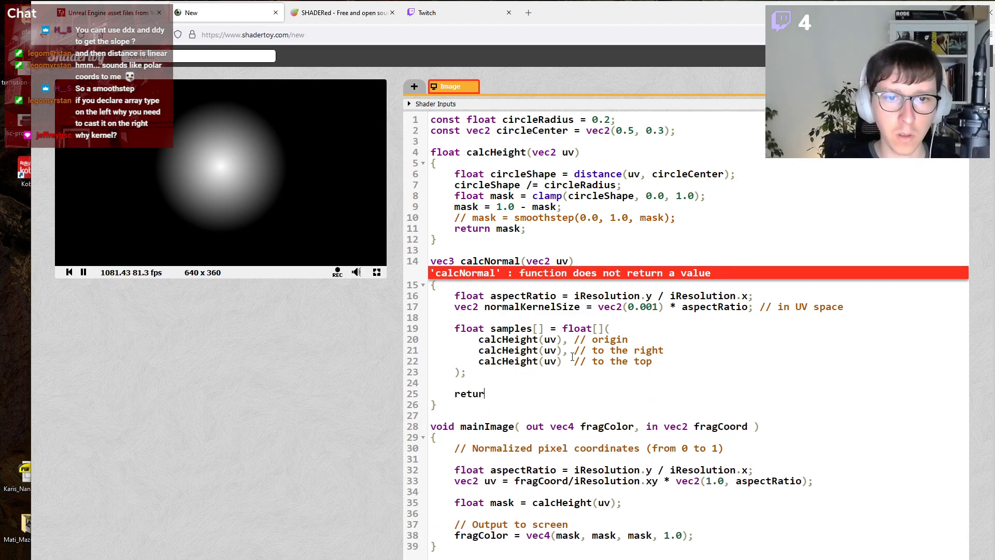
{"action": "type", "text": "n vec3(0.0);"}
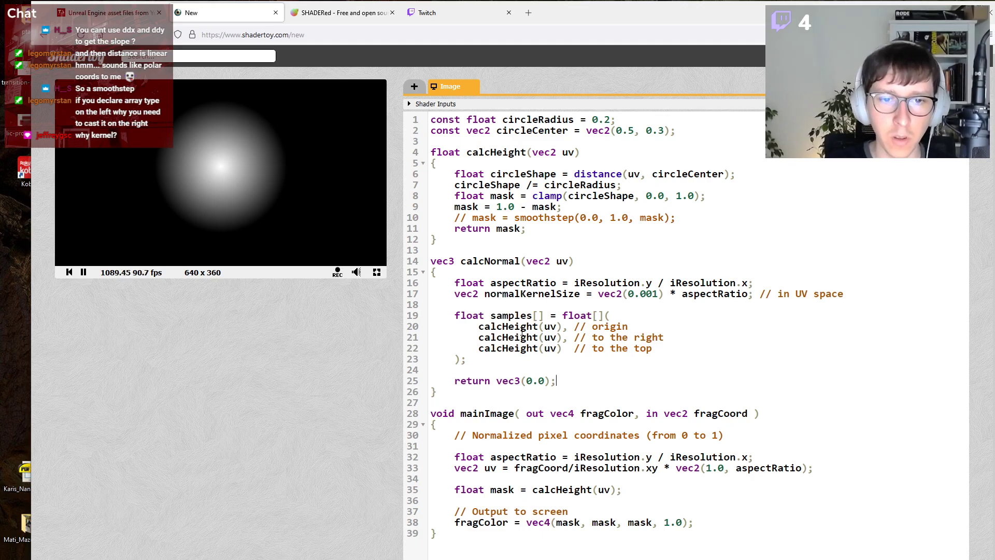
{"action": "double_click", "coordinate": [482, 262]}
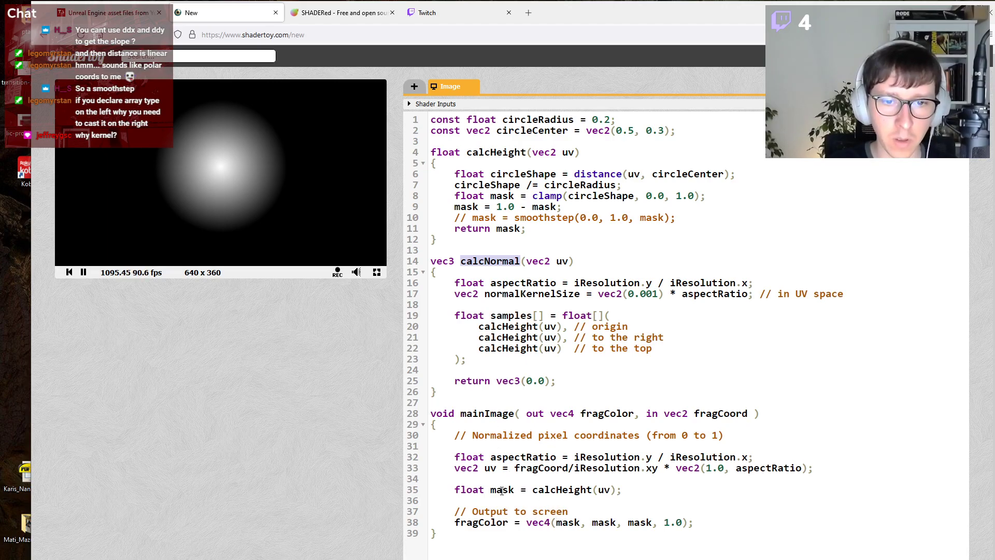
{"action": "left_click_drag", "start_coordinate": [455, 490], "coordinate": [639, 489]}
{"action": "type", "text": "v"}
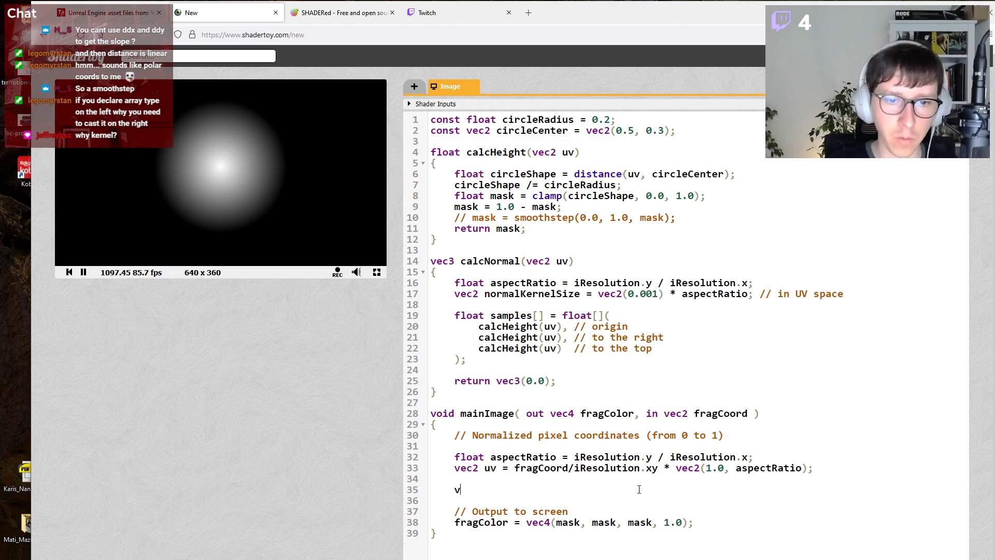
{"action": "type", "text": "ec3 normal"}
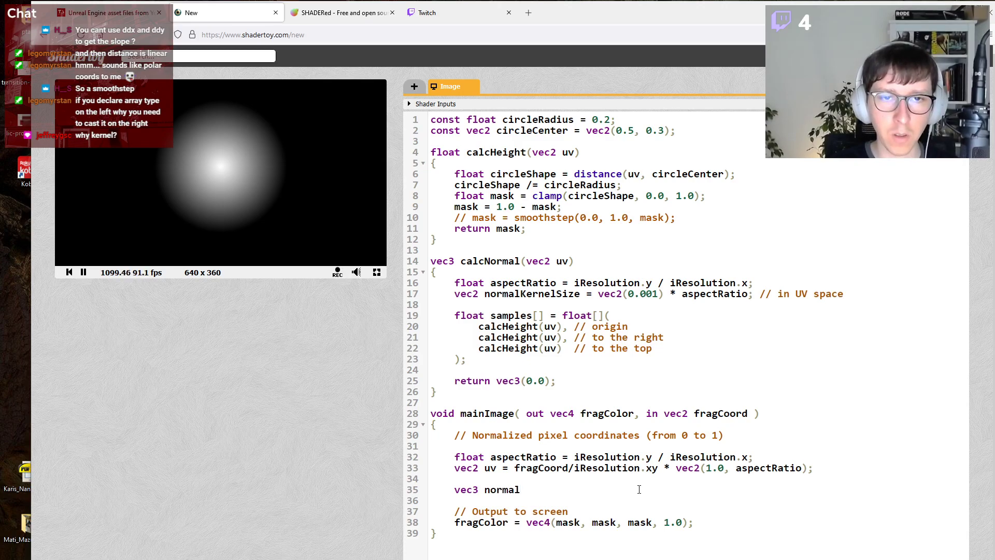
{"action": "type", "text": " = ca"}
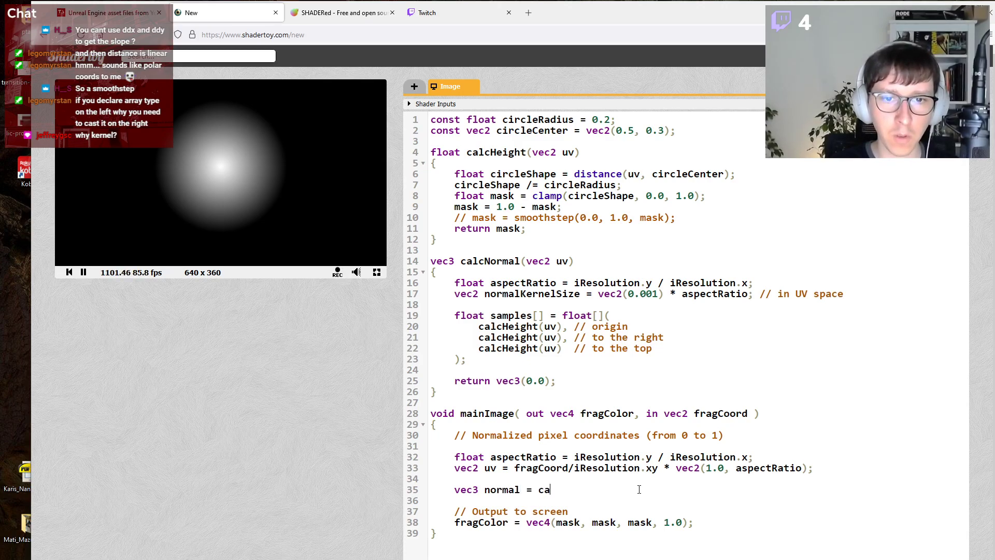
{"action": "type", "text": "lcNo"}
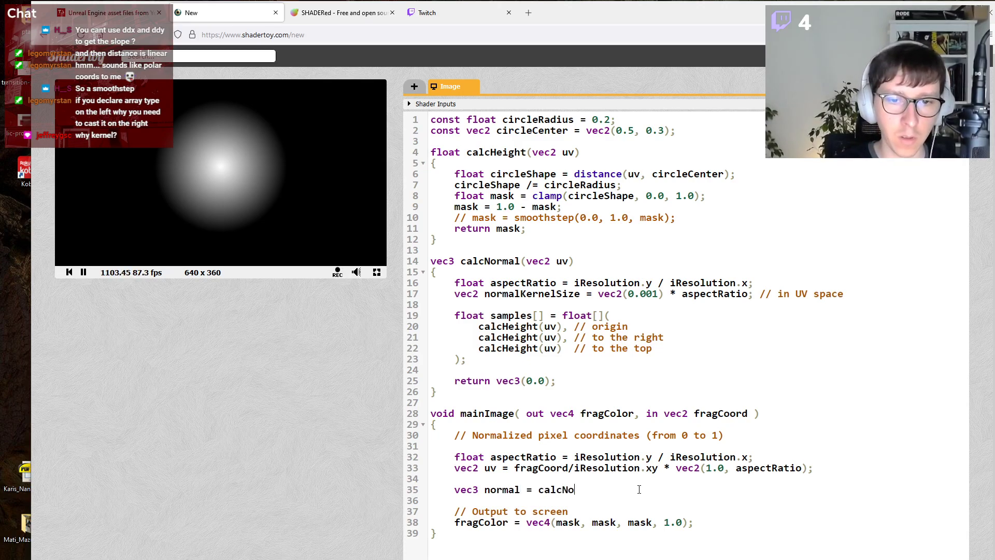
{"action": "type", "text": "rmal(uv);"}
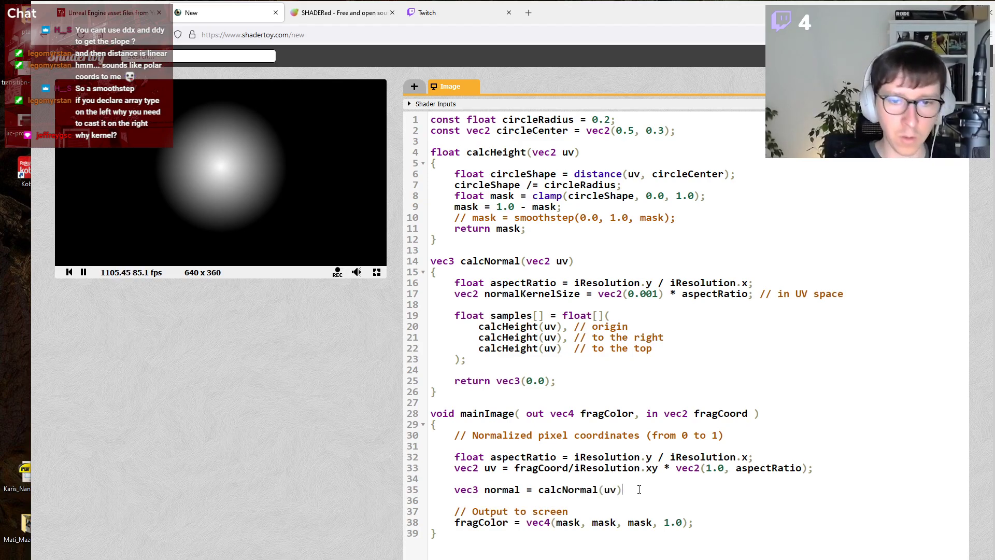
{"action": "double_click", "coordinate": [501, 489]}
{"action": "key", "text": "ctrl+c"}
{"action": "left_click_drag", "start_coordinate": [556, 522], "coordinate": [652, 522]}
{"action": "key", "text": "ctrl+v"}
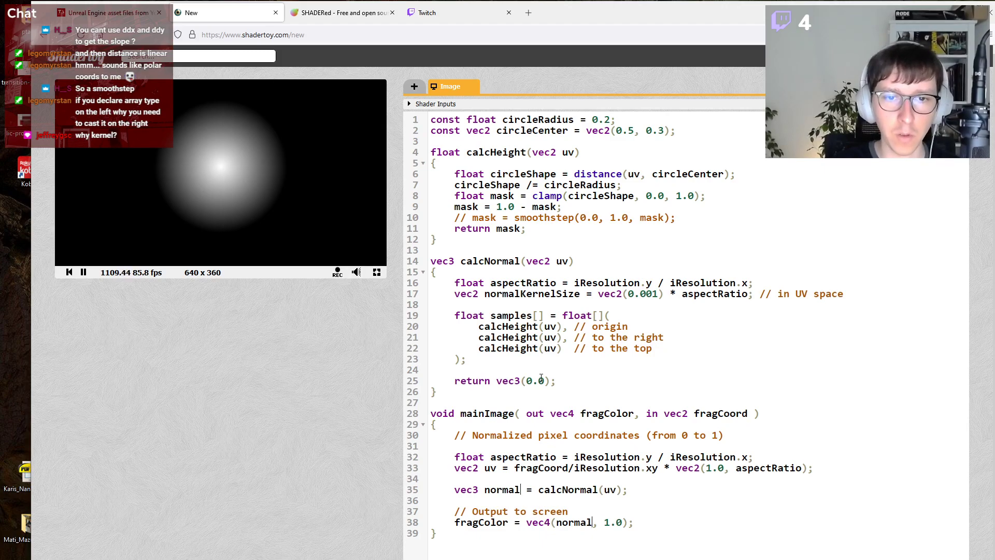
Make calcNormal return vec3(0.5, 0.5, 1.0) and recompile the shader.
{"action": "key", "text": "BackSpace"}
{"action": "type", "text": "5,0.5"}
{"action": "key", "text": "BackSpace"}
{"action": "key", "text": "BackSpace"}
{"action": "key", "text": "BackSpace"}
{"action": "type", "text": "0.5, 1.0"}
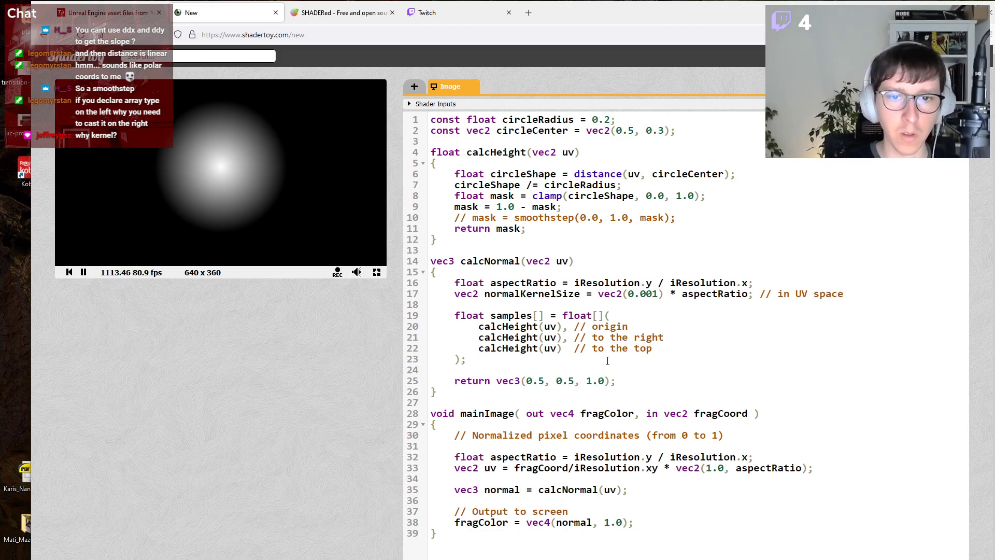
{"action": "key", "text": "alt+Return"}
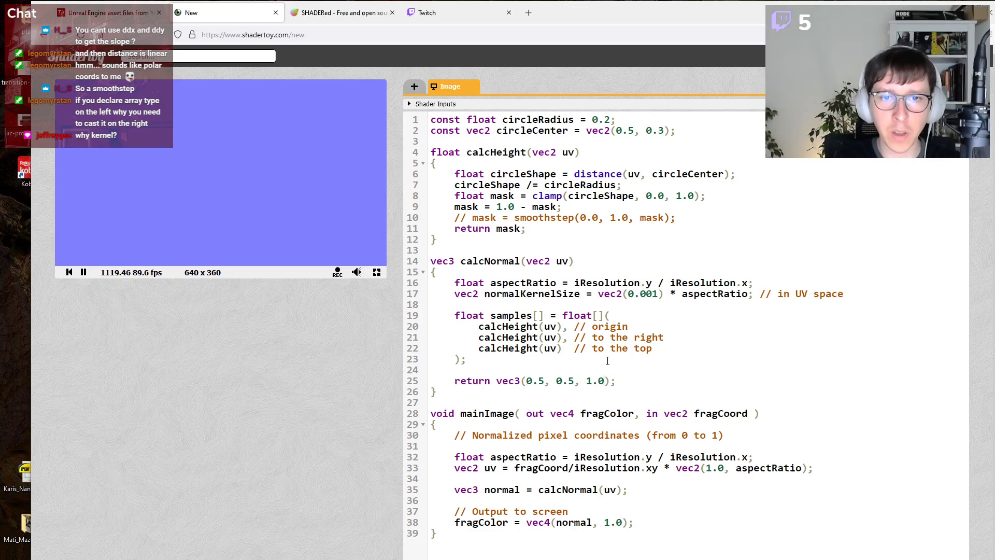
{"action": "key", "text": "alt+Tab"}
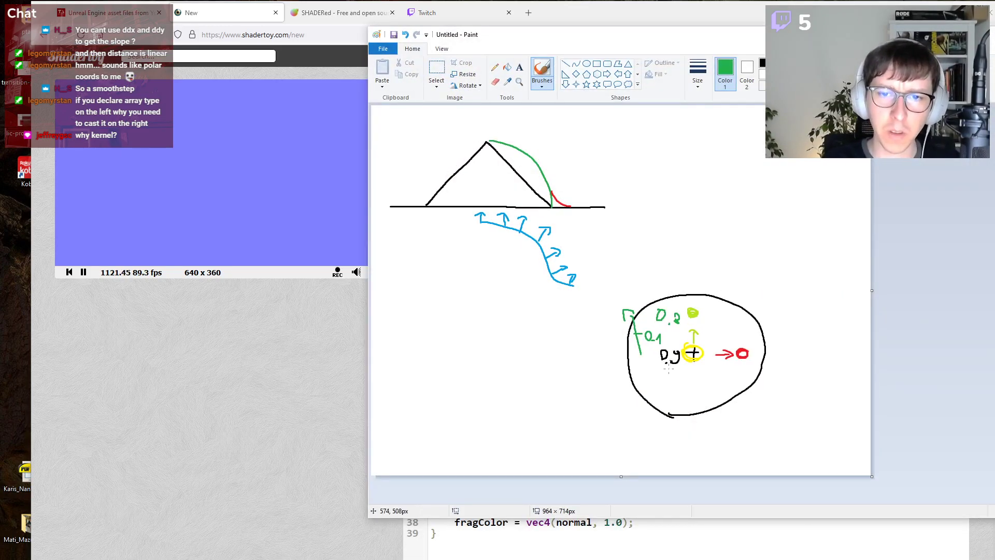
{"action": "left_click", "coordinate": [762, 62]}
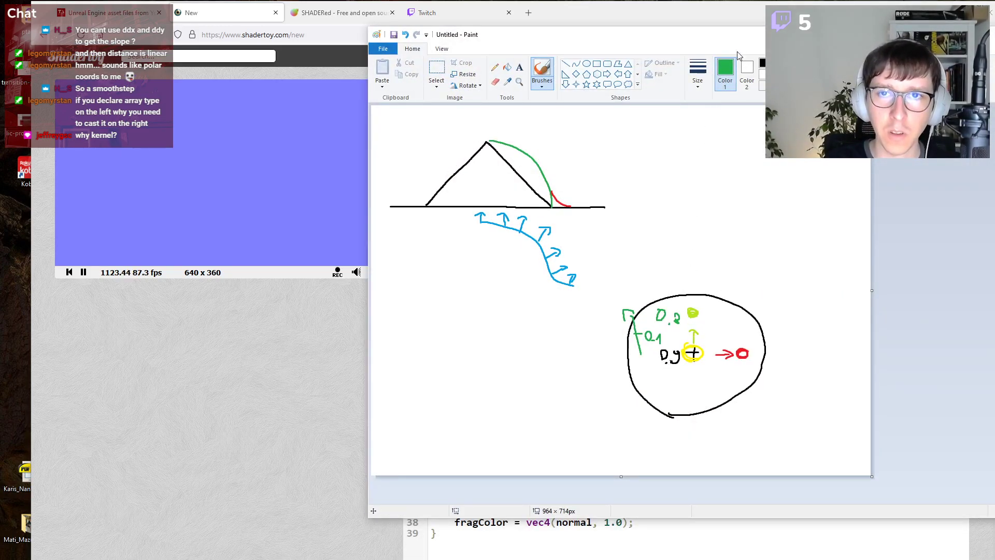
{"action": "mouse_move", "coordinate": [700, 313]}
{"action": "left_mouse_down"}
{"action": "mouse_move", "coordinate": [725, 325]}
{"action": "mouse_move", "coordinate": [739, 362]}
{"action": "mouse_move", "coordinate": [658, 344]}
{"action": "mouse_move", "coordinate": [683, 316]}
{"action": "left_mouse_up"}
{"action": "key", "text": "ctrl+z"}
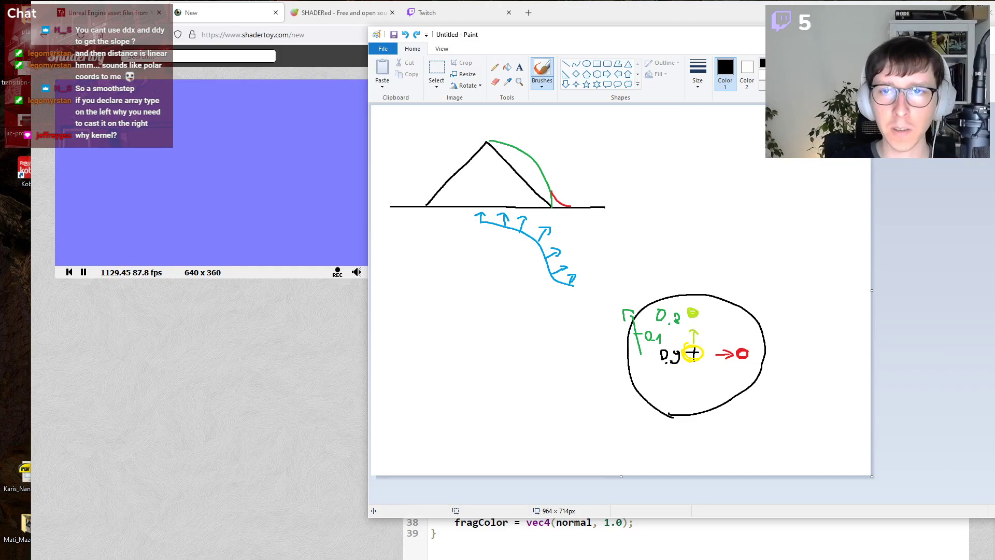
{"action": "left_click", "coordinate": [832, 62]}
{"action": "left_click", "coordinate": [832, 74]}
{"action": "scroll", "coordinate": [713, 327], "scroll_direction": "up", "scroll_amount": 2, "text": "ctrl"}
{"action": "scroll", "coordinate": [712, 326], "scroll_direction": "down", "scroll_amount": 2, "text": "ctrl"}
{"action": "scroll", "coordinate": [718, 388], "scroll_direction": "up", "scroll_amount": 2, "text": "ctrl"}
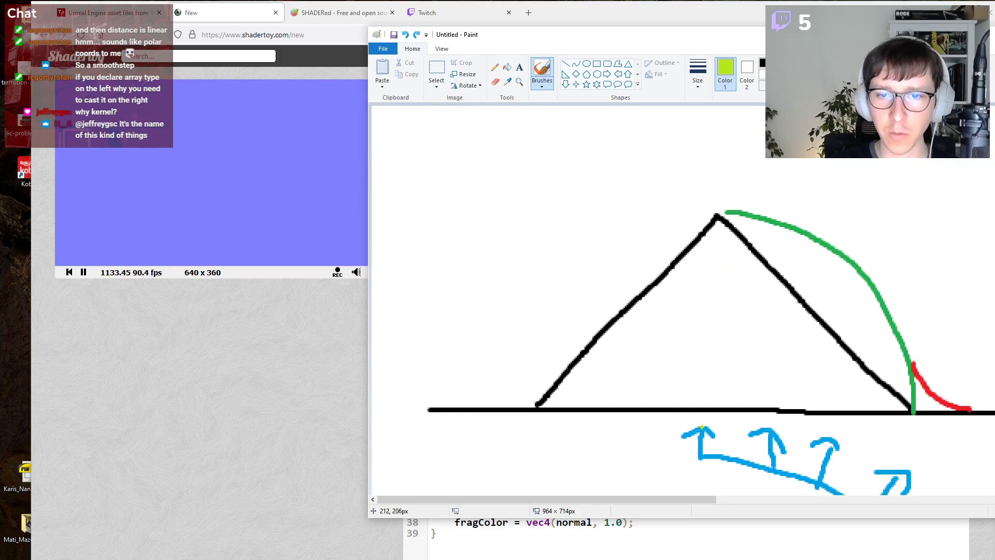
{"action": "scroll", "coordinate": [715, 396], "scroll_direction": "down", "scroll_amount": 3}
{"action": "left_click_drag", "start_coordinate": [695, 499], "coordinate": [944, 487]}
{"action": "scroll", "coordinate": [855, 369], "scroll_direction": "down", "scroll_amount": 3}
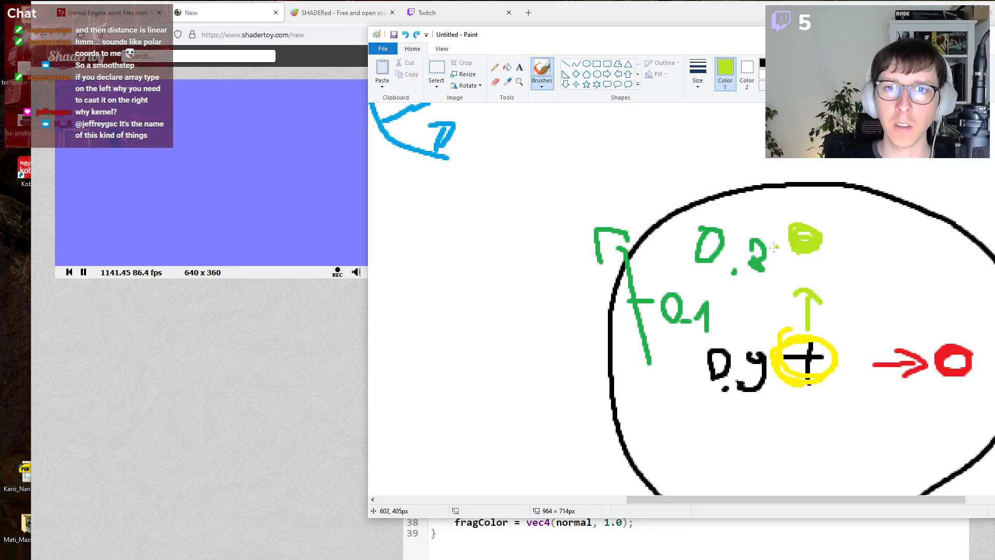
{"action": "scroll", "coordinate": [772, 251], "scroll_direction": "down", "scroll_amount": 4, "text": "ctrl"}
{"action": "key", "text": "alt"}
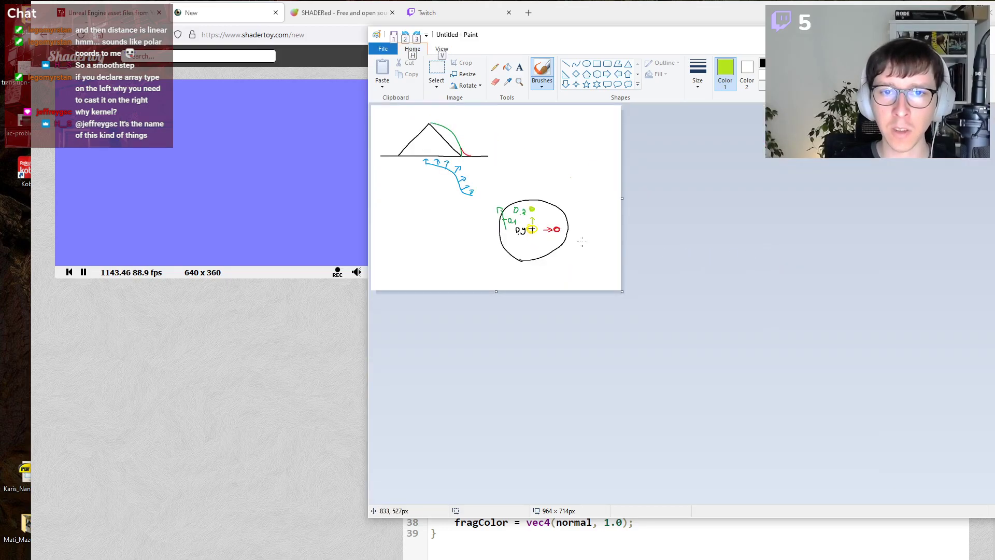
{"action": "scroll", "coordinate": [522, 235], "scroll_direction": "up", "scroll_amount": 1, "text": "ctrl"}
{"action": "key", "text": "alt"}
{"action": "key", "text": "alt"}
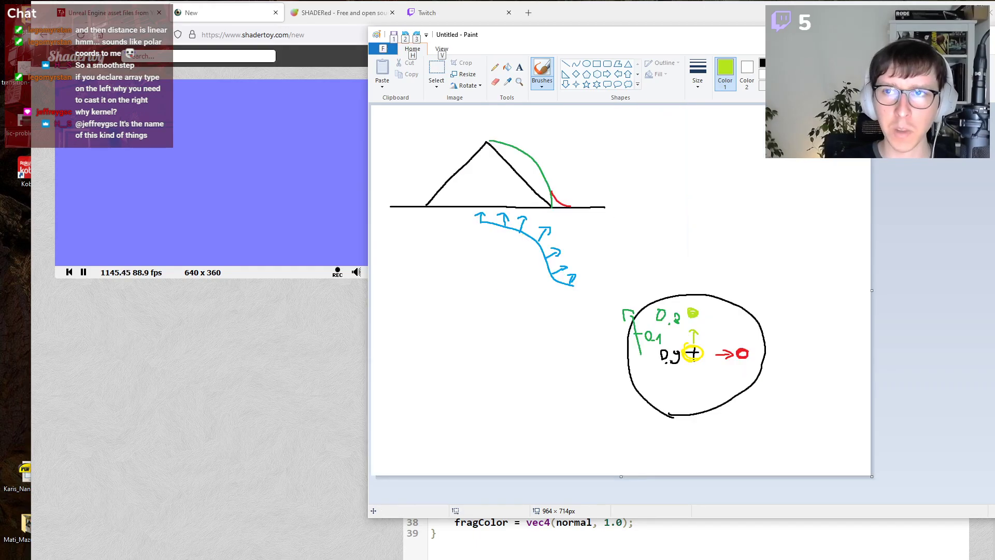
{"action": "key", "text": "alt+Tab"}
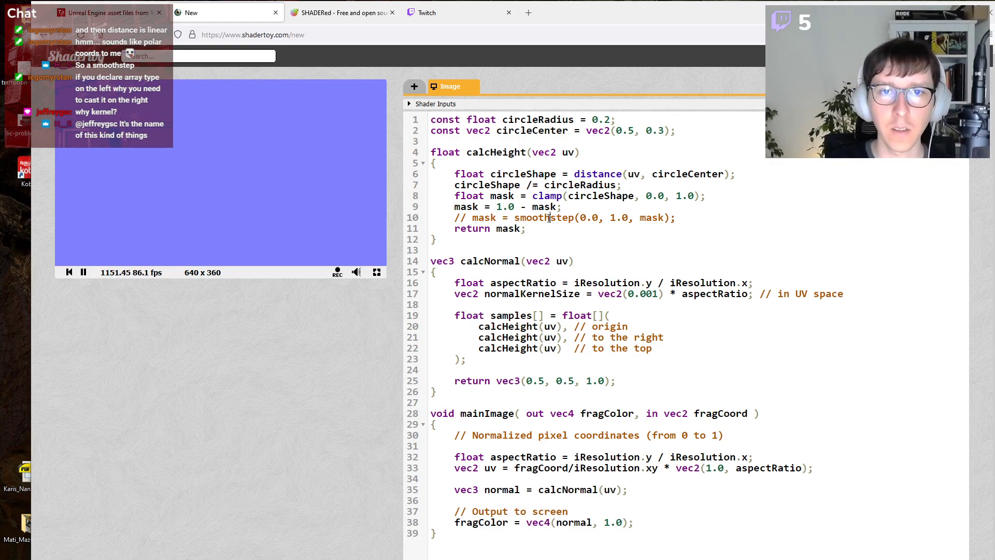
Add an empty vec2 uvs[] = vec2[](); array declaration above the samples array.
{"action": "left_click", "coordinate": [576, 328]}
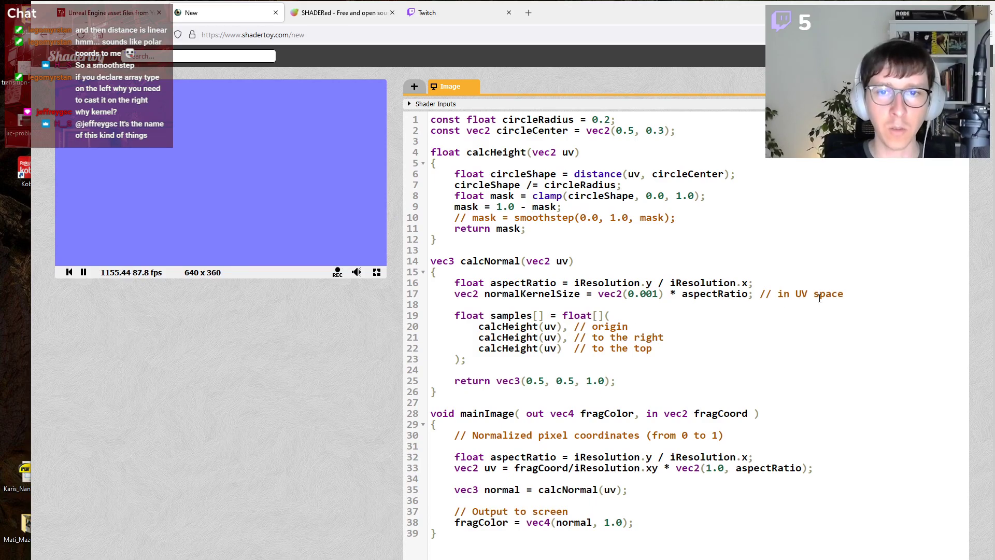
{"action": "key", "text": "Return"}
{"action": "key", "text": "Return"}
{"action": "type", "text": "vec2 uvs"}
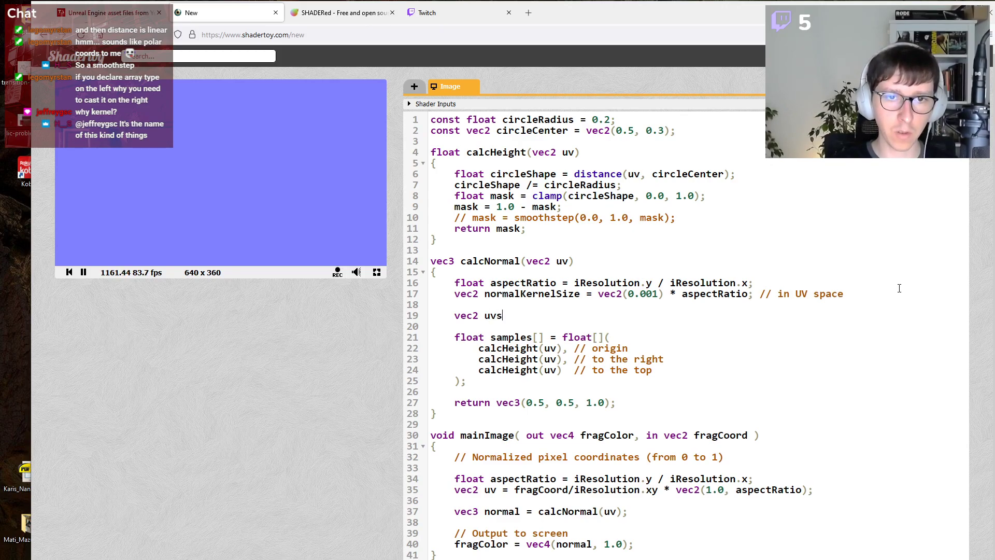
{"action": "type", "text": "[] = vec2[])"}
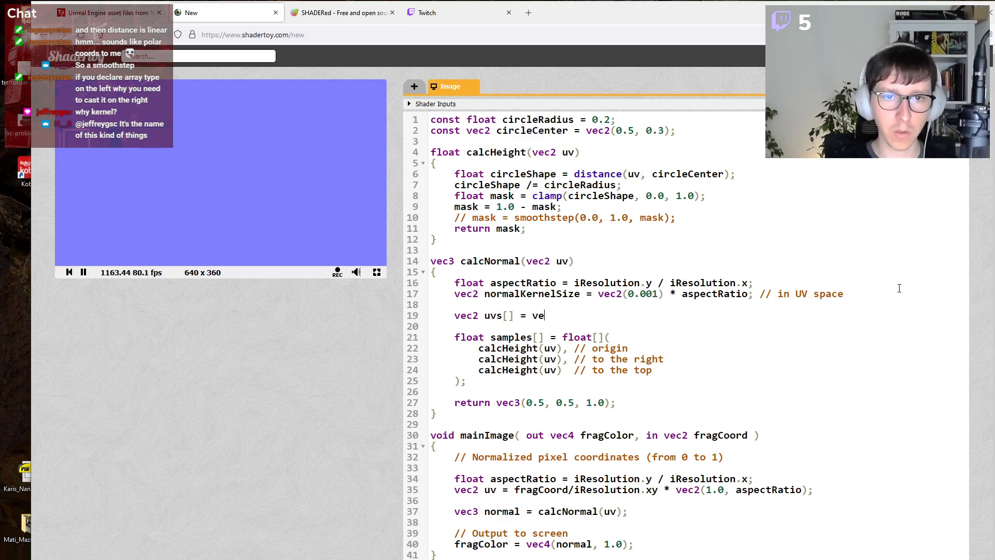
{"action": "key", "text": "BackSpace"}
{"action": "type", "text": "("}
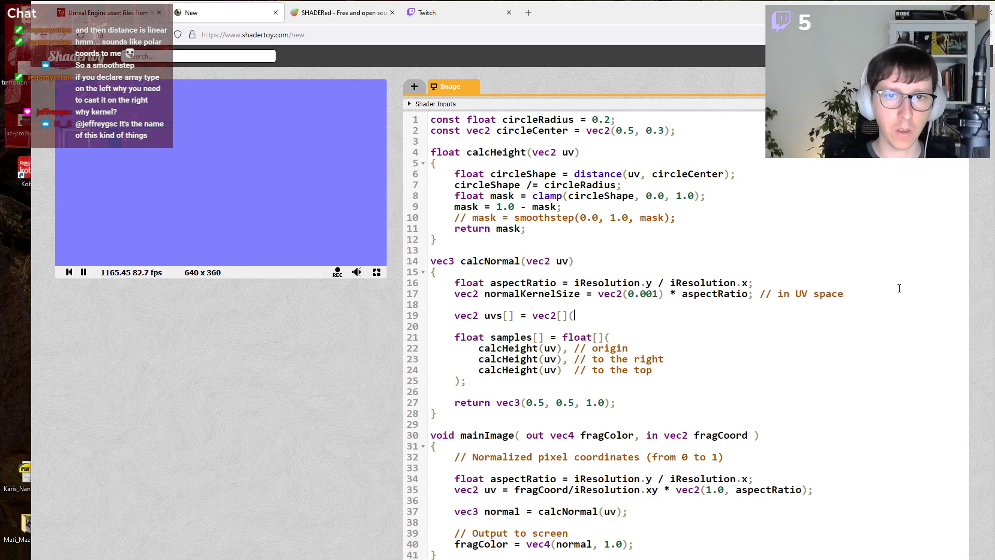
{"action": "key", "text": "Return"}
{"action": "type", "text": ");"}
{"action": "key", "text": "Up"}
{"action": "key", "text": "End"}
{"action": "key", "text": "Return"}
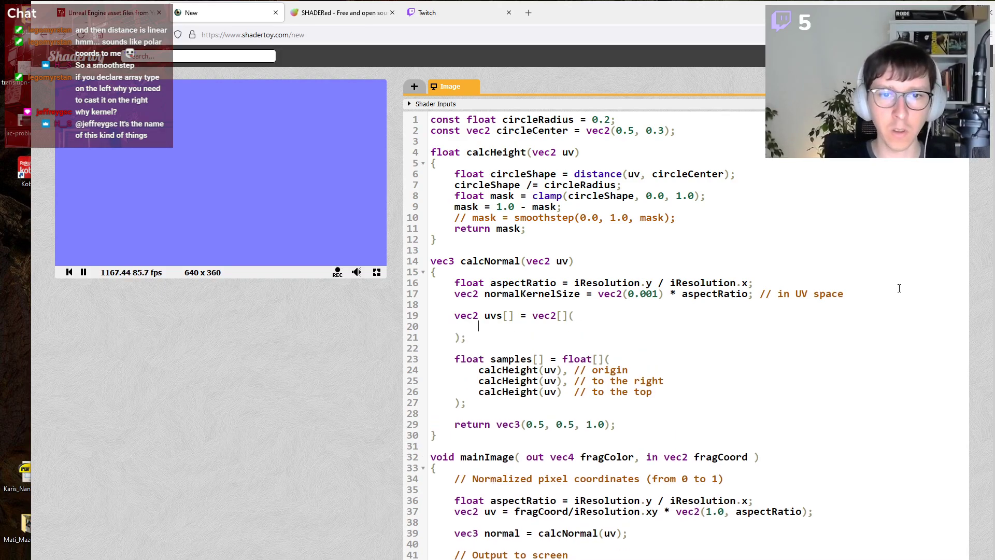
Copy the three sample lines into uvs, stripping the calcHeight calls but keeping the origin/right/top comments.
{"action": "left_click_drag", "start_coordinate": [663, 399], "coordinate": [473, 369]}
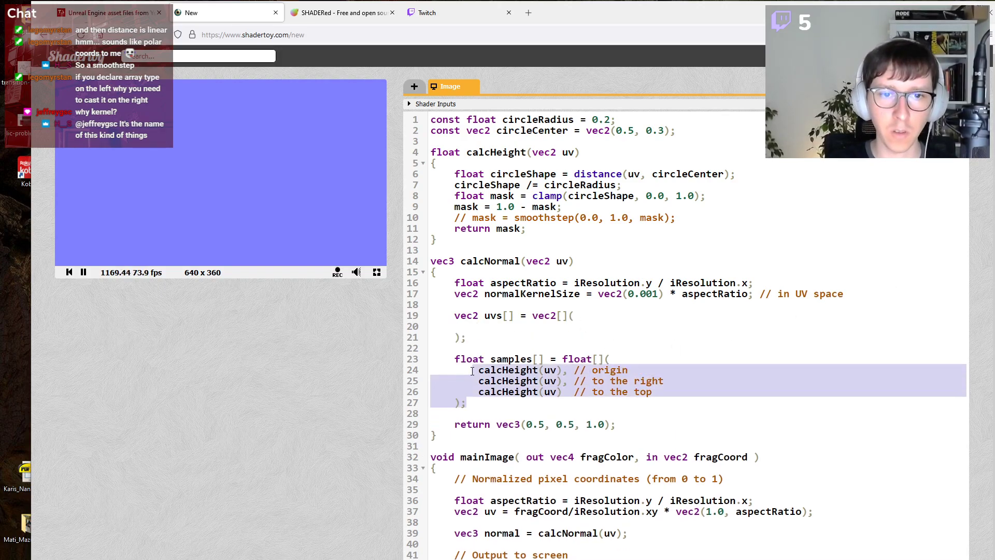
{"action": "left_click", "coordinate": [539, 382]}
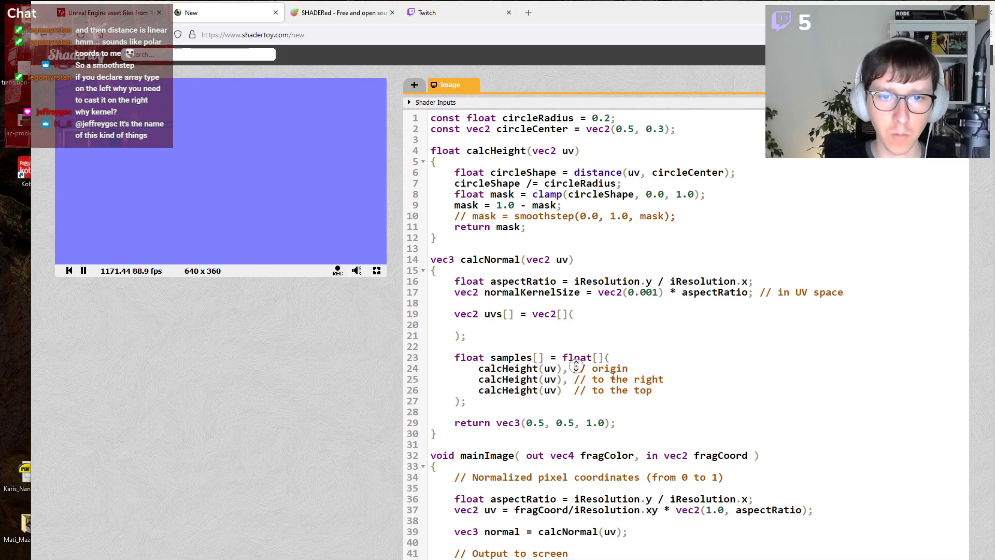
{"action": "left_click_drag", "start_coordinate": [654, 391], "coordinate": [479, 364]}
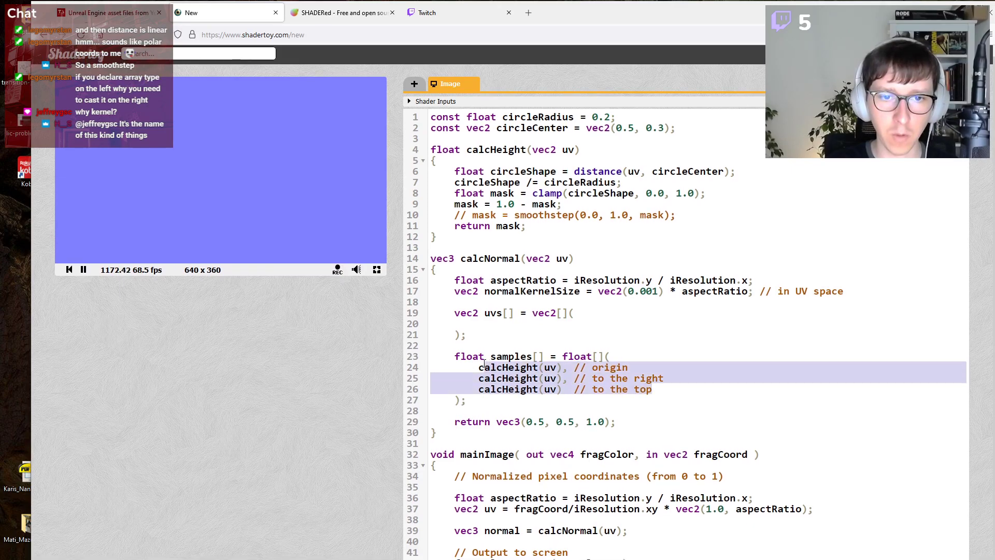
{"action": "key", "text": "ctrl+c"}
{"action": "left_click", "coordinate": [502, 323]}
{"action": "key", "text": "ctrl+v"}
{"action": "key", "text": "shift+Home"}
{"action": "key", "text": "BackSpace"}
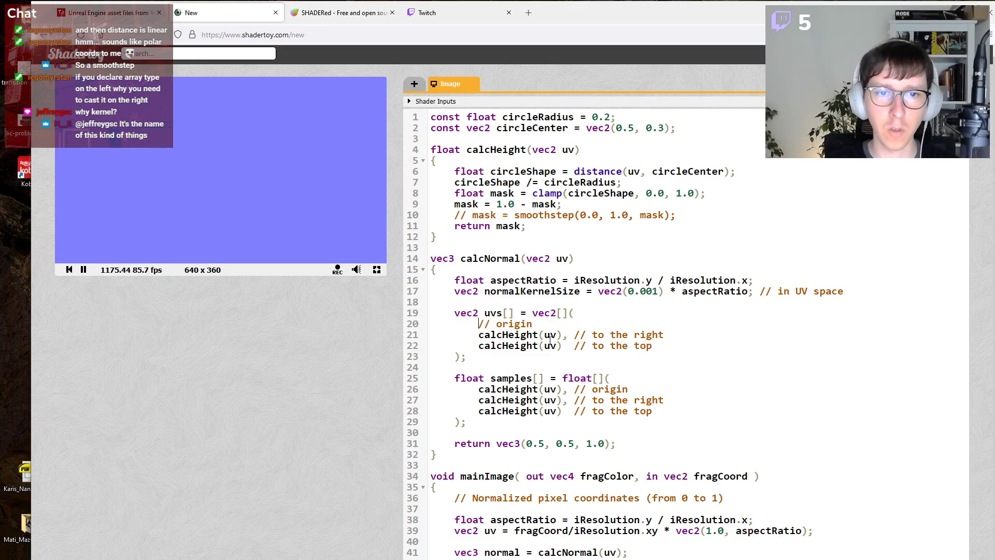
{"action": "key", "text": "shift+Home"}
{"action": "key", "text": "BackSpace"}
{"action": "left_click_drag", "start_coordinate": [574, 345], "coordinate": [478, 345]}
{"action": "key", "text": "BackSpace"}
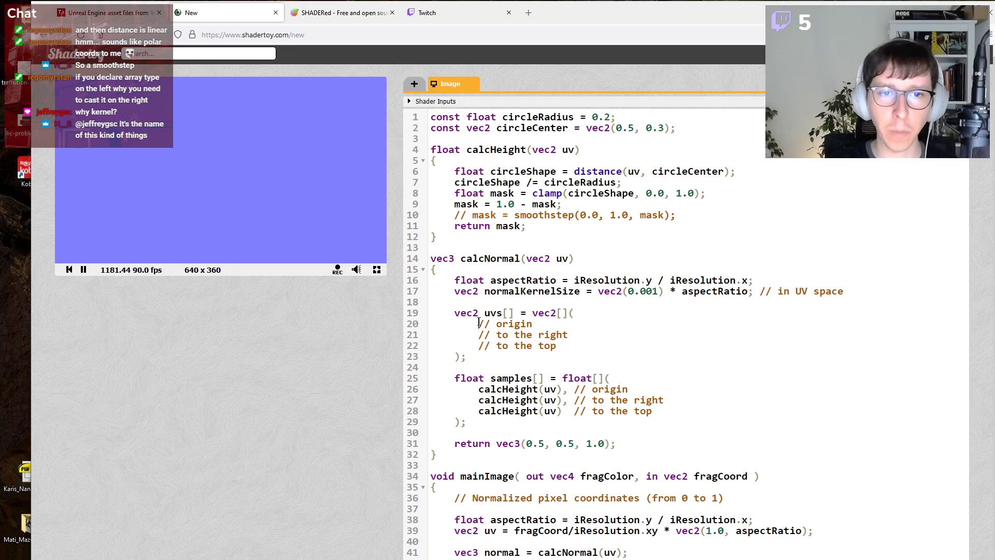
Fill in uvs entries 'uv' and 'uv + vec2(kernelSize, 0.0)', renaming normalKernelSize to kernelSize.
{"action": "type", "text": "uv "}
{"action": "type", "text": ","}
{"action": "key", "text": "Down"}
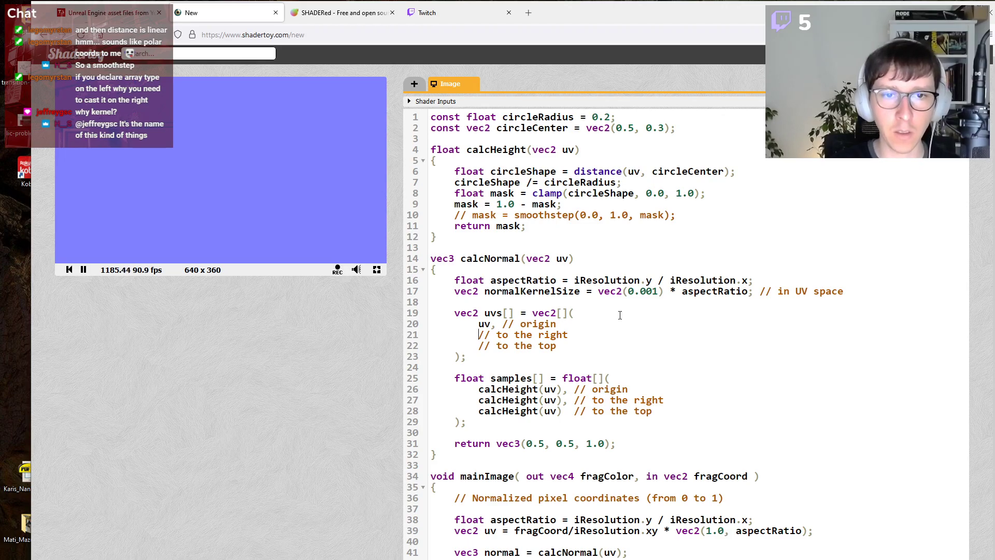
{"action": "type", "text": "uv + vec2("}
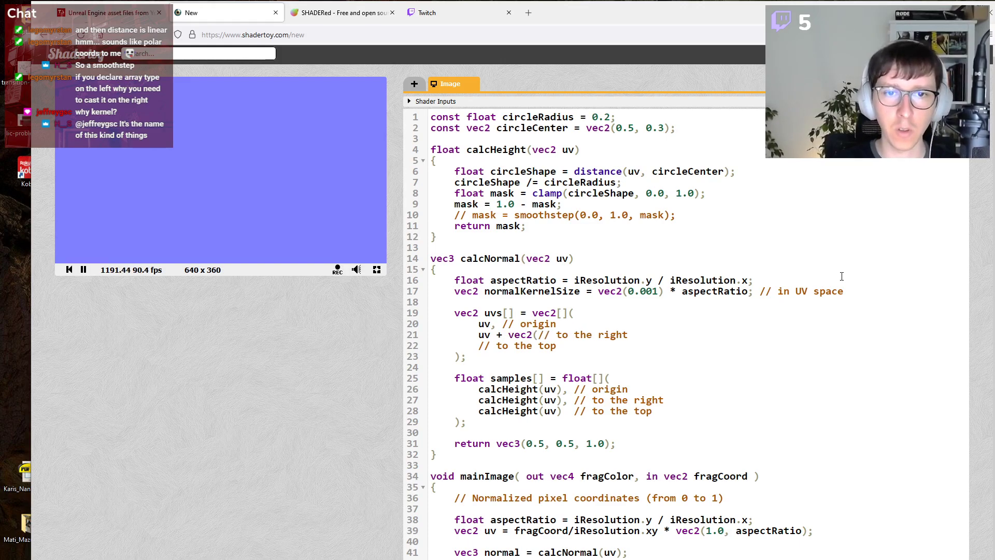
{"action": "double_click", "coordinate": [505, 290]}
{"action": "left_click", "coordinate": [538, 335]}
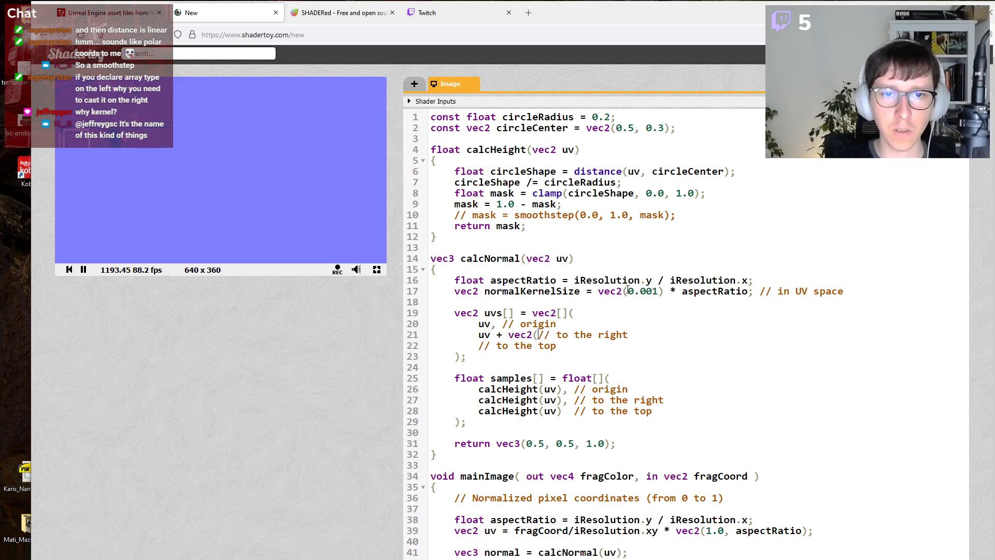
{"action": "left_click_drag", "start_coordinate": [526, 291], "coordinate": [485, 293]}
{"action": "type", "text": "k"}
{"action": "double_click", "coordinate": [519, 291]}
{"action": "type", "text": ", 0.0)"}
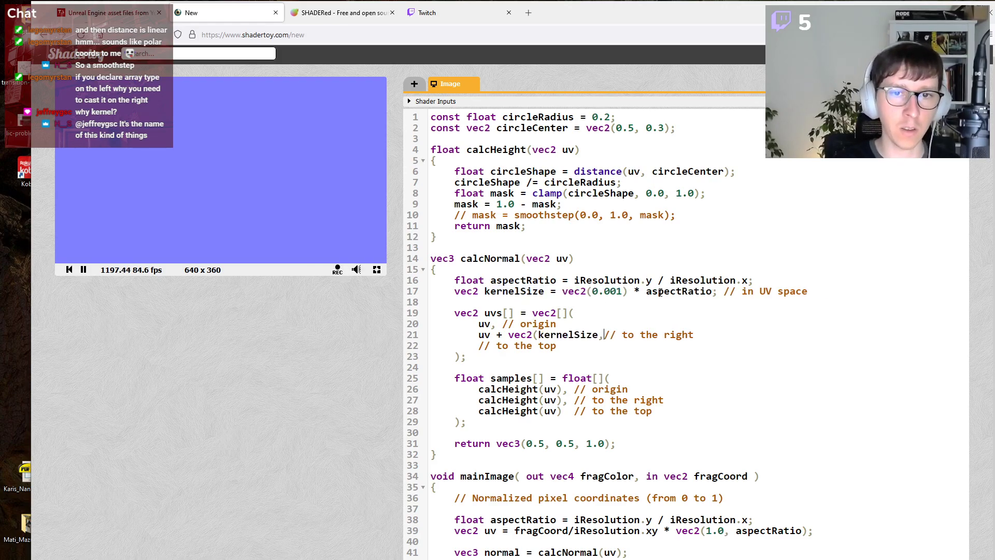
{"action": "type", "text": ","}
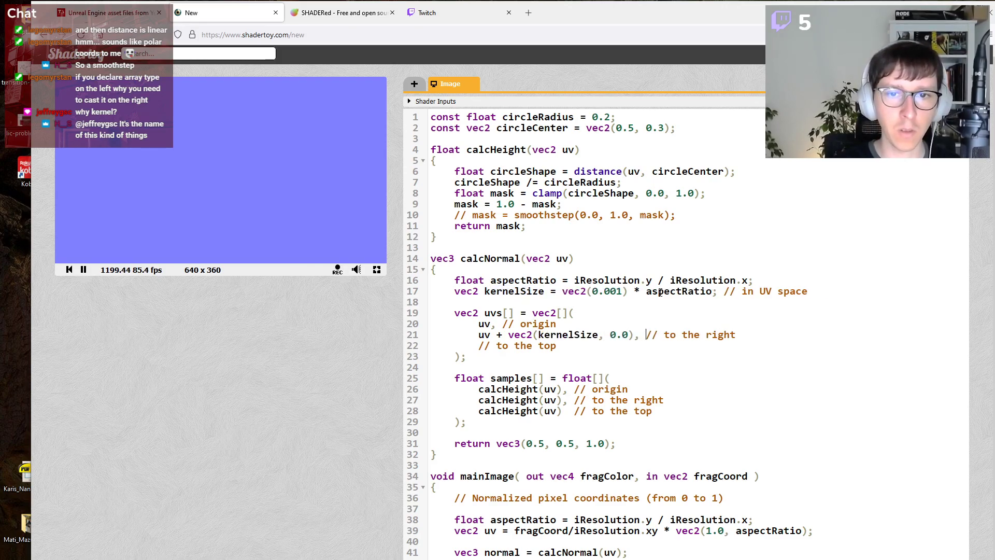
Make the top uvs entry uv + vec2(0.0, kernelSize).
{"action": "left_click_drag", "start_coordinate": [472, 336], "coordinate": [645, 335]}
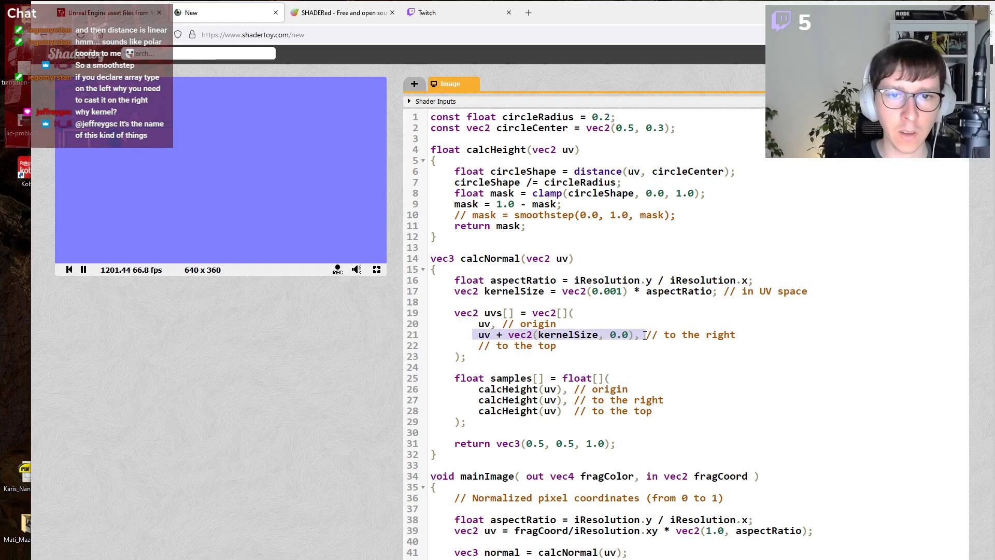
{"action": "key", "text": "ctrl+c"}
{"action": "left_click", "coordinate": [477, 342]}
{"action": "key", "text": "ctrl+v"}
{"action": "double_click", "coordinate": [568, 345]}
{"action": "key", "text": "ctrl+x"}
{"action": "key", "text": "Delete"}
{"action": "key", "text": "Delete"}
{"action": "key", "text": "Right"}
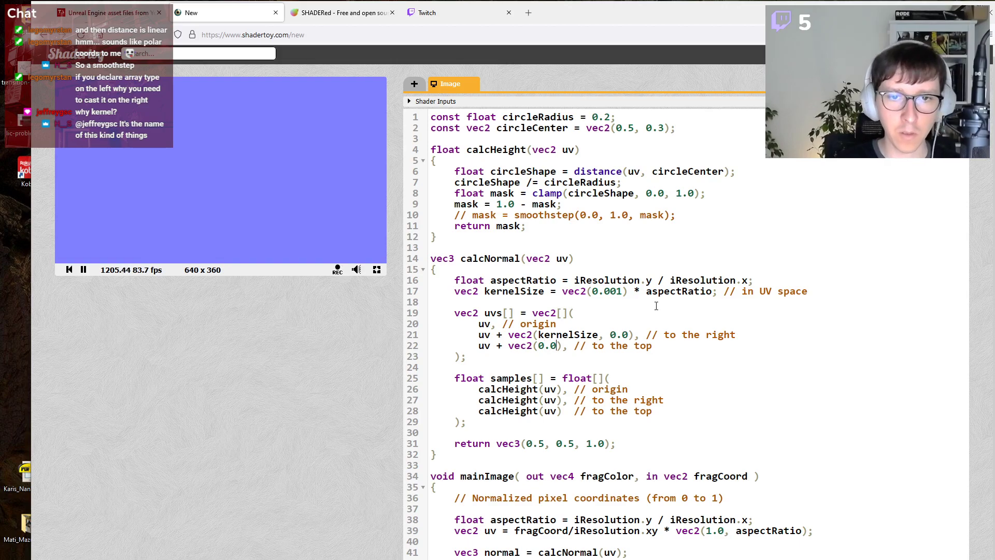
{"action": "type", "text": ","}
{"action": "key", "text": "ctrl+v"}
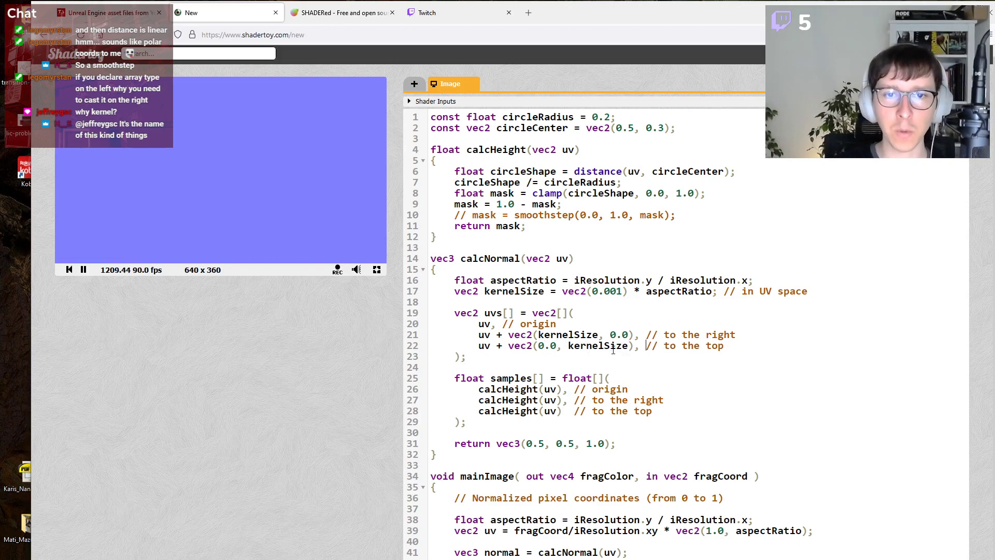
Change the three calcHeight calls to sample uvs[0], uvs[1] and uvs[2].
{"action": "double_click", "coordinate": [490, 313]}
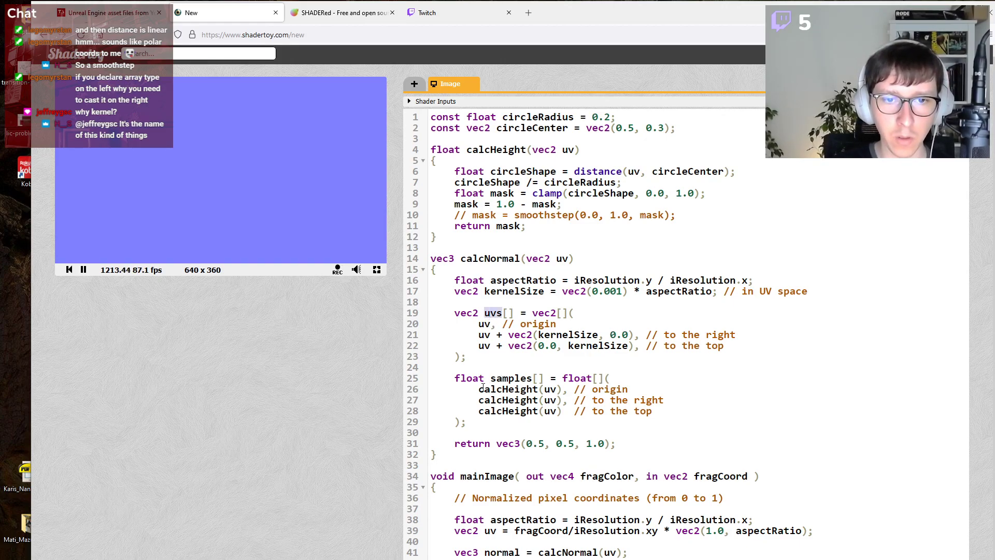
{"action": "double_click", "coordinate": [553, 391]}
{"action": "key", "text": "ctrl+v"}
{"action": "type", "text": "[0]"}
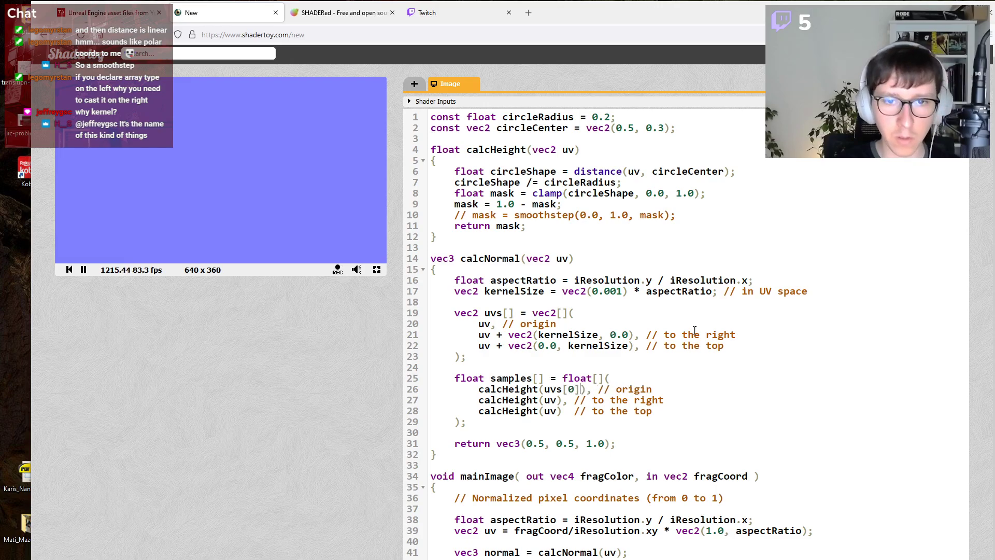
{"action": "key", "text": "Down"}
{"action": "type", "text": "s[1]"}
{"action": "key", "text": "Down"}
{"action": "key", "text": "Left"}
{"action": "type", "text": "s[2]"}
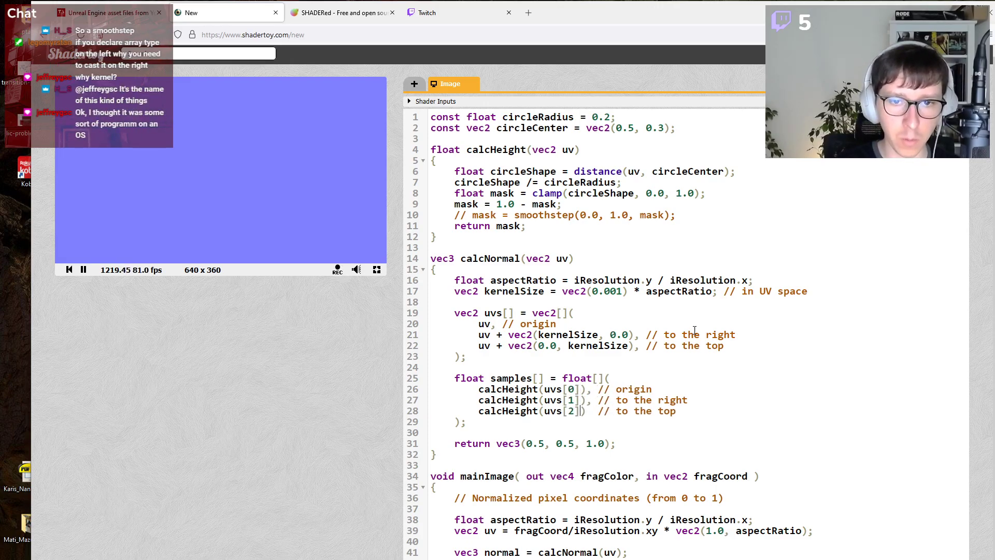
Return vec3(samples[0], samples[1], samples[2]) instead of the 0.5, 0.5, 1.0 placeholder and compile.
{"action": "left_click", "coordinate": [482, 355]}
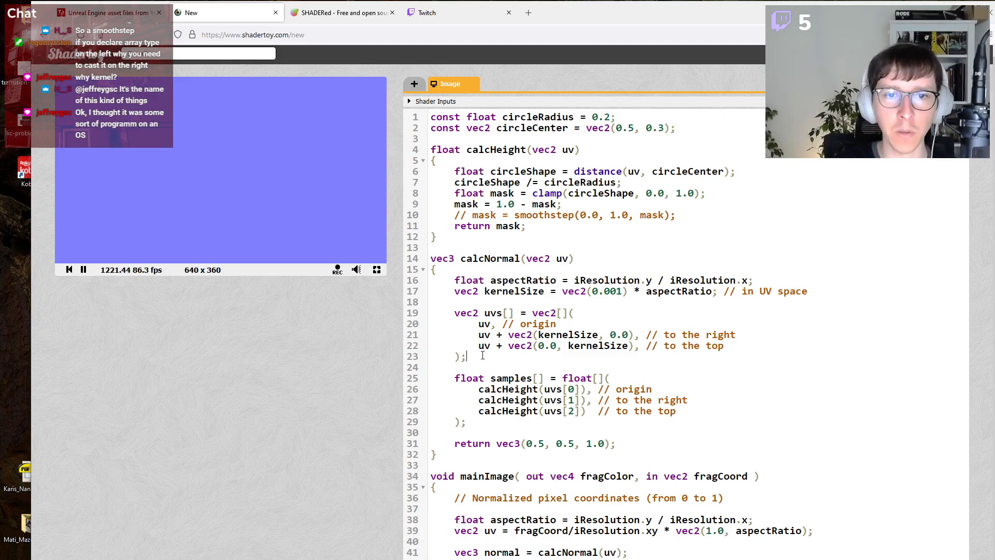
{"action": "double_click", "coordinate": [513, 377]}
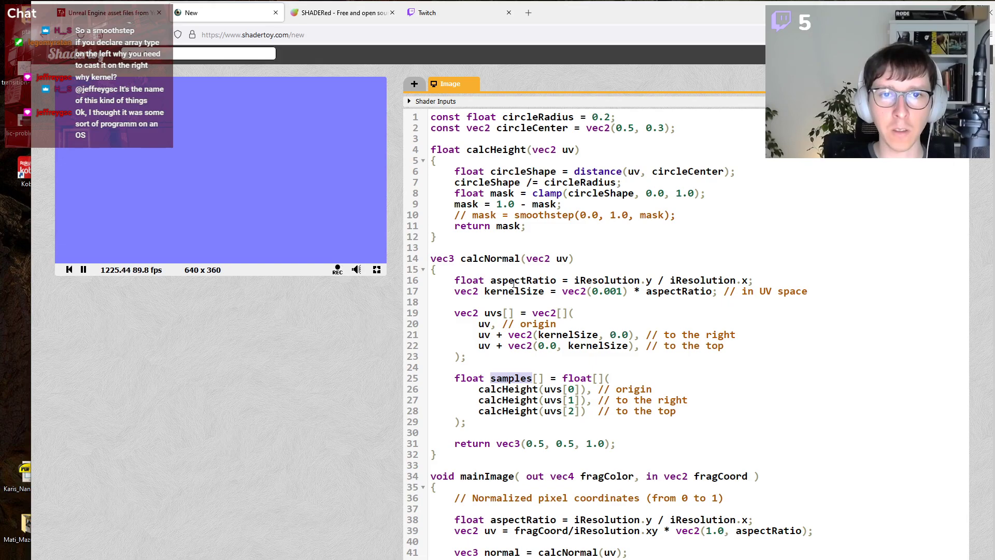
{"action": "left_click_drag", "start_coordinate": [479, 390], "coordinate": [584, 392]}
{"action": "left_click", "coordinate": [583, 392]}
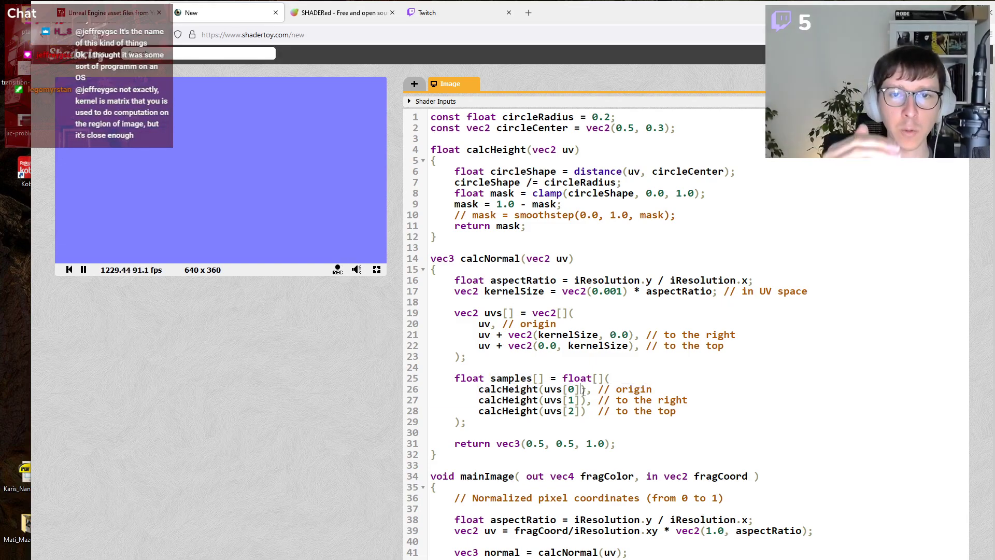
{"action": "double_click", "coordinate": [504, 392]}
{"action": "left_click", "coordinate": [488, 420]}
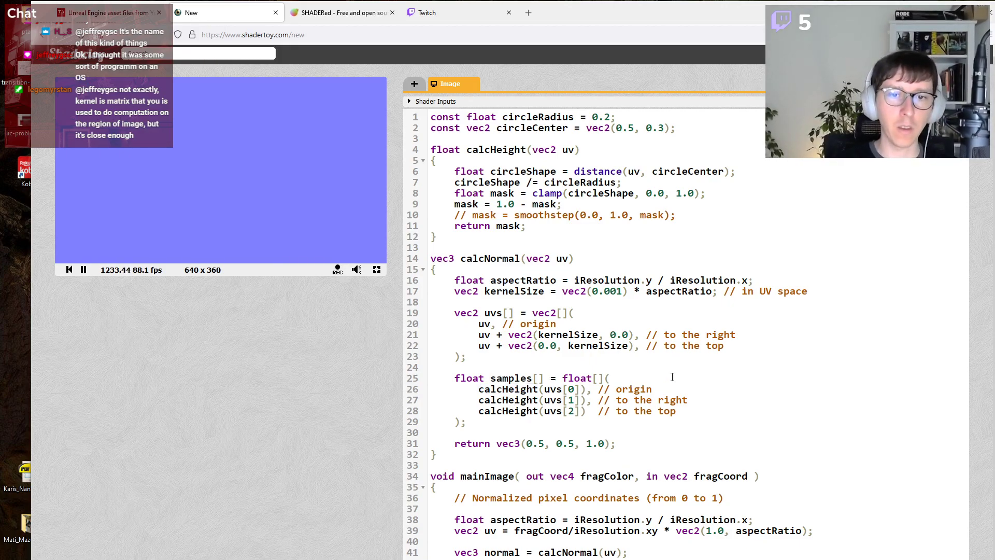
{"action": "left_click_drag", "start_coordinate": [526, 442], "coordinate": [605, 444]}
{"action": "double_click", "coordinate": [520, 389]}
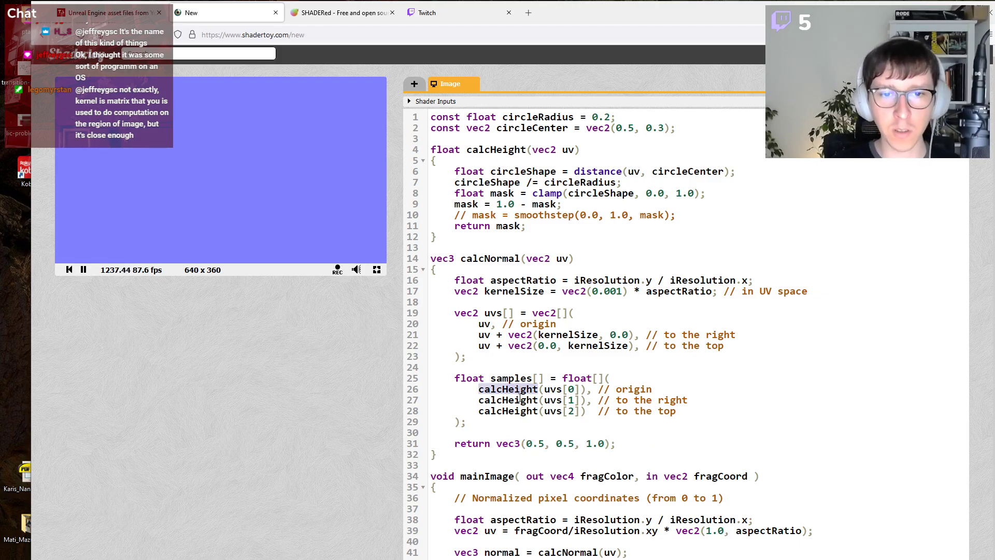
{"action": "double_click", "coordinate": [510, 378]}
{"action": "left_click_drag", "start_coordinate": [525, 443], "coordinate": [679, 439]}
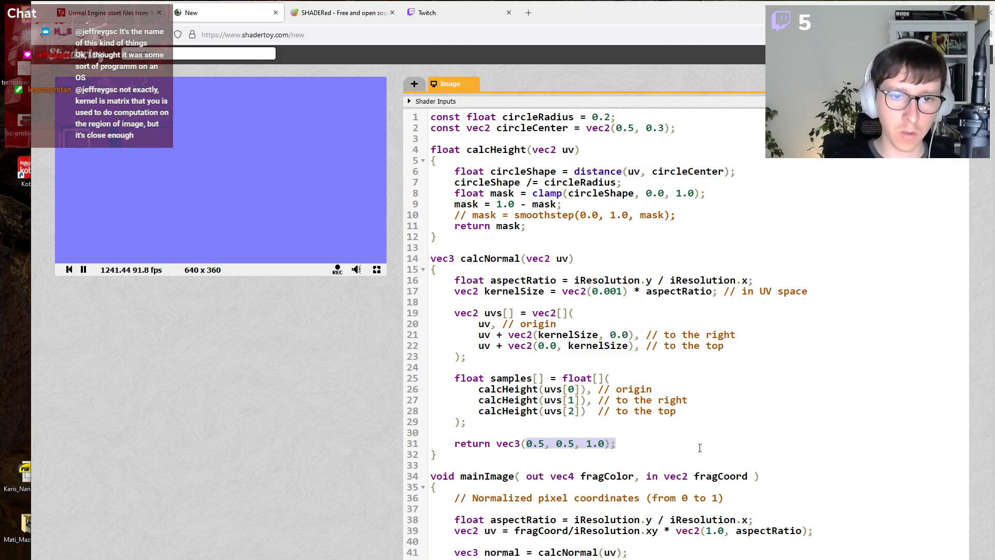
{"action": "type", "text": "samples[0]"}
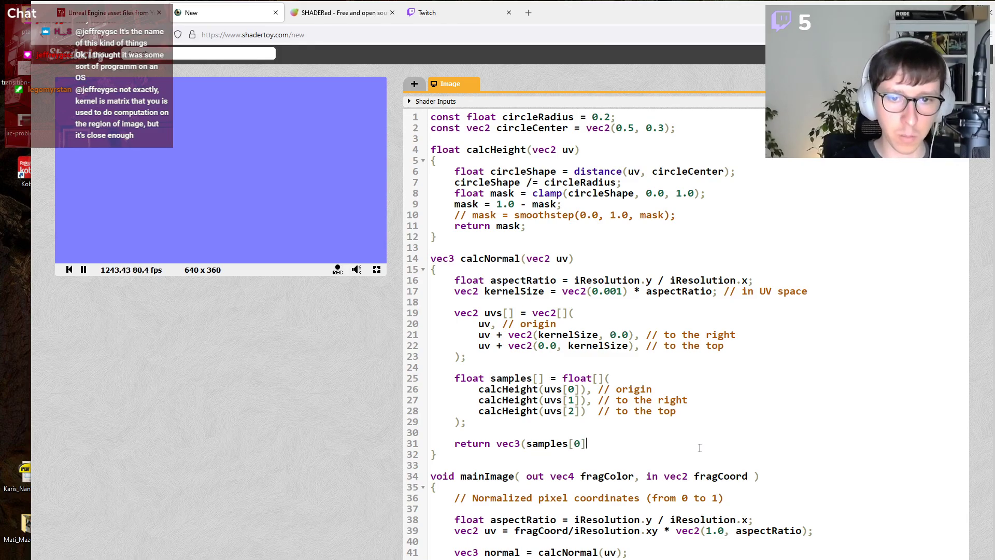
{"action": "type", "text": ", samples[1], samples"}
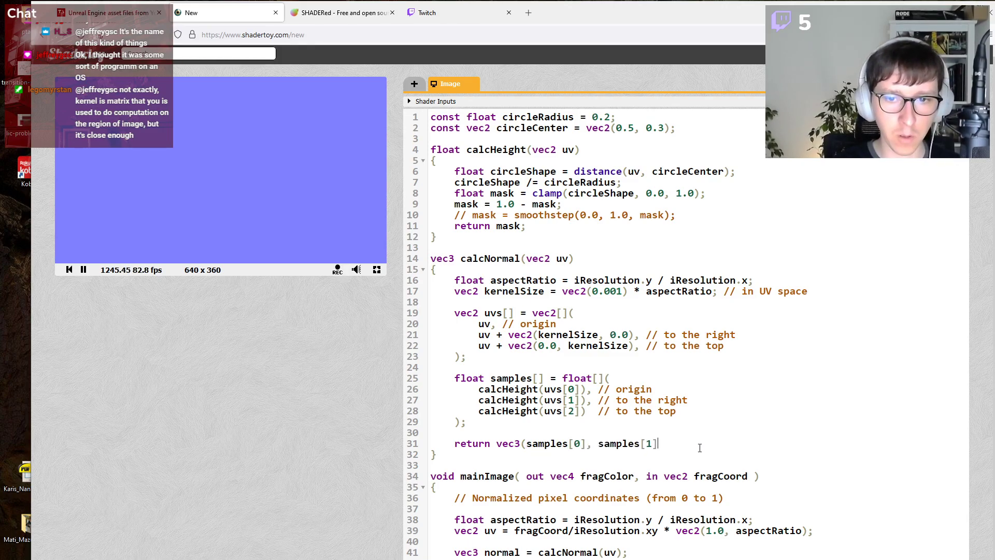
{"action": "type", "text": "[2])"}
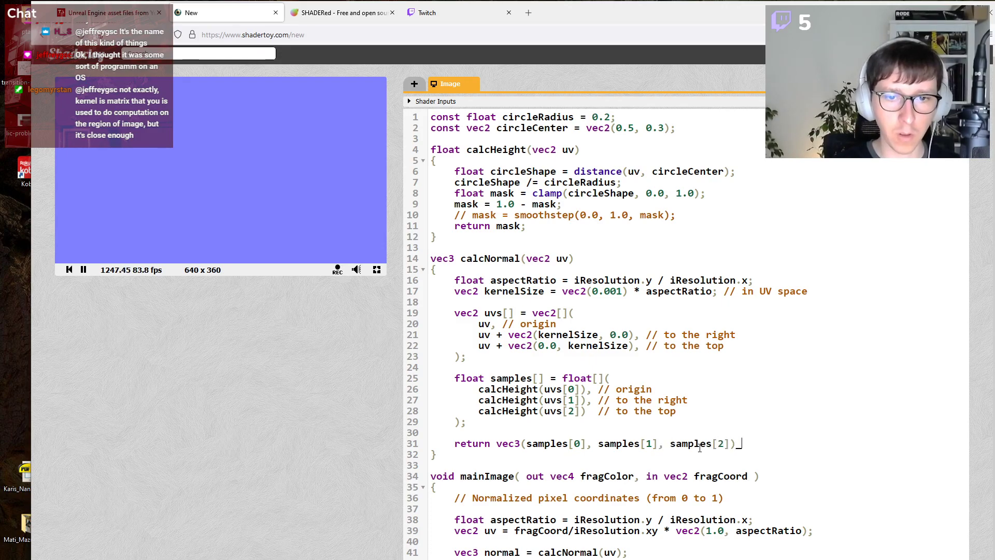
{"action": "type", "text": ";"}
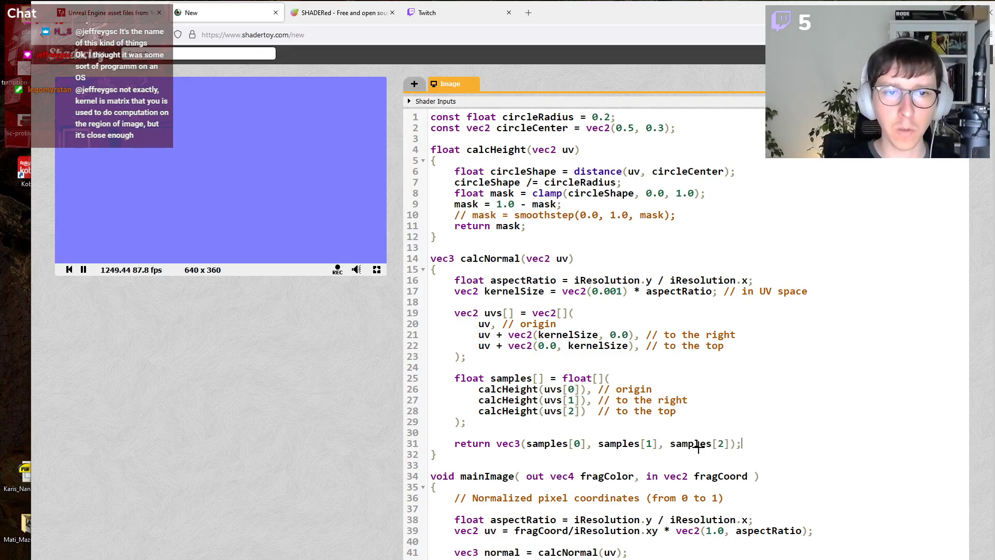
{"action": "key", "text": "alt+Return"}
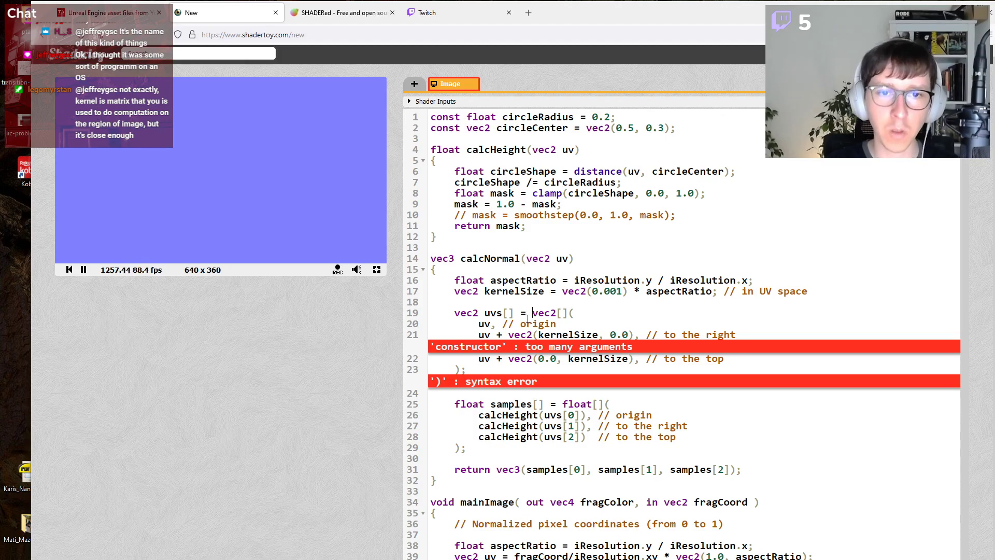
Use kernelSize.x and kernelSize.y in the right and top offsets and remove the trailing comma.
{"action": "double_click", "coordinate": [562, 258]}
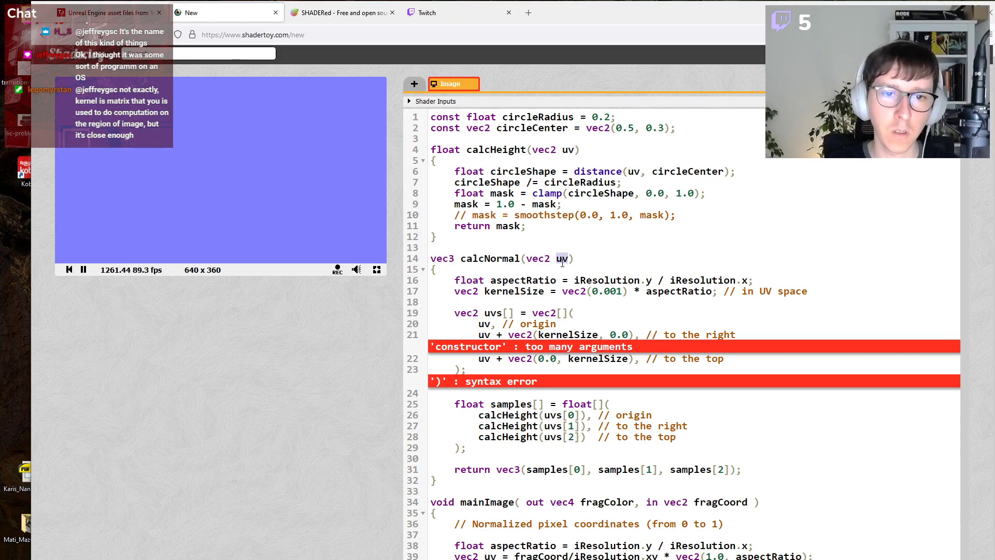
{"action": "double_click", "coordinate": [553, 334]}
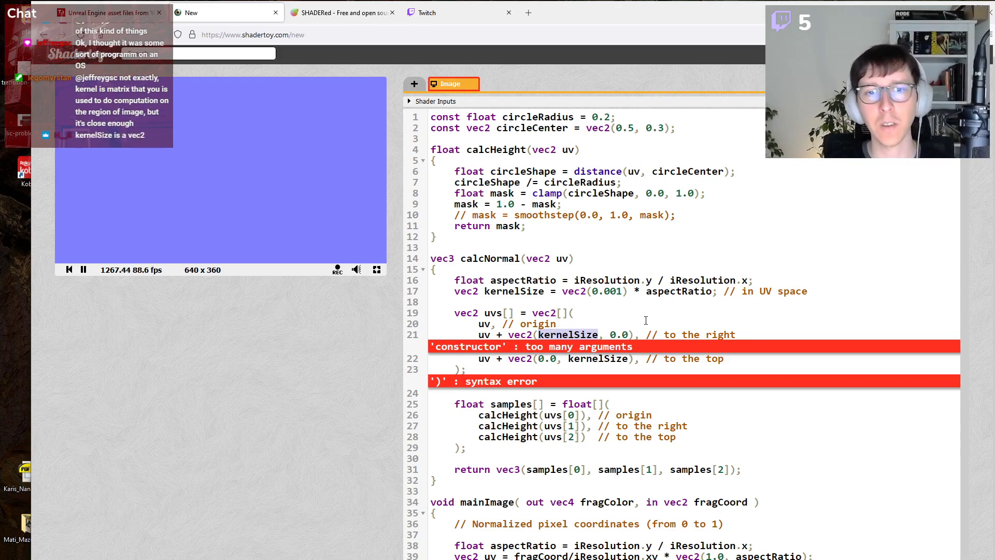
{"action": "left_click", "coordinate": [601, 334]}
{"action": "type", "text": "."}
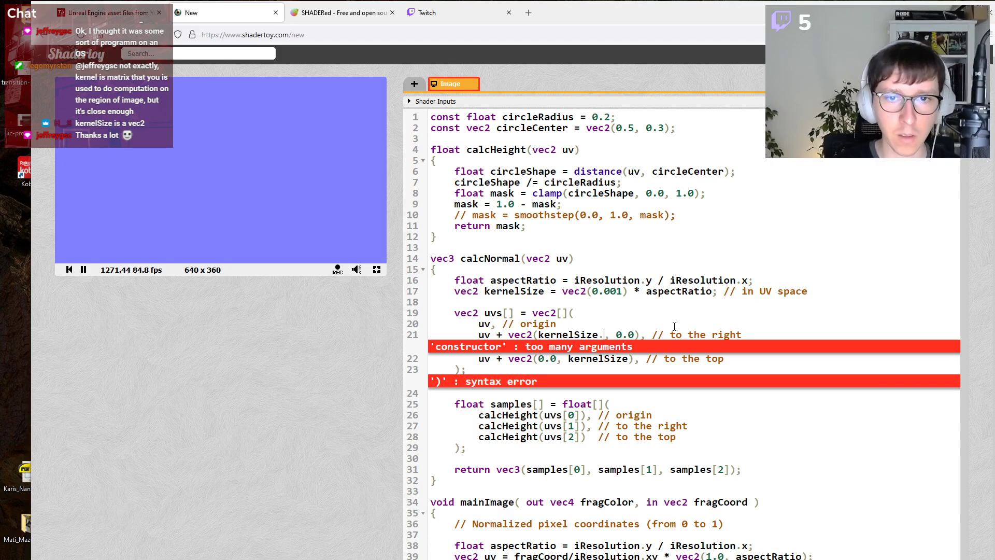
{"action": "type", "text": "x"}
{"action": "key", "text": "Right"}
{"action": "key", "text": "Right"}
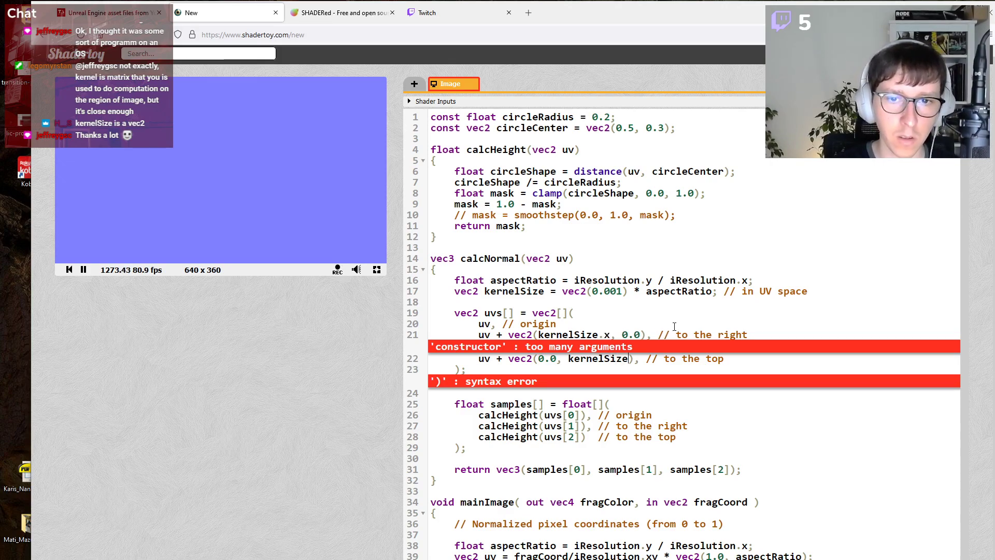
{"action": "type", "text": ".y"}
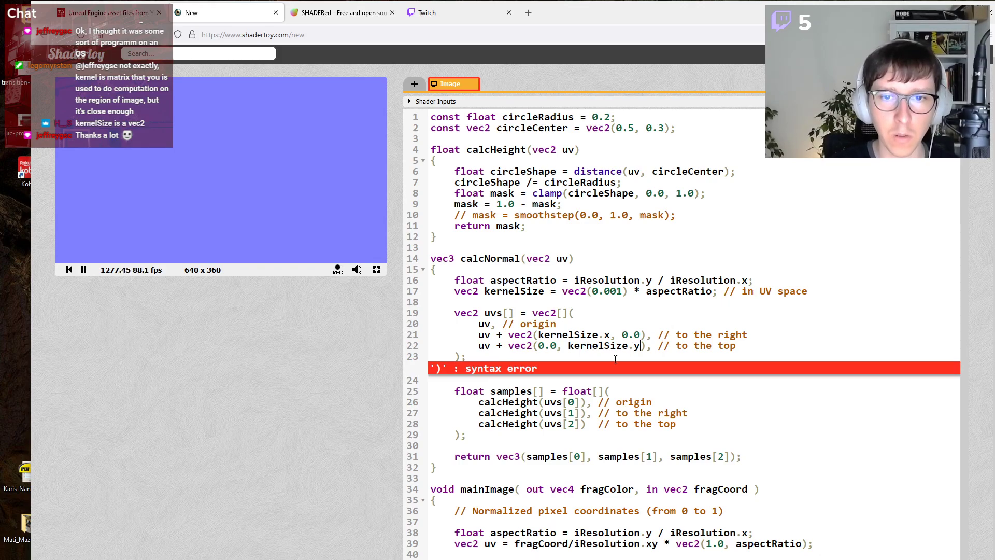
{"action": "key", "text": "Right"}
{"action": "key", "text": "BackSpace"}
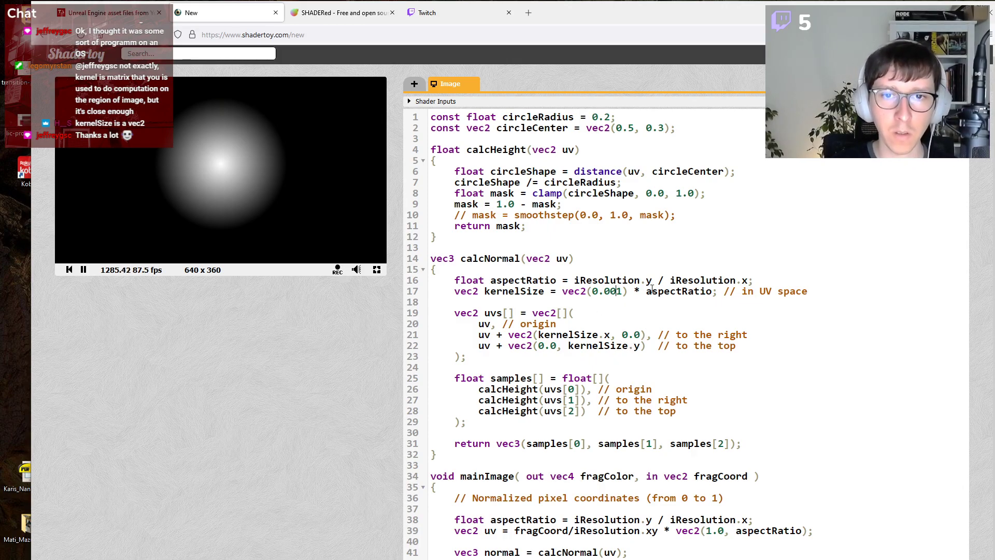
Try kernel sizes 0.2, 0.5, 0.4, 0.3 and 0.1 on line 17.
{"action": "key", "text": "BackSpace"}
{"action": "key", "text": "BackSpace"}
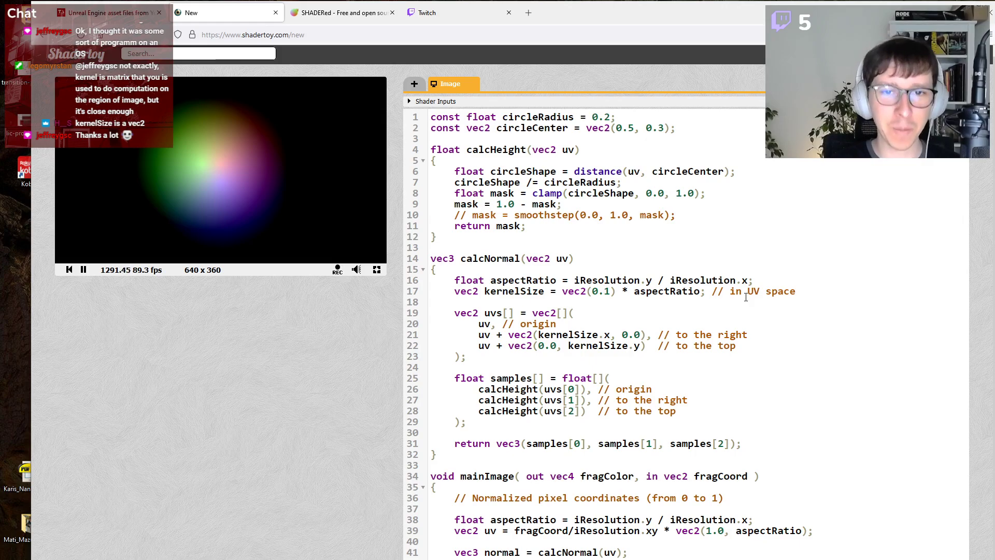
{"action": "key", "text": "Delete"}
{"action": "type", "text": "2"}
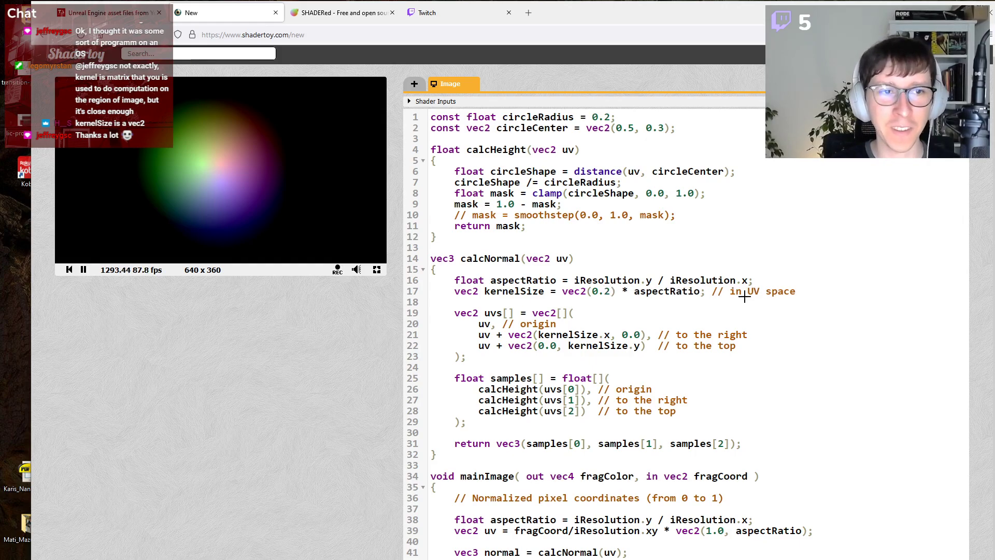
{"action": "key", "text": "BackSpace"}
{"action": "type", "text": "5"}
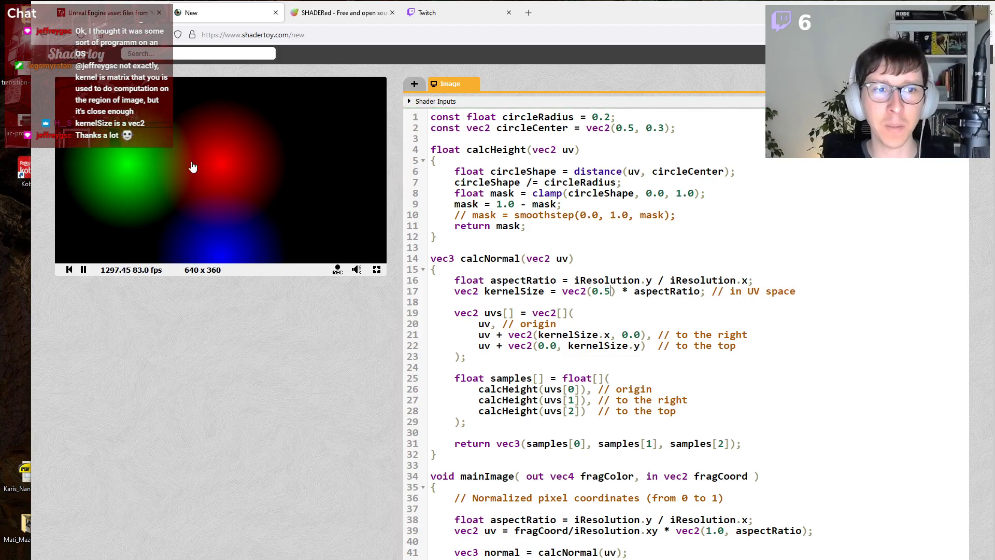
{"action": "key", "text": "BackSpace"}
{"action": "type", "text": "4"}
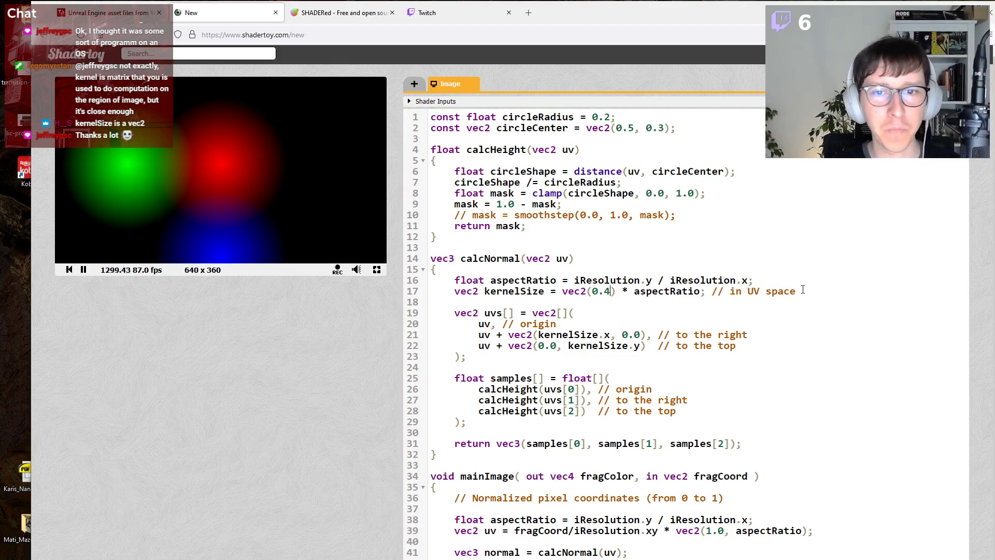
{"action": "key", "text": "BackSpace"}
{"action": "type", "text": "3"}
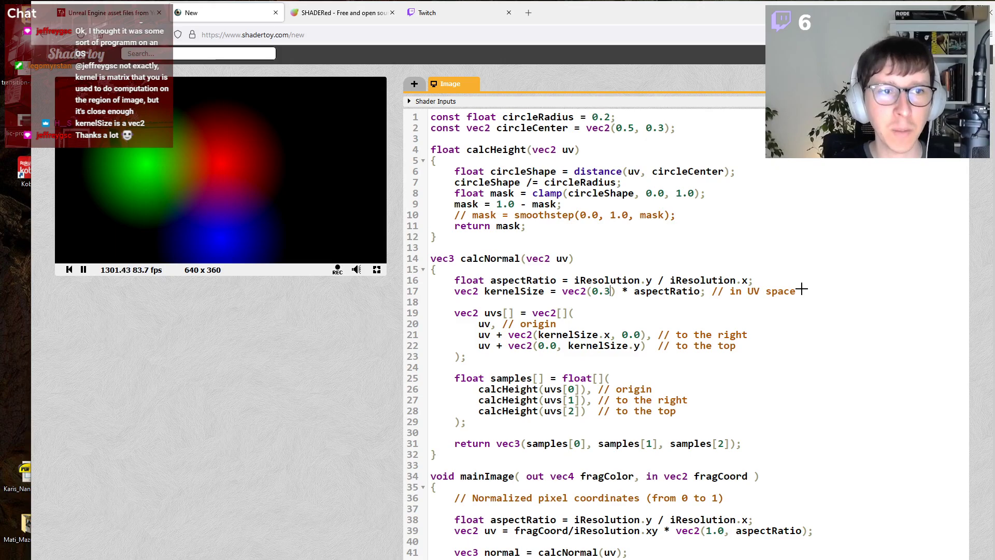
{"action": "key", "text": "BackSpace"}
{"action": "type", "text": "2"}
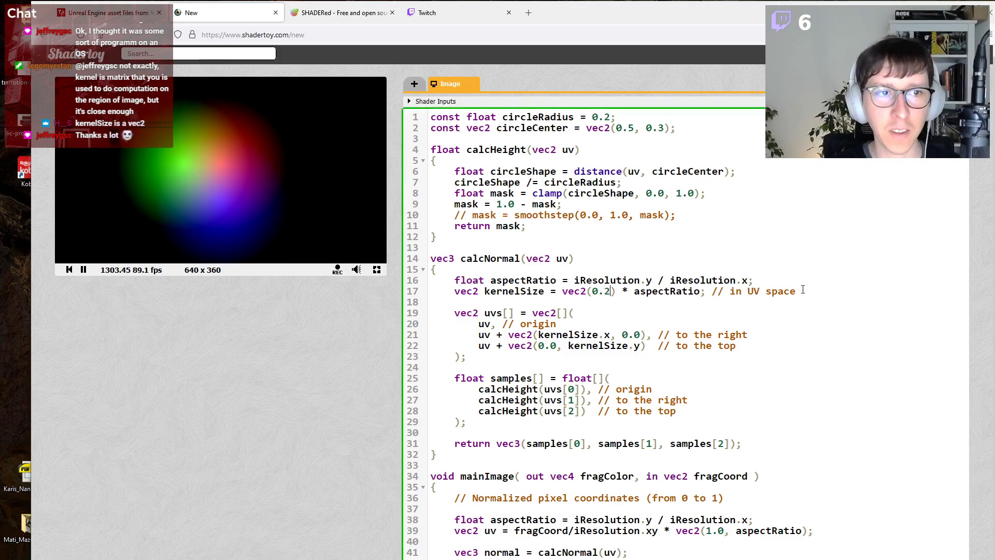
{"action": "key", "text": "BackSpace"}
{"action": "type", "text": "1"}
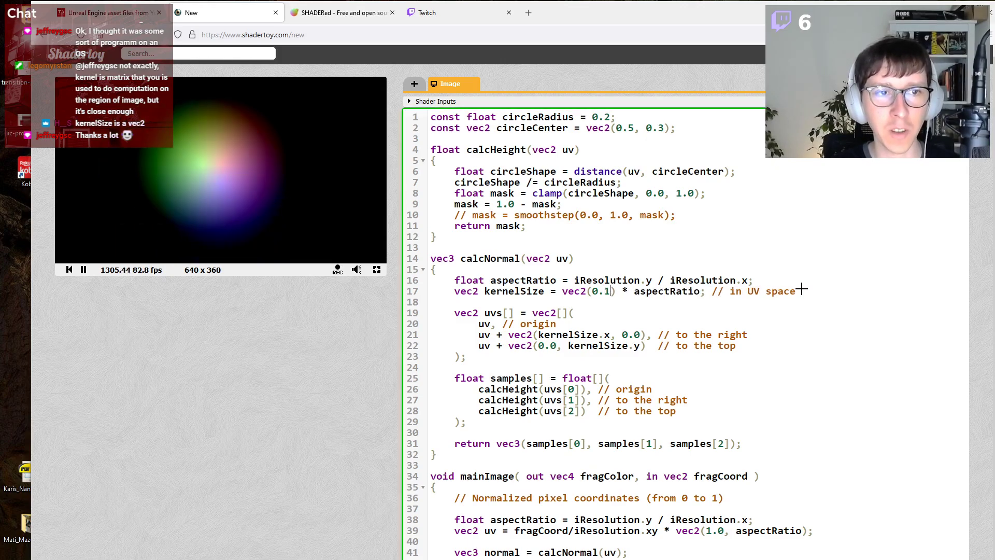
{"action": "key", "text": "BackSpace"}
{"action": "type", "text": "3"}
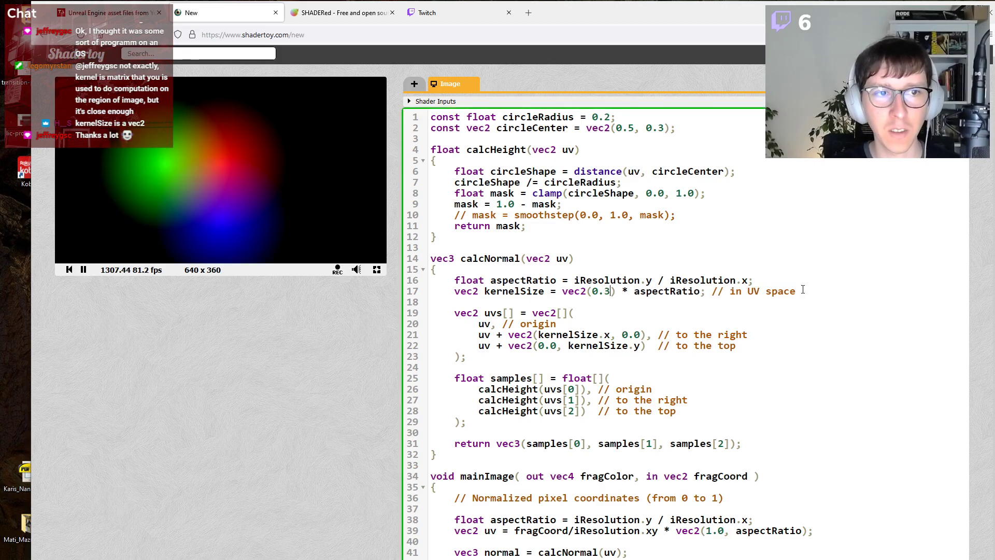
{"action": "left_click_drag", "start_coordinate": [551, 411], "coordinate": [575, 400]}
{"action": "left_click", "coordinate": [610, 293]}
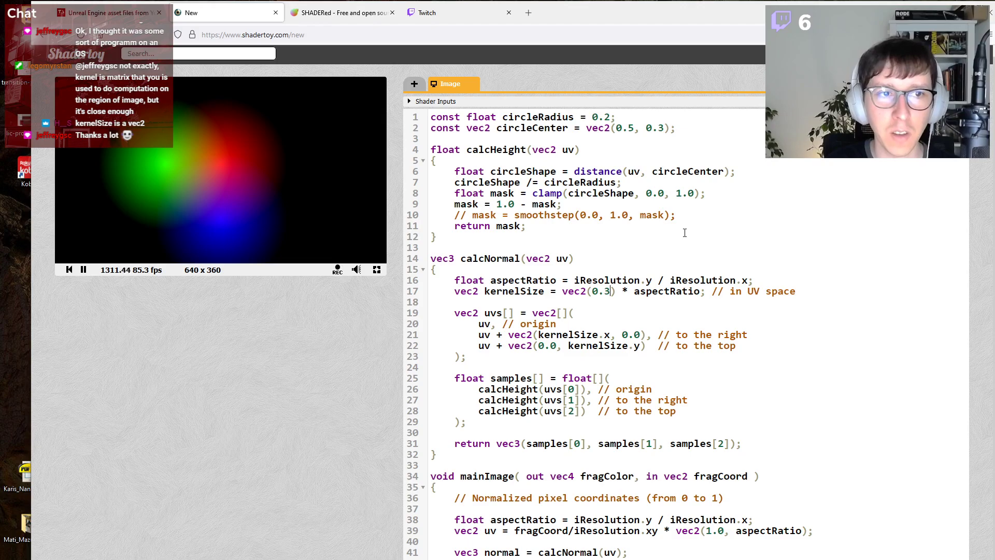
{"action": "key", "text": "BackSpace"}
{"action": "type", "text": "1"}
Set kernelSize to vec2(0.002) * aspectRatio, recompile, and bring the Paint sketch forward.
{"action": "key", "text": "alt+Return"}
{"action": "key", "text": "BackSpace"}
{"action": "type", "text": "00"}
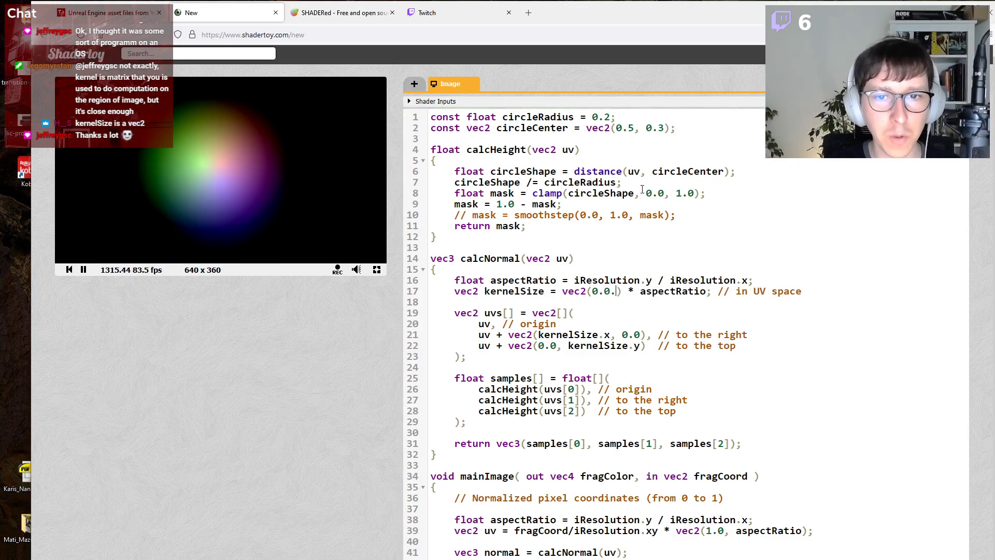
{"action": "type", "text": "2"}
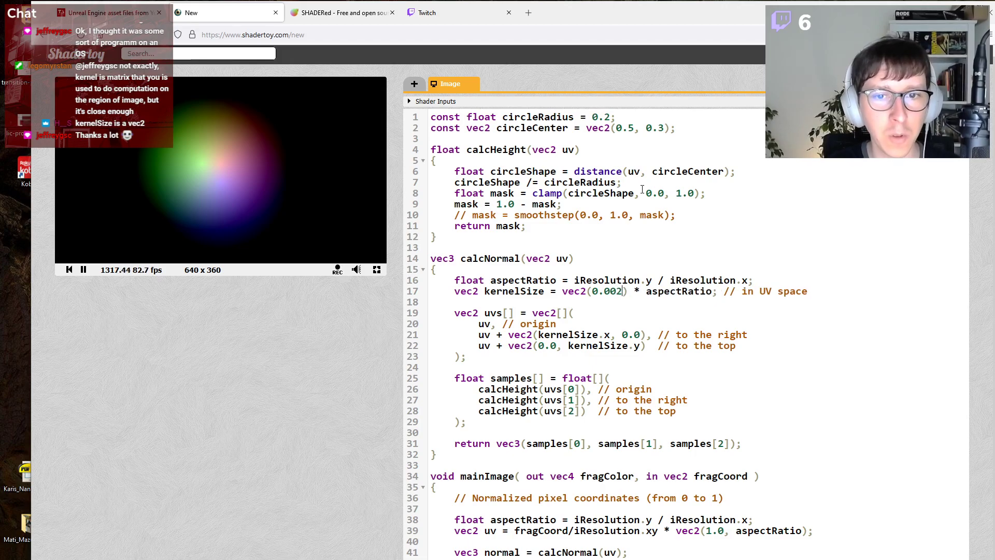
{"action": "key", "text": "alt+Return"}
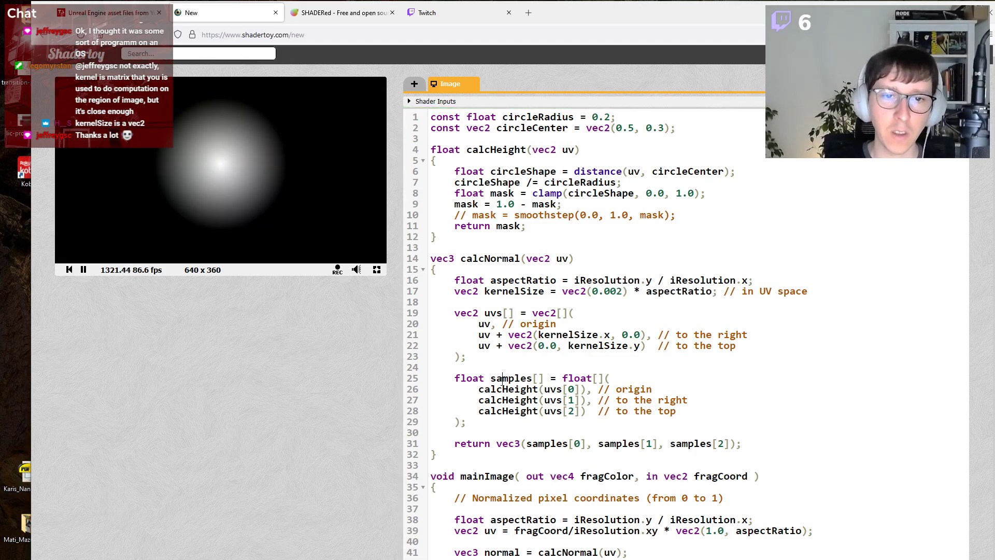
{"action": "double_click", "coordinate": [502, 378]}
{"action": "left_click", "coordinate": [509, 416]}
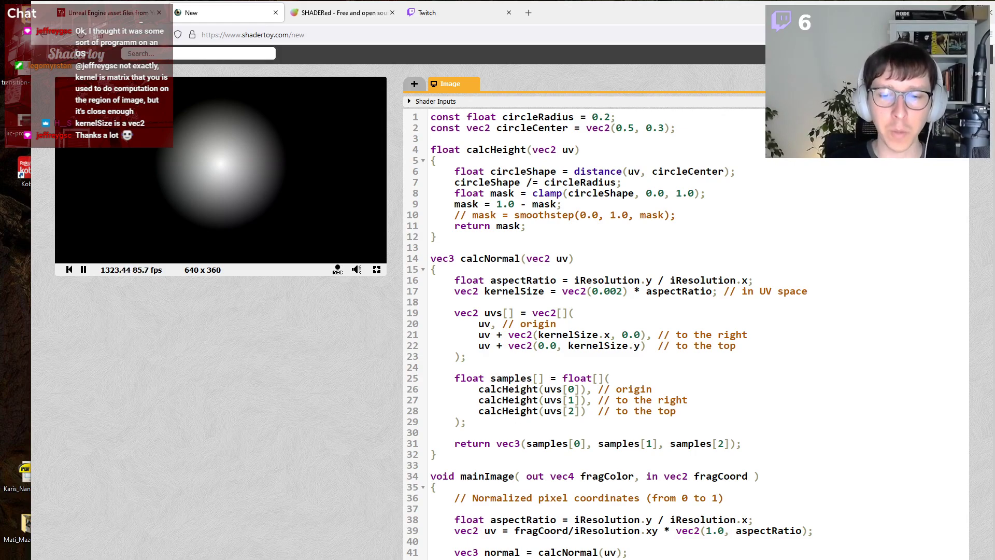
{"action": "key", "text": "alt+Tab"}
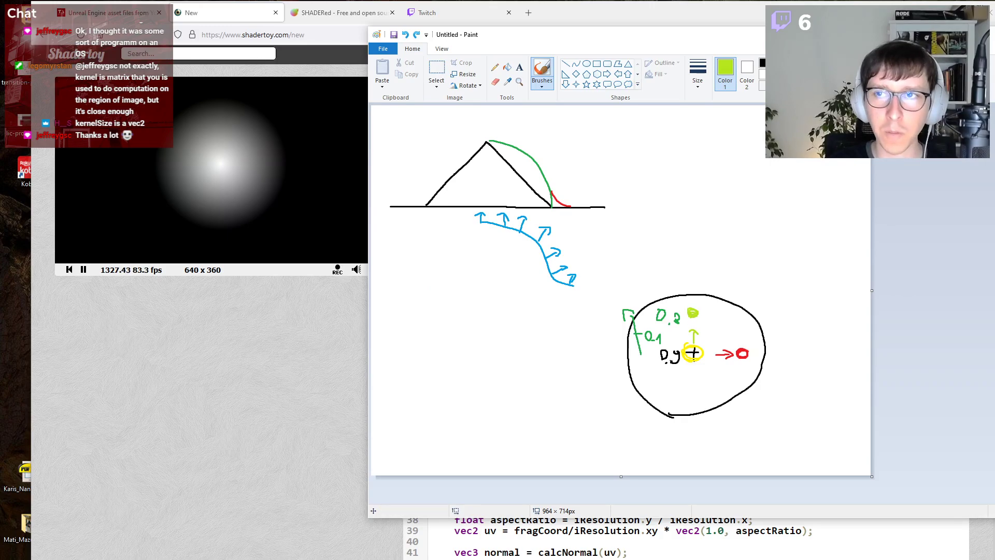
Leave the Paint sampling sketch and return to the Shadertoy shader code.
{"action": "key", "text": "alt+Tab"}
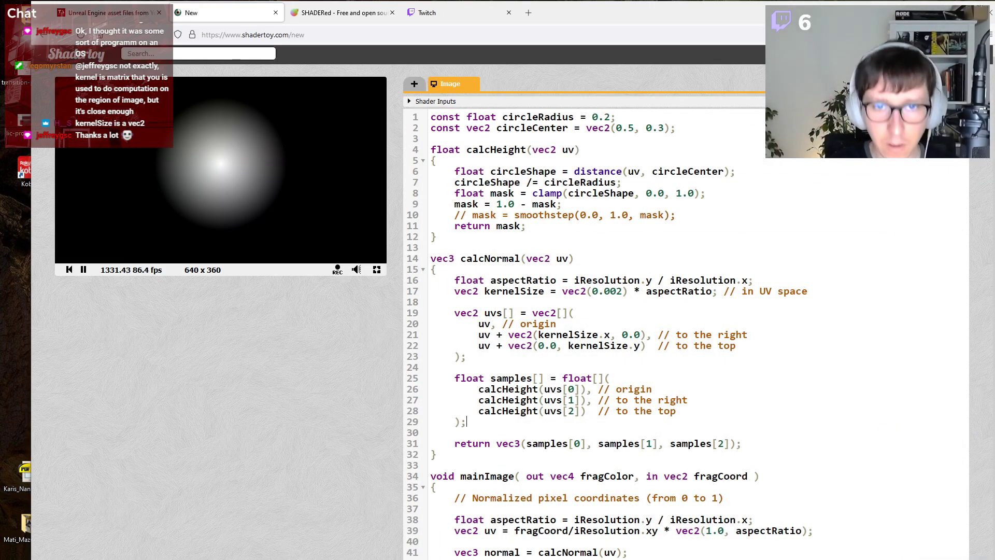
Add 'float dX = samples[1] - samples[0];' and 'float dY = samples[2] - samples[0];' below the samples array.
{"action": "left_click", "coordinate": [564, 415]}
{"action": "key", "text": "Return"}
{"action": "key", "text": "Return"}
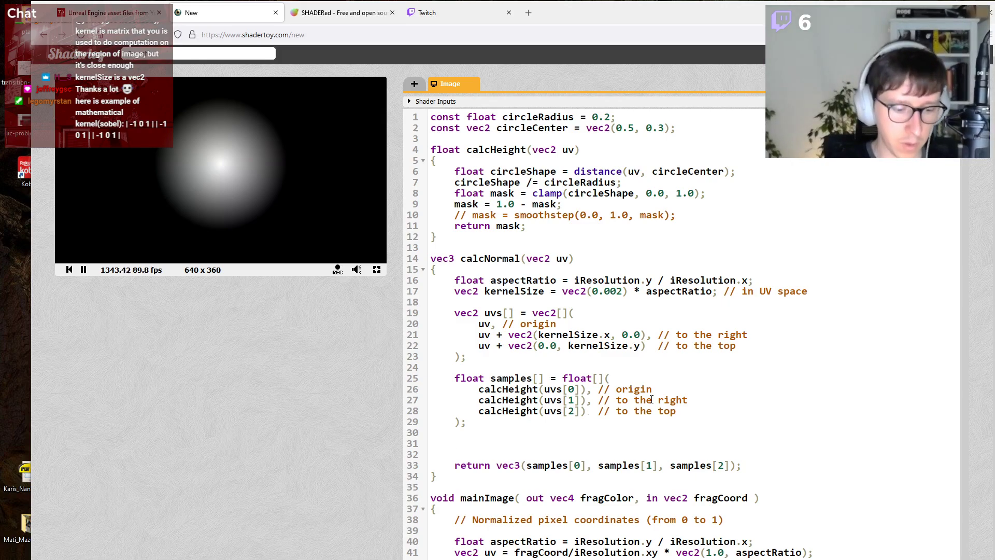
{"action": "type", "text": "float"}
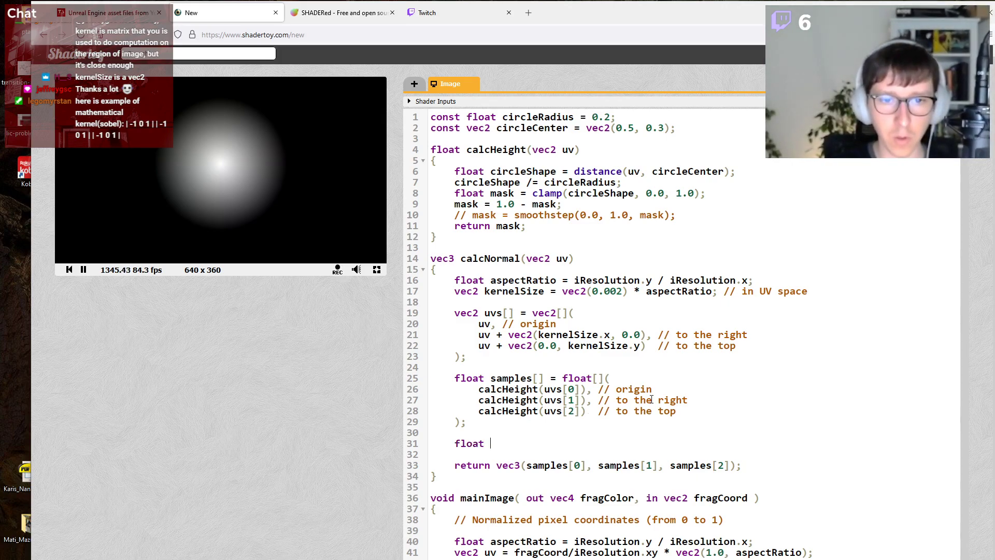
{"action": "type", "text": " dX"}
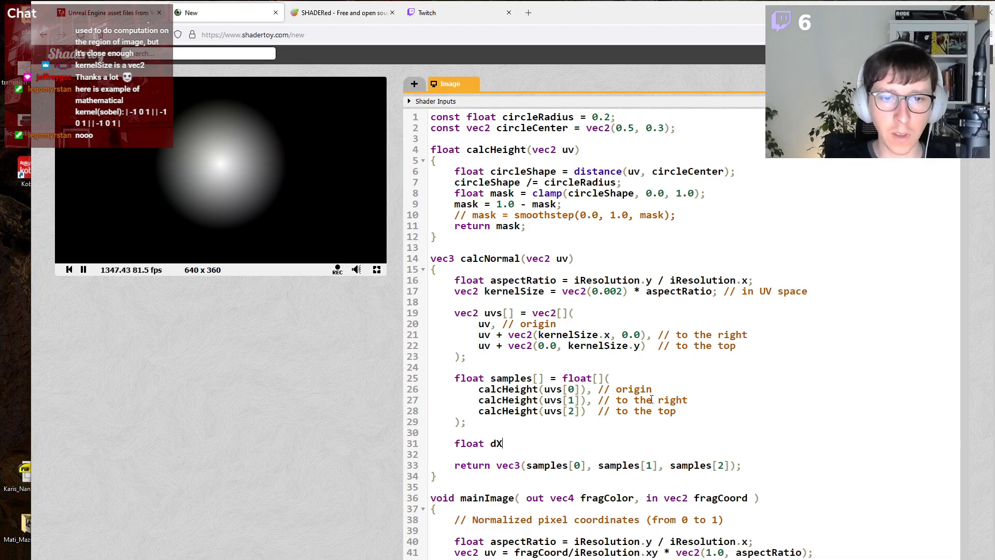
{"action": "type", "text": " ="}
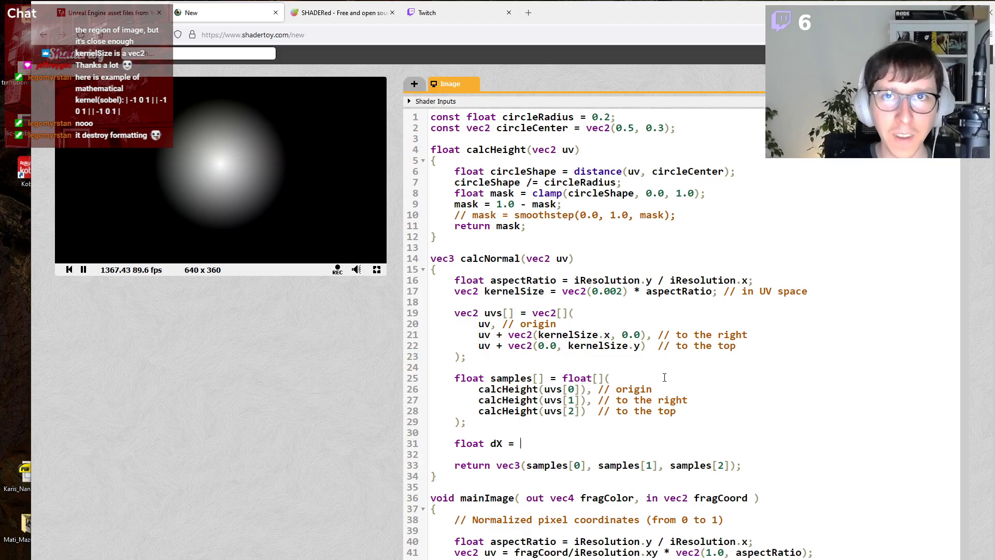
{"action": "key", "text": "BackSpace"}
{"action": "type", "text": "= "}
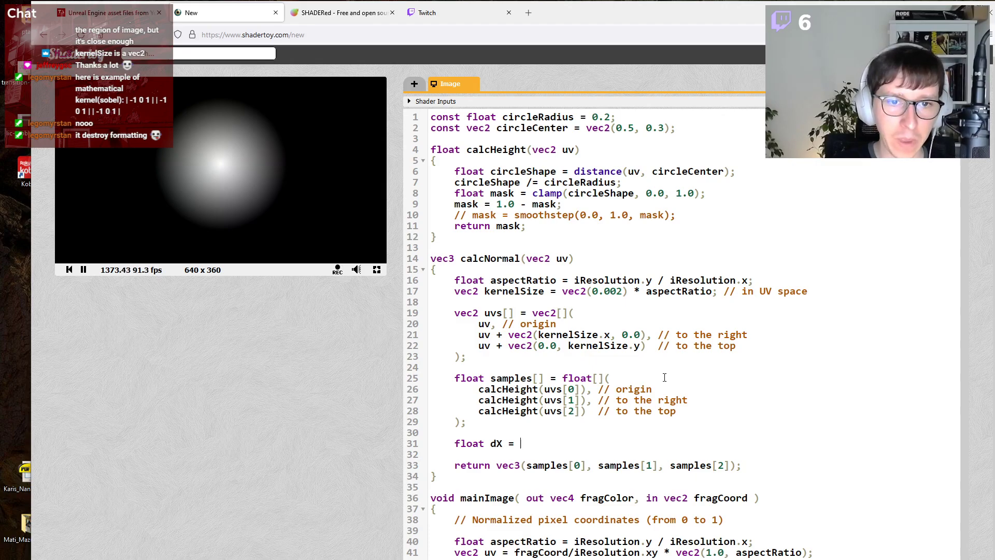
{"action": "type", "text": "samples[0"}
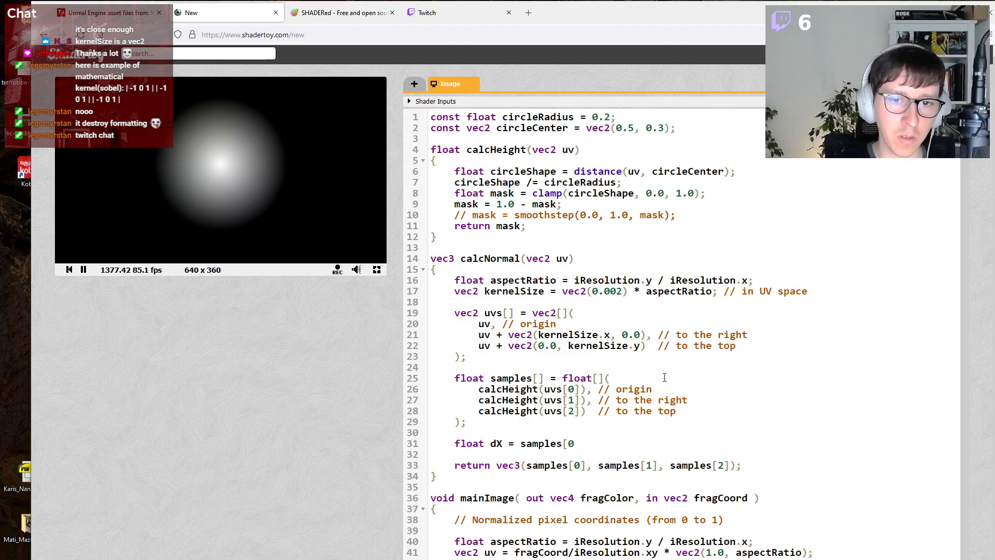
{"action": "key", "text": "BackSpace"}
{"action": "key", "text": "BackSpace"}
{"action": "type", "text": "1]"}
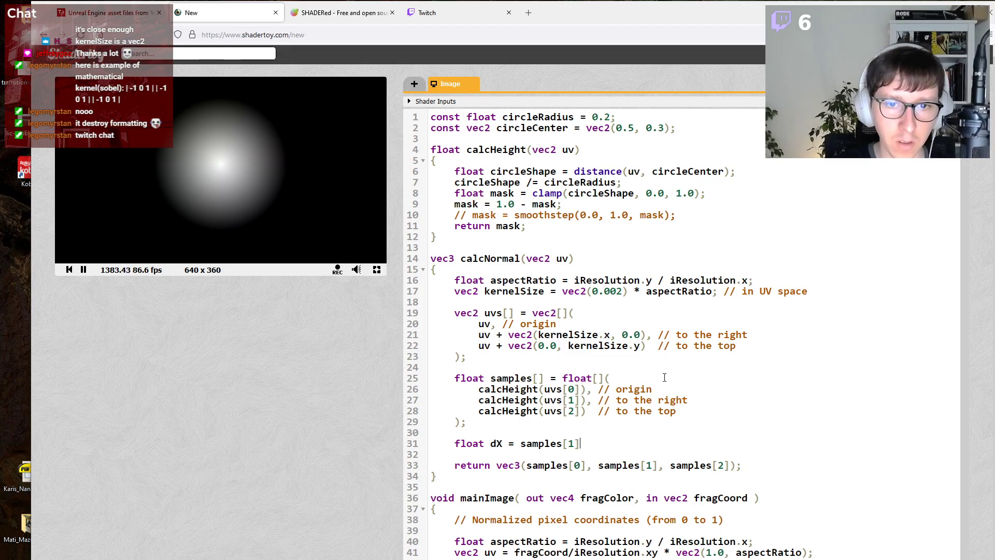
{"action": "type", "text": ".x"}
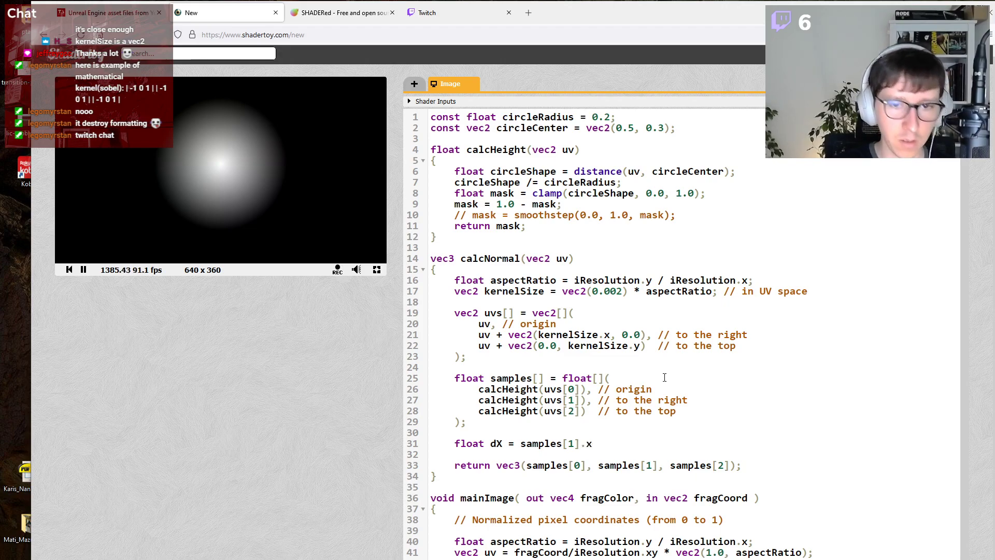
{"action": "key", "text": "BackSpace"}
{"action": "key", "text": "BackSpace"}
{"action": "type", "text": "- samples[0]"}
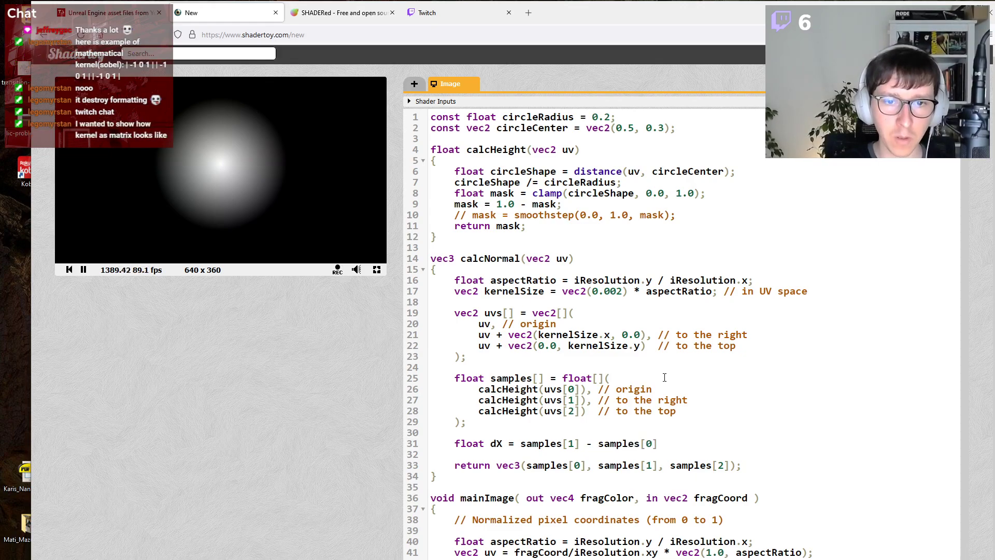
{"action": "type", "text": ";"}
{"action": "key", "text": "Return"}
{"action": "type", "text": "float dY = sam"}
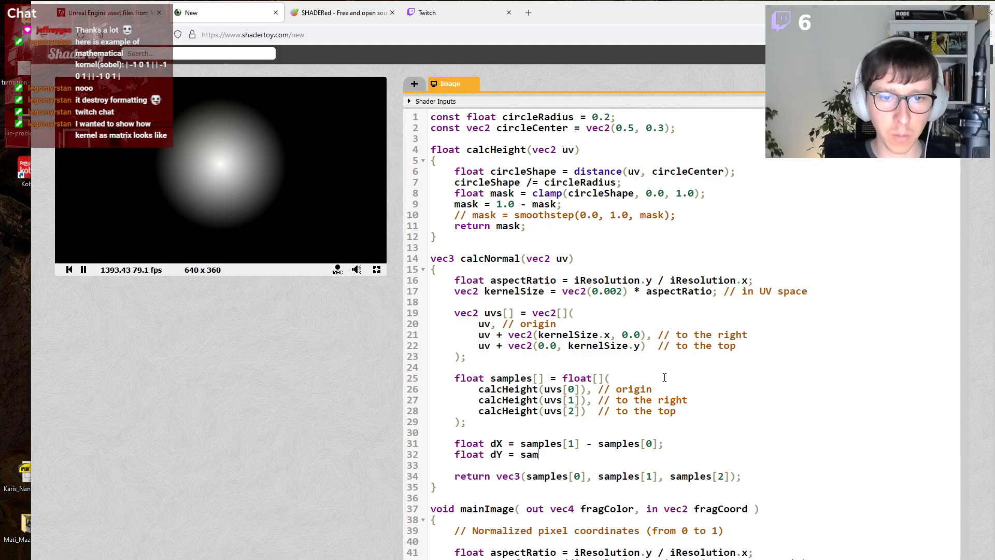
{"action": "type", "text": "ples[2] - samples["}
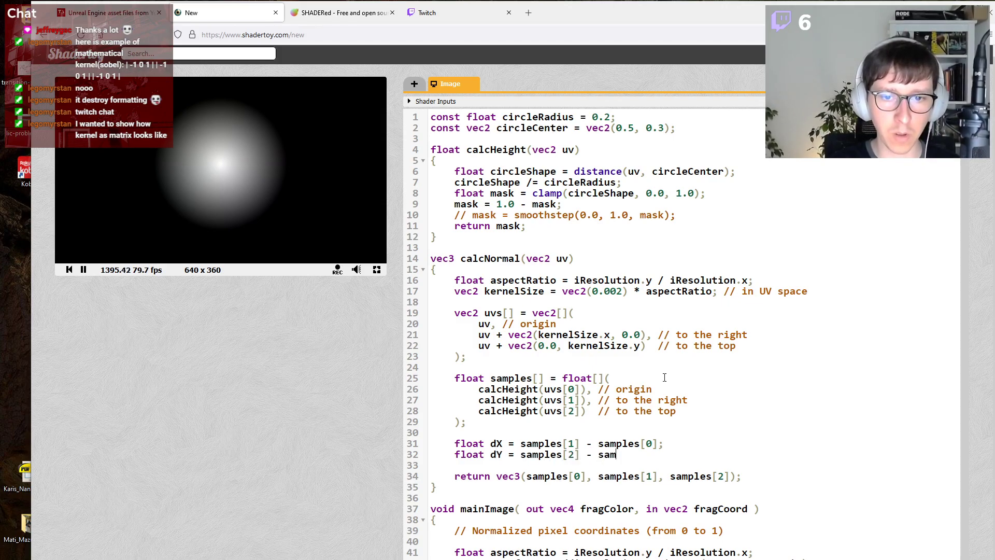
{"action": "type", "text": ";"}
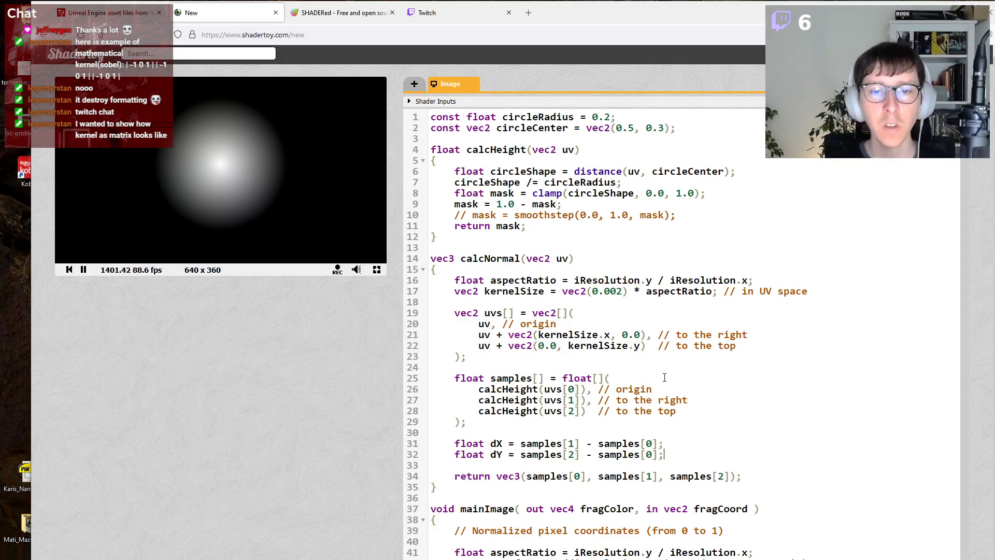
{"action": "key", "text": "Return"}
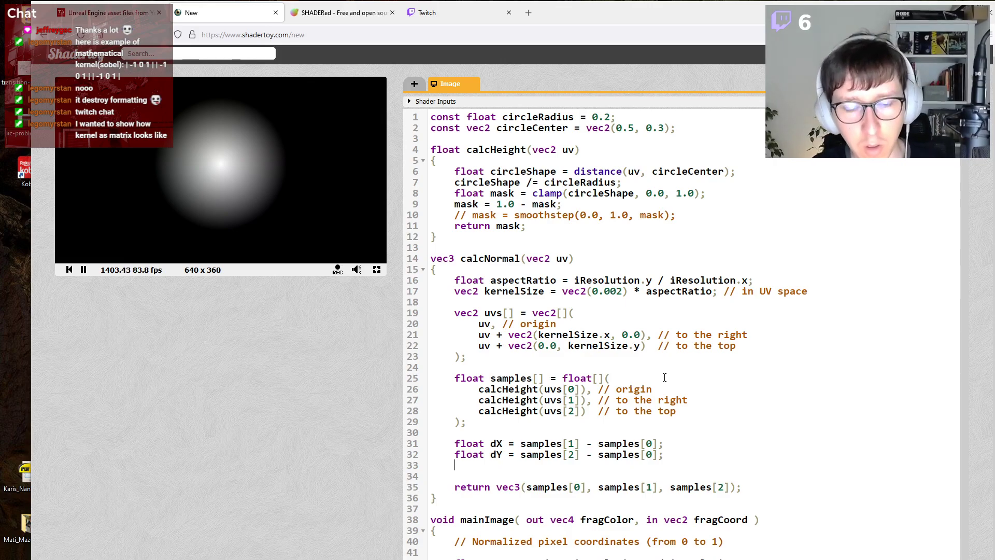
Add vec3 normal = normalize(vec3(dX, dY, 0.0)), return normal, recompile, and glance at the Paint sketch.
{"action": "key", "text": "Return"}
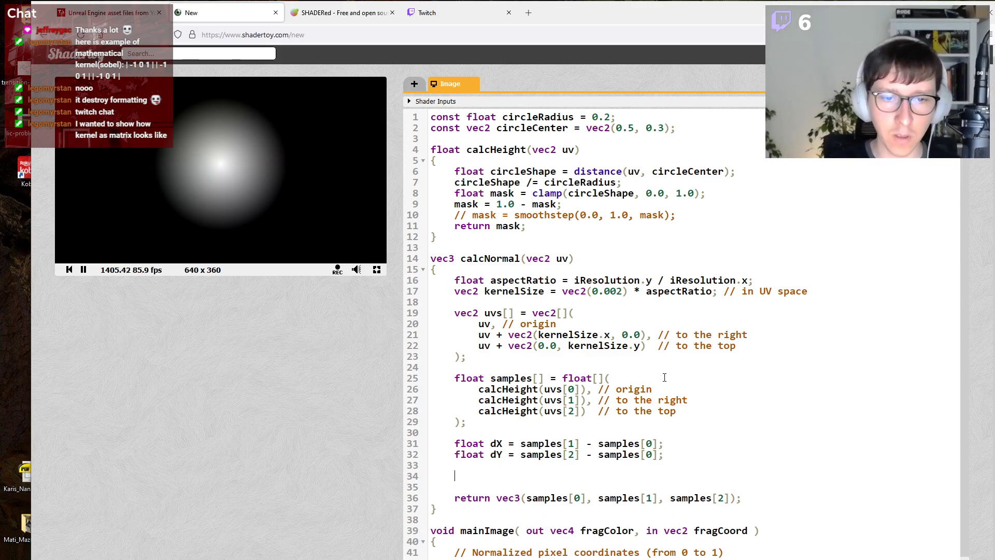
{"action": "type", "text": "vec"}
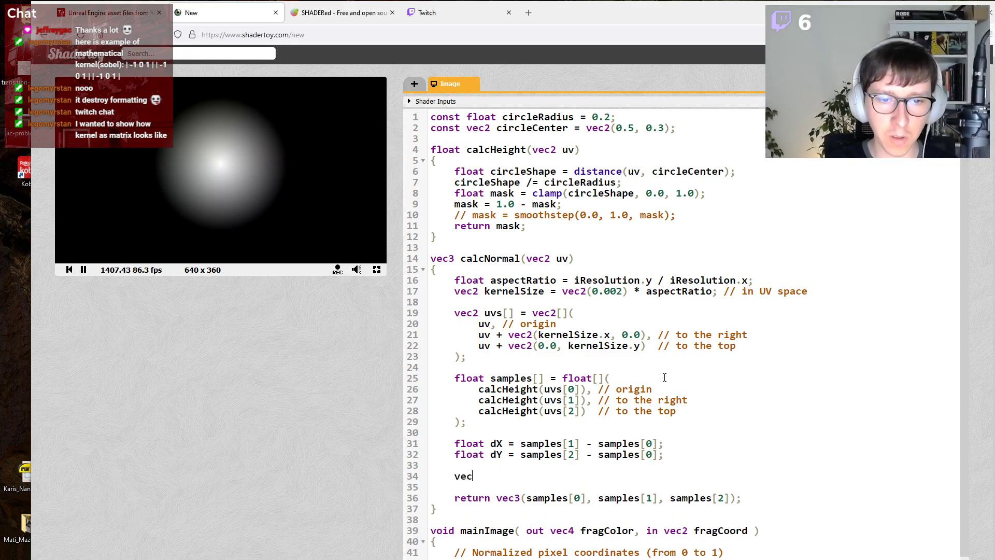
{"action": "type", "text": "3 normal = vec3("}
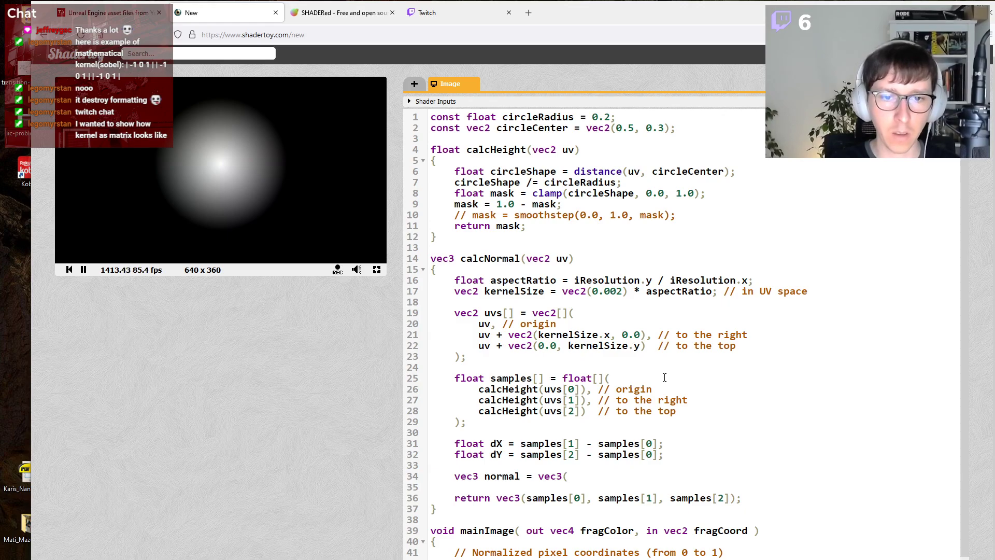
{"action": "type", "text": "dX, "}
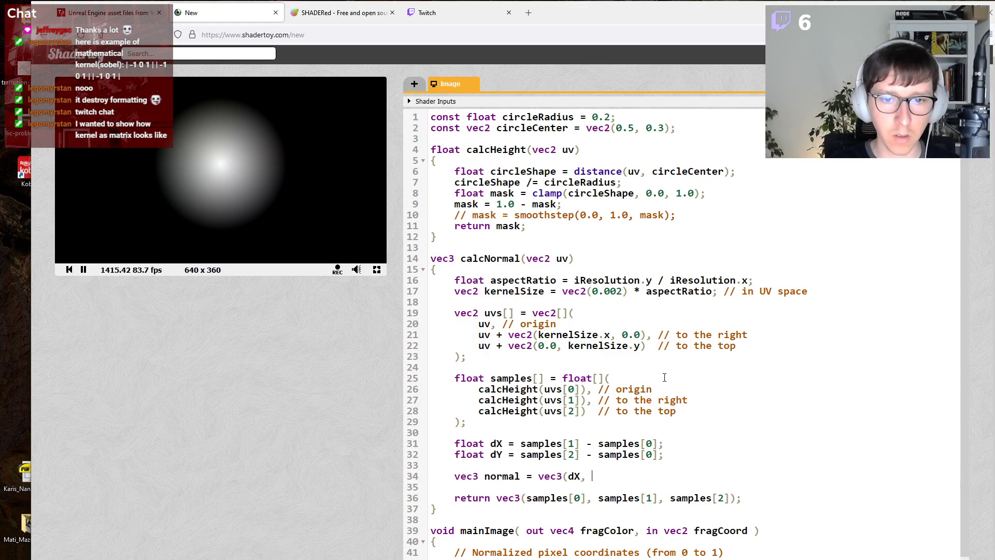
{"action": "type", "text": "dY, 0.0)"}
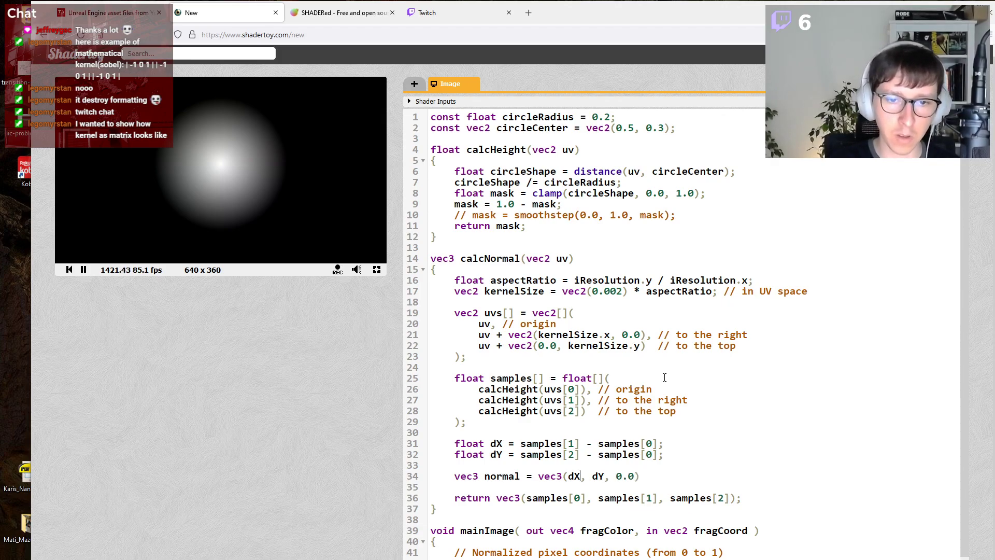
{"action": "type", "text": "normalize("}
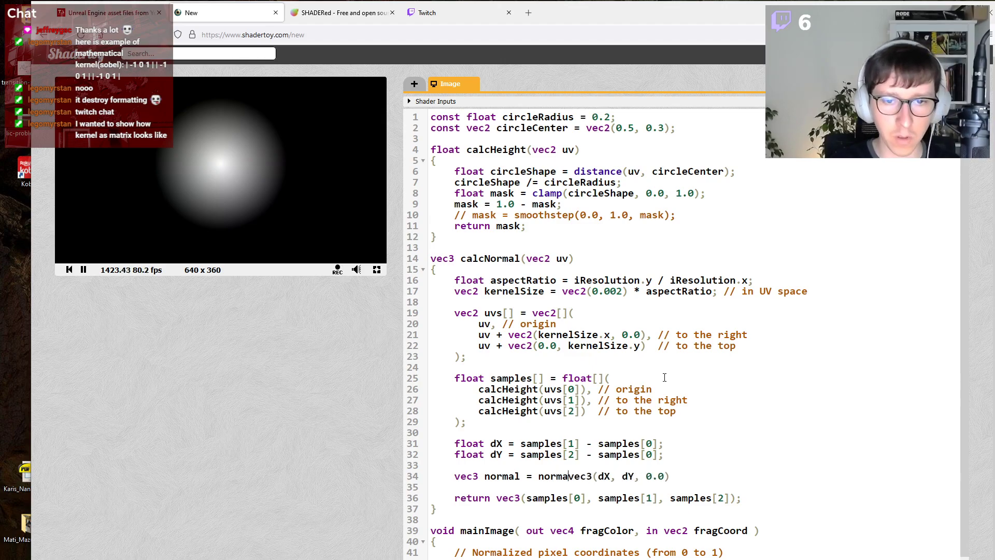
{"action": "type", "text": ");"}
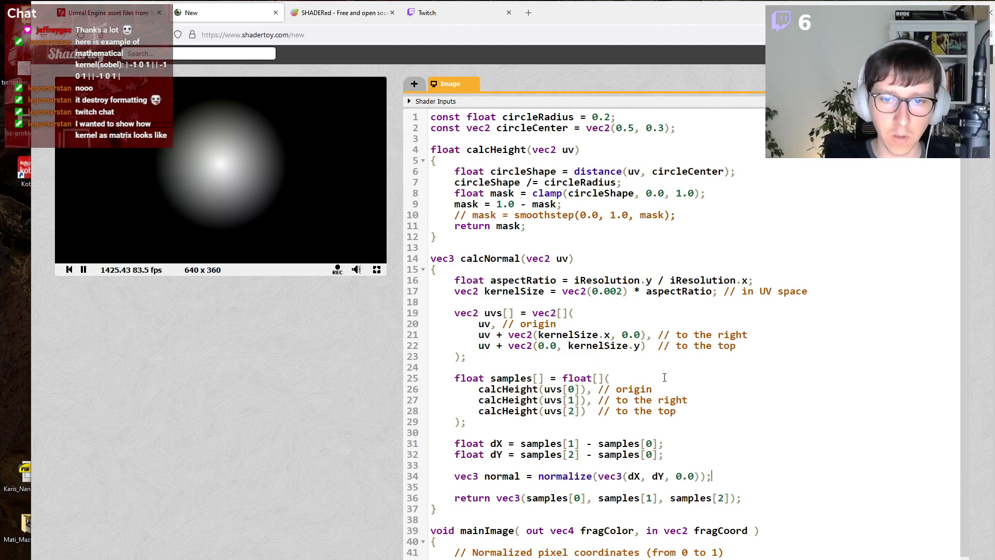
{"action": "double_click", "coordinate": [489, 479]}
{"action": "key", "text": "ctrl+c"}
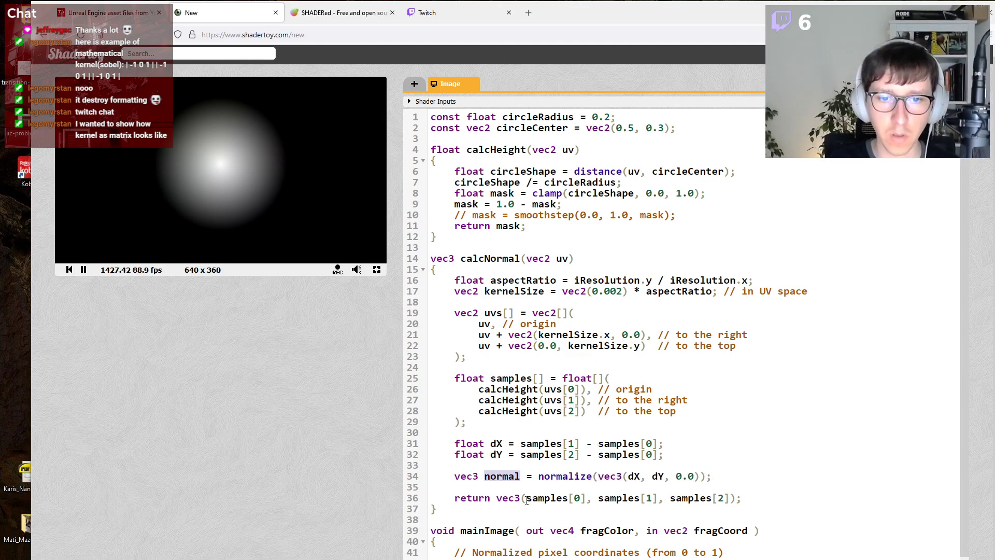
{"action": "left_click_drag", "start_coordinate": [496, 498], "coordinate": [736, 498]}
{"action": "key", "text": "ctrl+v"}
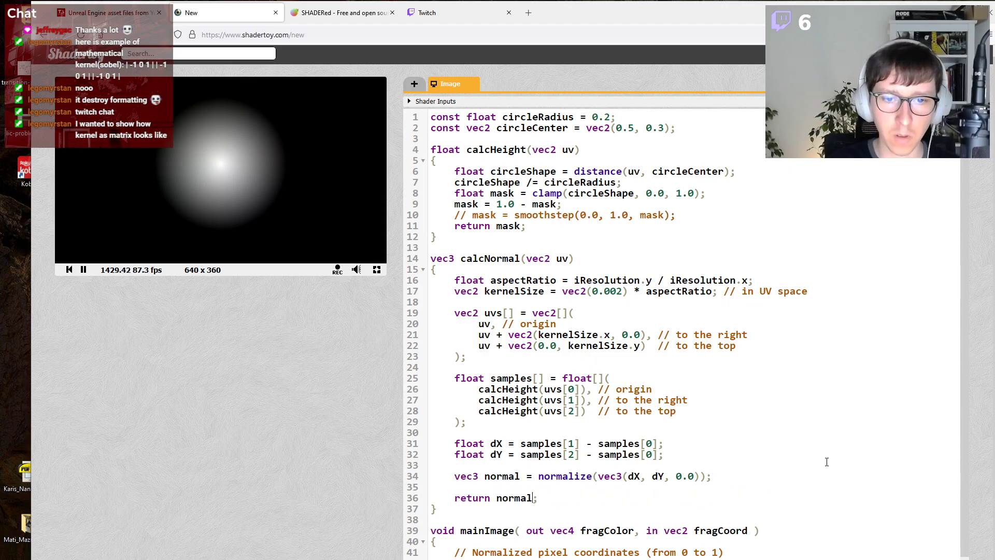
{"action": "key", "text": "alt+Return"}
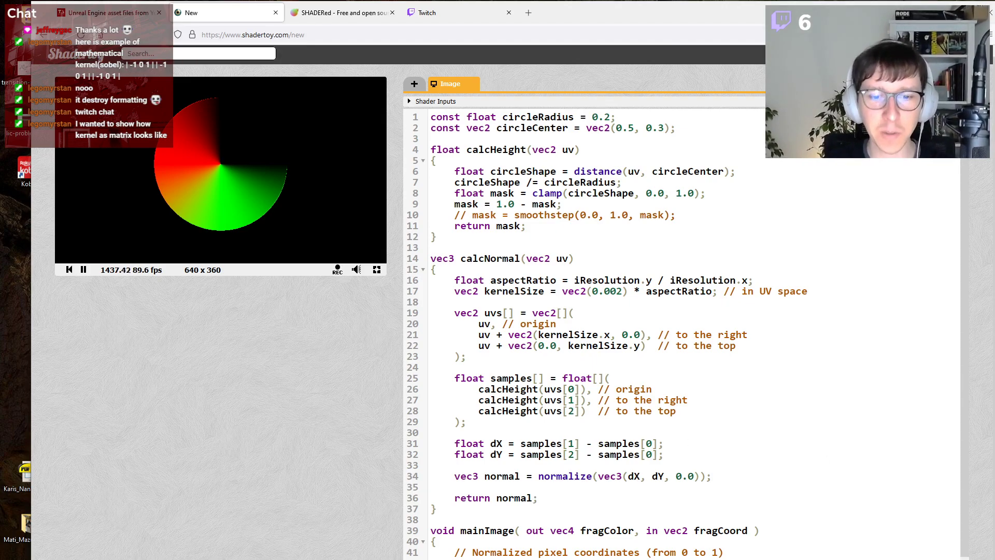
{"action": "key", "text": "alt+Tab"}
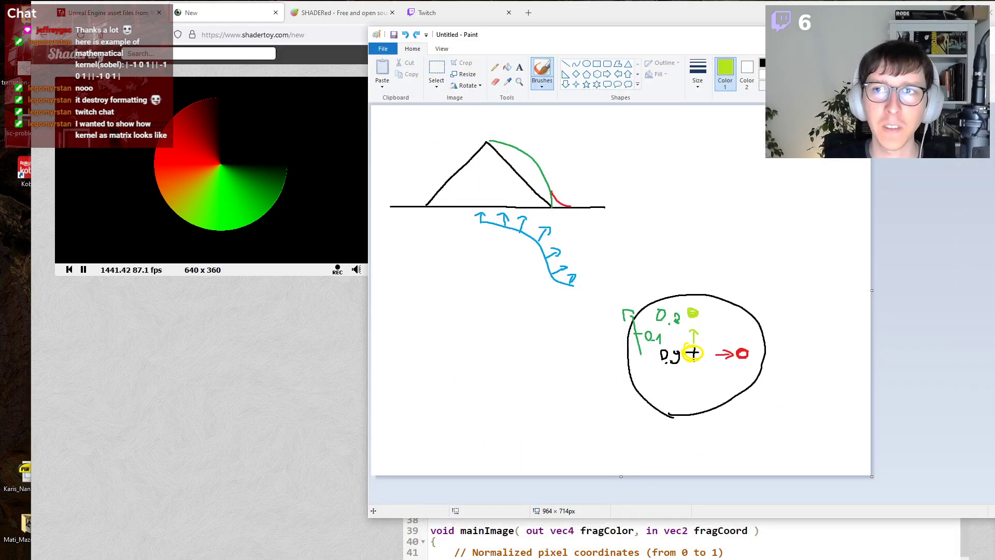
{"action": "key", "text": "alt+Tab"}
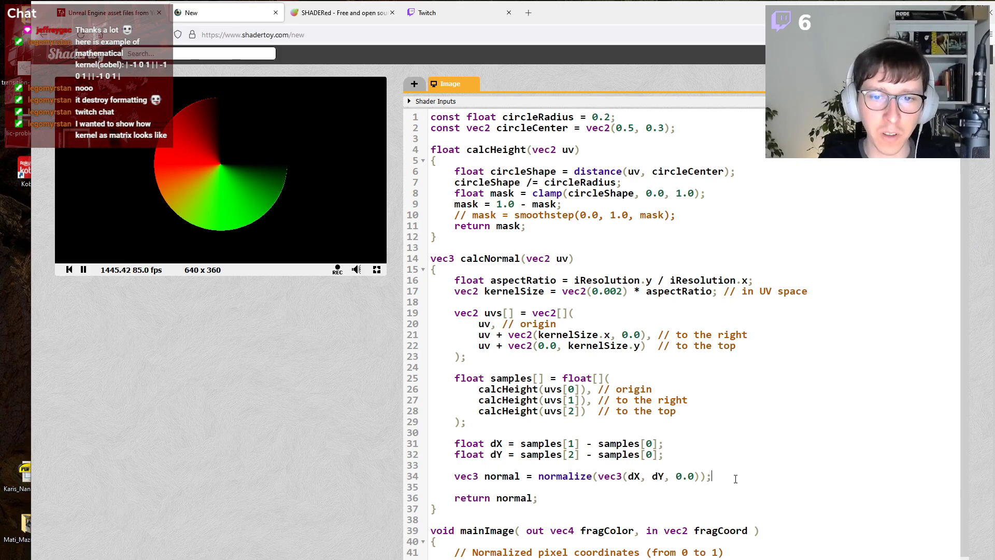
Add the line 'vec3 normalPacked = normal * 0.5 + vec3(0.5);' below the normal calculation.
{"action": "key", "text": "Return"}
{"action": "type", "text": "n"}
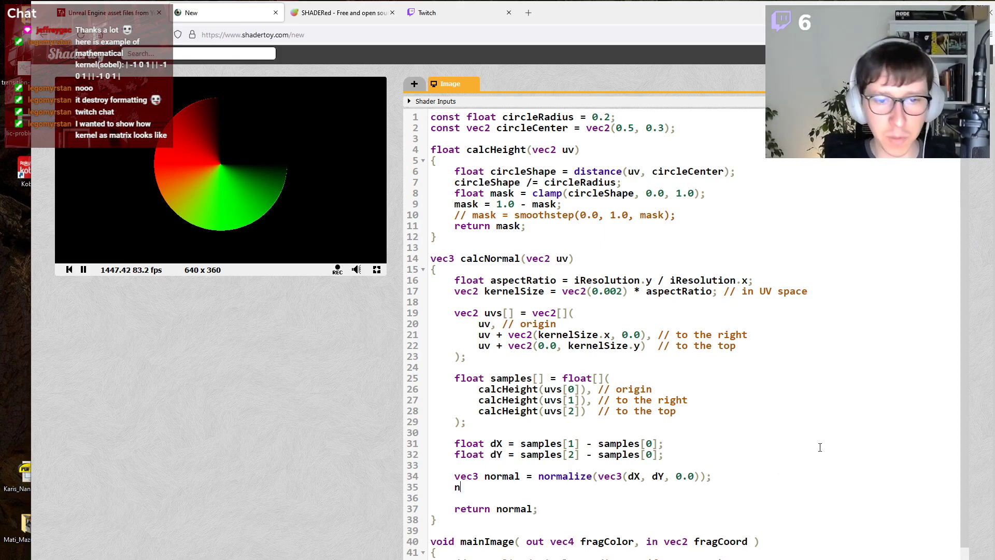
{"action": "key", "text": "BackSpace"}
{"action": "key", "text": "Return"}
{"action": "type", "text": "vec"}
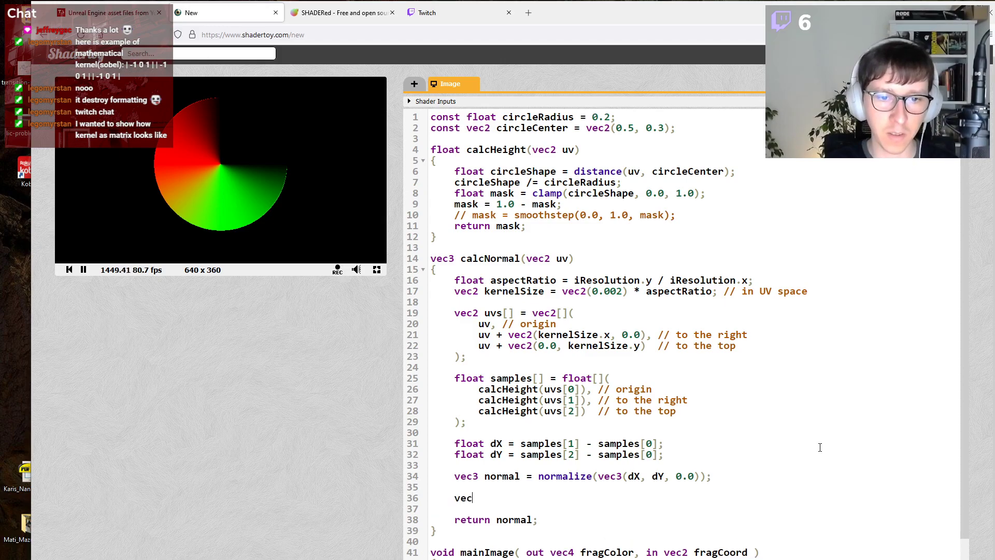
{"action": "type", "text": "3 normalT"}
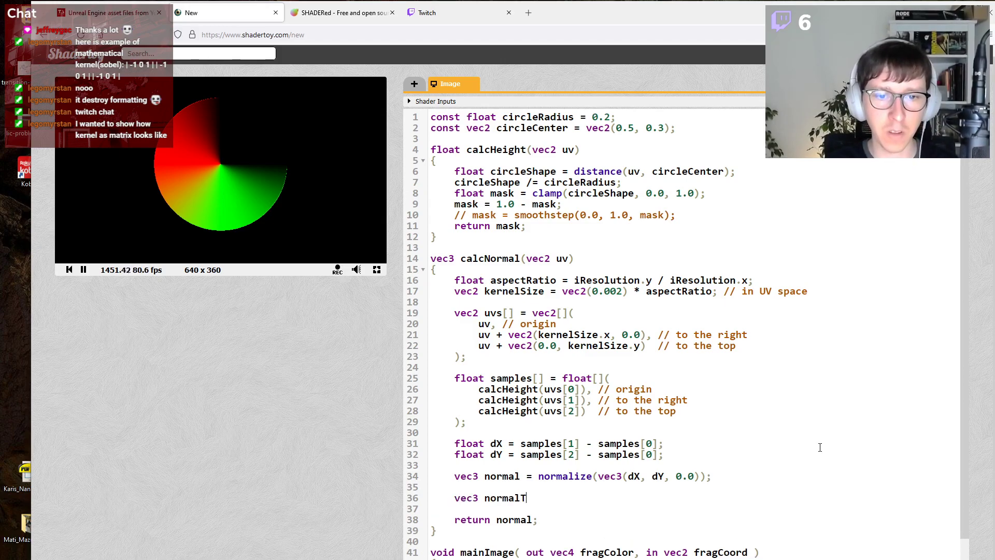
{"action": "type", "text": "angentSpace ="}
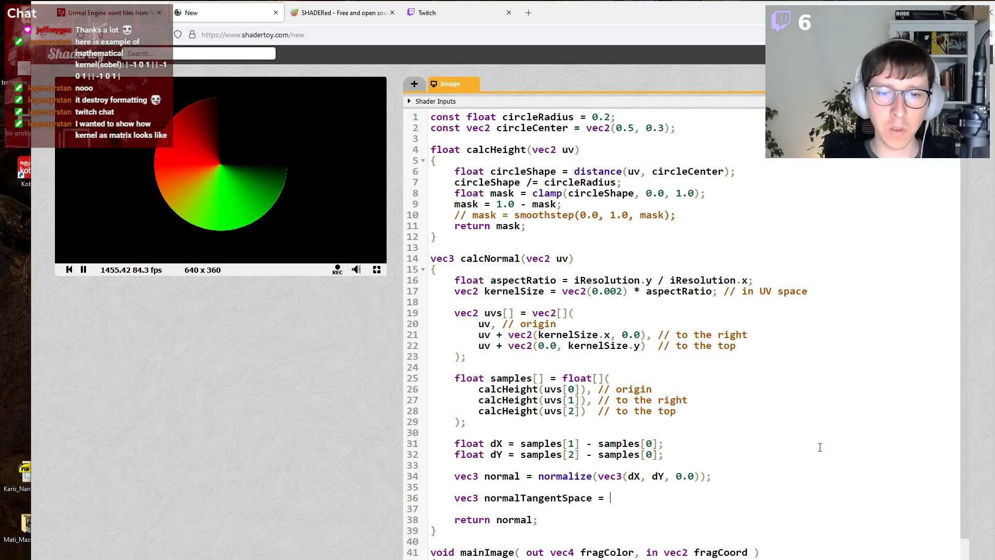
{"action": "key", "text": "BackSpace"}
{"action": "key", "text": "BackSpace"}
{"action": "key", "text": "BackSpace"}
{"action": "key", "text": "BackSpace"}
{"action": "key", "text": "BackSpace"}
{"action": "key", "text": "BackSpace"}
{"action": "key", "text": "BackSpace"}
{"action": "key", "text": "BackSpace"}
{"action": "key", "text": "BackSpace"}
{"action": "key", "text": "BackSpace"}
{"action": "key", "text": "BackSpace"}
{"action": "key", "text": "BackSpace"}
{"action": "key", "text": "BackSpace"}
{"action": "key", "text": "BackSpace"}
{"action": "type", "text": "Pa"}
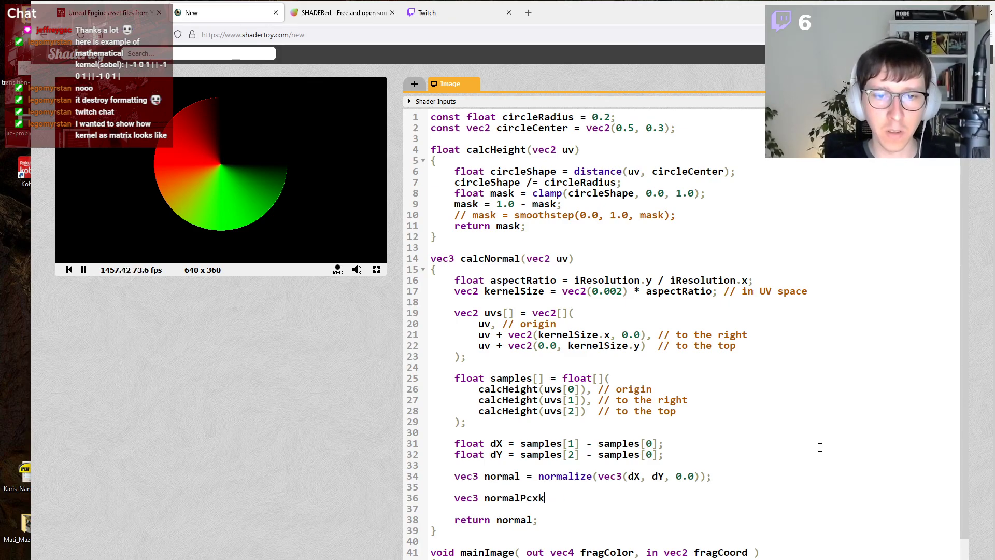
{"action": "type", "text": "cked = "}
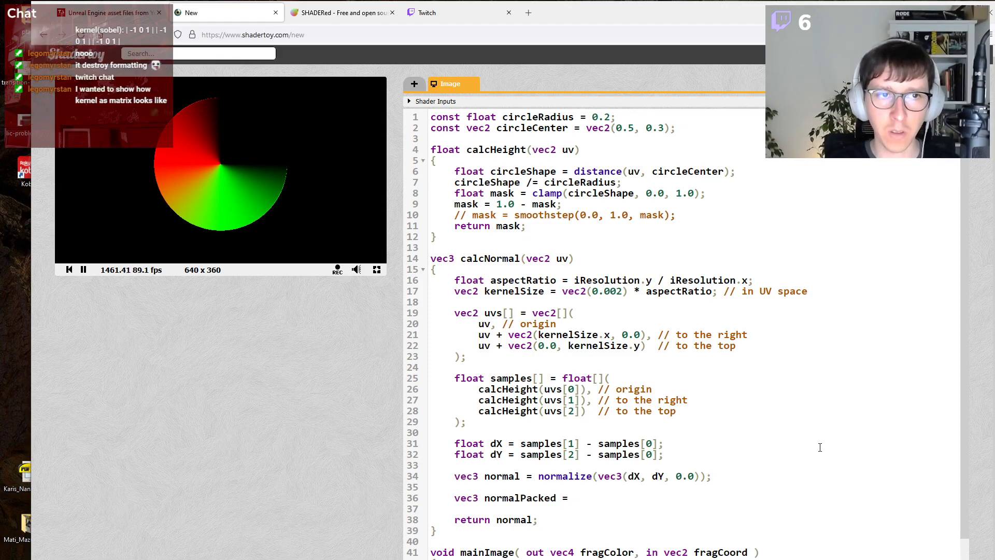
{"action": "type", "text": "normal"}
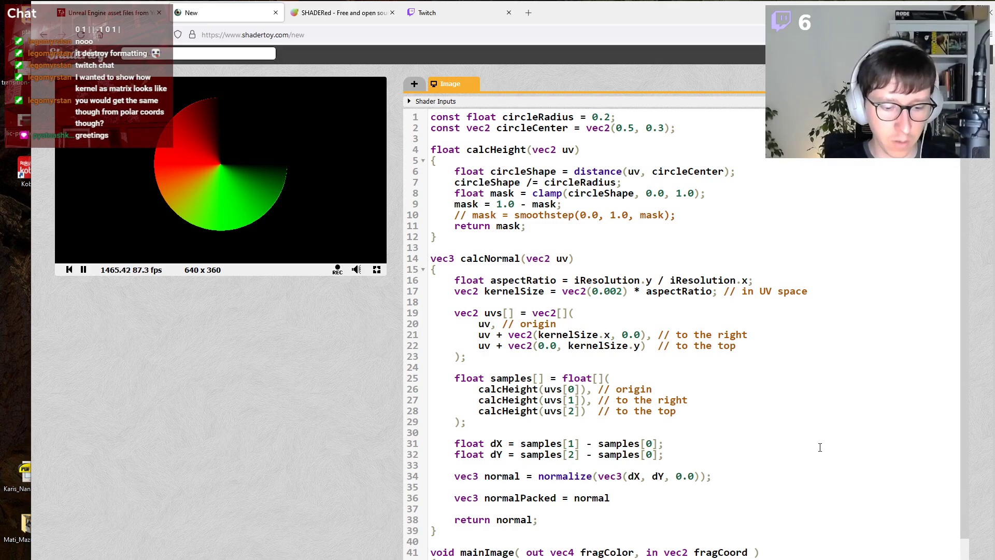
{"action": "type", "text": " *"}
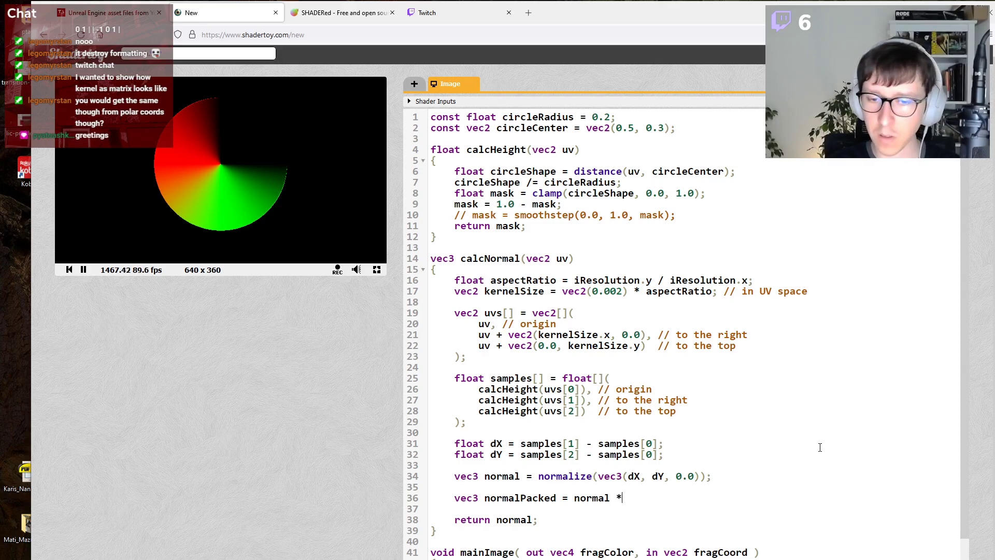
{"action": "type", "text": " 0.6"}
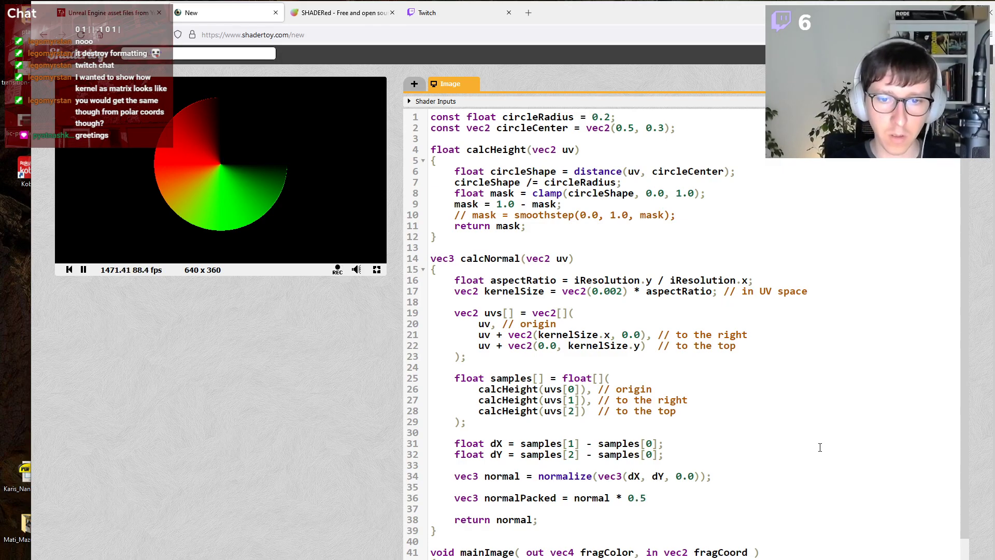
{"action": "type", "text": " + vec(0"}
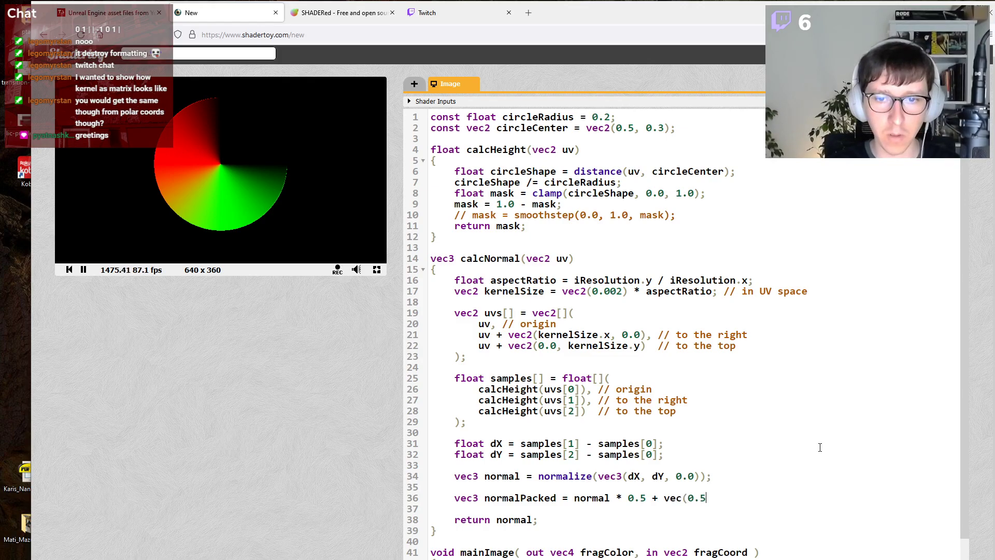
{"action": "key", "text": "BackSpace"}
{"action": "type", "text": "3(0.5)"}
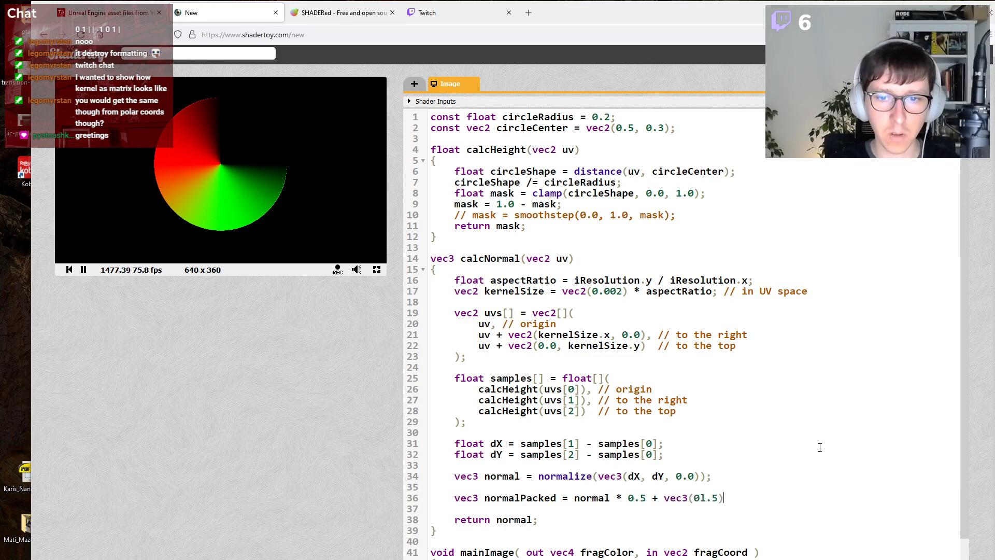
{"action": "type", "text": ";"}
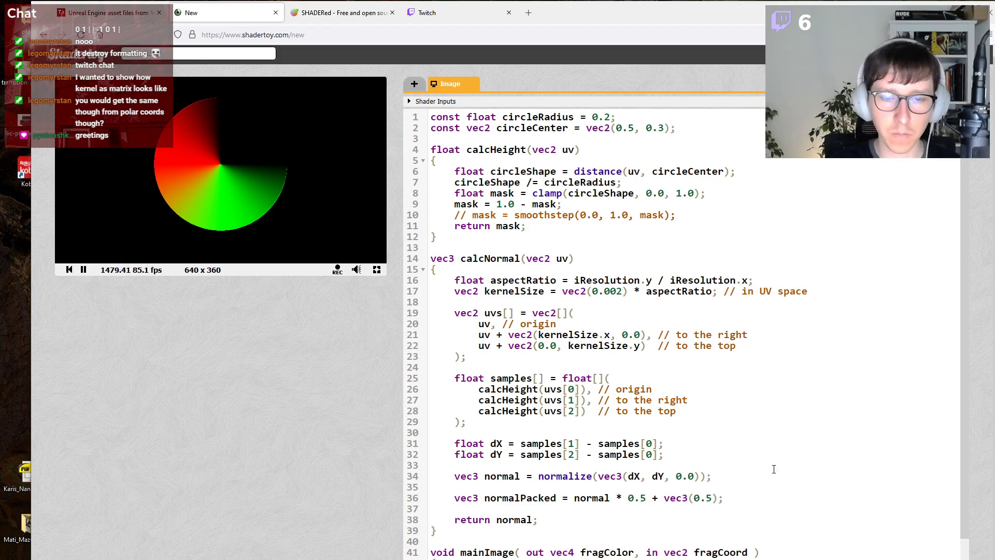
Return normalPacked instead of normal and recompile to preview the packed colours.
{"action": "double_click", "coordinate": [505, 498]}
{"action": "key", "text": "ctrl+c"}
{"action": "double_click", "coordinate": [513, 519]}
{"action": "key", "text": "ctrl+v"}
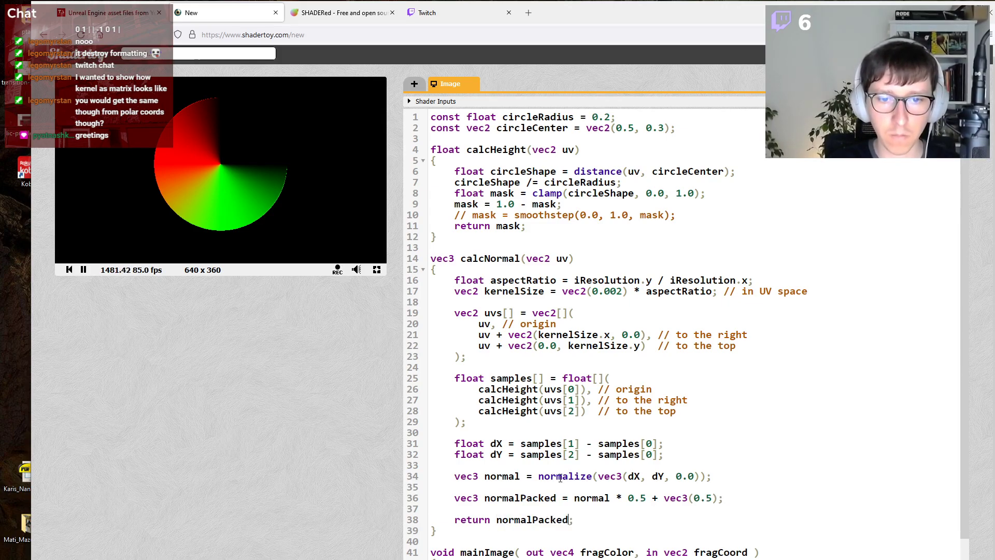
{"action": "key", "text": "alt+Return"}
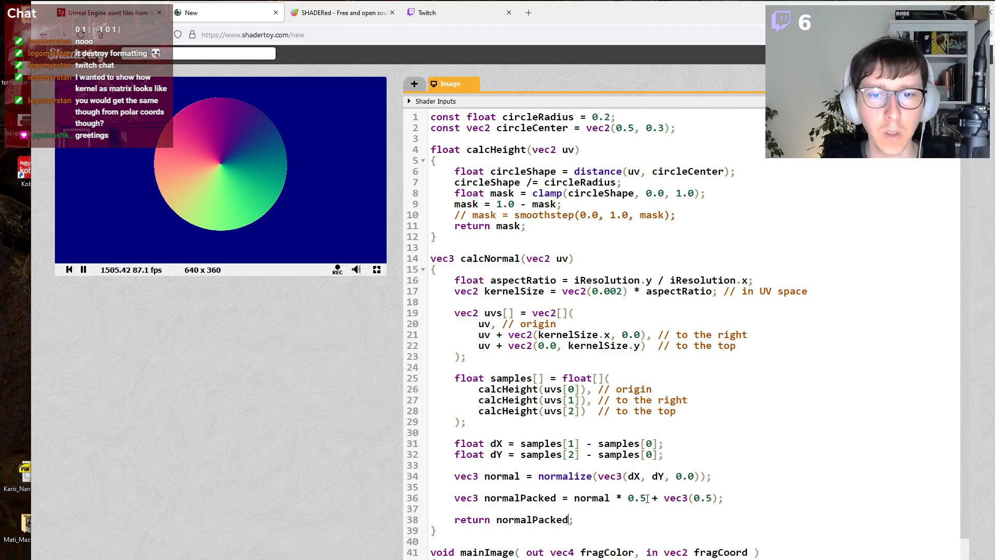
{"action": "left_click_drag", "start_coordinate": [646, 498], "coordinate": [575, 498]}
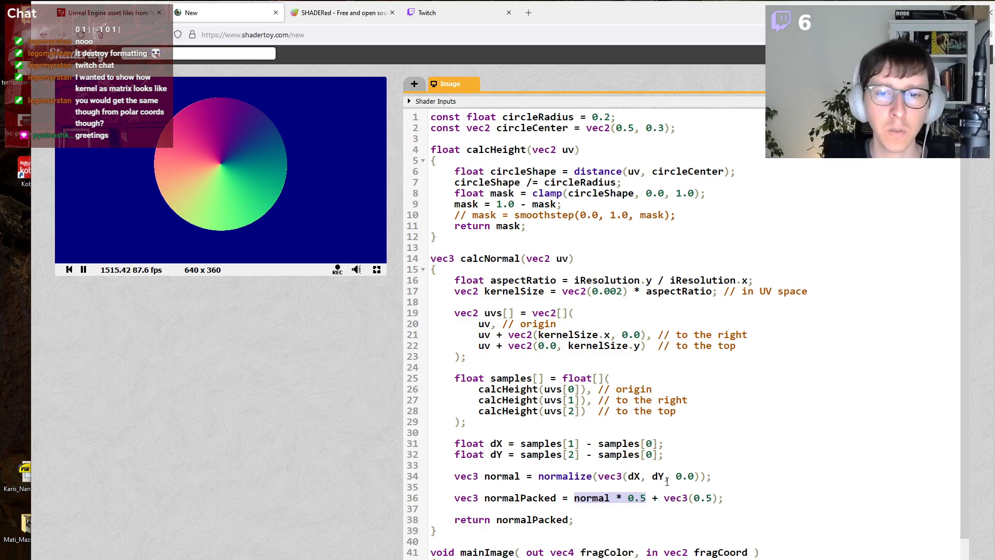
Try the normal's z component at 1.0 and then 0.001, recompiling after each.
{"action": "left_click", "coordinate": [682, 476]}
{"action": "key", "text": "BackSpace"}
{"action": "type", "text": "1"}
{"action": "key", "text": "alt+Return"}
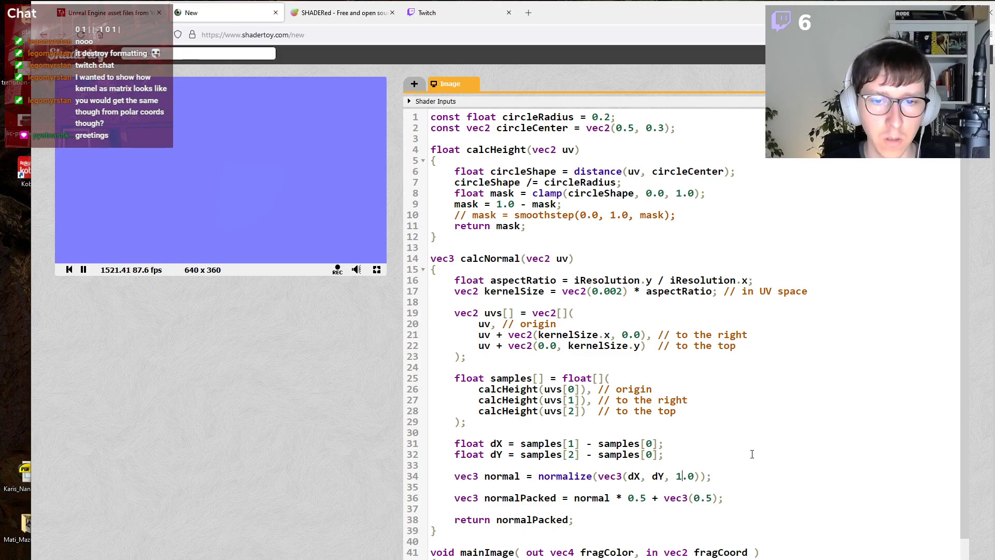
{"action": "key", "text": "BackSpace"}
{"action": "type", "text": "0"}
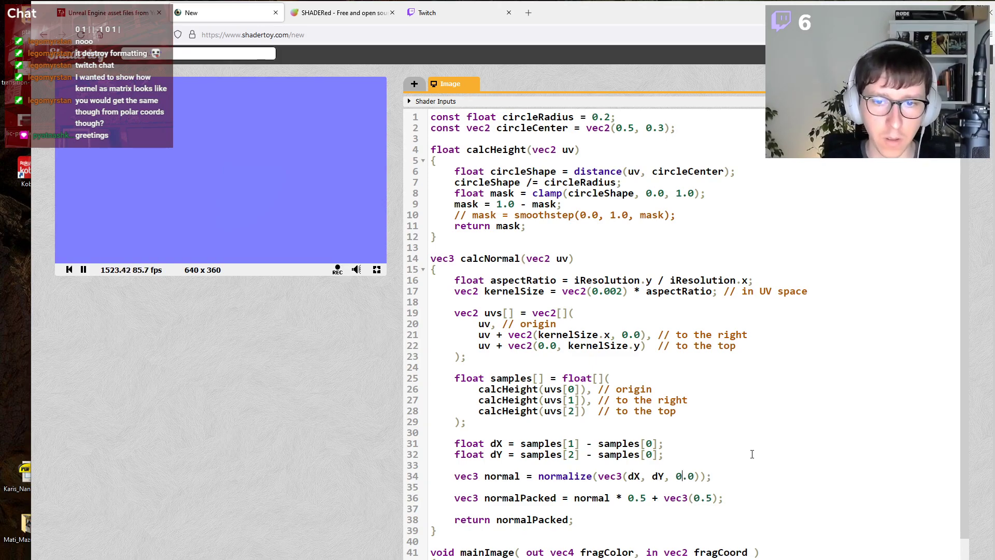
{"action": "key", "text": "Delete"}
{"action": "type", "text": "001"}
{"action": "key", "text": "alt+Return"}
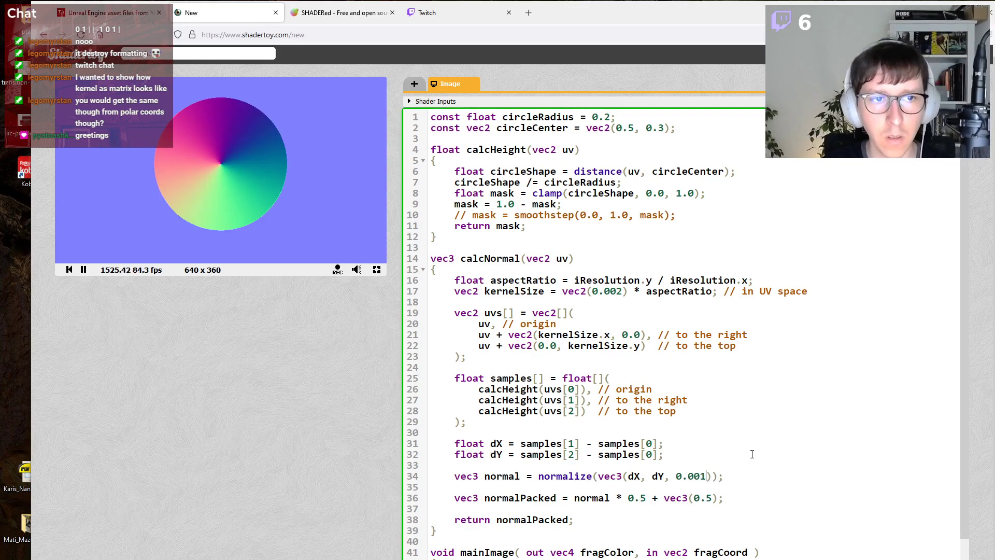
Test z at 0.00 and 0.0, then settle on 0.0001 and recompile.
{"action": "key", "text": "BackSpace"}
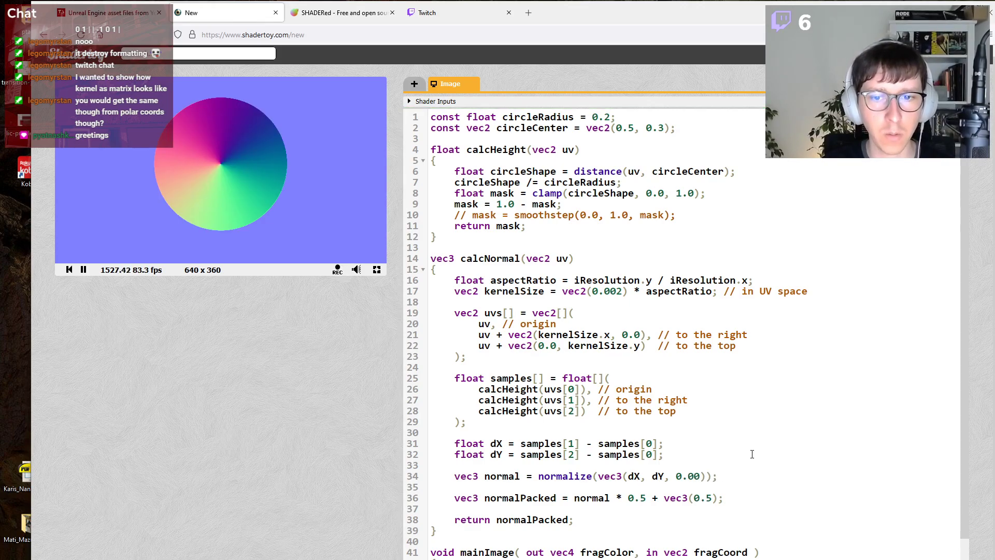
{"action": "key", "text": "alt+Return"}
{"action": "key", "text": "BackSpace"}
{"action": "key", "text": "alt+Return"}
{"action": "type", "text": "01"}
{"action": "key", "text": "alt+Return"}
{"action": "key", "text": "Left"}
{"action": "type", "text": "0"}
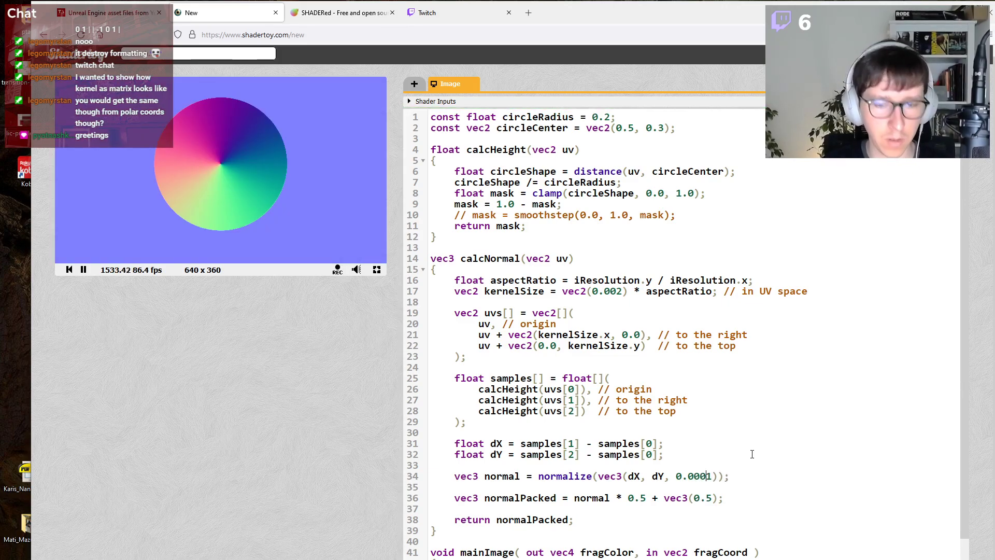
{"action": "key", "text": "alt+Return"}
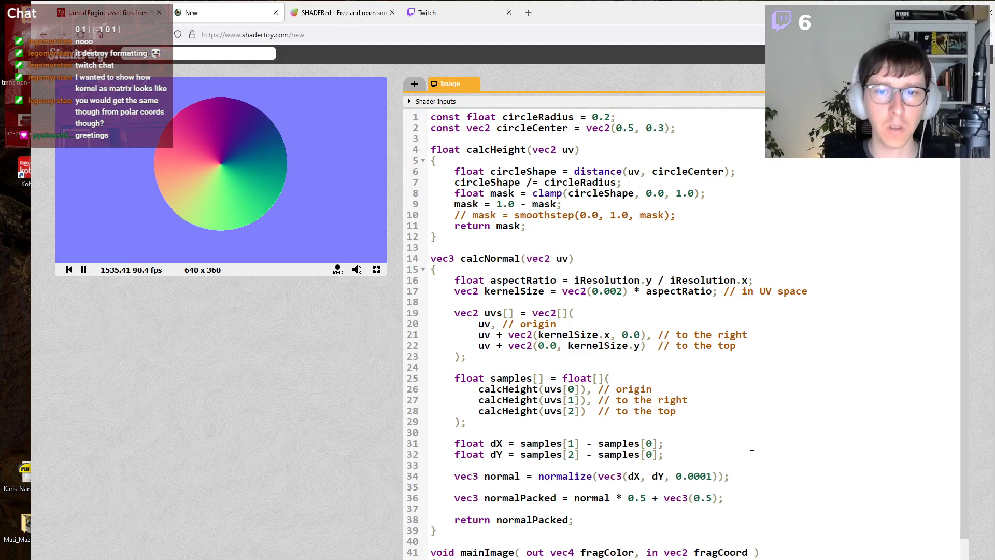
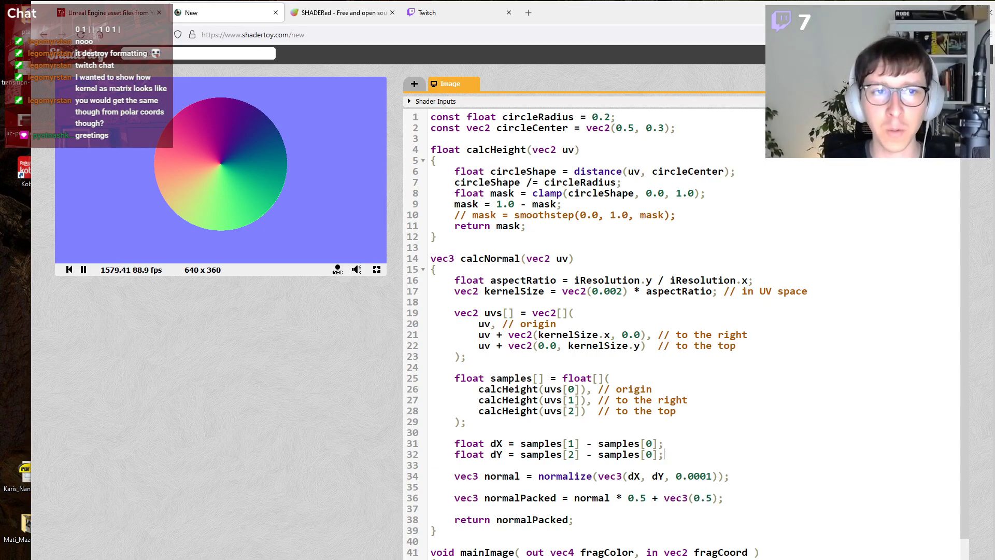
Remove the // before mask = smoothstep(...) on line 10 and bring the Paint sketch forward.
{"action": "key", "text": "alt+Tab"}
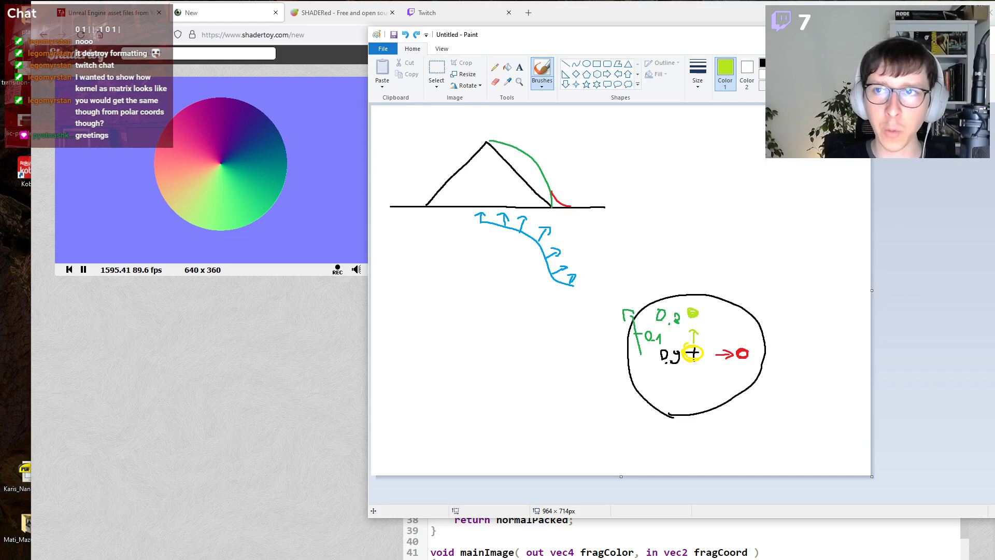
{"action": "key", "text": "alt+Tab"}
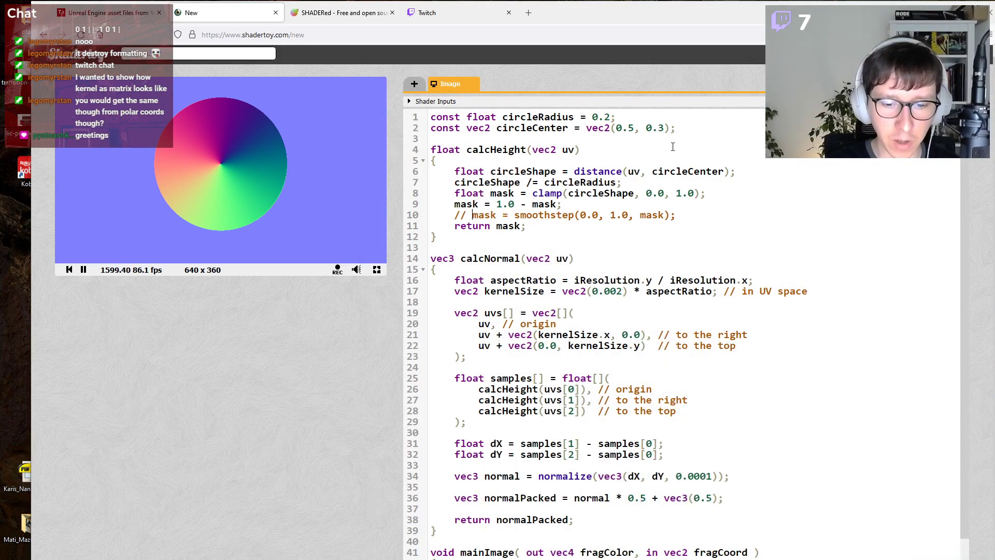
{"action": "key", "text": "BackSpace"}
{"action": "key", "text": "BackSpace"}
{"action": "key", "text": "BackSpace"}
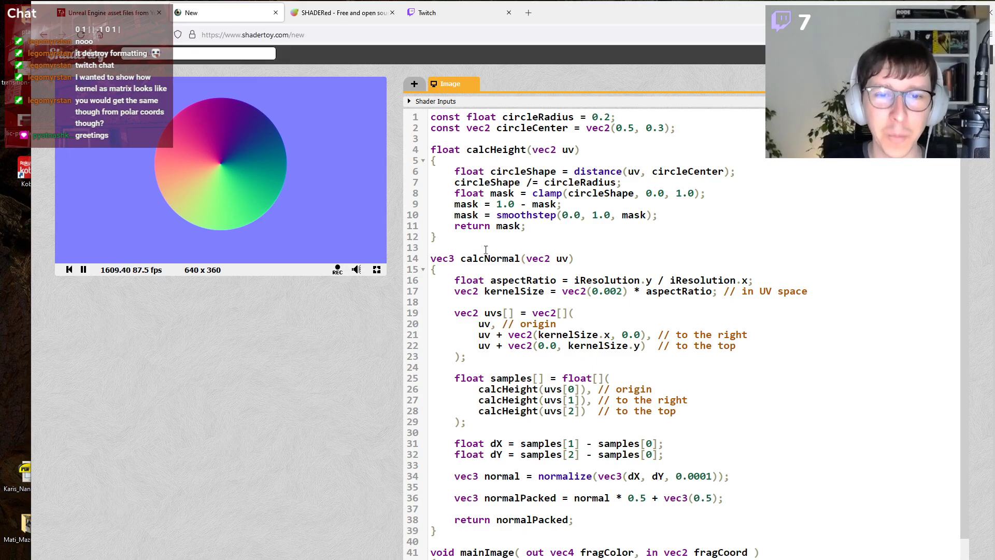
{"action": "left_click", "coordinate": [603, 291]}
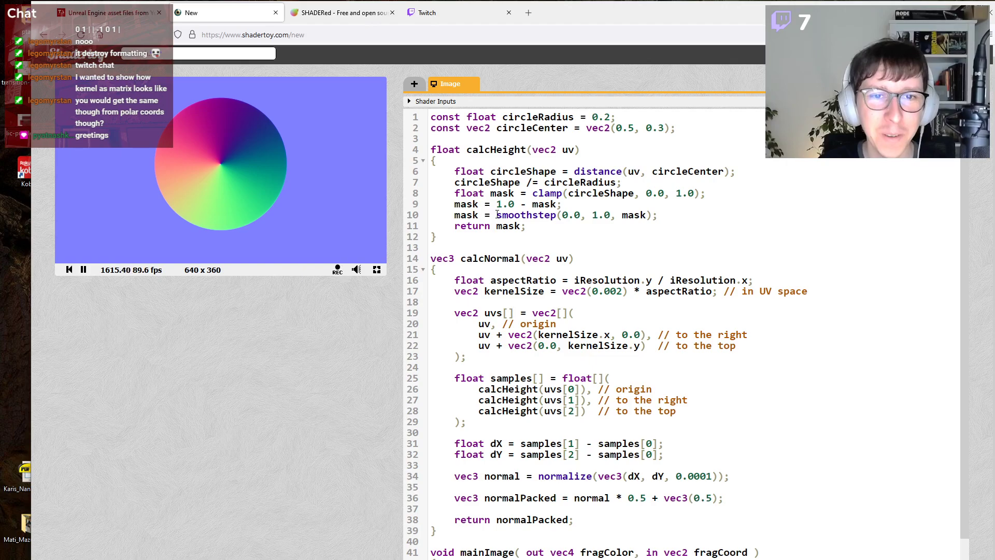
{"action": "type", "text": "//"}
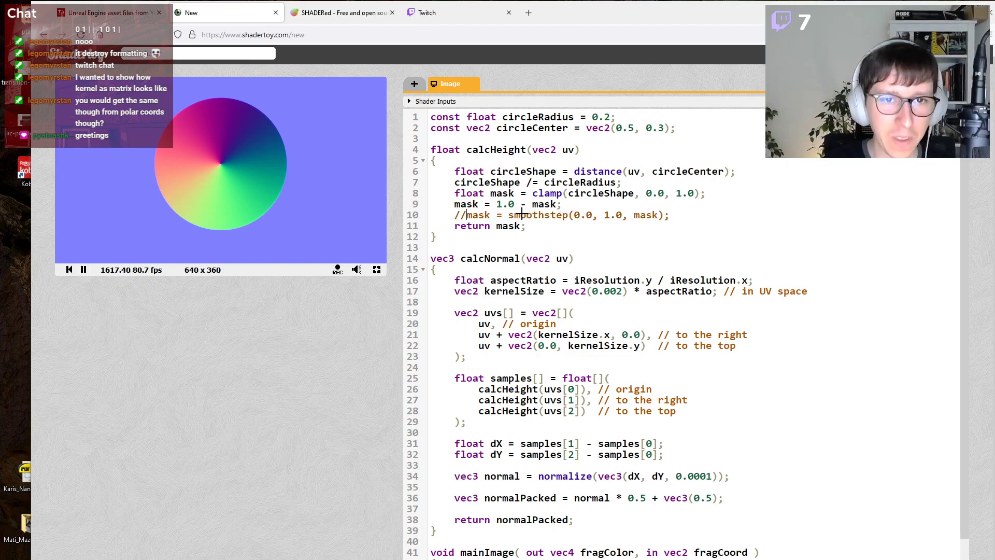
{"action": "key", "text": "BackSpace"}
{"action": "key", "text": "BackSpace"}
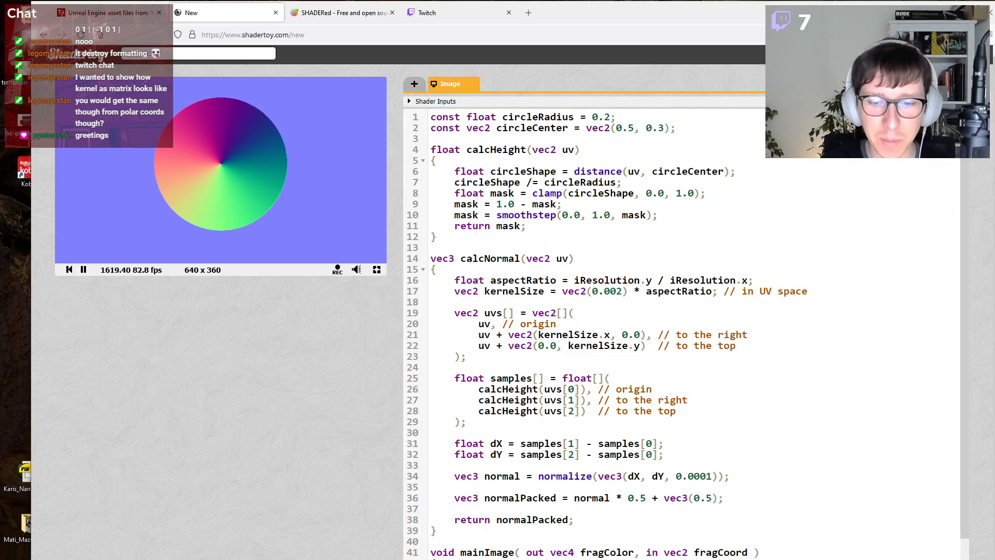
{"action": "key", "text": "alt+Tab"}
Try indigo strokes along the blue arrows, undo both, and return to the shader code.
{"action": "left_click", "coordinate": [854, 63]}
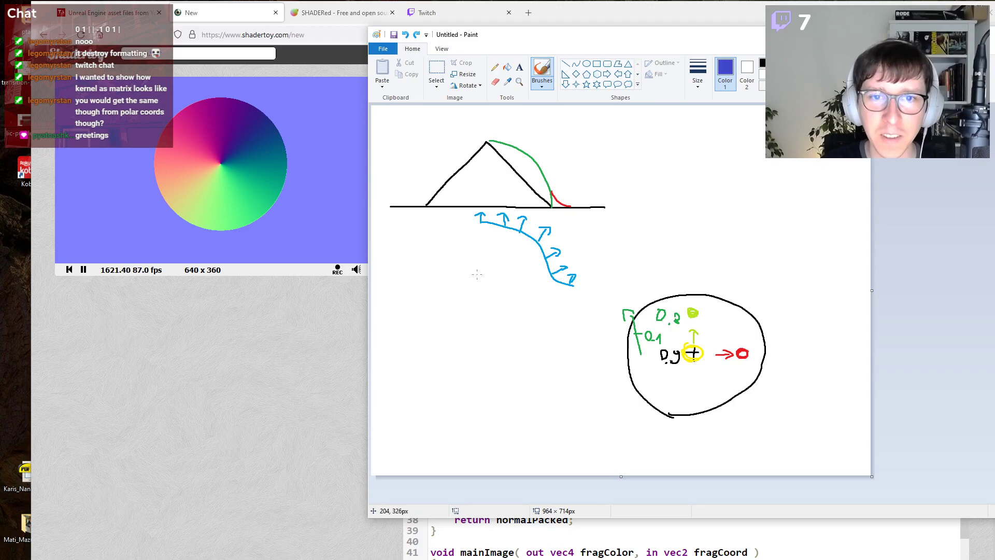
{"action": "mouse_move", "coordinate": [479, 227]}
{"action": "left_mouse_down"}
{"action": "mouse_move", "coordinate": [521, 243]}
{"action": "mouse_move", "coordinate": [544, 287]}
{"action": "mouse_move", "coordinate": [583, 293]}
{"action": "left_mouse_up"}
{"action": "key", "text": "ctrl+z"}
{"action": "mouse_move", "coordinate": [462, 244]}
{"action": "left_mouse_down"}
{"action": "mouse_move", "coordinate": [523, 288]}
{"action": "mouse_move", "coordinate": [580, 311]}
{"action": "left_mouse_up"}
{"action": "key", "text": "ctrl+z"}
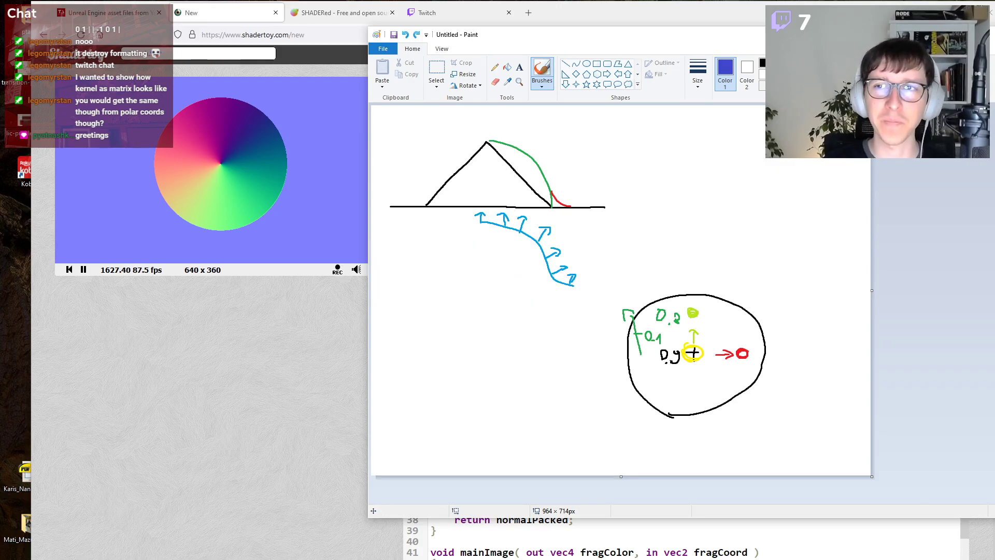
{"action": "key", "text": "alt+Tab"}
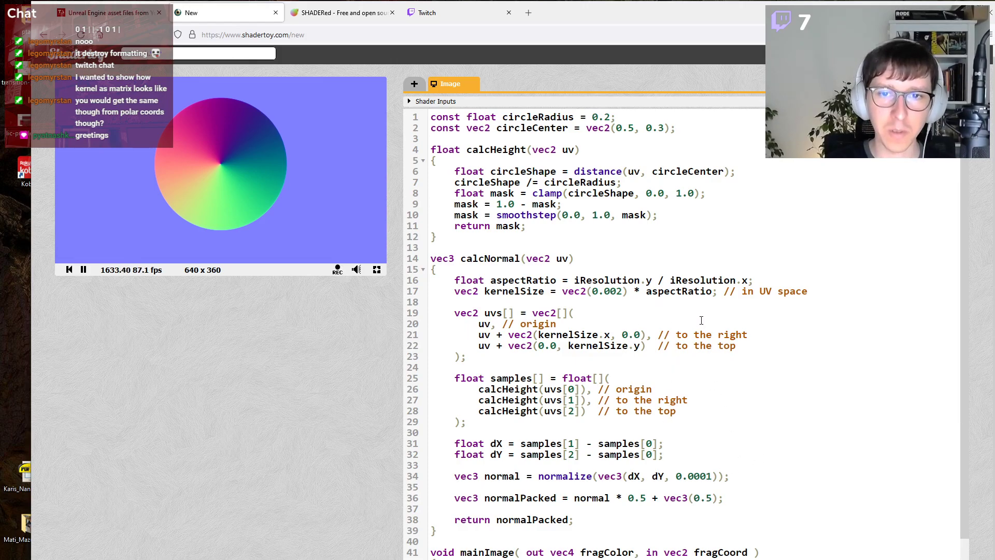
Set the z term to 0.01, toggling the smoothstep line off and on, recompiling each time.
{"action": "key", "text": "BackSpace"}
{"action": "key", "text": "BackSpace"}
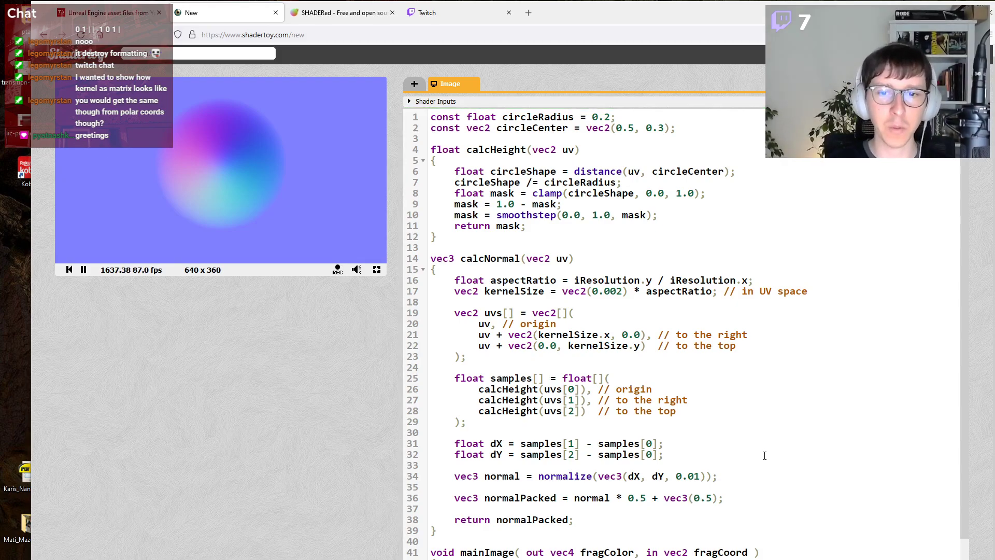
{"action": "type", "text": "0"}
{"action": "key", "text": "BackSpace"}
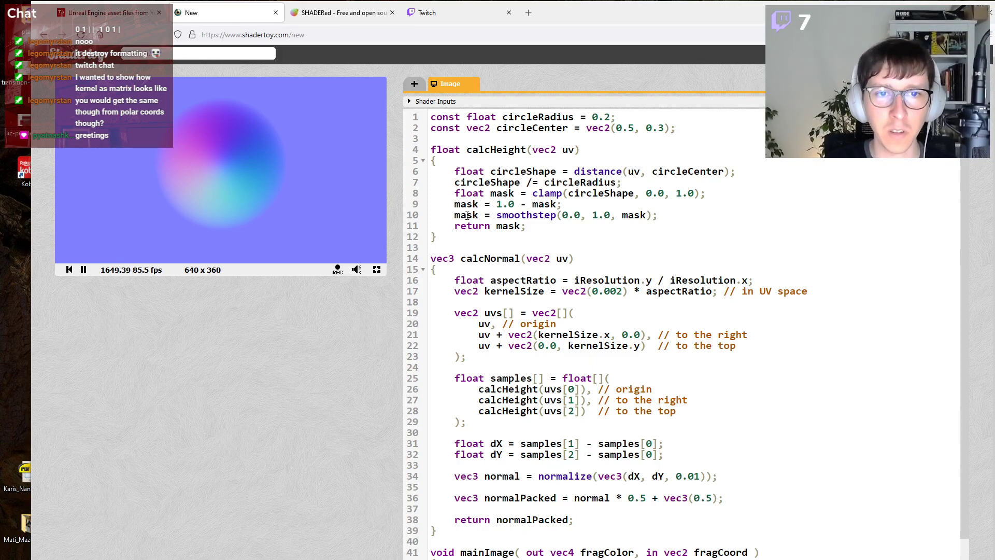
{"action": "type", "text": "//"}
{"action": "key", "text": "alt+Return"}
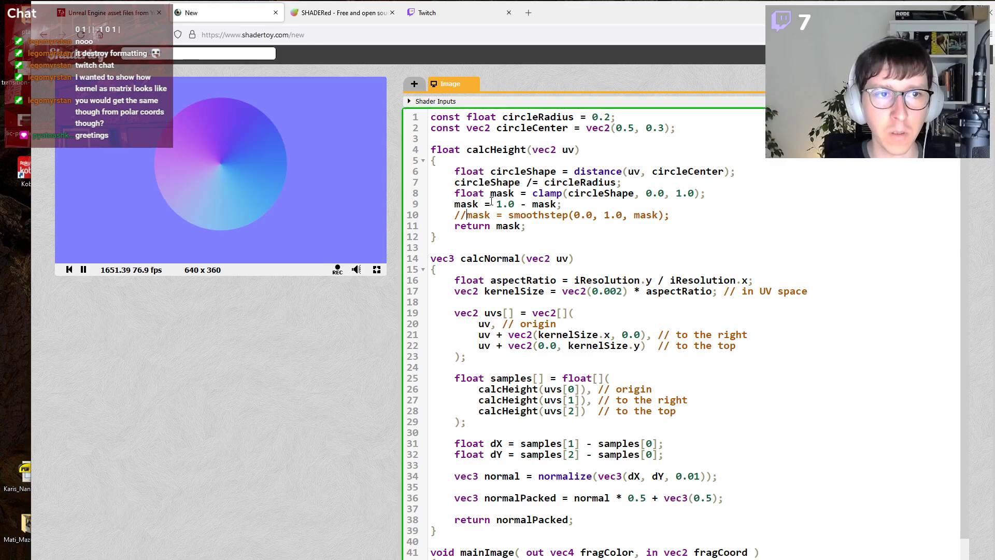
{"action": "key", "text": "BackSpace"}
{"action": "key", "text": "BackSpace"}
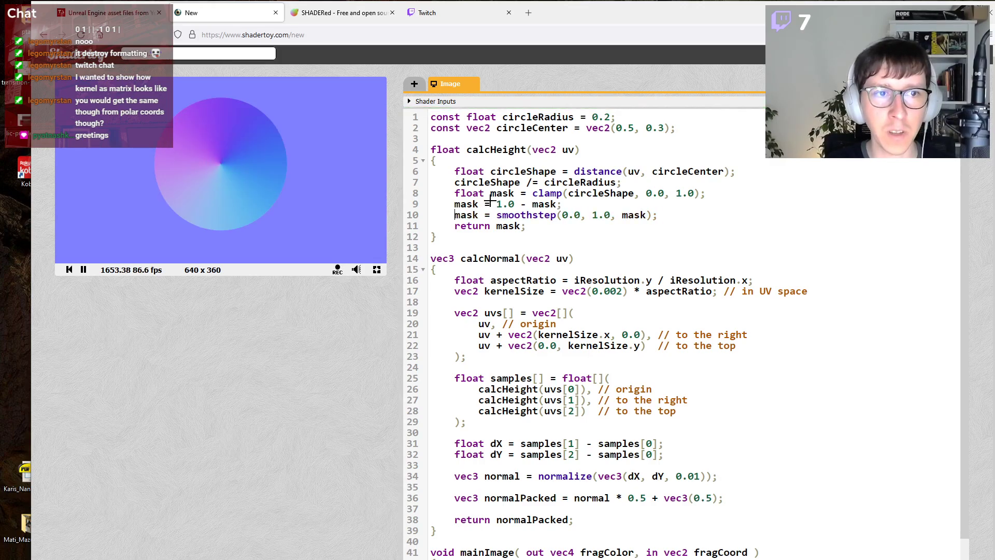
{"action": "key", "text": "alt+Return"}
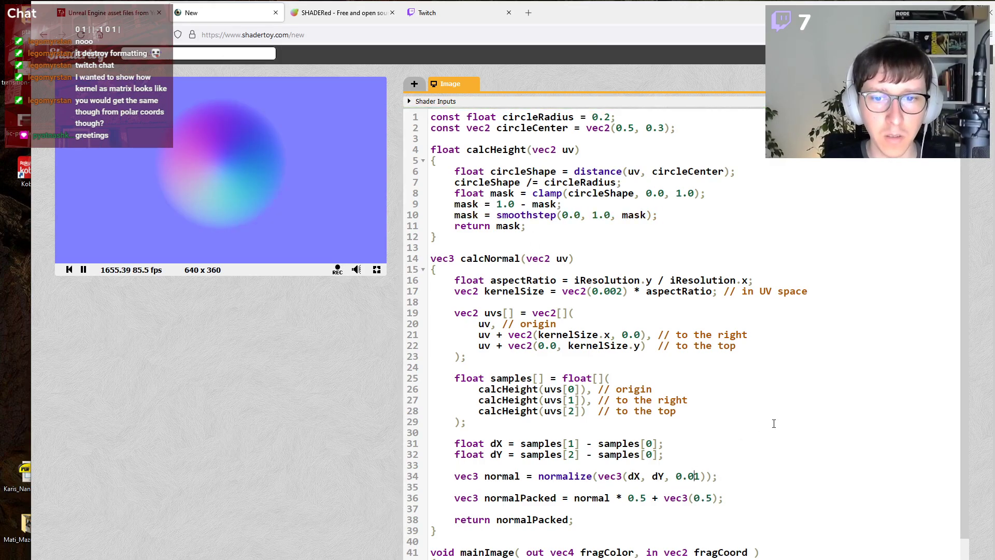
{"action": "key", "text": "BackSpace"}
{"action": "type", "text": "2"}
{"action": "key", "text": "BackSpace"}
{"action": "type", "text": "1"}
{"action": "key", "text": "alt+Return"}
Change the z term to 0.005 and recompile the shader.
{"action": "key", "text": "BackSpace"}
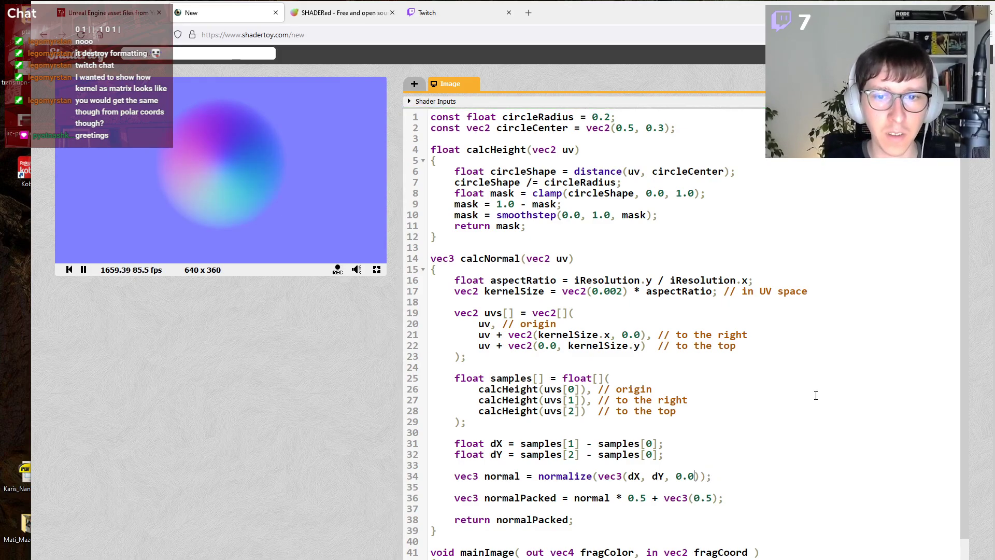
{"action": "type", "text": "05"}
{"action": "key", "text": "alt+Return"}
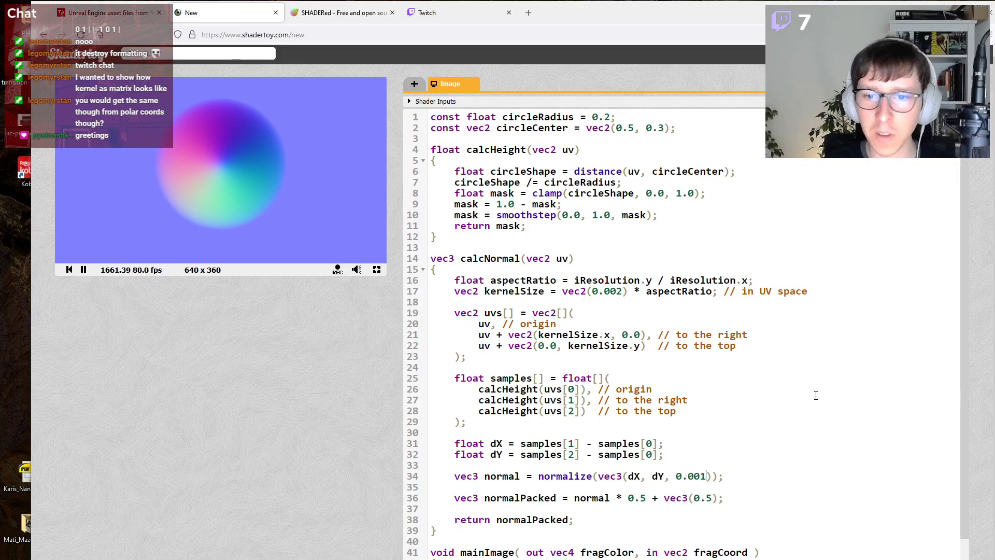
{"action": "key", "text": "alt+Return"}
{"action": "key", "text": "BackSpace"}
{"action": "key", "text": "alt+Return"}
{"action": "type", "text": "5"}
{"action": "key", "text": "alt+Return"}
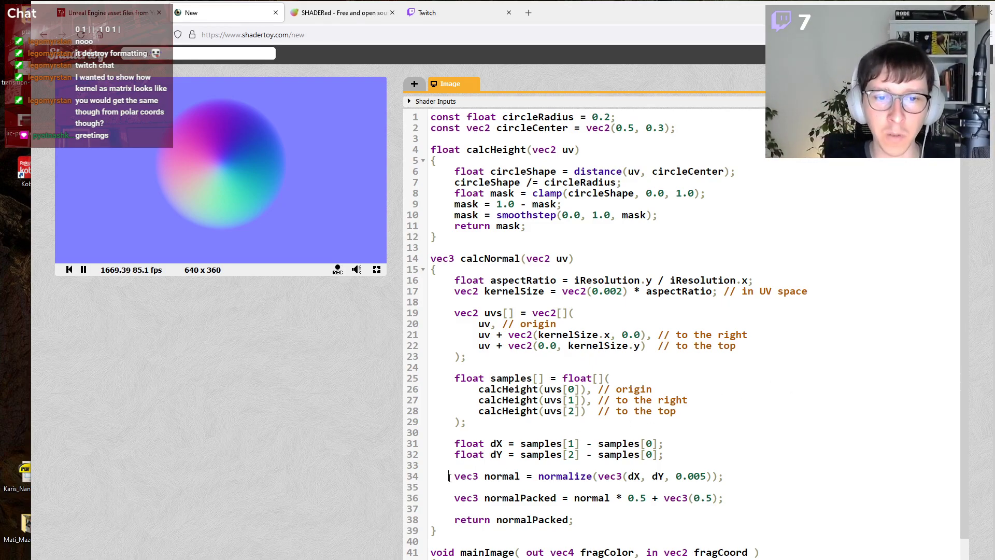
Select and copy the entire shader code.
{"action": "left_click", "coordinate": [751, 476]}
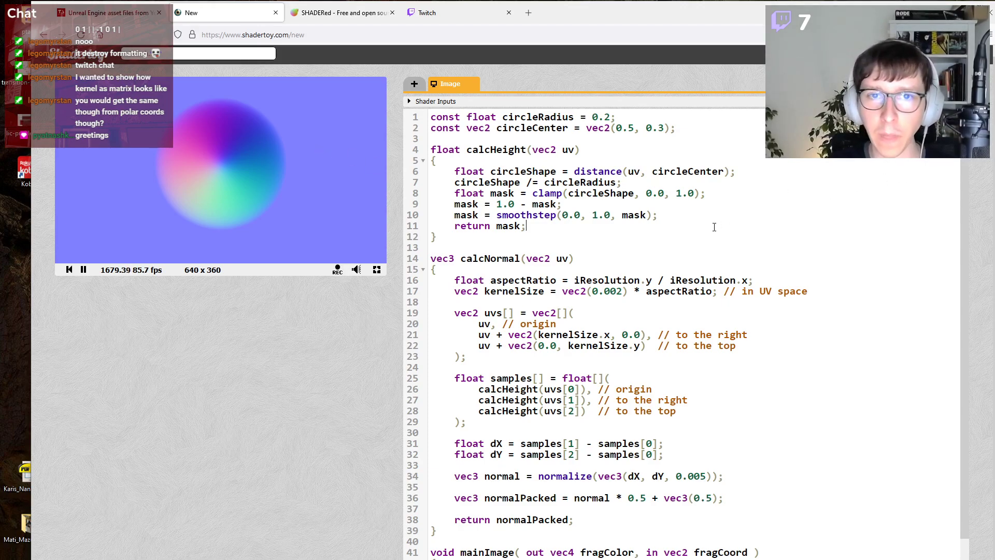
{"action": "key", "text": "ctrl+a"}
{"action": "key", "text": "ctrl+c"}
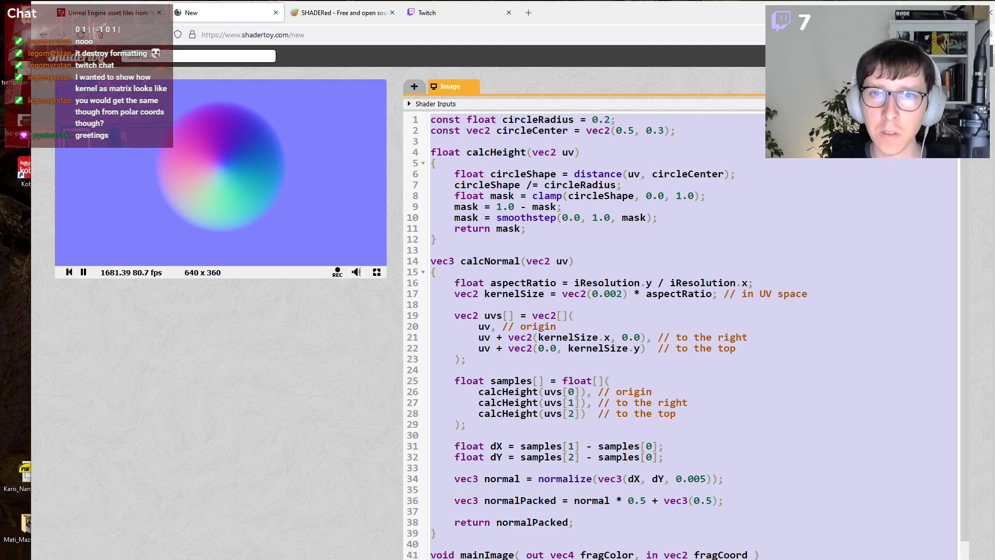
Reload and leave the shader page, then sign in with the account username and password.
{"action": "key", "text": "F5"}
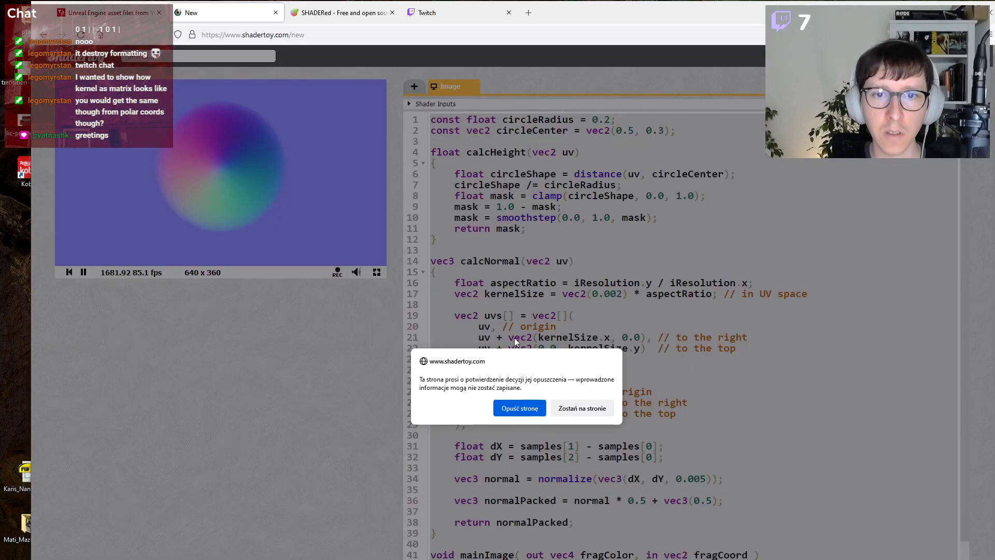
{"action": "left_click", "coordinate": [519, 408]}
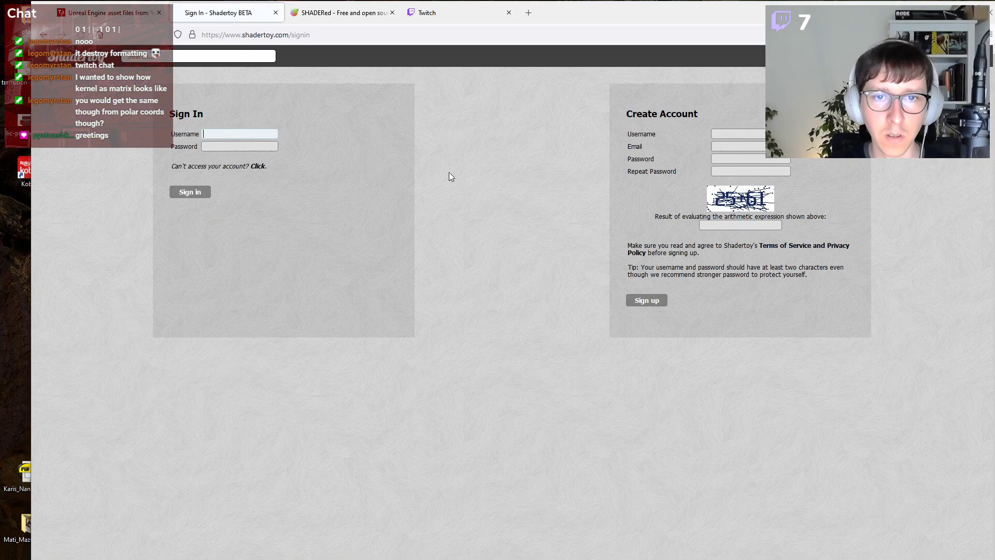
{"action": "type", "text": "0skarSwierad"}
{"action": "key", "text": "Tab"}
{"action": "type", "text": "********"}
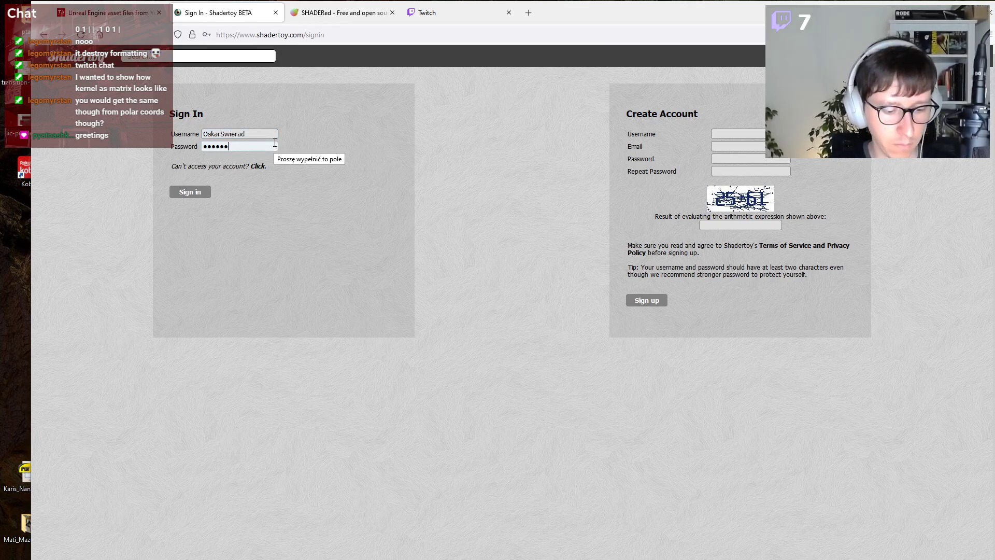
{"action": "type", "text": "*****"}
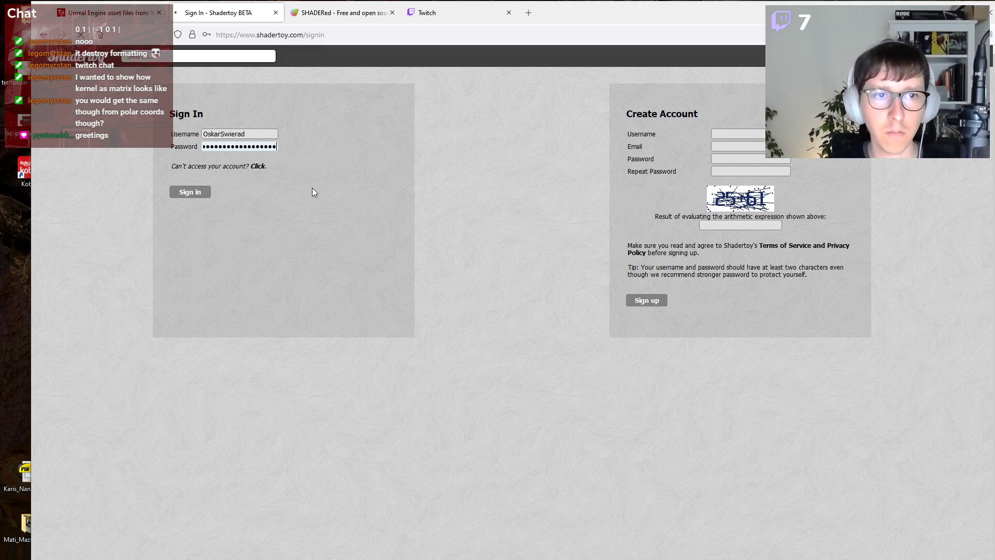
{"action": "key", "text": "Return"}
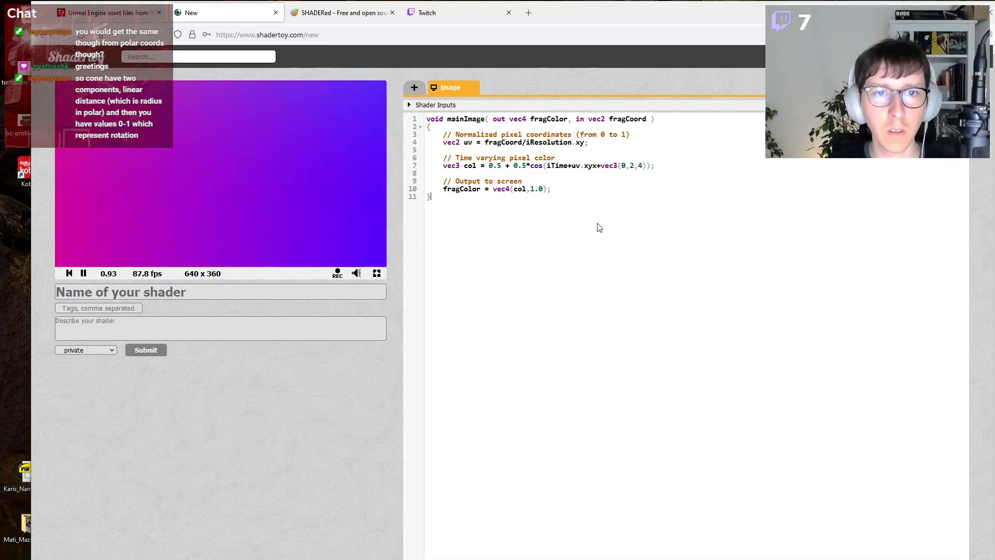
Start a new shader, paste in the copied normal code, and name it 'Normal from center'.
{"action": "left_click", "coordinate": [599, 228]}
{"action": "key", "text": "ctrl+a"}
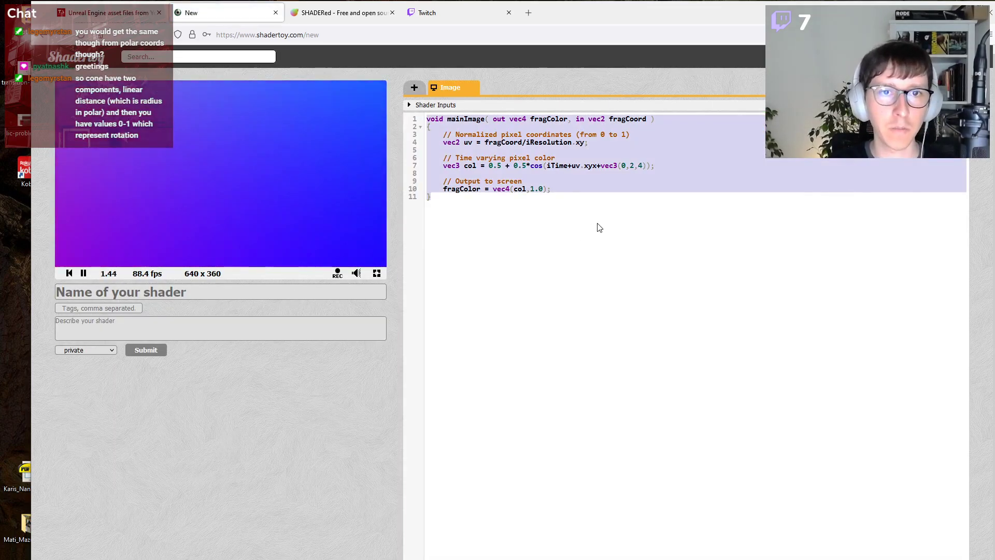
{"action": "key", "text": "ctrl+v"}
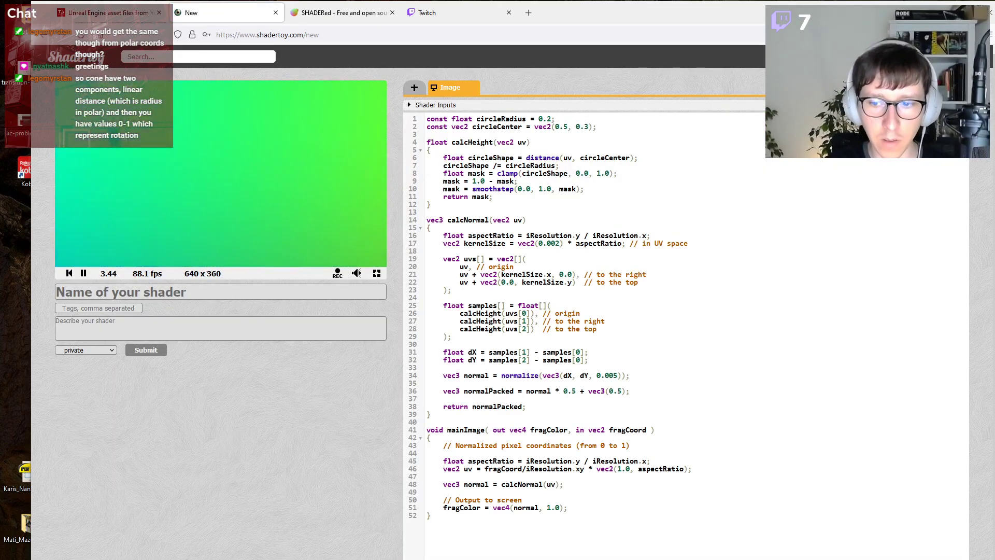
{"action": "key", "text": "ctrl+plus"}
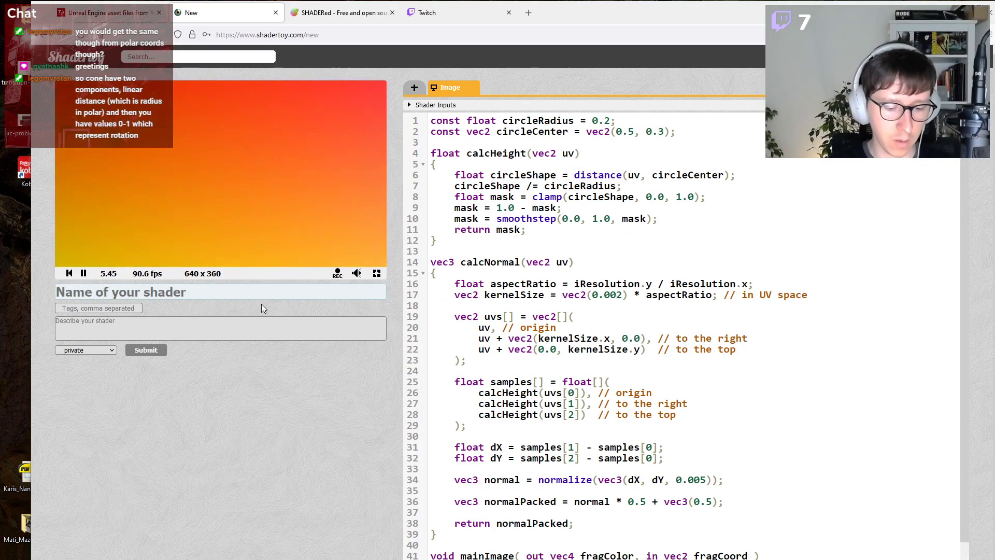
{"action": "type", "text": "Normal"}
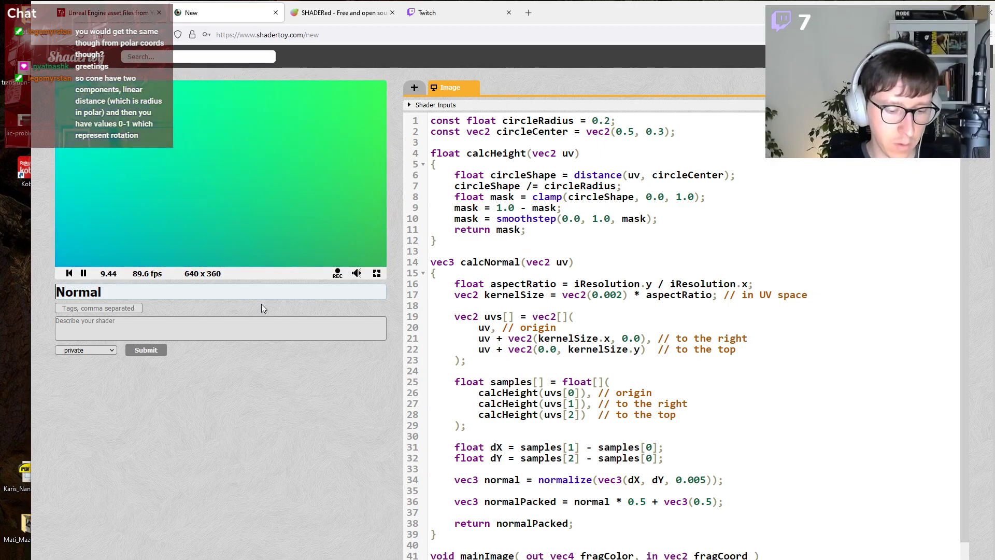
{"action": "type", "text": "from center"}
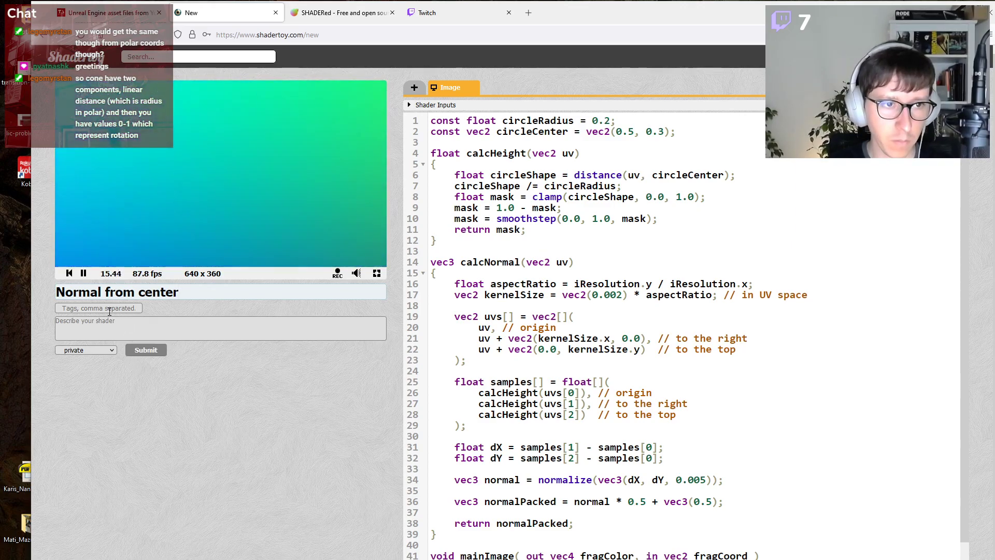
Submit the shader with tag 'normal' and description '-', clearing the missing-field errors.
{"action": "left_click", "coordinate": [143, 353]}
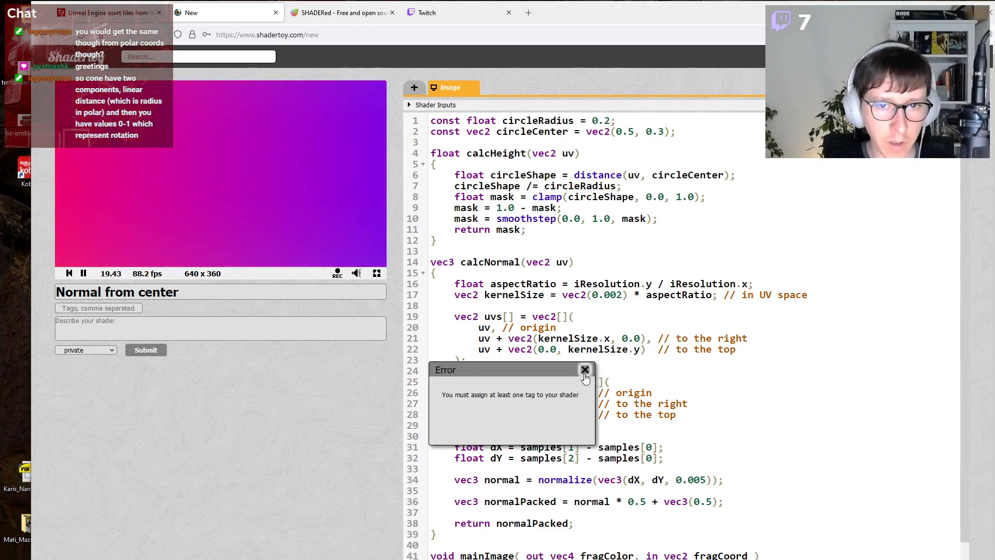
{"action": "left_click", "coordinate": [584, 370]}
{"action": "left_click", "coordinate": [114, 308]}
{"action": "type", "text": "normal"}
{"action": "left_click", "coordinate": [145, 350]}
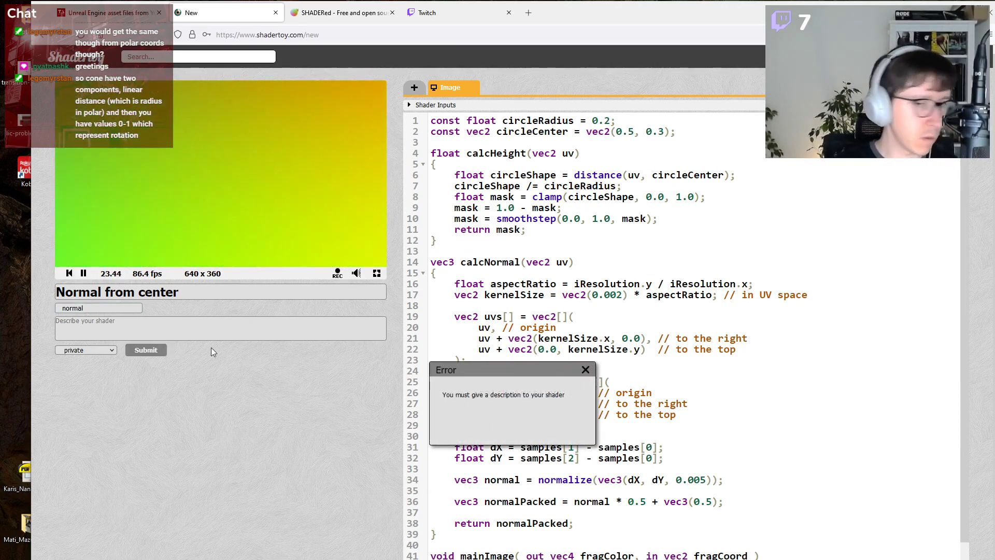
{"action": "left_click", "coordinate": [585, 369]}
{"action": "left_click", "coordinate": [258, 331]}
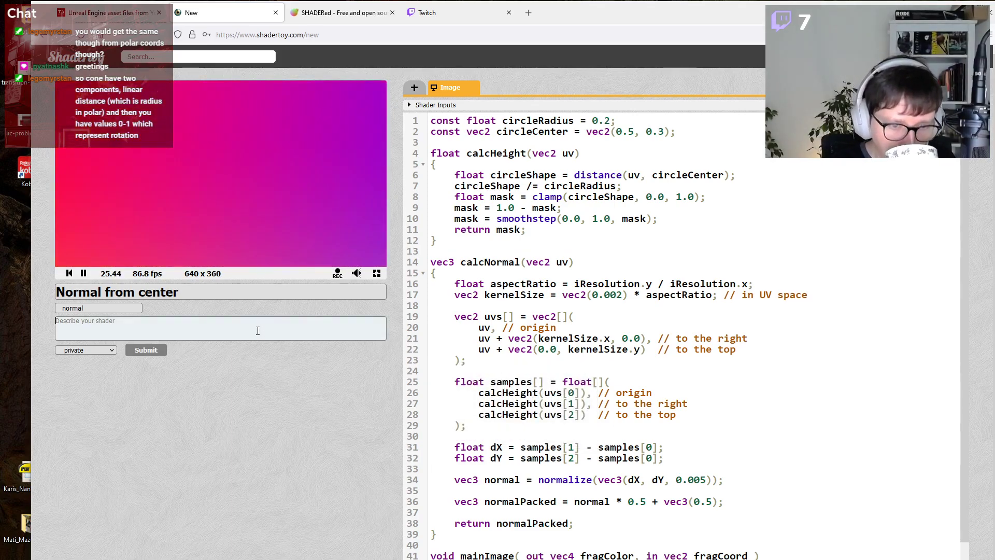
{"action": "type", "text": "-"}
{"action": "key", "text": "BackSpace"}
{"action": "type", "text": "-"}
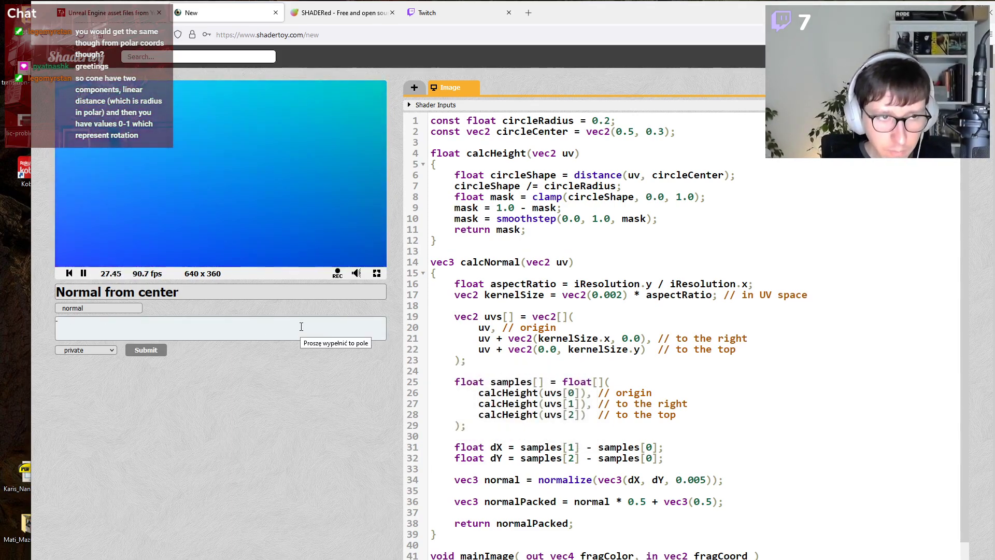
{"action": "left_click", "coordinate": [152, 352]}
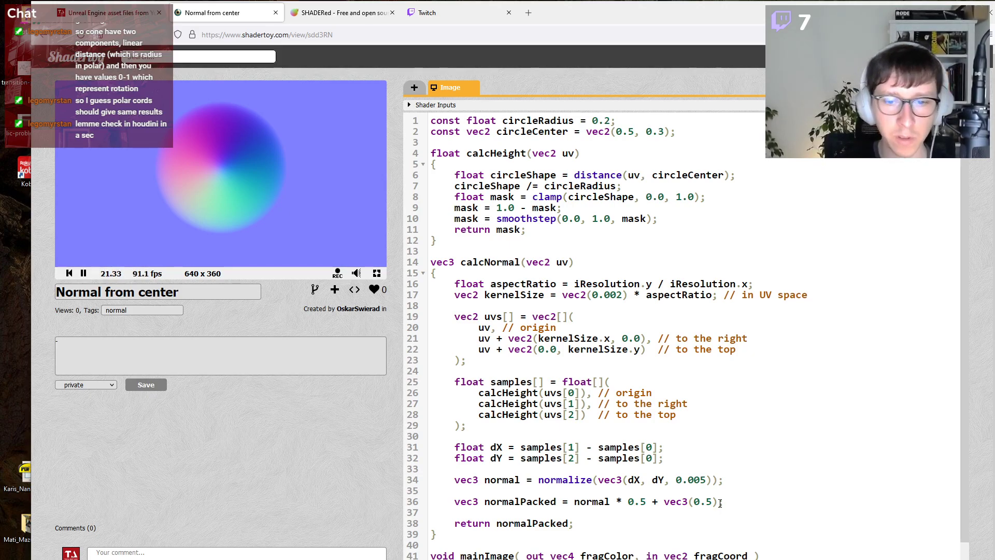
{"action": "key", "text": "alt+Tab"}
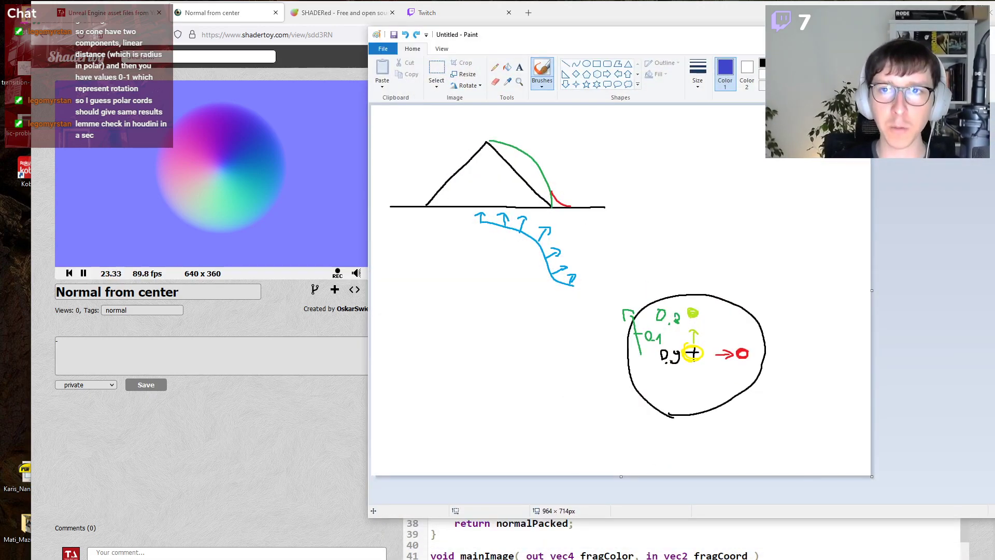
{"action": "mouse_move", "coordinate": [473, 234]}
{"action": "left_mouse_down"}
{"action": "mouse_move", "coordinate": [511, 255]}
{"action": "mouse_move", "coordinate": [527, 289]}
{"action": "mouse_move", "coordinate": [566, 310]}
{"action": "left_mouse_up"}
{"action": "mouse_move", "coordinate": [514, 263]}
{"action": "left_mouse_down"}
{"action": "mouse_move", "coordinate": [530, 257]}
{"action": "mouse_move", "coordinate": [545, 288]}
{"action": "left_mouse_up"}
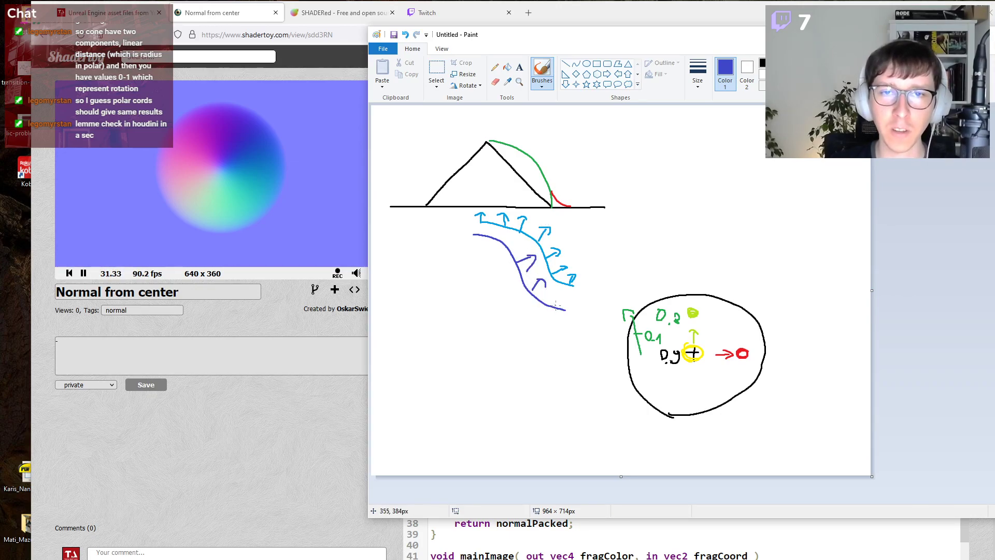
{"action": "key", "text": "ctrl+z"}
{"action": "key", "text": "ctrl+z"}
{"action": "key", "text": "ctrl+z"}
{"action": "key", "text": "ctrl+z"}
{"action": "key", "text": "ctrl+z"}
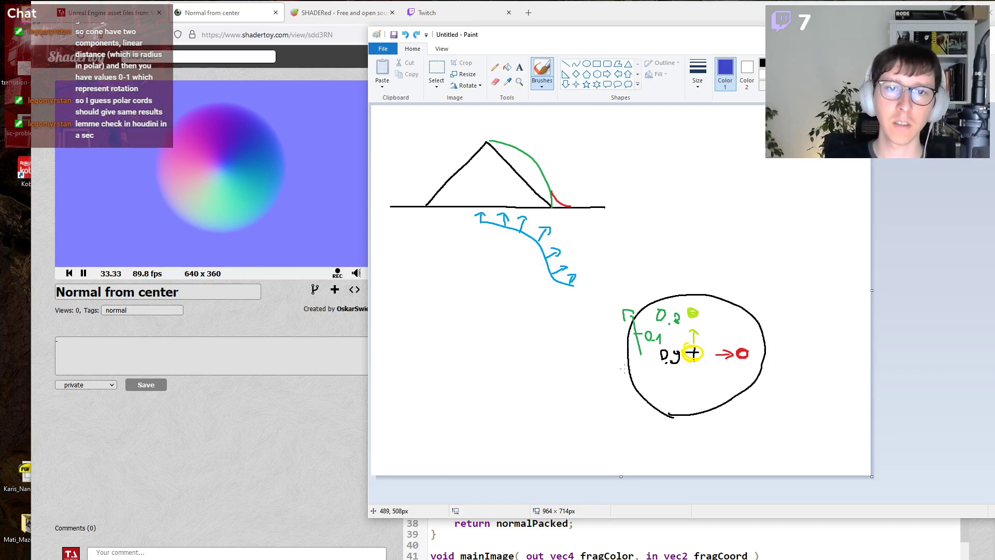
{"action": "left_click_drag", "start_coordinate": [485, 148], "coordinate": [547, 212]}
{"action": "key", "text": "ctrl+z"}
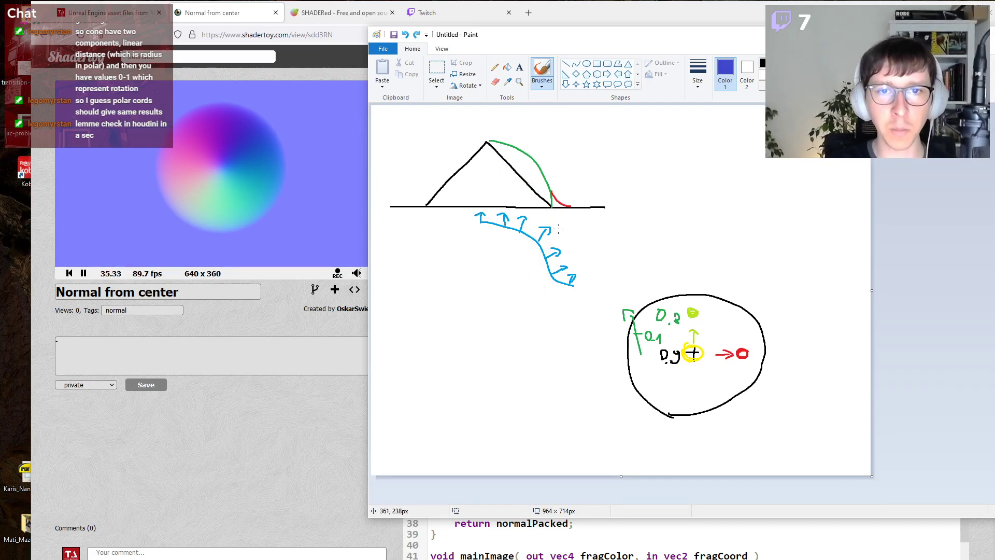
{"action": "mouse_move", "coordinate": [480, 230]}
{"action": "left_mouse_down"}
{"action": "mouse_move", "coordinate": [526, 245]}
{"action": "mouse_move", "coordinate": [575, 294]}
{"action": "left_mouse_up"}
{"action": "key", "text": "ctrl+z"}
{"action": "left_click", "coordinate": [248, 171]}
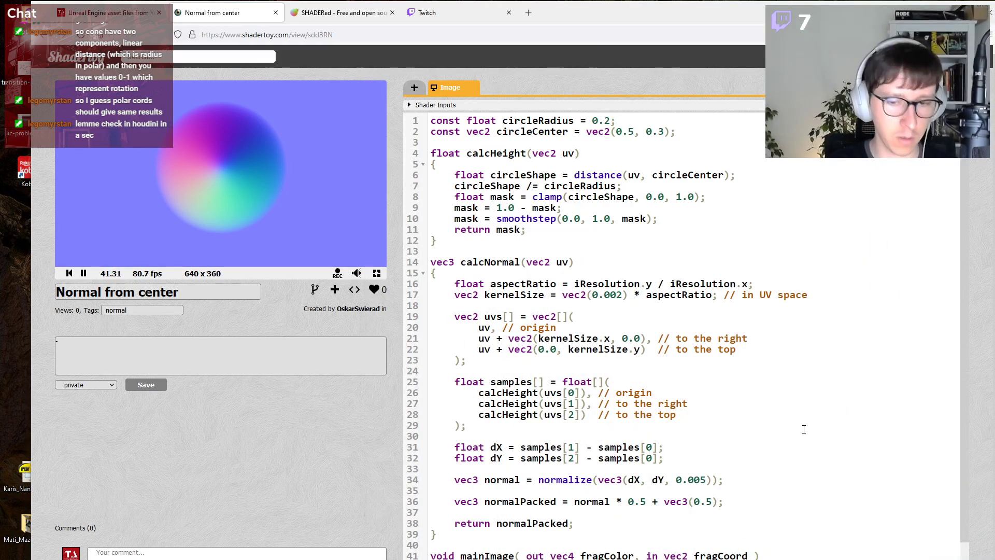
Try the z value at 0.004 and 0.003, then settle on 0.006 and recompile.
{"action": "key", "text": "BackSpace"}
{"action": "type", "text": "4"}
{"action": "key", "text": "alt+Return"}
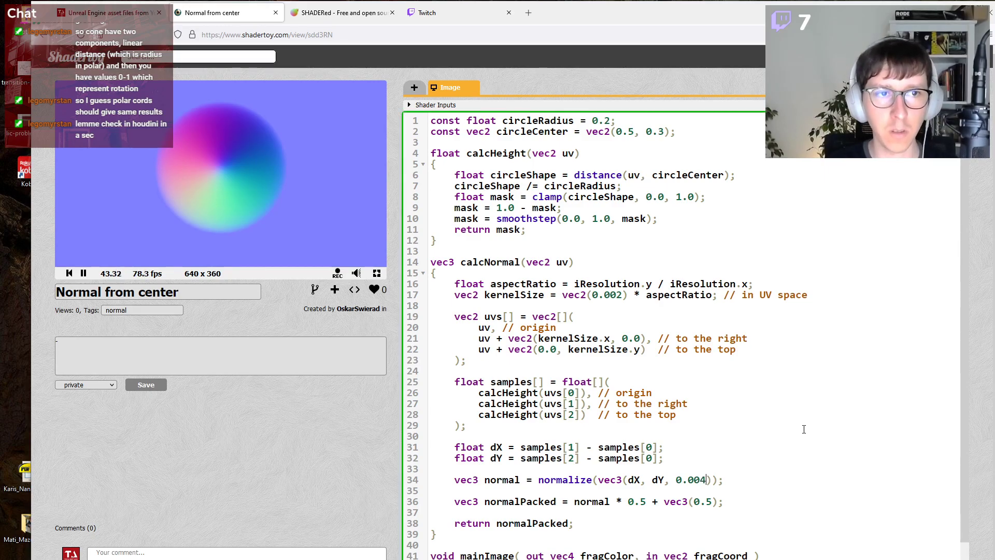
{"action": "key", "text": "BackSpace"}
{"action": "type", "text": "3"}
{"action": "key", "text": "alt+Return"}
{"action": "key", "text": "BackSpace"}
{"action": "type", "text": "6"}
{"action": "key", "text": "alt+Return"}
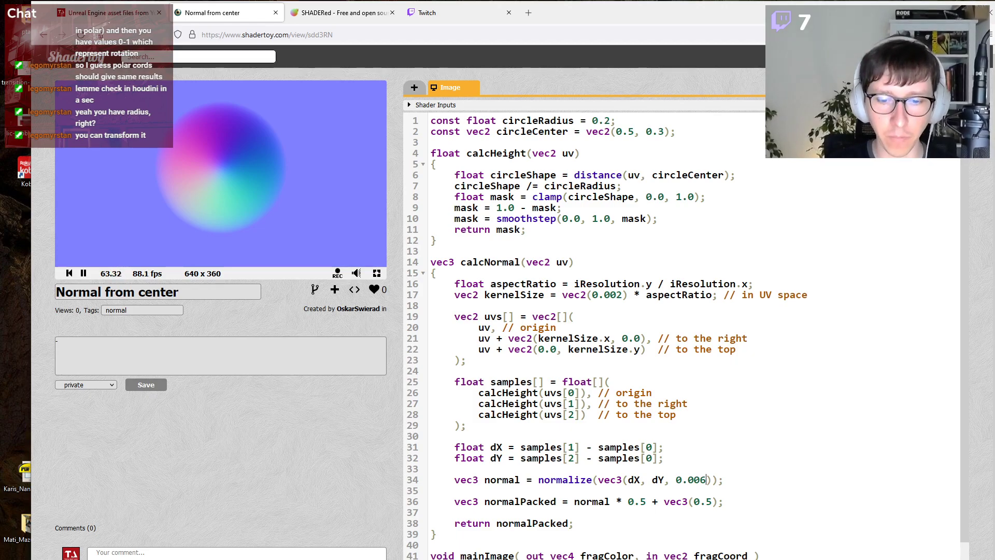
{"action": "key", "text": "alt+Tab"}
Draw a dark-blue S curve below the arrowed curve, with a red 45° arrow and lime normal.
{"action": "mouse_move", "coordinate": [460, 264]}
{"action": "left_mouse_down"}
{"action": "mouse_move", "coordinate": [477, 269]}
{"action": "mouse_move", "coordinate": [484, 291]}
{"action": "left_mouse_up"}
{"action": "mouse_move", "coordinate": [446, 277]}
{"action": "left_mouse_down"}
{"action": "mouse_move", "coordinate": [487, 303]}
{"action": "mouse_move", "coordinate": [529, 358]}
{"action": "mouse_move", "coordinate": [576, 371]}
{"action": "left_mouse_up"}
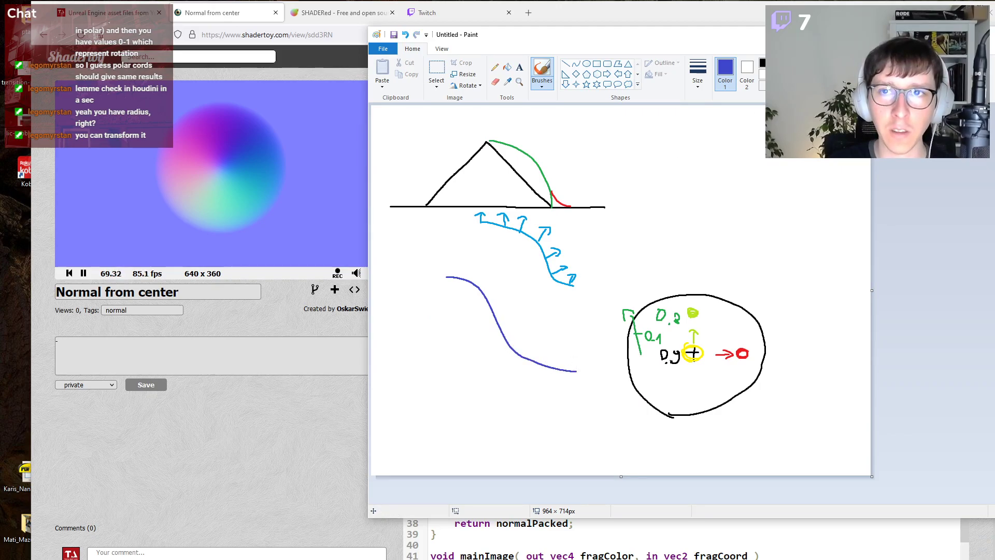
{"action": "mouse_move", "coordinate": [503, 315]}
{"action": "left_mouse_down"}
{"action": "mouse_move", "coordinate": [539, 292]}
{"action": "mouse_move", "coordinate": [565, 309]}
{"action": "left_mouse_up"}
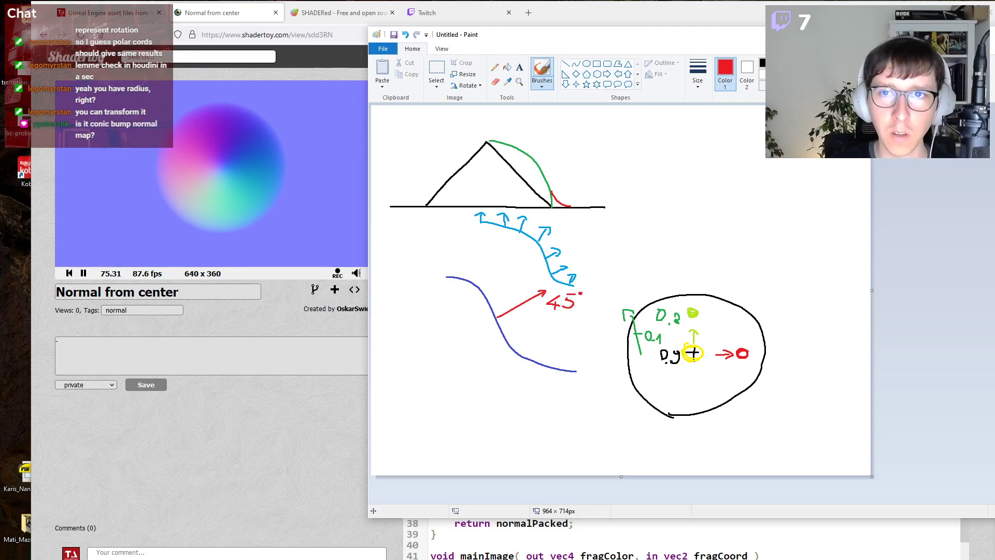
{"action": "left_click", "coordinate": [833, 74]}
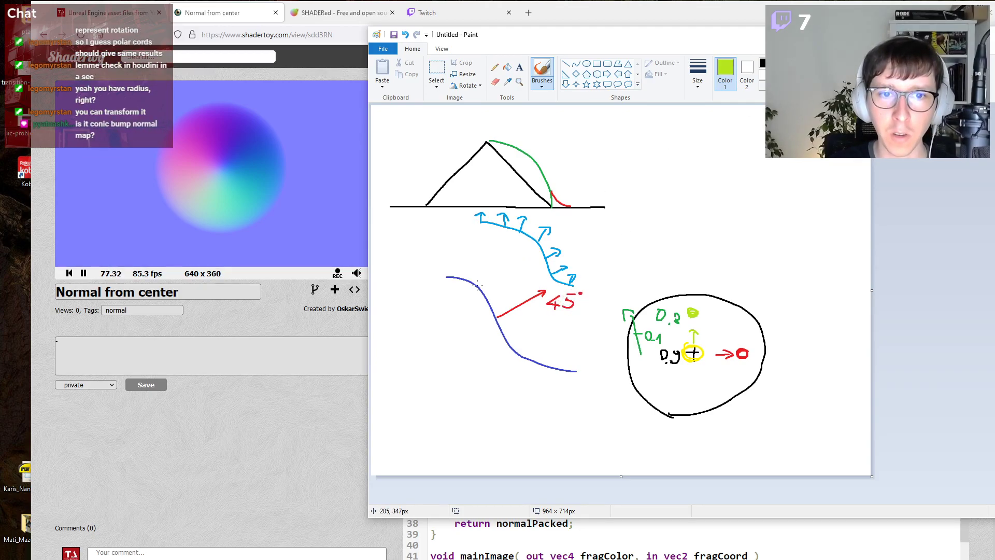
{"action": "left_click_drag", "start_coordinate": [476, 283], "coordinate": [490, 249]}
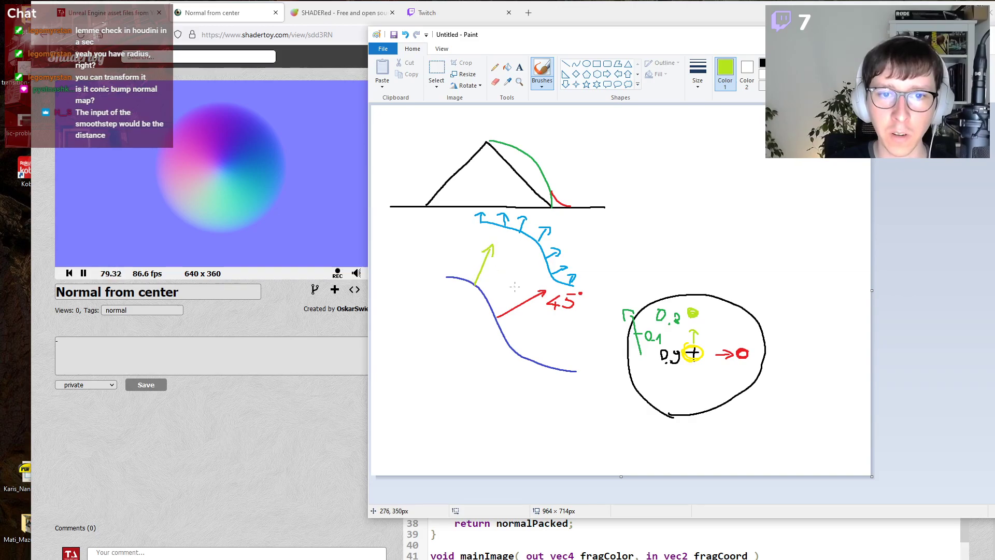
Add another lime normal and vertical blue arrows, then undo the arrows, leaving the bare curve.
{"action": "left_click", "coordinate": [833, 63]}
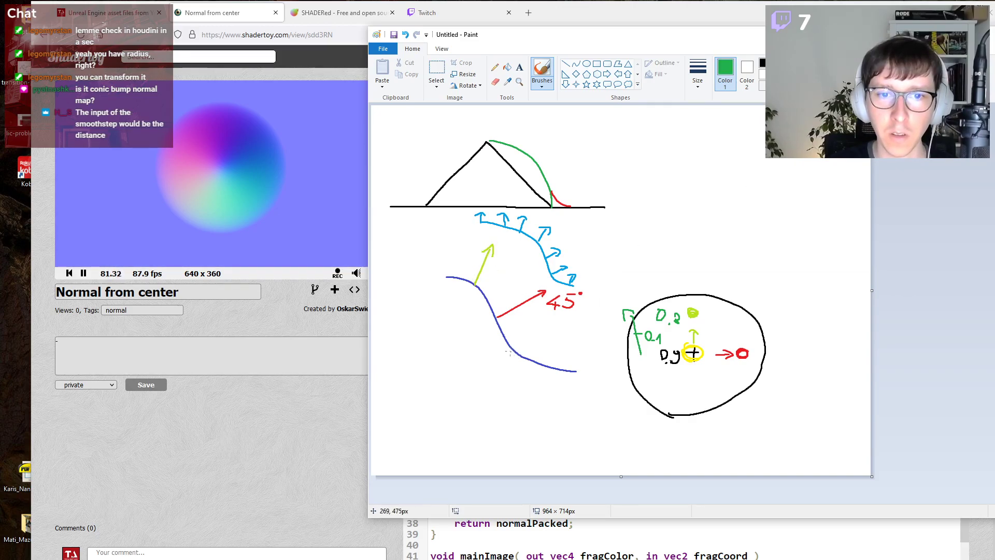
{"action": "left_click", "coordinate": [832, 74]}
{"action": "left_click_drag", "start_coordinate": [527, 357], "coordinate": [542, 324]}
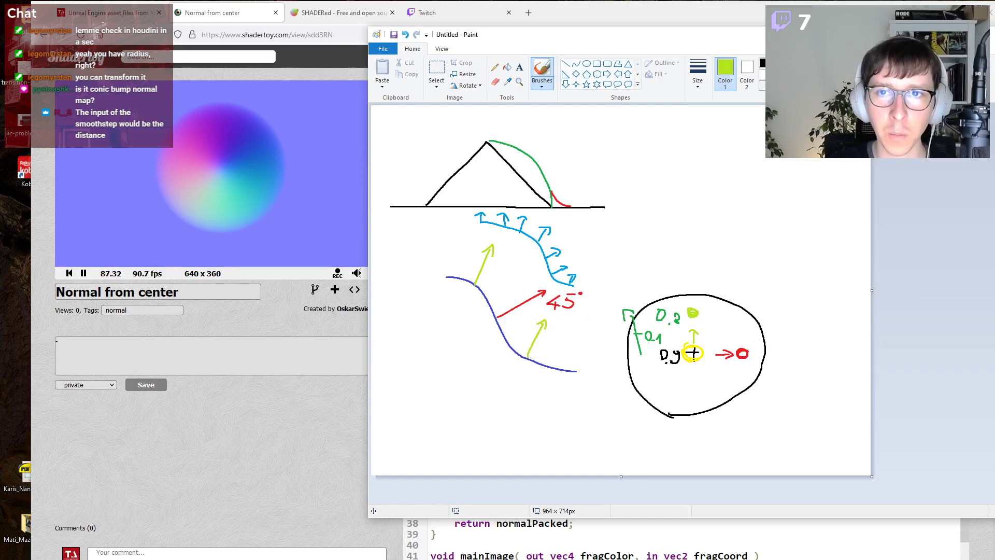
{"action": "left_click", "coordinate": [843, 63]}
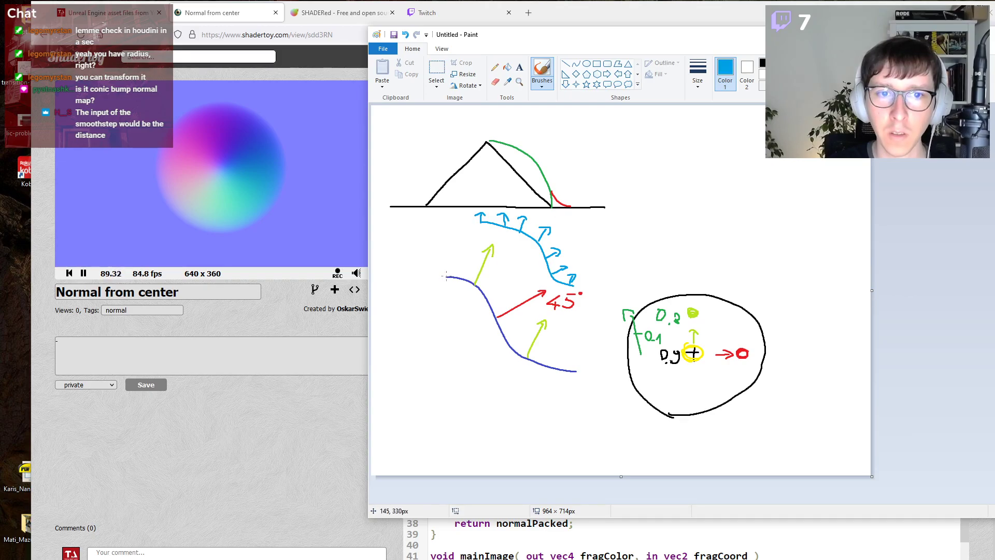
{"action": "left_click_drag", "start_coordinate": [441, 244], "coordinate": [449, 241]}
{"action": "left_click_drag", "start_coordinate": [576, 370], "coordinate": [575, 350]}
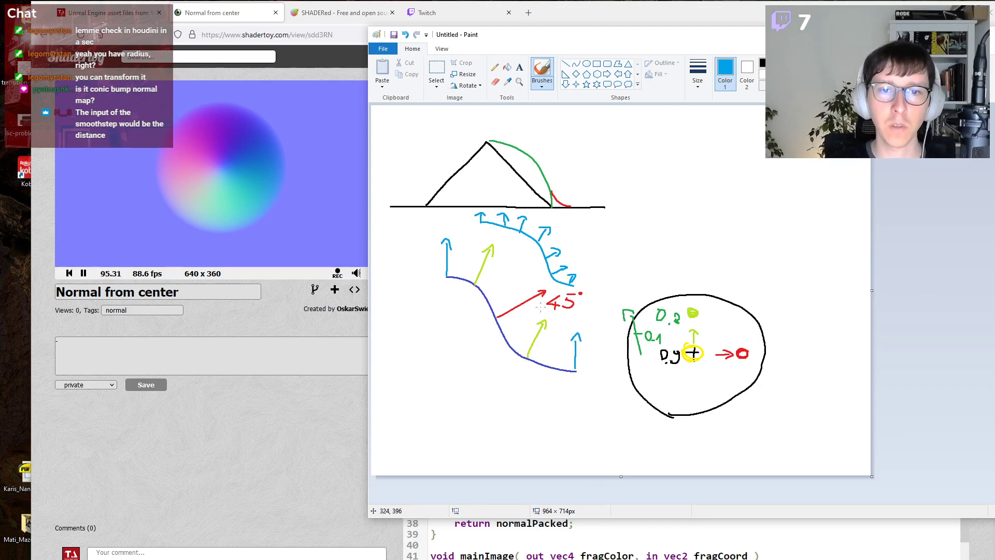
{"action": "key", "text": "ctrl+z"}
{"action": "key", "text": "ctrl+z"}
{"action": "key", "text": "ctrl+z"}
{"action": "key", "text": "ctrl+z"}
{"action": "key", "text": "ctrl+z"}
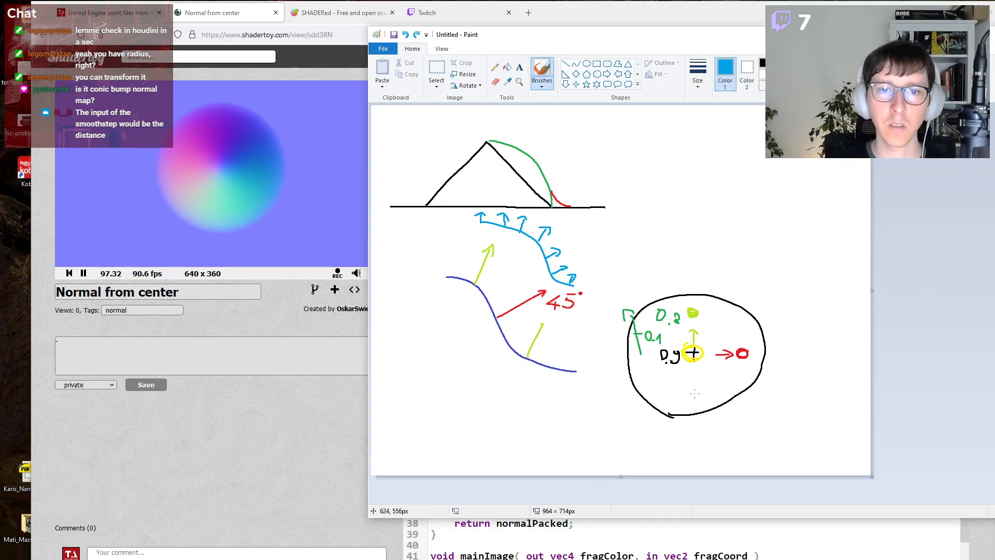
{"action": "key", "text": "ctrl+z"}
{"action": "key", "text": "ctrl+z"}
{"action": "key", "text": "ctrl+z"}
{"action": "key", "text": "ctrl+z"}
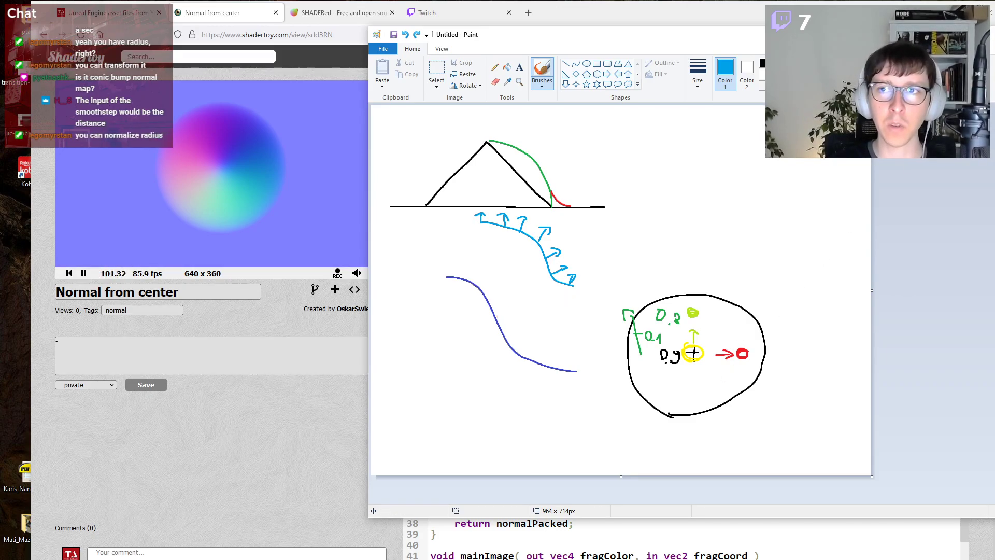
{"action": "key", "text": "alt+Tab"}
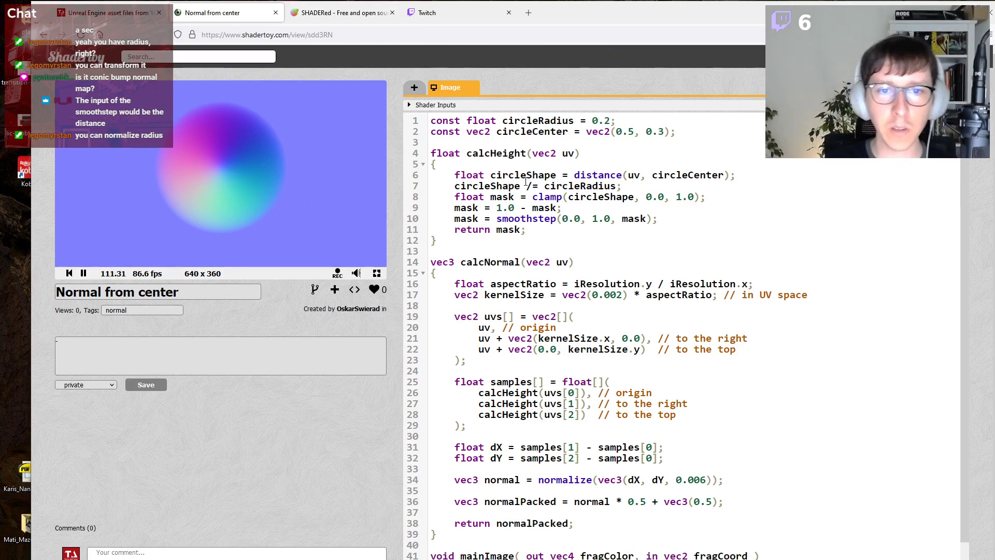
Scroll through the shader code, then switch over to the Unreal Editor.
{"action": "scroll", "coordinate": [524, 179], "scroll_direction": "down", "scroll_amount": 1}
{"action": "scroll", "coordinate": [522, 175], "scroll_direction": "up", "scroll_amount": 1}
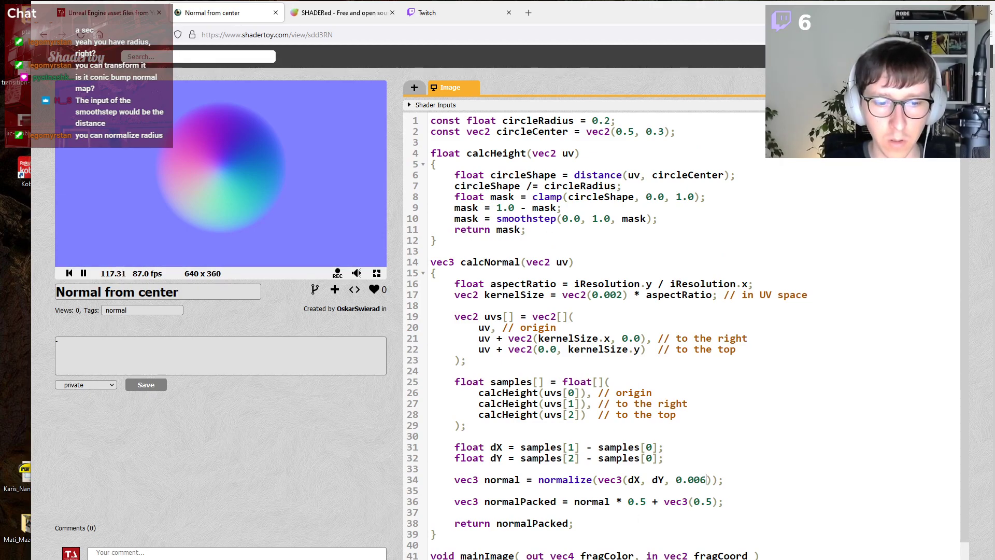
{"action": "key", "text": "alt+Tab"}
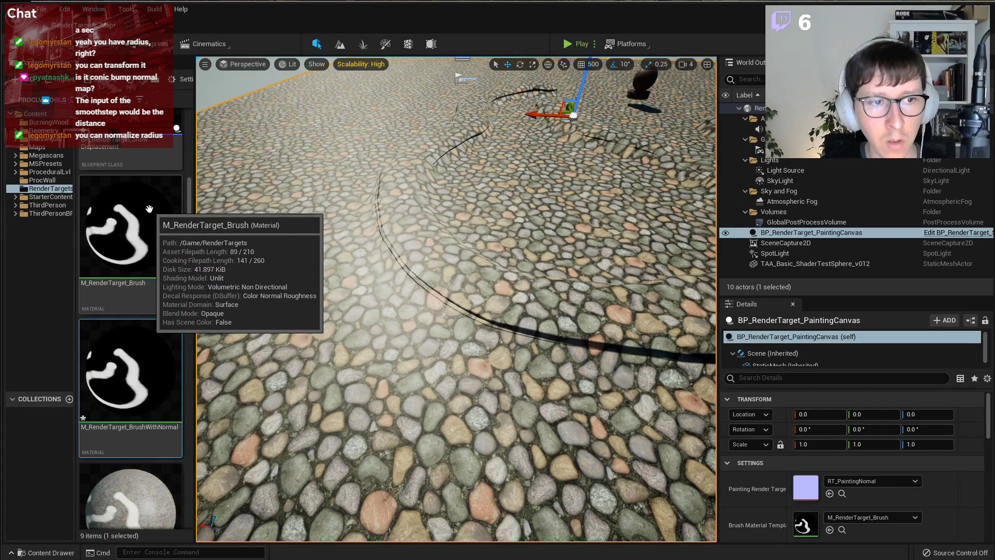
Open M_RenderTarget_BrushWithNormal and preview it on an enlarged cylinder preview.
{"action": "double_click", "coordinate": [151, 382]}
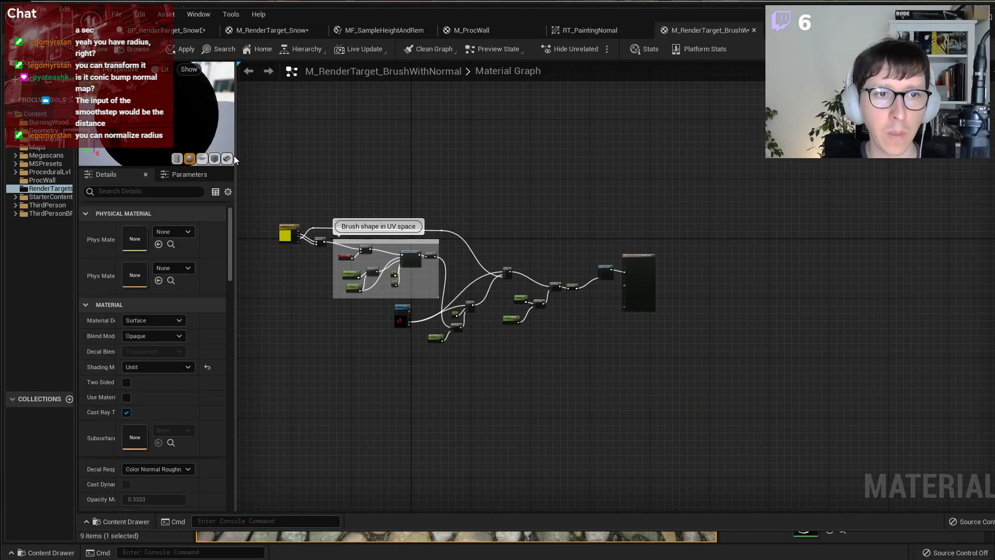
{"action": "left_click_drag", "start_coordinate": [236, 155], "coordinate": [272, 155]}
{"action": "left_click", "coordinate": [213, 158]}
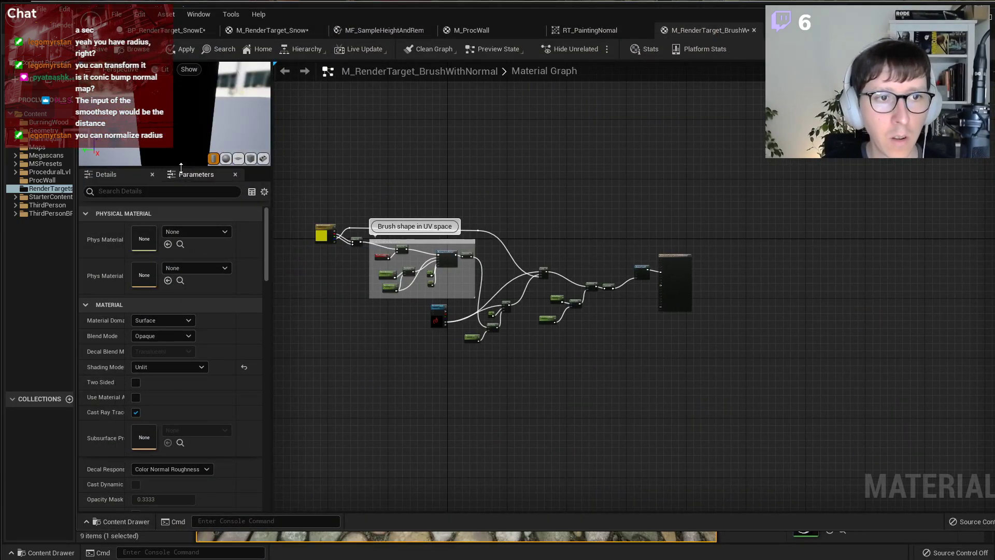
{"action": "left_click_drag", "start_coordinate": [171, 167], "coordinate": [171, 282]}
{"action": "scroll", "coordinate": [583, 284], "scroll_direction": "up", "scroll_amount": 2}
{"action": "scroll", "coordinate": [583, 282], "scroll_direction": "up", "scroll_amount": 3}
Select the RenderTarget texture node, duplicate it, and frame the Brush shape in UV space group.
{"action": "right_click_drag", "start_coordinate": [677, 211], "coordinate": [633, 266]}
{"action": "scroll", "coordinate": [610, 256], "scroll_direction": "down", "scroll_amount": 4}
{"action": "scroll", "coordinate": [508, 258], "scroll_direction": "up", "scroll_amount": 4}
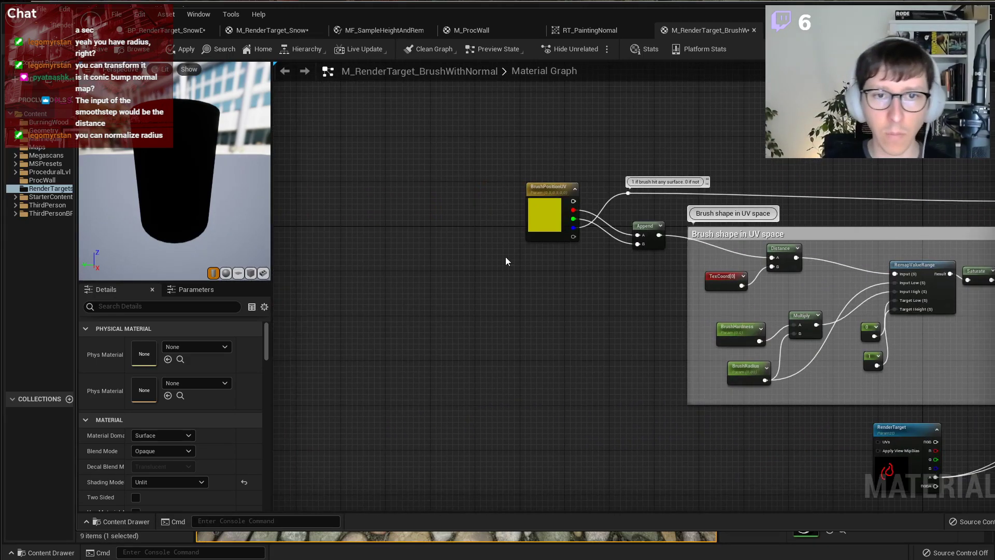
{"action": "right_click_drag", "start_coordinate": [897, 479], "coordinate": [625, 343]}
{"action": "left_click", "coordinate": [632, 311]}
{"action": "scroll", "coordinate": [646, 228], "scroll_direction": "down", "scroll_amount": 1}
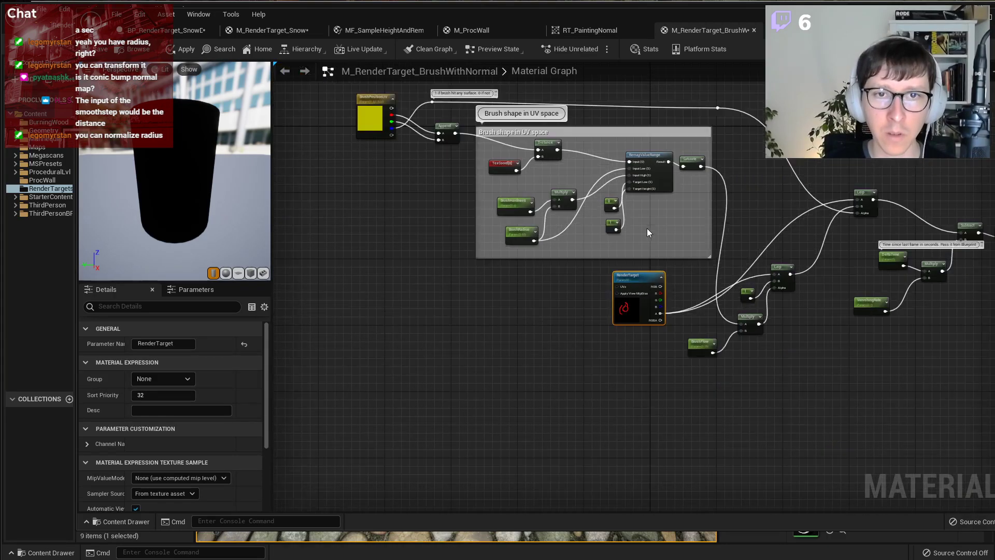
{"action": "right_click_drag", "start_coordinate": [562, 225], "coordinate": [519, 308]}
{"action": "key", "text": "ctrl+v"}
{"action": "scroll", "coordinate": [570, 272], "scroll_direction": "up", "scroll_amount": 2}
{"action": "mouse_move", "coordinate": [558, 272]}
{"action": "right_mouse_down"}
{"action": "mouse_move", "coordinate": [892, 273]}
{"action": "mouse_move", "coordinate": [350, 282]}
{"action": "mouse_move", "coordinate": [383, 342]}
{"action": "mouse_move", "coordinate": [425, 344]}
{"action": "mouse_move", "coordinate": [602, 310]}
{"action": "mouse_move", "coordinate": [722, 268]}
{"action": "right_mouse_up"}
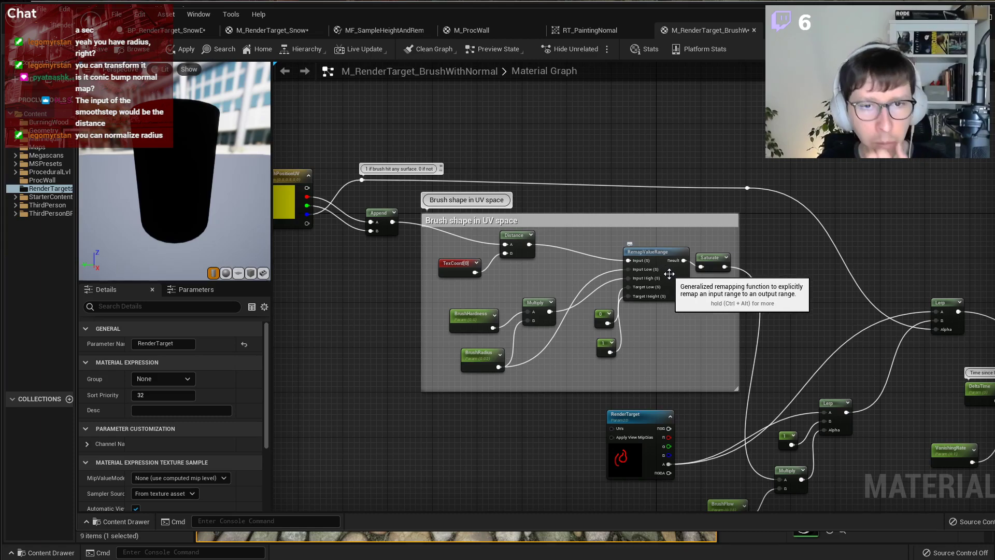
{"action": "right_click_drag", "start_coordinate": [786, 281], "coordinate": [859, 329]}
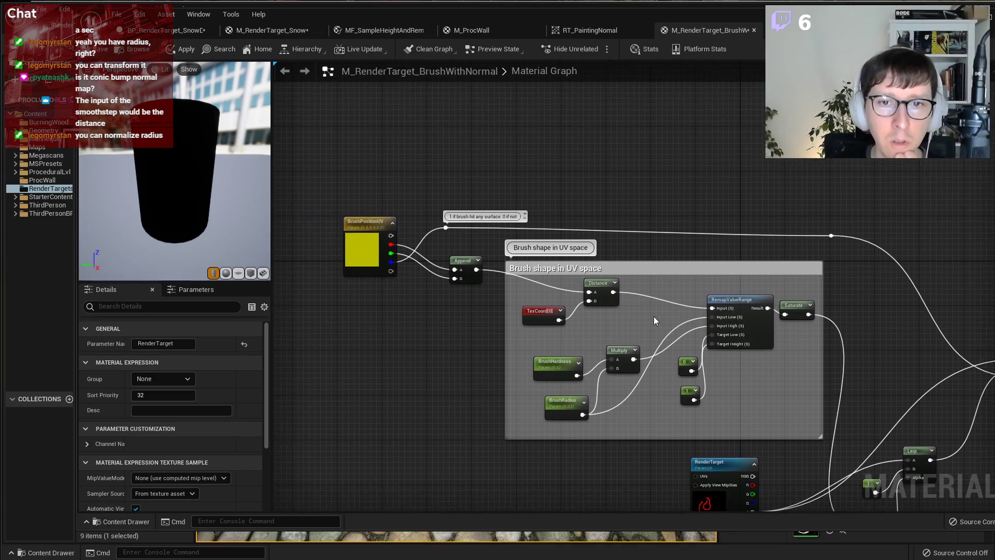
Inspect the Distance, TexCoord and Brush shape in UV space comment nodes.
{"action": "left_click", "coordinate": [603, 295]}
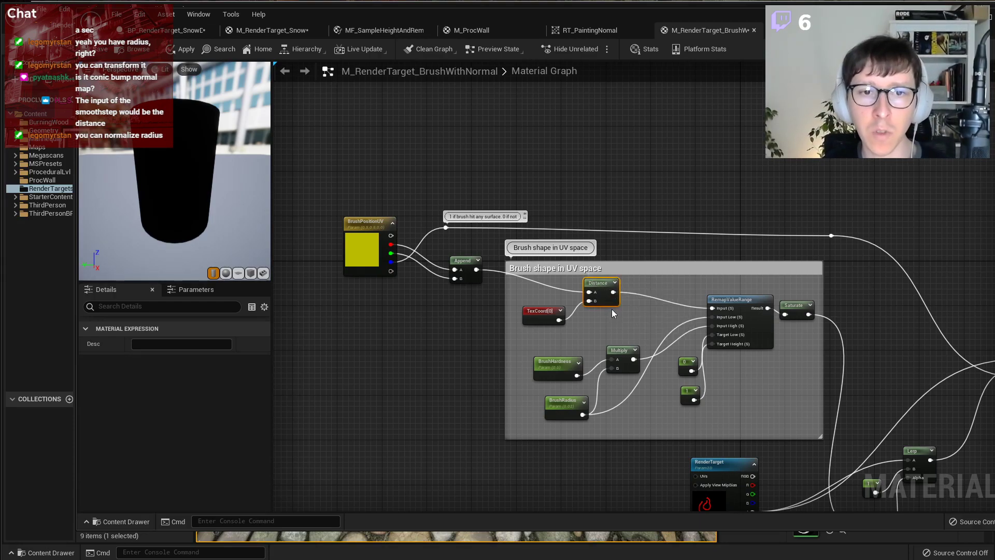
{"action": "left_click", "coordinate": [544, 311]}
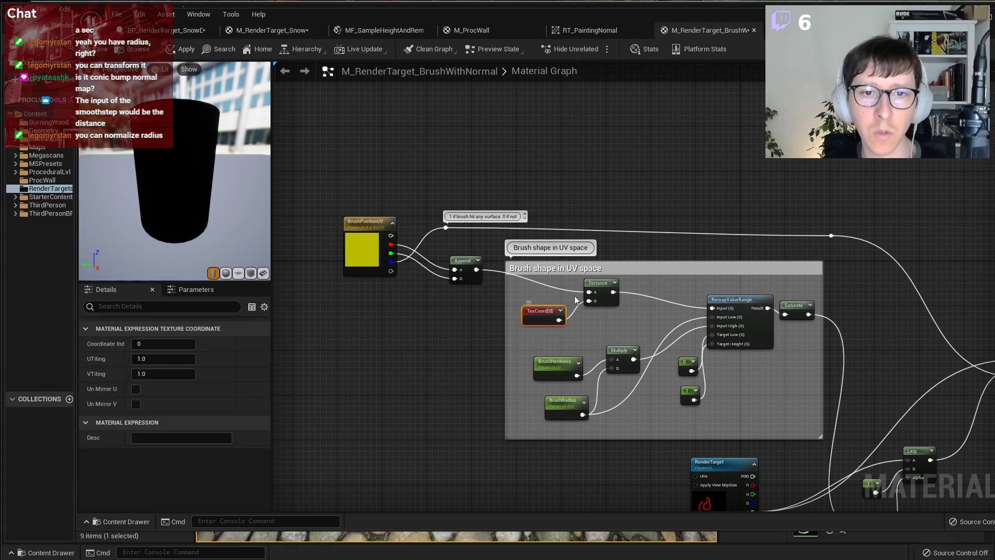
{"action": "scroll", "coordinate": [664, 194], "scroll_direction": "down", "scroll_amount": 2}
{"action": "scroll", "coordinate": [664, 195], "scroll_direction": "up", "scroll_amount": 1}
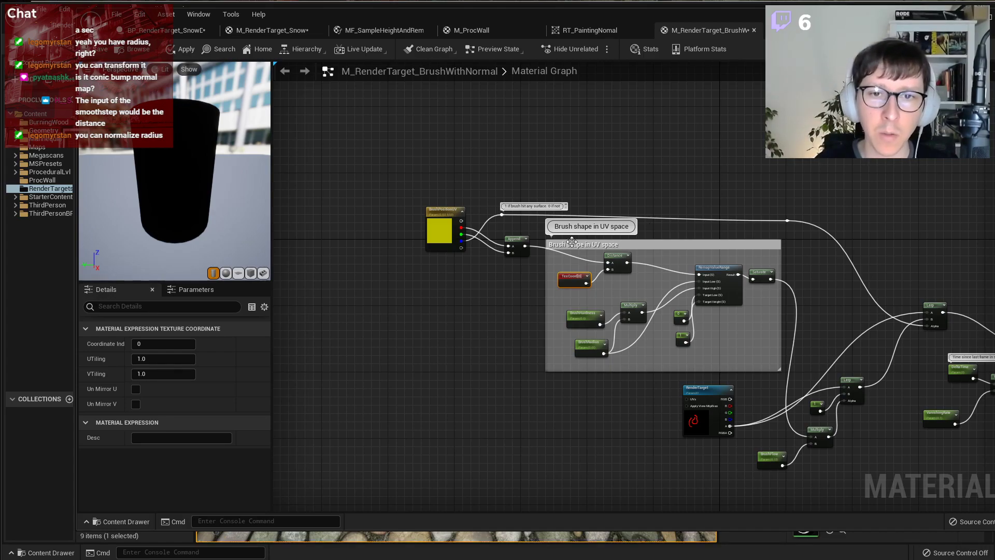
{"action": "left_click", "coordinate": [572, 241]}
{"action": "scroll", "coordinate": [754, 382], "scroll_direction": "up", "scroll_amount": 1}
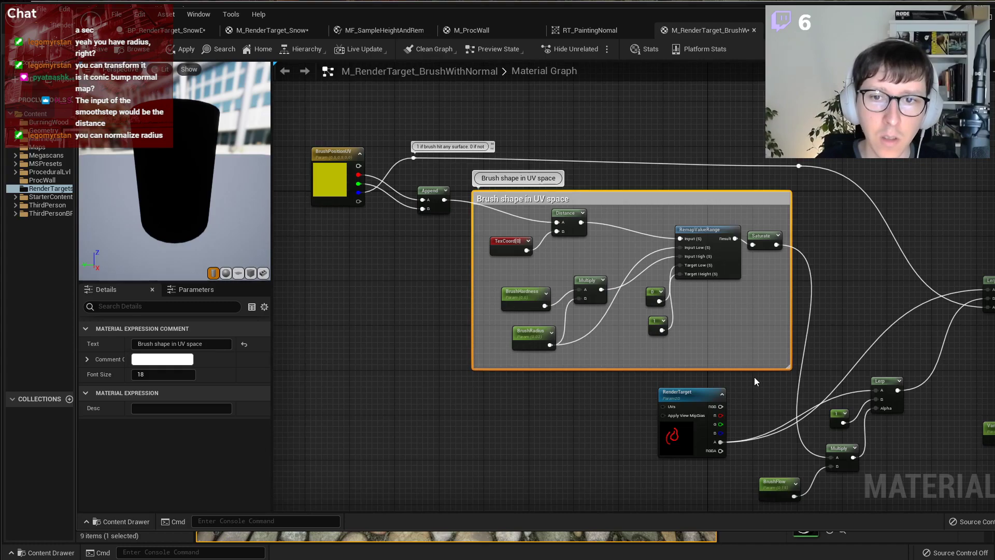
{"action": "right_click_drag", "start_coordinate": [747, 380], "coordinate": [770, 430]}
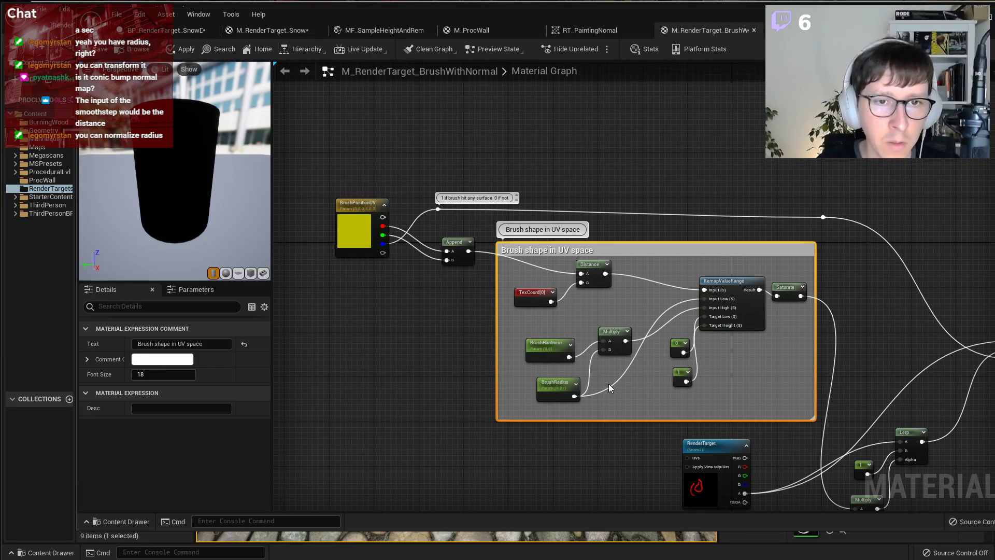
{"action": "right_click_drag", "start_coordinate": [608, 383], "coordinate": [332, 365]}
{"action": "scroll", "coordinate": [523, 297], "scroll_direction": "down", "scroll_amount": 2}
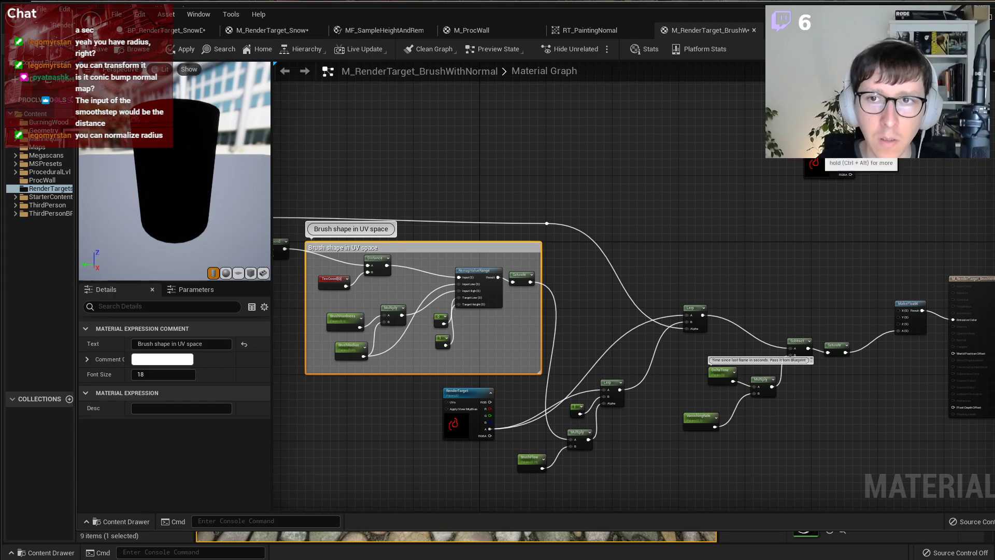
Duplicate the RenderTarget node again and select the brush shape comment group.
{"action": "key", "text": "ctrl+v"}
{"action": "right_click_drag", "start_coordinate": [377, 133], "coordinate": [671, 151]}
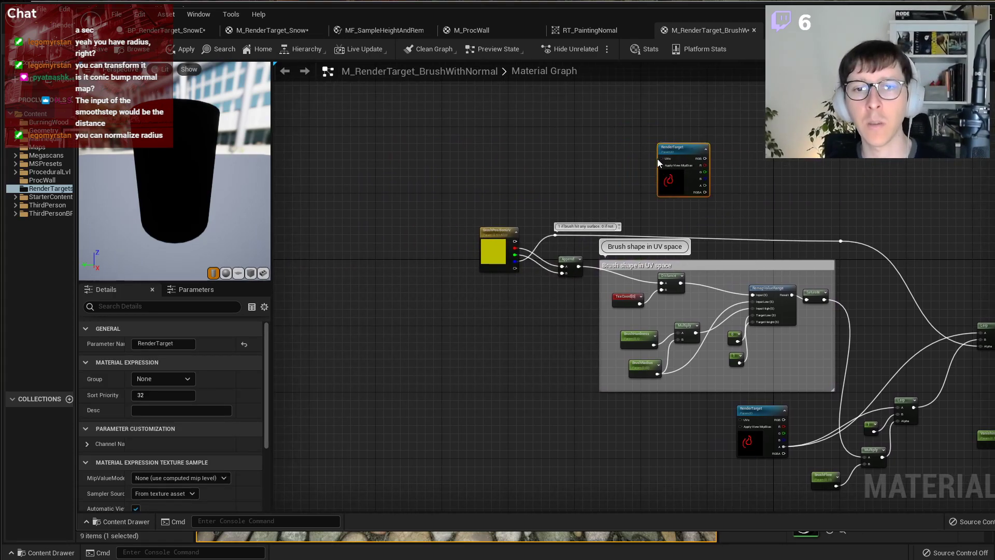
{"action": "scroll", "coordinate": [673, 191], "scroll_direction": "up", "scroll_amount": 2}
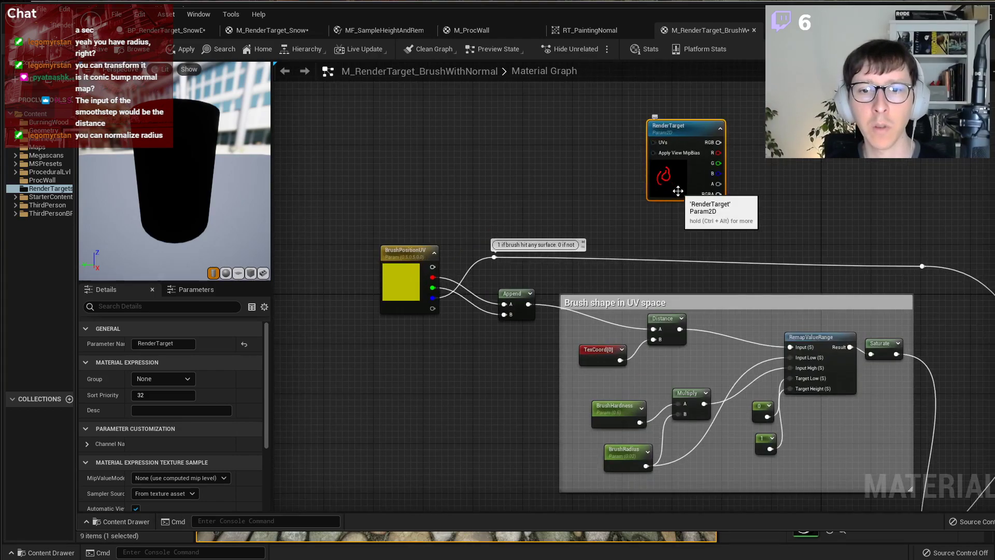
{"action": "left_click", "coordinate": [657, 302]}
{"action": "mouse_move", "coordinate": [556, 293]}
{"action": "left_mouse_down"}
{"action": "mouse_move", "coordinate": [785, 411]}
{"action": "mouse_move", "coordinate": [921, 501]}
{"action": "left_mouse_up"}
{"action": "scroll", "coordinate": [653, 304], "scroll_direction": "down", "scroll_amount": 2}
Shift BrushPositionUV, reroute and Append left, and move the RenderTarget copy above the group.
{"action": "left_click_drag", "start_coordinate": [499, 239], "coordinate": [578, 326]}
{"action": "left_click_drag", "start_coordinate": [561, 291], "coordinate": [497, 291]}
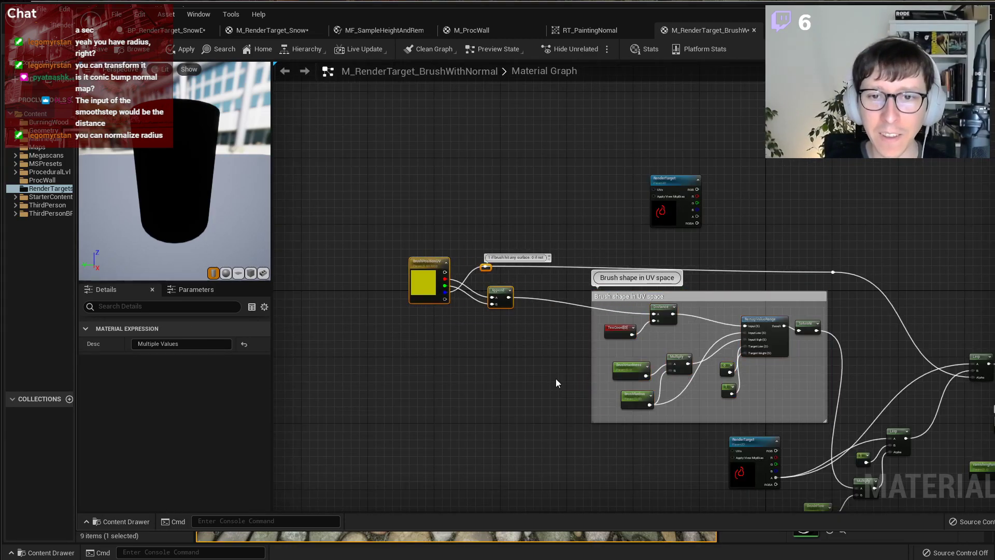
{"action": "left_click", "coordinate": [556, 379]}
{"action": "left_click_drag", "start_coordinate": [571, 288], "coordinate": [831, 428]}
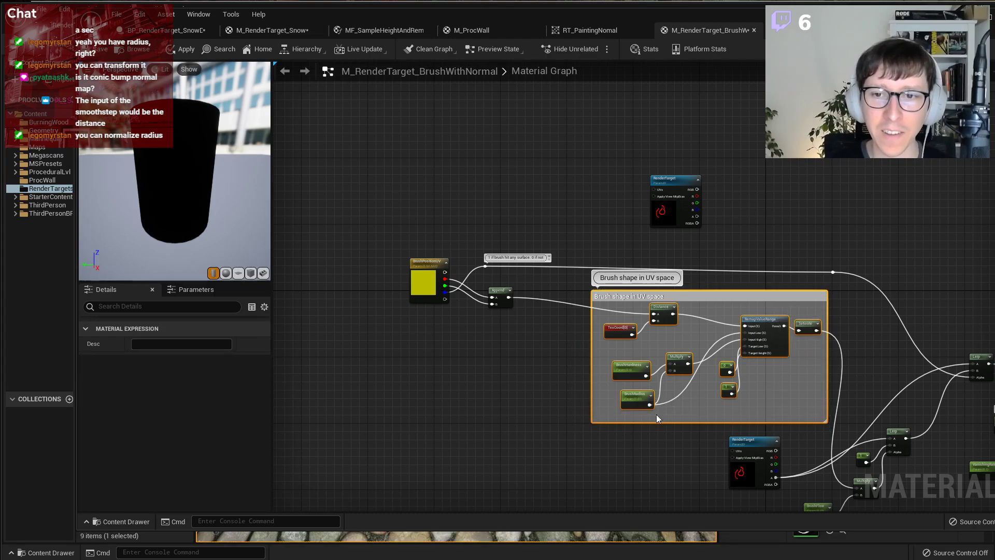
{"action": "left_click_drag", "start_coordinate": [673, 181], "coordinate": [474, 82]}
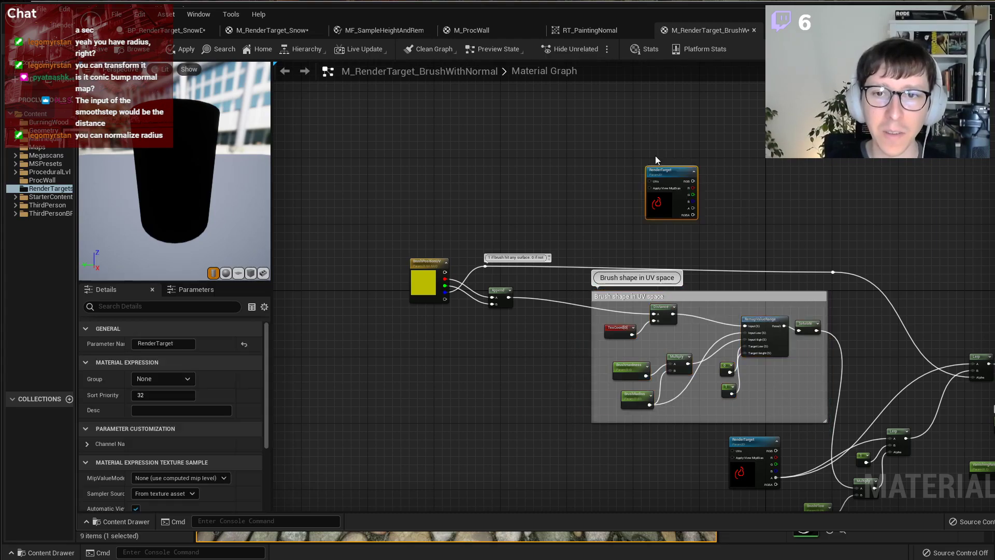
{"action": "left_click_drag", "start_coordinate": [579, 280], "coordinate": [832, 422]}
{"action": "scroll", "coordinate": [740, 318], "scroll_direction": "up", "scroll_amount": 2}
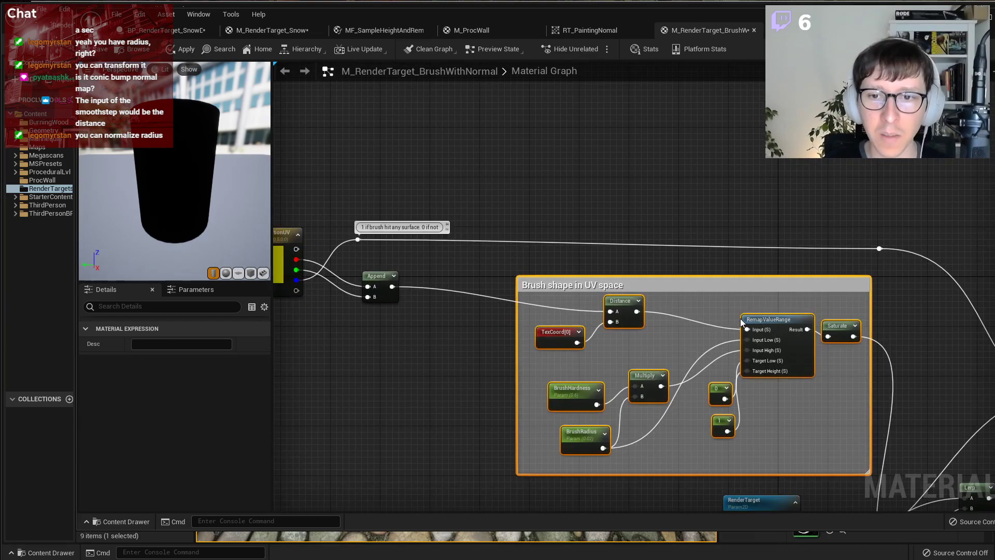
{"action": "scroll", "coordinate": [609, 283], "scroll_direction": "down", "scroll_amount": 1}
Duplicate the Brush shape in UV space group above the original and title it '+ offset right'.
{"action": "scroll", "coordinate": [532, 279], "scroll_direction": "down", "scroll_amount": 1}
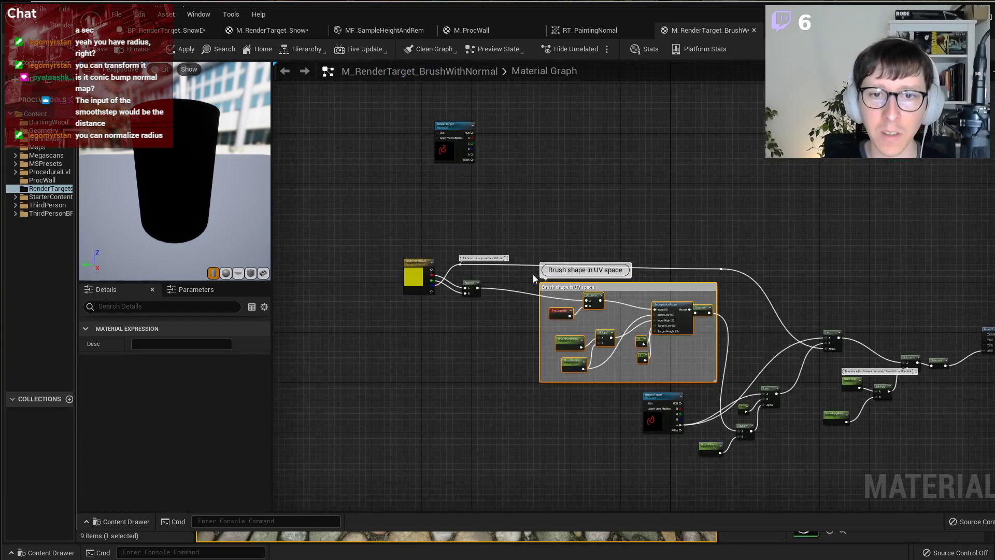
{"action": "key", "text": "ctrl+v"}
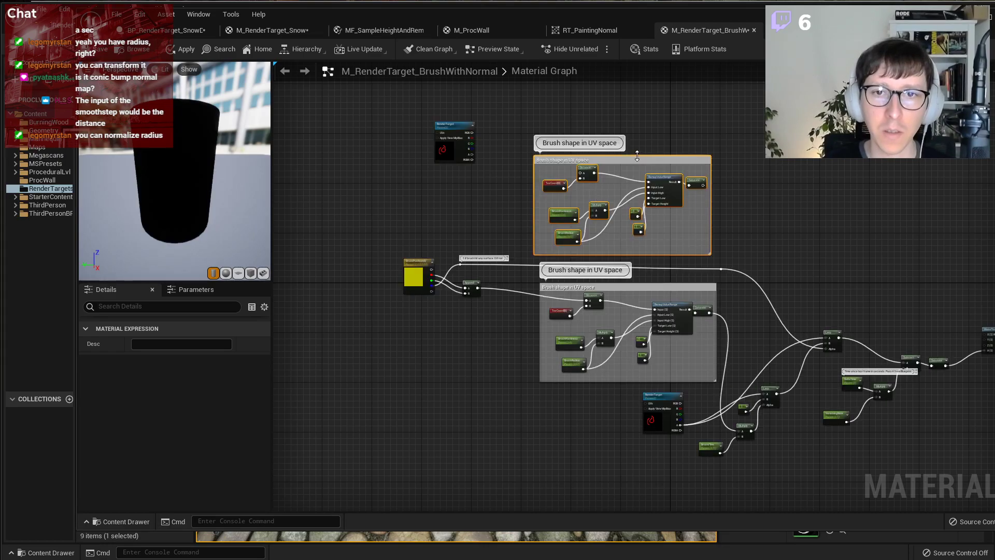
{"action": "left_click_drag", "start_coordinate": [638, 160], "coordinate": [642, 163]}
{"action": "left_click", "coordinate": [643, 151]}
{"action": "double_click", "coordinate": [601, 145]}
{"action": "key", "text": "End"}
{"action": "type", "text": "+ offset right"}
{"action": "key", "text": "Return"}
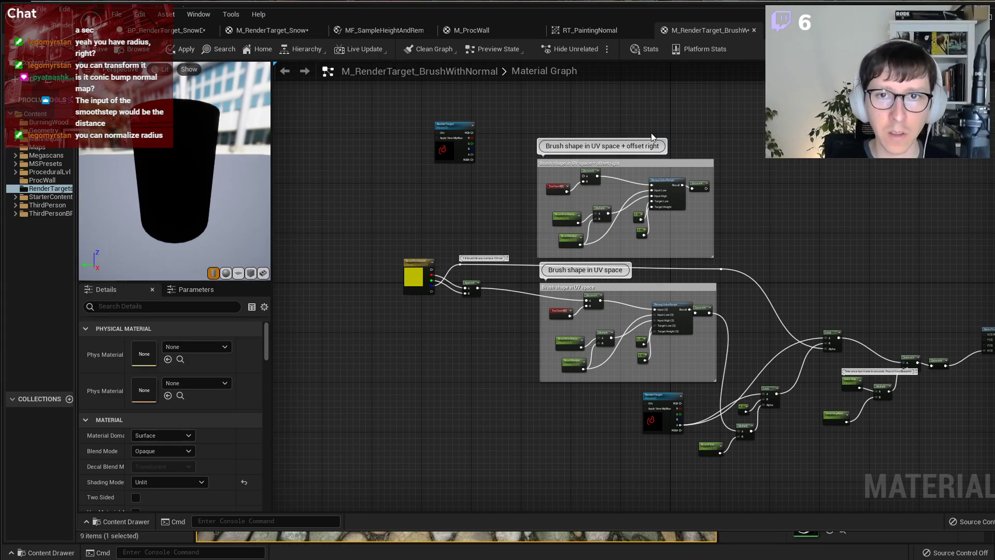
Duplicate the '+ offset right' group beside itself and move the stray Saturate node back into its group.
{"action": "left_click_drag", "start_coordinate": [527, 146], "coordinate": [726, 259]}
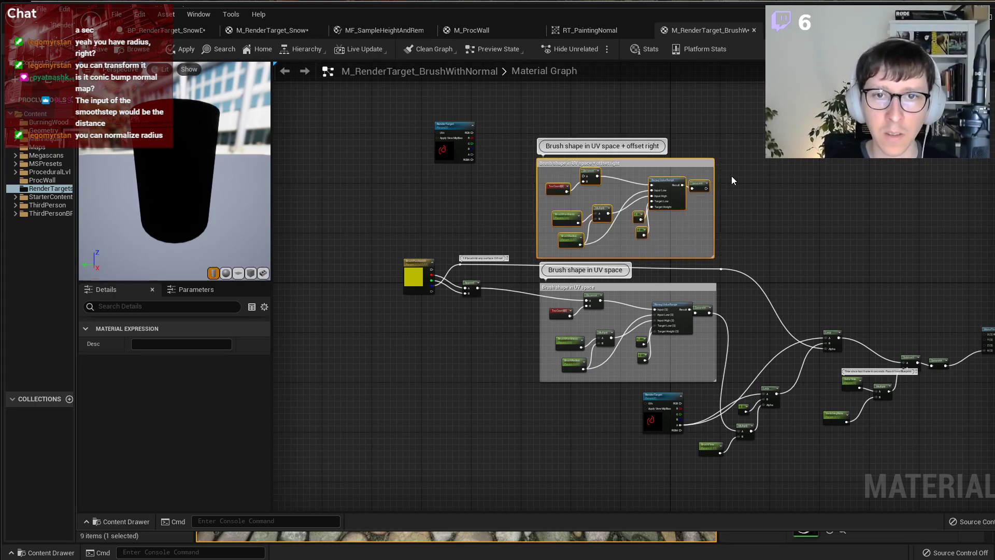
{"action": "key", "text": "ctrl+d"}
{"action": "left_click_drag", "start_coordinate": [771, 140], "coordinate": [832, 160]}
{"action": "left_click", "coordinate": [816, 170]}
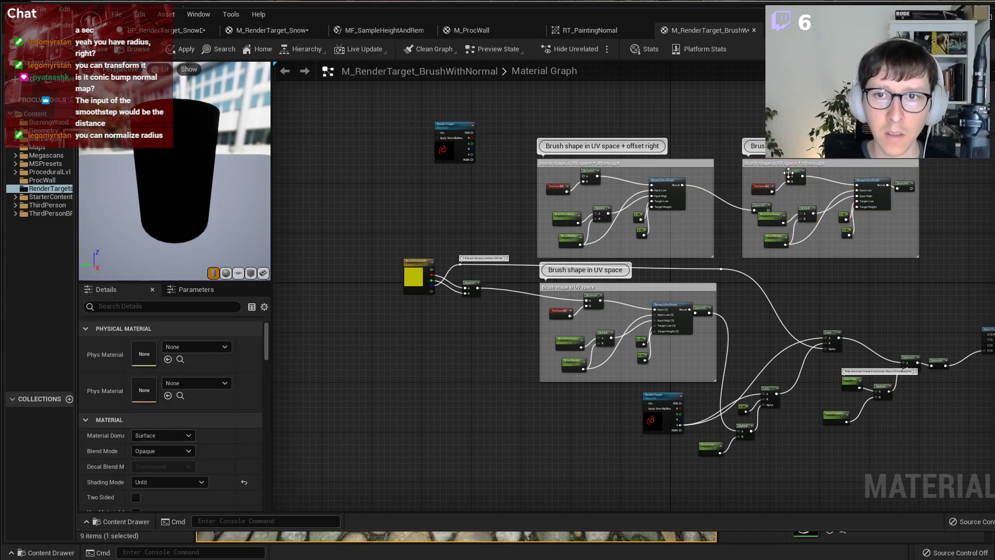
{"action": "scroll", "coordinate": [788, 173], "scroll_direction": "up", "scroll_amount": 3}
{"action": "left_click", "coordinate": [704, 223]}
{"action": "left_click_drag", "start_coordinate": [649, 201], "coordinate": [628, 193]}
{"action": "right_click_drag", "start_coordinate": [860, 212], "coordinate": [649, 216]}
Retitle the second copy '+ offset up' by replacing 'right' with 'up'.
{"action": "double_click", "coordinate": [644, 160]}
{"action": "key", "text": "Escape"}
{"action": "key", "text": "Delete"}
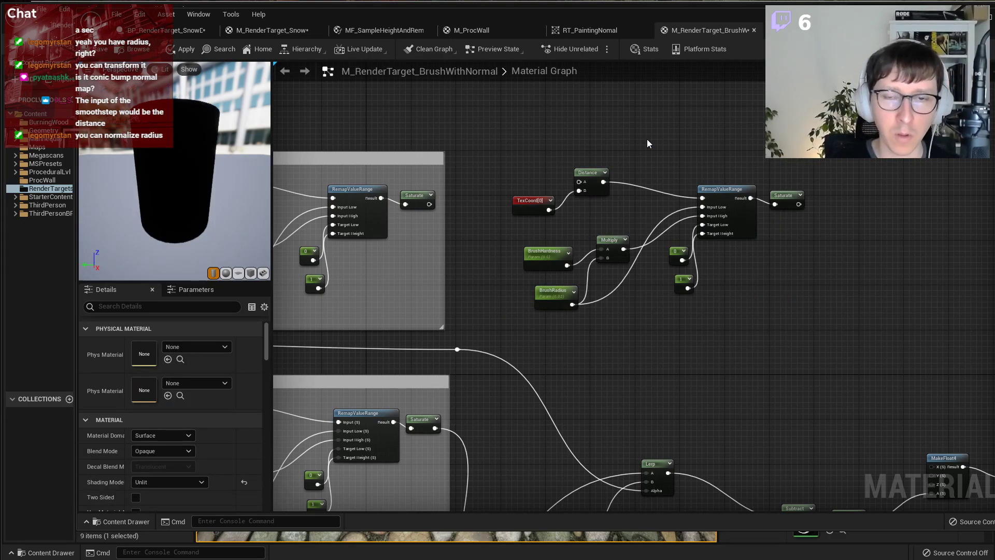
{"action": "key", "text": "ctrl+z"}
{"action": "left_click", "coordinate": [611, 138]}
{"action": "left_click_drag", "start_coordinate": [604, 139], "coordinate": [653, 138]}
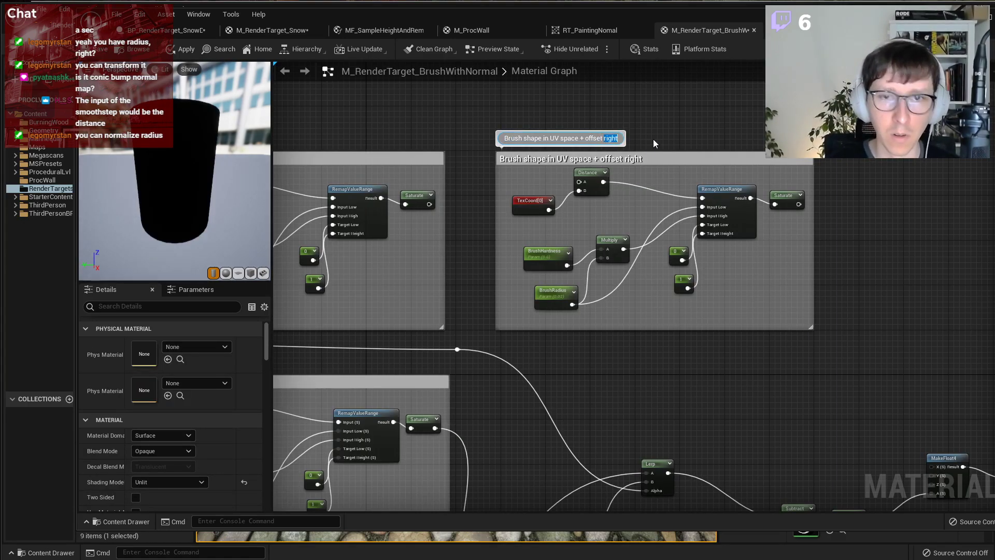
{"action": "type", "text": "up"}
{"action": "key", "text": "Return"}
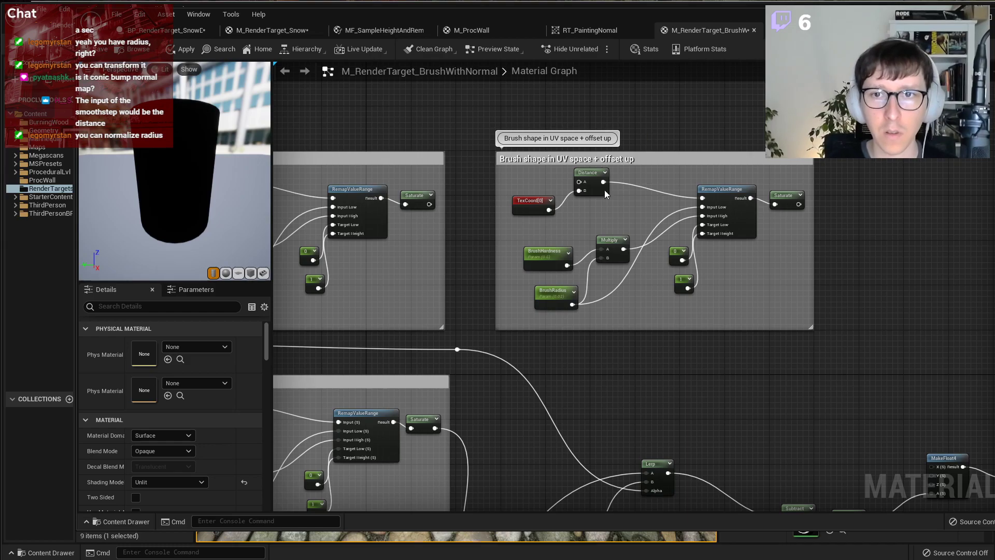
{"action": "right_click_drag", "start_coordinate": [490, 284], "coordinate": [717, 277]}
{"action": "right_click_drag", "start_coordinate": [577, 283], "coordinate": [663, 264]}
{"action": "scroll", "coordinate": [518, 275], "scroll_direction": "down", "scroll_amount": 1}
{"action": "right_click_drag", "start_coordinate": [462, 263], "coordinate": [529, 275]}
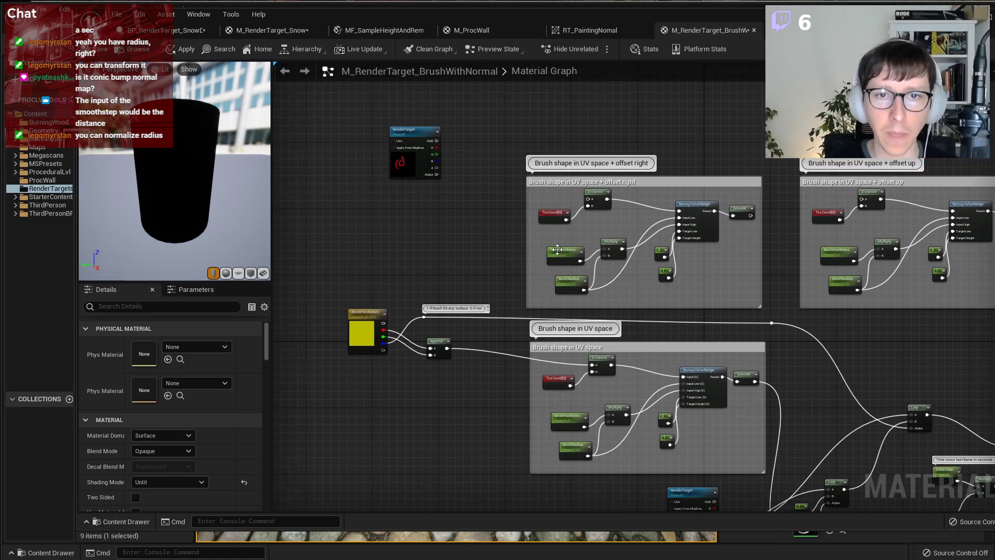
{"action": "scroll", "coordinate": [517, 212], "scroll_direction": "up", "scroll_amount": 2}
Add an Add node with a 0, 0.002 Constant2Vector wired into its B input.
{"action": "left_click_drag", "start_coordinate": [563, 212], "coordinate": [383, 240]}
{"action": "left_click", "coordinate": [548, 207]}
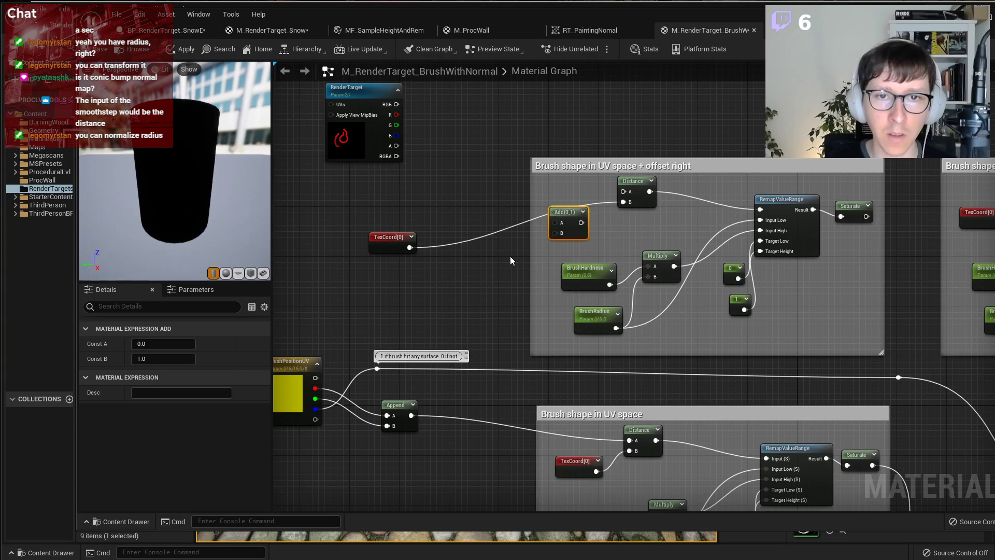
{"action": "right_click_drag", "start_coordinate": [510, 255], "coordinate": [567, 269]}
{"action": "left_click", "coordinate": [567, 270]}
{"action": "left_click", "coordinate": [163, 359]}
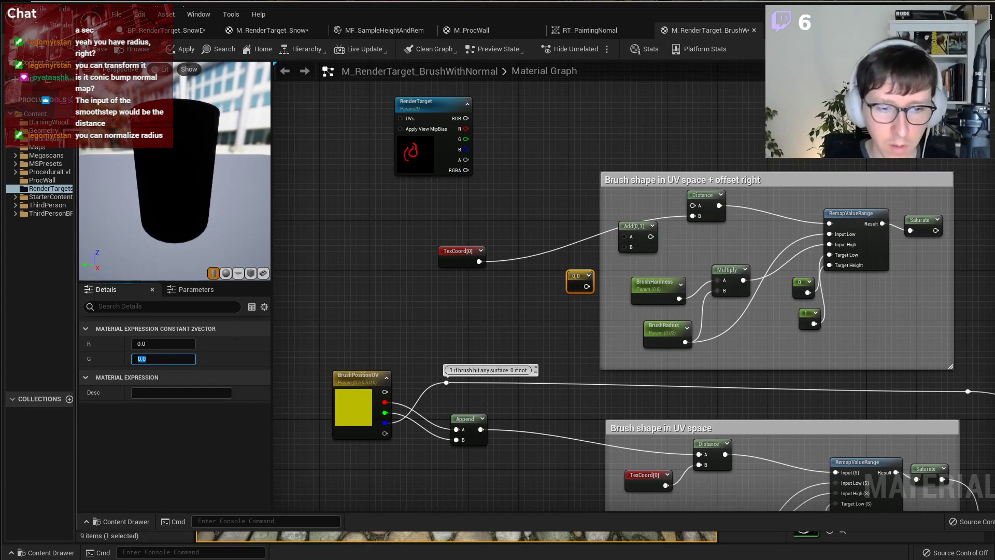
{"action": "key", "text": "alt+Tab"}
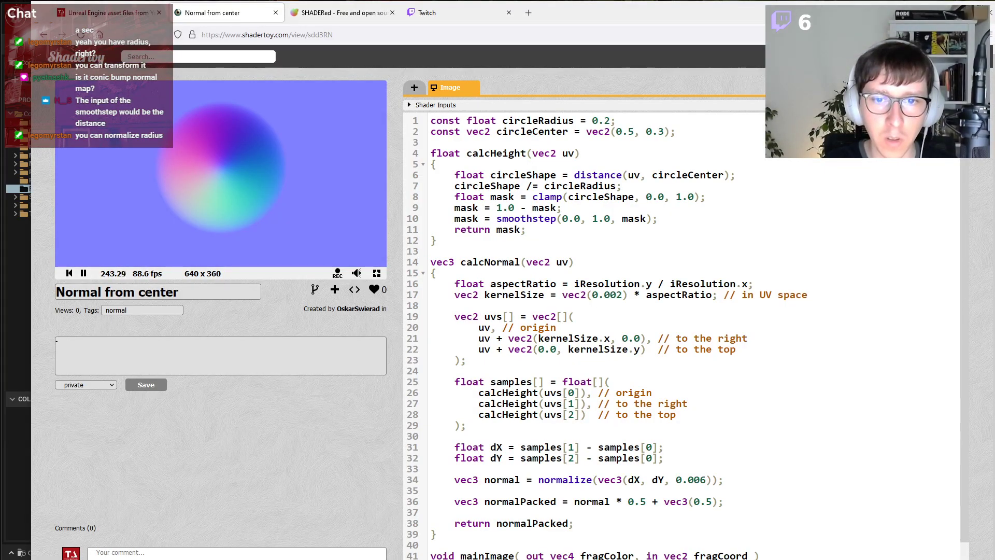
{"action": "key", "text": "alt+Tab"}
{"action": "left_click", "coordinate": [165, 358]}
{"action": "type", "text": "0.002"}
{"action": "key", "text": "Return"}
{"action": "left_click_drag", "start_coordinate": [600, 284], "coordinate": [624, 247]}
{"action": "right_click_drag", "start_coordinate": [986, 277], "coordinate": [791, 287]}
Copy the Add and constant into the offset up group, delete its TexCoord, and set the offset-right constant to 0.002, 0.
{"action": "left_click", "coordinate": [435, 240]}
{"action": "left_click", "coordinate": [340, 305], "text": "shift"}
{"action": "key", "text": "ctrl+c"}
{"action": "key", "text": "ctrl+v"}
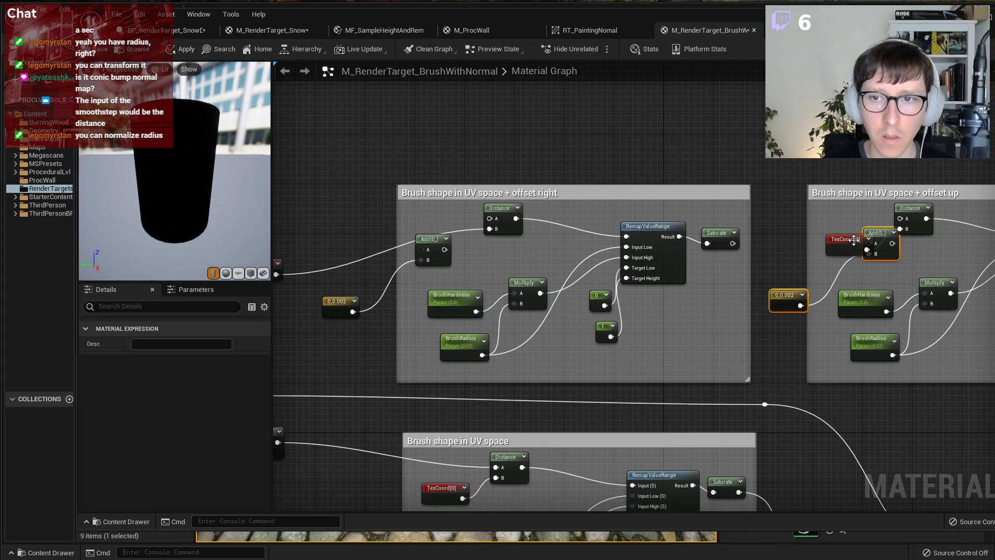
{"action": "left_click", "coordinate": [830, 231]}
{"action": "mouse_move", "coordinate": [839, 238]}
{"action": "left_mouse_down"}
{"action": "mouse_move", "coordinate": [826, 229]}
{"action": "mouse_move", "coordinate": [856, 233]}
{"action": "left_mouse_up"}
{"action": "key", "text": "Delete"}
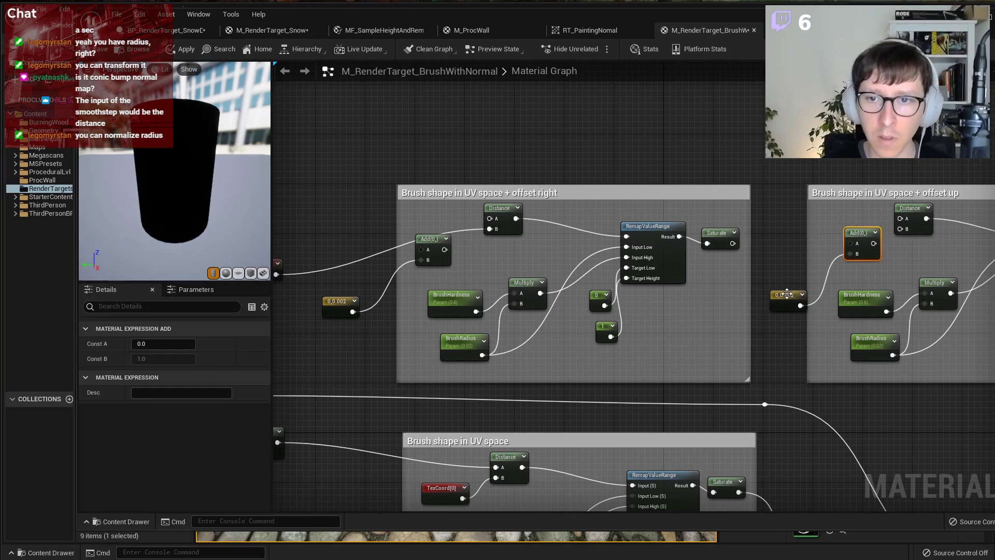
{"action": "left_click_drag", "start_coordinate": [787, 294], "coordinate": [786, 282]}
{"action": "left_click", "coordinate": [333, 311]}
{"action": "type", "text": "0.002"}
{"action": "key", "text": "Tab"}
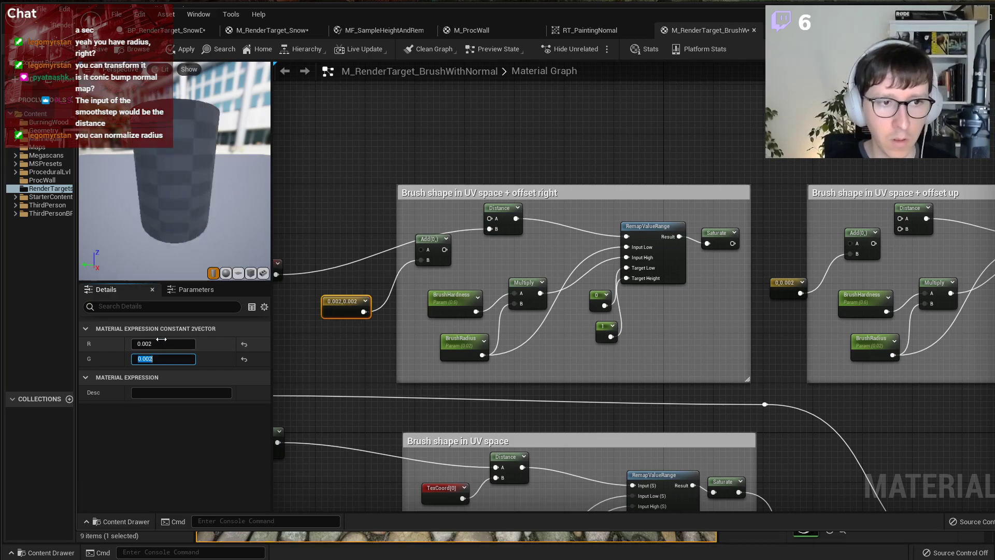
{"action": "type", "text": "0"}
{"action": "key", "text": "Return"}
Wire the shared TexCoord into both offset Add A inputs and the centre Distance B.
{"action": "right_click_drag", "start_coordinate": [456, 236], "coordinate": [607, 233]}
{"action": "left_click_drag", "start_coordinate": [426, 271], "coordinate": [578, 251]}
{"action": "right_click_drag", "start_coordinate": [494, 277], "coordinate": [392, 292]}
{"action": "left_click_drag", "start_coordinate": [325, 285], "coordinate": [894, 251]}
{"action": "left_click_drag", "start_coordinate": [899, 256], "coordinate": [900, 256]}
{"action": "right_click_drag", "start_coordinate": [318, 288], "coordinate": [363, 161]}
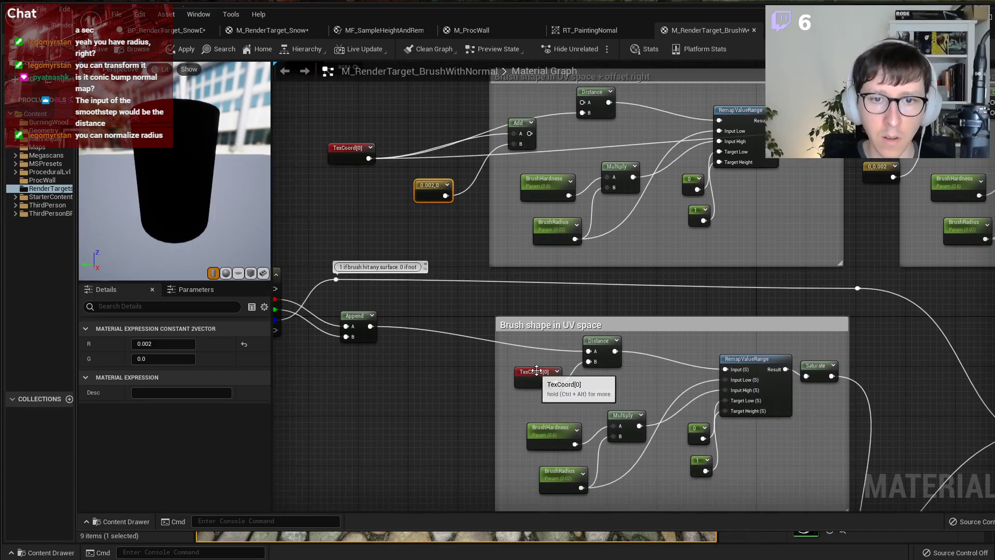
{"action": "left_click_drag", "start_coordinate": [589, 361], "coordinate": [368, 158]}
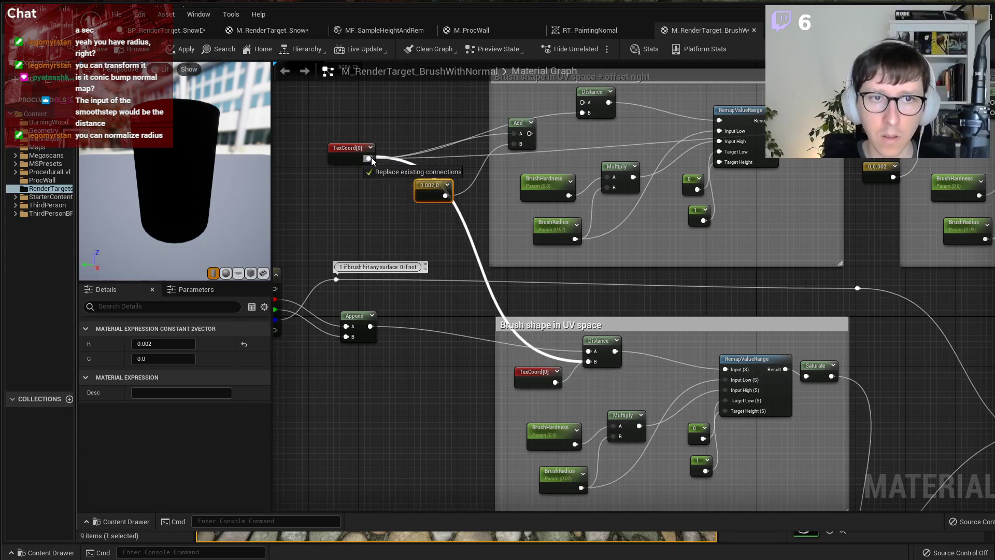
{"action": "left_click", "coordinate": [524, 372]}
Connect the brush position Append to the offset-right Distance and the offset-up Add output to its Distance B.
{"action": "left_click", "coordinate": [553, 160]}
{"action": "left_click_drag", "start_coordinate": [529, 133], "coordinate": [580, 119]}
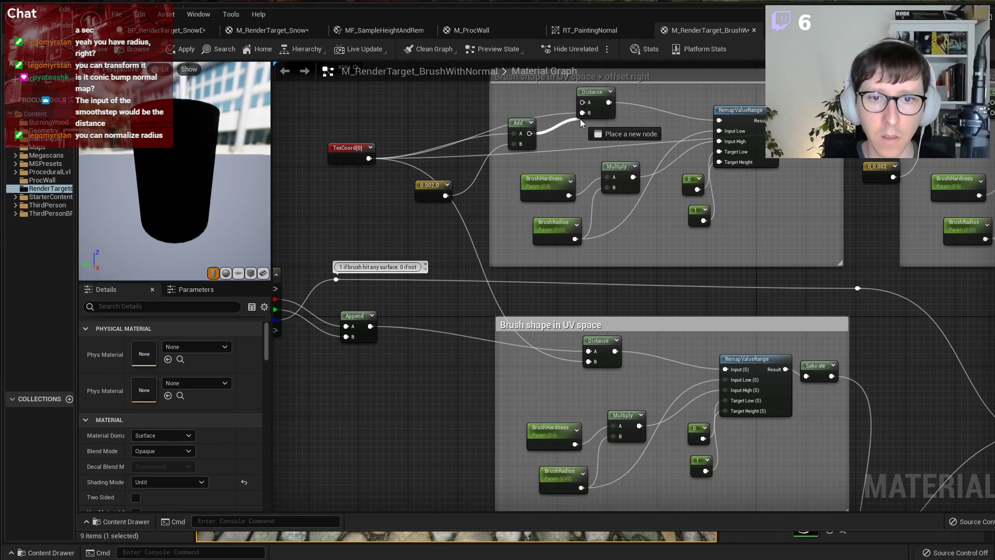
{"action": "left_click_drag", "start_coordinate": [580, 119], "coordinate": [579, 120]}
{"action": "left_click", "coordinate": [546, 142]}
{"action": "mouse_move", "coordinate": [370, 326]}
{"action": "left_mouse_down"}
{"action": "mouse_move", "coordinate": [467, 171]}
{"action": "mouse_move", "coordinate": [586, 103]}
{"action": "mouse_move", "coordinate": [570, 237]}
{"action": "left_mouse_up"}
{"action": "left_click_drag", "start_coordinate": [725, 163], "coordinate": [970, 102]}
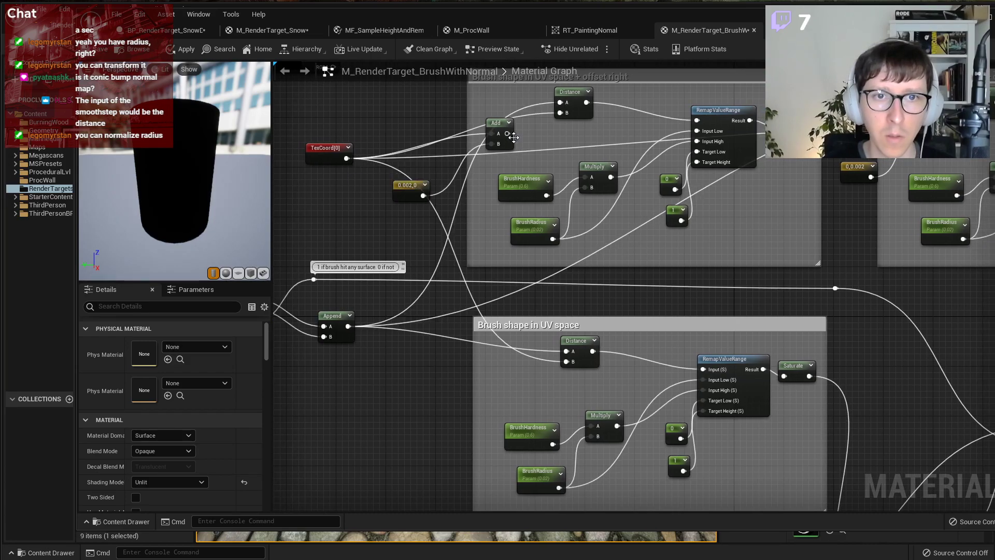
{"action": "right_click_drag", "start_coordinate": [837, 153], "coordinate": [671, 250]}
{"action": "left_click_drag", "start_coordinate": [769, 224], "coordinate": [805, 209]}
Place the 0,0.002 and 0.002,0 constants beside their Add nodes and widen the offset-right comment box.
{"action": "left_click_drag", "start_coordinate": [691, 264], "coordinate": [769, 222]}
{"action": "right_click_drag", "start_coordinate": [520, 209], "coordinate": [721, 191]}
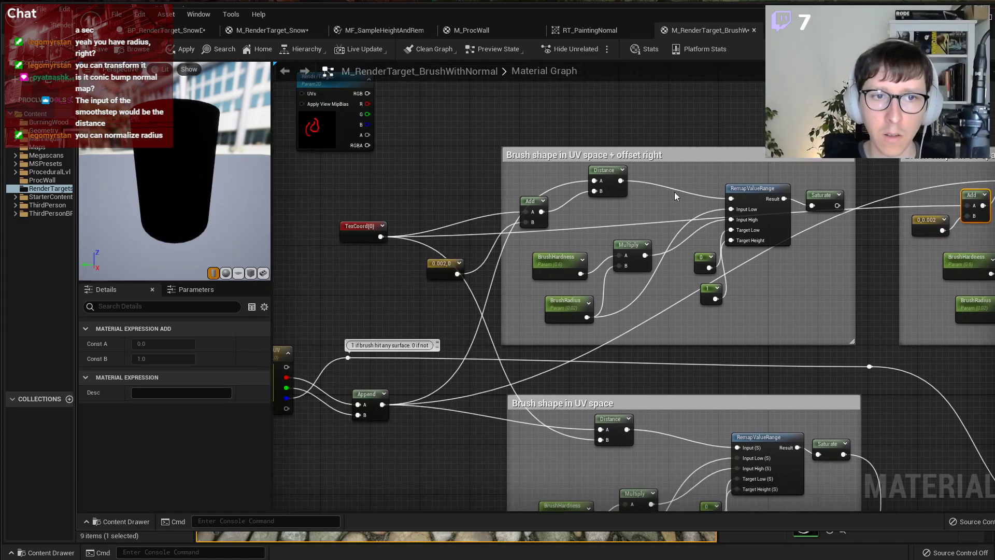
{"action": "left_click_drag", "start_coordinate": [502, 188], "coordinate": [477, 188]}
{"action": "left_click_drag", "start_coordinate": [441, 264], "coordinate": [537, 205]}
{"action": "left_click", "coordinate": [679, 172]}
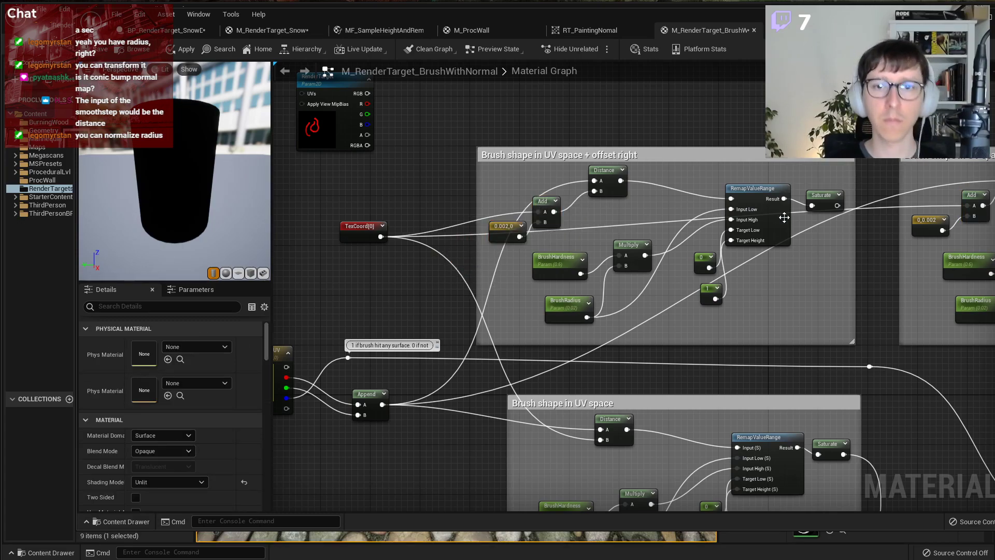
Align the offset Saturate nodes and move the output nodes down and to the right.
{"action": "right_click_drag", "start_coordinate": [786, 309], "coordinate": [695, 275]}
{"action": "scroll", "coordinate": [682, 276], "scroll_direction": "down", "scroll_amount": 1}
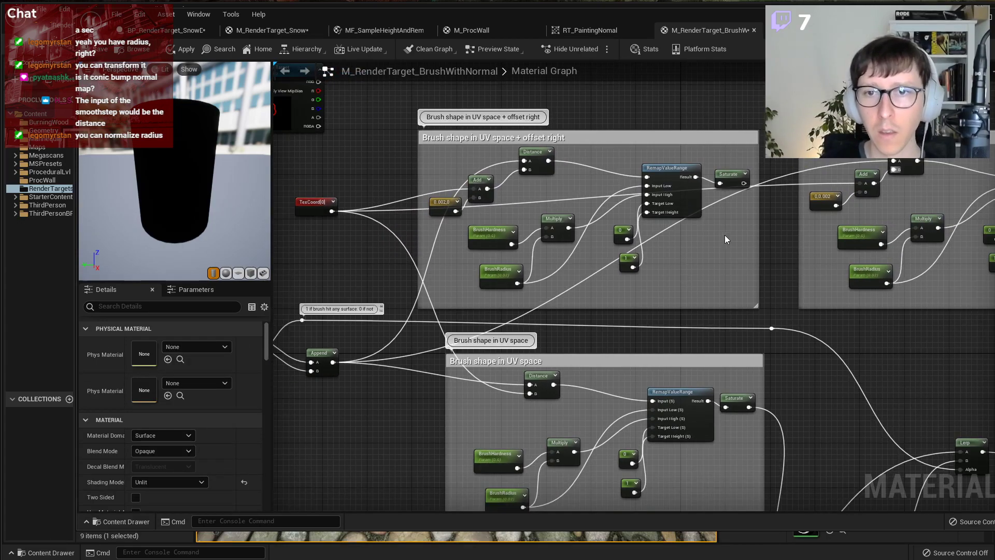
{"action": "right_click_drag", "start_coordinate": [725, 235], "coordinate": [560, 211]}
{"action": "left_click_drag", "start_coordinate": [538, 202], "coordinate": [542, 195]}
{"action": "left_click", "coordinate": [896, 208]}
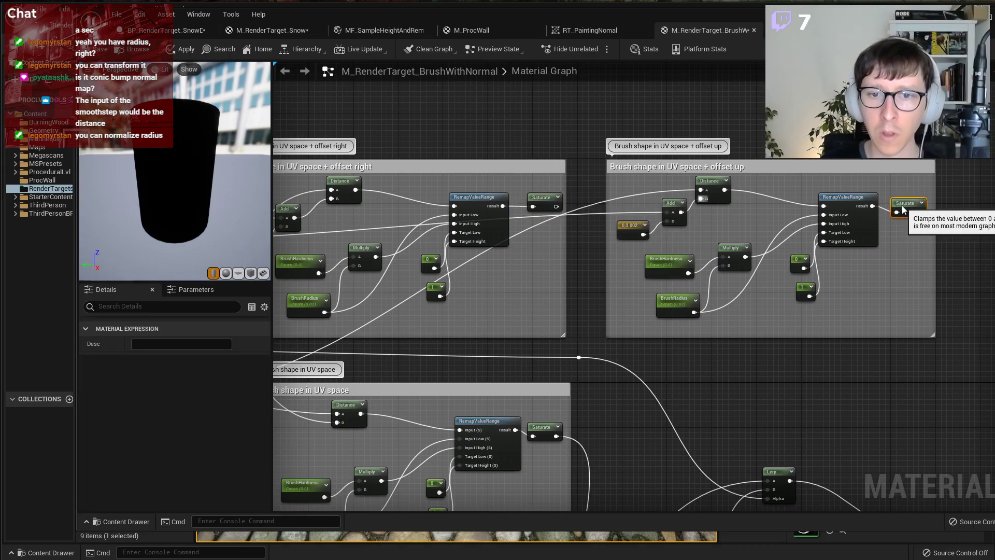
{"action": "scroll", "coordinate": [800, 259], "scroll_direction": "down", "scroll_amount": 3}
{"action": "right_click_drag", "start_coordinate": [787, 263], "coordinate": [622, 303]}
{"action": "mouse_move", "coordinate": [913, 316]}
{"action": "left_mouse_down"}
{"action": "mouse_move", "coordinate": [694, 449]}
{"action": "mouse_move", "coordinate": [518, 485]}
{"action": "left_mouse_up"}
{"action": "mouse_move", "coordinate": [413, 488]}
{"action": "left_mouse_down", "text": "shift"}
{"action": "mouse_move", "coordinate": [561, 412]}
{"action": "mouse_move", "coordinate": [596, 472]}
{"action": "left_mouse_up", "text": "shift"}
Add two Subtract nodes taking the centre brush shape away from each offset Saturate output.
{"action": "left_click", "coordinate": [603, 456]}
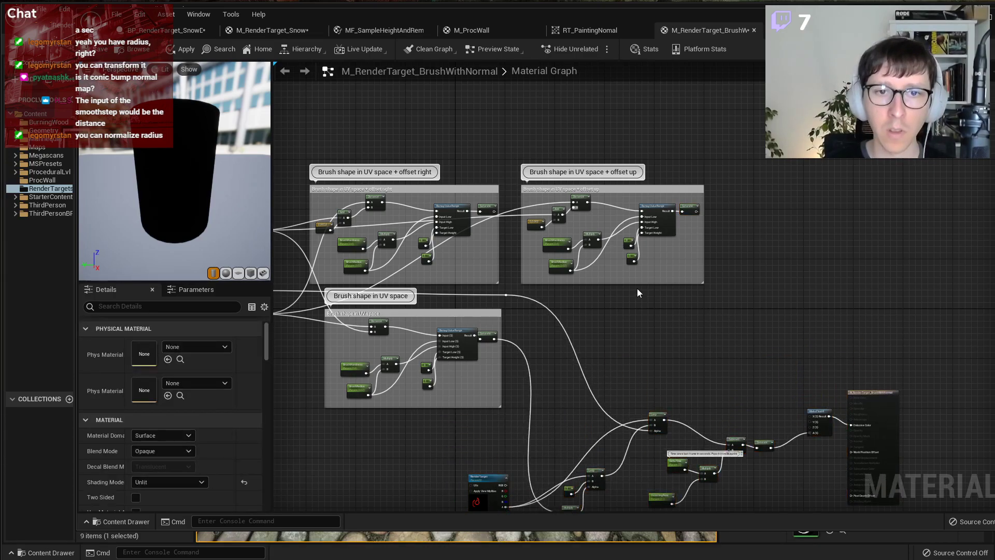
{"action": "scroll", "coordinate": [596, 319], "scroll_direction": "up", "scroll_amount": 2}
{"action": "right_click", "coordinate": [593, 322]}
{"action": "type", "text": "subt"}
{"action": "key", "text": "Return"}
{"action": "right_click_drag", "start_coordinate": [672, 300], "coordinate": [772, 297]}
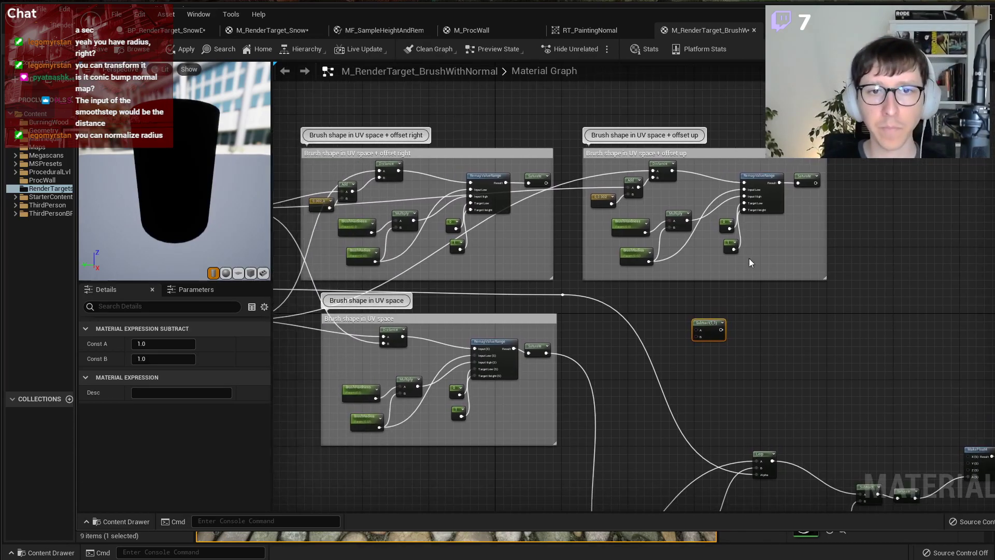
{"action": "left_click_drag", "start_coordinate": [725, 326], "coordinate": [791, 328]}
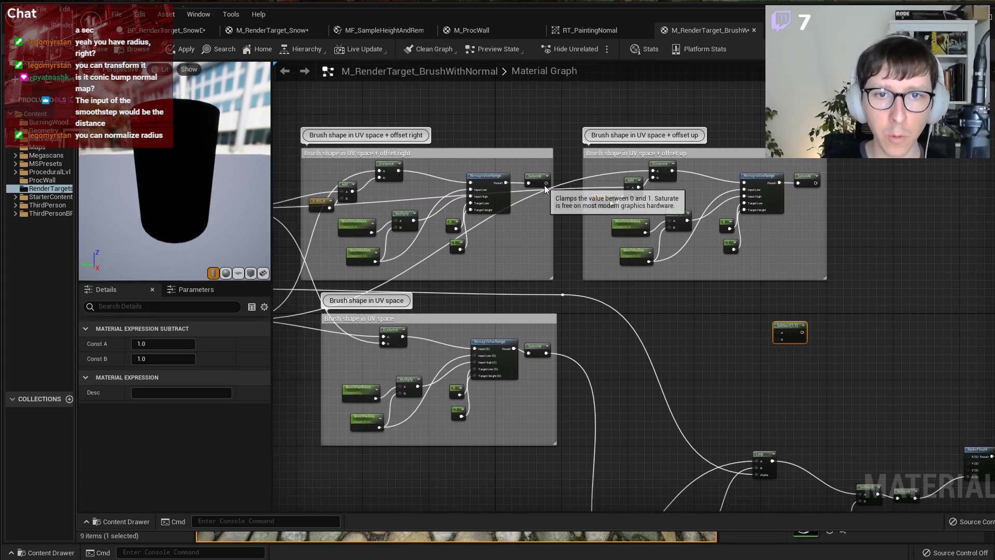
{"action": "left_click_drag", "start_coordinate": [546, 183], "coordinate": [777, 332]}
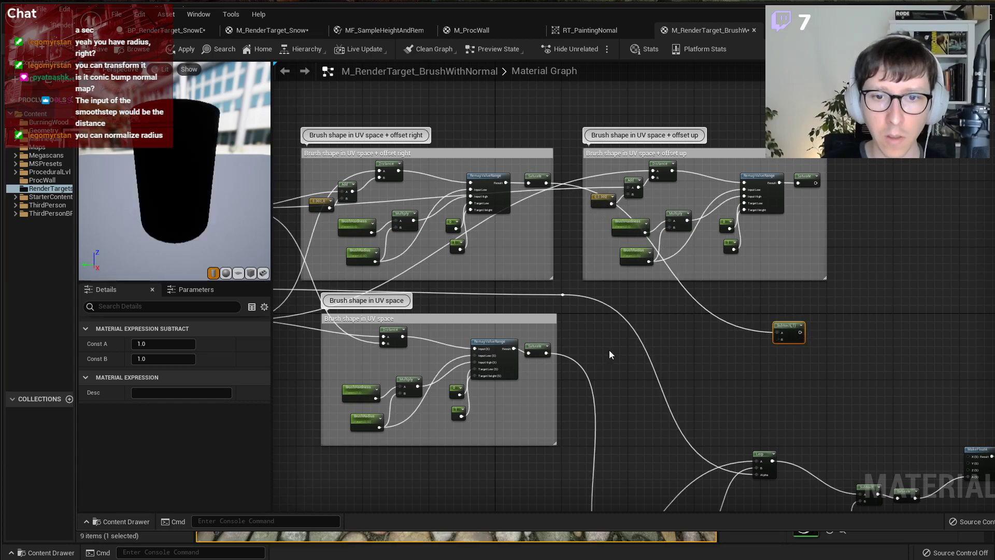
{"action": "left_click_drag", "start_coordinate": [549, 353], "coordinate": [777, 339]}
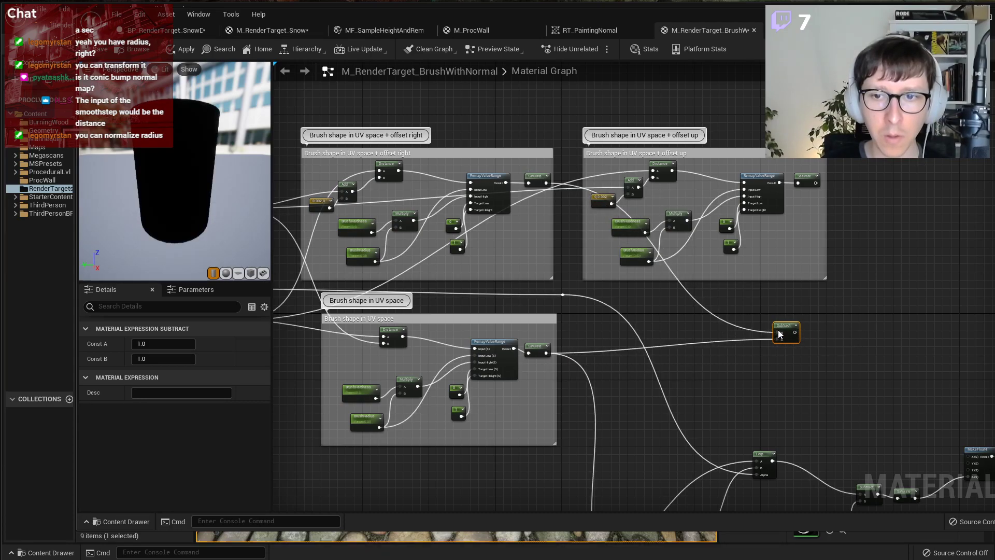
{"action": "key", "text": "ctrl+d"}
{"action": "left_click_drag", "start_coordinate": [814, 183], "coordinate": [547, 352]}
{"action": "left_click", "coordinate": [837, 354]}
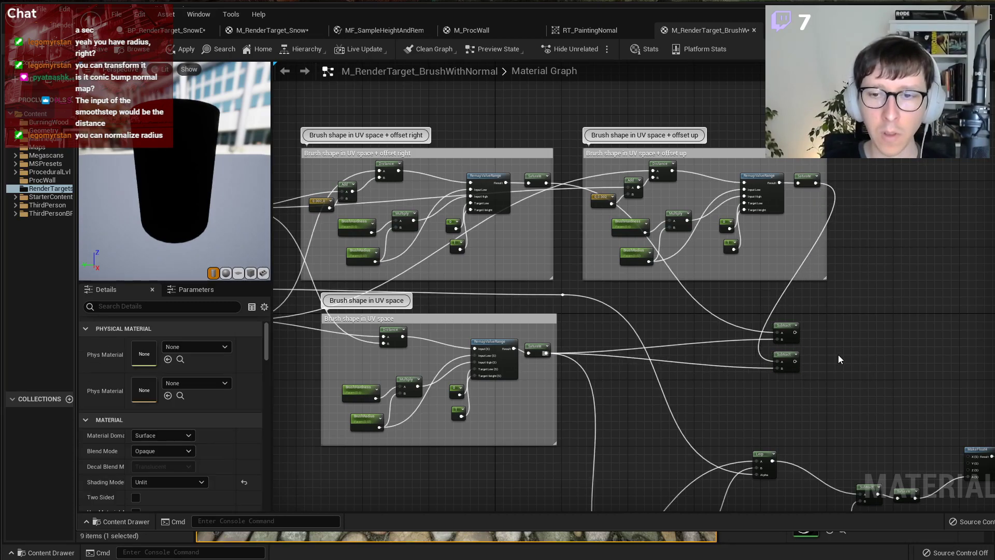
Append the two Subtract results, adding a second Append and a Constant 0.
{"action": "scroll", "coordinate": [838, 354], "scroll_direction": "up", "scroll_amount": 3}
{"action": "right_click", "coordinate": [816, 337]}
{"action": "type", "text": "appe"}
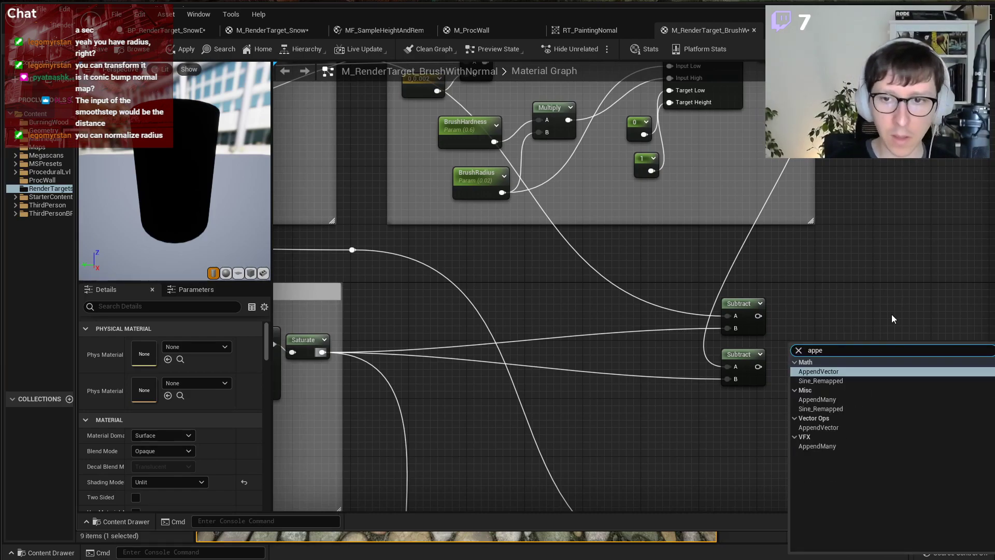
{"action": "key", "text": "Return"}
{"action": "left_click_drag", "start_coordinate": [758, 315], "coordinate": [872, 380]}
{"action": "key", "text": "ctrl+d"}
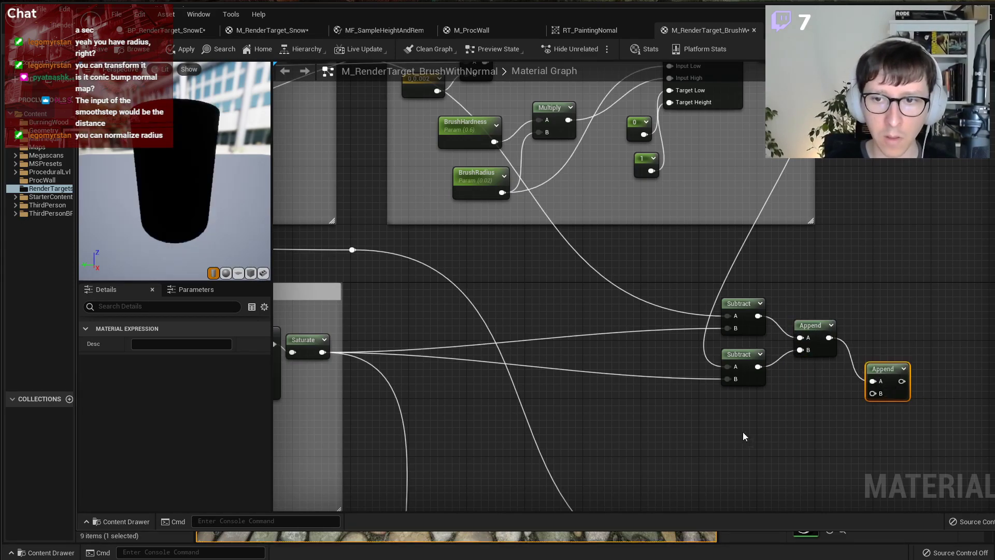
{"action": "left_click", "coordinate": [802, 407]}
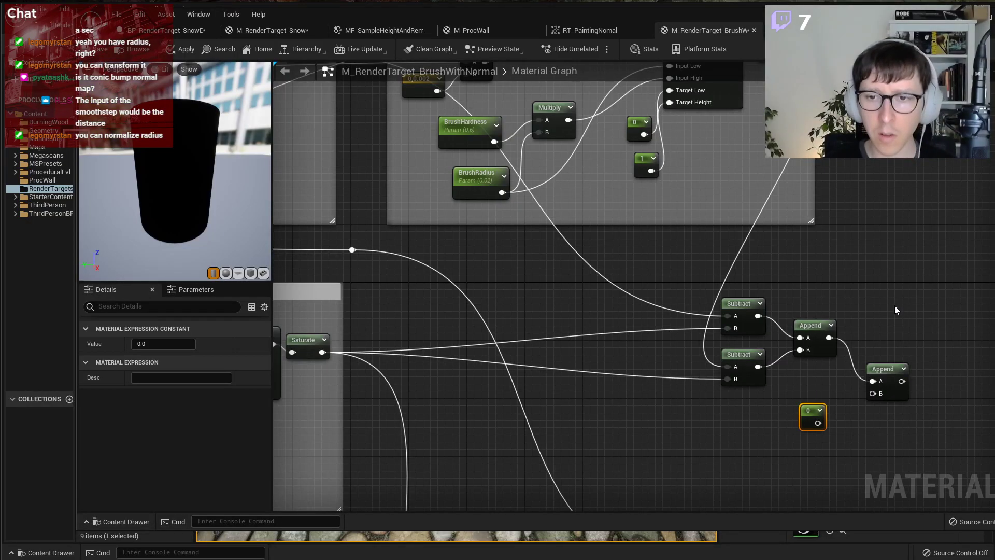
Add a DeriveNormalZ node fed by the Append into InXY, and delete the spare Append and 0.
{"action": "right_click", "coordinate": [895, 310]}
{"action": "type", "text": "derive"}
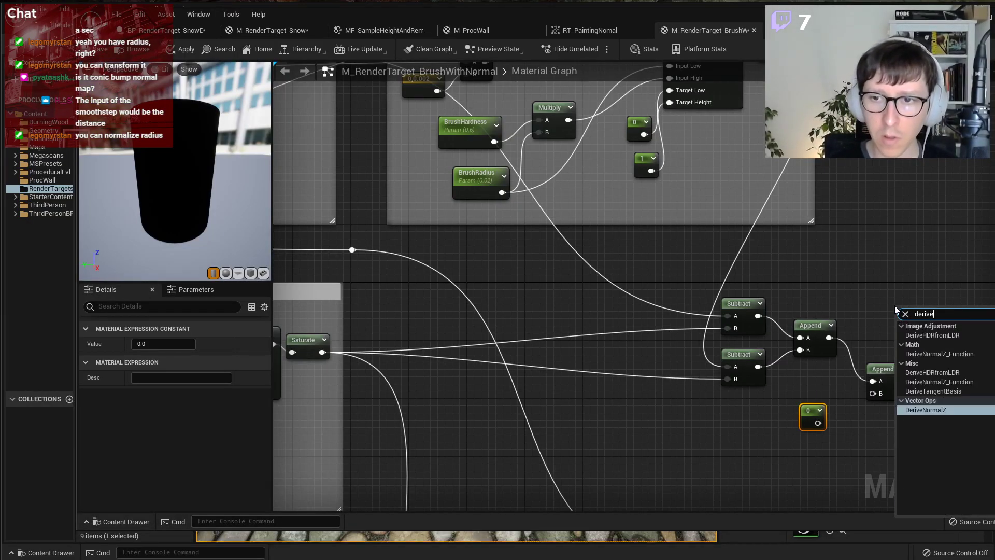
{"action": "left_click", "coordinate": [925, 410]}
{"action": "right_click_drag", "start_coordinate": [887, 310], "coordinate": [733, 315]}
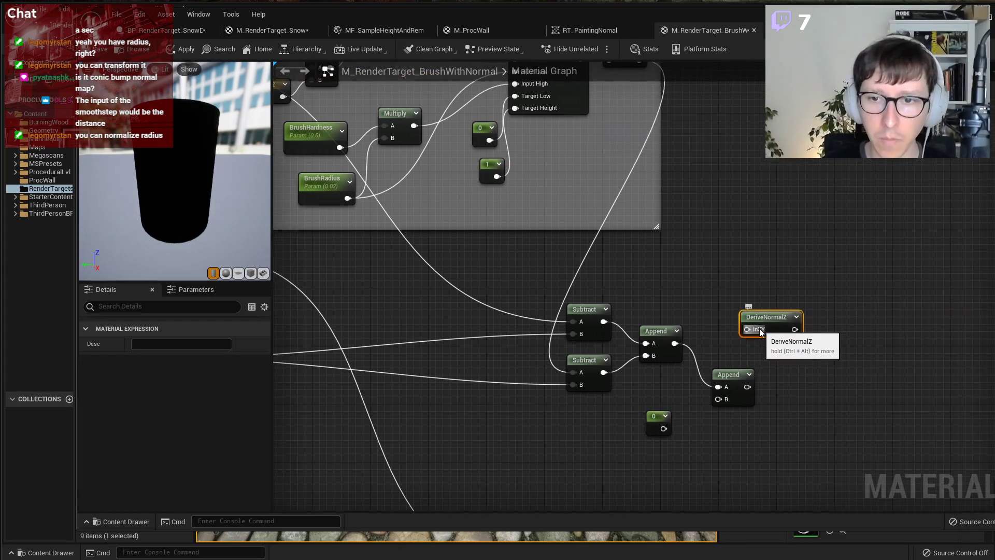
{"action": "left_click_drag", "start_coordinate": [675, 343], "coordinate": [748, 329]}
{"action": "left_click_drag", "start_coordinate": [778, 432], "coordinate": [651, 383]}
{"action": "key", "text": "Delete"}
{"action": "left_click_drag", "start_coordinate": [768, 316], "coordinate": [738, 330]}
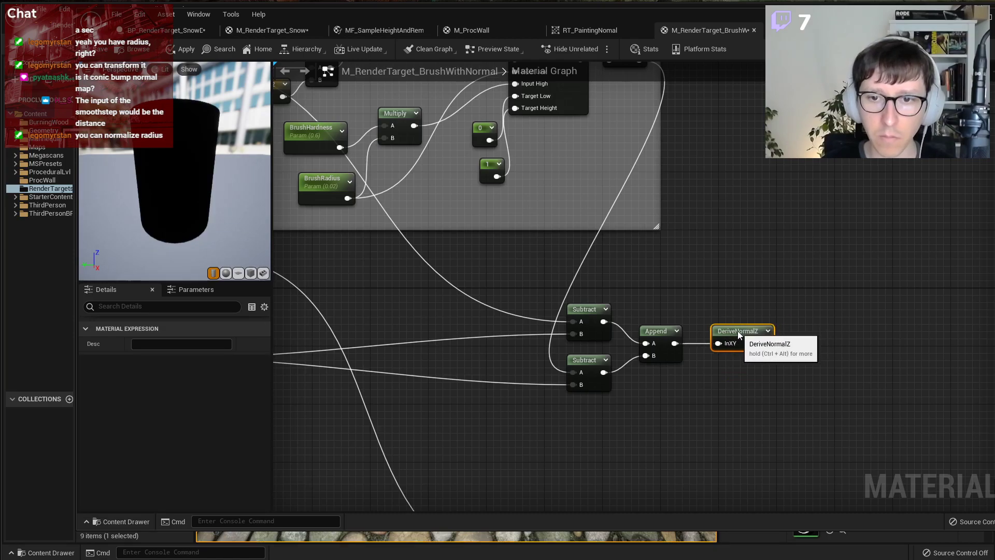
{"action": "scroll", "coordinate": [737, 331], "scroll_direction": "down", "scroll_amount": 3}
{"action": "right_click_drag", "start_coordinate": [791, 393], "coordinate": [670, 357]}
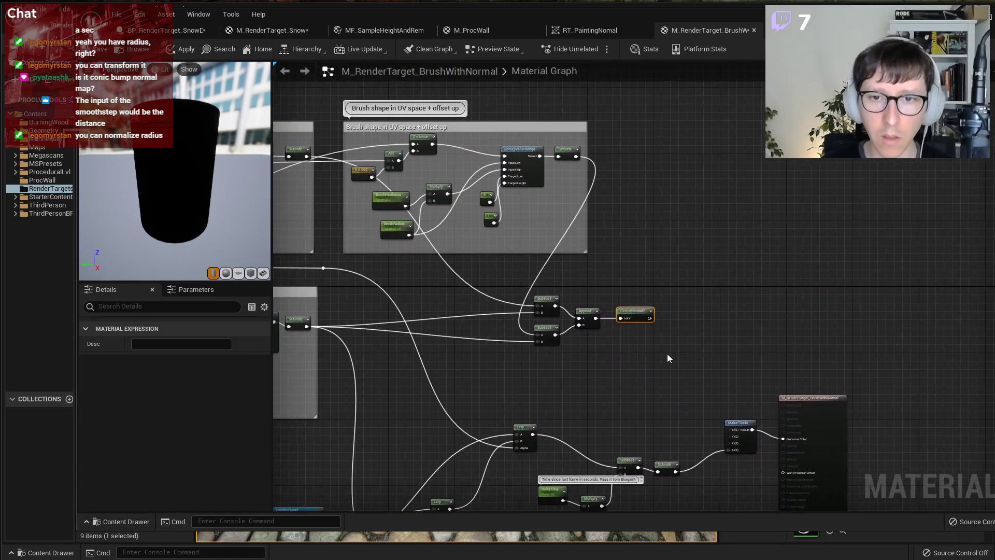
{"action": "scroll", "coordinate": [667, 354], "scroll_direction": "up", "scroll_amount": 2}
Add a DeriveNormalZ_Function node and inspect its SafeNormalize, Normalize and Mask internals.
{"action": "right_click", "coordinate": [595, 345]}
{"action": "type", "text": "d"}
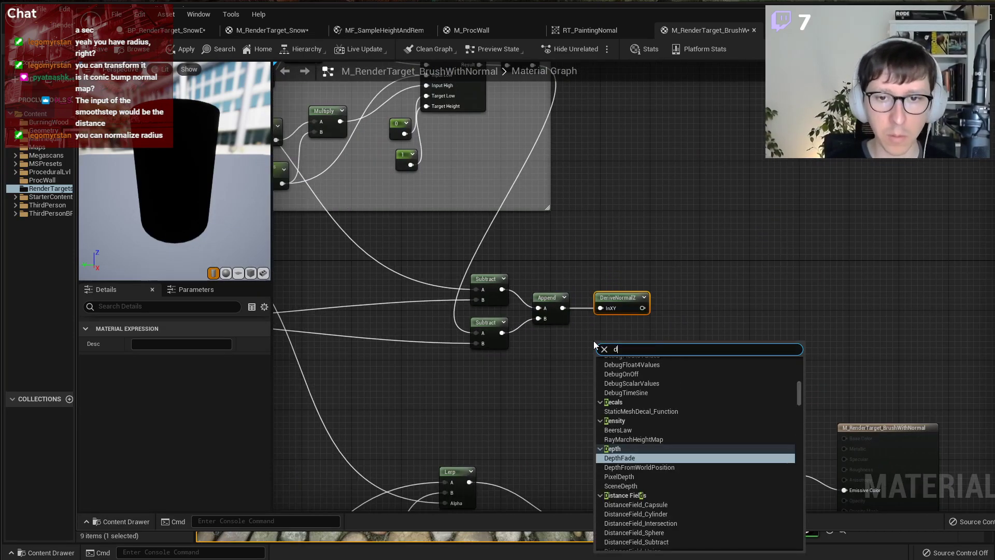
{"action": "type", "text": "erive"}
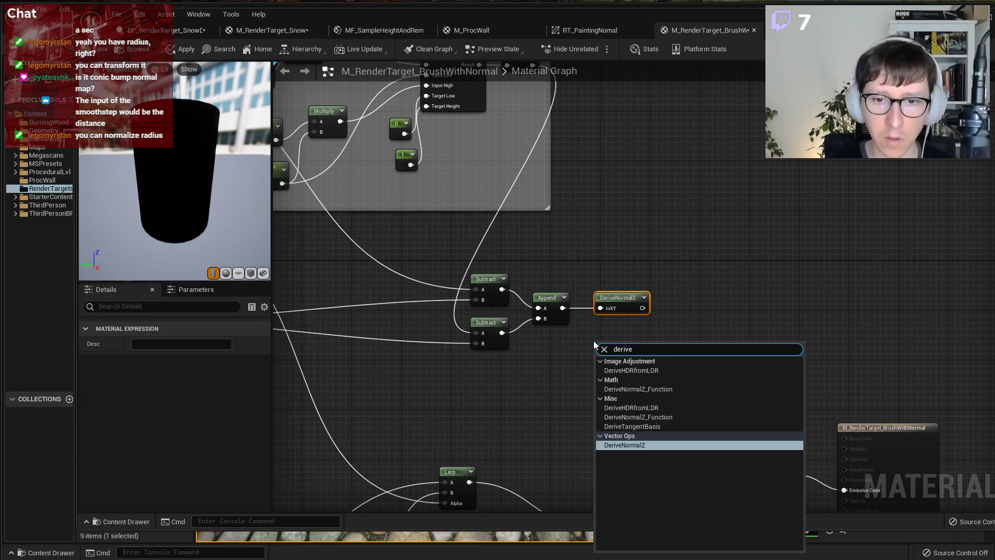
{"action": "key", "text": "Up"}
{"action": "key", "text": "Up"}
{"action": "key", "text": "Return"}
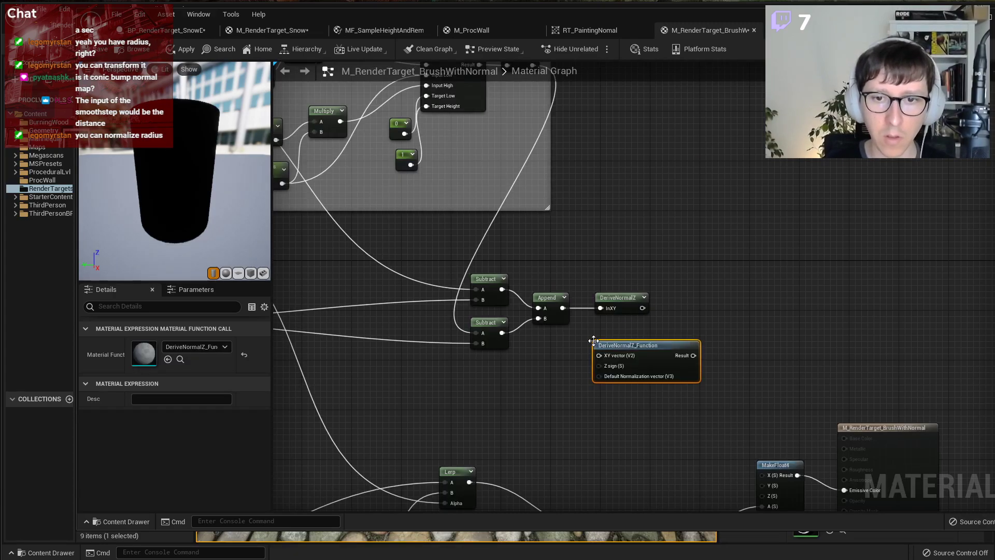
{"action": "double_click", "coordinate": [659, 344]}
{"action": "right_click_drag", "start_coordinate": [659, 344], "coordinate": [818, 333]}
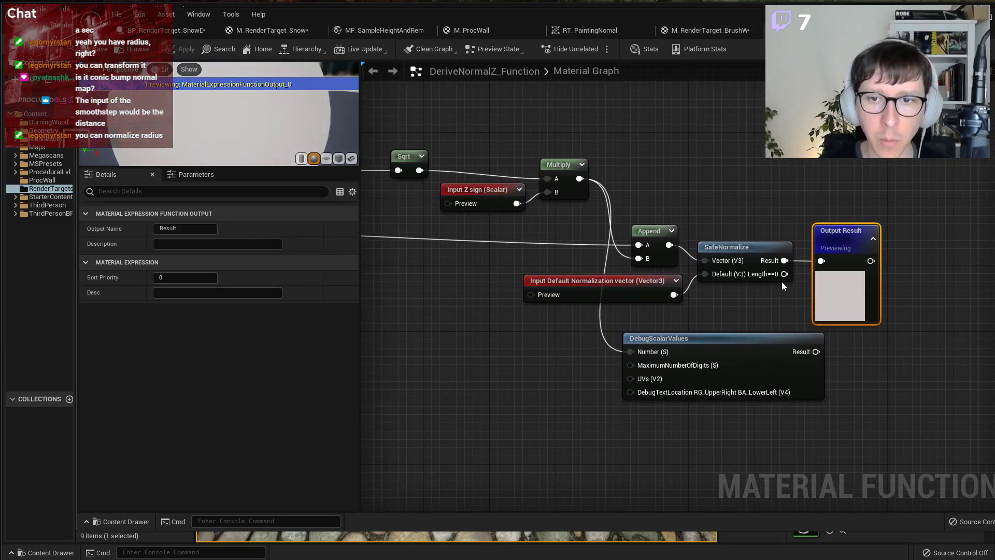
{"action": "left_click", "coordinate": [762, 248]}
{"action": "right_click_drag", "start_coordinate": [748, 308], "coordinate": [803, 314]}
{"action": "right_click_drag", "start_coordinate": [495, 309], "coordinate": [794, 335]}
{"action": "right_click_drag", "start_coordinate": [650, 308], "coordinate": [888, 328]}
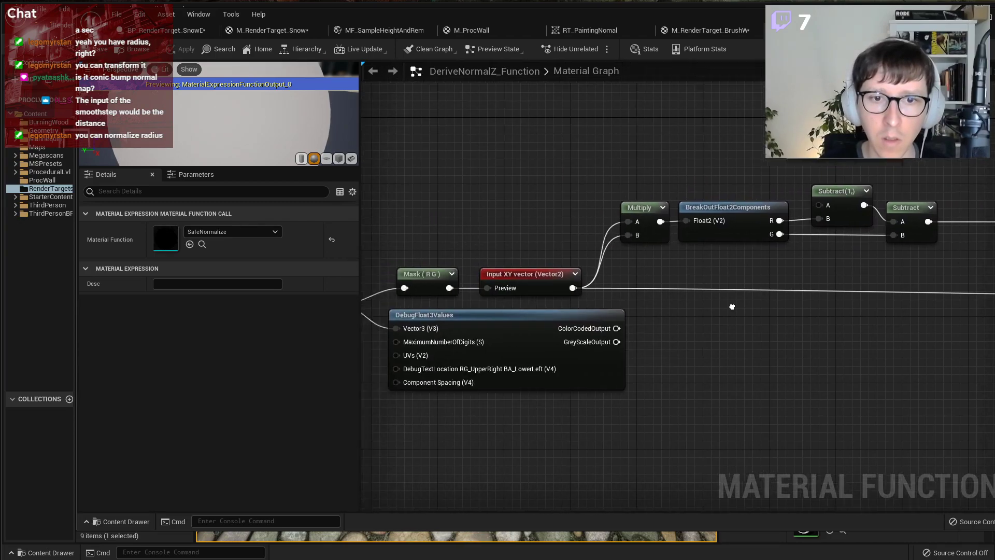
{"action": "right_click_drag", "start_coordinate": [719, 306], "coordinate": [917, 306]}
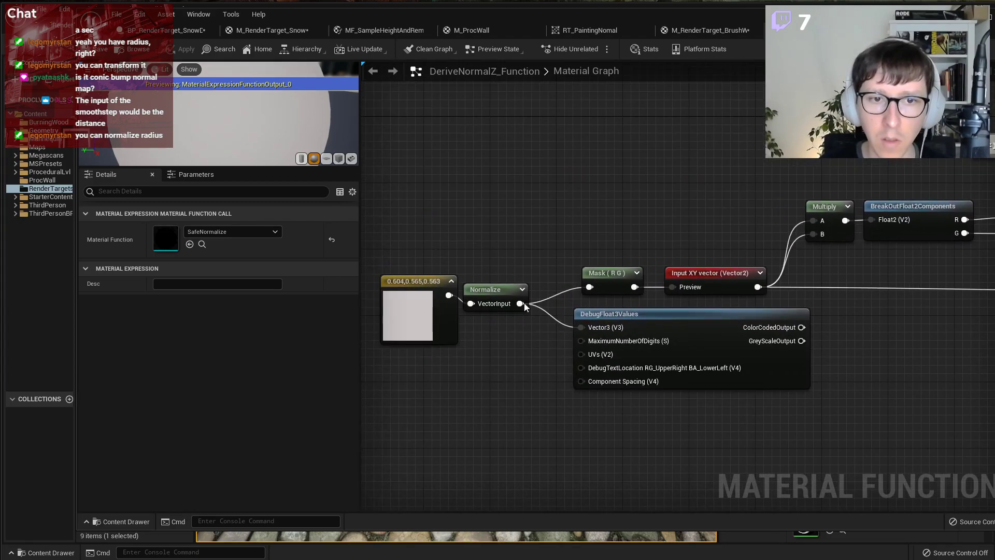
{"action": "left_click", "coordinate": [863, 30]}
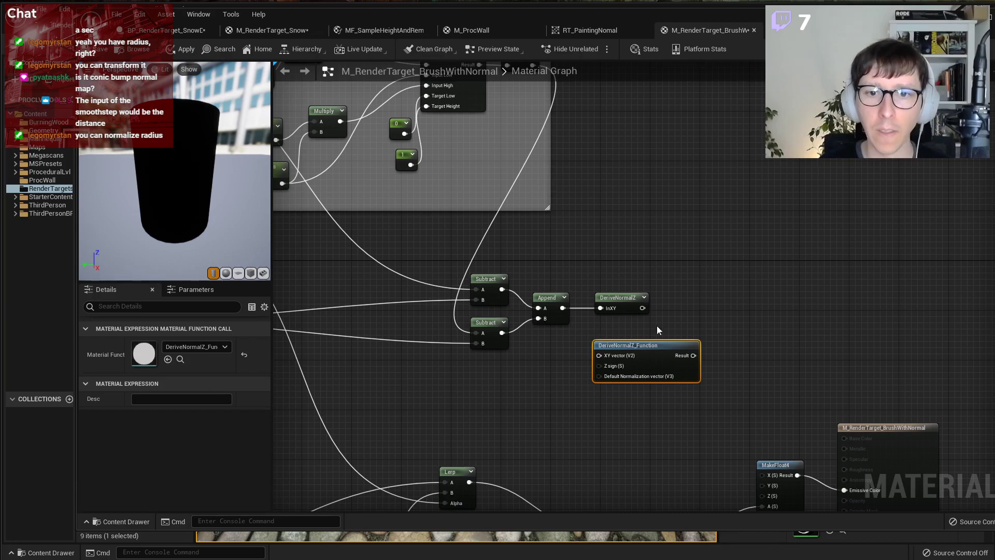
Delete the function node and append DeriveNormalZ with the Saturate mask into Emissive Color.
{"action": "right_click_drag", "start_coordinate": [747, 339], "coordinate": [651, 224]}
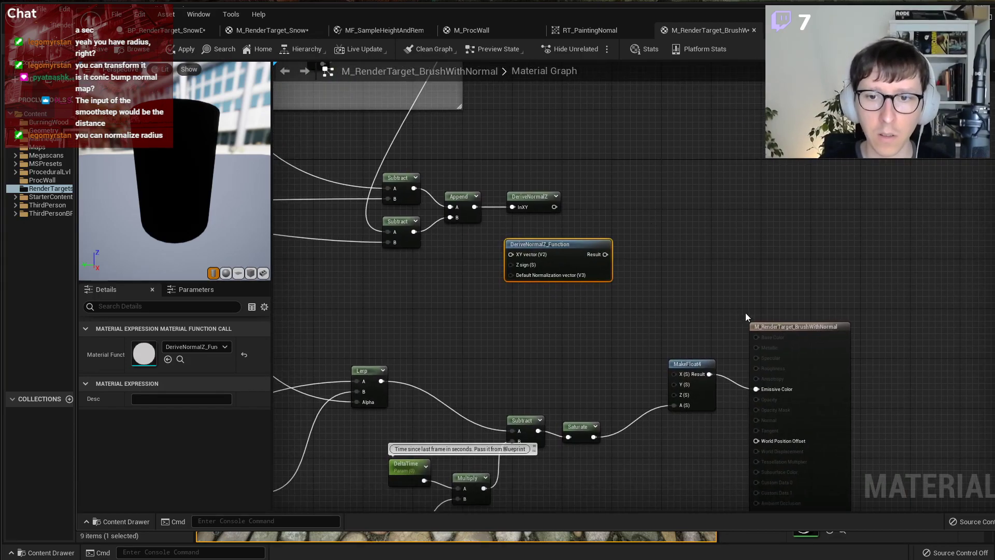
{"action": "key", "text": "Delete"}
{"action": "left_click_drag", "start_coordinate": [554, 207], "coordinate": [659, 312]}
{"action": "type", "text": "appe"}
{"action": "key", "text": "Return"}
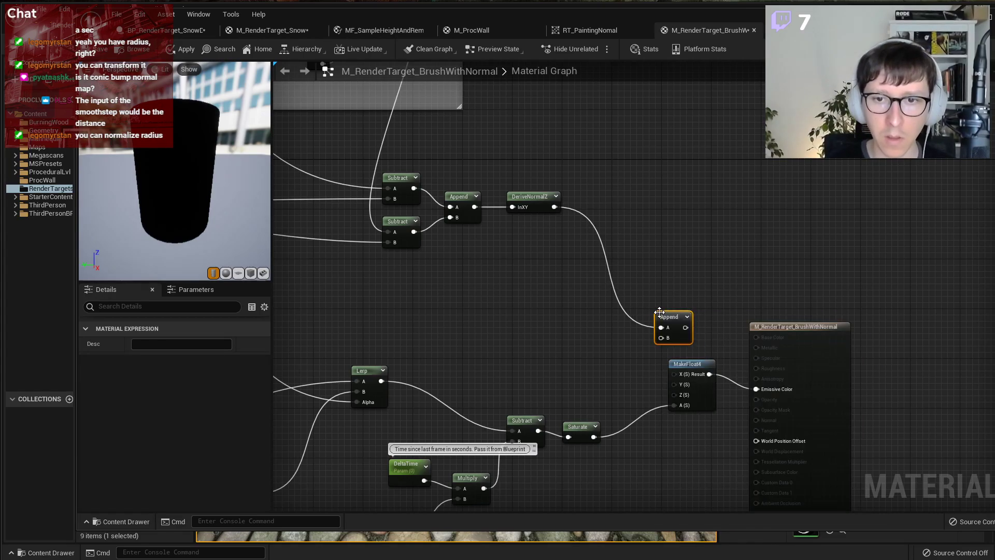
{"action": "left_click_drag", "start_coordinate": [593, 437], "coordinate": [755, 389]}
{"action": "left_click_drag", "start_coordinate": [685, 327], "coordinate": [756, 389]}
Preview the material on a plane viewed from above, then pan back to the brush-shape groups.
{"action": "left_click", "coordinate": [238, 273]}
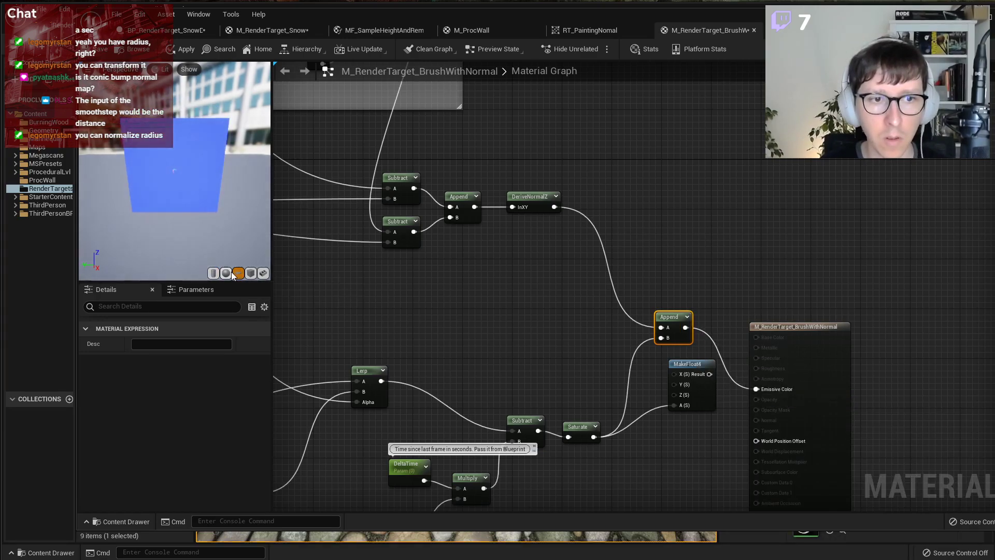
{"action": "left_click_drag", "start_coordinate": [181, 154], "coordinate": [173, 192]}
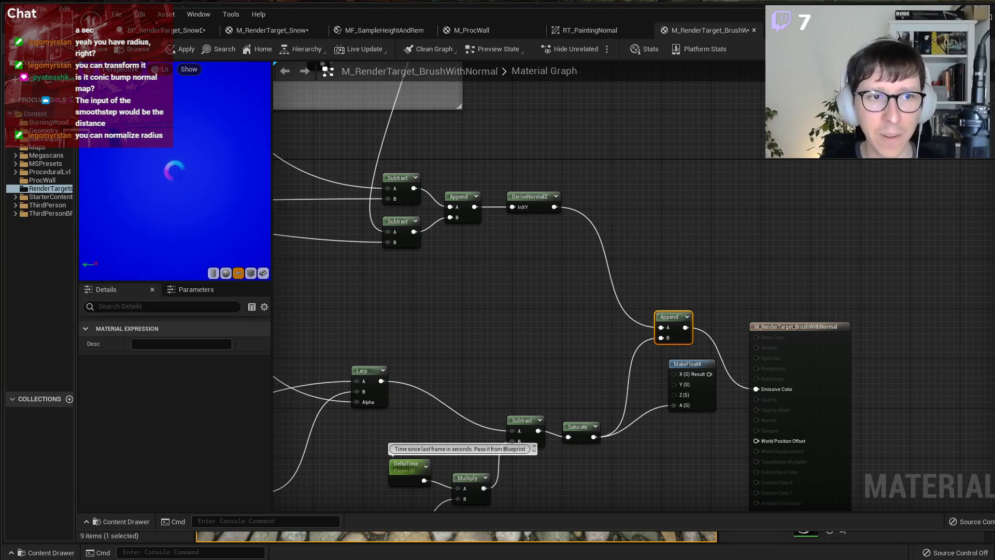
{"action": "scroll", "coordinate": [399, 223], "scroll_direction": "down", "scroll_amount": 3}
{"action": "right_click_drag", "start_coordinate": [381, 215], "coordinate": [649, 309]}
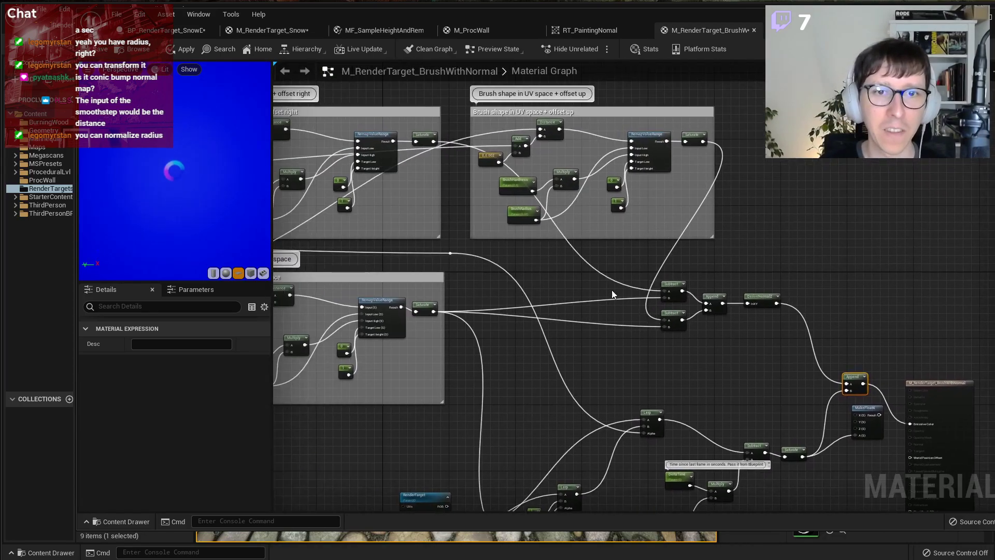
{"action": "right_click_drag", "start_coordinate": [447, 259], "coordinate": [849, 248]}
{"action": "scroll", "coordinate": [815, 320], "scroll_direction": "up", "scroll_amount": 2}
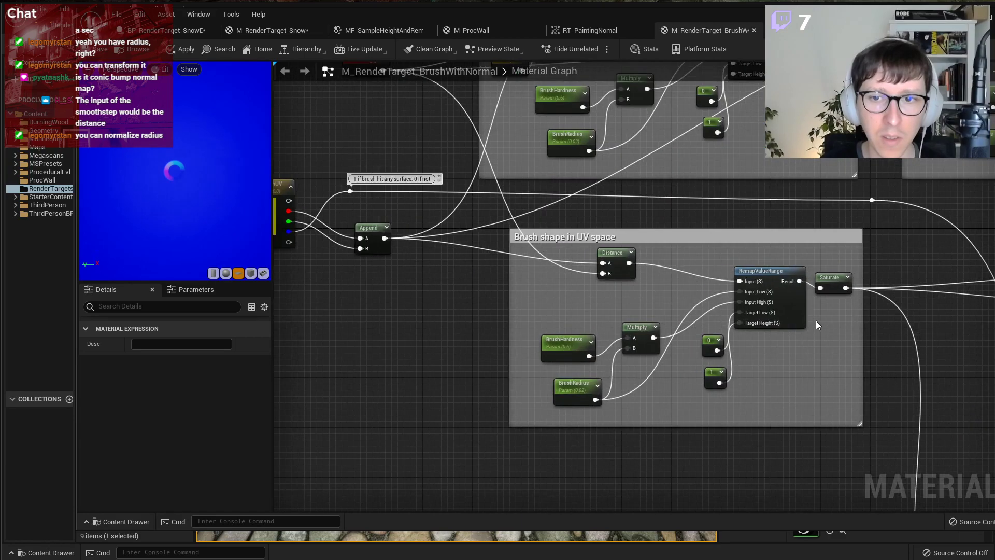
Wire the Saturate result directly into the material output's Emissive Color.
{"action": "right_click_drag", "start_coordinate": [807, 322], "coordinate": [370, 174]}
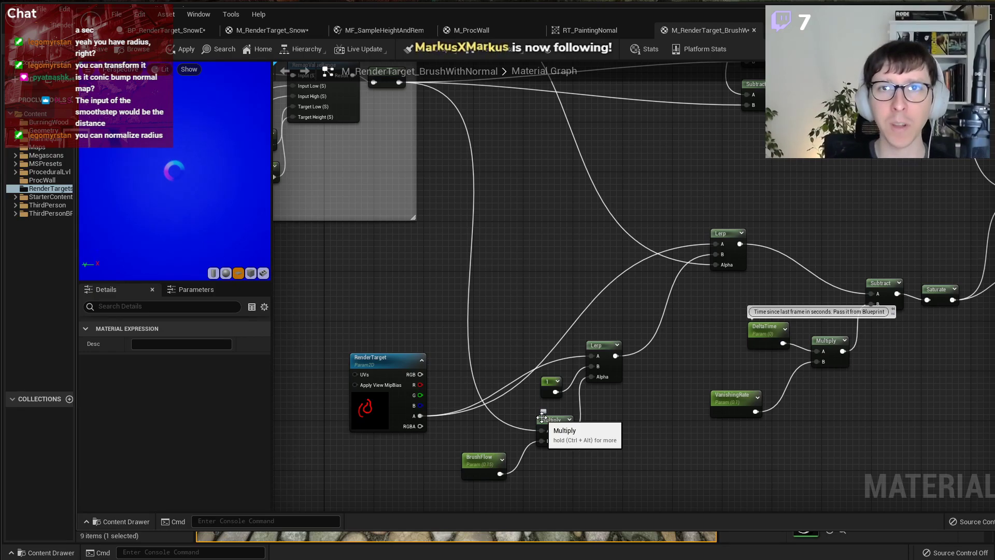
{"action": "right_click_drag", "start_coordinate": [616, 243], "coordinate": [702, 214]}
{"action": "scroll", "coordinate": [719, 266], "scroll_direction": "down", "scroll_amount": 2}
{"action": "right_click_drag", "start_coordinate": [889, 319], "coordinate": [541, 419]}
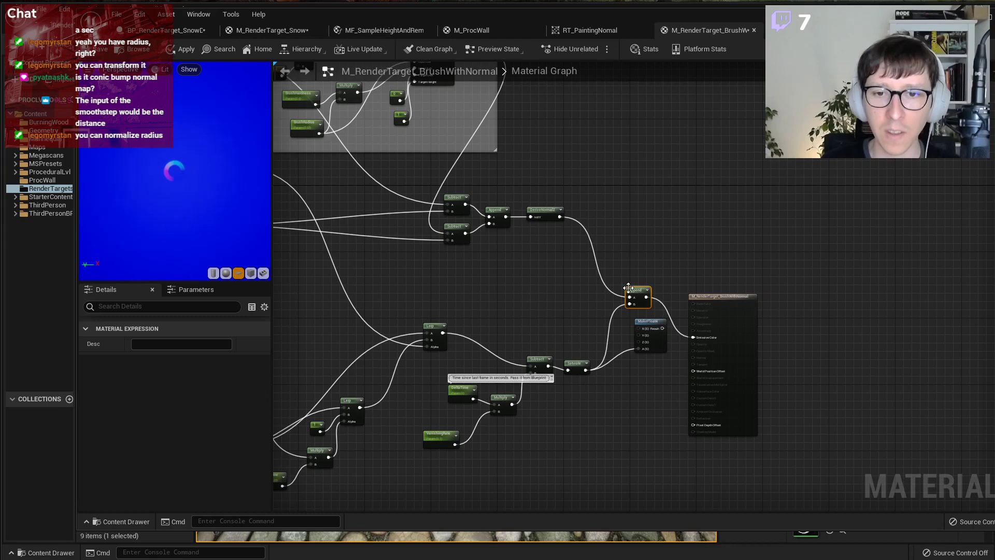
{"action": "left_click_drag", "start_coordinate": [713, 296], "coordinate": [707, 279]}
{"action": "mouse_move", "coordinate": [498, 243]}
{"action": "right_mouse_down"}
{"action": "mouse_move", "coordinate": [682, 269]}
{"action": "mouse_move", "coordinate": [726, 311]}
{"action": "right_mouse_up"}
{"action": "right_click_drag", "start_coordinate": [371, 210], "coordinate": [550, 218]}
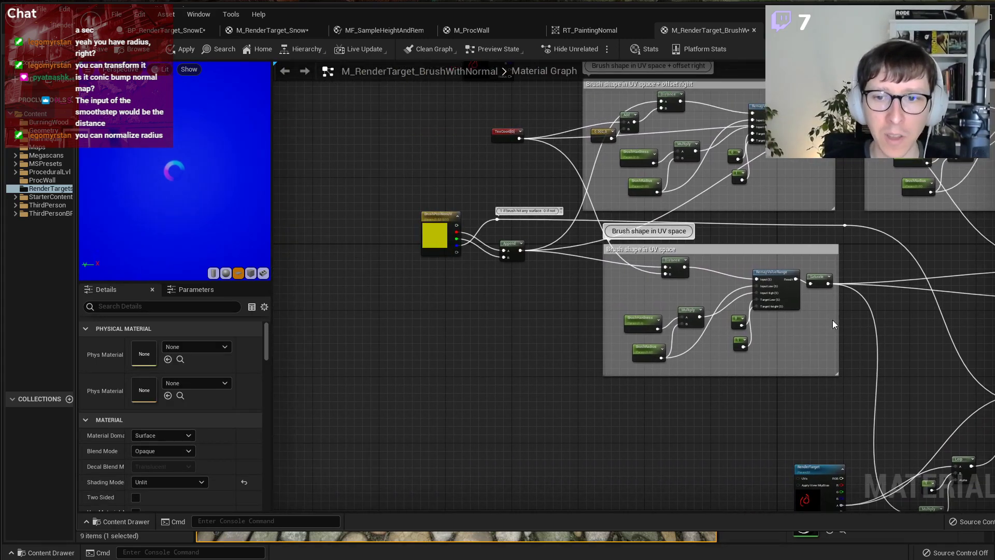
{"action": "scroll", "coordinate": [450, 236], "scroll_direction": "up", "scroll_amount": 1}
{"action": "right_click_drag", "start_coordinate": [701, 335], "coordinate": [346, 163]}
{"action": "right_click_drag", "start_coordinate": [935, 310], "coordinate": [436, 264]}
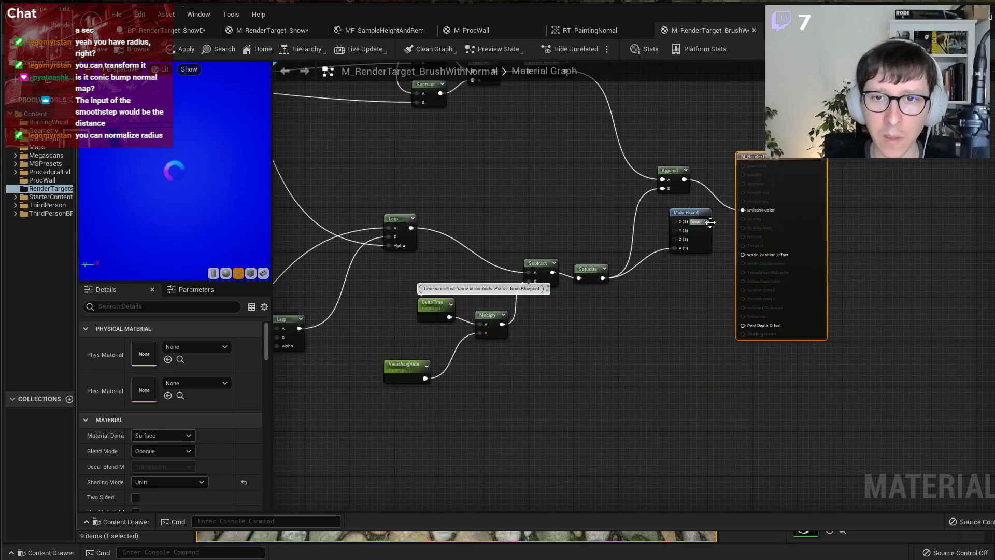
{"action": "scroll", "coordinate": [633, 260], "scroll_direction": "up", "scroll_amount": 2}
{"action": "left_click_drag", "start_coordinate": [595, 284], "coordinate": [777, 199]}
{"action": "scroll", "coordinate": [203, 181], "scroll_direction": "down", "scroll_amount": 6}
{"action": "scroll", "coordinate": [204, 180], "scroll_direction": "up", "scroll_amount": 2}
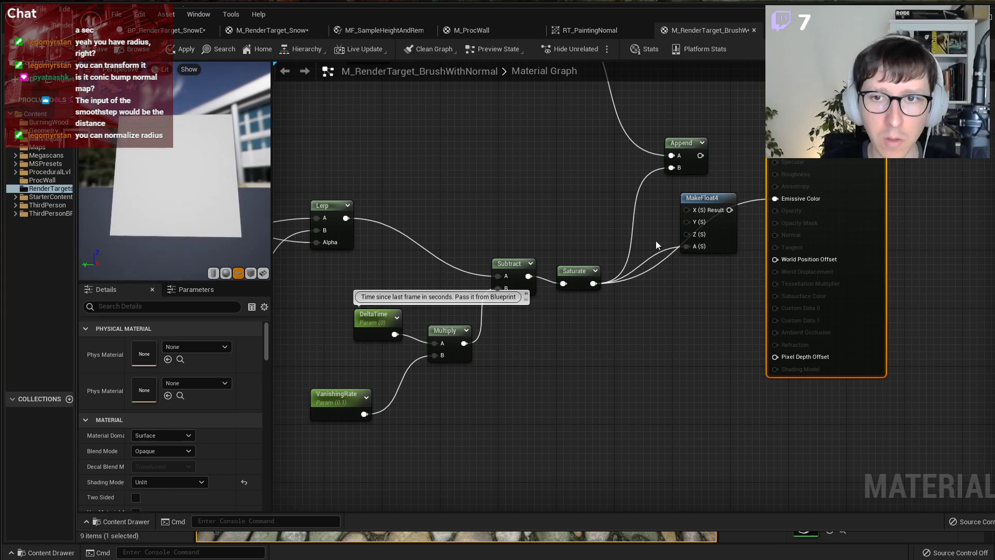
Preview only the Saturate node's result, with the preview shading set to Unlit.
{"action": "right_click", "coordinate": [566, 274]}
{"action": "left_click", "coordinate": [632, 295]}
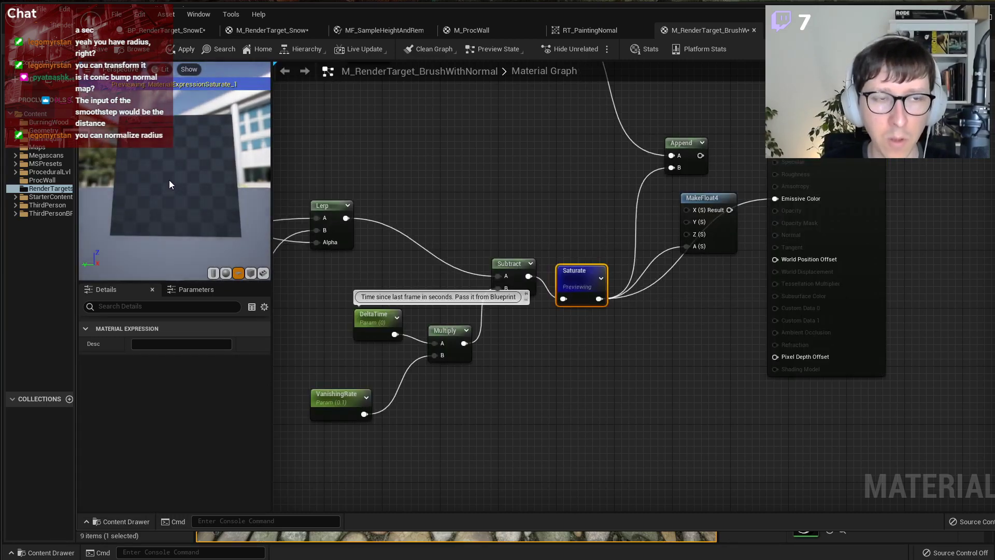
{"action": "left_click", "coordinate": [164, 69]}
{"action": "left_click", "coordinate": [181, 108]}
Start previewing the Lerp node's result.
{"action": "right_click_drag", "start_coordinate": [434, 227], "coordinate": [870, 244]}
{"action": "scroll", "coordinate": [766, 245], "scroll_direction": "down", "scroll_amount": 1}
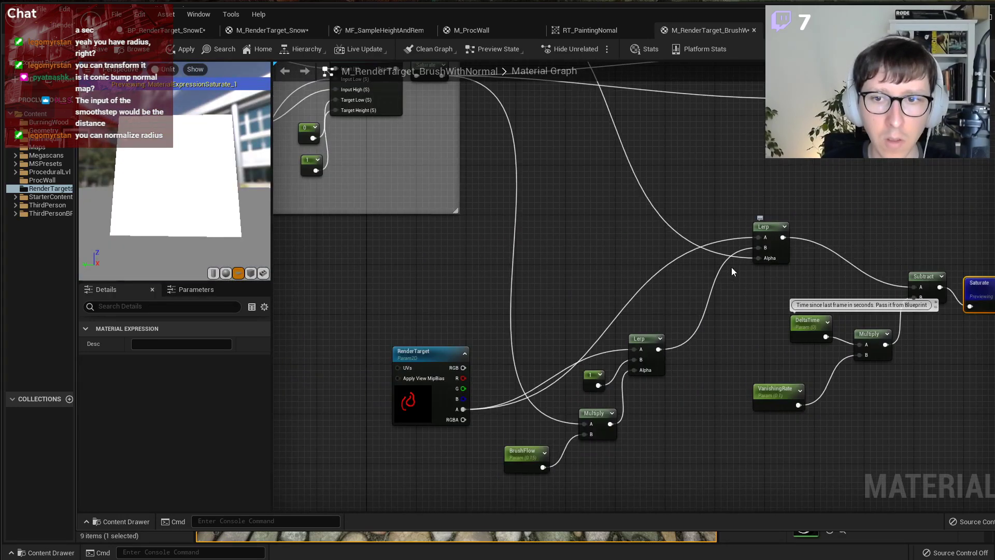
{"action": "right_click_drag", "start_coordinate": [742, 262], "coordinate": [702, 354]}
{"action": "right_click_drag", "start_coordinate": [616, 461], "coordinate": [449, 401]}
{"action": "right_click", "coordinate": [448, 406]}
{"action": "right_click", "coordinate": [764, 277]}
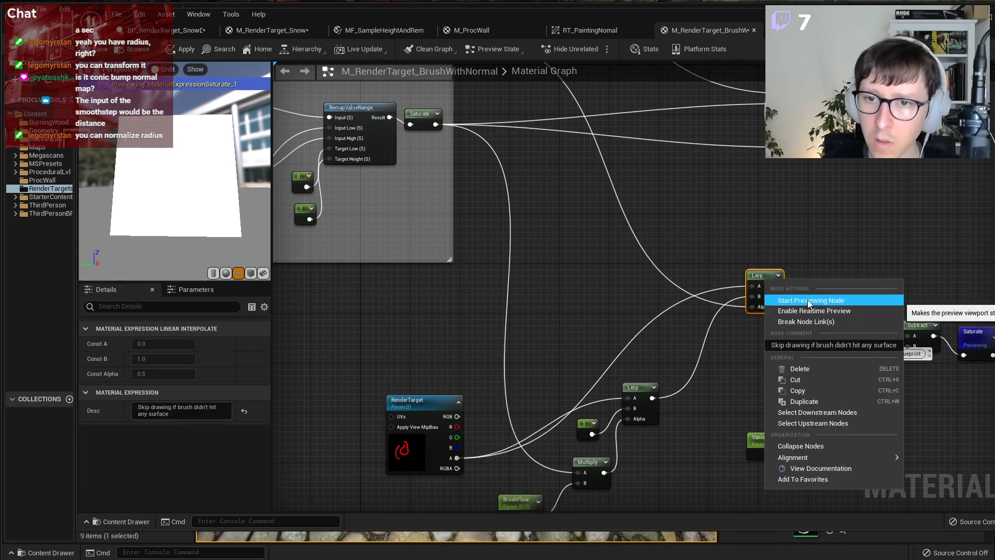
{"action": "left_click", "coordinate": [807, 300]}
Preview the RenderTarget texture on its own and orbit the preview plane to inspect it.
{"action": "right_click_drag", "start_coordinate": [481, 183], "coordinate": [645, 201]}
{"action": "mouse_move", "coordinate": [645, 201]}
{"action": "right_mouse_down"}
{"action": "mouse_move", "coordinate": [906, 319]}
{"action": "mouse_move", "coordinate": [499, 211]}
{"action": "right_mouse_up"}
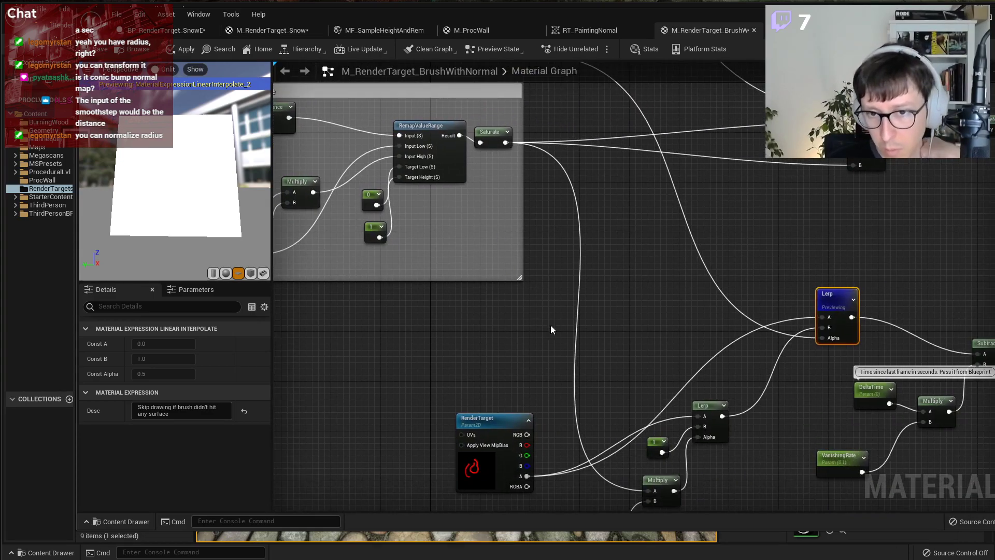
{"action": "right_click_drag", "start_coordinate": [579, 345], "coordinate": [568, 262]}
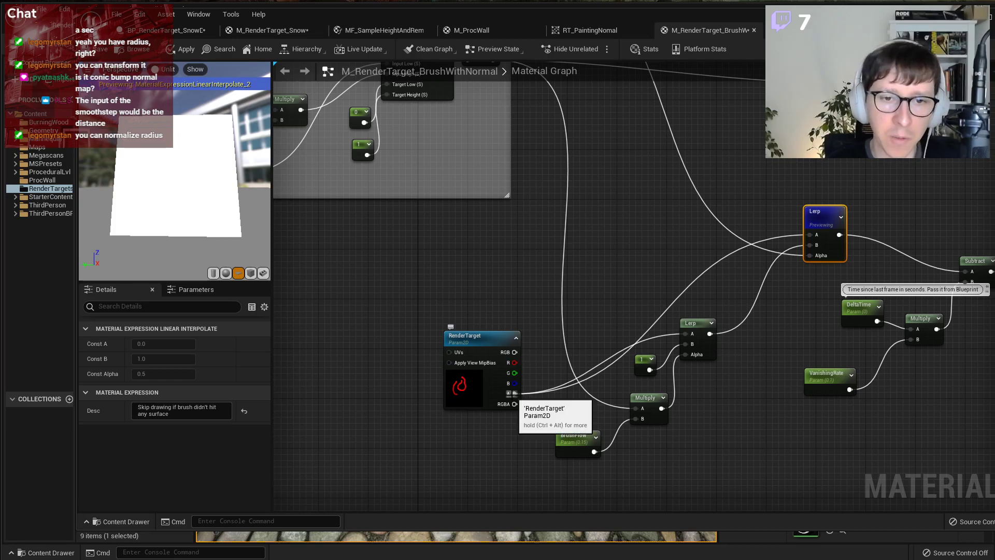
{"action": "scroll", "coordinate": [592, 247], "scroll_direction": "down", "scroll_amount": 1}
{"action": "scroll", "coordinate": [591, 247], "scroll_direction": "down", "scroll_amount": 1}
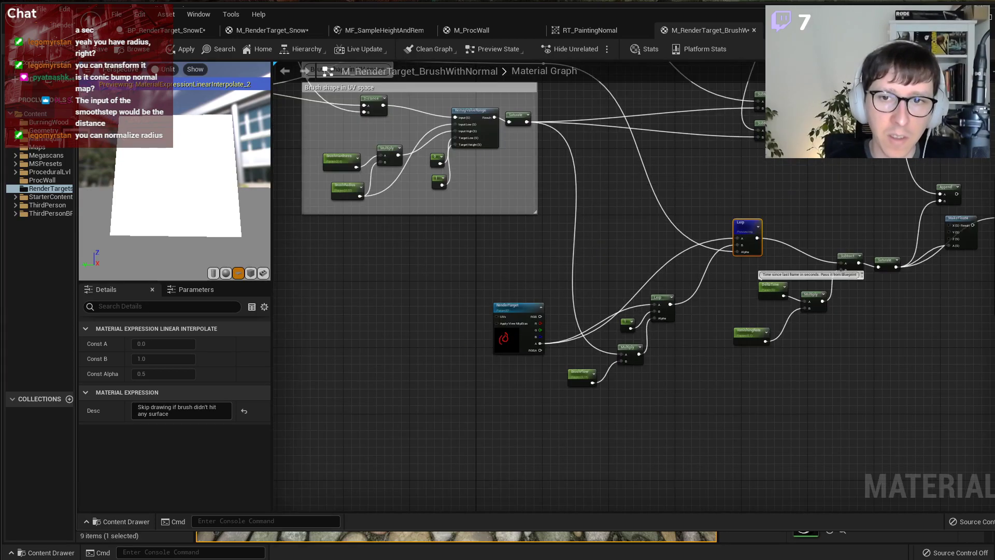
{"action": "right_click_drag", "start_coordinate": [614, 252], "coordinate": [469, 329]}
{"action": "right_click", "coordinate": [373, 387]}
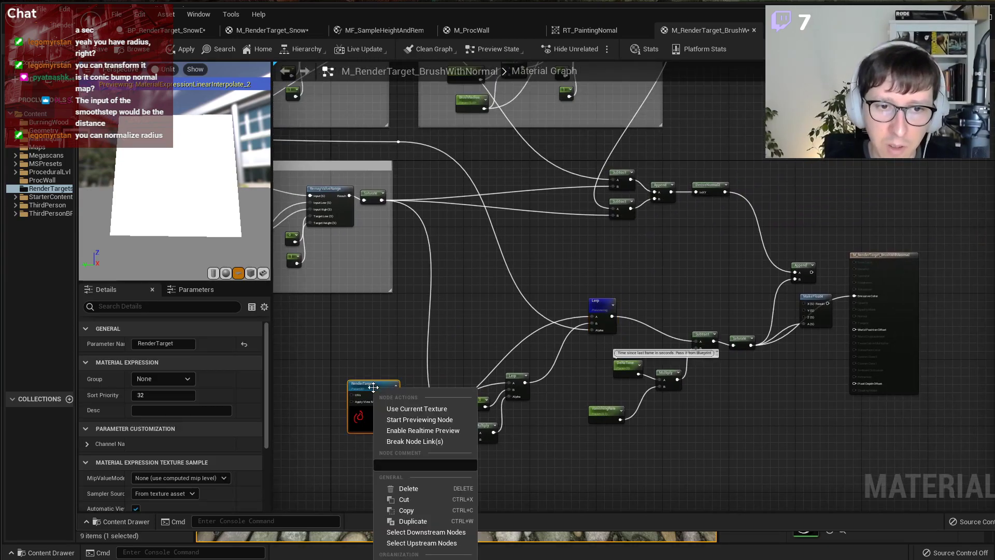
{"action": "left_click", "coordinate": [412, 421]}
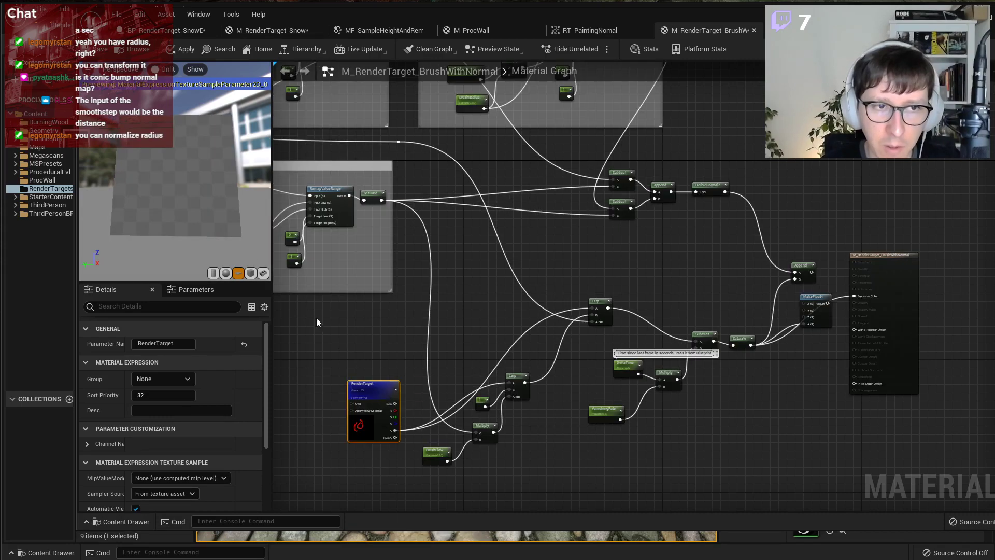
{"action": "scroll", "coordinate": [204, 219], "scroll_direction": "up", "scroll_amount": 4}
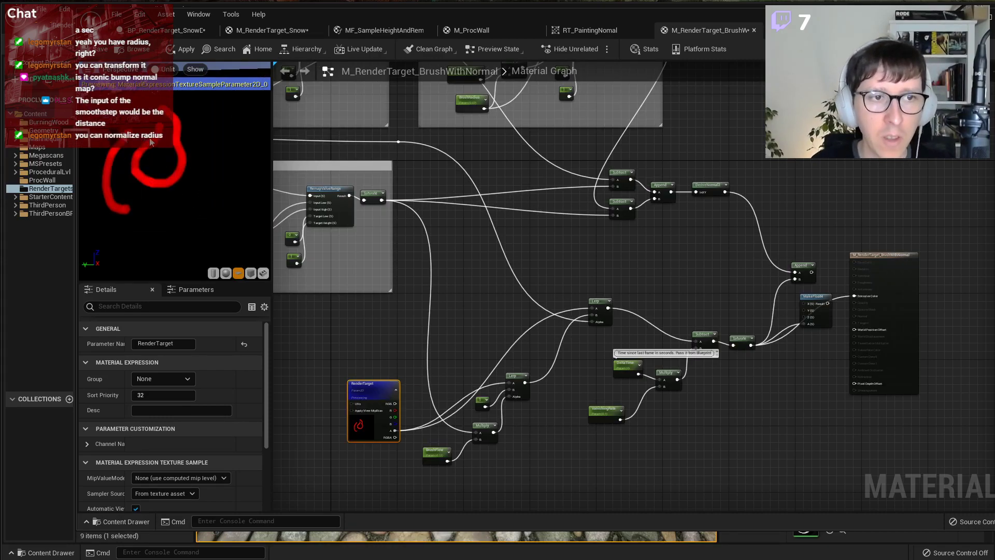
{"action": "mouse_move", "coordinate": [138, 182]}
{"action": "left_mouse_down"}
{"action": "mouse_move", "coordinate": [151, 182]}
{"action": "mouse_move", "coordinate": [129, 183]}
{"action": "left_mouse_up"}
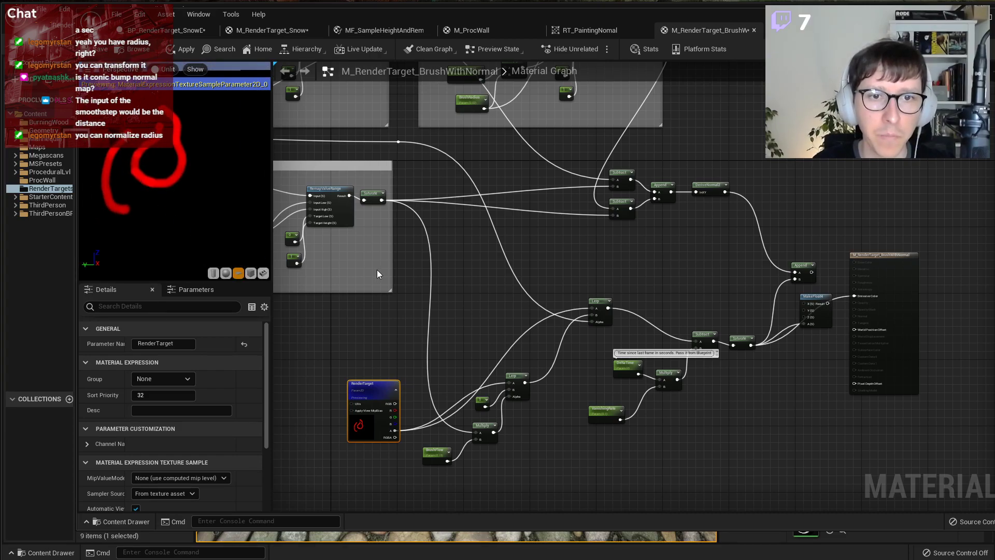
Preview the brush-shape Saturate mask, a small white dot on a black plane.
{"action": "right_click_drag", "start_coordinate": [376, 270], "coordinate": [586, 313]}
{"action": "right_click_drag", "start_coordinate": [665, 333], "coordinate": [704, 380]}
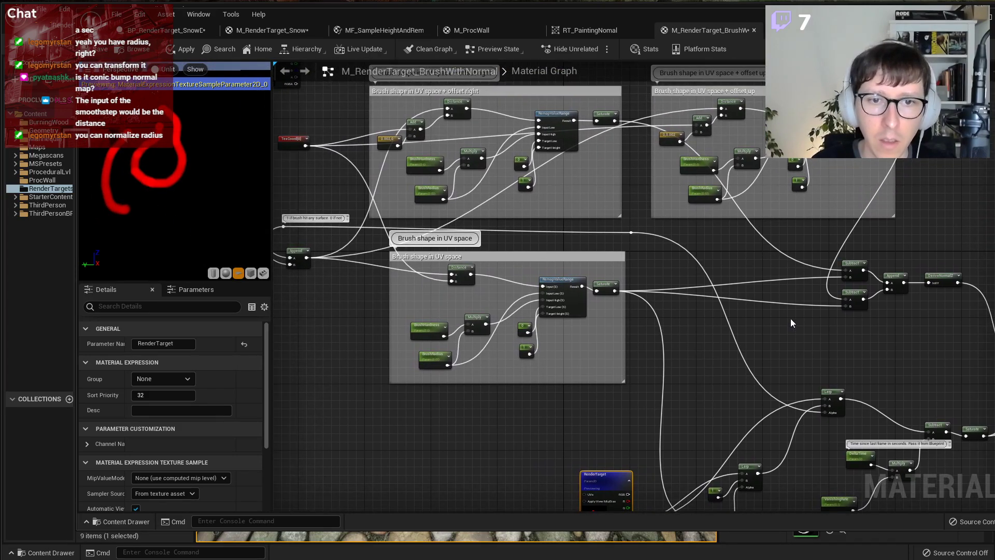
{"action": "scroll", "coordinate": [585, 290], "scroll_direction": "up", "scroll_amount": 3}
{"action": "right_click", "coordinate": [611, 283]}
{"action": "left_click", "coordinate": [641, 305]}
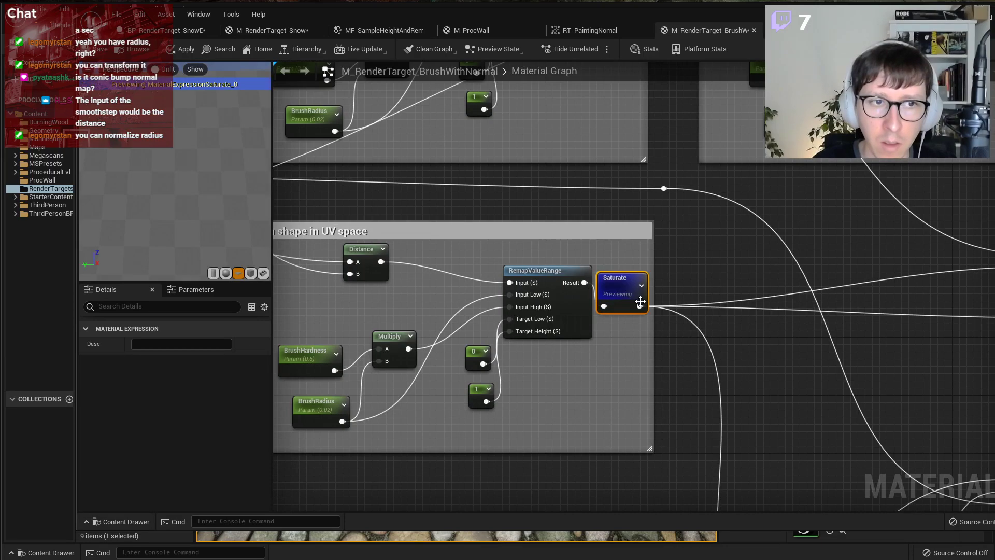
{"action": "scroll", "coordinate": [187, 172], "scroll_direction": "down", "scroll_amount": 1}
{"action": "scroll", "coordinate": [187, 172], "scroll_direction": "up", "scroll_amount": 5}
{"action": "scroll", "coordinate": [175, 173], "scroll_direction": "down", "scroll_amount": 1}
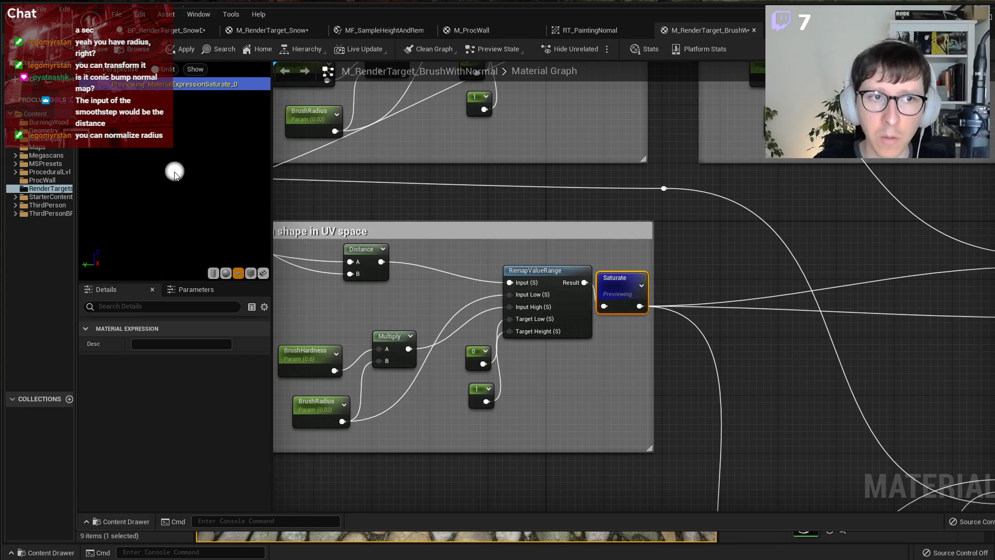
{"action": "scroll", "coordinate": [175, 173], "scroll_direction": "down", "scroll_amount": 4}
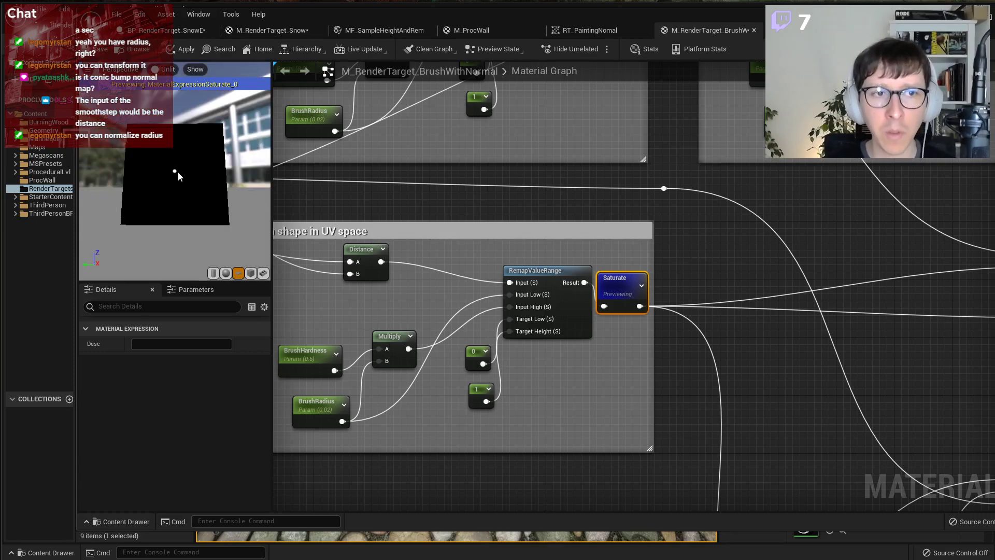
{"action": "scroll", "coordinate": [178, 172], "scroll_direction": "up", "scroll_amount": 4}
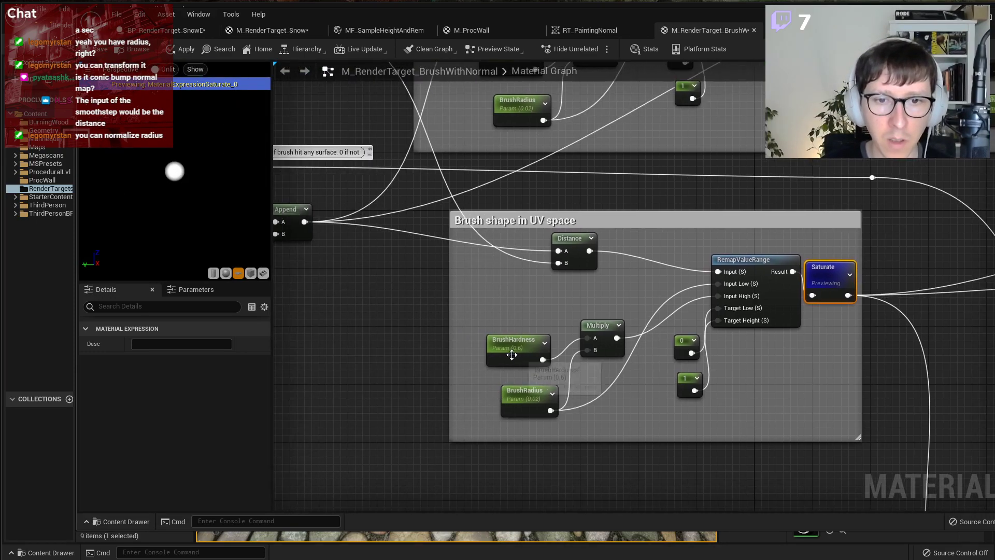
Try BrushHardness defaults of 0.1 and 0.9, then settle on 0.2.
{"action": "left_click", "coordinate": [512, 355]}
{"action": "left_click", "coordinate": [182, 377]}
{"action": "type", "text": "0.2"}
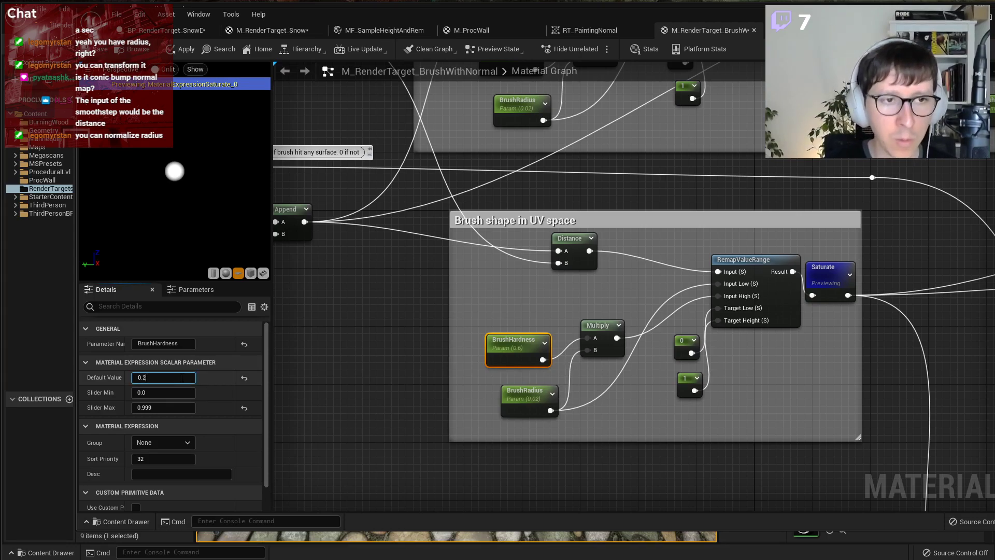
{"action": "key", "text": "Return"}
{"action": "type", "text": "0.1"}
{"action": "key", "text": "Return"}
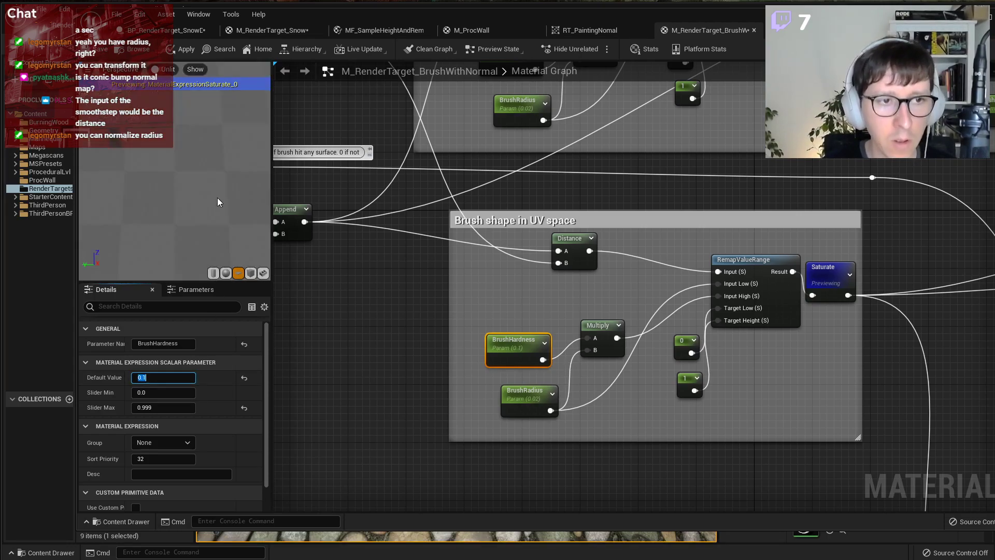
{"action": "type", "text": "0"}
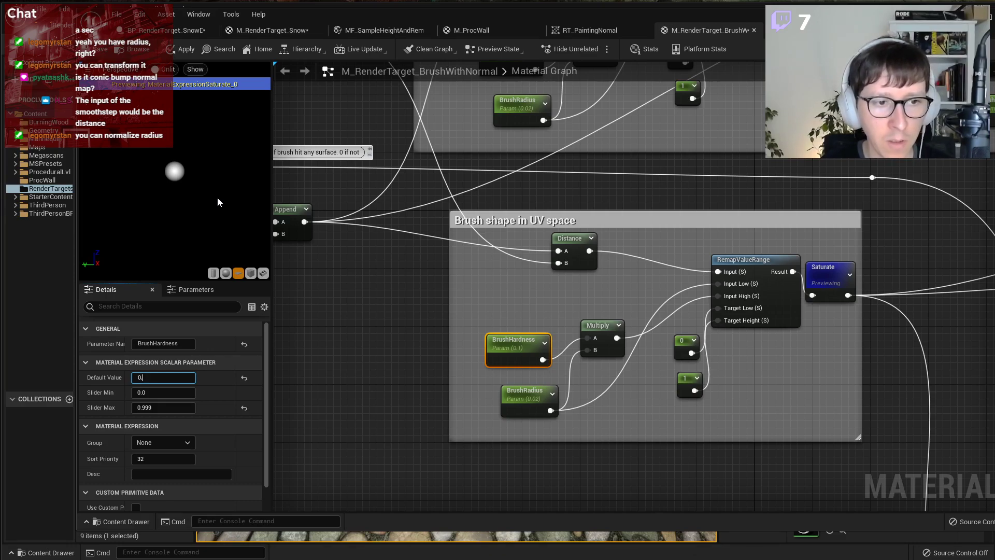
{"action": "type", "text": ".0.9"}
{"action": "key", "text": "Return"}
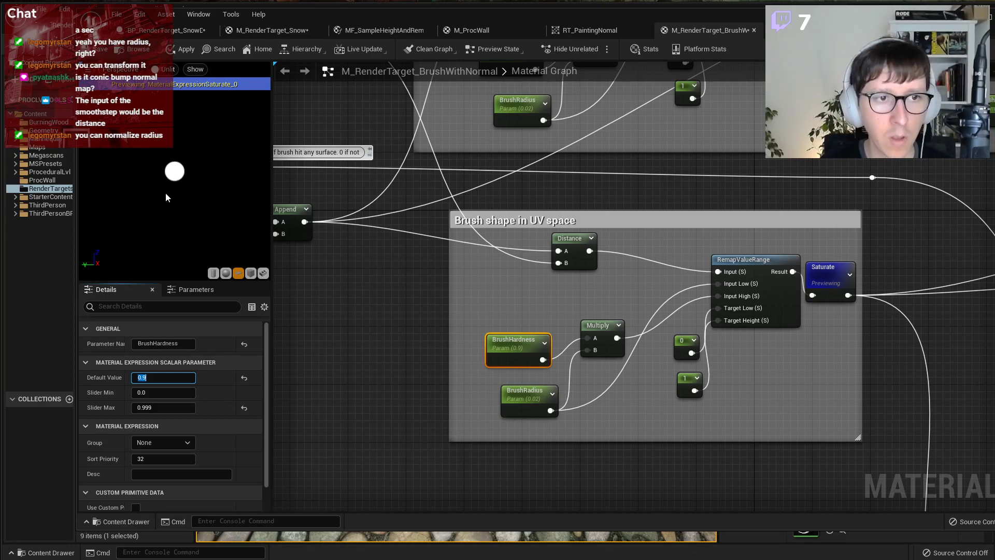
{"action": "type", "text": "0.2"}
{"action": "key", "text": "Return"}
Bring up the DeriveNormalZ node's context actions.
{"action": "scroll", "coordinate": [688, 301], "scroll_direction": "down", "scroll_amount": 4}
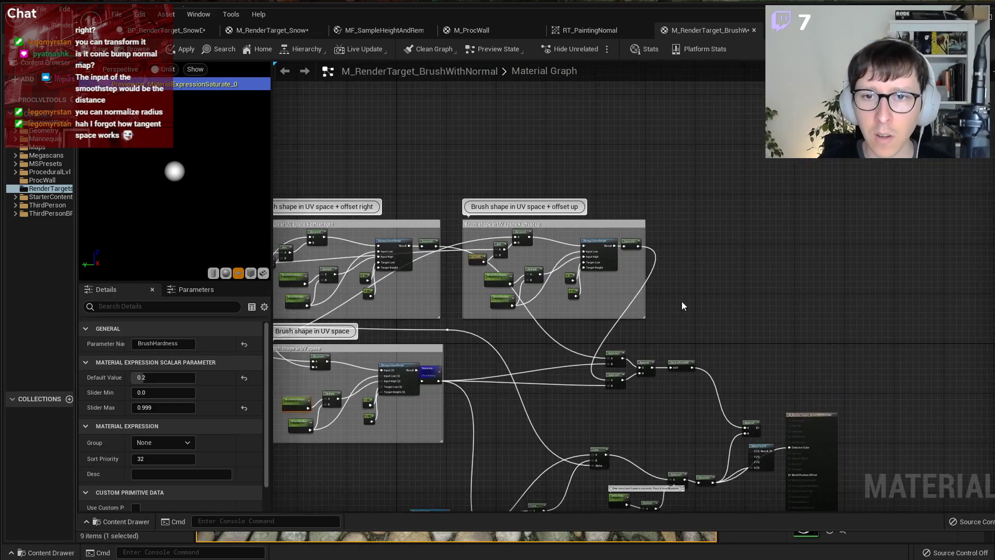
{"action": "scroll", "coordinate": [633, 360], "scroll_direction": "up", "scroll_amount": 4}
{"action": "right_click", "coordinate": [695, 380]}
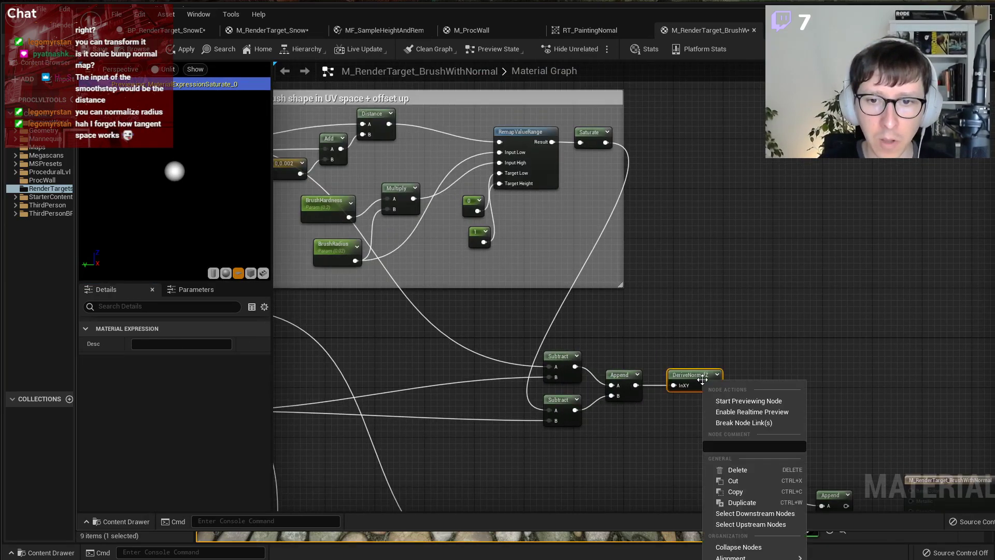
Preview the DeriveNormalZ output and trial a BrushHardness default of 0.9.
{"action": "left_click", "coordinate": [732, 400]}
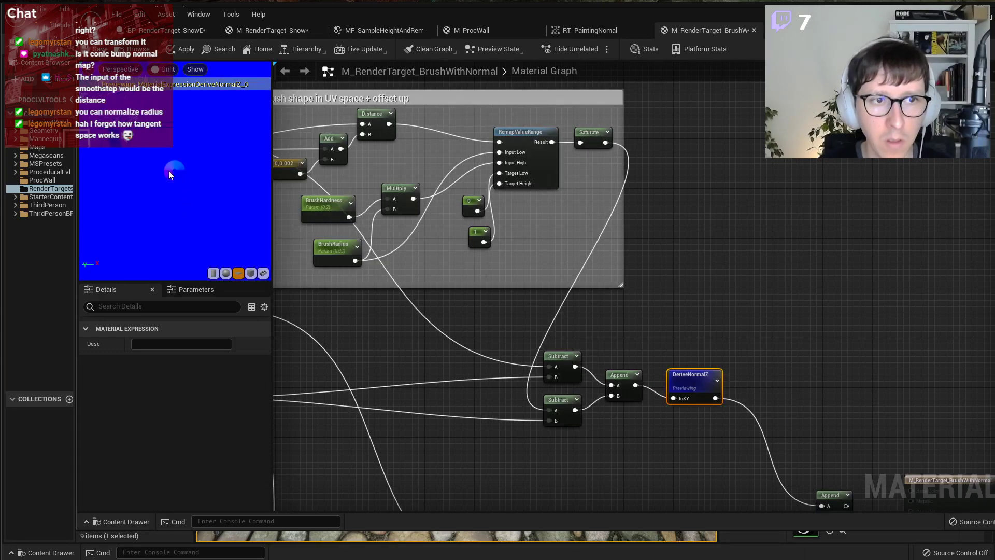
{"action": "right_click_drag", "start_coordinate": [441, 349], "coordinate": [941, 250]}
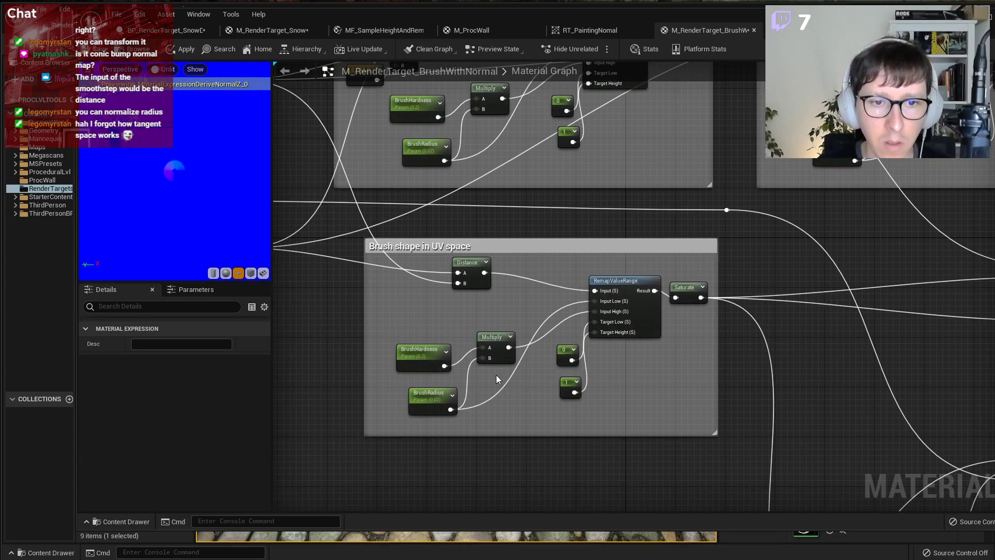
{"action": "left_click", "coordinate": [415, 359]}
{"action": "left_click", "coordinate": [158, 362]}
{"action": "left_click", "coordinate": [162, 376]}
{"action": "type", "text": "0.9"}
{"action": "key", "text": "Return"}
{"action": "key", "text": "Return"}
{"action": "key", "text": "Return"}
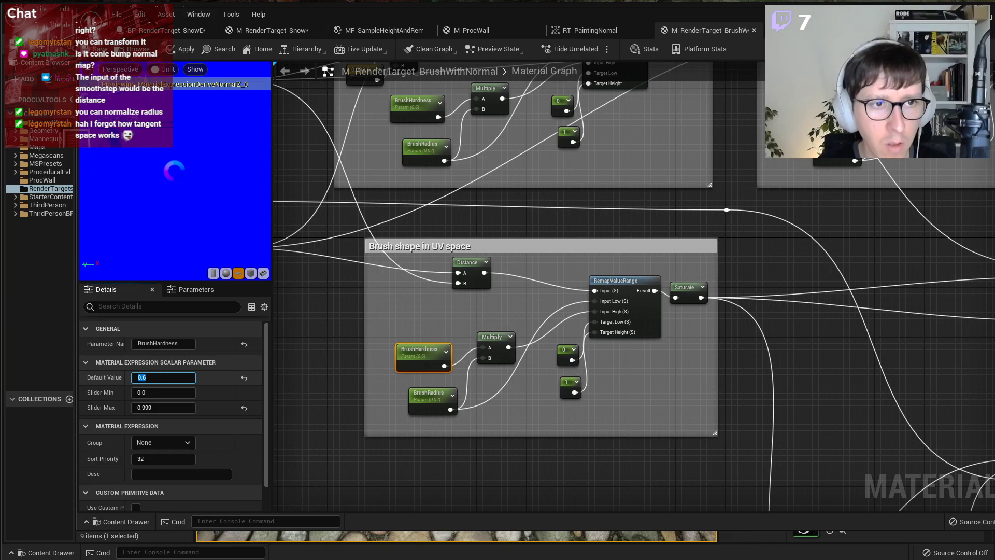
Test the 0.002,0 offset constant's R value at 0.02 and then 0.0001.
{"action": "right_click_drag", "start_coordinate": [670, 212], "coordinate": [279, 287]}
{"action": "right_click_drag", "start_coordinate": [459, 289], "coordinate": [928, 293]}
{"action": "right_click_drag", "start_coordinate": [492, 289], "coordinate": [783, 307]}
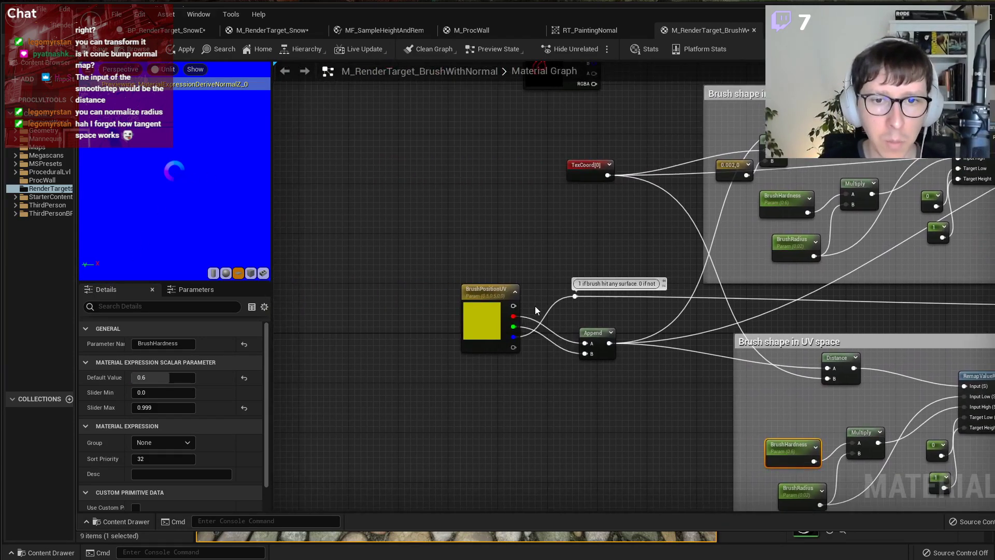
{"action": "right_click_drag", "start_coordinate": [658, 250], "coordinate": [509, 326]}
{"action": "left_click", "coordinate": [577, 242]}
{"action": "right_click_drag", "start_coordinate": [588, 306], "coordinate": [536, 307]}
{"action": "left_click", "coordinate": [177, 344]}
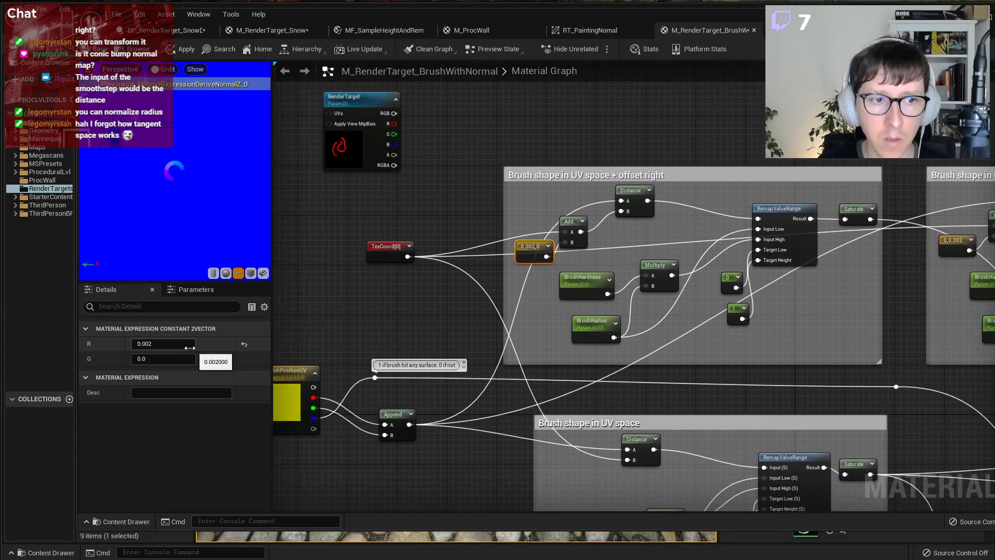
{"action": "type", "text": "0.02"}
{"action": "key", "text": "Return"}
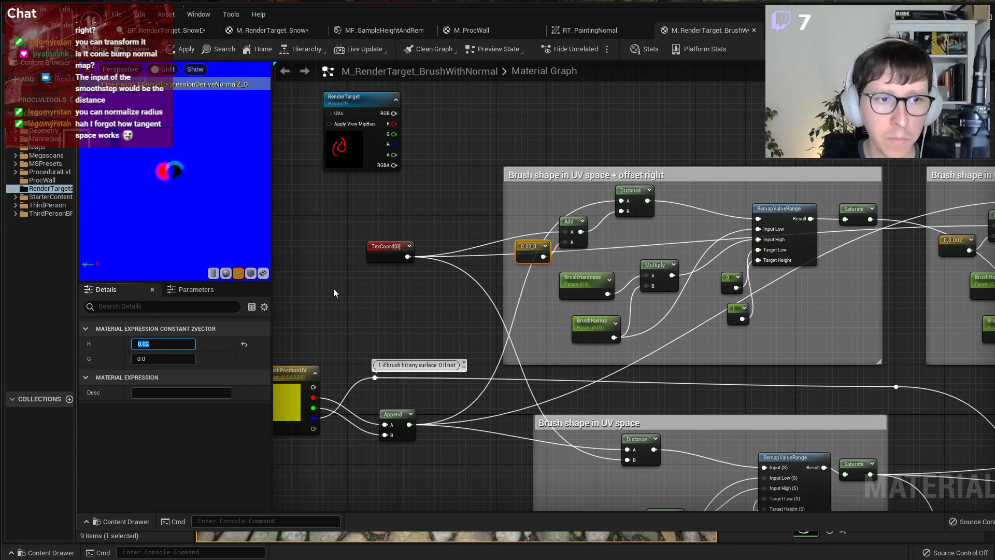
{"action": "key", "text": "BackSpace"}
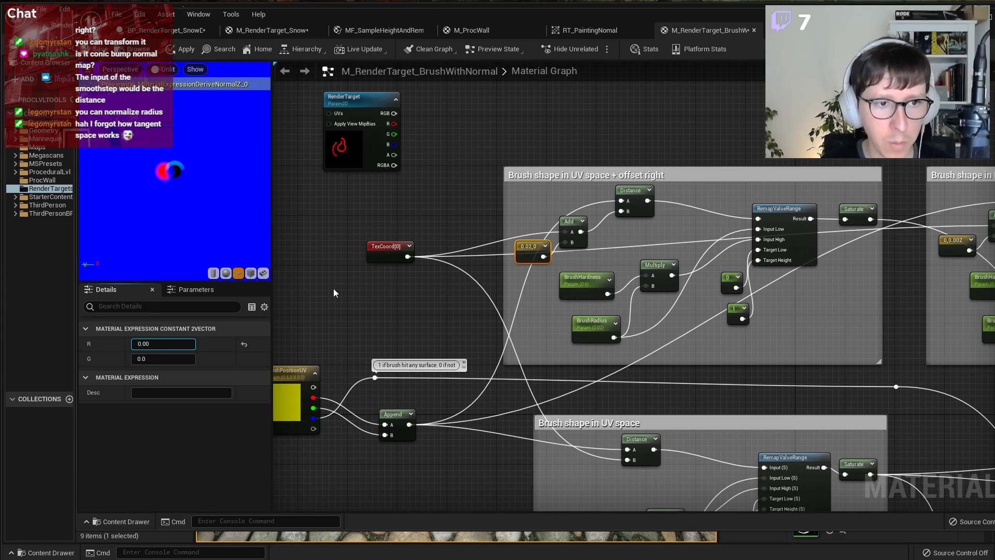
{"action": "key", "text": "Return"}
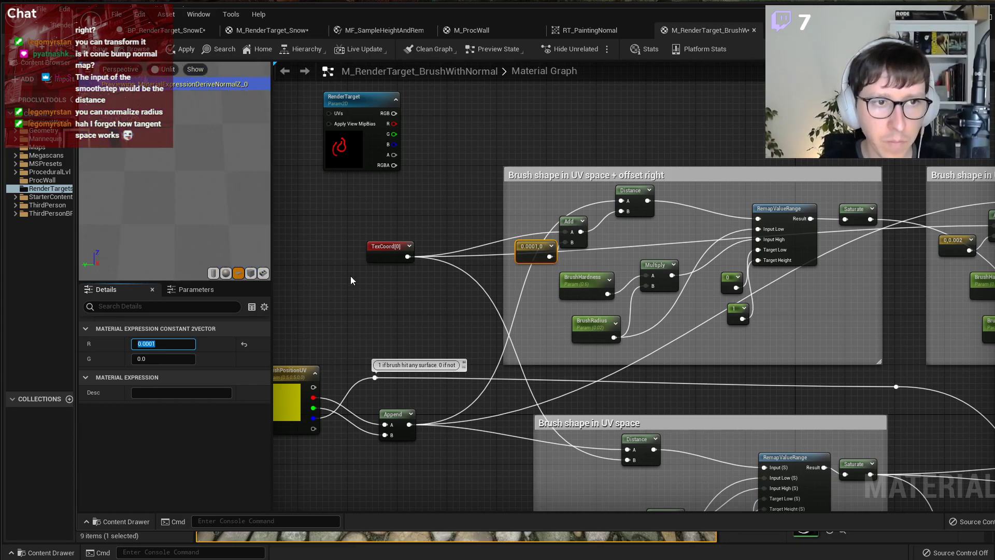
Try 0.0001 on the up offset's G value, then restore both offsets to 0.002.
{"action": "right_click_drag", "start_coordinate": [602, 244], "coordinate": [302, 239]}
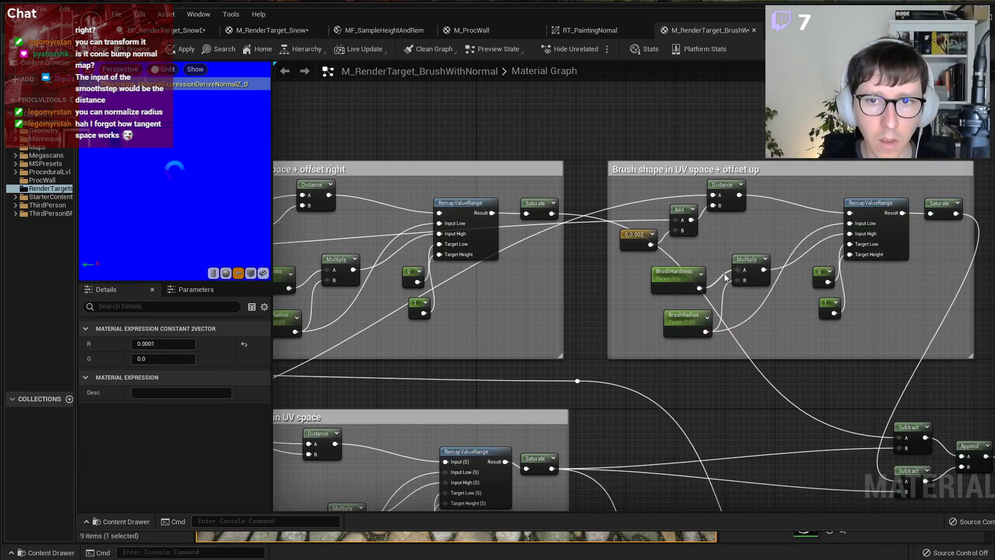
{"action": "left_click", "coordinate": [637, 237]}
{"action": "left_click", "coordinate": [189, 351]}
{"action": "type", "text": "0.0001"}
{"action": "key", "text": "Return"}
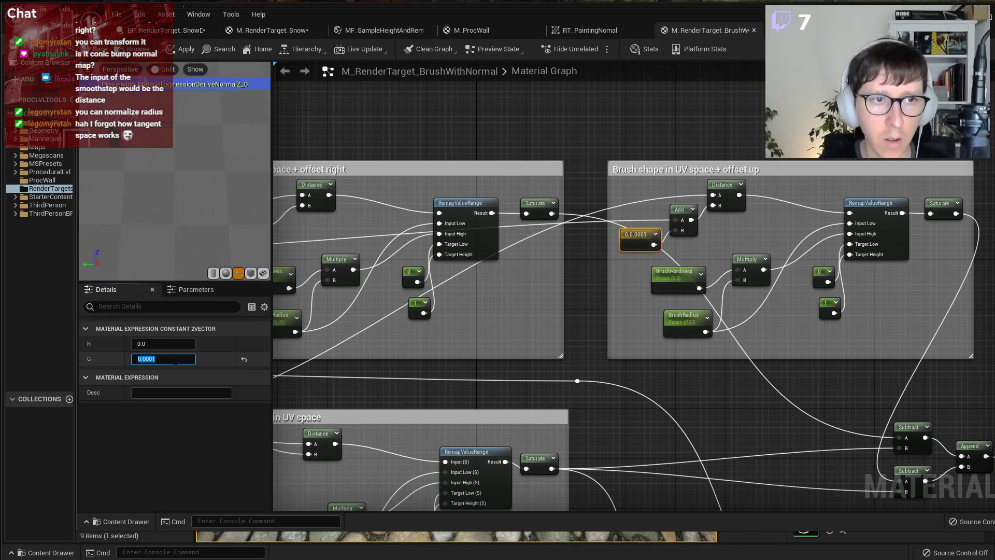
{"action": "left_click", "coordinate": [175, 361]}
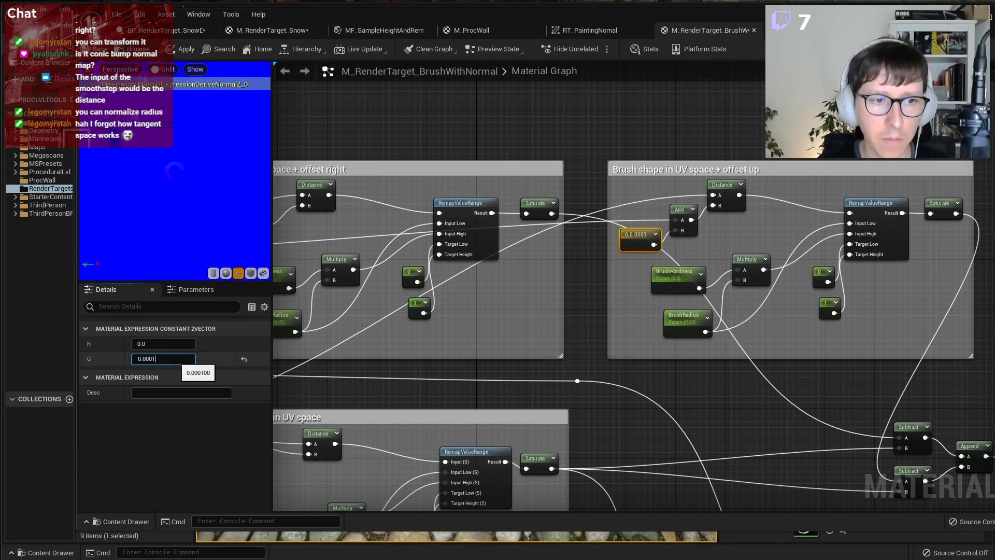
{"action": "key", "text": "Return"}
{"action": "right_click_drag", "start_coordinate": [475, 289], "coordinate": [734, 288]}
{"action": "left_click", "coordinate": [471, 249]}
{"action": "left_click", "coordinate": [170, 343]}
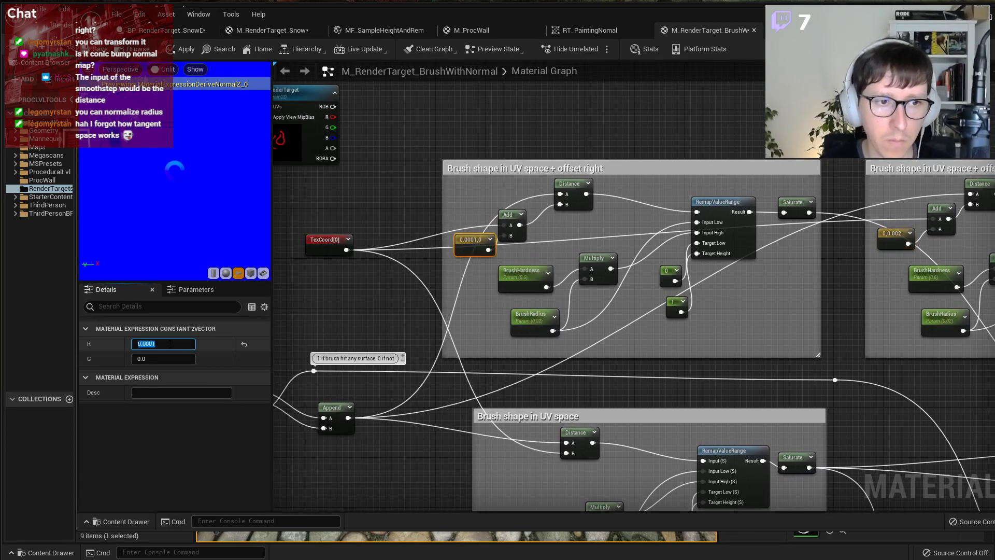
{"action": "key", "text": "Return"}
Set the BrushHardness default to 0.3 after briefly trying 0.2.
{"action": "right_click_drag", "start_coordinate": [800, 281], "coordinate": [722, 293]}
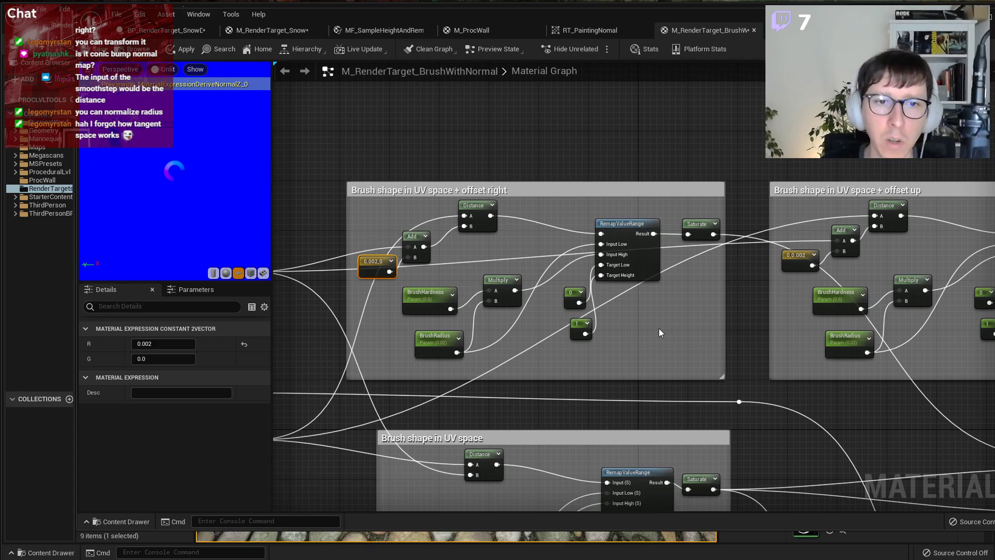
{"action": "right_click_drag", "start_coordinate": [482, 353], "coordinate": [521, 164]}
{"action": "left_click", "coordinate": [482, 353]}
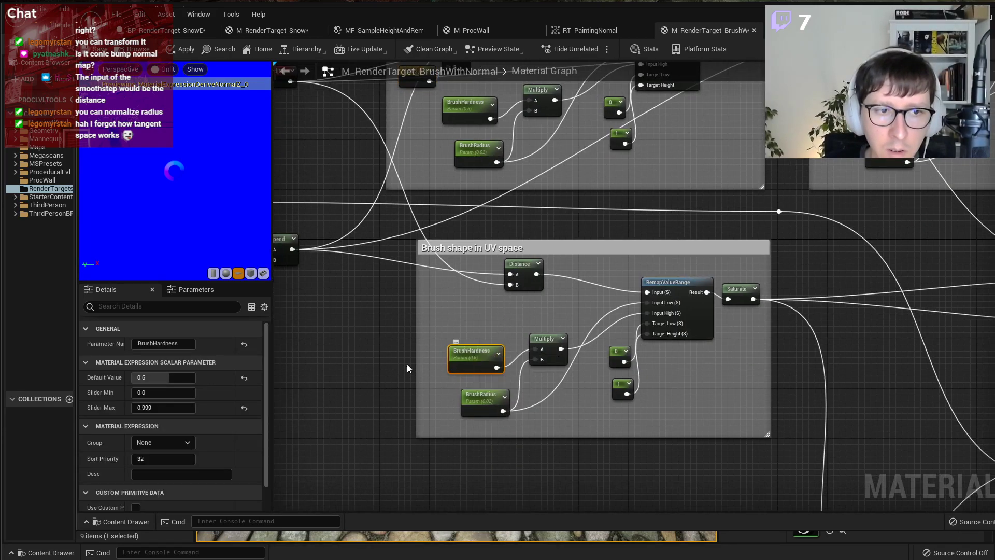
{"action": "left_click", "coordinate": [169, 376]}
{"action": "type", "text": "0.2"}
{"action": "key", "text": "Return"}
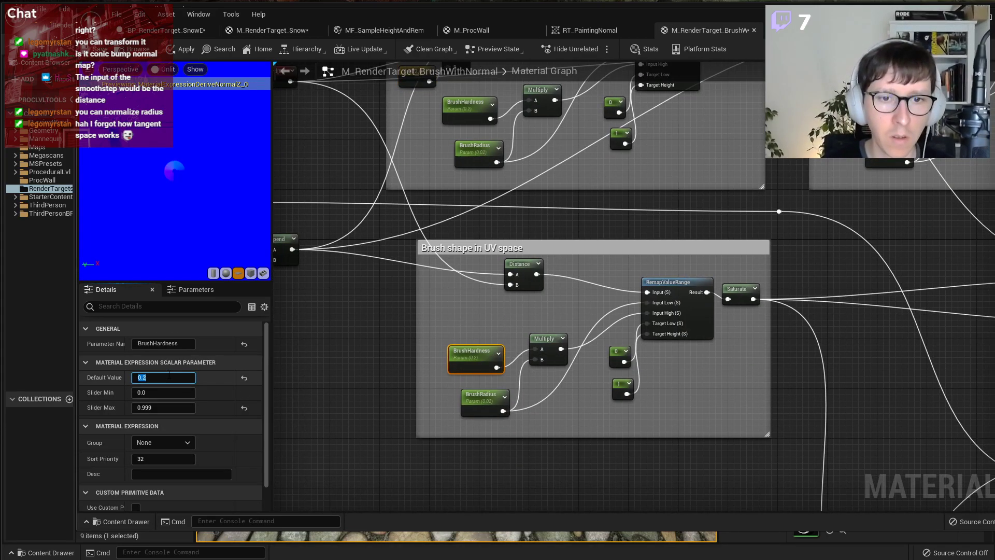
{"action": "type", "text": "0.3"}
{"action": "key", "text": "Return"}
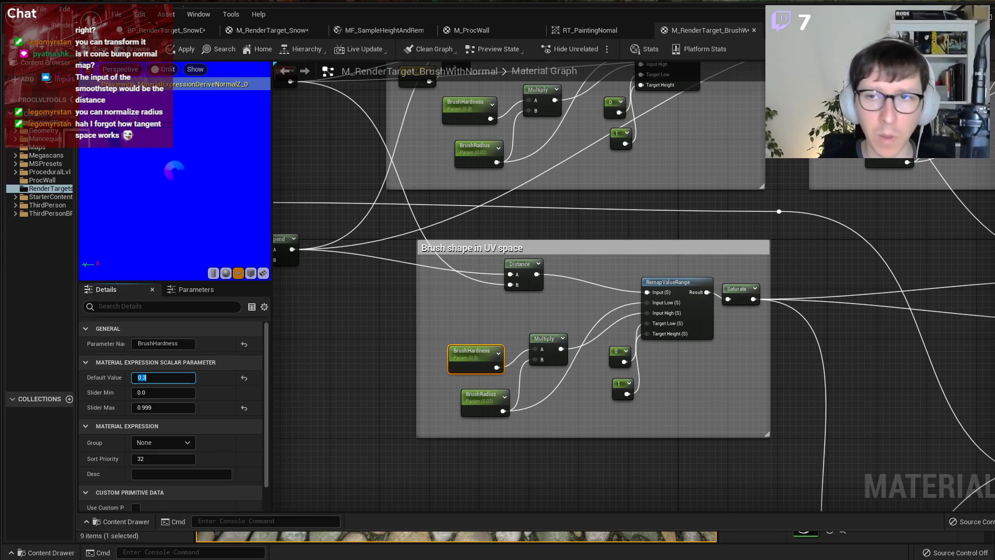
Move the DeriveNormalZ node up and to the right.
{"action": "right_click_drag", "start_coordinate": [704, 225], "coordinate": [448, 310]}
{"action": "right_click_drag", "start_coordinate": [711, 273], "coordinate": [504, 265]}
{"action": "left_click", "coordinate": [771, 371]}
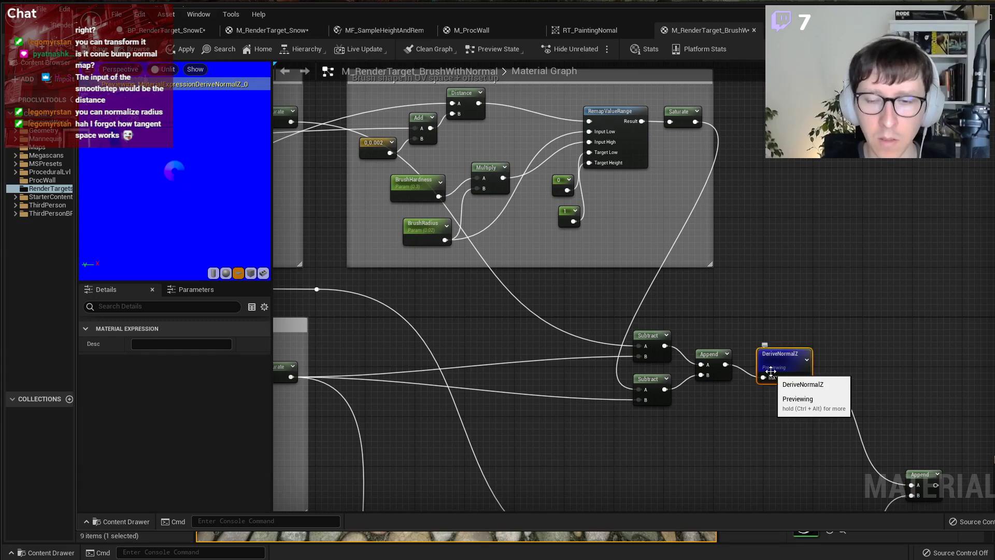
{"action": "right_click_drag", "start_coordinate": [770, 371], "coordinate": [624, 334]}
{"action": "left_click_drag", "start_coordinate": [641, 327], "coordinate": [703, 303]}
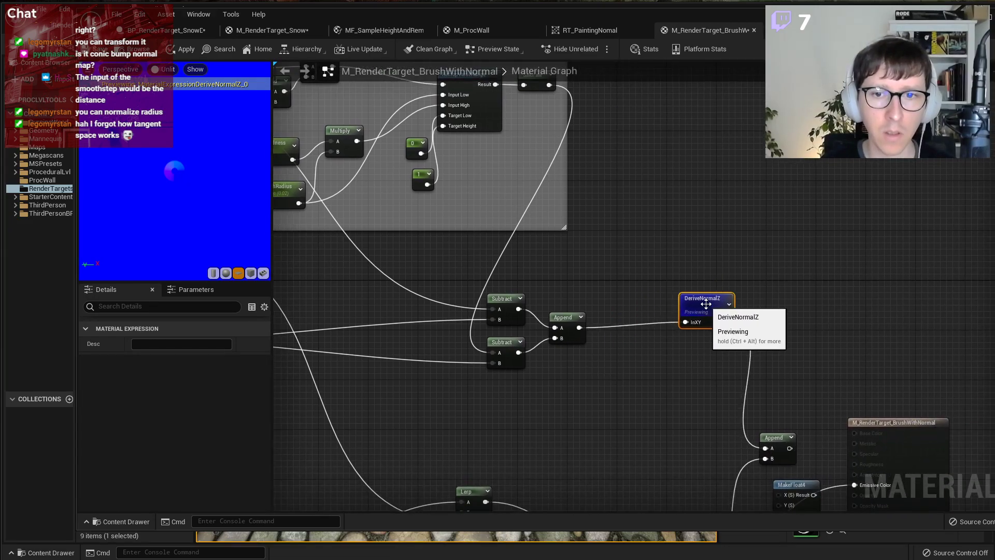
Try a ConstantBiasScale node with Bias 0.5 fed by Append, then delete it.
{"action": "right_click", "coordinate": [613, 347]}
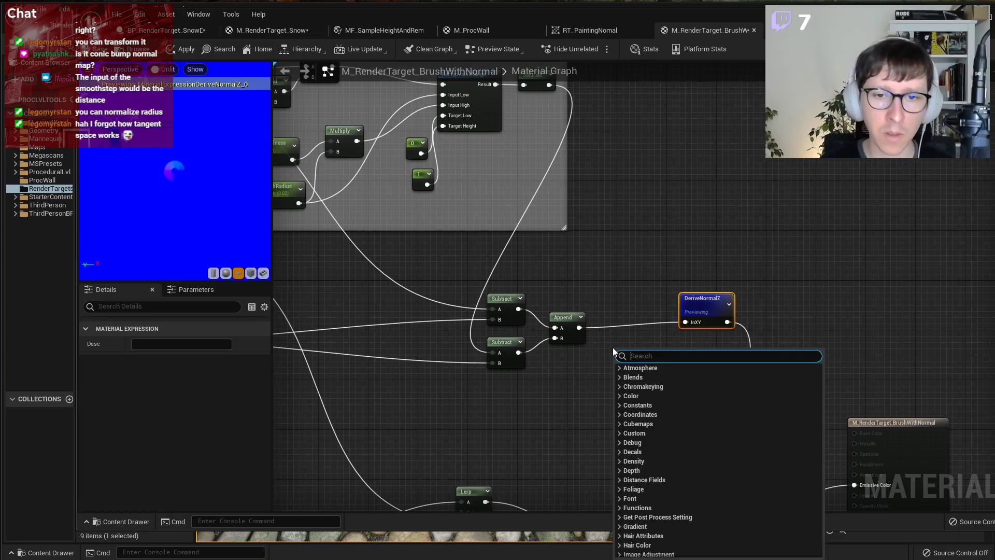
{"action": "type", "text": "con"}
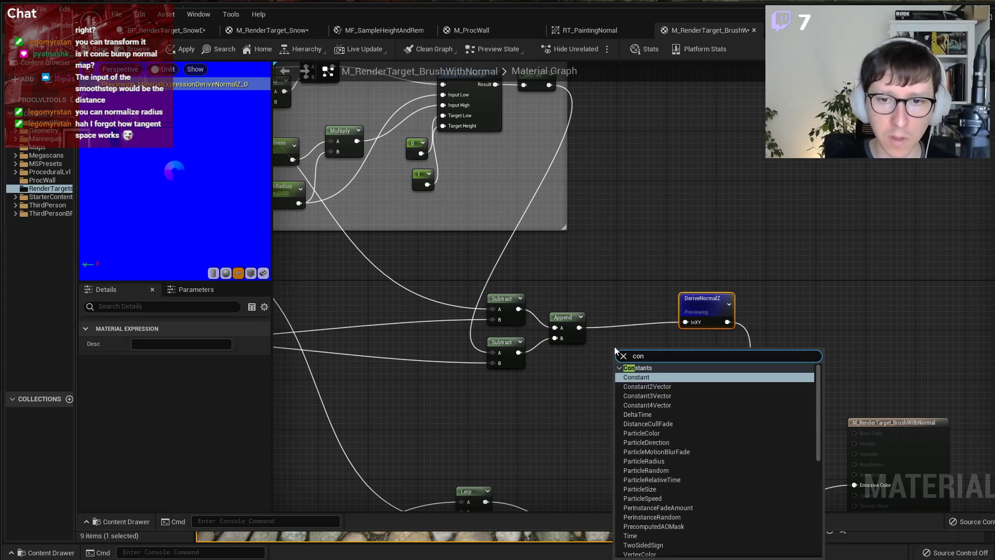
{"action": "type", "text": "st b"}
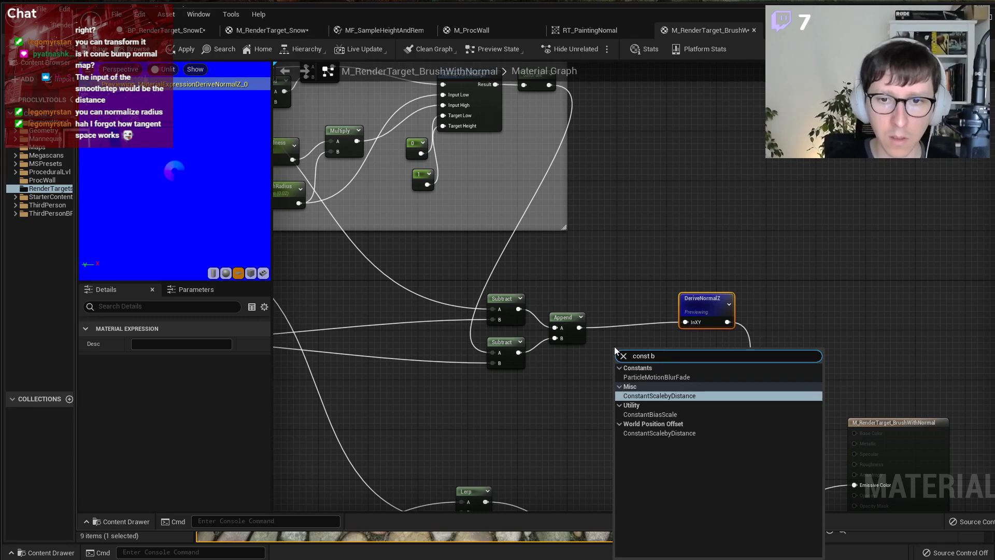
{"action": "key", "text": "Down"}
{"action": "key", "text": "Return"}
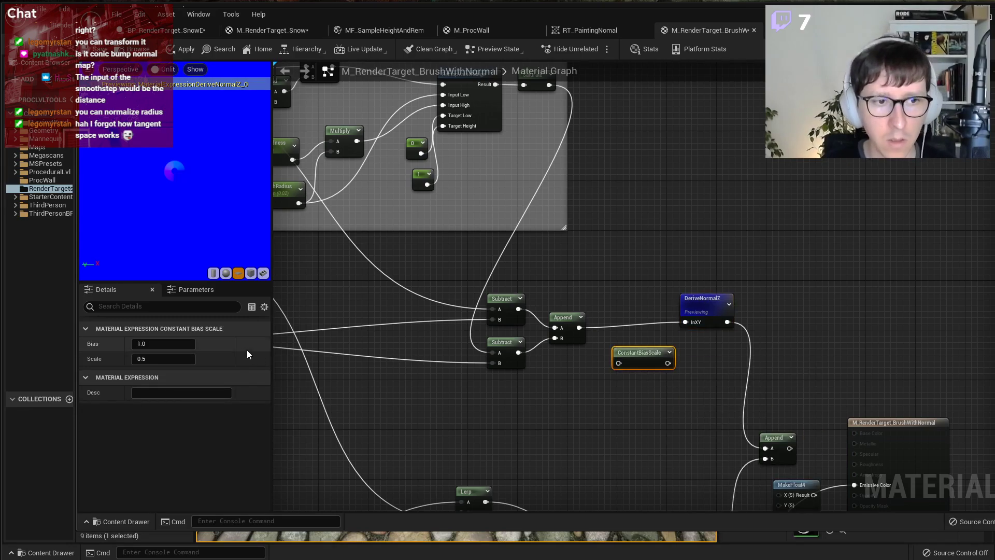
{"action": "left_click", "coordinate": [173, 344]}
{"action": "key", "text": "Return"}
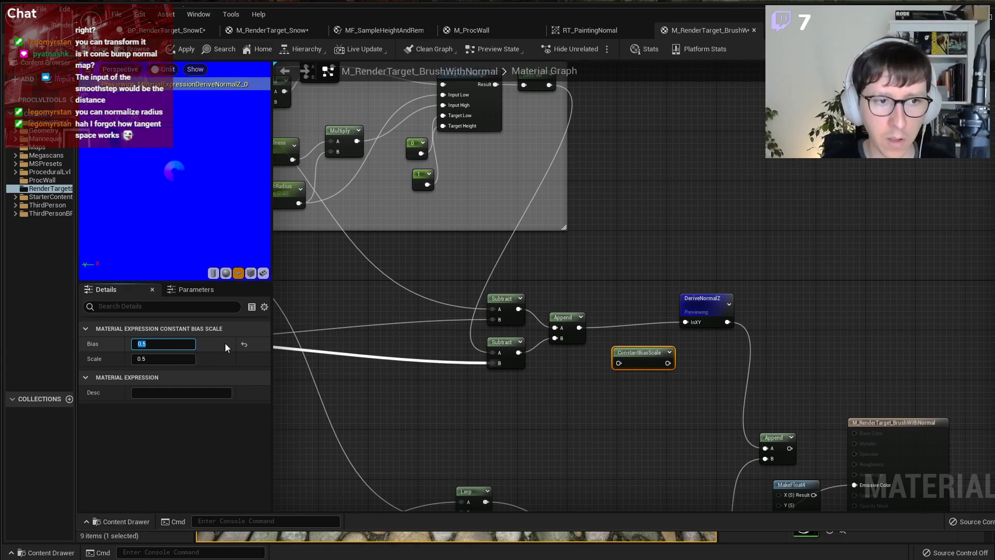
{"action": "left_click_drag", "start_coordinate": [579, 328], "coordinate": [686, 324]}
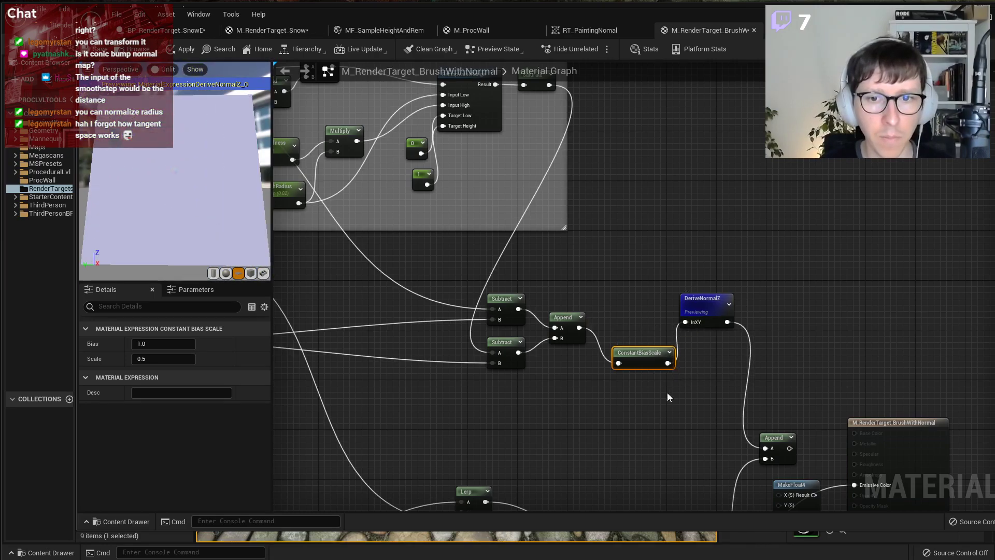
{"action": "key", "text": "Delete"}
Reconnect the Append output to DeriveNormalZ's InXY input.
{"action": "left_click_drag", "start_coordinate": [706, 314], "coordinate": [686, 320]}
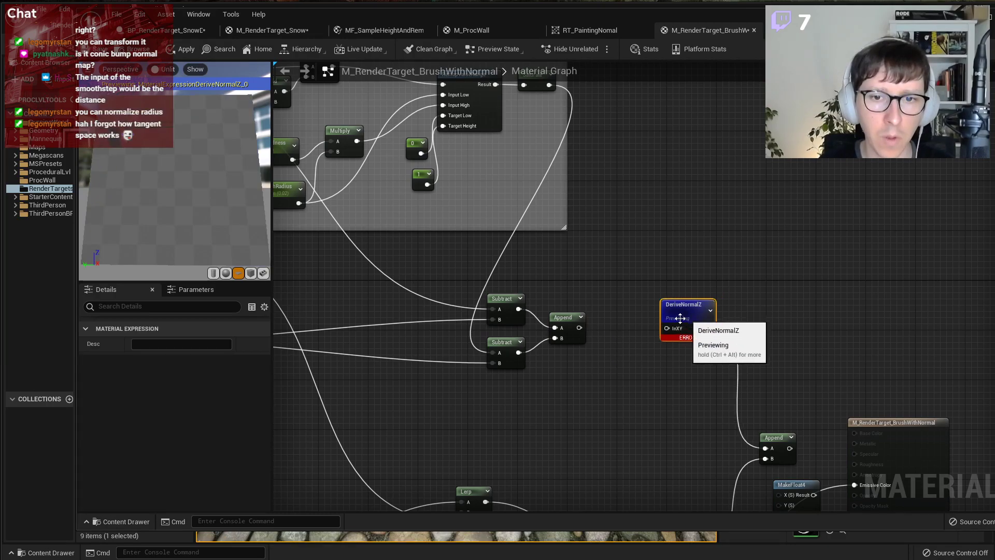
{"action": "left_click_drag", "start_coordinate": [579, 327], "coordinate": [666, 328]}
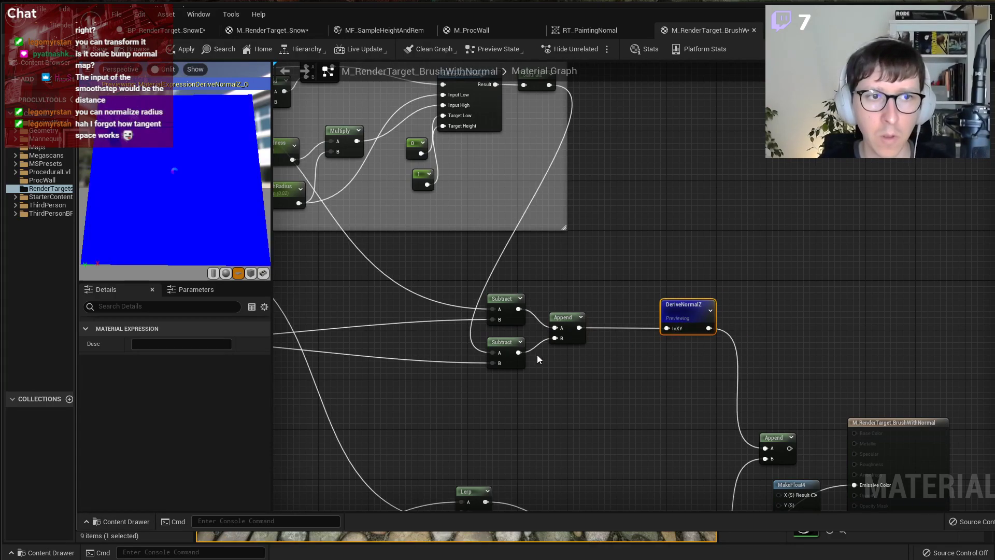
{"action": "scroll", "coordinate": [145, 151], "scroll_direction": "up", "scroll_amount": 3}
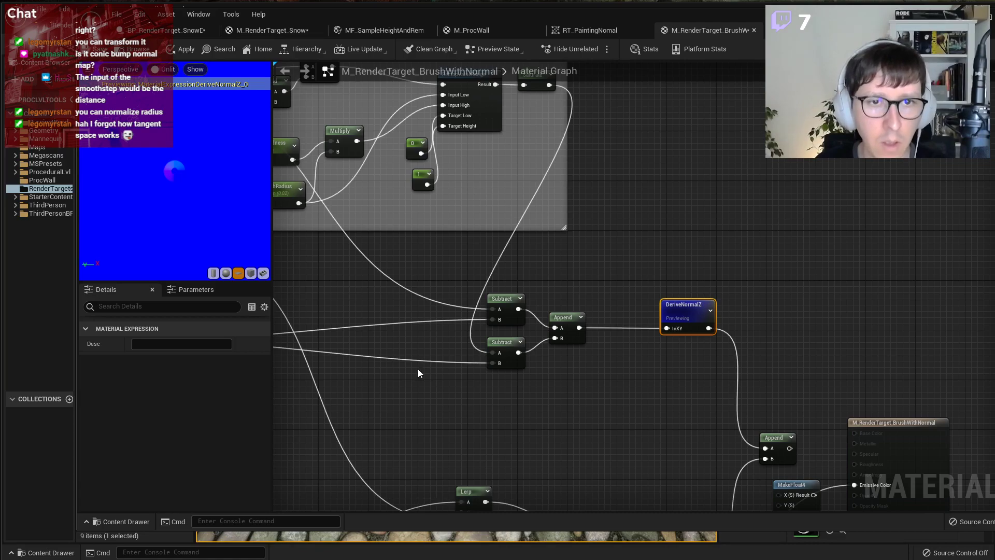
Widen the offset-up comment box and move its Saturate node right to make room.
{"action": "right_click_drag", "start_coordinate": [421, 375], "coordinate": [713, 403]}
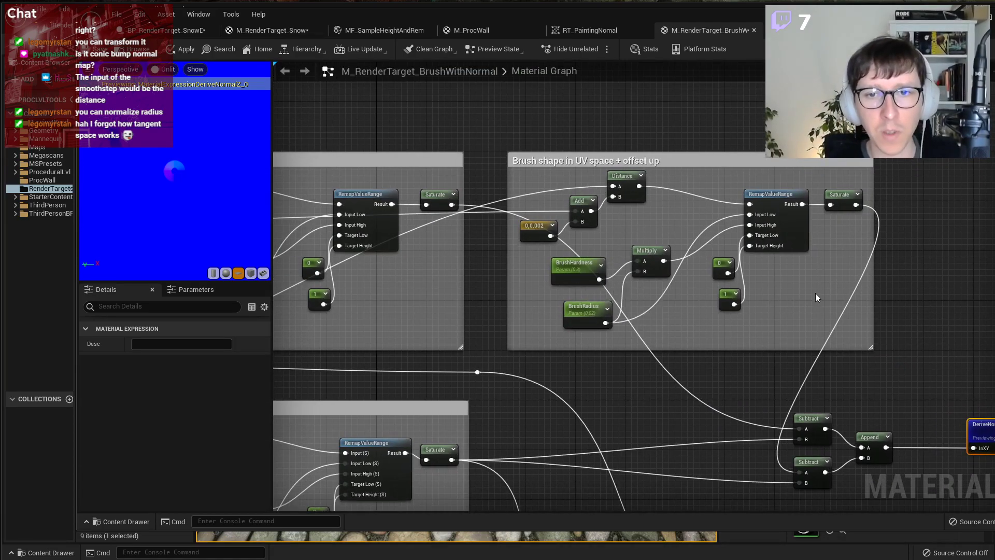
{"action": "right_click_drag", "start_coordinate": [816, 294], "coordinate": [629, 304]}
{"action": "scroll", "coordinate": [653, 305], "scroll_direction": "down", "scroll_amount": 3}
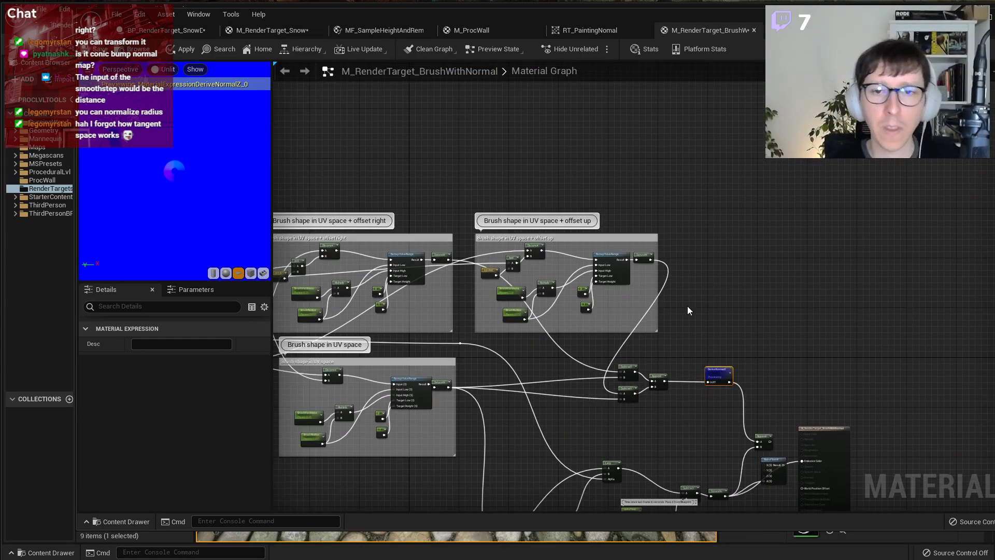
{"action": "left_click_drag", "start_coordinate": [657, 322], "coordinate": [713, 316]}
{"action": "scroll", "coordinate": [672, 250], "scroll_direction": "up", "scroll_amount": 3}
{"action": "left_click_drag", "start_coordinate": [631, 262], "coordinate": [662, 262]}
Add a SmoothStep node beside Saturate in the offset-up brush group.
{"action": "right_click", "coordinate": [619, 254]}
{"action": "type", "text": "smnoo"}
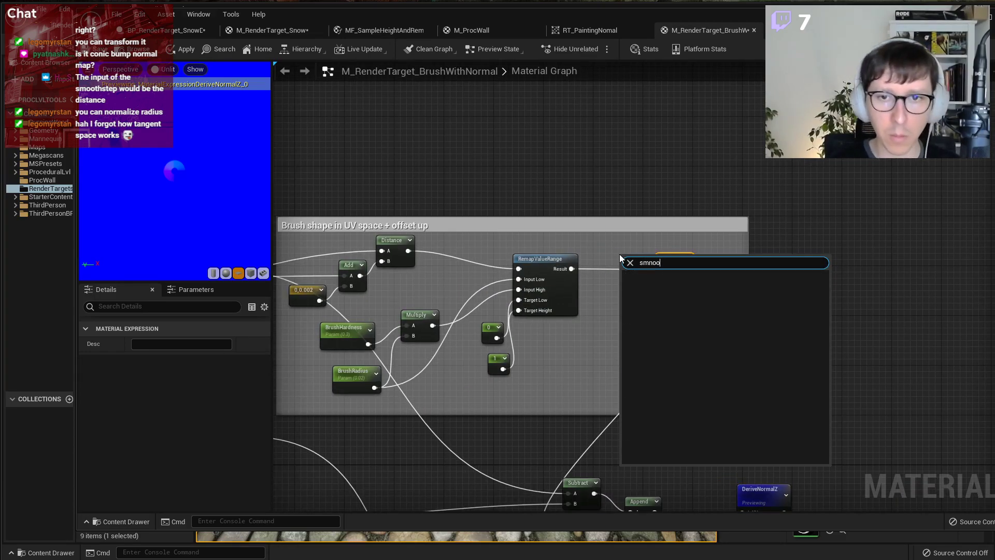
{"action": "key", "text": "BackSpace"}
{"action": "type", "text": "ooth"}
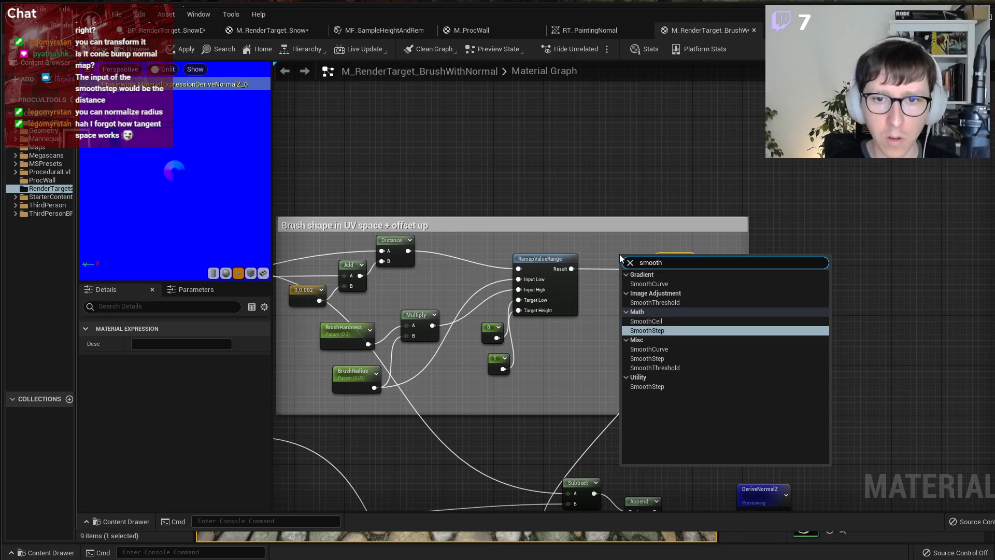
{"action": "key", "text": "Return"}
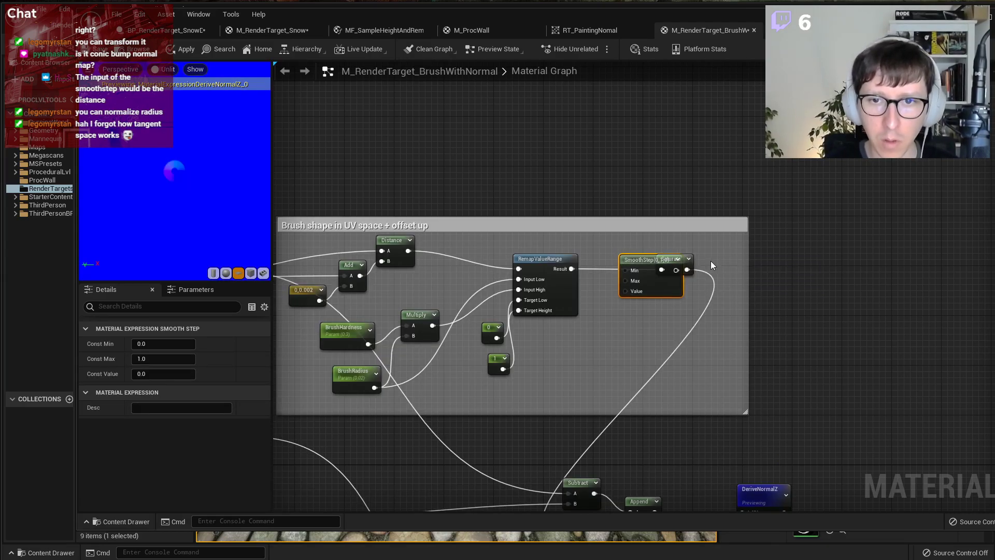
{"action": "left_click_drag", "start_coordinate": [655, 258], "coordinate": [667, 282]}
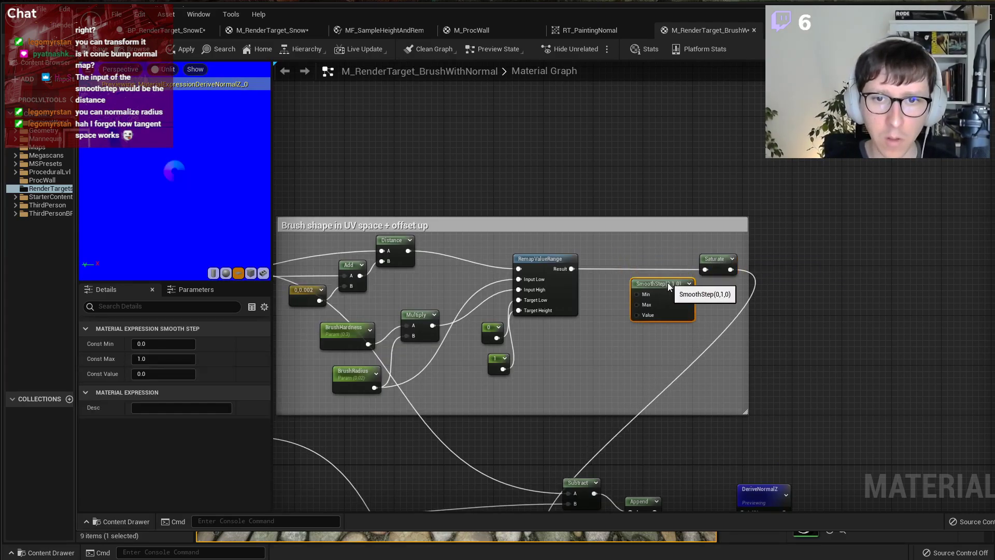
Wire 0 and 1 constants into SmoothStep Min/Max, RemapValueRange into Value, and SmoothStep into Saturate.
{"action": "left_click", "coordinate": [609, 288]}
{"action": "left_click", "coordinate": [193, 342]}
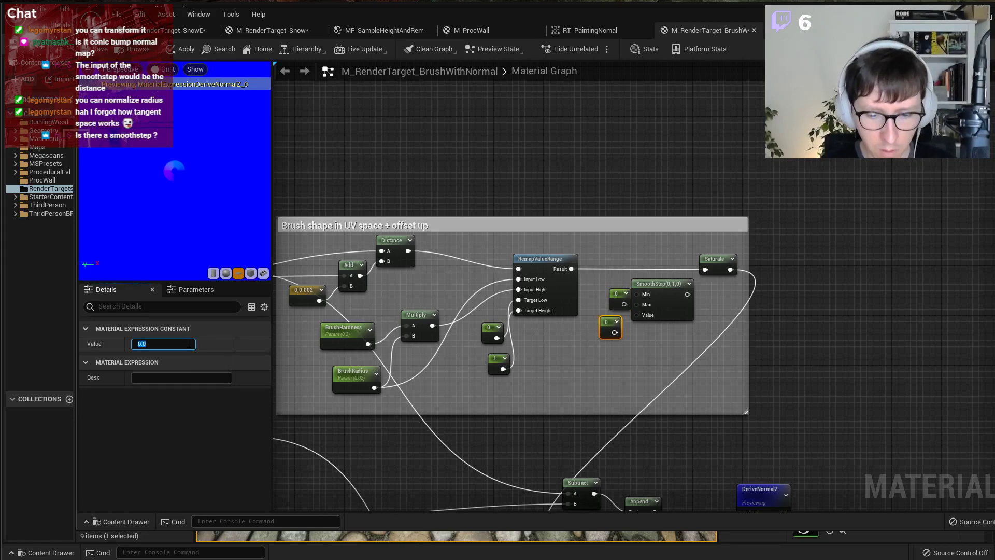
{"action": "key", "text": "Return"}
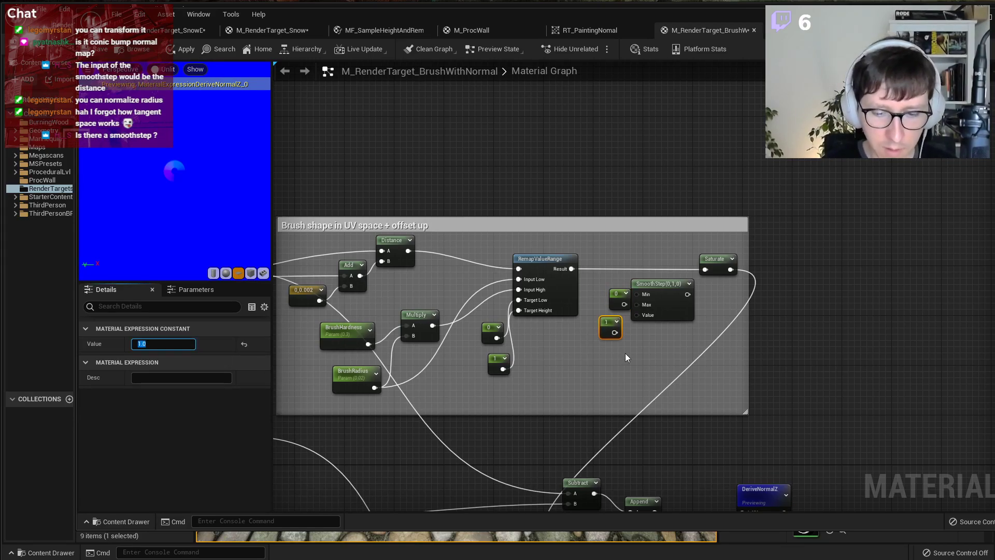
{"action": "left_click_drag", "start_coordinate": [613, 293], "coordinate": [638, 295]}
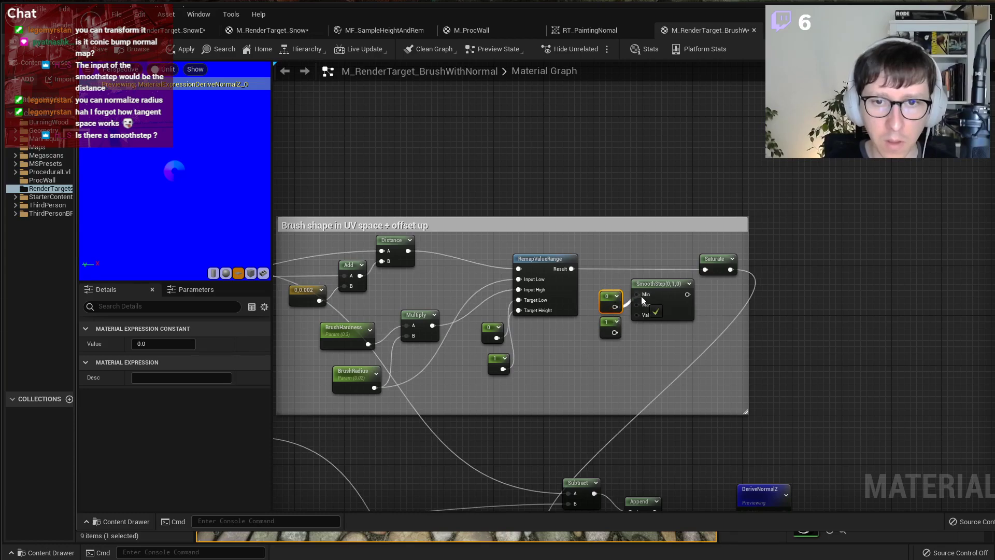
{"action": "left_click_drag", "start_coordinate": [614, 332], "coordinate": [636, 304]}
{"action": "left_click_drag", "start_coordinate": [570, 269], "coordinate": [707, 270]}
{"action": "left_click_drag", "start_coordinate": [648, 358], "coordinate": [586, 253]}
Reposition the 0 and 1 constants and tidy the offset-up group's nodes.
{"action": "left_click", "coordinate": [640, 323]}
{"action": "left_click", "coordinate": [616, 273]}
{"action": "left_click", "coordinate": [617, 300], "text": "ctrl"}
{"action": "scroll", "coordinate": [586, 253], "scroll_direction": "down", "scroll_amount": 3}
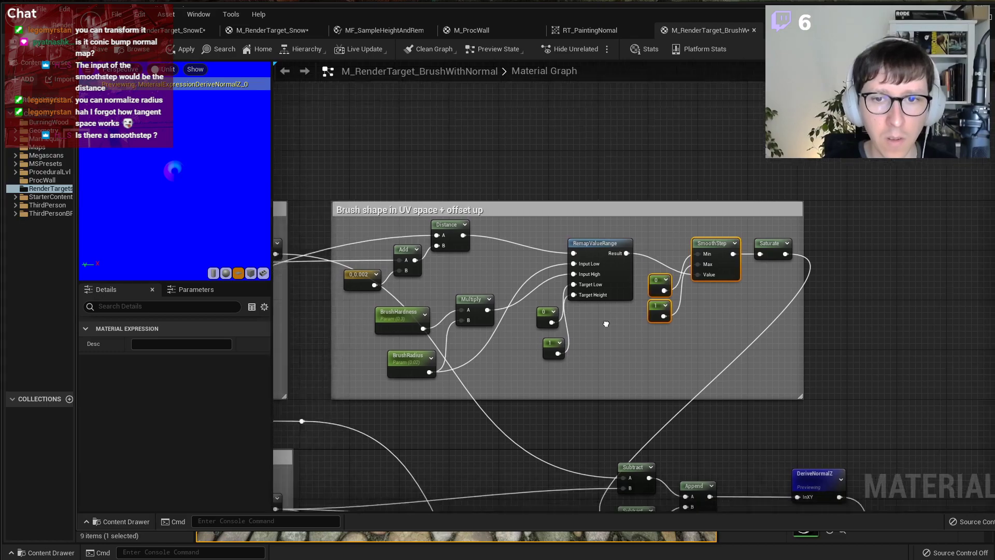
{"action": "left_click_drag", "start_coordinate": [743, 276], "coordinate": [559, 335]}
{"action": "left_click", "coordinate": [618, 237], "text": "ctrl"}
Paste the SmoothStep with 0 and 1 constants into the offset-right group, fed by RemapValueRange.
{"action": "left_click", "coordinate": [559, 219]}
{"action": "left_click_drag", "start_coordinate": [559, 219], "coordinate": [783, 323]}
{"action": "left_click", "coordinate": [541, 300]}
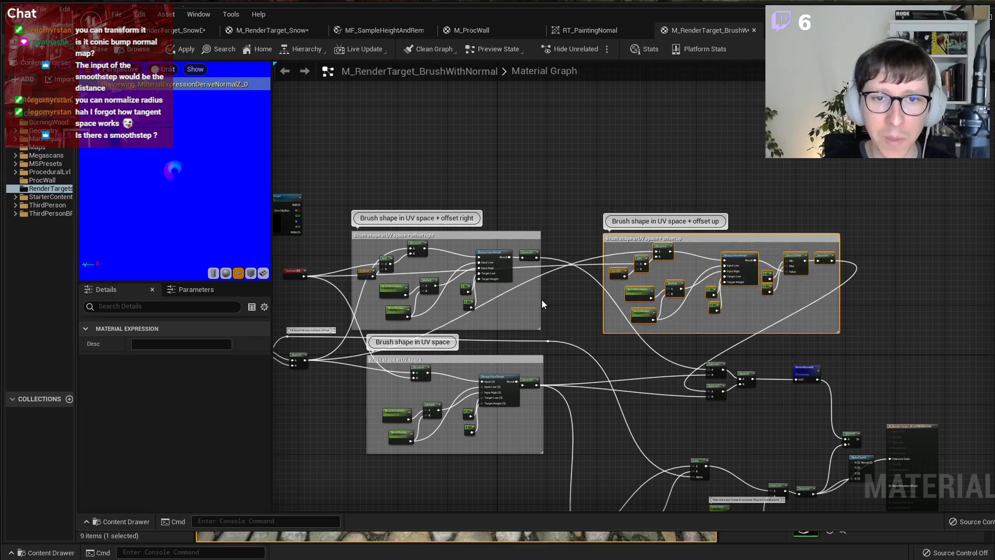
{"action": "scroll", "coordinate": [542, 300], "scroll_direction": "up", "scroll_amount": 3}
{"action": "left_click_drag", "start_coordinate": [538, 279], "coordinate": [604, 280]}
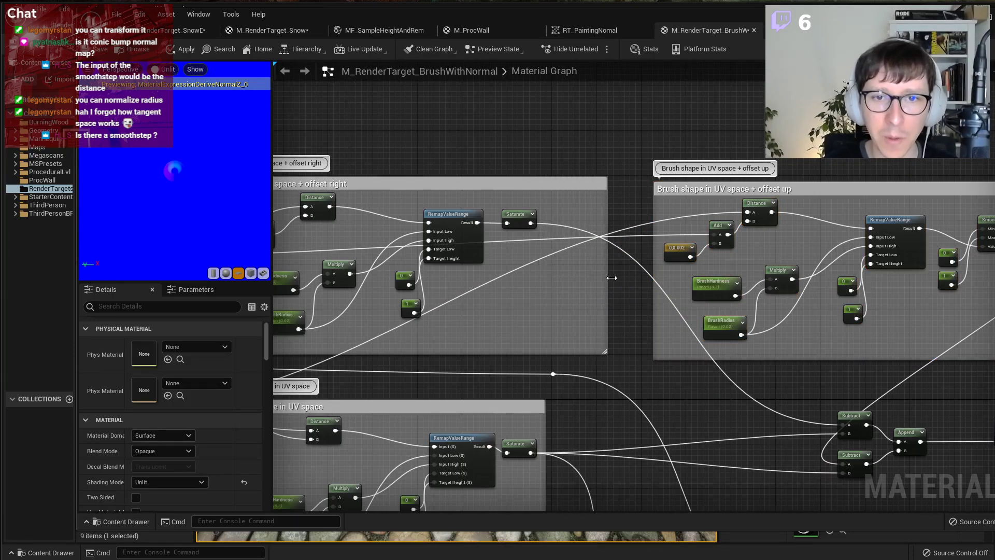
{"action": "mouse_move", "coordinate": [518, 214]}
{"action": "left_mouse_down"}
{"action": "mouse_move", "coordinate": [586, 215]}
{"action": "mouse_move", "coordinate": [534, 220]}
{"action": "left_mouse_up"}
{"action": "key", "text": "ctrl+v"}
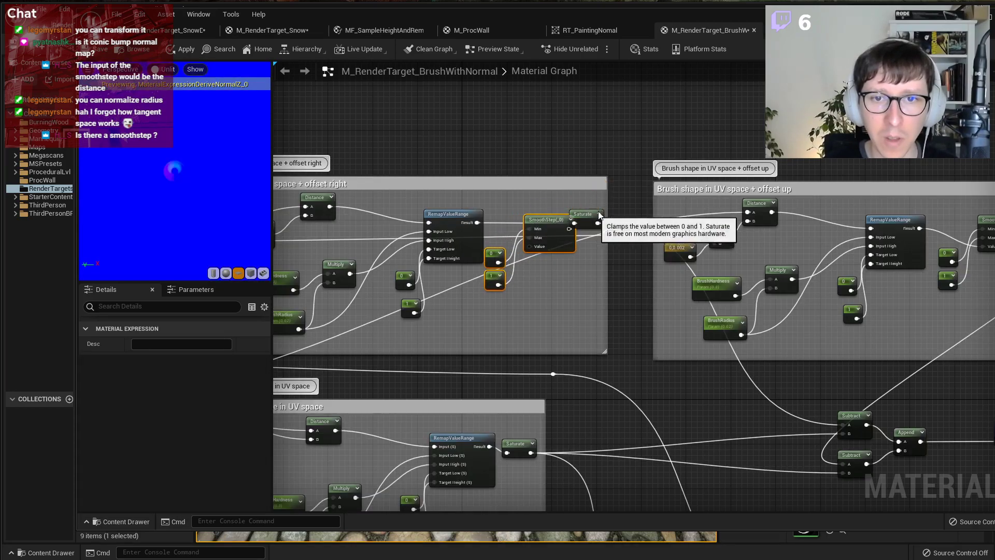
{"action": "left_click_drag", "start_coordinate": [607, 207], "coordinate": [618, 207]}
{"action": "left_click_drag", "start_coordinate": [591, 212], "coordinate": [604, 216]}
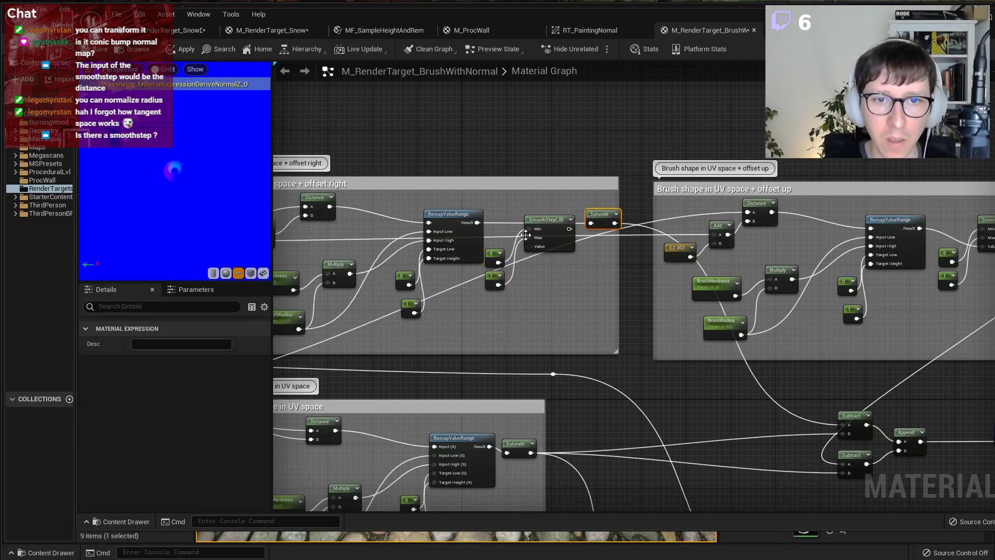
{"action": "left_click_drag", "start_coordinate": [477, 223], "coordinate": [573, 312]}
Insert the same SmoothStep between RemapValueRange and Saturate in the lower group, then apply the material.
{"action": "right_click_drag", "start_coordinate": [573, 312], "coordinate": [598, 184]}
{"action": "left_click_drag", "start_coordinate": [538, 316], "coordinate": [644, 311]}
{"action": "left_click", "coordinate": [519, 347]}
{"action": "key", "text": "ctrl+v"}
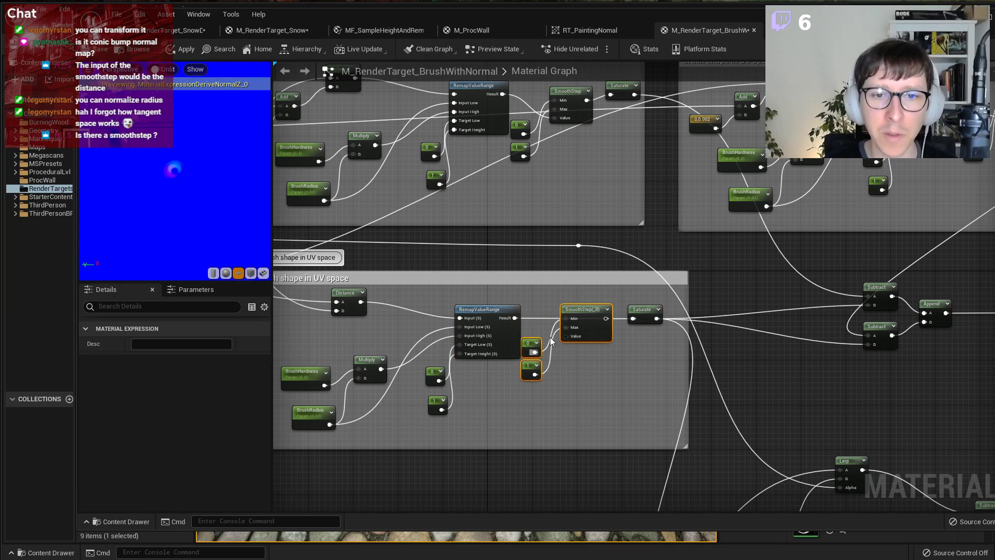
{"action": "left_click", "coordinate": [609, 359]}
{"action": "left_click_drag", "start_coordinate": [516, 318], "coordinate": [632, 318]}
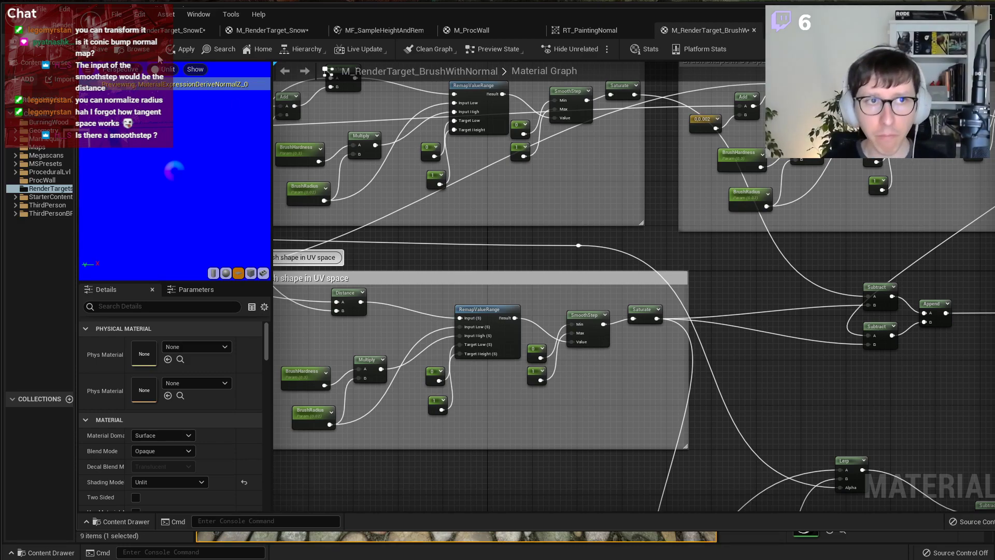
{"action": "left_click", "coordinate": [176, 51]}
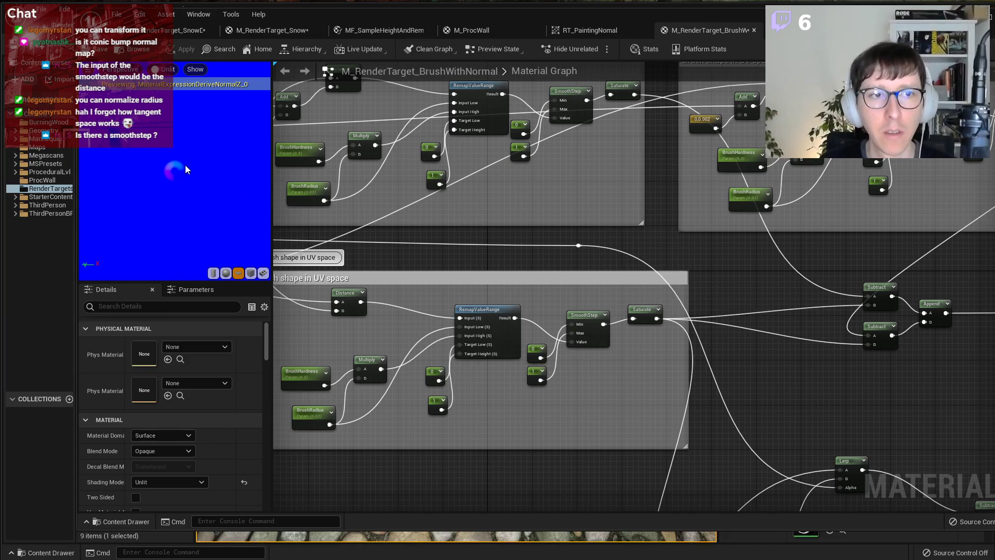
Start previewing the Append node's output.
{"action": "right_click_drag", "start_coordinate": [771, 202], "coordinate": [378, 231]}
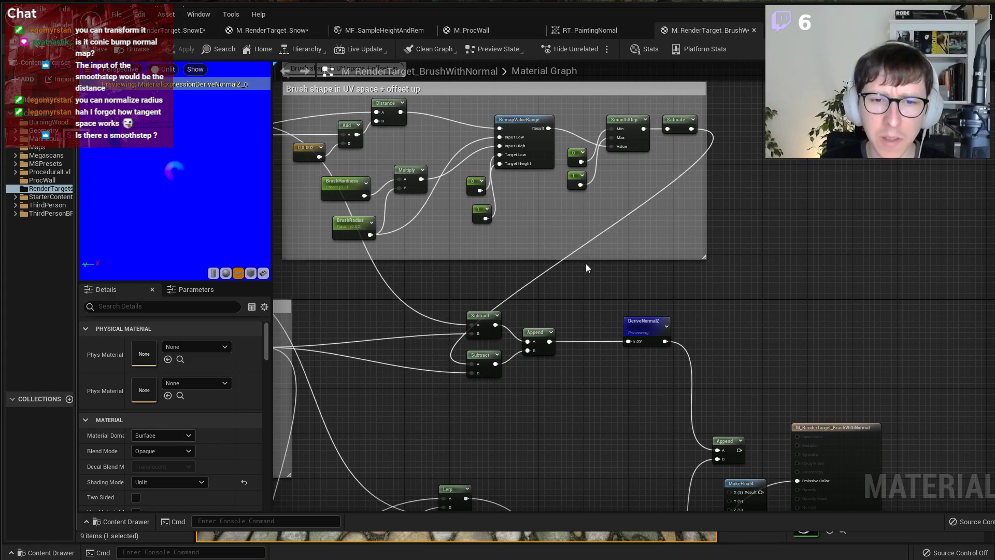
{"action": "right_click", "coordinate": [543, 335]}
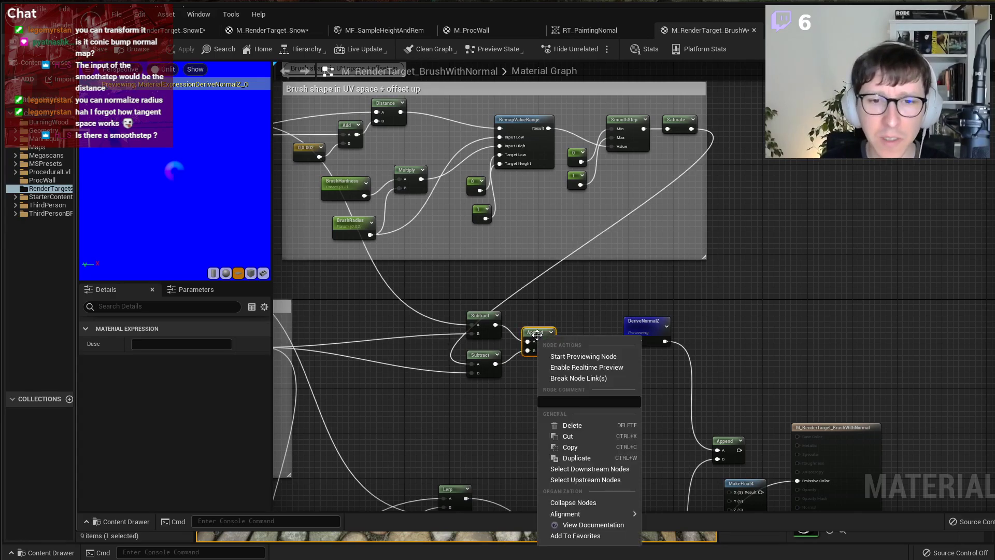
{"action": "left_click", "coordinate": [566, 354]}
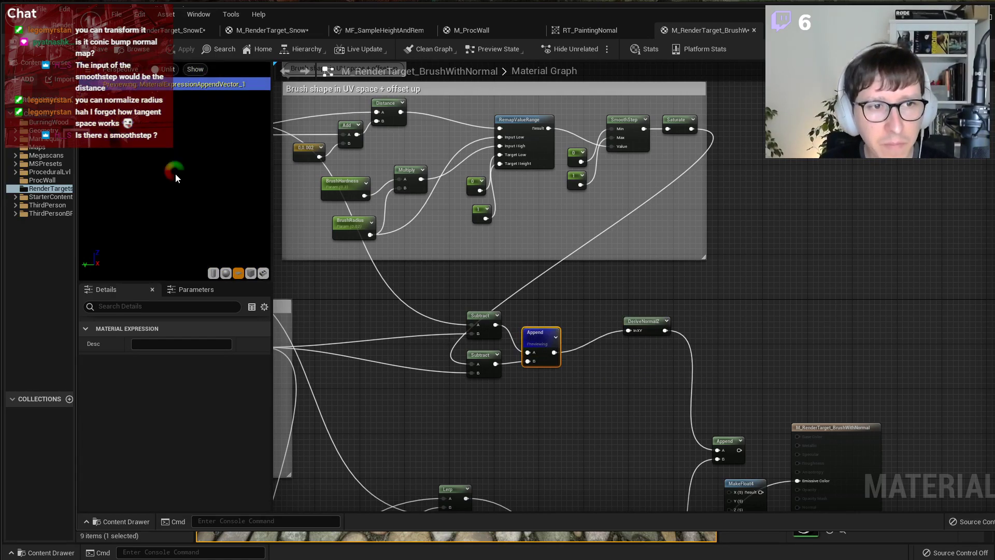
Lower the BrushHardness parameter's default value from 0.3 to 0.1.
{"action": "right_click_drag", "start_coordinate": [439, 279], "coordinate": [825, 273]}
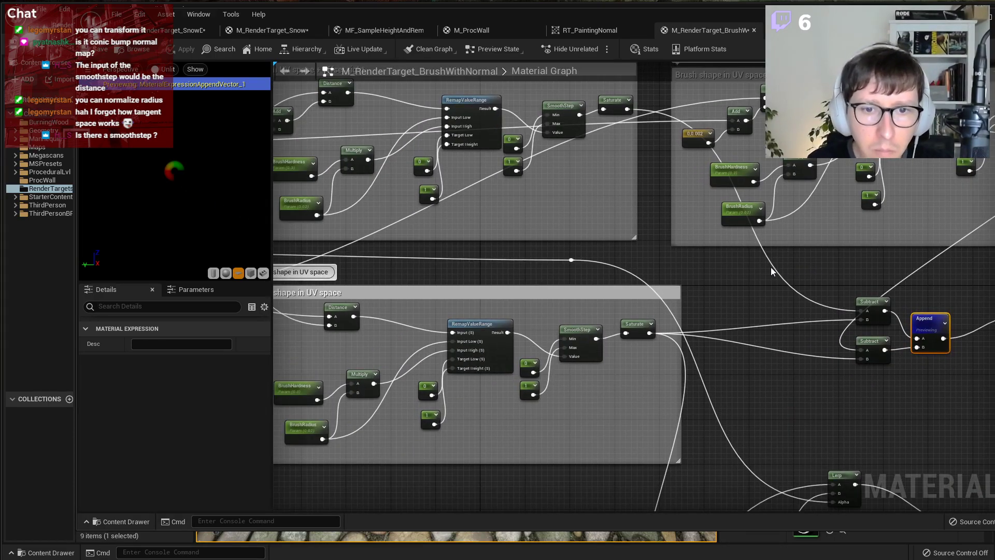
{"action": "right_click_drag", "start_coordinate": [729, 273], "coordinate": [917, 255]}
{"action": "left_click", "coordinate": [490, 362]}
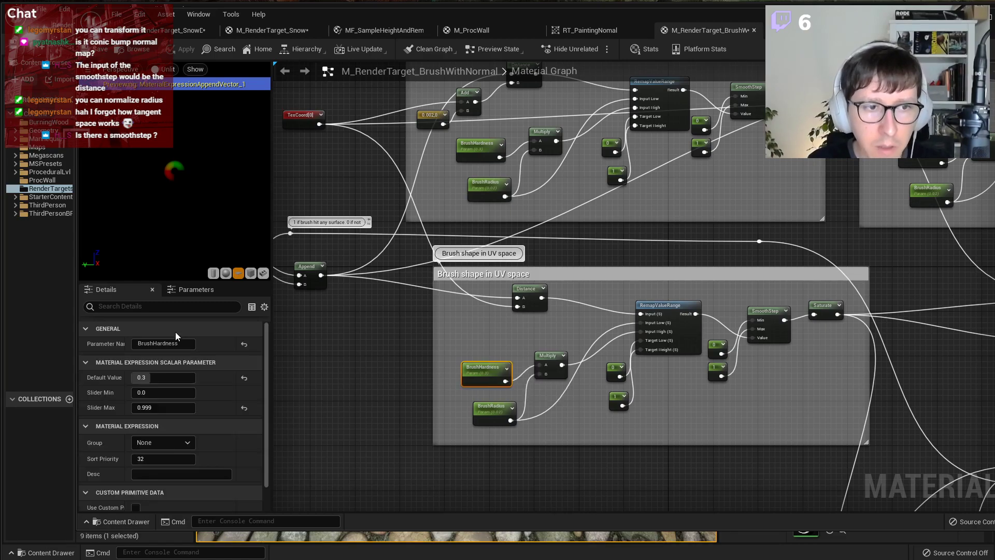
{"action": "left_click", "coordinate": [161, 377]}
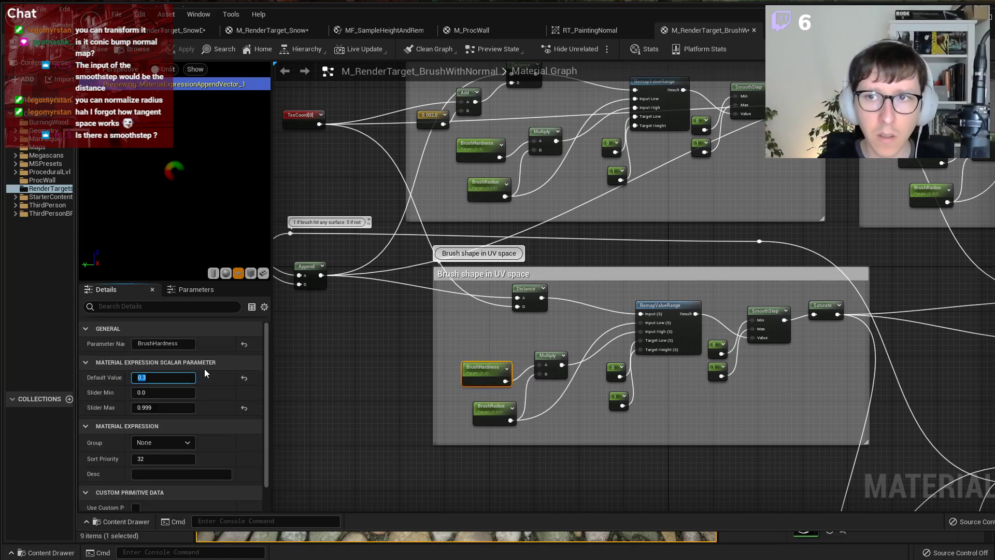
{"action": "key", "text": "Return"}
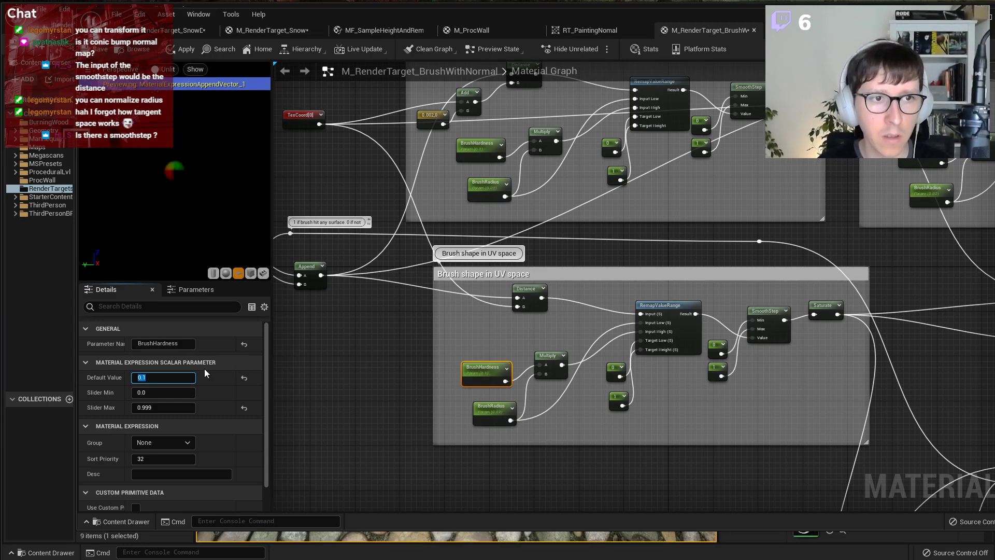
{"action": "right_click_drag", "start_coordinate": [811, 261], "coordinate": [305, 233]}
{"action": "scroll", "coordinate": [582, 291], "scroll_direction": "up", "scroll_amount": 1}
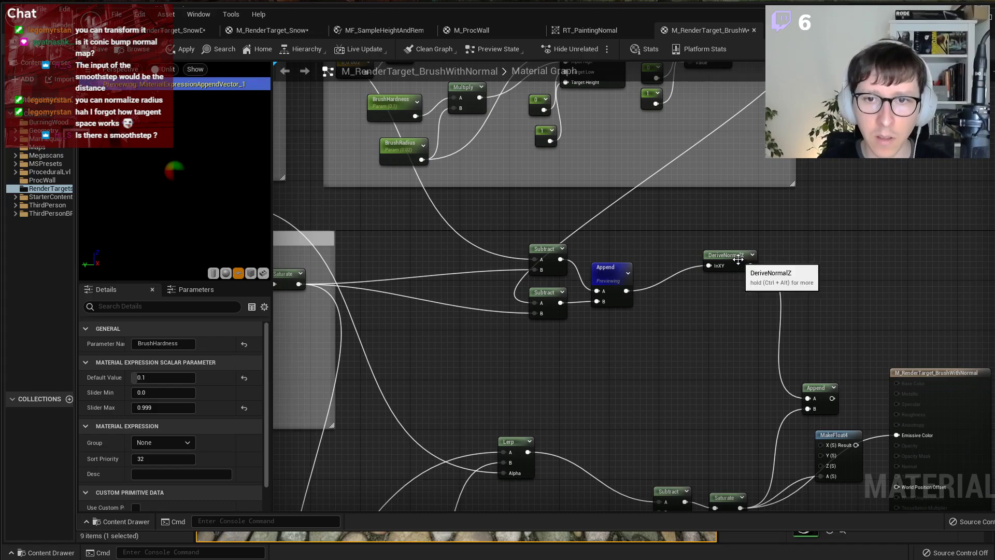
{"action": "left_click_drag", "start_coordinate": [741, 261], "coordinate": [688, 278]}
{"action": "right_click", "coordinate": [688, 279]}
{"action": "left_click", "coordinate": [714, 291]}
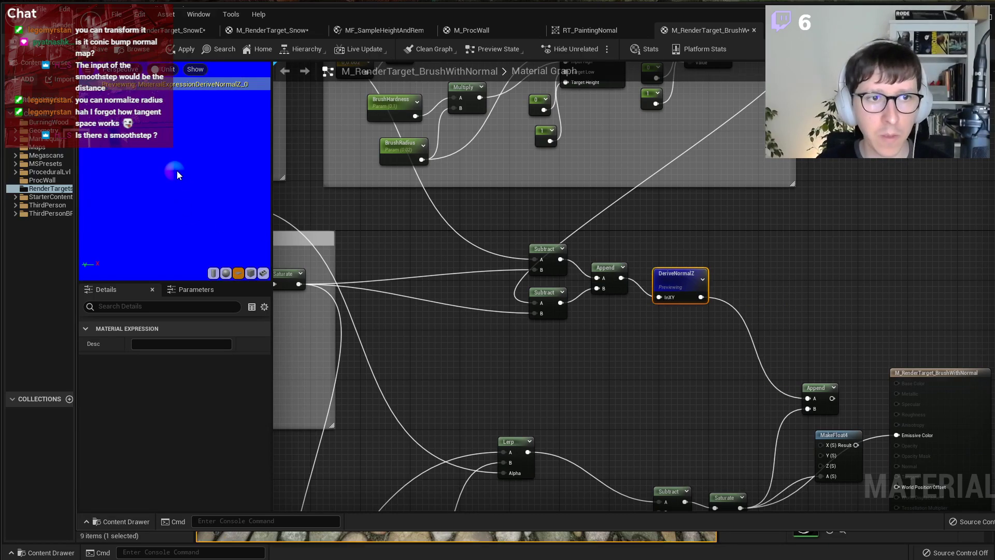
{"action": "scroll", "coordinate": [797, 296], "scroll_direction": "down", "scroll_amount": 1}
{"action": "right_click_drag", "start_coordinate": [796, 295], "coordinate": [656, 236]}
{"action": "scroll", "coordinate": [583, 276], "scroll_direction": "up", "scroll_amount": 2}
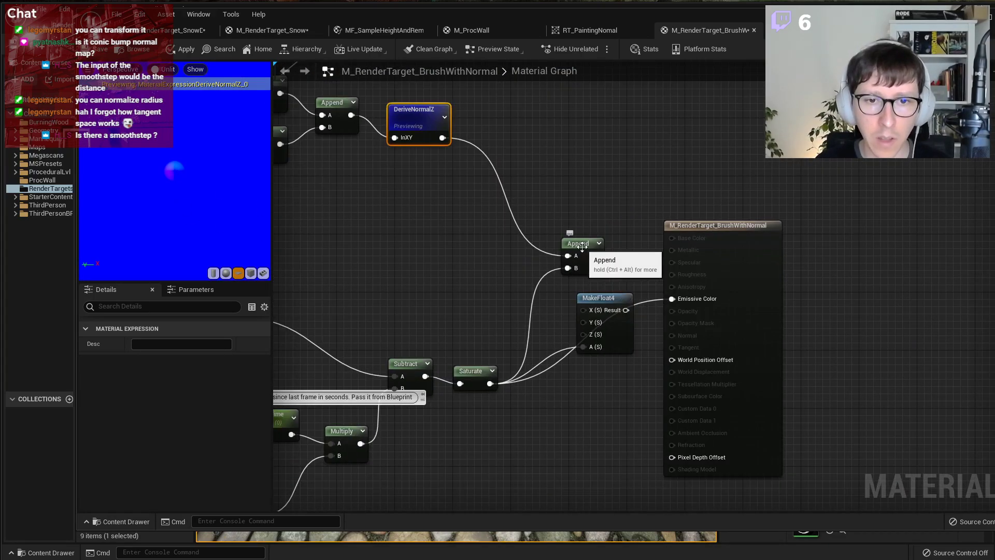
{"action": "left_click_drag", "start_coordinate": [576, 245], "coordinate": [570, 242]}
{"action": "right_click", "coordinate": [472, 371]}
{"action": "left_click", "coordinate": [519, 392]}
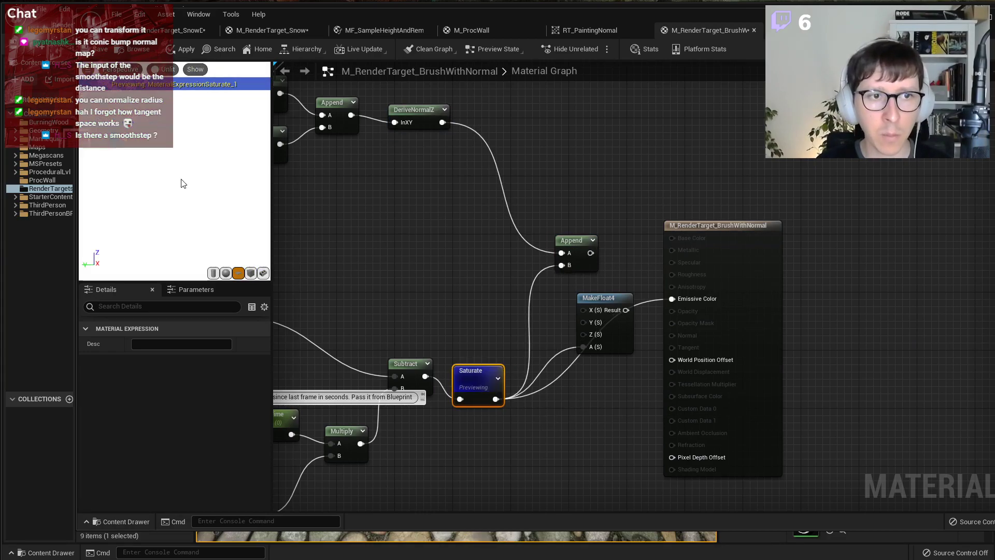
{"action": "right_click_drag", "start_coordinate": [468, 374], "coordinate": [645, 323]}
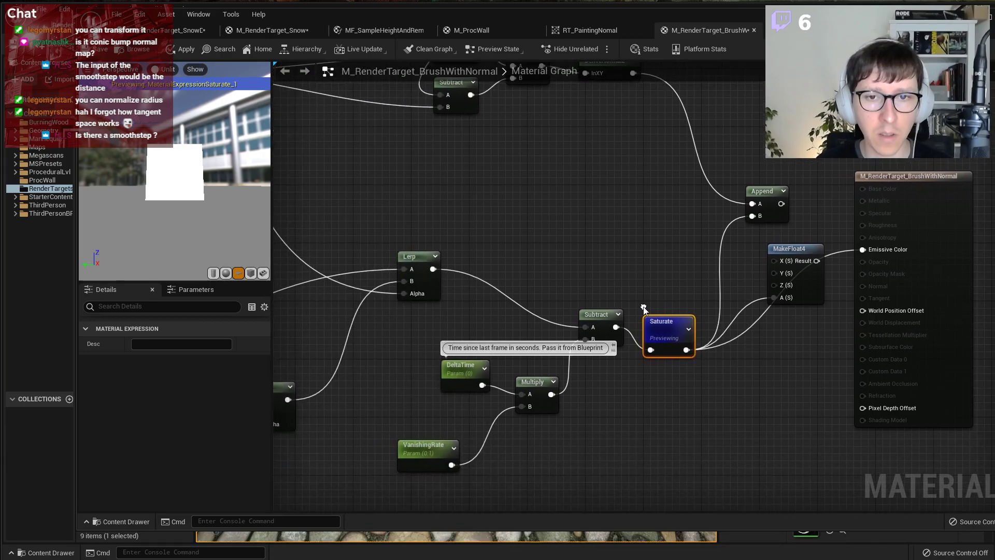
{"action": "scroll", "coordinate": [645, 322], "scroll_direction": "down", "scroll_amount": 1}
{"action": "right_click_drag", "start_coordinate": [582, 388], "coordinate": [706, 377]}
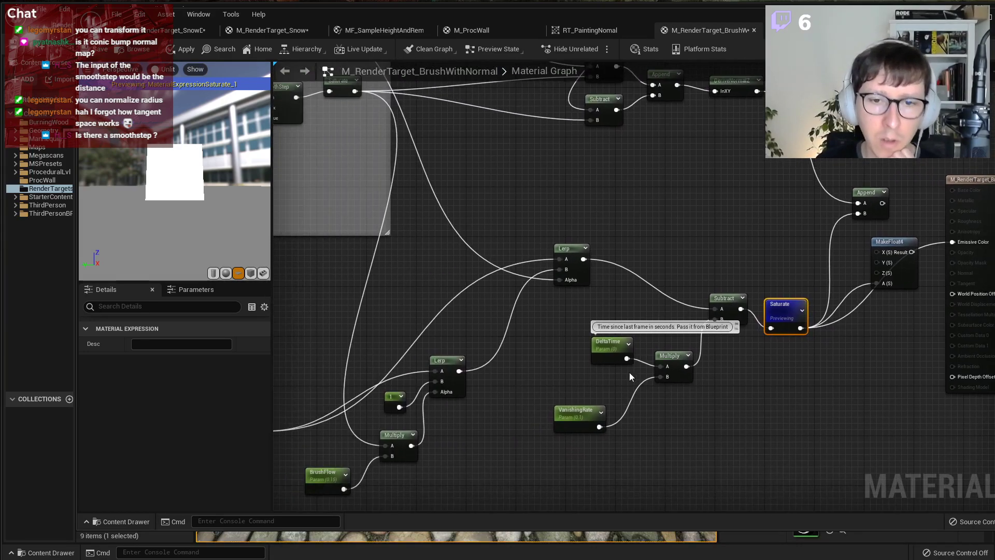
{"action": "right_click_drag", "start_coordinate": [564, 379], "coordinate": [682, 342]}
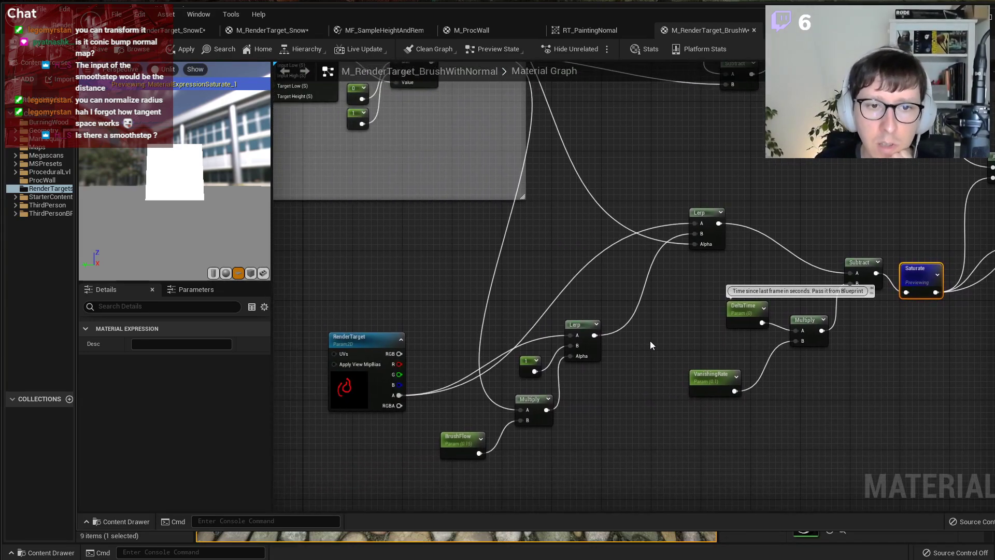
{"action": "right_click_drag", "start_coordinate": [633, 347], "coordinate": [658, 409]}
{"action": "scroll", "coordinate": [690, 393], "scroll_direction": "down", "scroll_amount": 1}
{"action": "scroll", "coordinate": [657, 409], "scroll_direction": "down", "scroll_amount": 2}
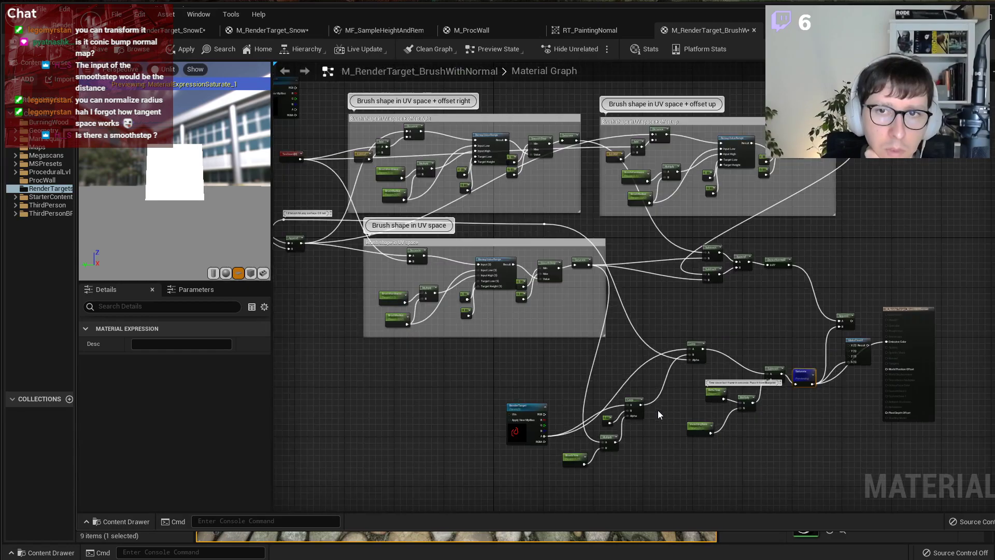
{"action": "scroll", "coordinate": [711, 297], "scroll_direction": "up", "scroll_amount": 1}
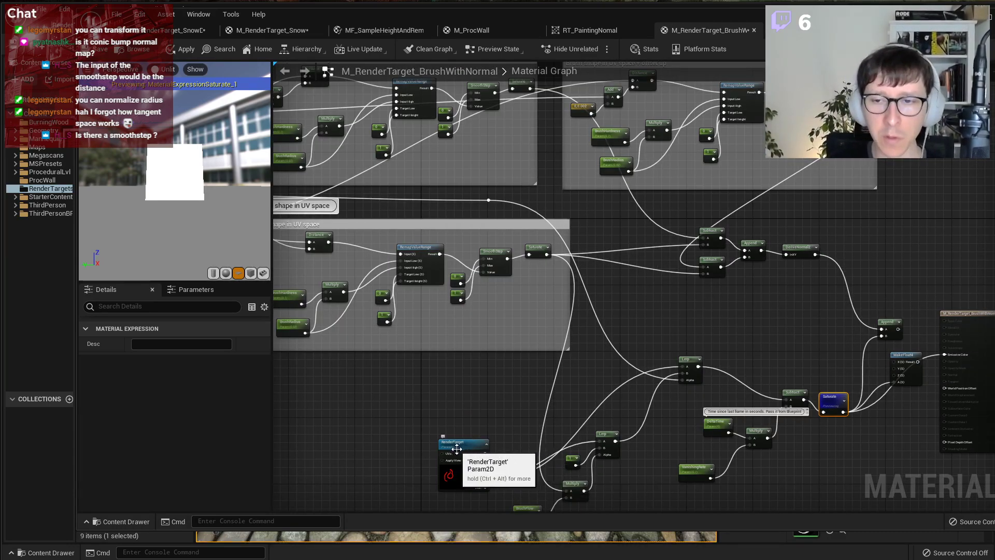
{"action": "right_click_drag", "start_coordinate": [754, 331], "coordinate": [688, 328]}
{"action": "right_click", "coordinate": [719, 303]}
{"action": "left_click", "coordinate": [746, 293]}
{"action": "scroll", "coordinate": [768, 288], "scroll_direction": "up", "scroll_amount": 2}
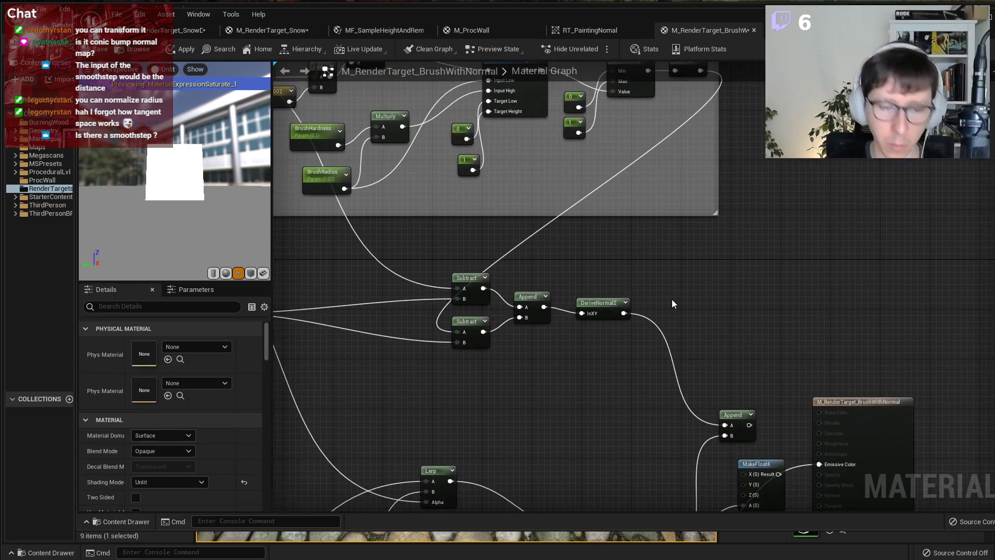
Replace the stray Multiply with a FlattenNormal node fed by DeriveNormalZ's output.
{"action": "left_click", "coordinate": [666, 297]}
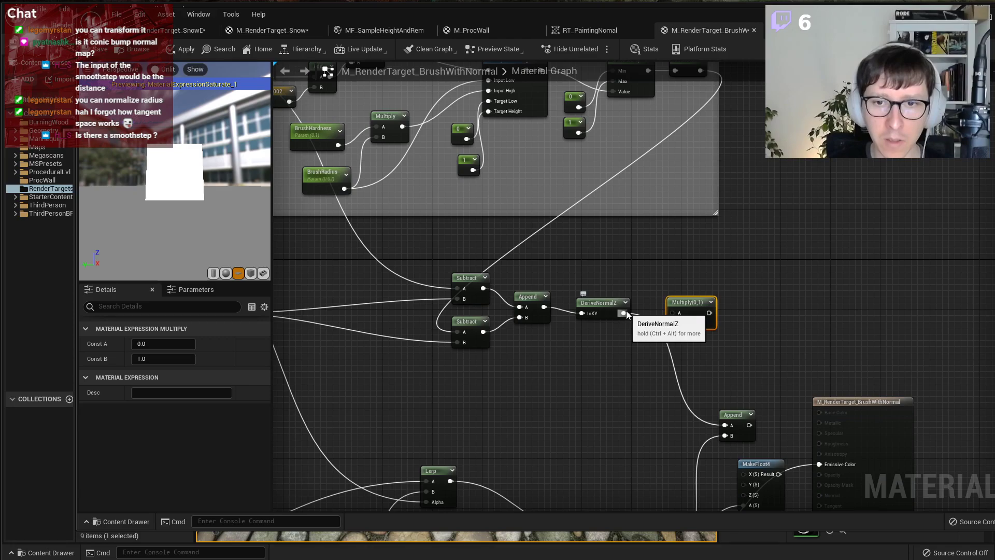
{"action": "key", "text": "Delete"}
{"action": "right_click", "coordinate": [673, 301]}
{"action": "type", "text": "flatt"}
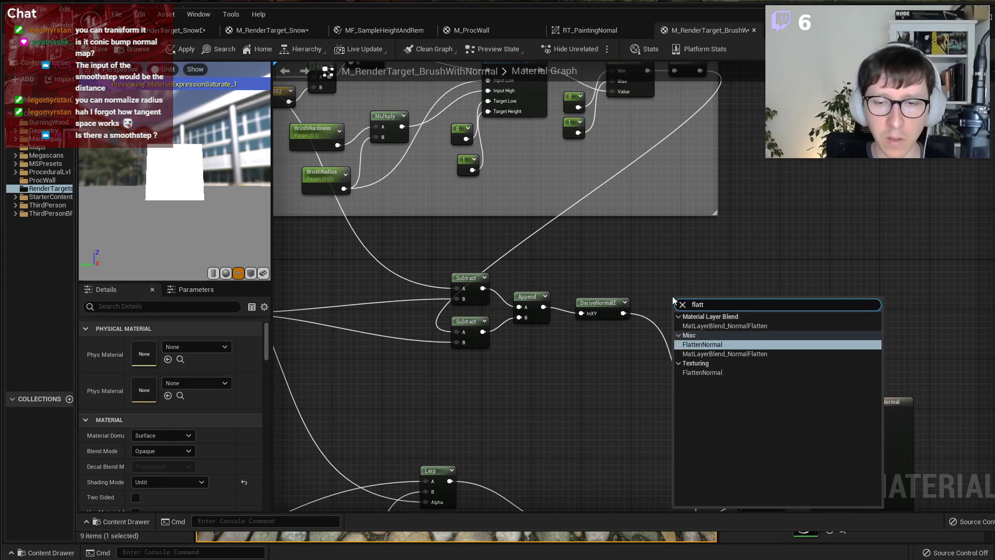
{"action": "key", "text": "Return"}
{"action": "left_click_drag", "start_coordinate": [623, 312], "coordinate": [686, 311]}
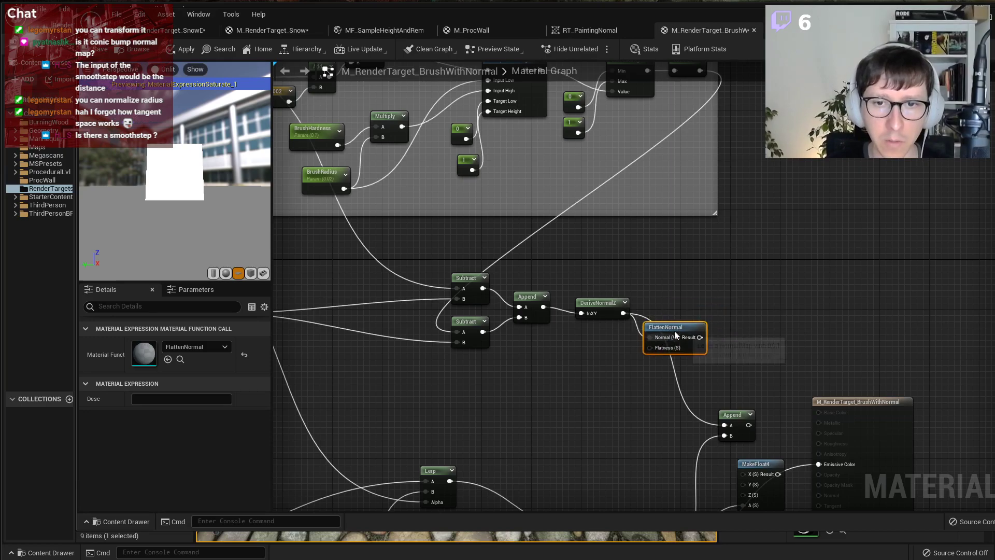
Pan to the RenderTarget and Lerp nodes and begin searching for a 1-x node.
{"action": "left_click", "coordinate": [558, 356]}
{"action": "right_click_drag", "start_coordinate": [558, 356], "coordinate": [718, 306]}
{"action": "right_click_drag", "start_coordinate": [561, 322], "coordinate": [819, 230]}
{"action": "right_click_drag", "start_coordinate": [748, 304], "coordinate": [612, 225]}
{"action": "right_click_drag", "start_coordinate": [657, 425], "coordinate": [632, 436]}
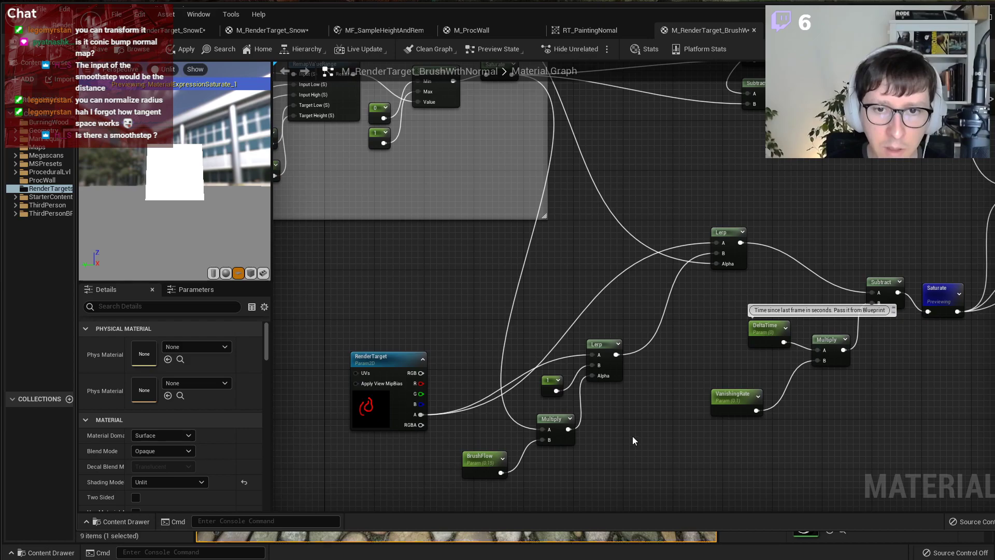
{"action": "scroll", "coordinate": [632, 435], "scroll_direction": "down", "scroll_amount": 1}
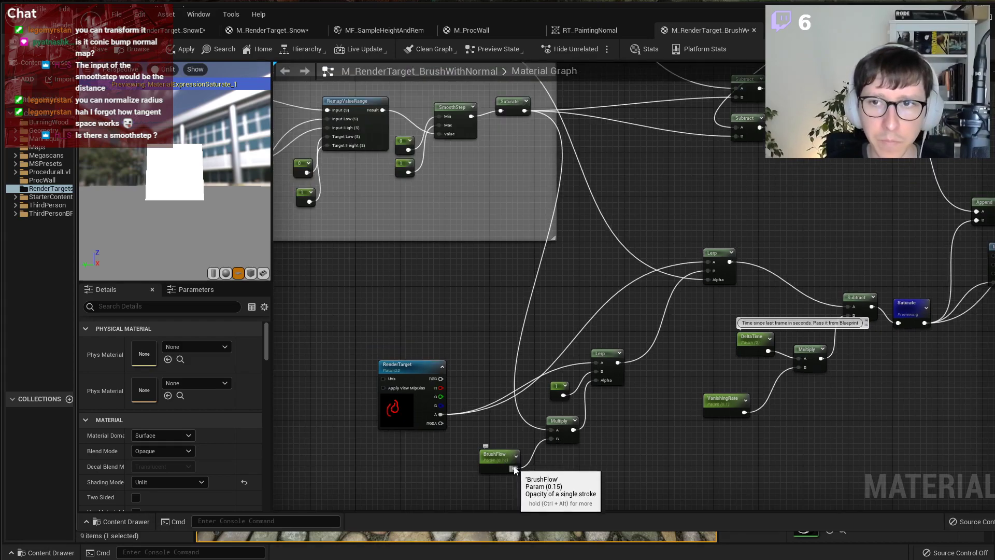
{"action": "right_click", "coordinate": [786, 190]}
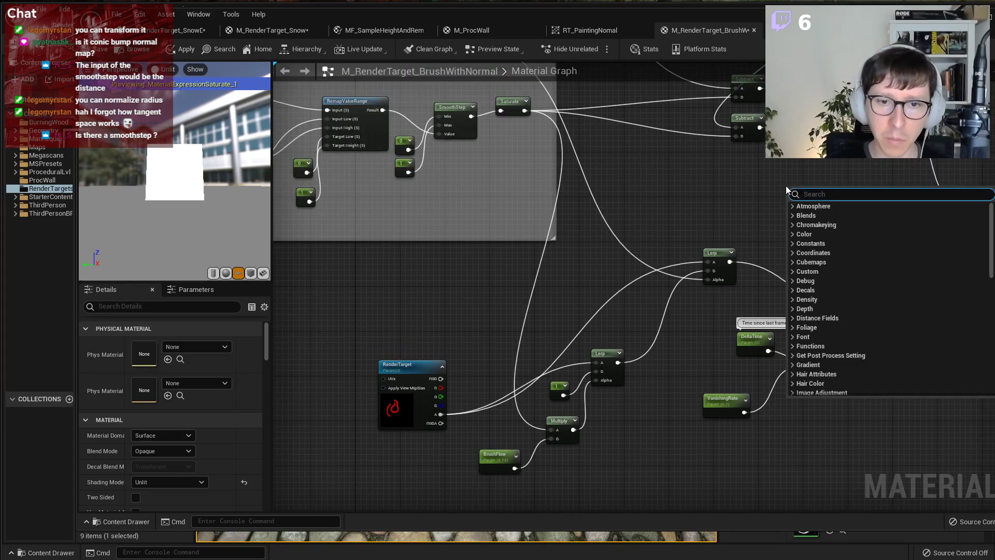
{"action": "type", "text": "1-x"}
{"action": "key", "text": "BackSpace"}
{"action": "key", "text": "BackSpace"}
{"action": "key", "text": "BackSpace"}
Add a 1-x node and a Clamp node, routing BrushFlow through Clamp into Multiply's B input.
{"action": "type", "text": "1-x"}
{"action": "key", "text": "Return"}
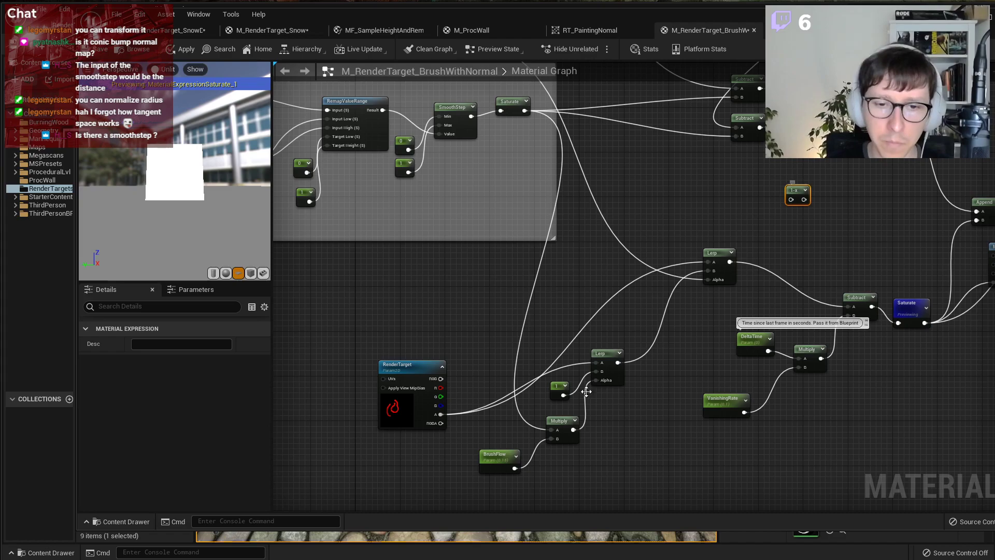
{"action": "right_click_drag", "start_coordinate": [623, 365], "coordinate": [678, 318]}
{"action": "left_click_drag", "start_coordinate": [552, 409], "coordinate": [507, 420]}
{"action": "right_click", "coordinate": [545, 438]}
{"action": "type", "text": "satu"}
{"action": "key", "text": "BackSpace"}
{"action": "key", "text": "BackSpace"}
{"action": "key", "text": "BackSpace"}
{"action": "key", "text": "BackSpace"}
{"action": "type", "text": "clamp"}
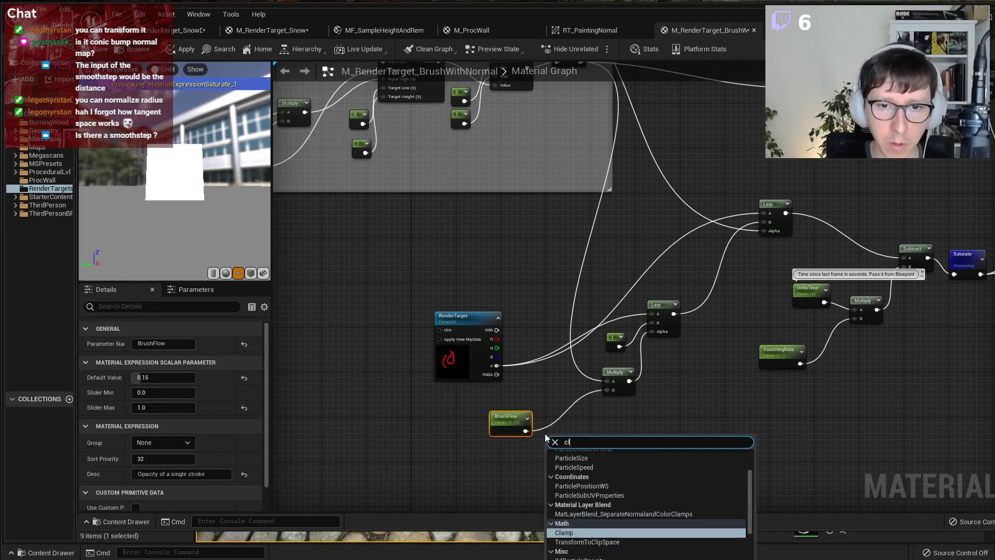
{"action": "key", "text": "Return"}
{"action": "scroll", "coordinate": [544, 433], "scroll_direction": "up", "scroll_amount": 2}
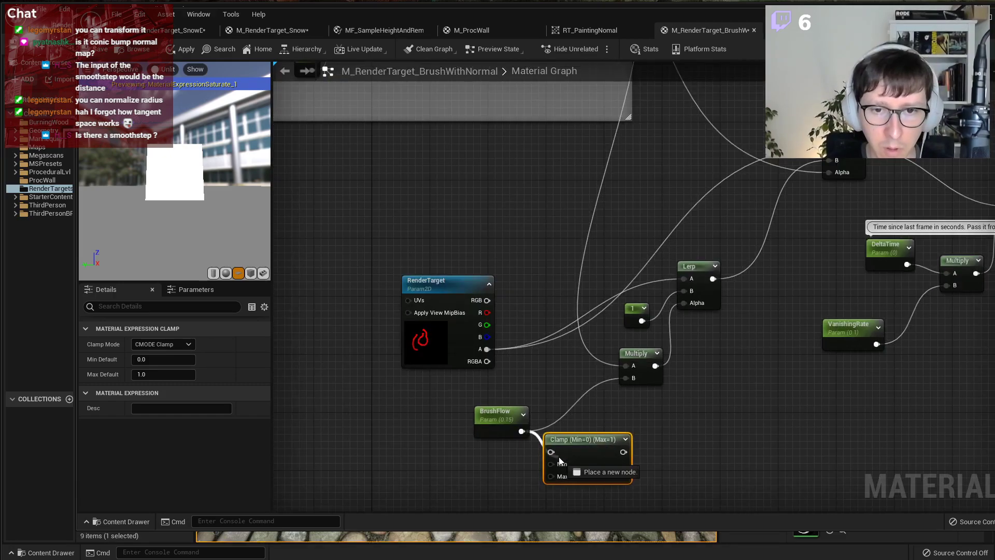
{"action": "left_click_drag", "start_coordinate": [551, 451], "coordinate": [521, 432]}
{"action": "scroll", "coordinate": [606, 414], "scroll_direction": "down", "scroll_amount": 2}
{"action": "left_click_drag", "start_coordinate": [629, 438], "coordinate": [633, 382]}
Wire the Clamp output into 1-x, and 1-x into FlattenNormal's Flatness input.
{"action": "left_click_drag", "start_coordinate": [527, 420], "coordinate": [517, 426]}
{"action": "left_click_drag", "start_coordinate": [581, 431], "coordinate": [566, 409]}
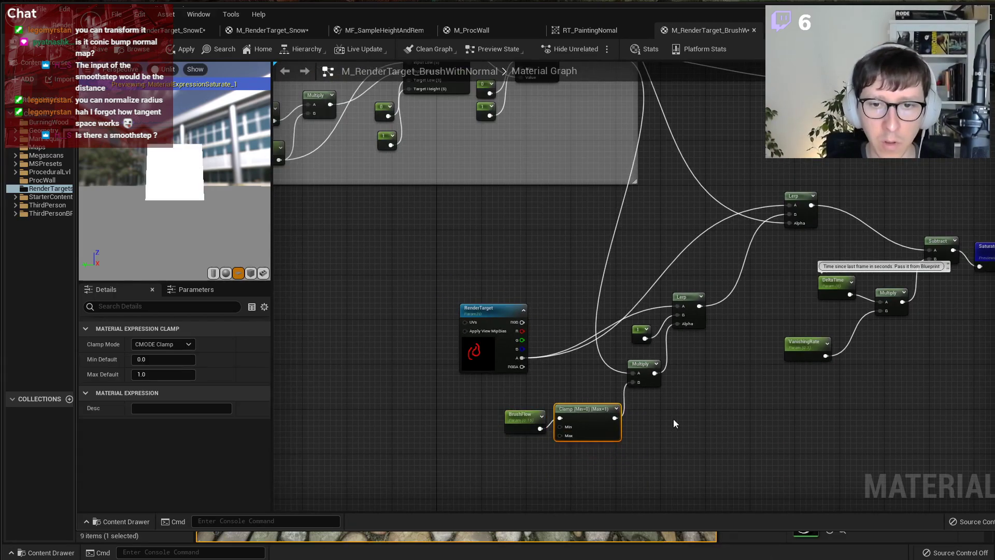
{"action": "right_click_drag", "start_coordinate": [657, 419], "coordinate": [556, 461]}
{"action": "left_click_drag", "start_coordinate": [510, 460], "coordinate": [770, 184]}
{"action": "right_click_drag", "start_coordinate": [770, 185], "coordinate": [642, 321]}
{"action": "scroll", "coordinate": [596, 312], "scroll_direction": "up", "scroll_amount": 1}
{"action": "left_click_drag", "start_coordinate": [557, 319], "coordinate": [725, 238]}
Preview the DeriveNormalZ output on the material preview plane.
{"action": "right_click", "coordinate": [646, 204]}
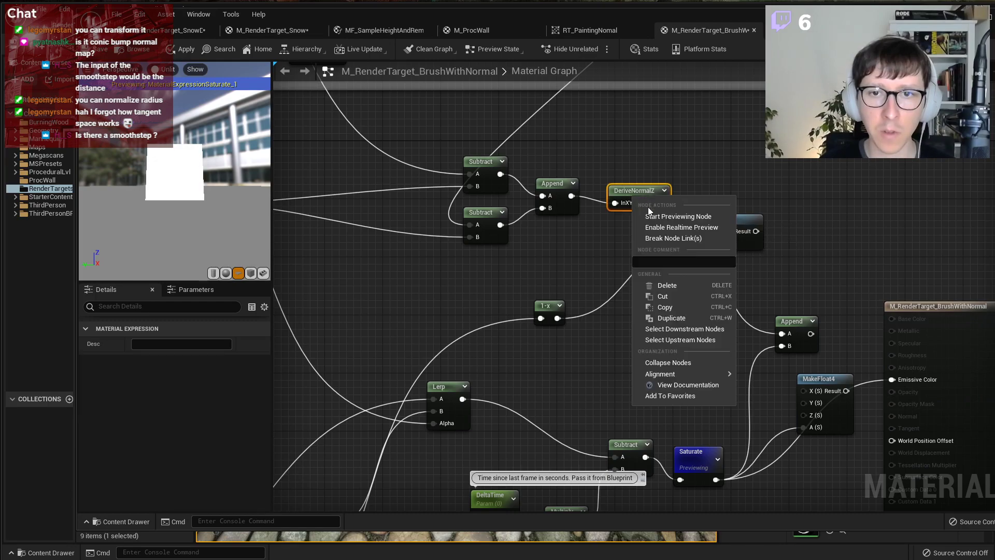
{"action": "left_click", "coordinate": [669, 213]}
{"action": "left_click_drag", "start_coordinate": [203, 171], "coordinate": [160, 170]}
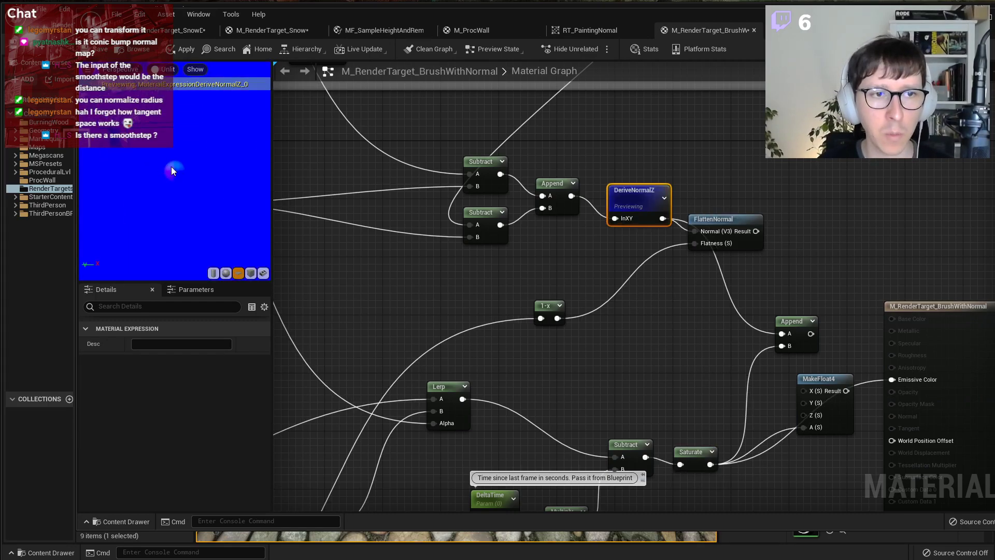
{"action": "right_click_drag", "start_coordinate": [515, 242], "coordinate": [569, 300]}
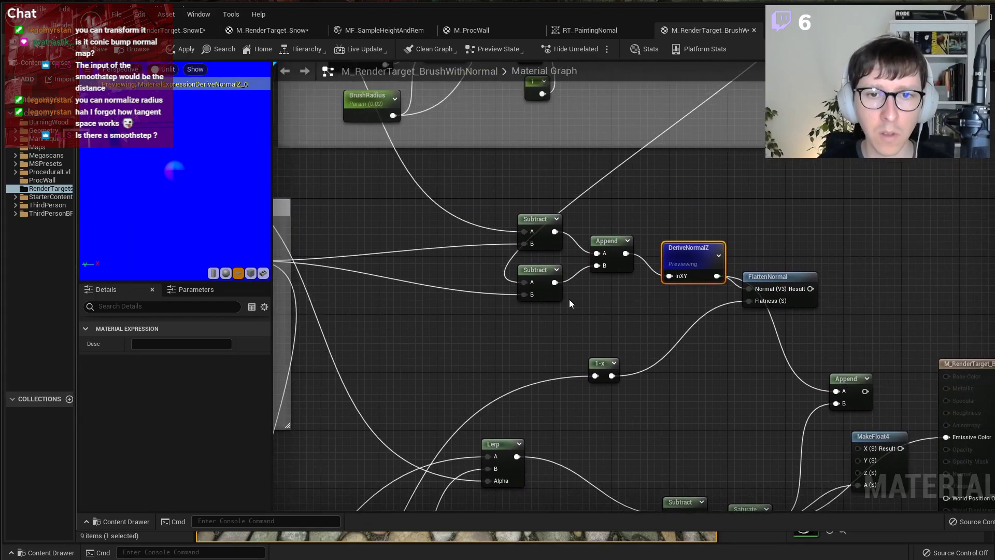
Preview the FlattenNormal output instead and drag its result toward Append A.
{"action": "right_click", "coordinate": [766, 280]}
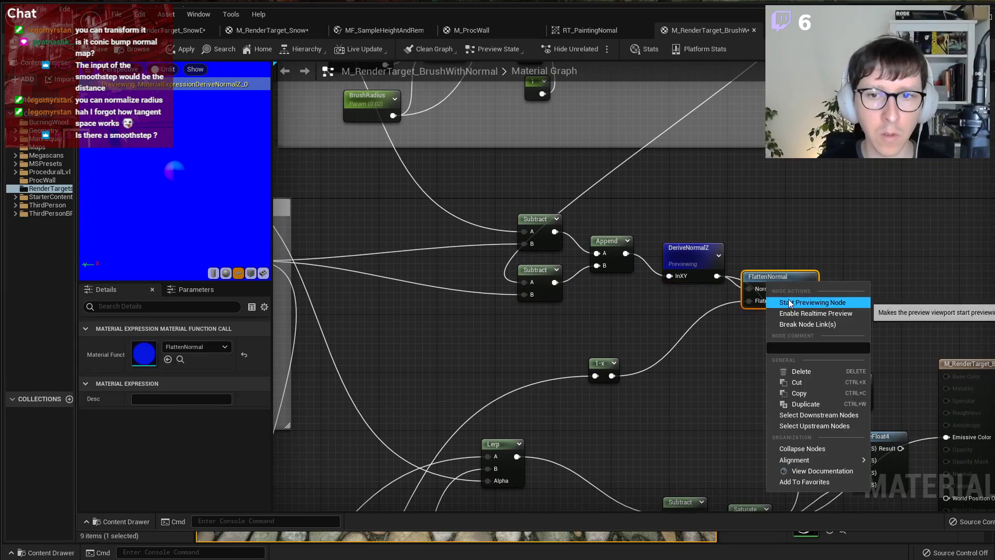
{"action": "left_click", "coordinate": [783, 303]}
{"action": "left_click_drag", "start_coordinate": [201, 172], "coordinate": [179, 167]}
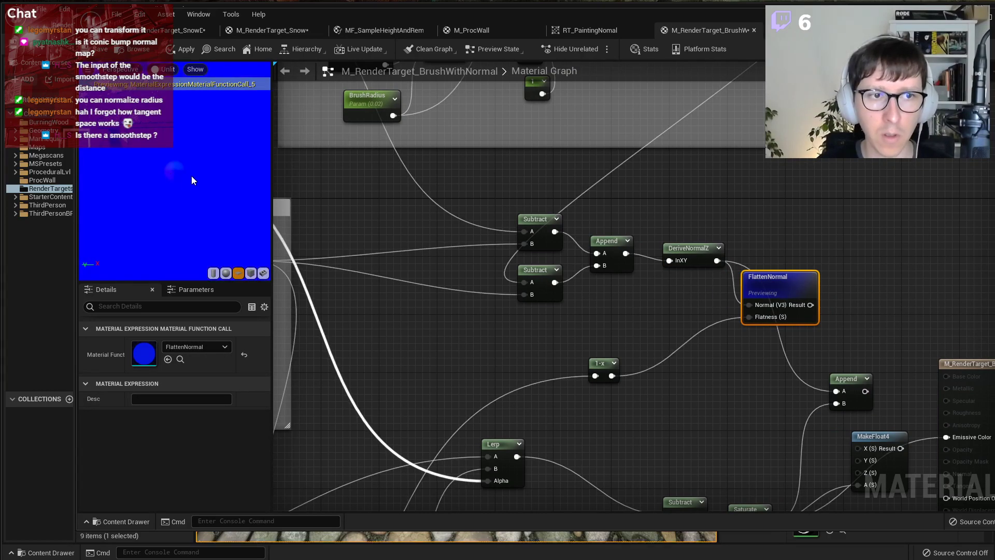
{"action": "right_click_drag", "start_coordinate": [811, 305], "coordinate": [636, 256]}
{"action": "left_click_drag", "start_coordinate": [636, 256], "coordinate": [680, 282]}
{"action": "left_click", "coordinate": [711, 241]}
Move the three nodes near the Append right and down.
{"action": "scroll", "coordinate": [711, 241], "scroll_direction": "down", "scroll_amount": 2}
{"action": "left_click_drag", "start_coordinate": [894, 262], "coordinate": [676, 432]}
{"action": "left_click_drag", "start_coordinate": [690, 313], "coordinate": [764, 349]}
{"action": "left_click", "coordinate": [710, 290]}
{"action": "right_click_drag", "start_coordinate": [520, 321], "coordinate": [812, 285]}
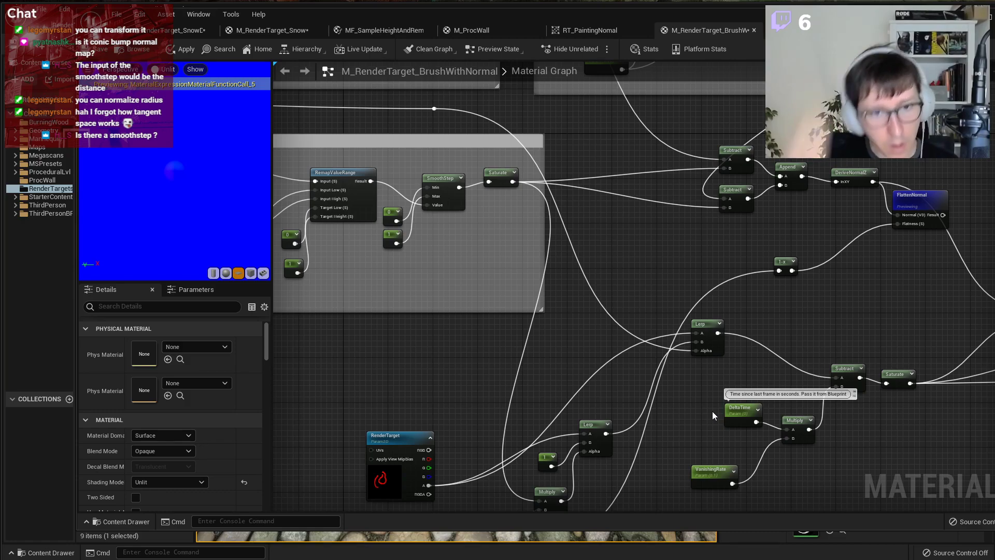
Select the RenderTarget node.
{"action": "scroll", "coordinate": [422, 438], "scroll_direction": "up", "scroll_amount": 1}
{"action": "right_click", "coordinate": [461, 400]}
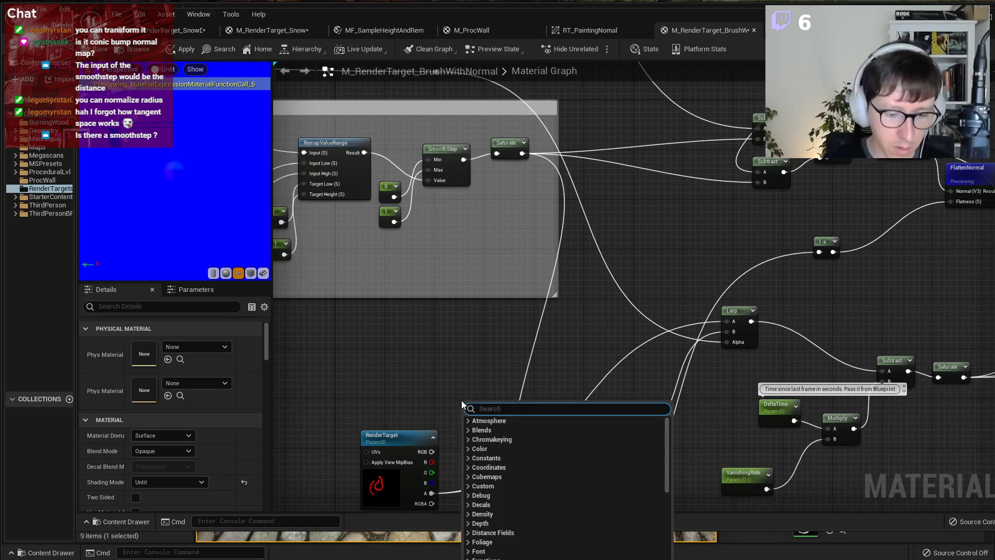
{"action": "left_click", "coordinate": [455, 409]}
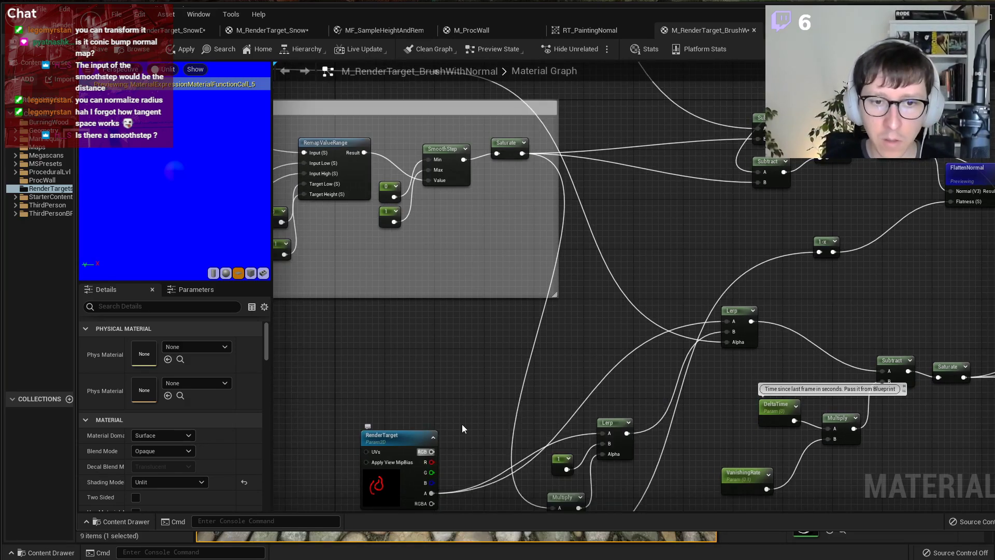
{"action": "right_click_drag", "start_coordinate": [545, 334], "coordinate": [393, 379]}
{"action": "scroll", "coordinate": [393, 378], "scroll_direction": "down", "scroll_amount": 1}
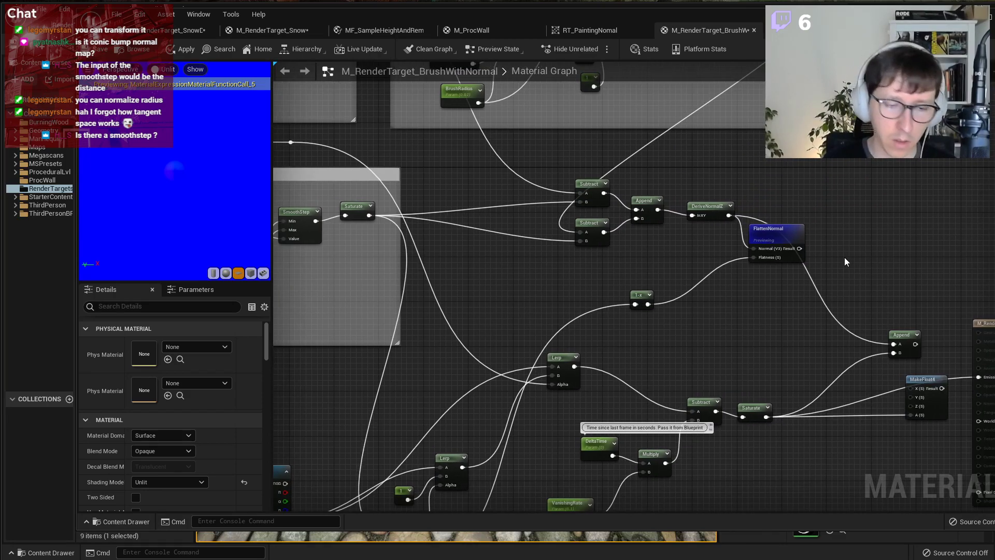
{"action": "right_click_drag", "start_coordinate": [345, 465], "coordinate": [561, 377]}
{"action": "left_click", "coordinate": [451, 395]}
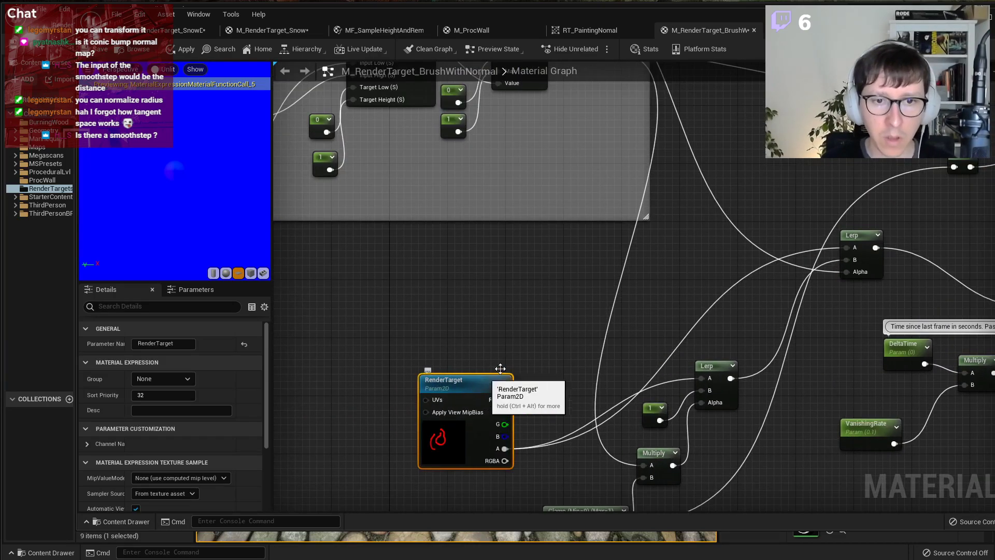
{"action": "right_click_drag", "start_coordinate": [673, 317], "coordinate": [514, 326]}
{"action": "scroll", "coordinate": [514, 326], "scroll_direction": "up", "scroll_amount": 1}
{"action": "scroll", "coordinate": [515, 327], "scroll_direction": "down", "scroll_amount": 1}
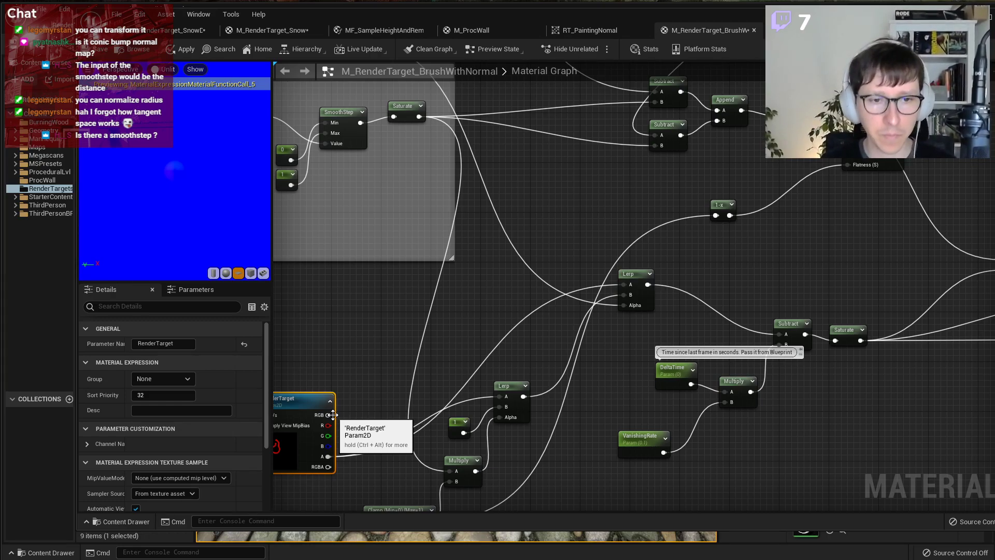
Add a BlendAngleCorrectedNormals node taking RenderTarget RGB as BaseNormal plus FlattenNormal's result.
{"action": "right_click", "coordinate": [897, 192]}
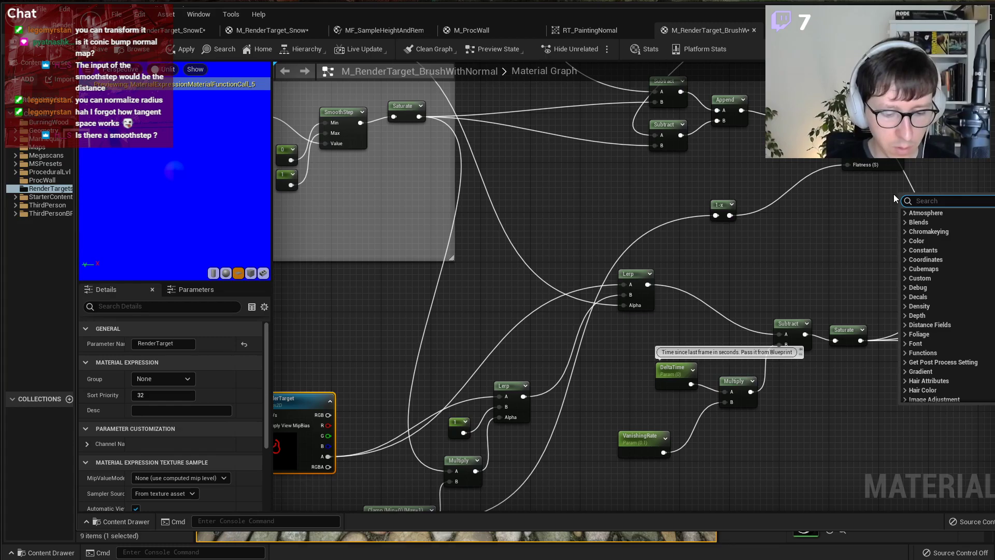
{"action": "type", "text": "normal blend"}
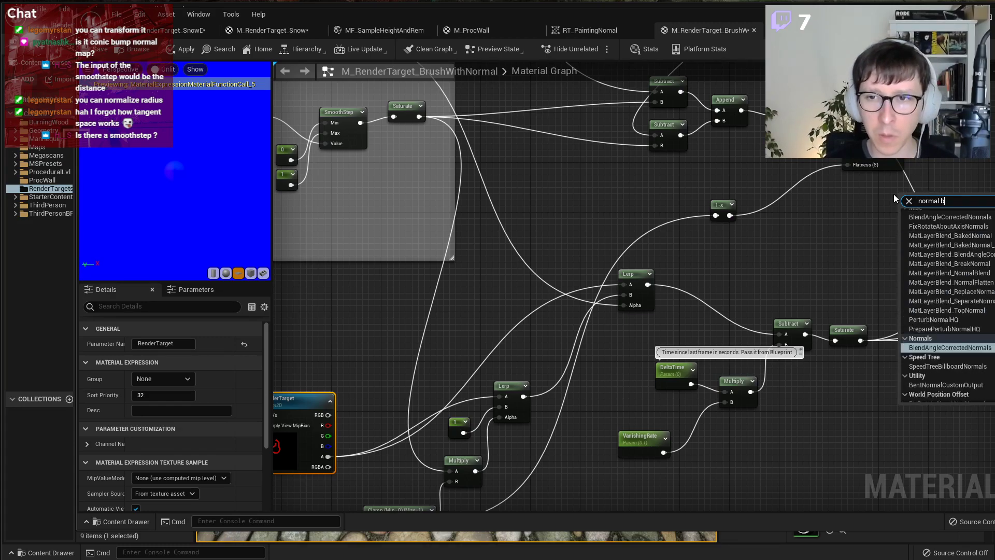
{"action": "key", "text": "Return"}
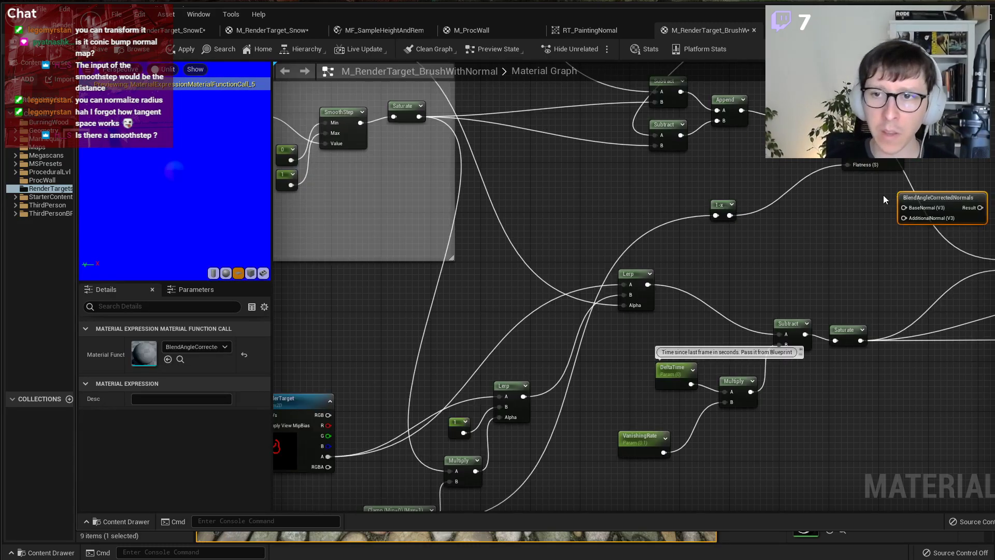
{"action": "right_click", "coordinate": [863, 194]}
{"action": "left_click_drag", "start_coordinate": [923, 194], "coordinate": [949, 187]}
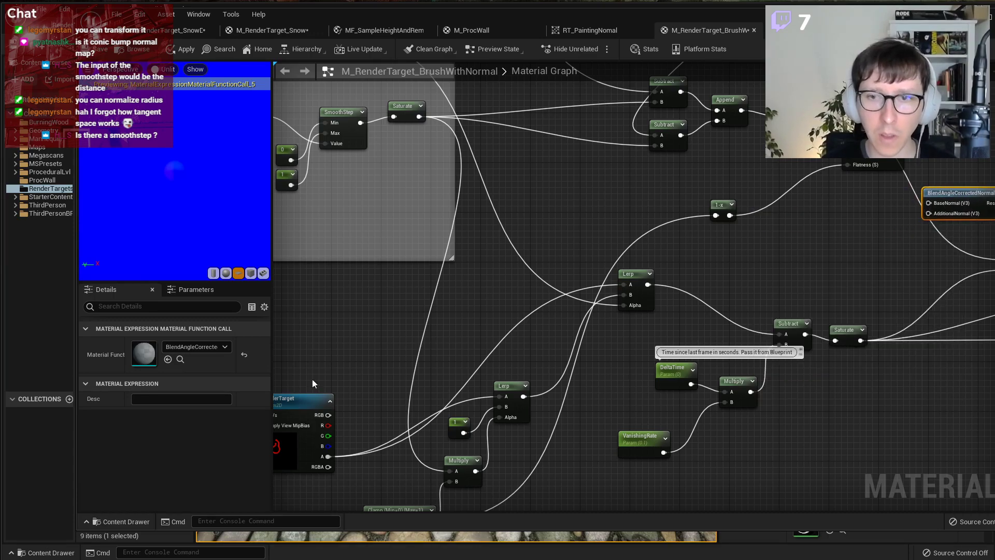
{"action": "left_click_drag", "start_coordinate": [328, 414], "coordinate": [928, 204]}
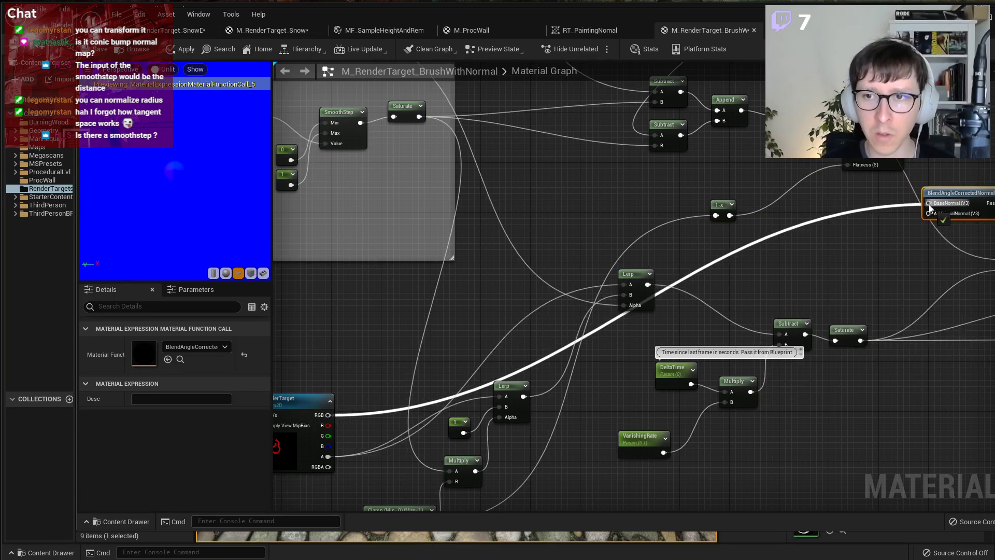
{"action": "right_click_drag", "start_coordinate": [956, 187], "coordinate": [754, 223]}
{"action": "scroll", "coordinate": [754, 223], "scroll_direction": "up", "scroll_amount": 2}
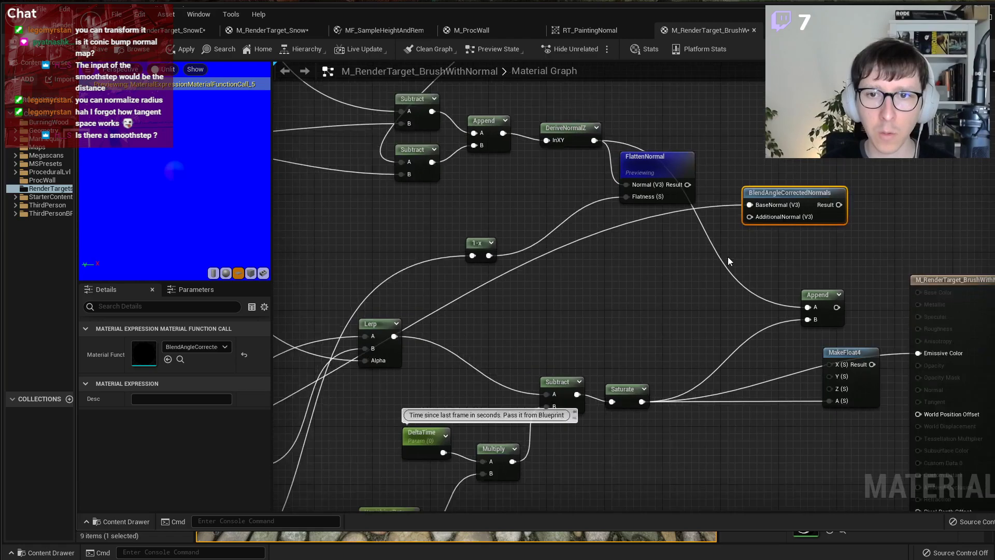
{"action": "left_click_drag", "start_coordinate": [678, 172], "coordinate": [768, 192]}
Feed the blend result into Append A, Append into Emissive Color, and delete MakeFloat4.
{"action": "left_click_drag", "start_coordinate": [841, 206], "coordinate": [818, 314]}
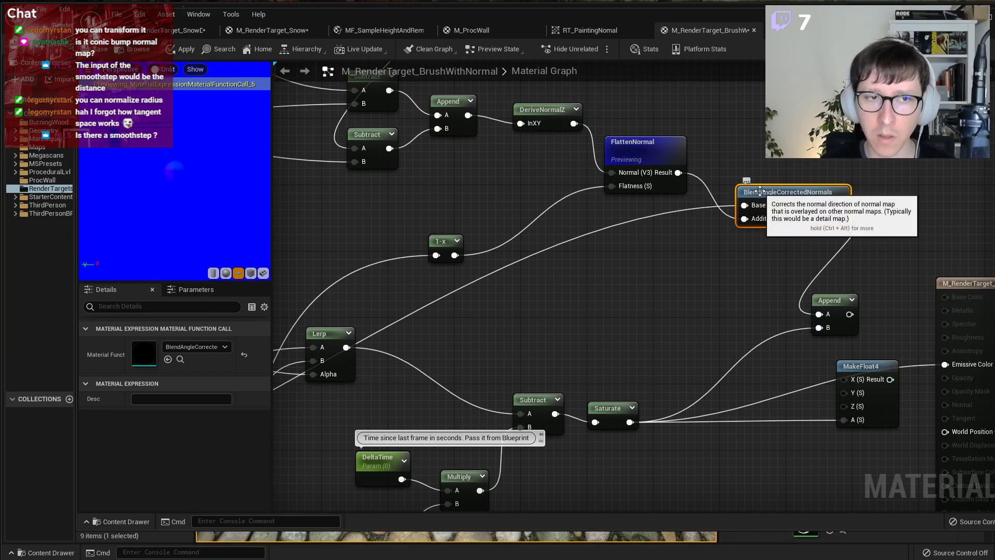
{"action": "right_click_drag", "start_coordinate": [866, 282], "coordinate": [733, 249]}
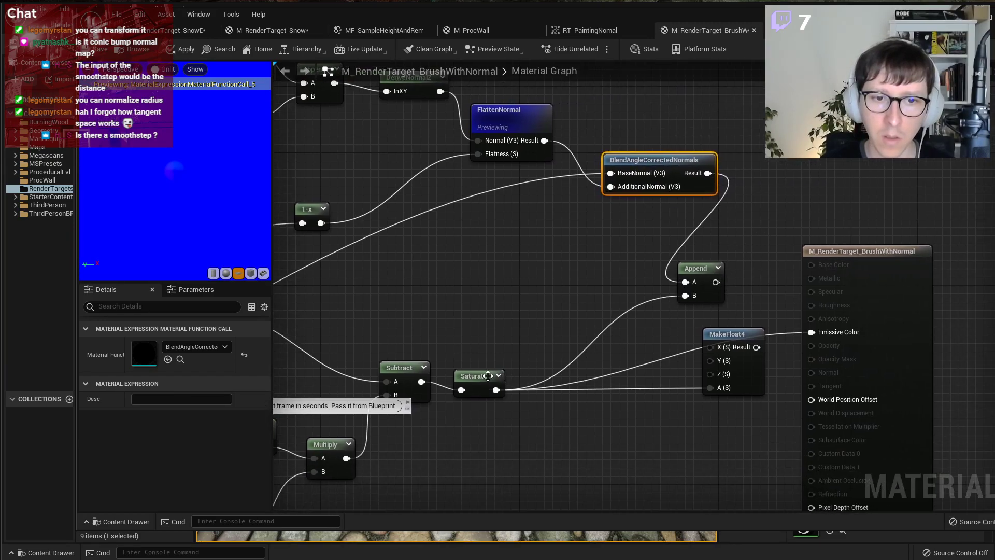
{"action": "left_click_drag", "start_coordinate": [715, 282], "coordinate": [851, 241]}
{"action": "left_click", "coordinate": [730, 333]}
{"action": "key", "text": "Delete"}
{"action": "left_click", "coordinate": [813, 197]}
{"action": "scroll", "coordinate": [568, 242], "scroll_direction": "down", "scroll_amount": 6}
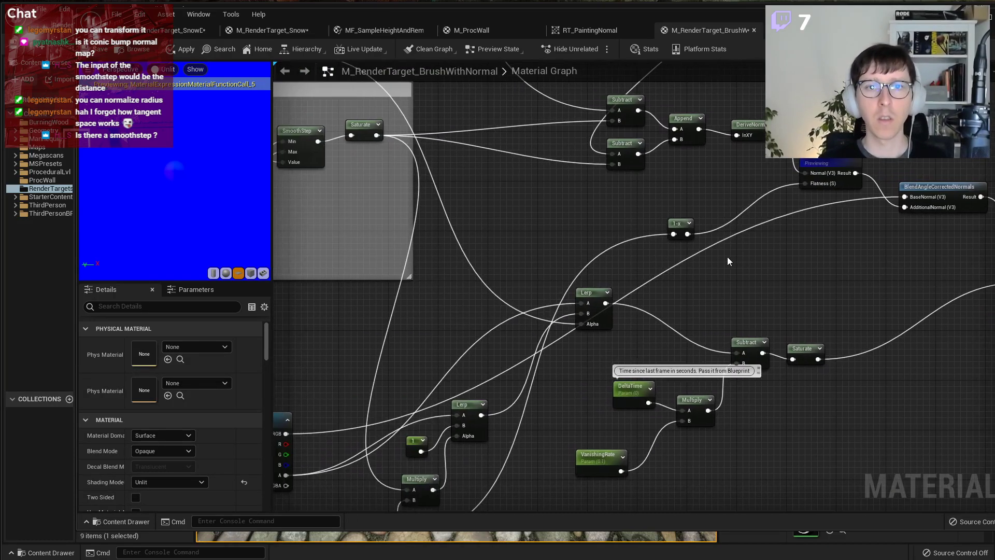
Move the 1-x node up beside FlattenNormal.
{"action": "scroll", "coordinate": [762, 325], "scroll_direction": "up", "scroll_amount": 2}
{"action": "left_click_drag", "start_coordinate": [648, 221], "coordinate": [903, 335]}
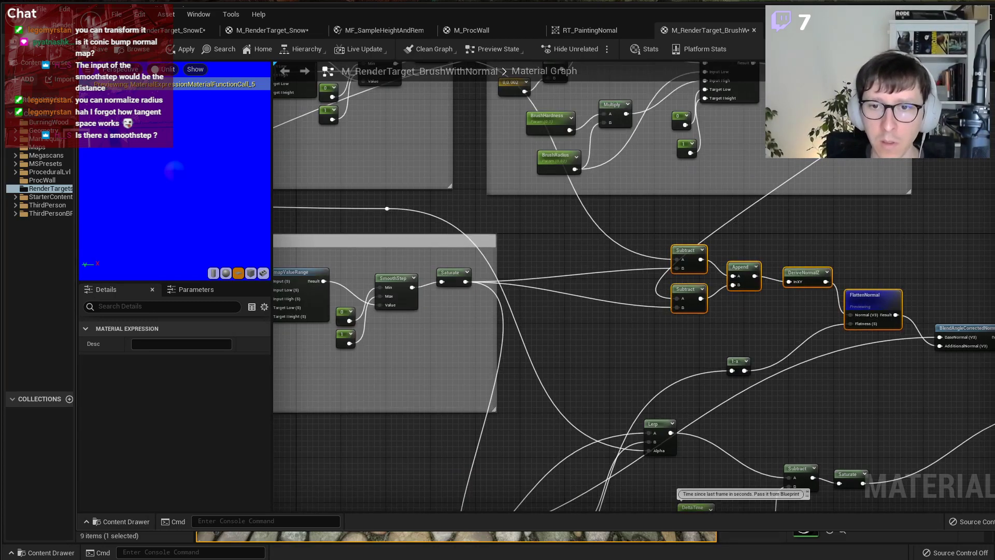
{"action": "right_click_drag", "start_coordinate": [758, 357], "coordinate": [646, 264]}
{"action": "left_click_drag", "start_coordinate": [632, 269], "coordinate": [683, 230]}
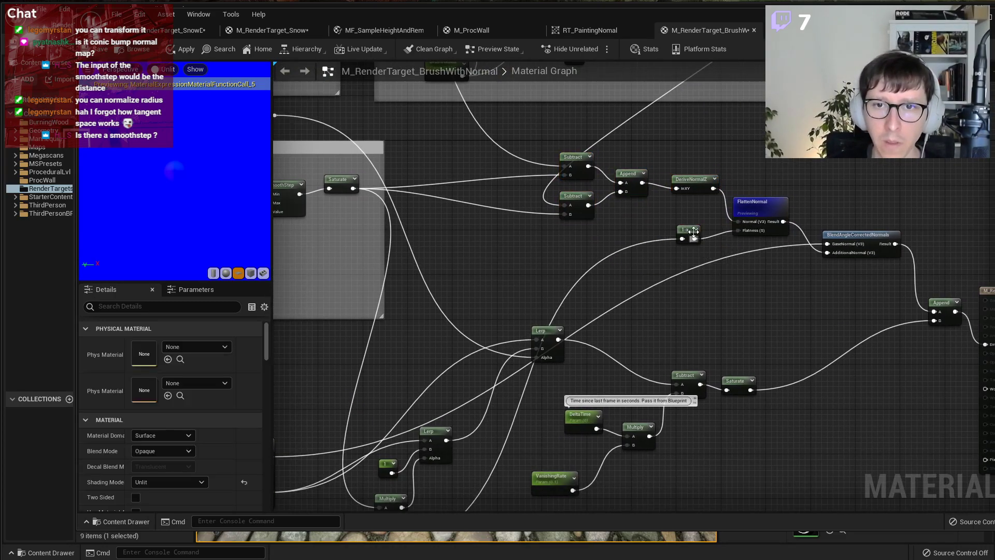
{"action": "left_click", "coordinate": [682, 230]}
Look over the finished brush material graph and save it.
{"action": "right_click_drag", "start_coordinate": [666, 280], "coordinate": [714, 282]}
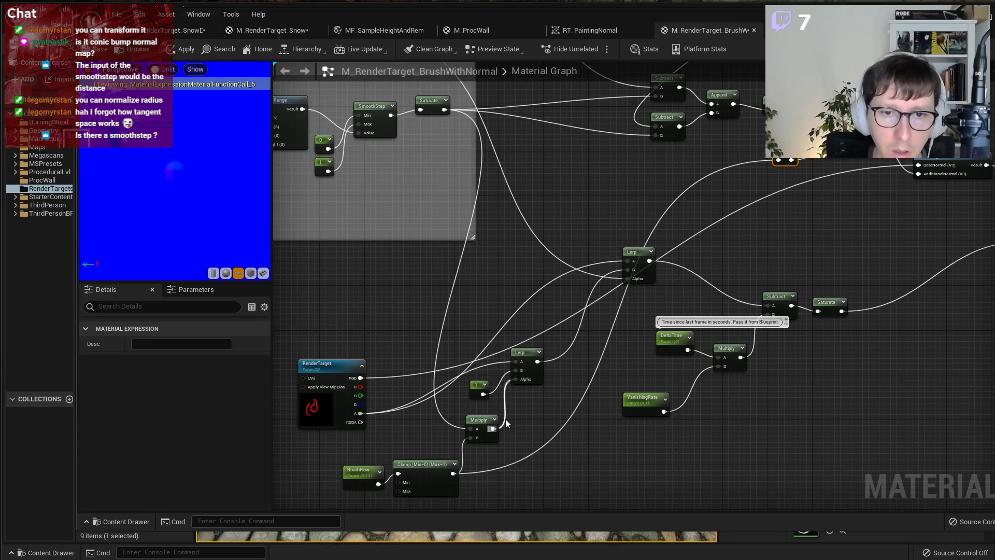
{"action": "scroll", "coordinate": [505, 419], "scroll_direction": "up", "scroll_amount": 1}
{"action": "right_click_drag", "start_coordinate": [582, 383], "coordinate": [637, 392]}
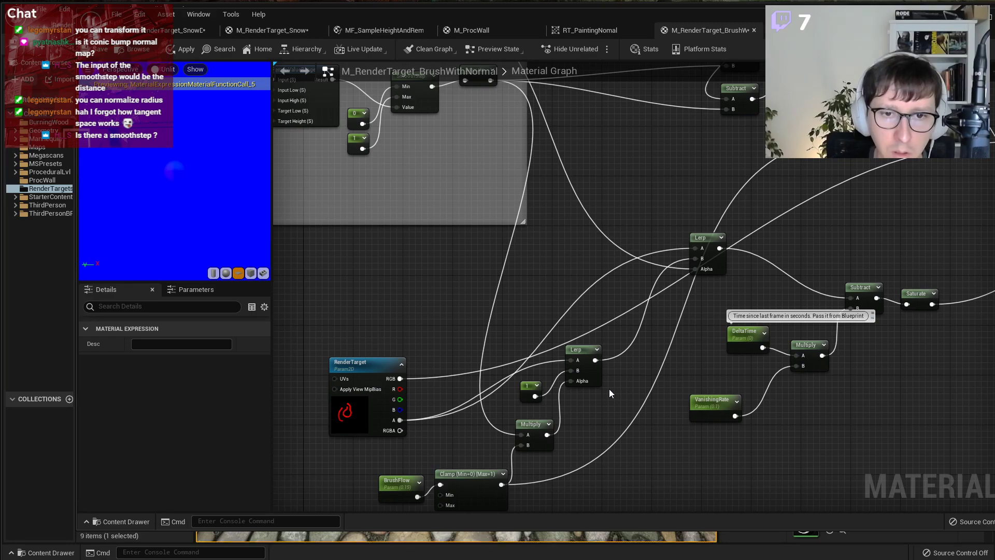
{"action": "right_click_drag", "start_coordinate": [608, 389], "coordinate": [595, 278]}
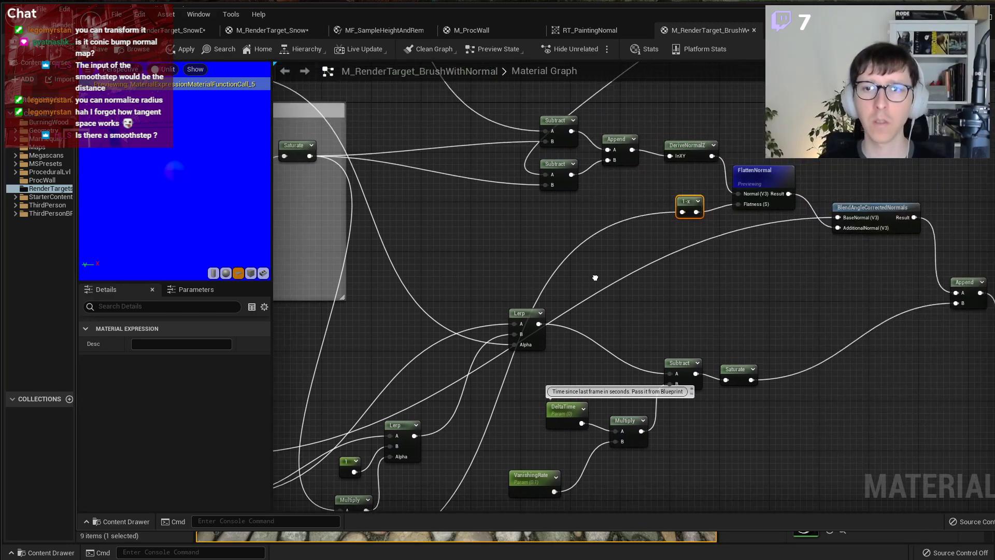
{"action": "right_click_drag", "start_coordinate": [622, 332], "coordinate": [692, 329]}
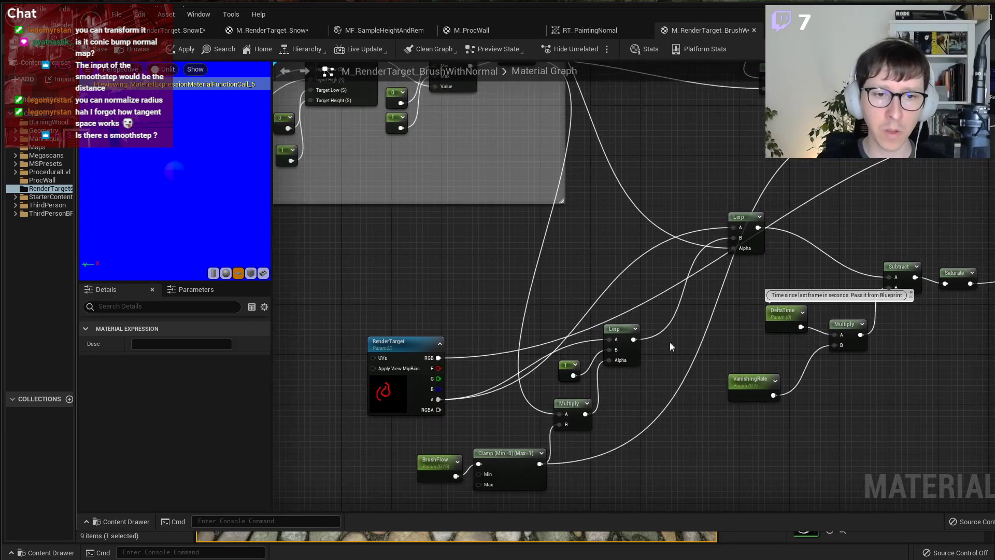
{"action": "right_click_drag", "start_coordinate": [821, 360], "coordinate": [719, 382]}
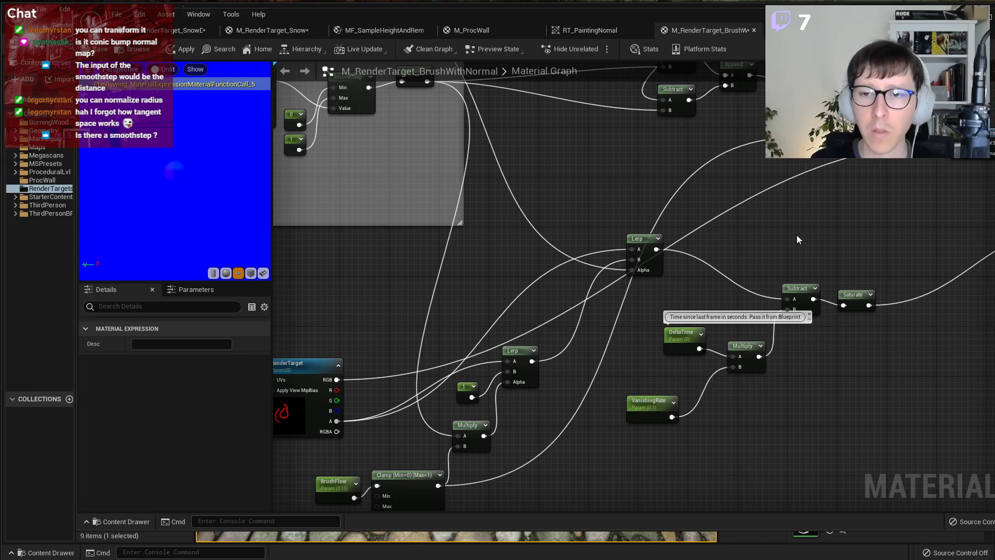
{"action": "right_click_drag", "start_coordinate": [797, 235], "coordinate": [594, 268]}
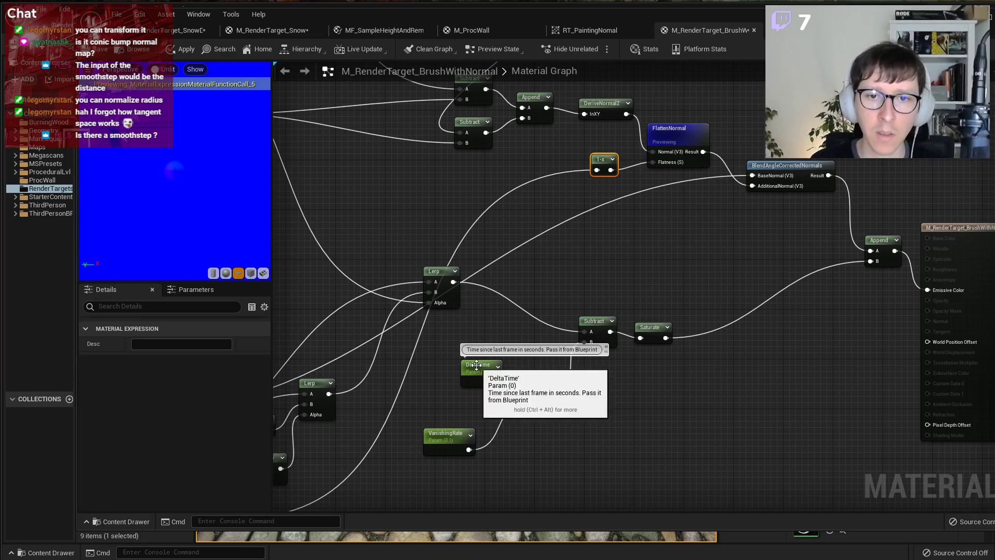
{"action": "right_click_drag", "start_coordinate": [651, 356], "coordinate": [776, 316]}
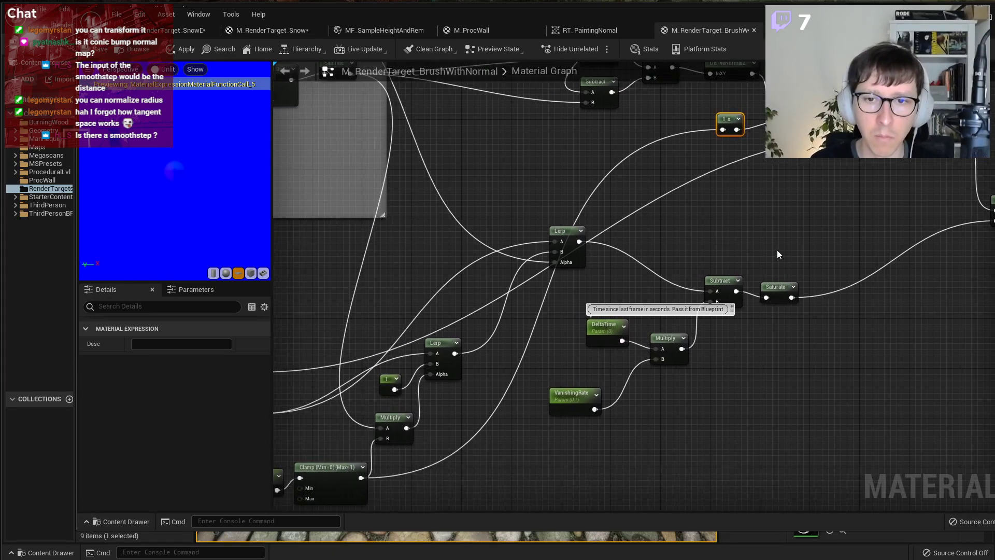
{"action": "right_click_drag", "start_coordinate": [776, 250], "coordinate": [668, 298]}
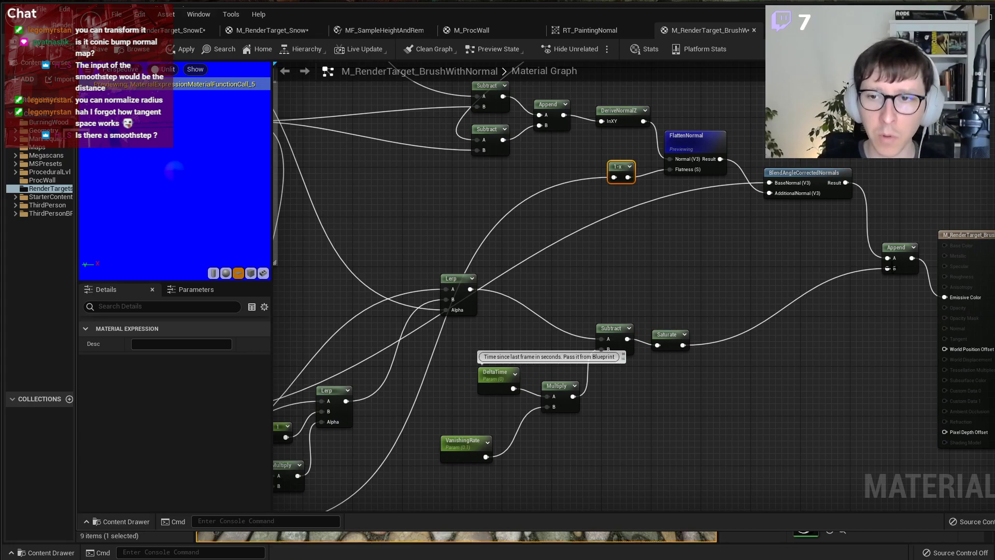
{"action": "right_click_drag", "start_coordinate": [802, 239], "coordinate": [802, 291]}
{"action": "left_click", "coordinate": [104, 49]}
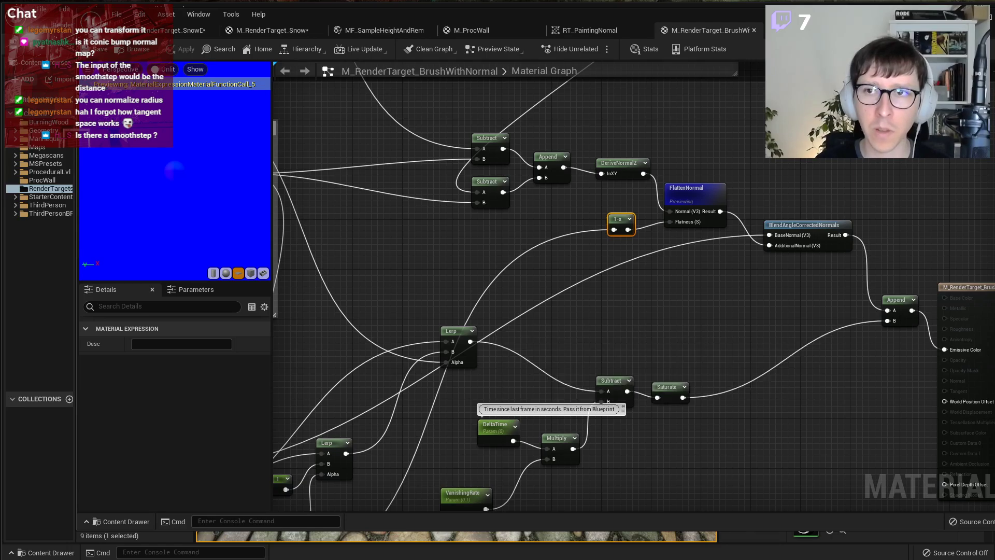
Close the brush material editor and bring up the BP_RenderTarget_SnowDisplacement Event Graph.
{"action": "left_click", "coordinate": [971, 17]}
{"action": "key", "text": "s"}
{"action": "right_click_drag", "start_coordinate": [456, 290], "coordinate": [516, 259]}
{"action": "right_click_drag", "start_coordinate": [597, 232], "coordinate": [560, 249]}
{"action": "key", "text": "ctrl+e"}
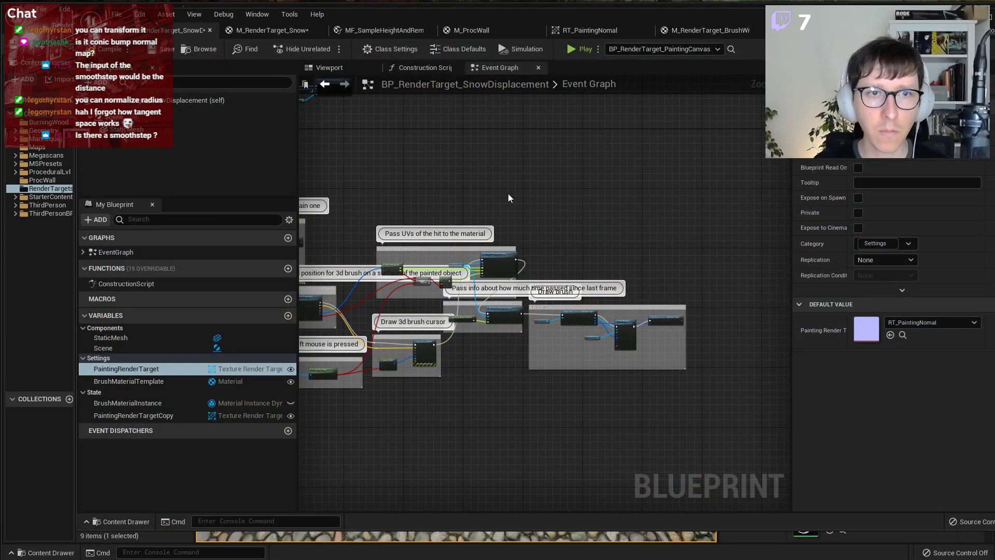
Set the M_RenderTarget_Snow NormalMap parameter's texture to RT_PaintingNormal.
{"action": "left_click", "coordinate": [271, 30]}
{"action": "right_click_drag", "start_coordinate": [524, 161], "coordinate": [684, 162]}
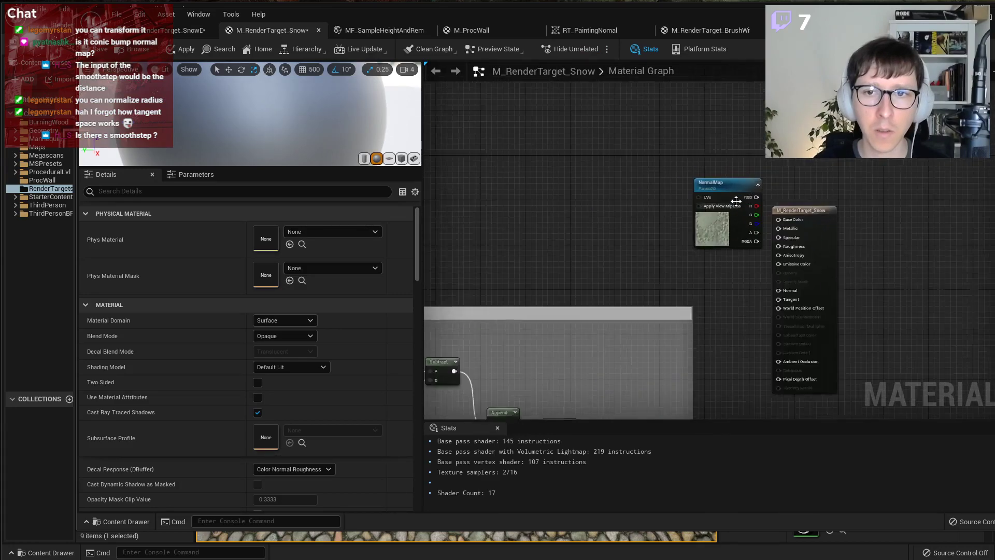
{"action": "left_click", "coordinate": [720, 178]}
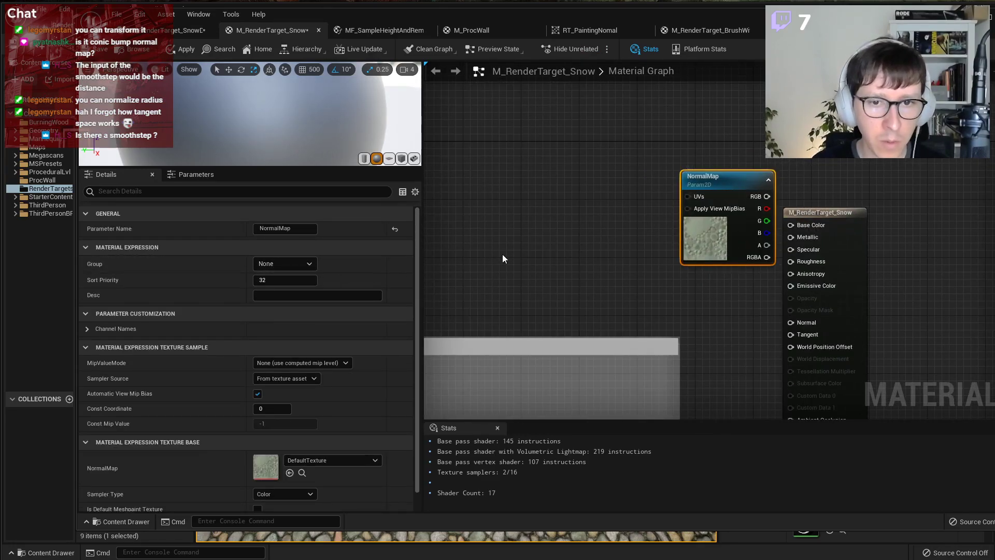
{"action": "left_click", "coordinate": [322, 460]}
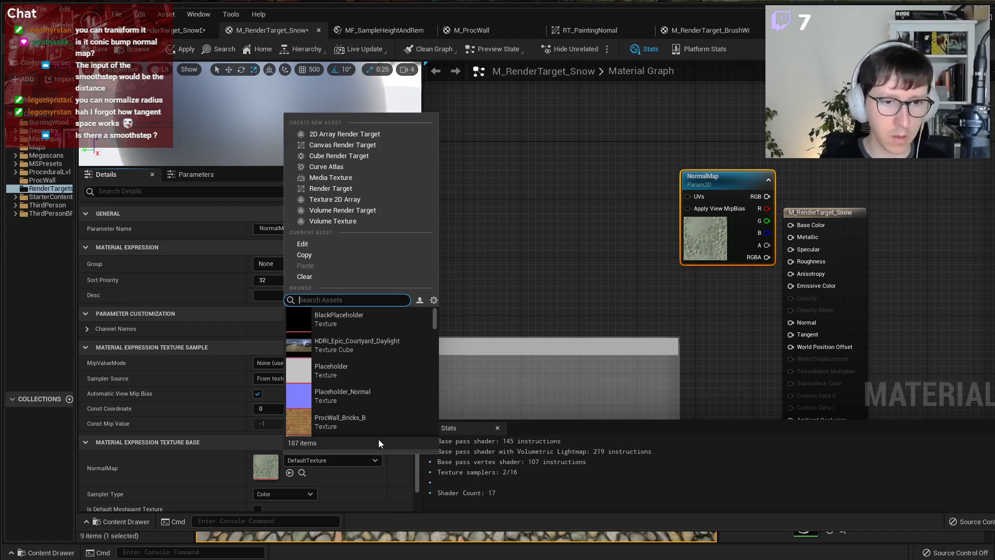
{"action": "type", "text": "rt_"}
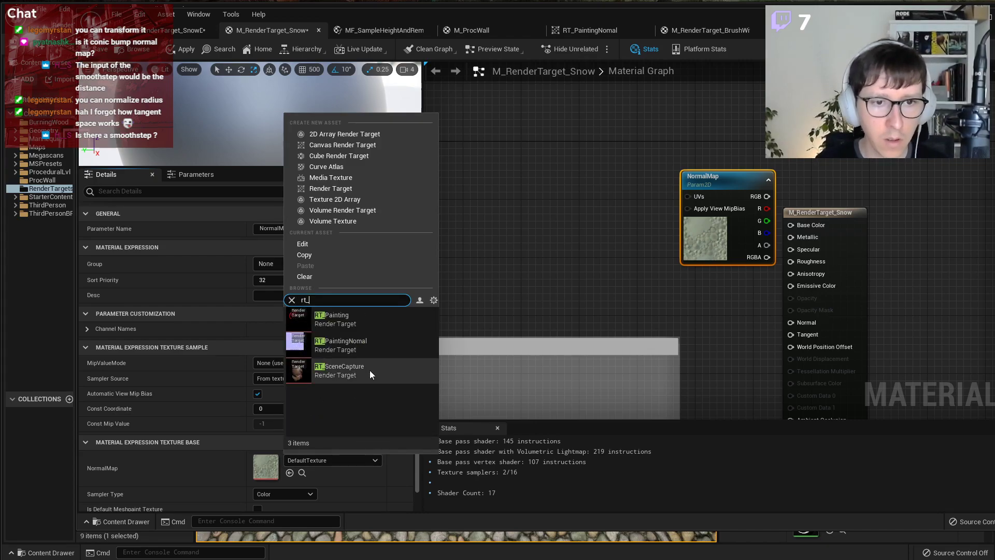
{"action": "left_click", "coordinate": [352, 344]}
Wire NormalMap's RGB output into the material's Normal input.
{"action": "left_click_drag", "start_coordinate": [622, 196], "coordinate": [792, 322]}
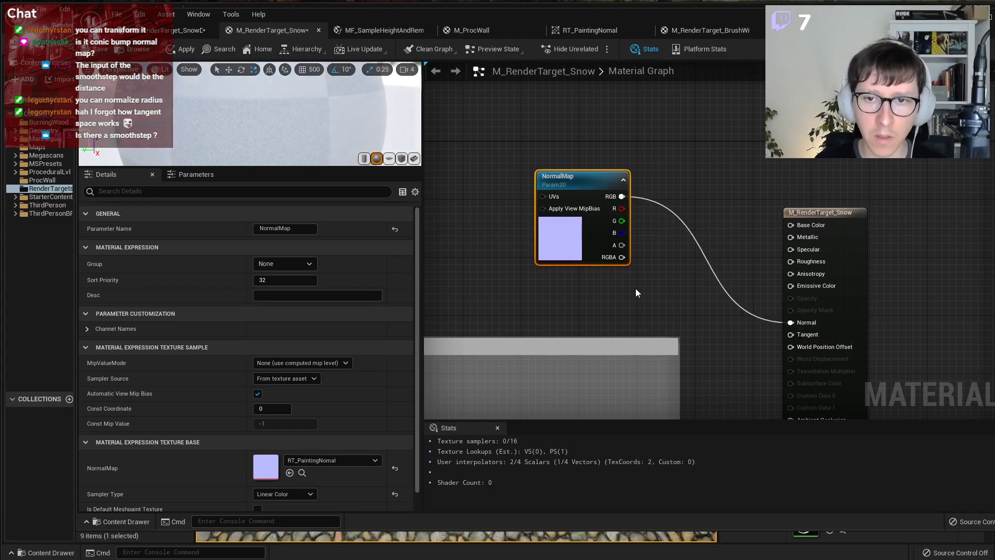
{"action": "scroll", "coordinate": [632, 288], "scroll_direction": "down", "scroll_amount": 2}
{"action": "right_click_drag", "start_coordinate": [632, 288], "coordinate": [823, 207]}
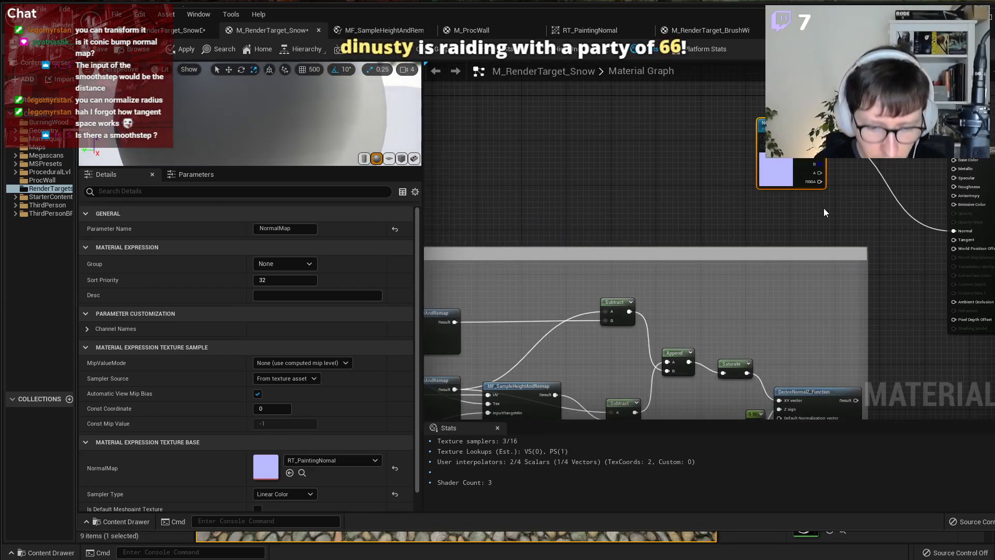
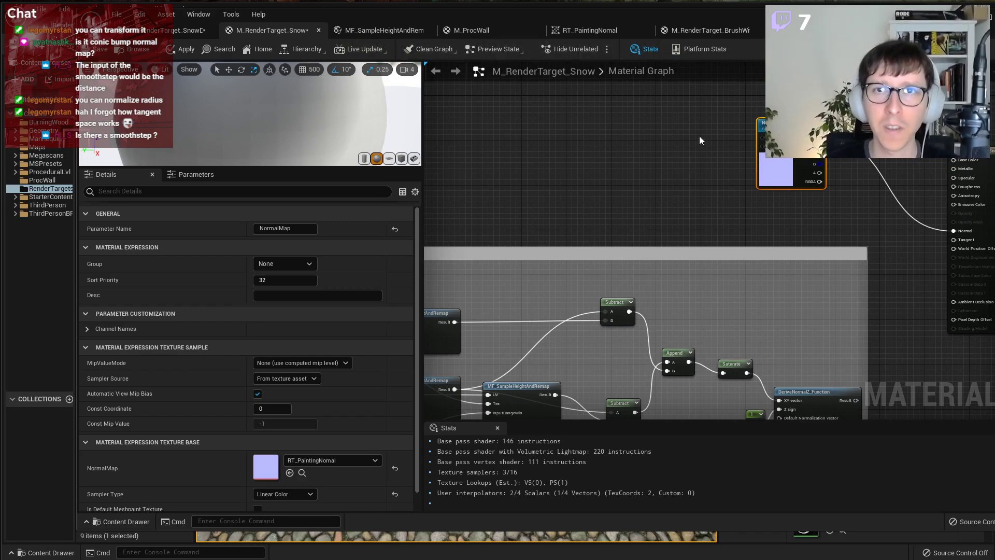
Frame the NormalMap node, zoom out, and minimize the M_RenderTarget_Snow editor to reveal the level.
{"action": "key", "text": "Home"}
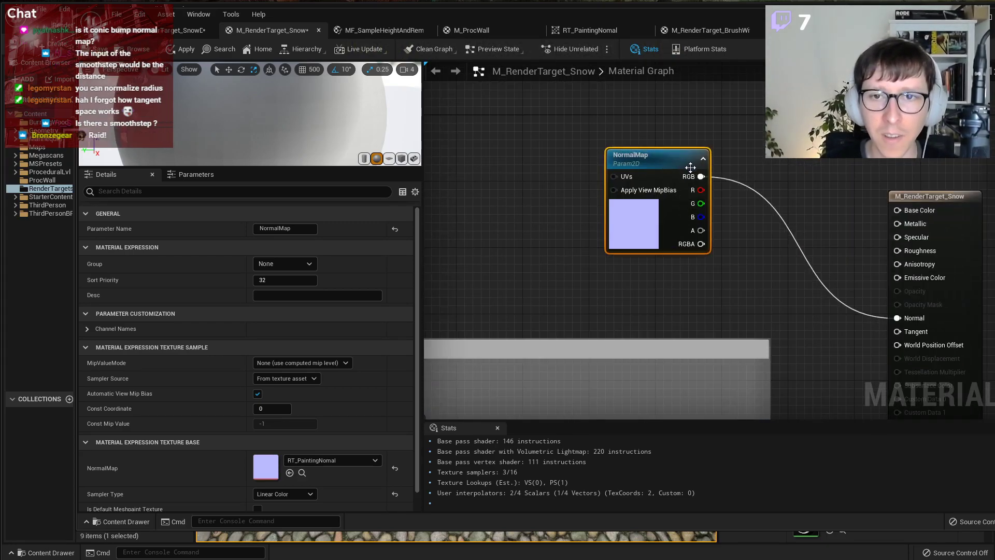
{"action": "scroll", "coordinate": [695, 167], "scroll_direction": "down", "scroll_amount": 2}
{"action": "left_click", "coordinate": [969, 17]}
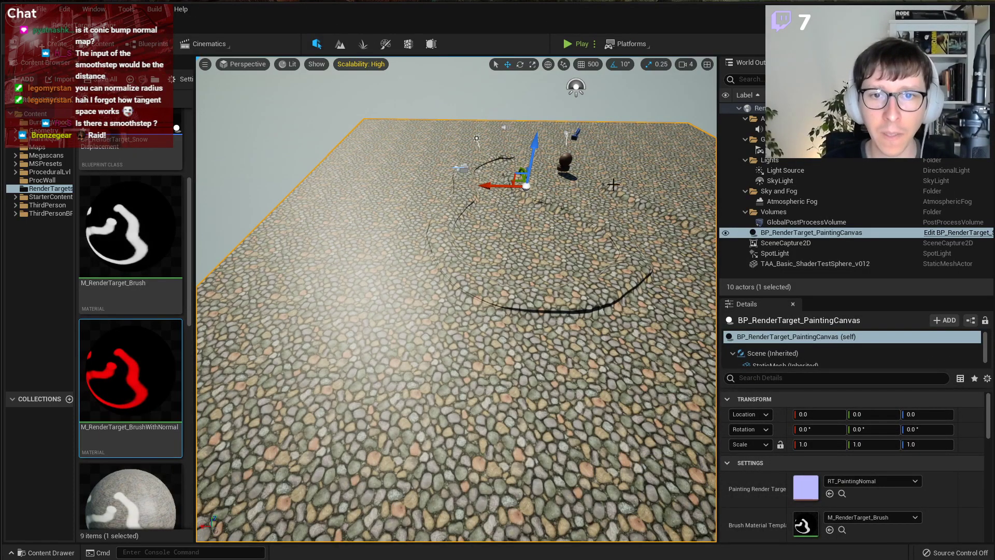
Frame the painting canvas and fly the camera over the cobblestone floor.
{"action": "key", "text": "f"}
{"action": "key", "text": "w"}
{"action": "right_click_drag", "start_coordinate": [456, 299], "coordinate": [526, 296]}
{"action": "key", "text": "s"}
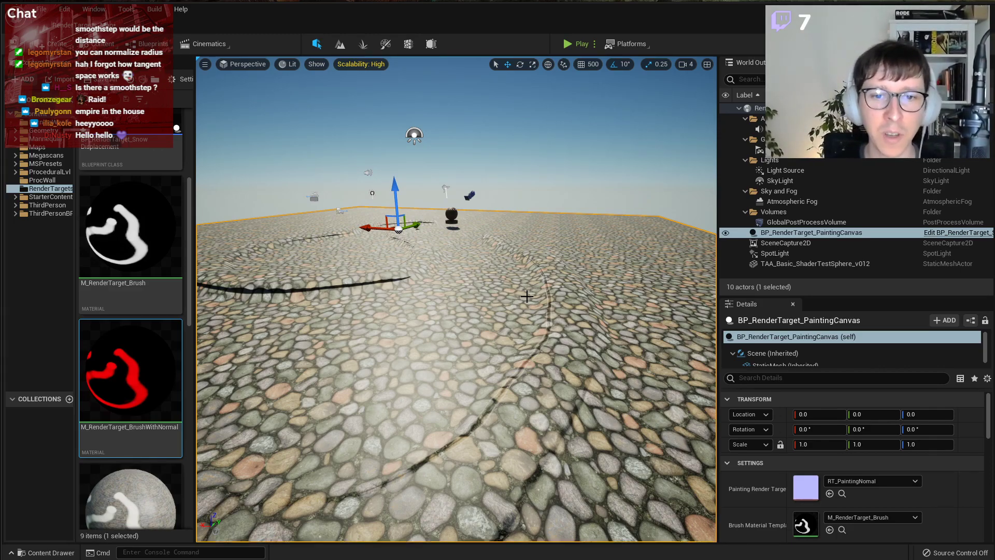
{"action": "right_click_drag", "start_coordinate": [524, 297], "coordinate": [263, 84]}
Switch the viewport to Unlit to view the painted strokes, then back to Lit.
{"action": "left_click", "coordinate": [284, 64]}
{"action": "left_click", "coordinate": [298, 115]}
{"action": "right_click_drag", "start_coordinate": [311, 130], "coordinate": [261, 135]}
{"action": "left_click", "coordinate": [299, 65]}
{"action": "left_click", "coordinate": [298, 99]}
{"action": "mouse_move", "coordinate": [490, 206]}
{"action": "right_mouse_down"}
{"action": "mouse_move", "coordinate": [489, 227]}
{"action": "mouse_move", "coordinate": [489, 196]}
{"action": "right_mouse_up"}
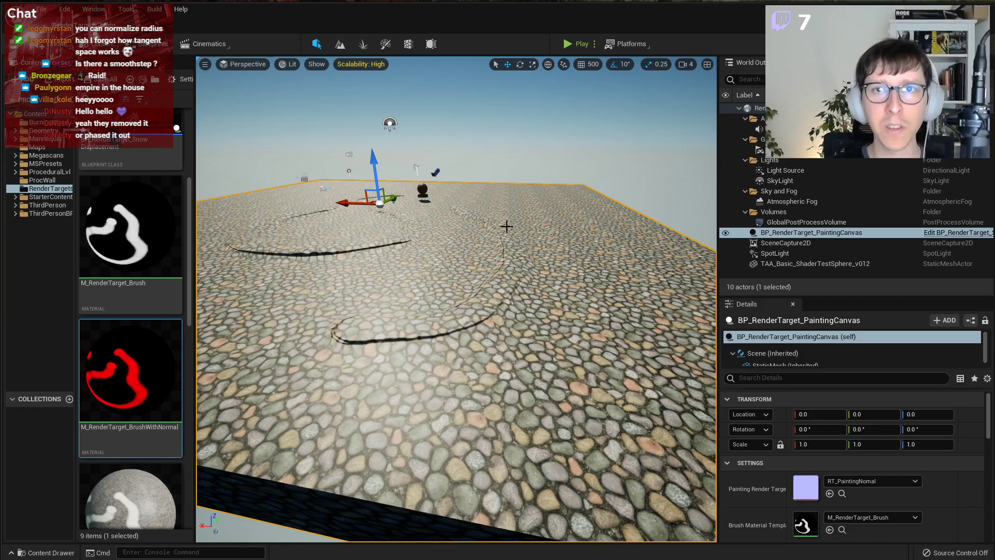
Fly in close to a painted groove in the cobblestones, then go to the Shadertoy page.
{"action": "right_click_drag", "start_coordinate": [620, 270], "coordinate": [620, 244]}
{"action": "key", "text": "w"}
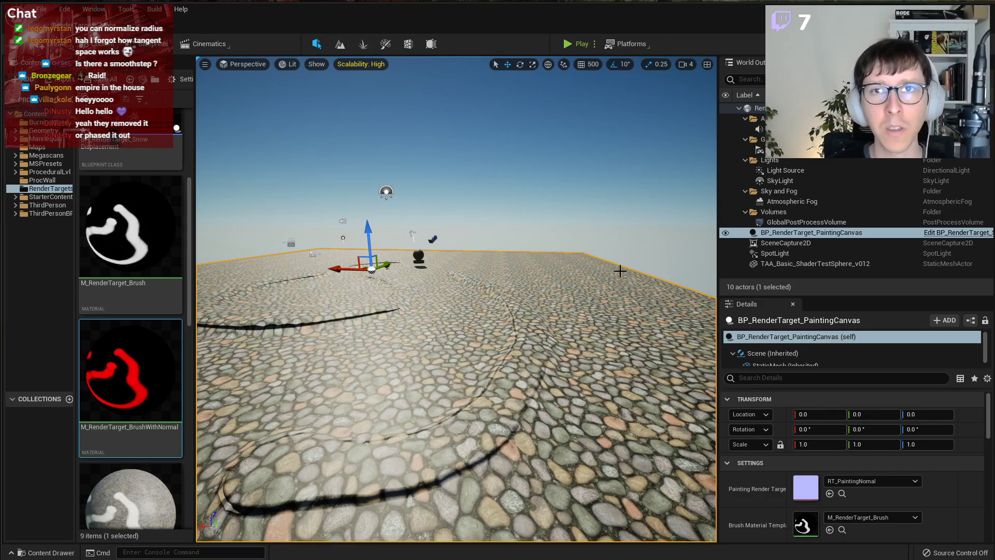
{"action": "right_click_drag", "start_coordinate": [440, 261], "coordinate": [454, 241]}
{"action": "key", "text": "w"}
{"action": "right_click_drag", "start_coordinate": [460, 197], "coordinate": [463, 207]}
{"action": "key", "text": "s"}
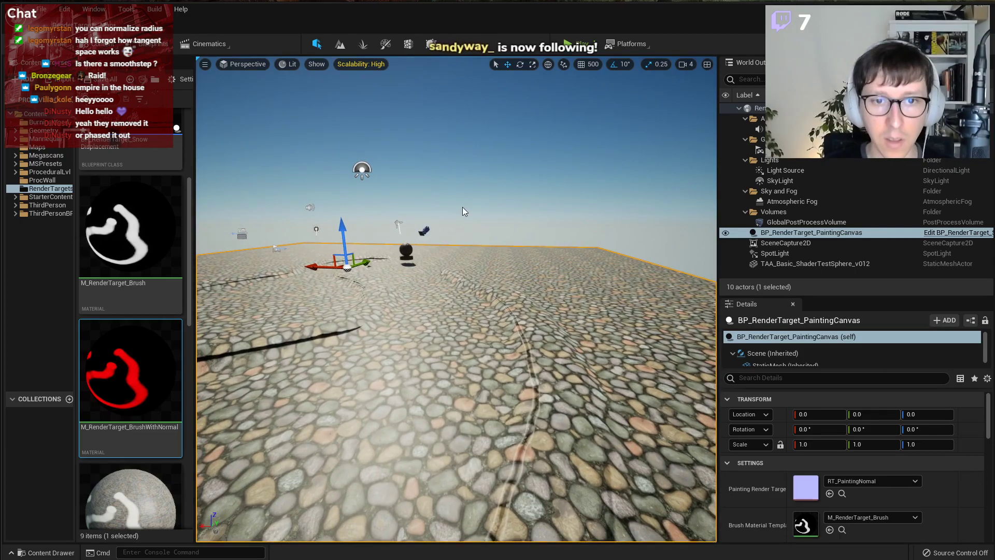
{"action": "key", "text": "d"}
{"action": "right_click_drag", "start_coordinate": [459, 184], "coordinate": [436, 211]}
{"action": "key", "text": "w"}
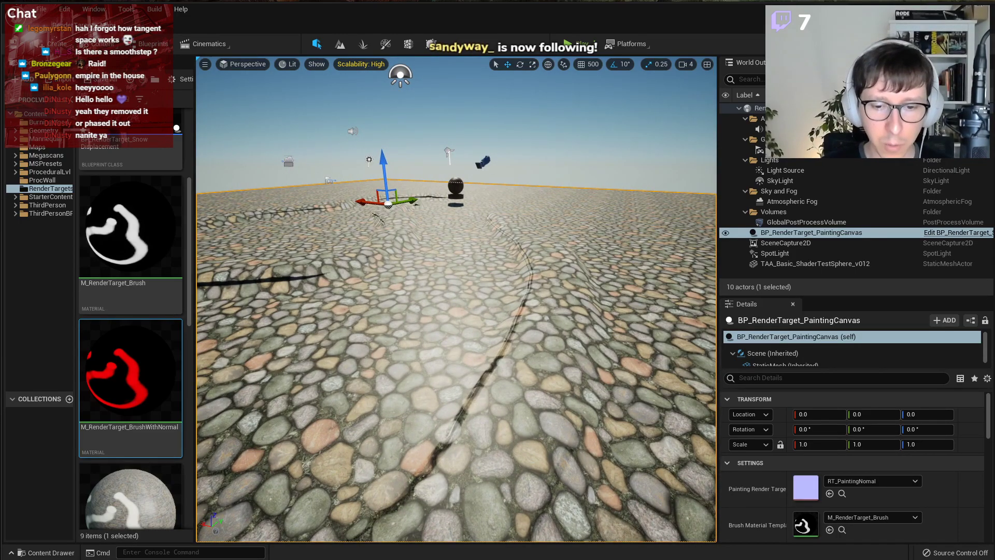
{"action": "key", "text": "alt+Tab"}
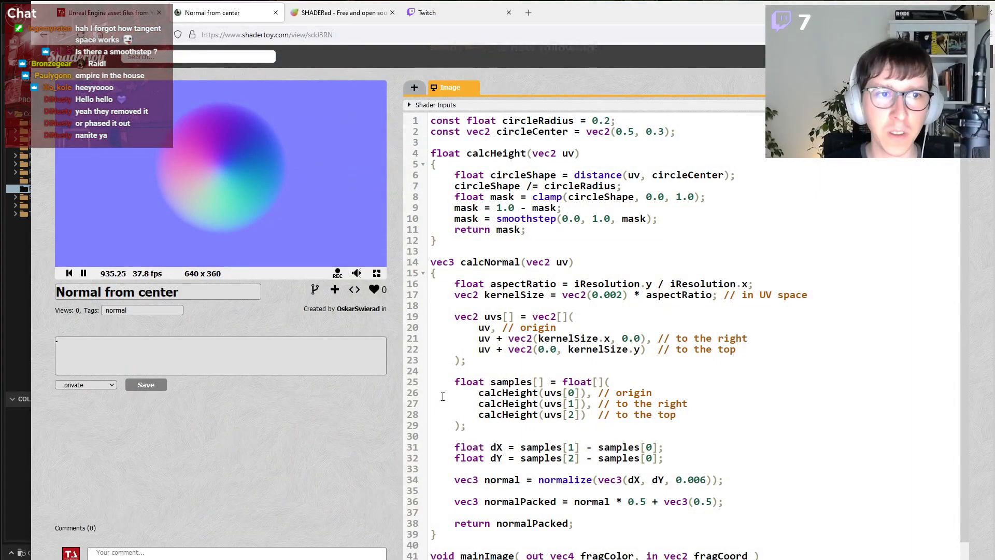
Change line 51's output to fragColor = vec4(vec3(calcHeight(uv)), 1.0).
{"action": "scroll", "coordinate": [516, 182], "scroll_direction": "down", "scroll_amount": 2}
{"action": "scroll", "coordinate": [578, 244], "scroll_direction": "up", "scroll_amount": 2}
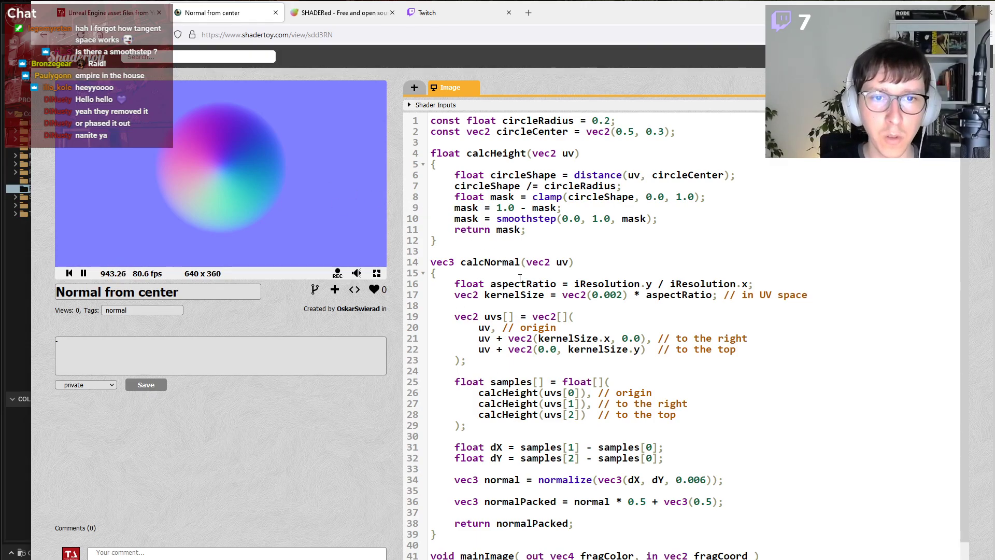
{"action": "scroll", "coordinate": [532, 317], "scroll_direction": "down", "scroll_amount": 2}
{"action": "scroll", "coordinate": [533, 332], "scroll_direction": "down", "scroll_amount": 3}
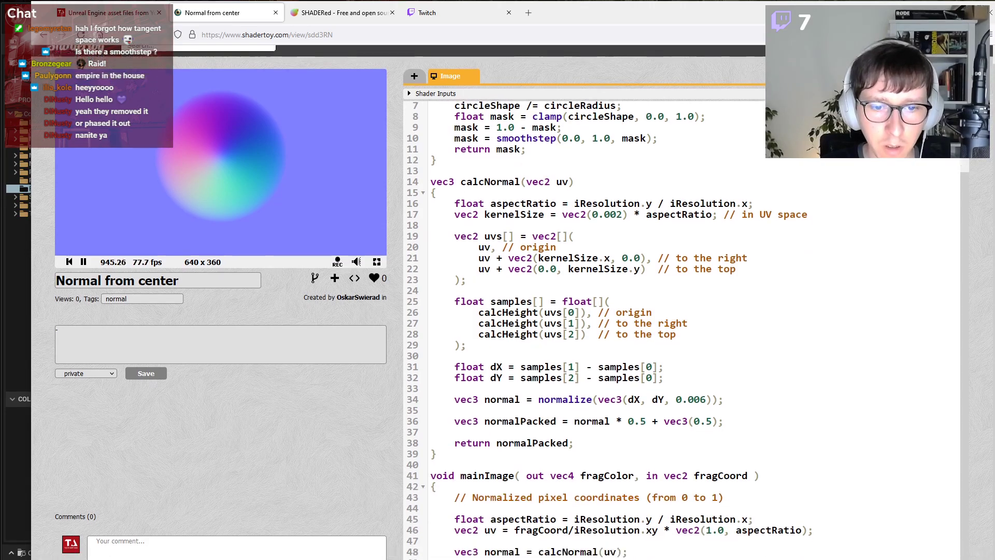
{"action": "double_click", "coordinate": [564, 505]}
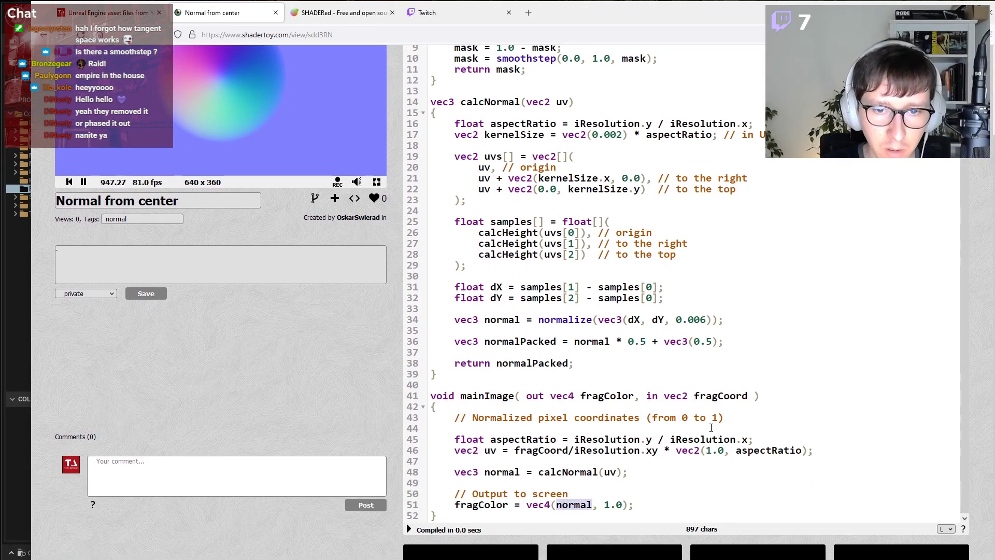
{"action": "type", "text": "calcHeight(uv)"}
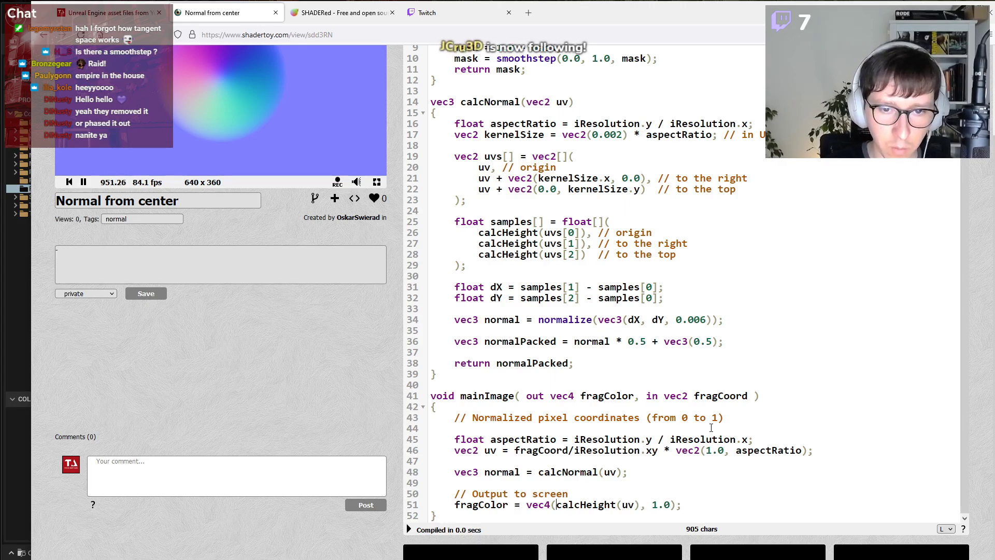
{"action": "key", "text": "ctrl+Left"}
{"action": "key", "text": "ctrl+Left"}
{"action": "type", "text": "vec3("}
{"action": "key", "text": "ctrl+Right"}
{"action": "key", "text": "Right"}
{"action": "key", "text": "Right"}
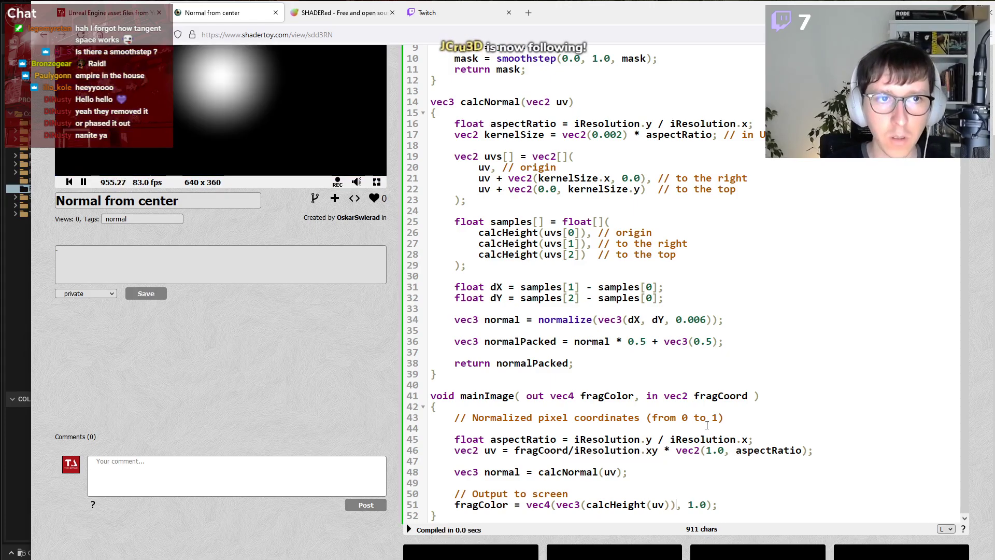
Recompile to preview the soft white height circle, then bring up the Paint normals sketch.
{"action": "key", "text": "alt+Return"}
{"action": "scroll", "coordinate": [326, 240], "scroll_direction": "up", "scroll_amount": 2}
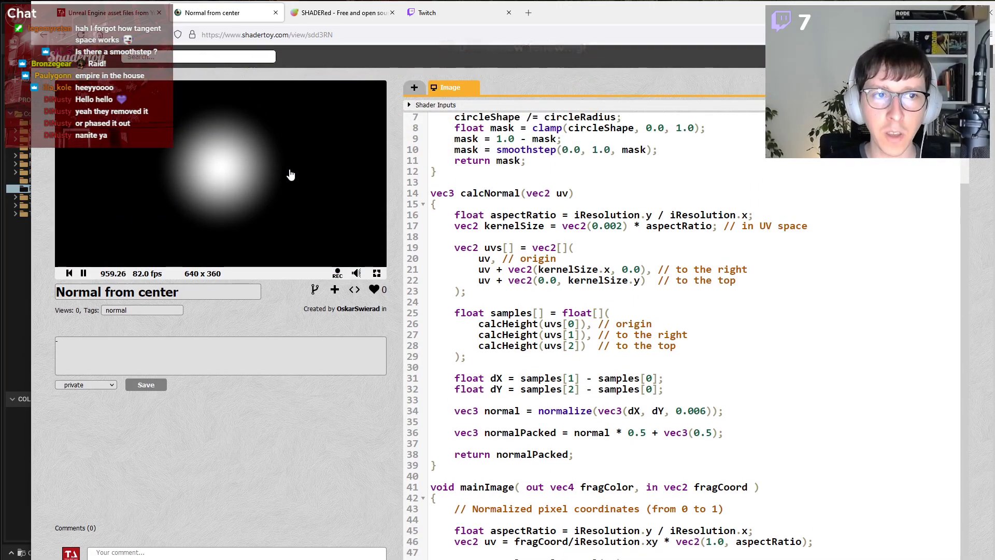
{"action": "key", "text": "alt+Tab"}
{"action": "scroll", "coordinate": [721, 330], "scroll_direction": "up", "scroll_amount": 1, "text": "ctrl"}
{"action": "scroll", "coordinate": [724, 333], "scroll_direction": "down", "scroll_amount": 1, "text": "ctrl"}
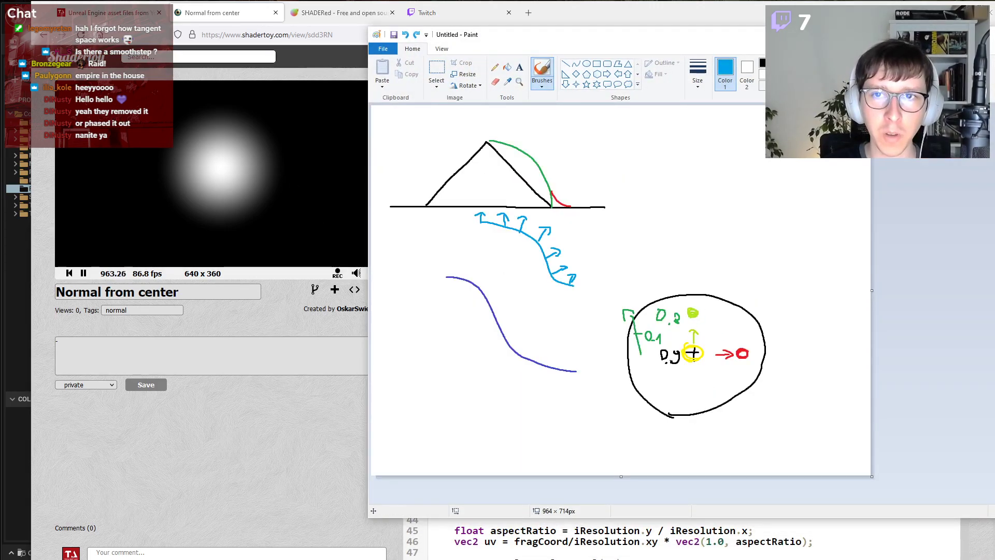
Draw a red line rightward and a green line upward from the circle's centre cross.
{"action": "left_click", "coordinate": [832, 63]}
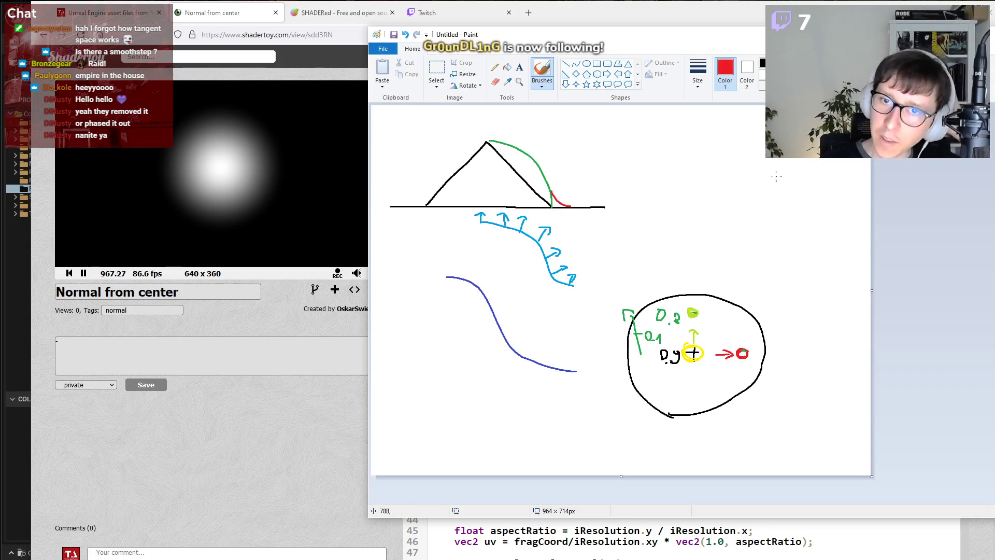
{"action": "left_click_drag", "start_coordinate": [707, 348], "coordinate": [743, 346]}
{"action": "left_click", "coordinate": [831, 63]}
{"action": "left_click_drag", "start_coordinate": [706, 305], "coordinate": [704, 351]}
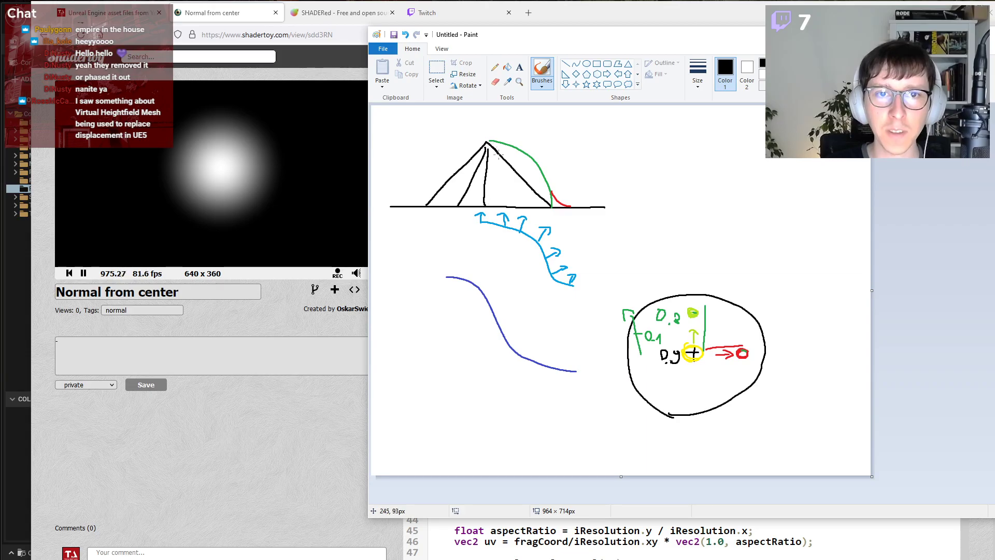
Undo the stray strokes, including the black one on the blue curve, and return to the code.
{"action": "key", "text": "ctrl+z"}
{"action": "key", "text": "ctrl+z"}
{"action": "key", "text": "ctrl+z"}
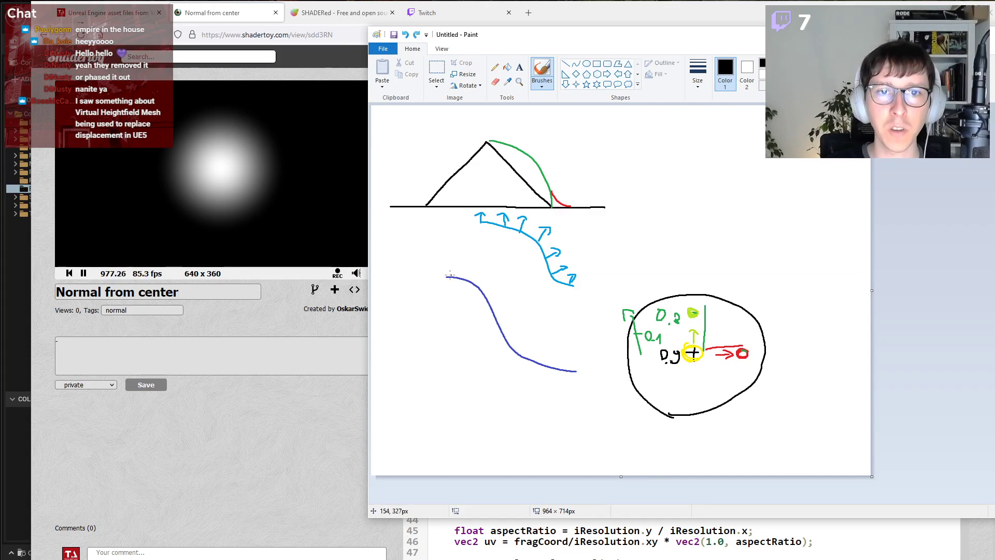
{"action": "left_click_drag", "start_coordinate": [463, 279], "coordinate": [544, 364]}
{"action": "key", "text": "ctrl+z"}
{"action": "key", "text": "alt+Tab"}
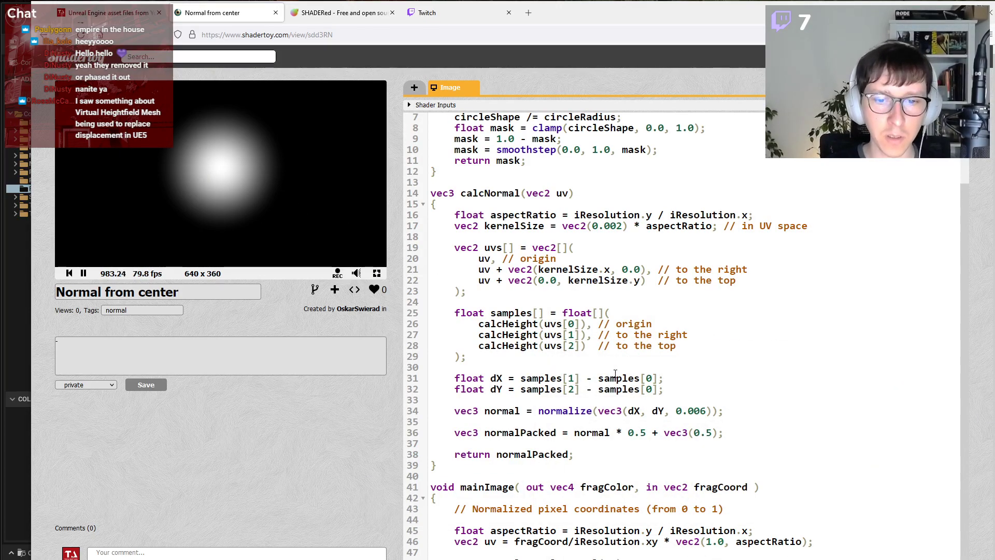
Recompile to restore the coloured normal-map disc, then lower the browser window to reveal Unreal.
{"action": "key", "text": "alt+Return"}
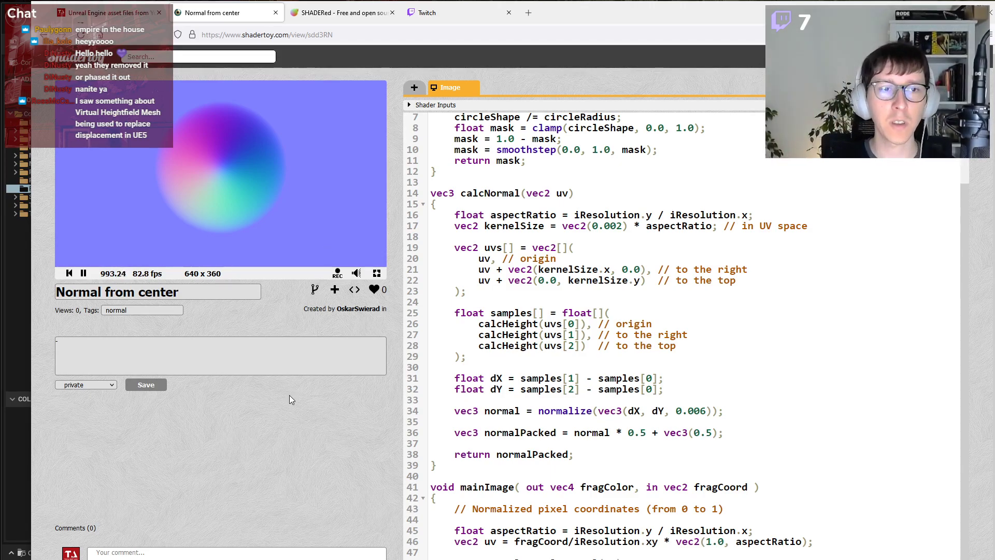
{"action": "left_click", "coordinate": [336, 14]}
{"action": "left_click", "coordinate": [253, 15]}
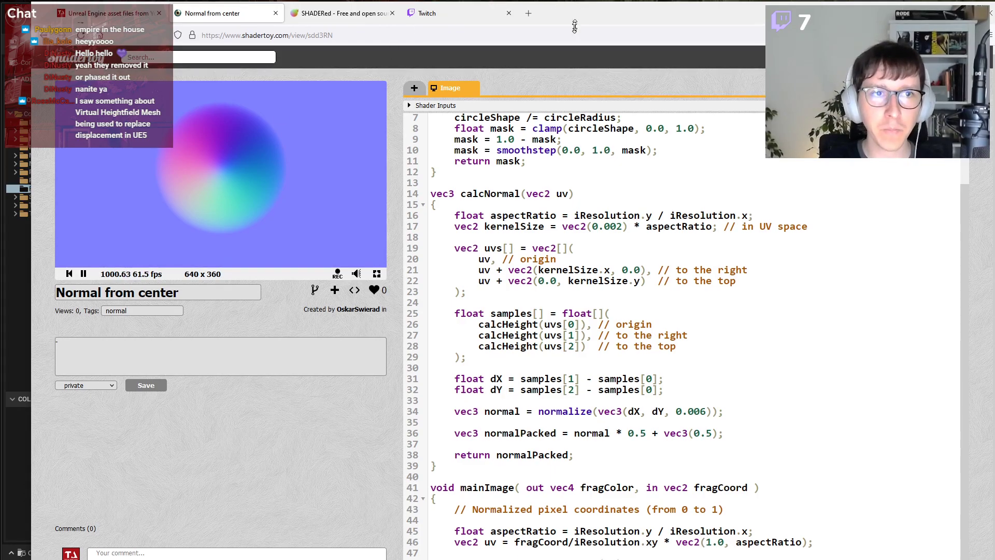
{"action": "left_click_drag", "start_coordinate": [560, 1], "coordinate": [560, 100]}
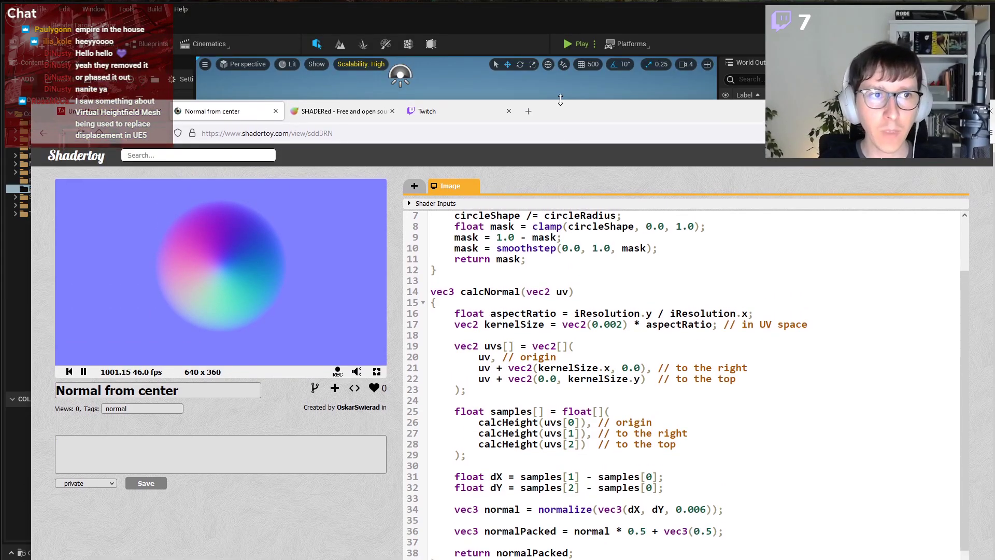
Copy the shadered.org address and the Normal from center shader address for the stream.
{"action": "left_click", "coordinate": [318, 114]}
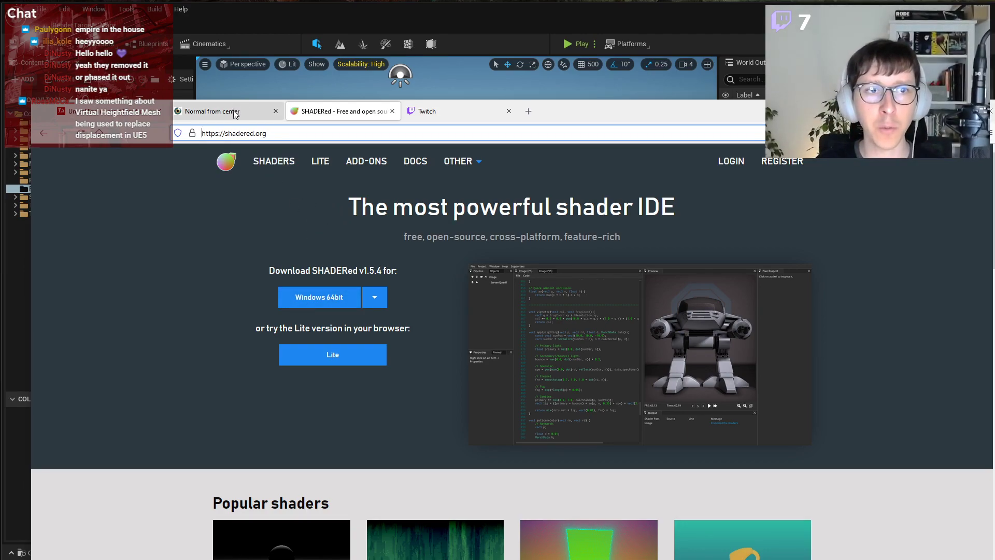
{"action": "left_click", "coordinate": [313, 133]}
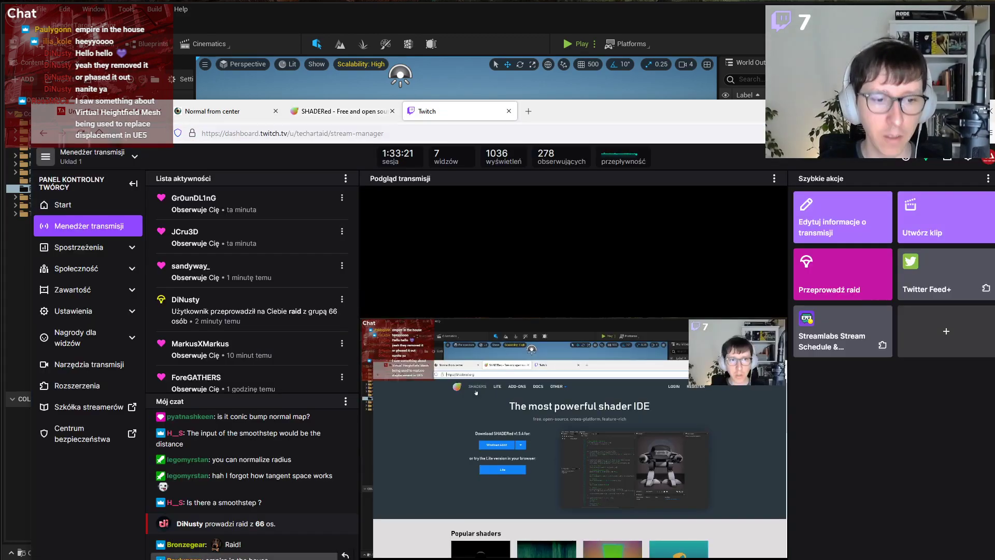
{"action": "left_click", "coordinate": [423, 111]}
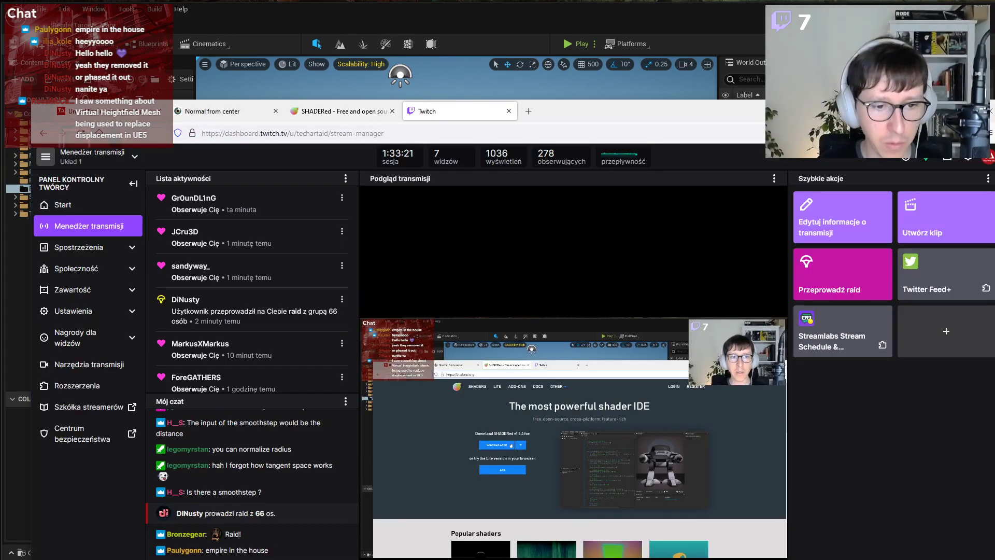
{"action": "left_click", "coordinate": [223, 111]}
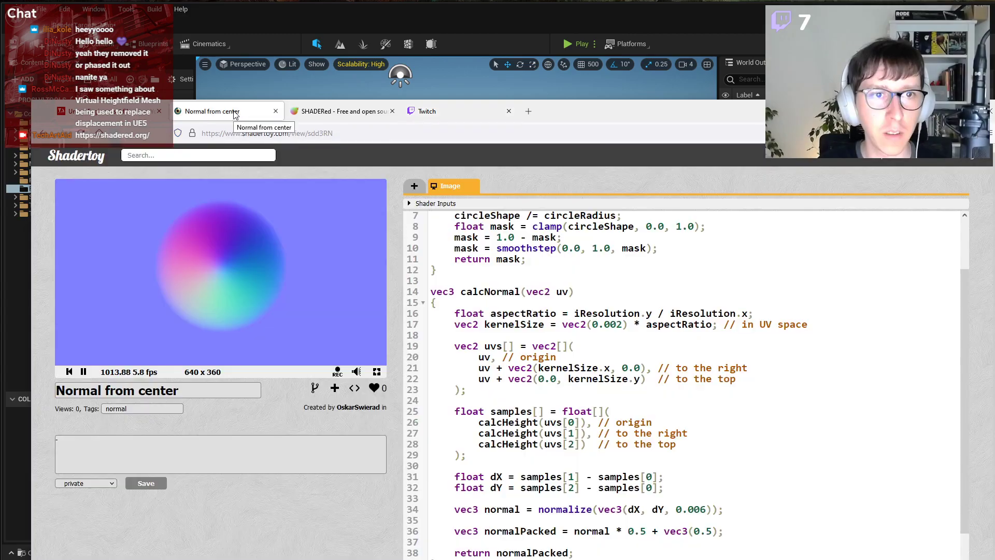
{"action": "left_click", "coordinate": [269, 133]}
{"action": "left_click", "coordinate": [454, 111]}
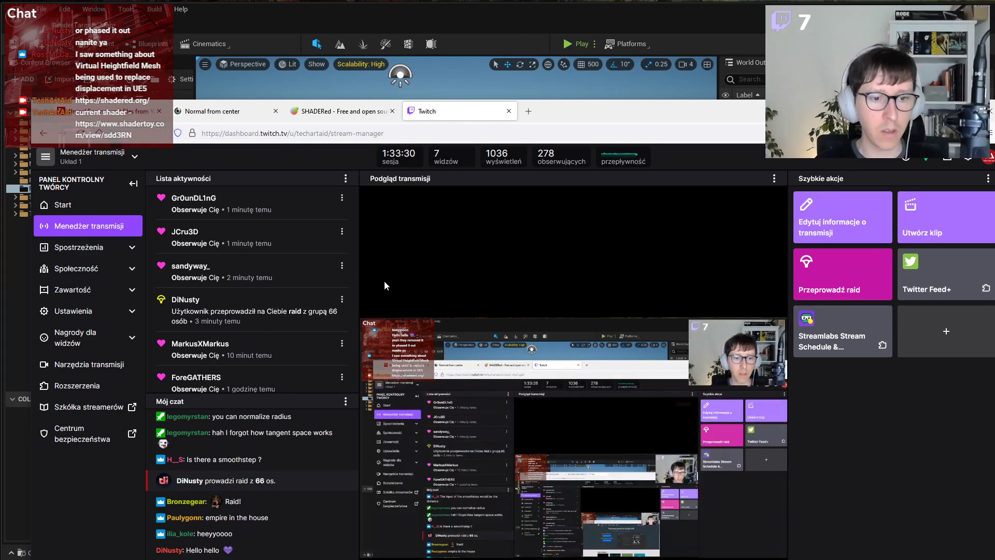
Open SHADERed's header.png screenshot in a new tab, then return to the Normal from center shader.
{"action": "left_click", "coordinate": [337, 113]}
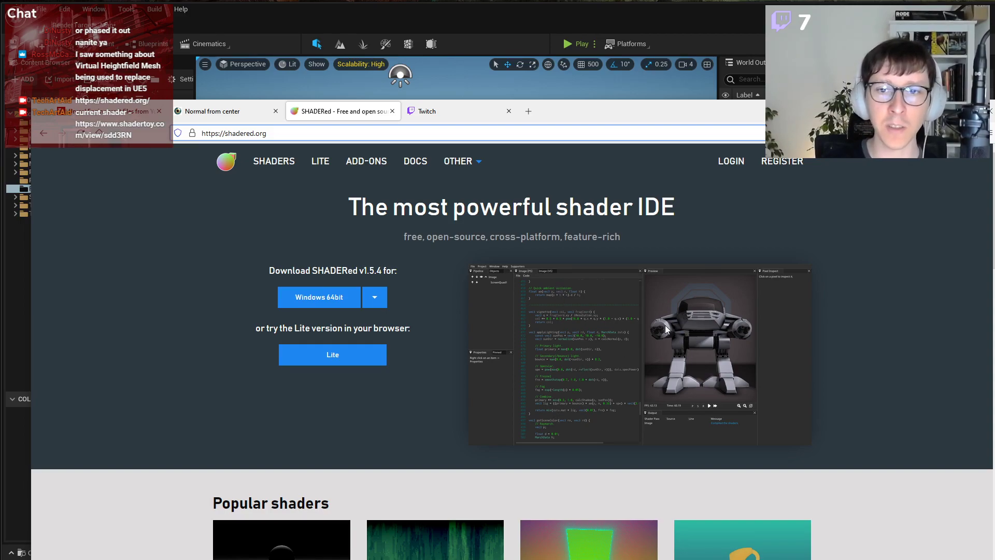
{"action": "left_click", "coordinate": [434, 118]}
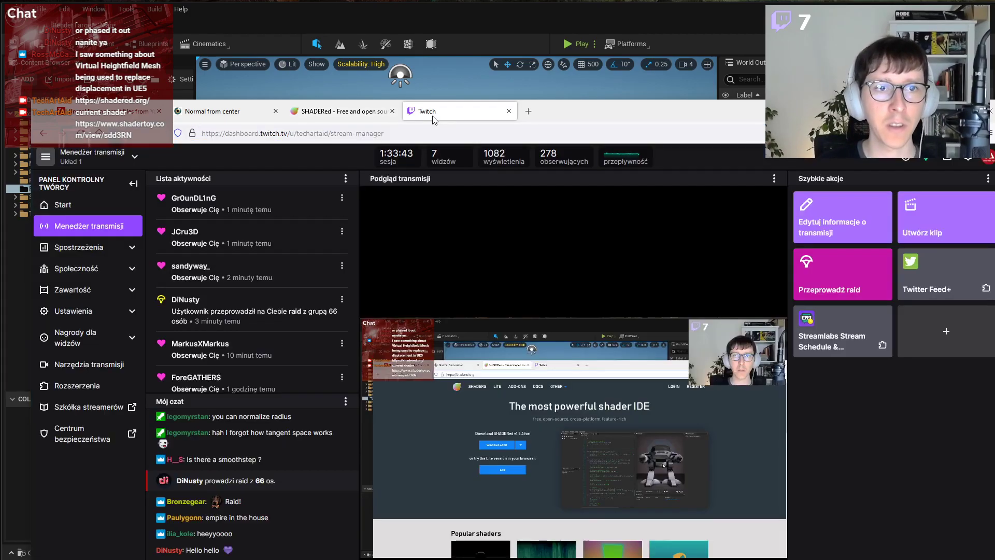
{"action": "left_click", "coordinate": [335, 113]}
{"action": "right_click", "coordinate": [543, 349]}
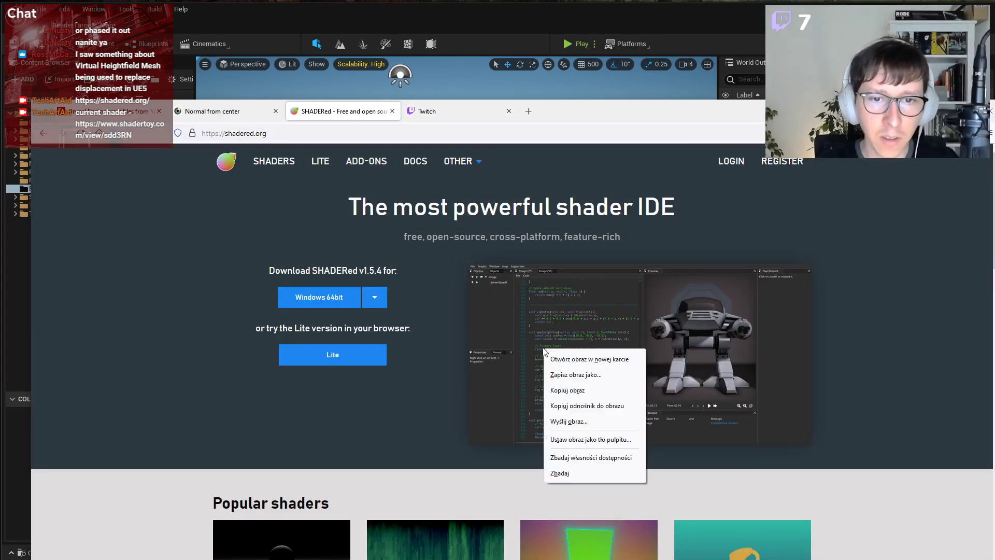
{"action": "left_click", "coordinate": [569, 357]}
{"action": "left_click", "coordinate": [456, 111]}
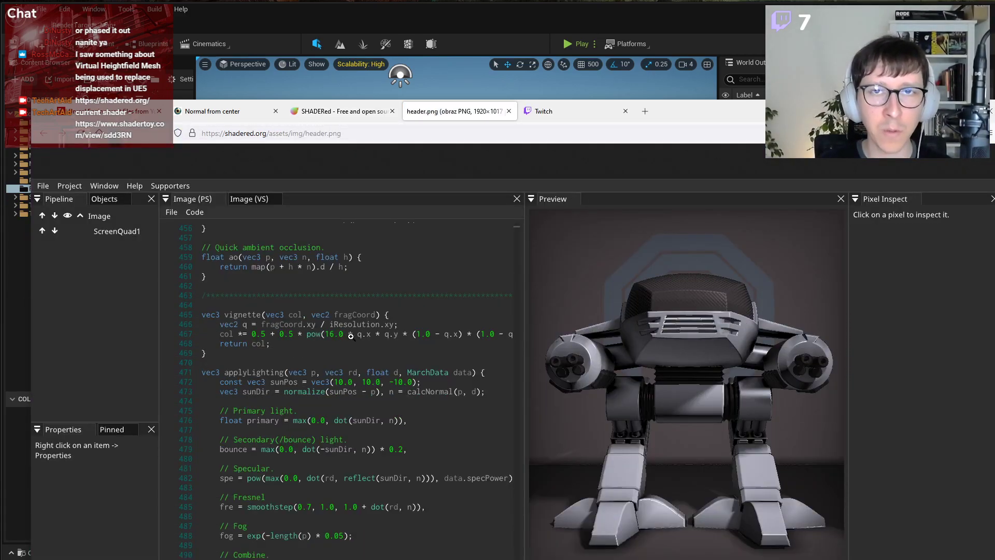
{"action": "left_click", "coordinate": [553, 115]}
{"action": "left_click", "coordinate": [199, 113]}
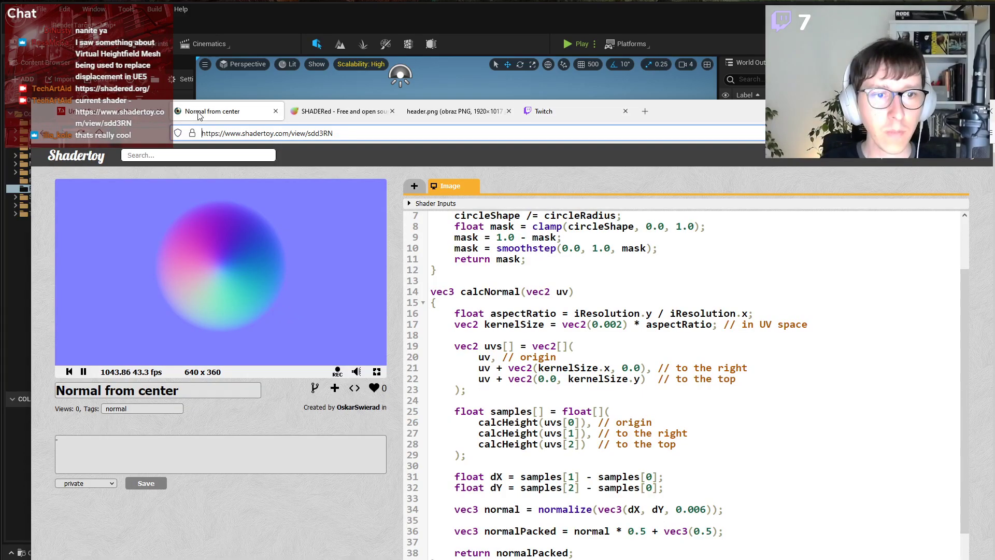
Back in Unreal, orbit over the cobblestones and pan the M_RenderTarget_Snow graph around NormalMap.
{"action": "key", "text": "alt+Tab"}
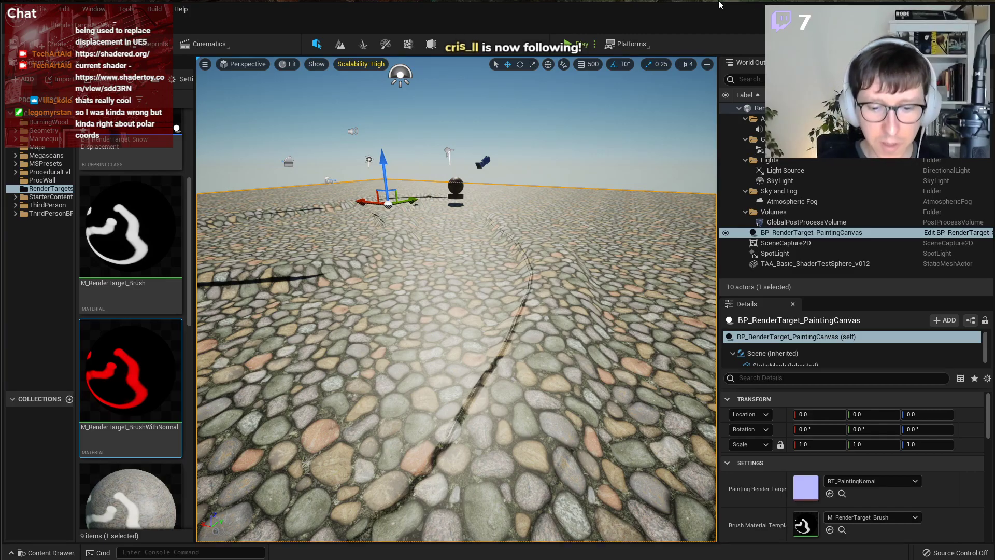
{"action": "right_click_drag", "start_coordinate": [559, 118], "coordinate": [535, 213]}
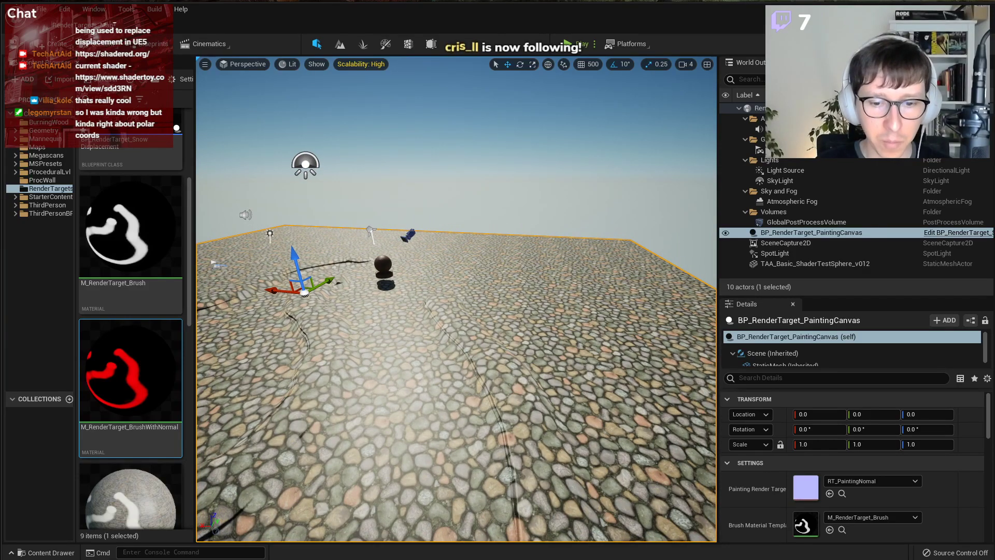
{"action": "key", "text": "alt+Tab"}
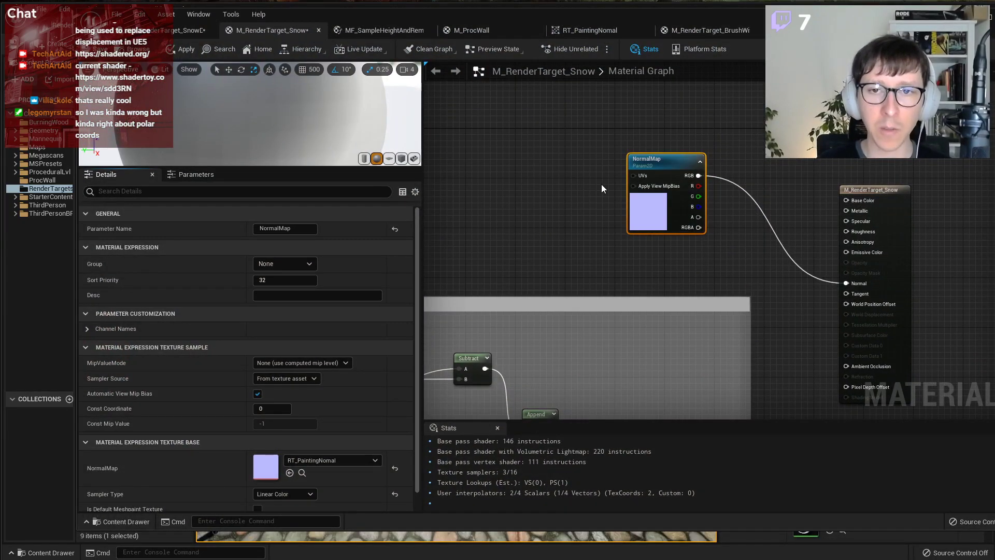
{"action": "right_click_drag", "start_coordinate": [587, 146], "coordinate": [507, 166]}
{"action": "scroll", "coordinate": [555, 176], "scroll_direction": "up", "scroll_amount": 1}
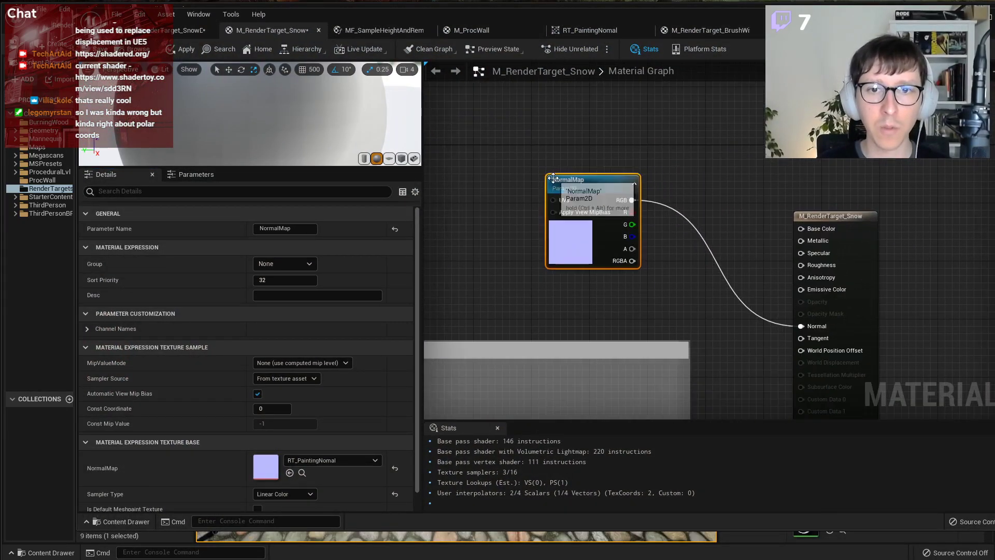
{"action": "left_click", "coordinate": [707, 31]}
Review the BrushWithNormal graph's brush-shape groups: UV-space shape, offset right and offset up.
{"action": "scroll", "coordinate": [623, 201], "scroll_direction": "down", "scroll_amount": 3}
{"action": "right_click_drag", "start_coordinate": [498, 190], "coordinate": [543, 271]}
{"action": "scroll", "coordinate": [435, 181], "scroll_direction": "up", "scroll_amount": 2}
{"action": "scroll", "coordinate": [454, 204], "scroll_direction": "up", "scroll_amount": 2}
{"action": "right_click_drag", "start_coordinate": [454, 204], "coordinate": [544, 252]}
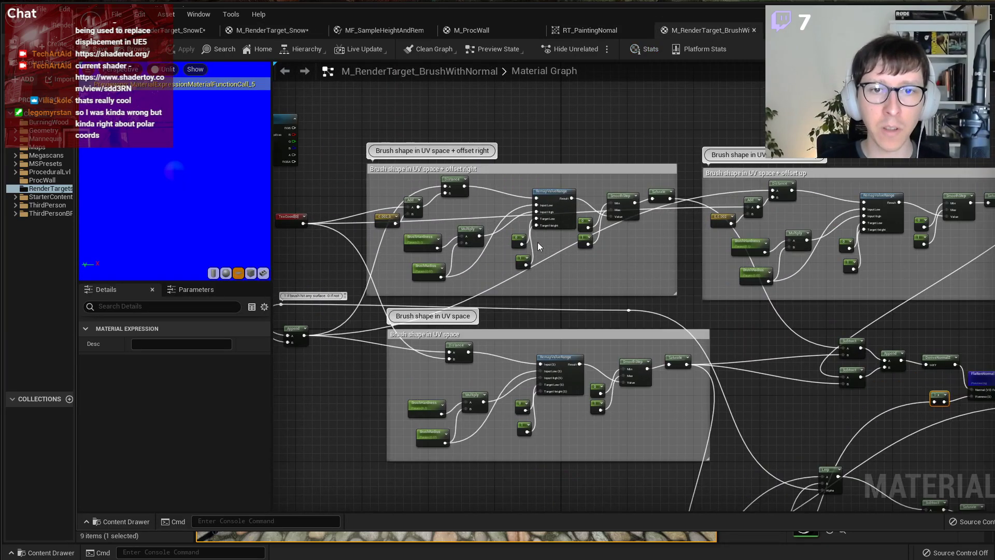
{"action": "left_click_drag", "start_coordinate": [393, 176], "coordinate": [688, 309]}
{"action": "left_click_drag", "start_coordinate": [693, 144], "coordinate": [989, 313]}
{"action": "left_click", "coordinate": [691, 341]}
{"action": "left_click", "coordinate": [331, 334]}
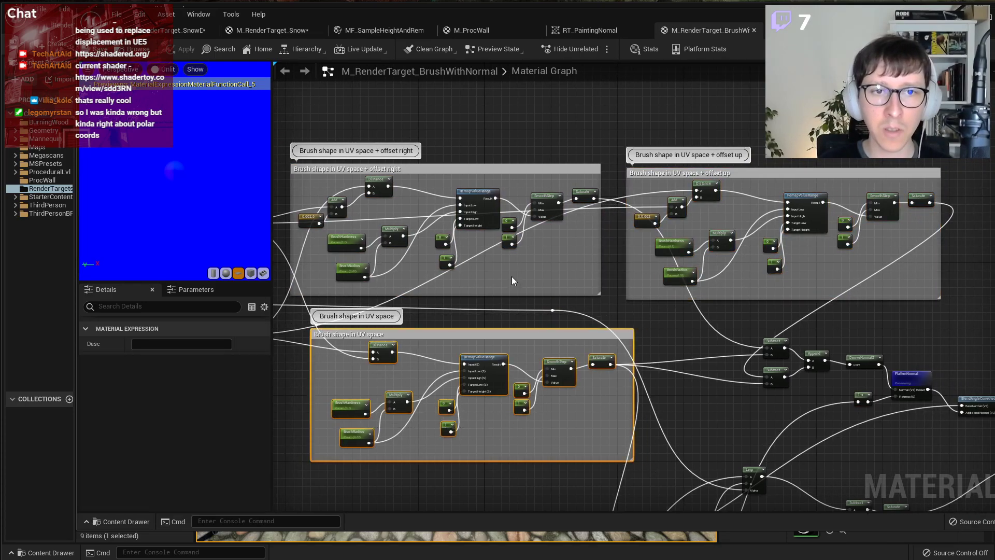
{"action": "left_click", "coordinate": [446, 169]}
{"action": "left_click", "coordinate": [692, 173]}
{"action": "right_click_drag", "start_coordinate": [943, 331], "coordinate": [904, 333]}
{"action": "left_click", "coordinate": [935, 345]}
Inspect the normal-building nodes: Subtracts, Append, DeriveNormalZ and BlendAngleCorrectedNormals feeding the output.
{"action": "right_click_drag", "start_coordinate": [959, 350], "coordinate": [807, 241]}
{"action": "scroll", "coordinate": [703, 293], "scroll_direction": "up", "scroll_amount": 2}
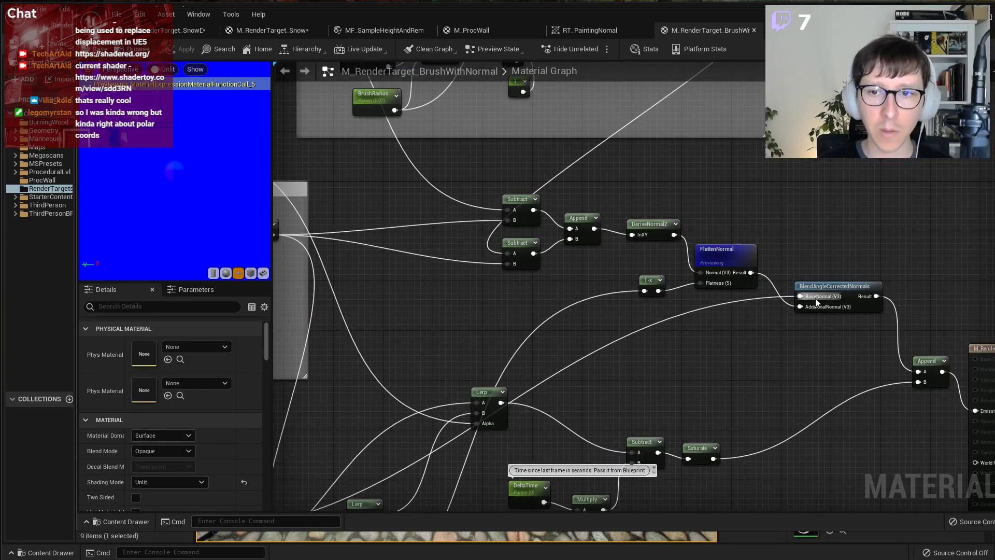
{"action": "scroll", "coordinate": [811, 301], "scroll_direction": "up", "scroll_amount": 2}
{"action": "left_click", "coordinate": [582, 201]}
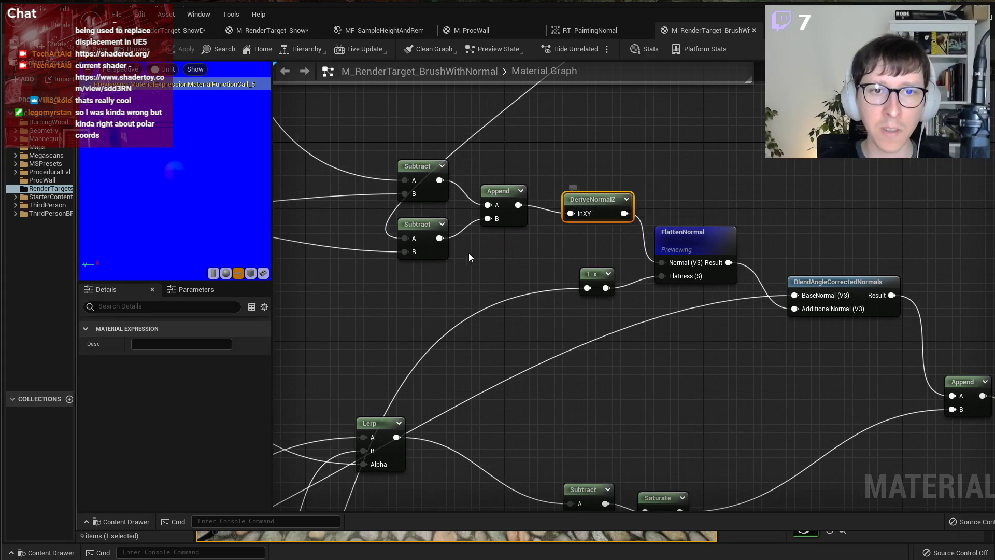
{"action": "left_click_drag", "start_coordinate": [457, 192], "coordinate": [440, 162]}
{"action": "left_click", "coordinate": [620, 167]}
{"action": "left_click", "coordinate": [591, 203]}
{"action": "right_click_drag", "start_coordinate": [764, 368], "coordinate": [612, 296]}
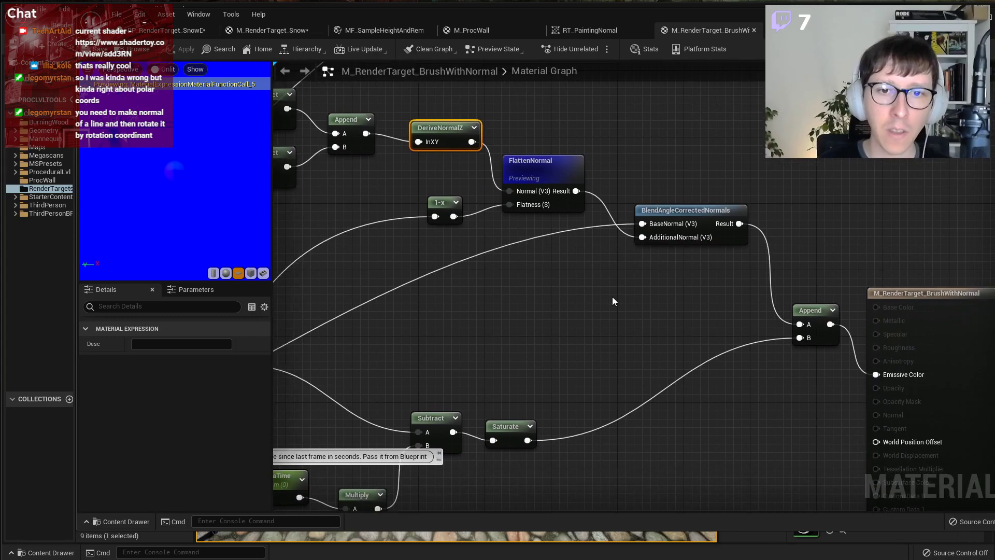
{"action": "right_click_drag", "start_coordinate": [515, 280], "coordinate": [541, 295]}
{"action": "scroll", "coordinate": [541, 291], "scroll_direction": "down", "scroll_amount": 2}
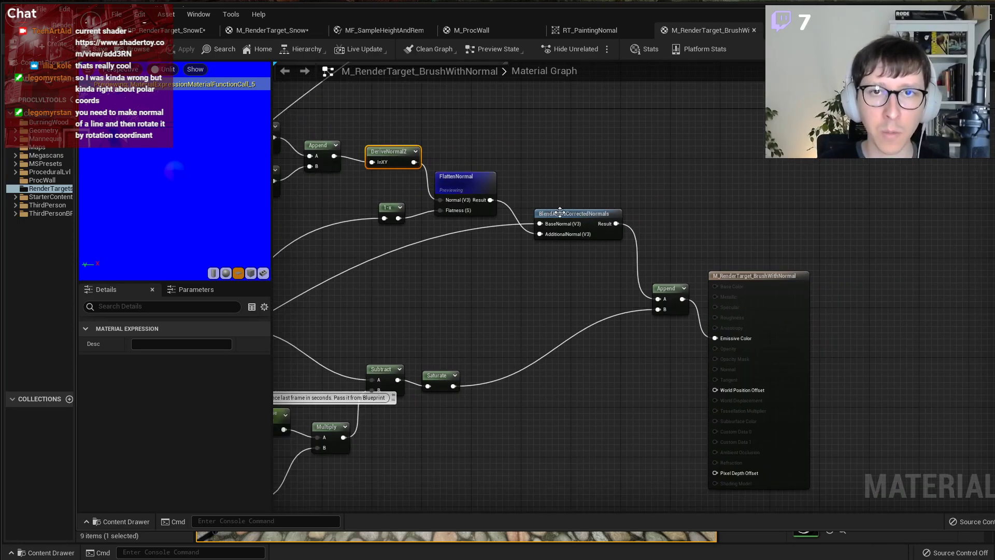
{"action": "left_click", "coordinate": [579, 229]}
{"action": "scroll", "coordinate": [546, 257], "scroll_direction": "up", "scroll_amount": 2}
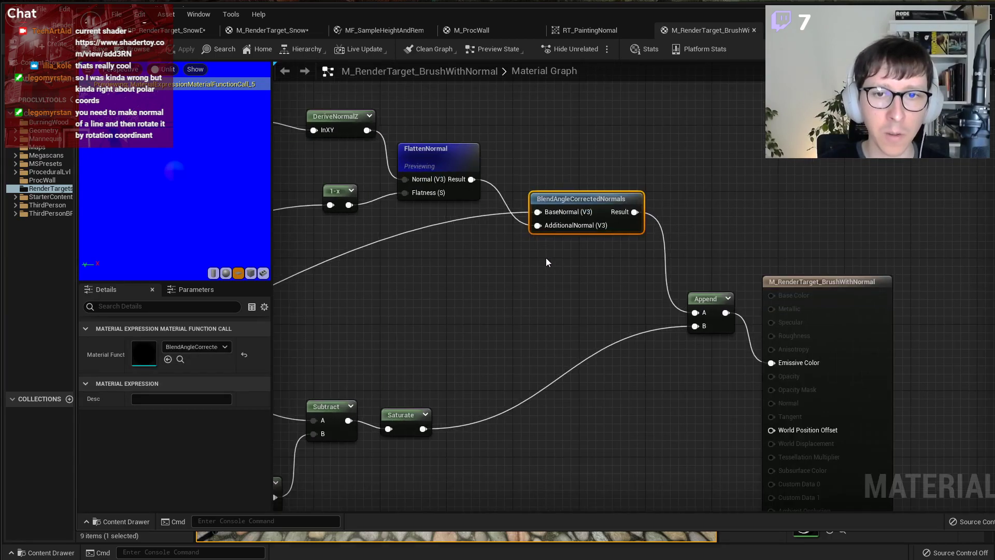
Open M_RenderTarget_Snow from the Content Browser in the level editor.
{"action": "key", "text": "alt+Tab"}
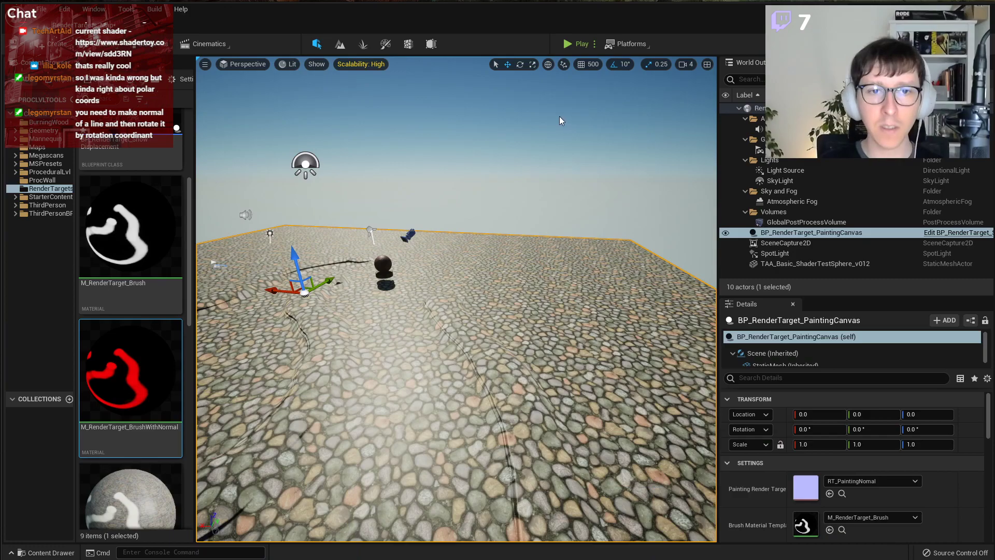
{"action": "scroll", "coordinate": [182, 413], "scroll_direction": "down", "scroll_amount": 2}
{"action": "scroll", "coordinate": [179, 423], "scroll_direction": "down", "scroll_amount": 2}
{"action": "scroll", "coordinate": [155, 445], "scroll_direction": "down", "scroll_amount": 2}
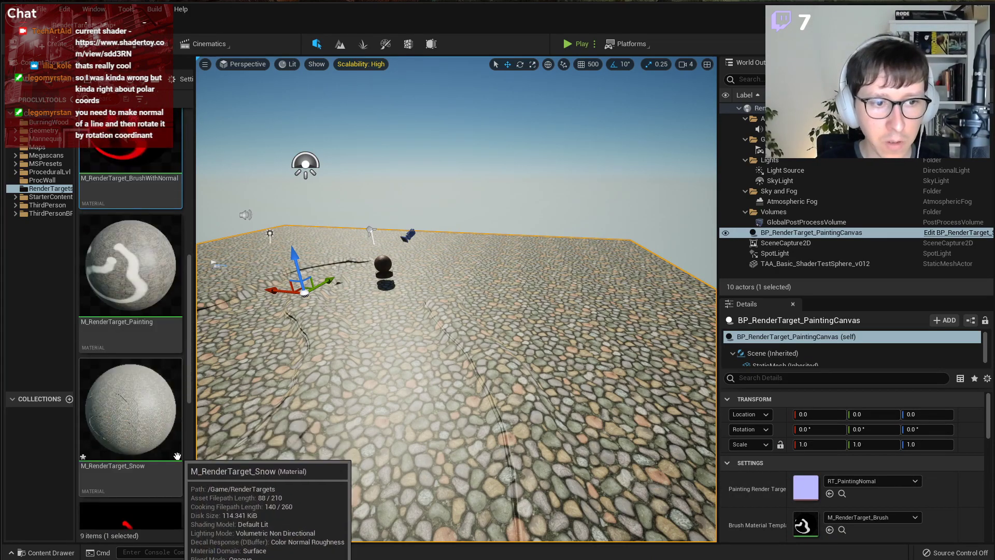
{"action": "double_click", "coordinate": [149, 450]}
{"action": "scroll", "coordinate": [702, 205], "scroll_direction": "down", "scroll_amount": 2}
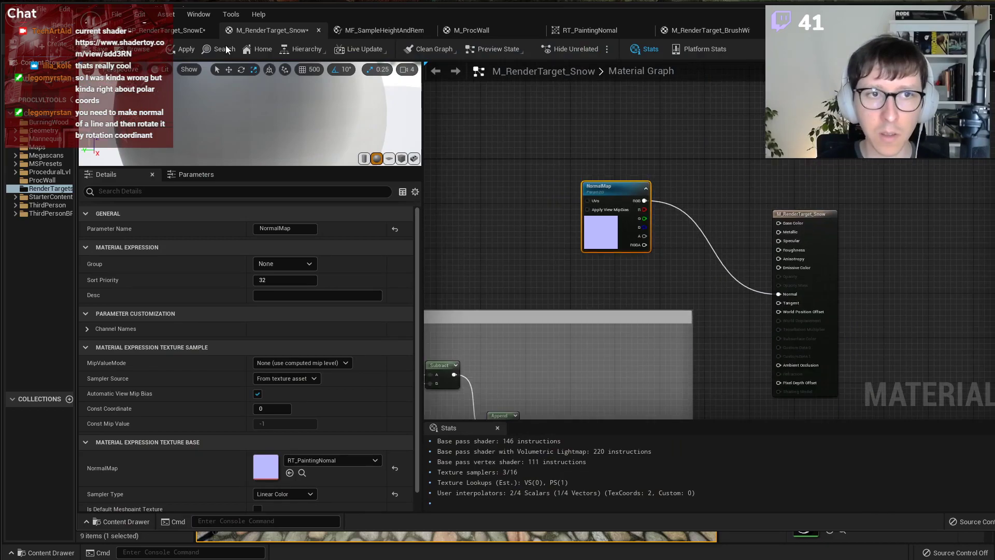
Route NormalMap RGB into Base Color, set the Shading Model to Unlit, and save.
{"action": "scroll", "coordinate": [688, 223], "scroll_direction": "up", "scroll_amount": 2}
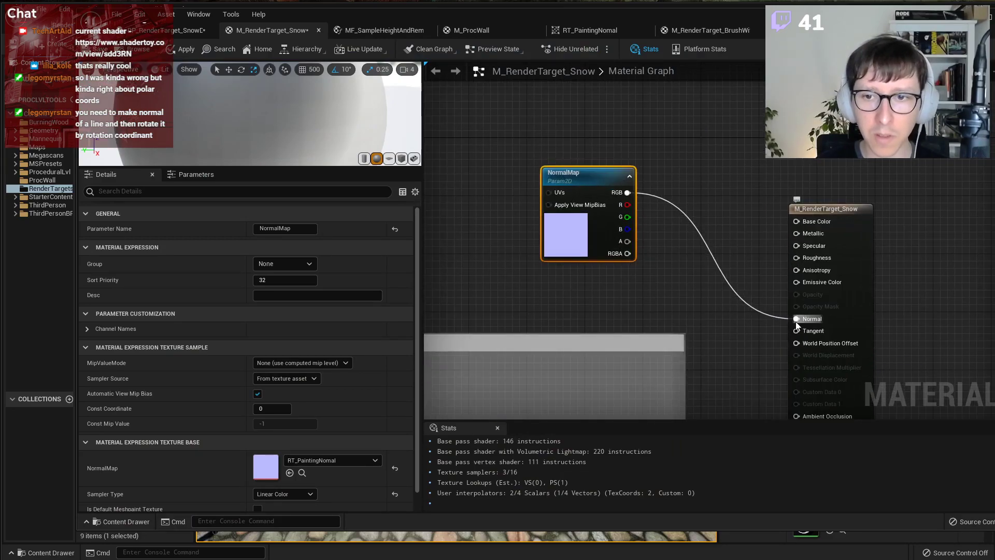
{"action": "left_click_drag", "start_coordinate": [626, 193], "coordinate": [798, 222], "text": "ctrl"}
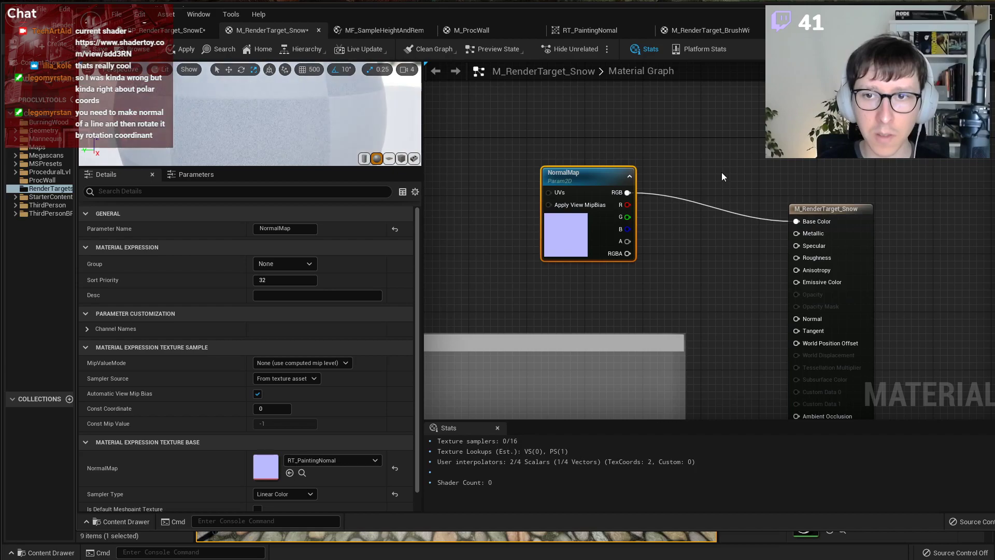
{"action": "left_click", "coordinate": [724, 177]}
{"action": "left_click", "coordinate": [285, 367]}
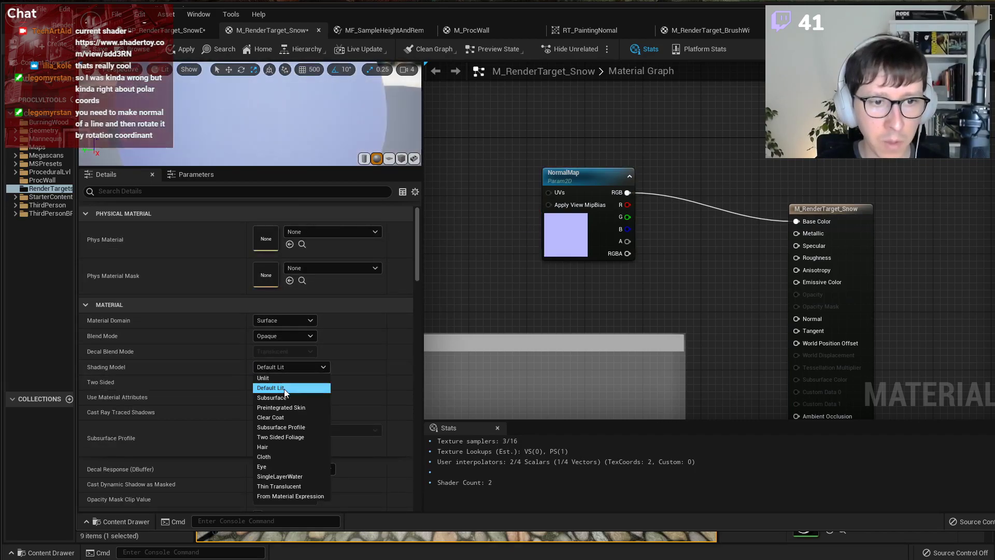
{"action": "left_click", "coordinate": [283, 377]}
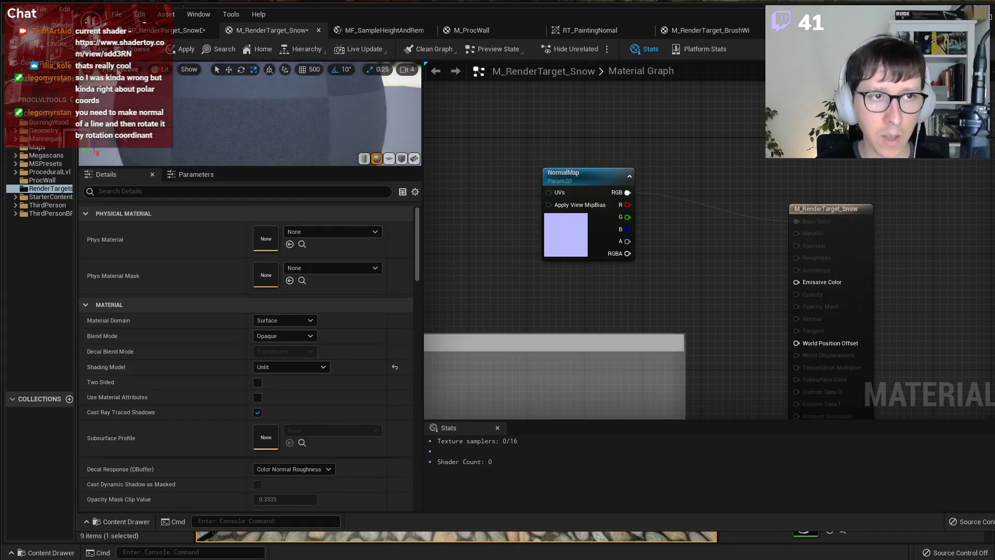
{"action": "left_click", "coordinate": [100, 48]}
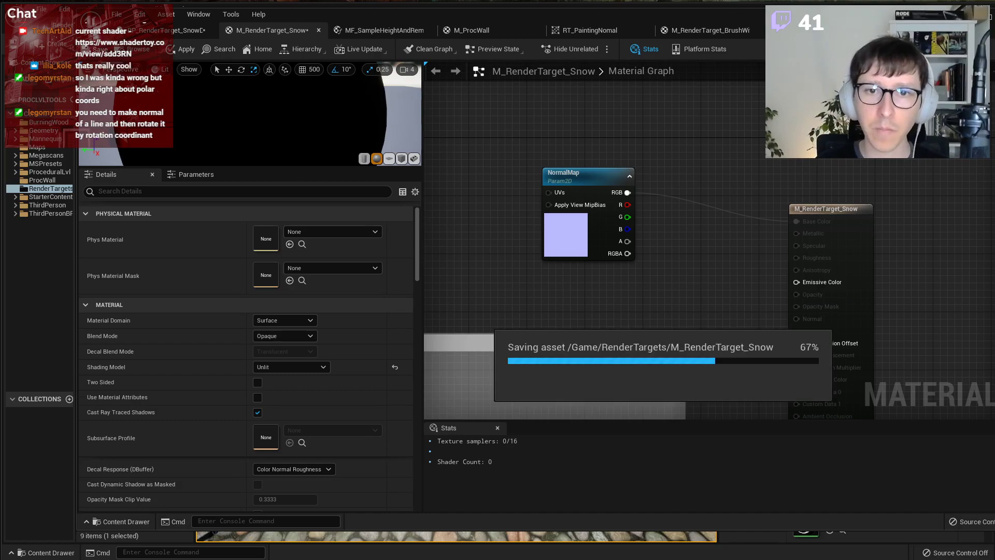
Play the level, paint a blob on the canvas, and stop the session.
{"action": "left_click_drag", "start_coordinate": [78, 187], "coordinate": [633, 187]}
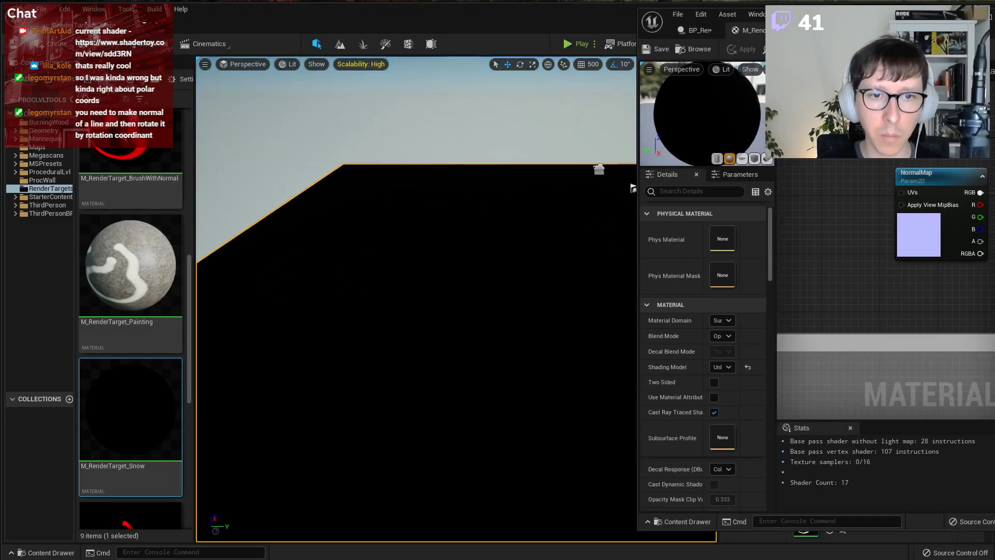
{"action": "left_click", "coordinate": [569, 43]}
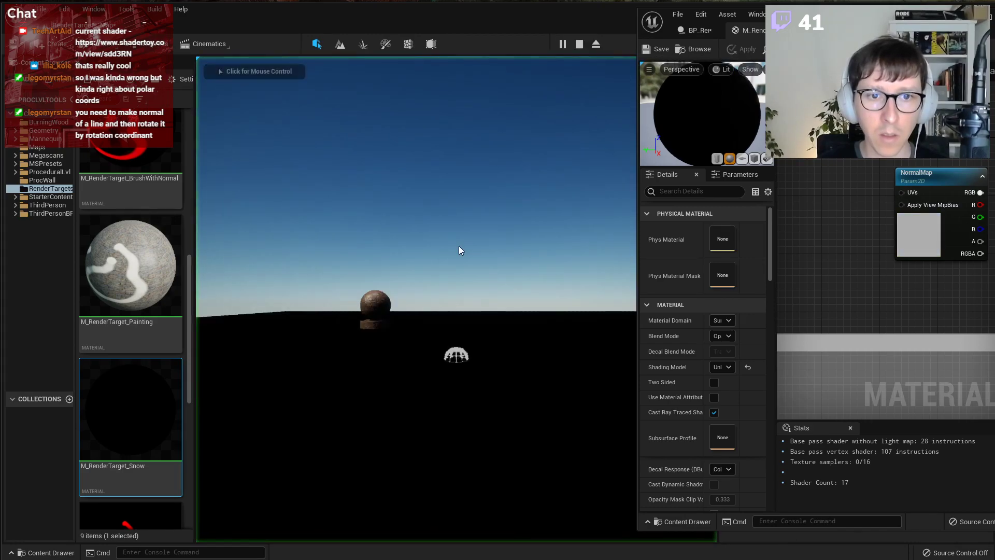
{"action": "left_click", "coordinate": [437, 357]}
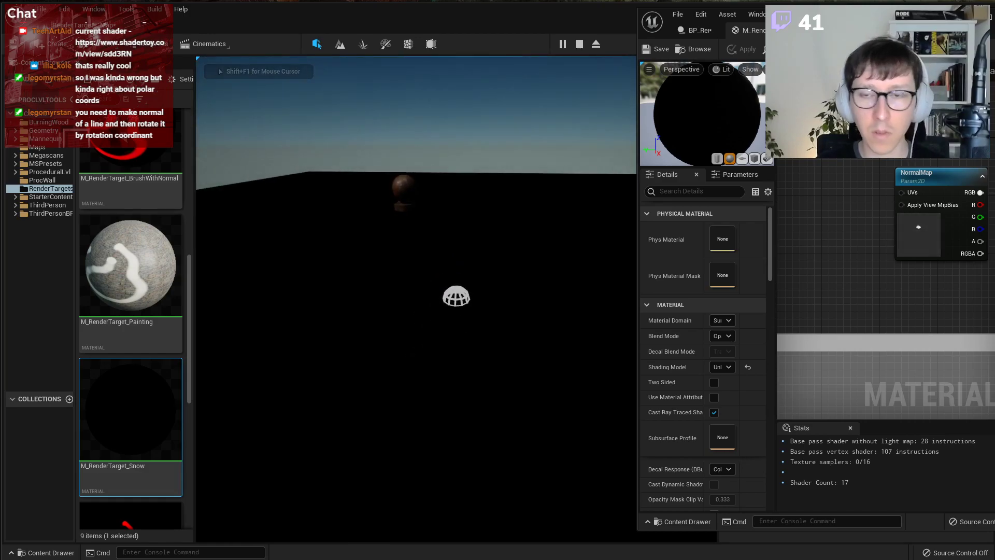
{"action": "key", "text": "Escape"}
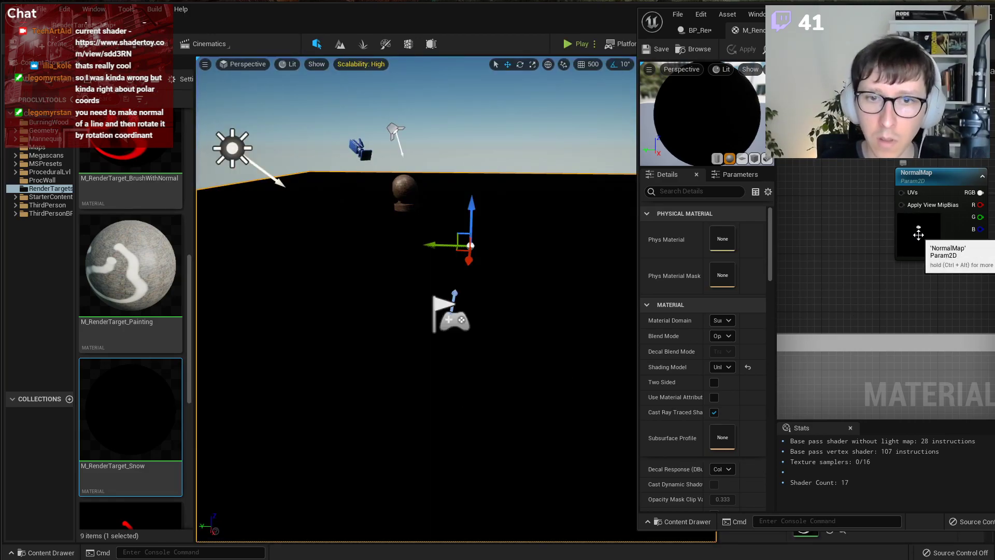
Open the painting render target and check its red and green channels in the preview.
{"action": "left_click", "coordinate": [918, 234]}
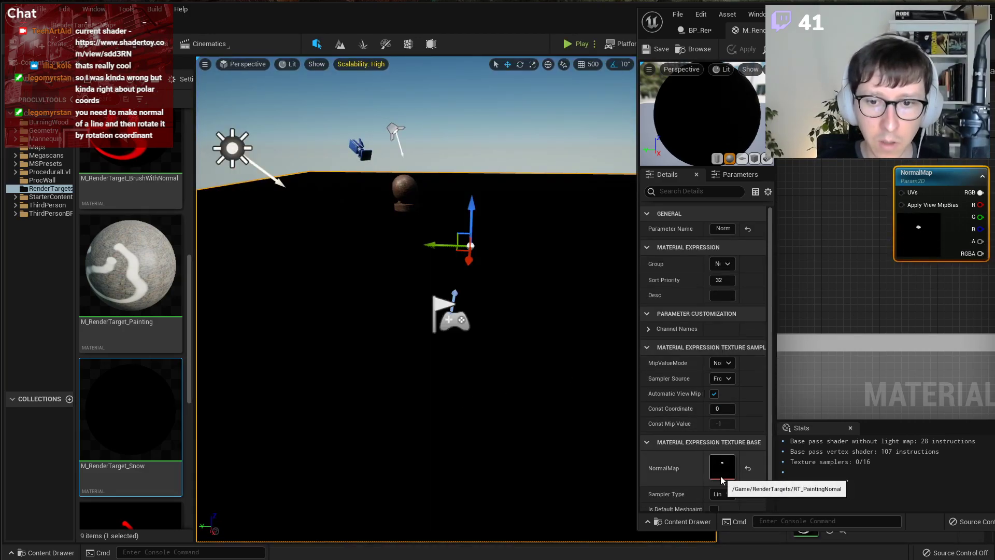
{"action": "double_click", "coordinate": [723, 467]}
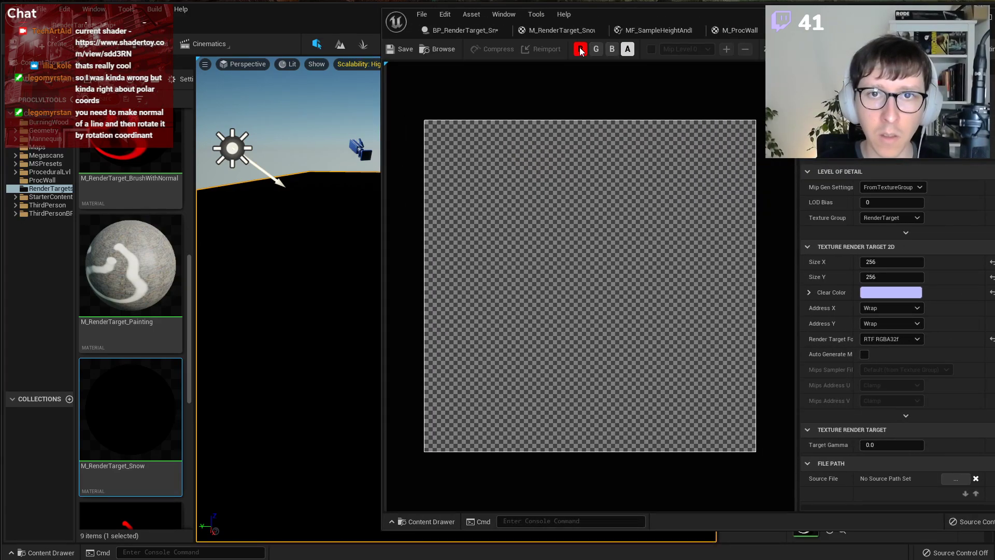
{"action": "left_click", "coordinate": [580, 50]}
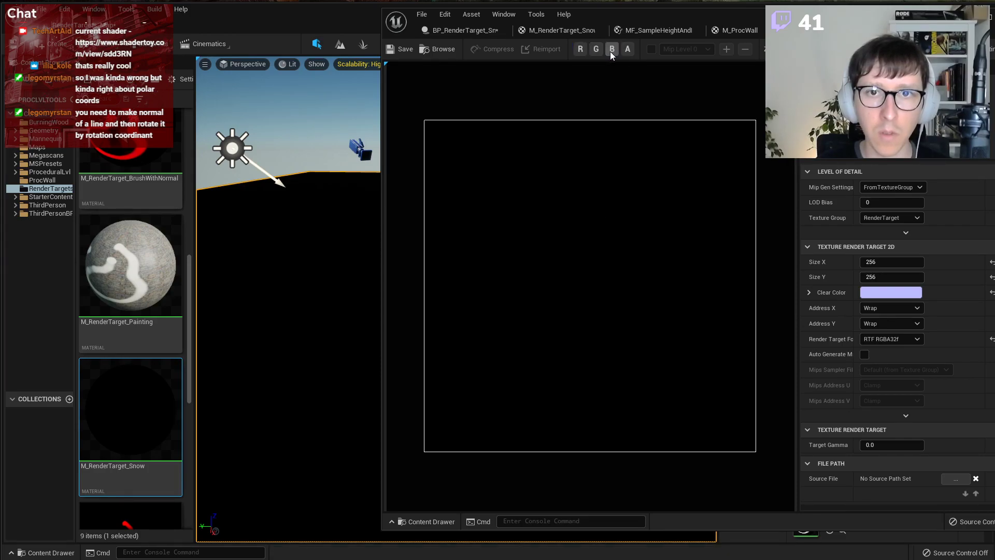
{"action": "left_click", "coordinate": [596, 50]}
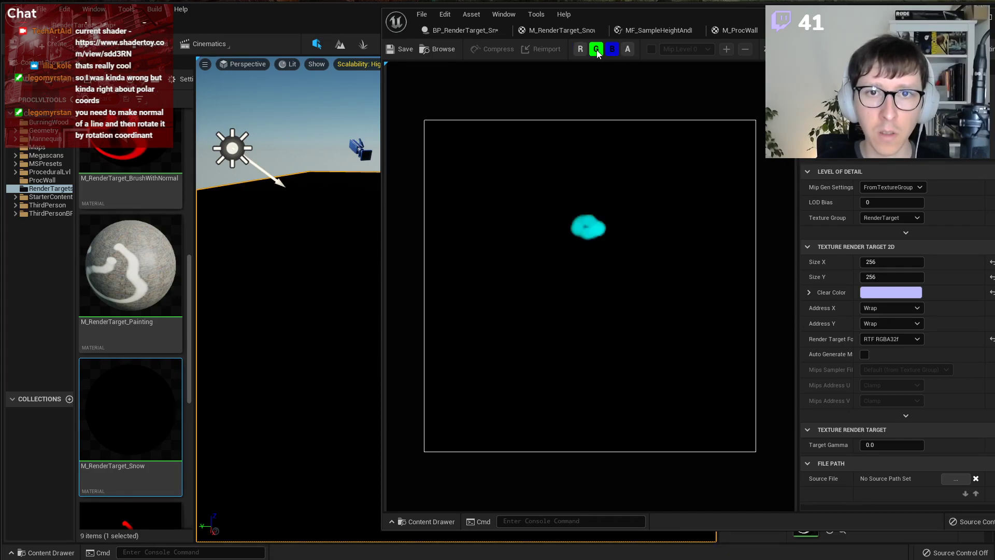
{"action": "left_click", "coordinate": [583, 49]}
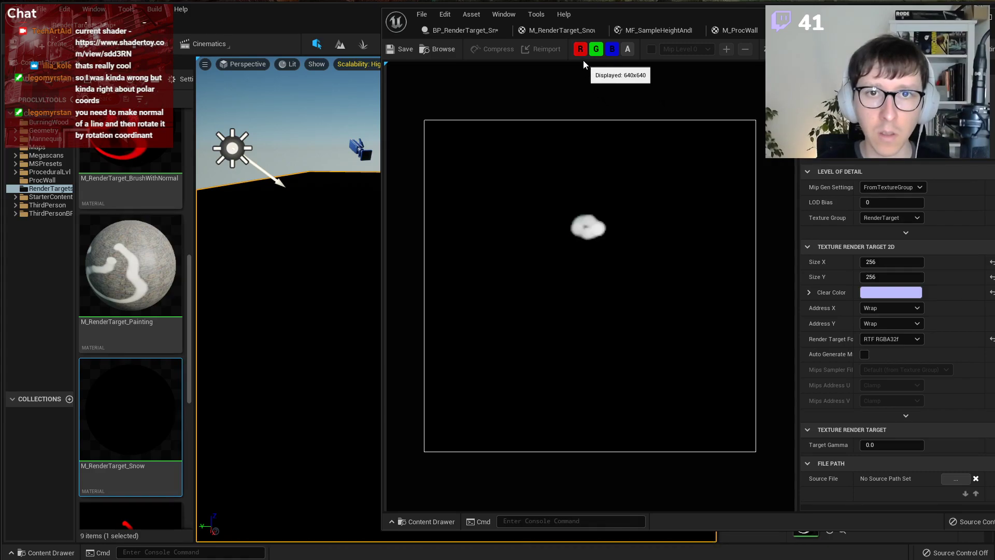
{"action": "scroll", "coordinate": [587, 217], "scroll_direction": "up", "scroll_amount": 3}
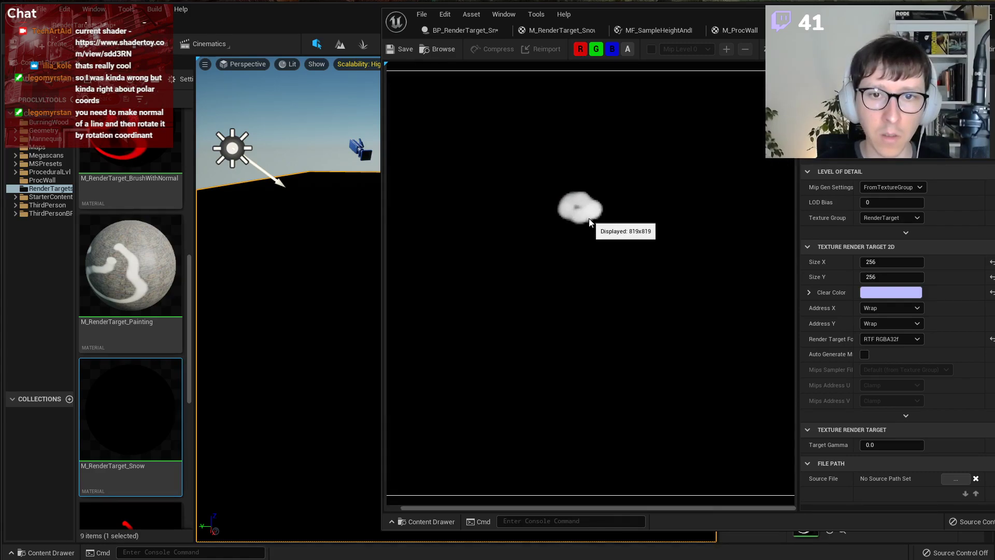
{"action": "scroll", "coordinate": [534, 155], "scroll_direction": "down", "scroll_amount": 2}
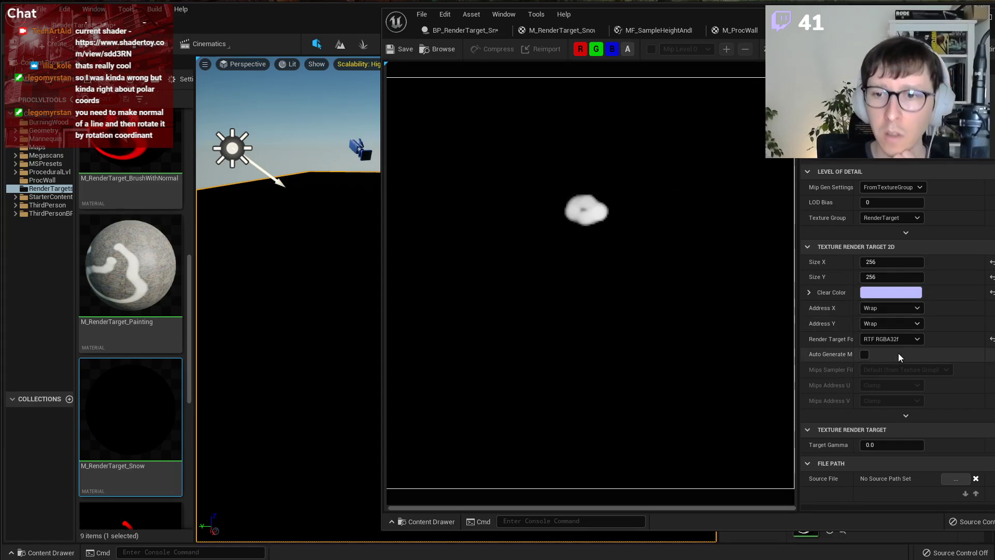
Keep RTF RGBA32f, set the Clear Color to black (0,0,0), and close the render target editor.
{"action": "left_click", "coordinate": [907, 339]}
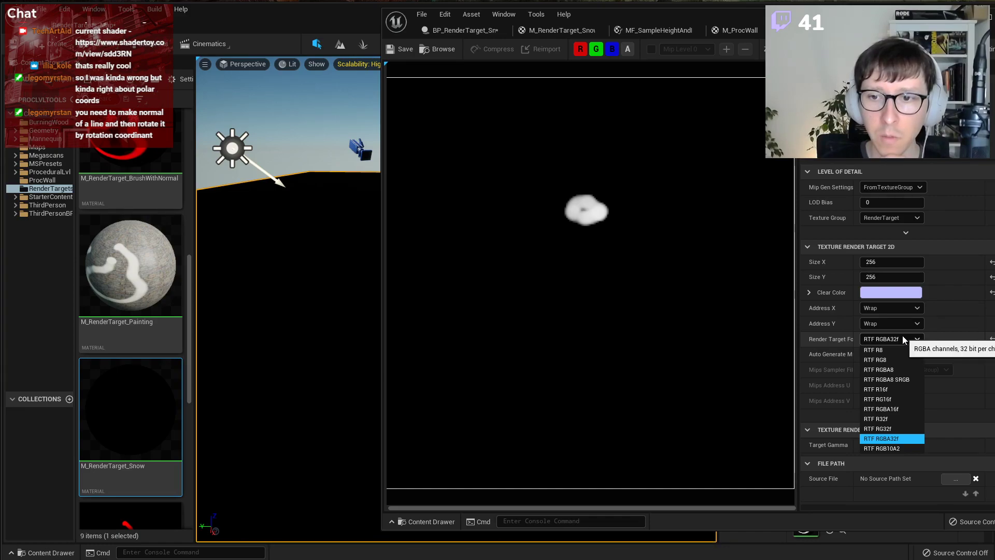
{"action": "left_click", "coordinate": [903, 339]}
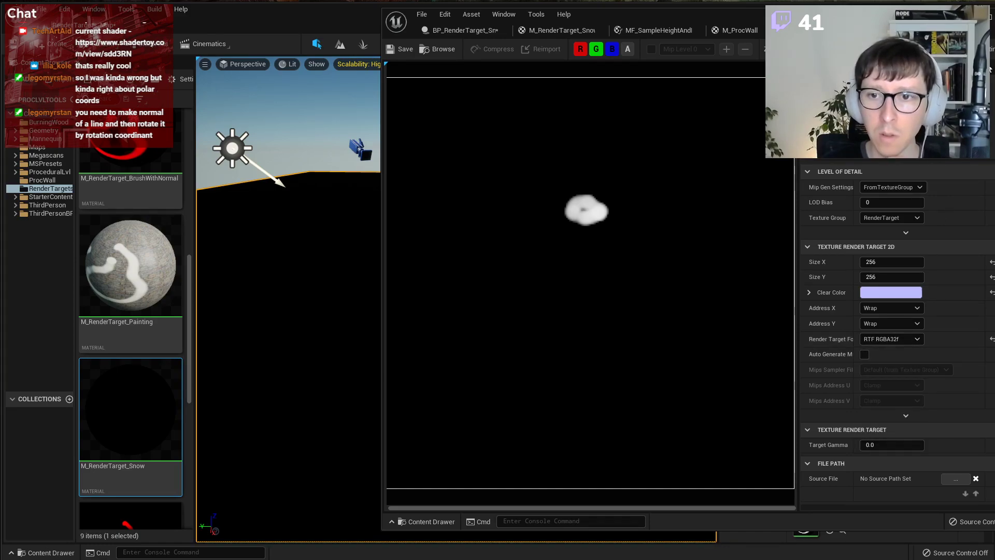
{"action": "left_click", "coordinate": [867, 293]}
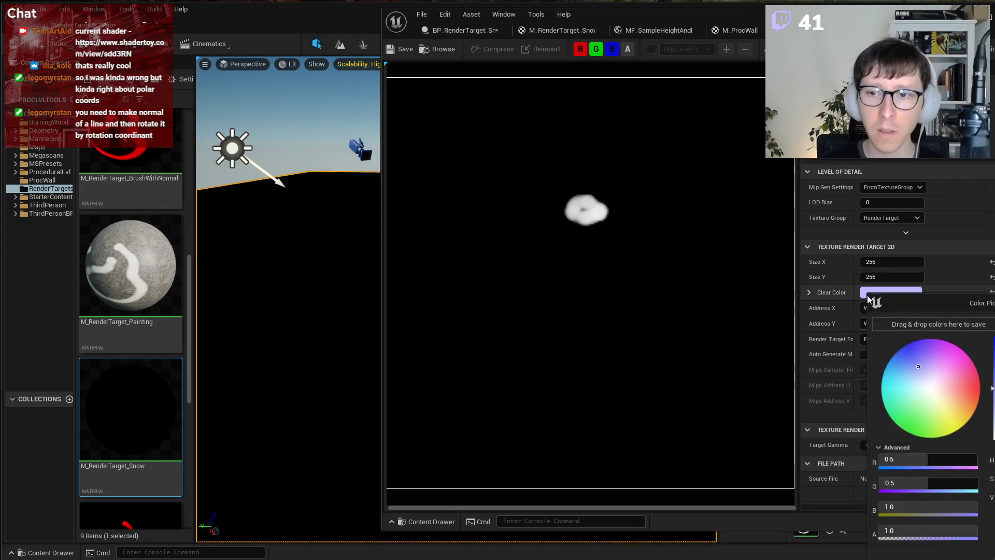
{"action": "left_click_drag", "start_coordinate": [993, 388], "coordinate": [989, 465]}
{"action": "left_click_drag", "start_coordinate": [994, 362], "coordinate": [994, 456]}
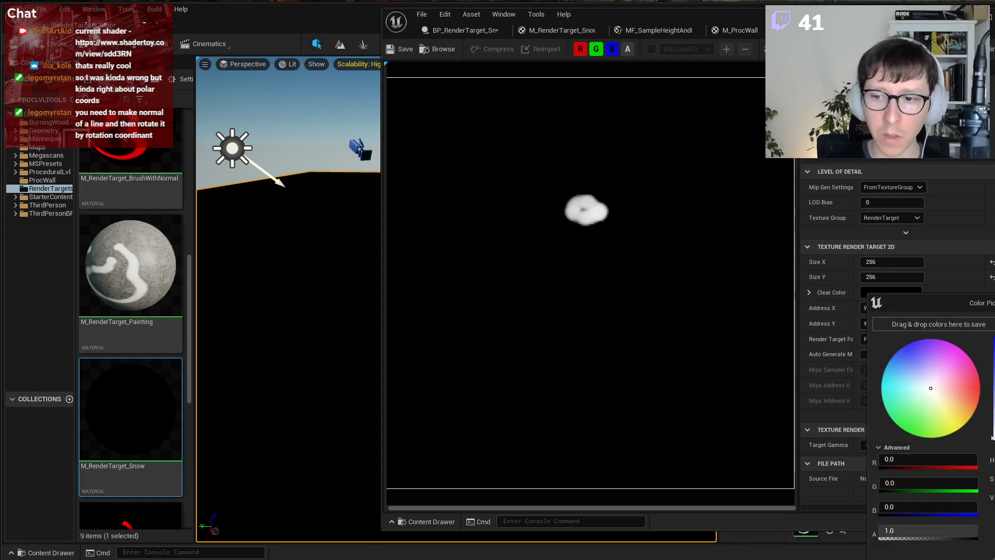
{"action": "left_click", "coordinate": [994, 557]}
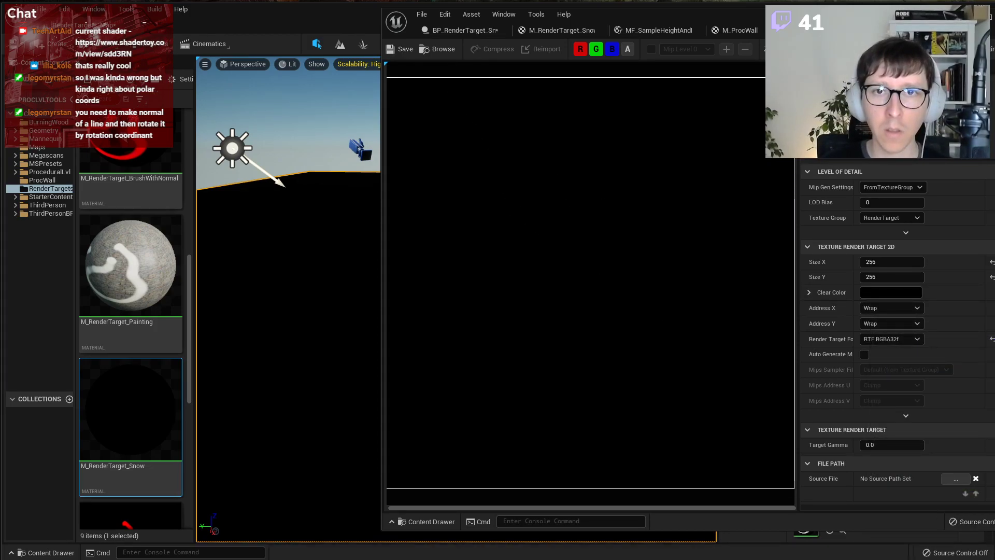
{"action": "left_click", "coordinate": [967, 17]}
{"action": "mouse_move", "coordinate": [571, 162]}
{"action": "right_mouse_down"}
{"action": "mouse_move", "coordinate": [589, 204]}
{"action": "mouse_move", "coordinate": [578, 204]}
{"action": "right_mouse_up"}
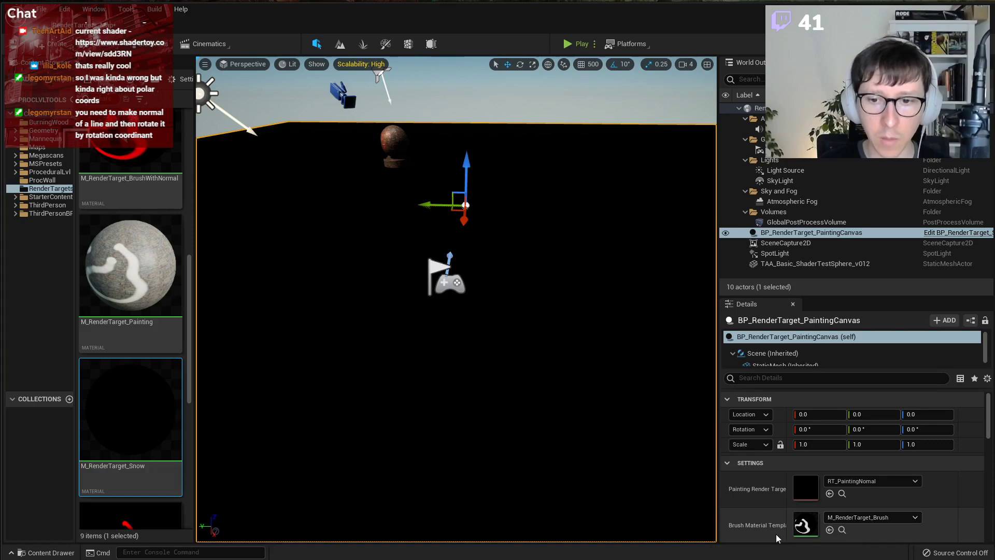
Set the canvas blueprint's BrushMaterialTemplate to M_RenderTarget_BrushWithNormal and compile.
{"action": "key", "text": "alt+Tab"}
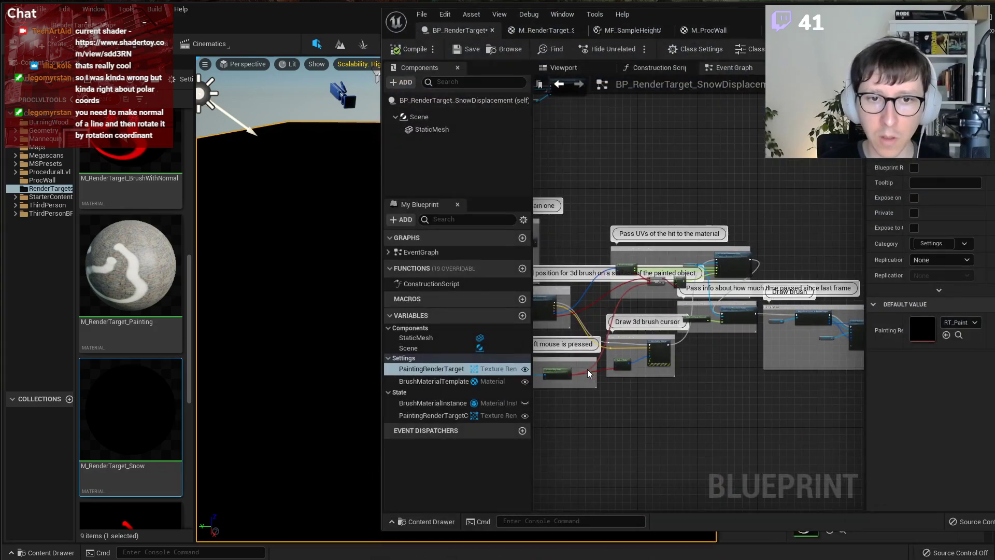
{"action": "left_click", "coordinate": [422, 381]}
{"action": "left_click", "coordinate": [960, 322]}
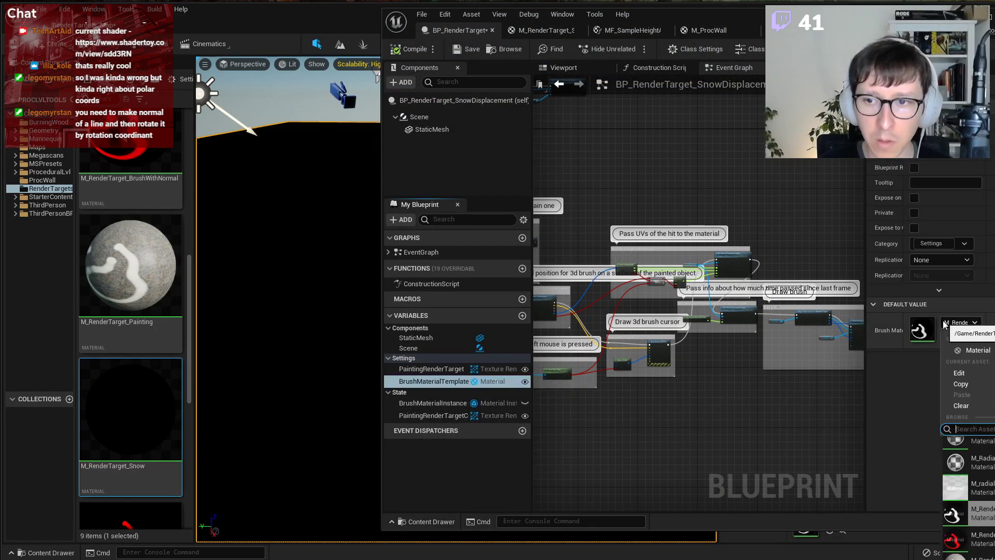
{"action": "left_click", "coordinate": [982, 538]}
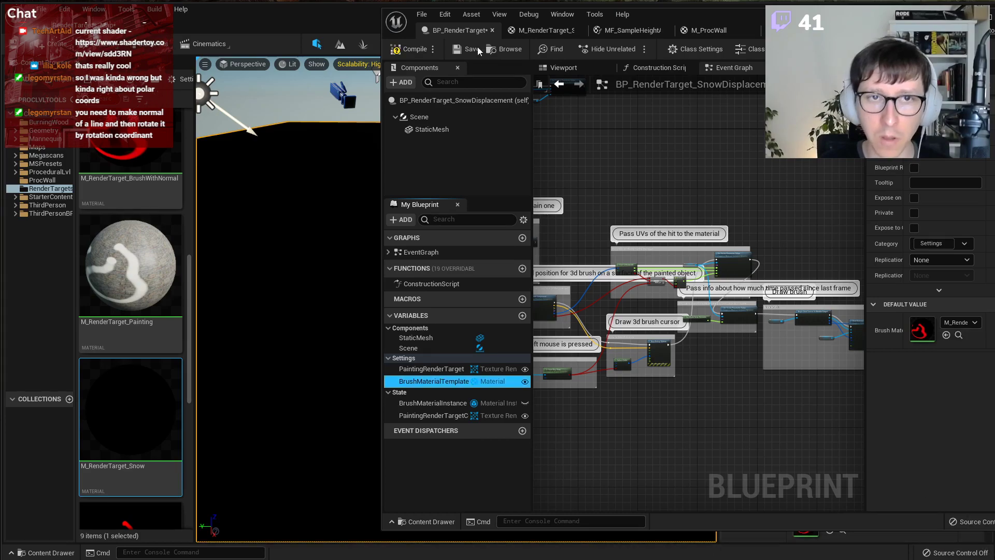
{"action": "left_click", "coordinate": [404, 50]}
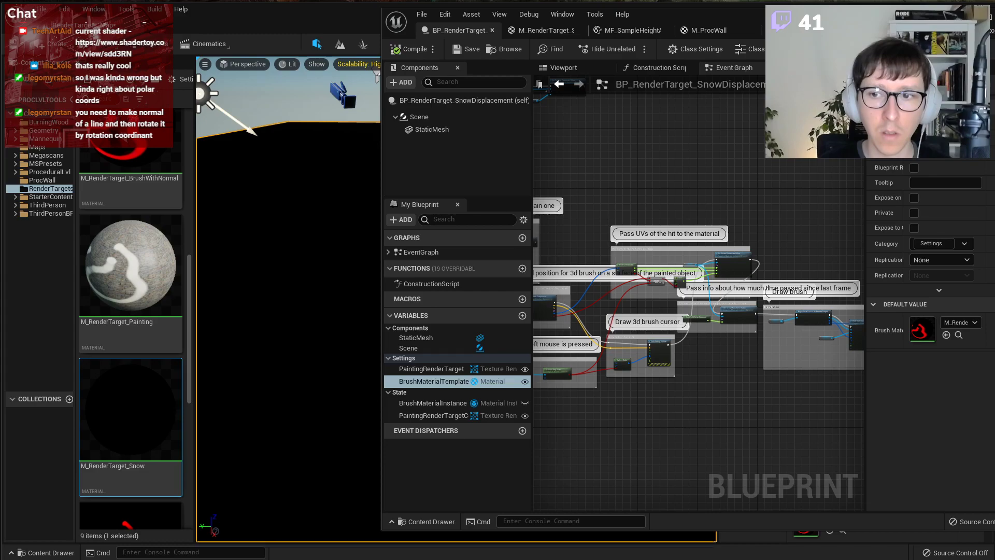
Play-test painting, then open RT_PaintingNormal to inspect the painted normals.
{"action": "left_click", "coordinate": [970, 17]}
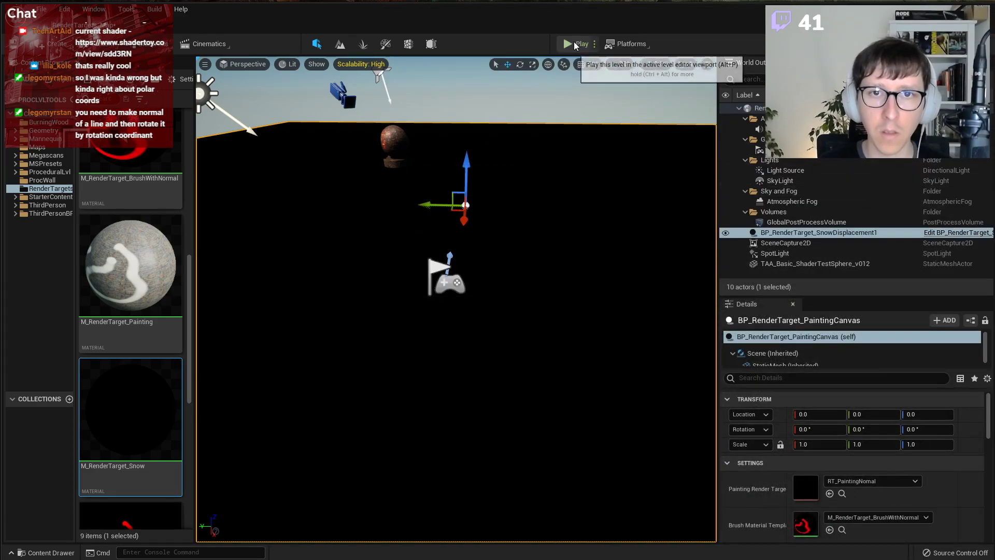
{"action": "left_click", "coordinate": [574, 44]}
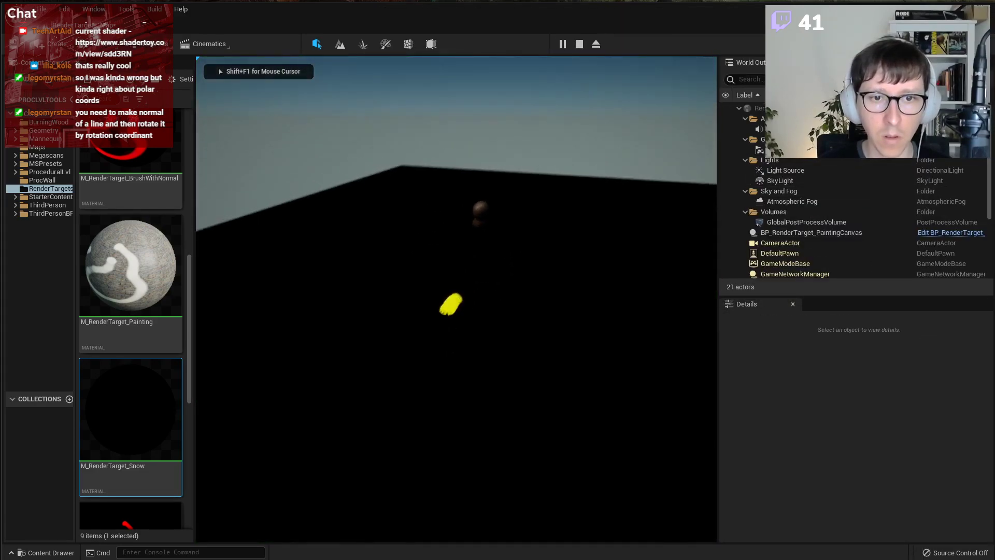
{"action": "key", "text": "Escape"}
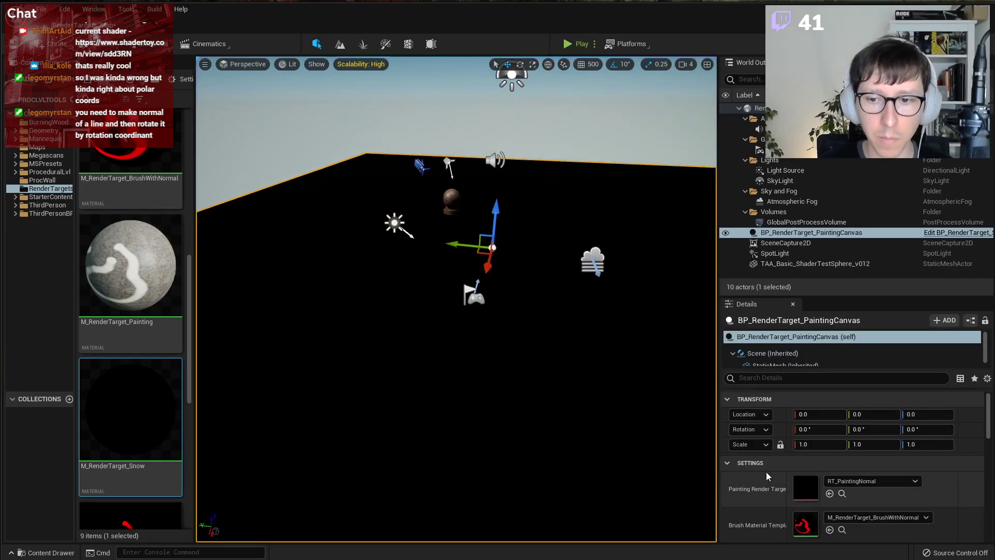
{"action": "double_click", "coordinate": [805, 487]}
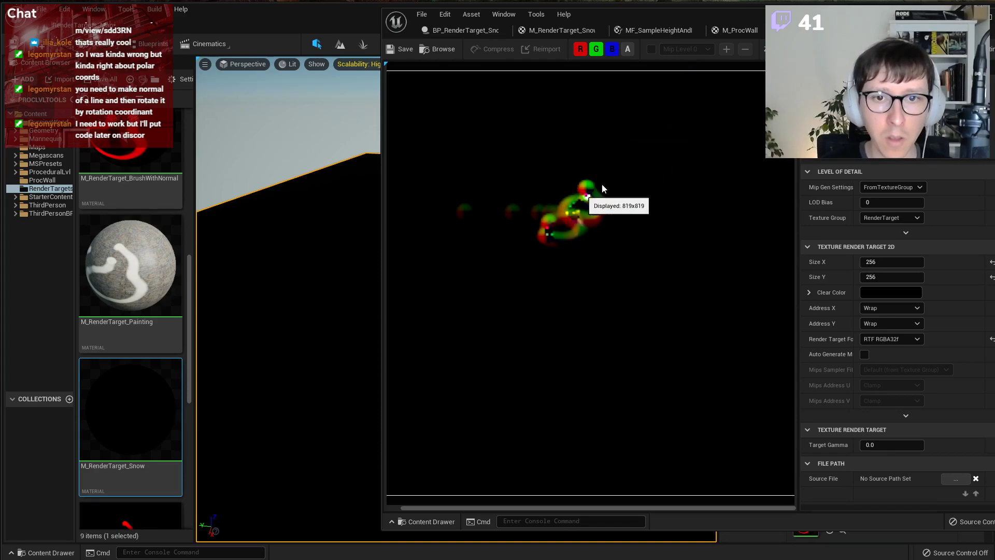
Set the placed canvas's Painting Render Target Copy to RT_PaintingNormal in Details.
{"action": "left_click", "coordinate": [970, 17]}
{"action": "right_click_drag", "start_coordinate": [621, 176], "coordinate": [648, 166]}
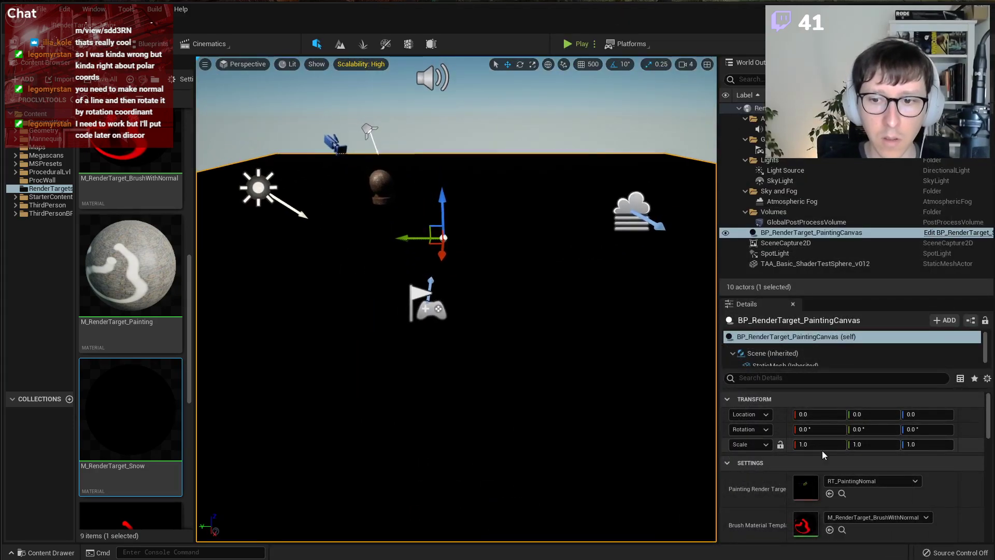
{"action": "scroll", "coordinate": [800, 523], "scroll_direction": "down", "scroll_amount": 3}
{"action": "scroll", "coordinate": [800, 523], "scroll_direction": "down", "scroll_amount": 1}
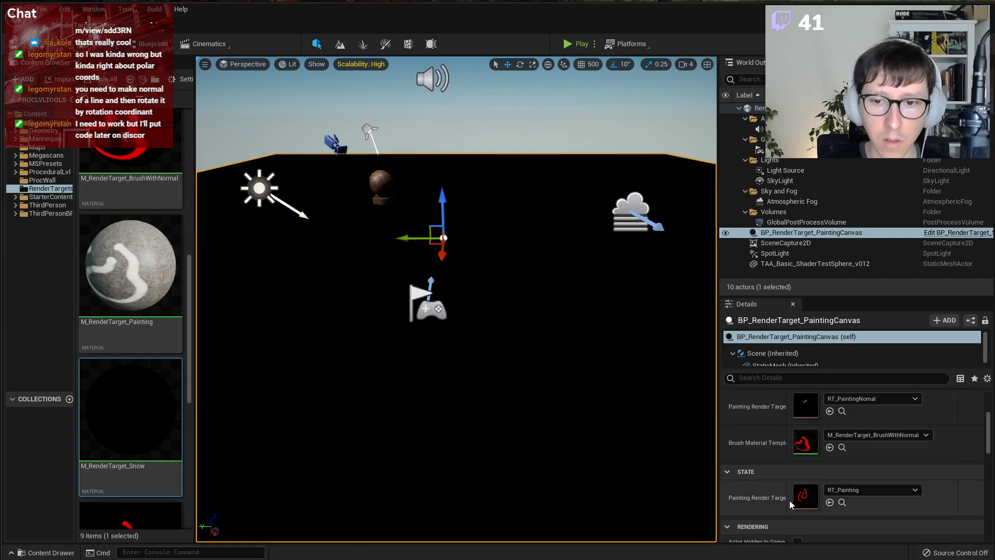
{"action": "left_click_drag", "start_coordinate": [787, 501], "coordinate": [803, 502]}
{"action": "left_click", "coordinate": [891, 490]}
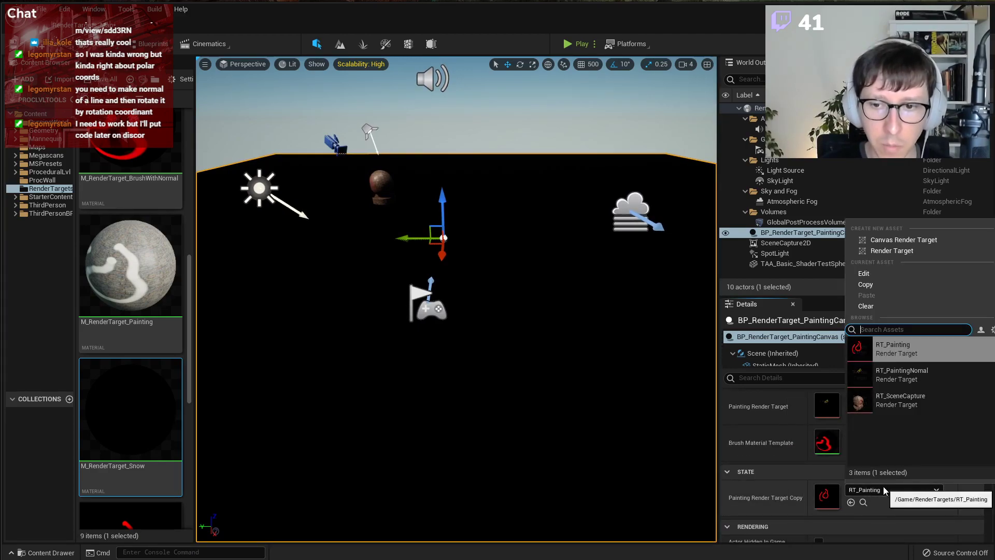
{"action": "left_click", "coordinate": [892, 365]}
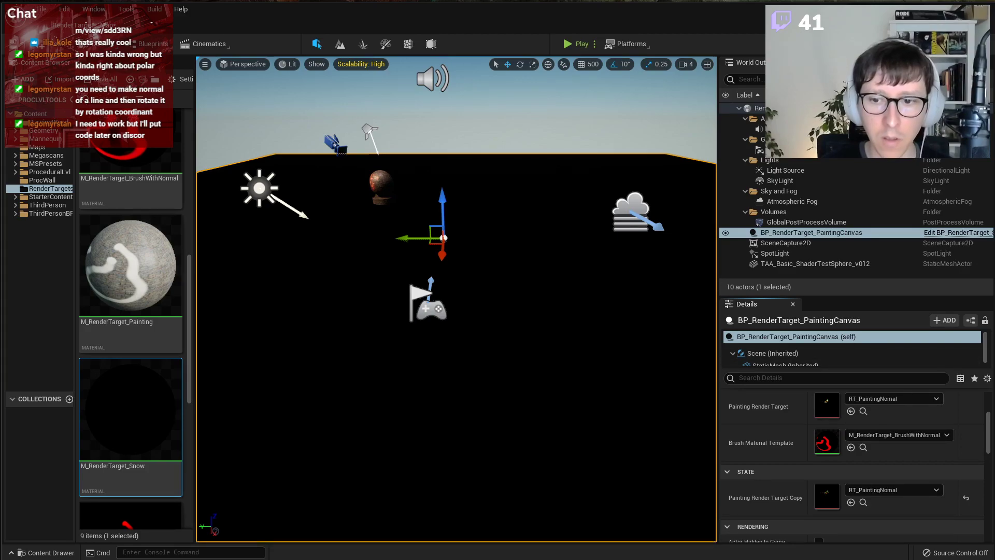
Change the blueprint's PaintingRenderTargetCopy default render target and compile.
{"action": "key", "text": "alt+Tab"}
{"action": "left_click", "coordinate": [421, 416]}
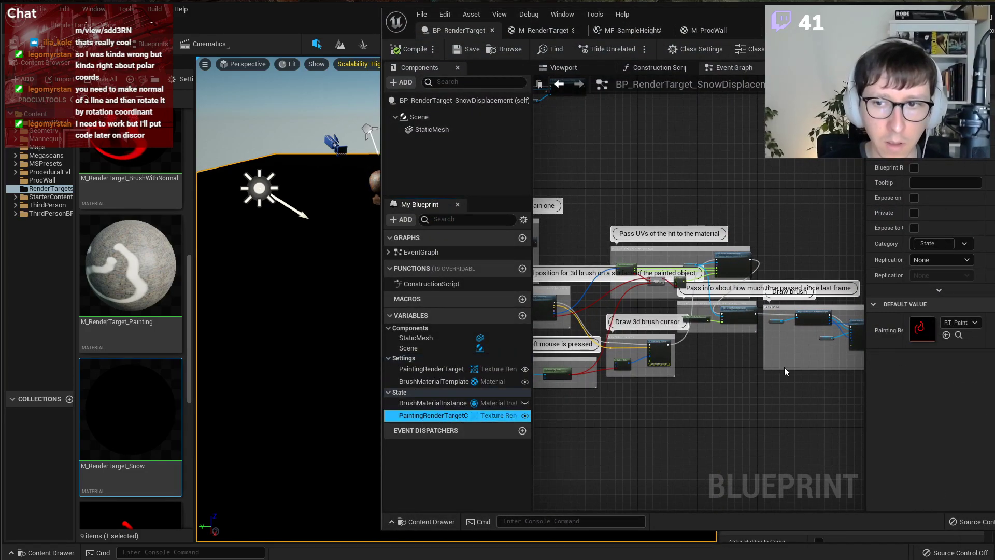
{"action": "left_click", "coordinate": [955, 322]}
{"action": "left_click", "coordinate": [988, 478]}
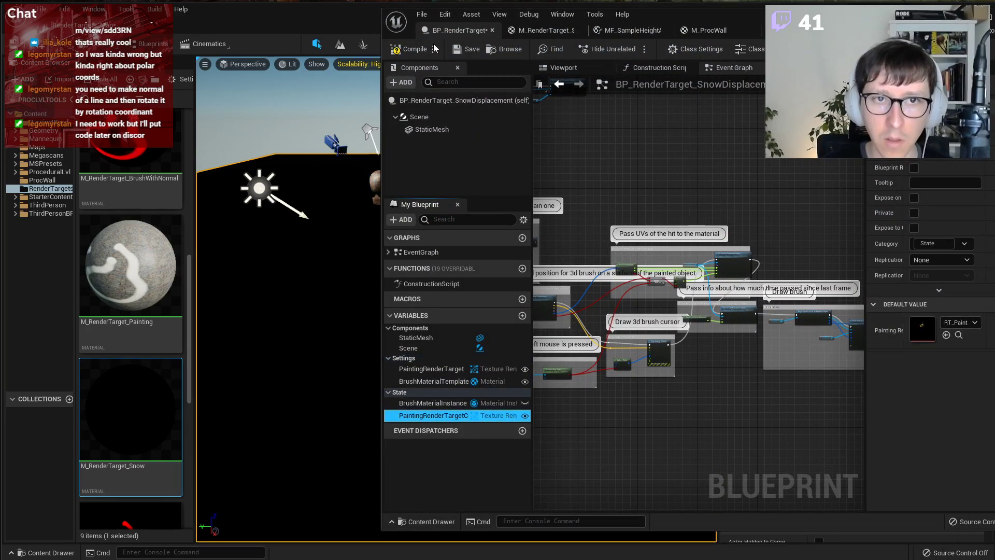
{"action": "left_click", "coordinate": [418, 50]}
{"action": "left_click", "coordinate": [968, 17]}
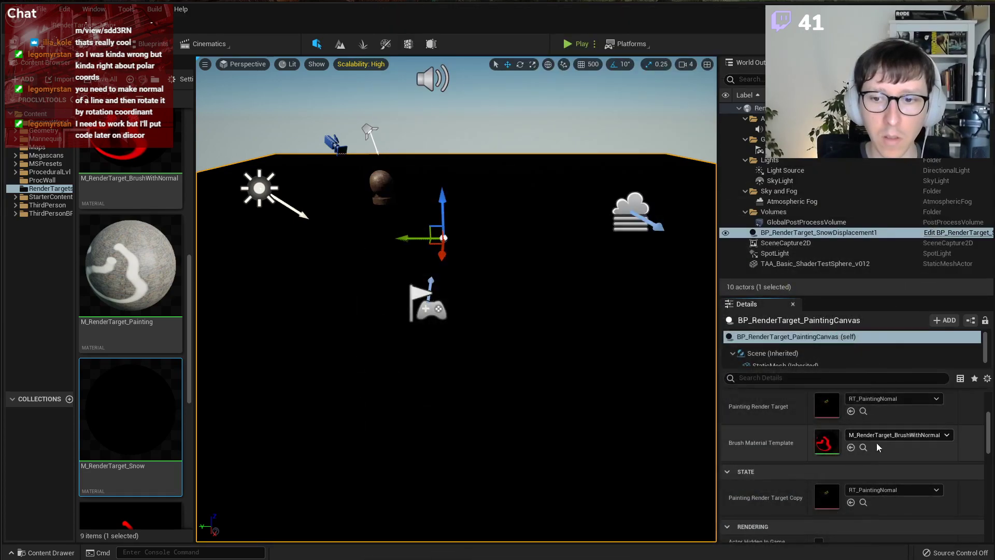
Play-test painting again and pull the view back to see the whole canvas.
{"action": "right_click_drag", "start_coordinate": [570, 290], "coordinate": [565, 352]}
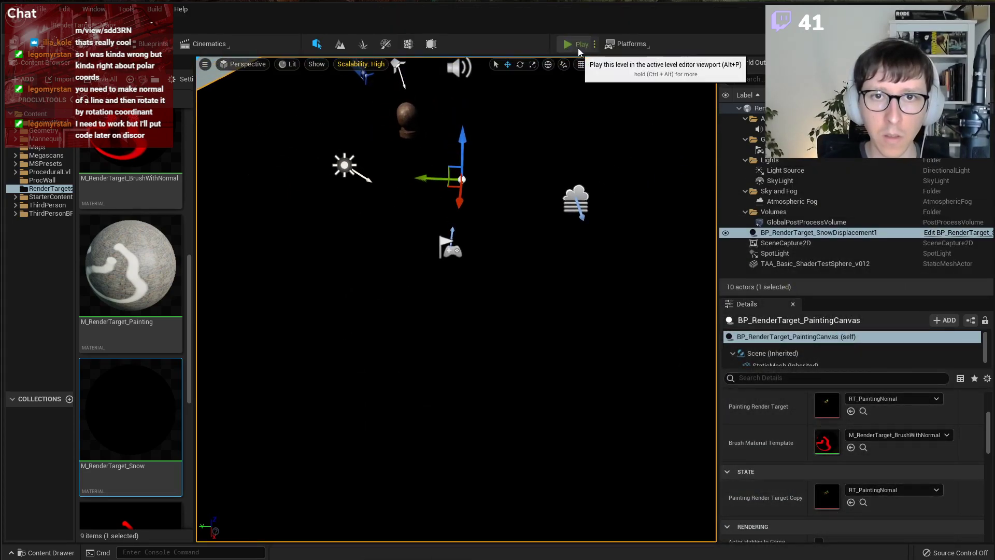
{"action": "left_click", "coordinate": [575, 45]}
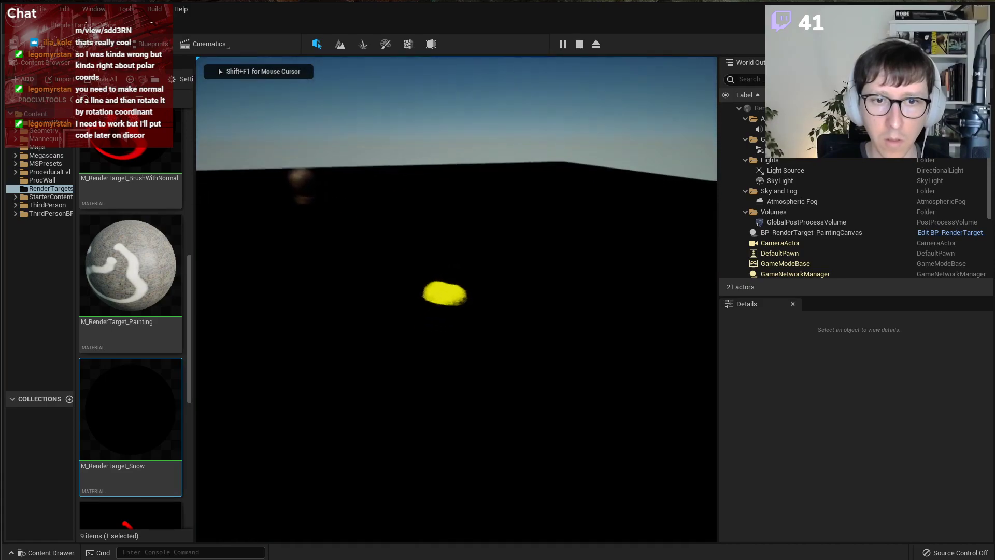
{"action": "key", "text": "Escape"}
{"action": "right_click_drag", "start_coordinate": [518, 290], "coordinate": [518, 358]}
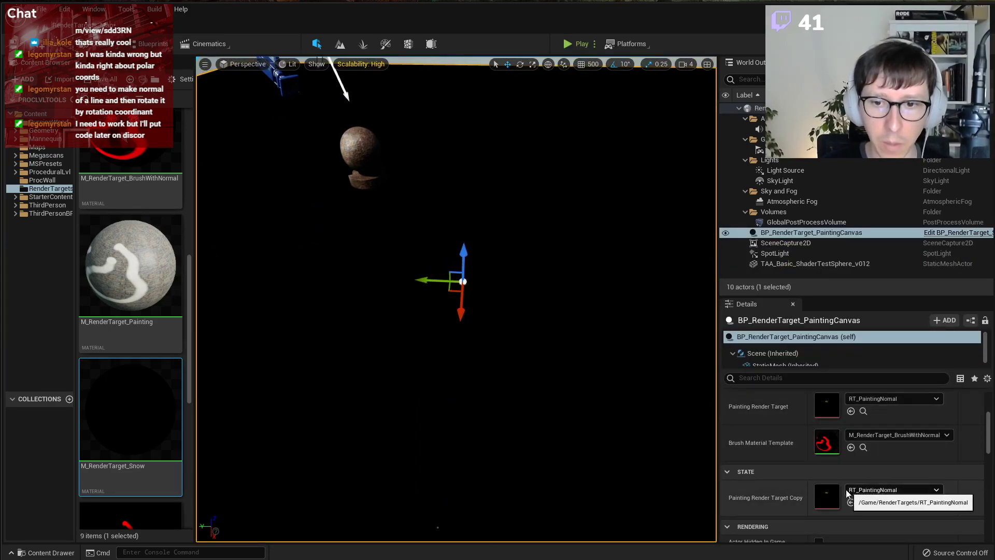
{"action": "scroll", "coordinate": [830, 502], "scroll_direction": "up", "scroll_amount": 1}
{"action": "scroll", "coordinate": [830, 504], "scroll_direction": "down", "scroll_amount": 2}
{"action": "scroll", "coordinate": [830, 501], "scroll_direction": "down", "scroll_amount": 2}
{"action": "scroll", "coordinate": [828, 498], "scroll_direction": "up", "scroll_amount": 3}
{"action": "scroll", "coordinate": [827, 498], "scroll_direction": "up", "scroll_amount": 3}
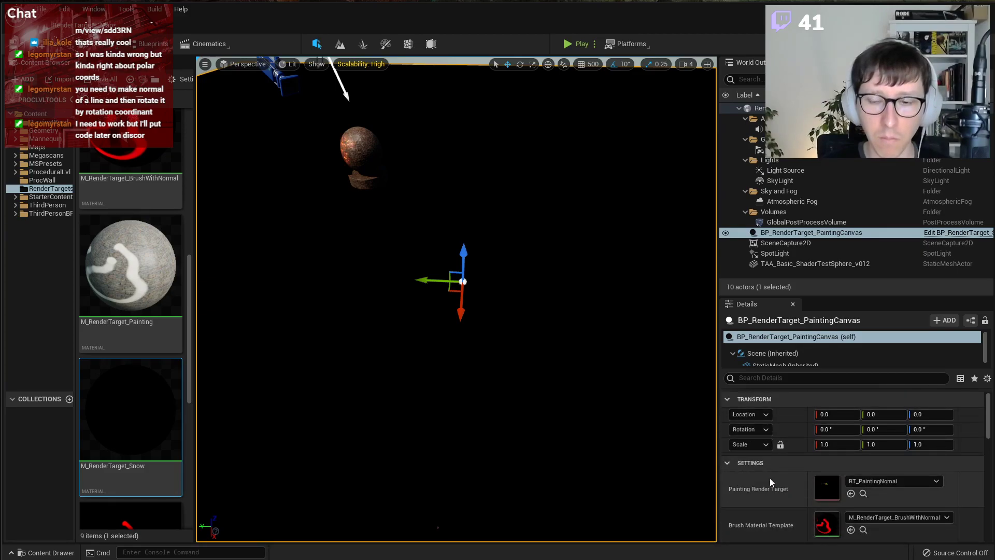
{"action": "key", "text": "s"}
{"action": "mouse_move", "coordinate": [518, 332]}
{"action": "right_mouse_down"}
{"action": "mouse_move", "coordinate": [518, 306]}
{"action": "mouse_move", "coordinate": [518, 324]}
{"action": "right_mouse_up"}
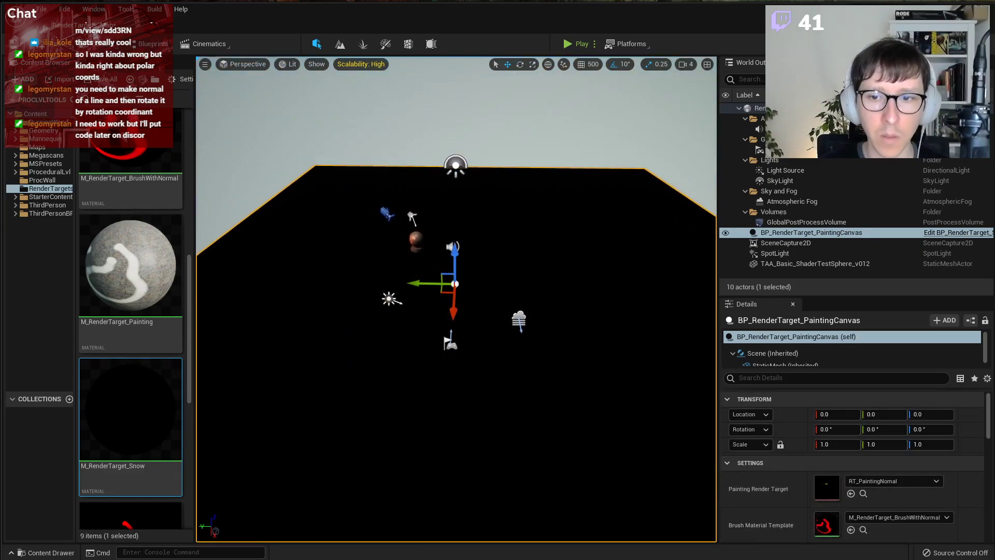
{"action": "scroll", "coordinate": [147, 399], "scroll_direction": "down", "scroll_amount": 3}
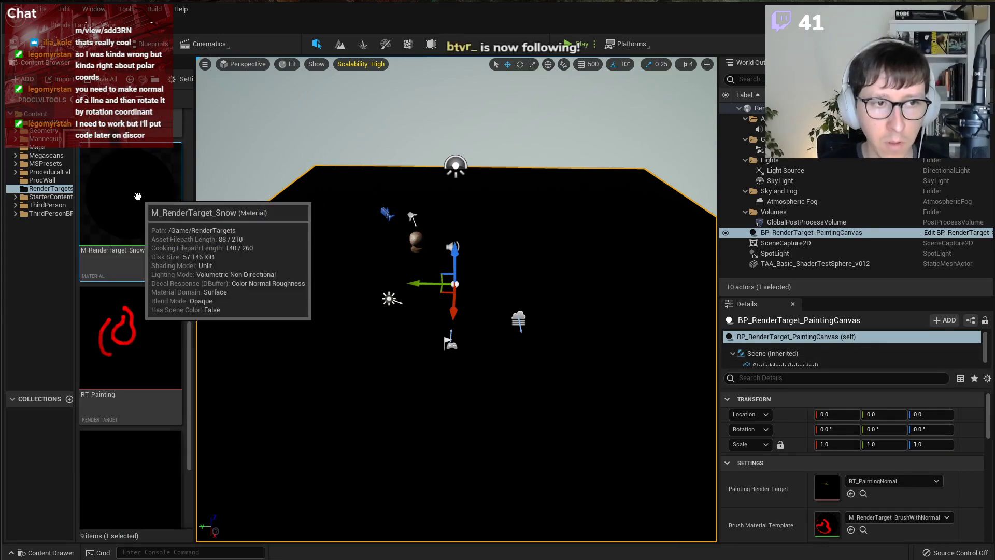
In M_RenderTarget_Snow, wire NormalMap's colour into Emissive Color and save.
{"action": "double_click", "coordinate": [137, 196]}
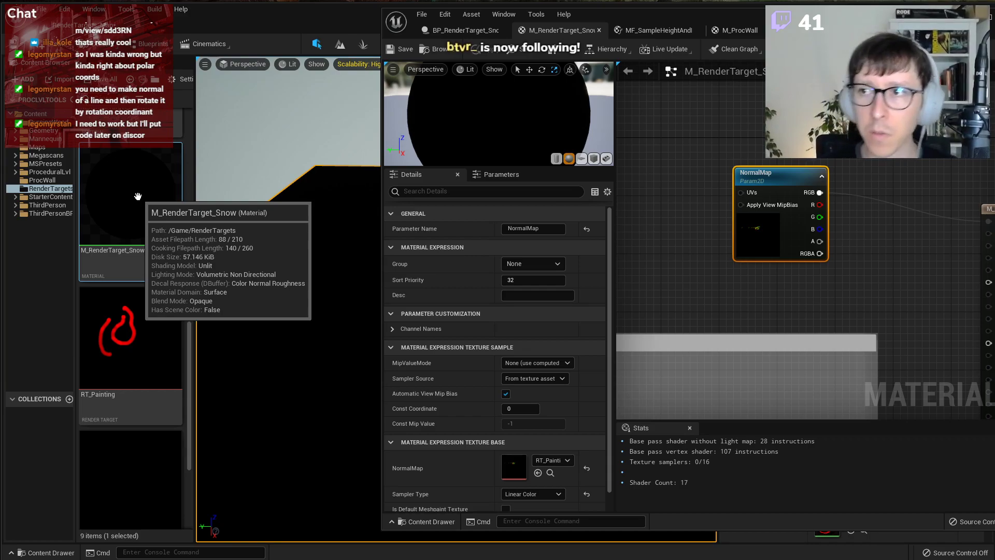
{"action": "scroll", "coordinate": [756, 225], "scroll_direction": "down", "scroll_amount": 3}
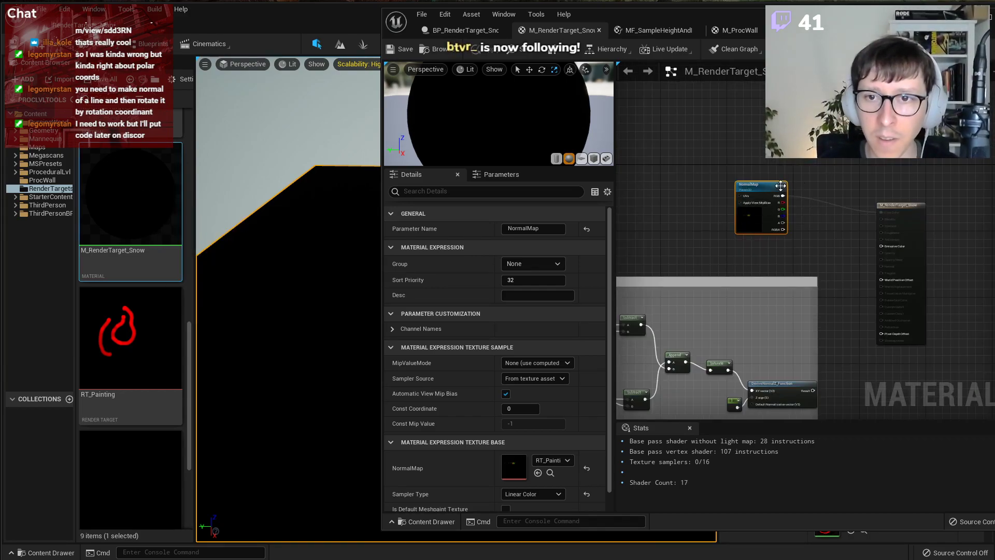
{"action": "scroll", "coordinate": [780, 185], "scroll_direction": "up", "scroll_amount": 5}
{"action": "left_click", "coordinate": [736, 106]}
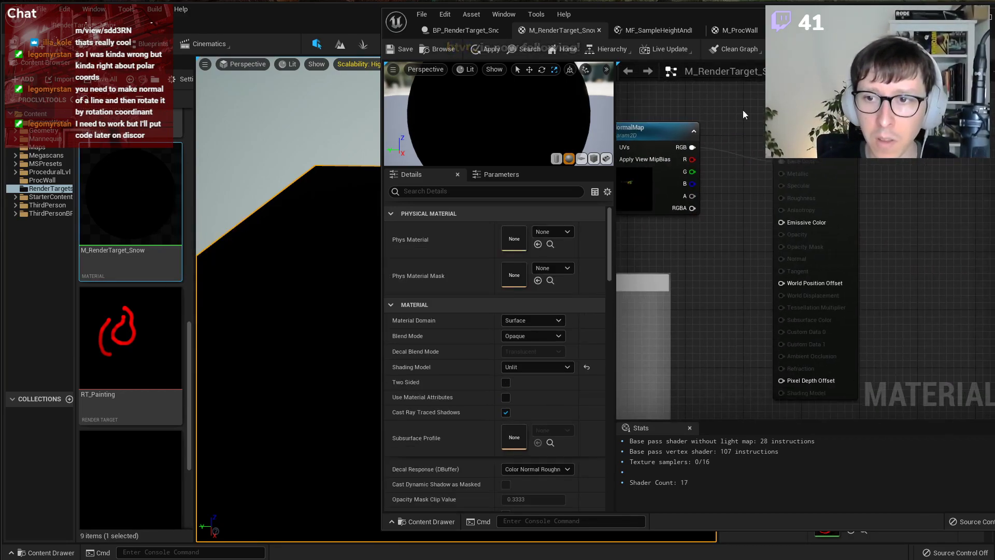
{"action": "left_click_drag", "start_coordinate": [692, 147], "coordinate": [781, 223]}
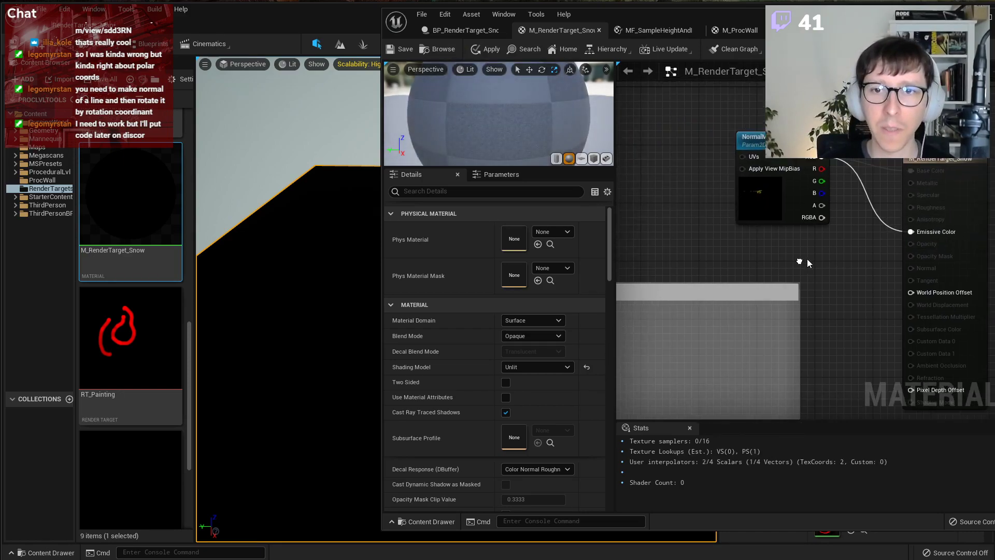
{"action": "left_click", "coordinate": [399, 52]}
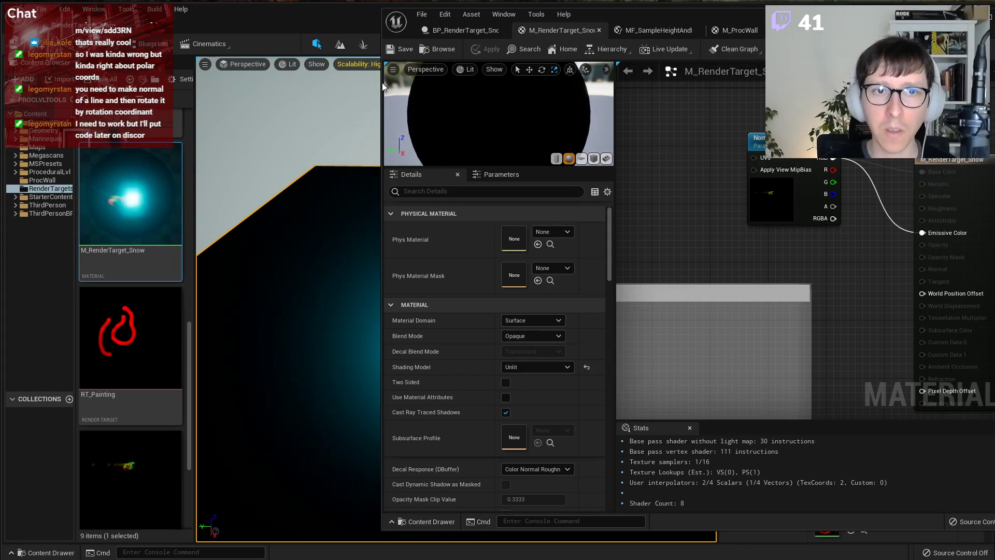
Shrink the material editor to view the glowing cyan canvas, then restore it.
{"action": "left_click_drag", "start_coordinate": [381, 82], "coordinate": [605, 90]}
{"action": "right_click_drag", "start_coordinate": [449, 163], "coordinate": [347, 181]}
{"action": "right_click_drag", "start_coordinate": [489, 242], "coordinate": [447, 243]}
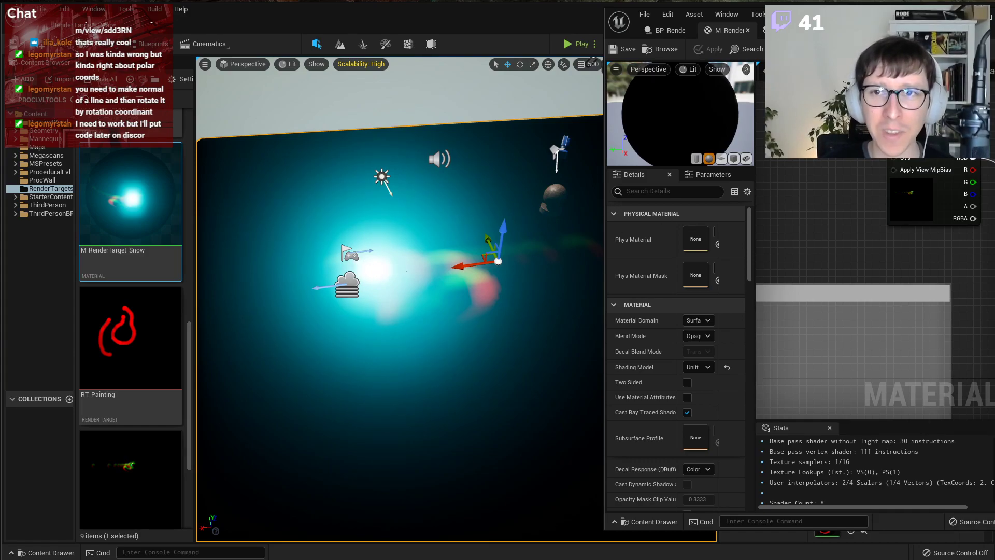
{"action": "left_click_drag", "start_coordinate": [605, 39], "coordinate": [339, 39]}
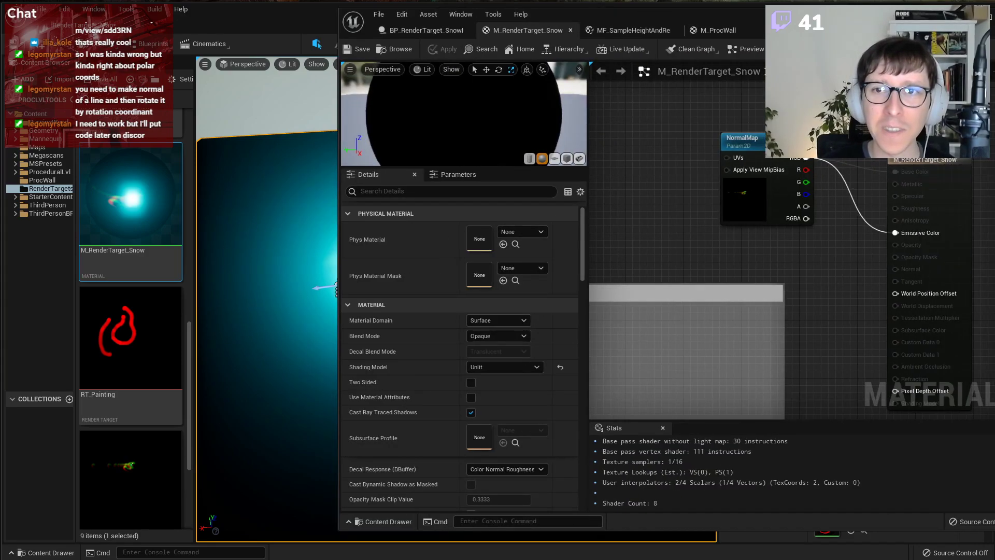
{"action": "left_click", "coordinate": [712, 29]}
{"action": "left_click", "coordinate": [539, 32]}
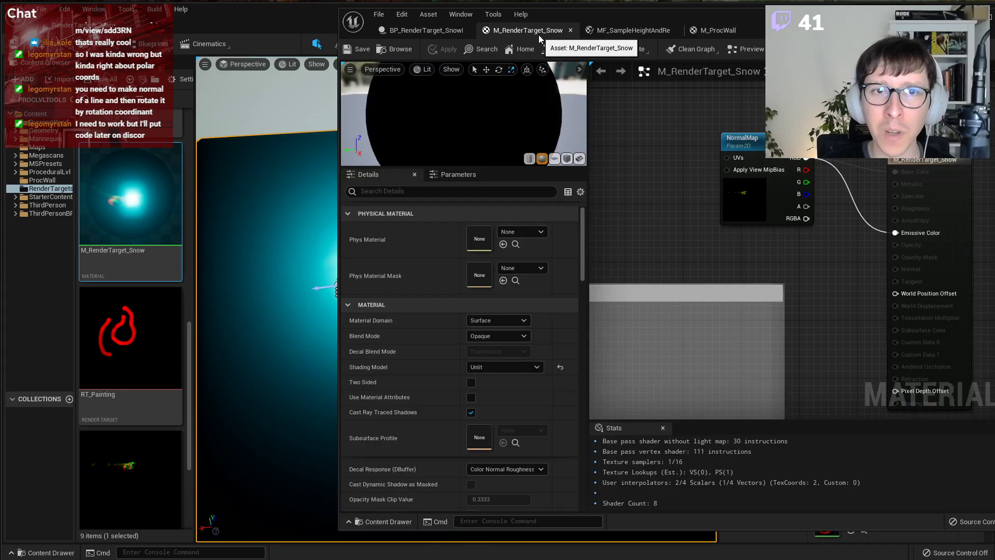
Close the Snow, RT_Painting and M_ProcWall tabs, applying M_ProcWall's changes.
{"action": "left_click", "coordinate": [571, 30]}
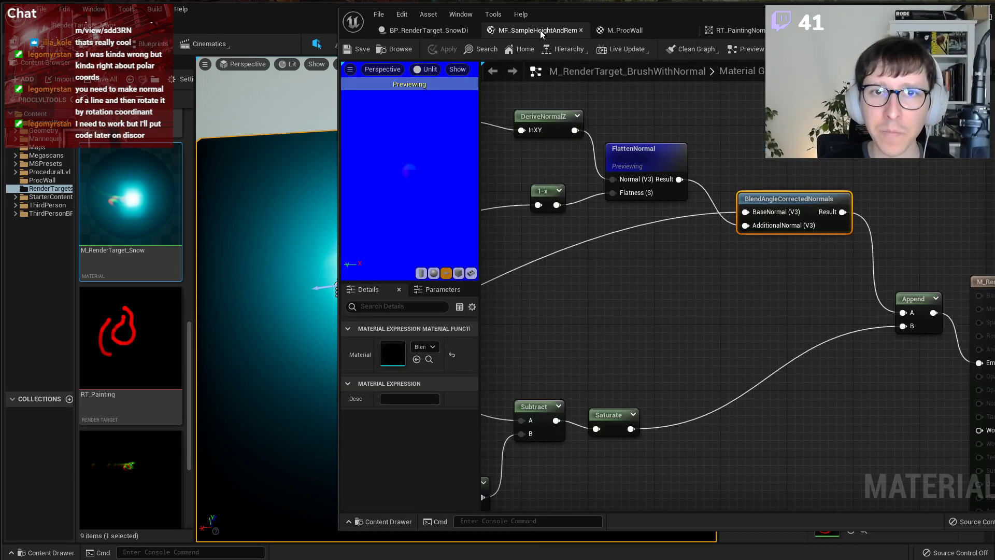
{"action": "middle_click", "coordinate": [542, 31]}
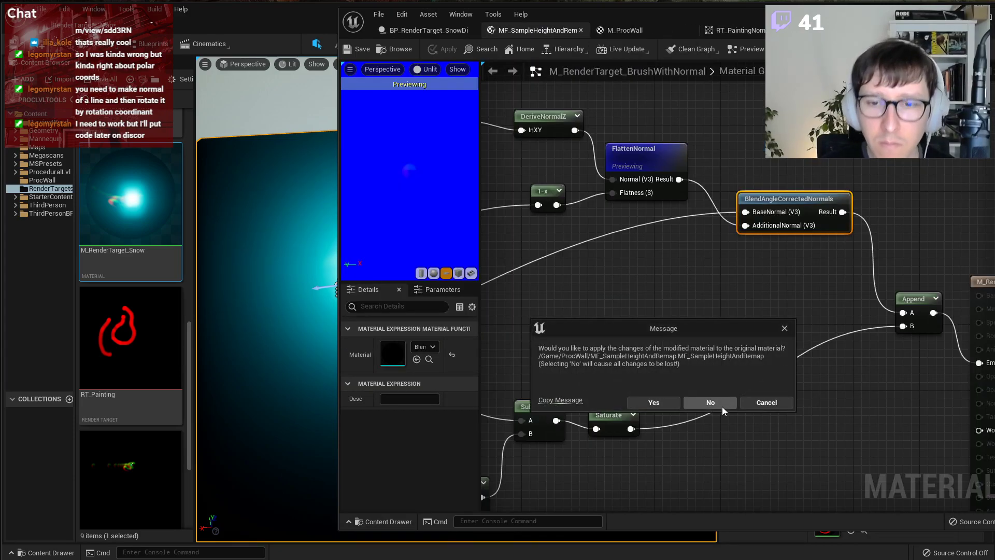
{"action": "left_click", "coordinate": [762, 403]}
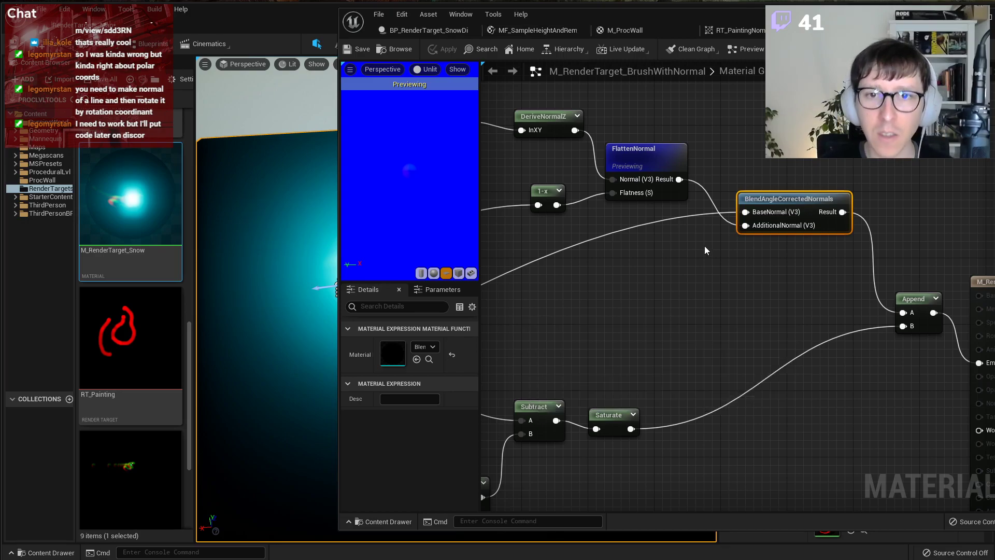
{"action": "scroll", "coordinate": [704, 246], "scroll_direction": "down", "scroll_amount": 2}
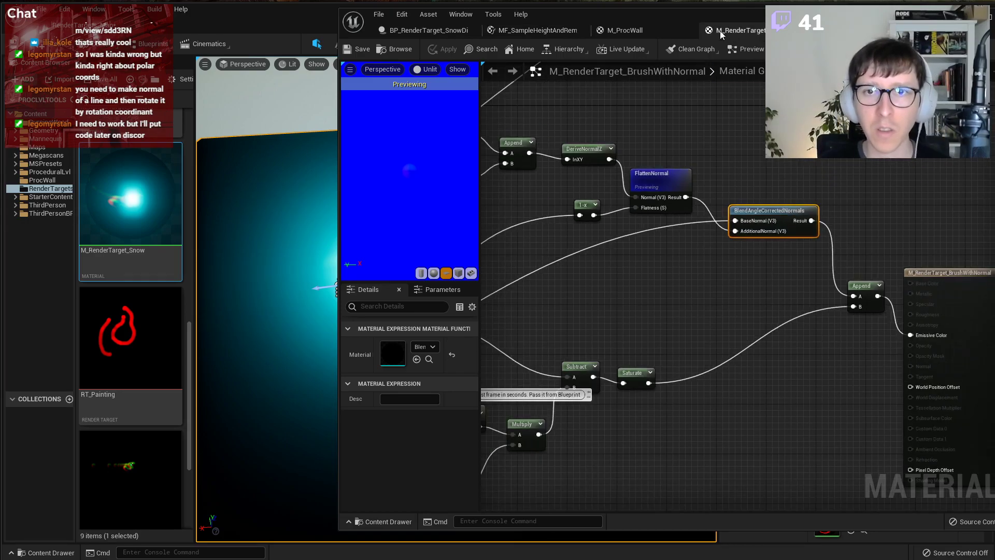
{"action": "middle_click", "coordinate": [726, 30]}
{"action": "middle_click", "coordinate": [620, 29]}
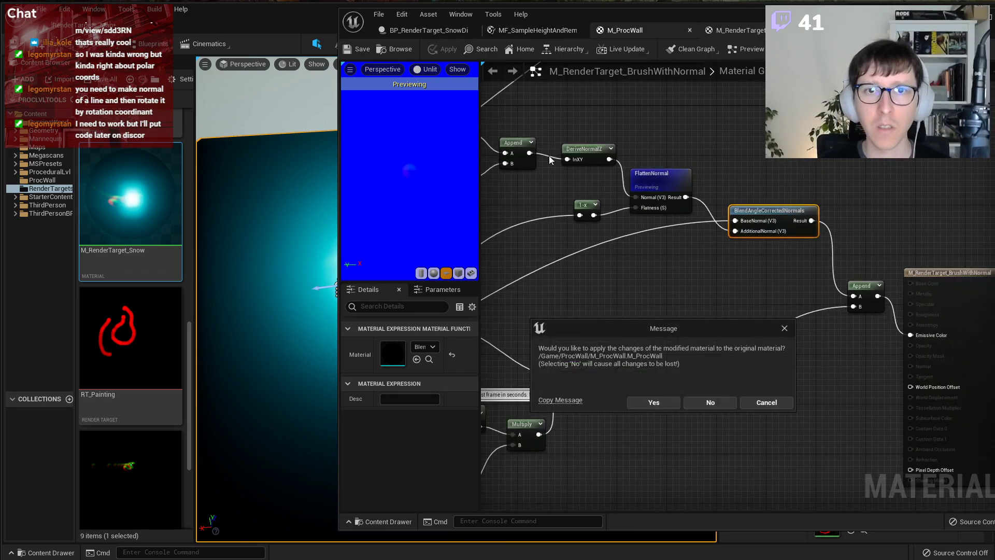
{"action": "left_click", "coordinate": [667, 403]}
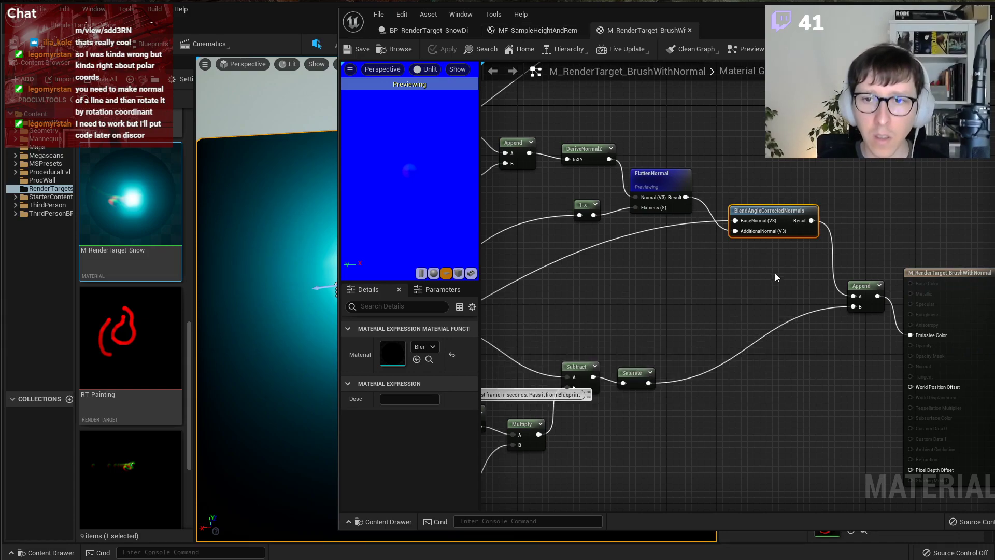
Move Append and output right and insert a Normalize node after BlendAngleCorrectedNormals.
{"action": "right_click_drag", "start_coordinate": [886, 295], "coordinate": [741, 317]}
{"action": "left_click_drag", "start_coordinate": [854, 262], "coordinate": [708, 358]}
{"action": "left_click_drag", "start_coordinate": [715, 308], "coordinate": [788, 308]}
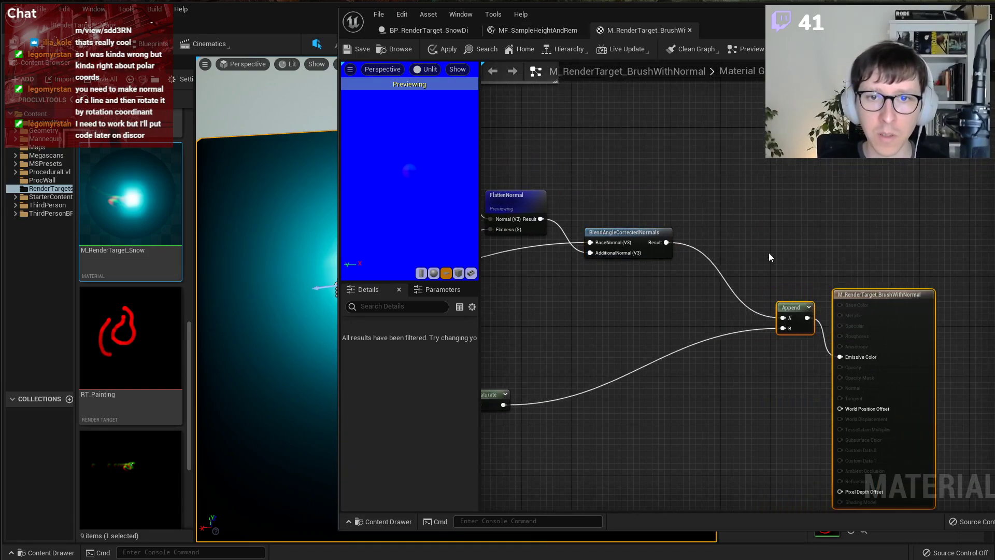
{"action": "left_click", "coordinate": [719, 265]}
{"action": "right_click", "coordinate": [685, 284]}
{"action": "type", "text": "nor"}
{"action": "key", "text": "Return"}
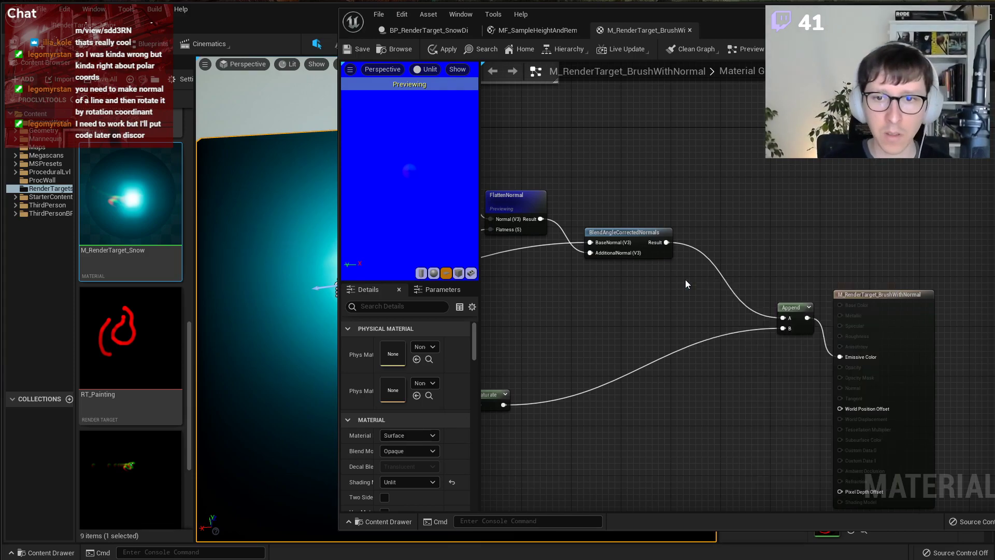
{"action": "left_click_drag", "start_coordinate": [666, 243], "coordinate": [783, 318]}
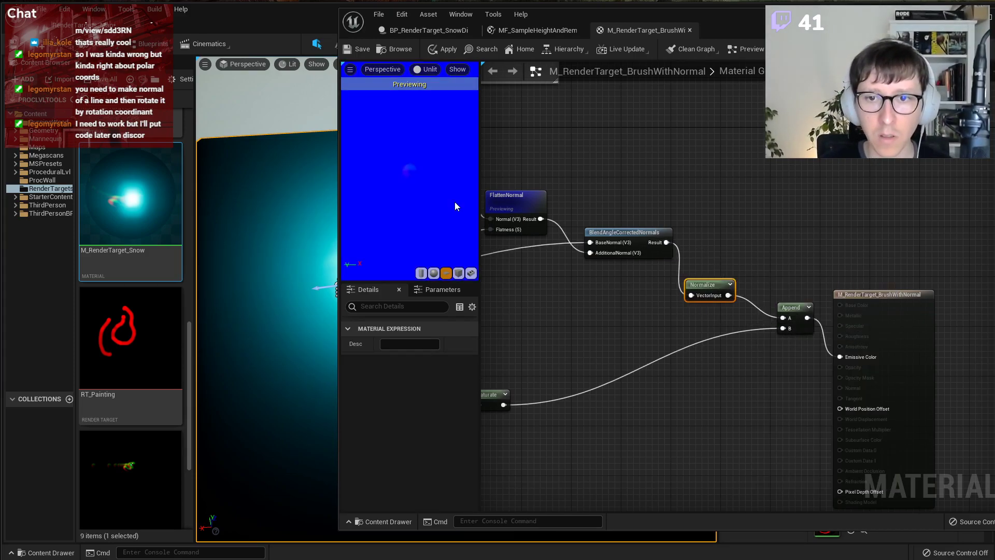
Save the brush material, play-test painting, and inspect the red-green strokes on the canvas.
{"action": "left_click", "coordinate": [357, 49]}
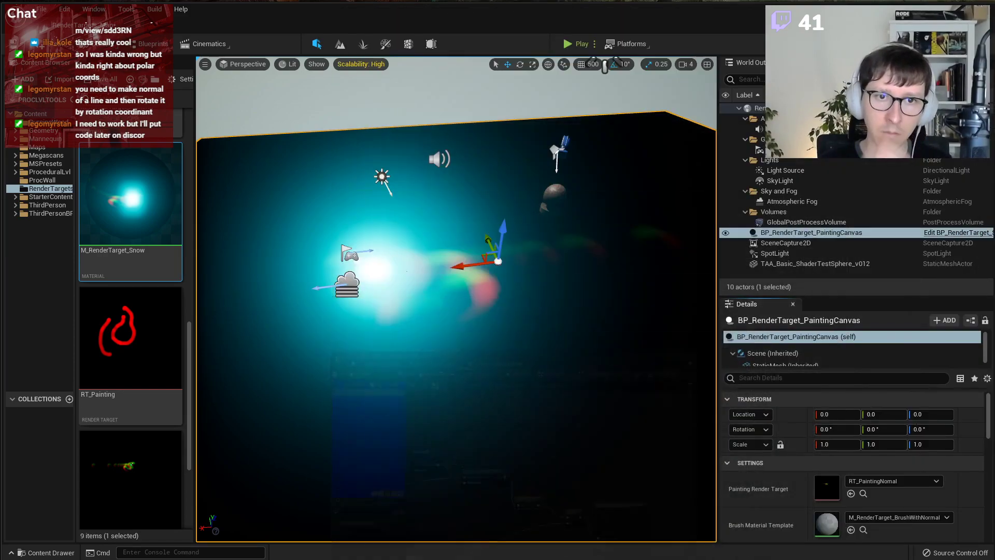
{"action": "key", "text": "s"}
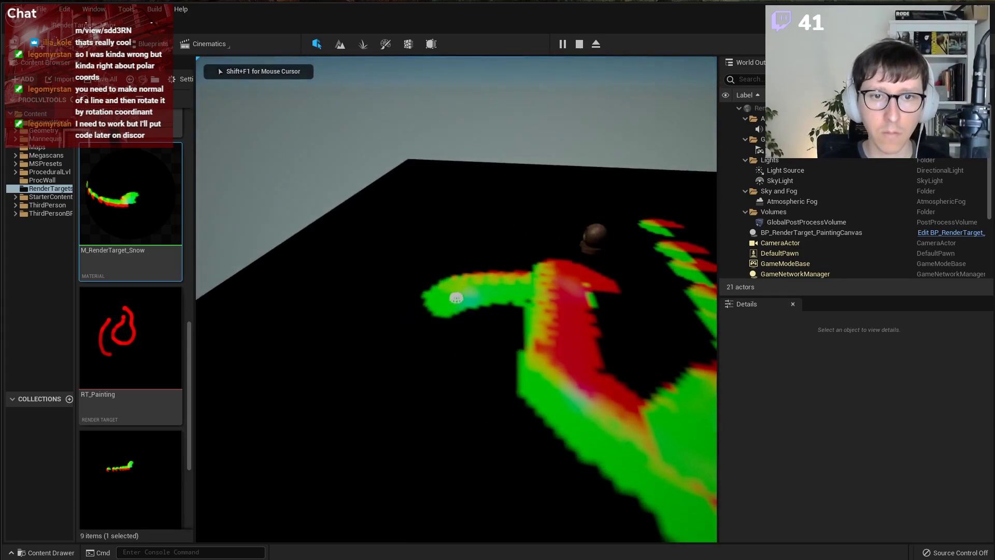
{"action": "key", "text": "Escape"}
{"action": "mouse_move", "coordinate": [456, 299]}
{"action": "right_mouse_down"}
{"action": "mouse_move", "coordinate": [570, 310]}
{"action": "mouse_move", "coordinate": [612, 295]}
{"action": "right_mouse_up"}
{"action": "key", "text": "w"}
{"action": "right_click_drag", "start_coordinate": [499, 210], "coordinate": [500, 290]}
{"action": "key", "text": "s"}
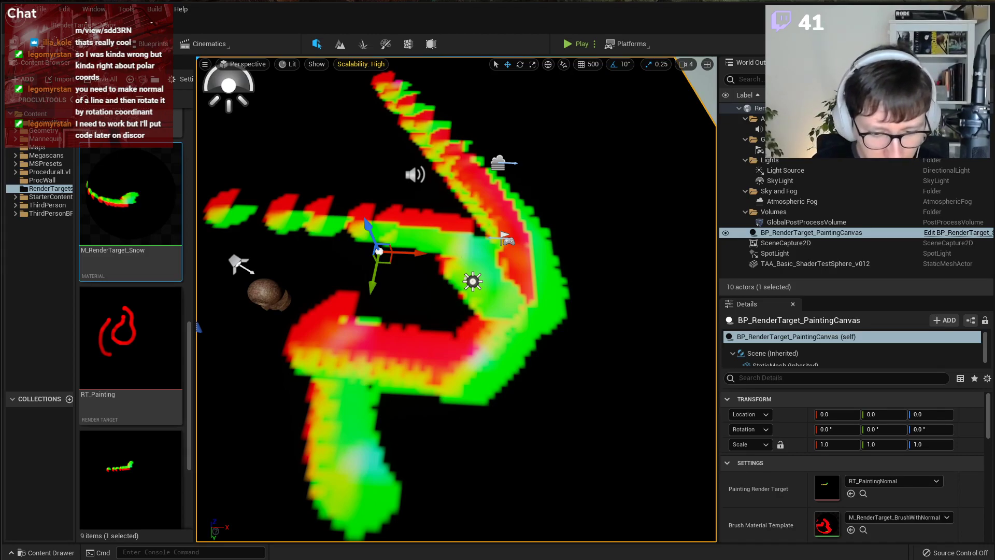
Select the 1-x node feeding FlattenNormal's flatness and delete it.
{"action": "key", "text": "alt+Tab"}
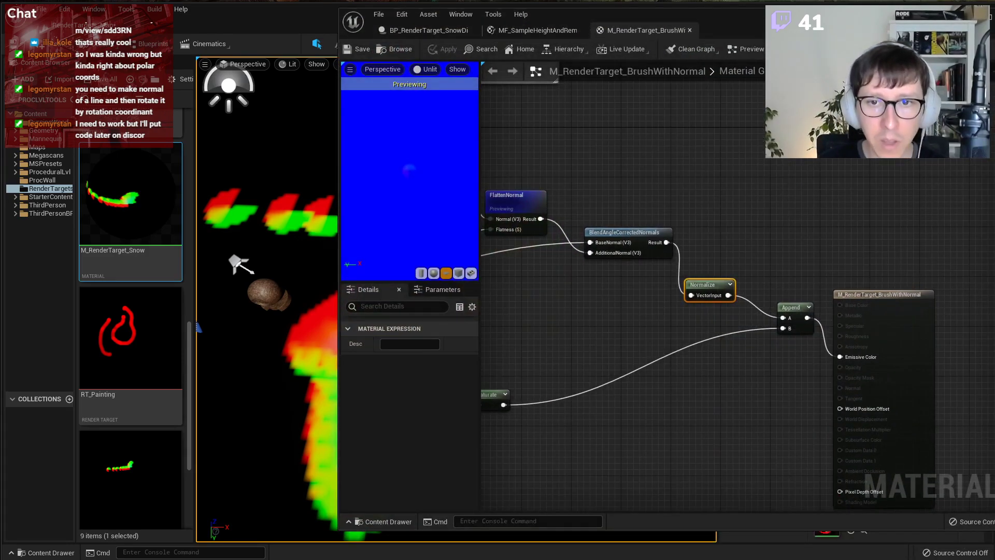
{"action": "right_click_drag", "start_coordinate": [616, 343], "coordinate": [785, 338]}
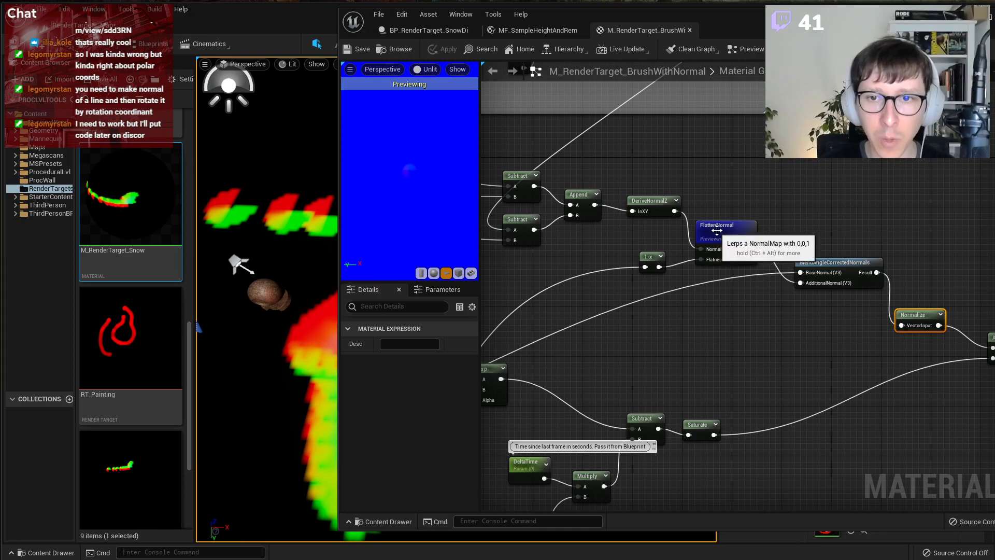
{"action": "left_click", "coordinate": [652, 261]}
{"action": "mouse_move", "coordinate": [619, 350]}
{"action": "right_mouse_down"}
{"action": "mouse_move", "coordinate": [742, 310]}
{"action": "mouse_move", "coordinate": [889, 240]}
{"action": "right_mouse_up"}
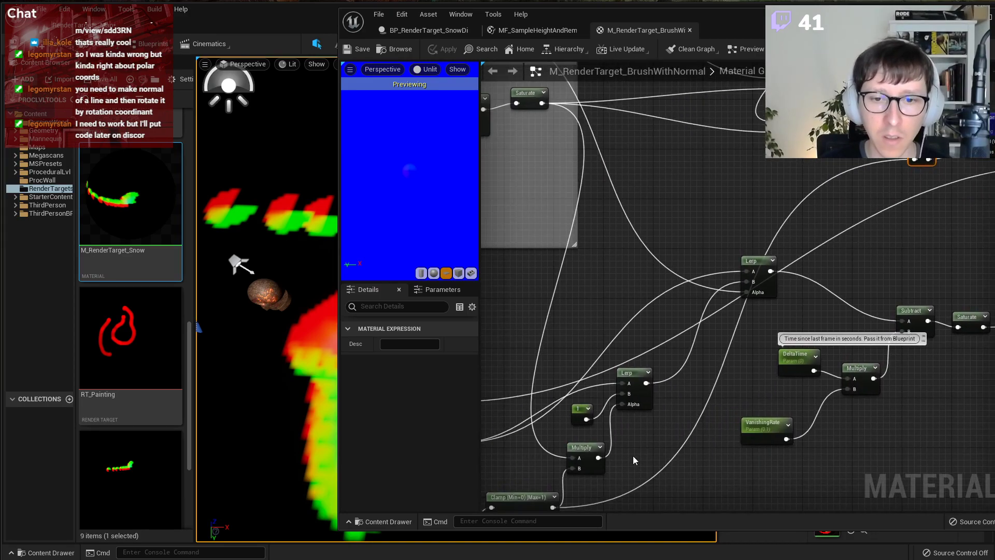
{"action": "right_click_drag", "start_coordinate": [632, 456], "coordinate": [682, 386]}
{"action": "right_click_drag", "start_coordinate": [536, 459], "coordinate": [574, 455]}
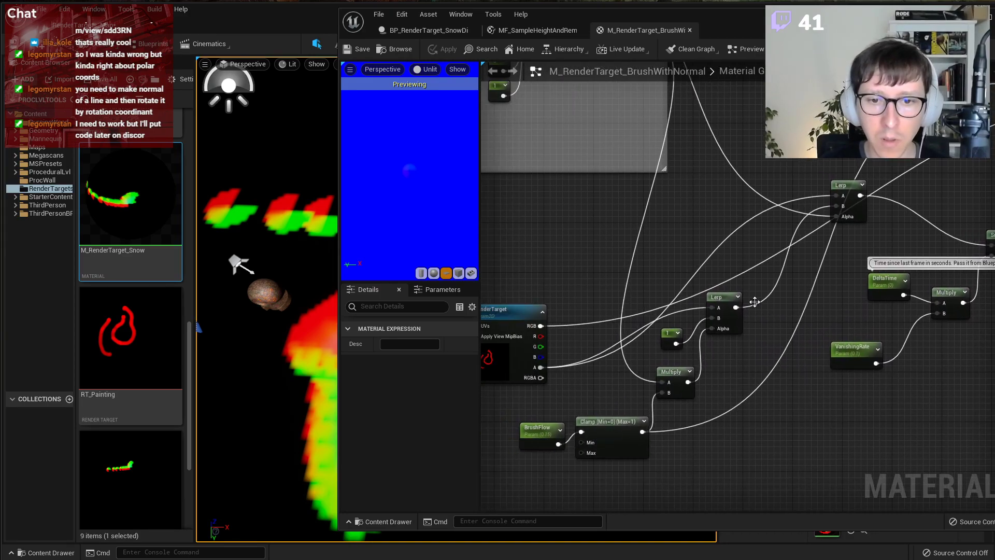
{"action": "right_click_drag", "start_coordinate": [726, 330], "coordinate": [473, 472]}
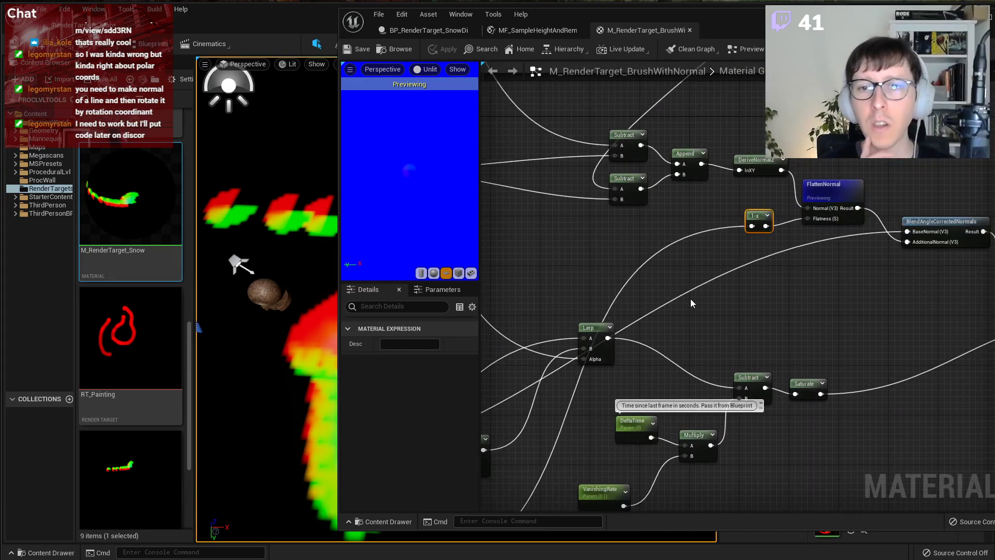
{"action": "key", "text": "Delete"}
Delete FlattenNormal and shift the blend, Normalize, Append and output nodes right.
{"action": "left_click", "coordinate": [811, 212]}
{"action": "key", "text": "Delete"}
{"action": "right_click", "coordinate": [803, 205]}
{"action": "type", "text": "lerp"}
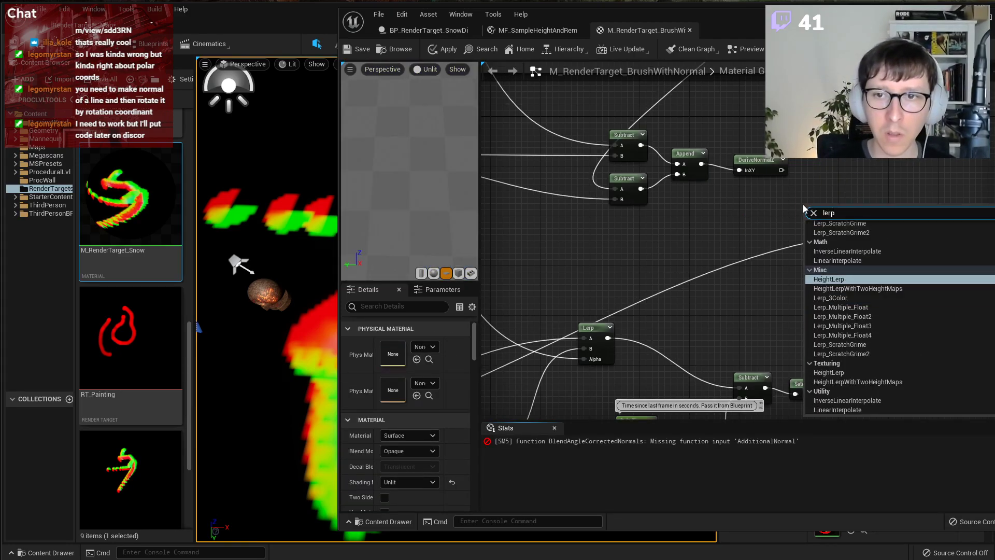
{"action": "right_click_drag", "start_coordinate": [896, 182], "coordinate": [651, 244]}
{"action": "scroll", "coordinate": [809, 251], "scroll_direction": "down", "scroll_amount": 4}
{"action": "left_click_drag", "start_coordinate": [737, 230], "coordinate": [897, 373]}
{"action": "left_click_drag", "start_coordinate": [880, 297], "coordinate": [938, 297]}
{"action": "left_click", "coordinate": [757, 254]}
{"action": "scroll", "coordinate": [688, 260], "scroll_direction": "up", "scroll_amount": 3}
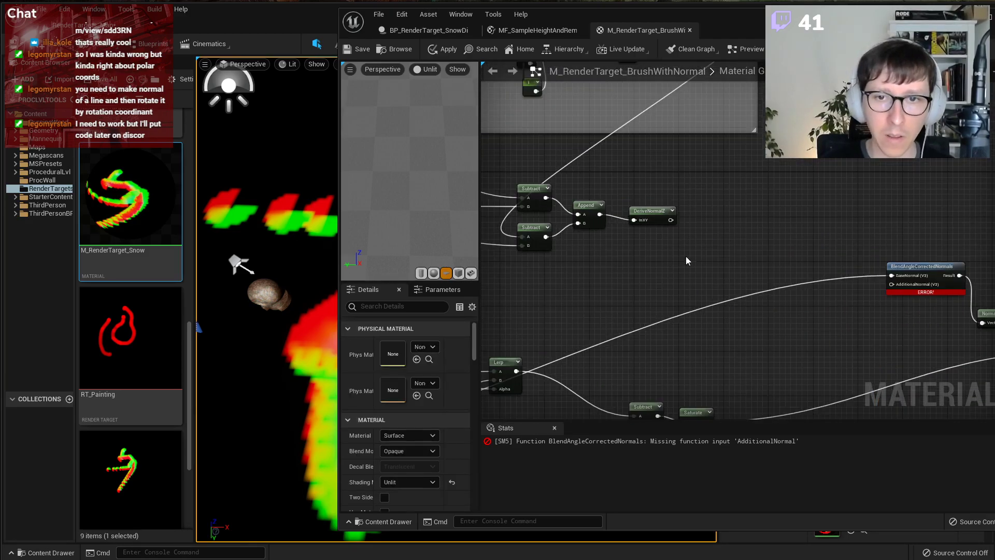
Add a Multiply node and a MakeFloat3 node beside it in the gap.
{"action": "left_click", "coordinate": [735, 238]}
{"action": "scroll", "coordinate": [673, 223], "scroll_direction": "up", "scroll_amount": 1}
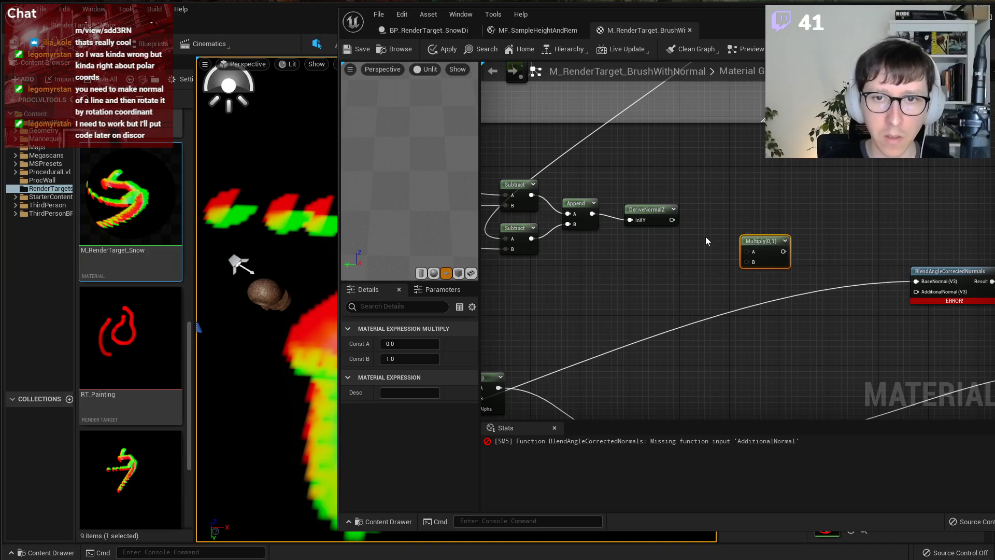
{"action": "right_click", "coordinate": [705, 236]}
{"action": "type", "text": "c"}
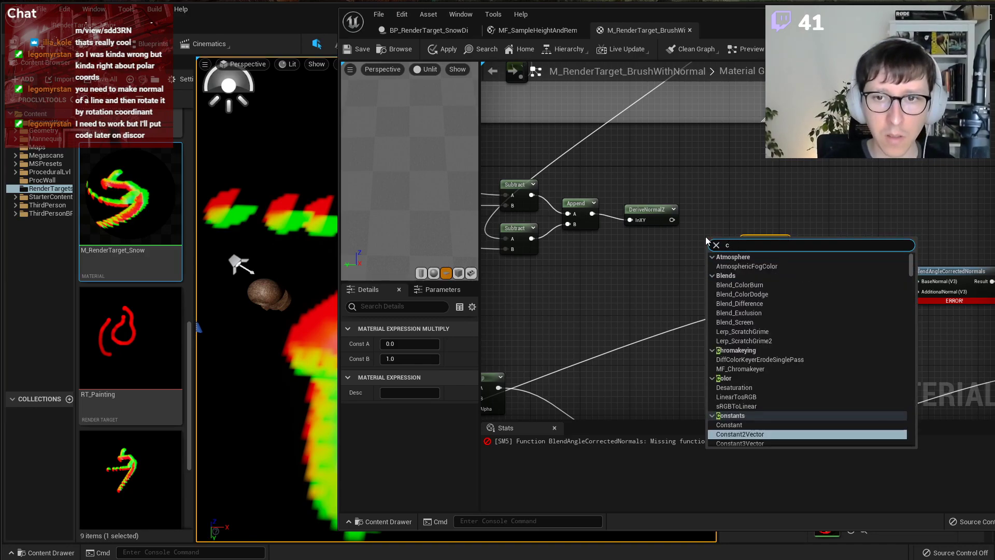
{"action": "key", "text": "BackSpace"}
{"action": "type", "text": "make"}
{"action": "key", "text": "Down"}
{"action": "key", "text": "Down"}
{"action": "key", "text": "Down"}
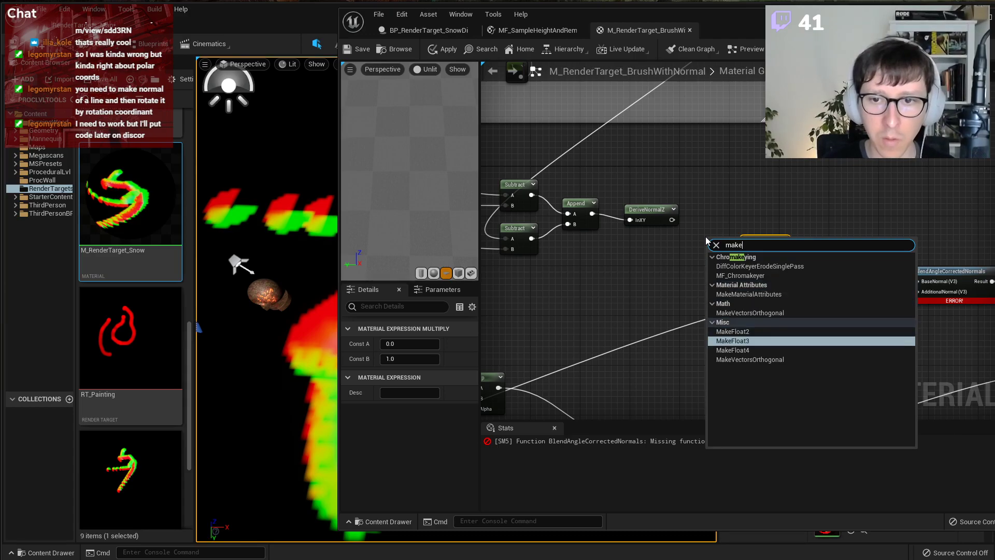
{"action": "key", "text": "Return"}
{"action": "left_click_drag", "start_coordinate": [728, 246], "coordinate": [652, 264]}
Pan the graph to locate the Lerp, BrushFlow, RenderTarget and TexCoord nodes.
{"action": "right_click_drag", "start_coordinate": [651, 265], "coordinate": [930, 107]}
{"action": "right_click_drag", "start_coordinate": [705, 311], "coordinate": [757, 204]}
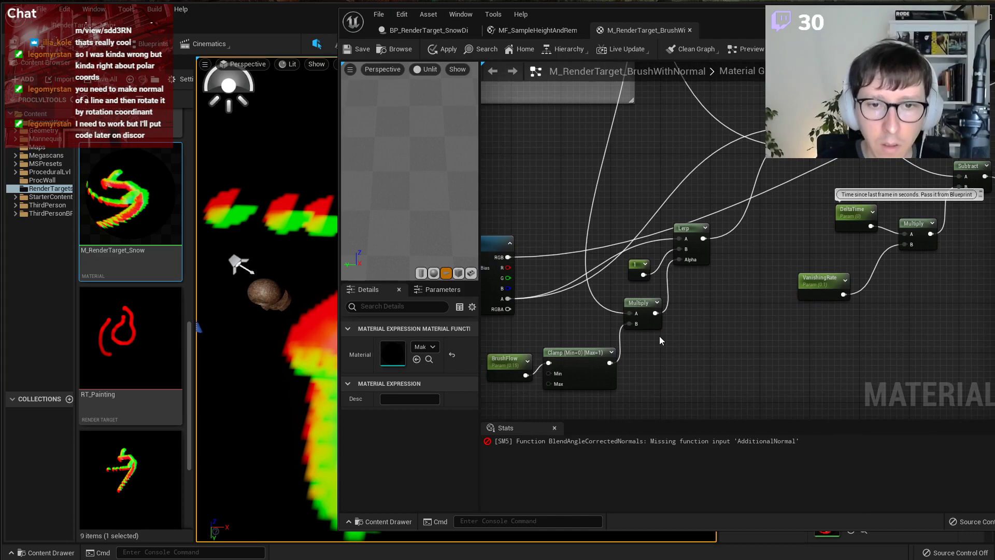
{"action": "scroll", "coordinate": [888, 366], "scroll_direction": "down", "scroll_amount": 3}
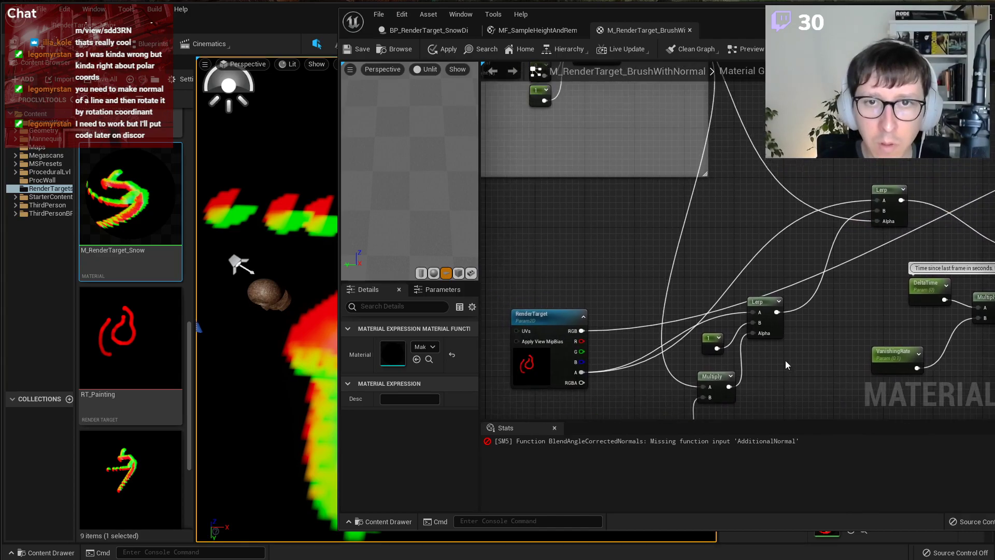
{"action": "scroll", "coordinate": [726, 311], "scroll_direction": "up", "scroll_amount": 3}
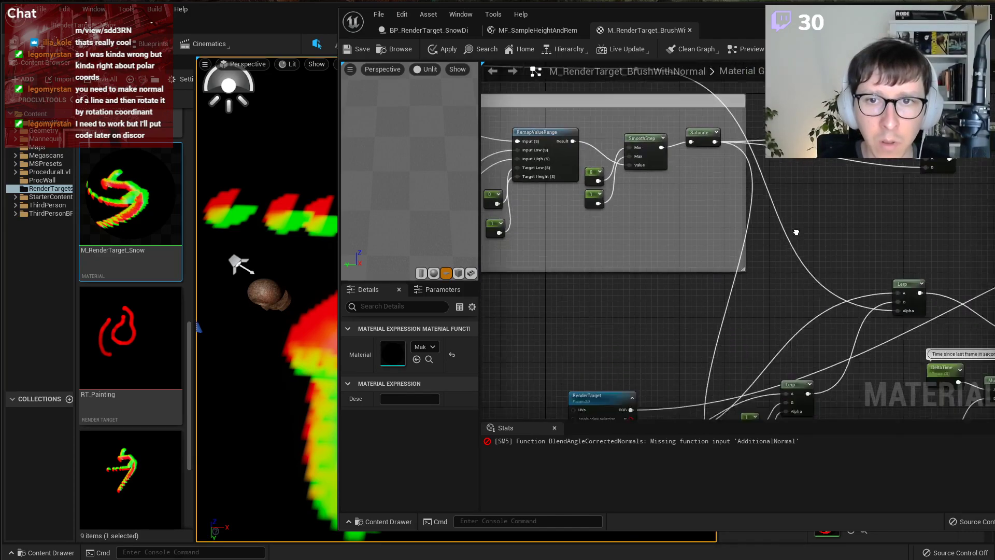
{"action": "scroll", "coordinate": [729, 319], "scroll_direction": "up", "scroll_amount": 1}
{"action": "mouse_move", "coordinate": [800, 353]}
{"action": "right_mouse_down"}
{"action": "mouse_move", "coordinate": [769, 294]}
{"action": "mouse_move", "coordinate": [729, 313]}
{"action": "mouse_move", "coordinate": [720, 338]}
{"action": "mouse_move", "coordinate": [637, 347]}
{"action": "mouse_move", "coordinate": [658, 404]}
{"action": "mouse_move", "coordinate": [740, 413]}
{"action": "right_mouse_up"}
{"action": "scroll", "coordinate": [722, 288], "scroll_direction": "down", "scroll_amount": 3}
{"action": "right_click_drag", "start_coordinate": [633, 248], "coordinate": [876, 331]}
{"action": "right_click_drag", "start_coordinate": [686, 247], "coordinate": [883, 313]}
{"action": "scroll", "coordinate": [705, 270], "scroll_direction": "up", "scroll_amount": 2}
{"action": "right_click_drag", "start_coordinate": [641, 173], "coordinate": [677, 372]}
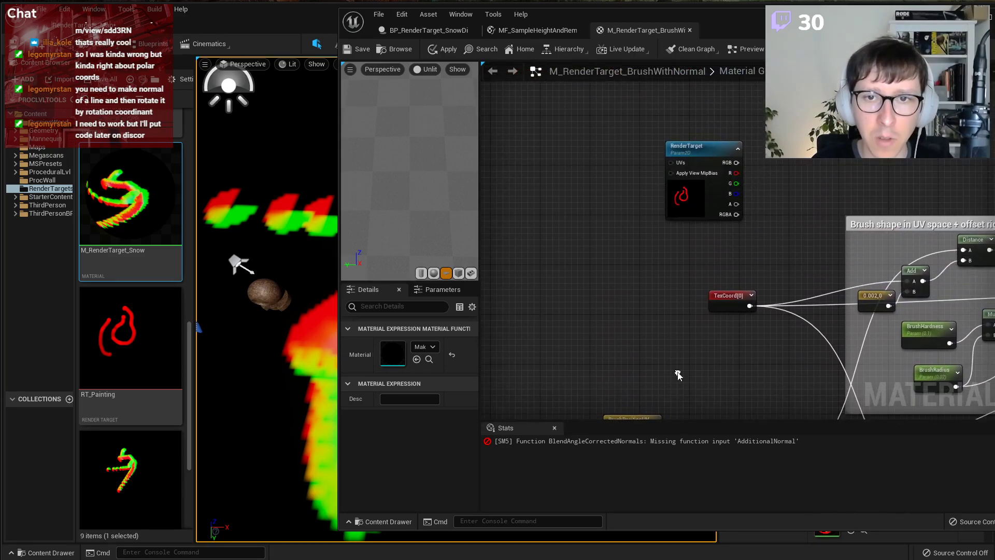
{"action": "right_click_drag", "start_coordinate": [661, 329], "coordinate": [607, 190]}
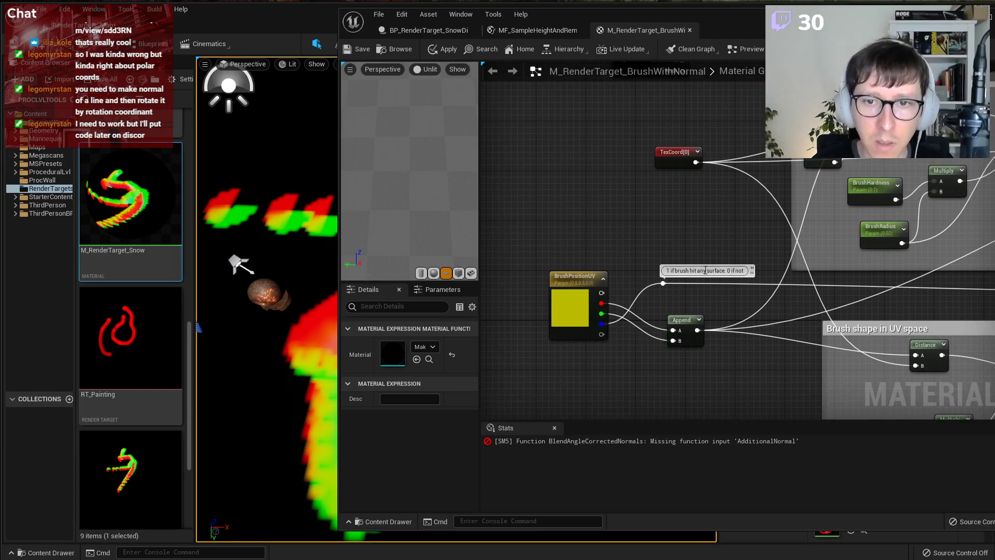
Connect the clamped brush flow and wire the brush-active signal into Multiply's A input.
{"action": "right_click_drag", "start_coordinate": [915, 276], "coordinate": [485, 209]}
{"action": "right_click_drag", "start_coordinate": [961, 387], "coordinate": [798, 314]}
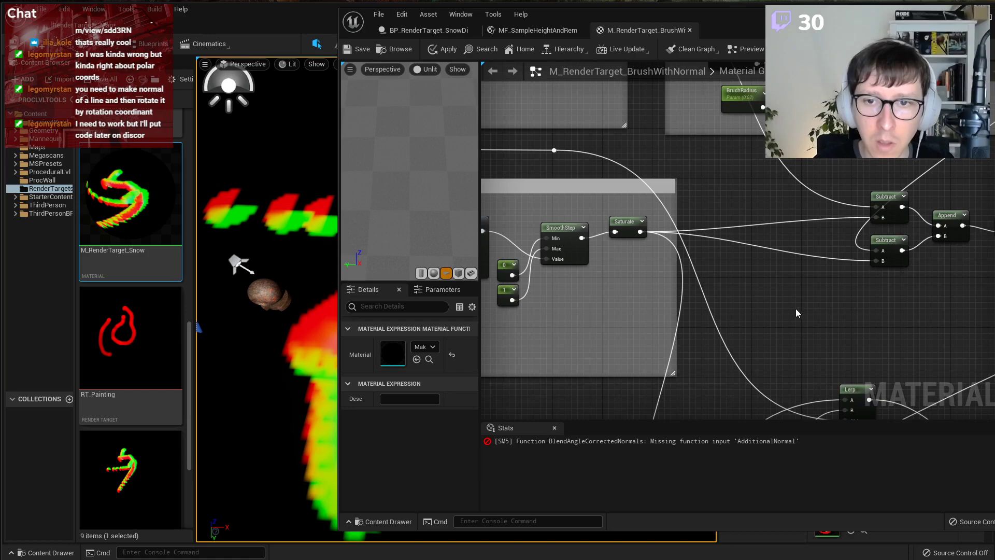
{"action": "right_click_drag", "start_coordinate": [844, 406], "coordinate": [729, 251]}
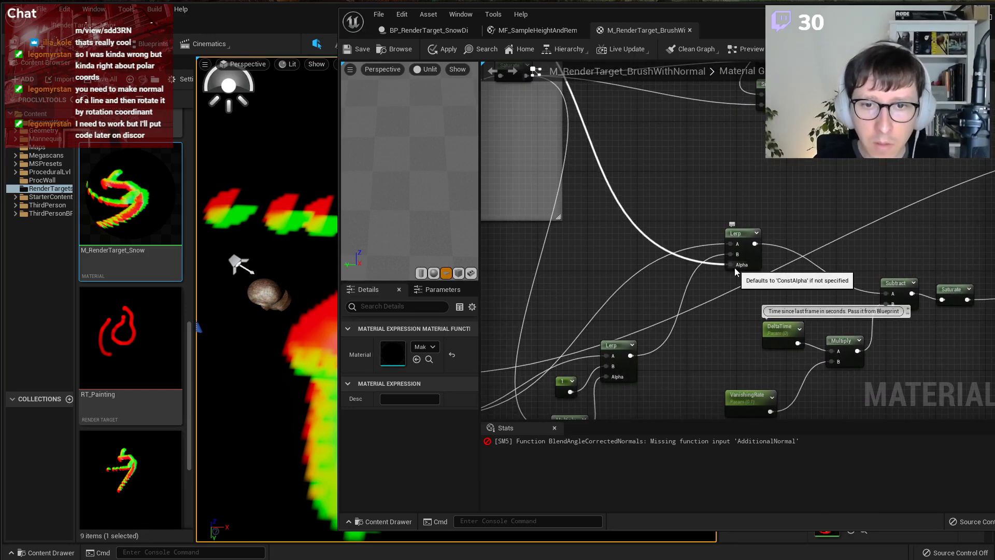
{"action": "right_click_drag", "start_coordinate": [714, 321], "coordinate": [749, 225]}
{"action": "scroll", "coordinate": [757, 314], "scroll_direction": "down", "scroll_amount": 2}
{"action": "scroll", "coordinate": [753, 310], "scroll_direction": "up", "scroll_amount": 1}
{"action": "right_click_drag", "start_coordinate": [703, 266], "coordinate": [744, 275]}
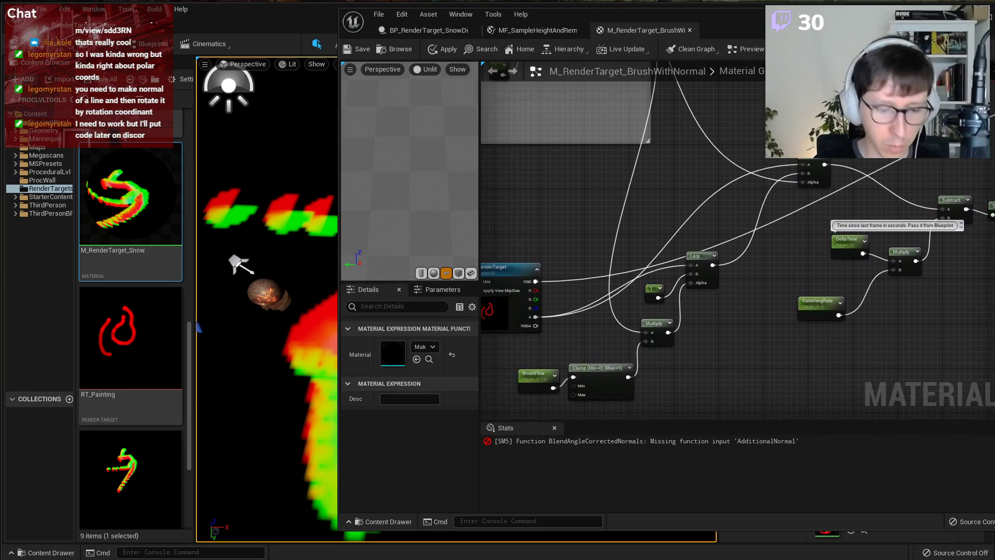
{"action": "left_click_drag", "start_coordinate": [992, 106], "coordinate": [990, 94]}
{"action": "left_click_drag", "start_coordinate": [629, 377], "coordinate": [798, 166]}
{"action": "right_click_drag", "start_coordinate": [868, 155], "coordinate": [812, 329]}
{"action": "scroll", "coordinate": [669, 329], "scroll_direction": "up", "scroll_amount": 1}
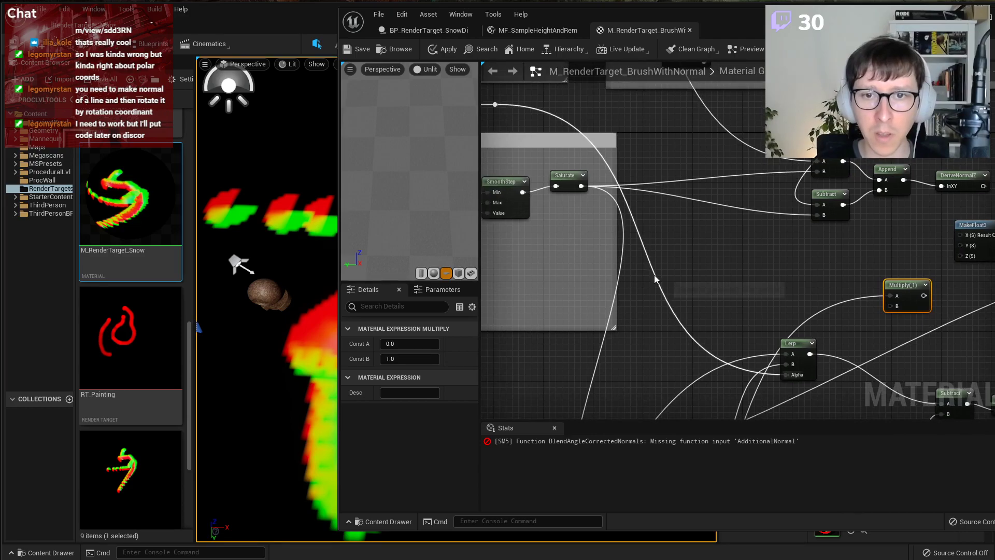
{"action": "left_click_drag", "start_coordinate": [494, 104], "coordinate": [822, 275]}
Comment the Multiply node "Multiply with 1 if brush active, 0 if not".
{"action": "right_click", "coordinate": [822, 275]}
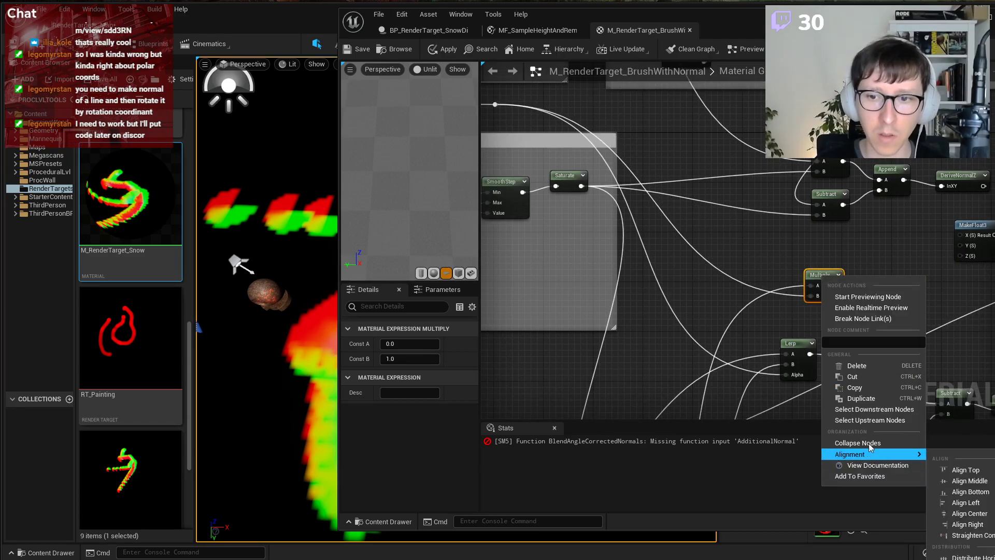
{"action": "left_click", "coordinate": [861, 343]}
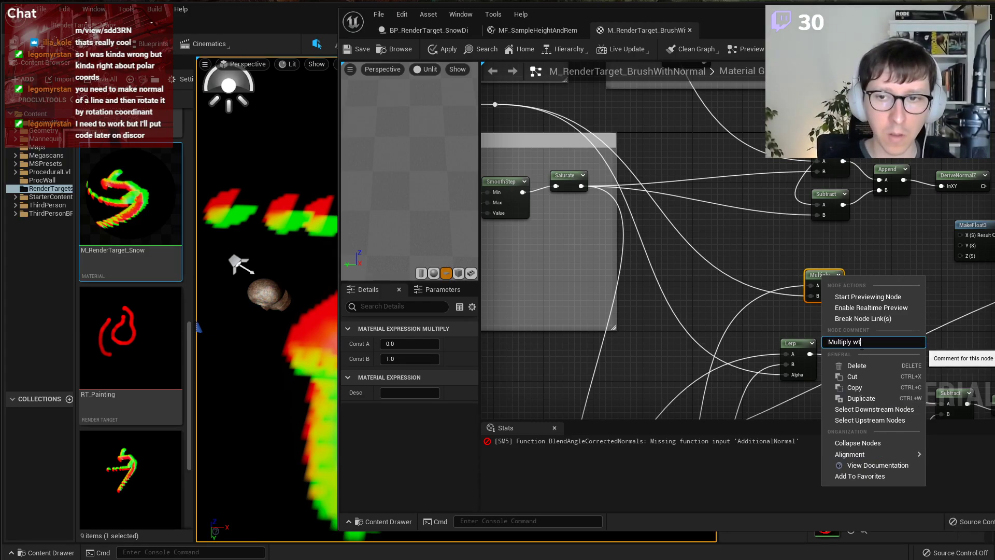
{"action": "type", "text": "Multiply with 1 if a"}
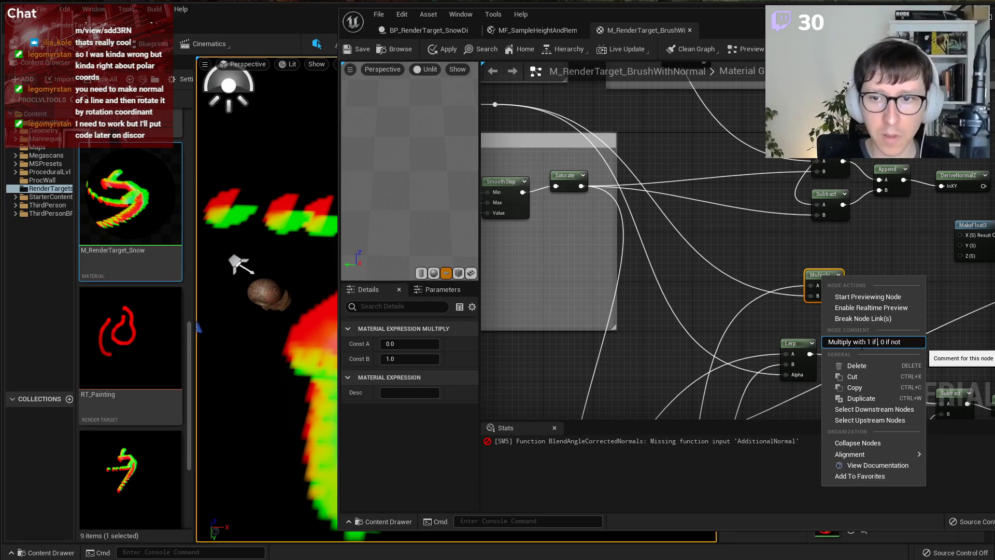
{"action": "type", "text": "h acti "}
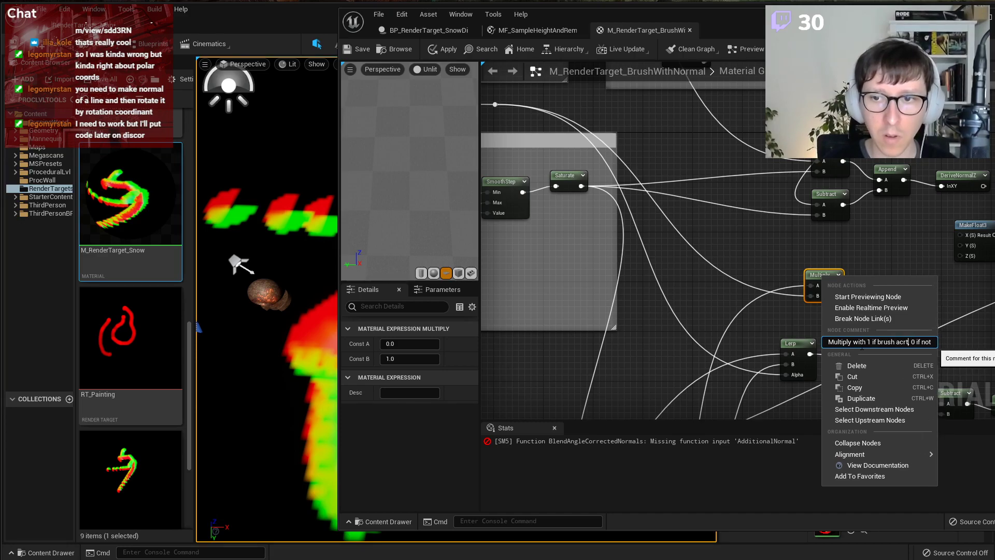
{"action": "type", "text": "ve"}
{"action": "key", "text": "Return"}
{"action": "right_click_drag", "start_coordinate": [922, 269], "coordinate": [781, 298]}
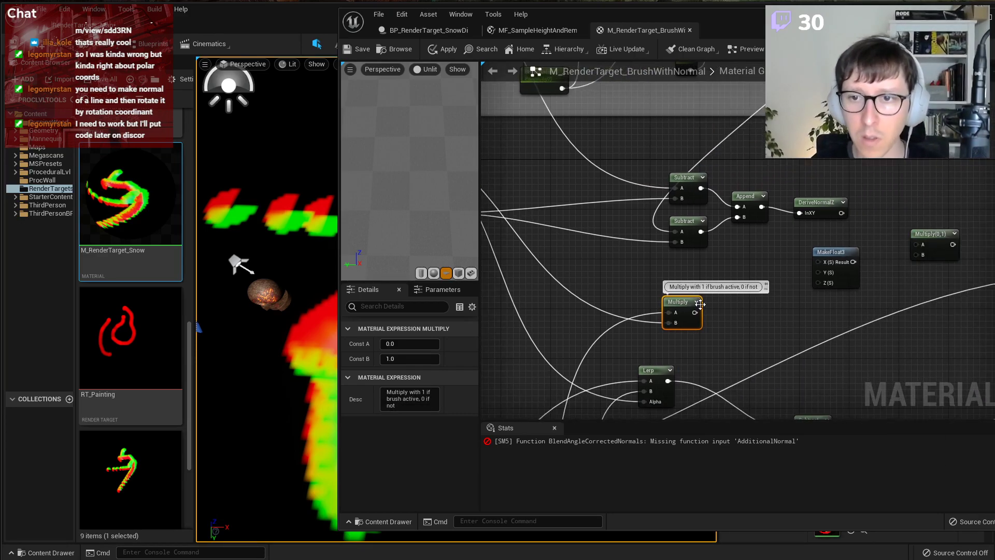
{"action": "scroll", "coordinate": [705, 317], "scroll_direction": "up", "scroll_amount": 1}
{"action": "left_click_drag", "start_coordinate": [694, 313], "coordinate": [761, 300]}
Commit the flow comment and wire the flow Multiply into MakeFloat3's X and Y.
{"action": "left_click", "coordinate": [671, 296]}
{"action": "left_click_drag", "start_coordinate": [671, 297], "coordinate": [728, 305]}
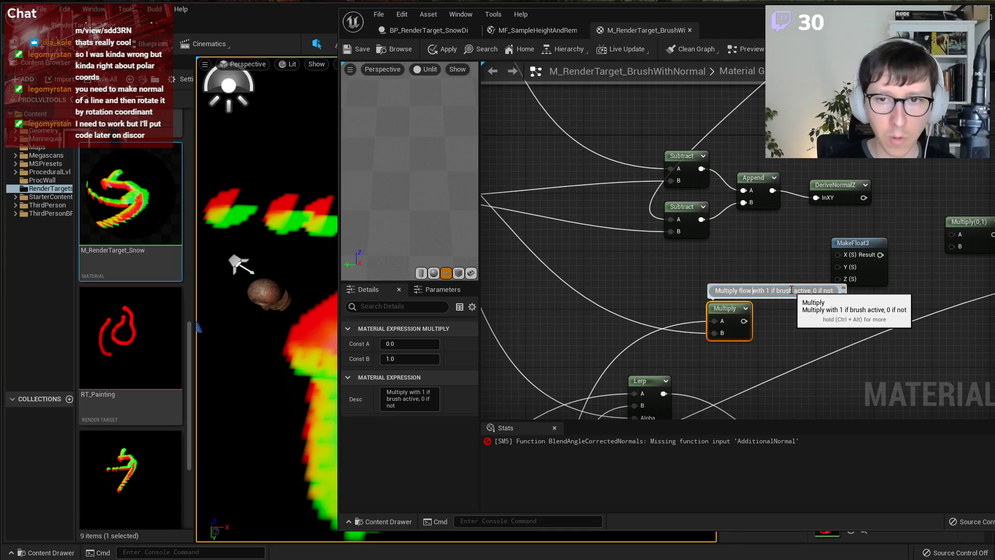
{"action": "key", "text": "Return"}
{"action": "left_click_drag", "start_coordinate": [744, 321], "coordinate": [837, 255]}
{"action": "left_click_drag", "start_coordinate": [746, 323], "coordinate": [838, 266]}
Add a Constant of 1 and connect it to MakeFloat3's Z input.
{"action": "right_click_drag", "start_coordinate": [875, 306], "coordinate": [740, 319]}
{"action": "left_click_drag", "start_coordinate": [722, 254], "coordinate": [758, 239]}
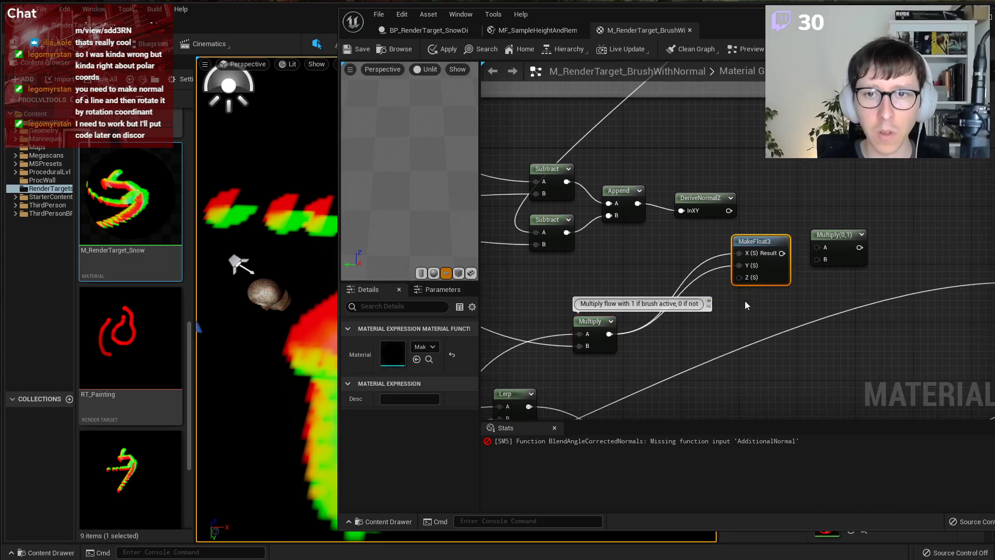
{"action": "key", "text": "1"}
{"action": "left_click", "coordinate": [666, 259]}
{"action": "left_click", "coordinate": [426, 343]}
{"action": "type", "text": "1"}
{"action": "left_click_drag", "start_coordinate": [684, 278], "coordinate": [741, 278]}
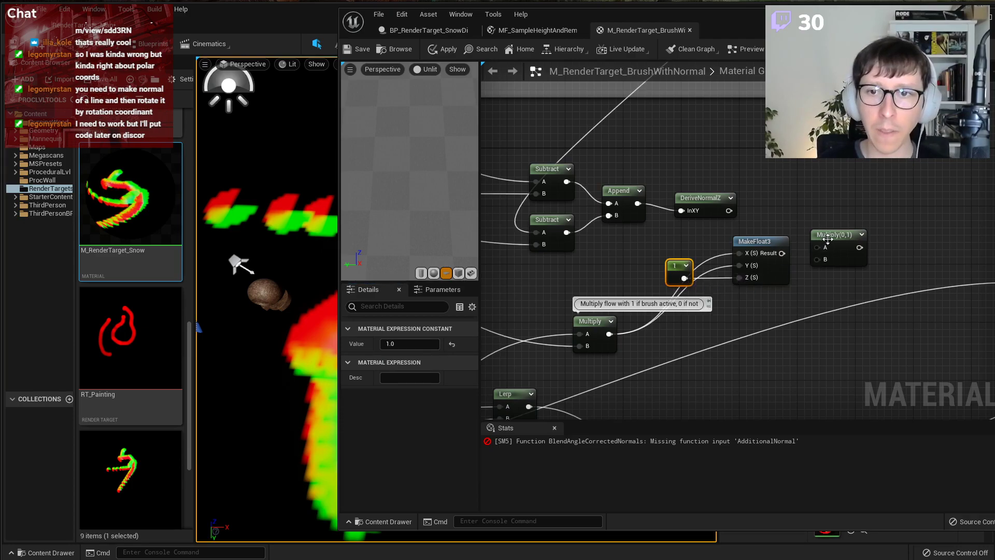
Multiply the DeriveNormalZ output by the MakeFloat3 result in a new Multiply node.
{"action": "left_click_drag", "start_coordinate": [838, 235], "coordinate": [890, 204]}
{"action": "left_click", "coordinate": [686, 210]}
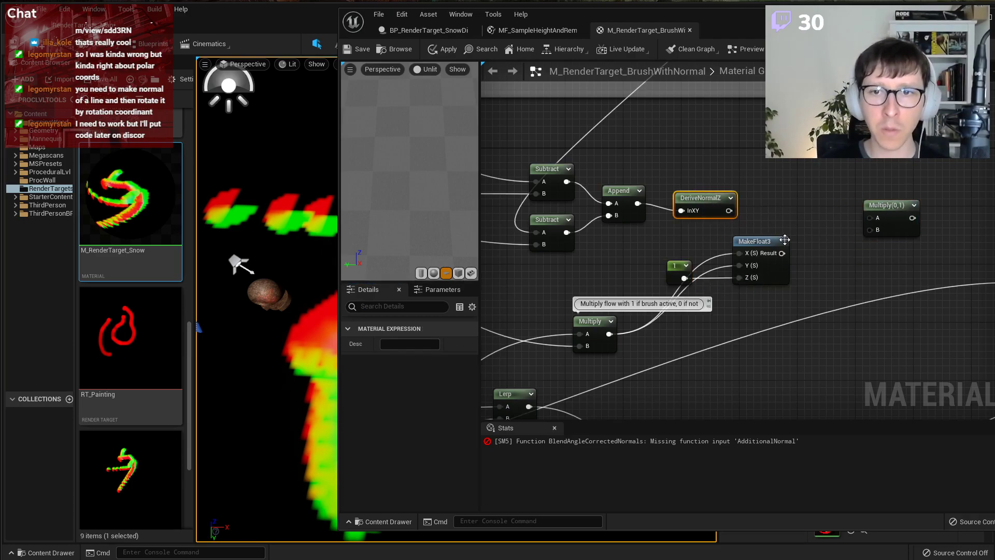
{"action": "left_click", "coordinate": [809, 216]}
{"action": "left_click_drag", "start_coordinate": [817, 234], "coordinate": [729, 210]}
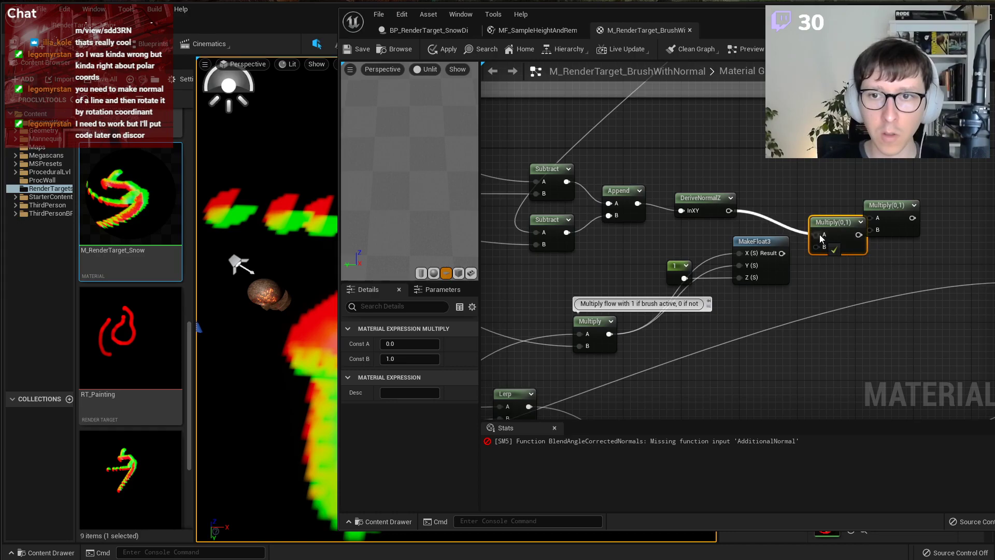
{"action": "left_click_drag", "start_coordinate": [828, 227], "coordinate": [823, 217]}
{"action": "left_click_drag", "start_coordinate": [782, 253], "coordinate": [747, 241]}
{"action": "left_click_drag", "start_coordinate": [671, 267], "coordinate": [664, 263]}
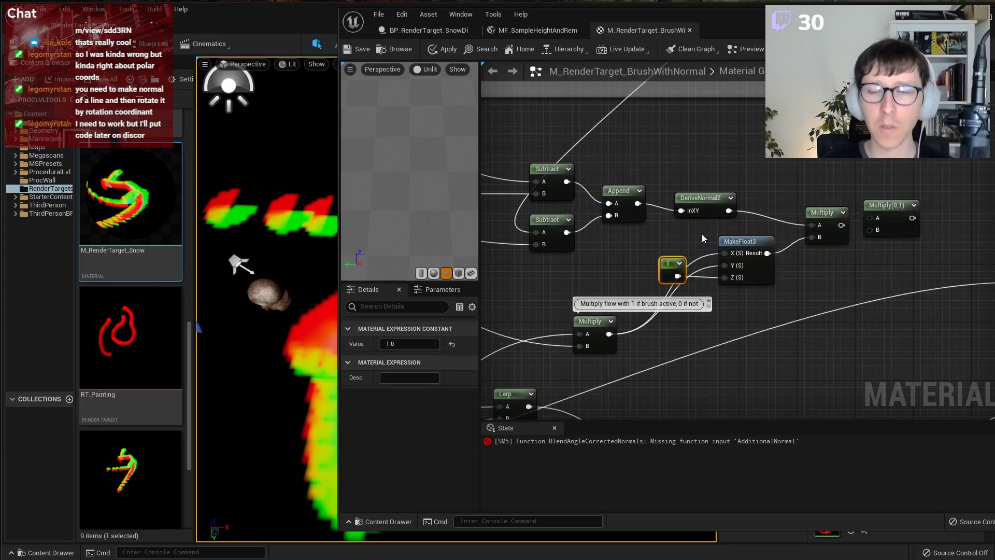
Feed the scaled normal into the Multiply(0,1) node's A input.
{"action": "left_click", "coordinate": [704, 205]}
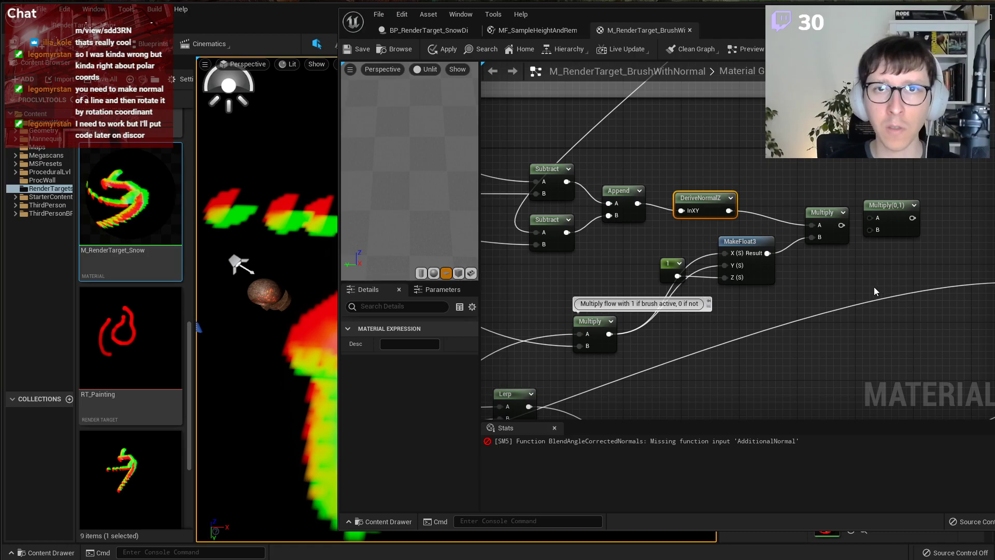
{"action": "left_click_drag", "start_coordinate": [881, 206], "coordinate": [901, 213]}
{"action": "left_click_drag", "start_coordinate": [839, 225], "coordinate": [893, 226]}
{"action": "right_click_drag", "start_coordinate": [854, 277], "coordinate": [511, 311]}
{"action": "scroll", "coordinate": [664, 245], "scroll_direction": "down", "scroll_amount": 1}
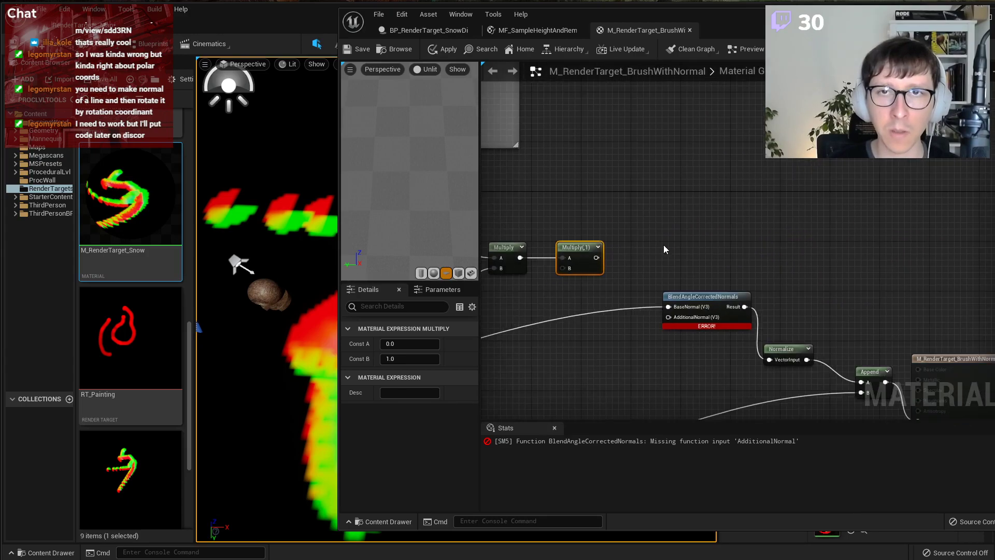
{"action": "right_click_drag", "start_coordinate": [665, 249], "coordinate": [742, 251]}
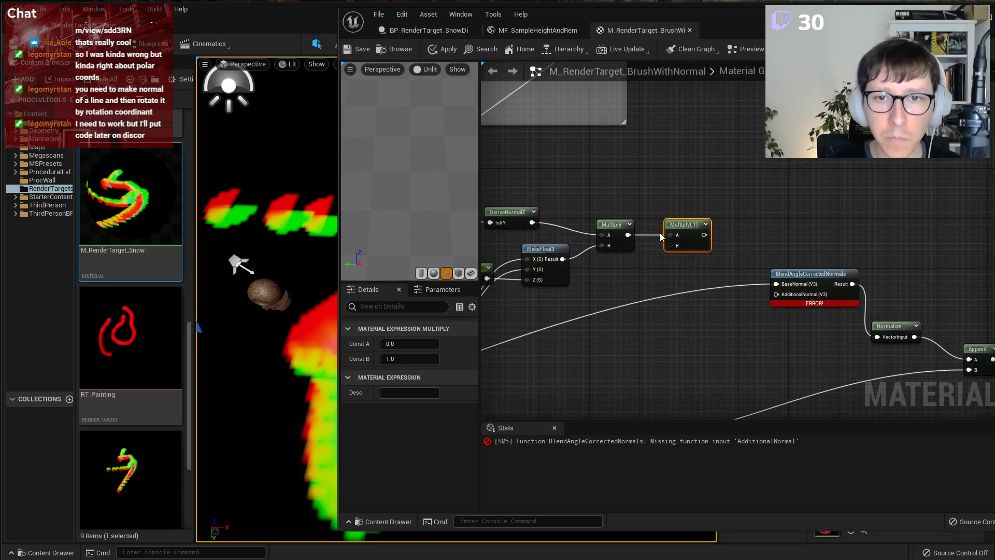
{"action": "right_click_drag", "start_coordinate": [659, 241], "coordinate": [739, 214]}
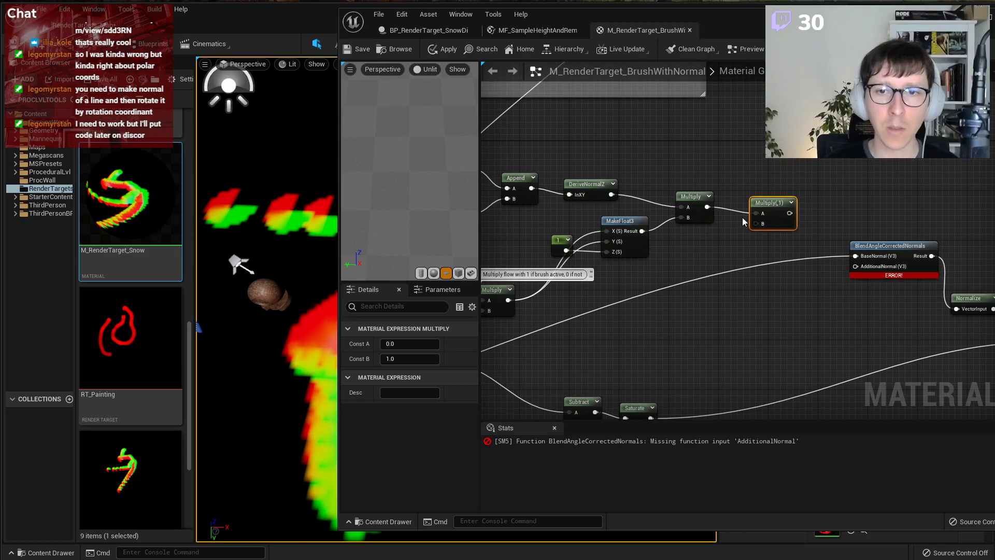
Add a 0.1 constant commented 'Normal strength multiplier' and wire it into Multiply's B.
{"action": "left_click", "coordinate": [694, 247]}
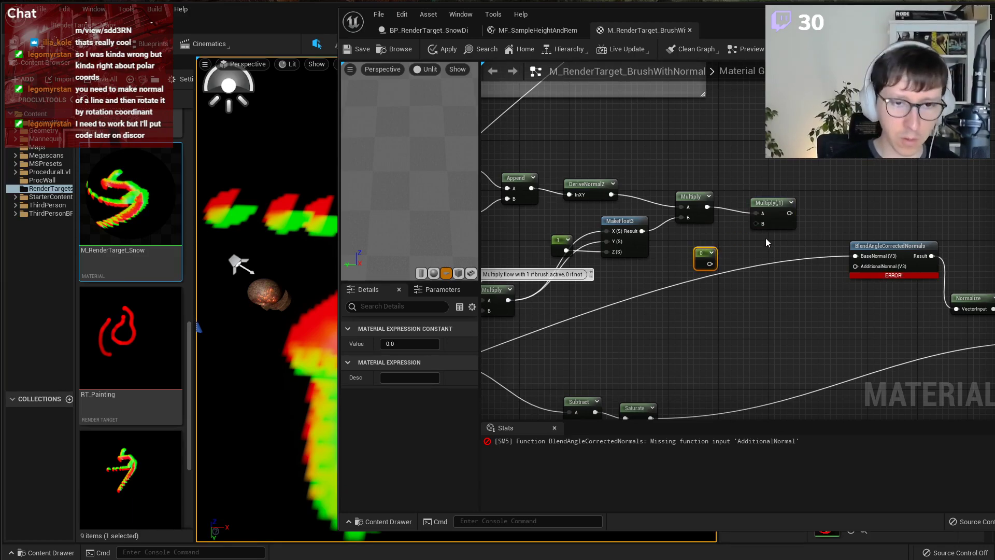
{"action": "left_click", "coordinate": [410, 343]}
{"action": "type", "text": "0.1"}
{"action": "key", "text": "Return"}
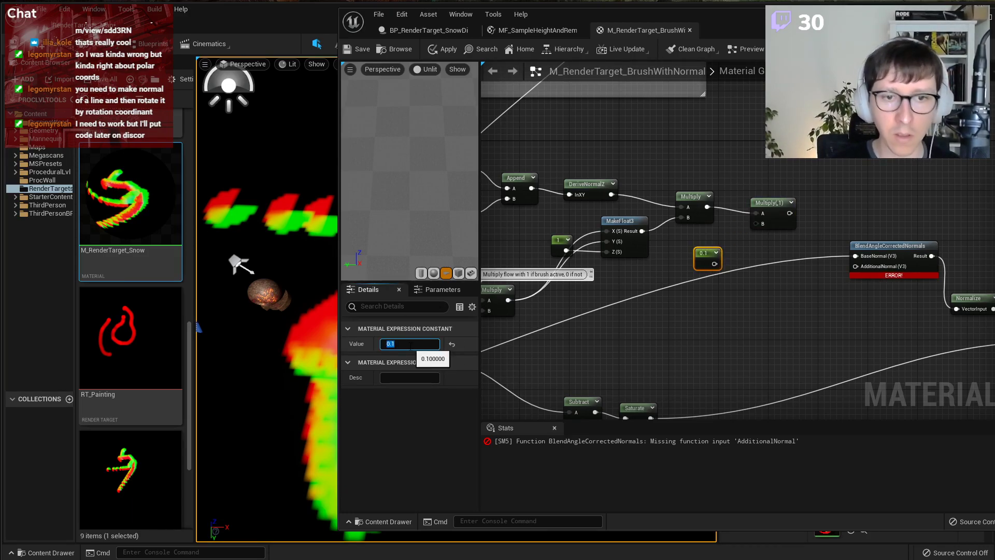
{"action": "scroll", "coordinate": [888, 210], "scroll_direction": "up", "scroll_amount": 2}
{"action": "right_click", "coordinate": [645, 272]}
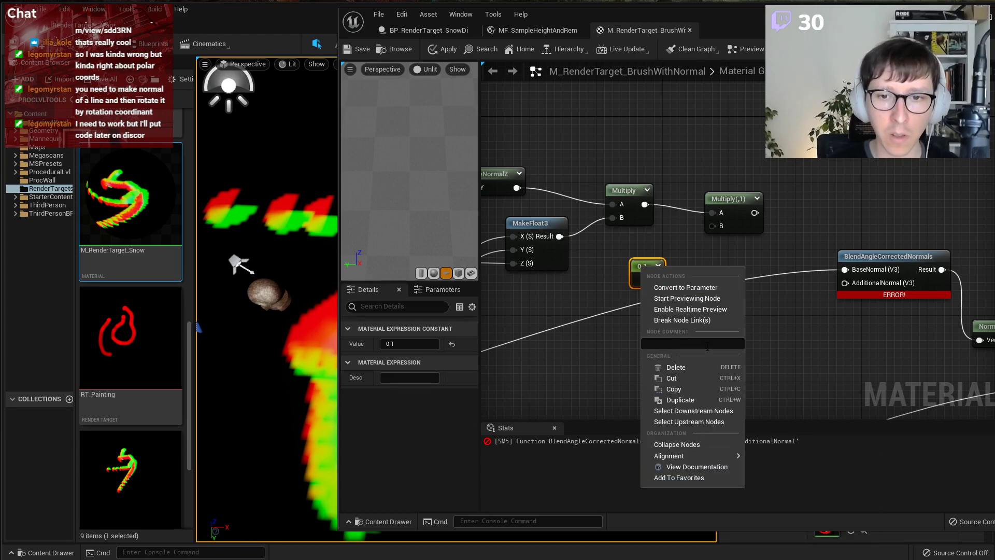
{"action": "left_click", "coordinate": [705, 343]}
{"action": "type", "text": "Normal stre"}
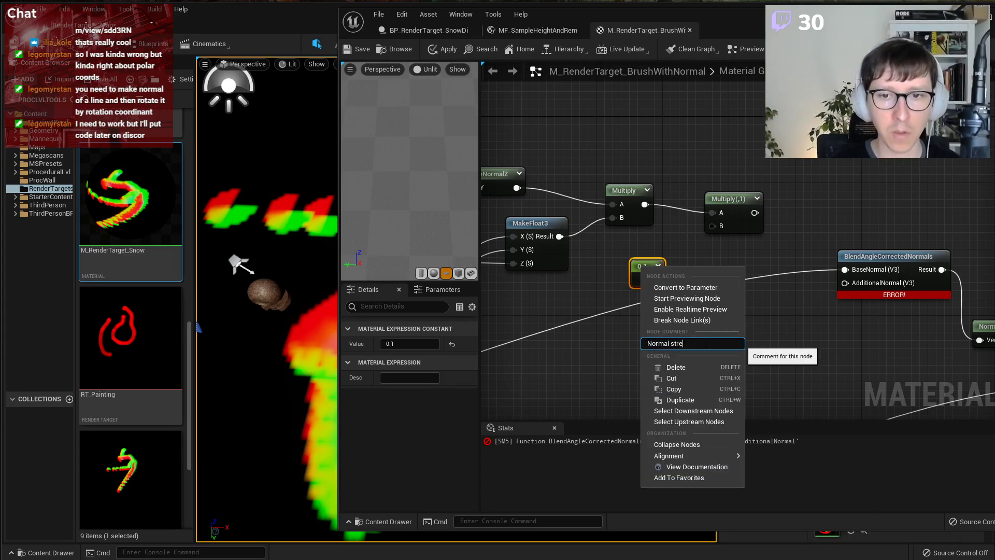
{"action": "type", "text": "ngth multiplier"}
{"action": "key", "text": "Return"}
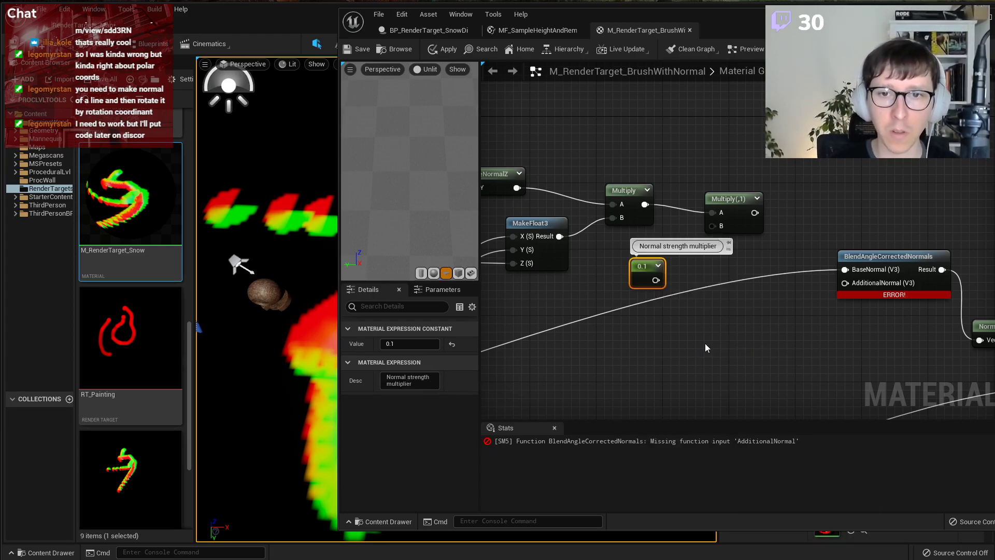
{"action": "left_click_drag", "start_coordinate": [656, 280], "coordinate": [712, 226]}
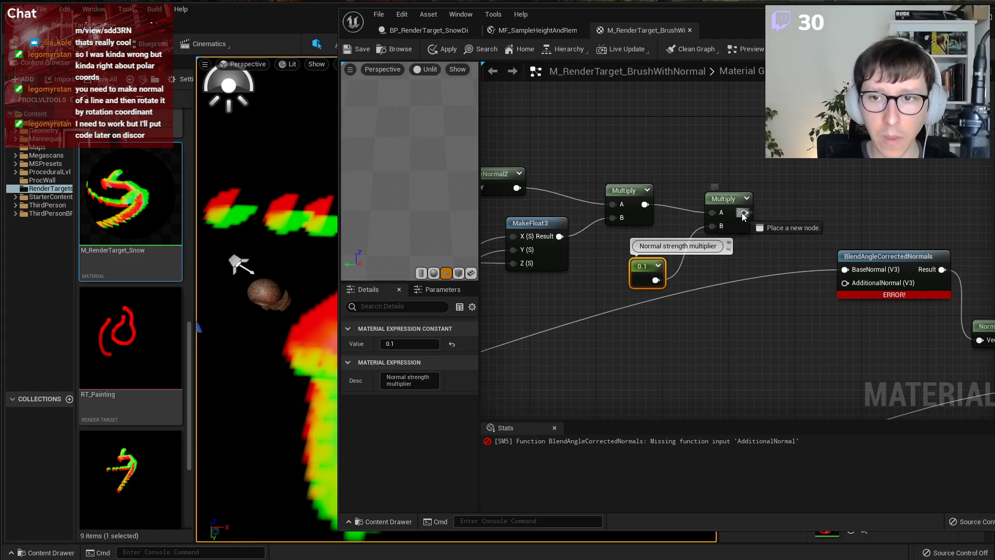
Connect the scaled normal to BlendAngleCorrectedNormals' AdditionalNormal, clearing the compile error.
{"action": "right_click_drag", "start_coordinate": [704, 186], "coordinate": [859, 191]}
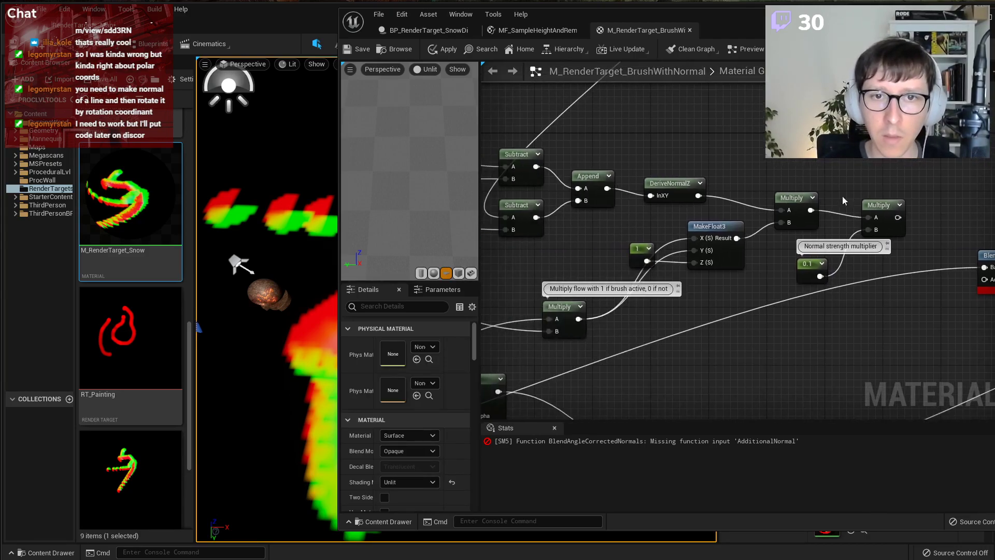
{"action": "mouse_move", "coordinate": [732, 188]}
{"action": "right_mouse_down"}
{"action": "mouse_move", "coordinate": [665, 214]}
{"action": "mouse_move", "coordinate": [732, 207]}
{"action": "right_mouse_up"}
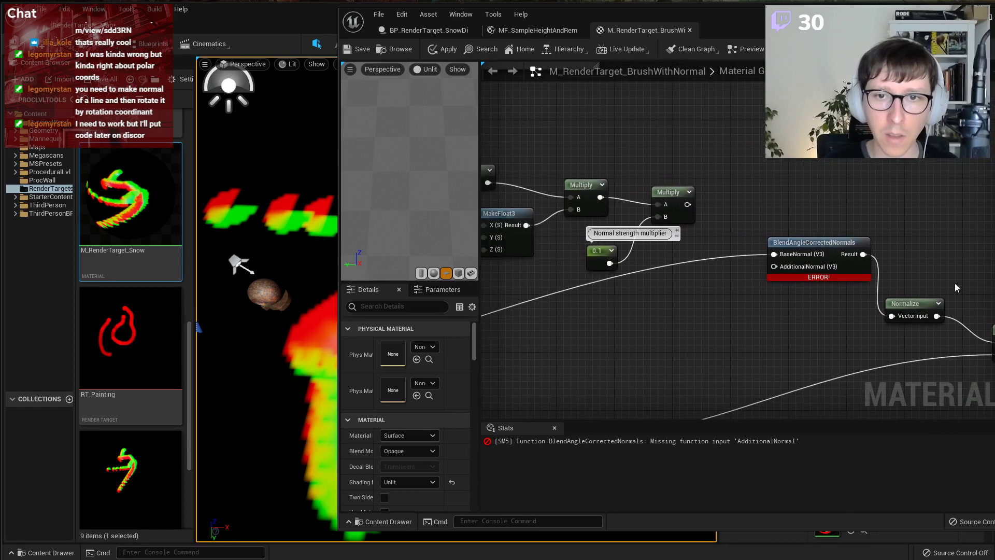
{"action": "left_click", "coordinate": [906, 304]}
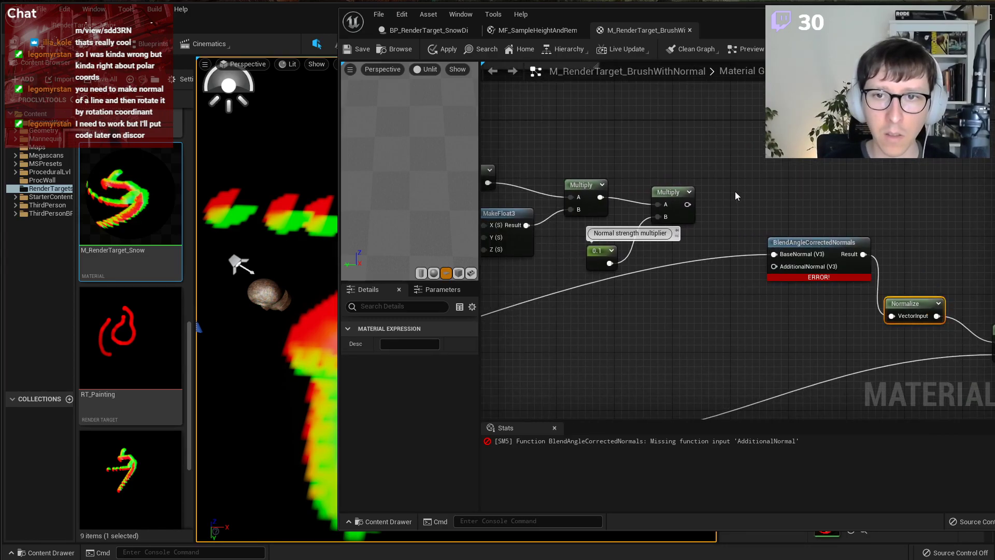
{"action": "scroll", "coordinate": [723, 188], "scroll_direction": "down", "scroll_amount": 2}
{"action": "scroll", "coordinate": [694, 194], "scroll_direction": "up", "scroll_amount": 2}
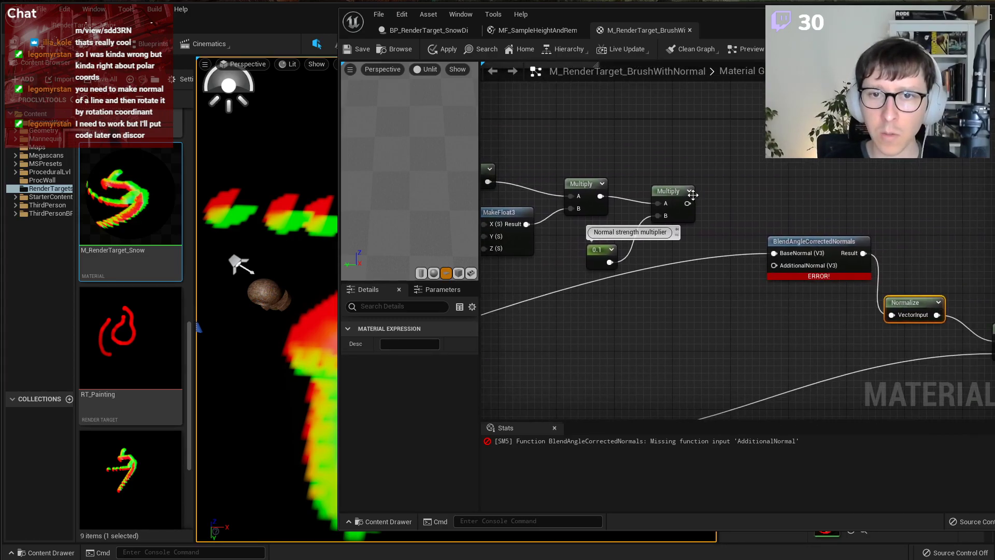
{"action": "left_click_drag", "start_coordinate": [687, 203], "coordinate": [776, 268]}
{"action": "right_click_drag", "start_coordinate": [857, 316], "coordinate": [759, 303]}
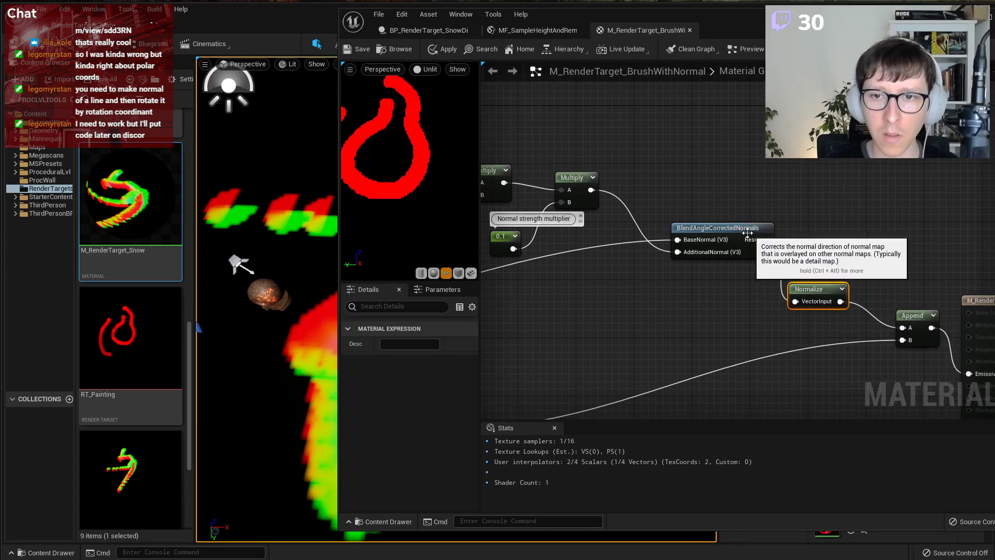
{"action": "left_click_drag", "start_coordinate": [749, 233], "coordinate": [728, 233]}
{"action": "left_click_drag", "start_coordinate": [802, 288], "coordinate": [803, 257]}
Save the M_RenderTarget_BrushWithNormal material and start playing the level.
{"action": "left_click", "coordinate": [820, 233]}
{"action": "scroll", "coordinate": [823, 234], "scroll_direction": "down", "scroll_amount": 1}
{"action": "right_click_drag", "start_coordinate": [824, 234], "coordinate": [711, 204]}
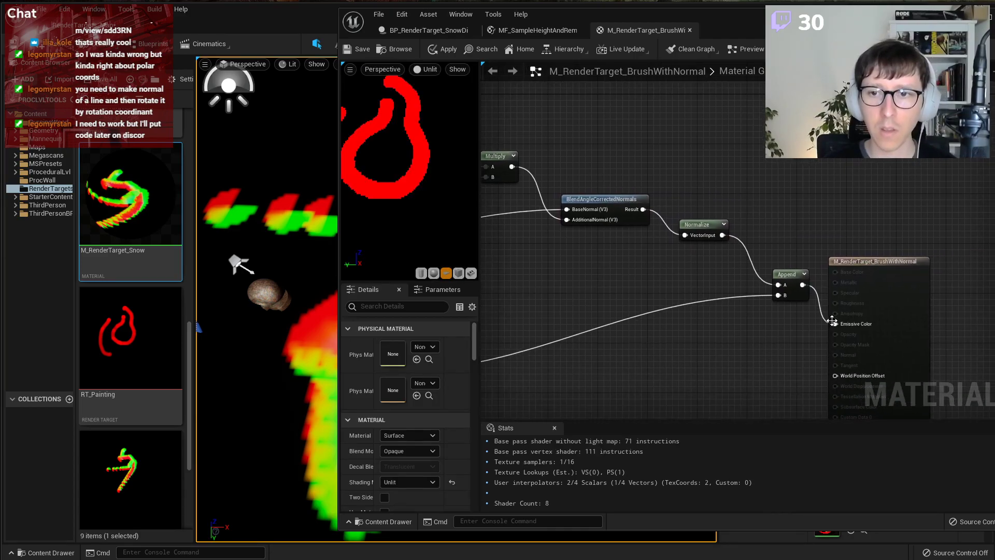
{"action": "left_click", "coordinate": [360, 51]}
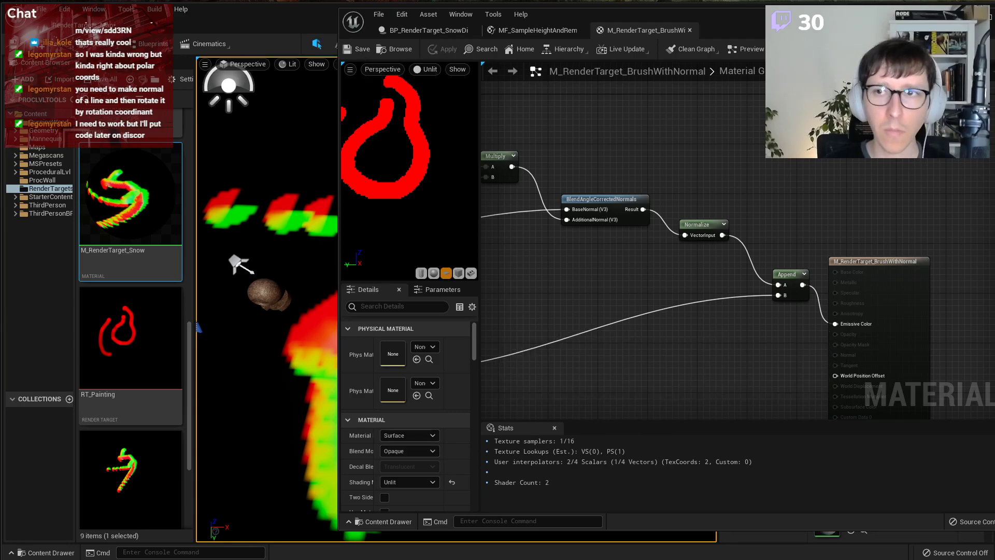
{"action": "left_click", "coordinate": [971, 17]}
{"action": "left_click", "coordinate": [586, 50]}
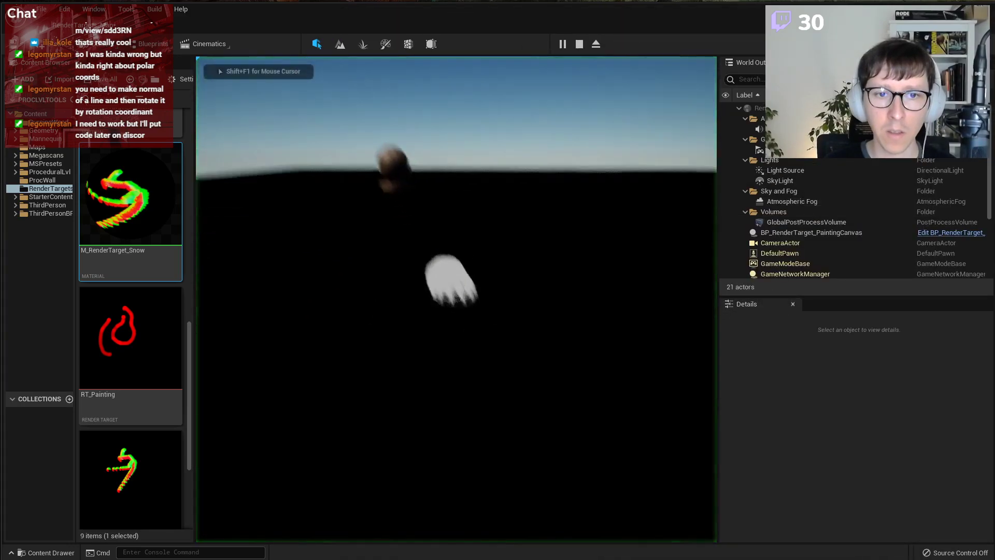
Paint a curving red-and-green normal stroke on the canvas, then stop the play session.
{"action": "left_click_drag", "start_coordinate": [457, 299], "coordinate": [465, 294]}
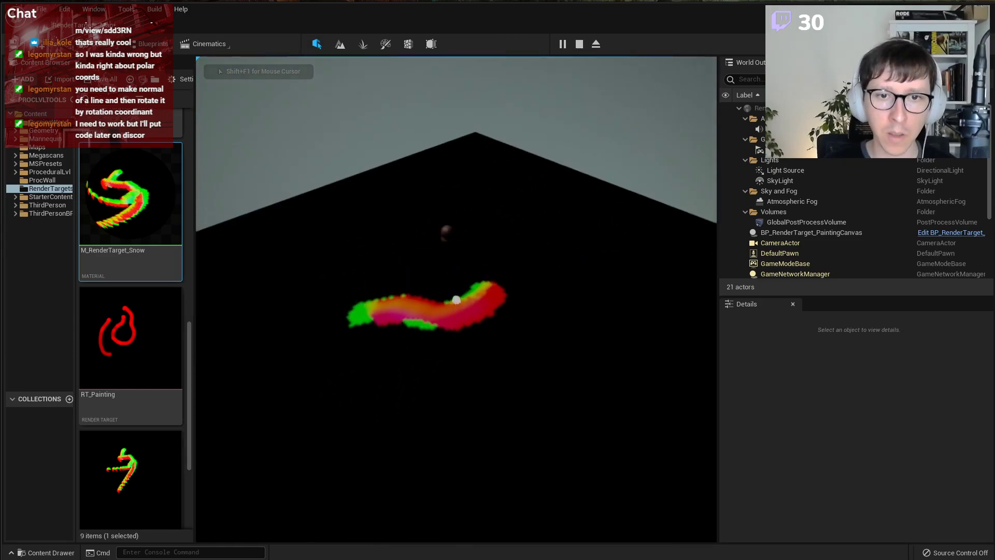
{"action": "mouse_move", "coordinate": [455, 299]}
{"action": "left_mouse_down"}
{"action": "mouse_move", "coordinate": [465, 297]}
{"action": "mouse_move", "coordinate": [455, 295]}
{"action": "left_mouse_up"}
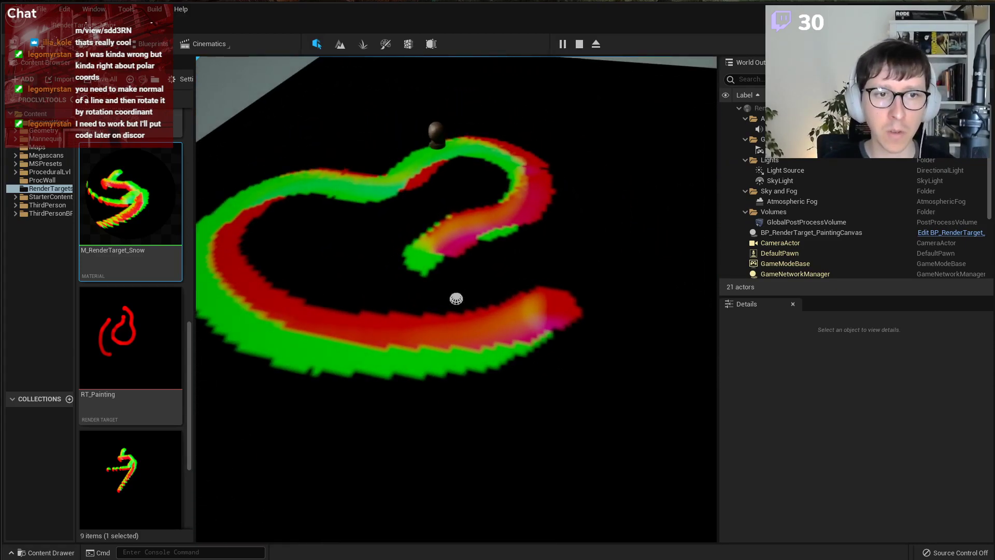
{"action": "key", "text": "Escape"}
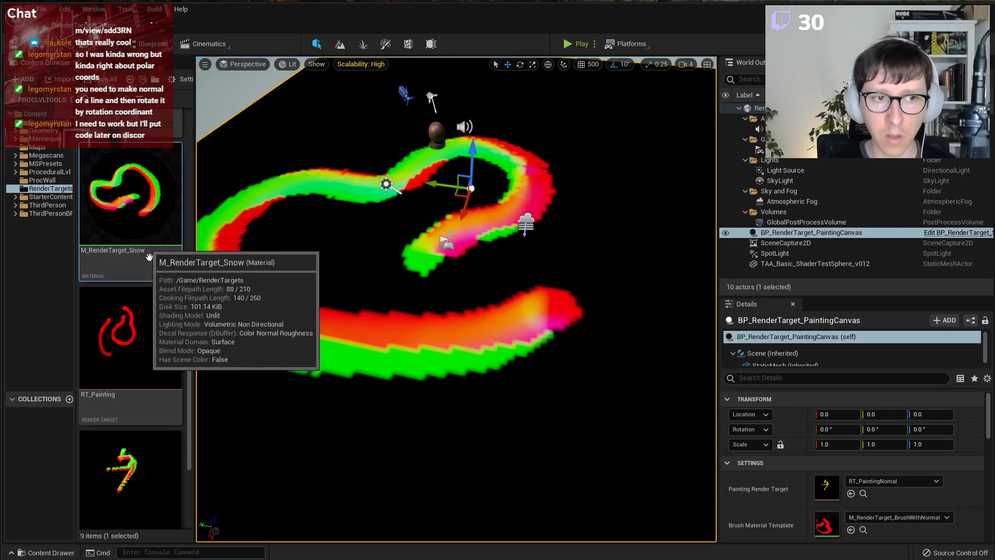
{"action": "scroll", "coordinate": [139, 432], "scroll_direction": "down", "scroll_amount": 1}
Open RT_PaintingNomal, set the normal strength multiplier to 0.01, and test it in play.
{"action": "double_click", "coordinate": [139, 432]}
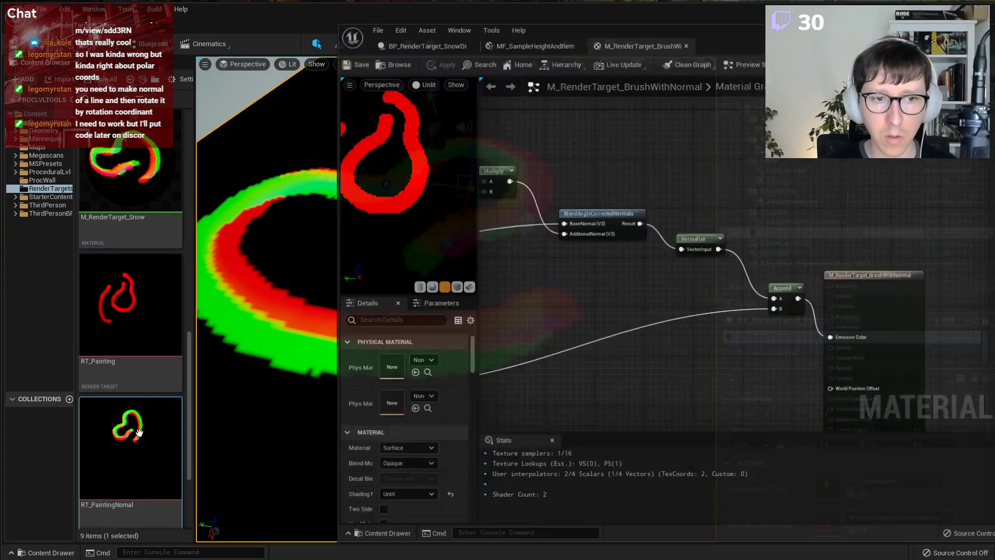
{"action": "left_click", "coordinate": [643, 30]}
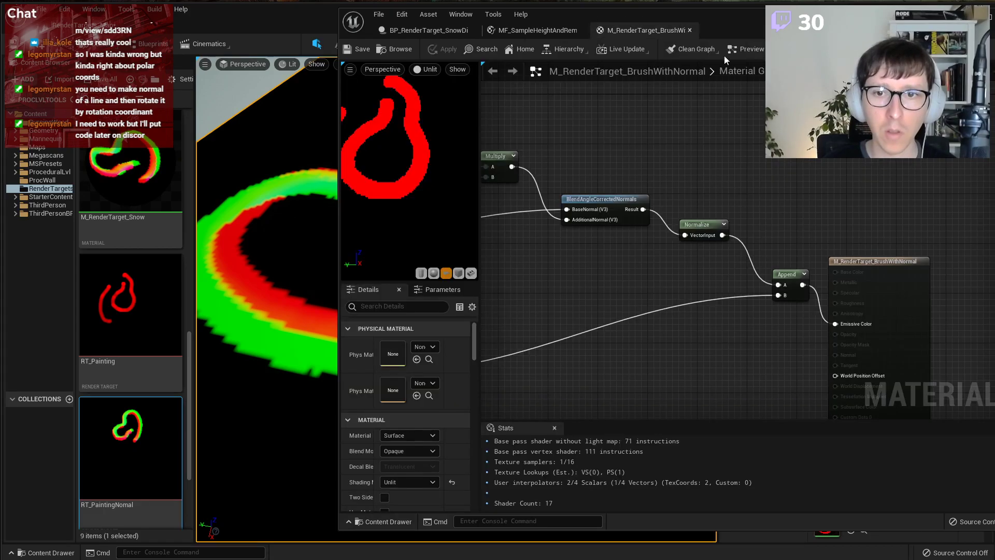
{"action": "scroll", "coordinate": [824, 261], "scroll_direction": "up", "scroll_amount": 3}
{"action": "left_click", "coordinate": [770, 217]}
{"action": "left_click", "coordinate": [394, 343]}
{"action": "type", "text": "0.01"}
{"action": "key", "text": "Return"}
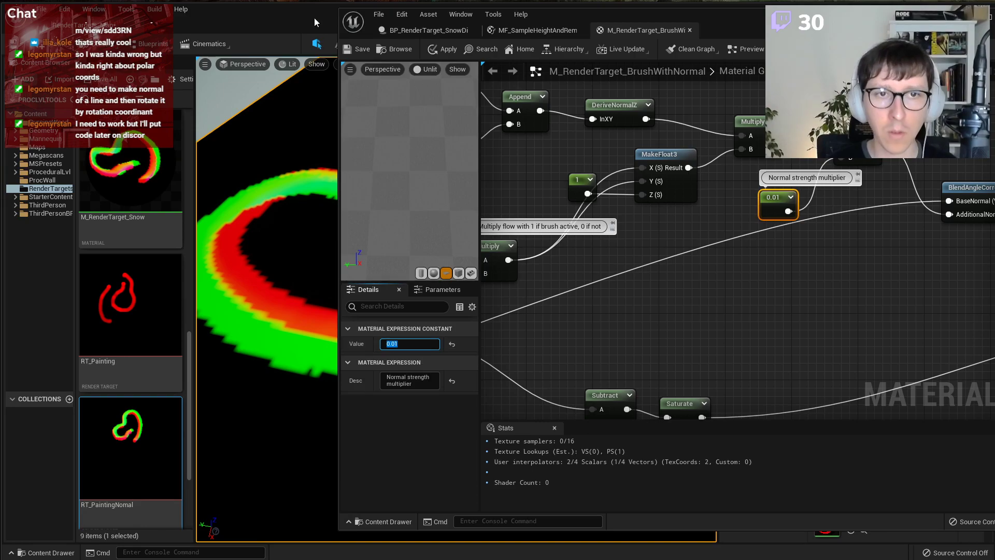
{"action": "left_click", "coordinate": [970, 17]}
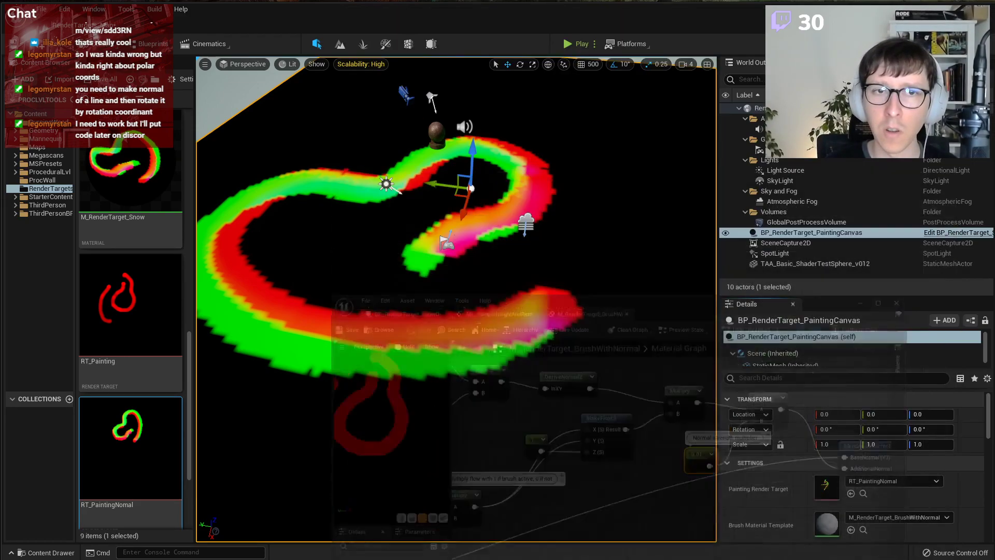
{"action": "left_click", "coordinate": [577, 44]}
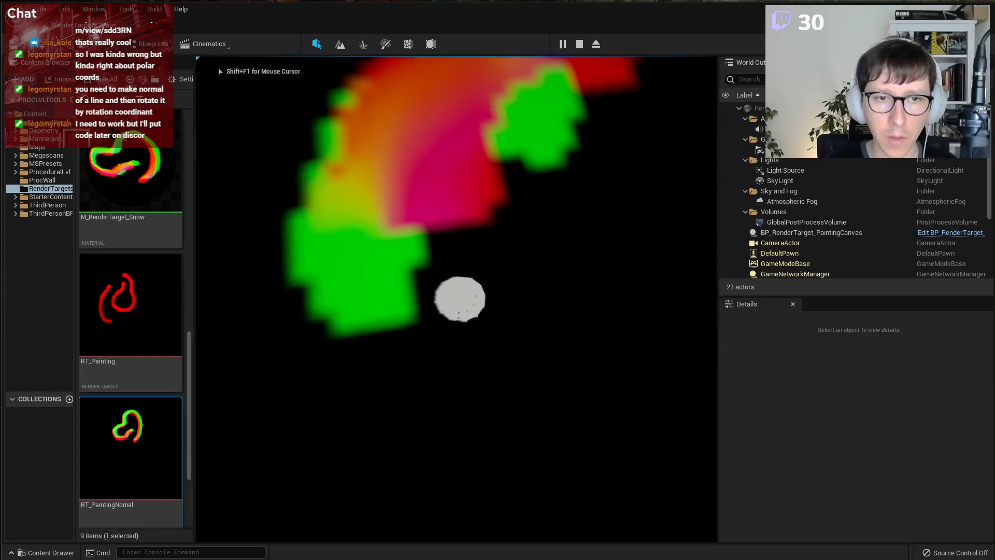
{"action": "key", "text": "Escape"}
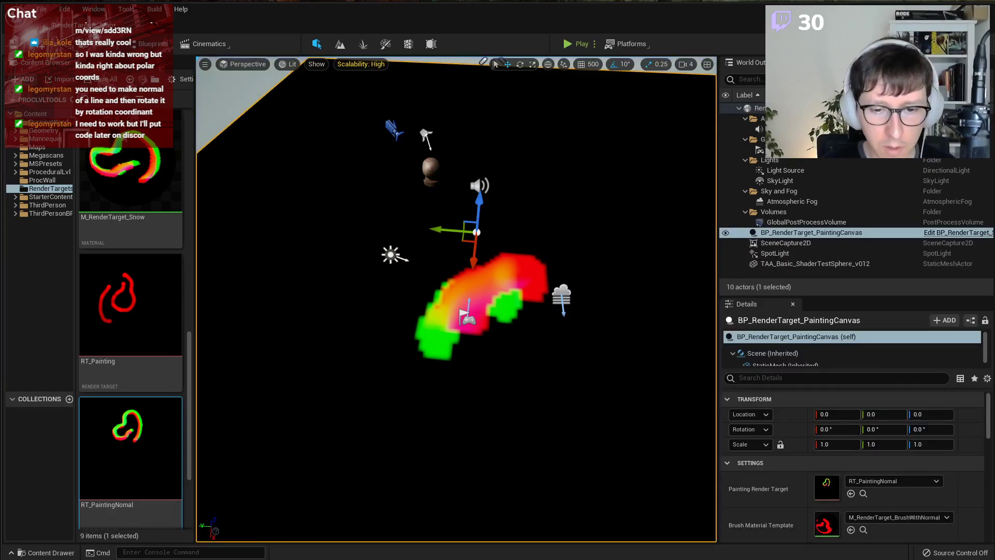
Change the normal strength multiplier constant to 0.5.
{"action": "key", "text": "alt+Tab"}
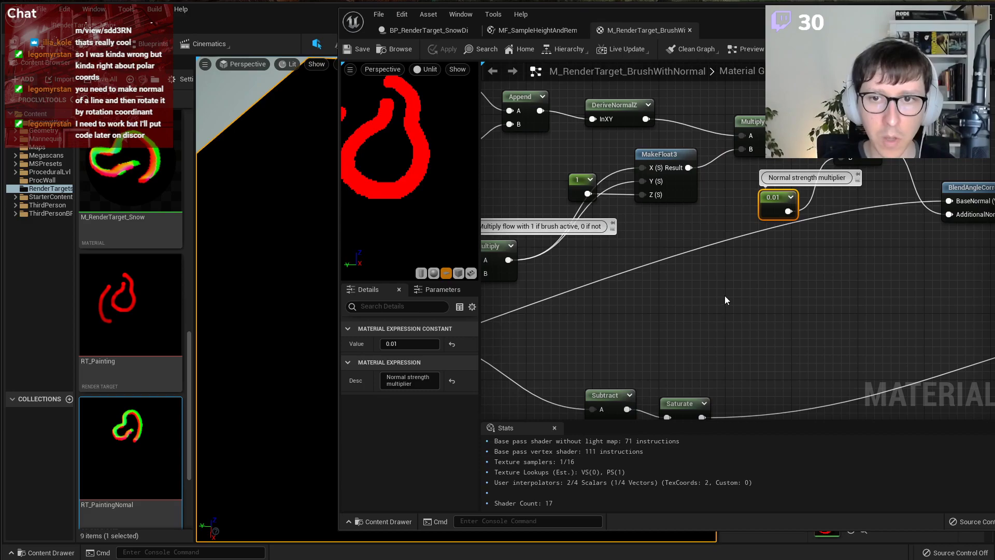
{"action": "left_click", "coordinate": [418, 343]}
{"action": "type", "text": "0.5"}
{"action": "key", "text": "Return"}
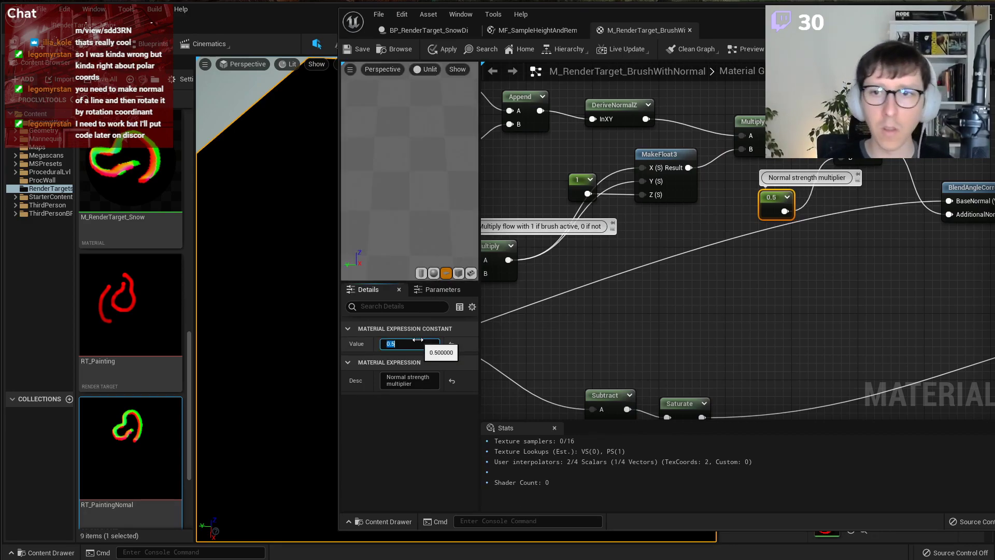
{"action": "left_click", "coordinate": [718, 253]}
Reposition the DeriveNormalZ, Append and both Subtract nodes, then switch to Shadertoy.
{"action": "scroll", "coordinate": [718, 253], "scroll_direction": "down", "scroll_amount": 2}
{"action": "right_click_drag", "start_coordinate": [579, 216], "coordinate": [637, 307]}
{"action": "scroll", "coordinate": [764, 231], "scroll_direction": "up", "scroll_amount": 1}
{"action": "left_click", "coordinate": [777, 183]}
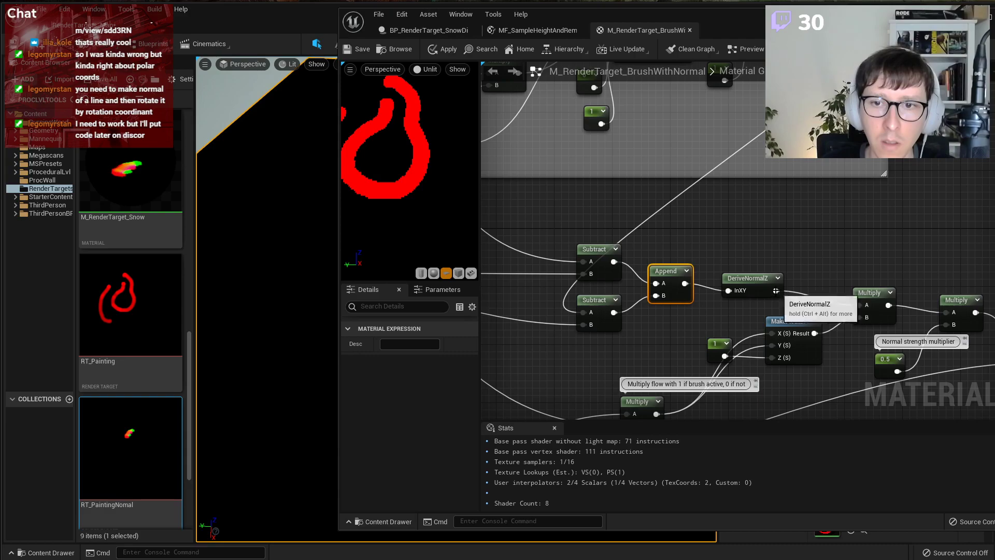
{"action": "left_click_drag", "start_coordinate": [755, 280], "coordinate": [790, 273]}
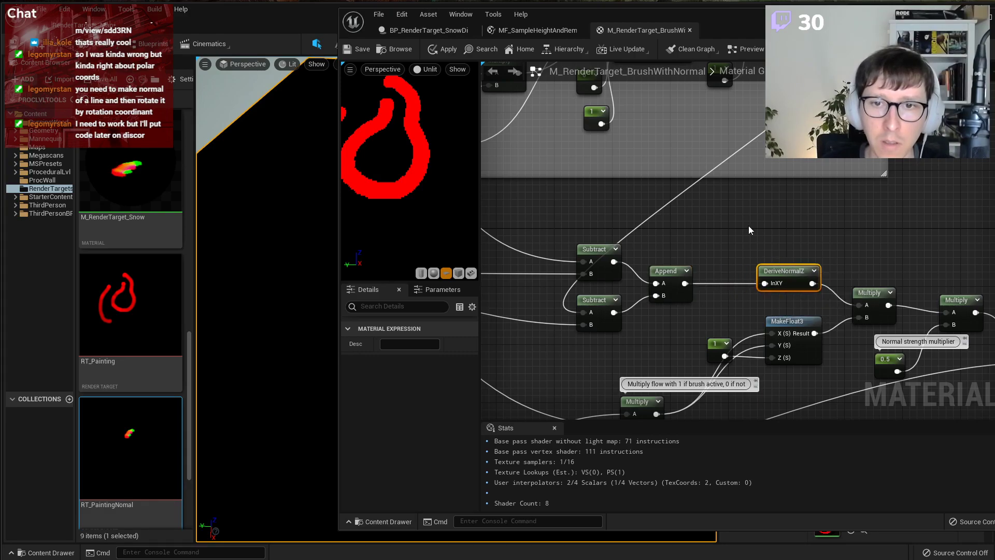
{"action": "left_click_drag", "start_coordinate": [553, 233], "coordinate": [601, 236]}
{"action": "left_click", "coordinate": [544, 363]}
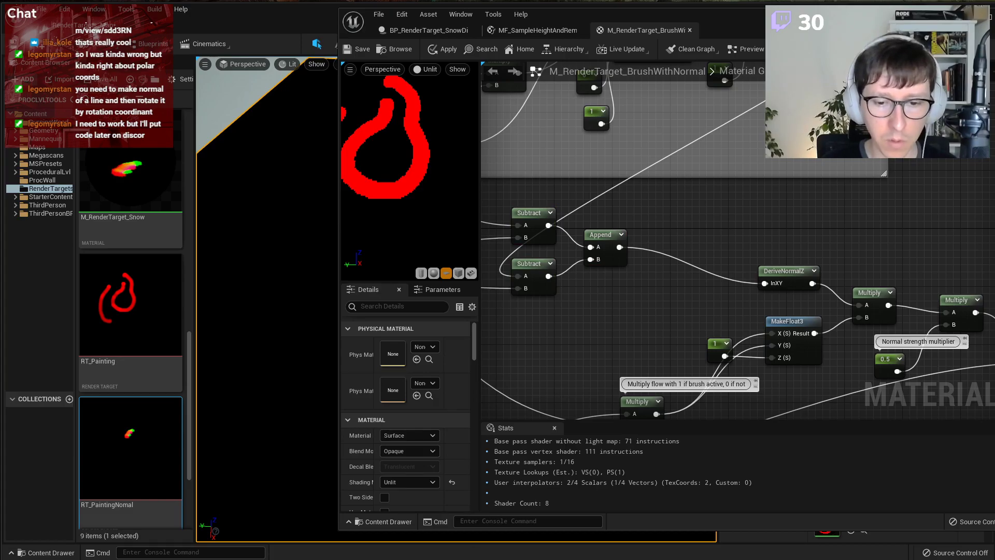
{"action": "key", "text": "alt+Tab"}
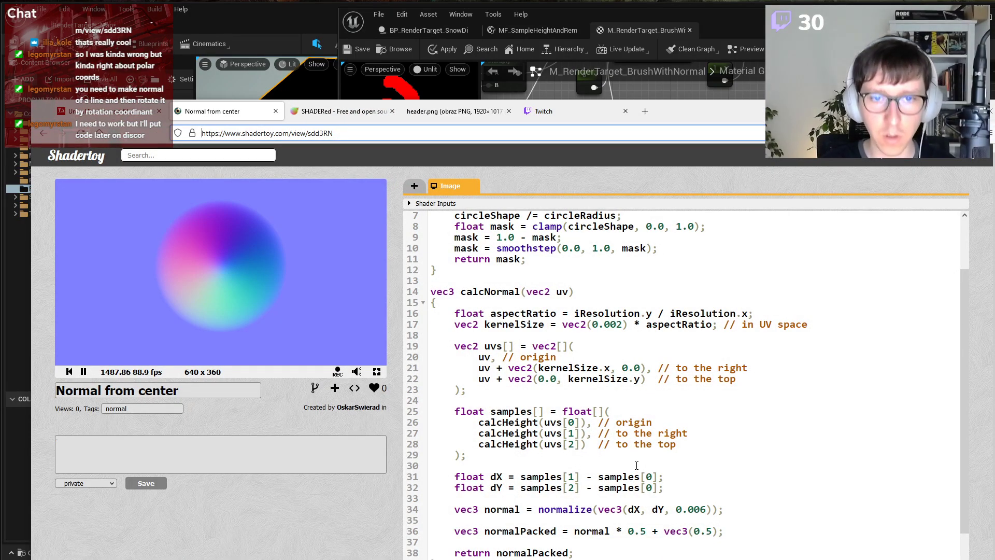
Create a Discord server invite and browse other tabs before returning to the Normal from center shader.
{"action": "scroll", "coordinate": [636, 465], "scroll_direction": "down", "scroll_amount": 3}
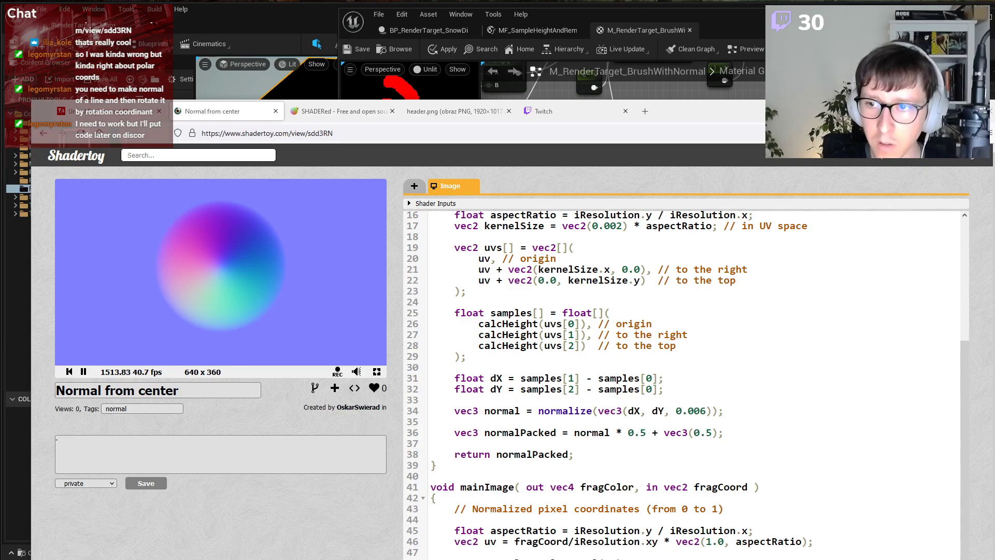
{"action": "right_click", "coordinate": [895, 346]}
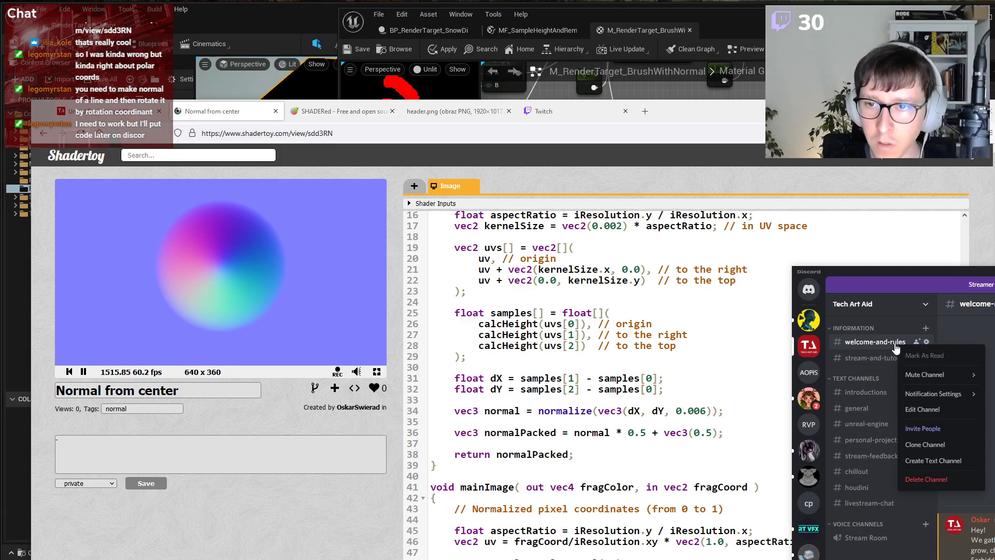
{"action": "left_click", "coordinate": [934, 432]}
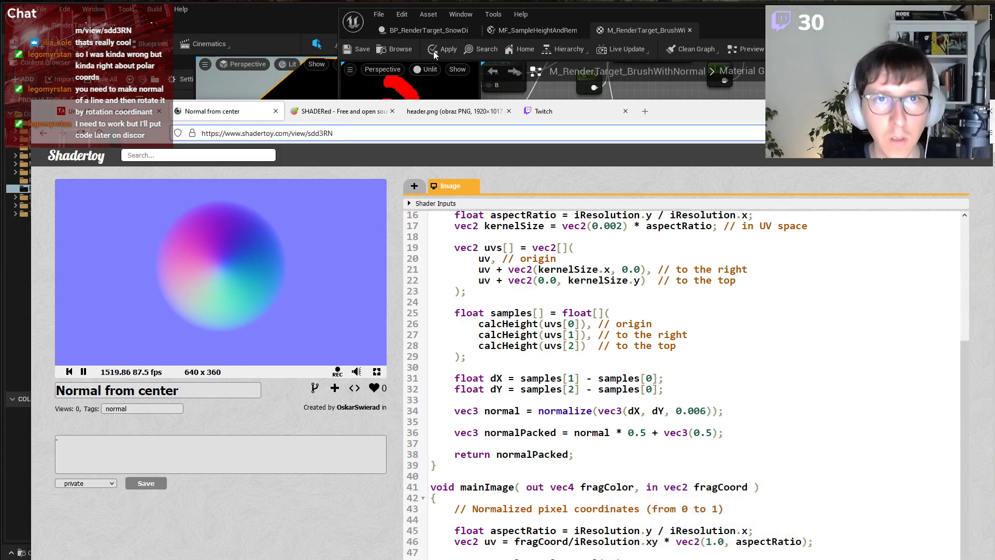
{"action": "left_click", "coordinate": [552, 115]}
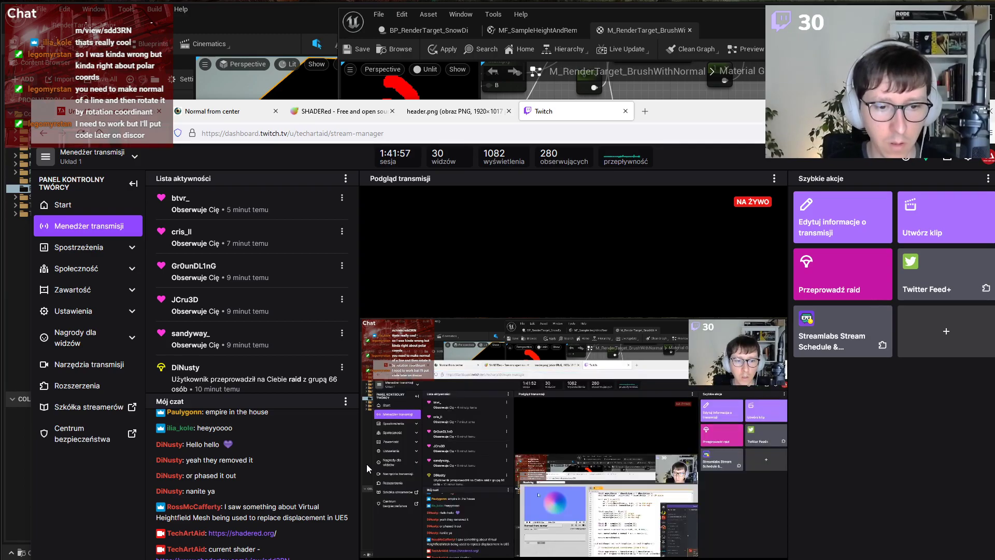
{"action": "left_click", "coordinate": [451, 111]}
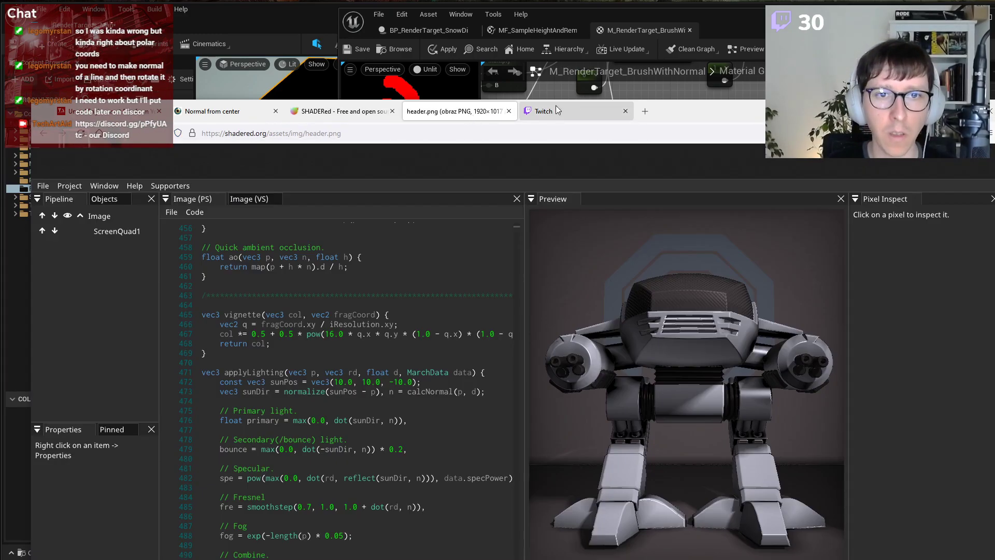
{"action": "left_click", "coordinate": [331, 117]}
{"action": "left_click", "coordinate": [229, 114]}
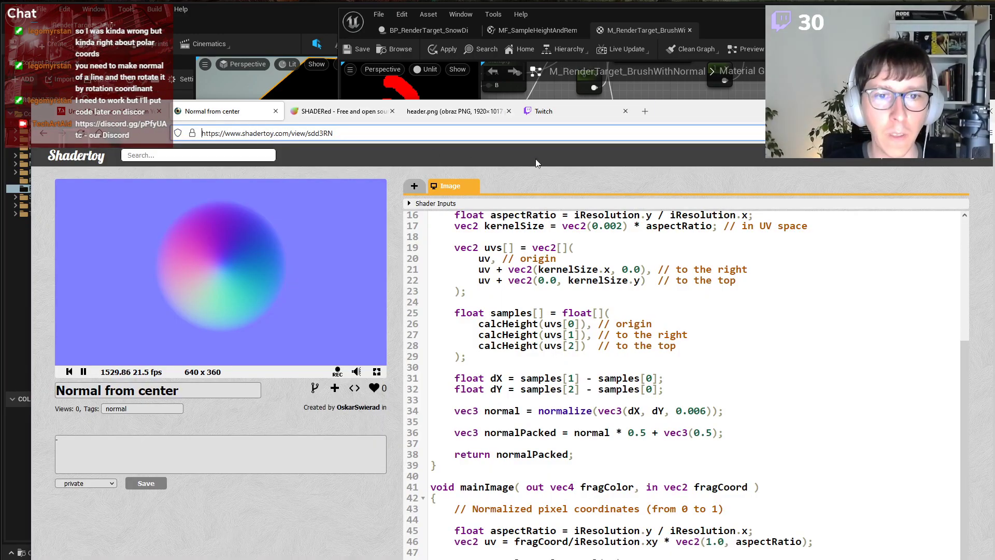
Highlight calcNormal's height-sampling lines and normalize(dX, dY) on line 34, then return to Unreal.
{"action": "left_click_drag", "start_coordinate": [681, 123], "coordinate": [811, 47]}
{"action": "scroll", "coordinate": [742, 275], "scroll_direction": "down", "scroll_amount": 2}
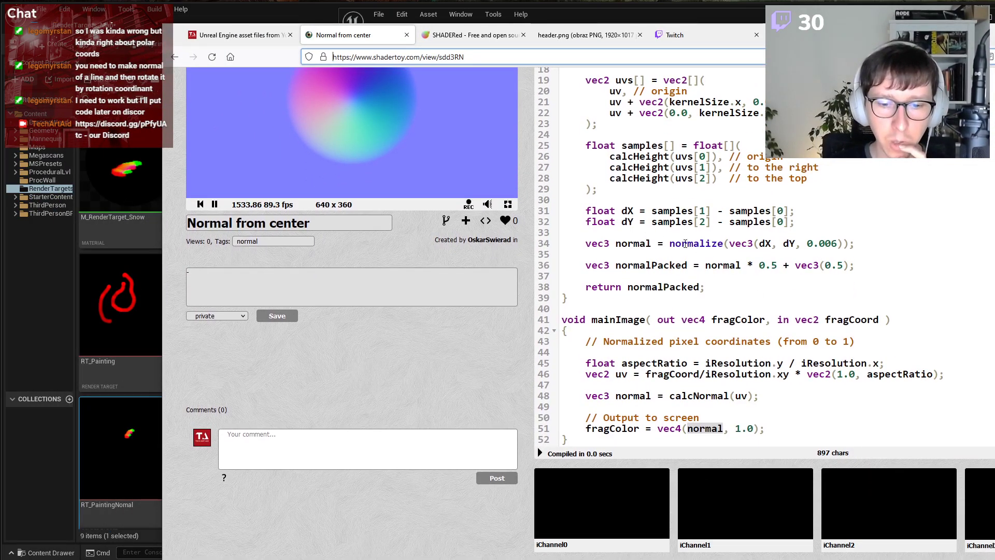
{"action": "scroll", "coordinate": [635, 230], "scroll_direction": "up", "scroll_amount": 5}
{"action": "scroll", "coordinate": [404, 178], "scroll_direction": "up", "scroll_amount": 2}
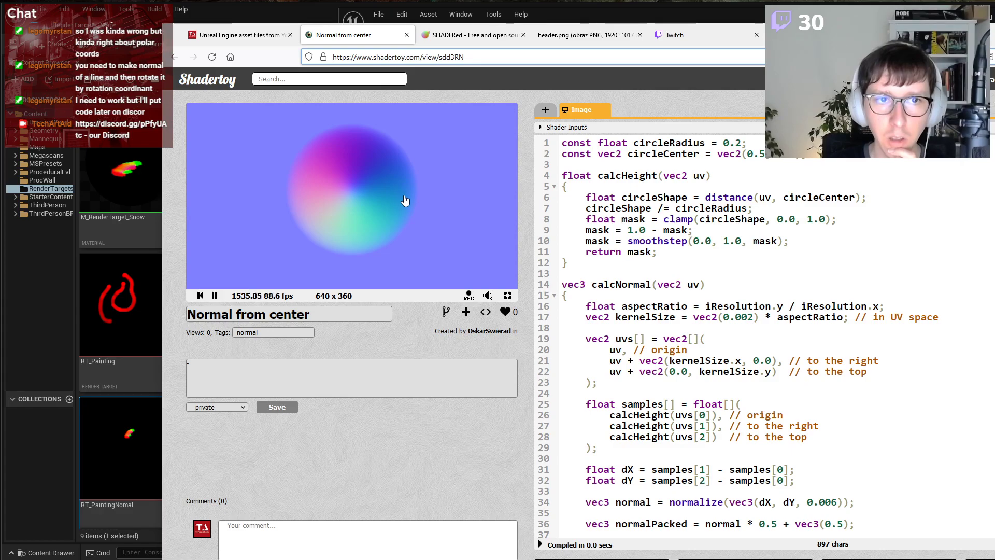
{"action": "scroll", "coordinate": [655, 248], "scroll_direction": "down", "scroll_amount": 5}
{"action": "left_click_drag", "start_coordinate": [629, 234], "coordinate": [776, 323]}
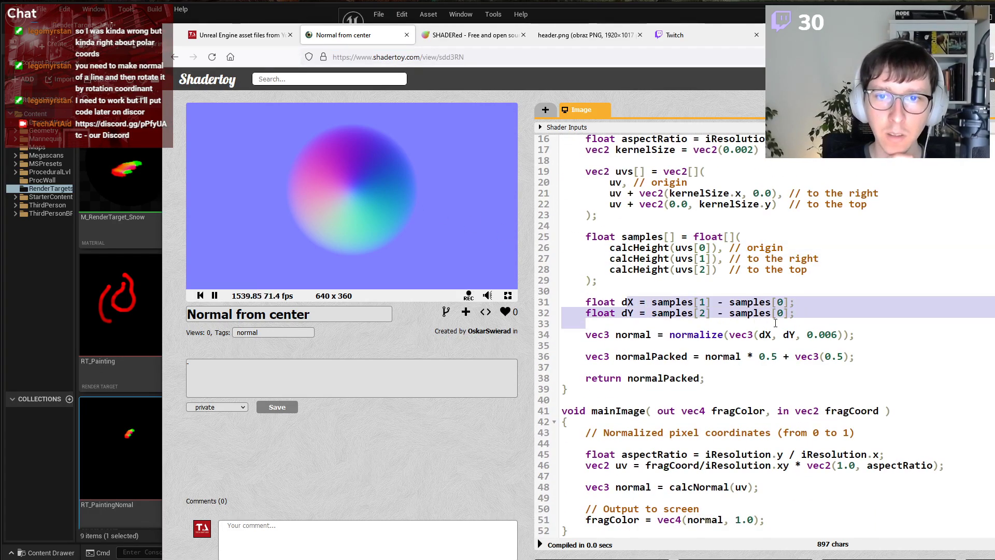
{"action": "left_click", "coordinate": [792, 317]}
{"action": "triple_click", "coordinate": [669, 335]}
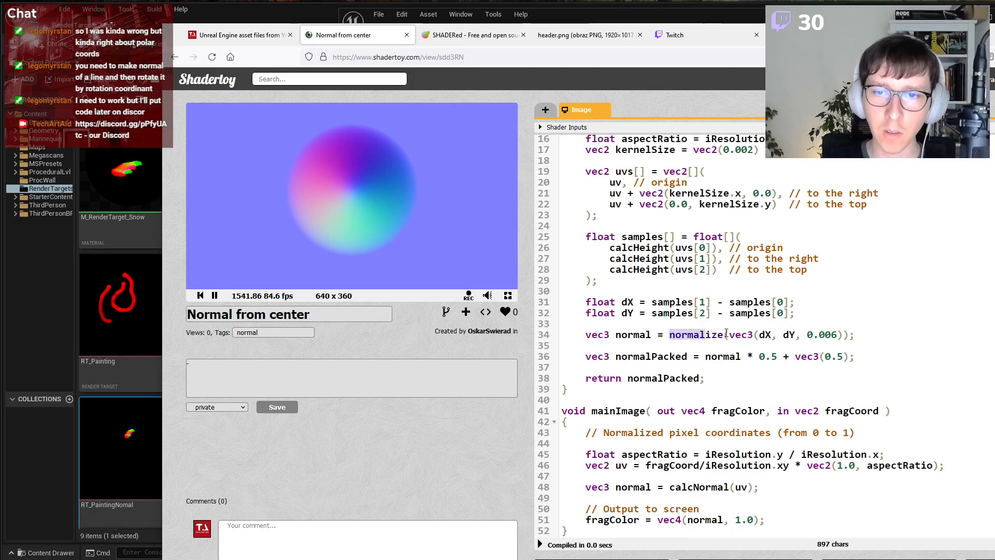
{"action": "left_click_drag", "start_coordinate": [795, 335], "coordinate": [734, 334]}
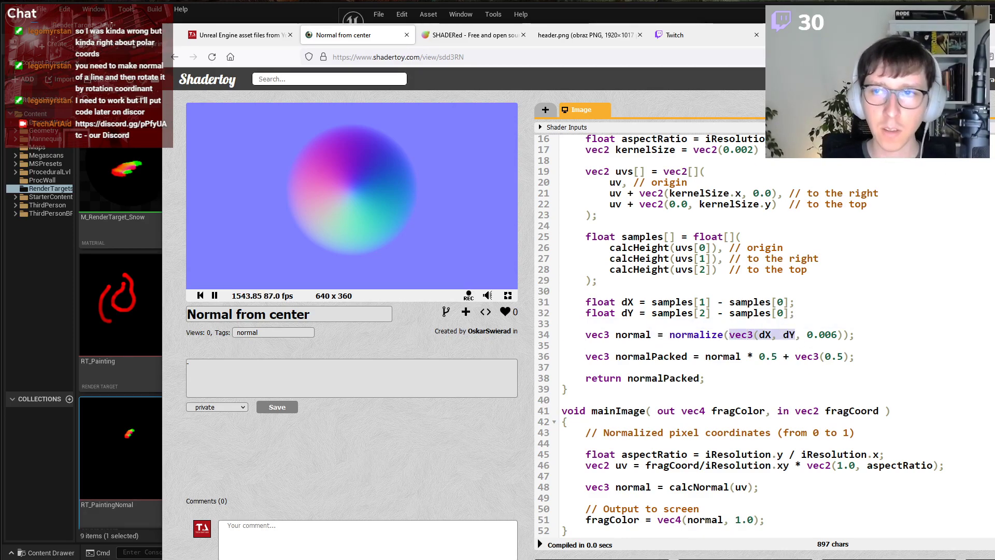
{"action": "double_click", "coordinate": [691, 335]}
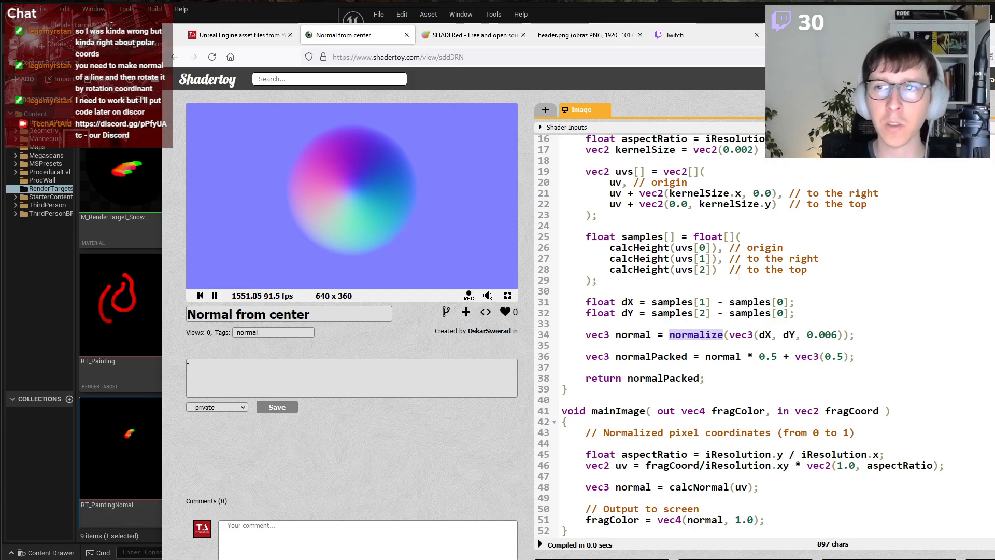
{"action": "key", "text": "alt+Tab"}
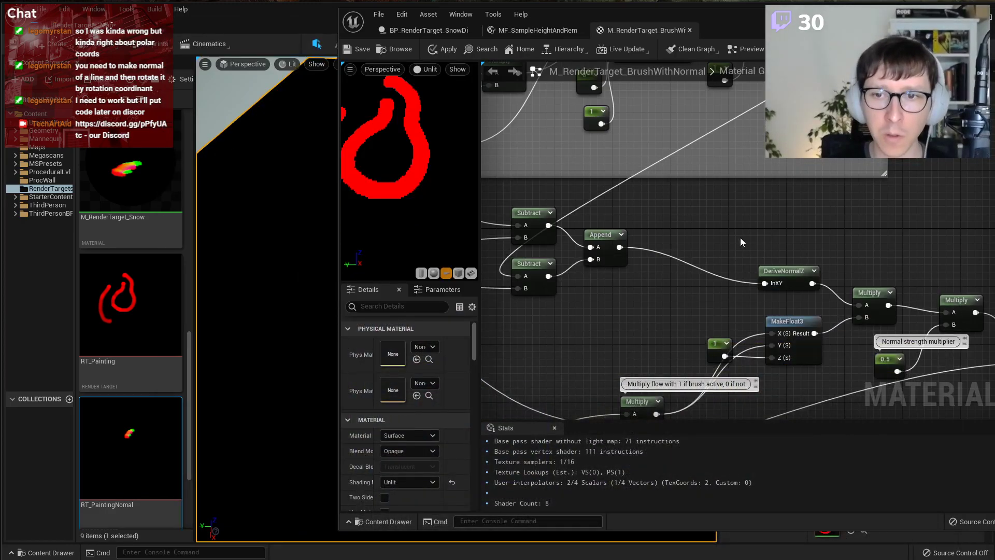
Add a Constant node with the value 0.002 to the brush graph.
{"action": "right_click_drag", "start_coordinate": [740, 237], "coordinate": [807, 241]}
{"action": "left_click", "coordinate": [832, 268]}
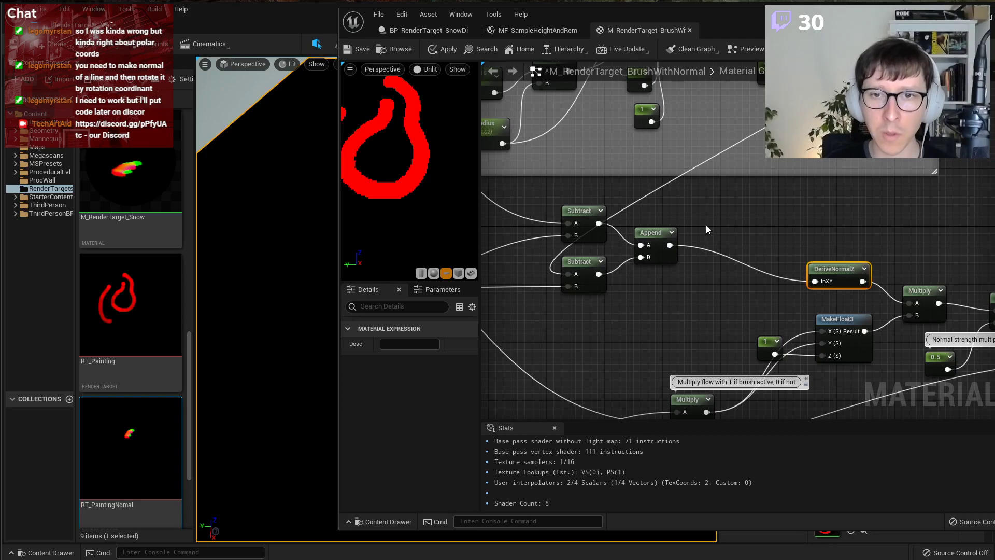
{"action": "left_click", "coordinate": [675, 292]}
{"action": "right_click", "coordinate": [720, 214]}
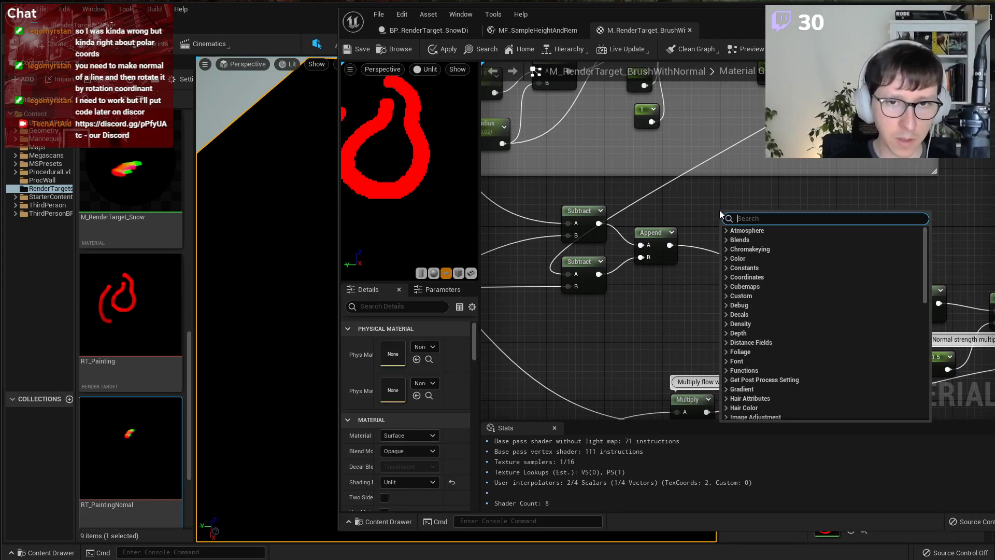
{"action": "left_click", "coordinate": [661, 347]}
{"action": "left_click", "coordinate": [619, 324]}
{"action": "left_click", "coordinate": [409, 343]}
{"action": "type", "text": "90"}
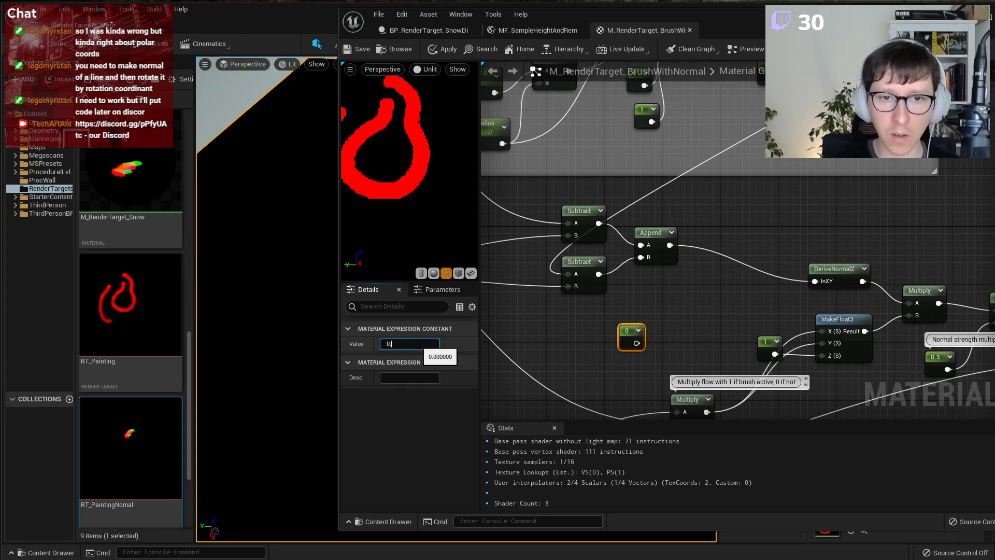
{"action": "key", "text": "Return"}
{"action": "left_click", "coordinate": [717, 250]}
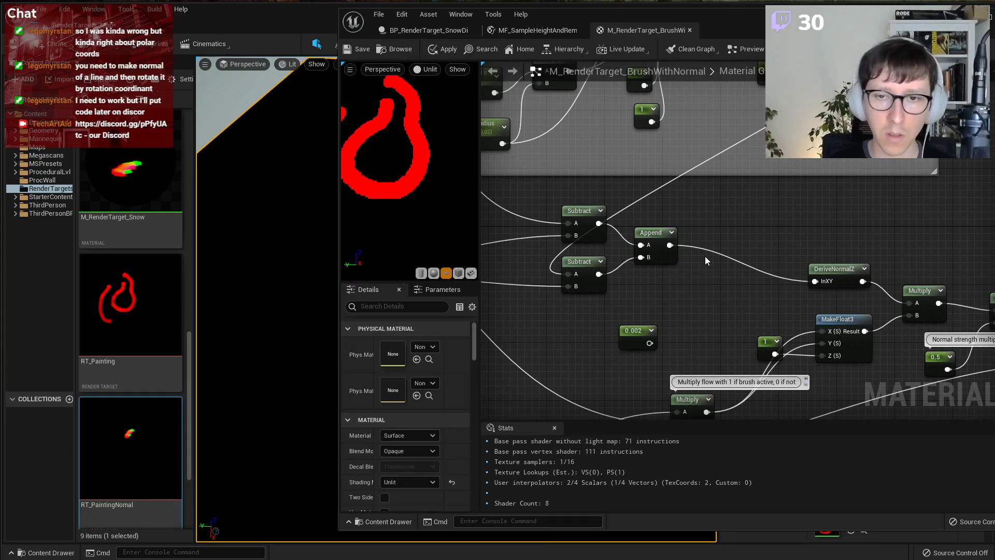
Add a MakeFloat3 node via the node search, replacing a misplaced first attempt.
{"action": "right_click", "coordinate": [717, 221]}
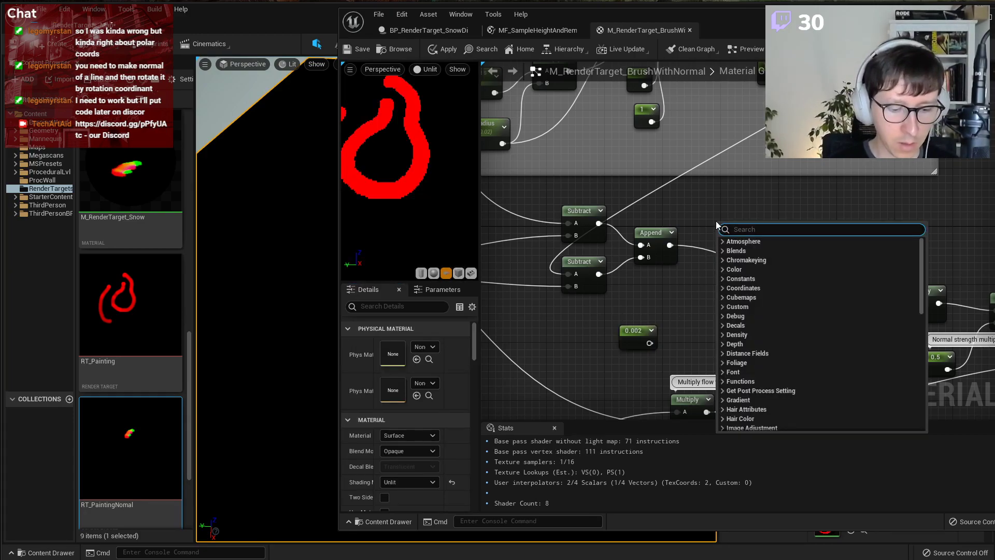
{"action": "type", "text": "make flo"}
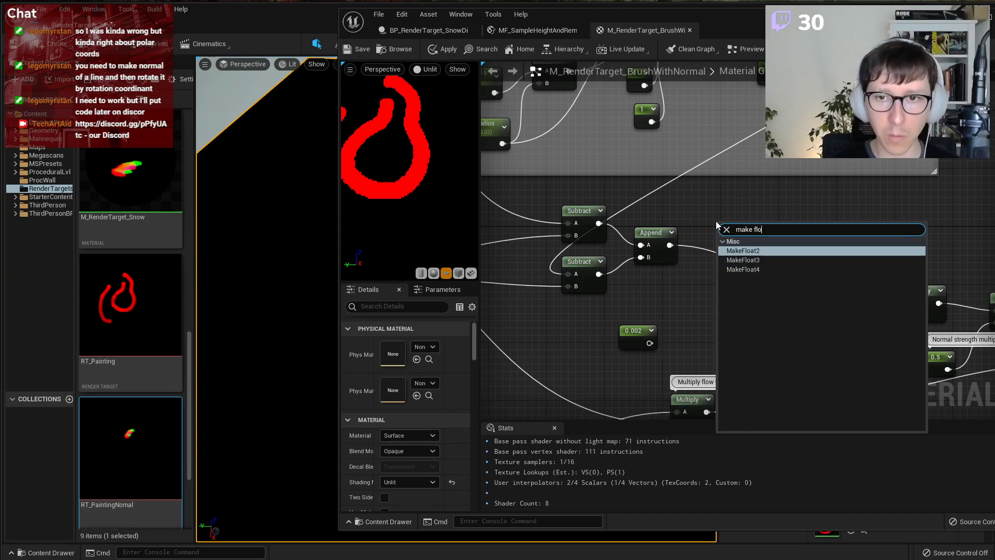
{"action": "key", "text": "Return"}
{"action": "left_click_drag", "start_coordinate": [713, 229], "coordinate": [705, 274]}
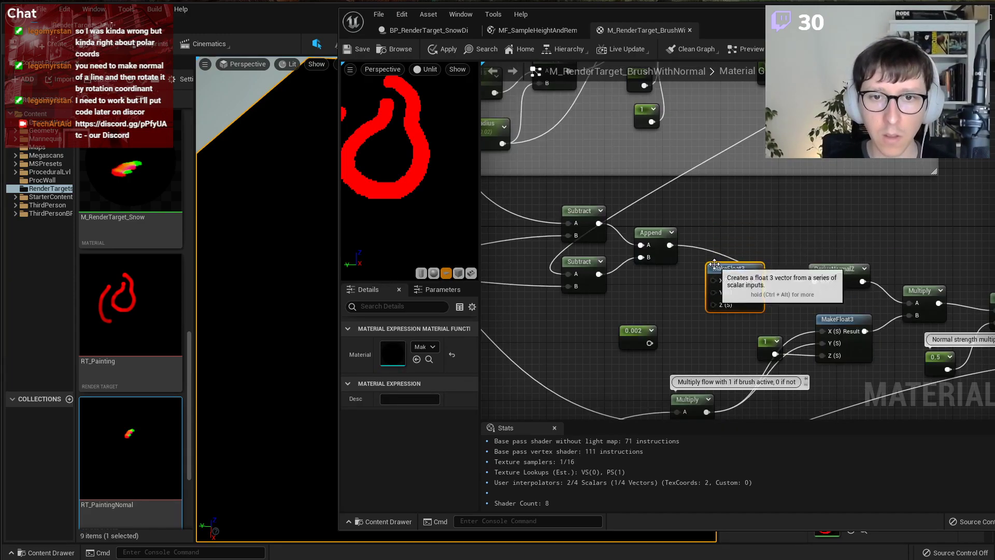
{"action": "key", "text": "Delete"}
{"action": "right_click", "coordinate": [704, 274]}
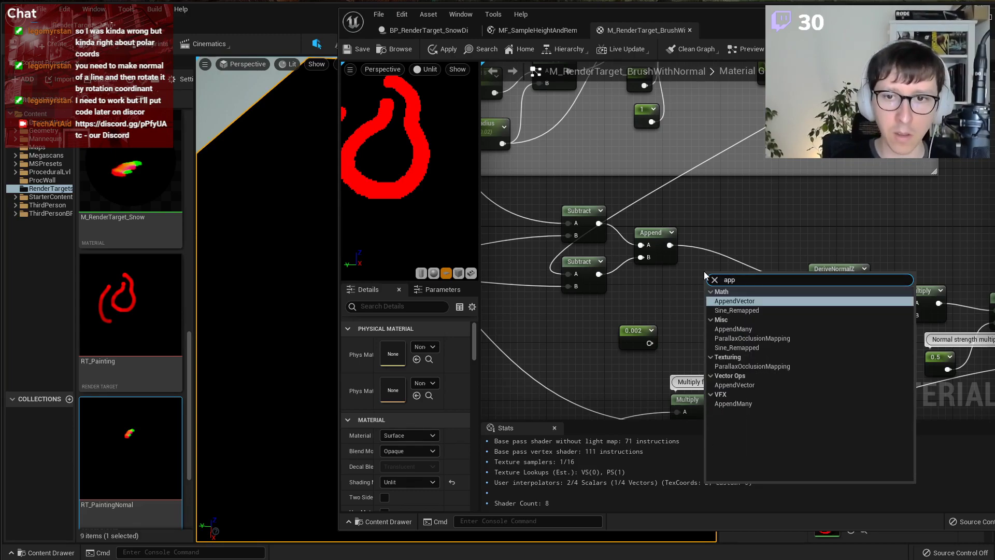
{"action": "type", "text": "make"}
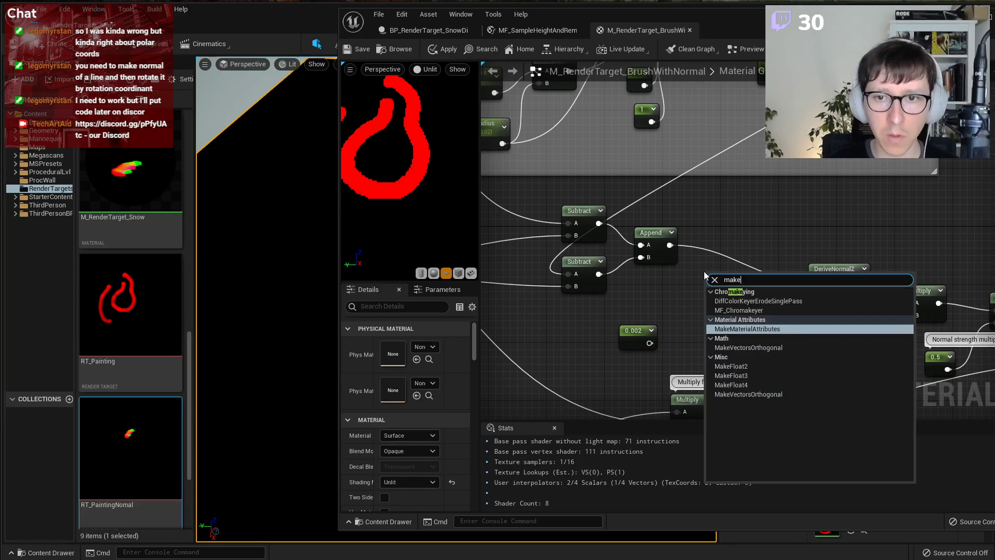
{"action": "key", "text": "Down"}
{"action": "key", "text": "Down"}
{"action": "key", "text": "Down"}
{"action": "key", "text": "Return"}
Wire the two Subtracts into MakeFloat3 X and Y and 0.002 into Z, deleting Append.
{"action": "left_click_drag", "start_coordinate": [666, 272], "coordinate": [708, 289]}
{"action": "left_click", "coordinate": [650, 231]}
{"action": "key", "text": "Delete"}
{"action": "left_click_drag", "start_coordinate": [598, 274], "coordinate": [710, 304]}
{"action": "left_click_drag", "start_coordinate": [650, 343], "coordinate": [585, 317]}
{"action": "left_click_drag", "start_coordinate": [712, 278], "coordinate": [668, 254]}
{"action": "left_click", "coordinate": [584, 324]}
{"action": "left_click", "coordinate": [722, 310]}
{"action": "right_click_drag", "start_coordinate": [724, 295], "coordinate": [673, 298]}
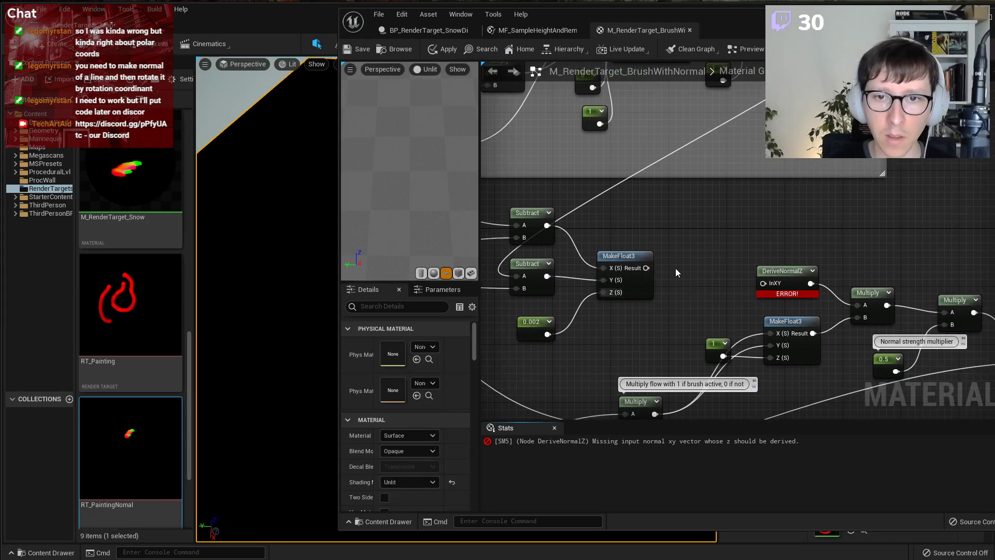
Normalize the MakeFloat3 result and feed it into Multiply A instead of DeriveNormalZ.
{"action": "right_click", "coordinate": [675, 268]}
{"action": "type", "text": "normalize"}
{"action": "key", "text": "Return"}
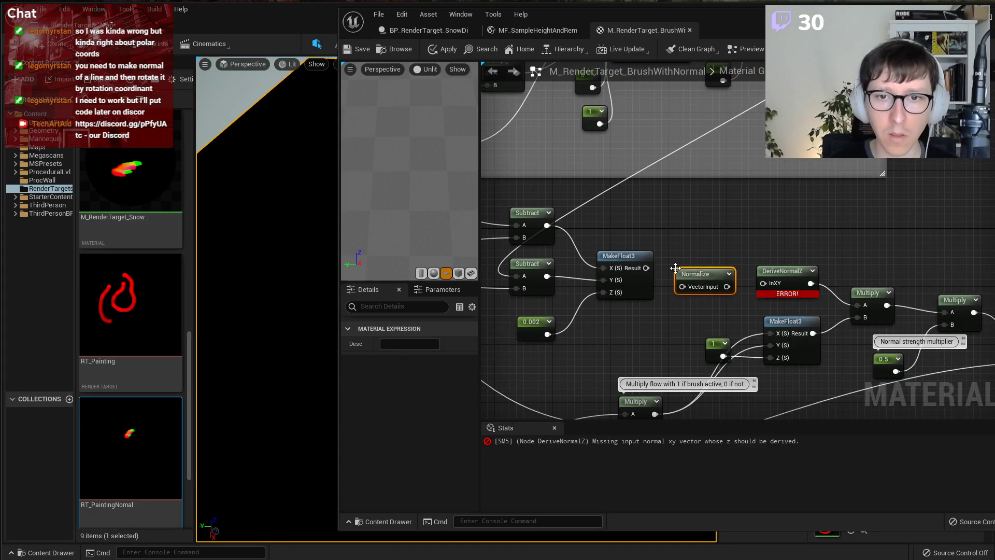
{"action": "left_click_drag", "start_coordinate": [646, 268], "coordinate": [769, 239]}
{"action": "left_click_drag", "start_coordinate": [781, 272], "coordinate": [757, 272]}
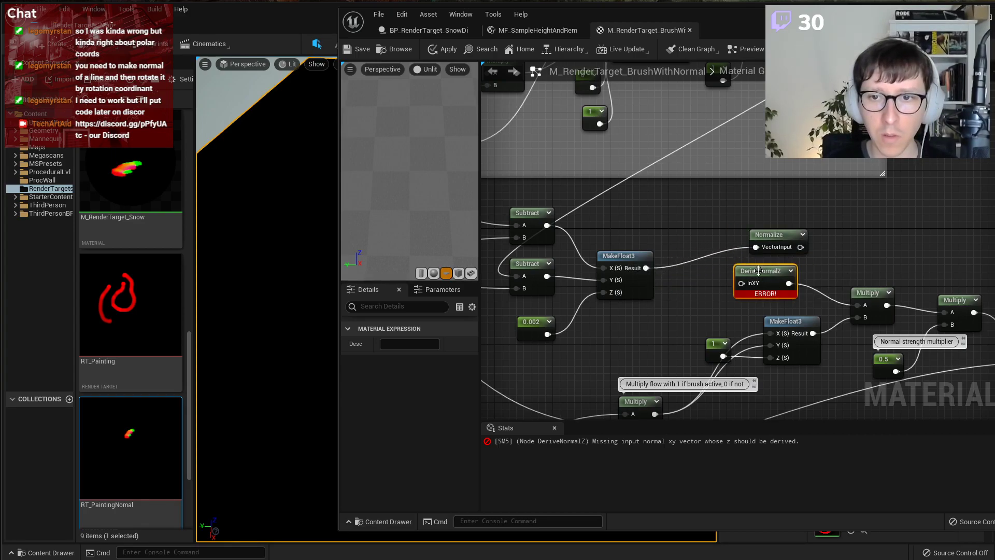
{"action": "left_click_drag", "start_coordinate": [801, 247], "coordinate": [858, 305]}
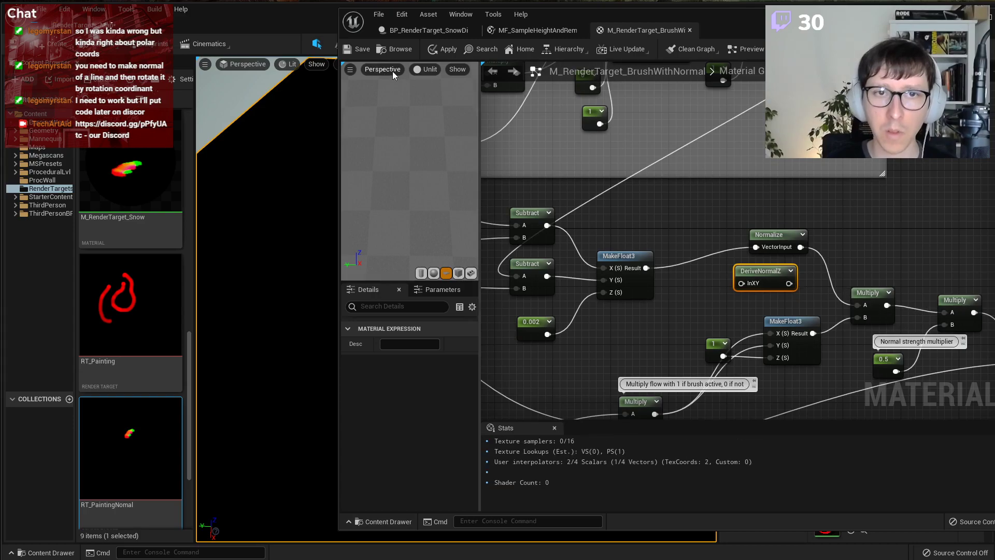
Save the brush material and close the material editor.
{"action": "left_click_drag", "start_coordinate": [478, 130], "coordinate": [588, 127]}
{"action": "left_click", "coordinate": [357, 49]}
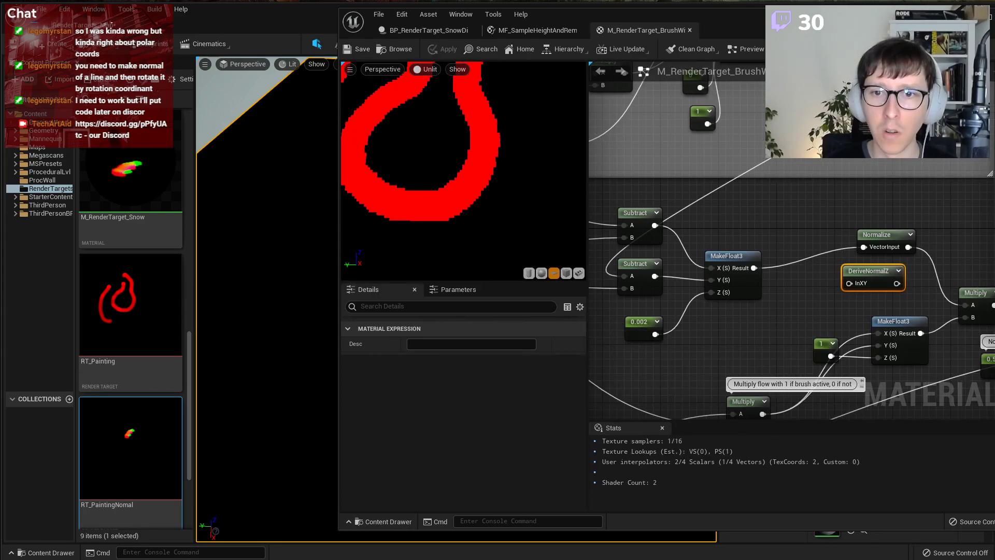
{"action": "left_click", "coordinate": [970, 17]}
Play the level, paint a test stroke on the canvas, then stop playing.
{"action": "left_click", "coordinate": [565, 42]}
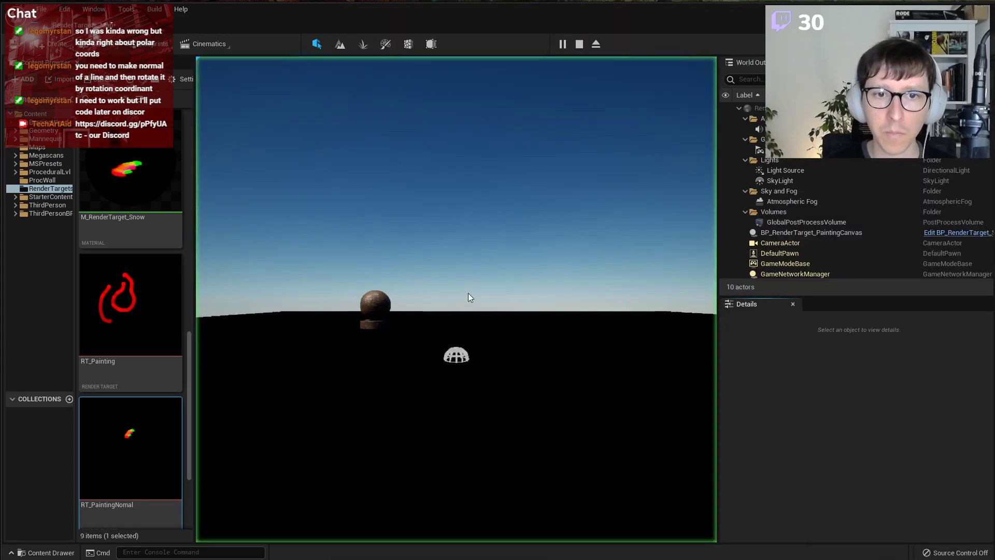
{"action": "left_click", "coordinate": [456, 299]}
{"action": "mouse_move", "coordinate": [456, 300]}
{"action": "left_mouse_down"}
{"action": "mouse_move", "coordinate": [445, 284]}
{"action": "mouse_move", "coordinate": [461, 307]}
{"action": "mouse_move", "coordinate": [471, 289]}
{"action": "mouse_move", "coordinate": [456, 285]}
{"action": "left_mouse_up"}
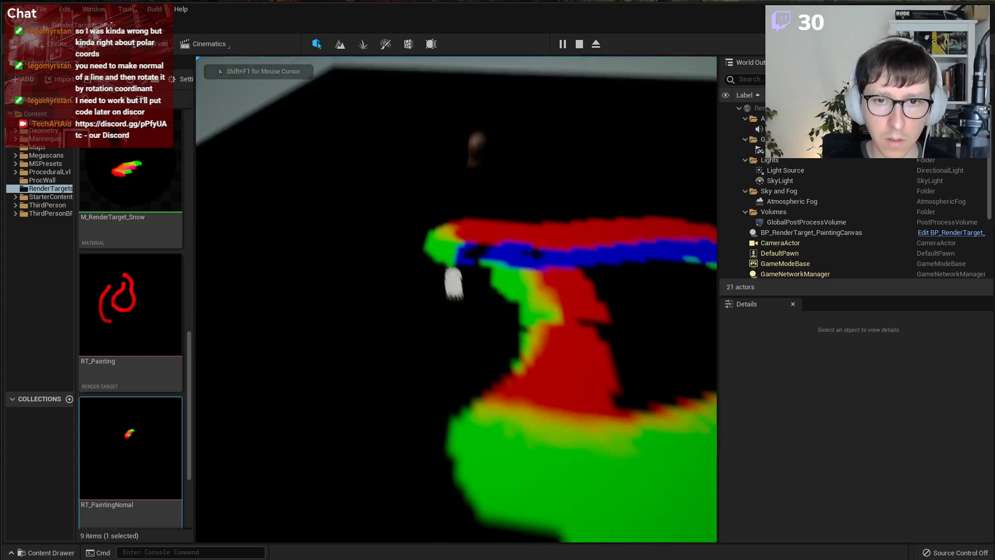
{"action": "key", "text": "shift+F1"}
{"action": "key", "text": "Escape"}
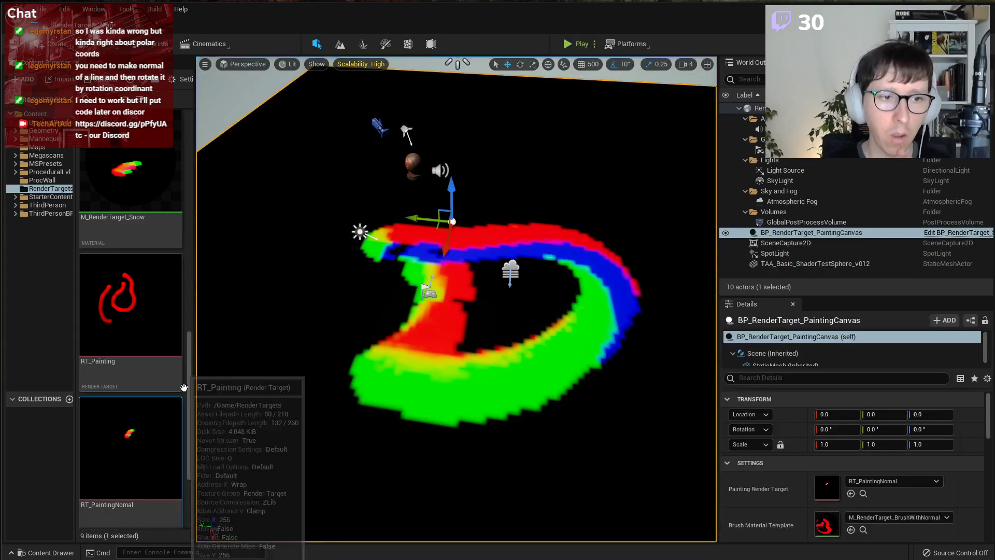
Inspect the RT_PaintingNomal render target, then return to the brush graph's normal-building nodes.
{"action": "double_click", "coordinate": [178, 446]}
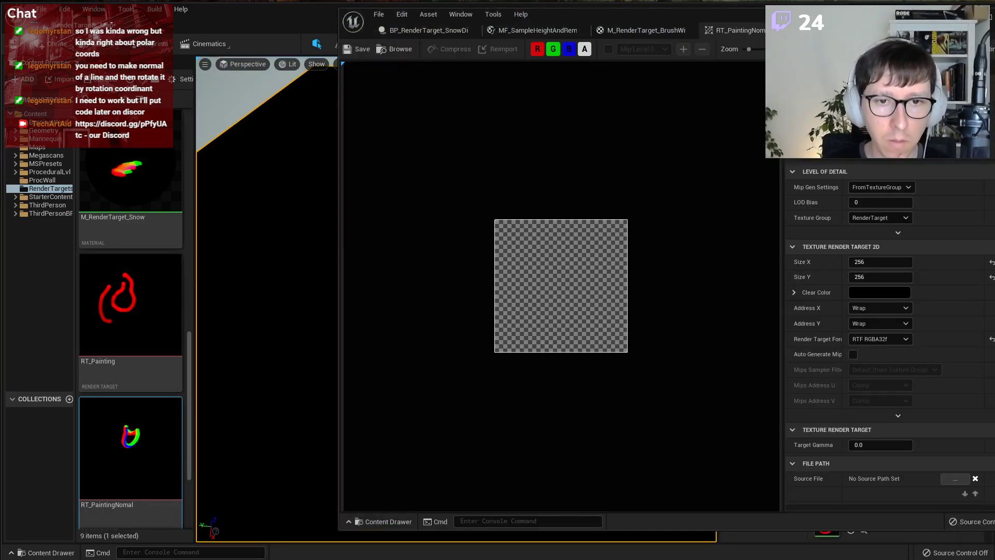
{"action": "middle_click", "coordinate": [744, 27]}
{"action": "scroll", "coordinate": [720, 306], "scroll_direction": "down", "scroll_amount": 1}
{"action": "right_click_drag", "start_coordinate": [804, 306], "coordinate": [726, 272]}
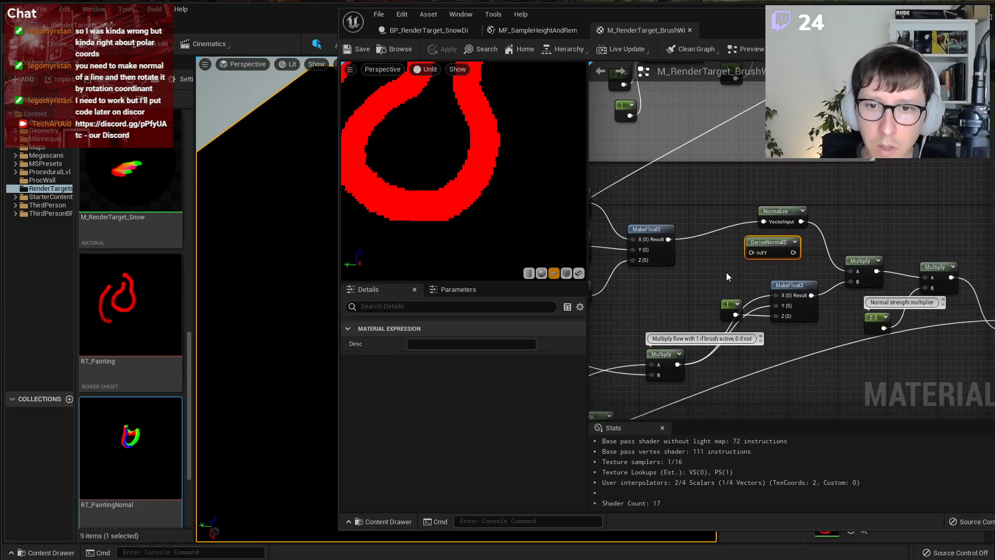
Delete the Clamp node and wire BrushFlow directly into the Multiply's B input.
{"action": "left_click", "coordinate": [835, 346]}
{"action": "right_click_drag", "start_coordinate": [806, 325], "coordinate": [784, 294]}
{"action": "right_click_drag", "start_coordinate": [611, 379], "coordinate": [874, 295]}
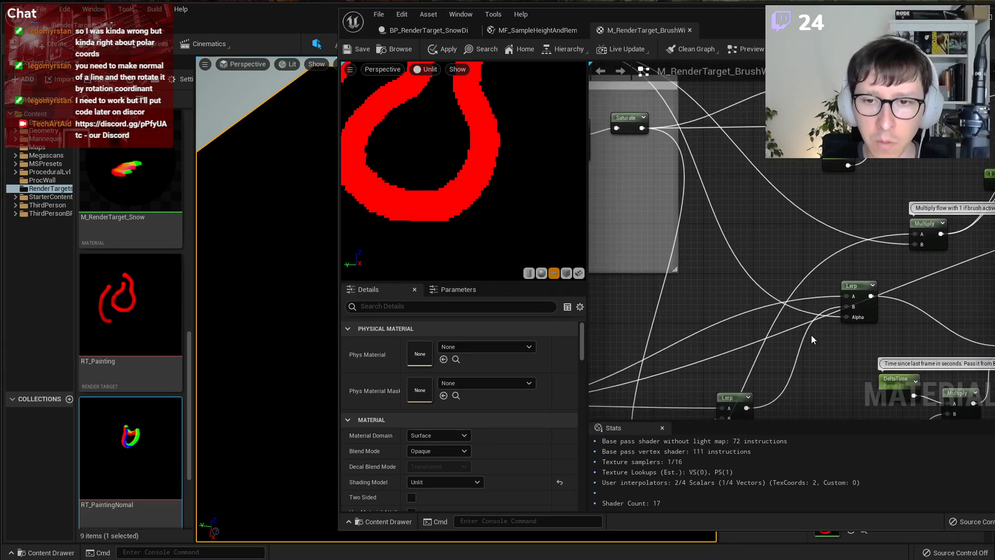
{"action": "right_click_drag", "start_coordinate": [812, 339], "coordinate": [885, 151]}
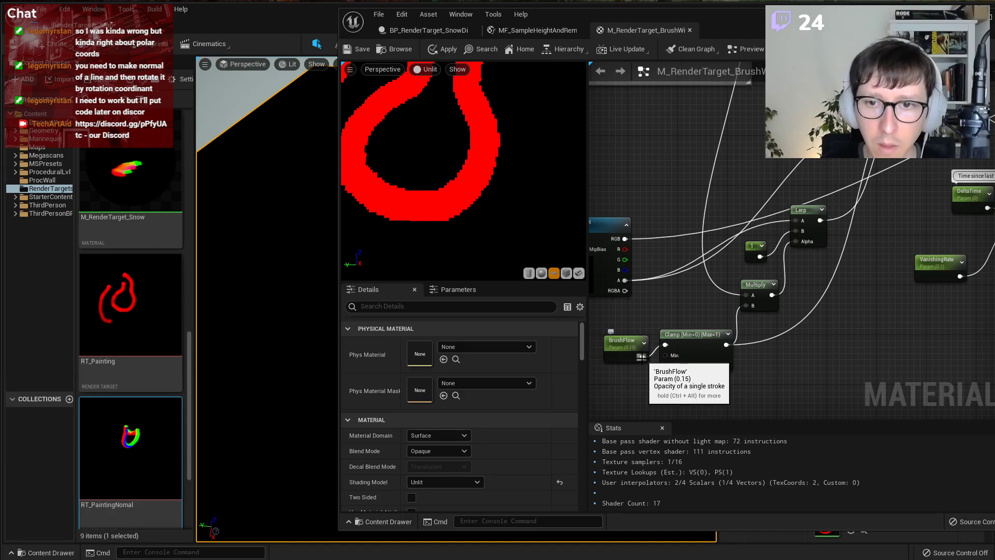
{"action": "scroll", "coordinate": [745, 356], "scroll_direction": "down", "scroll_amount": 2}
{"action": "scroll", "coordinate": [745, 356], "scroll_direction": "up", "scroll_amount": 1}
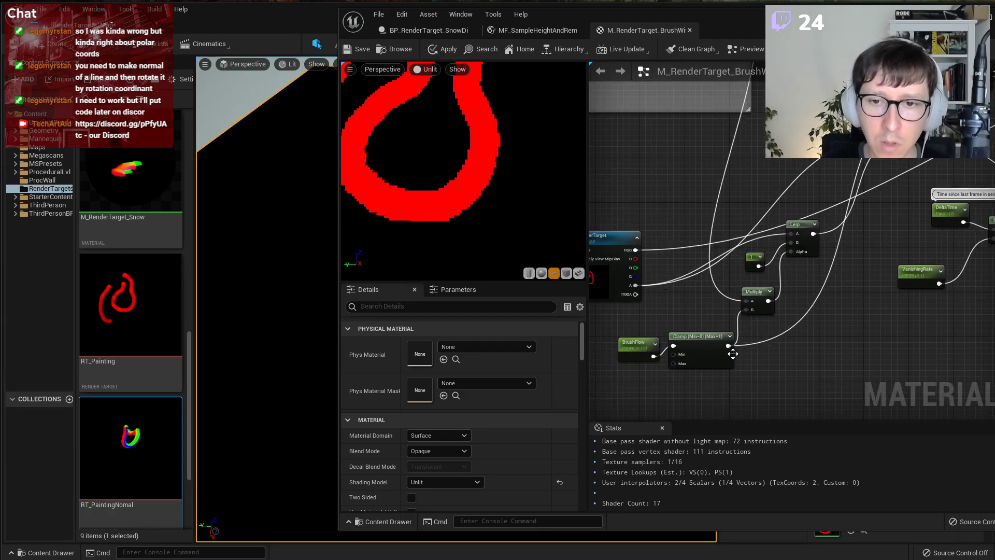
{"action": "left_click", "coordinate": [731, 353]}
{"action": "key", "text": "Delete"}
{"action": "left_click_drag", "start_coordinate": [654, 356], "coordinate": [746, 309]}
{"action": "mouse_move", "coordinate": [654, 356]}
{"action": "left_mouse_down"}
{"action": "mouse_move", "coordinate": [715, 276]}
{"action": "mouse_move", "coordinate": [684, 331]}
{"action": "left_mouse_up"}
{"action": "left_click", "coordinate": [658, 394]}
Paste a copy of the BrushFlow node and wire it into the Multiply's A input.
{"action": "left_click", "coordinate": [633, 343]}
{"action": "right_click_drag", "start_coordinate": [881, 186], "coordinate": [652, 322]}
{"action": "right_click_drag", "start_coordinate": [794, 226], "coordinate": [741, 315]}
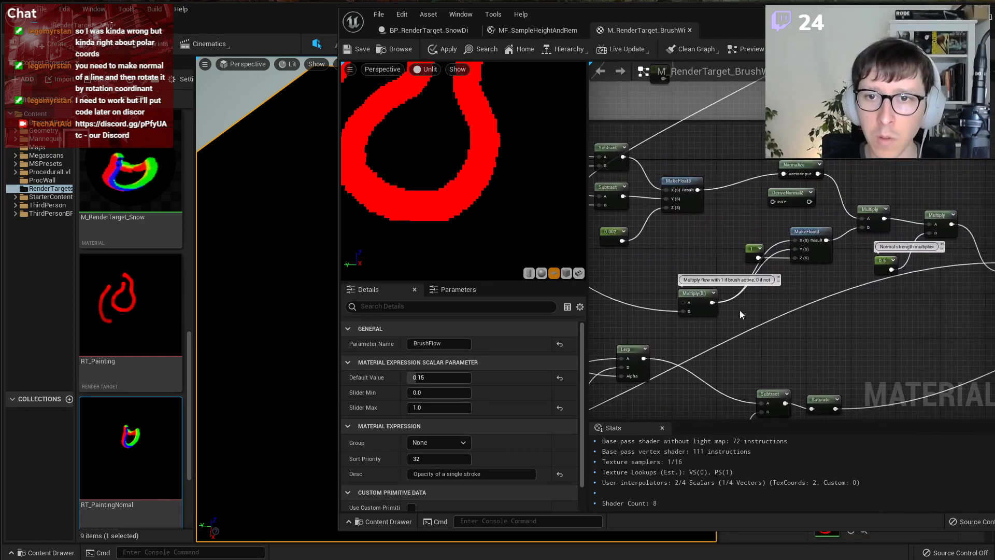
{"action": "scroll", "coordinate": [724, 271], "scroll_direction": "up", "scroll_amount": 1}
{"action": "scroll", "coordinate": [703, 282], "scroll_direction": "up", "scroll_amount": 1}
{"action": "left_click", "coordinate": [696, 280]}
{"action": "left_click", "coordinate": [715, 256]}
{"action": "right_click_drag", "start_coordinate": [693, 249], "coordinate": [852, 238]}
{"action": "key", "text": "ctrl+v"}
{"action": "scroll", "coordinate": [767, 263], "scroll_direction": "up", "scroll_amount": 1}
{"action": "left_click_drag", "start_coordinate": [767, 263], "coordinate": [844, 304]}
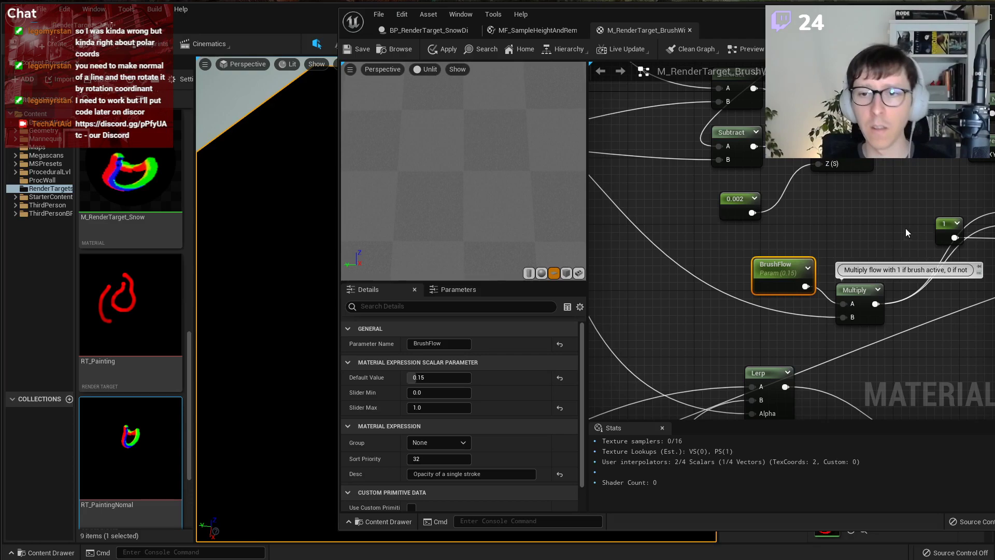
{"action": "left_click", "coordinate": [889, 217]}
{"action": "scroll", "coordinate": [861, 204], "scroll_direction": "down", "scroll_amount": 2}
{"action": "right_click_drag", "start_coordinate": [861, 204], "coordinate": [707, 279]}
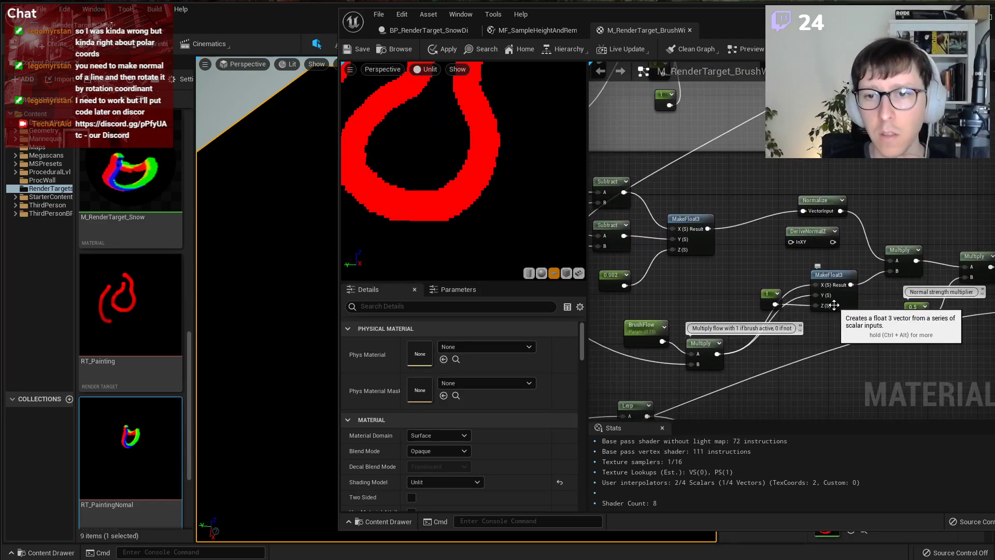
Nudge the Normalize node left and locate the Multiply and 0.5 strength constant.
{"action": "left_click", "coordinate": [835, 202]}
{"action": "right_click_drag", "start_coordinate": [760, 271], "coordinate": [681, 282]}
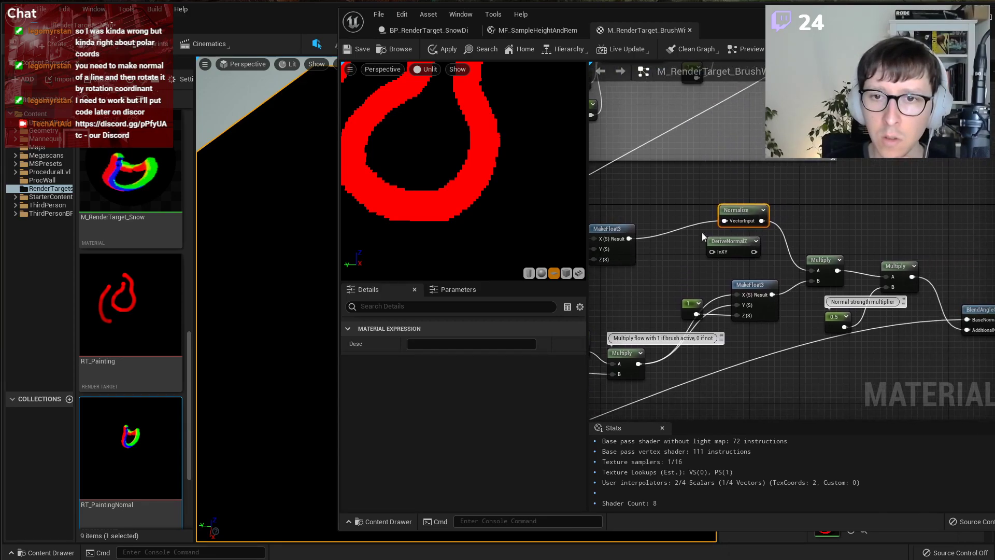
{"action": "left_click_drag", "start_coordinate": [743, 207], "coordinate": [730, 207]}
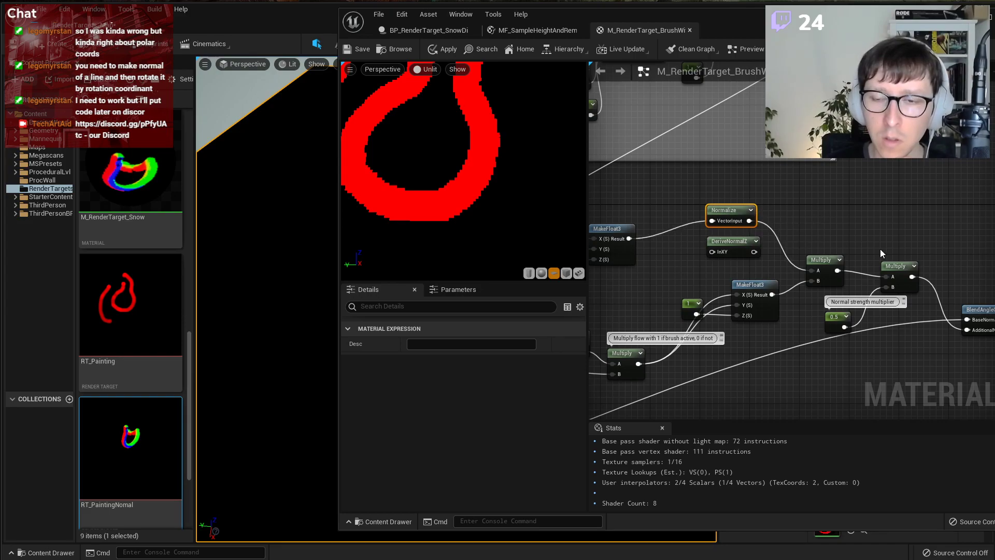
{"action": "right_click_drag", "start_coordinate": [880, 249], "coordinate": [802, 246]}
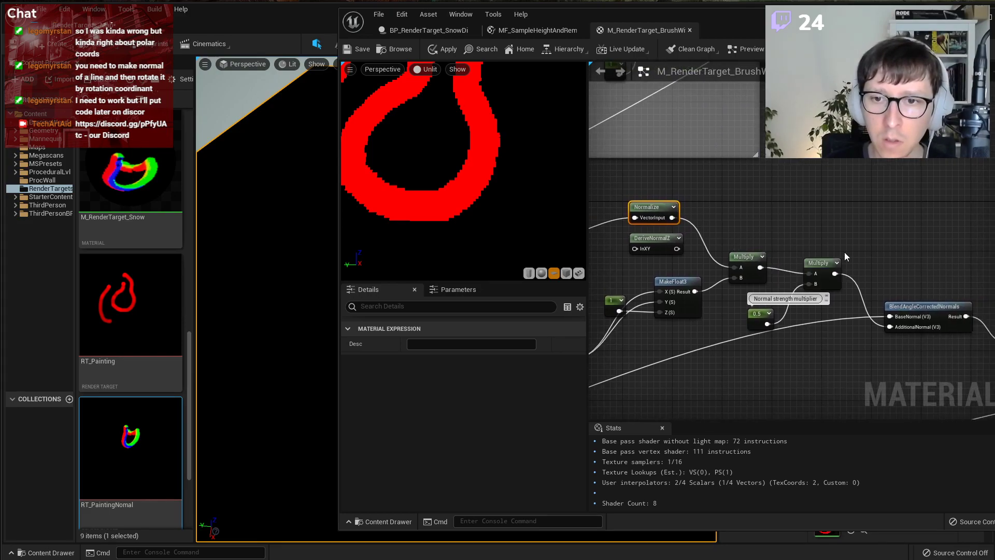
{"action": "right_click_drag", "start_coordinate": [869, 253], "coordinate": [797, 228]}
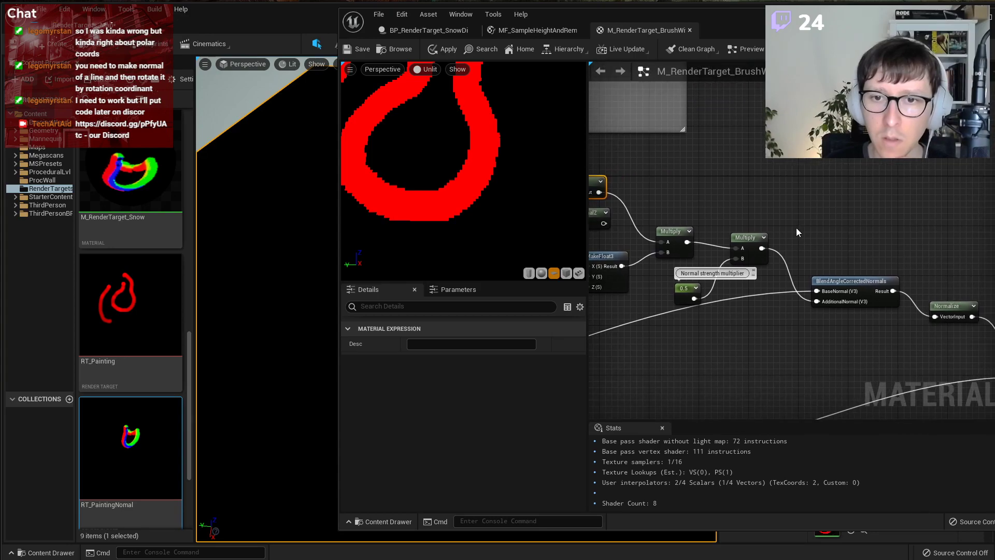
{"action": "left_click_drag", "start_coordinate": [783, 222], "coordinate": [697, 302]}
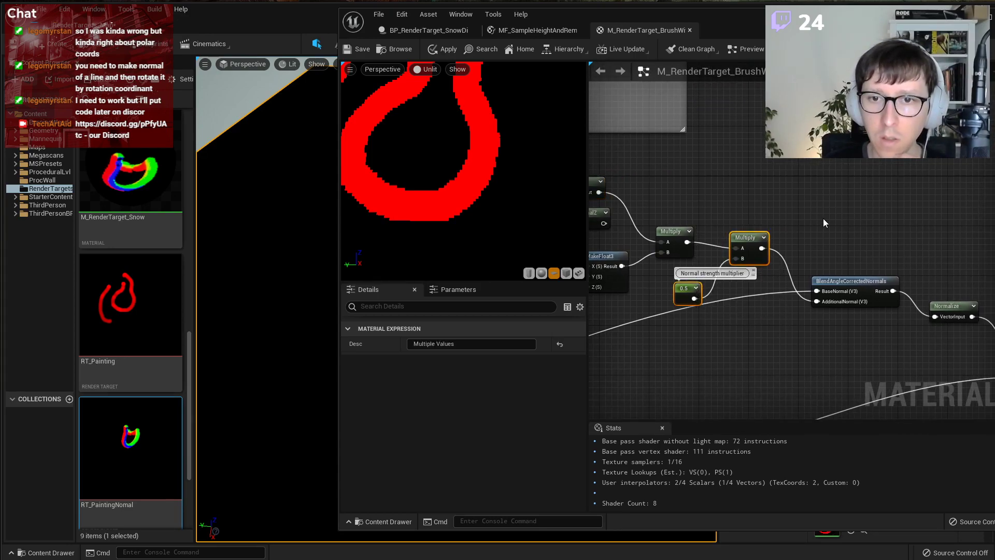
{"action": "left_click", "coordinate": [823, 219]}
{"action": "right_click_drag", "start_coordinate": [790, 235], "coordinate": [937, 218]}
Rearrange the 1 constant, Multiply and 0.5 constant, shifting the right-hand node group over.
{"action": "left_click", "coordinate": [839, 273]}
{"action": "right_click_drag", "start_coordinate": [799, 318], "coordinate": [830, 308]}
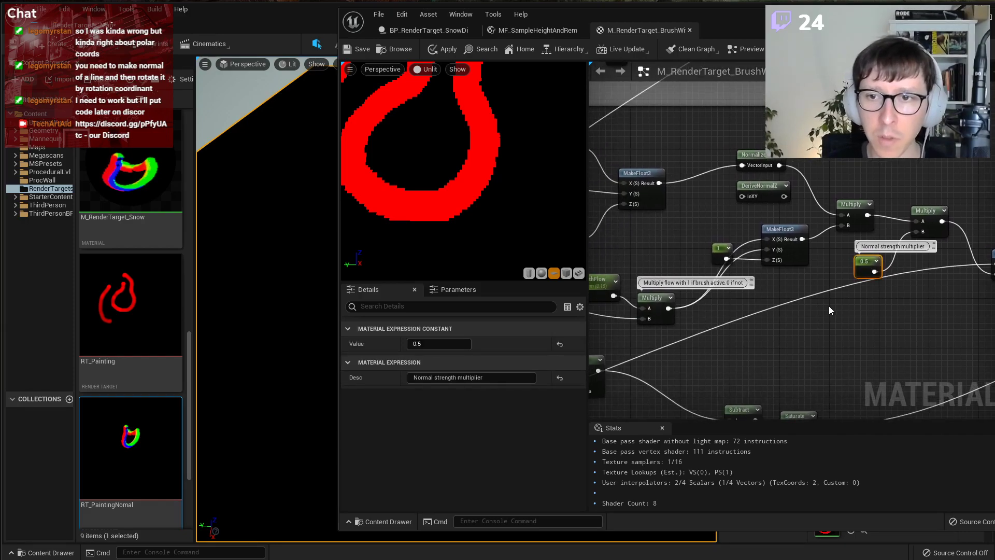
{"action": "right_click_drag", "start_coordinate": [708, 299], "coordinate": [803, 325]}
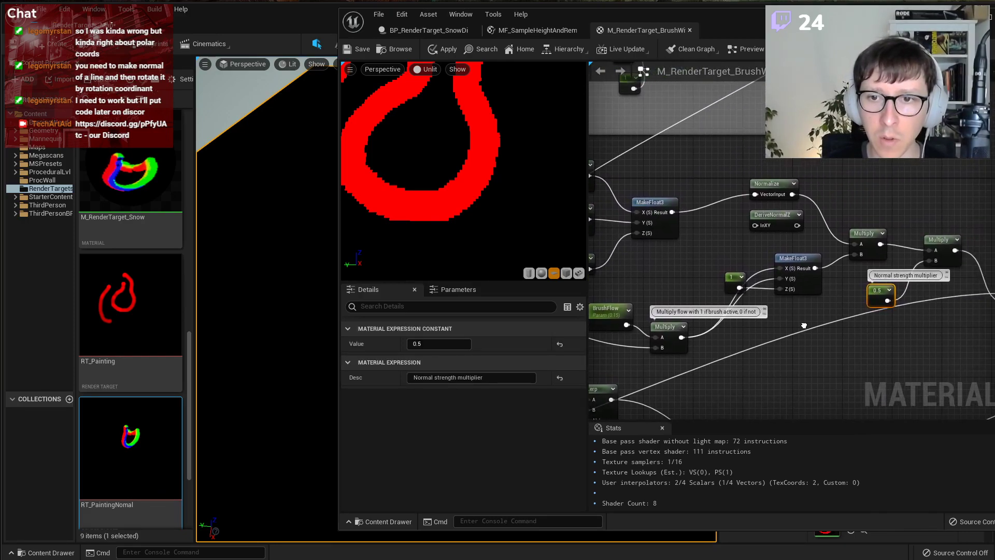
{"action": "left_click_drag", "start_coordinate": [738, 281], "coordinate": [751, 312]}
{"action": "left_click_drag", "start_coordinate": [673, 326], "coordinate": [679, 314]}
{"action": "left_click_drag", "start_coordinate": [878, 293], "coordinate": [654, 357]}
{"action": "left_click_drag", "start_coordinate": [965, 160], "coordinate": [755, 328]}
{"action": "left_click_drag", "start_coordinate": [745, 309], "coordinate": [820, 309]}
{"action": "left_click", "coordinate": [991, 233]}
{"action": "left_click_drag", "start_coordinate": [930, 237], "coordinate": [748, 324]}
{"action": "scroll", "coordinate": [702, 371], "scroll_direction": "up", "scroll_amount": 1}
{"action": "left_click", "coordinate": [703, 379]}
{"action": "left_click_drag", "start_coordinate": [637, 368], "coordinate": [662, 385]}
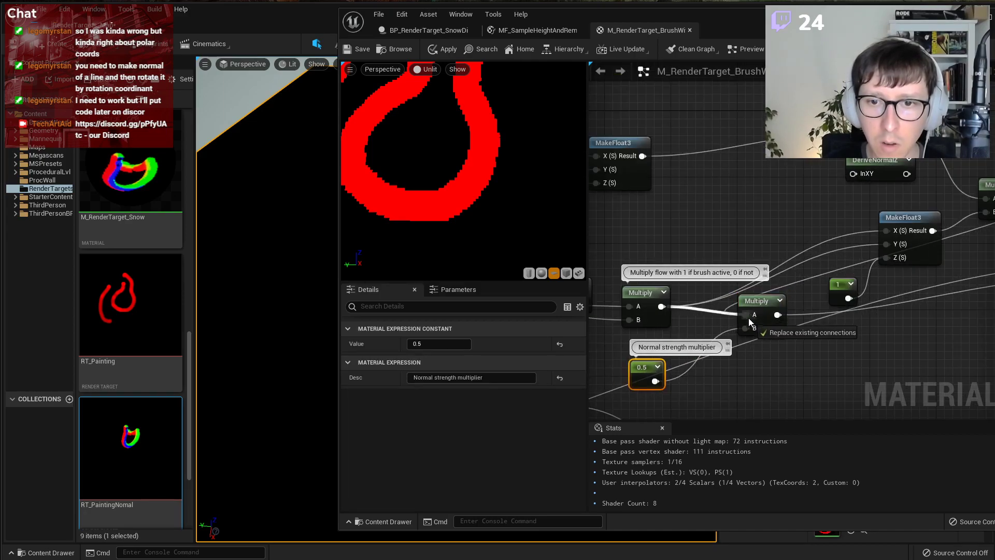
Connect the flow Multiply's output into the second Multiply's A input.
{"action": "left_click_drag", "start_coordinate": [749, 316], "coordinate": [749, 317]}
{"action": "left_click", "coordinate": [814, 348]}
{"action": "scroll", "coordinate": [777, 332], "scroll_direction": "down", "scroll_amount": 3}
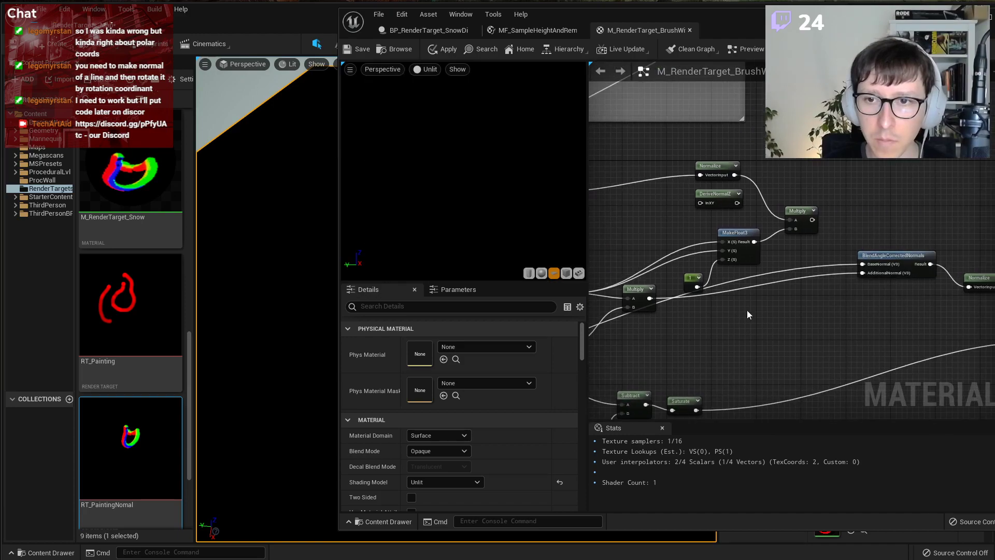
Review the flow Multiply and 0.5 constant, restoring the briefly deleted 1 constant and MakeFloat3.
{"action": "left_click", "coordinate": [864, 263]}
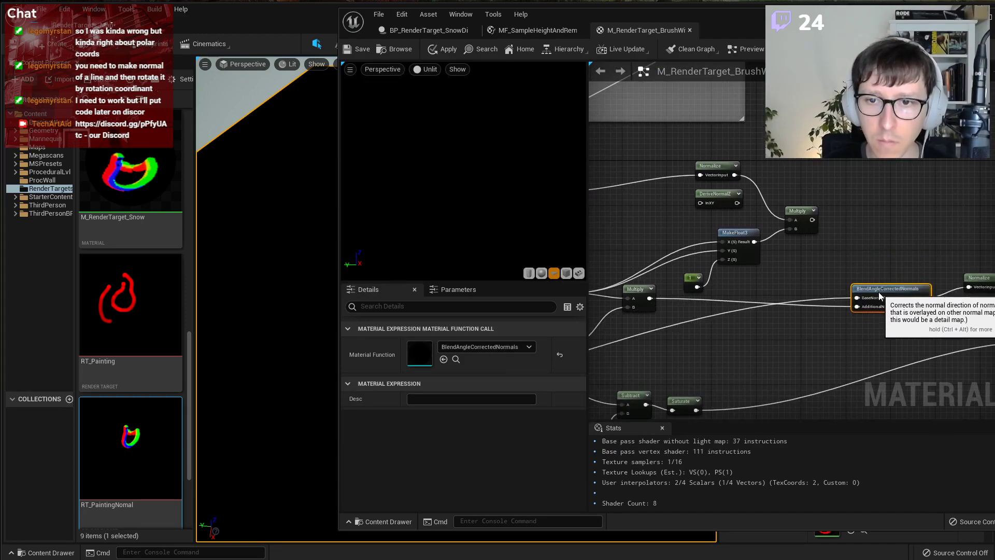
{"action": "left_click", "coordinate": [878, 291]}
{"action": "scroll", "coordinate": [760, 295], "scroll_direction": "up", "scroll_amount": 2}
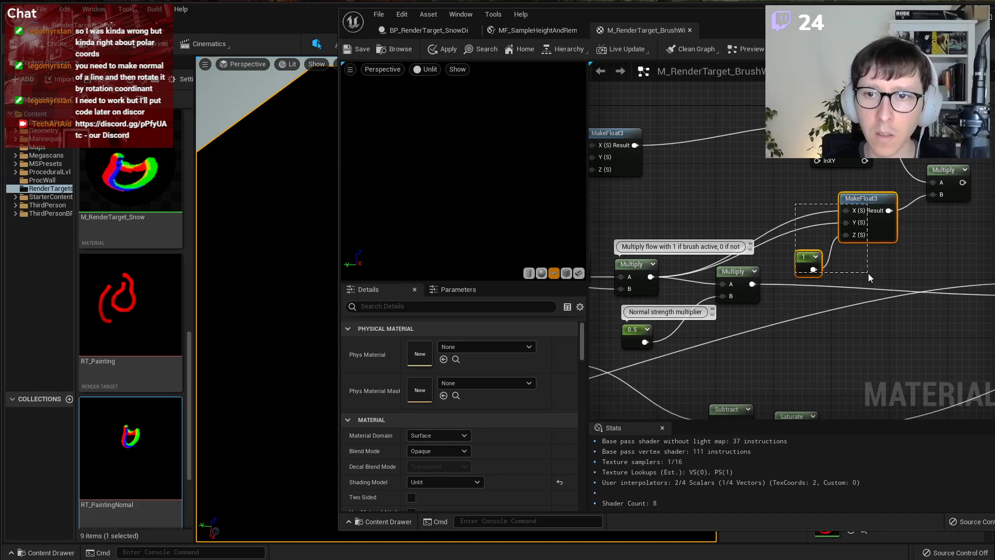
{"action": "left_click_drag", "start_coordinate": [796, 203], "coordinate": [869, 273]}
{"action": "key", "text": "Delete"}
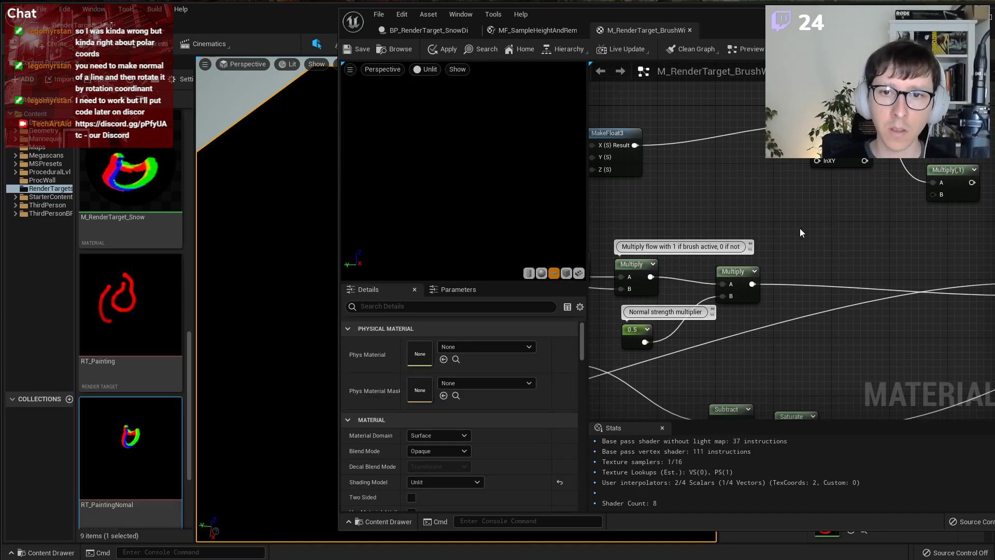
{"action": "key", "text": "ctrl+z"}
{"action": "right_click_drag", "start_coordinate": [744, 203], "coordinate": [761, 219]}
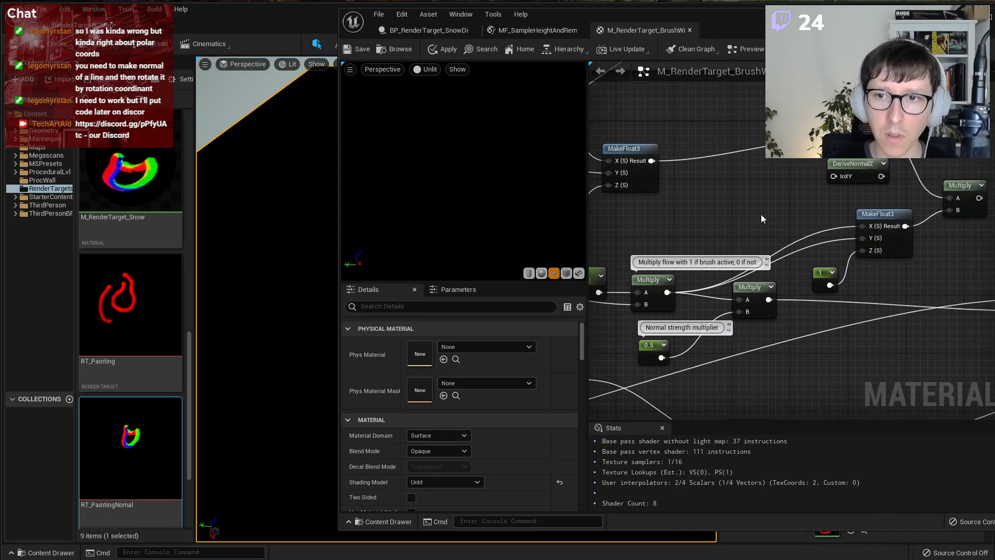
{"action": "right_click_drag", "start_coordinate": [651, 308], "coordinate": [786, 269]}
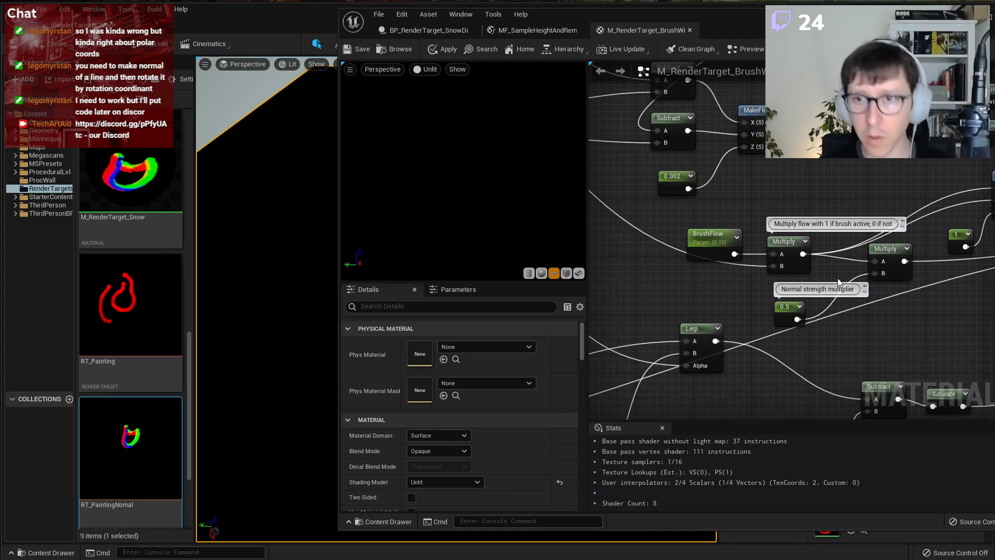
{"action": "left_click", "coordinate": [781, 241]}
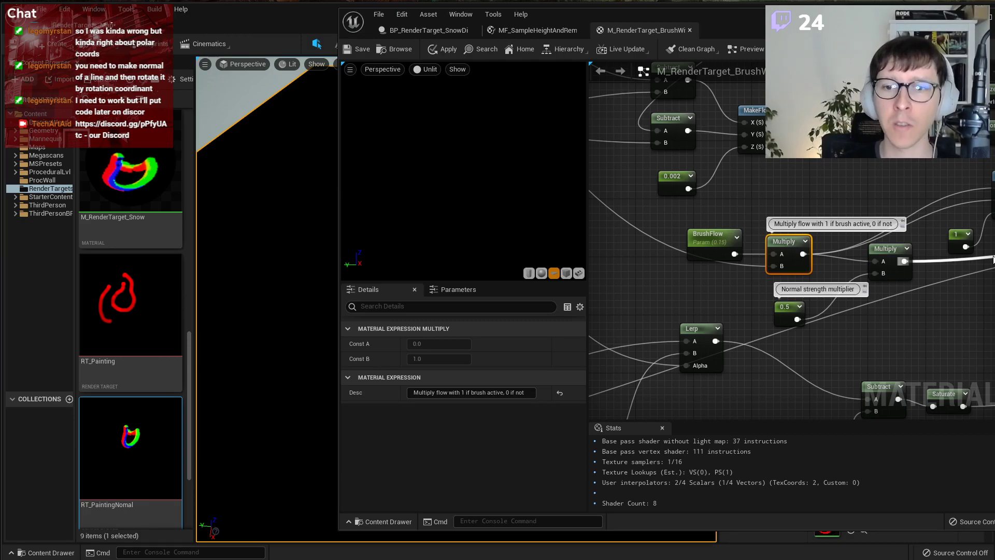
{"action": "right_click_drag", "start_coordinate": [796, 311], "coordinate": [697, 344]}
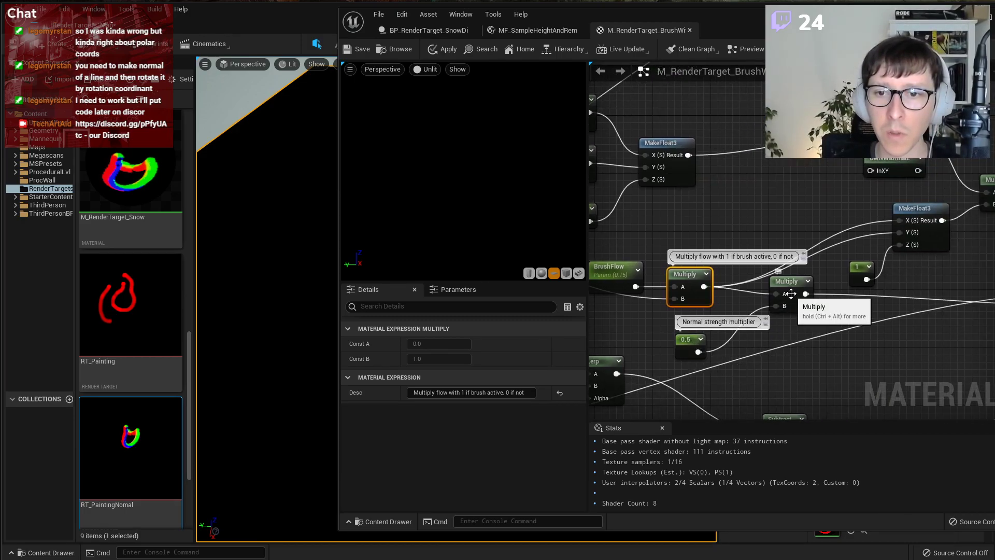
{"action": "left_click", "coordinate": [689, 344]}
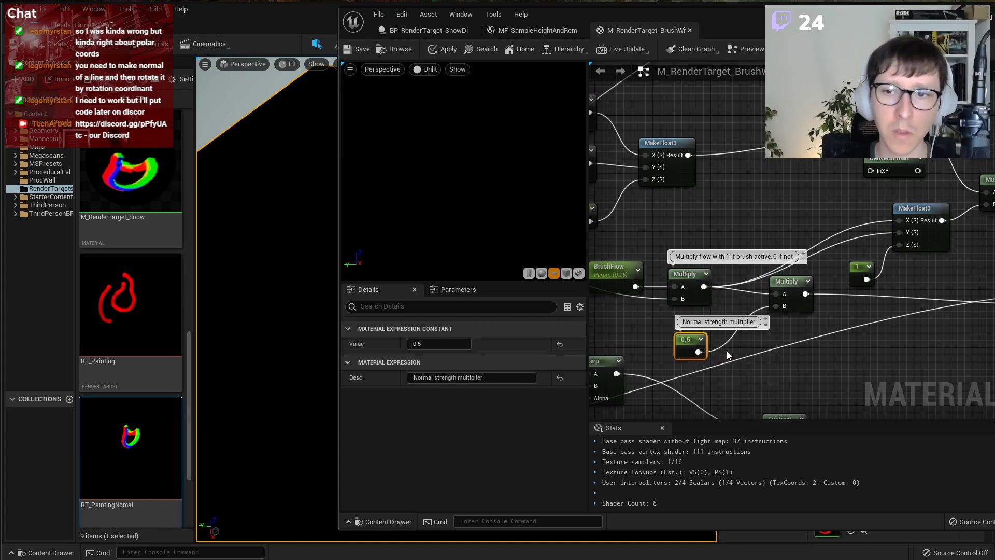
{"action": "right_click_drag", "start_coordinate": [727, 350], "coordinate": [673, 367]}
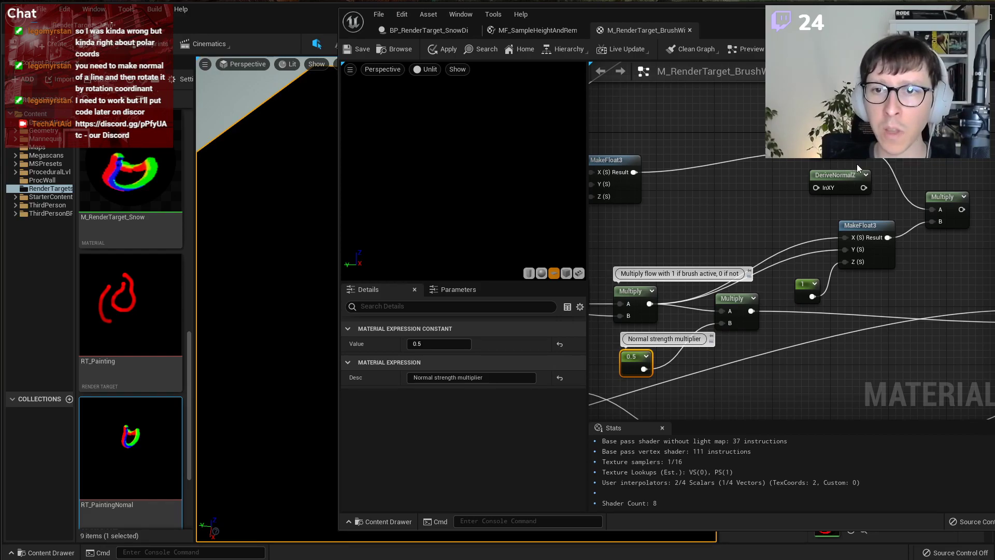
Feed the second Multiply into MakeFloat3 X and Y through a reroute point.
{"action": "left_click_drag", "start_coordinate": [751, 311], "coordinate": [847, 249]}
{"action": "double_click", "coordinate": [816, 258]}
{"action": "left_click", "coordinate": [811, 264]}
{"action": "left_click_drag", "start_coordinate": [807, 283], "coordinate": [807, 269]}
{"action": "left_click", "coordinate": [894, 339]}
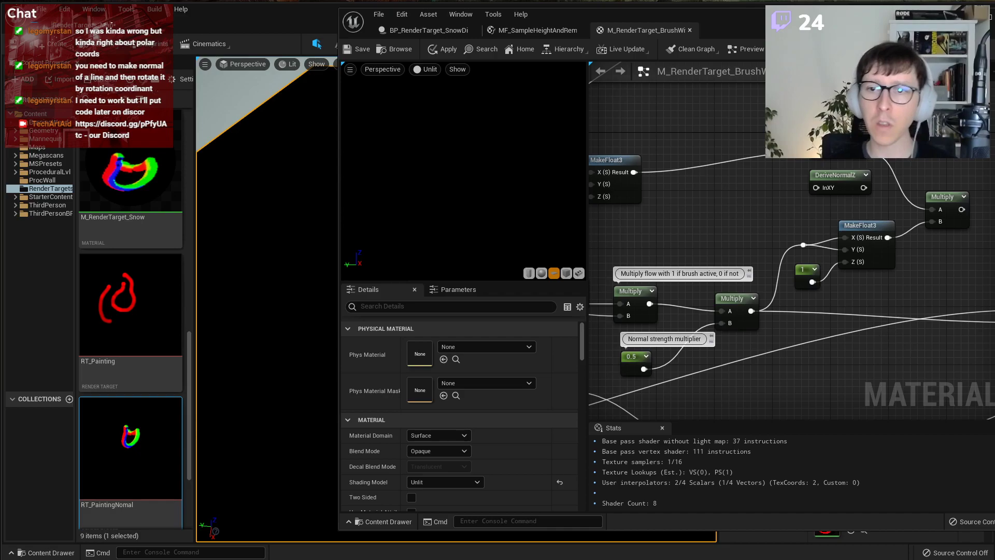
{"action": "scroll", "coordinate": [734, 331], "scroll_direction": "down", "scroll_amount": 2}
{"action": "scroll", "coordinate": [822, 276], "scroll_direction": "up", "scroll_amount": 2}
Move DeriveNormalZ aside and add a Normalize node after the Multiply.
{"action": "right_click_drag", "start_coordinate": [844, 236], "coordinate": [784, 237]}
{"action": "right_click_drag", "start_coordinate": [749, 200], "coordinate": [855, 208]}
{"action": "left_click_drag", "start_coordinate": [856, 208], "coordinate": [765, 222]}
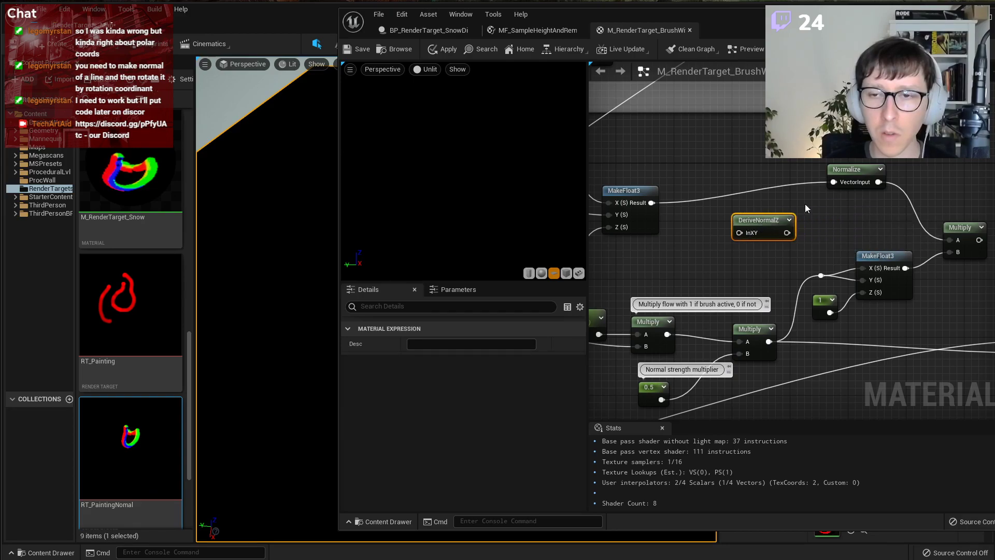
{"action": "left_click_drag", "start_coordinate": [849, 173], "coordinate": [870, 188]}
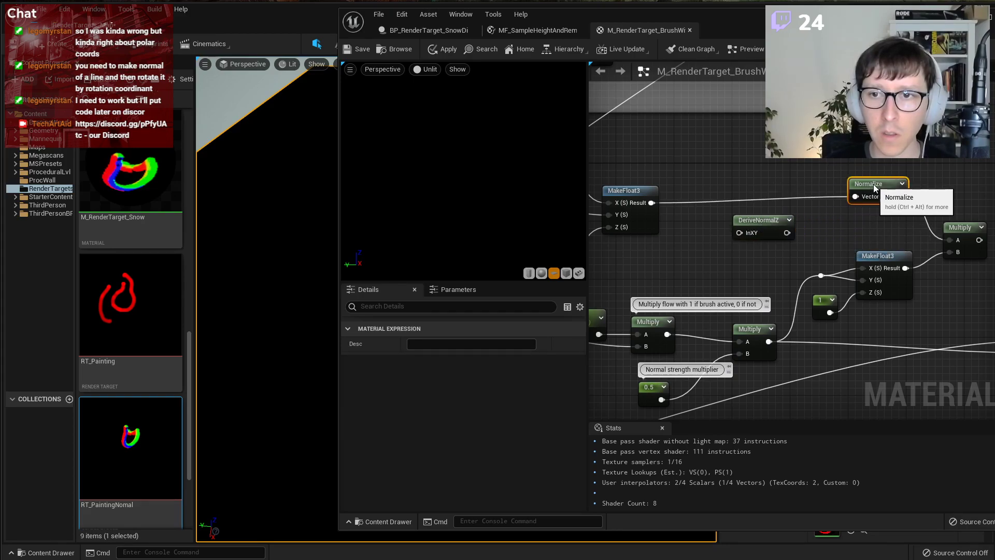
{"action": "right_click_drag", "start_coordinate": [882, 177], "coordinate": [719, 142]}
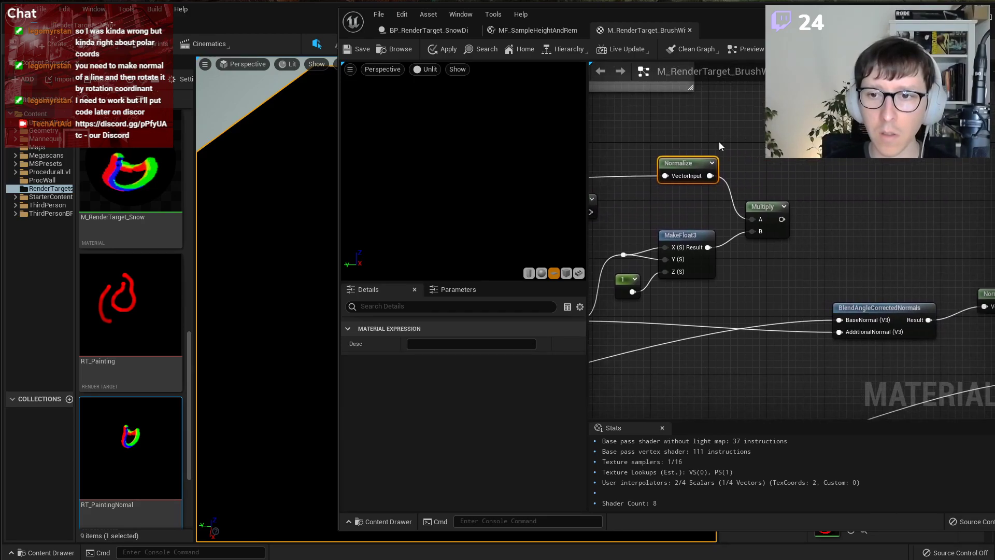
{"action": "key", "text": "n"}
{"action": "left_click", "coordinate": [833, 238]}
{"action": "left_click_drag", "start_coordinate": [782, 219], "coordinate": [844, 334]}
{"action": "left_click", "coordinate": [879, 262]}
Place the final Normalize beside BlendAngleCorrectedNormals, then save and close the brush material.
{"action": "scroll", "coordinate": [903, 223], "scroll_direction": "down", "scroll_amount": 2}
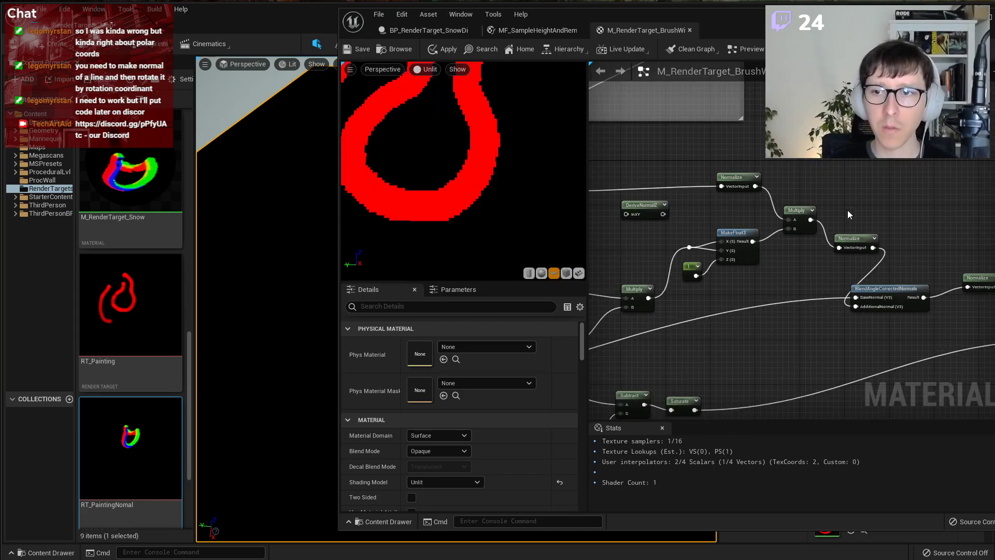
{"action": "right_click_drag", "start_coordinate": [847, 213], "coordinate": [706, 201]}
{"action": "left_click", "coordinate": [842, 266]}
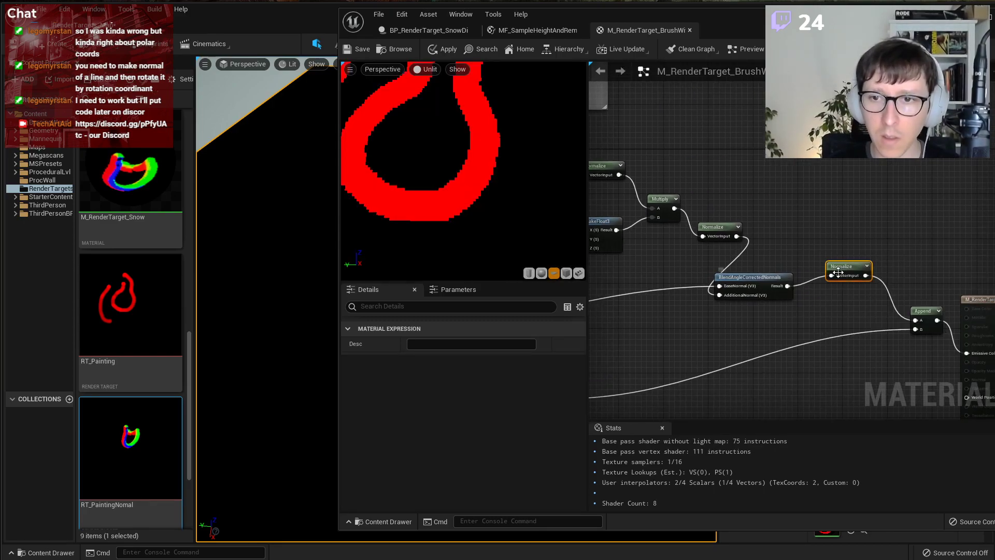
{"action": "left_click_drag", "start_coordinate": [847, 265], "coordinate": [831, 276]}
{"action": "left_click", "coordinate": [816, 238]}
{"action": "right_click_drag", "start_coordinate": [815, 238], "coordinate": [945, 235]}
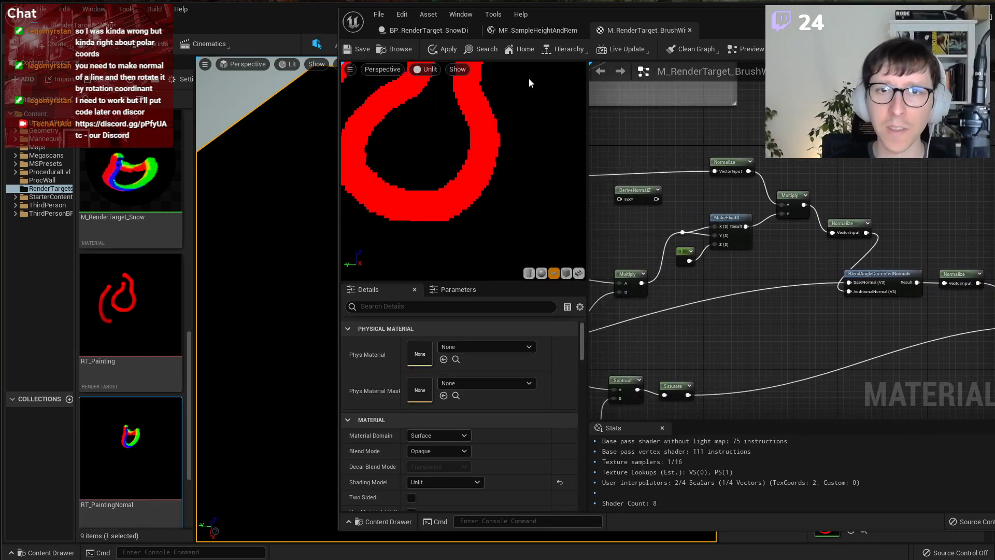
{"action": "left_click", "coordinate": [357, 50]}
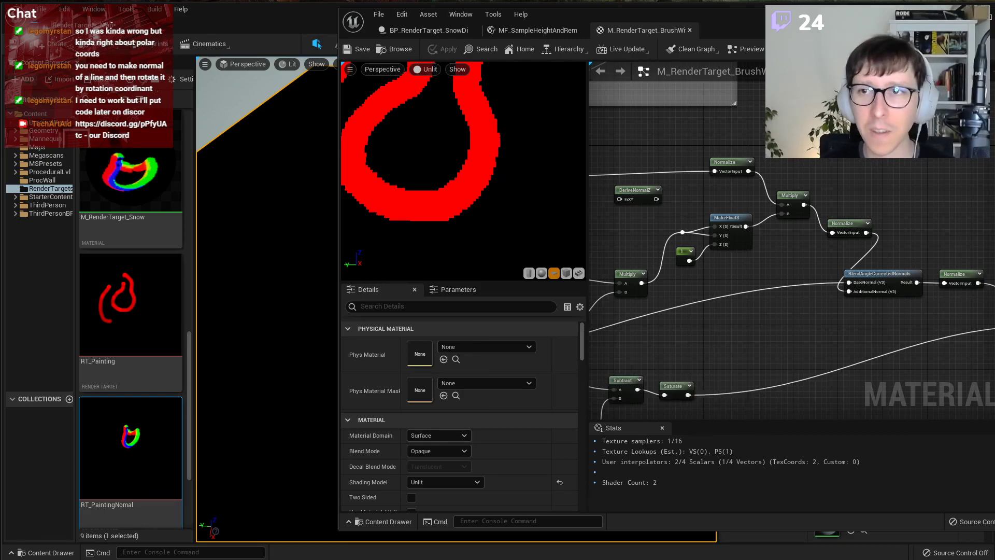
{"action": "left_click", "coordinate": [969, 17]}
Play the level, paint a stroke on the canvas, and fly the camera around it.
{"action": "left_click", "coordinate": [586, 44]}
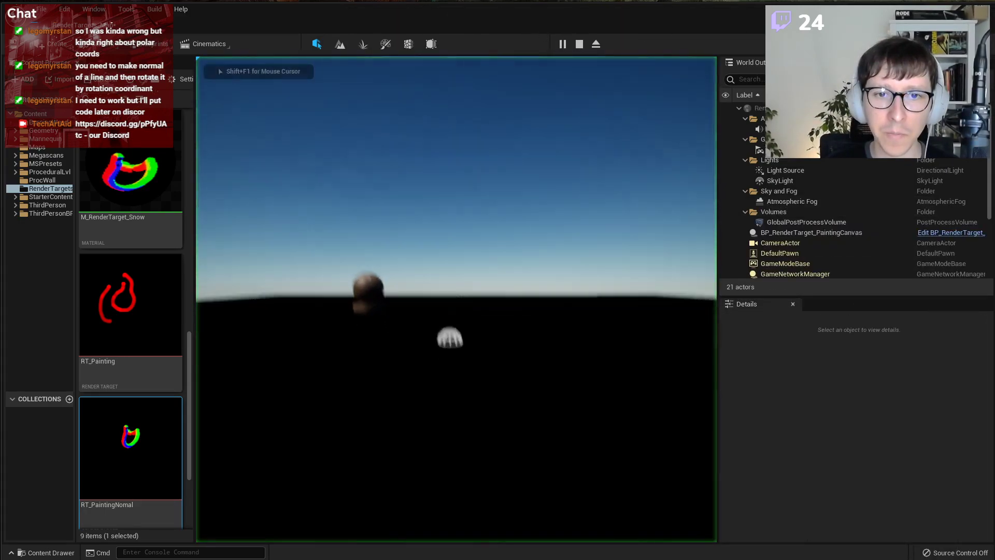
{"action": "left_click_drag", "start_coordinate": [456, 300], "coordinate": [456, 299]}
{"action": "key", "text": "s"}
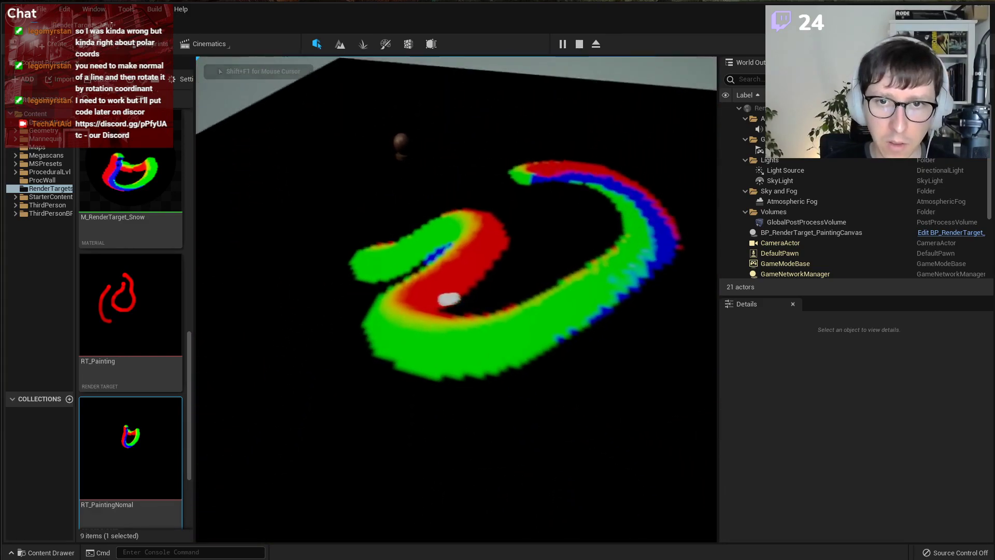
{"action": "key", "text": "w"}
{"action": "key", "text": "a"}
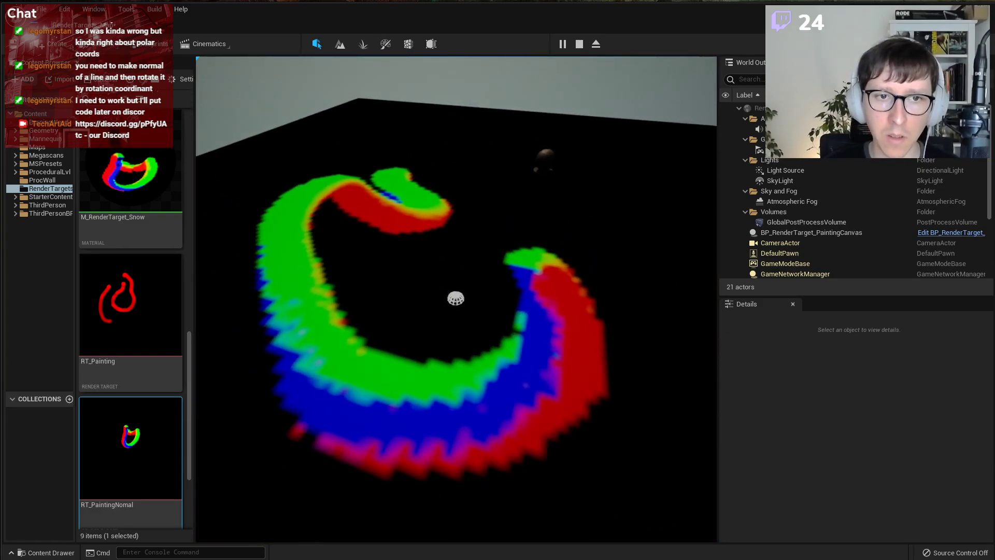
{"action": "key", "text": "d"}
{"action": "key", "text": "s"}
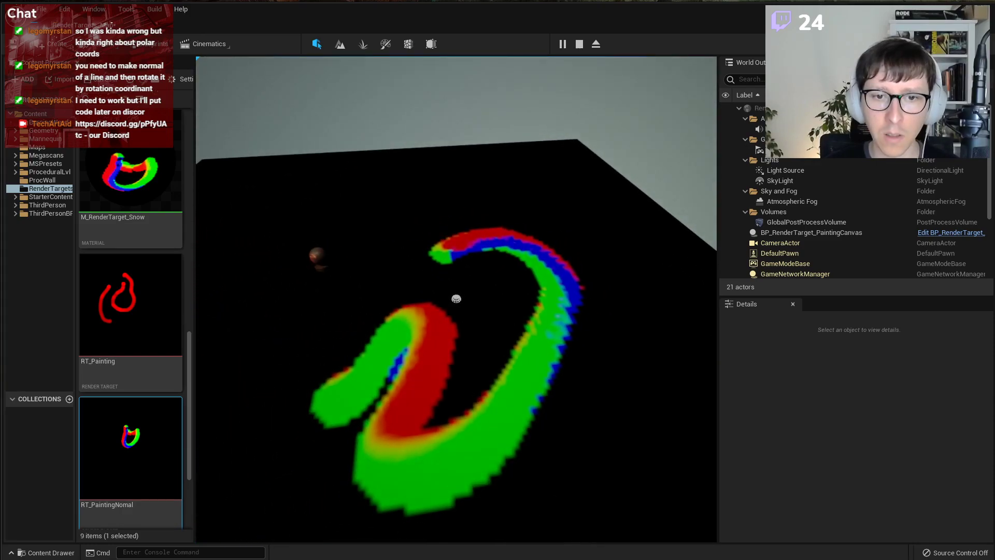
Paint a second stroke, stop play, check RT_PaintingNormal and return to the brush graph.
{"action": "left_click_drag", "start_coordinate": [456, 300], "coordinate": [456, 299]}
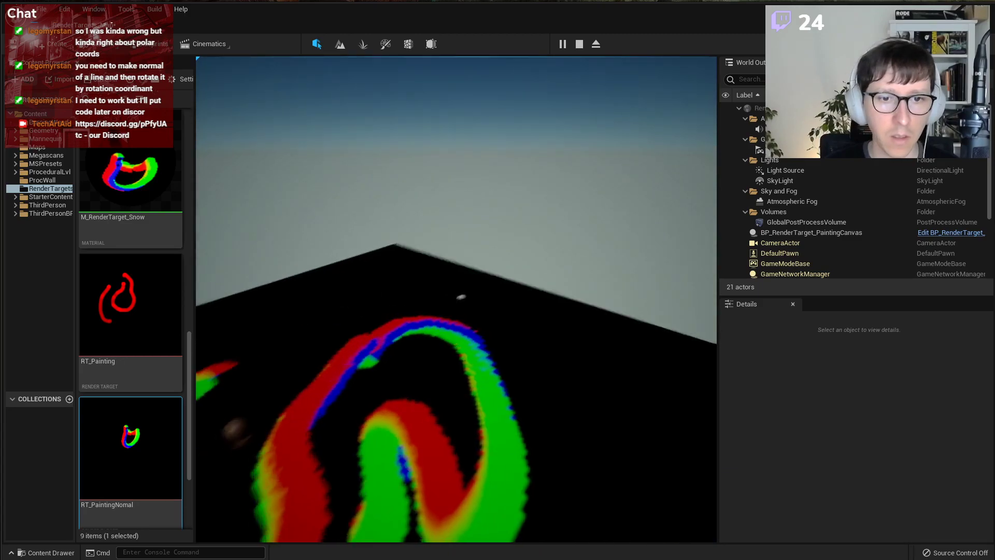
{"action": "key", "text": "w"}
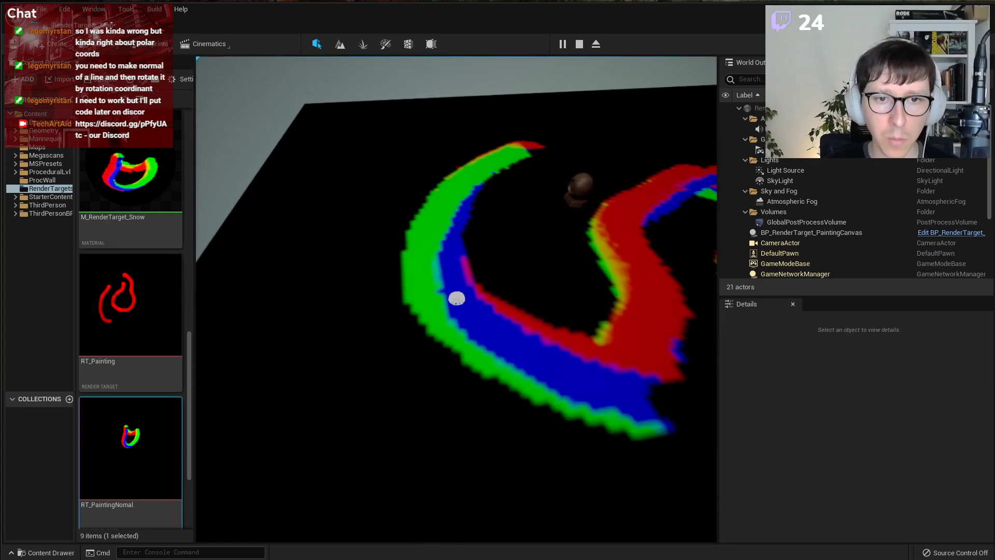
{"action": "key", "text": "Escape"}
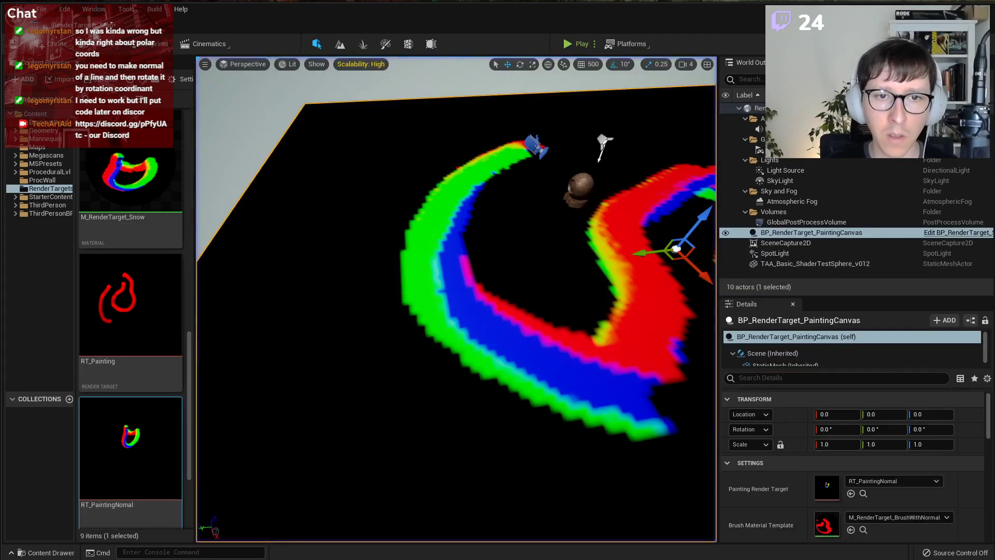
{"action": "double_click", "coordinate": [827, 486]}
{"action": "left_click", "coordinate": [628, 32]}
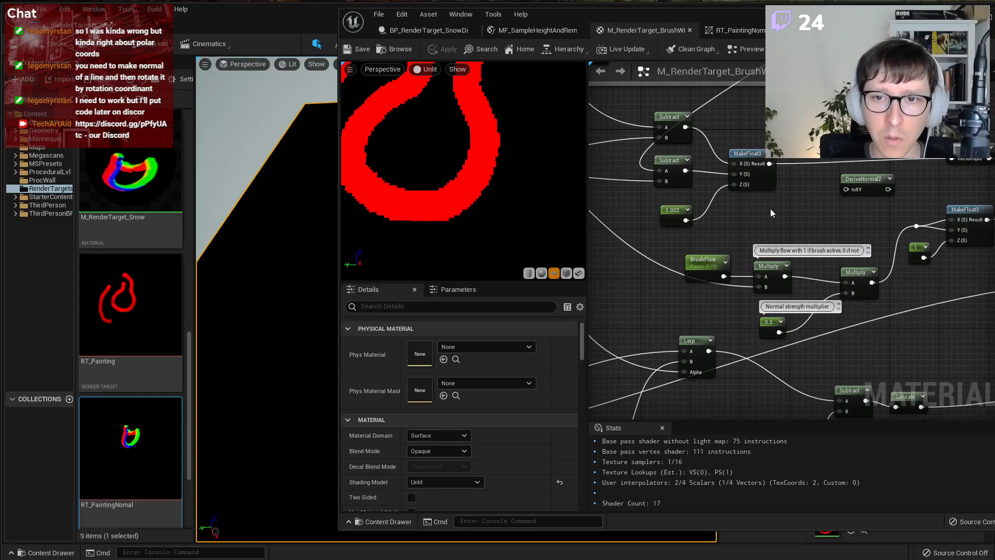
Change the 0.002 constant to 0.02 and save the brush material.
{"action": "left_click", "coordinate": [676, 209]}
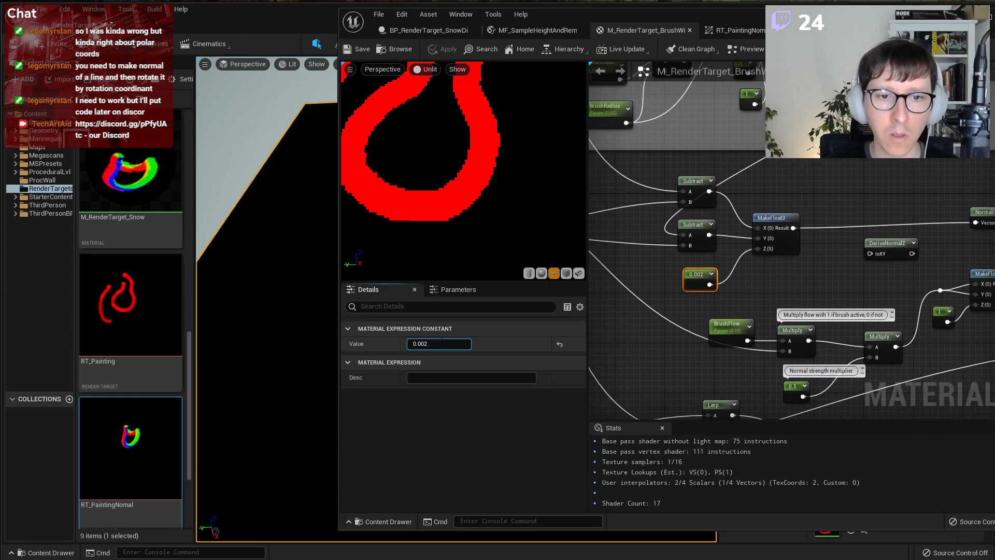
{"action": "left_click", "coordinate": [430, 344]}
{"action": "type", "text": "0.02"}
{"action": "key", "text": "Return"}
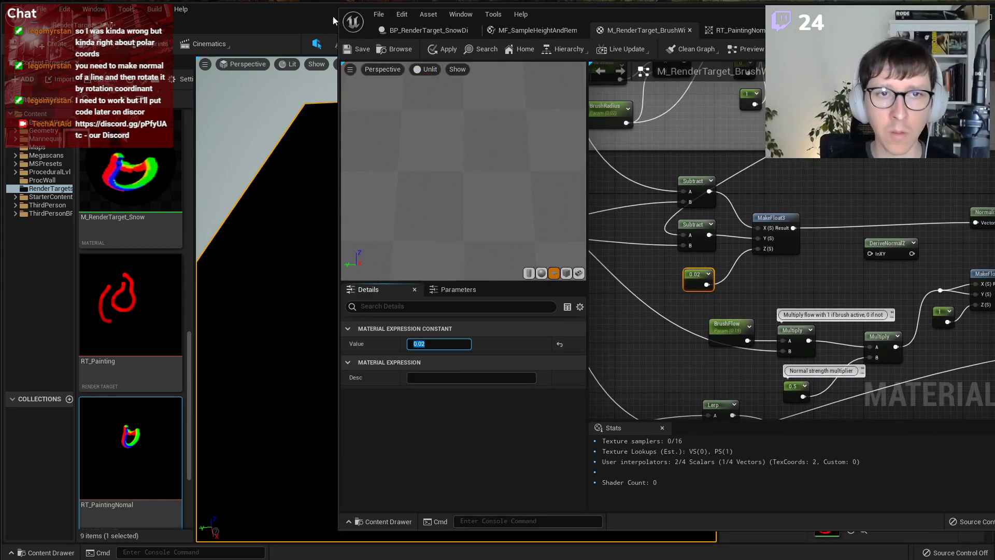
{"action": "left_click", "coordinate": [357, 49]}
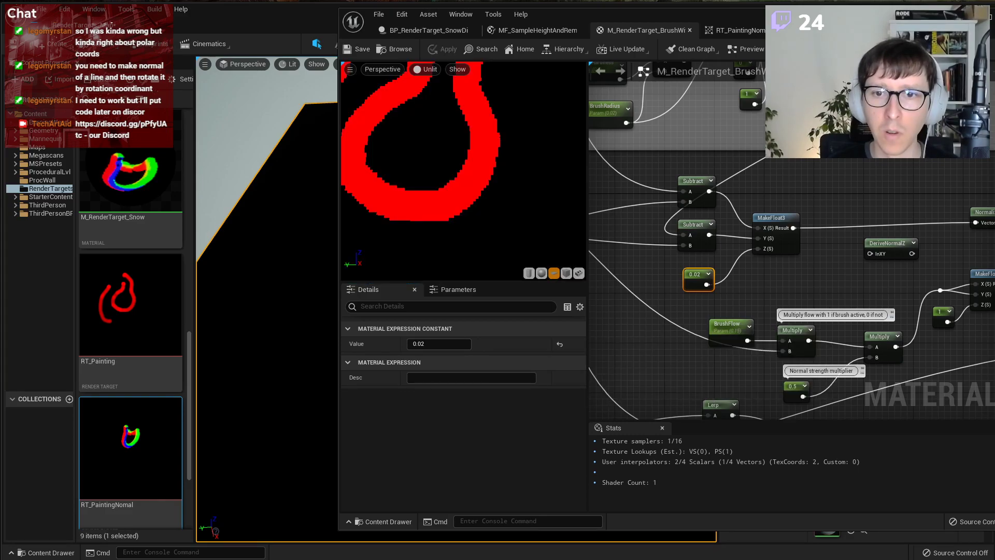
Play-test twice, painting a stroke and a blob, then open M_RenderTarget_BrushWithNormal.
{"action": "left_click", "coordinate": [282, 32]}
{"action": "left_click", "coordinate": [574, 43]}
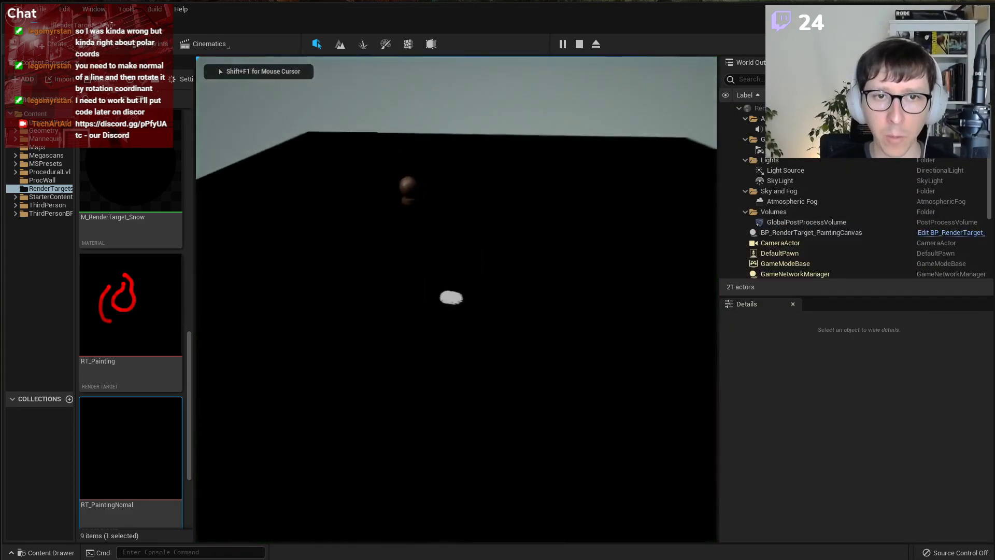
{"action": "left_click_drag", "start_coordinate": [451, 297], "coordinate": [455, 298]}
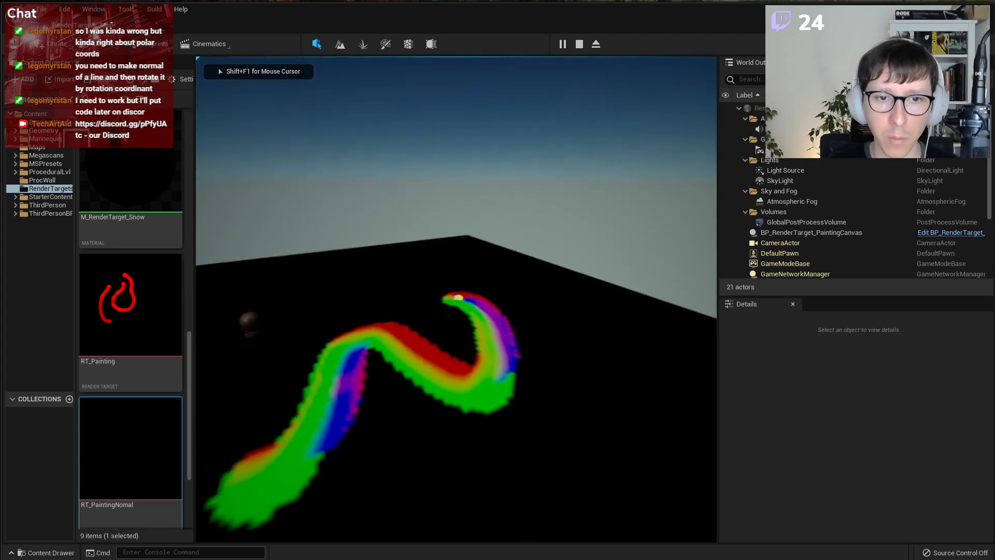
{"action": "key", "text": "Escape"}
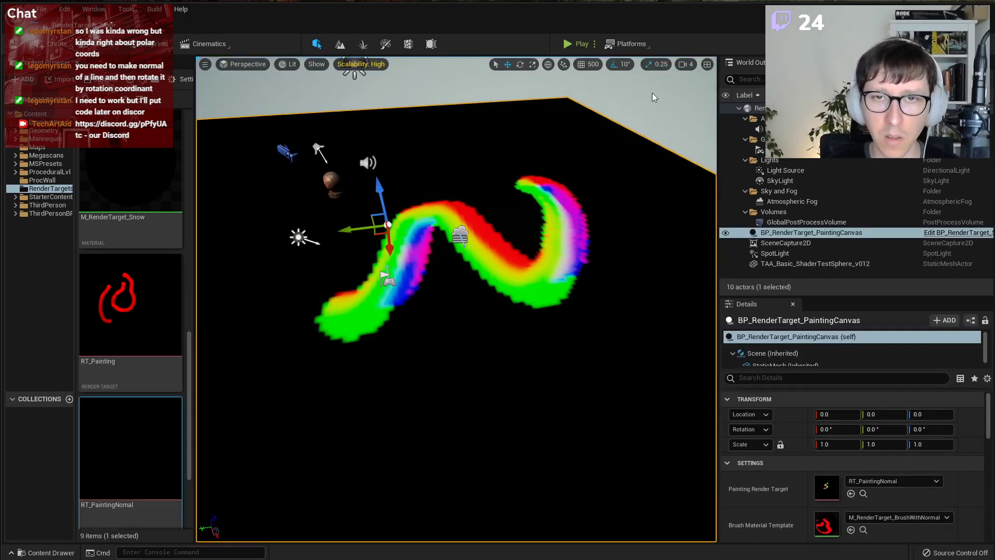
{"action": "left_click", "coordinate": [574, 44]}
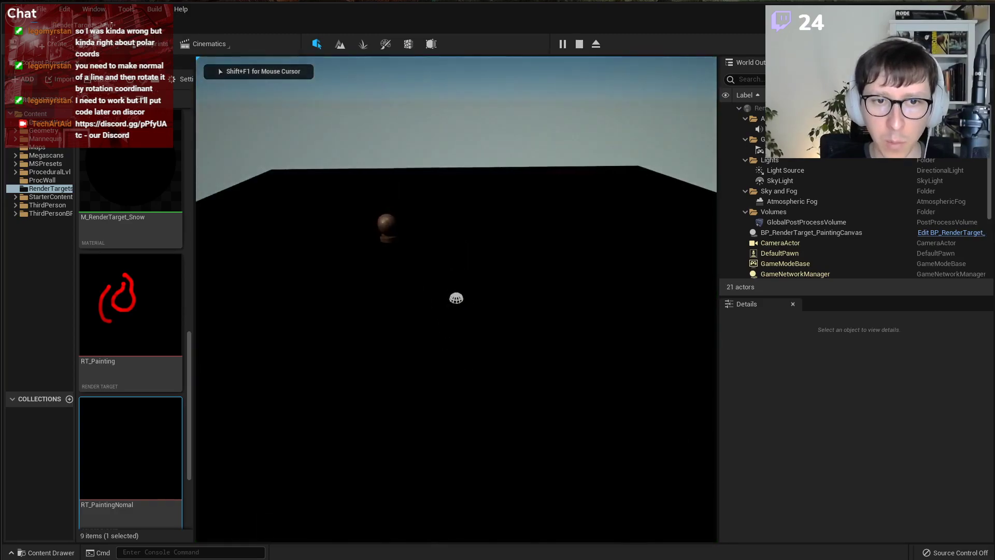
{"action": "left_click", "coordinate": [456, 299]}
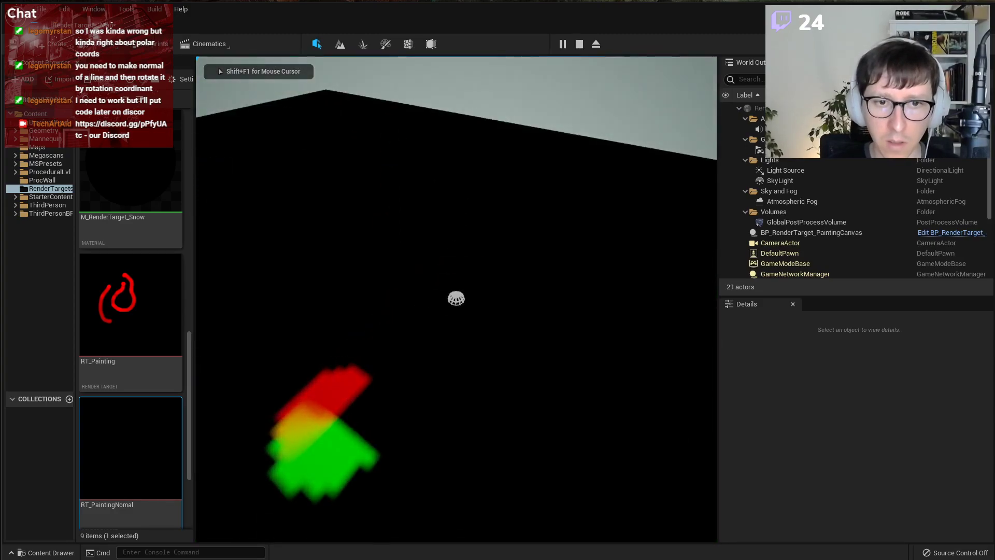
{"action": "key", "text": "Escape"}
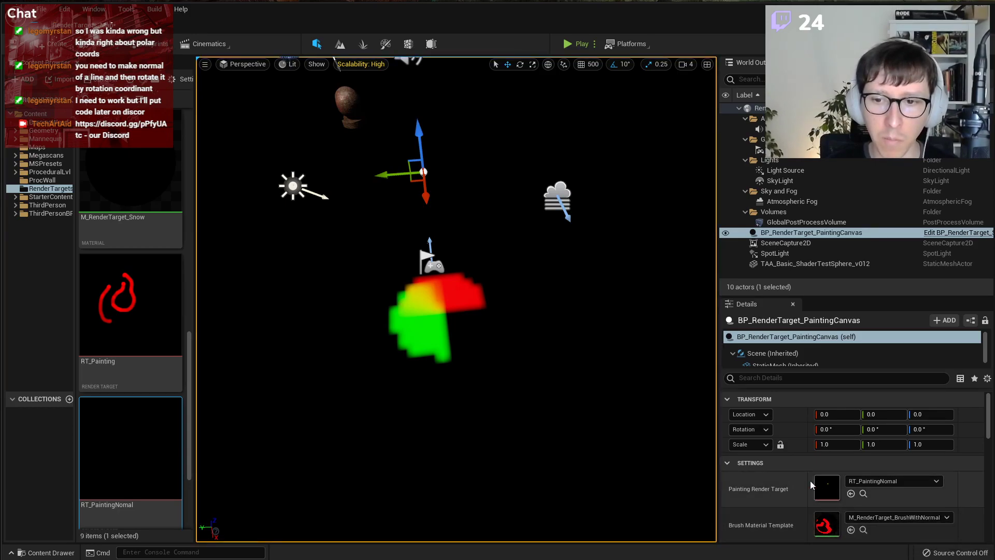
{"action": "scroll", "coordinate": [826, 509], "scroll_direction": "down", "scroll_amount": 2}
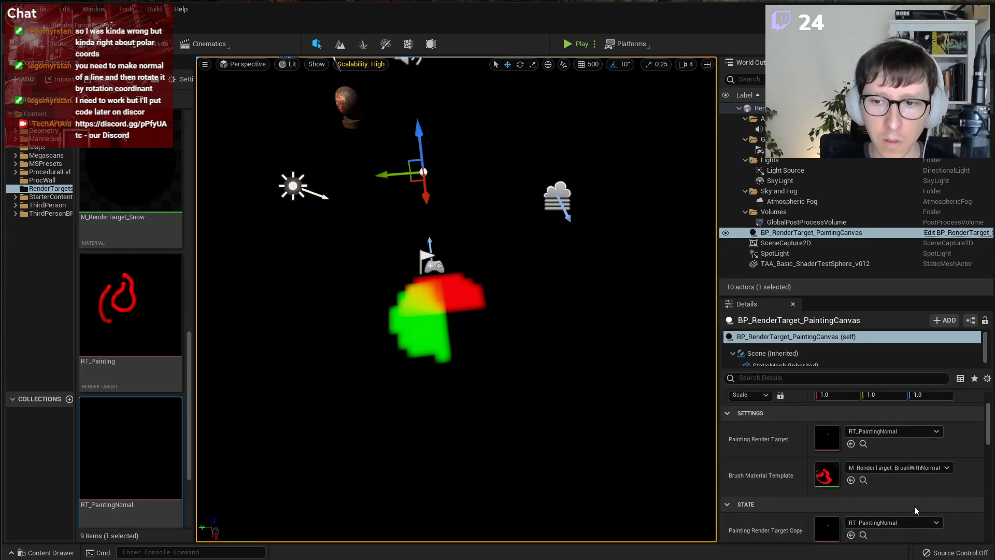
{"action": "double_click", "coordinate": [824, 474]}
Pan across the brush graph and move the Normalize node further left.
{"action": "scroll", "coordinate": [741, 278], "scroll_direction": "down", "scroll_amount": 1}
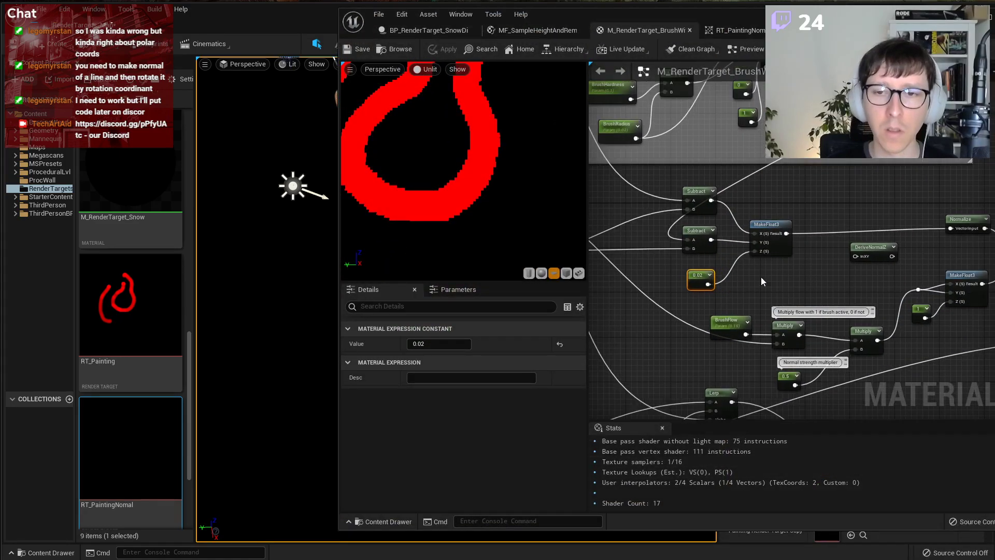
{"action": "left_click", "coordinate": [750, 280]}
{"action": "scroll", "coordinate": [706, 287], "scroll_direction": "up", "scroll_amount": 1}
{"action": "right_click_drag", "start_coordinate": [726, 264], "coordinate": [867, 329]}
{"action": "scroll", "coordinate": [868, 328], "scroll_direction": "down", "scroll_amount": 1}
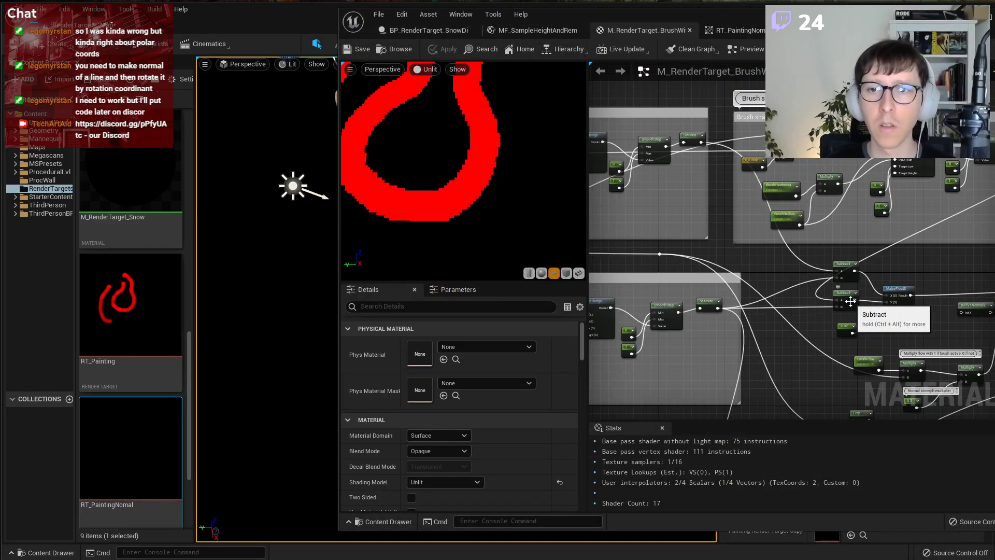
{"action": "right_click_drag", "start_coordinate": [876, 237], "coordinate": [652, 196]}
{"action": "right_click_drag", "start_coordinate": [719, 293], "coordinate": [751, 297]}
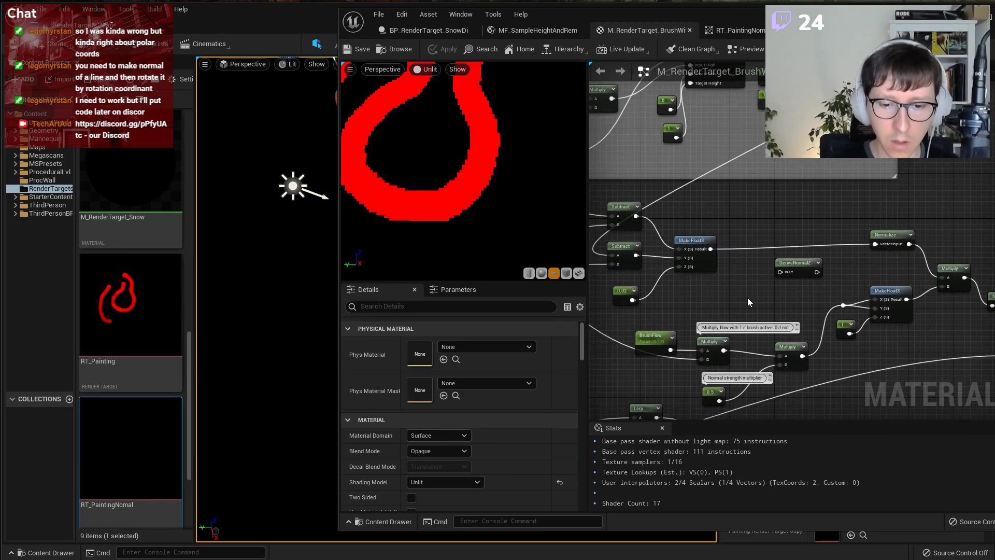
{"action": "left_click_drag", "start_coordinate": [874, 240], "coordinate": [831, 245]}
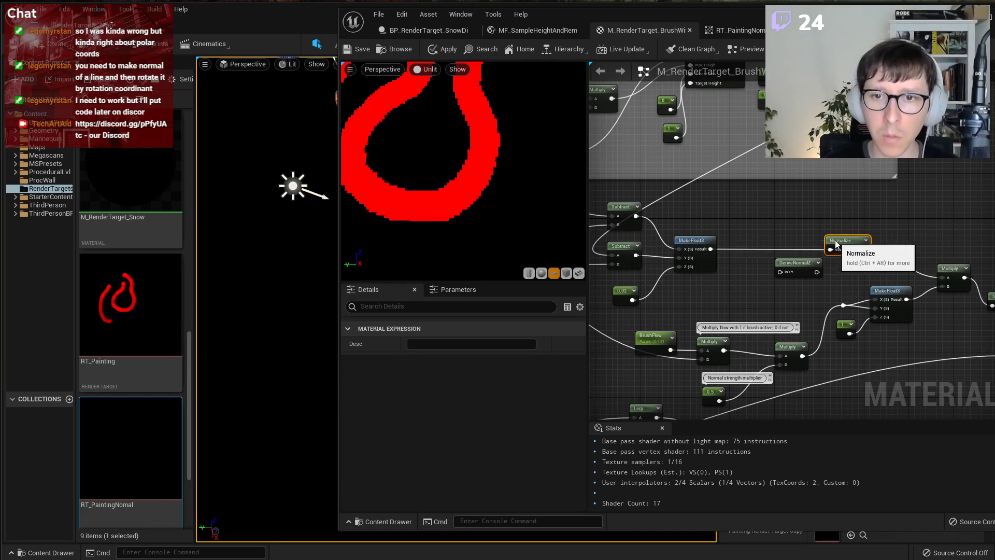
Select the canvas's static mesh component and open its M_RenderTarget_Snow floor material.
{"action": "left_click", "coordinate": [270, 249]}
{"action": "right_click_drag", "start_coordinate": [269, 249], "coordinate": [257, 212]}
{"action": "key", "text": "s"}
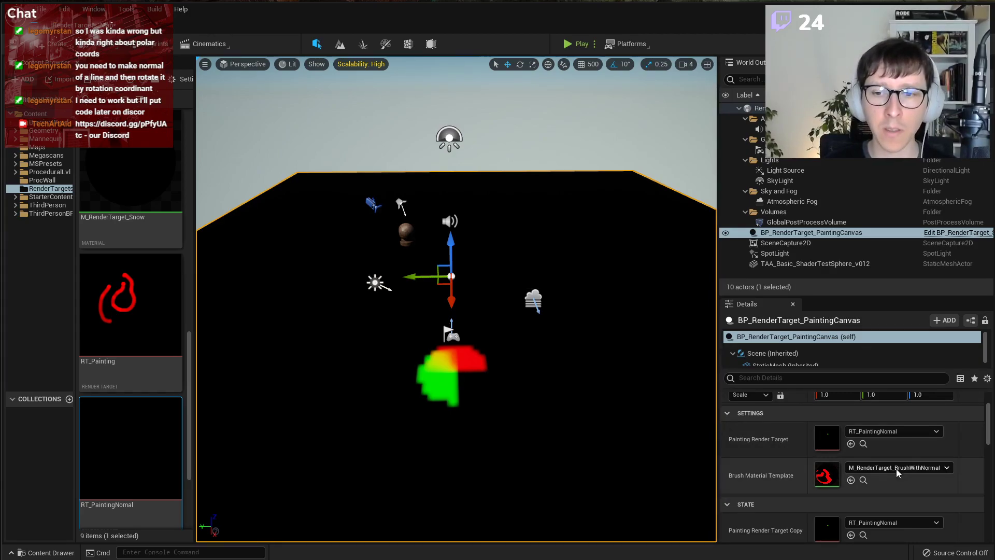
{"action": "scroll", "coordinate": [134, 300], "scroll_direction": "up", "scroll_amount": 3}
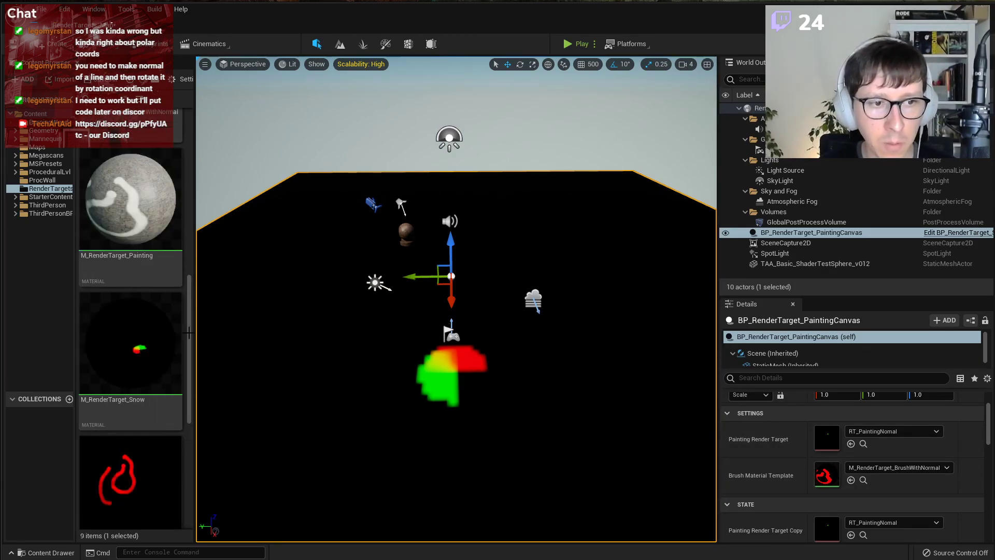
{"action": "scroll", "coordinate": [136, 322], "scroll_direction": "up", "scroll_amount": 3}
{"action": "scroll", "coordinate": [144, 365], "scroll_direction": "down", "scroll_amount": 5}
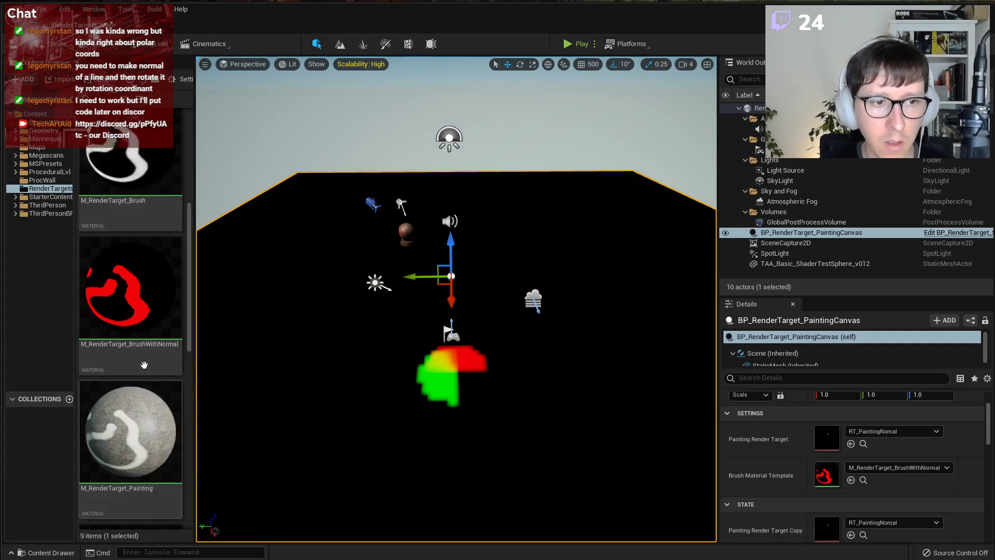
{"action": "scroll", "coordinate": [87, 359], "scroll_direction": "up", "scroll_amount": 4}
{"action": "scroll", "coordinate": [87, 358], "scroll_direction": "up", "scroll_amount": 4}
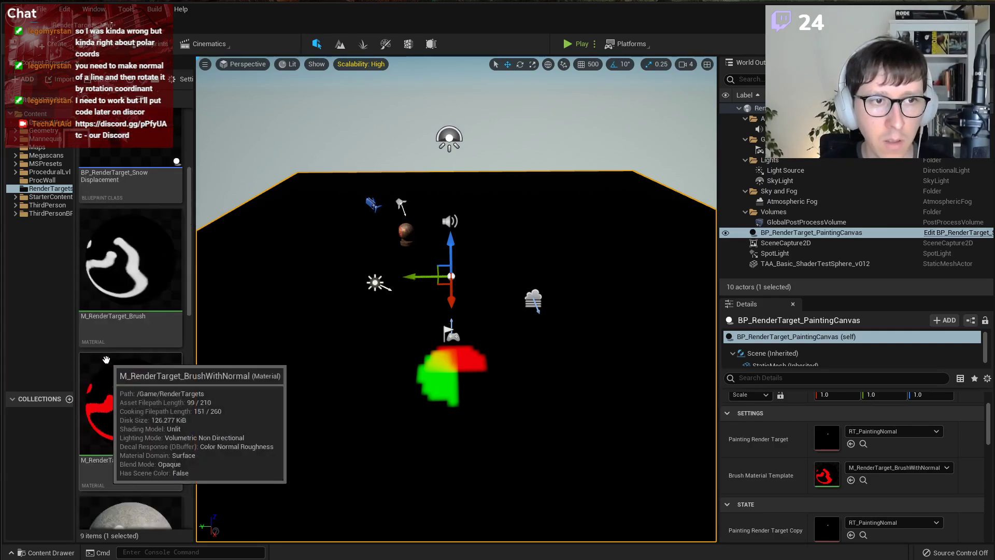
{"action": "scroll", "coordinate": [751, 434], "scroll_direction": "up", "scroll_amount": 2}
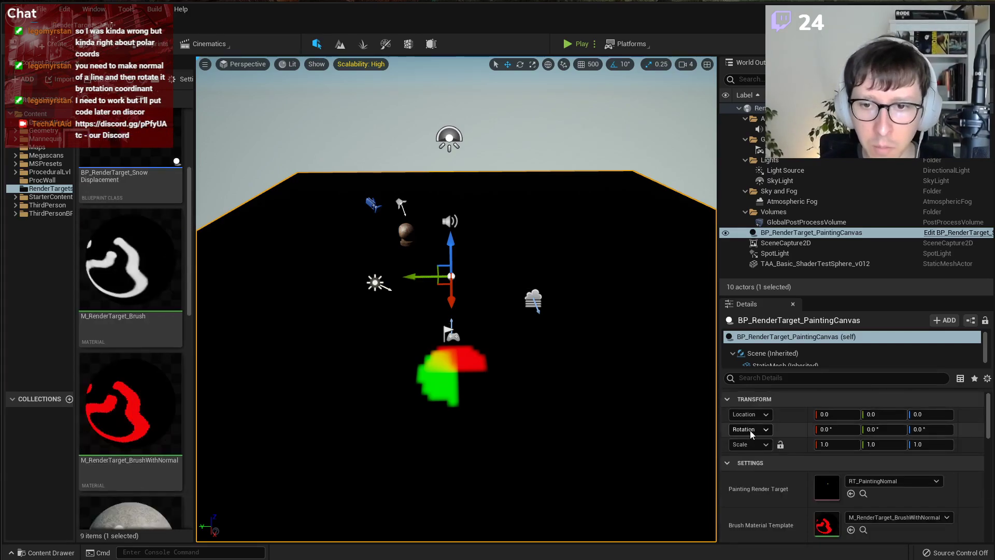
{"action": "left_click", "coordinate": [781, 365]}
{"action": "scroll", "coordinate": [772, 496], "scroll_direction": "down", "scroll_amount": 2}
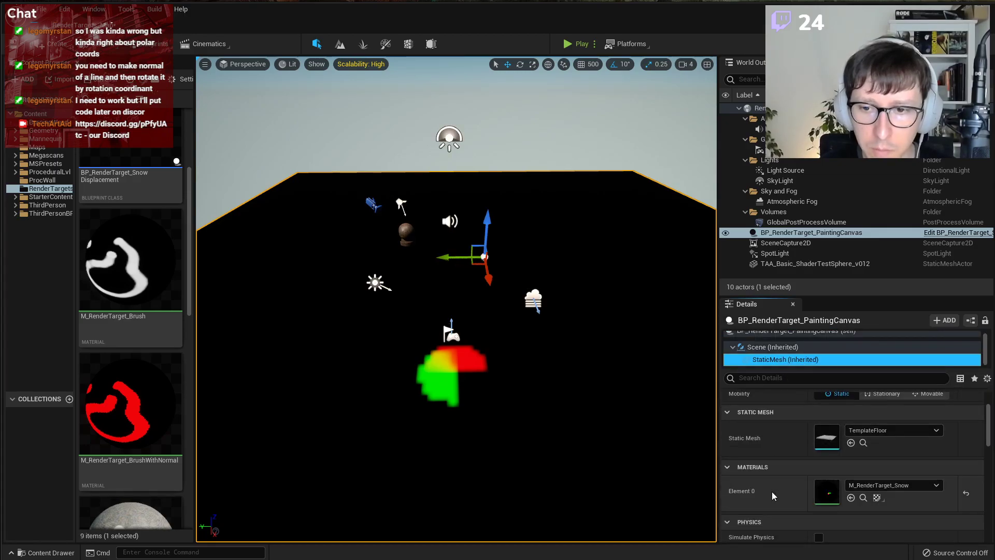
{"action": "double_click", "coordinate": [826, 492]}
Break the Emissive Color link and switch the shading model to Default Lit.
{"action": "right_click_drag", "start_coordinate": [727, 222], "coordinate": [814, 186]}
{"action": "scroll", "coordinate": [808, 207], "scroll_direction": "up", "scroll_amount": 2}
{"action": "left_click", "coordinate": [854, 294], "text": "alt"}
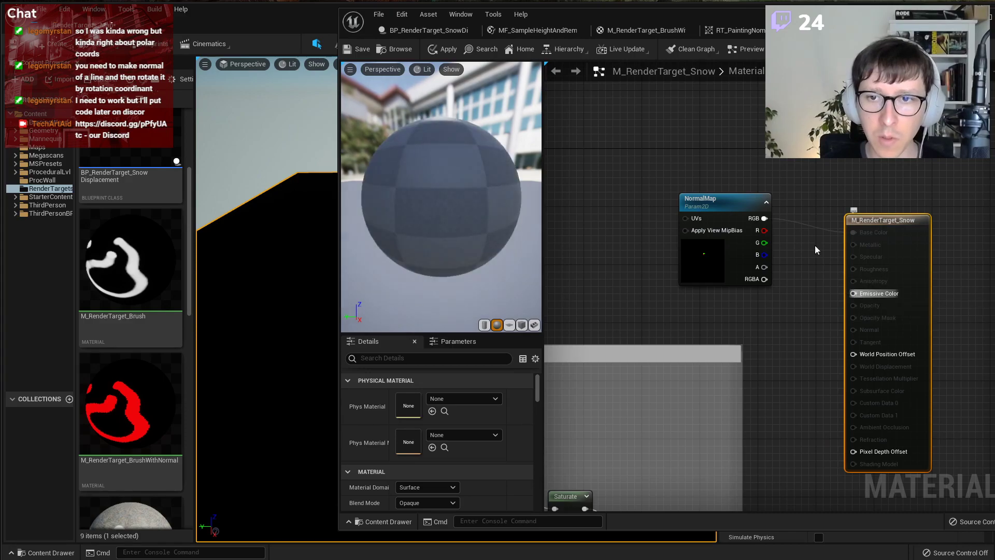
{"action": "scroll", "coordinate": [465, 471], "scroll_direction": "down", "scroll_amount": 2}
{"action": "left_click", "coordinate": [451, 484]}
{"action": "left_click", "coordinate": [446, 505]}
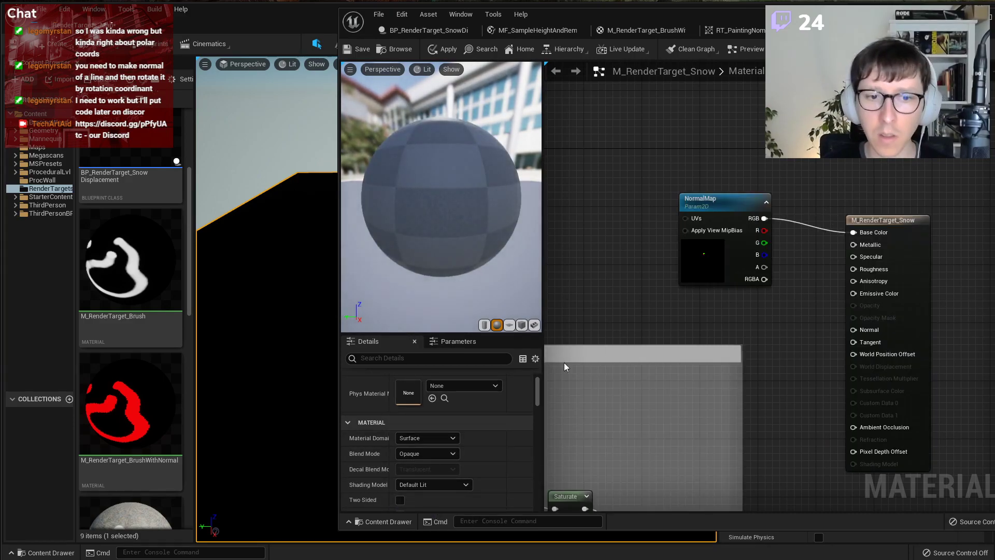
Replace the NormalMap on Base Color with a pale blue constant (0.727, 0.839, 0.865).
{"action": "left_click", "coordinate": [853, 232], "text": "alt"}
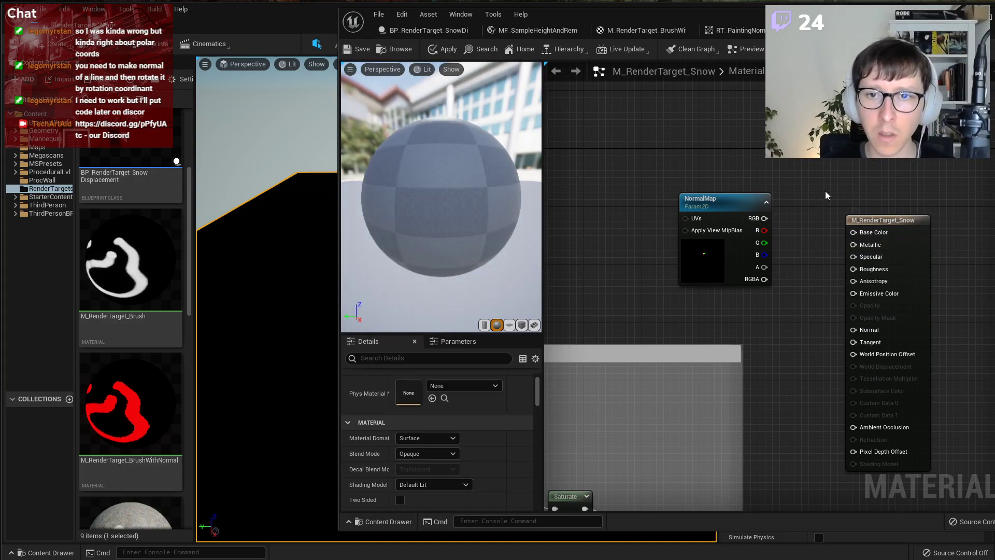
{"action": "key", "text": "3"}
{"action": "left_click", "coordinate": [794, 148]}
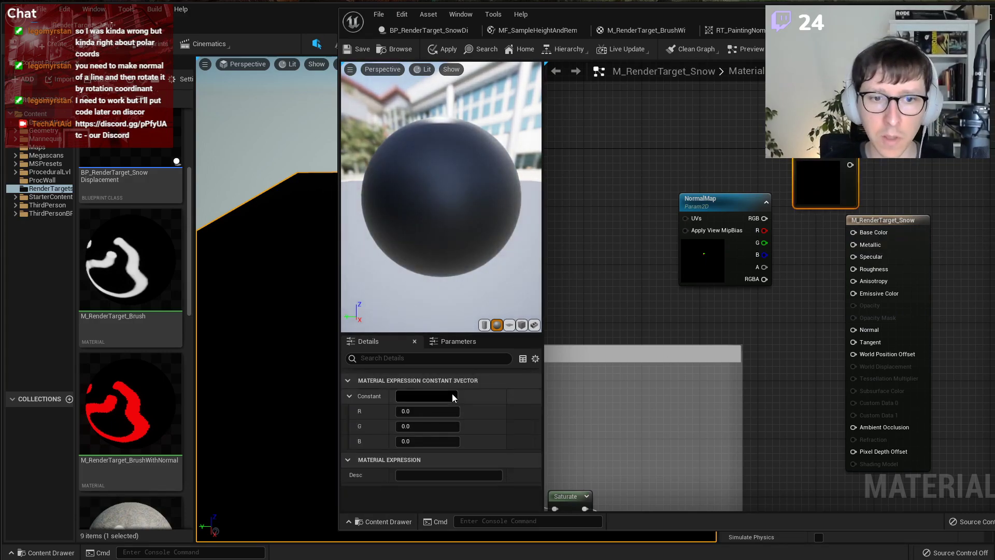
{"action": "left_click", "coordinate": [451, 396]}
{"action": "left_click", "coordinate": [600, 452]}
{"action": "left_click", "coordinate": [510, 492]}
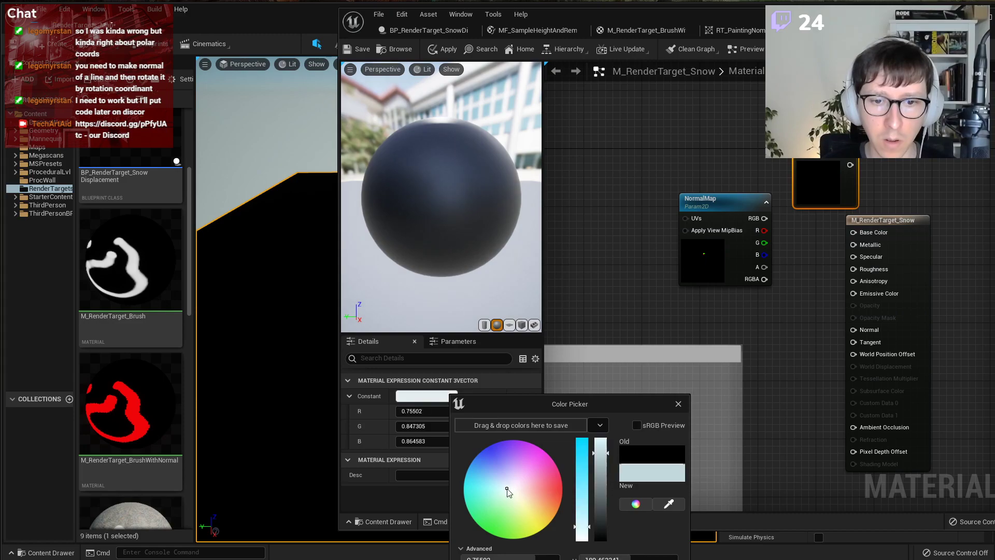
{"action": "left_click", "coordinate": [852, 177]}
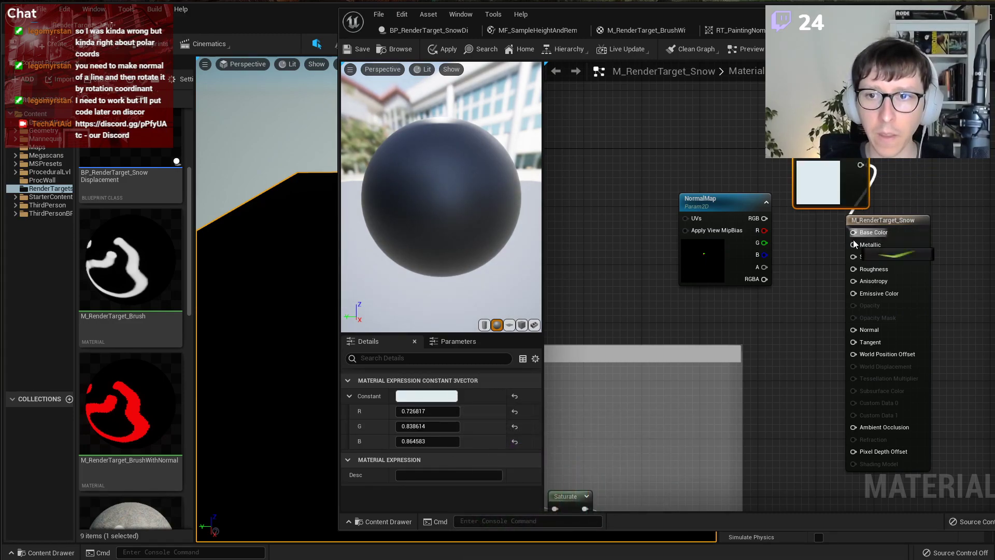
{"action": "left_click_drag", "start_coordinate": [853, 229], "coordinate": [854, 231]}
Rearrange the nodes, wire the NormalMap's RGB into Normal, and save M_RenderTarget_Snow.
{"action": "left_click_drag", "start_coordinate": [799, 205], "coordinate": [672, 194]}
{"action": "left_click_drag", "start_coordinate": [696, 206], "coordinate": [717, 264]}
{"action": "left_click_drag", "start_coordinate": [786, 276], "coordinate": [853, 330]}
{"action": "left_click_drag", "start_coordinate": [741, 257], "coordinate": [654, 228]}
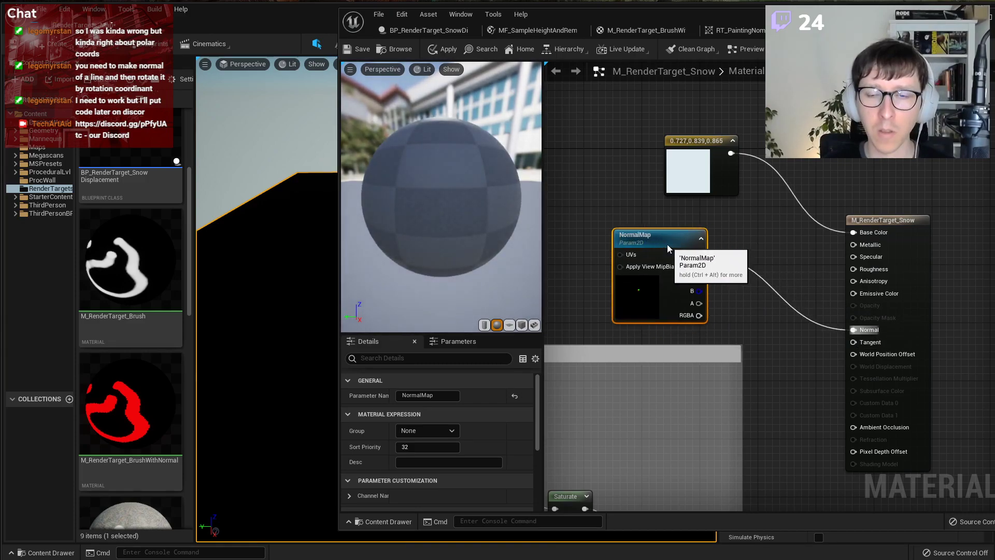
{"action": "left_click", "coordinate": [354, 50]}
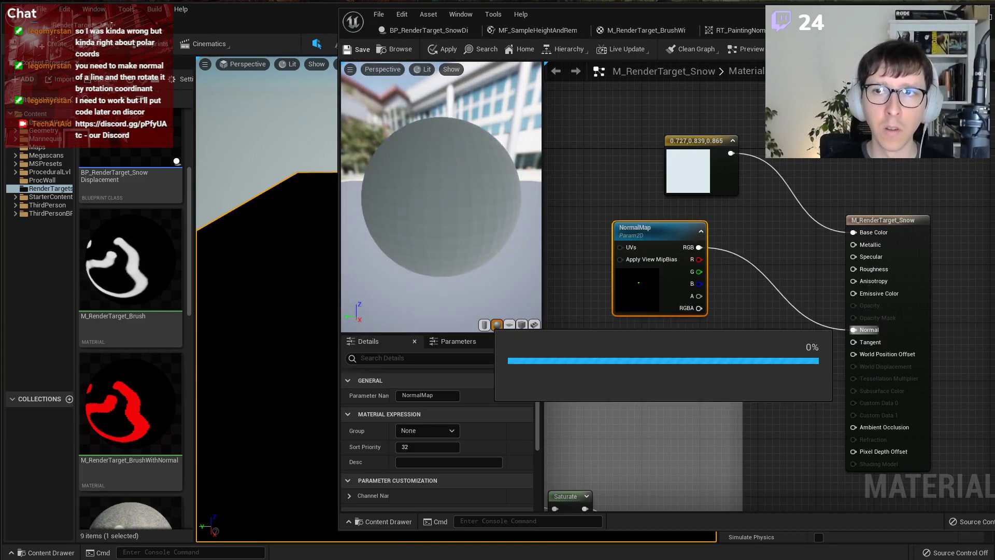
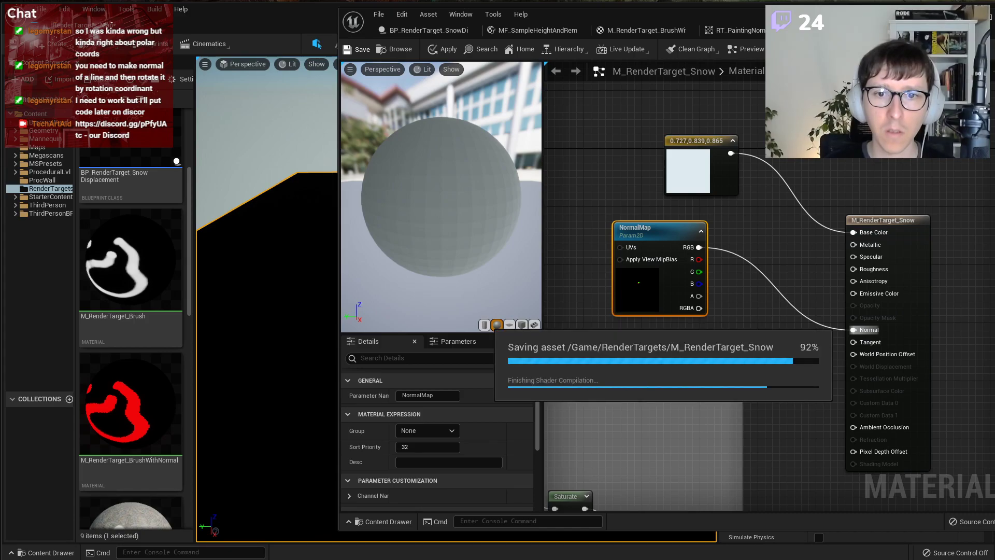
Minimize the M_RenderTarget_Snow editor and fly the camera over the snow floor.
{"action": "left_click", "coordinate": [970, 17]}
{"action": "mouse_move", "coordinate": [511, 212]}
{"action": "right_mouse_down"}
{"action": "mouse_move", "coordinate": [560, 182]}
{"action": "mouse_move", "coordinate": [570, 280]}
{"action": "mouse_move", "coordinate": [510, 181]}
{"action": "mouse_move", "coordinate": [510, 290]}
{"action": "mouse_move", "coordinate": [512, 217]}
{"action": "mouse_move", "coordinate": [511, 226]}
{"action": "right_mouse_up"}
{"action": "key", "text": "w"}
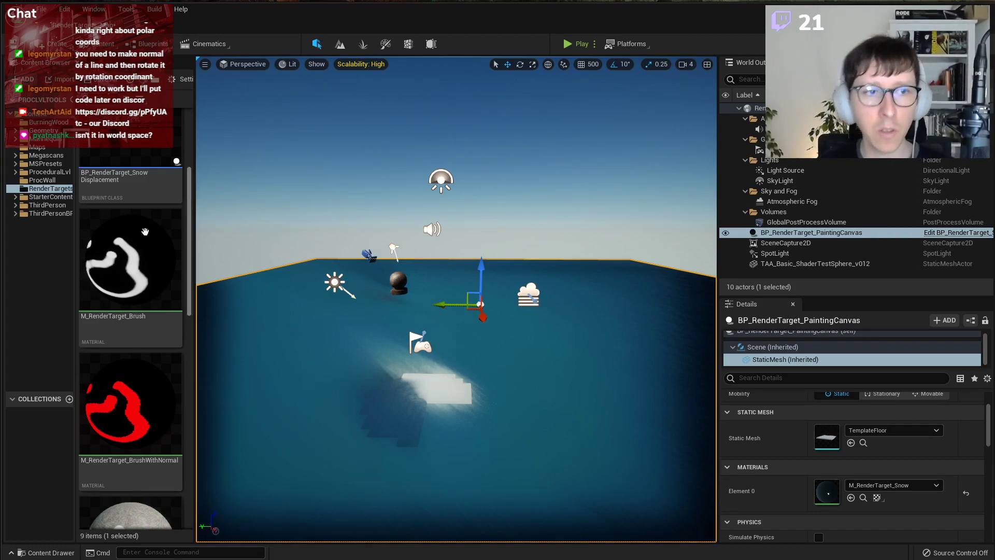
Open the BrushWithNormal material from the Content Browser.
{"action": "scroll", "coordinate": [156, 223], "scroll_direction": "up", "scroll_amount": 3}
{"action": "scroll", "coordinate": [136, 289], "scroll_direction": "down", "scroll_amount": 6}
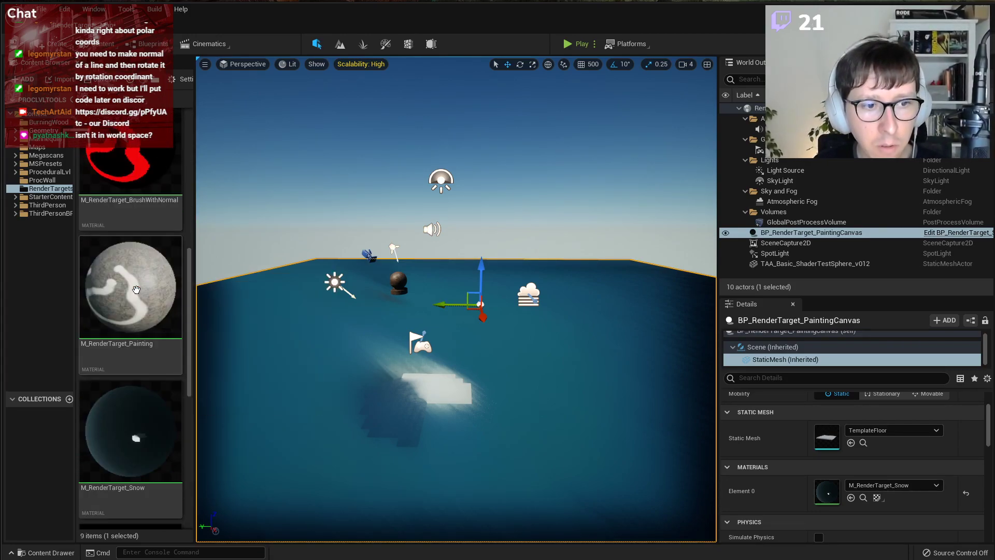
{"action": "scroll", "coordinate": [139, 306], "scroll_direction": "up", "scroll_amount": 3}
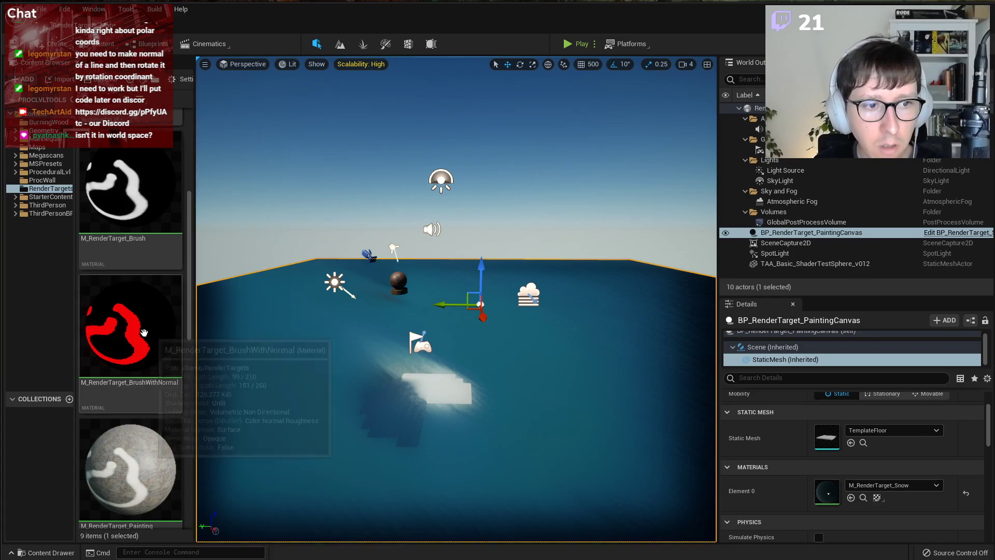
{"action": "double_click", "coordinate": [144, 332]}
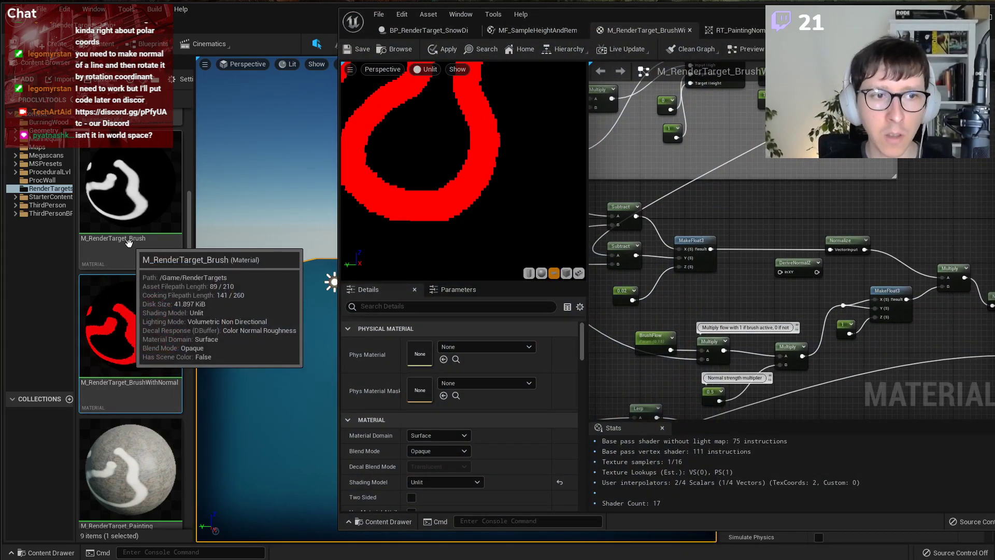
{"action": "scroll", "coordinate": [132, 259], "scroll_direction": "up", "scroll_amount": 4}
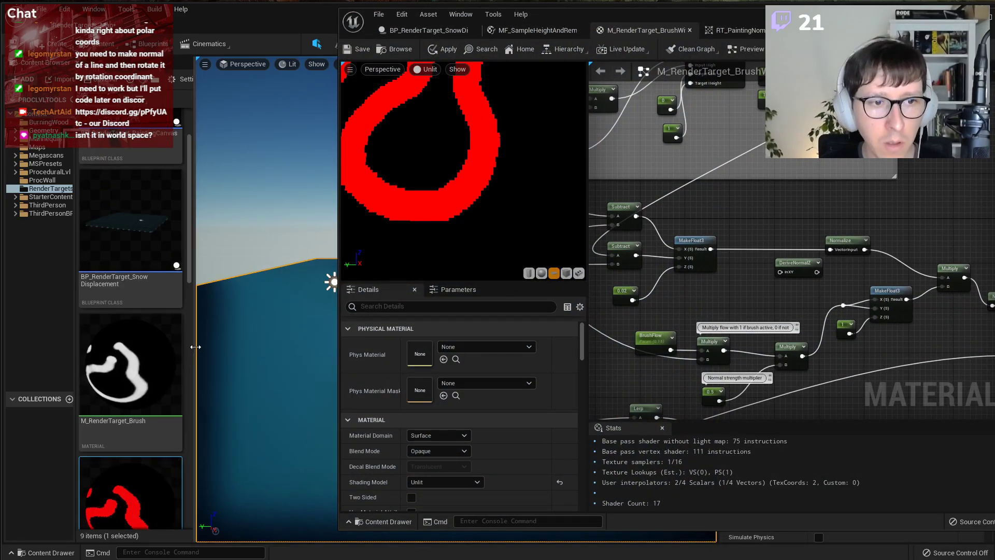
{"action": "left_click_drag", "start_coordinate": [189, 275], "coordinate": [189, 487]}
In RT_PaintingNormal, hide the alpha channel and set the clear colour to pure blue (B 1).
{"action": "double_click", "coordinate": [155, 417]}
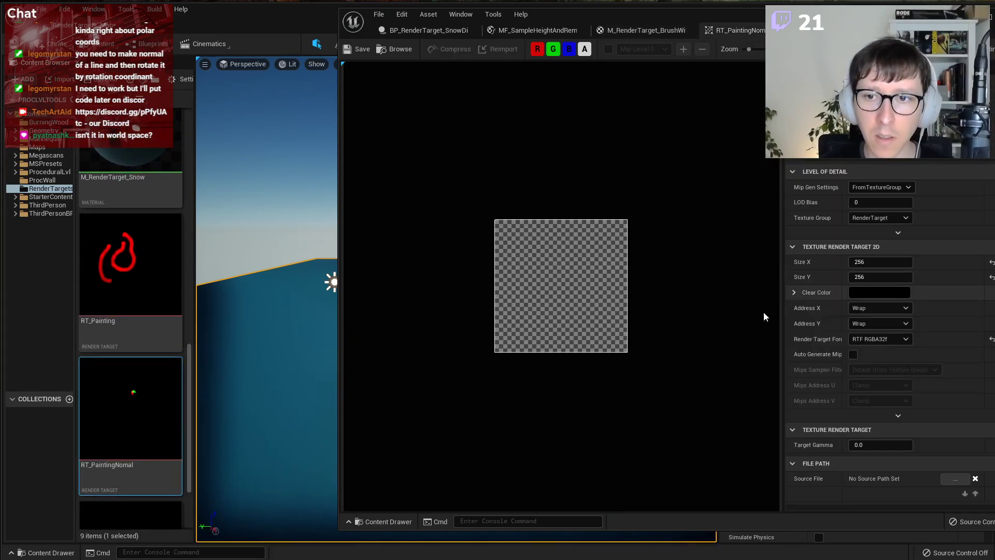
{"action": "left_click", "coordinate": [584, 49]}
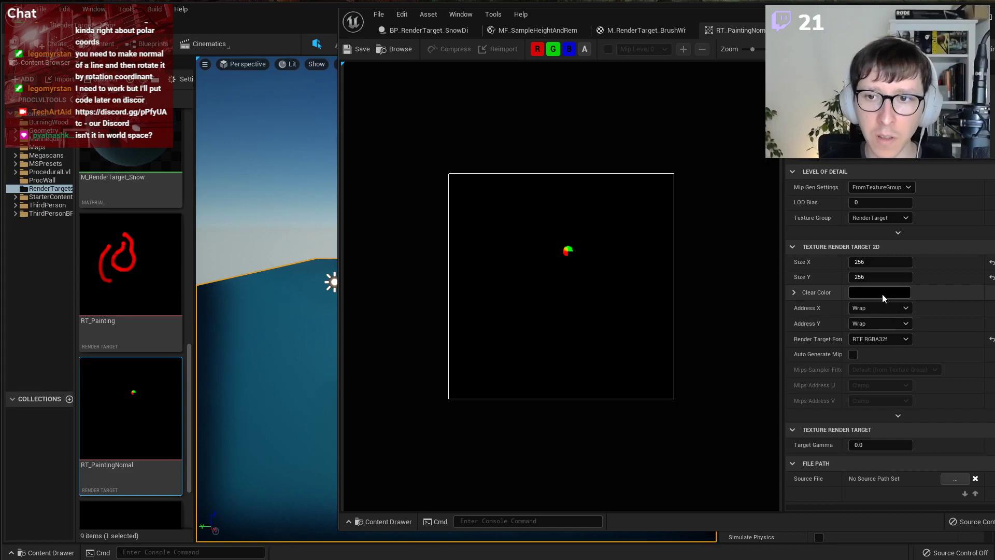
{"action": "left_click", "coordinate": [883, 293]}
{"action": "key", "text": "Return"}
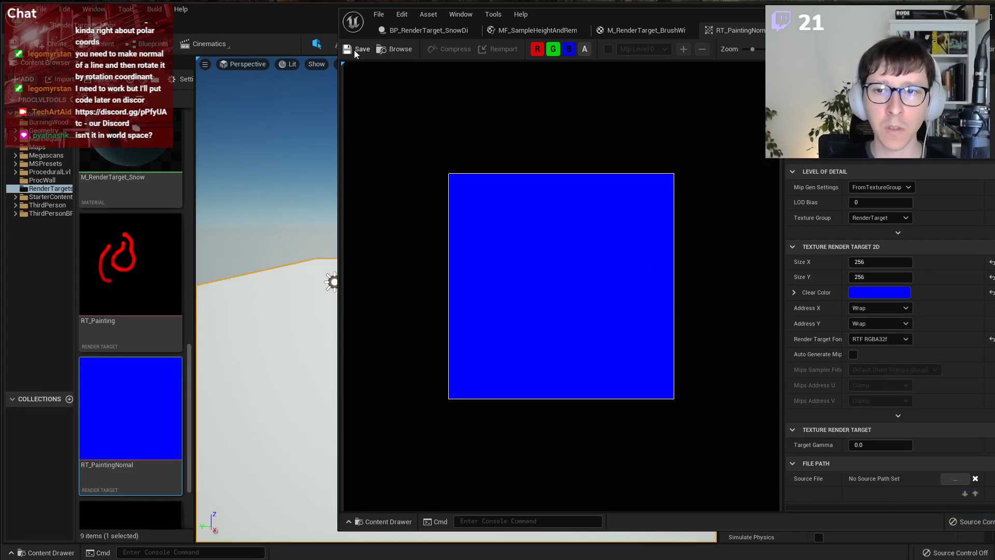
Tilt the view to the floor, start a play session and paint an S-shaped trail.
{"action": "left_click", "coordinate": [971, 17]}
{"action": "right_click_drag", "start_coordinate": [539, 184], "coordinate": [549, 239]}
{"action": "left_click", "coordinate": [576, 44]}
{"action": "left_click", "coordinate": [506, 275]}
{"action": "key", "text": "s"}
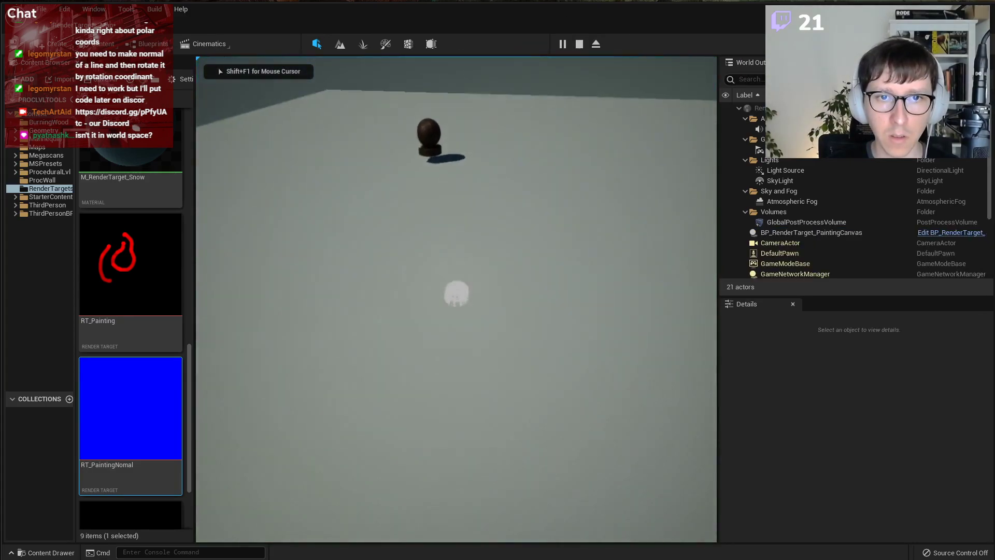
{"action": "mouse_move", "coordinate": [455, 295]}
{"action": "left_mouse_down"}
{"action": "mouse_move", "coordinate": [444, 288]}
{"action": "mouse_move", "coordinate": [457, 305]}
{"action": "mouse_move", "coordinate": [444, 299]}
{"action": "mouse_move", "coordinate": [455, 285]}
{"action": "left_mouse_up"}
Paint two more short trails into the snow while moving around the plane.
{"action": "key", "text": "a"}
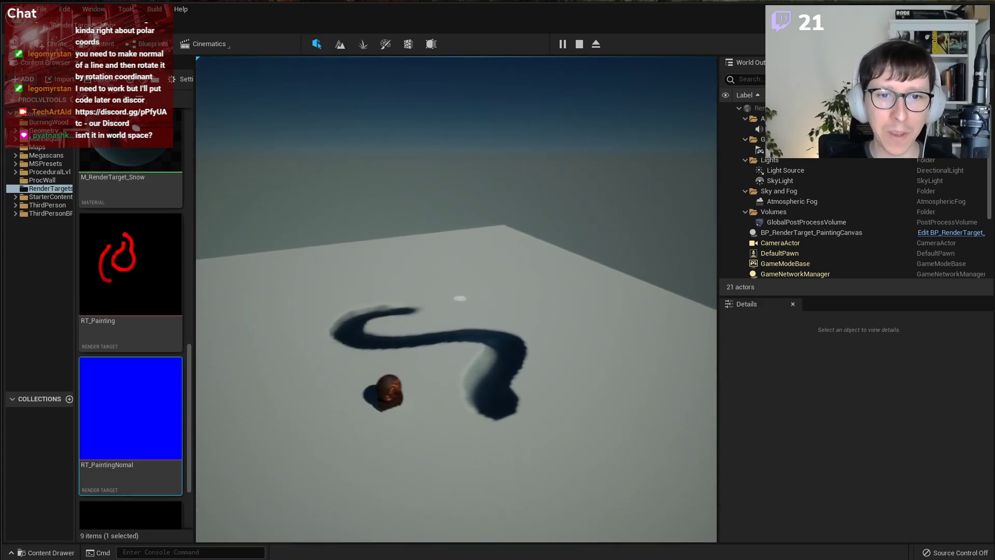
{"action": "key", "text": "w"}
{"action": "key", "text": "s"}
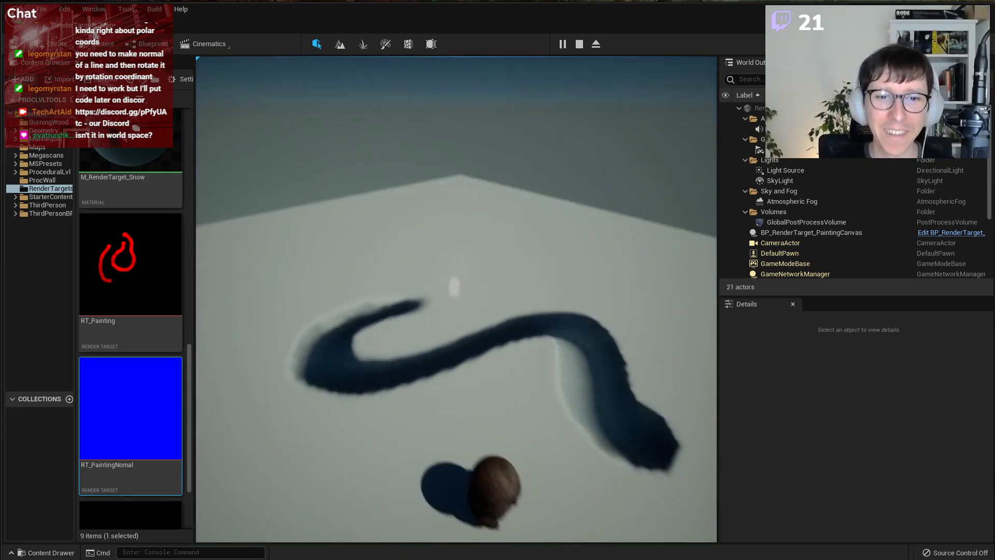
{"action": "mouse_move", "coordinate": [450, 296]}
{"action": "left_mouse_down"}
{"action": "mouse_move", "coordinate": [460, 297]}
{"action": "mouse_move", "coordinate": [455, 308]}
{"action": "mouse_move", "coordinate": [465, 300]}
{"action": "left_mouse_up"}
{"action": "key", "text": "d"}
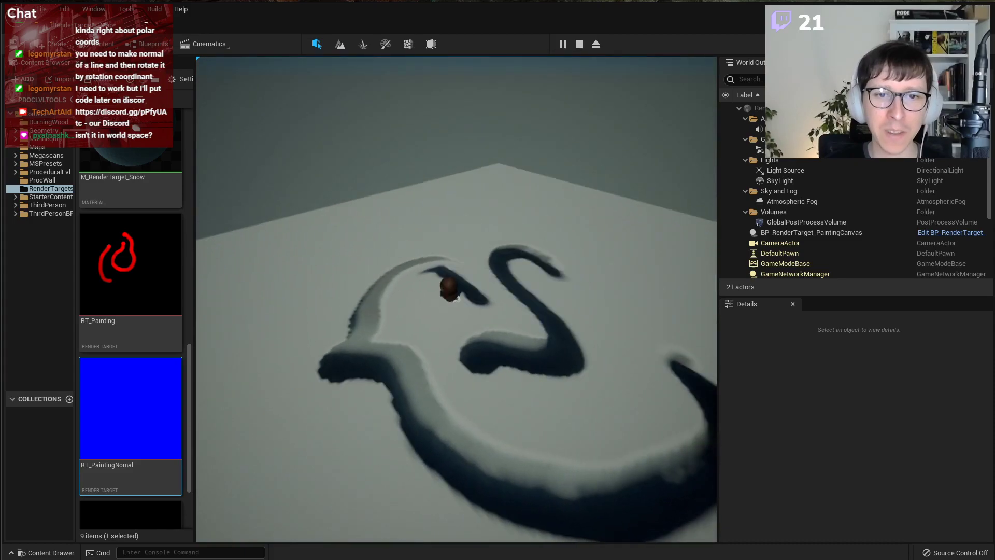
Circle the ball to inspect the groove depth and parallax, then end the play session.
{"action": "key", "text": "w"}
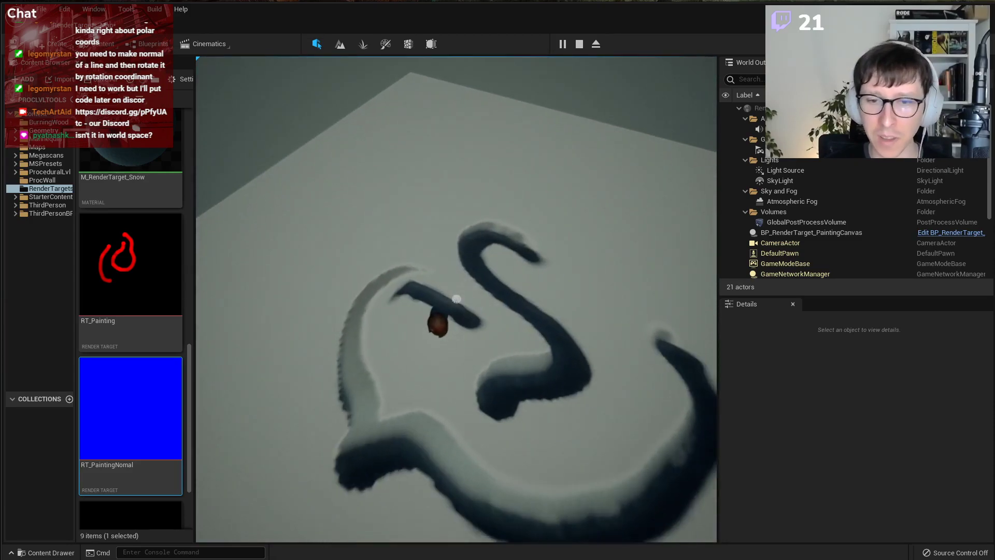
{"action": "key", "text": "w"}
{"action": "key", "text": "a"}
{"action": "key", "text": "w"}
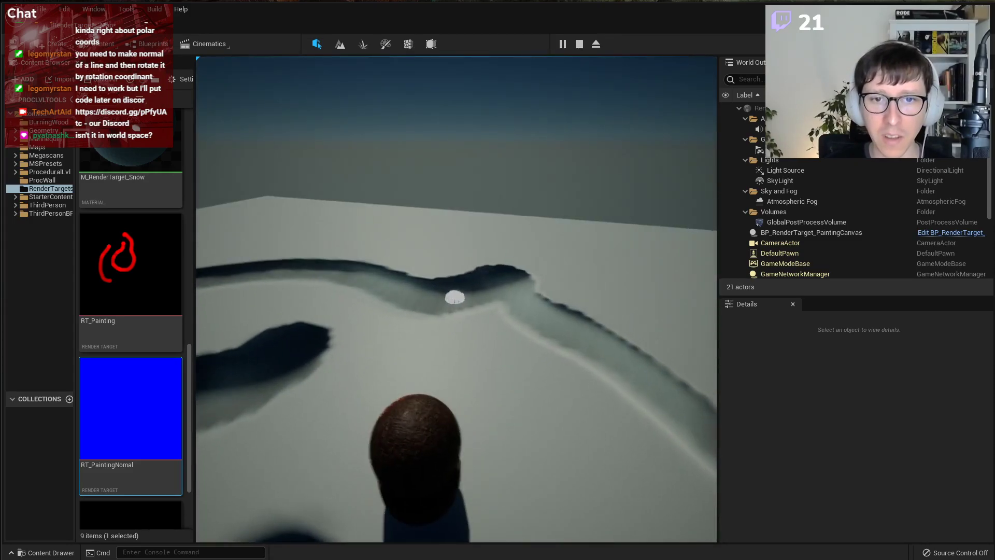
{"action": "key", "text": "d"}
{"action": "key", "text": "w"}
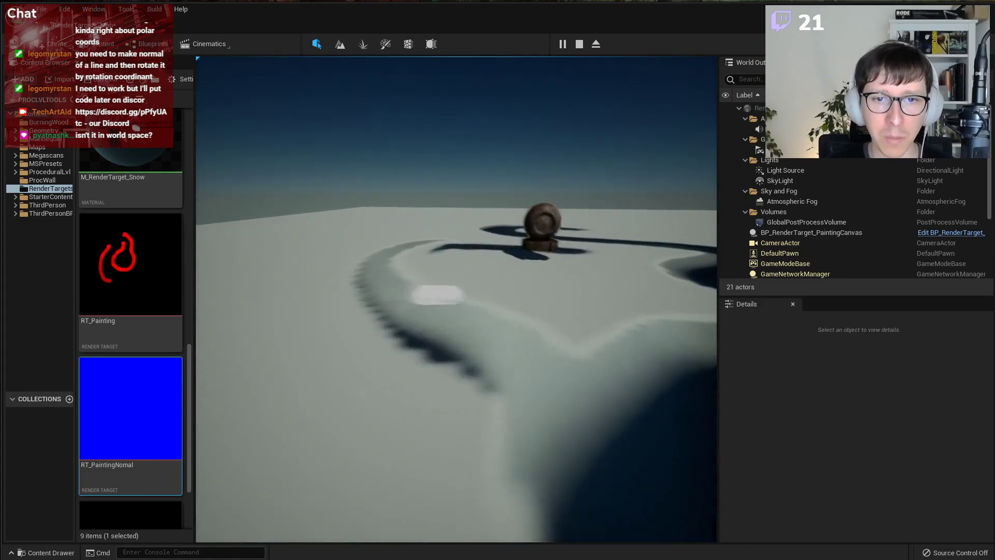
{"action": "key", "text": "s"}
{"action": "key", "text": "a"}
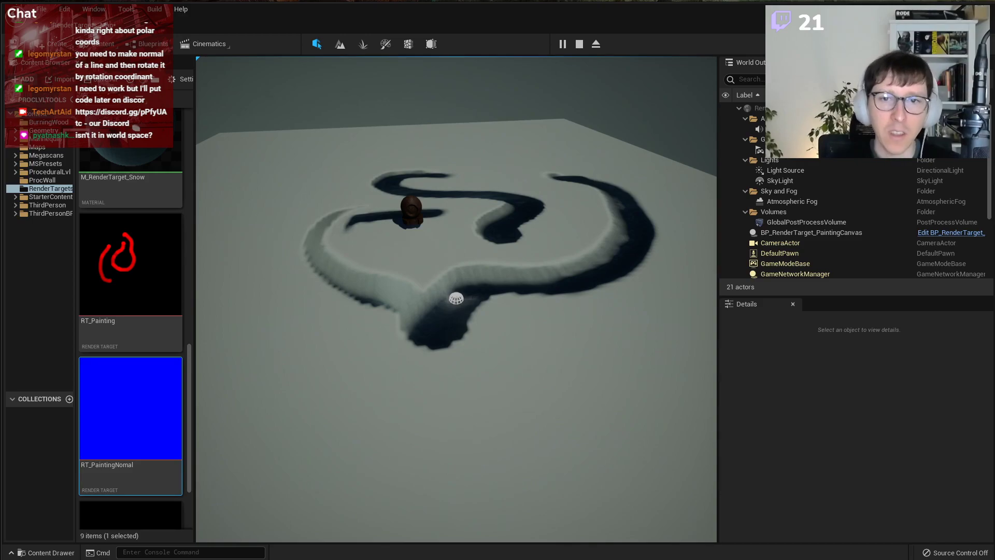
{"action": "key", "text": "w"}
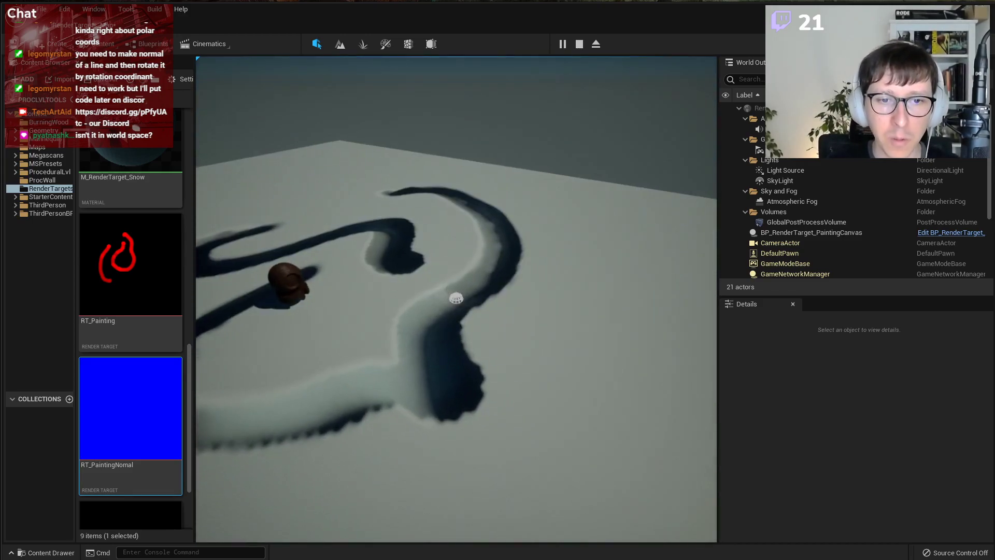
{"action": "key", "text": "Escape"}
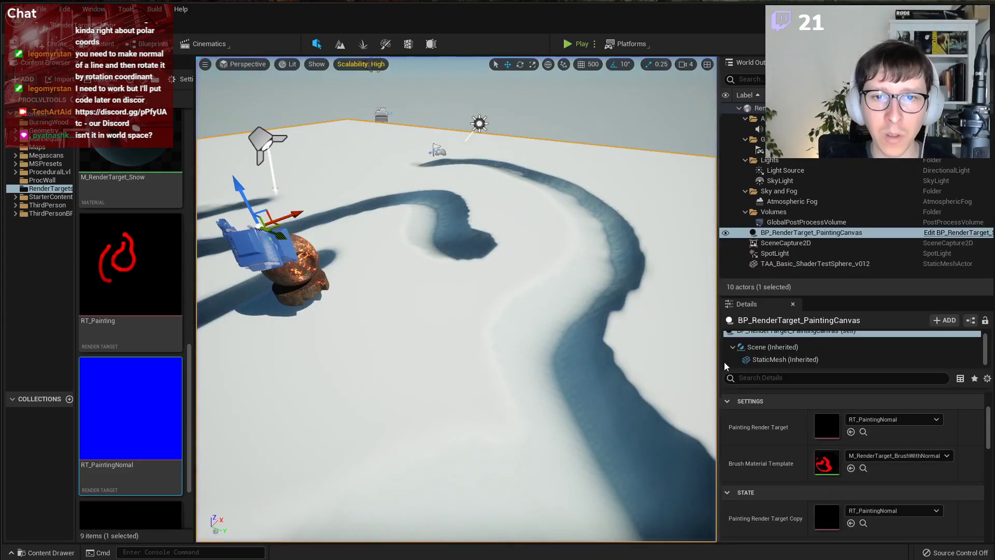
Fly low over the painted grooves, then pull back to view the whole snow canvas.
{"action": "right_click_drag", "start_coordinate": [456, 299], "coordinate": [482, 292]}
{"action": "key", "text": "s"}
{"action": "key", "text": "w"}
{"action": "key", "text": "s"}
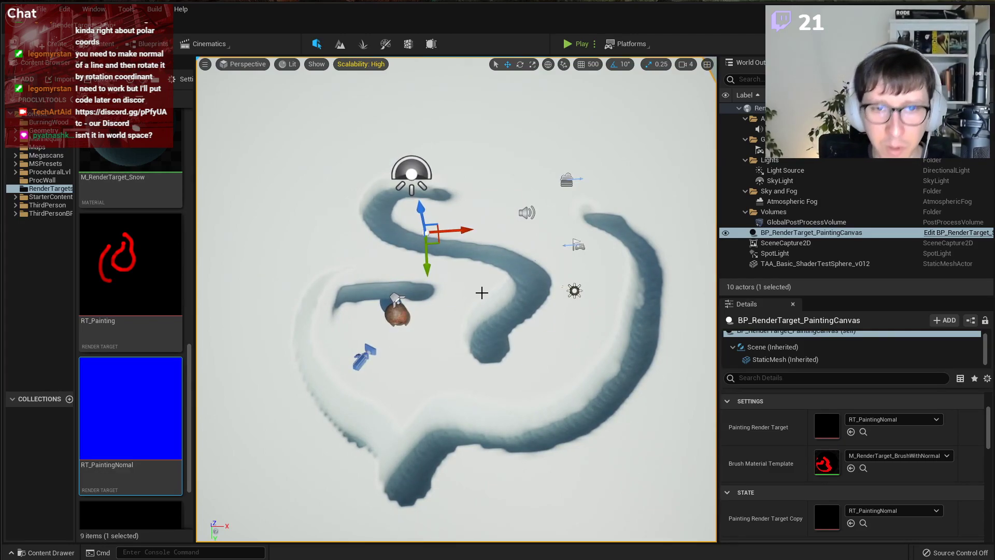
{"action": "right_click_drag", "start_coordinate": [460, 244], "coordinate": [283, 254]}
{"action": "key", "text": "s"}
{"action": "key", "text": "d"}
{"action": "key", "text": "w"}
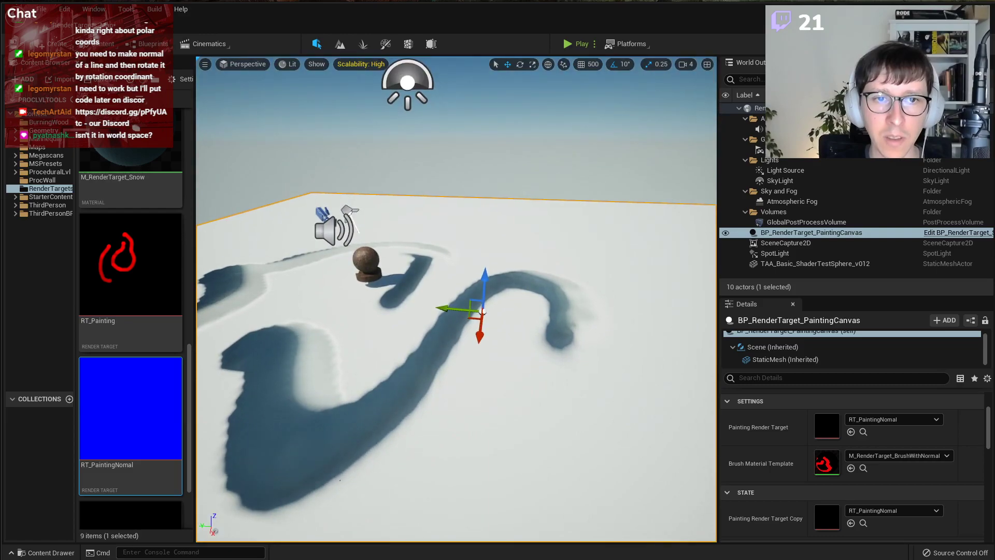
{"action": "key", "text": "a"}
{"action": "key", "text": "s"}
Circle the snow canvas and dive close to the trench and back out.
{"action": "right_click_drag", "start_coordinate": [317, 285], "coordinate": [440, 297]}
{"action": "key", "text": "a"}
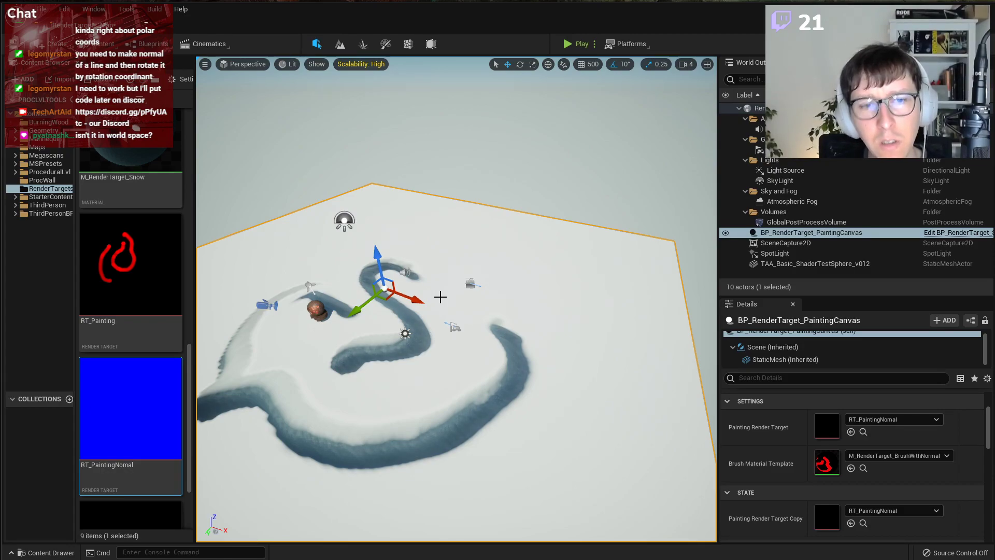
{"action": "key", "text": "a"}
{"action": "right_click_drag", "start_coordinate": [440, 297], "coordinate": [495, 303]}
{"action": "key", "text": "w"}
{"action": "key", "text": "s"}
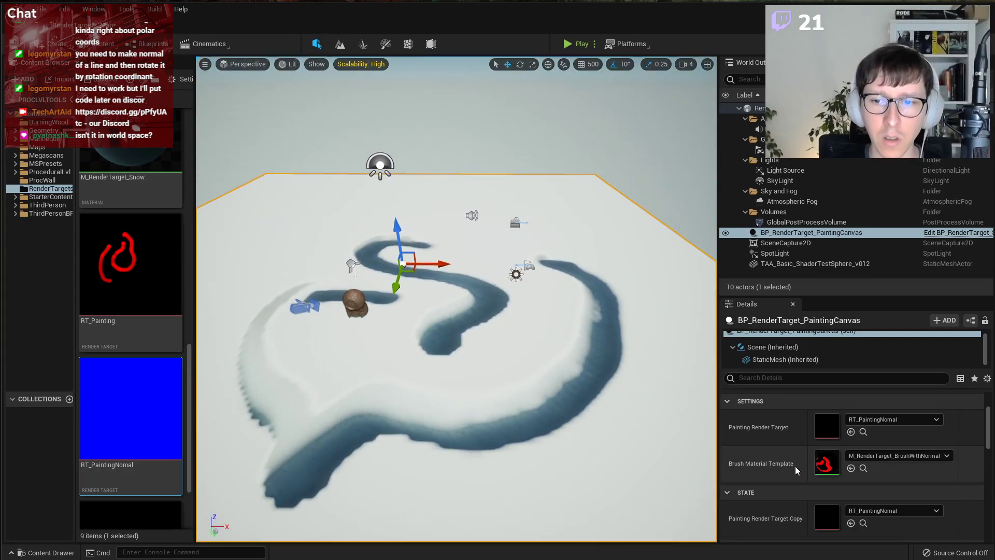
Show the StaticMesh (Inherited) component's properties with its M_RenderTarget_Snow material slot.
{"action": "scroll", "coordinate": [798, 465], "scroll_direction": "down", "scroll_amount": 6}
{"action": "scroll", "coordinate": [804, 456], "scroll_direction": "up", "scroll_amount": 5}
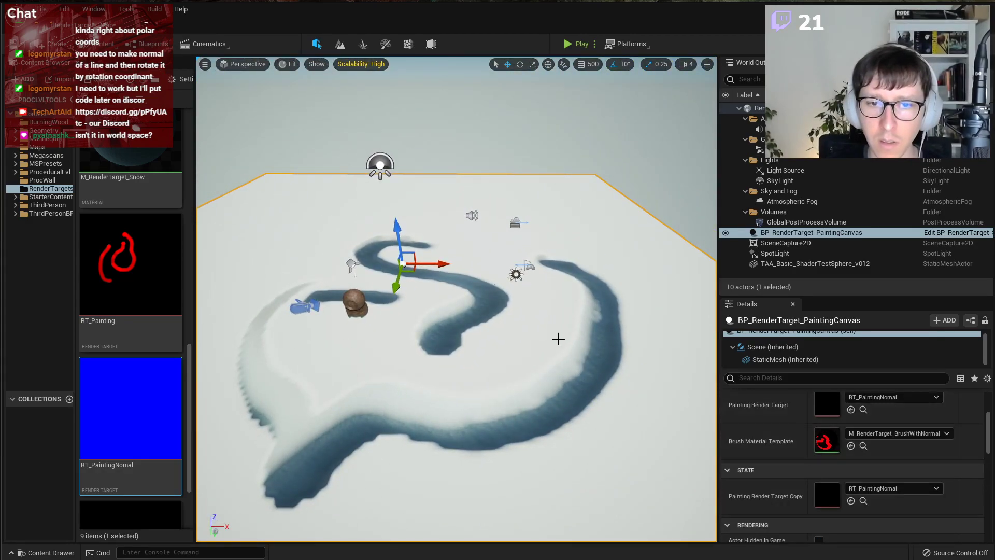
{"action": "scroll", "coordinate": [801, 462], "scroll_direction": "down", "scroll_amount": 3}
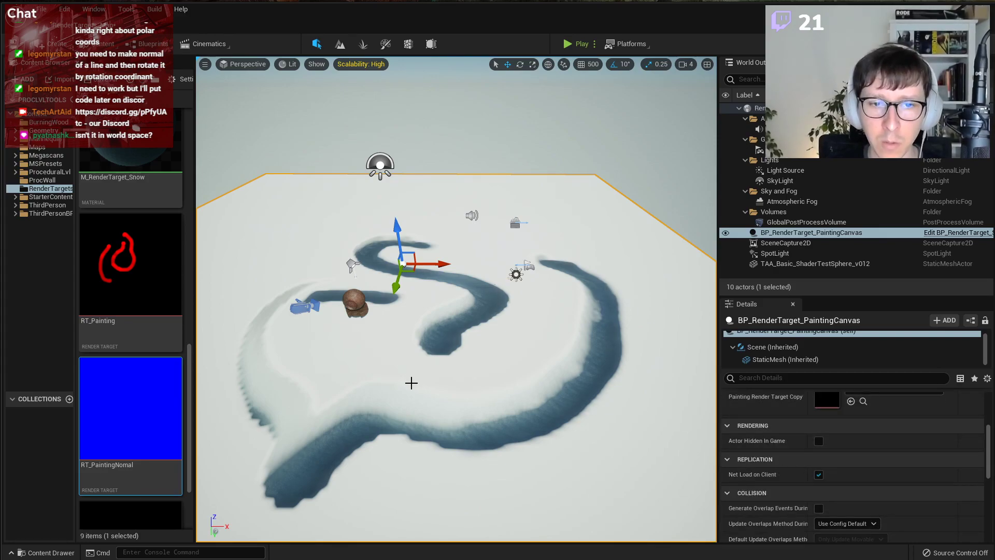
{"action": "scroll", "coordinate": [832, 455], "scroll_direction": "up", "scroll_amount": 3}
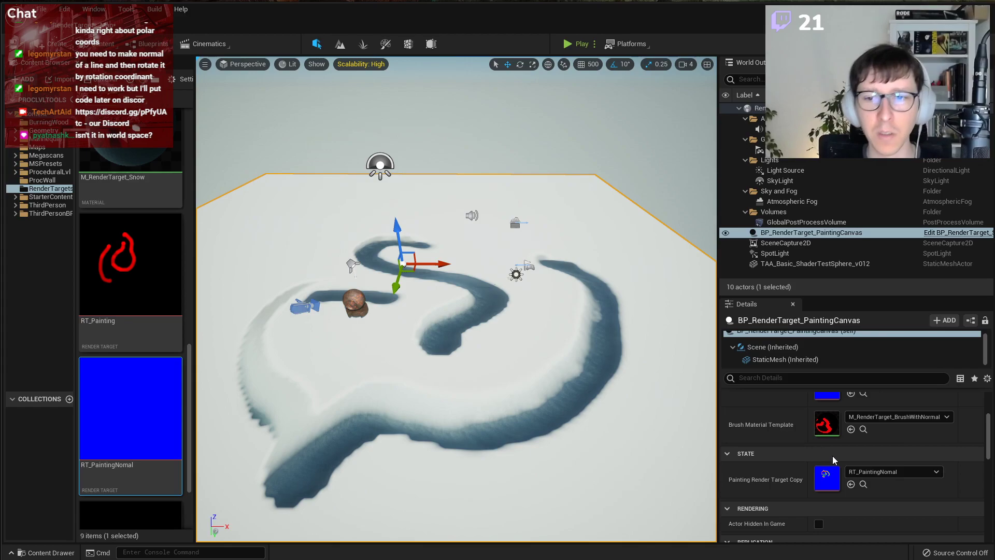
{"action": "scroll", "coordinate": [802, 451], "scroll_direction": "up", "scroll_amount": 3}
{"action": "right_click_drag", "start_coordinate": [338, 306], "coordinate": [330, 304]}
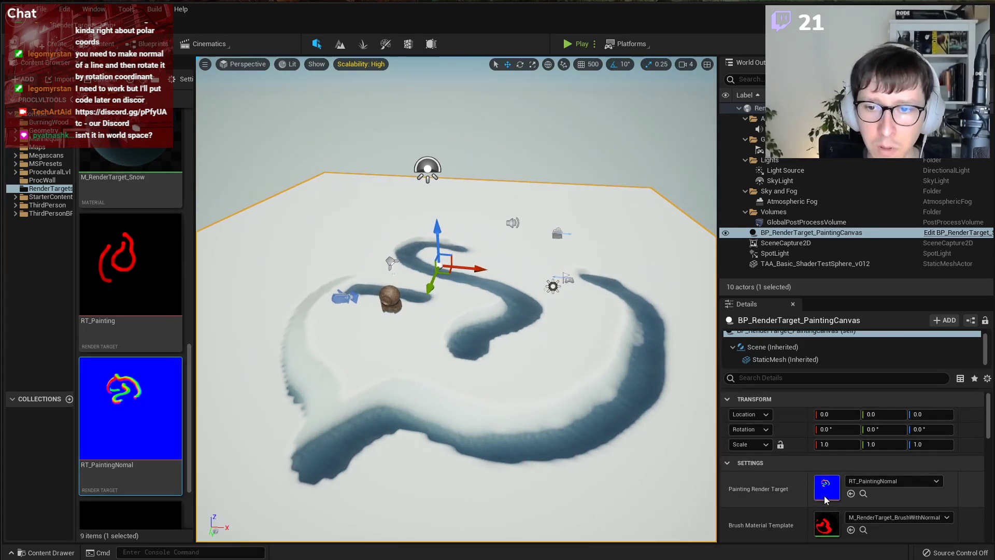
{"action": "scroll", "coordinate": [824, 497], "scroll_direction": "down", "scroll_amount": 3}
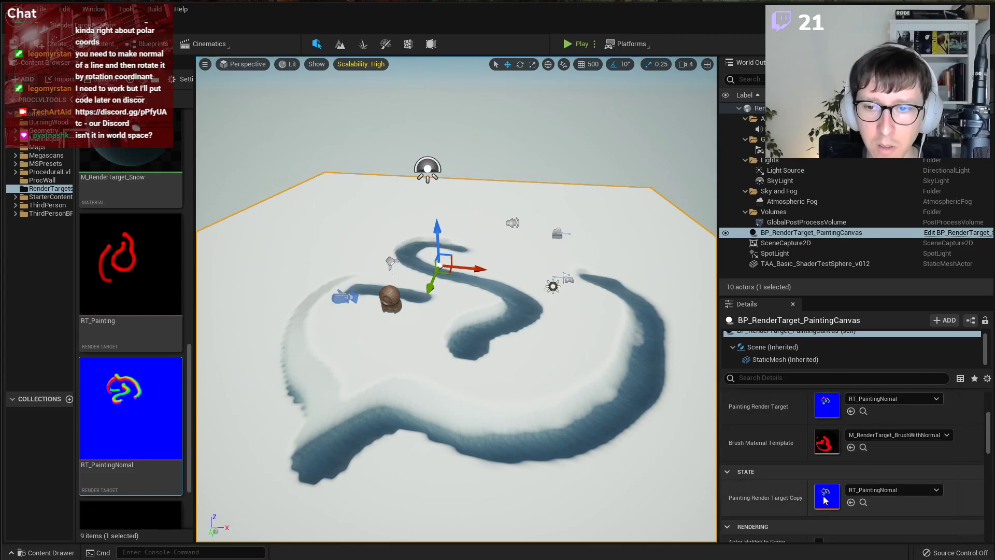
{"action": "left_click", "coordinate": [804, 360]}
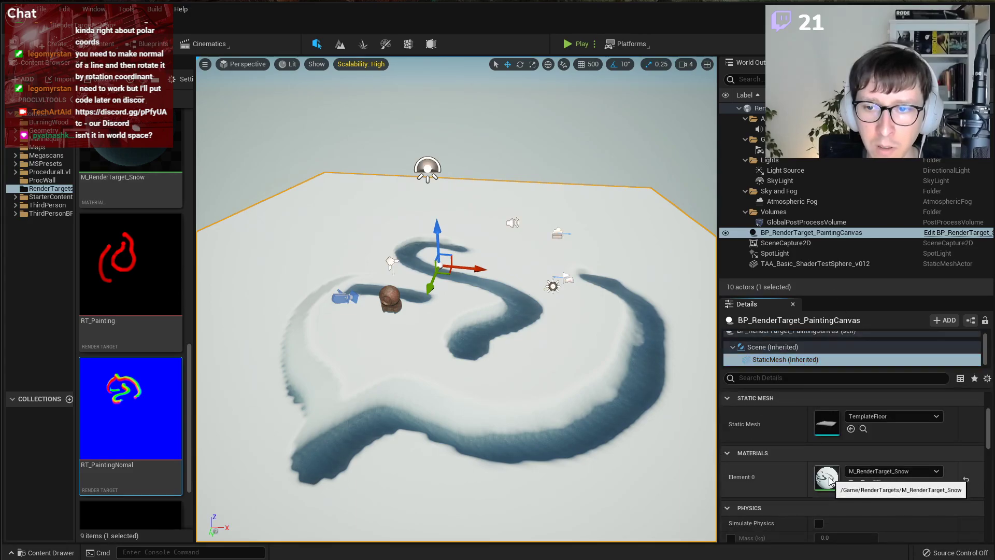
Open M_RenderTarget_Snow and dismiss the add-node menu without adding anything.
{"action": "double_click", "coordinate": [827, 479]}
{"action": "left_click", "coordinate": [745, 294]}
{"action": "right_click", "coordinate": [745, 293]}
{"action": "key", "text": "Escape"}
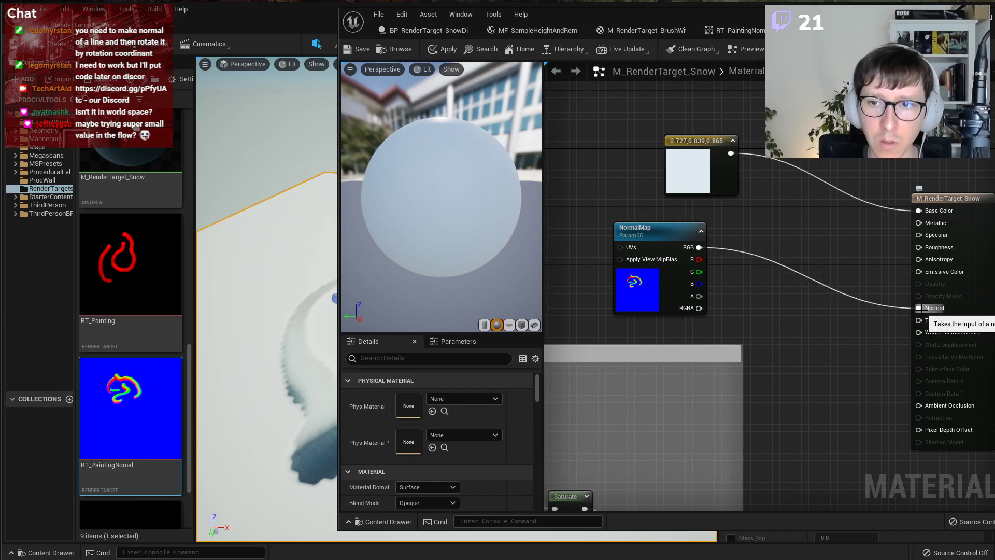
{"action": "right_click", "coordinate": [764, 299]}
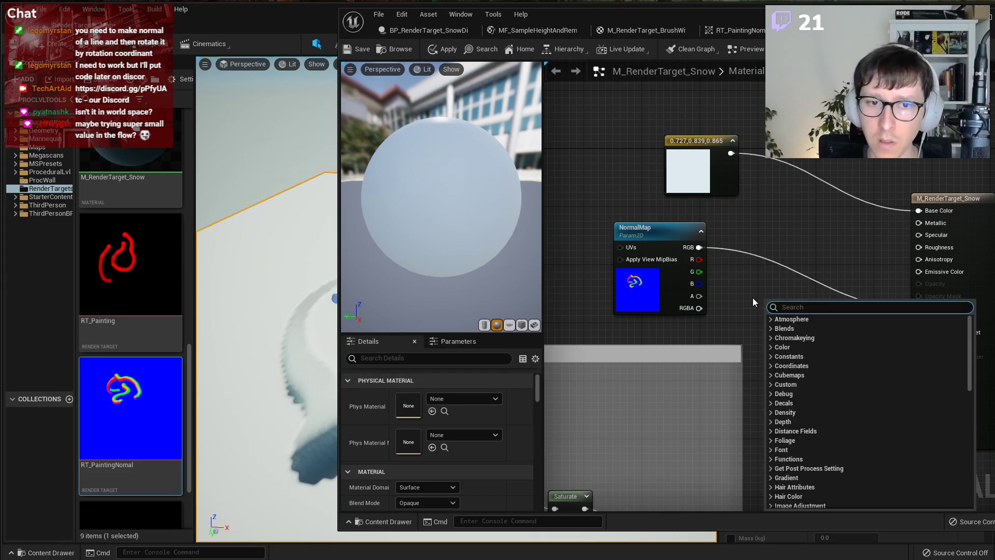
{"action": "left_click", "coordinate": [751, 297]}
Widen the Details panel to check Tangent Space Normal, then select the NormalMap node.
{"action": "left_click_drag", "start_coordinate": [432, 330], "coordinate": [431, 219]}
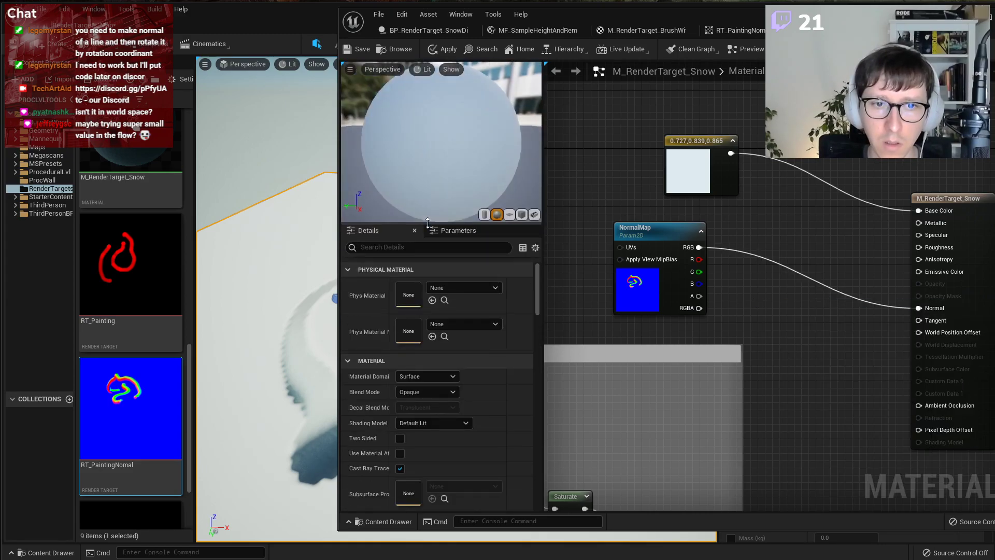
{"action": "scroll", "coordinate": [498, 385], "scroll_direction": "down", "scroll_amount": 5}
{"action": "left_click_drag", "start_coordinate": [392, 391], "coordinate": [440, 399]}
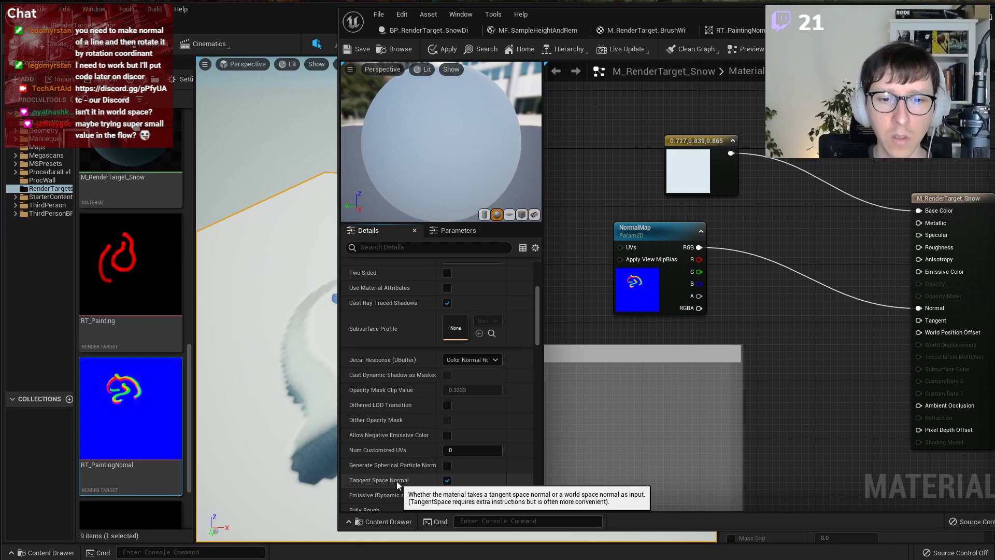
{"action": "left_click", "coordinate": [653, 299]}
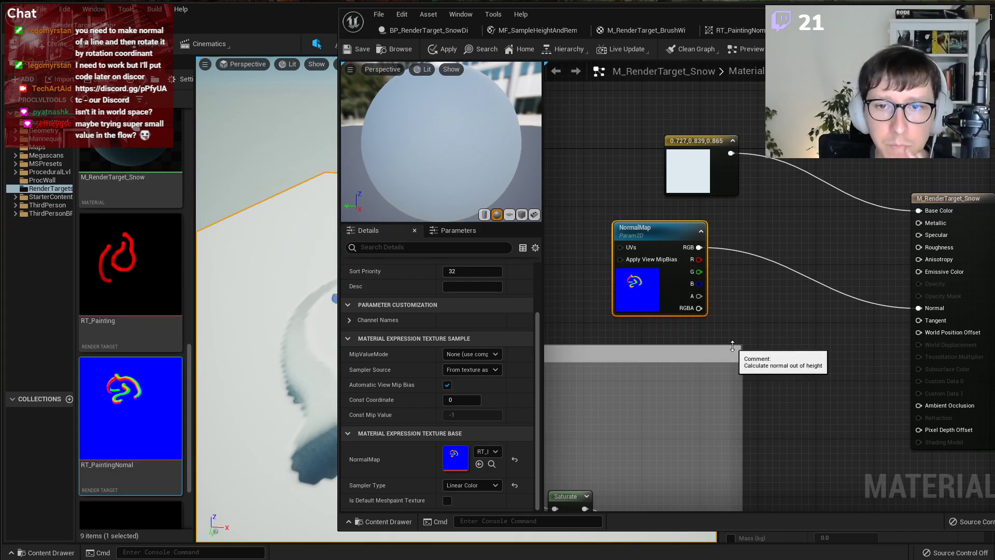
View the RT_PaintingNormal render target.
{"action": "left_click", "coordinate": [754, 30]}
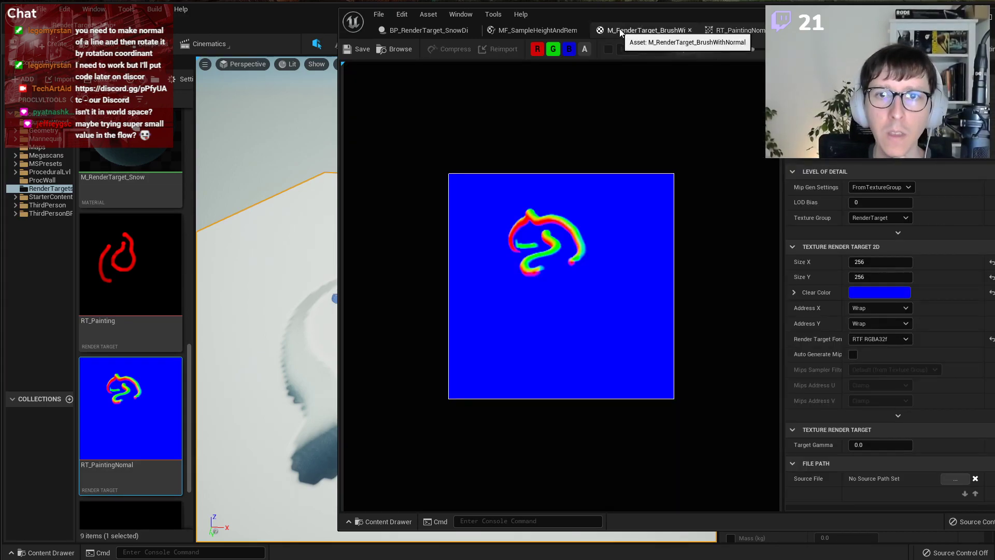
{"action": "scroll", "coordinate": [525, 225], "scroll_direction": "up", "scroll_amount": 3}
{"action": "scroll", "coordinate": [521, 219], "scroll_direction": "up", "scroll_amount": 2}
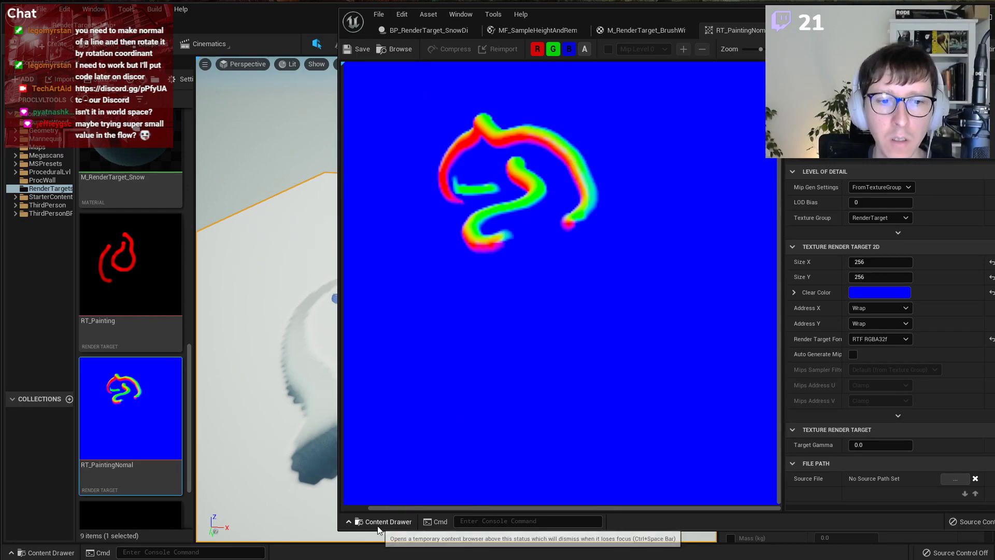
Sample normal values over the snow groove with Tools > Debug > Pixel Inspector, then close it.
{"action": "left_click", "coordinate": [147, 14]}
{"action": "mouse_move", "coordinate": [126, 9]}
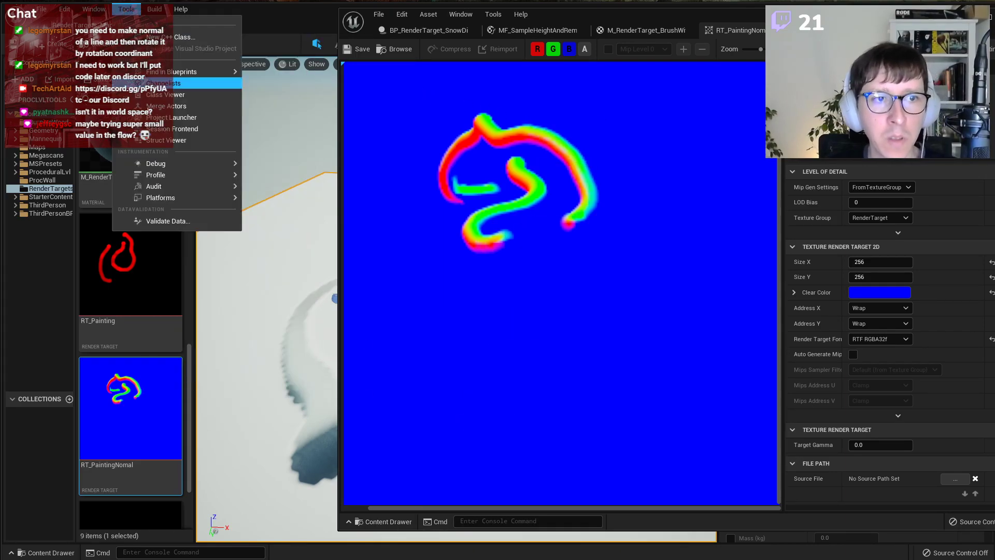
{"action": "mouse_move", "coordinate": [170, 163]}
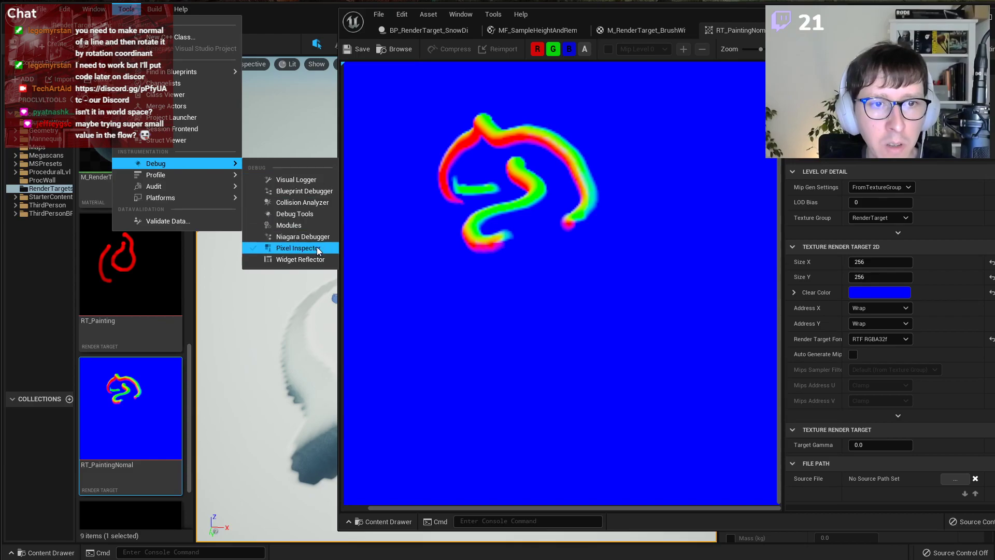
{"action": "left_click", "coordinate": [298, 247]}
{"action": "left_click", "coordinate": [435, 239]}
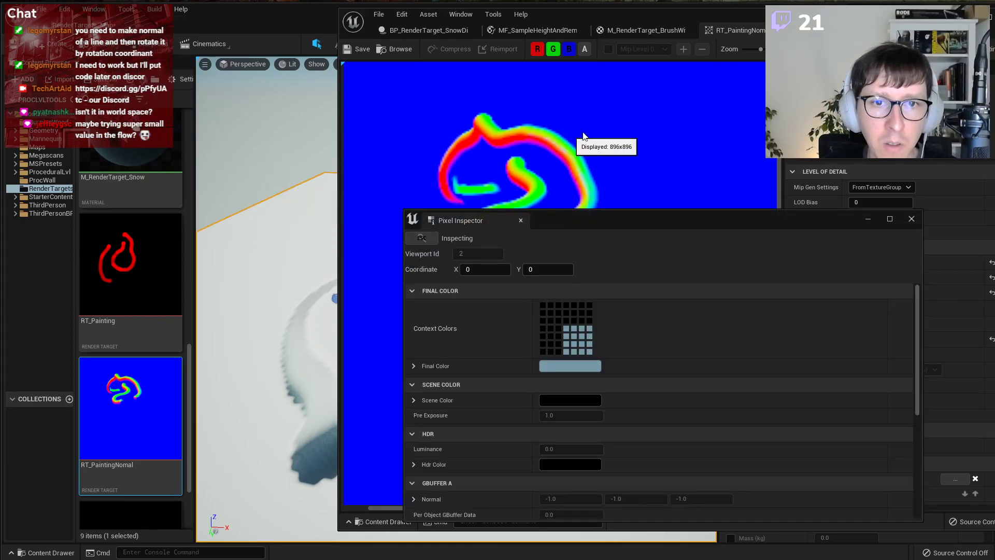
{"action": "left_click", "coordinate": [426, 237]}
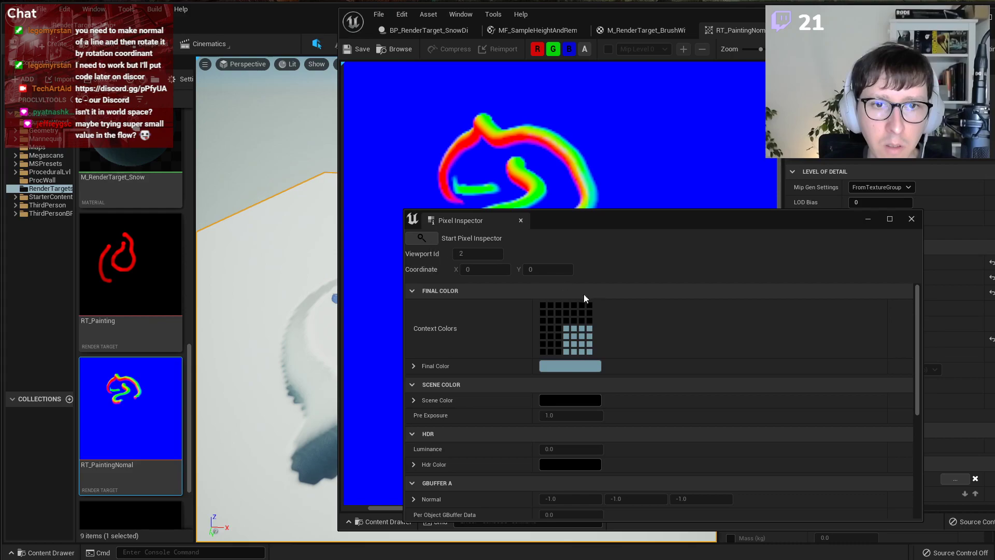
{"action": "left_click", "coordinate": [421, 238]}
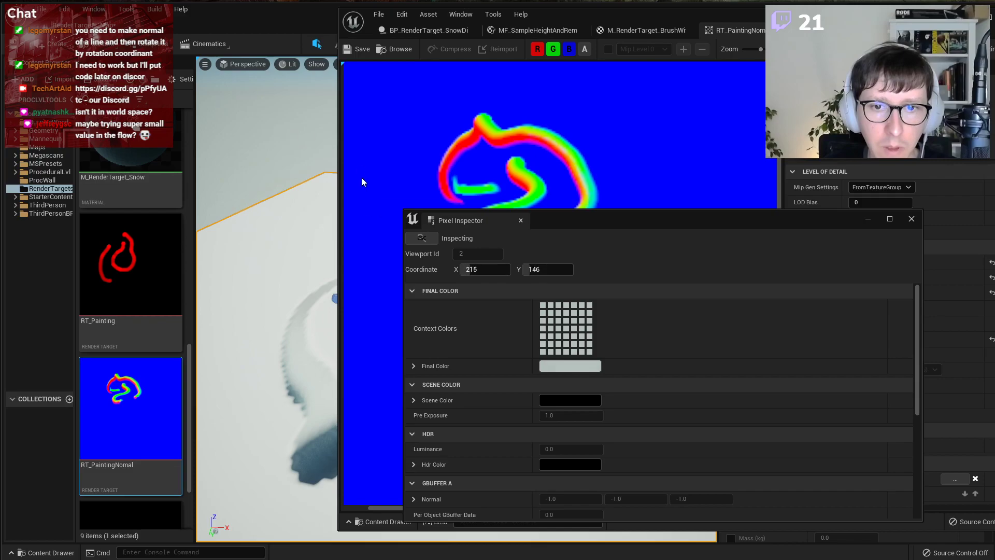
{"action": "right_click_drag", "start_coordinate": [291, 251], "coordinate": [388, 251]}
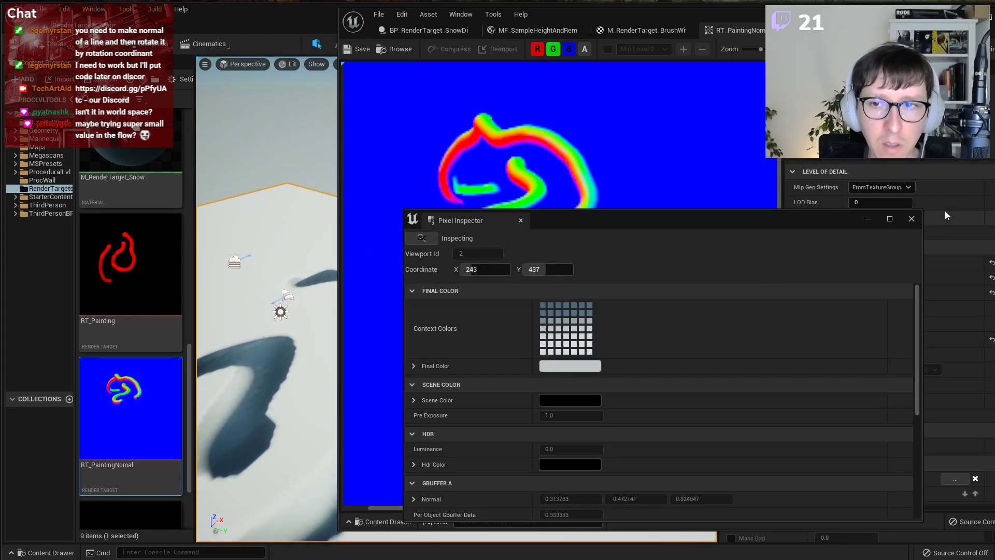
{"action": "left_click", "coordinate": [911, 219]}
Switch to the M_RenderTarget_BrushWithNormal material graph.
{"action": "scroll", "coordinate": [467, 150], "scroll_direction": "up", "scroll_amount": 1}
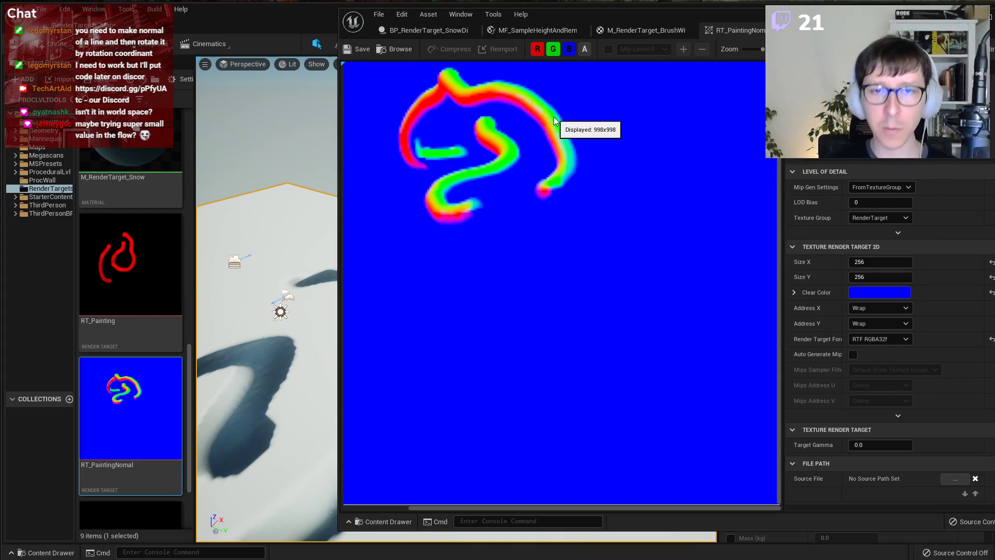
{"action": "scroll", "coordinate": [564, 123], "scroll_direction": "down", "scroll_amount": 1}
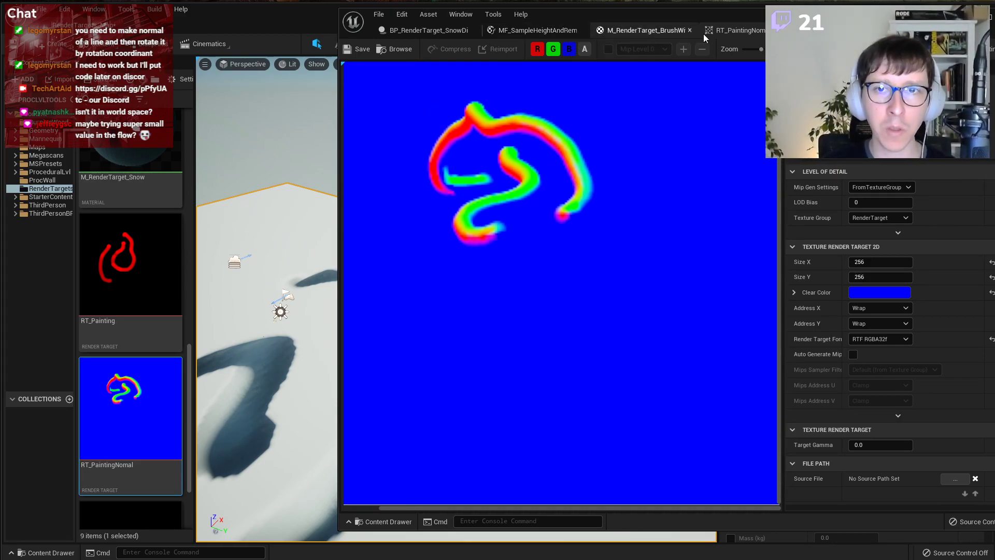
{"action": "left_click", "coordinate": [648, 30]}
{"action": "scroll", "coordinate": [709, 208], "scroll_direction": "down", "scroll_amount": 1}
Pan to the BrushFlow and Lerp nodes and move DeriveNormalZ left and down.
{"action": "right_click_drag", "start_coordinate": [680, 300], "coordinate": [795, 269]}
{"action": "scroll", "coordinate": [795, 270], "scroll_direction": "up", "scroll_amount": 3}
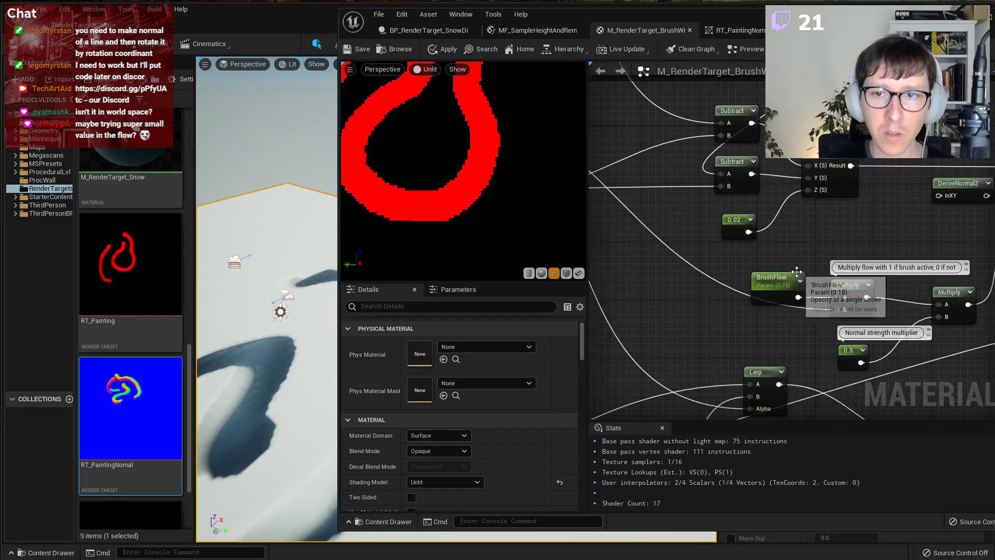
{"action": "mouse_move", "coordinate": [703, 340]}
{"action": "right_mouse_down"}
{"action": "mouse_move", "coordinate": [624, 291]}
{"action": "mouse_move", "coordinate": [395, 312]}
{"action": "right_mouse_up"}
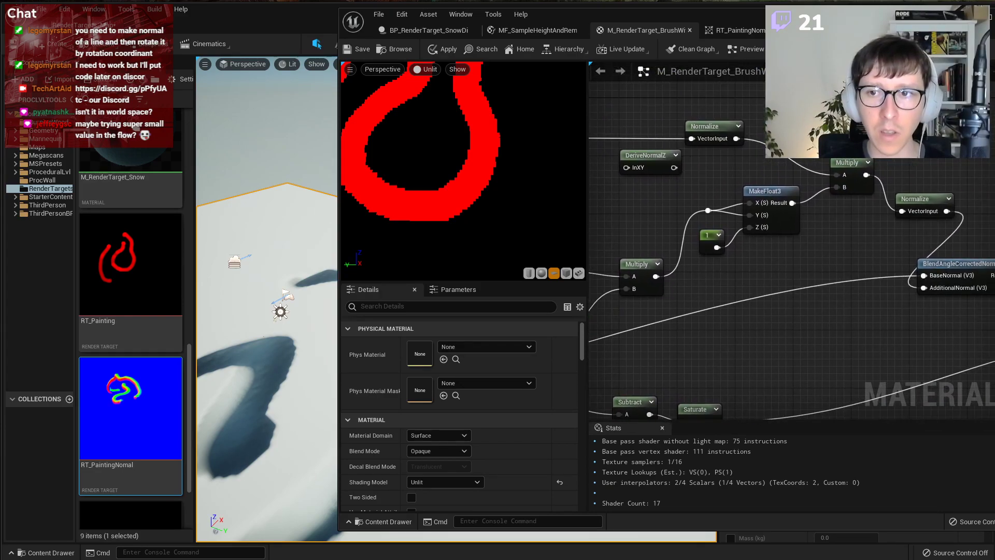
{"action": "right_click_drag", "start_coordinate": [849, 232], "coordinate": [925, 260]}
{"action": "scroll", "coordinate": [906, 259], "scroll_direction": "down", "scroll_amount": 2}
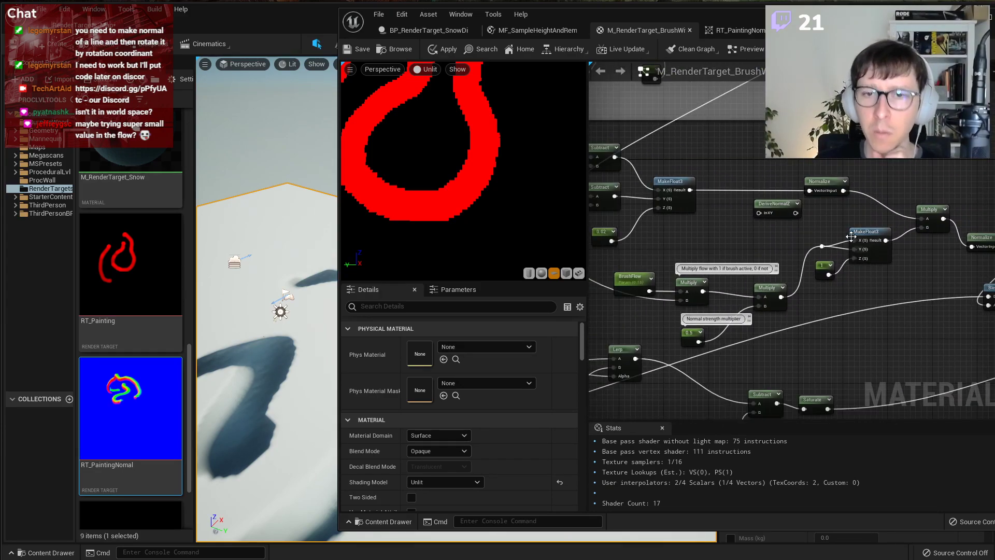
{"action": "left_click_drag", "start_coordinate": [784, 203], "coordinate": [744, 219]}
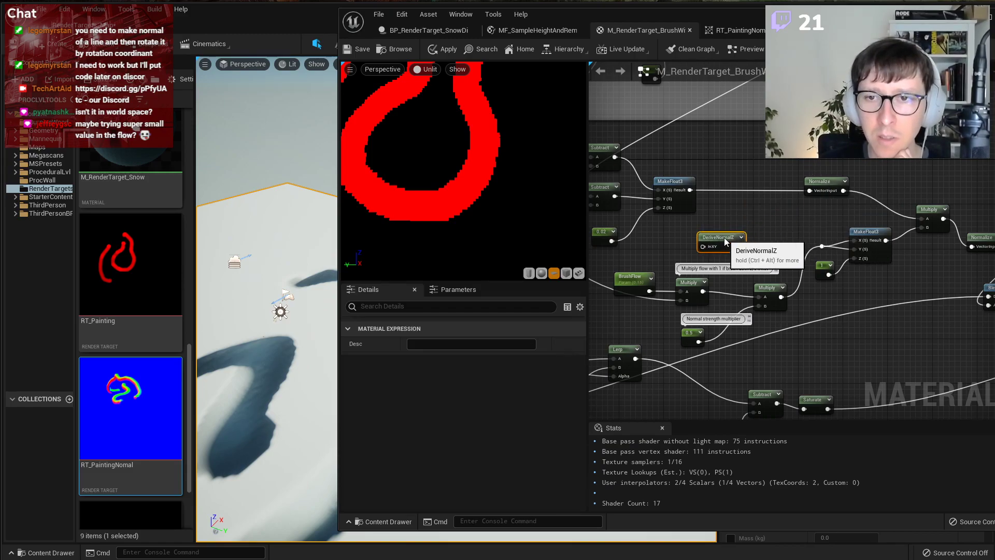
Bring the Multiply and Normalize nodes into view and select Multiply to inspect its constants.
{"action": "right_click_drag", "start_coordinate": [744, 220], "coordinate": [796, 199]}
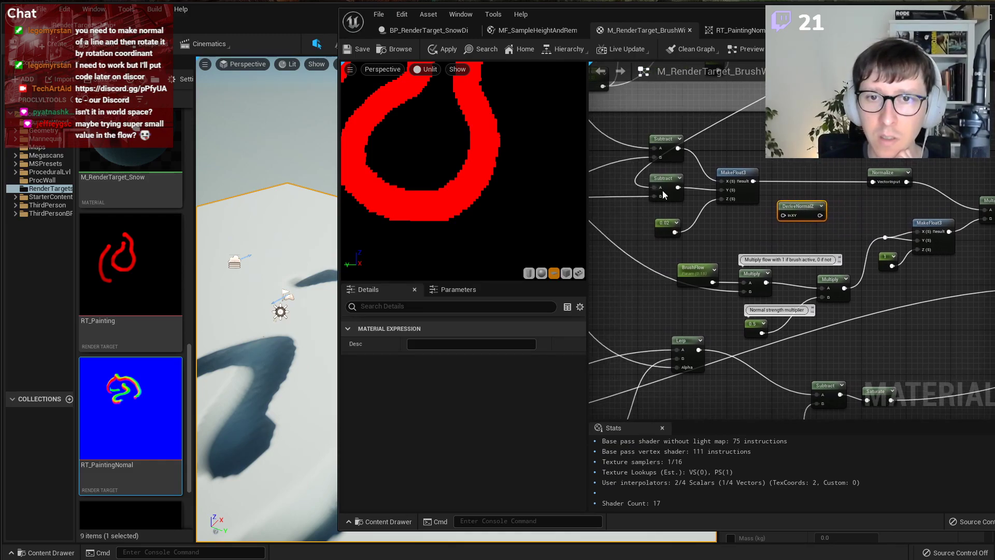
{"action": "right_click_drag", "start_coordinate": [903, 205], "coordinate": [799, 193]}
{"action": "scroll", "coordinate": [812, 218], "scroll_direction": "up", "scroll_amount": 2}
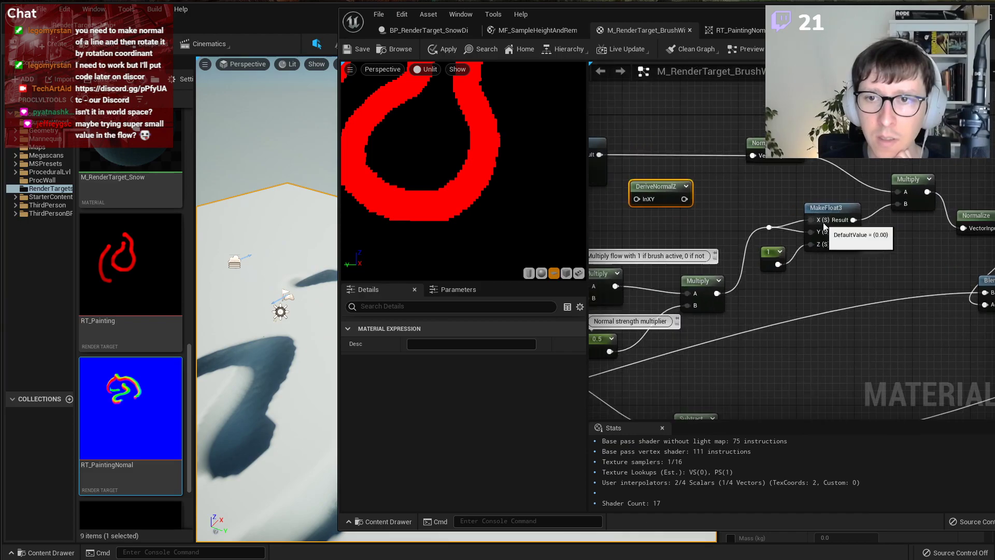
{"action": "right_click_drag", "start_coordinate": [901, 193], "coordinate": [809, 214]}
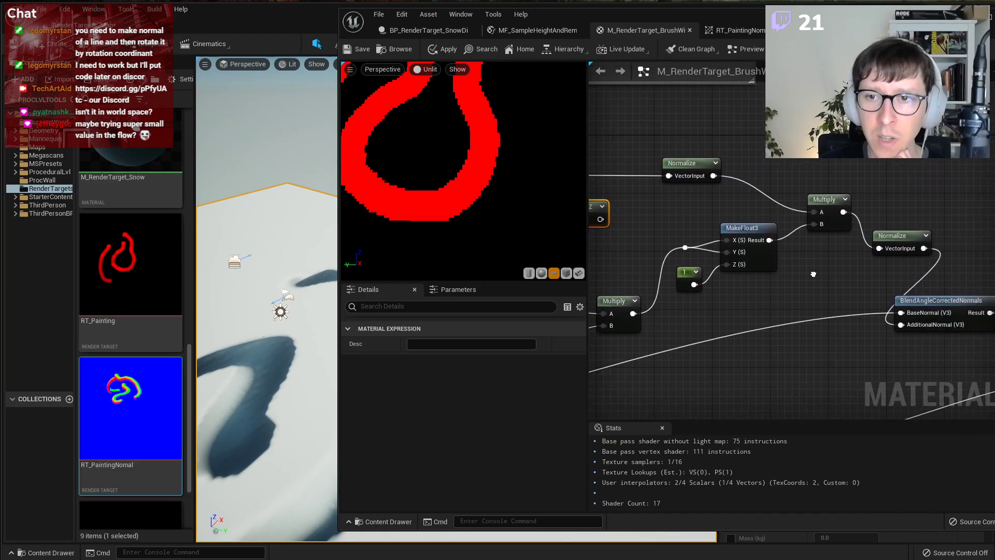
{"action": "left_click", "coordinate": [823, 217]}
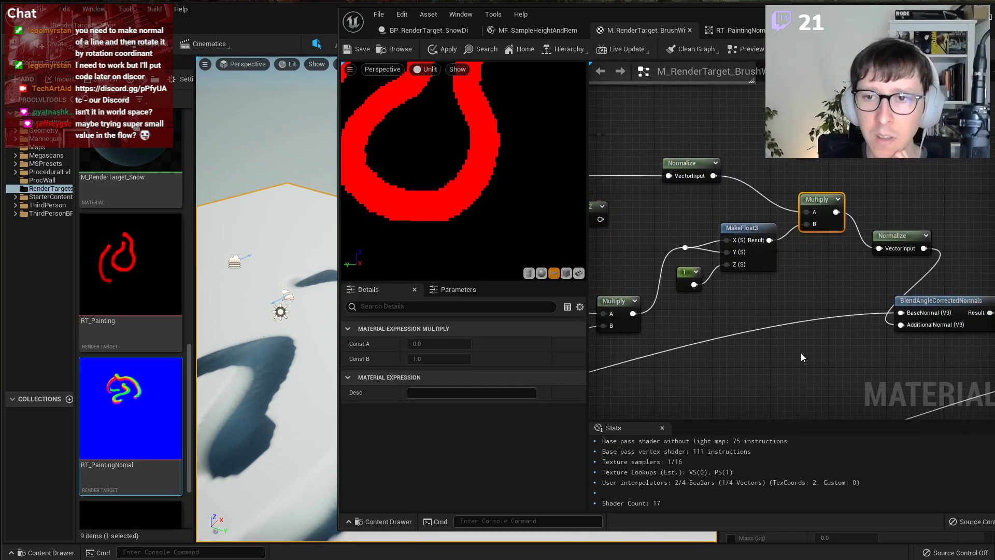
Look inside the BlendAngleCorrectedNormals function graph, then close it.
{"action": "right_click_drag", "start_coordinate": [802, 353], "coordinate": [564, 279]}
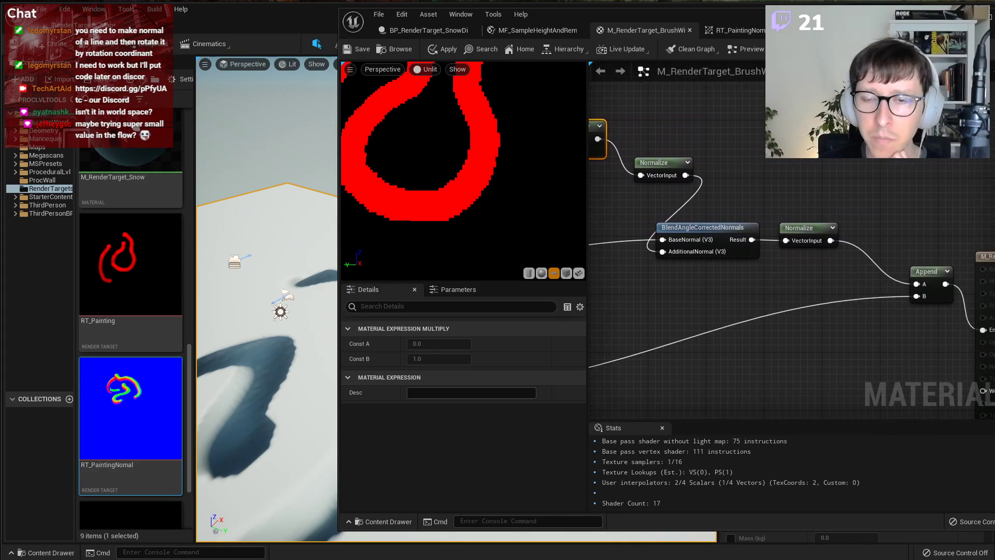
{"action": "double_click", "coordinate": [697, 233]}
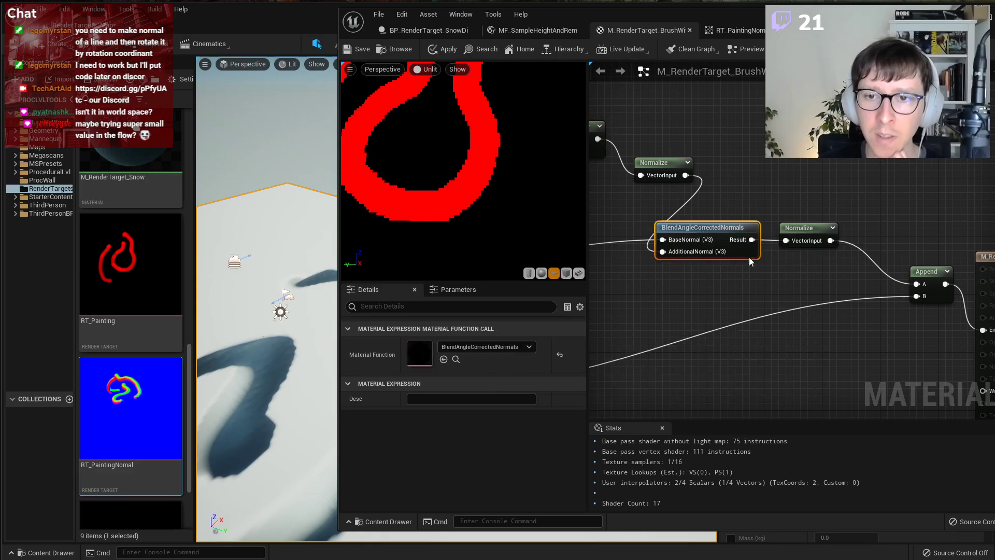
{"action": "right_click_drag", "start_coordinate": [748, 317], "coordinate": [909, 330]}
{"action": "middle_click", "coordinate": [944, 31]}
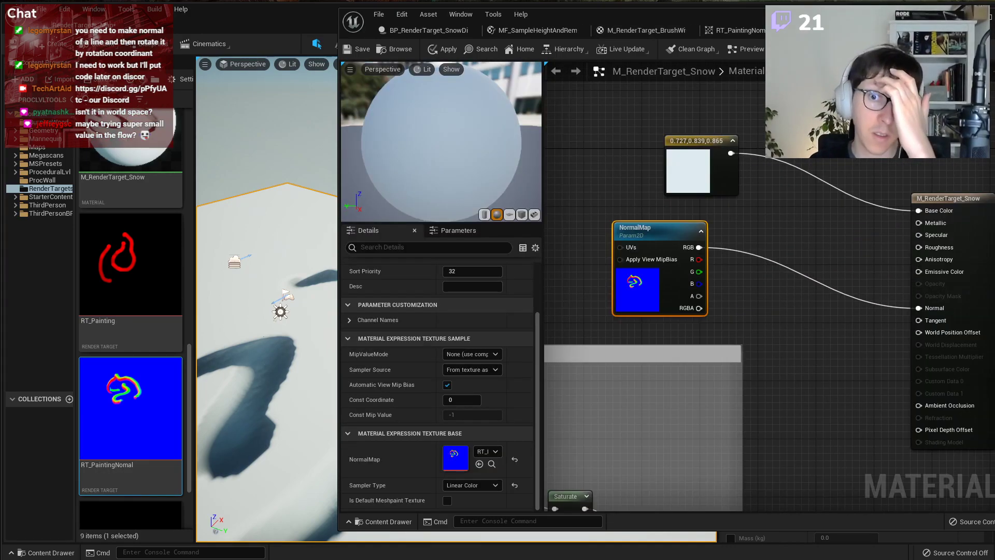
Review the open asset tabs, then open BP_RenderTarget_PaintingCanvas's Brush Material Template.
{"action": "left_click", "coordinate": [734, 30]}
{"action": "left_click", "coordinate": [641, 30]}
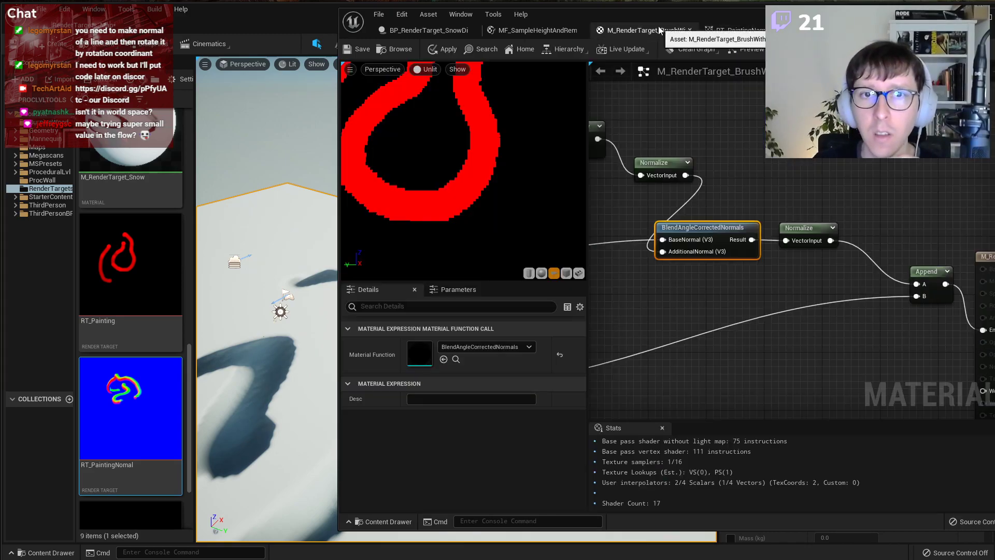
{"action": "left_click", "coordinate": [536, 30]}
{"action": "left_click", "coordinate": [425, 33]}
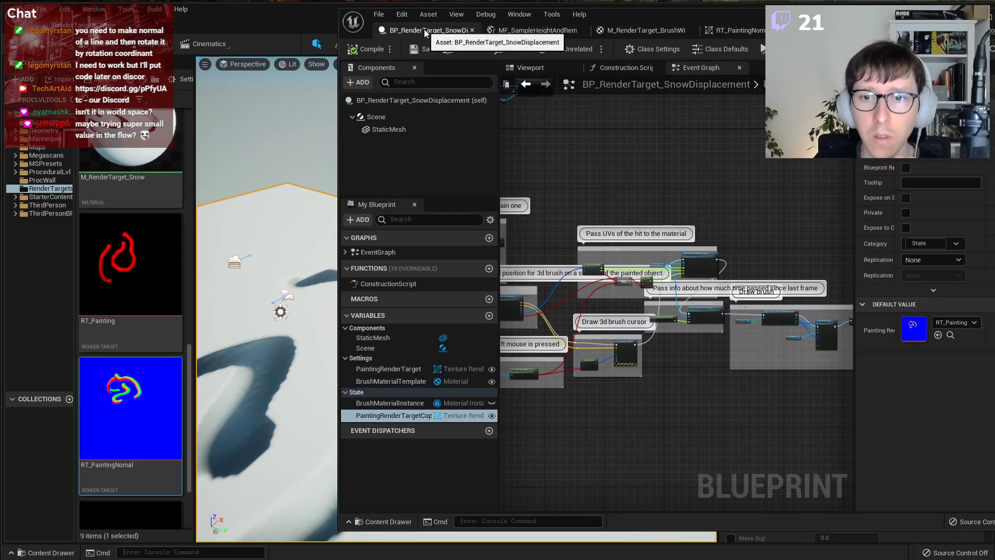
{"action": "left_click", "coordinate": [849, 31]}
{"action": "left_click", "coordinate": [777, 30]}
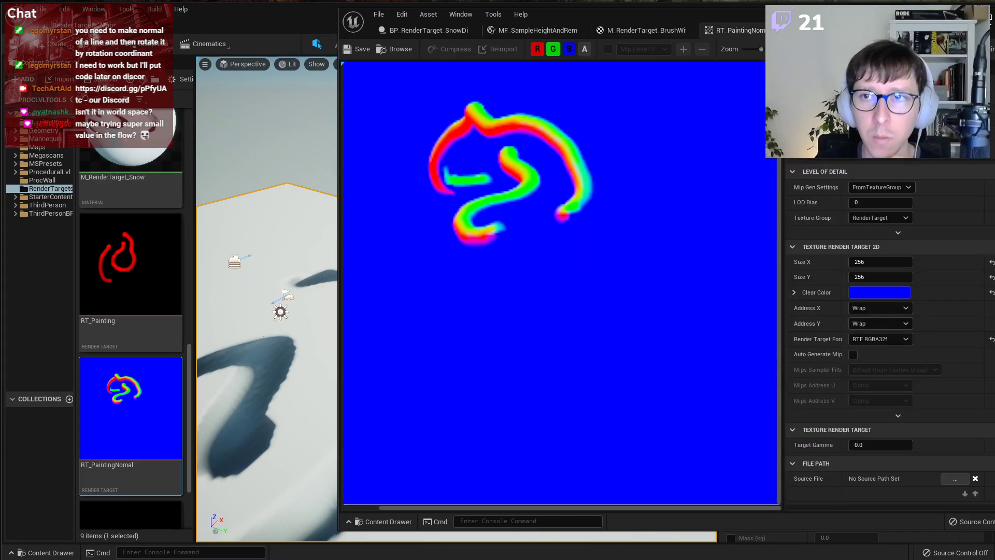
{"action": "left_click", "coordinate": [968, 17]}
{"action": "left_click", "coordinate": [787, 231]}
{"action": "double_click", "coordinate": [827, 441]}
Set the BrushFlow parameter's default value to 0.001.
{"action": "left_click", "coordinate": [691, 294]}
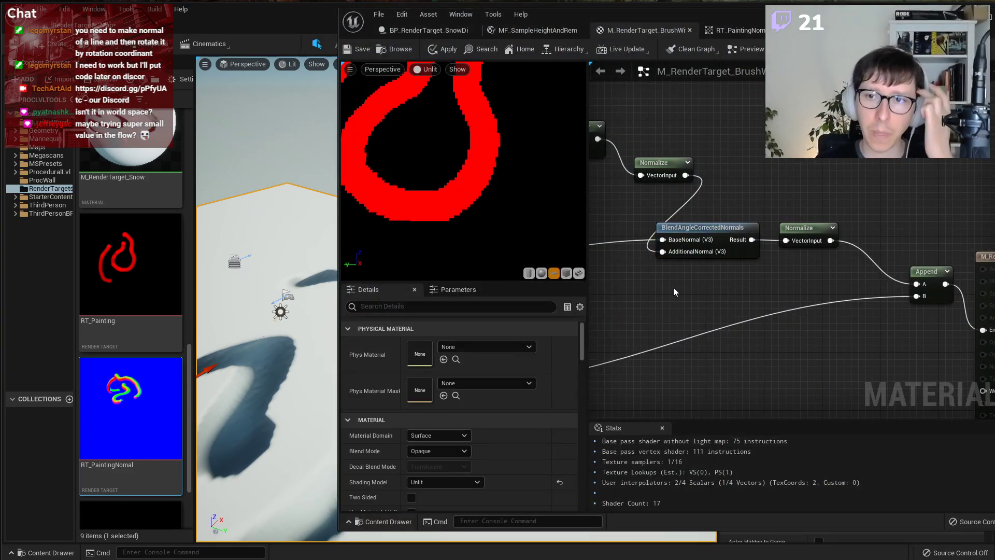
{"action": "scroll", "coordinate": [668, 287], "scroll_direction": "down", "scroll_amount": 1}
{"action": "right_click_drag", "start_coordinate": [662, 287], "coordinate": [947, 282]}
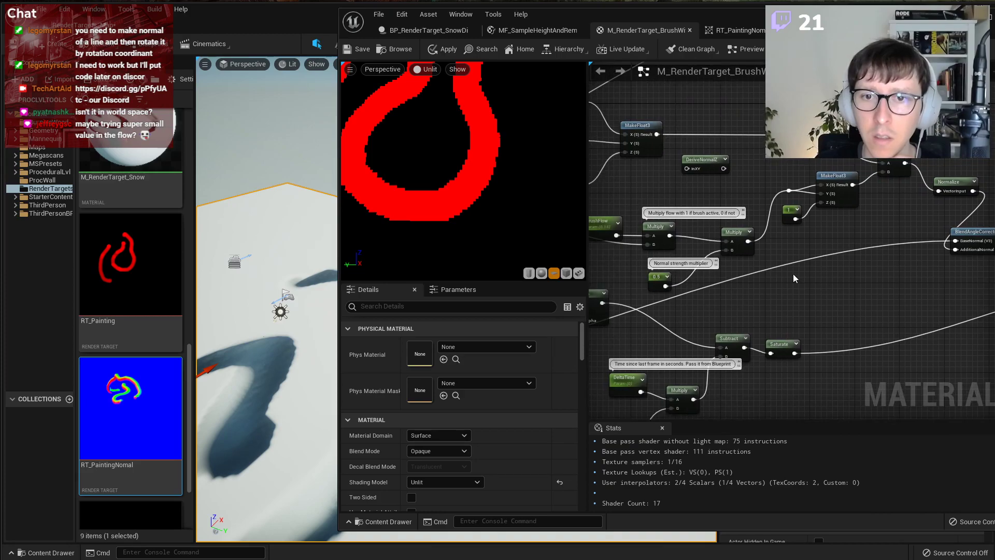
{"action": "right_click_drag", "start_coordinate": [777, 272], "coordinate": [846, 265]}
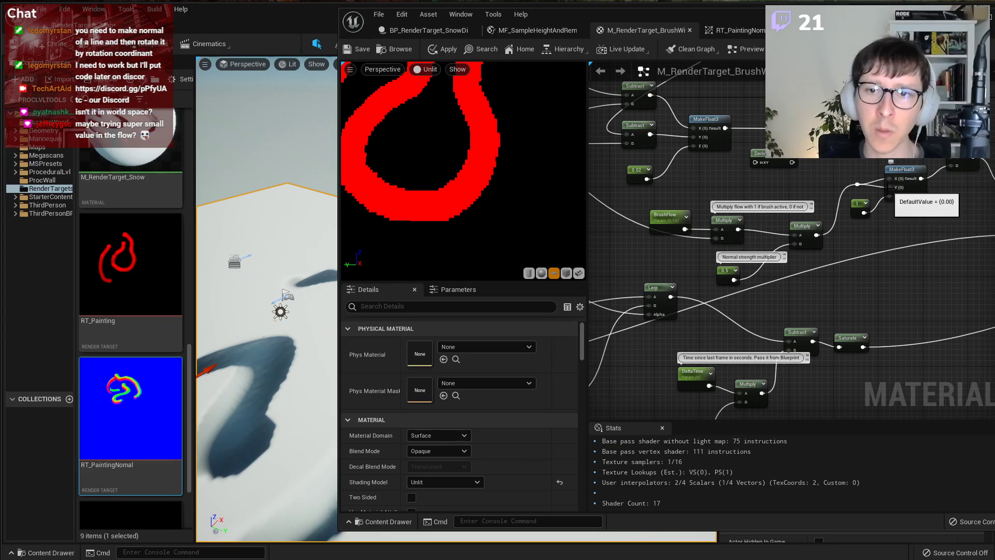
{"action": "scroll", "coordinate": [710, 262], "scroll_direction": "up", "scroll_amount": 1}
{"action": "left_click", "coordinate": [637, 204]}
{"action": "mouse_move", "coordinate": [889, 239]}
{"action": "right_mouse_down"}
{"action": "mouse_move", "coordinate": [659, 246]}
{"action": "mouse_move", "coordinate": [994, 273]}
{"action": "right_mouse_up"}
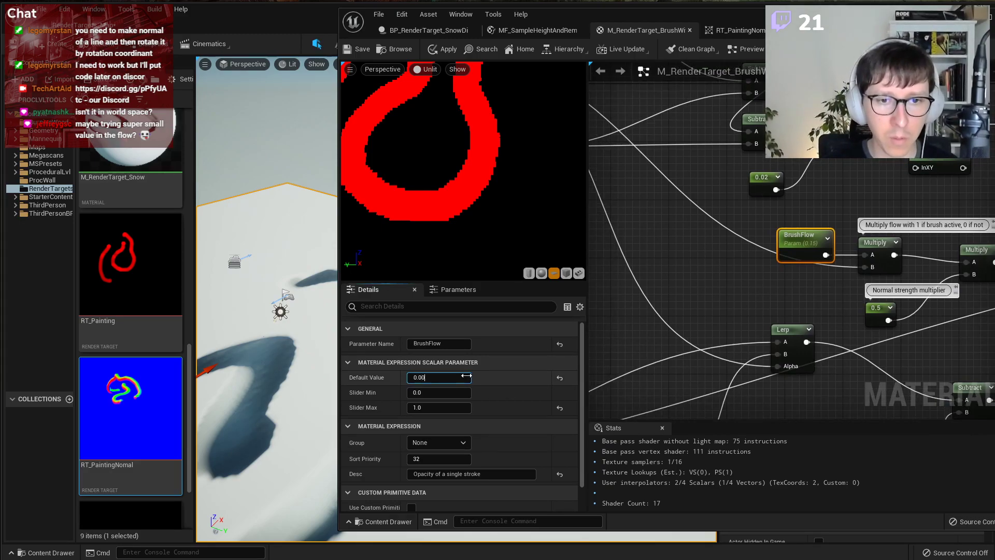
{"action": "key", "text": "Return"}
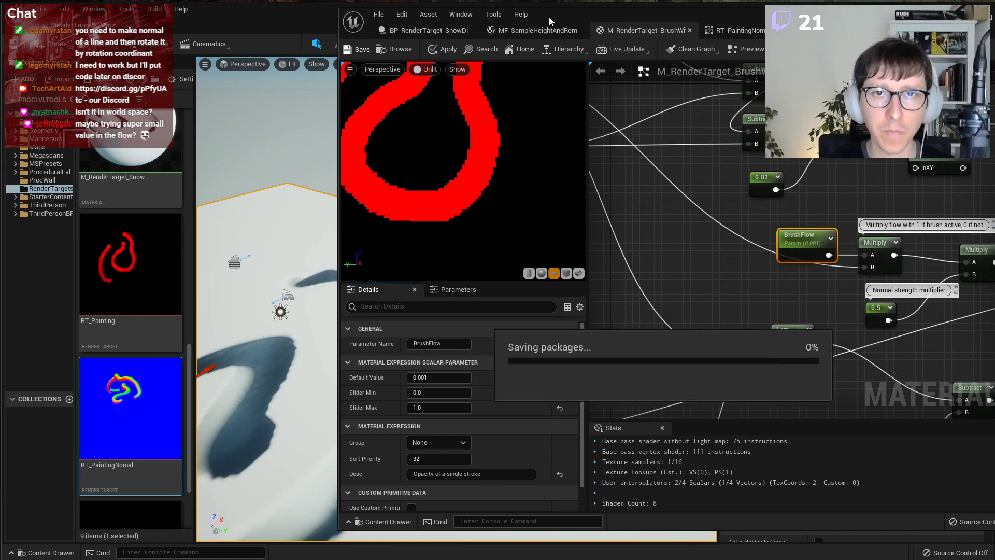
Move the material editor aside and start a play session over the snow floor.
{"action": "left_click_drag", "start_coordinate": [552, 17], "coordinate": [903, 41]}
{"action": "left_click", "coordinate": [562, 44]}
{"action": "left_click", "coordinate": [443, 301]}
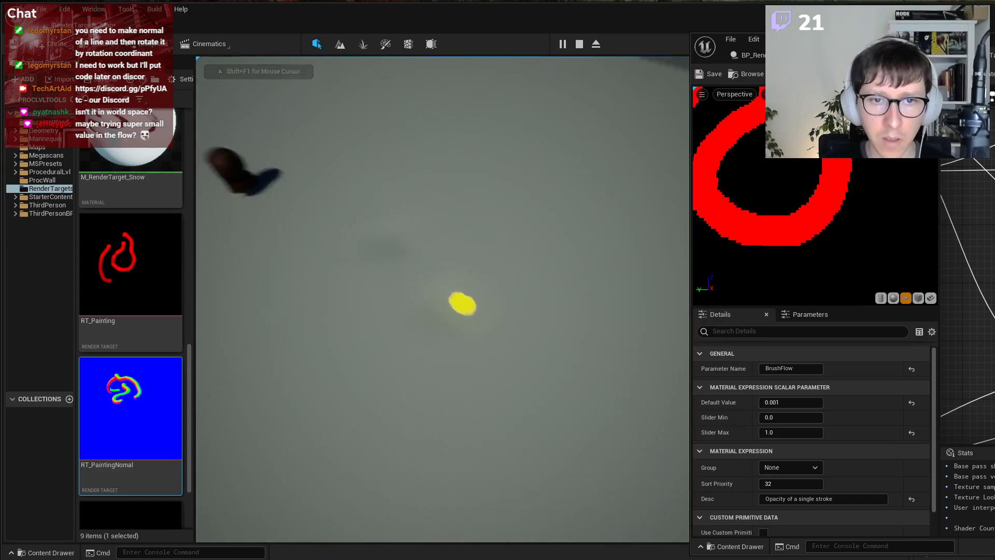
Set BrushFlow to 0.01 and test-paint snow trails in a play session.
{"action": "key", "text": "Escape"}
{"action": "left_click", "coordinate": [807, 406]}
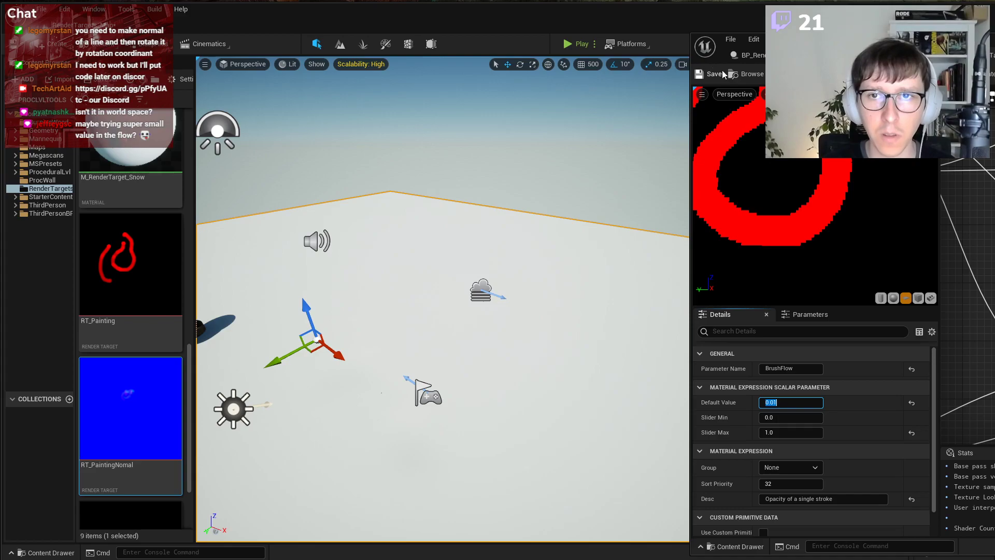
{"action": "left_click", "coordinate": [568, 44]}
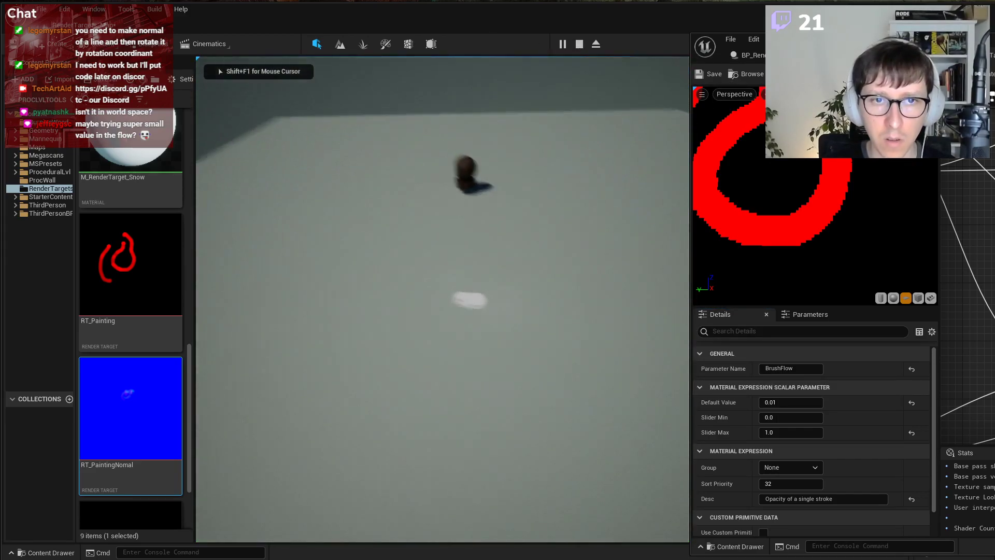
{"action": "mouse_move", "coordinate": [443, 299]}
{"action": "left_mouse_down"}
{"action": "mouse_move", "coordinate": [466, 297]}
{"action": "mouse_move", "coordinate": [444, 295]}
{"action": "left_mouse_up"}
{"action": "key", "text": "shift+F1"}
{"action": "left_click", "coordinate": [565, 459]}
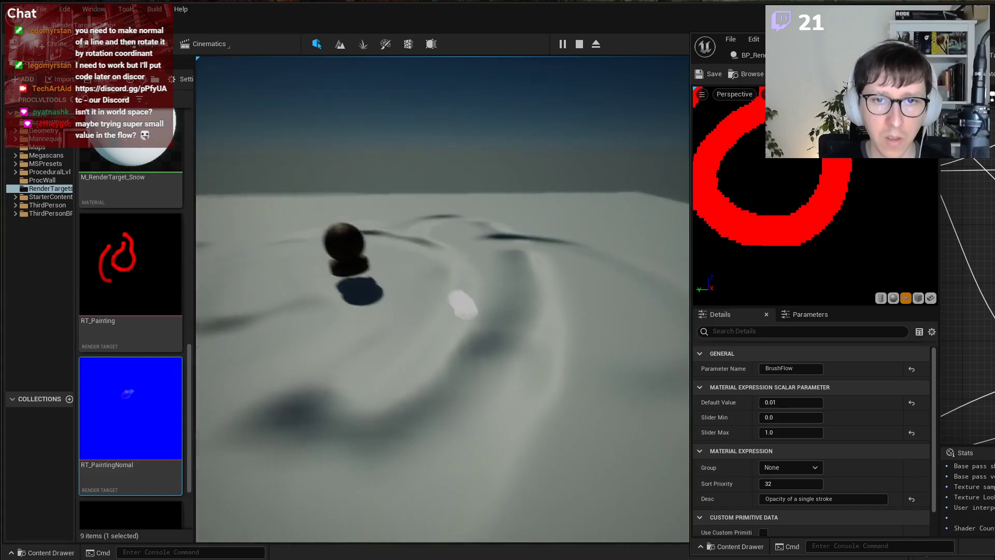
{"action": "key", "text": "Escape"}
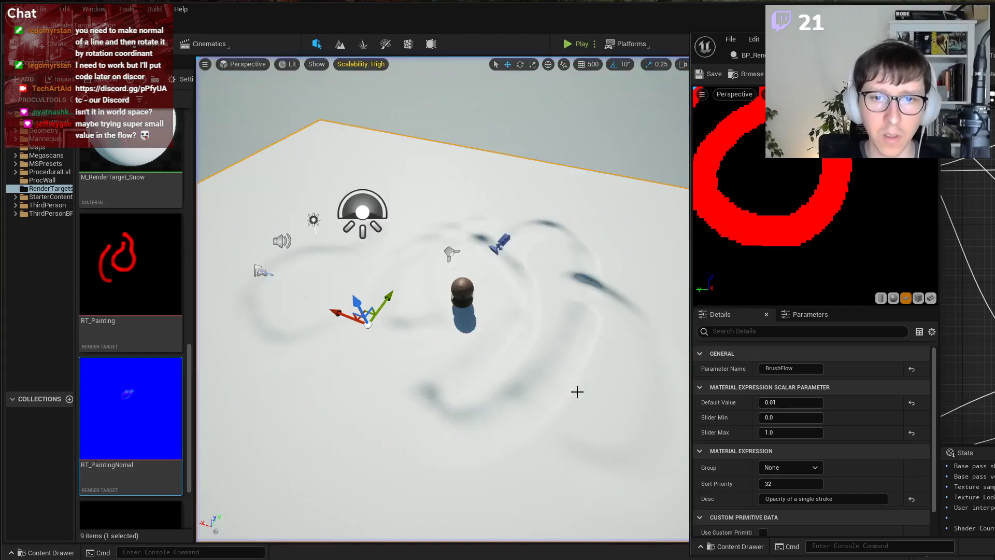
Raise BrushFlow to 0.02, save, and paint a darker trail in a new play session.
{"action": "left_click", "coordinate": [802, 402]}
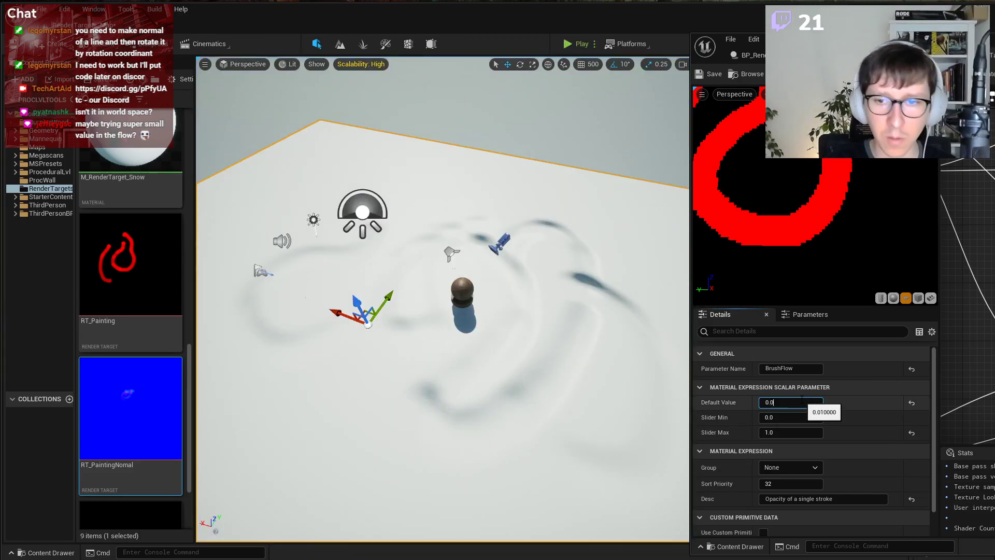
{"action": "key", "text": "ctrl+s"}
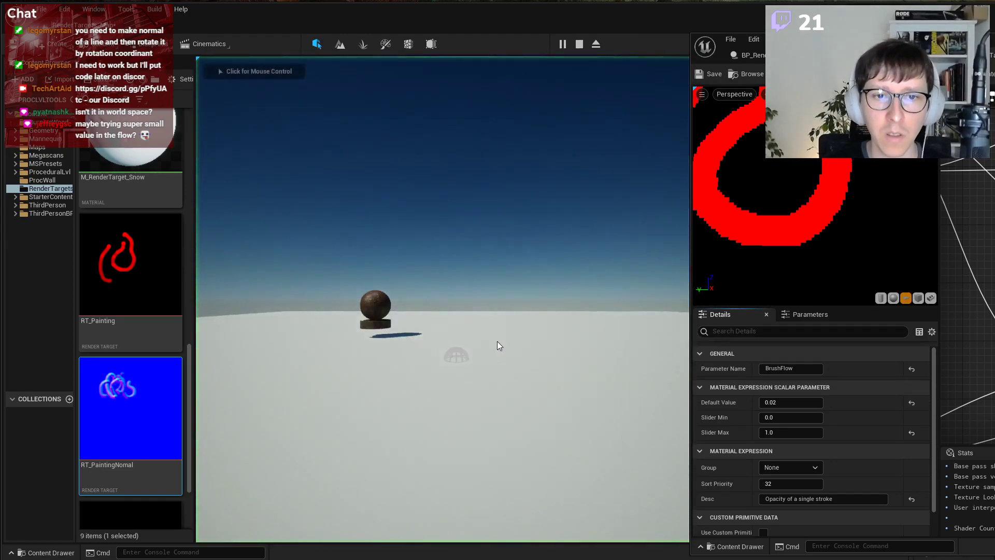
{"action": "left_click", "coordinate": [499, 346]}
{"action": "mouse_move", "coordinate": [456, 298]}
{"action": "left_mouse_down"}
{"action": "mouse_move", "coordinate": [452, 289]}
{"action": "mouse_move", "coordinate": [450, 301]}
{"action": "mouse_move", "coordinate": [461, 297]}
{"action": "left_mouse_up"}
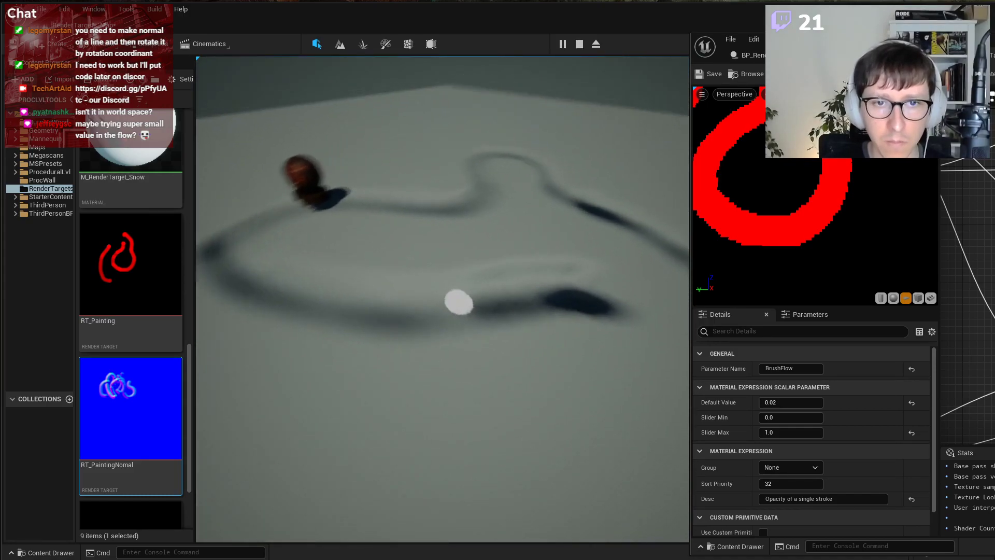
{"action": "key", "text": "s"}
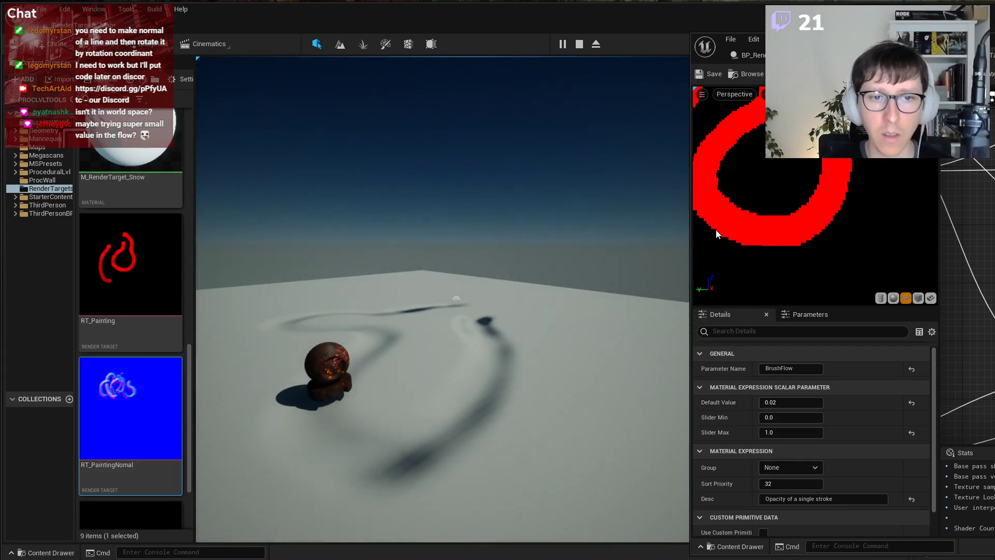
{"action": "key", "text": "Escape"}
Open the M_RenderTarget_Snow graph and delete the normal-from-height node group.
{"action": "left_click_drag", "start_coordinate": [911, 40], "coordinate": [627, 76]}
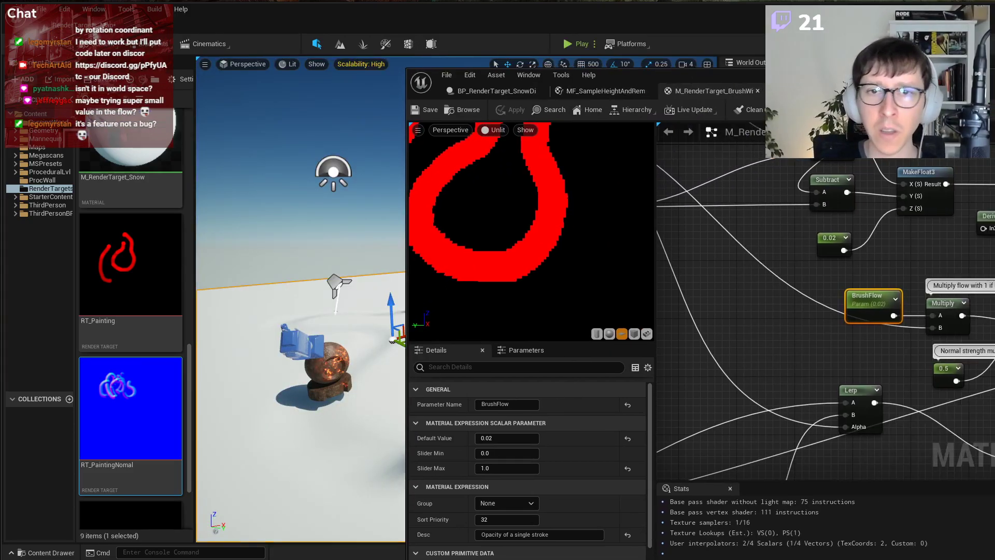
{"action": "left_click", "coordinate": [527, 94]}
{"action": "scroll", "coordinate": [746, 291], "scroll_direction": "down", "scroll_amount": 2}
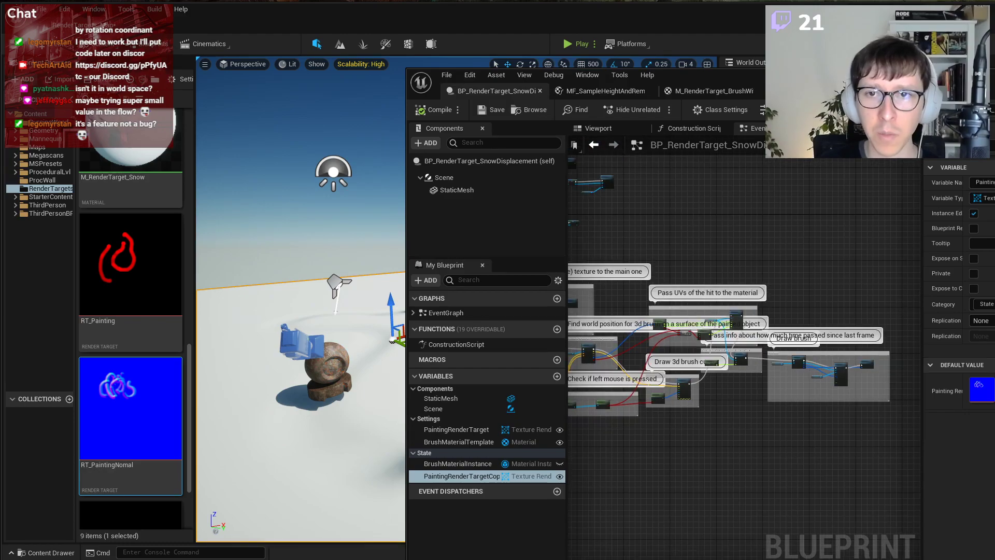
{"action": "left_click", "coordinate": [813, 92]}
{"action": "scroll", "coordinate": [749, 283], "scroll_direction": "down", "scroll_amount": 2}
{"action": "scroll", "coordinate": [824, 358], "scroll_direction": "down", "scroll_amount": 2}
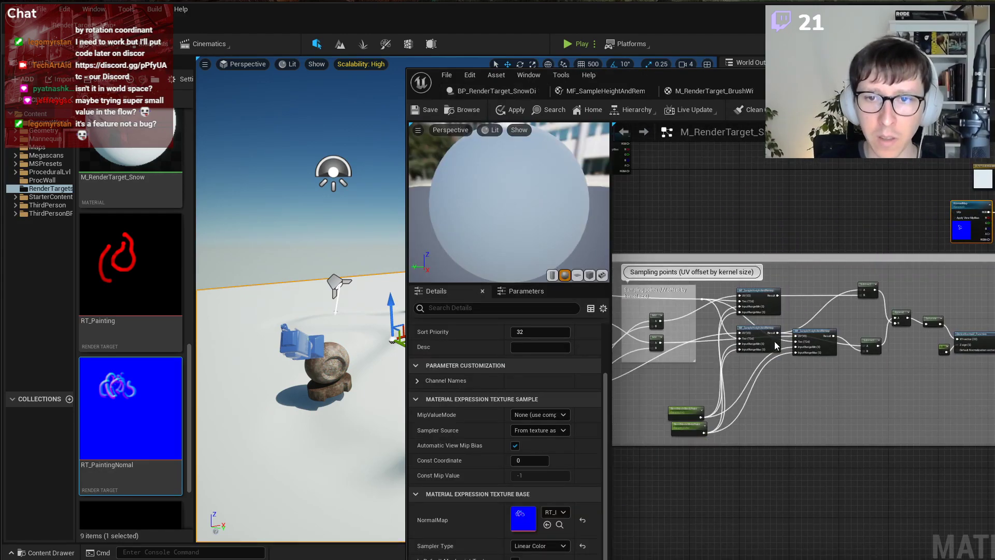
{"action": "scroll", "coordinate": [911, 373], "scroll_direction": "down", "scroll_amount": 3}
{"action": "right_click_drag", "start_coordinate": [912, 373], "coordinate": [926, 386]}
{"action": "left_click_drag", "start_coordinate": [994, 447], "coordinate": [732, 319]}
{"action": "key", "text": "Delete"}
Shift the remaining nodes and assign RT_PaintingNomal to the Texture Object node.
{"action": "left_click_drag", "start_coordinate": [838, 195], "coordinate": [722, 397]}
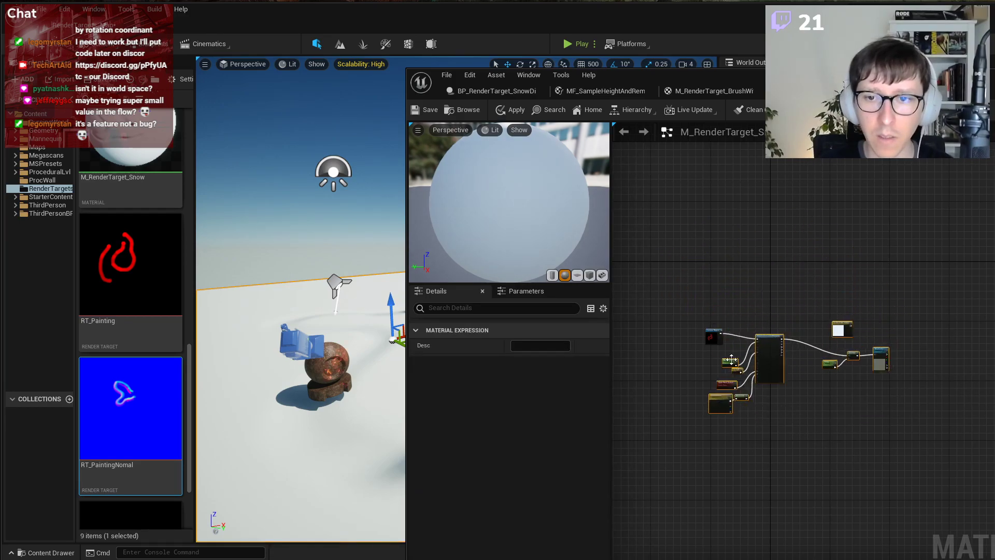
{"action": "left_click", "coordinate": [726, 380]}
{"action": "scroll", "coordinate": [727, 378], "scroll_direction": "up", "scroll_amount": 4}
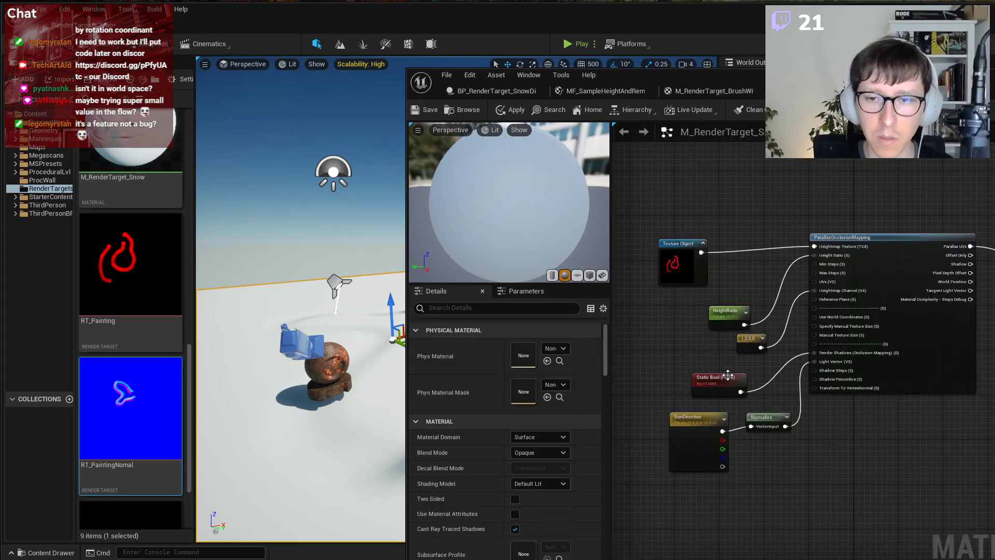
{"action": "left_click", "coordinate": [674, 262]}
{"action": "left_click", "coordinate": [561, 349]}
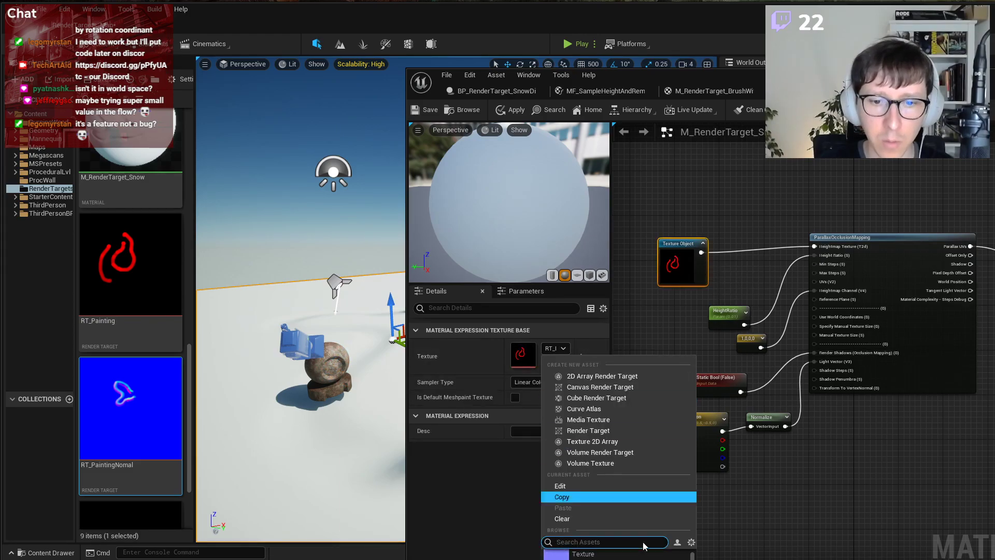
{"action": "left_click", "coordinate": [633, 558]}
Move the parallax occlusion node cluster to the right of the graph.
{"action": "right_click_drag", "start_coordinate": [926, 454], "coordinate": [727, 482]}
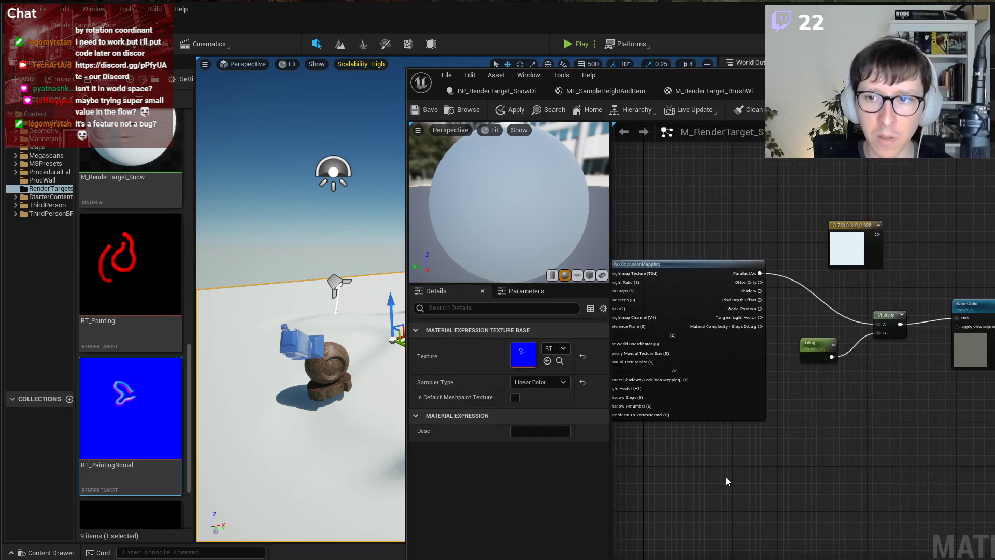
{"action": "right_click_drag", "start_coordinate": [819, 401], "coordinate": [940, 420]}
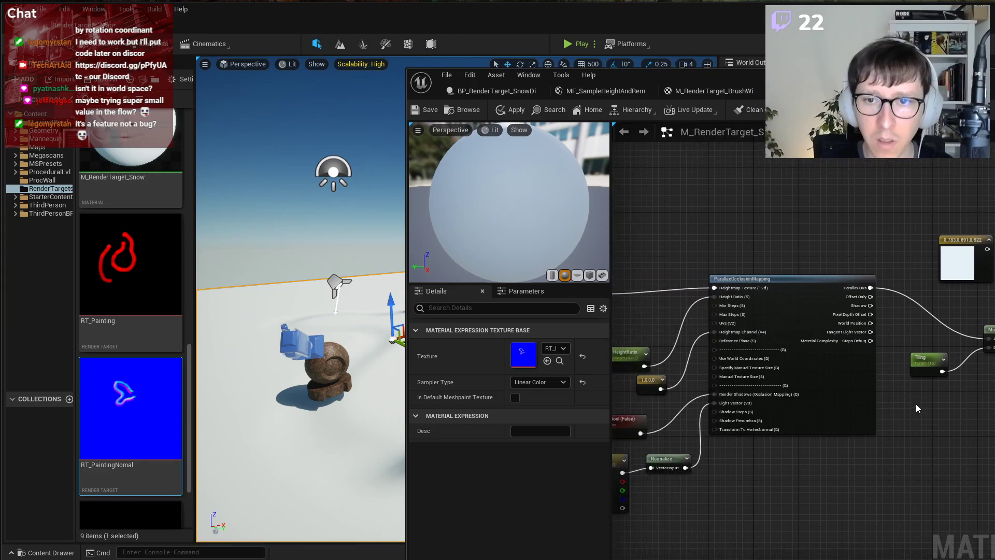
{"action": "scroll", "coordinate": [715, 296], "scroll_direction": "down", "scroll_amount": 2}
{"action": "left_click_drag", "start_coordinate": [701, 289], "coordinate": [994, 472]}
{"action": "right_click_drag", "start_coordinate": [925, 412], "coordinate": [653, 459]}
{"action": "left_click_drag", "start_coordinate": [628, 382], "coordinate": [994, 398]}
{"action": "left_click", "coordinate": [925, 354]}
{"action": "right_click_drag", "start_coordinate": [913, 357], "coordinate": [762, 298]}
{"action": "scroll", "coordinate": [786, 311], "scroll_direction": "up", "scroll_amount": 2}
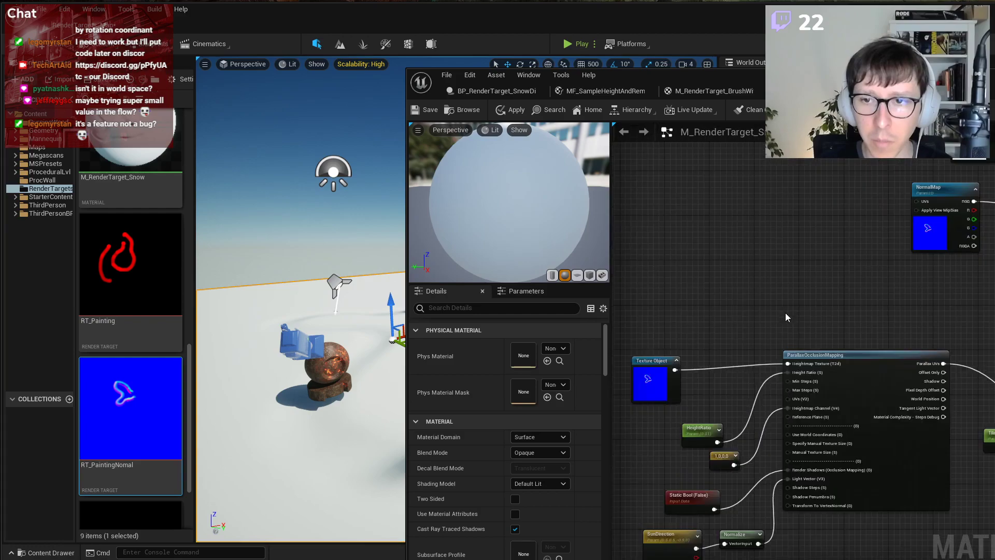
{"action": "scroll", "coordinate": [746, 458], "scroll_direction": "up", "scroll_amount": 1}
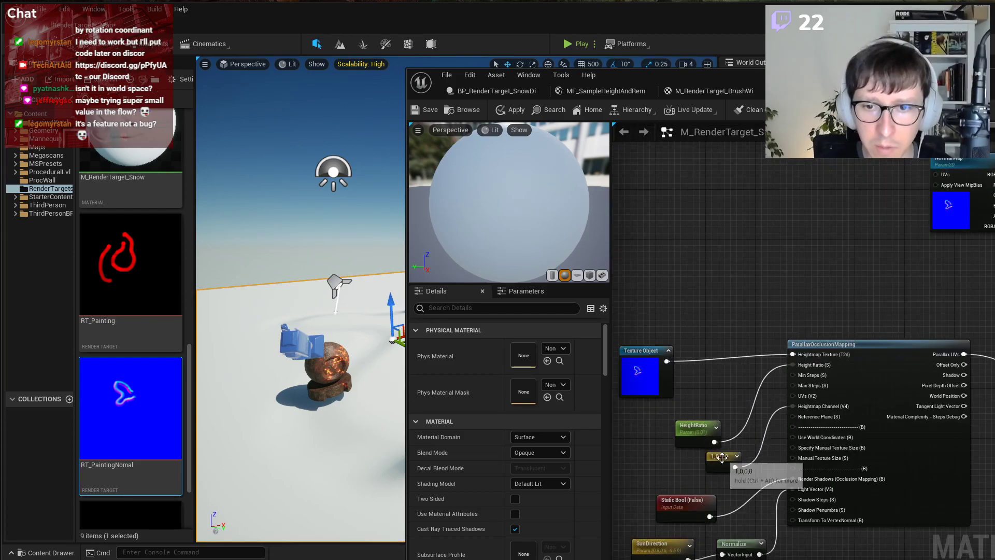
Edit the 0,0,0,1 heightmap channel constant and check the HeightRatio value.
{"action": "left_click", "coordinate": [721, 457]}
{"action": "left_click", "coordinate": [536, 361]}
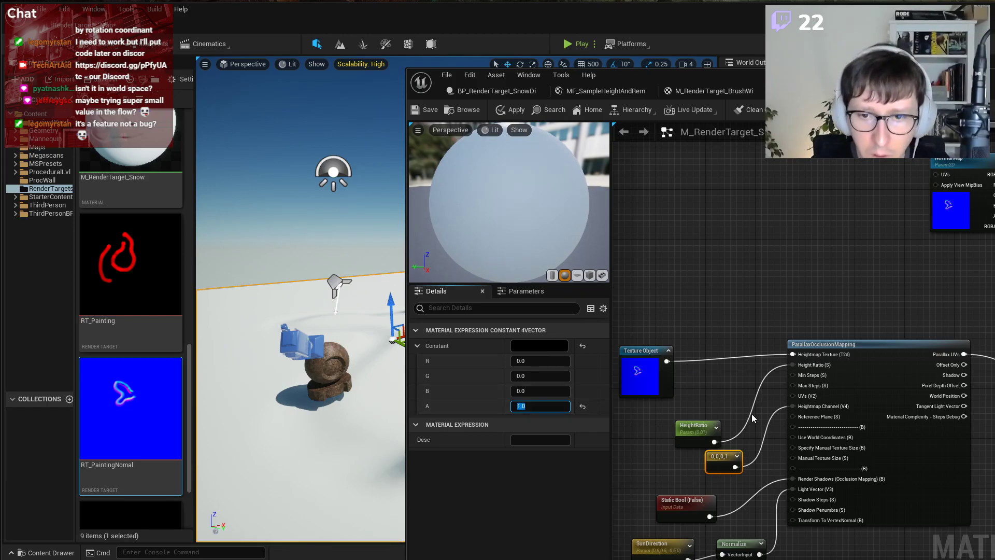
{"action": "left_click_drag", "start_coordinate": [715, 453], "coordinate": [696, 452]}
{"action": "left_click", "coordinate": [695, 427]}
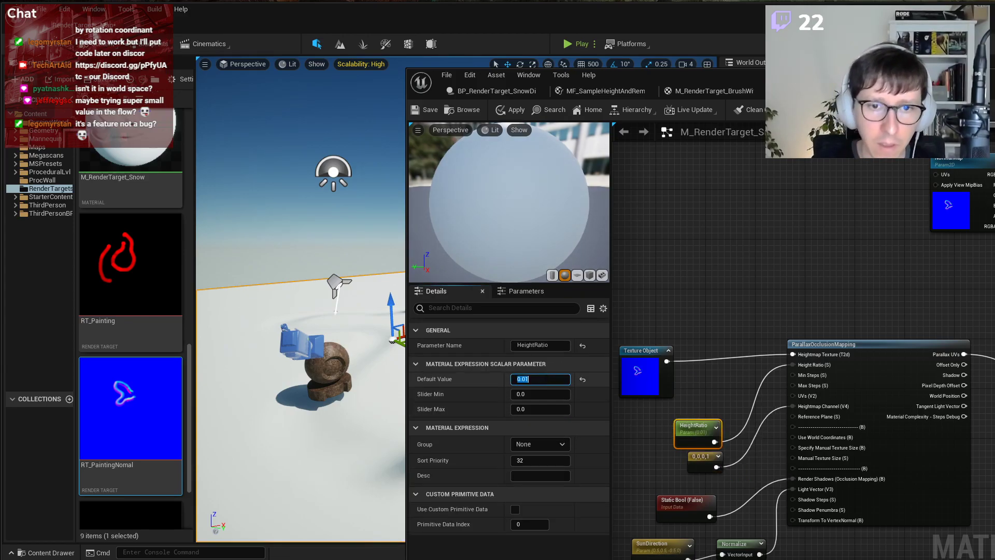
{"action": "left_click", "coordinate": [808, 182]}
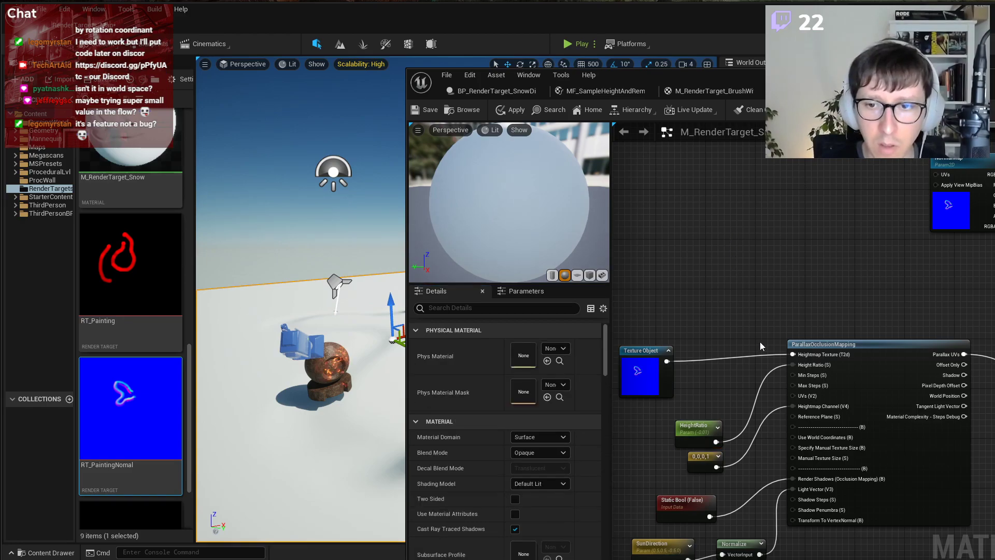
{"action": "right_click_drag", "start_coordinate": [762, 352], "coordinate": [751, 320]}
{"action": "scroll", "coordinate": [770, 374], "scroll_direction": "up", "scroll_amount": 1}
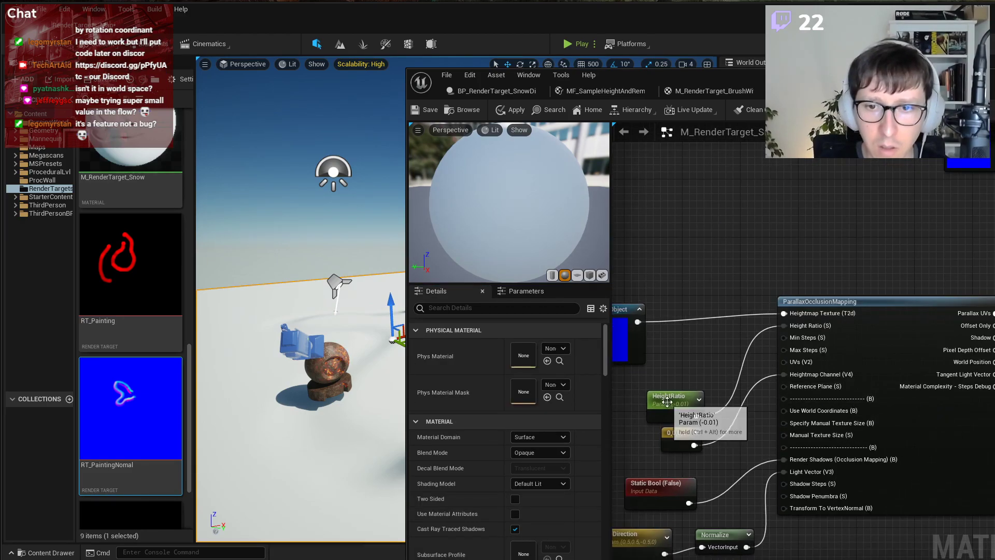
{"action": "left_click_drag", "start_coordinate": [674, 396], "coordinate": [673, 389]}
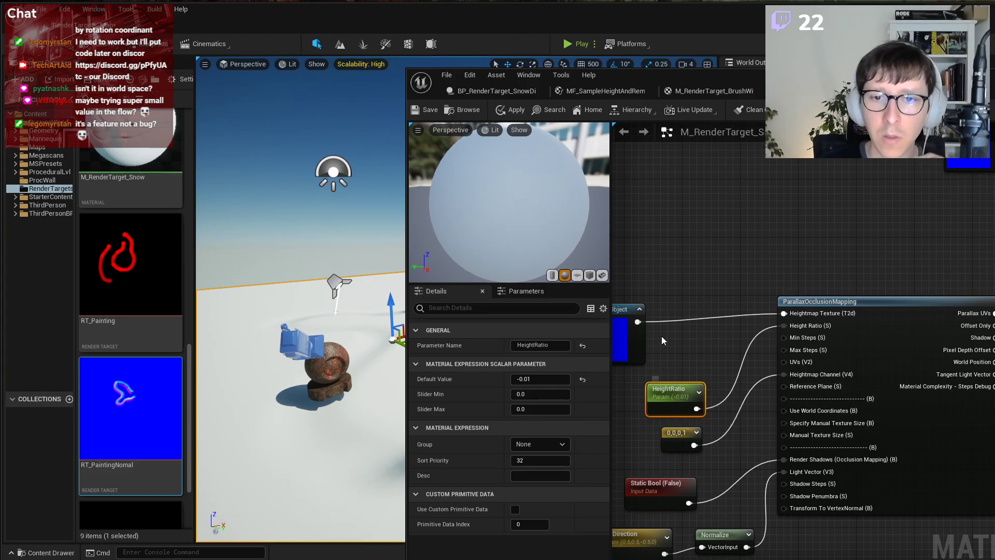
Set the BaseColor Texture Sample's texture to T_Concrete_Poured_N.
{"action": "right_click_drag", "start_coordinate": [783, 386], "coordinate": [920, 372]}
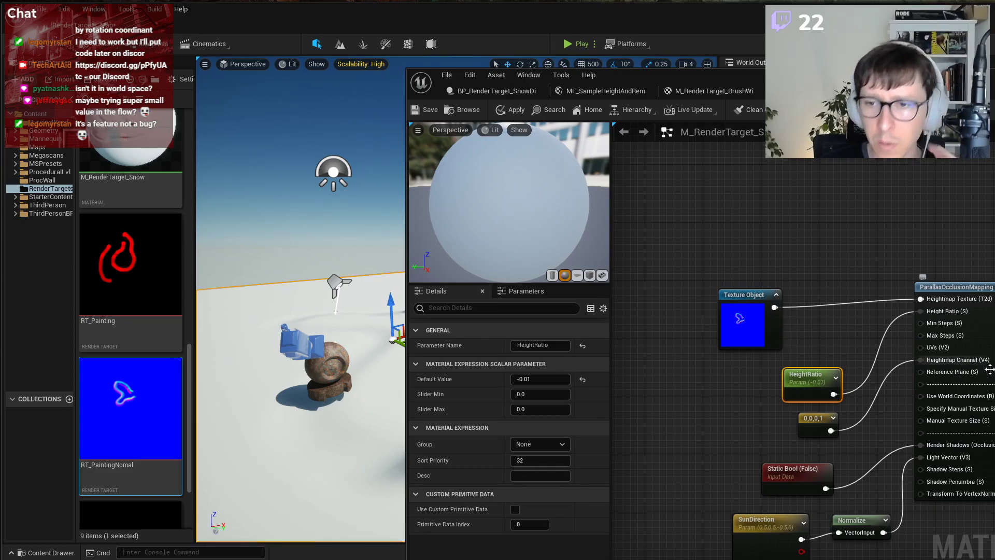
{"action": "mouse_move", "coordinate": [992, 377]}
{"action": "right_mouse_down"}
{"action": "mouse_move", "coordinate": [814, 371]}
{"action": "mouse_move", "coordinate": [951, 371]}
{"action": "mouse_move", "coordinate": [780, 390]}
{"action": "right_mouse_up"}
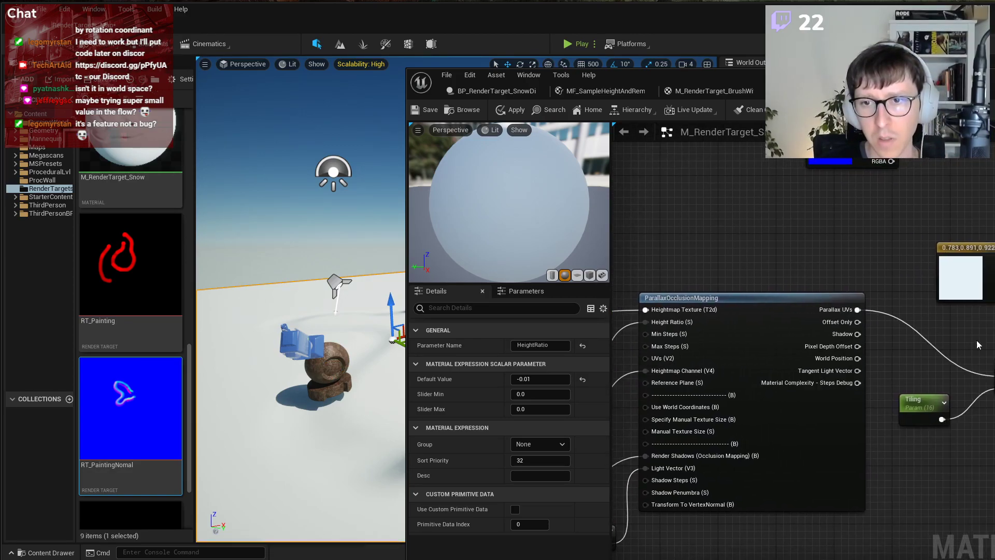
{"action": "right_click_drag", "start_coordinate": [966, 353], "coordinate": [766, 408]}
{"action": "scroll", "coordinate": [803, 366], "scroll_direction": "down", "scroll_amount": 2}
{"action": "left_click", "coordinate": [904, 397]}
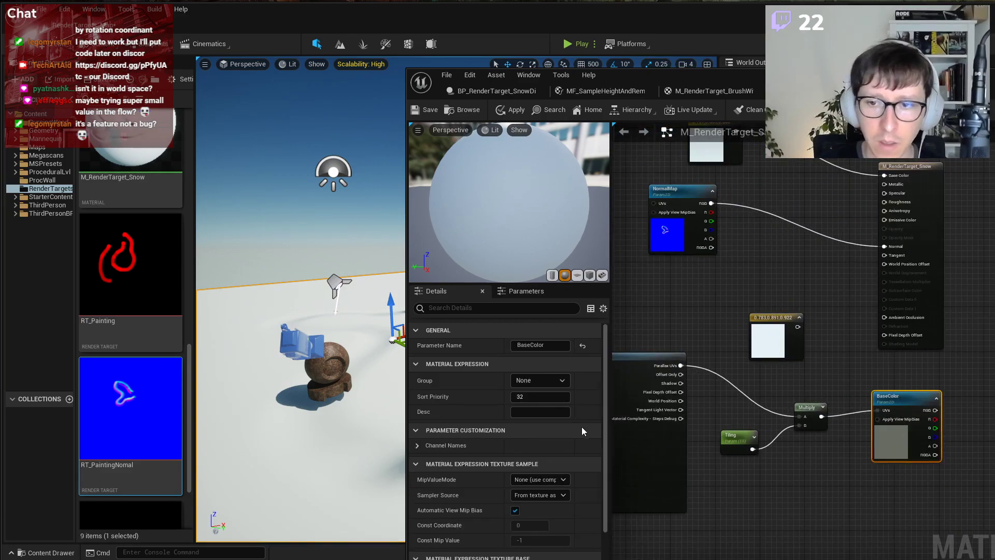
{"action": "scroll", "coordinate": [535, 465], "scroll_direction": "down", "scroll_amount": 4}
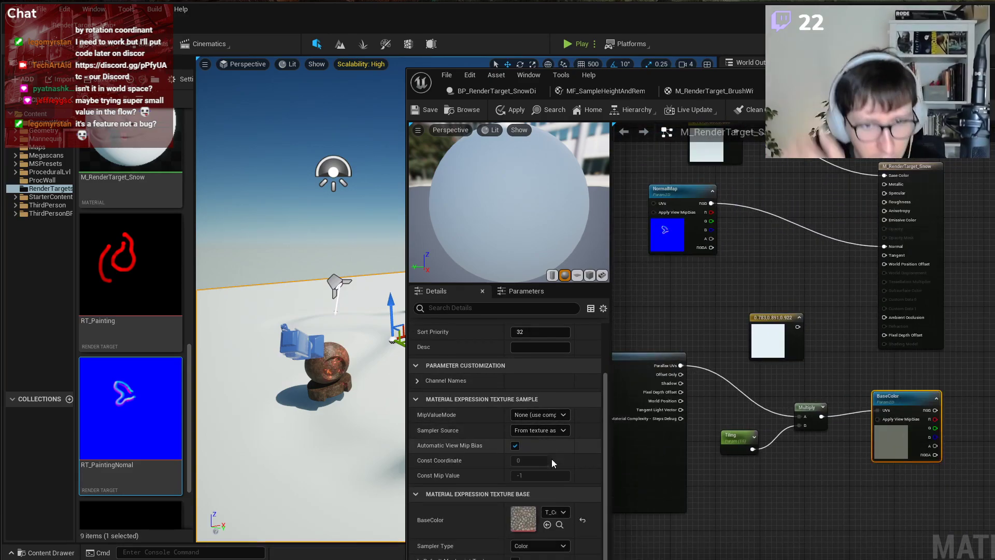
{"action": "left_click", "coordinate": [554, 512]}
{"action": "scroll", "coordinate": [605, 419], "scroll_direction": "down", "scroll_amount": 6}
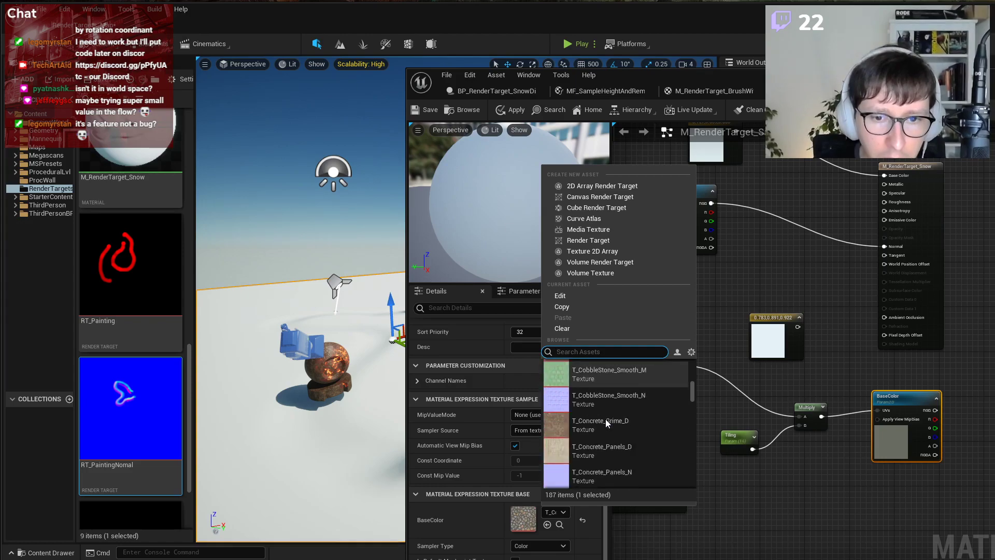
{"action": "scroll", "coordinate": [605, 418], "scroll_direction": "down", "scroll_amount": 2}
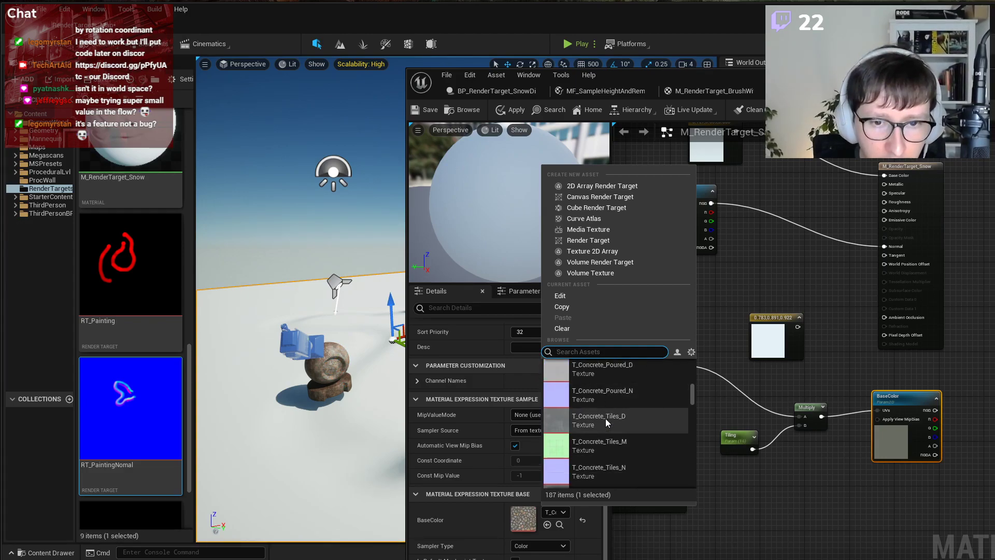
{"action": "left_click", "coordinate": [590, 410]}
Wire the BaseColor texture's RGB into Base Color and view the level's snow trails.
{"action": "left_click_drag", "start_coordinate": [920, 398], "coordinate": [898, 397]}
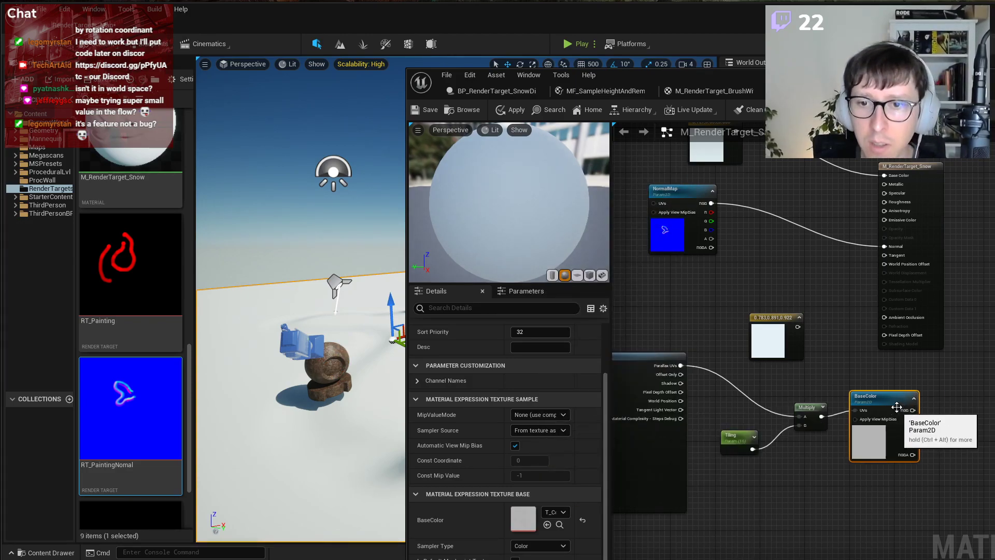
{"action": "left_click_drag", "start_coordinate": [912, 178], "coordinate": [967, 184]}
{"action": "right_click_drag", "start_coordinate": [930, 265], "coordinate": [873, 354]}
{"action": "left_click_drag", "start_coordinate": [855, 498], "coordinate": [885, 271]}
{"action": "right_click_drag", "start_coordinate": [695, 347], "coordinate": [887, 294]}
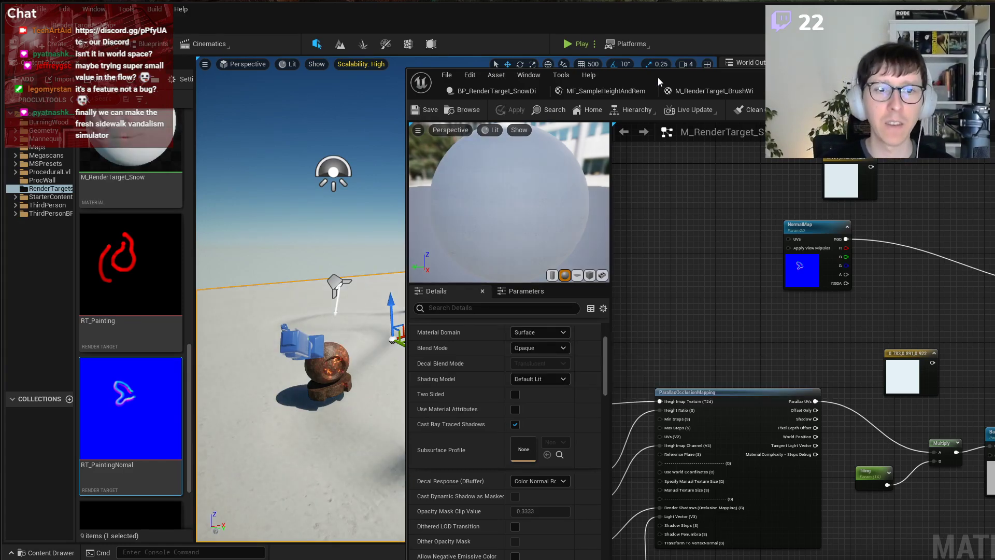
{"action": "left_click_drag", "start_coordinate": [650, 79], "coordinate": [994, 76]}
{"action": "mouse_move", "coordinate": [528, 218]}
{"action": "right_mouse_down"}
{"action": "mouse_move", "coordinate": [497, 274]}
{"action": "mouse_move", "coordinate": [658, 266]}
{"action": "mouse_move", "coordinate": [502, 265]}
{"action": "mouse_move", "coordinate": [507, 285]}
{"action": "mouse_move", "coordinate": [534, 224]}
{"action": "right_mouse_up"}
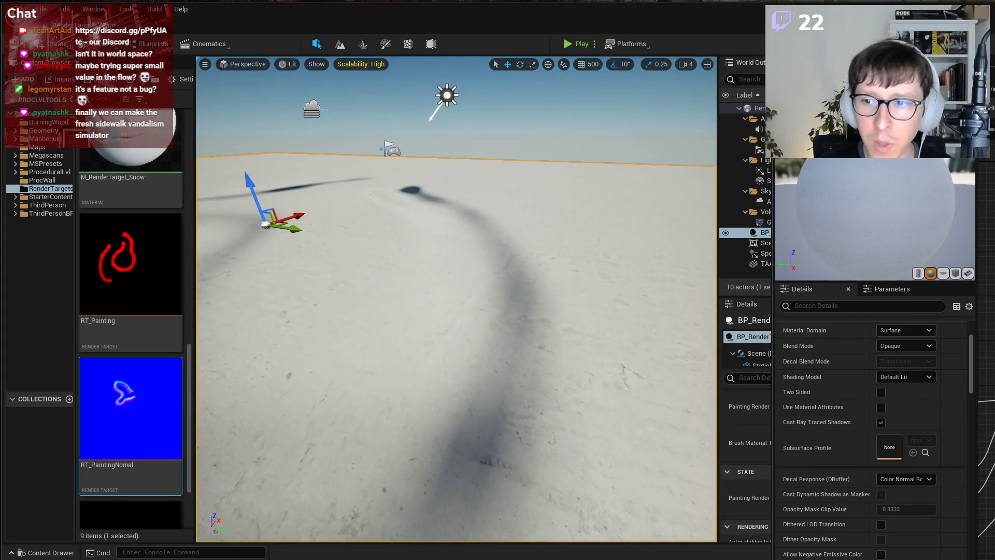
Set the HeightRatio default value to -0.1.
{"action": "left_click", "coordinate": [901, 377]}
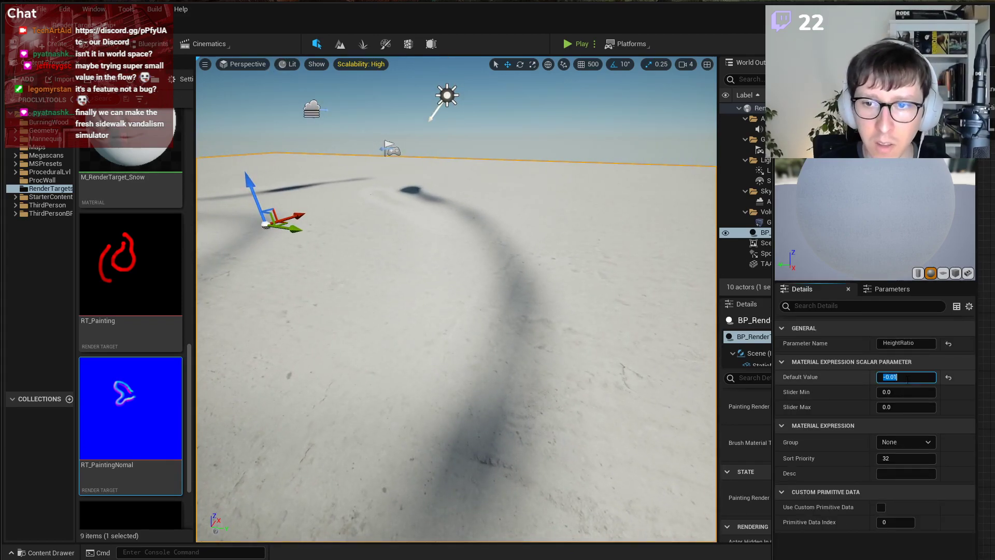
{"action": "type", "text": "1"}
{"action": "key", "text": "Return"}
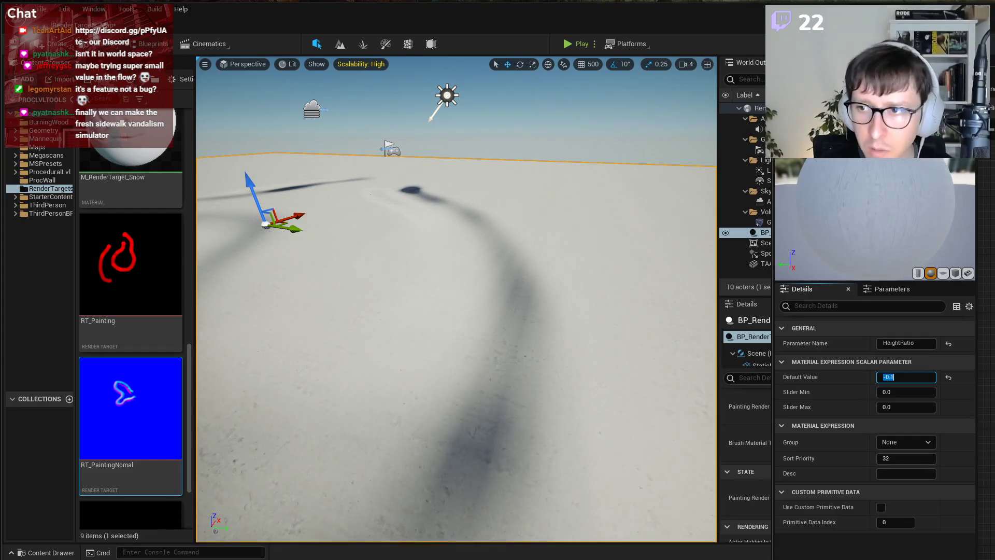
Delete the Multiply and Tiling nodes and place BaseColor beside the parallax node.
{"action": "left_click_drag", "start_coordinate": [994, 73], "coordinate": [597, 78]}
{"action": "right_click_drag", "start_coordinate": [895, 240], "coordinate": [510, 232]}
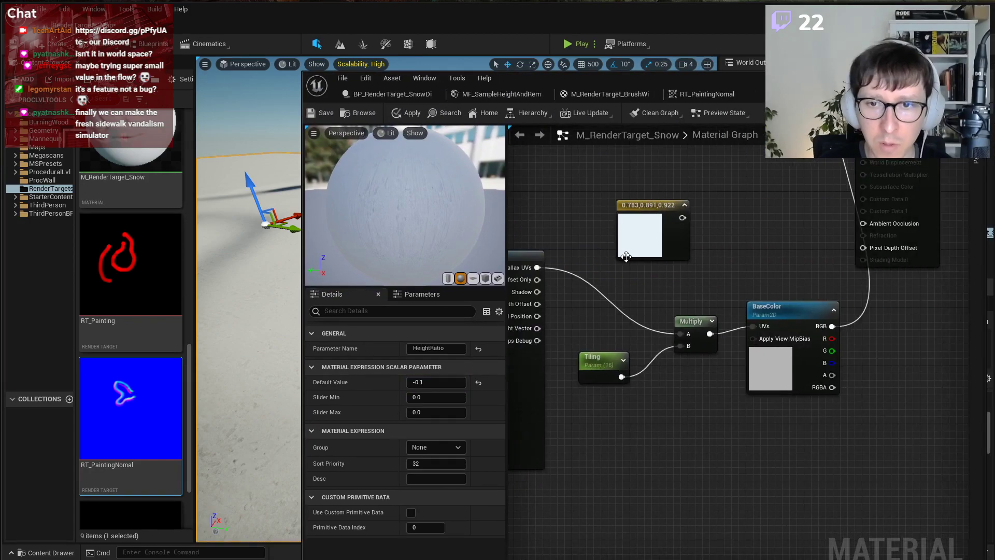
{"action": "right_click_drag", "start_coordinate": [631, 266], "coordinate": [722, 308]}
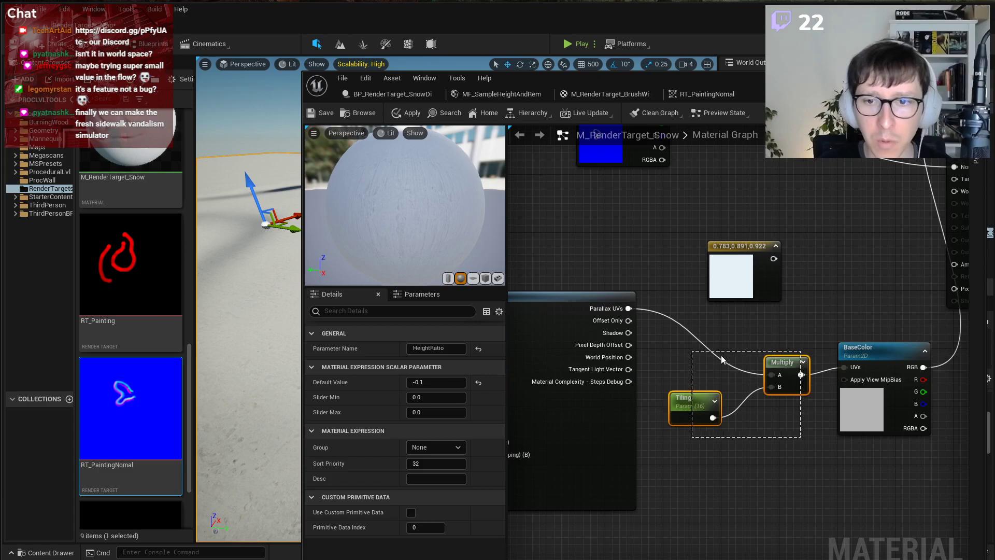
{"action": "left_click_drag", "start_coordinate": [716, 351], "coordinate": [713, 350]}
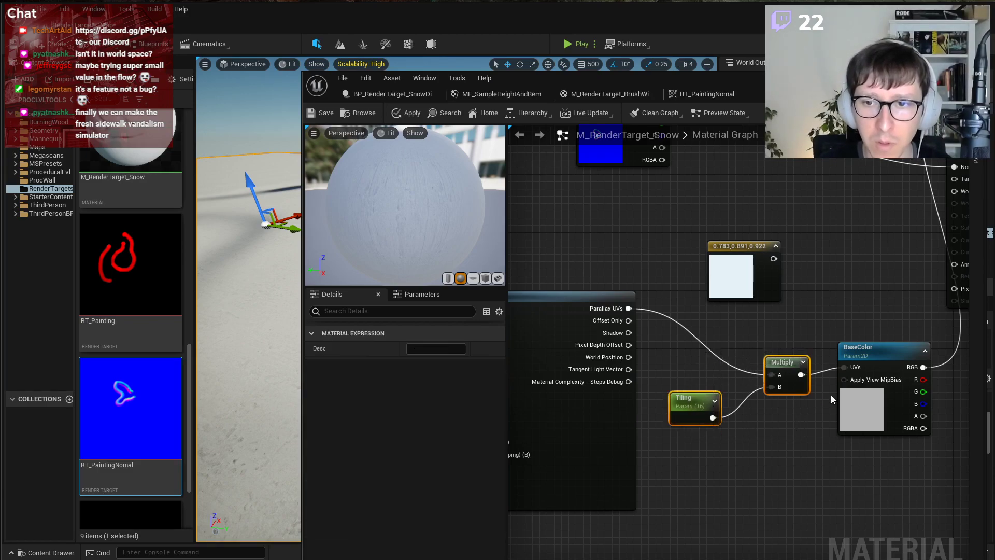
{"action": "key", "text": "Delete"}
{"action": "left_click_drag", "start_coordinate": [851, 362], "coordinate": [707, 350]}
{"action": "left_click_drag", "start_coordinate": [629, 308], "coordinate": [693, 341]}
{"action": "right_click_drag", "start_coordinate": [620, 461], "coordinate": [984, 405]}
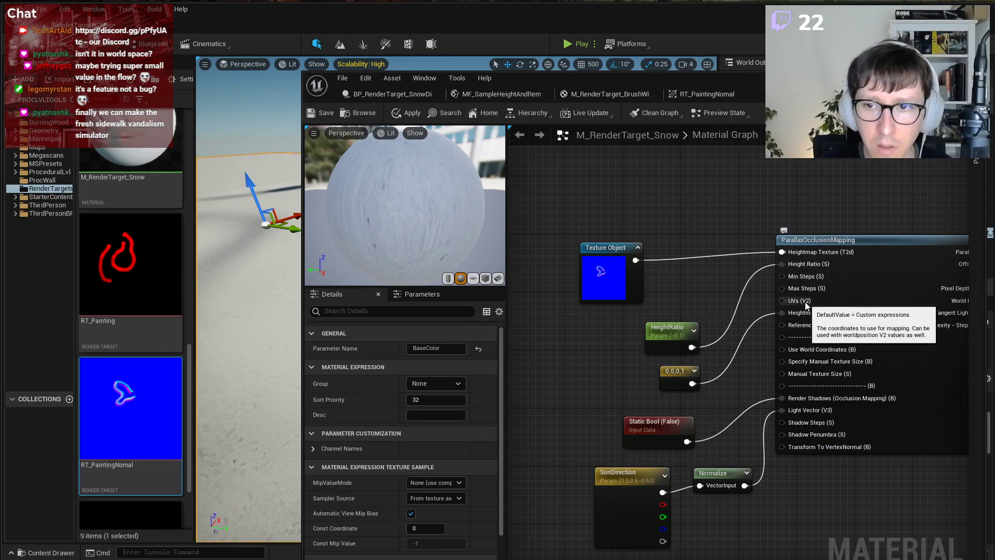
Nudge the Texture Object node and add a TexCoord node above it.
{"action": "right_click_drag", "start_coordinate": [767, 432], "coordinate": [799, 519]}
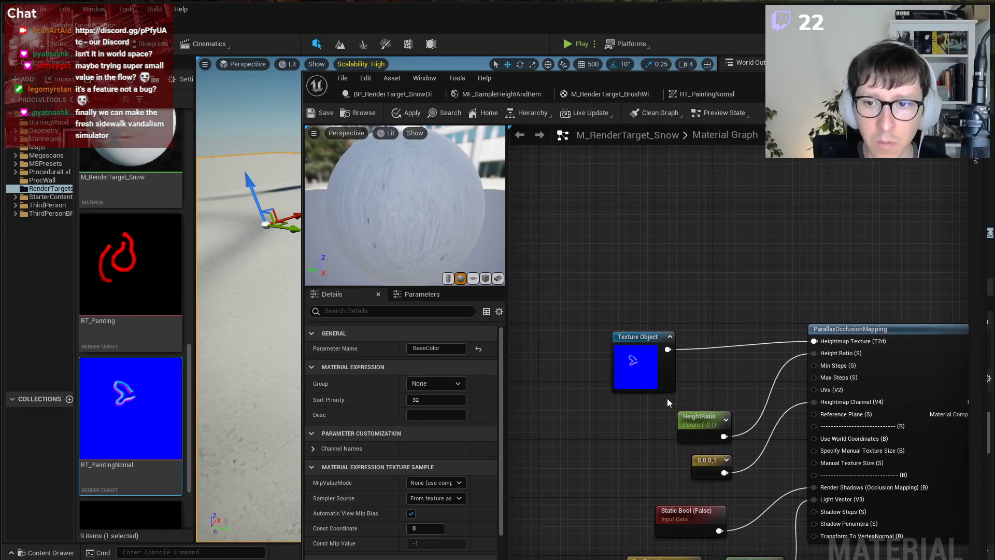
{"action": "left_click", "coordinate": [593, 357]}
{"action": "left_click_drag", "start_coordinate": [592, 355], "coordinate": [563, 348]}
{"action": "left_click", "coordinate": [614, 242]}
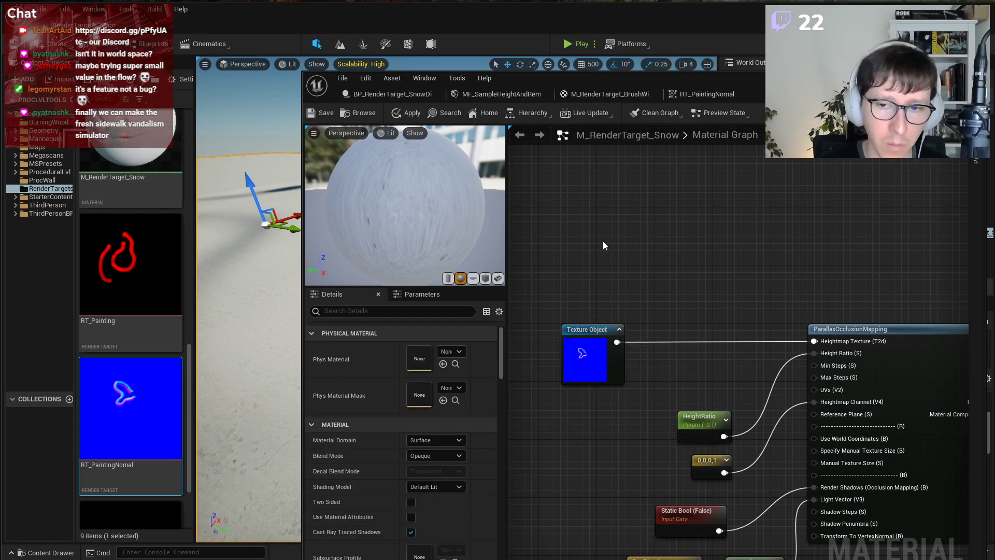
{"action": "left_click", "coordinate": [596, 189]}
Add a Multiply node and wire TexCoord into its A input.
{"action": "key", "text": "u"}
{"action": "left_click", "coordinate": [613, 193]}
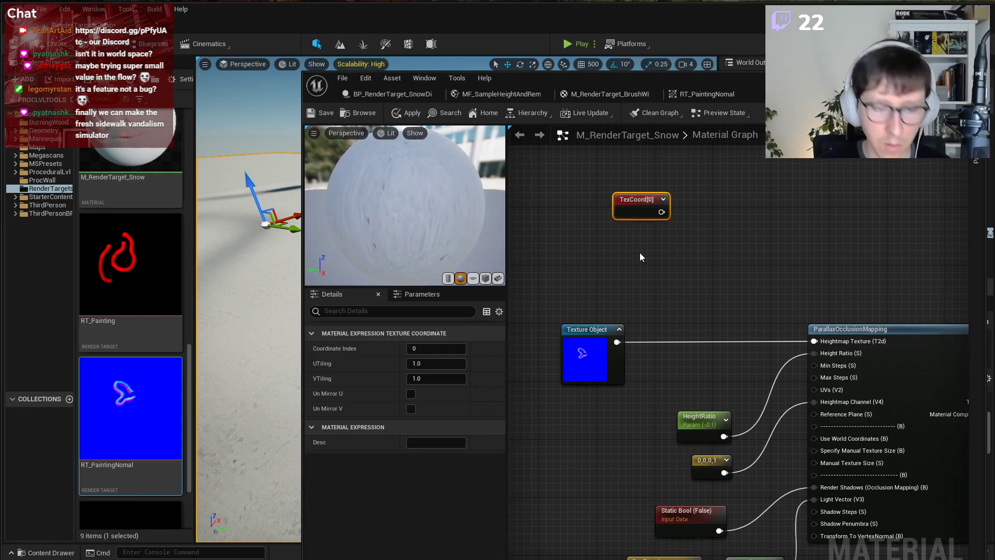
{"action": "key", "text": "m"}
{"action": "left_click", "coordinate": [698, 226]}
{"action": "left_click_drag", "start_coordinate": [662, 212], "coordinate": [705, 244]}
Feed a scalar parameter 'Tiling' of 16 into Multiply B and route the result to parallax UVs.
{"action": "key", "text": "s"}
{"action": "left_click", "coordinate": [623, 249]}
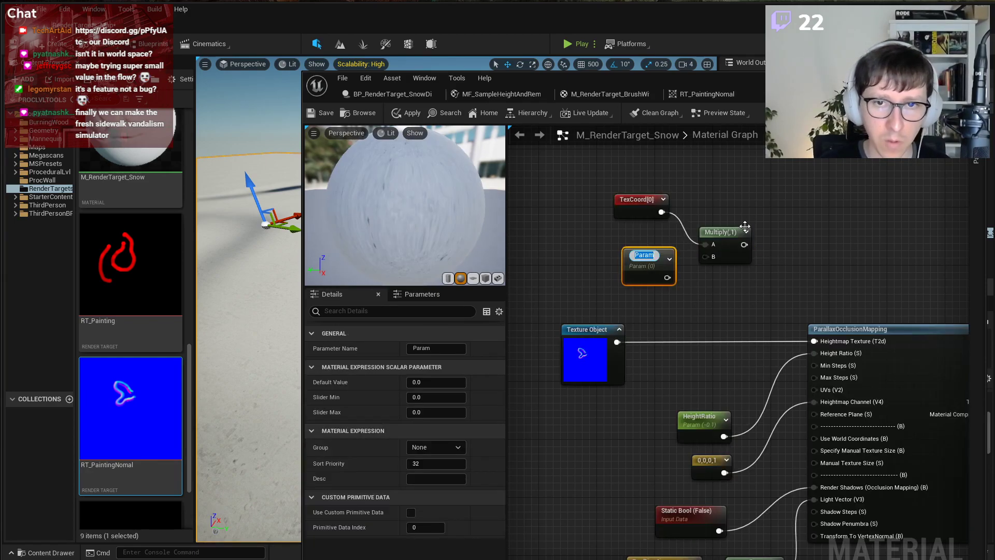
{"action": "type", "text": "Tiling"}
{"action": "key", "text": "Return"}
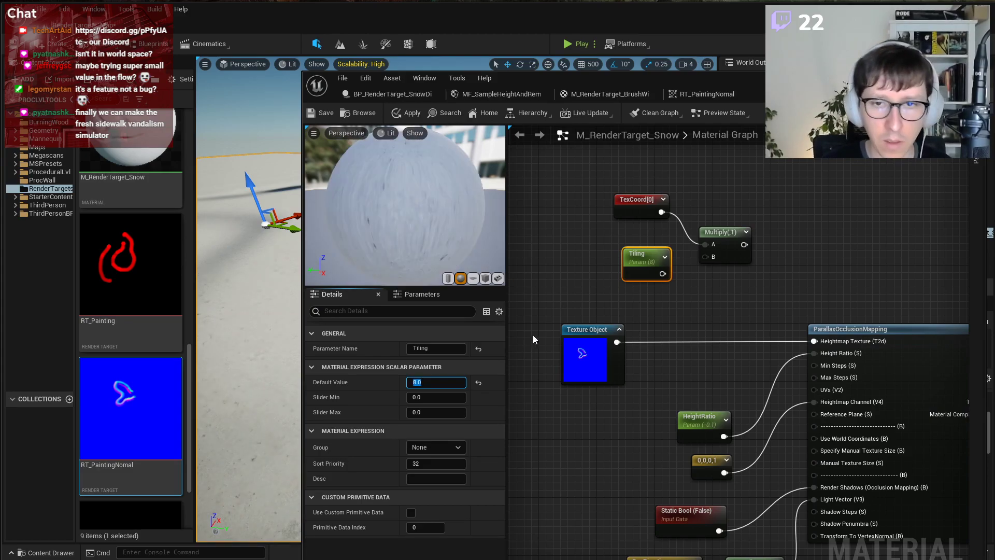
{"action": "type", "text": "16"}
{"action": "key", "text": "Return"}
{"action": "left_click_drag", "start_coordinate": [665, 273], "coordinate": [811, 340]}
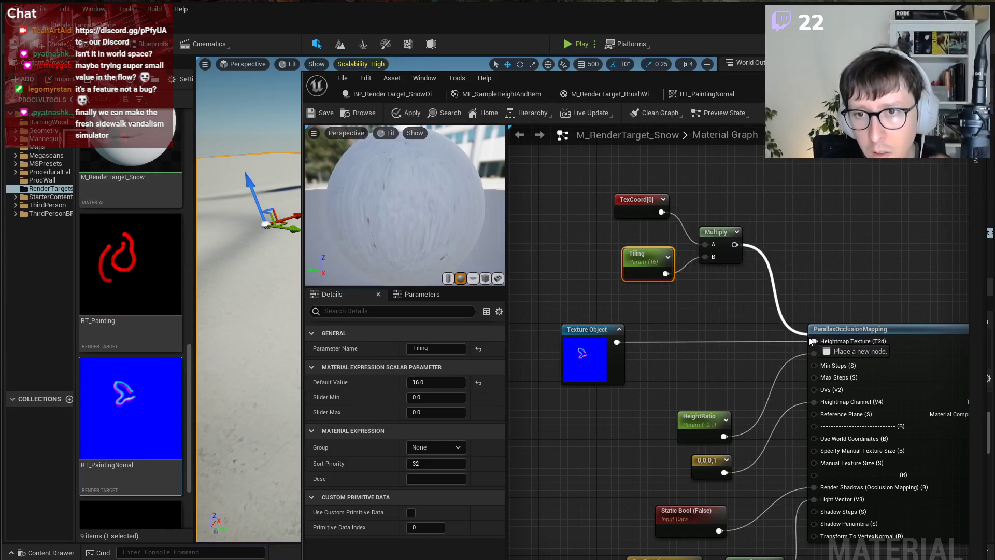
{"action": "mouse_move", "coordinate": [801, 385]}
{"action": "left_mouse_down"}
{"action": "mouse_move", "coordinate": [808, 403]}
{"action": "mouse_move", "coordinate": [816, 391]}
{"action": "left_mouse_up"}
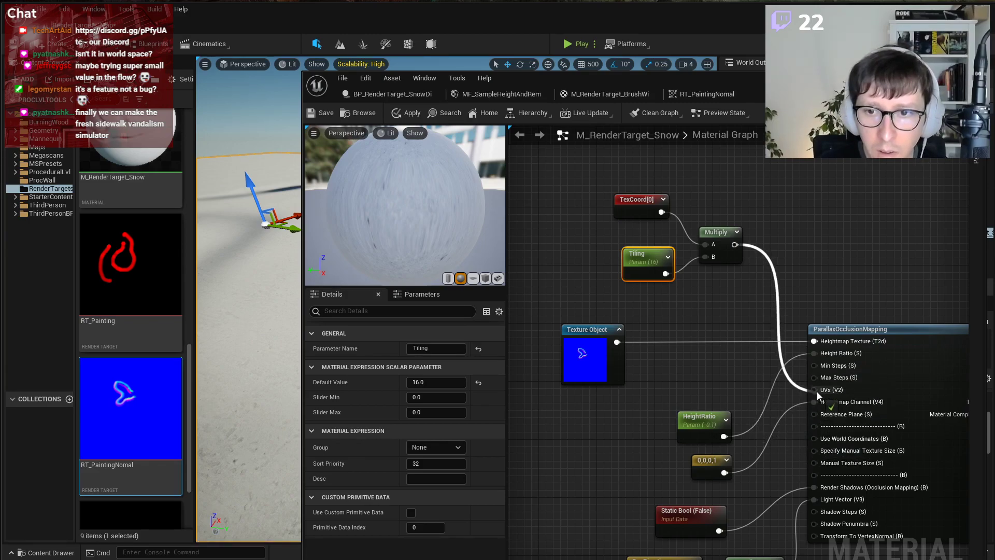
Save M_RenderTarget_Snow and fly the level camera over the snow track.
{"action": "left_click", "coordinate": [319, 113]}
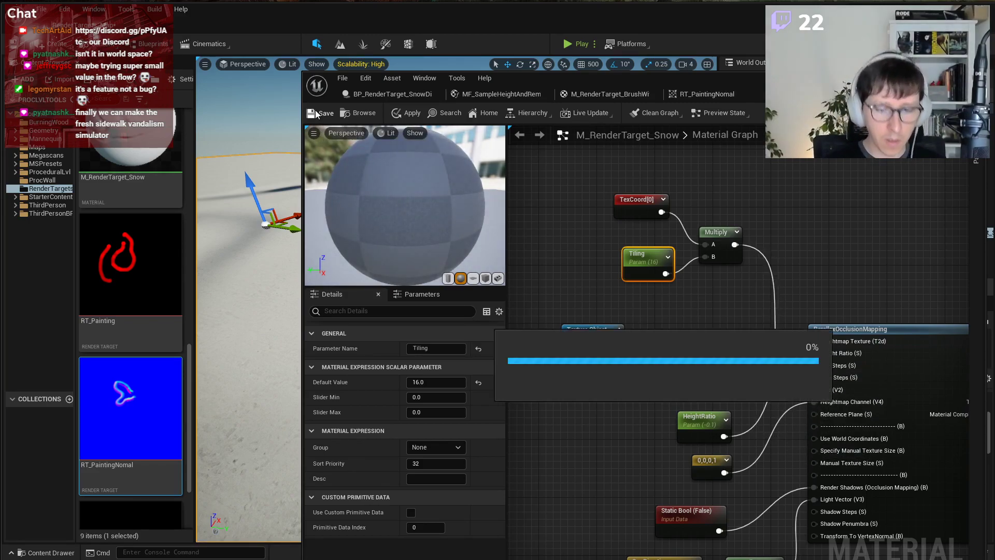
{"action": "left_click", "coordinate": [316, 112]}
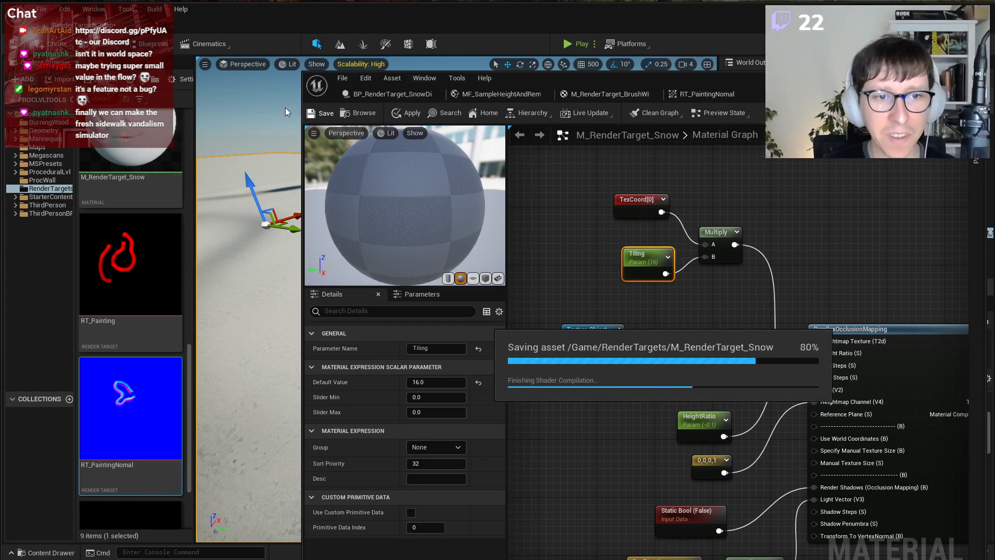
{"action": "left_click_drag", "start_coordinate": [302, 163], "coordinate": [528, 152]}
{"action": "key", "text": "s"}
{"action": "right_click_drag", "start_coordinate": [363, 290], "coordinate": [397, 211]}
{"action": "key", "text": "w"}
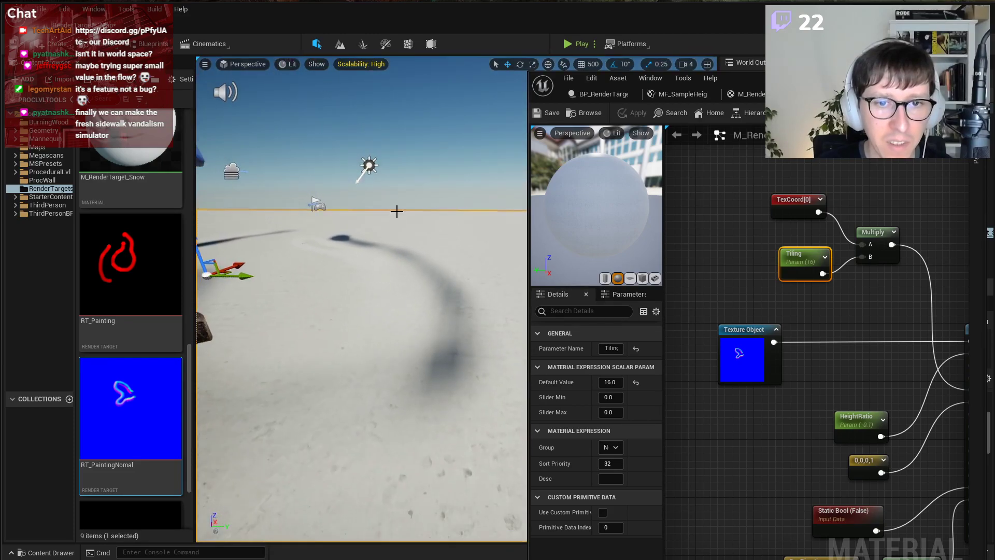
Widen the material editor and frame the BaseColor and ParallaxOcclusionMapping nodes.
{"action": "right_click_drag", "start_coordinate": [814, 288], "coordinate": [669, 279]}
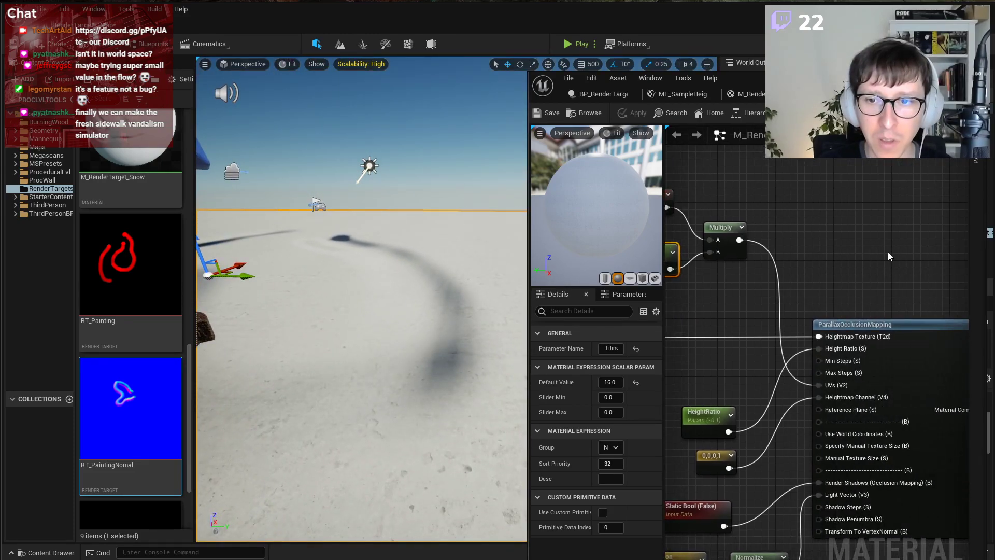
{"action": "scroll", "coordinate": [887, 252], "scroll_direction": "down", "scroll_amount": 2}
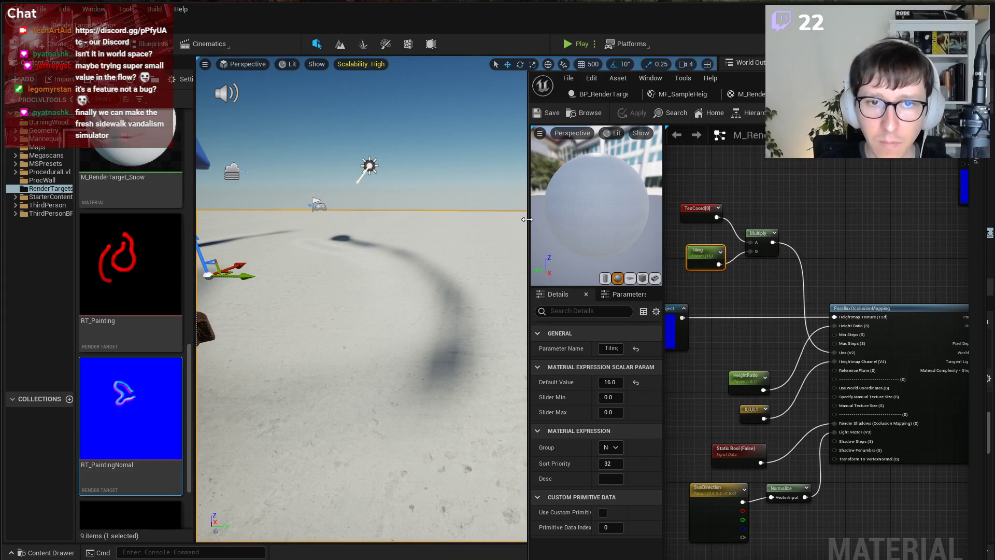
{"action": "left_click_drag", "start_coordinate": [527, 219], "coordinate": [359, 220]}
{"action": "right_click_drag", "start_coordinate": [756, 225], "coordinate": [567, 239]}
{"action": "right_click_drag", "start_coordinate": [915, 218], "coordinate": [762, 281]}
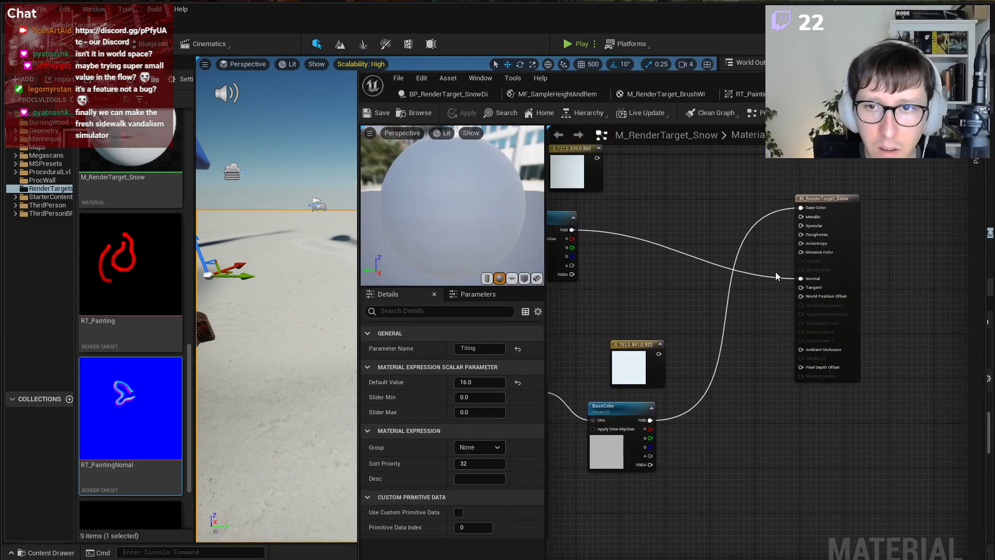
{"action": "right_click_drag", "start_coordinate": [647, 325], "coordinate": [827, 273]}
{"action": "left_click", "coordinate": [791, 356]}
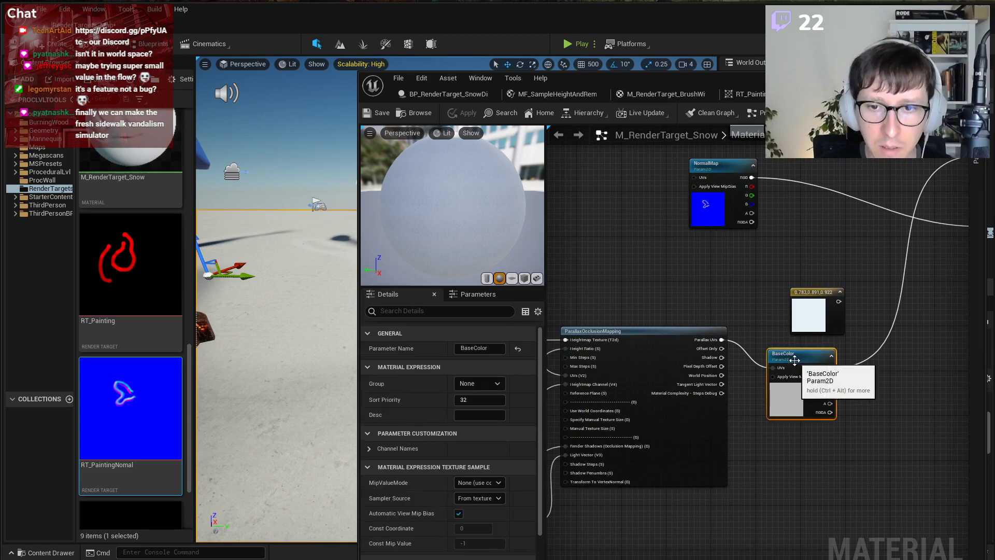
{"action": "scroll", "coordinate": [512, 473], "scroll_direction": "down", "scroll_amount": 3}
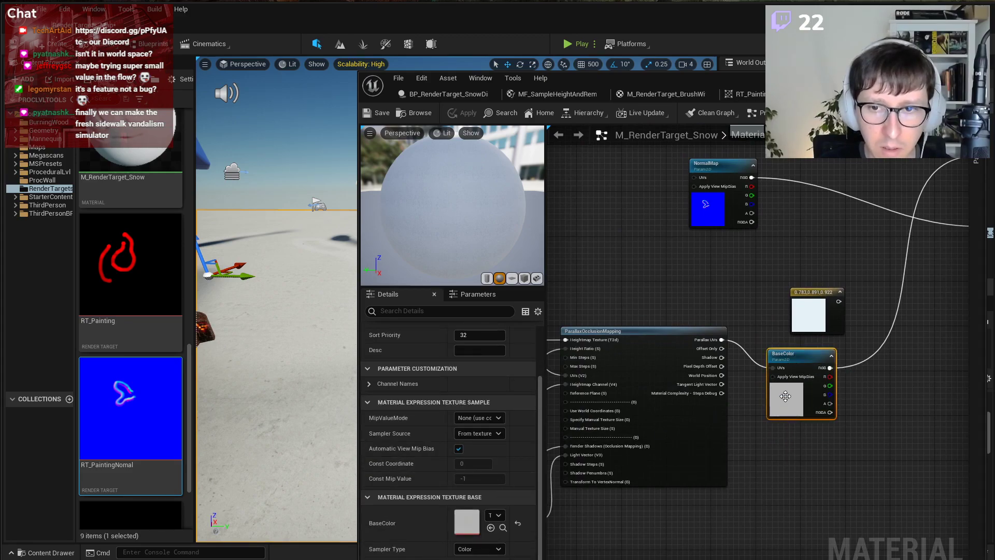
{"action": "scroll", "coordinate": [766, 368], "scroll_direction": "up", "scroll_amount": 2}
{"action": "right_click_drag", "start_coordinate": [690, 405], "coordinate": [897, 409]}
{"action": "right_click_drag", "start_coordinate": [549, 362], "coordinate": [667, 347]}
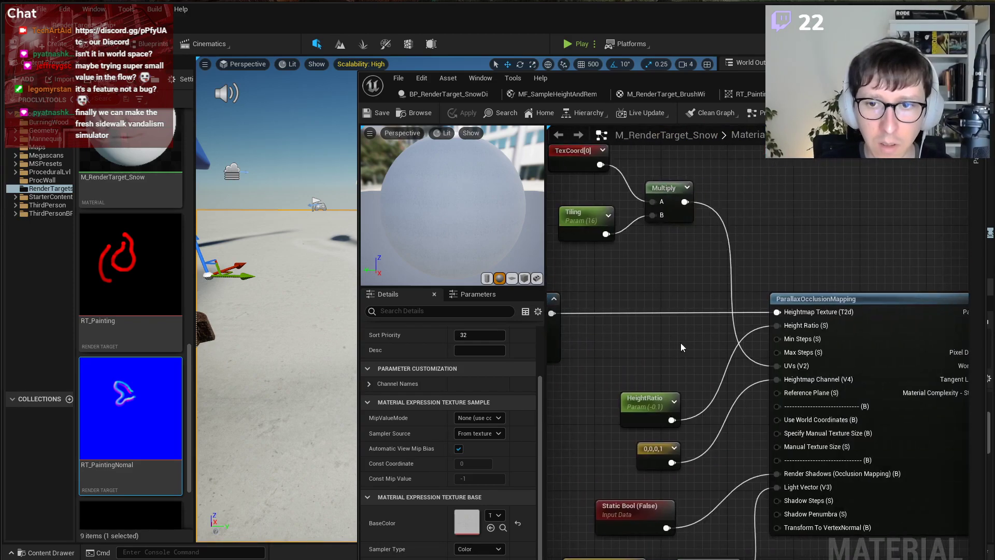
Disconnect the parallax UVs and delete the TexCoord, Tiling and Multiply nodes.
{"action": "left_click", "coordinate": [778, 365], "text": "alt"}
{"action": "scroll", "coordinate": [654, 270], "scroll_direction": "down", "scroll_amount": 2}
{"action": "left_click_drag", "start_coordinate": [654, 270], "coordinate": [583, 188]}
{"action": "key", "text": "Delete"}
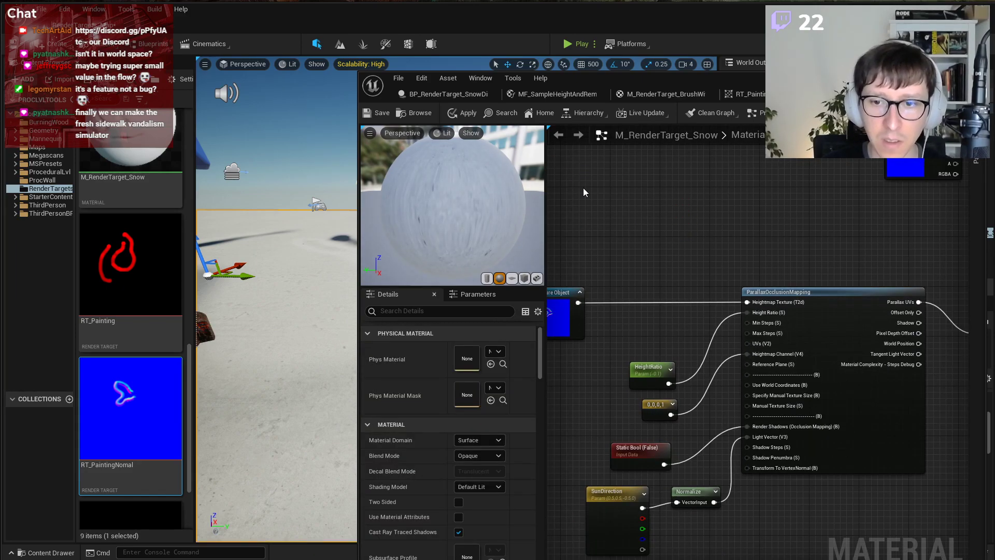
Save the snow material and inspect the painted snow trails in the level.
{"action": "left_click", "coordinate": [386, 112]}
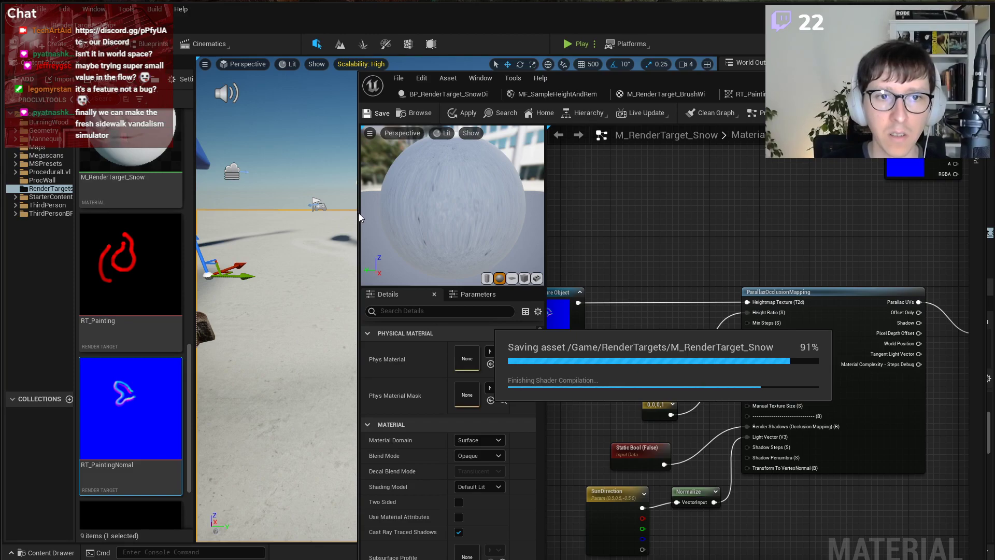
{"action": "left_click_drag", "start_coordinate": [359, 213], "coordinate": [669, 215]}
{"action": "right_click_drag", "start_coordinate": [508, 259], "coordinate": [488, 305]}
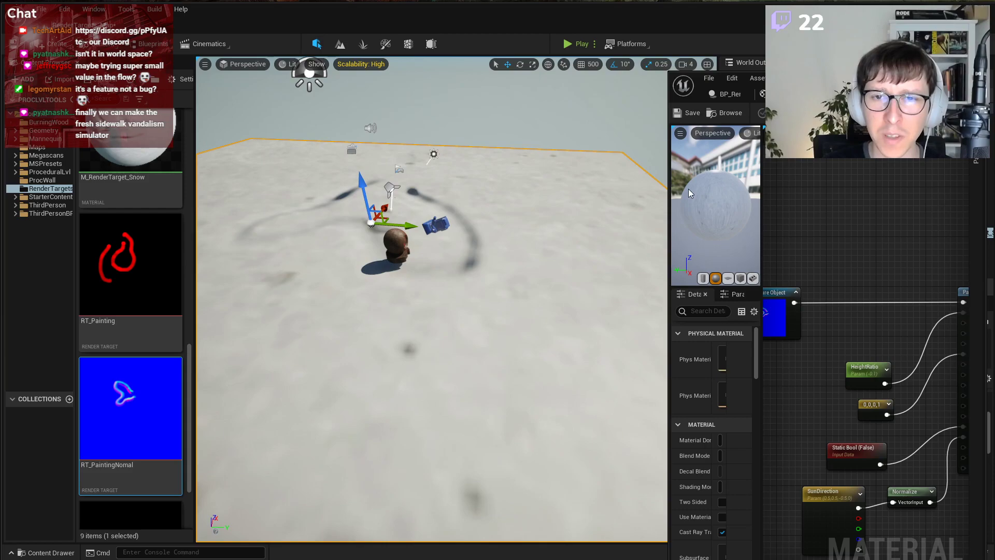
Widen the material editor again and move the Texture Object node right.
{"action": "left_click_drag", "start_coordinate": [668, 171], "coordinate": [527, 165]}
{"action": "right_click_drag", "start_coordinate": [498, 208], "coordinate": [491, 225]}
{"action": "right_click_drag", "start_coordinate": [724, 276], "coordinate": [790, 282]}
{"action": "left_click_drag", "start_coordinate": [736, 294], "coordinate": [816, 289]}
{"action": "right_click_drag", "start_coordinate": [813, 253], "coordinate": [741, 254]}
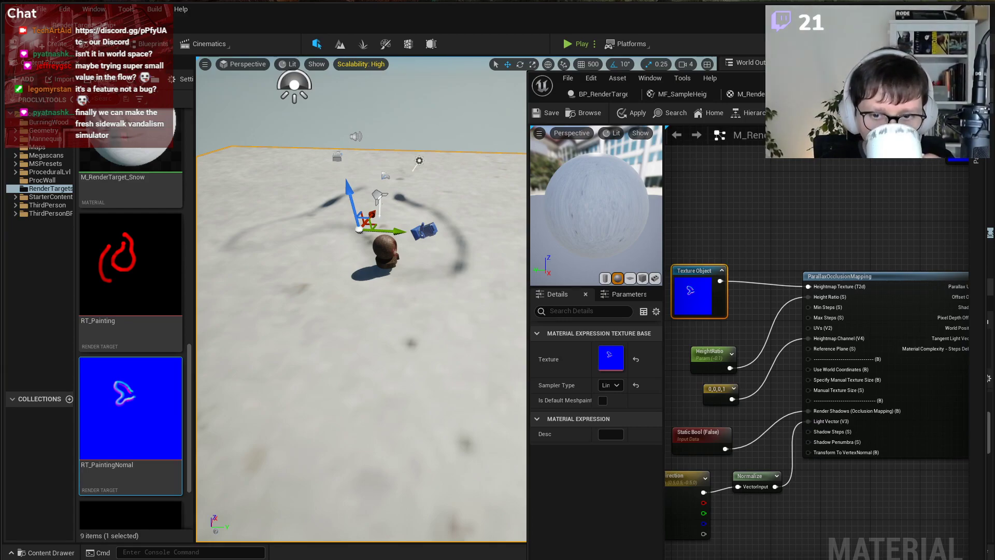
Delete the SunDirection, Normalize and Static Bool nodes feeding the parallax node.
{"action": "right_click_drag", "start_coordinate": [777, 514], "coordinate": [847, 526]}
{"action": "left_click_drag", "start_coordinate": [714, 471], "coordinate": [714, 470]}
{"action": "key", "text": "Delete"}
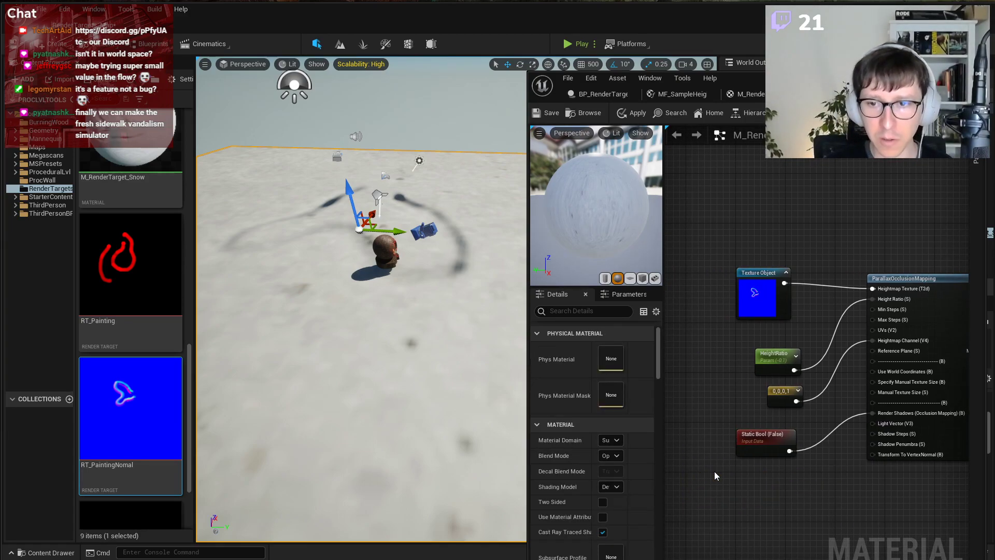
{"action": "left_click", "coordinate": [782, 445]}
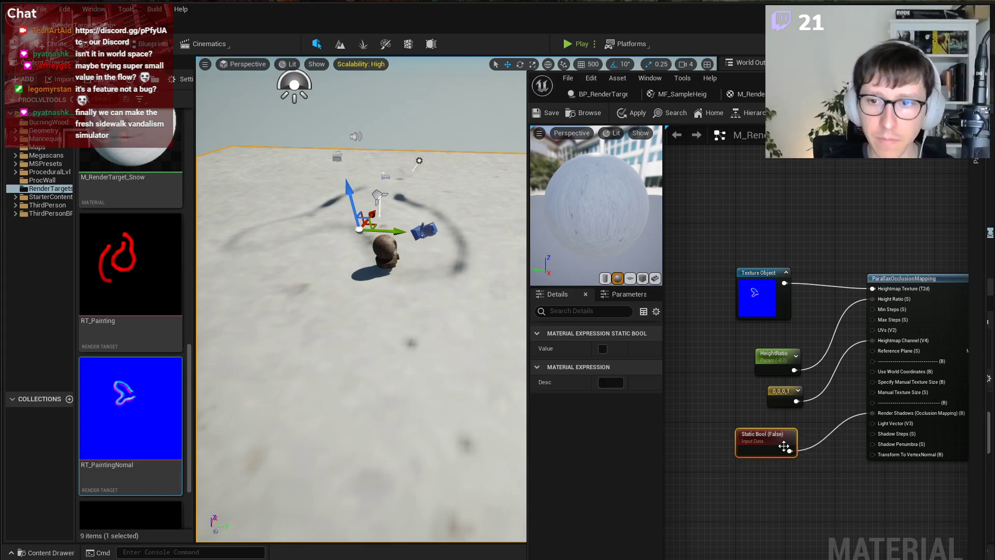
{"action": "key", "text": "Delete"}
{"action": "scroll", "coordinate": [813, 371], "scroll_direction": "up", "scroll_amount": 2}
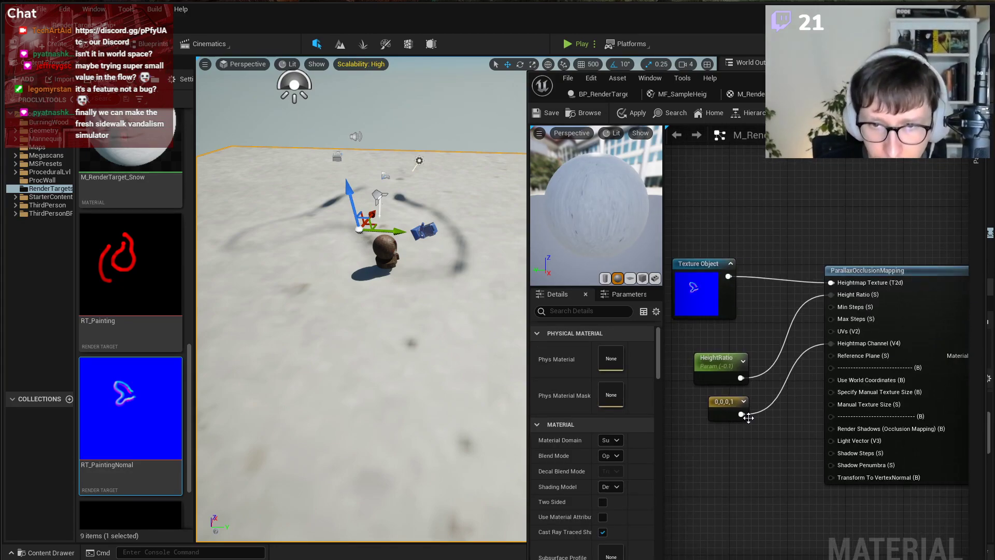
{"action": "left_click", "coordinate": [733, 413]}
{"action": "left_click", "coordinate": [694, 298]}
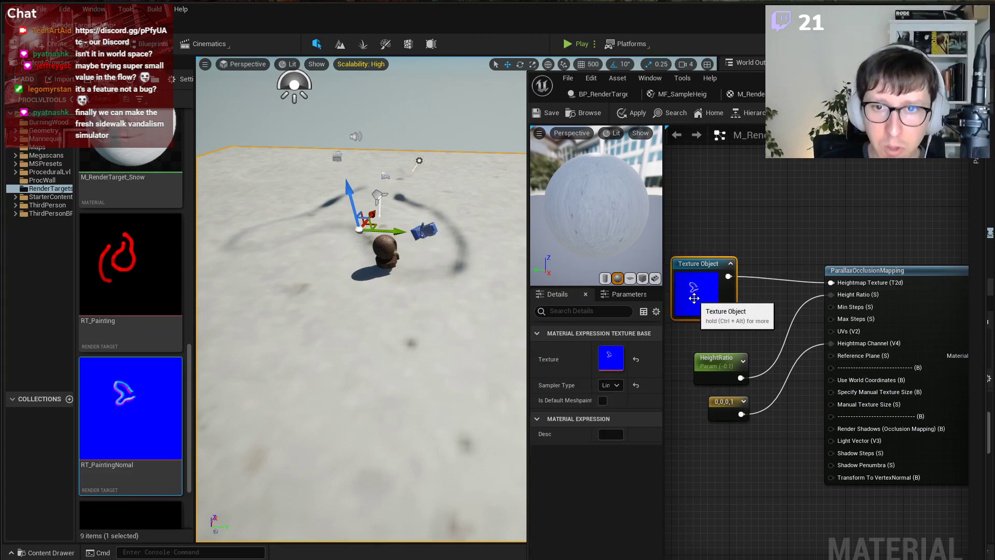
{"action": "double_click", "coordinate": [611, 358]}
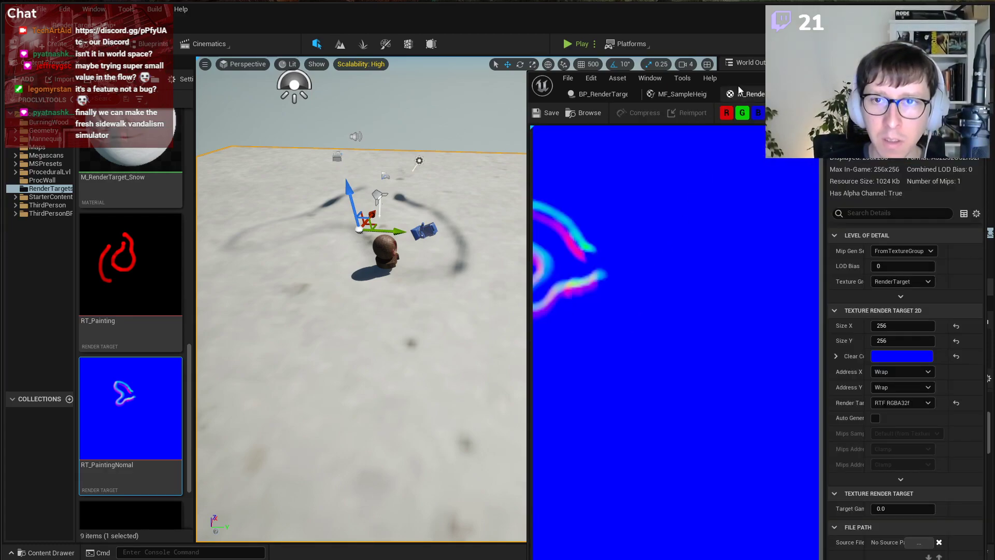
{"action": "left_click", "coordinate": [759, 113]}
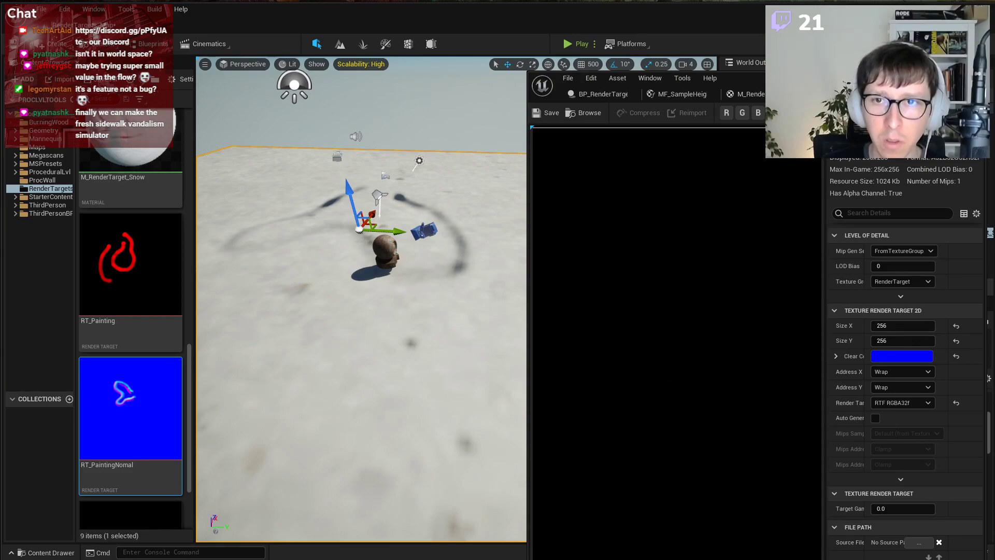
{"action": "left_click", "coordinate": [742, 113]}
{"action": "left_click", "coordinate": [756, 113]}
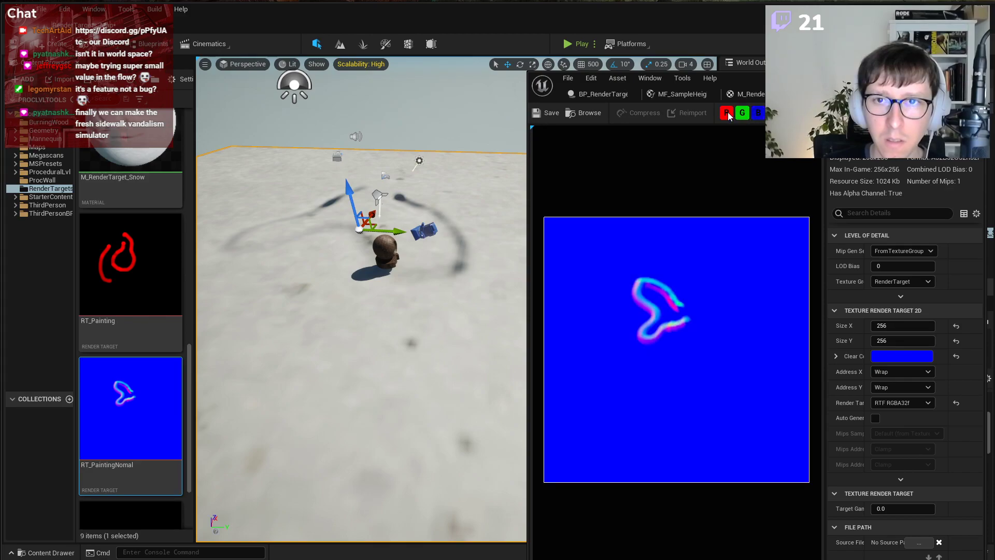
{"action": "left_click", "coordinate": [743, 114]}
{"action": "left_click", "coordinate": [756, 114]}
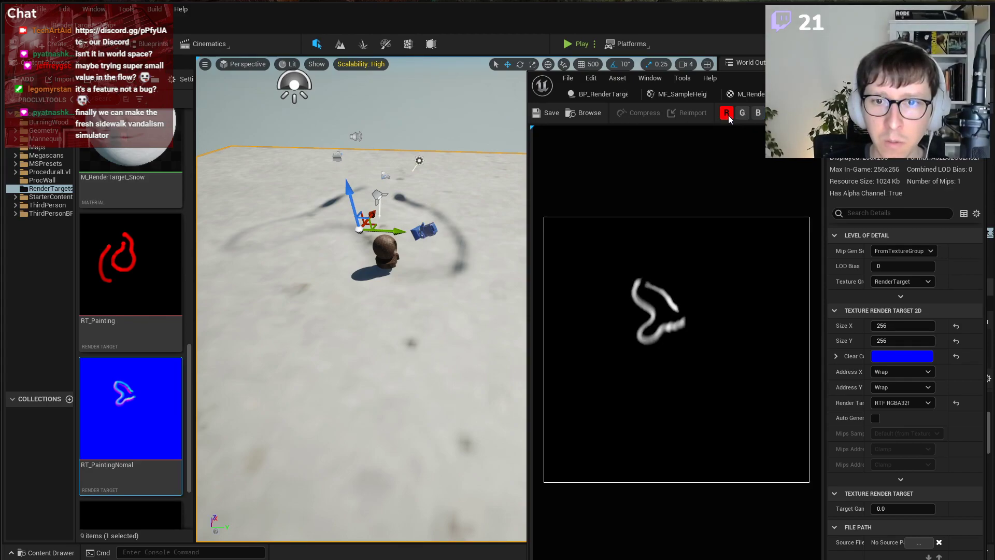
{"action": "left_click", "coordinate": [755, 114]}
{"action": "left_click", "coordinate": [755, 114]}
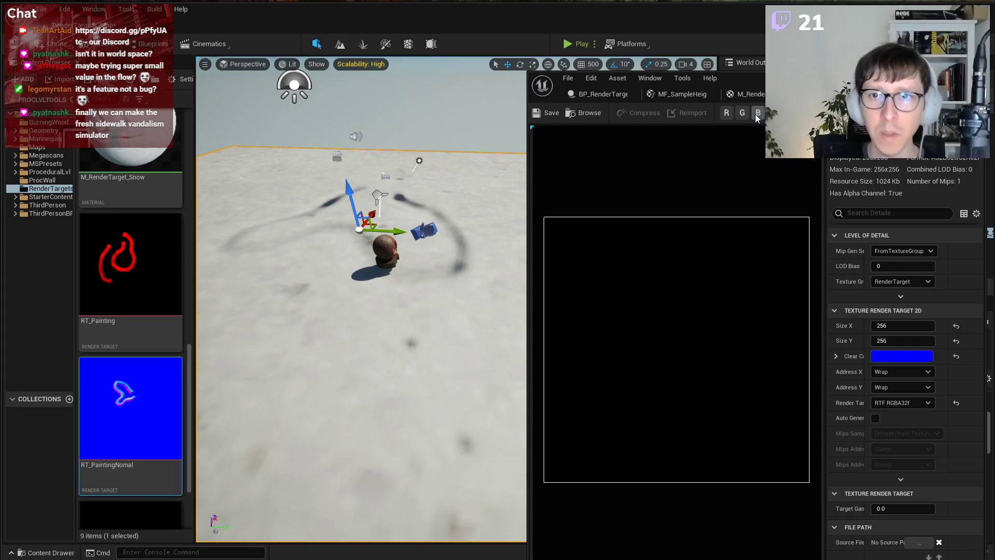
{"action": "left_click", "coordinate": [839, 95]}
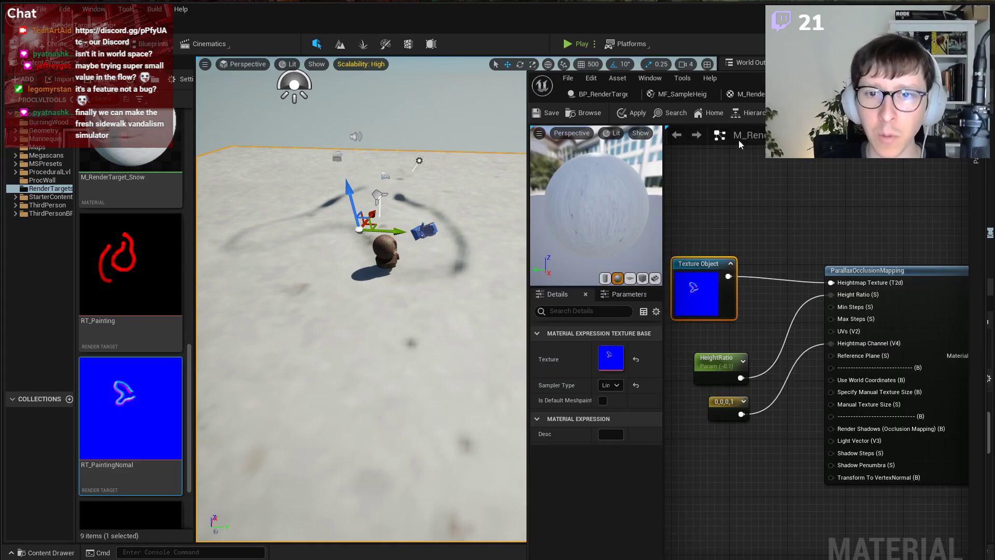
In M_RenderTarget_BrushWithNormal, move the Lerp, 1 and Multiply nodes down.
{"action": "left_click", "coordinate": [772, 95]}
{"action": "left_click_drag", "start_coordinate": [527, 204], "coordinate": [251, 204]}
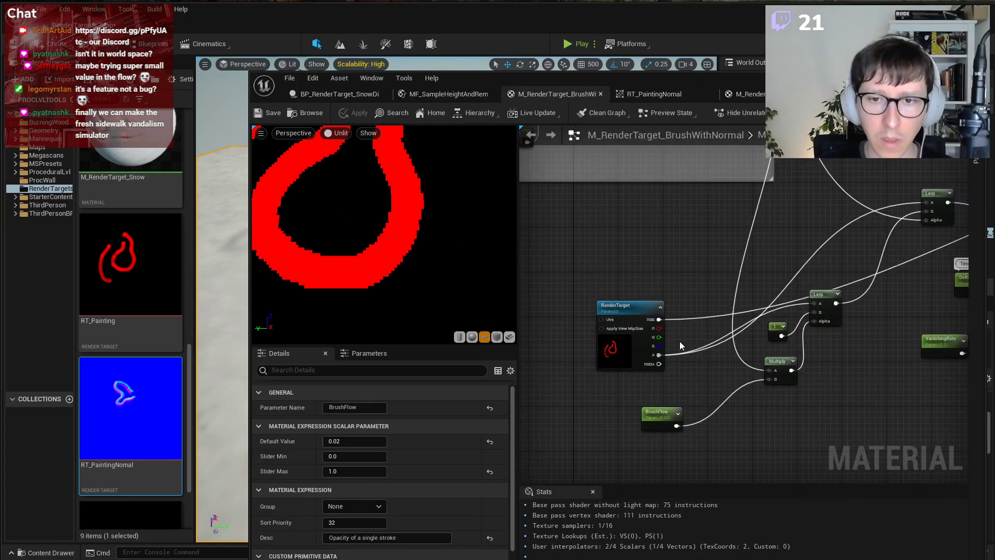
{"action": "scroll", "coordinate": [685, 349], "scroll_direction": "up", "scroll_amount": 1}
{"action": "right_click_drag", "start_coordinate": [867, 296], "coordinate": [819, 336]}
{"action": "left_click_drag", "start_coordinate": [832, 452], "coordinate": [788, 361]}
{"action": "left_click", "coordinate": [811, 331]}
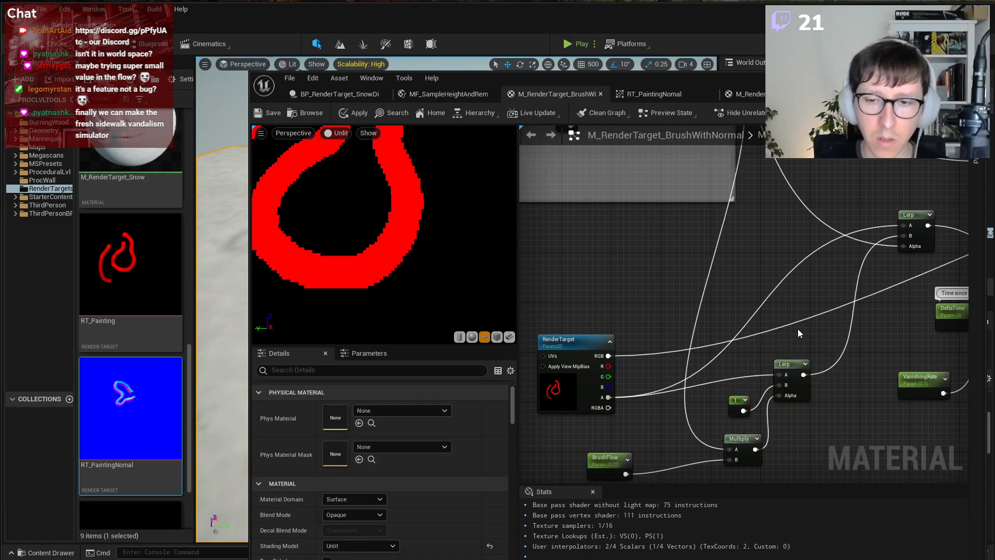
{"action": "right_click_drag", "start_coordinate": [842, 327], "coordinate": [836, 293]}
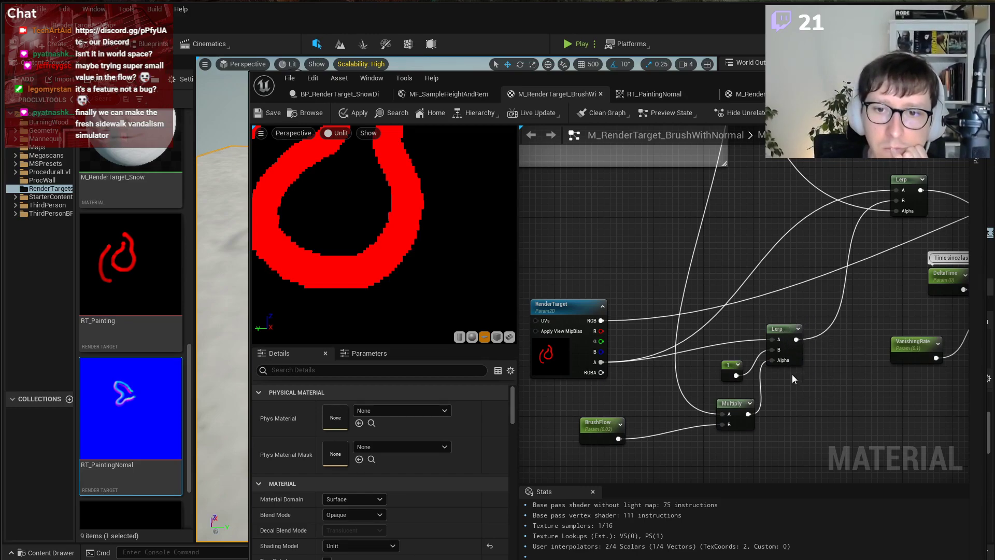
Shift the BrushFlow node right and bring up the RT_PaintingNomal render target.
{"action": "left_click_drag", "start_coordinate": [620, 429], "coordinate": [657, 430]}
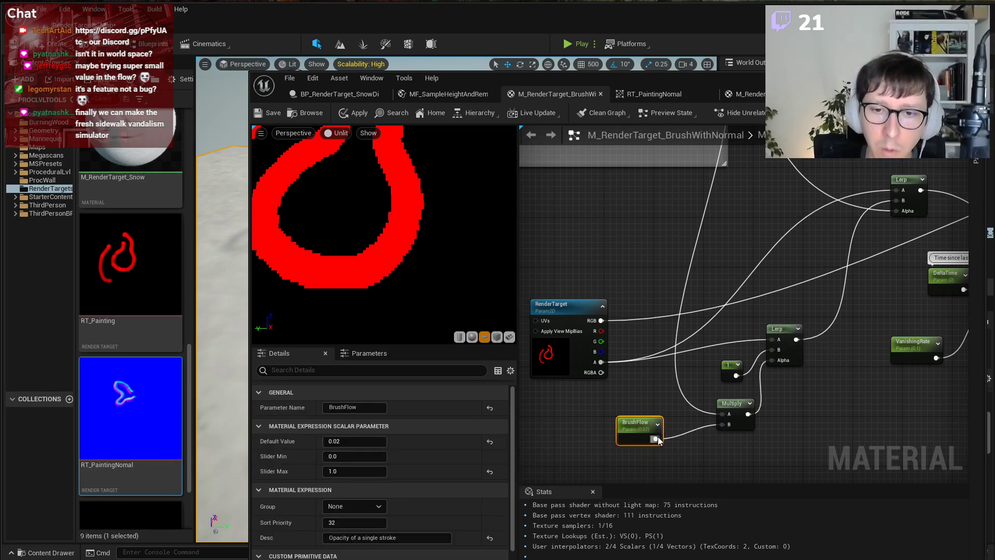
{"action": "right_click_drag", "start_coordinate": [782, 412], "coordinate": [829, 359]}
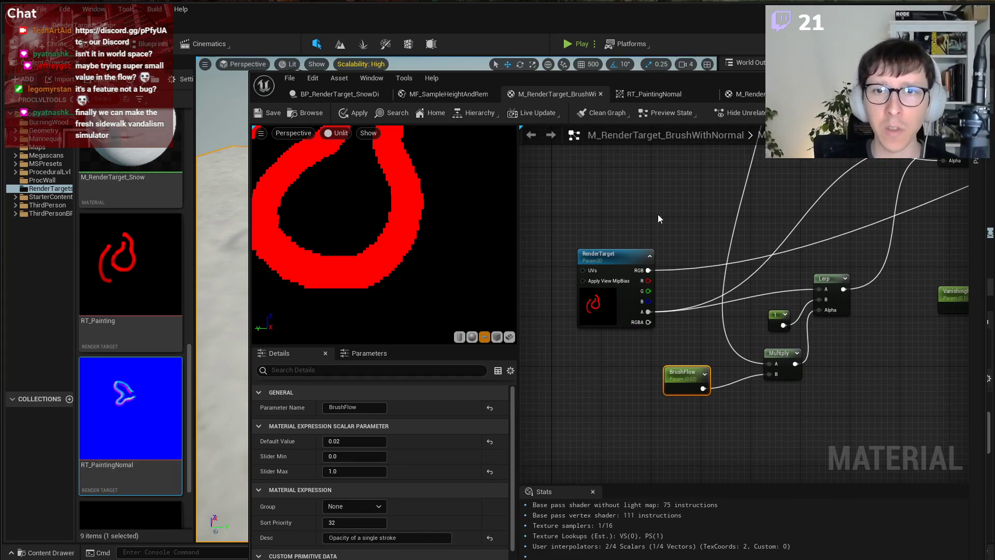
{"action": "left_click", "coordinate": [751, 94]}
{"action": "left_click", "coordinate": [686, 95]}
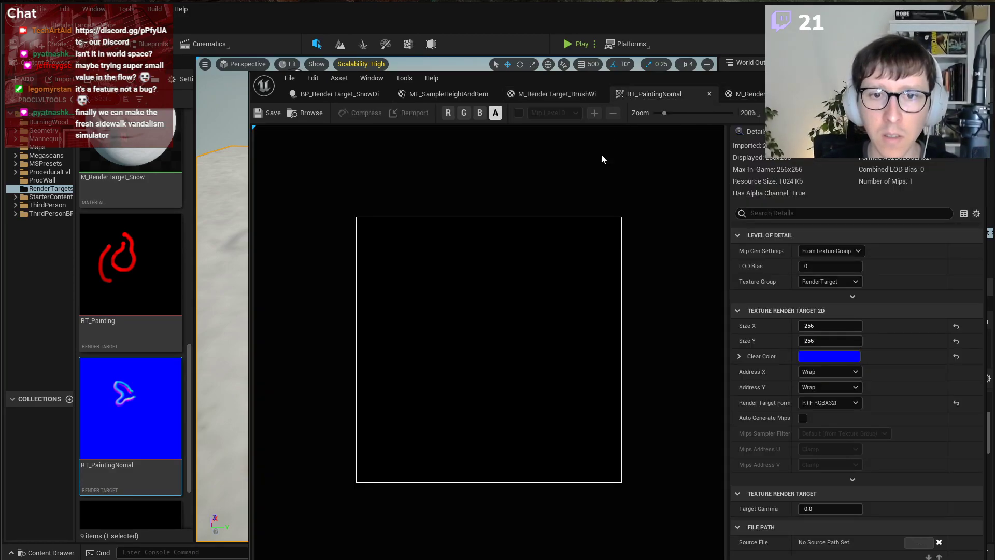
{"action": "scroll", "coordinate": [527, 359], "scroll_direction": "up", "scroll_amount": 3}
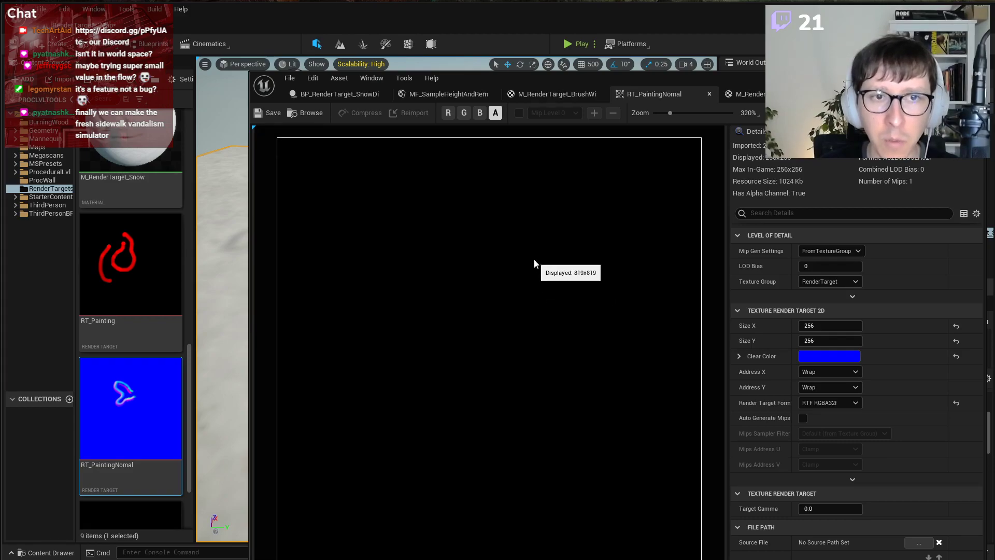
{"action": "left_click", "coordinate": [928, 113]}
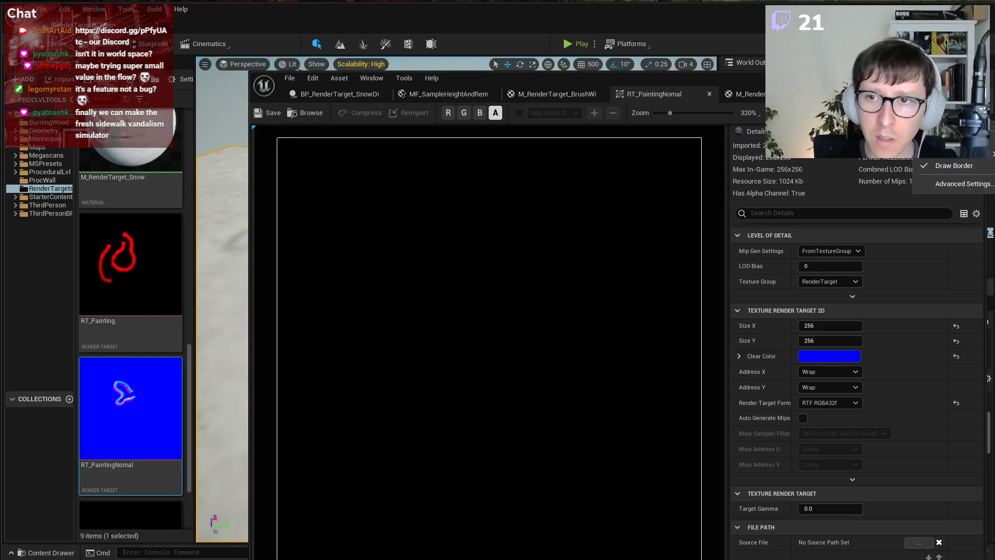
{"action": "left_click", "coordinate": [936, 184]}
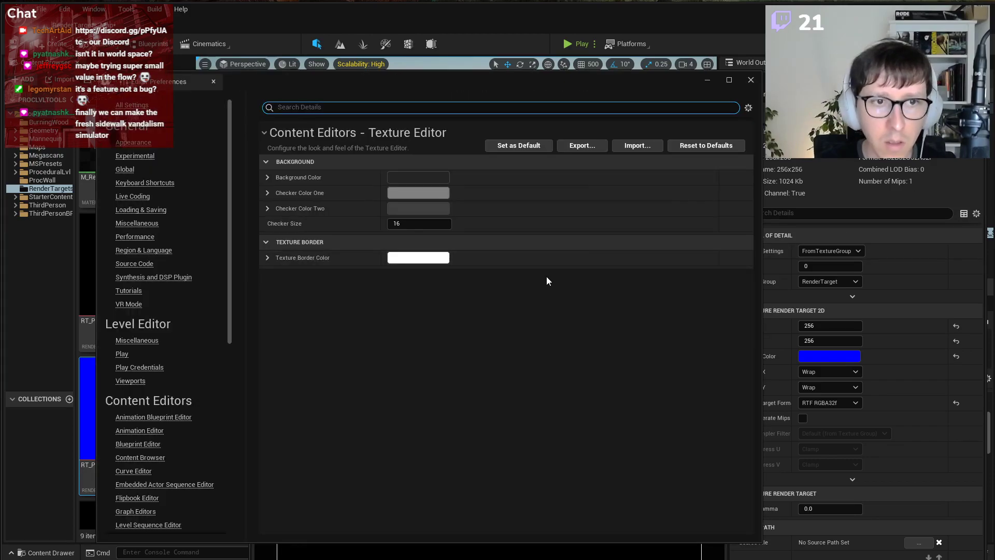
{"action": "left_click", "coordinate": [751, 80]}
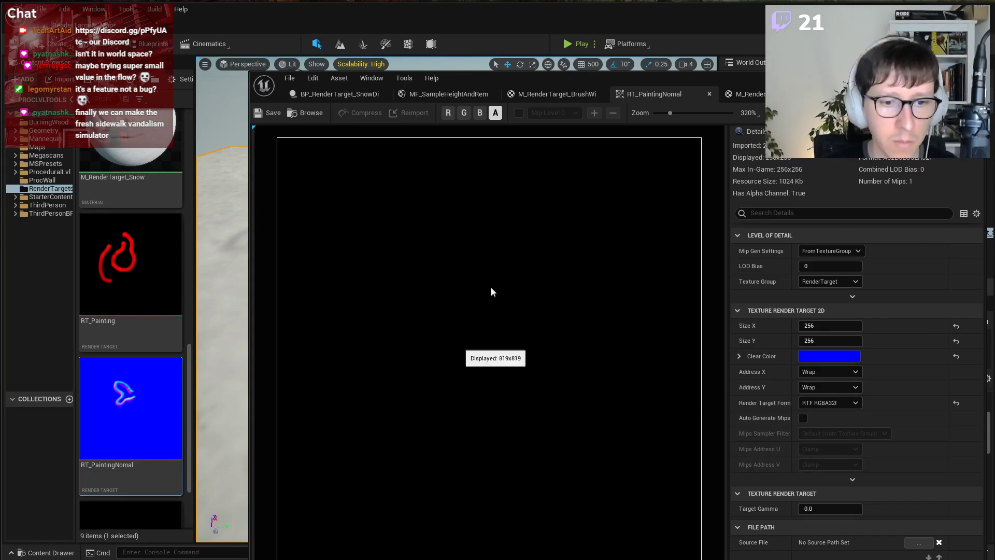
Back in the brush-with-normal graph, move the Subtract node down and feed the Lerp output into Saturate.
{"action": "left_click", "coordinate": [575, 97]}
{"action": "scroll", "coordinate": [723, 292], "scroll_direction": "down", "scroll_amount": 2}
{"action": "scroll", "coordinate": [699, 364], "scroll_direction": "up", "scroll_amount": 2}
{"action": "right_click_drag", "start_coordinate": [870, 290], "coordinate": [616, 348]}
{"action": "right_click_drag", "start_coordinate": [734, 343], "coordinate": [724, 361]}
{"action": "right_click_drag", "start_coordinate": [886, 282], "coordinate": [685, 359]}
{"action": "right_click_drag", "start_coordinate": [790, 340], "coordinate": [522, 372]}
{"action": "right_click_drag", "start_coordinate": [665, 325], "coordinate": [939, 286]}
{"action": "right_click_drag", "start_coordinate": [695, 322], "coordinate": [903, 309]}
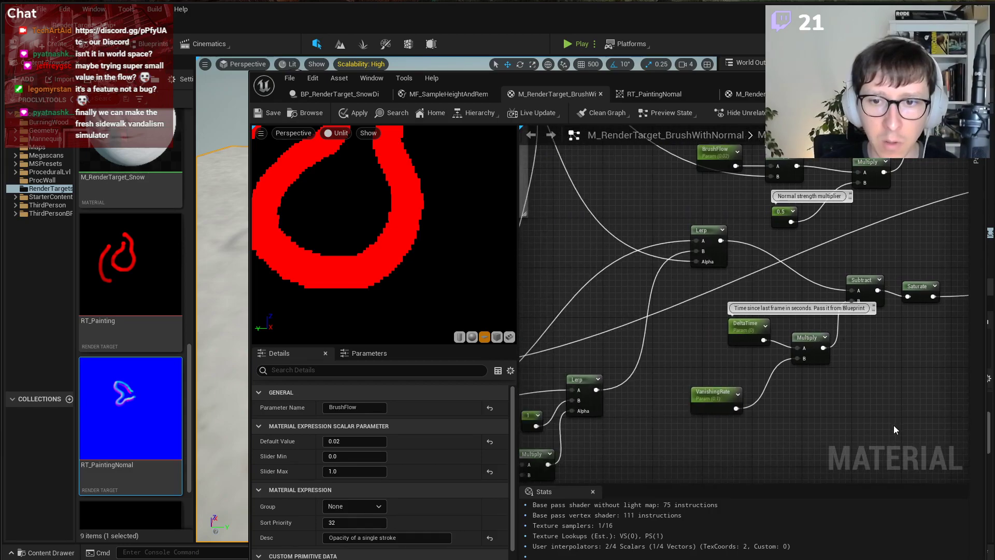
{"action": "left_click", "coordinate": [808, 339]}
{"action": "left_click_drag", "start_coordinate": [864, 280], "coordinate": [719, 243]}
{"action": "left_click", "coordinate": [878, 328], "text": "alt"}
Wire the lower Multiply into the upper Multiply's B pin and delete the redundant BrushFlow parameter.
{"action": "scroll", "coordinate": [685, 309], "scroll_direction": "down", "scroll_amount": 2}
{"action": "mouse_move", "coordinate": [684, 310]}
{"action": "right_mouse_down"}
{"action": "mouse_move", "coordinate": [802, 380]}
{"action": "mouse_move", "coordinate": [966, 423]}
{"action": "mouse_move", "coordinate": [992, 452]}
{"action": "mouse_move", "coordinate": [772, 374]}
{"action": "right_mouse_up"}
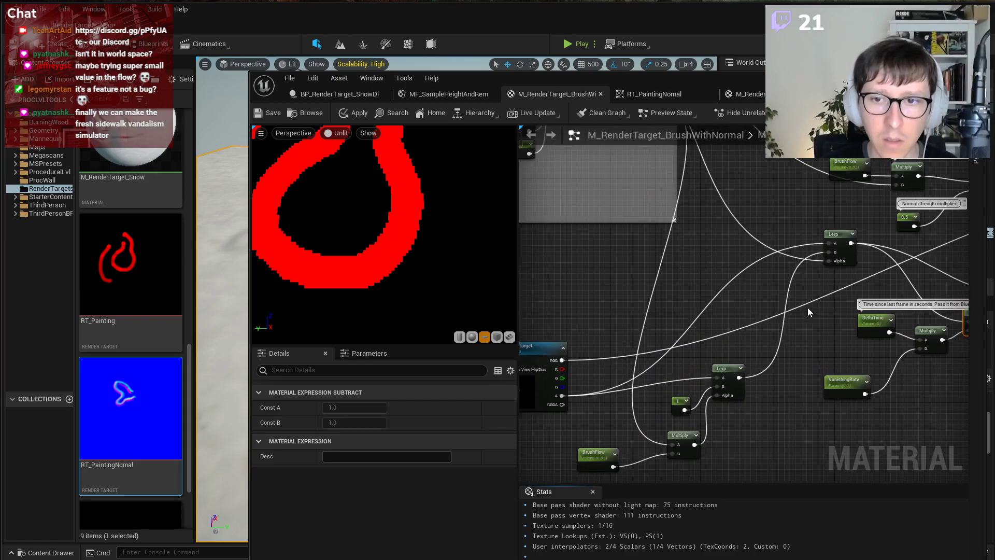
{"action": "right_click_drag", "start_coordinate": [808, 306], "coordinate": [707, 392]}
{"action": "mouse_move", "coordinate": [785, 265]}
{"action": "left_mouse_down"}
{"action": "mouse_move", "coordinate": [823, 264]}
{"action": "mouse_move", "coordinate": [860, 302]}
{"action": "mouse_move", "coordinate": [881, 279]}
{"action": "left_mouse_up"}
{"action": "scroll", "coordinate": [883, 205], "scroll_direction": "down", "scroll_amount": 7}
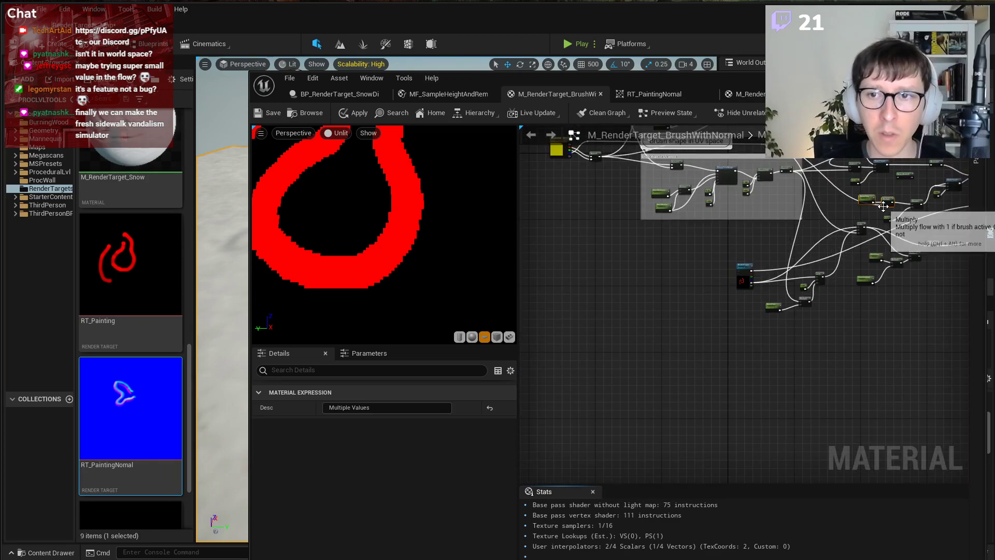
{"action": "right_click_drag", "start_coordinate": [883, 206], "coordinate": [761, 306]}
{"action": "scroll", "coordinate": [731, 316], "scroll_direction": "up", "scroll_amount": 5}
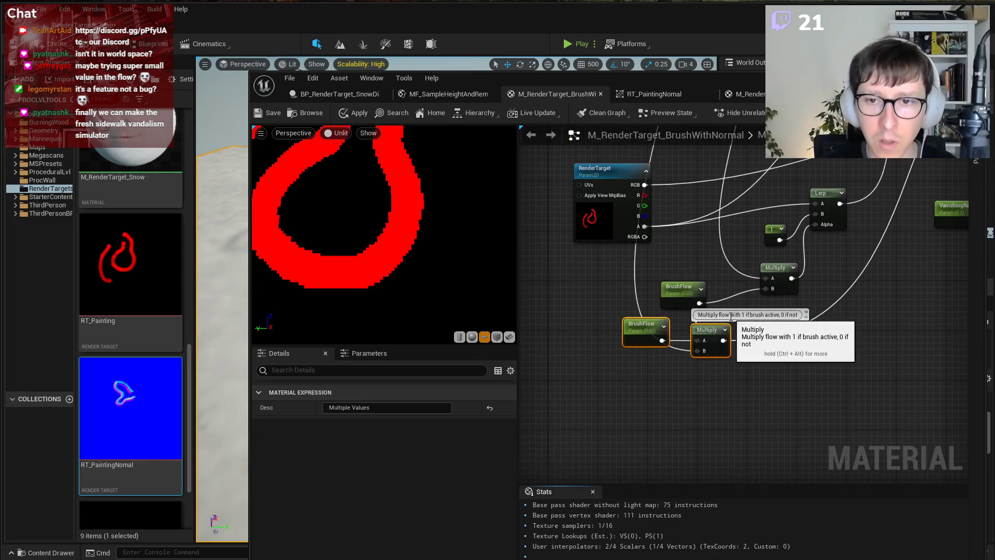
{"action": "left_click_drag", "start_coordinate": [723, 340], "coordinate": [769, 288]}
{"action": "left_click", "coordinate": [697, 289]}
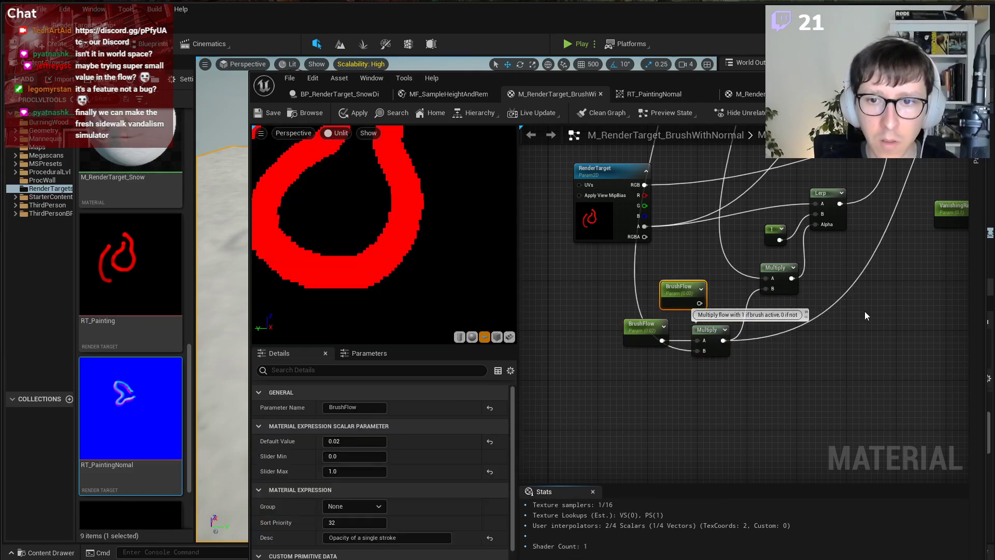
{"action": "key", "text": "Delete"}
Tidy the layout by nudging the Multiply and Lerp nodes near the vanishing-rate nodes.
{"action": "right_click_drag", "start_coordinate": [910, 274], "coordinate": [755, 379]}
{"action": "right_click_drag", "start_coordinate": [760, 315], "coordinate": [716, 401]}
{"action": "right_click_drag", "start_coordinate": [857, 241], "coordinate": [875, 191]}
{"action": "right_click_drag", "start_coordinate": [733, 303], "coordinate": [842, 281]}
{"action": "left_click", "coordinate": [762, 323]}
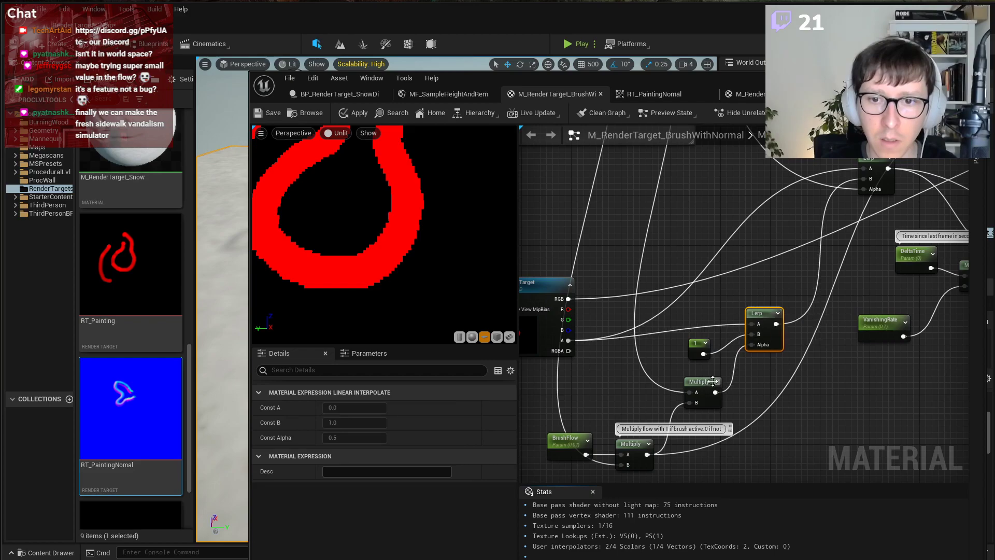
{"action": "left_click_drag", "start_coordinate": [702, 384], "coordinate": [689, 378]}
{"action": "left_click_drag", "start_coordinate": [766, 311], "coordinate": [749, 318]}
{"action": "left_click", "coordinate": [753, 312]}
{"action": "left_click", "coordinate": [754, 301]}
{"action": "mouse_move", "coordinate": [833, 293]}
{"action": "right_mouse_down"}
{"action": "mouse_move", "coordinate": [834, 337]}
{"action": "mouse_move", "coordinate": [875, 382]}
{"action": "mouse_move", "coordinate": [878, 511]}
{"action": "mouse_move", "coordinate": [992, 507]}
{"action": "mouse_move", "coordinate": [994, 515]}
{"action": "mouse_move", "coordinate": [913, 342]}
{"action": "mouse_move", "coordinate": [842, 304]}
{"action": "mouse_move", "coordinate": [800, 341]}
{"action": "mouse_move", "coordinate": [788, 477]}
{"action": "mouse_move", "coordinate": [787, 414]}
{"action": "mouse_move", "coordinate": [705, 337]}
{"action": "mouse_move", "coordinate": [700, 315]}
{"action": "right_mouse_up"}
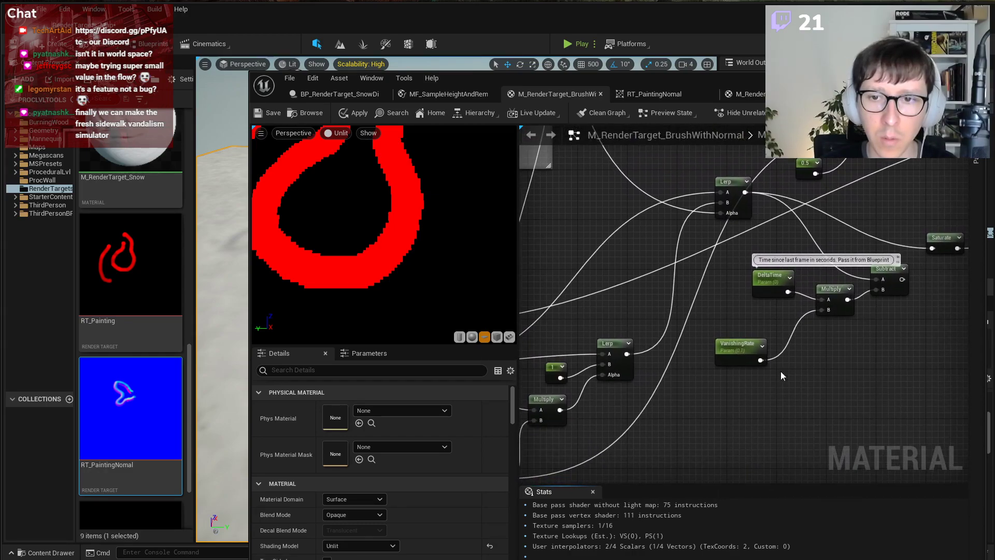
Delete the DeltaTime, Multiply, Subtract and VanishingRate nodes and reposition the upper Lerp.
{"action": "left_click_drag", "start_coordinate": [756, 274], "coordinate": [746, 265]}
{"action": "key", "text": "Delete"}
{"action": "left_click_drag", "start_coordinate": [730, 215], "coordinate": [746, 284]}
{"action": "right_click_drag", "start_coordinate": [743, 224], "coordinate": [942, 223]}
{"action": "scroll", "coordinate": [797, 265], "scroll_direction": "down", "scroll_amount": 1}
{"action": "right_click_drag", "start_coordinate": [858, 300], "coordinate": [670, 290]}
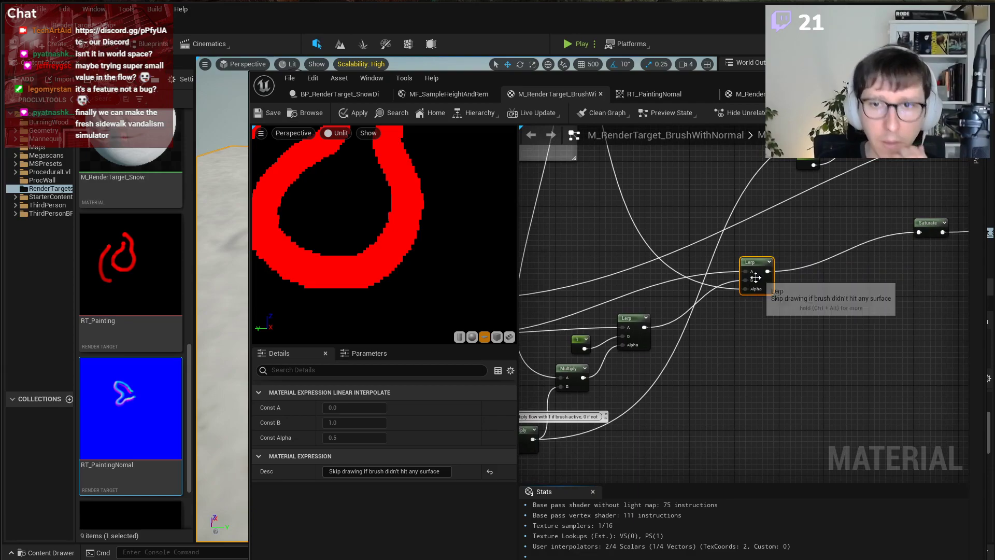
{"action": "left_click_drag", "start_coordinate": [753, 274], "coordinate": [774, 374]}
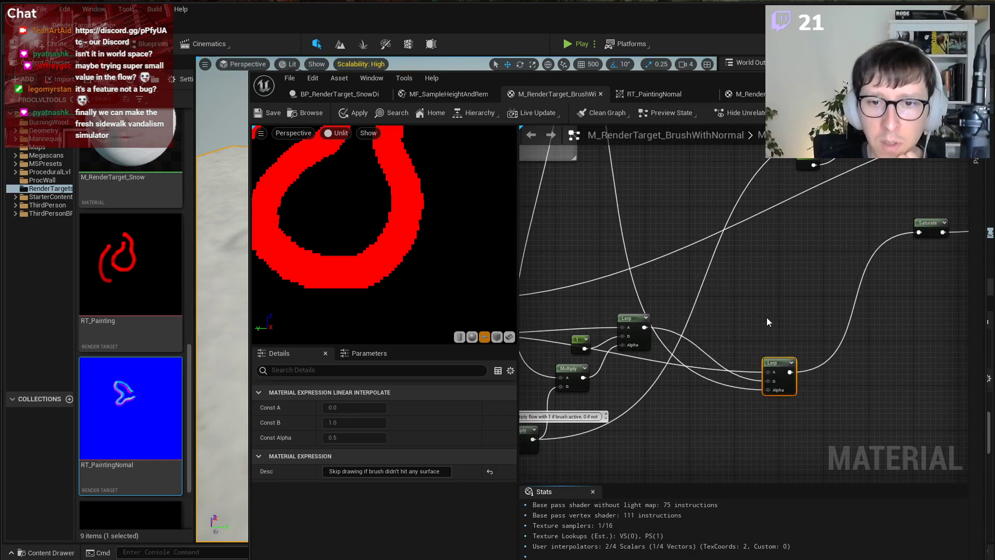
{"action": "right_click_drag", "start_coordinate": [767, 317], "coordinate": [863, 292]}
{"action": "left_click_drag", "start_coordinate": [875, 337], "coordinate": [890, 250]}
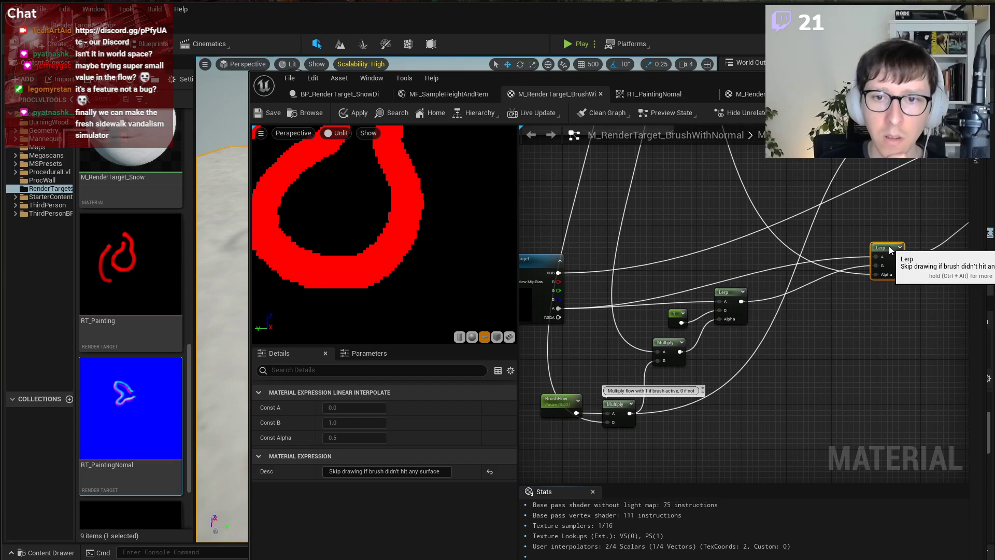
{"action": "right_click_drag", "start_coordinate": [890, 250], "coordinate": [793, 323]}
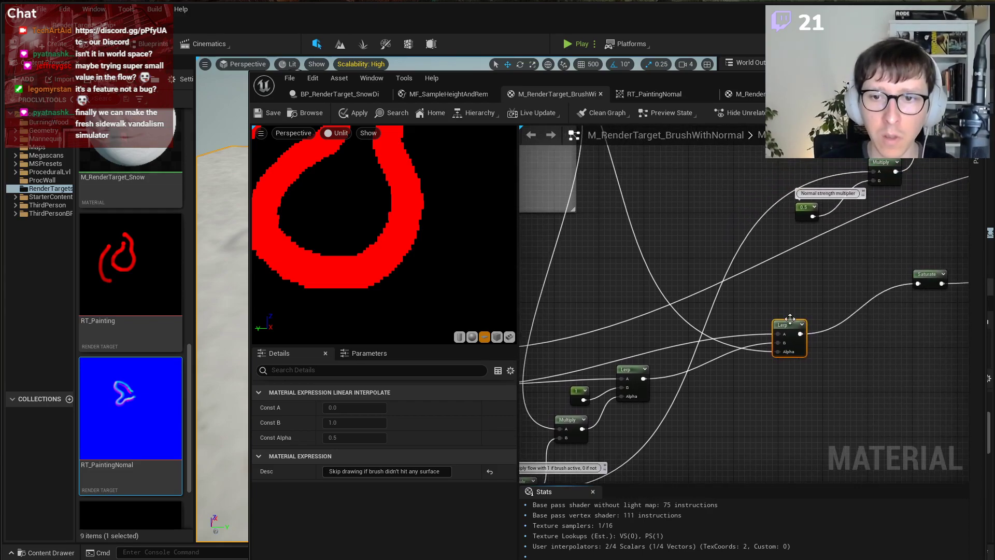
{"action": "scroll", "coordinate": [790, 319], "scroll_direction": "down", "scroll_amount": 2}
Delete the skip-drawing Lerp node.
{"action": "key", "text": "Delete"}
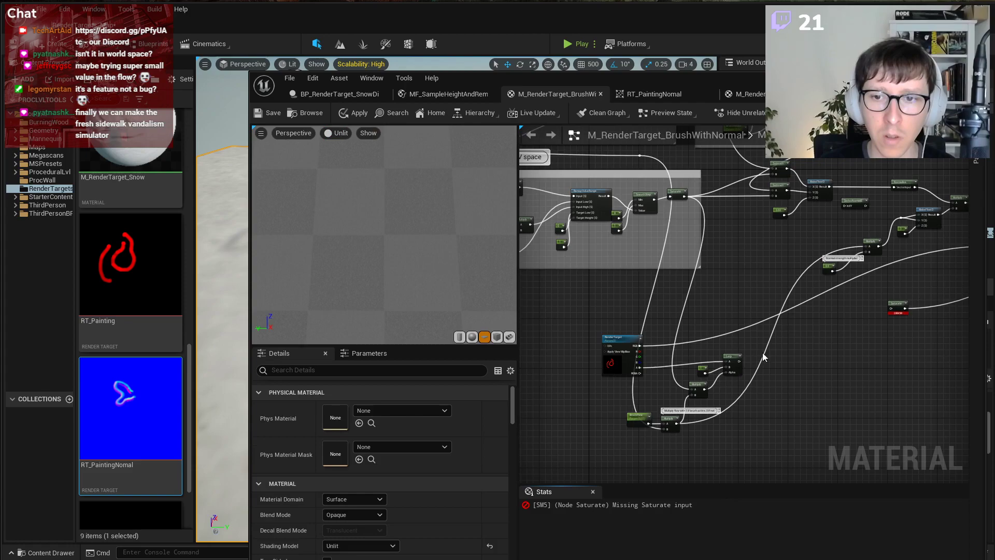
{"action": "scroll", "coordinate": [714, 383], "scroll_direction": "up", "scroll_amount": 3}
{"action": "scroll", "coordinate": [808, 352], "scroll_direction": "up", "scroll_amount": 2}
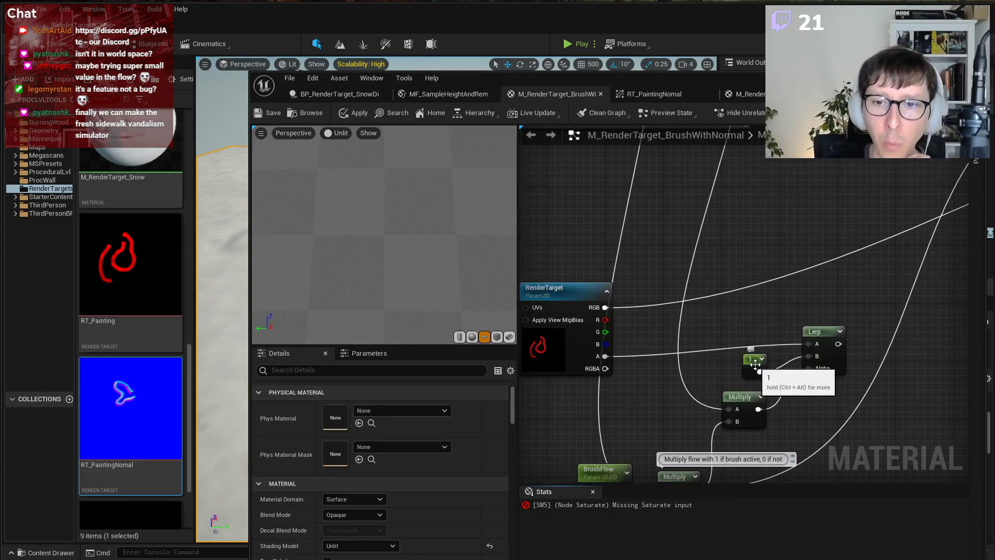
{"action": "right_click_drag", "start_coordinate": [777, 407], "coordinate": [804, 328]}
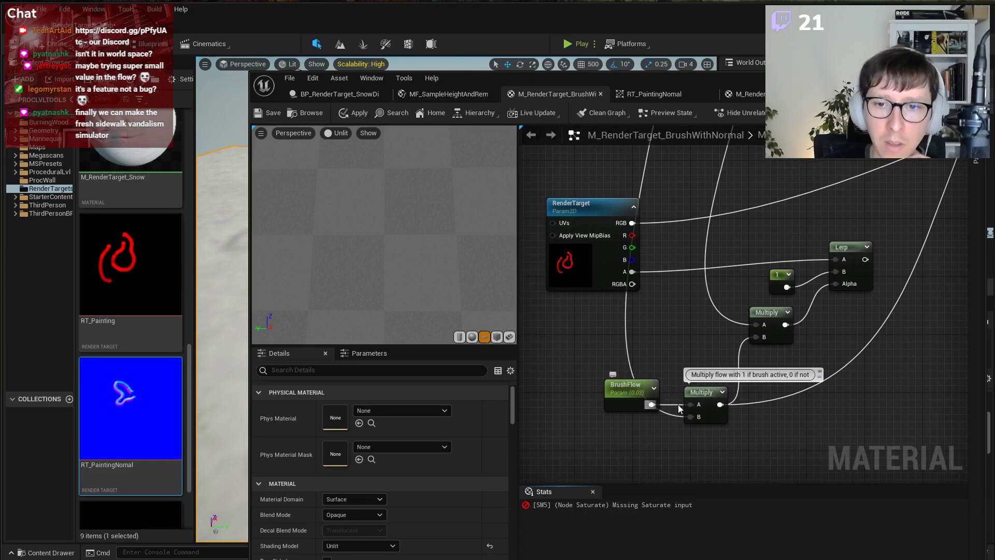
{"action": "right_click_drag", "start_coordinate": [803, 278], "coordinate": [783, 454]}
{"action": "right_click_drag", "start_coordinate": [770, 376], "coordinate": [737, 310]}
{"action": "right_click_drag", "start_coordinate": [834, 392], "coordinate": [817, 329]}
Regroup the Lerp, Multiply, constant and BrushFlow nodes and wire the Lerp output into Saturate.
{"action": "mouse_move", "coordinate": [835, 462]}
{"action": "left_mouse_down"}
{"action": "mouse_move", "coordinate": [720, 362]}
{"action": "mouse_move", "coordinate": [604, 319]}
{"action": "left_mouse_up"}
{"action": "left_click", "coordinate": [850, 466]}
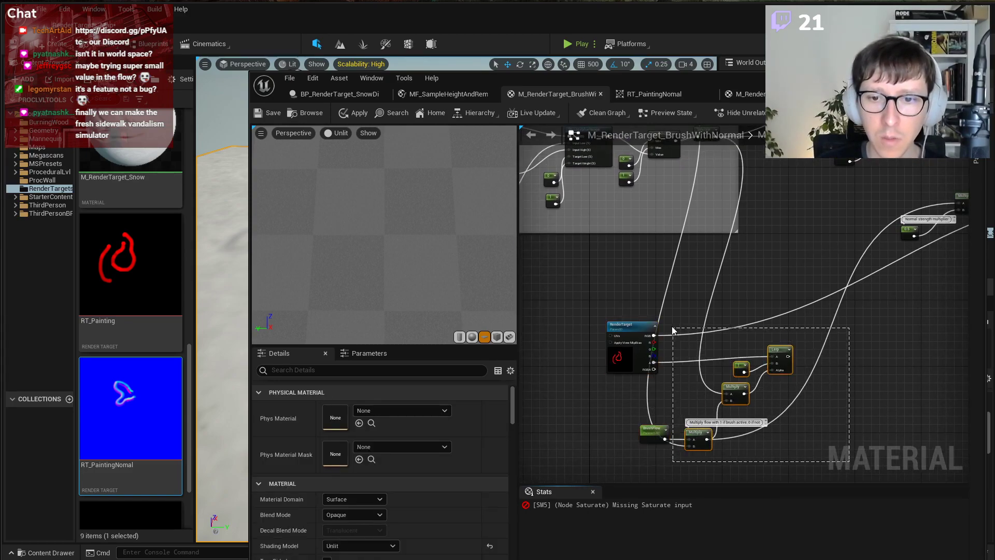
{"action": "left_click_drag", "start_coordinate": [673, 329], "coordinate": [639, 332]}
{"action": "left_click_drag", "start_coordinate": [781, 347], "coordinate": [826, 322]}
{"action": "left_click", "coordinate": [842, 335]}
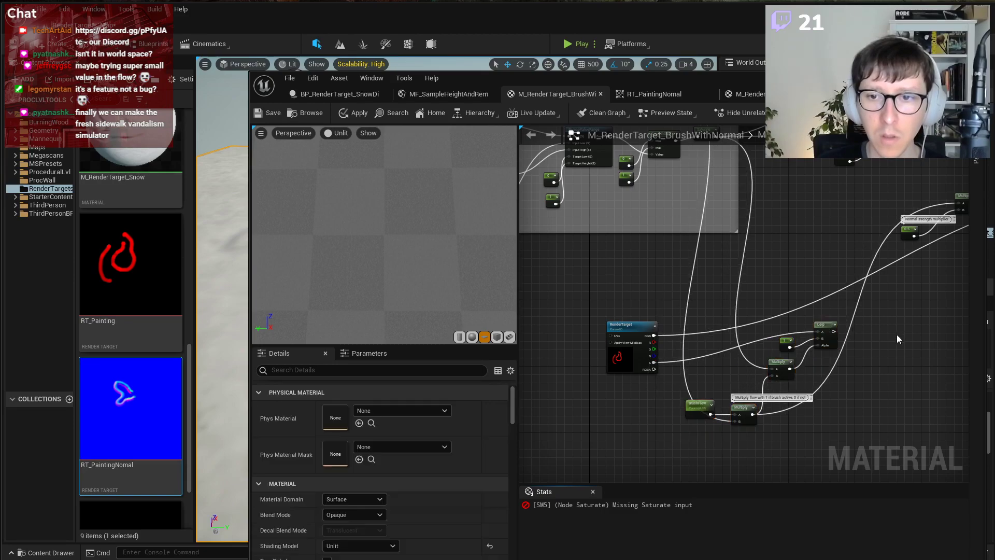
{"action": "right_click_drag", "start_coordinate": [842, 335], "coordinate": [753, 356]}
{"action": "scroll", "coordinate": [746, 403], "scroll_direction": "up", "scroll_amount": 2}
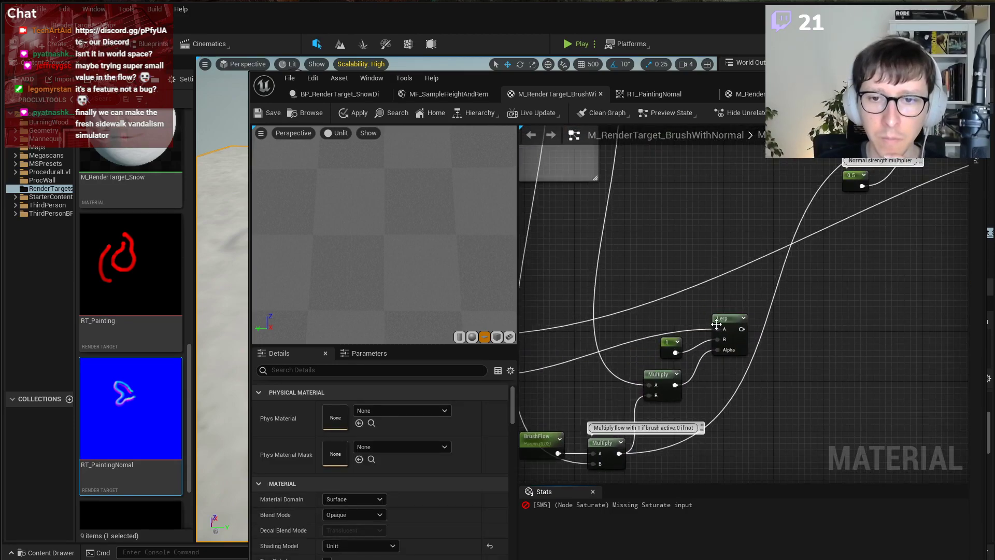
{"action": "left_click_drag", "start_coordinate": [720, 321], "coordinate": [745, 314]}
{"action": "right_click_drag", "start_coordinate": [843, 355], "coordinate": [693, 417]}
{"action": "left_click_drag", "start_coordinate": [617, 385], "coordinate": [897, 278]}
{"action": "left_click", "coordinate": [836, 312]}
{"action": "right_click_drag", "start_coordinate": [837, 313], "coordinate": [599, 318]}
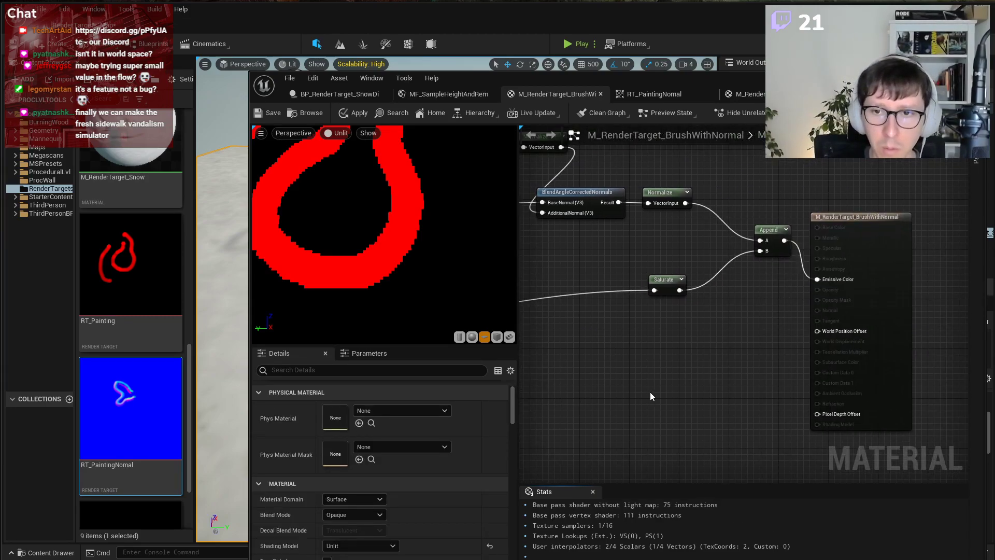
Review the brush nodes and raise the material output node slightly beside Append.
{"action": "right_click_drag", "start_coordinate": [652, 392], "coordinate": [874, 322]}
{"action": "scroll", "coordinate": [776, 317], "scroll_direction": "down", "scroll_amount": 2}
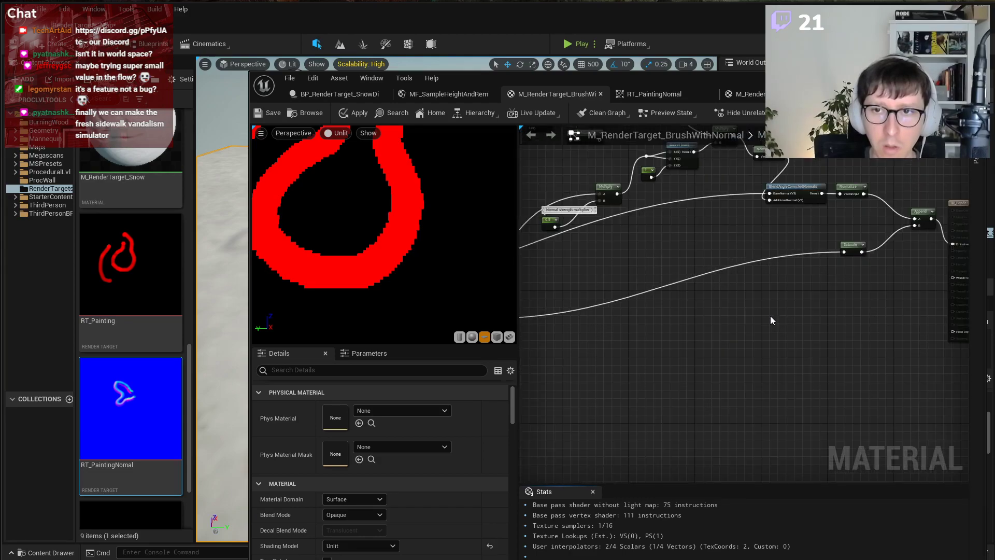
{"action": "right_click_drag", "start_coordinate": [711, 312], "coordinate": [924, 319]}
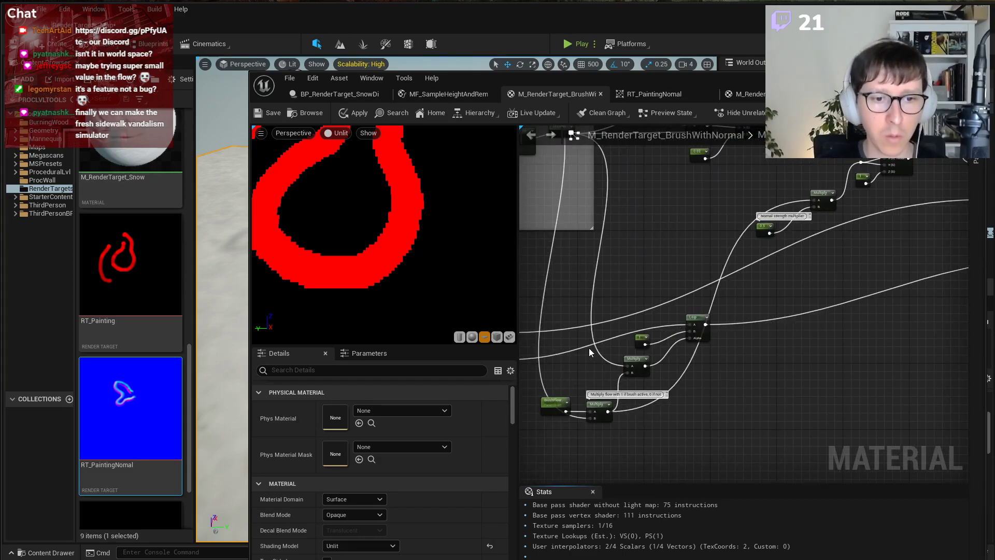
{"action": "right_click_drag", "start_coordinate": [895, 317], "coordinate": [557, 367]}
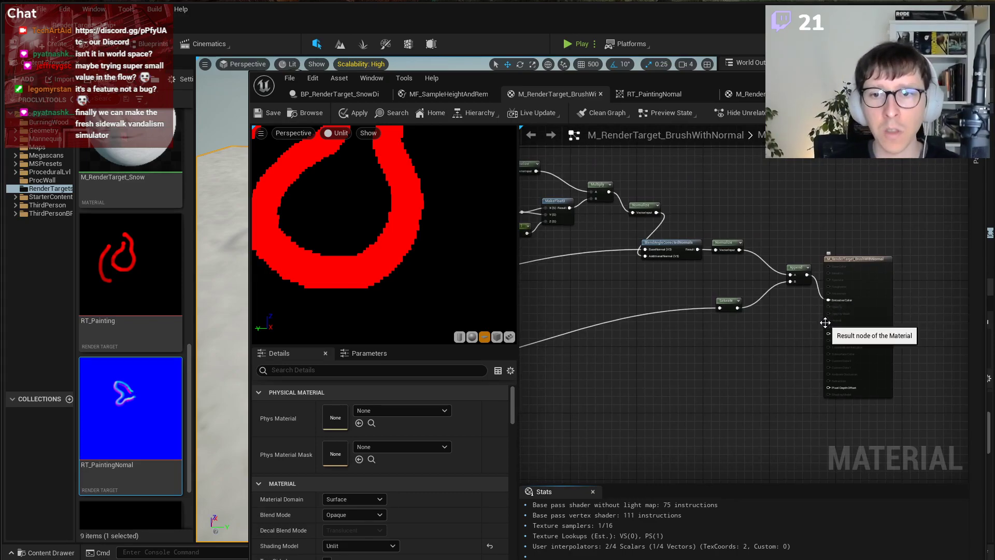
{"action": "scroll", "coordinate": [816, 318], "scroll_direction": "up", "scroll_amount": 3}
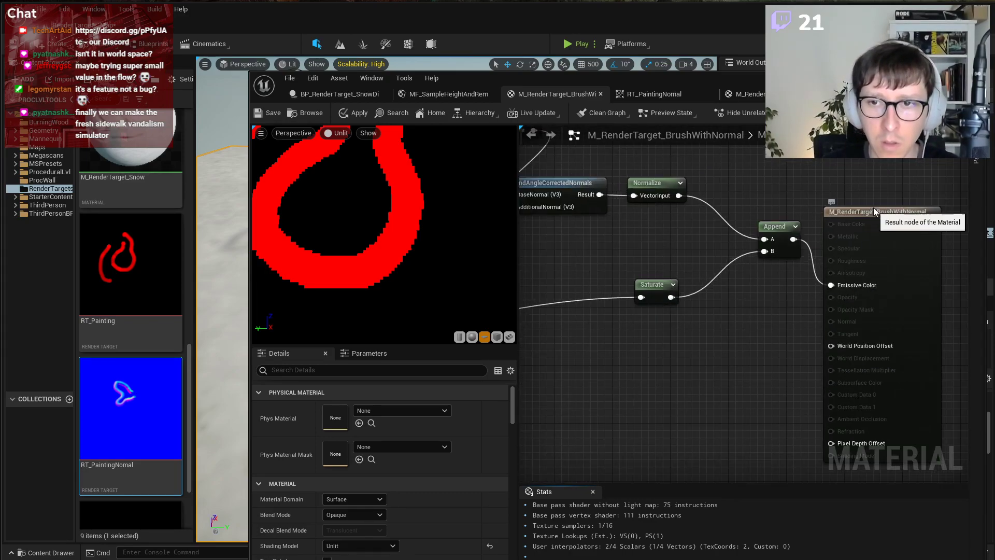
{"action": "left_click_drag", "start_coordinate": [873, 209], "coordinate": [873, 202]}
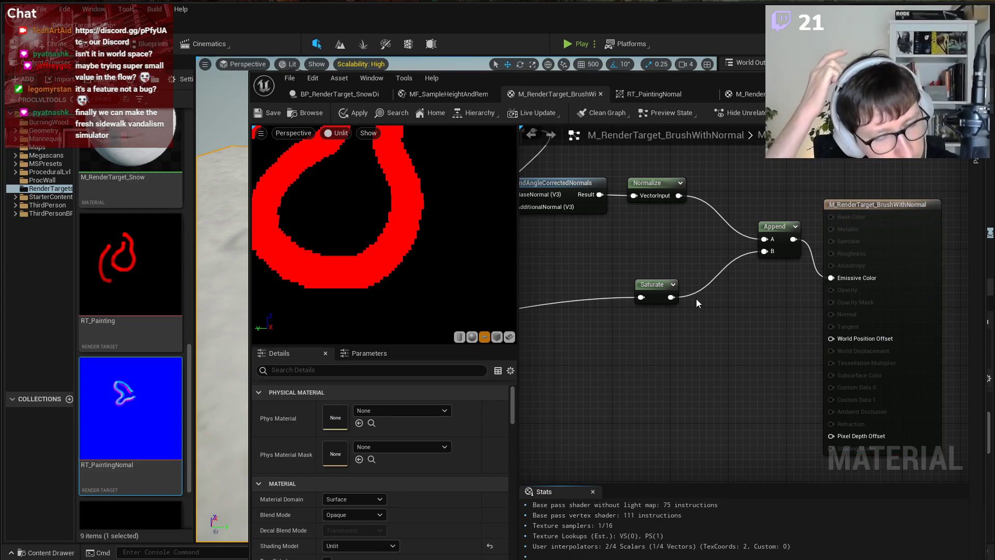
Keep Blend Mode at Opaque, apply the material, and move the editor aside to show the level.
{"action": "left_click", "coordinate": [378, 514]}
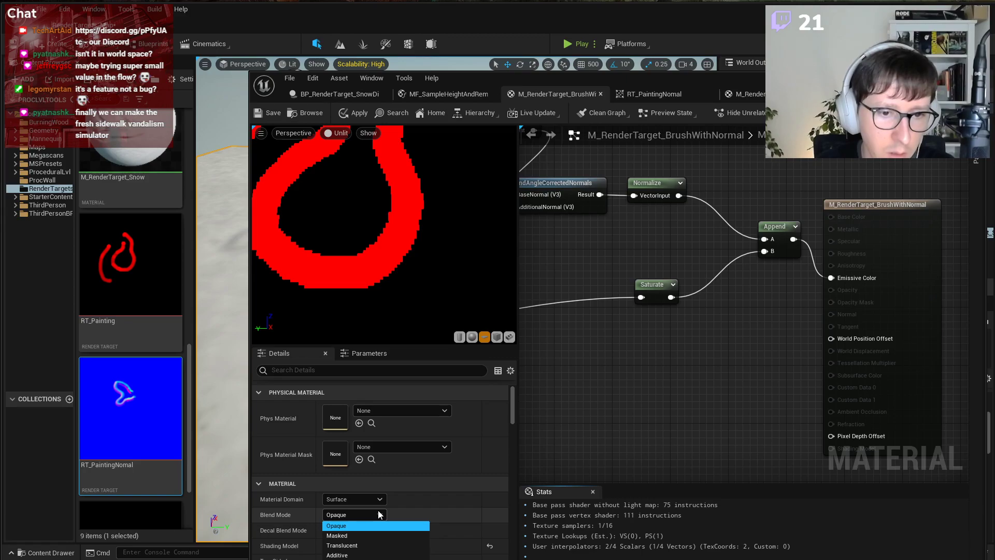
{"action": "left_click", "coordinate": [606, 399]}
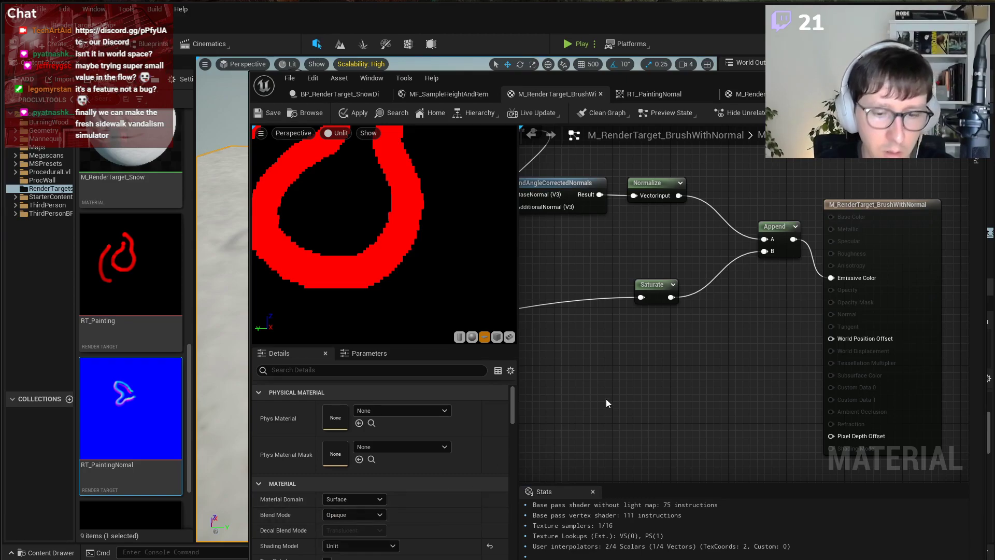
{"action": "left_click", "coordinate": [281, 111]}
{"action": "left_click_drag", "start_coordinate": [481, 77], "coordinate": [851, 143]}
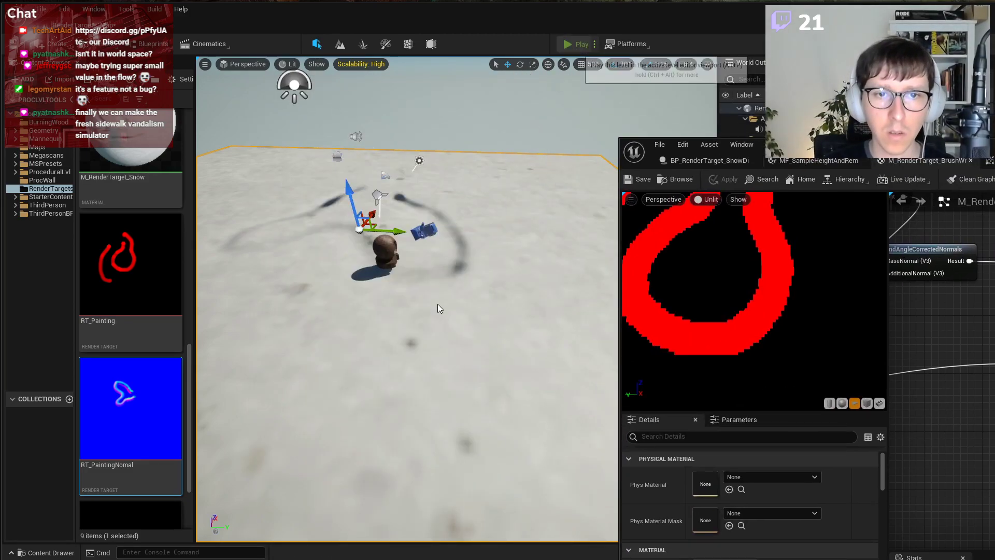
Play the level to paint a snow trail, stop, and view the stroke in RT_PaintingNormal.
{"action": "key", "text": "alt+p"}
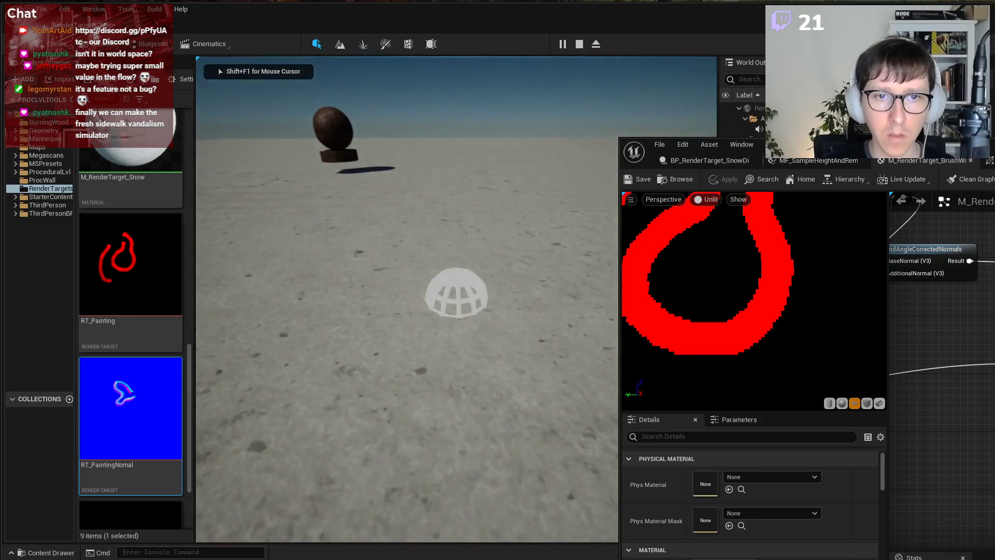
{"action": "mouse_move", "coordinate": [455, 297]}
{"action": "left_mouse_down"}
{"action": "mouse_move", "coordinate": [450, 284]}
{"action": "mouse_move", "coordinate": [450, 309]}
{"action": "mouse_move", "coordinate": [459, 301]}
{"action": "mouse_move", "coordinate": [446, 291]}
{"action": "mouse_move", "coordinate": [458, 282]}
{"action": "left_mouse_up"}
{"action": "key", "text": "Escape"}
{"action": "right_click_drag", "start_coordinate": [456, 299], "coordinate": [456, 277]}
{"action": "left_click_drag", "start_coordinate": [992, 140], "coordinate": [591, 64]}
{"action": "left_click", "coordinate": [601, 83]}
{"action": "left_click", "coordinate": [437, 102]}
{"action": "left_click", "coordinate": [437, 102]}
{"action": "left_click", "coordinate": [406, 102]}
{"action": "left_click", "coordinate": [392, 102]}
{"action": "left_click", "coordinate": [422, 102]}
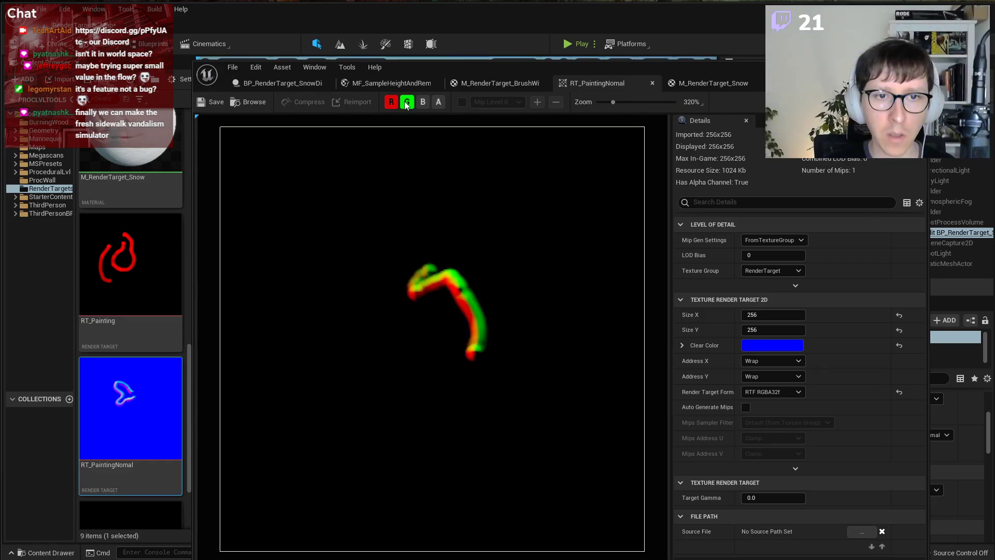
{"action": "left_click", "coordinate": [406, 102]}
{"action": "left_click", "coordinate": [392, 102]}
{"action": "left_click", "coordinate": [437, 102]}
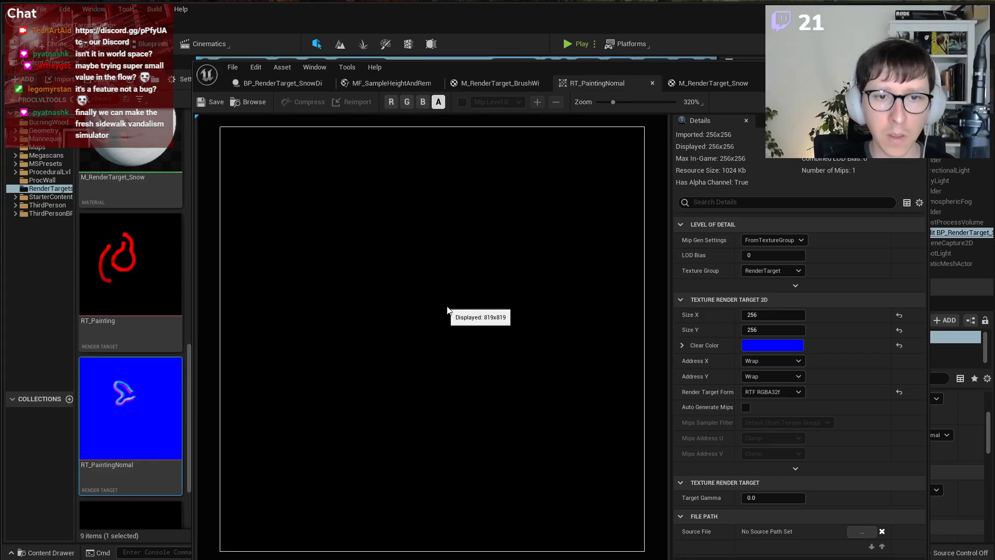
{"action": "left_click", "coordinate": [713, 83]}
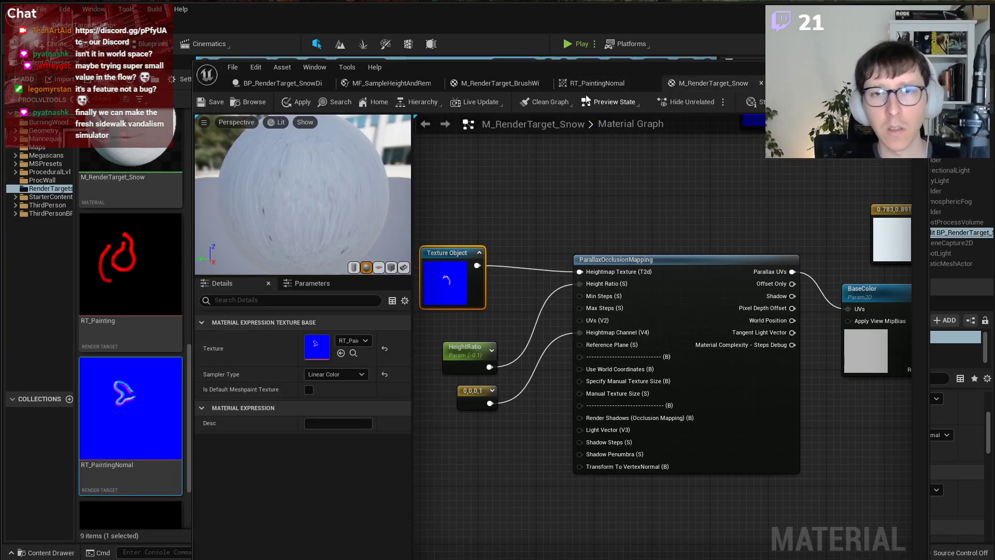
{"action": "left_click", "coordinate": [391, 83]}
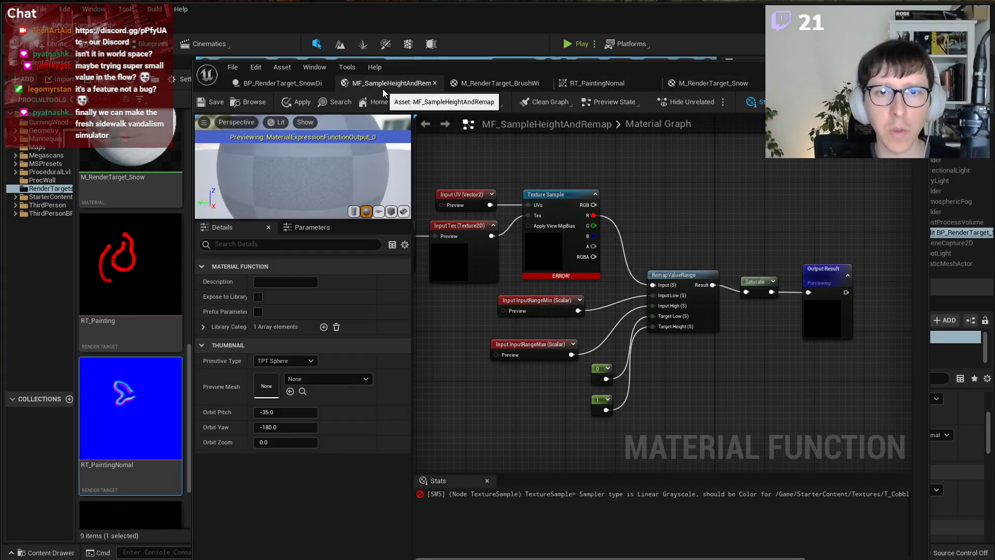
{"action": "left_click", "coordinate": [291, 84]}
{"action": "left_click", "coordinate": [595, 82]}
{"action": "left_click", "coordinate": [713, 83]}
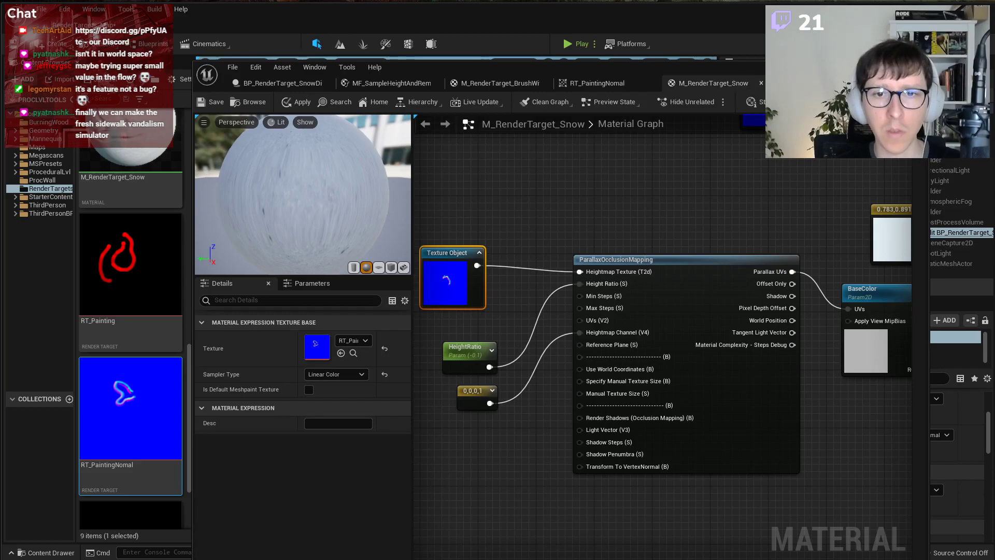
{"action": "left_click", "coordinate": [497, 83]}
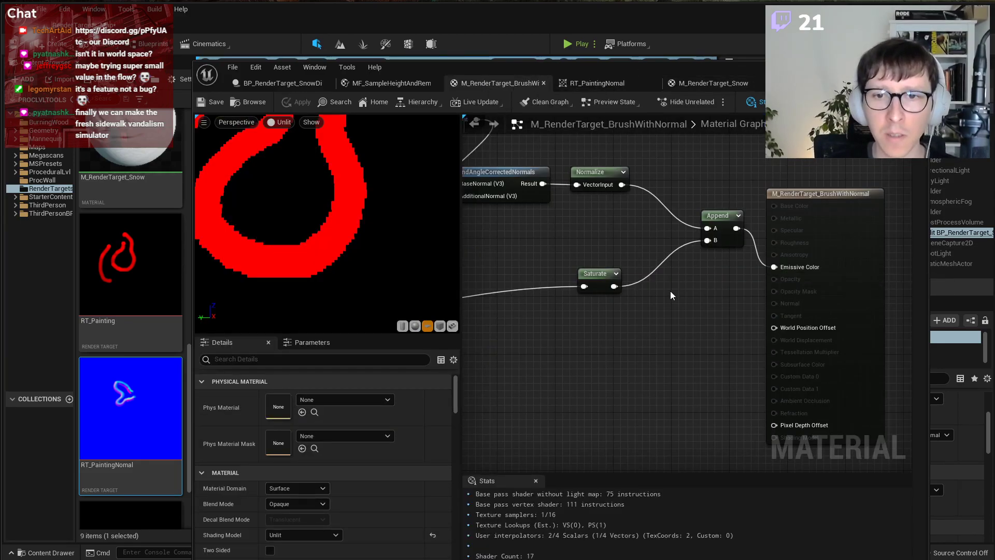
{"action": "scroll", "coordinate": [668, 298], "scroll_direction": "down", "scroll_amount": 2}
{"action": "right_click_drag", "start_coordinate": [627, 318], "coordinate": [802, 331]}
{"action": "scroll", "coordinate": [800, 334], "scroll_direction": "down", "scroll_amount": 2}
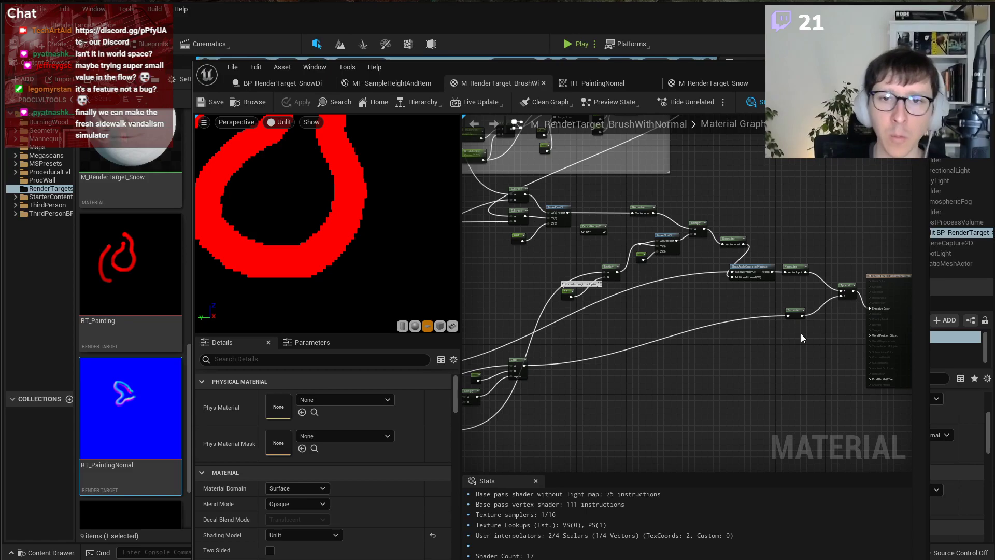
{"action": "right_click_drag", "start_coordinate": [800, 333], "coordinate": [912, 334]}
{"action": "scroll", "coordinate": [716, 262], "scroll_direction": "down", "scroll_amount": 3}
{"action": "right_click_drag", "start_coordinate": [716, 262], "coordinate": [639, 322]}
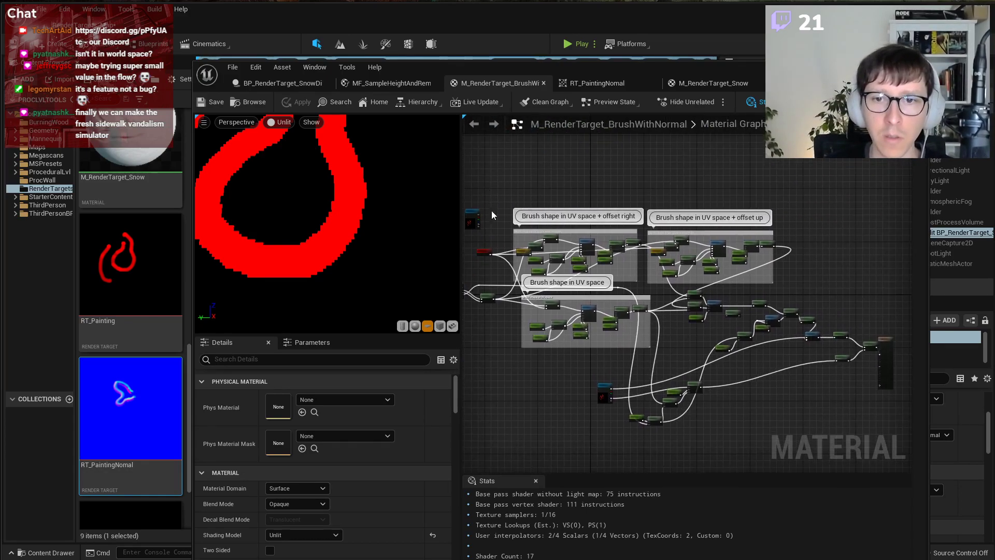
{"action": "scroll", "coordinate": [606, 394], "scroll_direction": "up", "scroll_amount": 6}
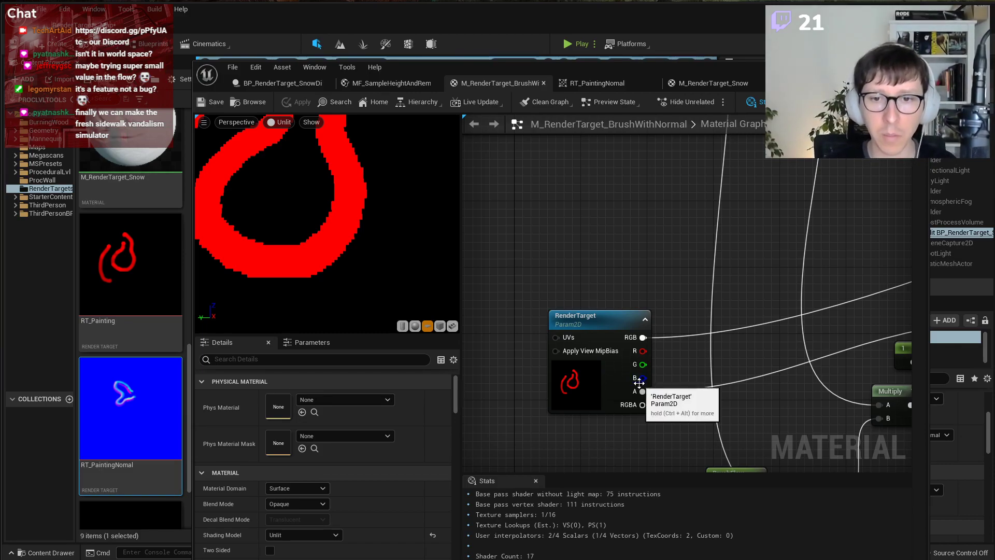
Move the RenderTarget's alpha wire onto its B output and check BlendAngleCorrectedNormals and Append downstream.
{"action": "right_click_drag", "start_coordinate": [687, 303], "coordinate": [545, 330]}
{"action": "left_click_drag", "start_coordinate": [500, 417], "coordinate": [500, 403], "text": "ctrl"}
{"action": "scroll", "coordinate": [655, 249], "scroll_direction": "down", "scroll_amount": 4}
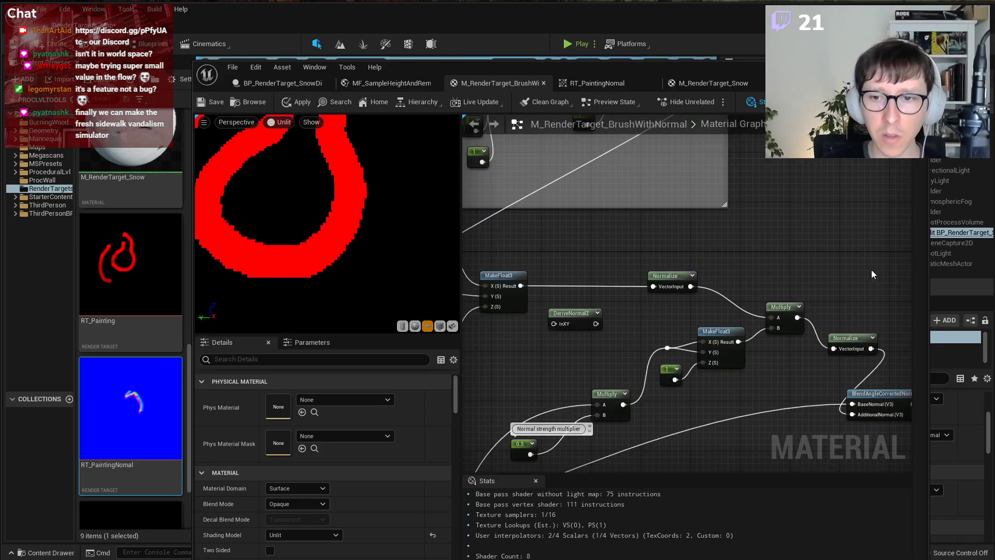
{"action": "right_click_drag", "start_coordinate": [870, 272], "coordinate": [697, 234]}
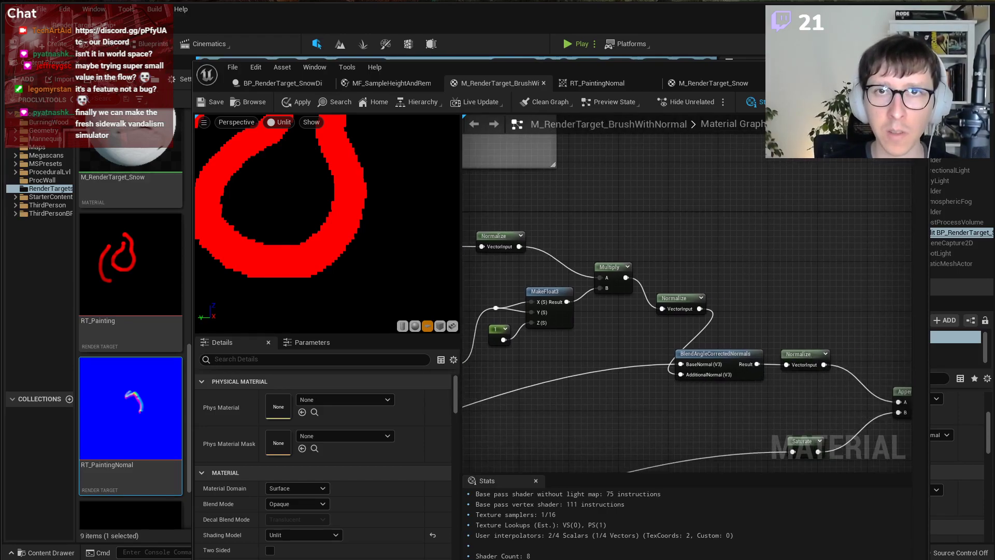
{"action": "right_click_drag", "start_coordinate": [779, 278], "coordinate": [661, 260]}
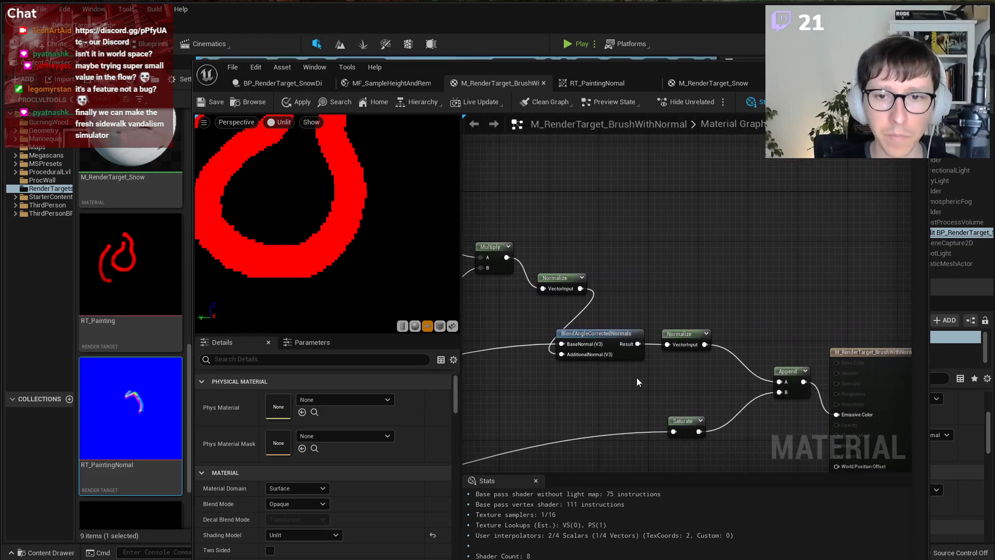
{"action": "right_click", "coordinate": [722, 380]}
{"action": "right_click_drag", "start_coordinate": [549, 394], "coordinate": [876, 290]}
{"action": "scroll", "coordinate": [584, 381], "scroll_direction": "down", "scroll_amount": 2}
{"action": "scroll", "coordinate": [629, 332], "scroll_direction": "up", "scroll_amount": 1}
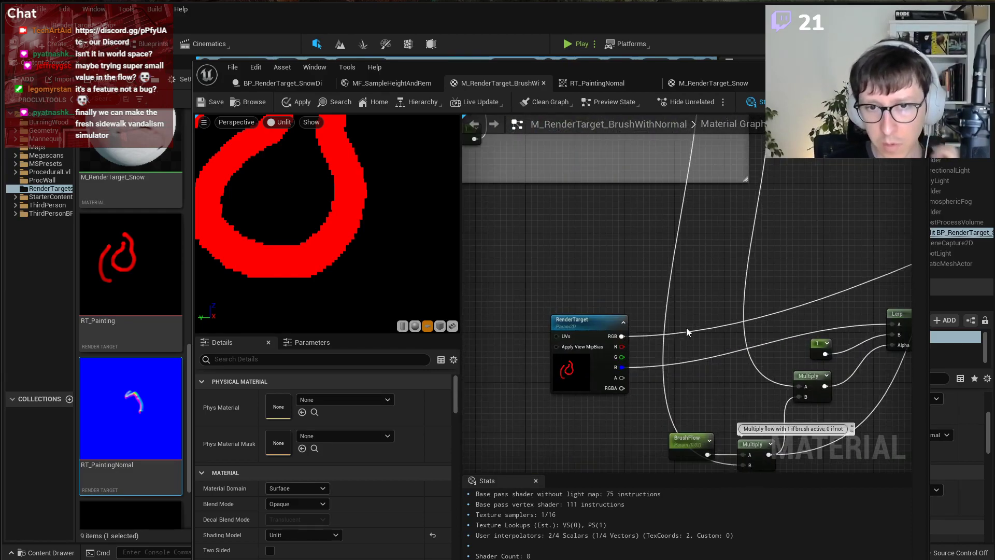
{"action": "scroll", "coordinate": [630, 290], "scroll_direction": "up", "scroll_amount": 1}
Add an Append node combining the RenderTarget's R and G channels.
{"action": "right_click", "coordinate": [629, 269]}
{"action": "type", "text": "append"}
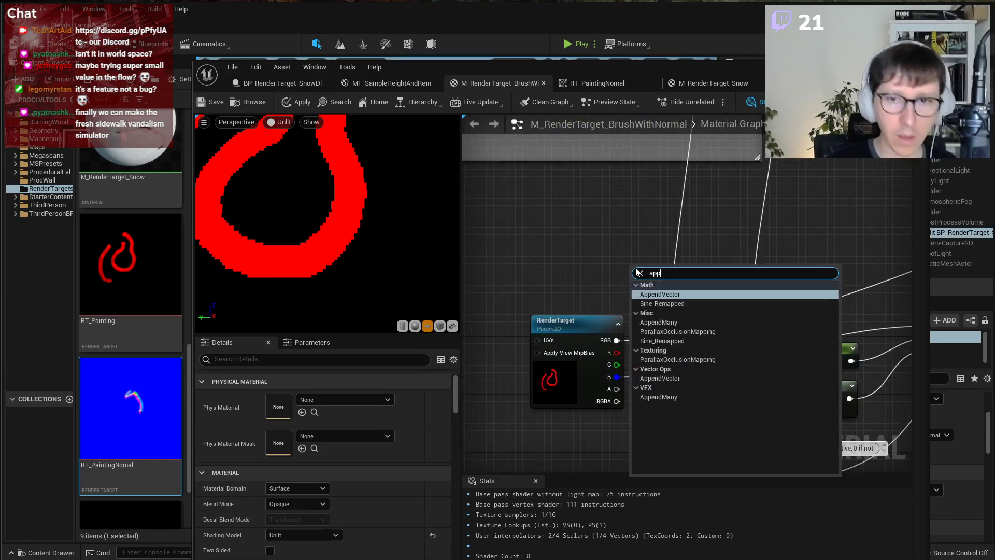
{"action": "key", "text": "Return"}
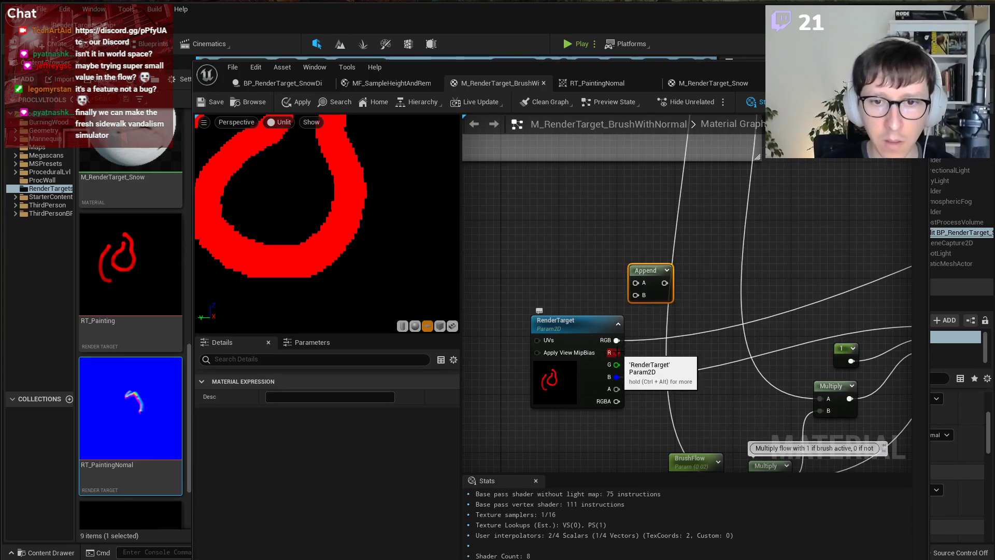
{"action": "left_click_drag", "start_coordinate": [616, 352], "coordinate": [670, 277]}
{"action": "left_click_drag", "start_coordinate": [616, 365], "coordinate": [661, 302]}
Add a DeriveNormalZ node fed by the Append output, placed beside it.
{"action": "right_click", "coordinate": [724, 231]}
{"action": "type", "text": "deri"}
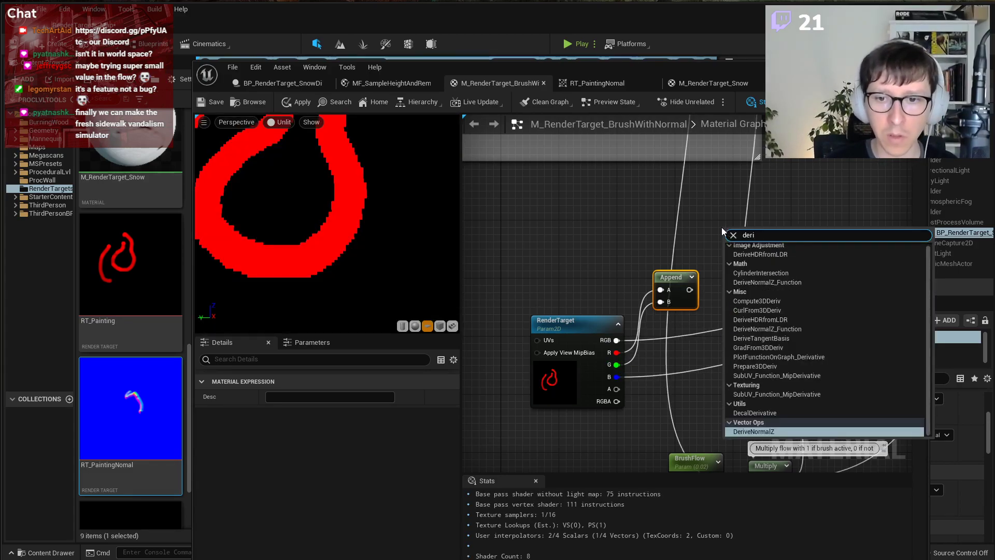
{"action": "key", "text": "Return"}
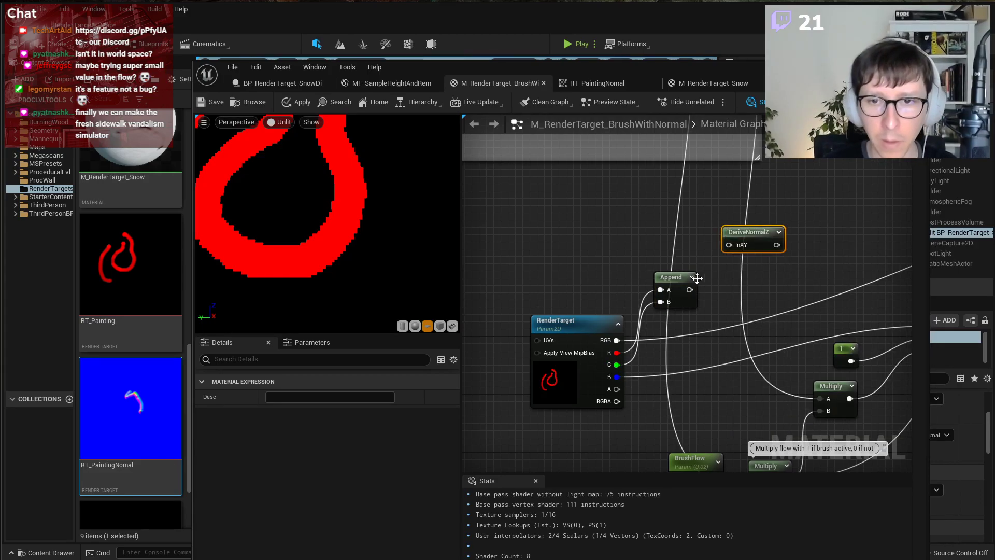
{"action": "left_click_drag", "start_coordinate": [690, 290], "coordinate": [728, 276]}
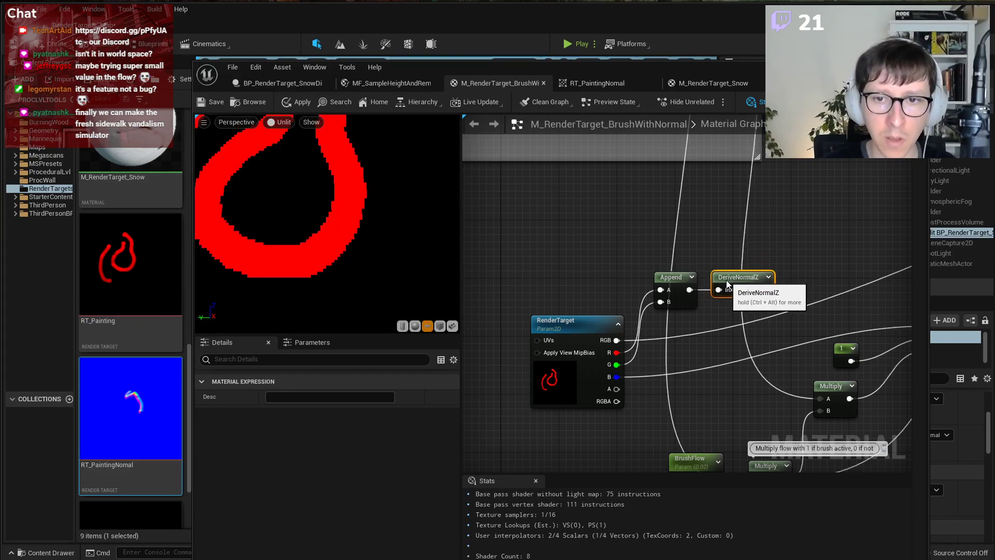
{"action": "scroll", "coordinate": [849, 202], "scroll_direction": "down", "scroll_amount": 2}
{"action": "right_click_drag", "start_coordinate": [832, 206], "coordinate": [588, 366]}
{"action": "scroll", "coordinate": [540, 350], "scroll_direction": "down", "scroll_amount": 2}
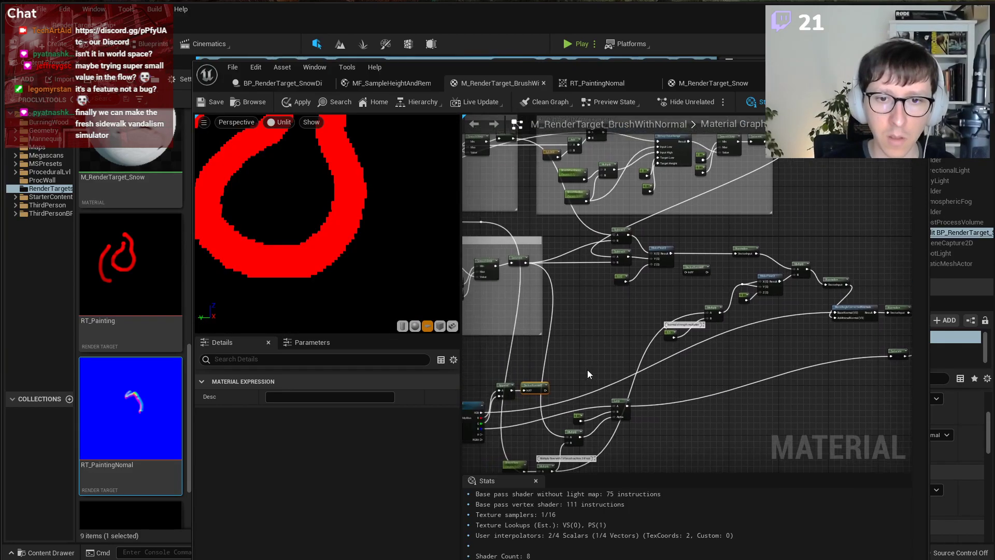
{"action": "scroll", "coordinate": [583, 373], "scroll_direction": "up", "scroll_amount": 1}
Wire DeriveNormalZ into BlendAngleCorrectedNormals' BaseNormal and check the preview and output node.
{"action": "right_click_drag", "start_coordinate": [564, 401], "coordinate": [635, 386]}
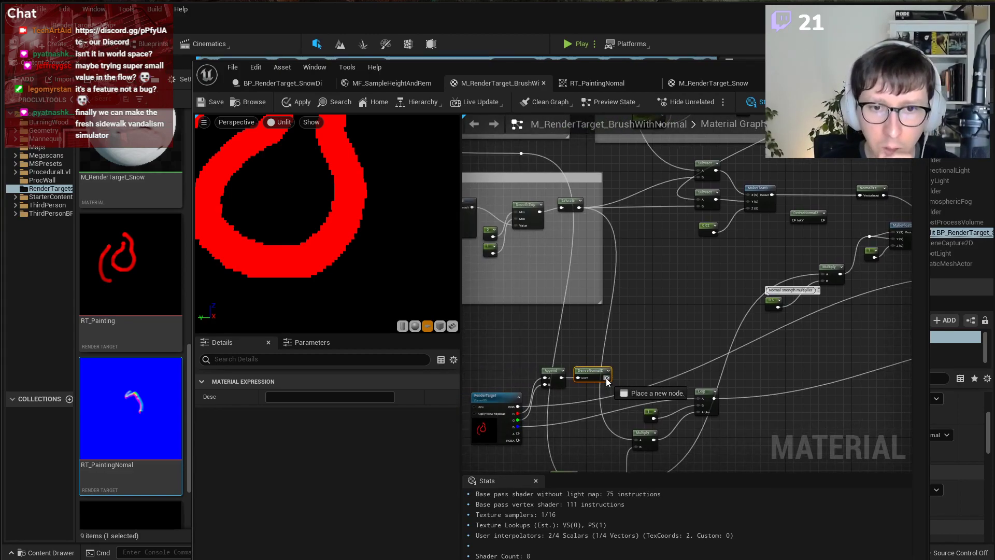
{"action": "left_click", "coordinate": [487, 404]}
{"action": "left_click_drag", "start_coordinate": [487, 404], "coordinate": [608, 378]}
{"action": "scroll", "coordinate": [623, 357], "scroll_direction": "up", "scroll_amount": 2}
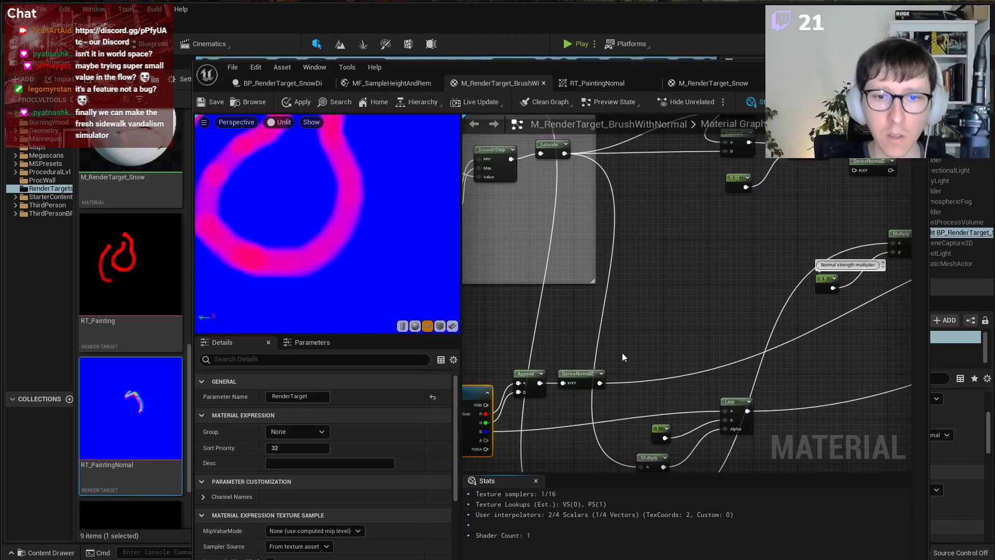
{"action": "left_click_drag", "start_coordinate": [315, 204], "coordinate": [316, 203]}
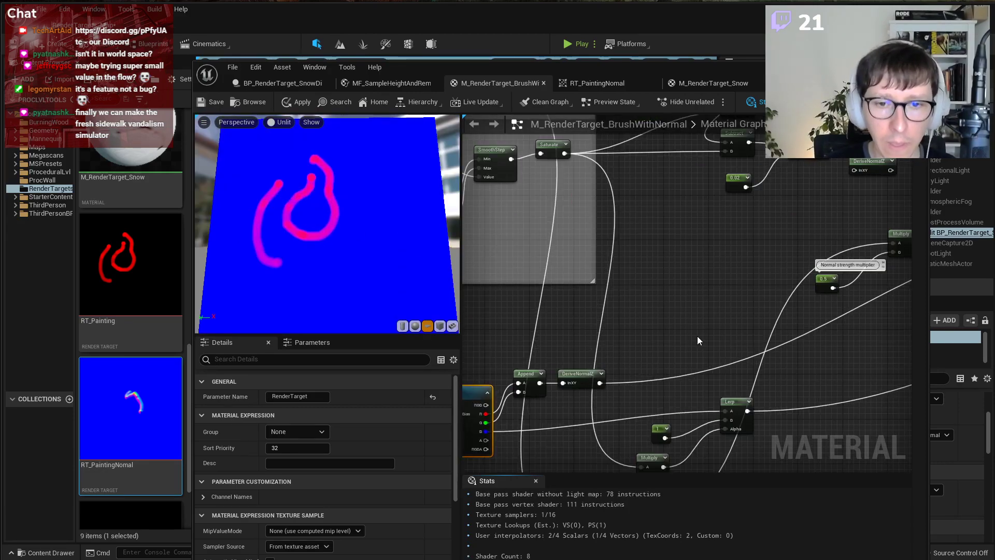
{"action": "right_click_drag", "start_coordinate": [713, 320], "coordinate": [806, 284]}
{"action": "right_click_drag", "start_coordinate": [846, 313], "coordinate": [523, 368]}
{"action": "right_click_drag", "start_coordinate": [796, 334], "coordinate": [506, 357]}
{"action": "scroll", "coordinate": [728, 318], "scroll_direction": "up", "scroll_amount": 1}
{"action": "right_click_drag", "start_coordinate": [733, 322], "coordinate": [677, 326]}
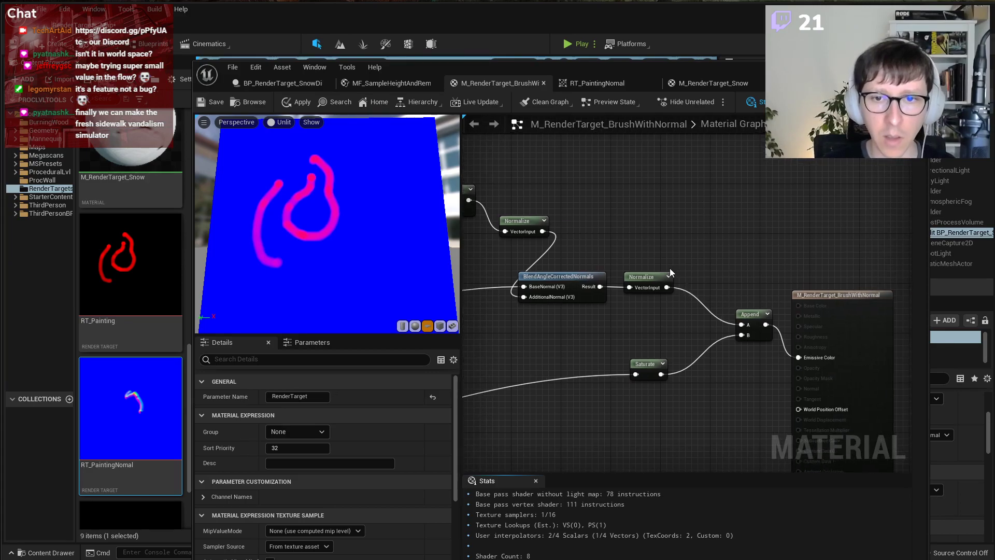
Add a ComponentMask (R,G) after the final Normalize and feed it into Append input A.
{"action": "right_click", "coordinate": [710, 255]}
{"action": "type", "text": "compo"}
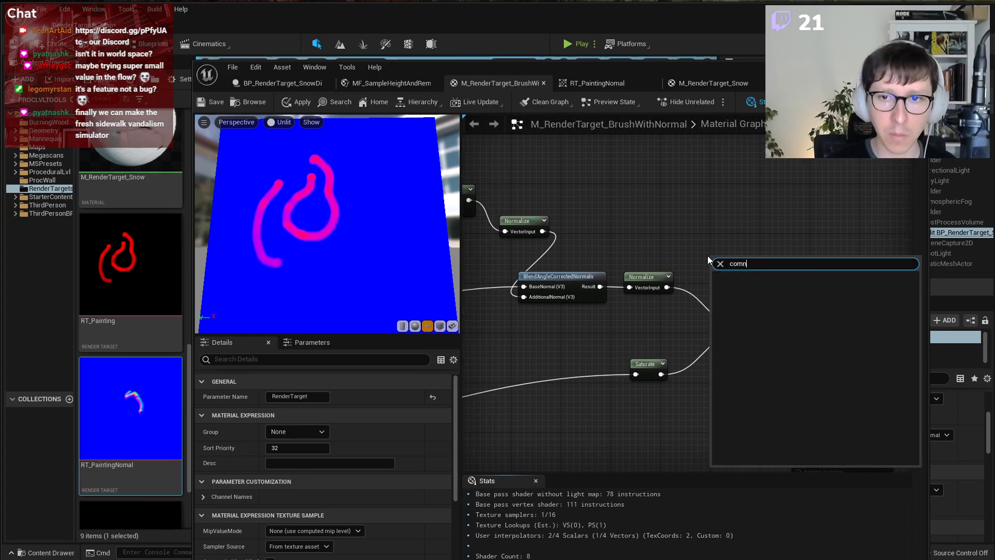
{"action": "key", "text": "Return"}
{"action": "scroll", "coordinate": [600, 257], "scroll_direction": "up", "scroll_amount": 1}
{"action": "left_click_drag", "start_coordinate": [767, 263], "coordinate": [788, 347]}
{"action": "left_click", "coordinate": [673, 283]}
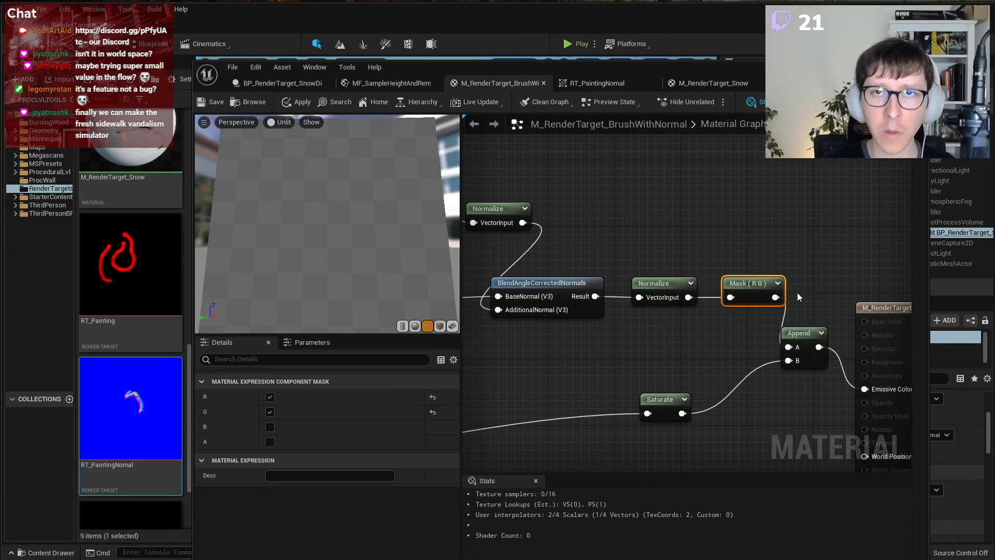
{"action": "right_click_drag", "start_coordinate": [907, 289], "coordinate": [819, 262]}
Shift the Append, output and Saturate nodes right and look back over the upstream nodes.
{"action": "left_click_drag", "start_coordinate": [848, 238], "coordinate": [723, 330]}
{"action": "left_click_drag", "start_coordinate": [704, 308], "coordinate": [737, 308]}
{"action": "left_click", "coordinate": [528, 395]}
{"action": "left_click_drag", "start_coordinate": [575, 369], "coordinate": [642, 343]}
{"action": "left_click", "coordinate": [644, 398]}
{"action": "scroll", "coordinate": [644, 398], "scroll_direction": "down", "scroll_amount": 2}
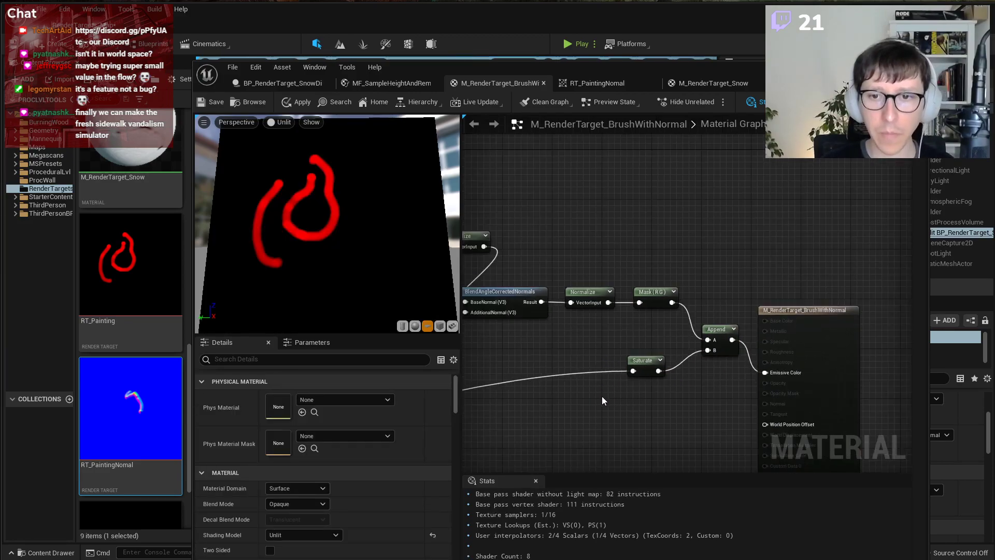
{"action": "right_click_drag", "start_coordinate": [595, 397], "coordinate": [870, 313]}
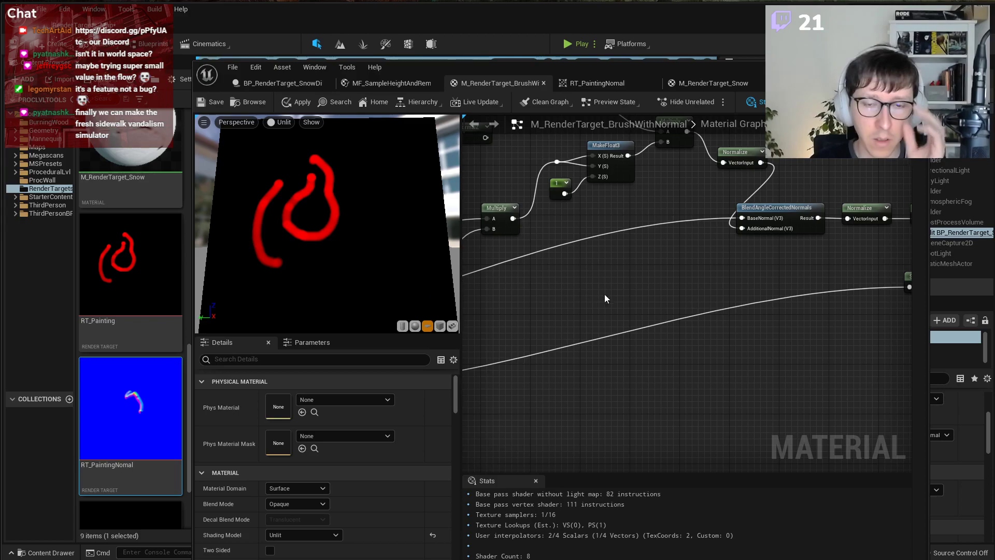
{"action": "right_click_drag", "start_coordinate": [591, 291], "coordinate": [859, 248]}
{"action": "right_click_drag", "start_coordinate": [648, 311], "coordinate": [834, 236]}
{"action": "scroll", "coordinate": [754, 279], "scroll_direction": "down", "scroll_amount": 3}
{"action": "scroll", "coordinate": [650, 258], "scroll_direction": "up", "scroll_amount": 2}
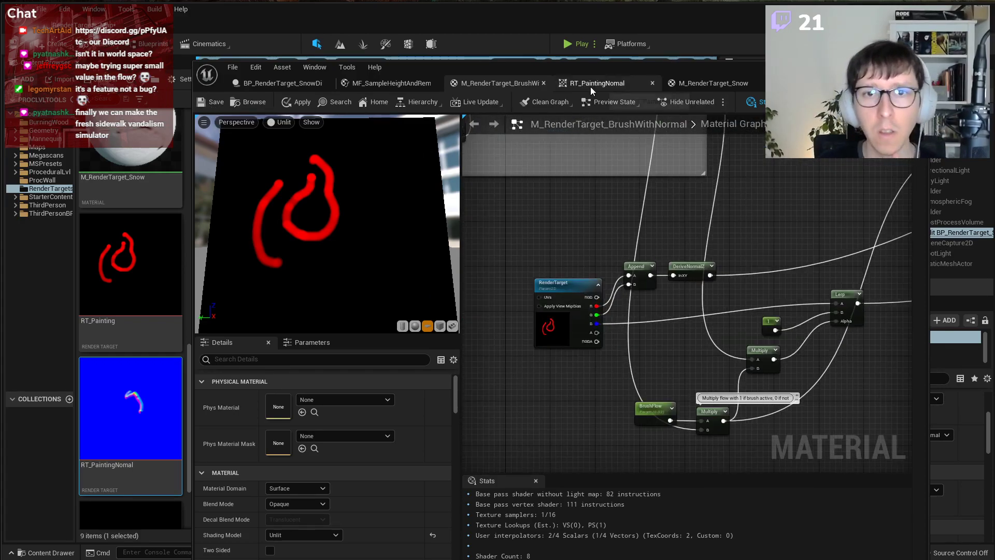
Save the brush material and arrange the snow graph around the NormalMap node.
{"action": "left_click", "coordinate": [202, 102]}
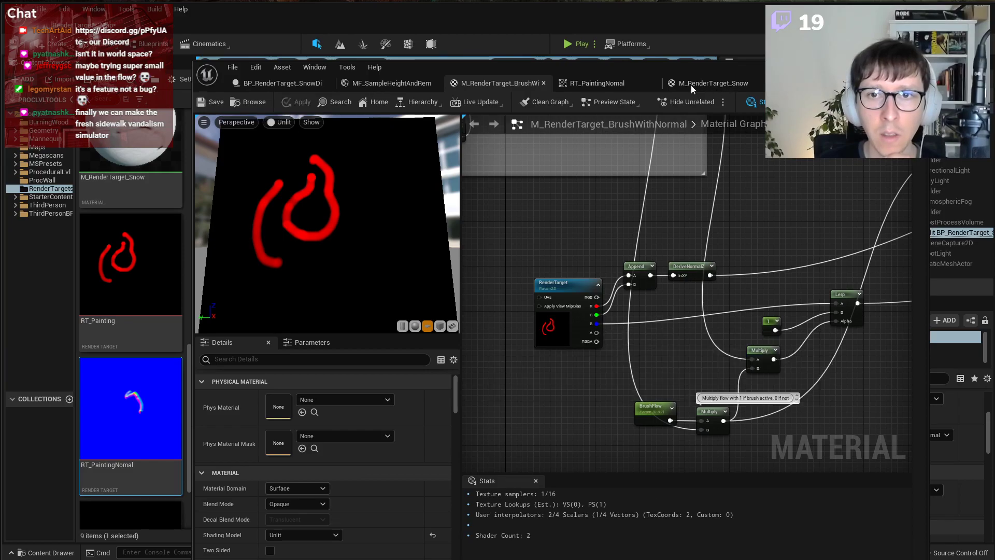
{"action": "left_click", "coordinate": [689, 82]}
{"action": "right_click_drag", "start_coordinate": [715, 196], "coordinate": [538, 320]}
{"action": "scroll", "coordinate": [538, 319], "scroll_direction": "down", "scroll_amount": 4}
{"action": "right_click_drag", "start_coordinate": [617, 282], "coordinate": [651, 301]}
{"action": "scroll", "coordinate": [651, 259], "scroll_direction": "up", "scroll_amount": 3}
{"action": "right_click", "coordinate": [591, 264]}
{"action": "left_click", "coordinate": [582, 304]}
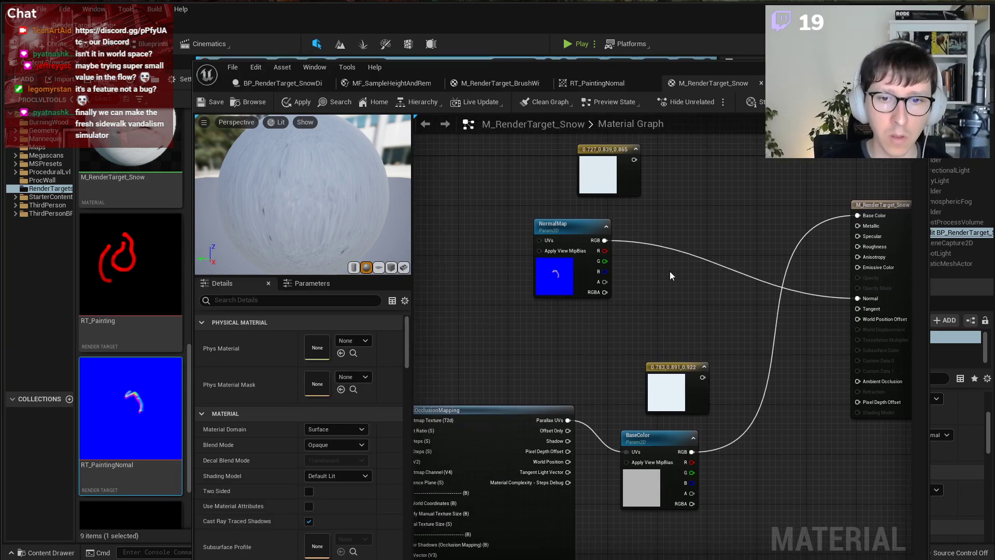
{"action": "left_click_drag", "start_coordinate": [576, 233], "coordinate": [586, 253]}
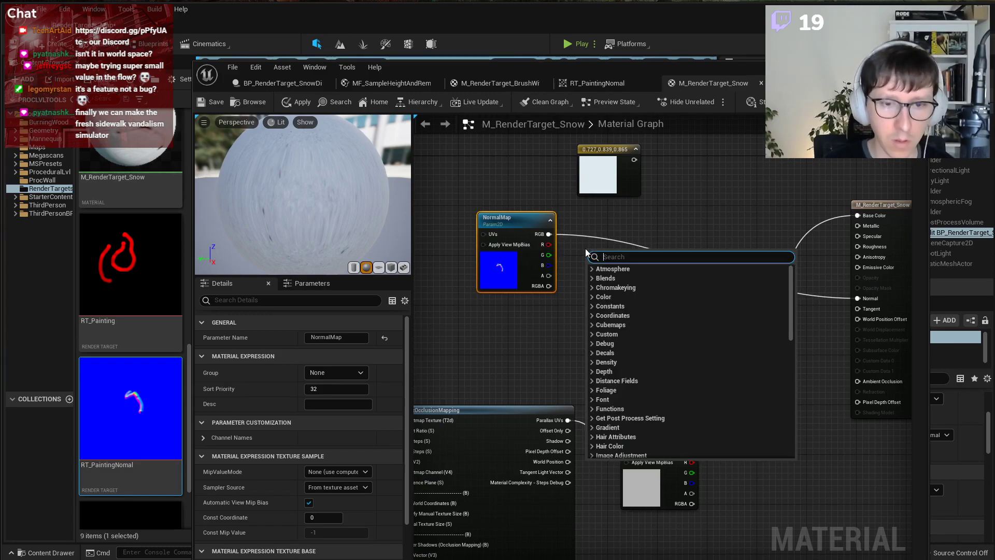
Add an Append node fed by NormalMap's red and green channels.
{"action": "type", "text": "append"}
{"action": "key", "text": "Return"}
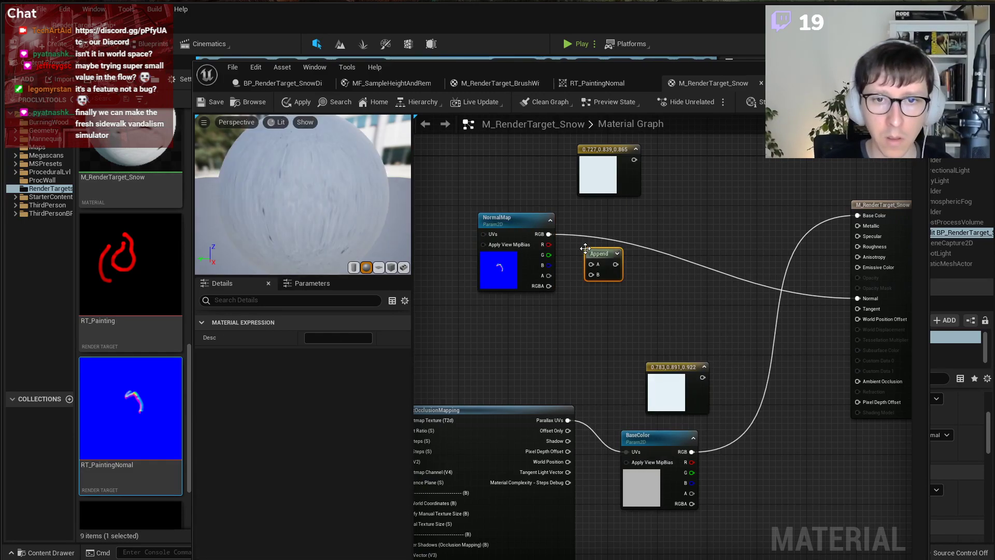
{"action": "scroll", "coordinate": [586, 248], "scroll_direction": "up", "scroll_amount": 2}
{"action": "left_click_drag", "start_coordinate": [536, 241], "coordinate": [592, 269]}
{"action": "left_click_drag", "start_coordinate": [536, 254], "coordinate": [592, 282]}
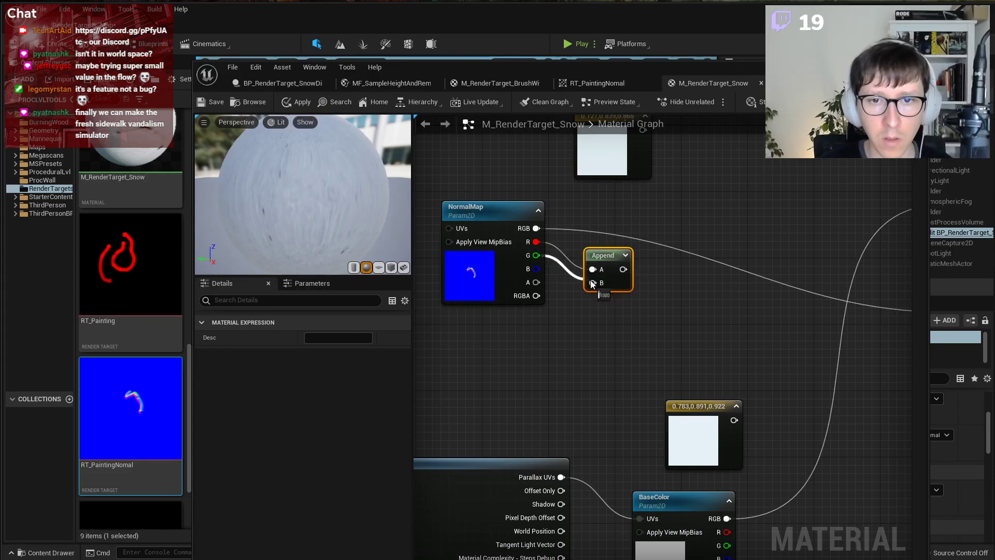
Place a DeriveNormalZ node beside Append and feed Append's output into InXY.
{"action": "right_click", "coordinate": [669, 294]}
{"action": "type", "text": "der"}
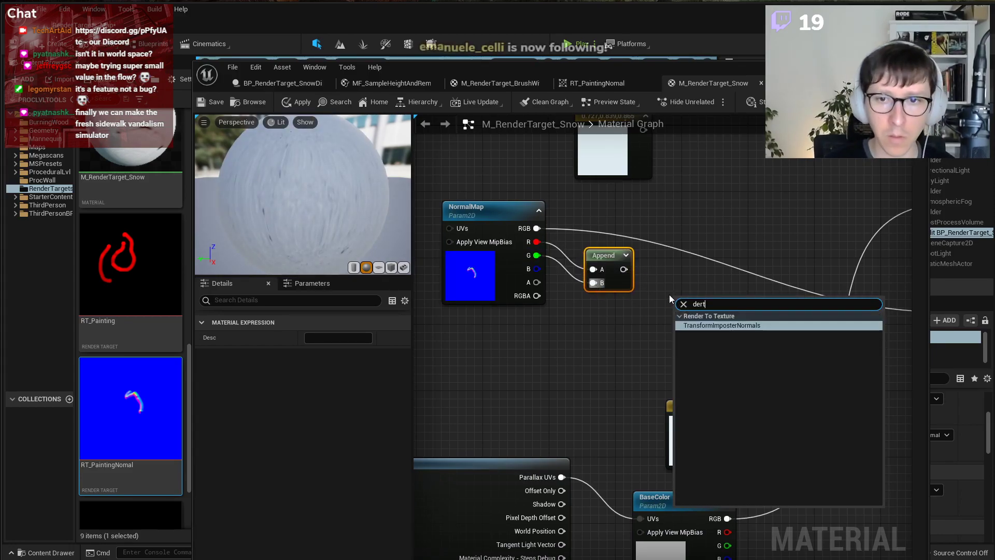
{"action": "key", "text": "Return"}
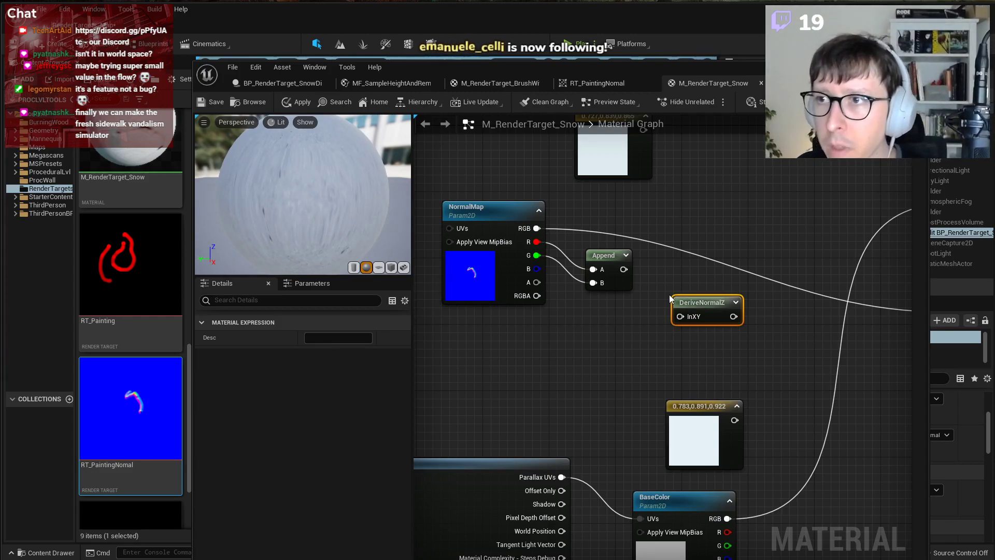
{"action": "left_click_drag", "start_coordinate": [699, 304], "coordinate": [708, 250]}
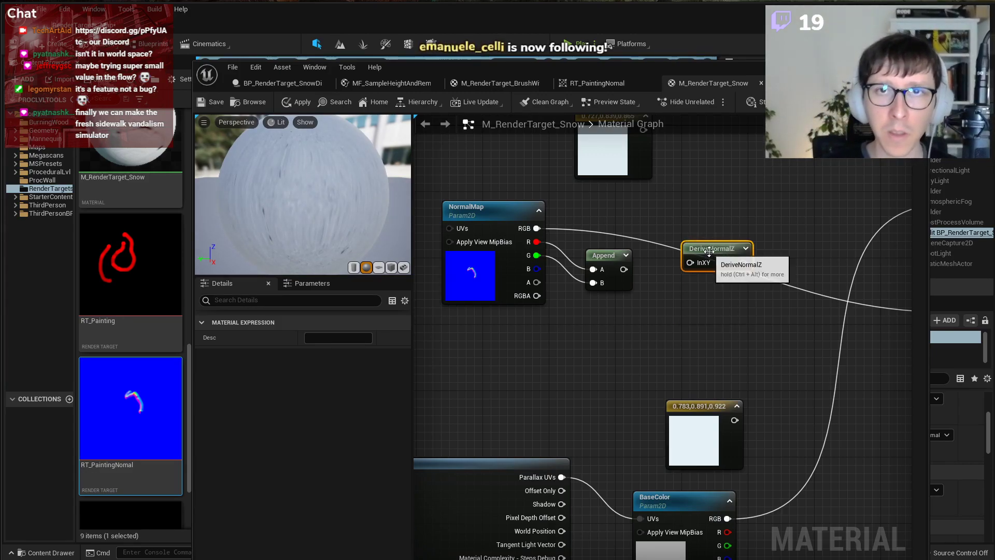
{"action": "left_click_drag", "start_coordinate": [623, 269], "coordinate": [690, 262]}
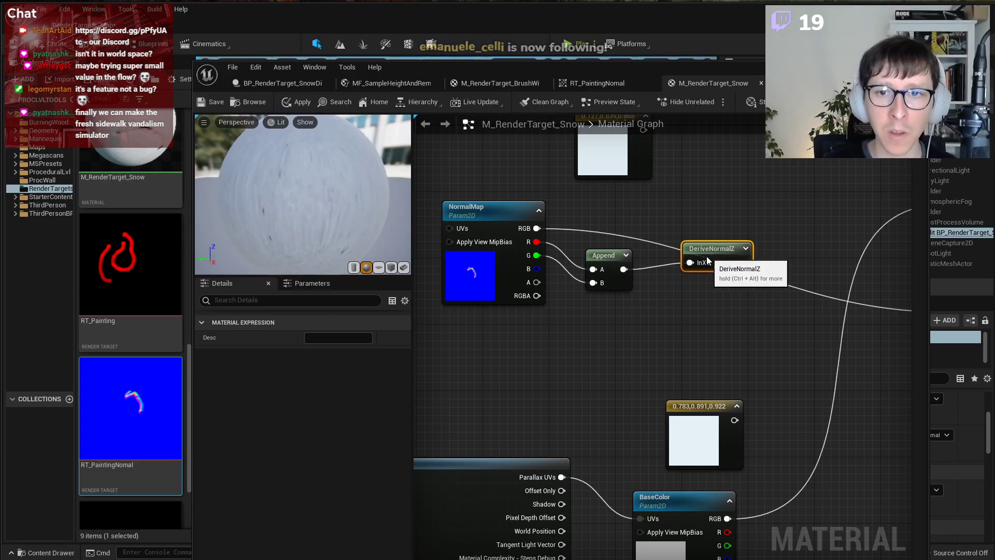
Plug DeriveNormalZ into the Normal input, replacing the old link, and shift the nodes right.
{"action": "left_click", "coordinate": [731, 312]}
{"action": "right_click_drag", "start_coordinate": [732, 312], "coordinate": [574, 333]}
{"action": "left_click_drag", "start_coordinate": [587, 283], "coordinate": [810, 328]}
{"action": "right_click_drag", "start_coordinate": [436, 300], "coordinate": [537, 371]}
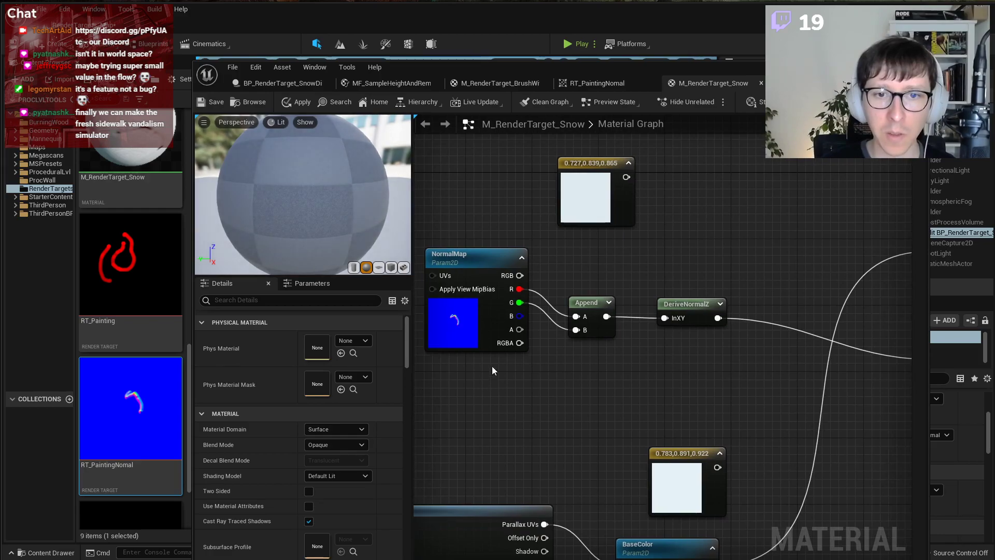
{"action": "left_click_drag", "start_coordinate": [485, 378], "coordinate": [587, 321]}
{"action": "left_click_drag", "start_coordinate": [504, 252], "coordinate": [528, 261]}
{"action": "left_click", "coordinate": [685, 368]}
{"action": "left_click_drag", "start_coordinate": [685, 368], "coordinate": [694, 293]}
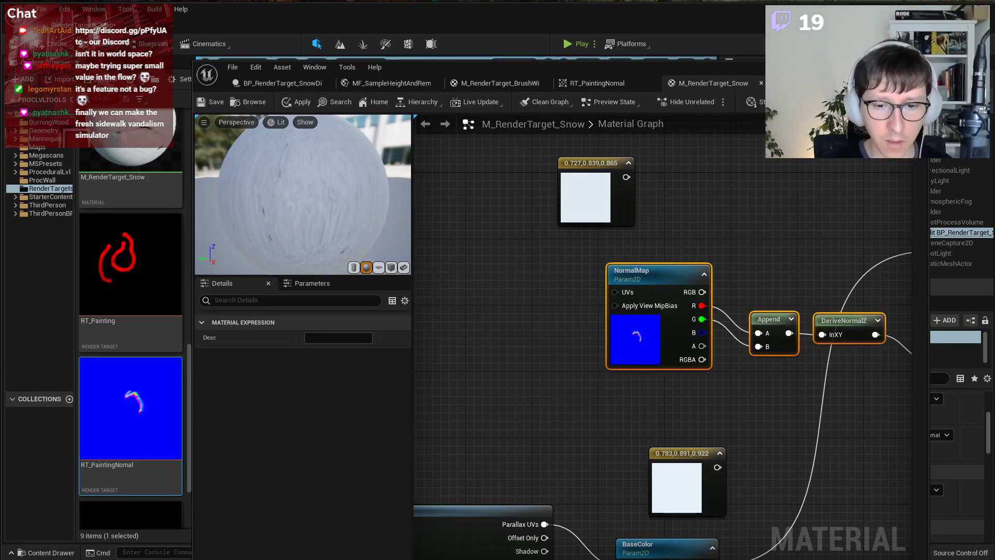
{"action": "key", "text": "alt+Tab"}
Load techartaid.com in a new private browser tab.
{"action": "key", "text": "ctrl+t"}
{"action": "type", "text": "tec"}
{"action": "key", "text": "Return"}
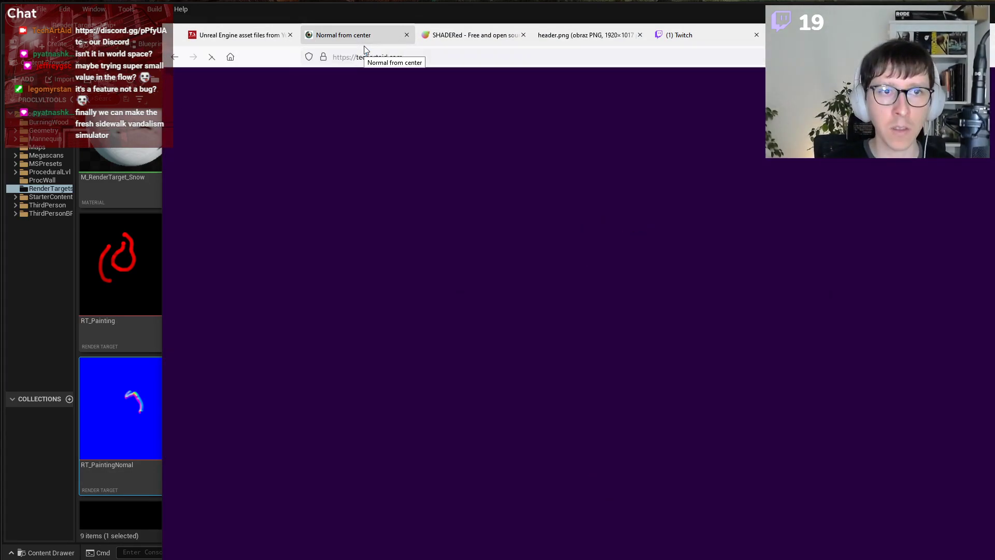
{"action": "left_click_drag", "start_coordinate": [460, 34], "coordinate": [461, 51]}
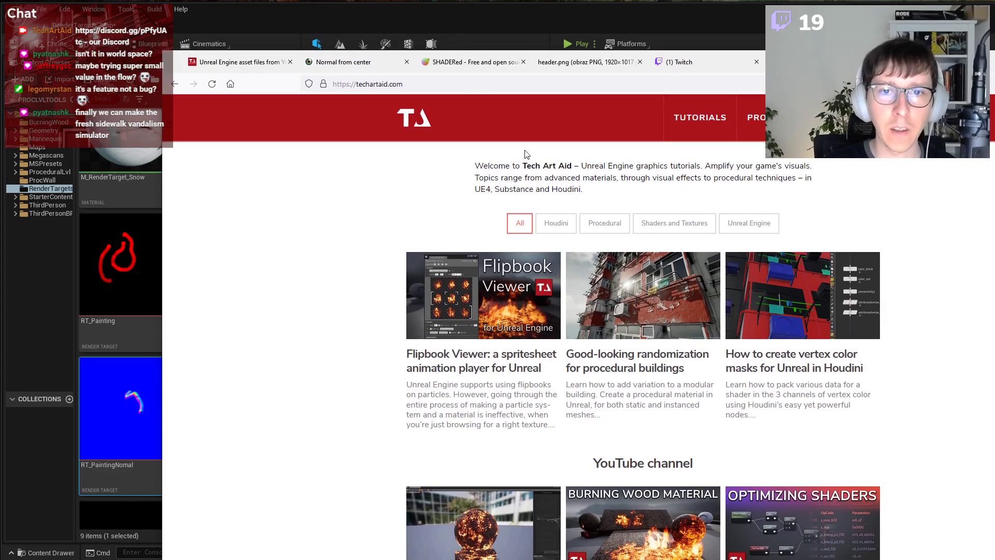
Find the YouTube channel section and open the Burning Wood Material tutorial.
{"action": "scroll", "coordinate": [766, 280], "scroll_direction": "down", "scroll_amount": 5}
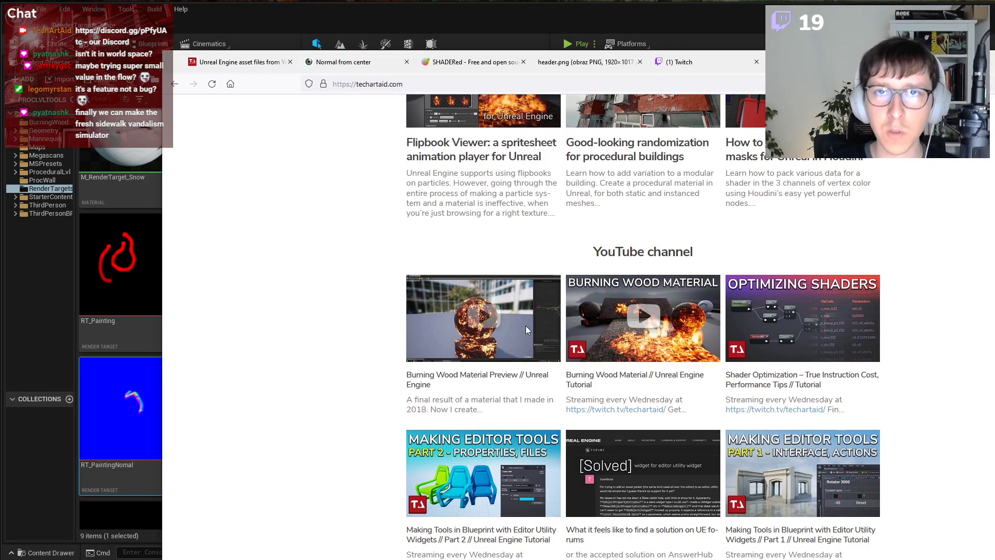
{"action": "scroll", "coordinate": [527, 326], "scroll_direction": "down", "scroll_amount": 3}
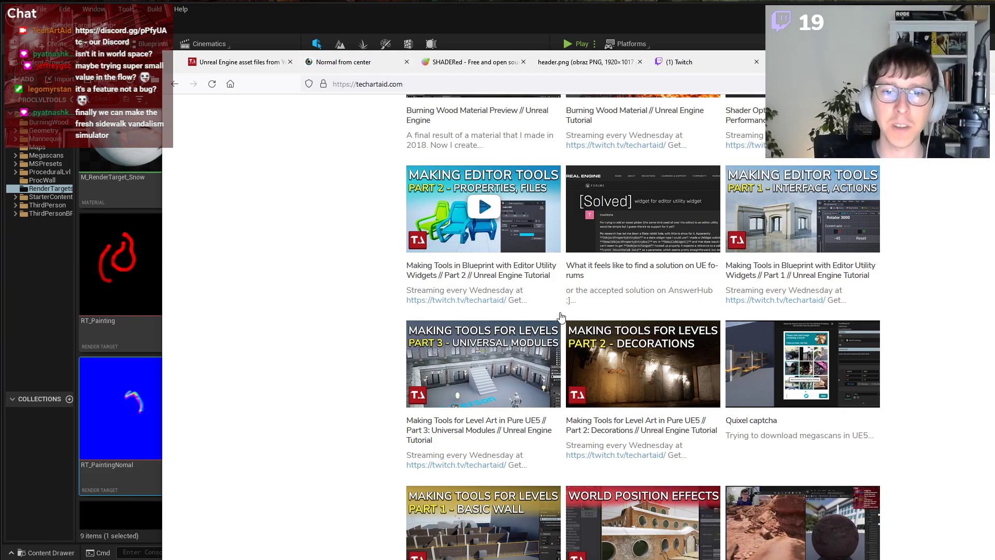
{"action": "scroll", "coordinate": [565, 325], "scroll_direction": "down", "scroll_amount": 4}
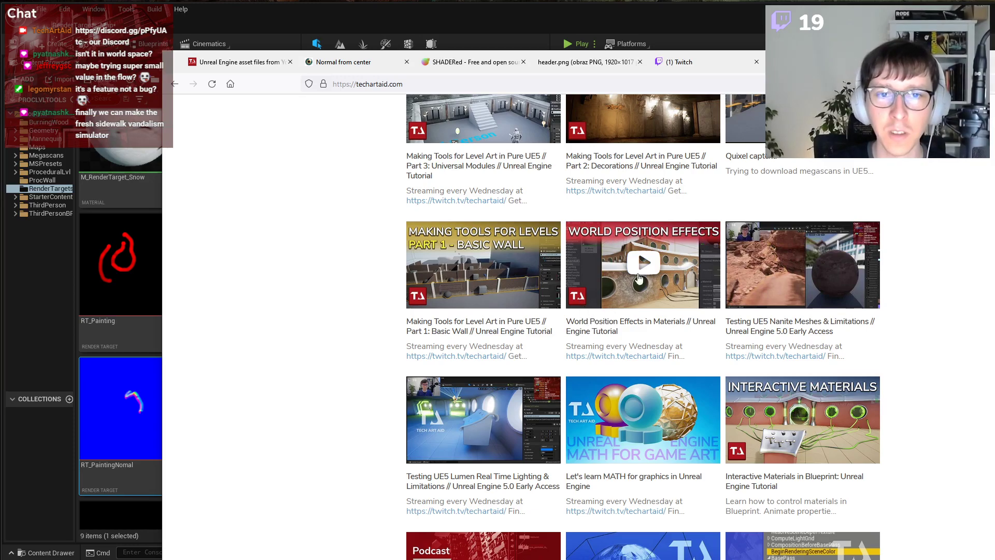
{"action": "scroll", "coordinate": [508, 341], "scroll_direction": "up", "scroll_amount": 2}
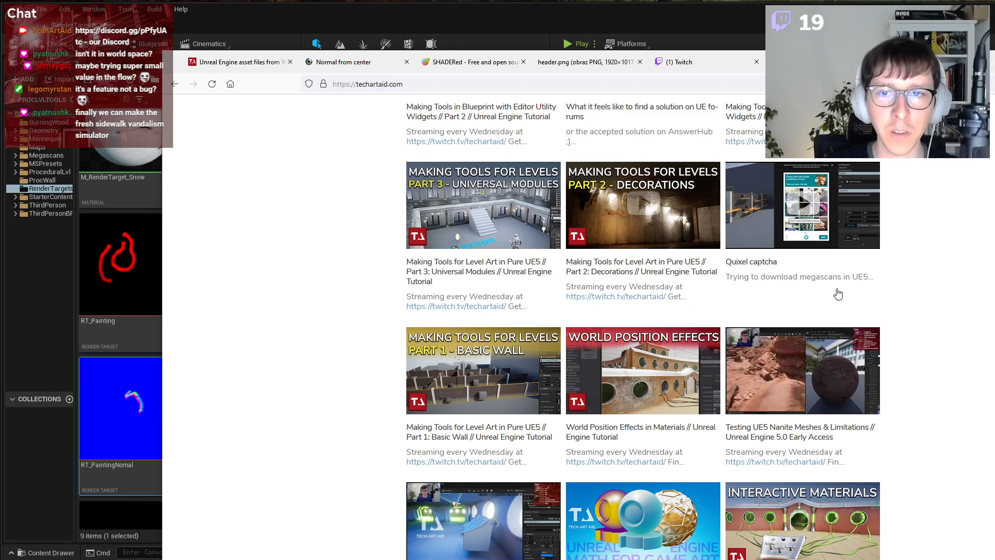
{"action": "scroll", "coordinate": [690, 313], "scroll_direction": "up", "scroll_amount": 1}
{"action": "scroll", "coordinate": [689, 314], "scroll_direction": "up", "scroll_amount": 4}
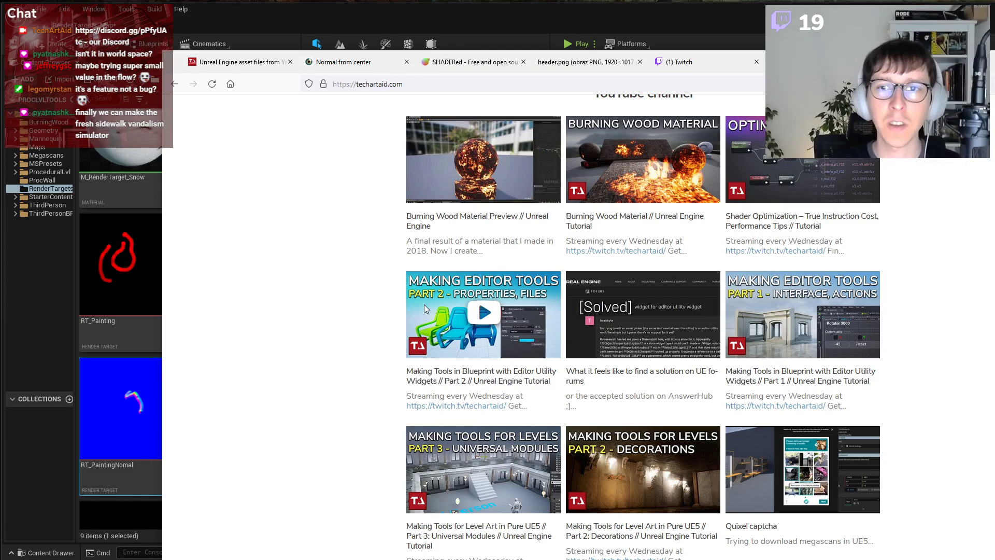
{"action": "scroll", "coordinate": [430, 291], "scroll_direction": "up", "scroll_amount": 2}
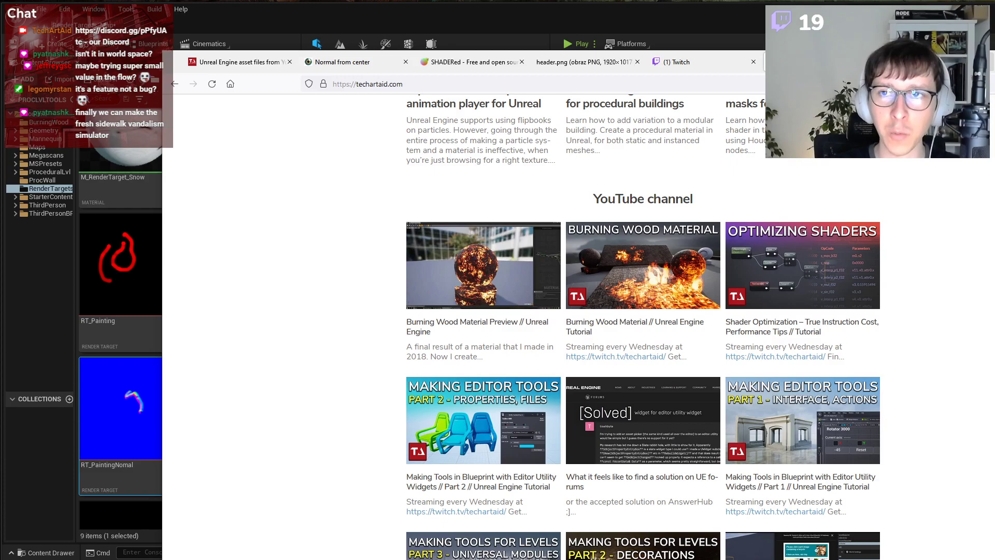
{"action": "left_click", "coordinate": [563, 313]}
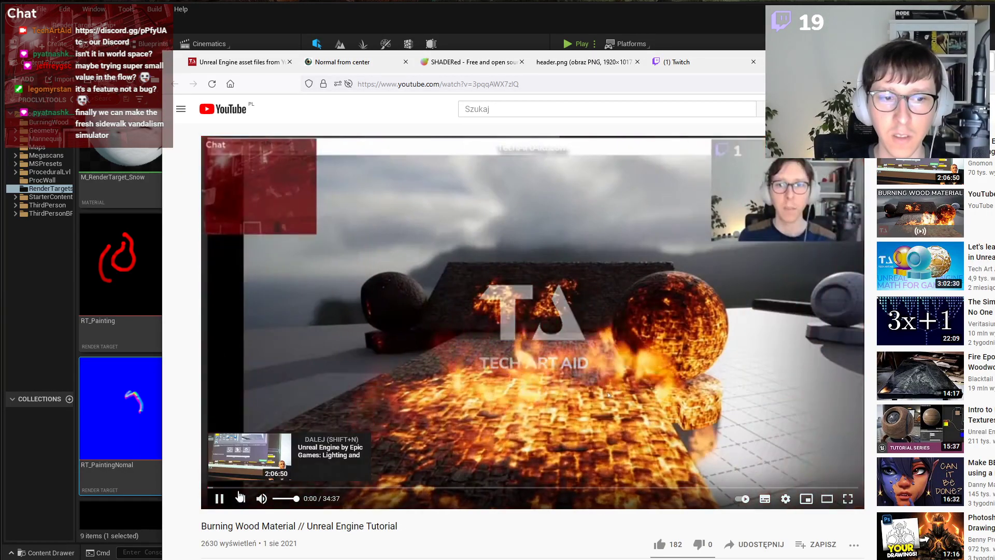
Mute the Burning Wood video, skip ahead to 0:28 and set HD playback quality.
{"action": "left_click", "coordinate": [262, 498]}
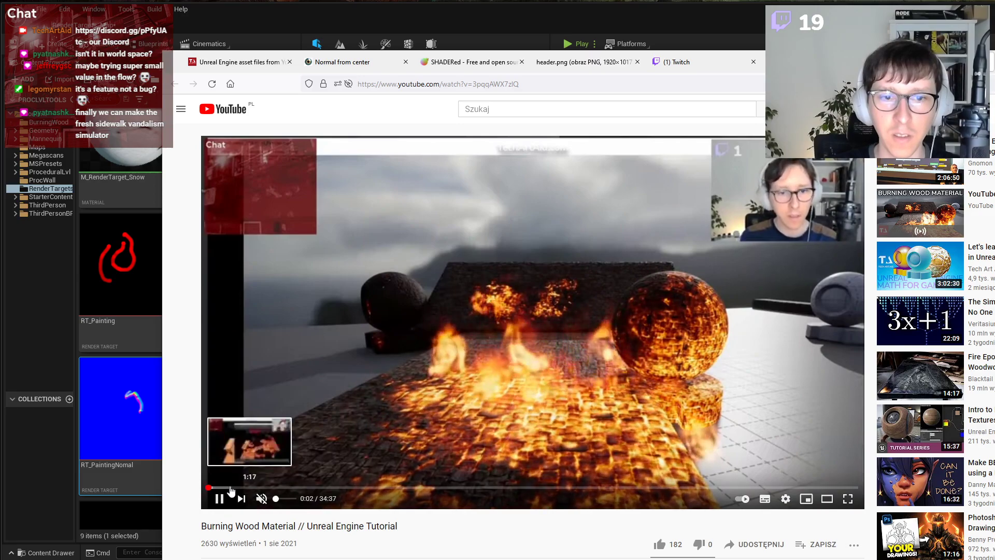
{"action": "left_click", "coordinate": [218, 488]}
{"action": "left_click", "coordinate": [785, 498]}
{"action": "left_click", "coordinate": [784, 464]}
{"action": "left_click", "coordinate": [811, 350]}
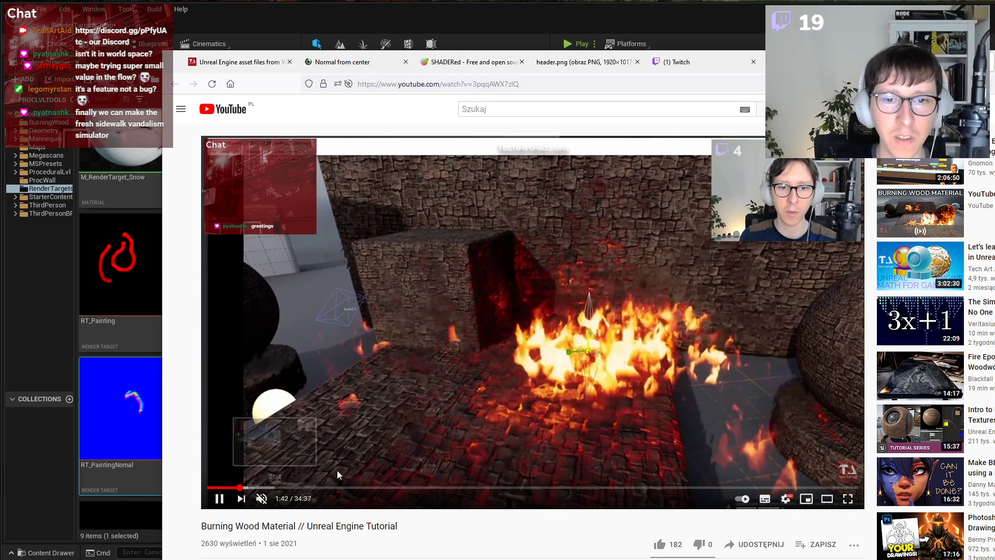
{"action": "left_click", "coordinate": [275, 487]}
Close the YouTube tab and minimize Firefox to return to Unreal.
{"action": "key", "text": "ctrl+w"}
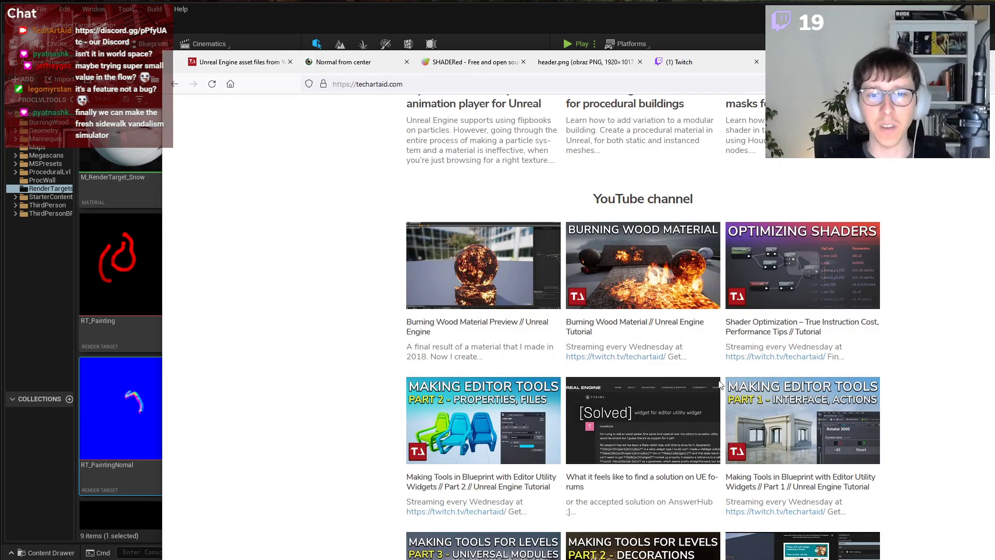
{"action": "scroll", "coordinate": [725, 353], "scroll_direction": "down", "scroll_amount": 6}
{"action": "scroll", "coordinate": [824, 228], "scroll_direction": "up", "scroll_amount": 6}
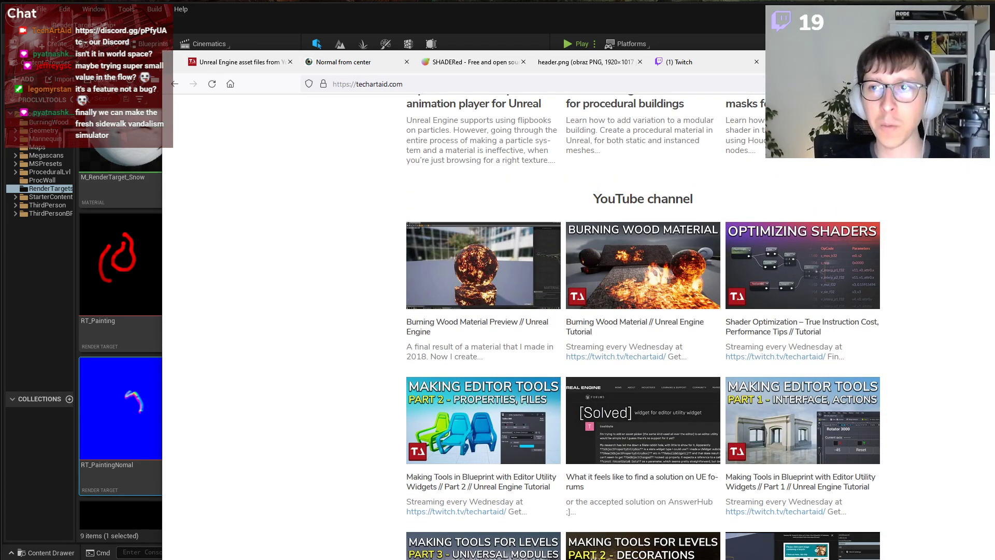
{"action": "left_click", "coordinate": [987, 59]}
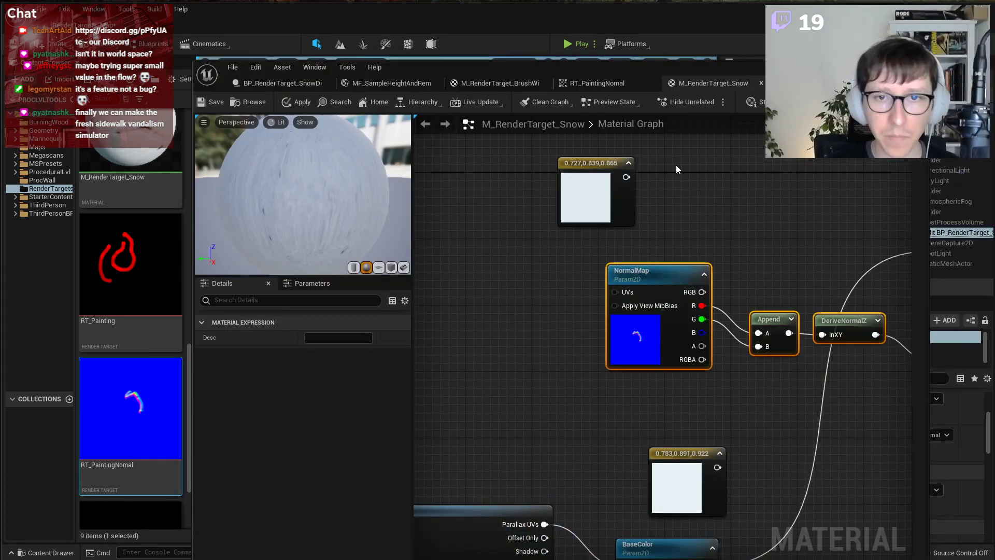
Replace the BaseColor texture with the 0.727, 0.839, 0.865 constant on Base Color, then save.
{"action": "left_click_drag", "start_coordinate": [434, 75], "coordinate": [489, 530]}
{"action": "scroll", "coordinate": [404, 387], "scroll_direction": "down", "scroll_amount": 5}
{"action": "left_click_drag", "start_coordinate": [621, 523], "coordinate": [499, 133]}
{"action": "right_click_drag", "start_coordinate": [744, 486], "coordinate": [654, 440]}
{"action": "left_click", "coordinate": [730, 253], "text": "alt"}
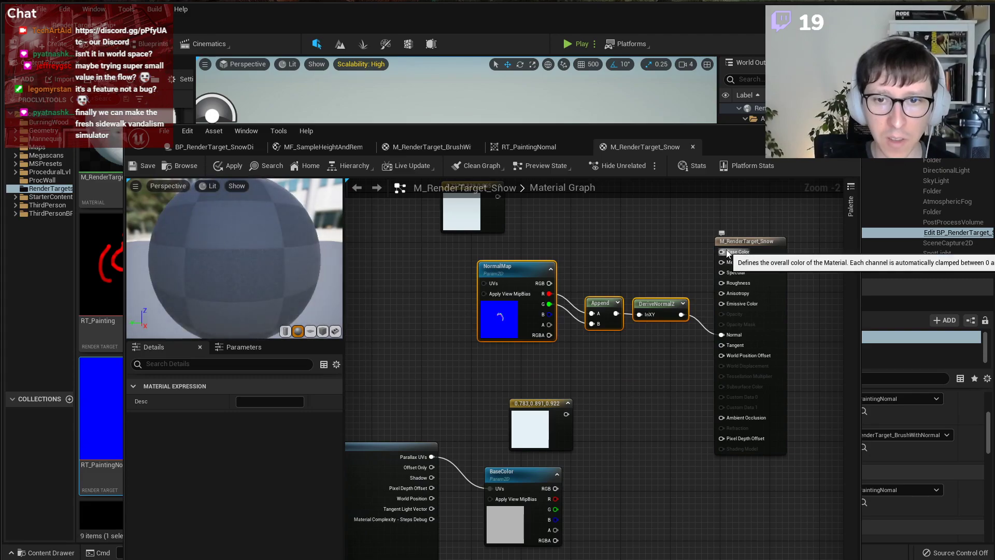
{"action": "right_click_drag", "start_coordinate": [501, 185], "coordinate": [506, 227]}
{"action": "left_click_drag", "start_coordinate": [502, 238], "coordinate": [725, 294]}
{"action": "left_click_drag", "start_coordinate": [456, 223], "coordinate": [622, 248]}
{"action": "left_click", "coordinate": [624, 225]}
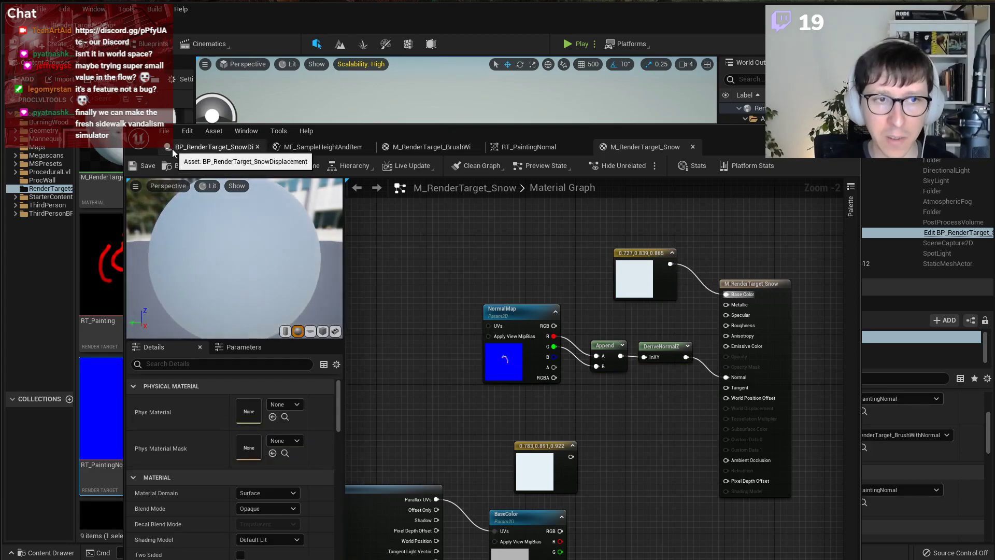
{"action": "left_click", "coordinate": [147, 166]}
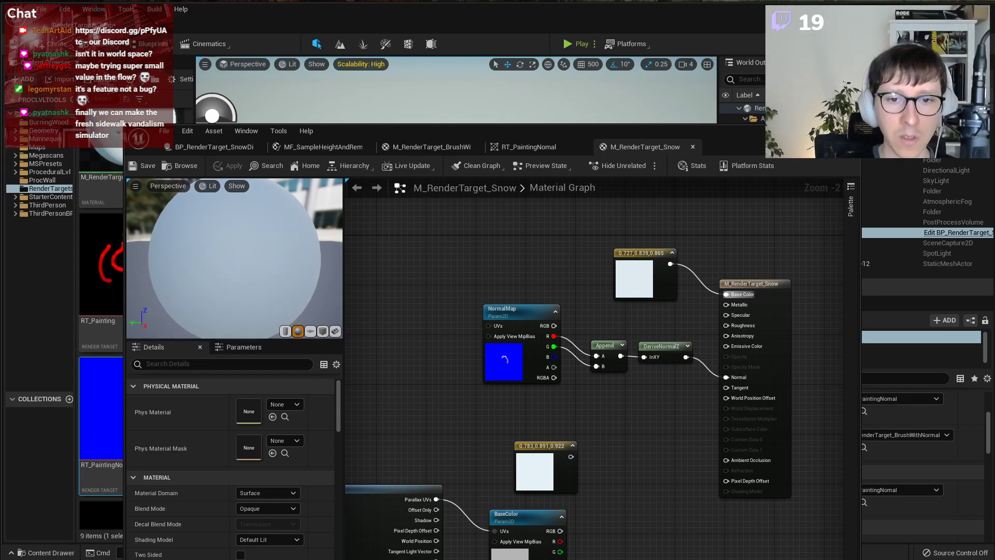
Open the RT_PaintingNomal render target from the Content Browser.
{"action": "left_click", "coordinate": [806, 131]}
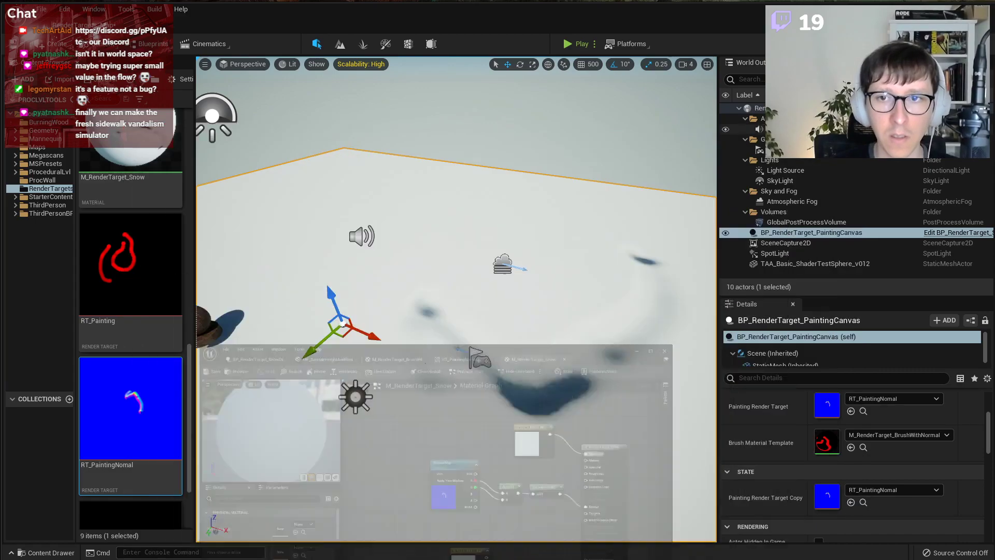
{"action": "scroll", "coordinate": [135, 321], "scroll_direction": "down", "scroll_amount": 3}
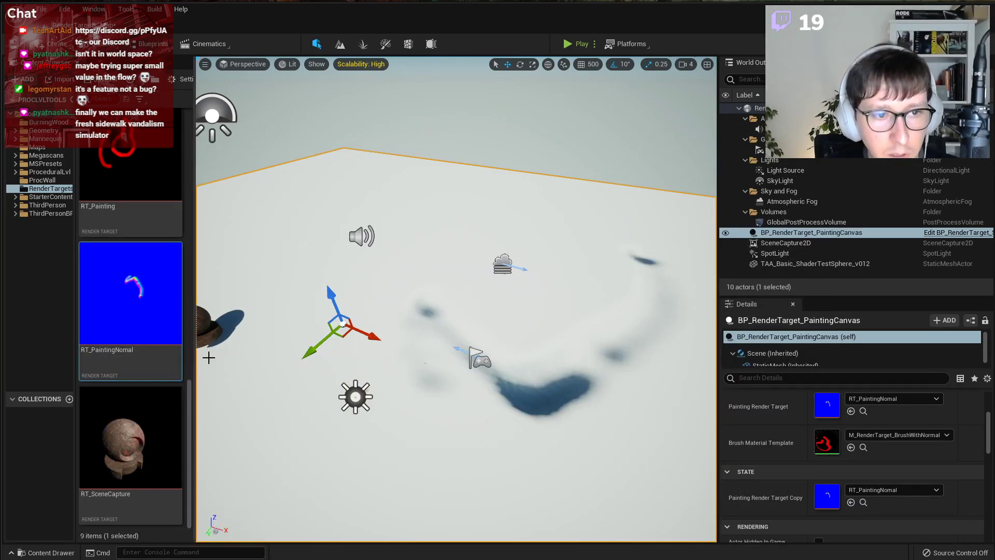
{"action": "scroll", "coordinate": [134, 223], "scroll_direction": "up", "scroll_amount": 3}
{"action": "left_click_drag", "start_coordinate": [189, 334], "coordinate": [188, 368]}
{"action": "double_click", "coordinate": [148, 413]}
Set the Clear Color's B to 0 so it clears to black, and move the editor aside.
{"action": "left_click", "coordinate": [695, 409]}
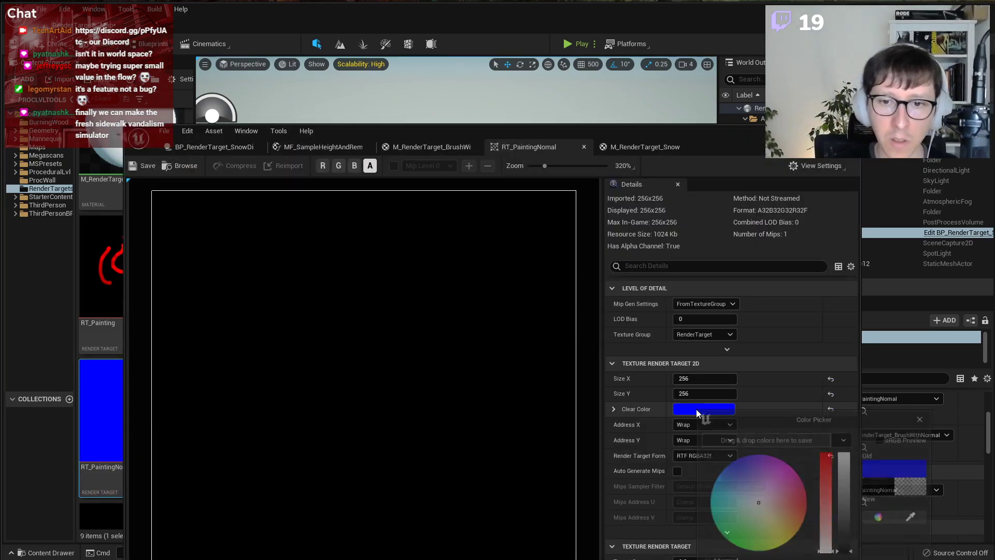
{"action": "left_click_drag", "start_coordinate": [740, 410], "coordinate": [493, 235]}
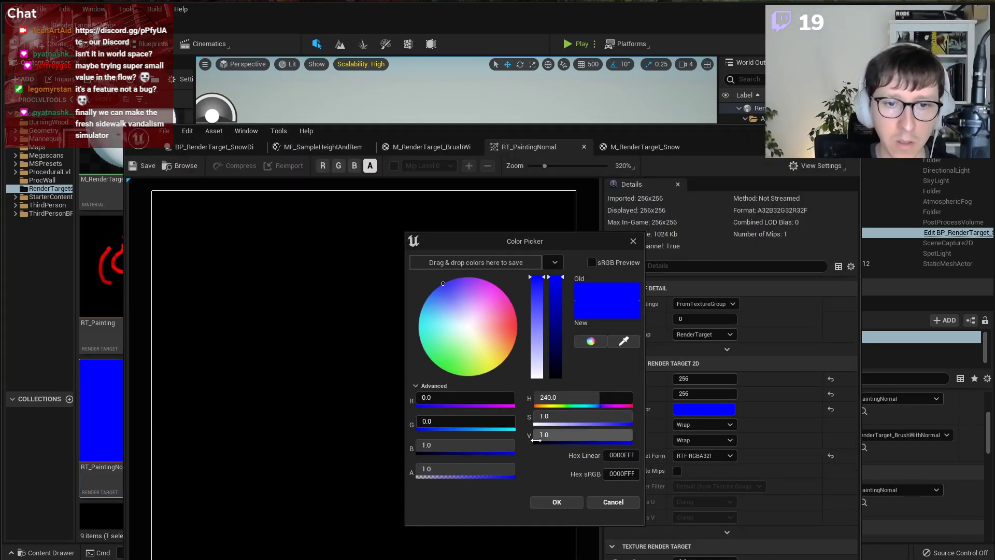
{"action": "left_click", "coordinate": [476, 449]}
{"action": "type", "text": "0"}
{"action": "key", "text": "Return"}
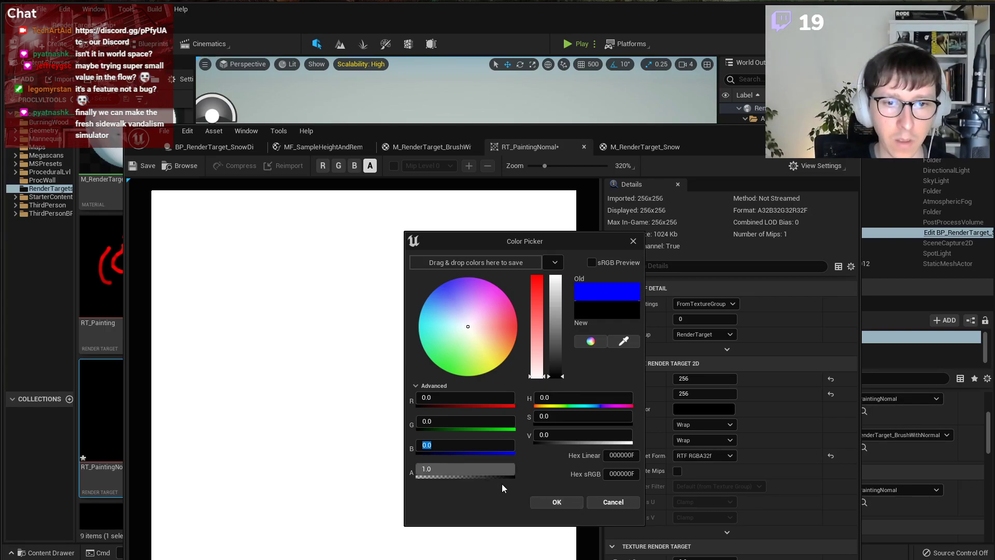
{"action": "left_click", "coordinate": [557, 502]}
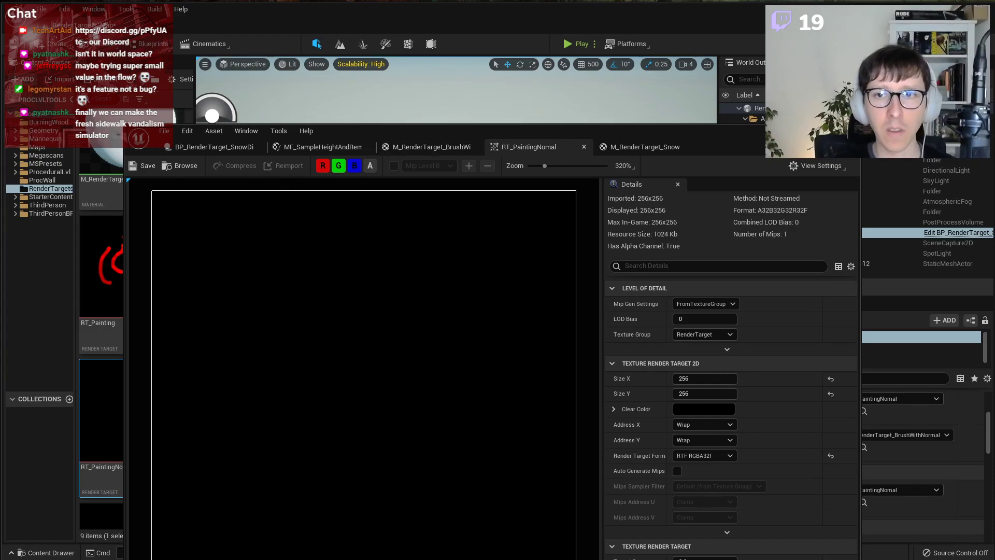
{"action": "left_click_drag", "start_coordinate": [125, 125], "coordinate": [315, 259]}
{"action": "left_click_drag", "start_coordinate": [596, 266], "coordinate": [889, 139]}
Play the level and paint a looping trail across the snow with the ball.
{"action": "left_click", "coordinate": [573, 45]}
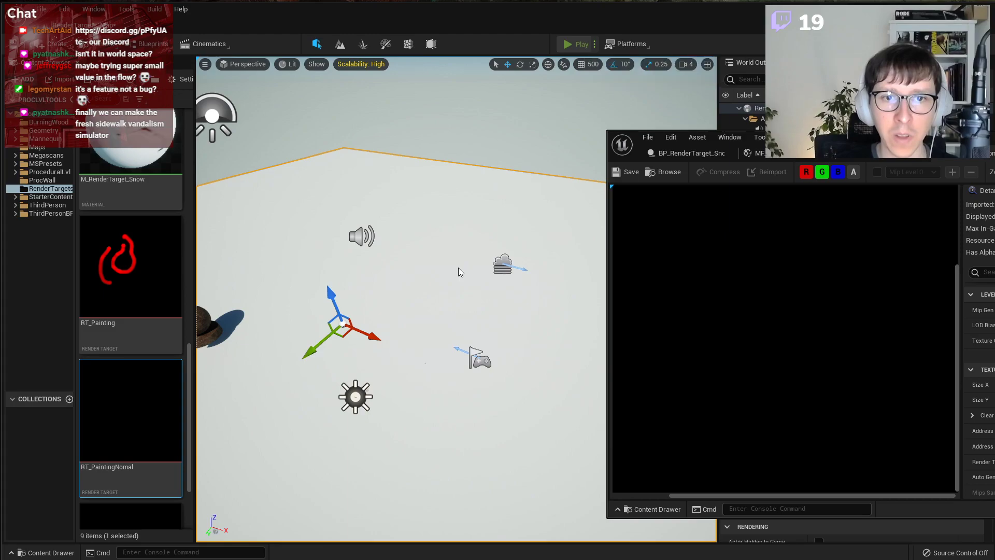
{"action": "key", "text": "s"}
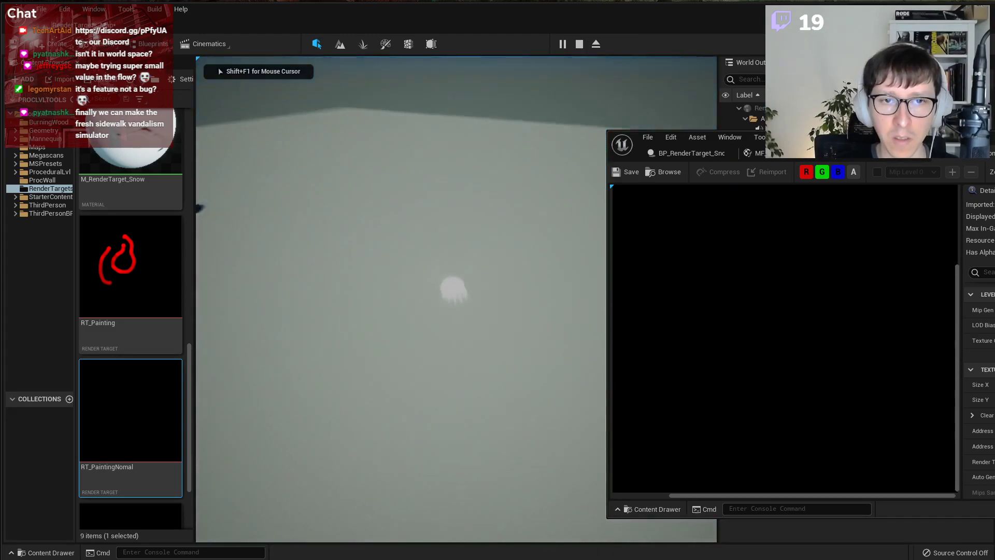
{"action": "key", "text": "shift+F1"}
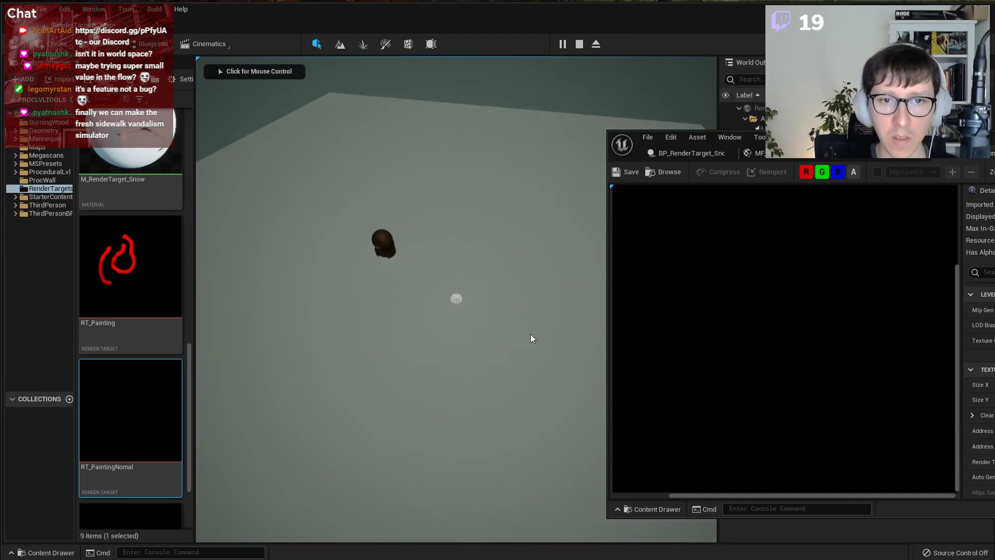
{"action": "left_click", "coordinate": [550, 345]}
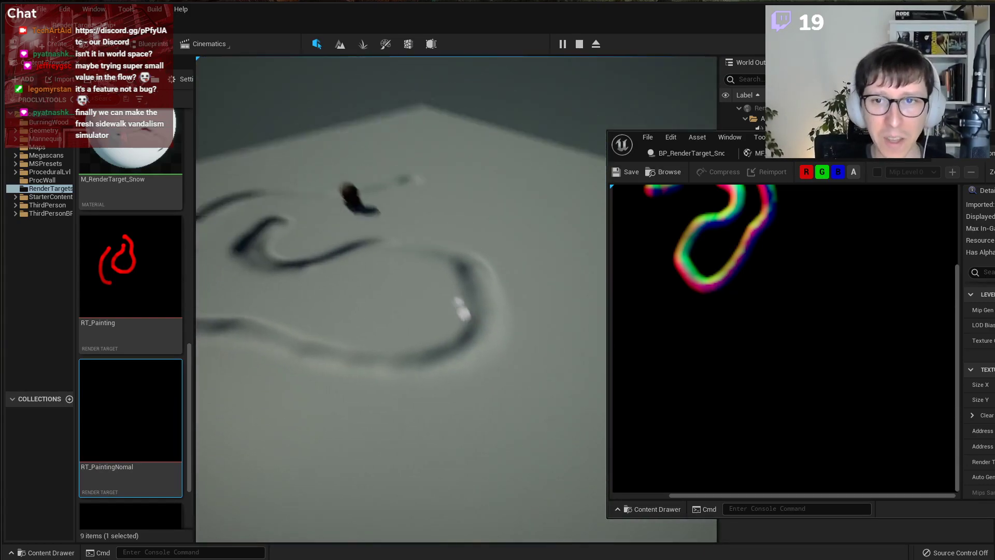
{"action": "key", "text": "Escape"}
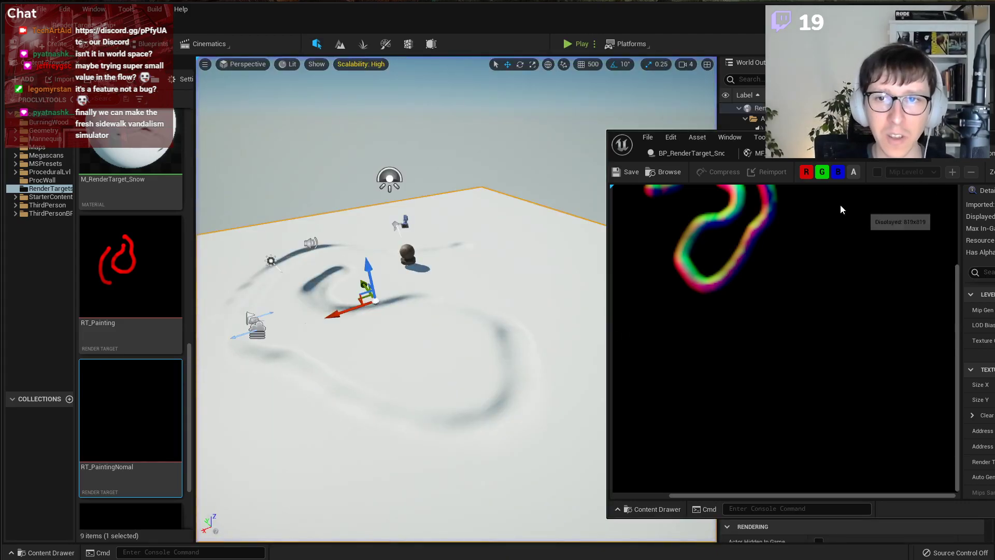
Hide R and G in RT_PaintingNomal's preview to view only the blue channel.
{"action": "scroll", "coordinate": [811, 197], "scroll_direction": "down", "scroll_amount": 1}
{"action": "left_click", "coordinate": [805, 172]}
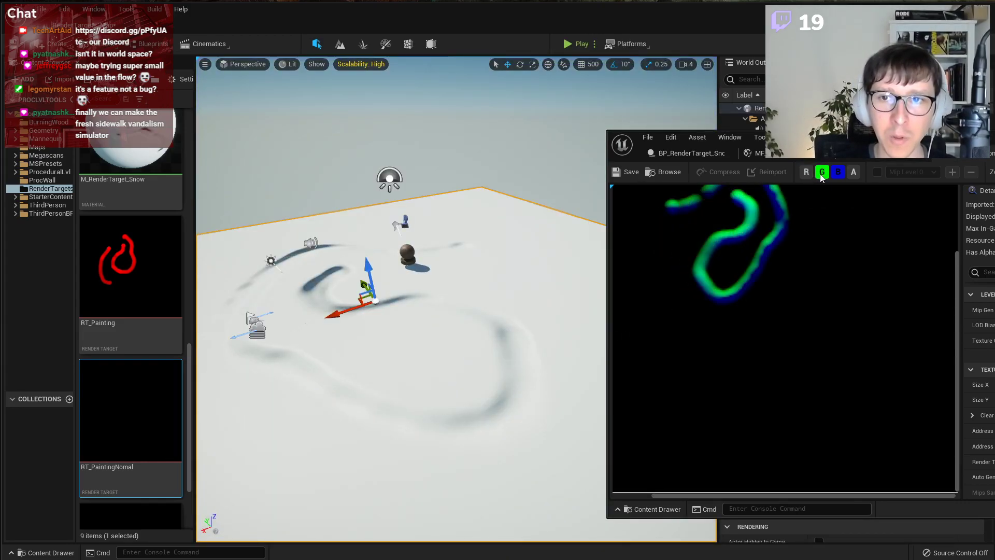
{"action": "left_click", "coordinate": [821, 172]}
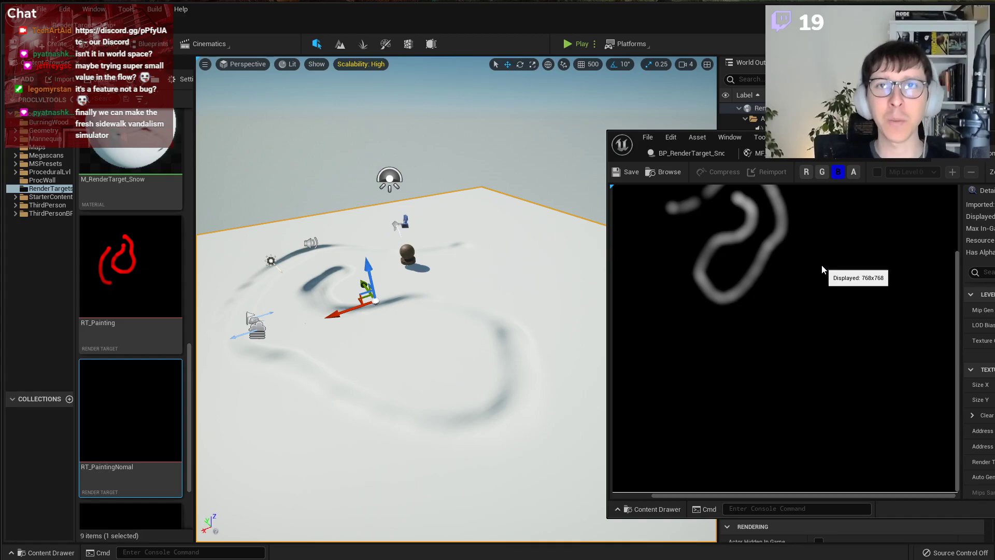
Open M_RenderTarget_Snow and select the 0,0,0,1 constant feeding Heightmap Channel.
{"action": "left_click_drag", "start_coordinate": [844, 139], "coordinate": [578, 86]}
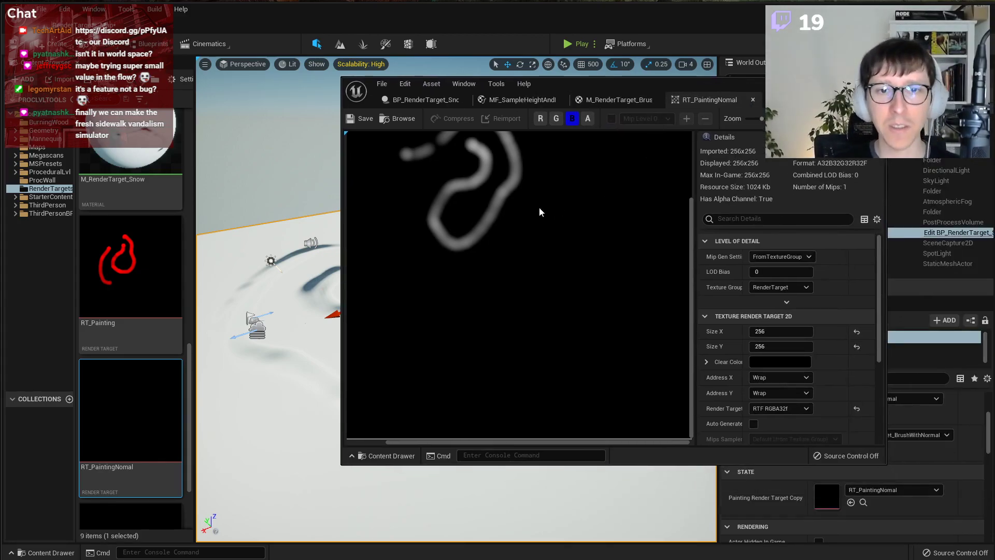
{"action": "left_click", "coordinate": [803, 100]}
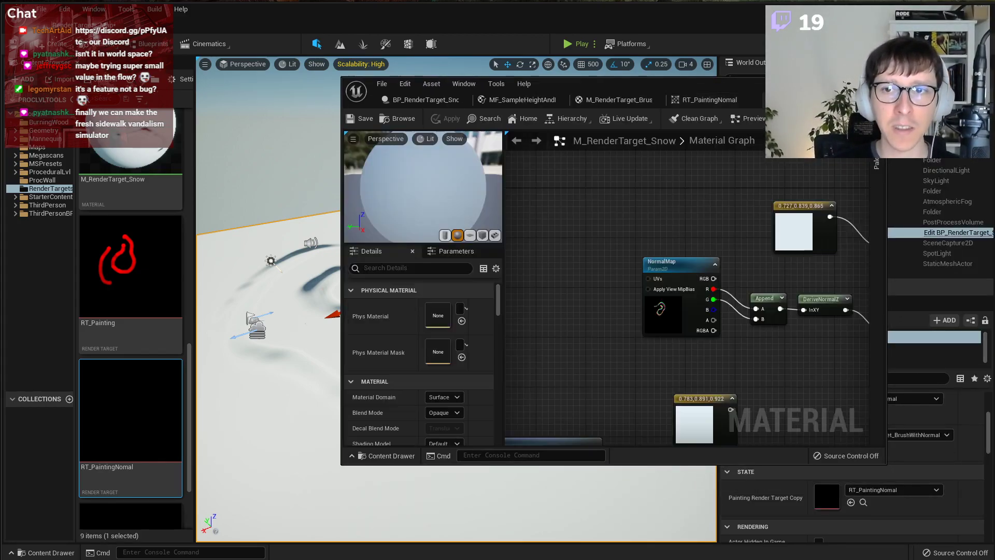
{"action": "scroll", "coordinate": [573, 306], "scroll_direction": "down", "scroll_amount": 3}
{"action": "right_click_drag", "start_coordinate": [660, 360], "coordinate": [785, 233]}
{"action": "scroll", "coordinate": [597, 234], "scroll_direction": "up", "scroll_amount": 4}
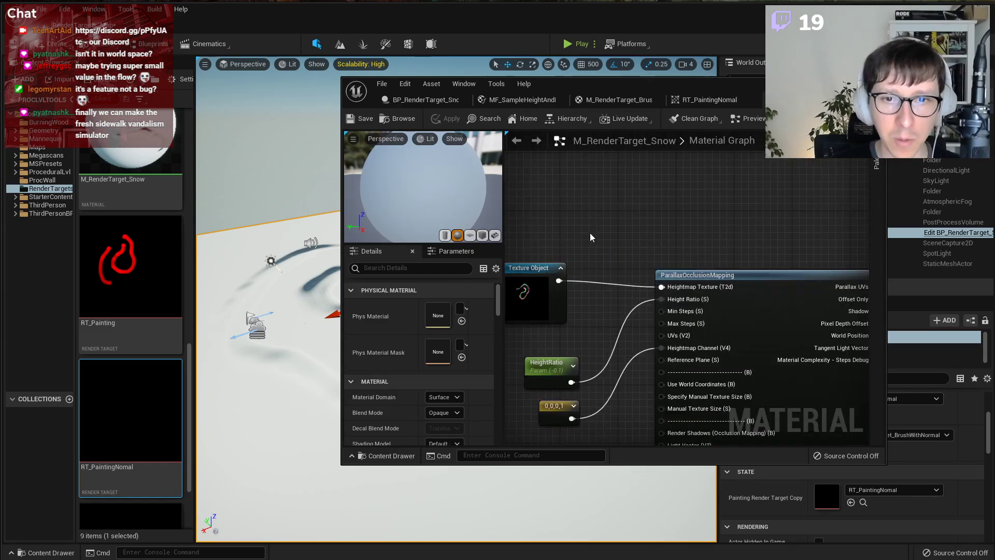
{"action": "right_click_drag", "start_coordinate": [605, 284], "coordinate": [642, 261]}
{"action": "scroll", "coordinate": [597, 403], "scroll_direction": "up", "scroll_amount": 1}
{"action": "left_click", "coordinate": [596, 398]}
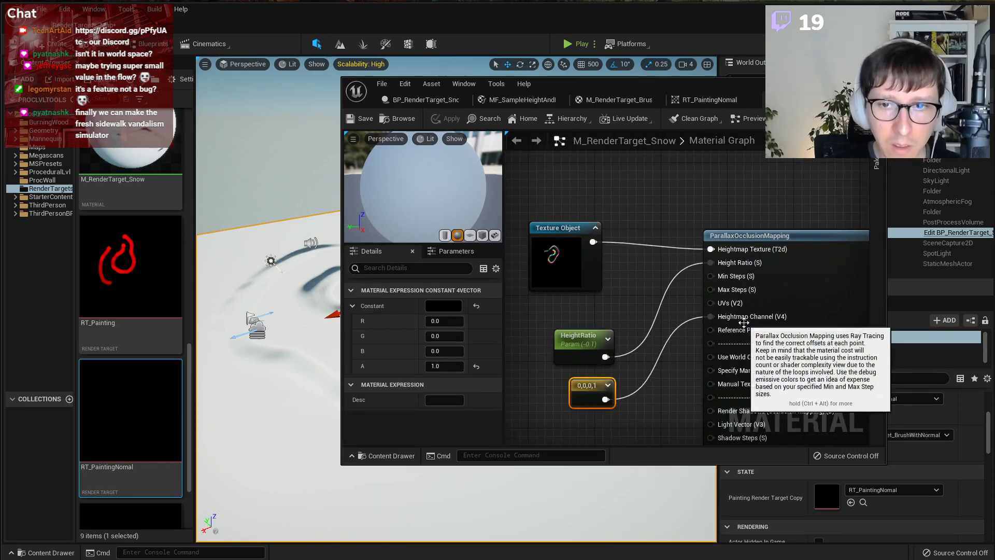
Set the channel constant's B to 1 and A to 0, giving 0,0,1,0.
{"action": "left_click", "coordinate": [445, 351]}
{"action": "type", "text": "1"}
{"action": "key", "text": "Return"}
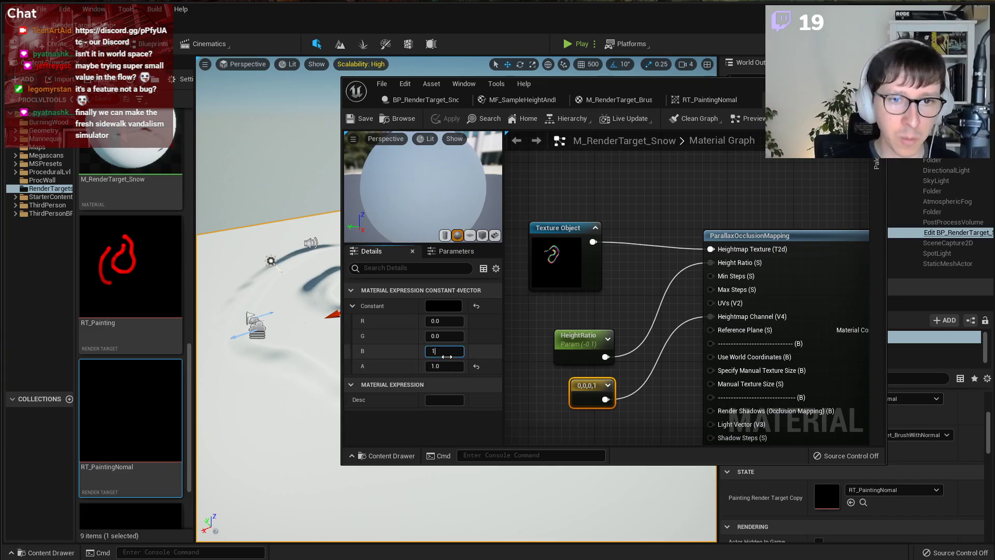
{"action": "left_click", "coordinate": [444, 366]}
{"action": "type", "text": "0"}
{"action": "key", "text": "Return"}
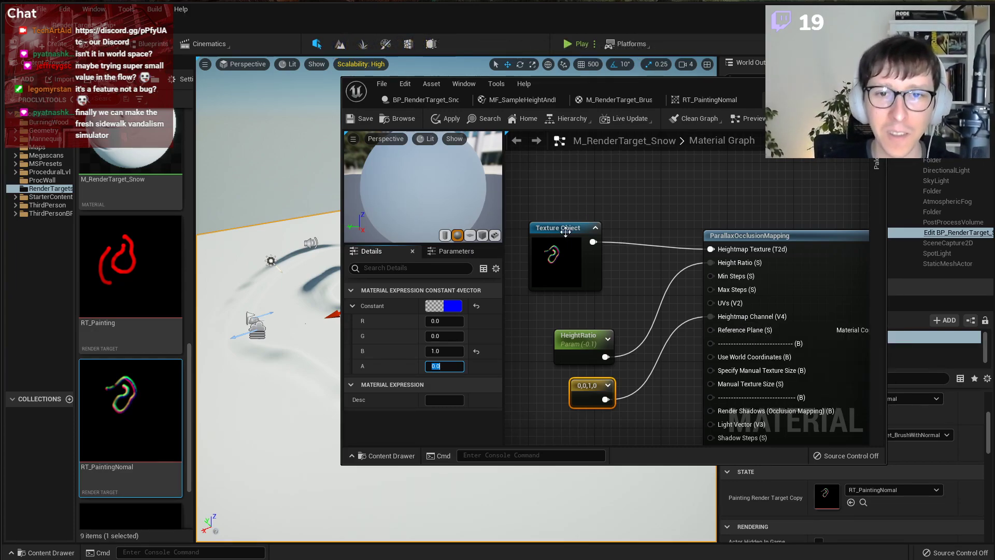
Stack the Texture Object, HeightRatio and constant nodes neatly beside the parallax node.
{"action": "left_click_drag", "start_coordinate": [565, 231], "coordinate": [623, 223]}
{"action": "left_click_drag", "start_coordinate": [578, 337], "coordinate": [628, 295]}
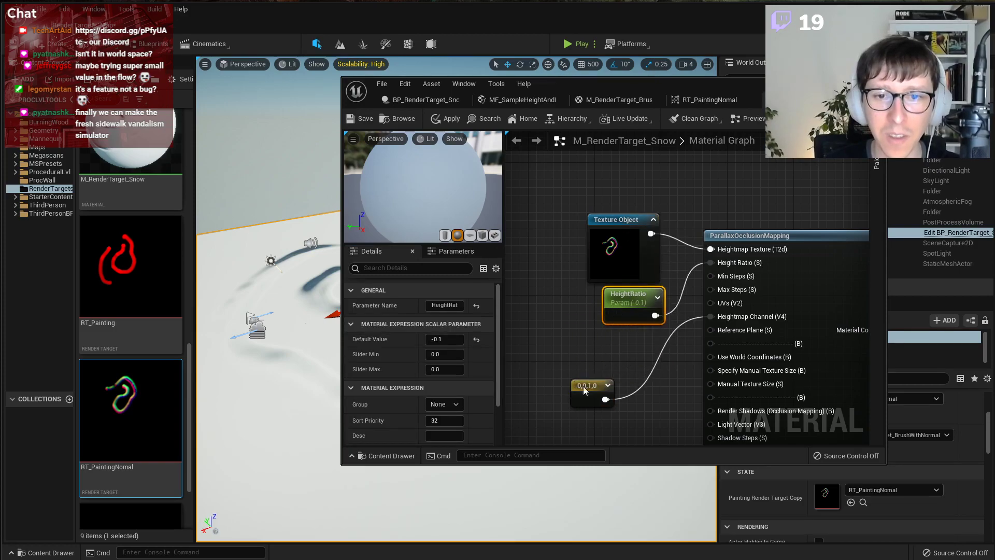
{"action": "left_click_drag", "start_coordinate": [580, 387], "coordinate": [622, 345]}
{"action": "left_click_drag", "start_coordinate": [644, 404], "coordinate": [611, 321]}
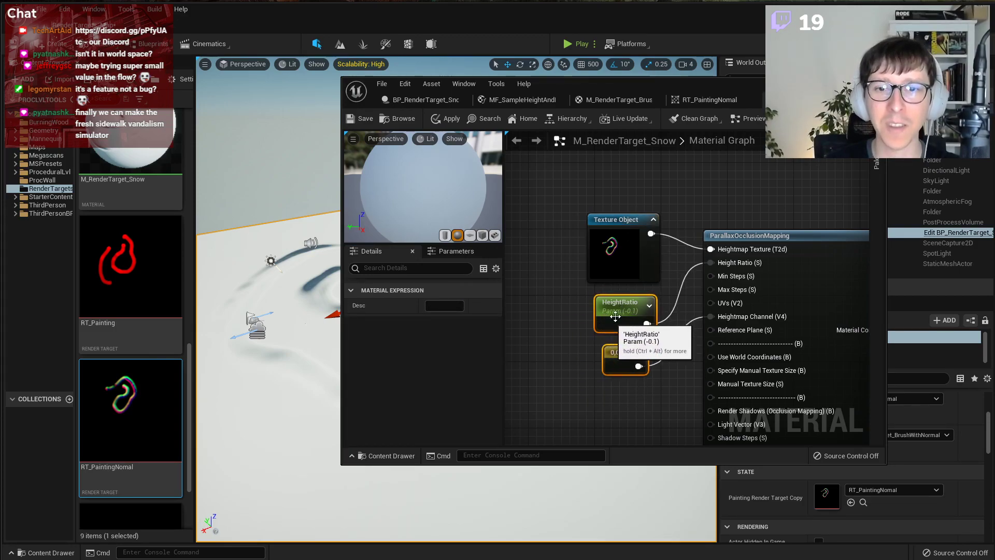
{"action": "left_click", "coordinate": [681, 199]}
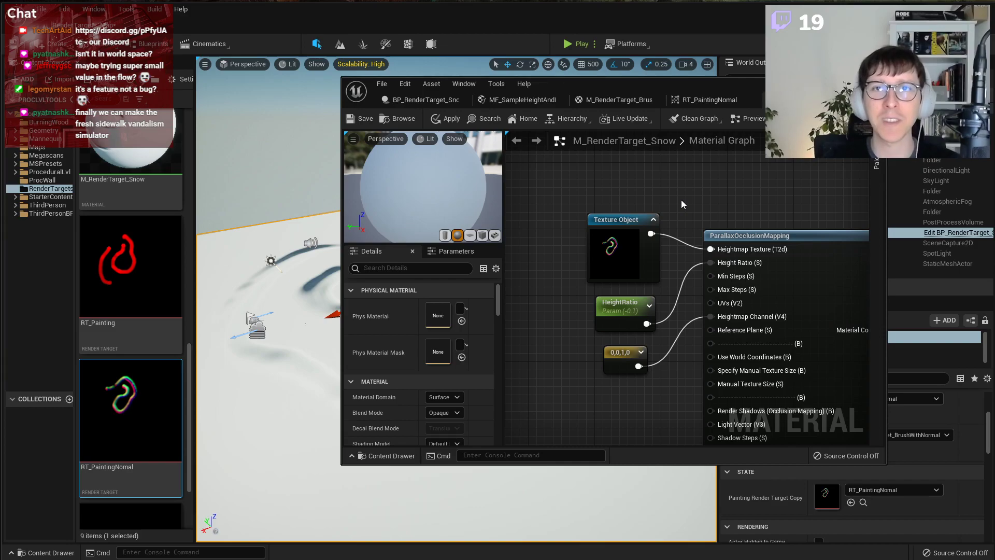
Nudge the ParallaxOcclusionMapping node left and move the material editor off the level.
{"action": "right_click_drag", "start_coordinate": [758, 219], "coordinate": [738, 218]}
{"action": "scroll", "coordinate": [555, 186], "scroll_direction": "down", "scroll_amount": 3}
{"action": "left_click_drag", "start_coordinate": [723, 231], "coordinate": [712, 237]}
{"action": "left_click", "coordinate": [705, 218]}
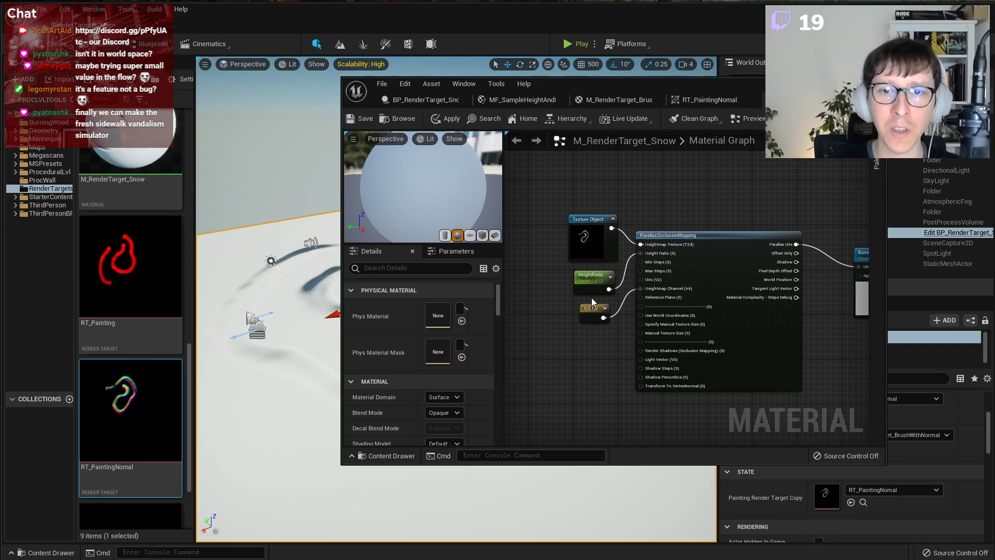
{"action": "scroll", "coordinate": [592, 297], "scroll_direction": "up", "scroll_amount": 2}
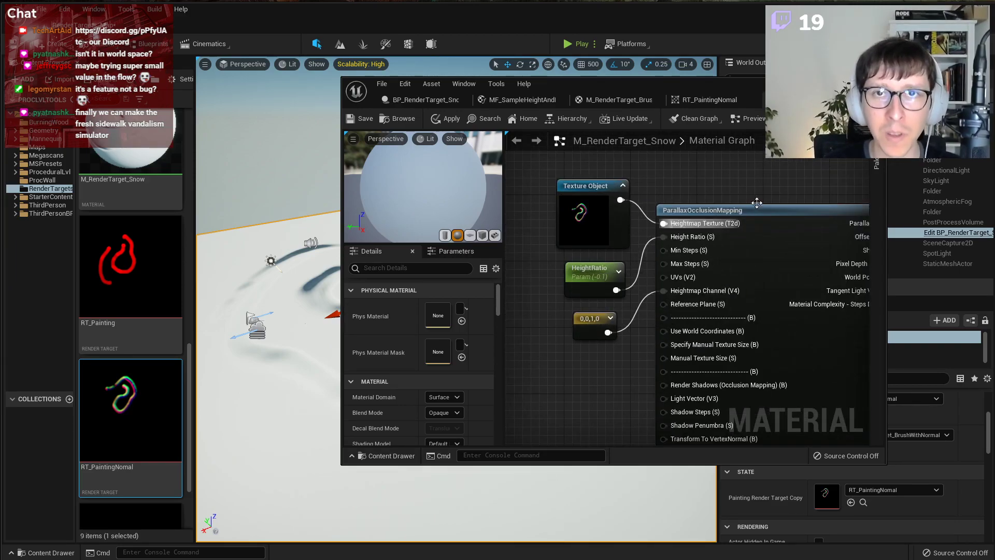
{"action": "right_click_drag", "start_coordinate": [726, 206], "coordinate": [526, 218]}
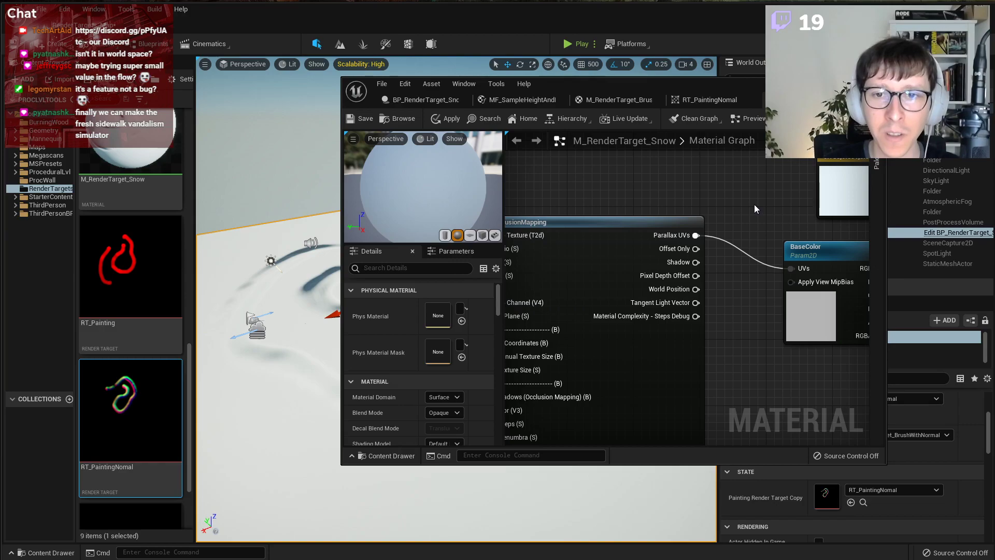
{"action": "scroll", "coordinate": [752, 204], "scroll_direction": "down", "scroll_amount": 3}
{"action": "left_click_drag", "start_coordinate": [676, 87], "coordinate": [972, 189]}
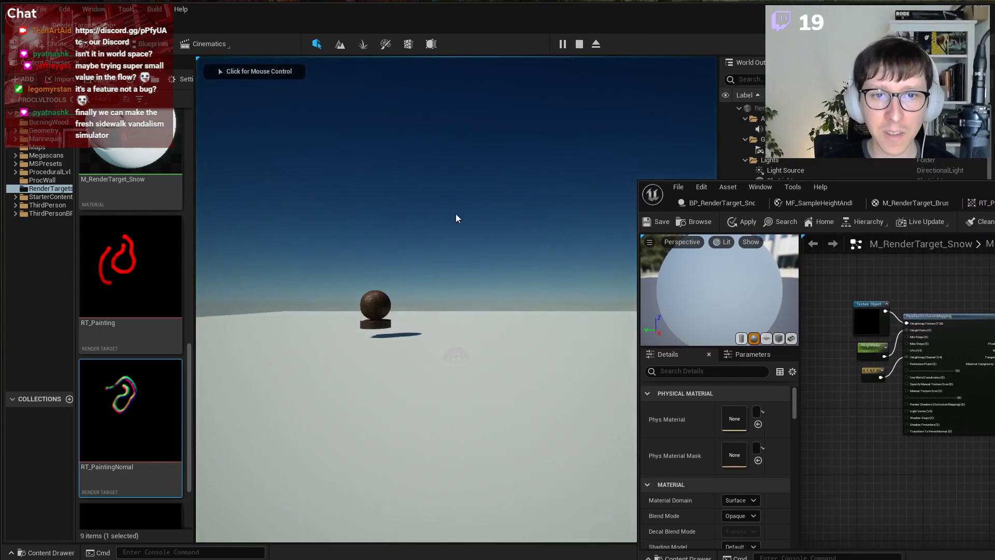
Play the level and paint a fresh snow trail with the ball.
{"action": "left_click", "coordinate": [456, 214]}
{"action": "mouse_move", "coordinate": [456, 299]}
{"action": "left_mouse_down"}
{"action": "mouse_move", "coordinate": [506, 255]}
{"action": "mouse_move", "coordinate": [480, 197]}
{"action": "mouse_move", "coordinate": [479, 168]}
{"action": "mouse_move", "coordinate": [455, 295]}
{"action": "left_mouse_up"}
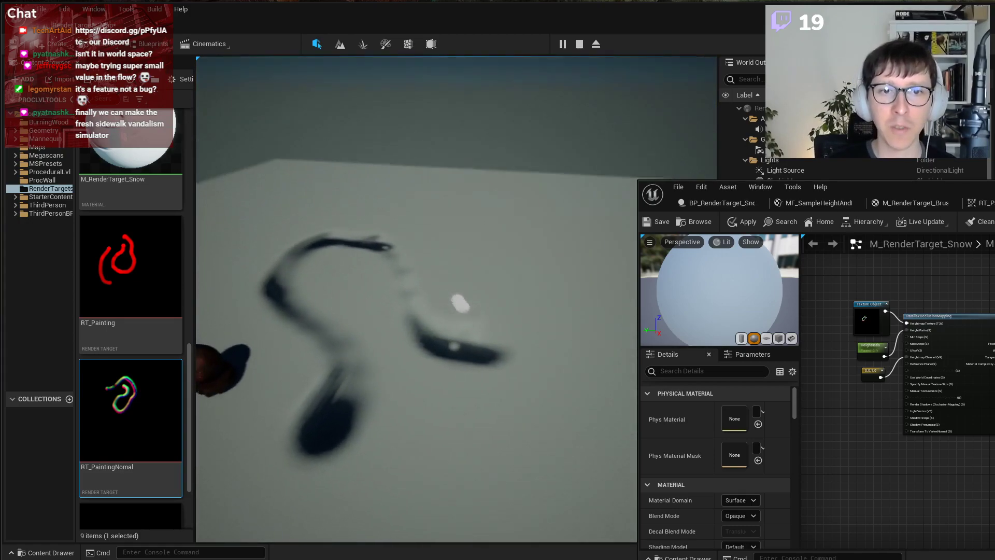
{"action": "key", "text": "shift+F1"}
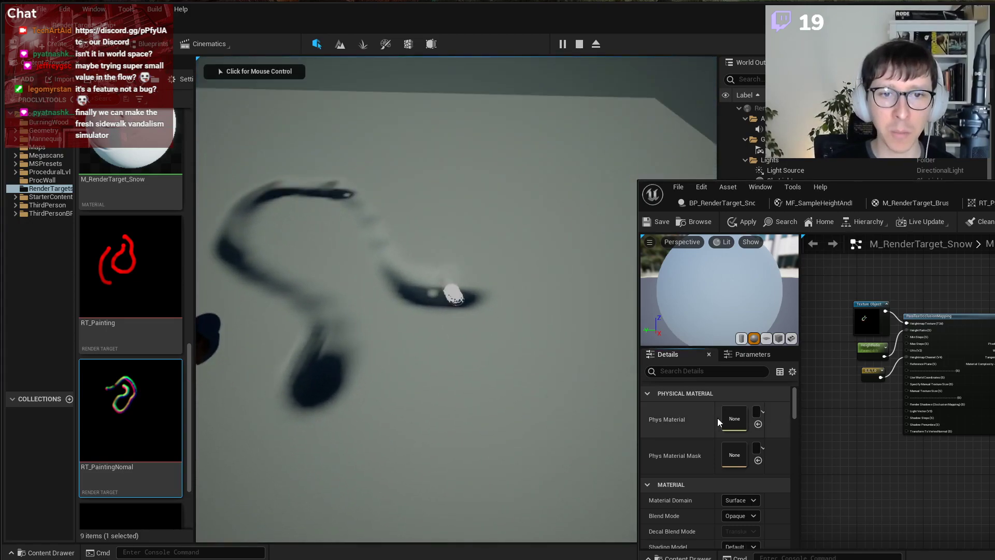
{"action": "left_click", "coordinate": [483, 285]}
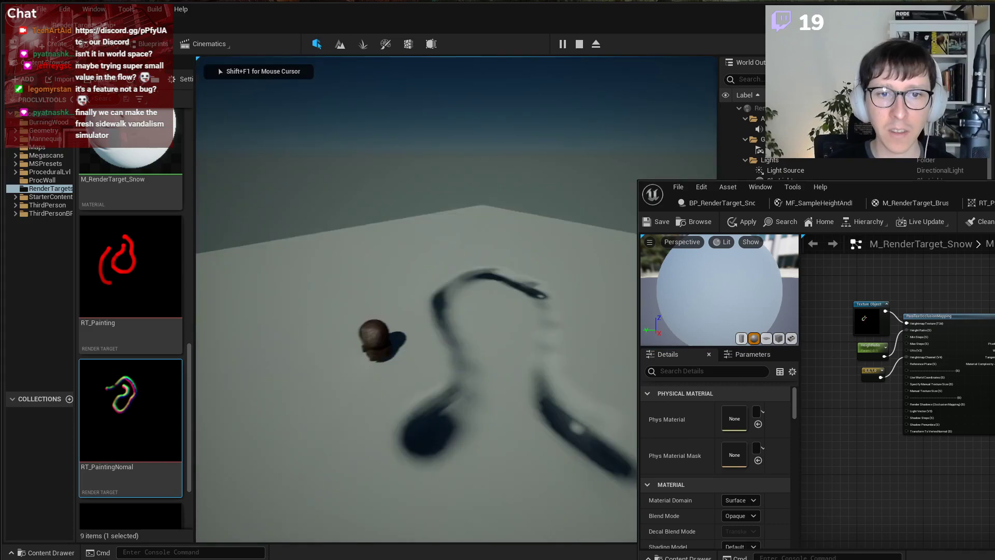
{"action": "key", "text": "Escape"}
Frame the snow plane and fly the editor camera around the trails to inspect depth.
{"action": "key", "text": "f"}
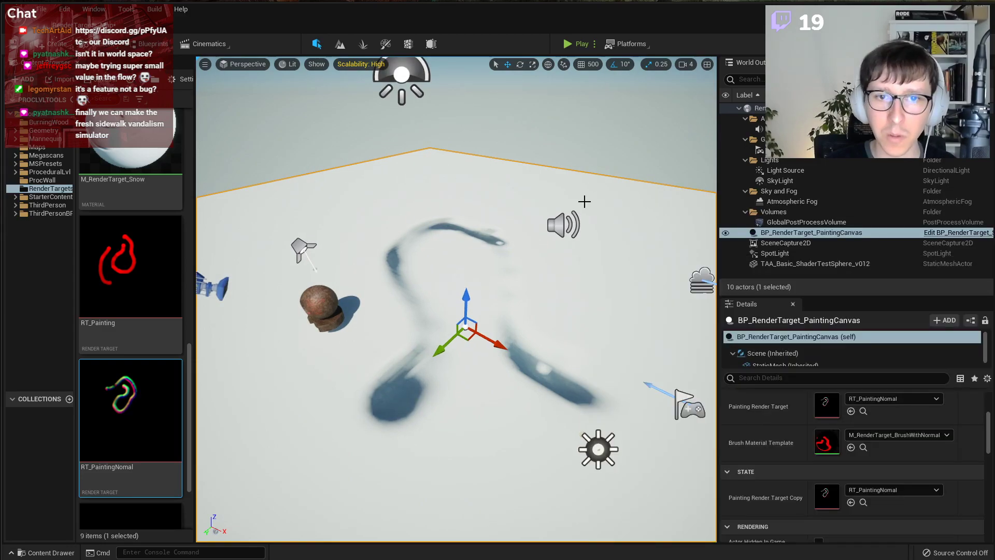
{"action": "right_click_drag", "start_coordinate": [583, 202], "coordinate": [596, 203]}
{"action": "key", "text": "w"}
{"action": "right_click_drag", "start_coordinate": [544, 111], "coordinate": [627, 117]}
{"action": "key", "text": "s"}
{"action": "key", "text": "a"}
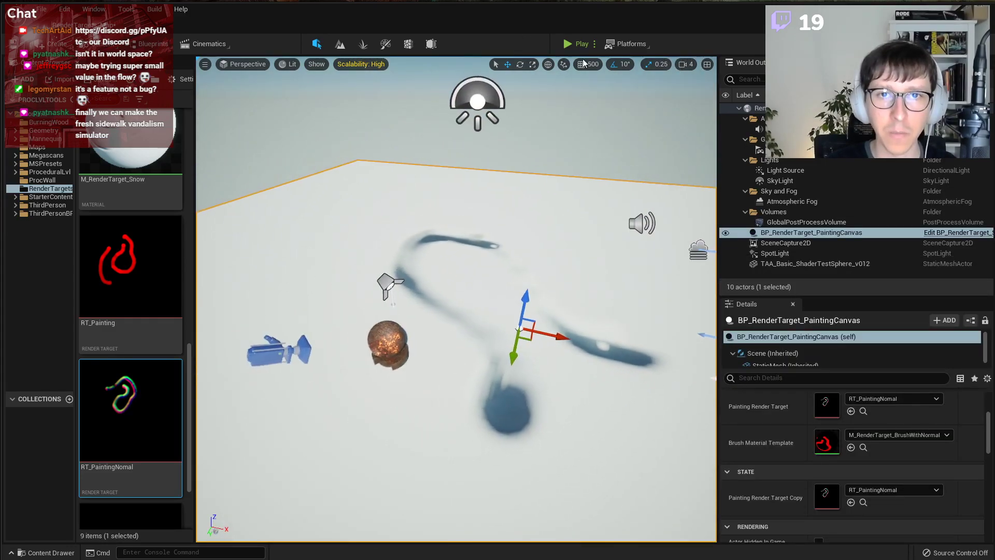
Replay to paint another trail, then switch to the Tech Art Aid page in Firefox.
{"action": "left_click", "coordinate": [573, 44]}
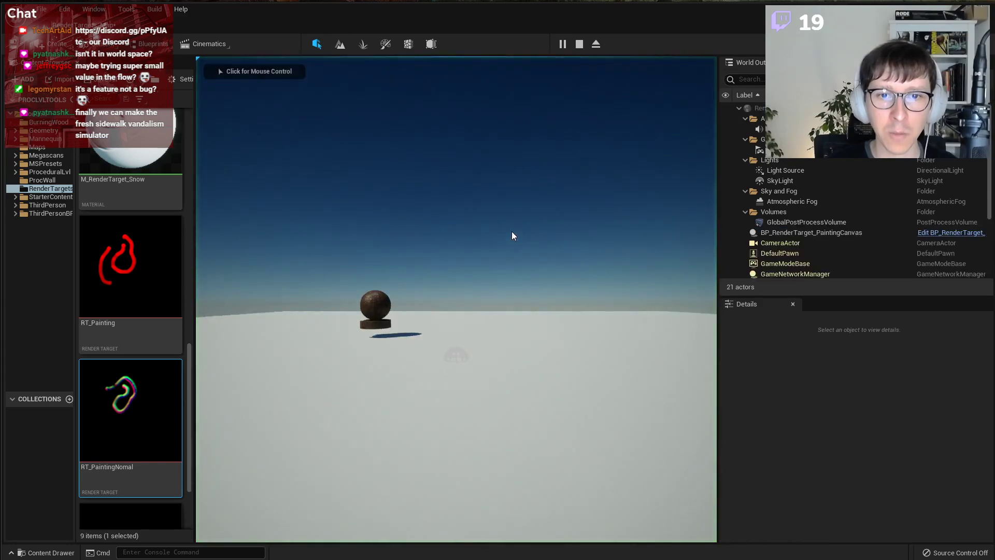
{"action": "left_click", "coordinate": [407, 405]}
{"action": "left_click_drag", "start_coordinate": [450, 283], "coordinate": [455, 298]}
{"action": "key", "text": "shift+F1"}
{"action": "key", "text": "Escape"}
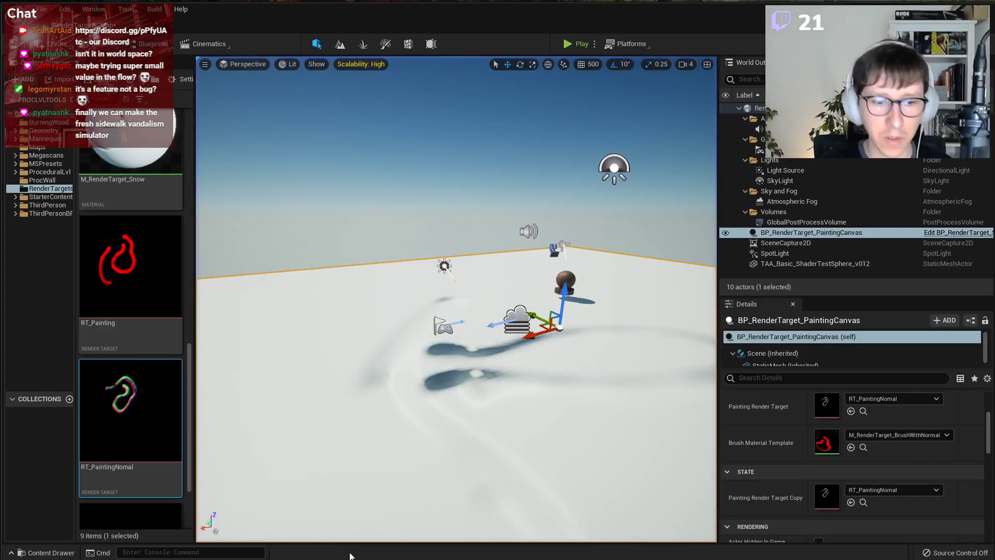
{"action": "key", "text": "alt+Tab"}
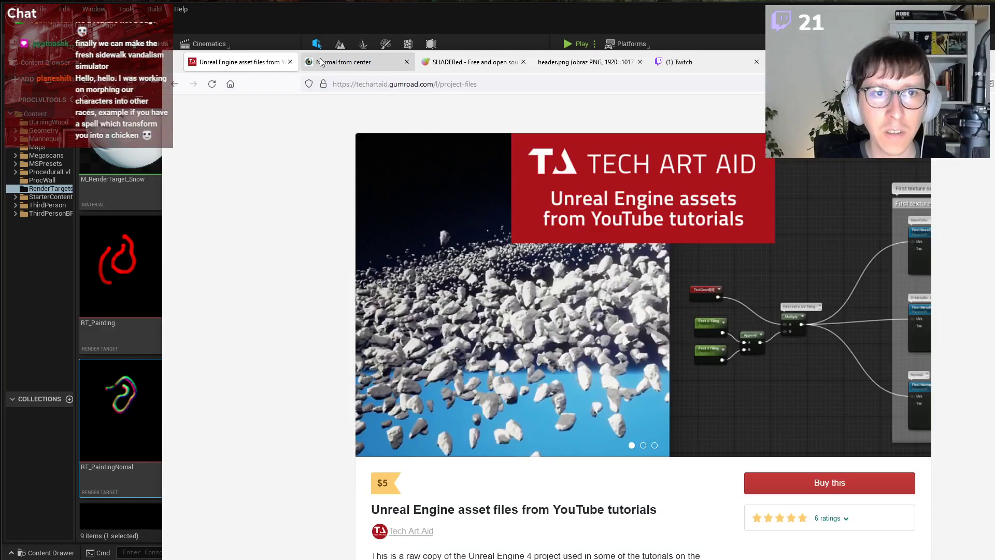
Read calcNormal in Shadertoy's 'Normal from center', then return to view the snow grooves from above.
{"action": "left_click", "coordinate": [333, 62]}
{"action": "scroll", "coordinate": [705, 268], "scroll_direction": "up", "scroll_amount": 3}
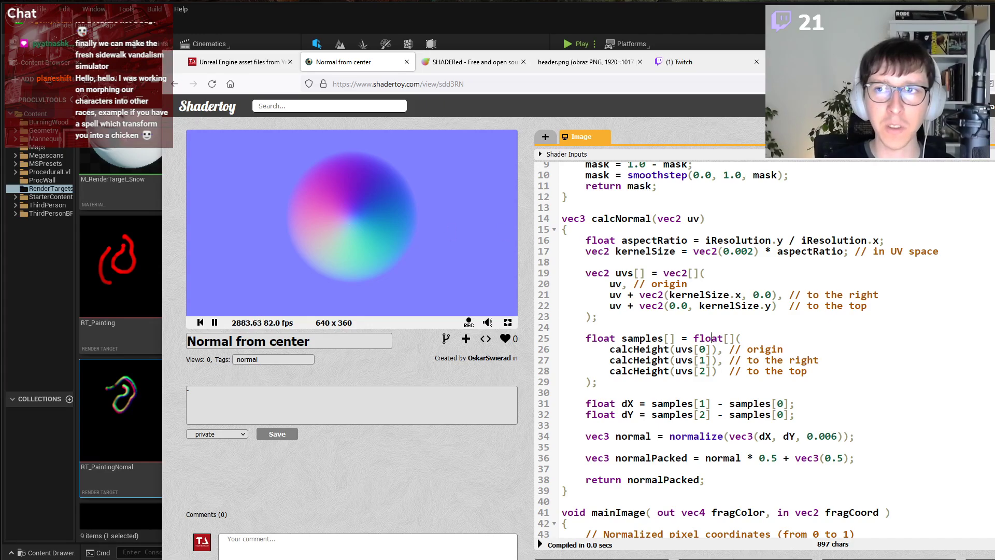
{"action": "key", "text": "super+Down"}
{"action": "right_click_drag", "start_coordinate": [482, 280], "coordinate": [481, 90]}
{"action": "right_click_drag", "start_coordinate": [570, 55], "coordinate": [331, 88]}
Enter EV100 exposure 1 in the Lit view-mode menu and frame the snow trails.
{"action": "left_click", "coordinate": [289, 63]}
{"action": "left_click", "coordinate": [351, 314]}
{"action": "type", "text": "1"}
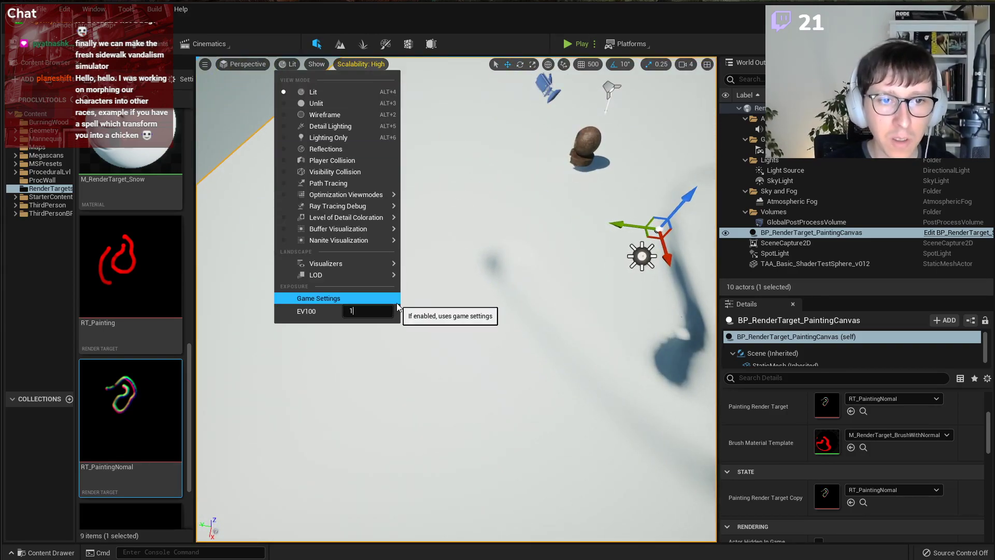
{"action": "key", "text": "Return"}
{"action": "mouse_move", "coordinate": [508, 234]}
{"action": "right_mouse_down"}
{"action": "mouse_move", "coordinate": [622, 140]}
{"action": "mouse_move", "coordinate": [669, 177]}
{"action": "mouse_move", "coordinate": [668, 210]}
{"action": "mouse_move", "coordinate": [690, 262]}
{"action": "right_mouse_up"}
{"action": "scroll", "coordinate": [829, 462], "scroll_direction": "down", "scroll_amount": 2}
{"action": "scroll", "coordinate": [827, 459], "scroll_direction": "up", "scroll_amount": 2}
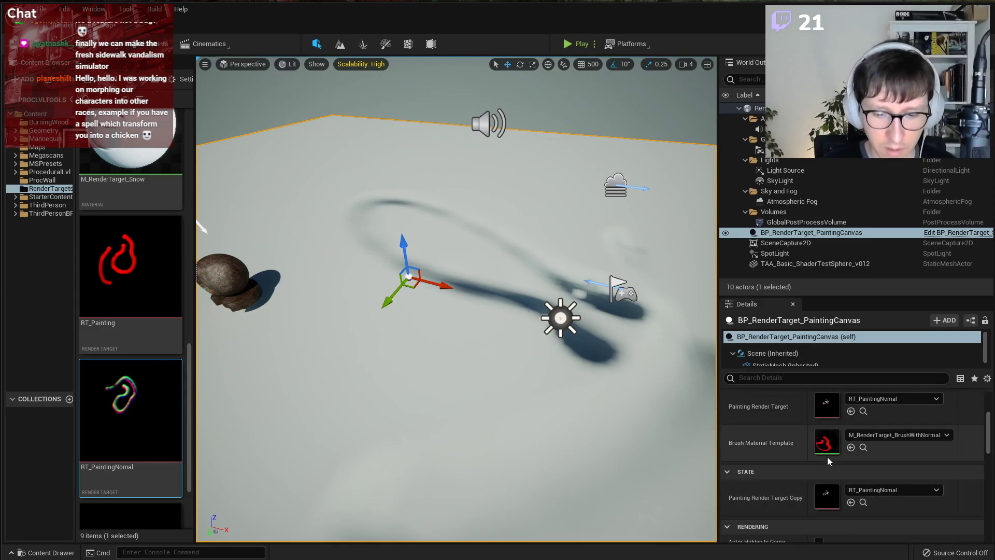
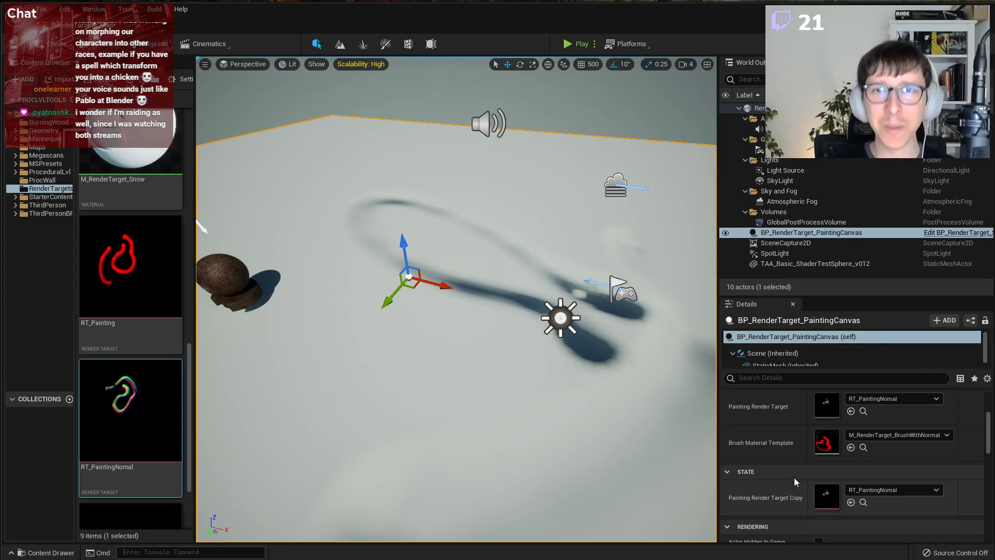
Open M_RenderTarget_Snow enlarged and inspect its ParallaxOcclusionMapping and Texture Object nodes.
{"action": "right_click_drag", "start_coordinate": [466, 344], "coordinate": [353, 324]}
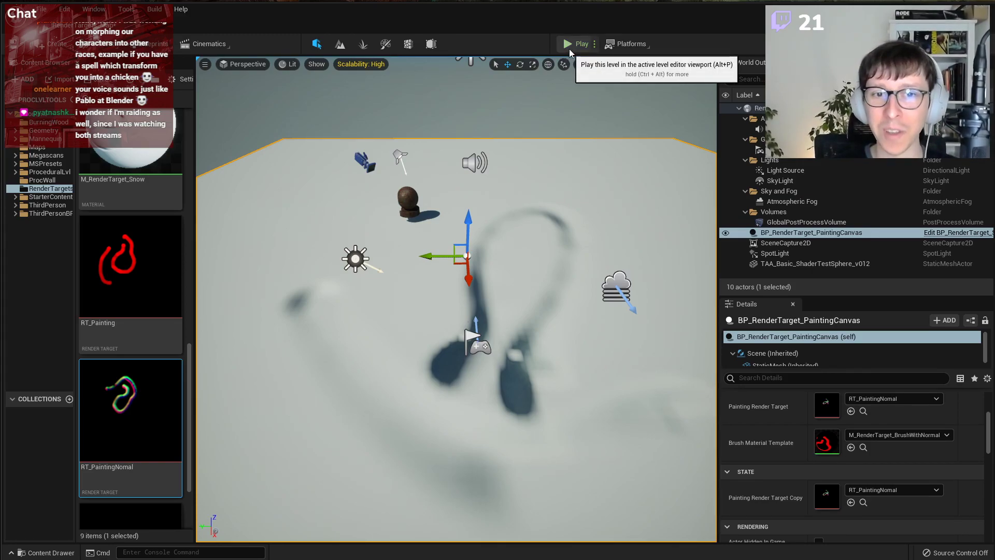
{"action": "right_click_drag", "start_coordinate": [464, 337], "coordinate": [666, 321]}
{"action": "right_click_drag", "start_coordinate": [511, 157], "coordinate": [507, 190]}
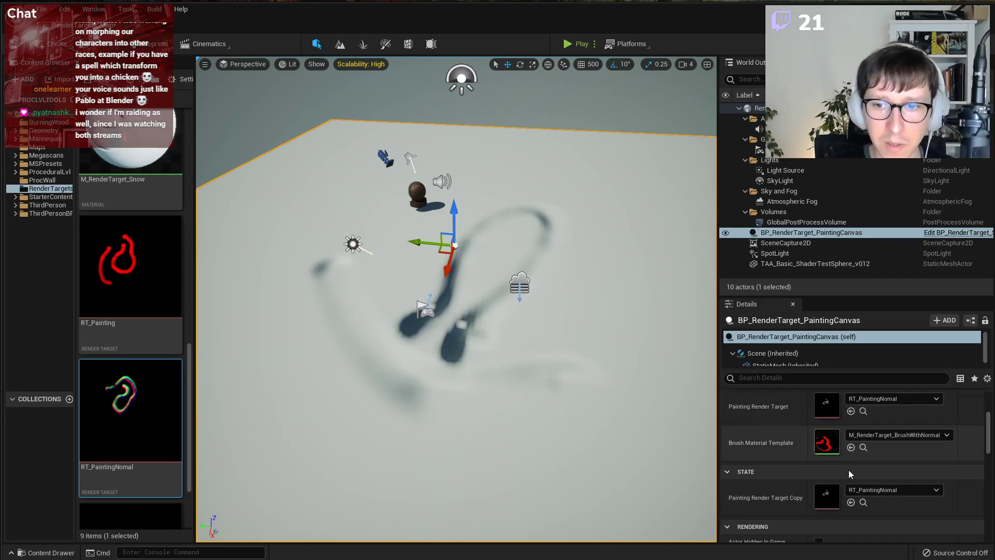
{"action": "scroll", "coordinate": [828, 442], "scroll_direction": "down", "scroll_amount": 1}
{"action": "scroll", "coordinate": [828, 442], "scroll_direction": "down", "scroll_amount": 3}
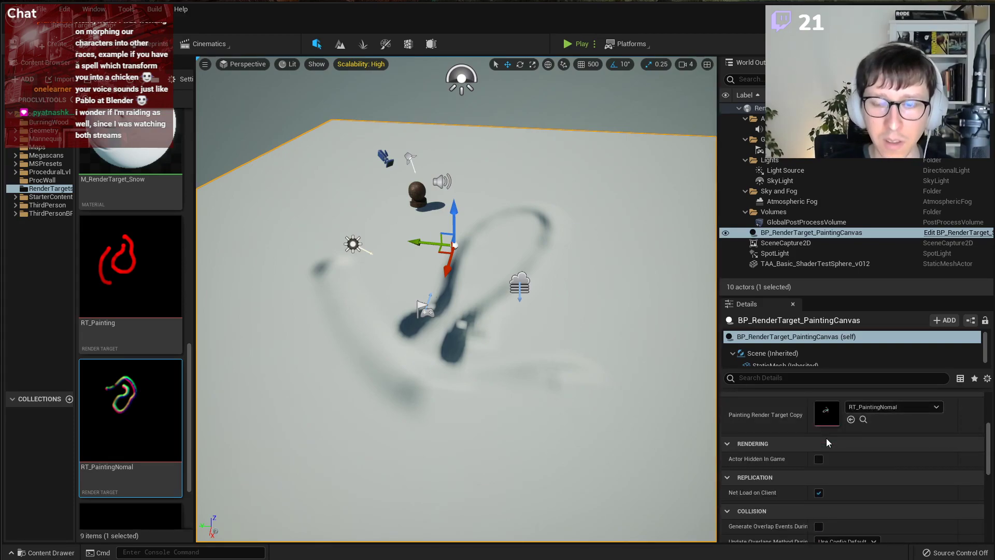
{"action": "scroll", "coordinate": [828, 445], "scroll_direction": "up", "scroll_amount": 4}
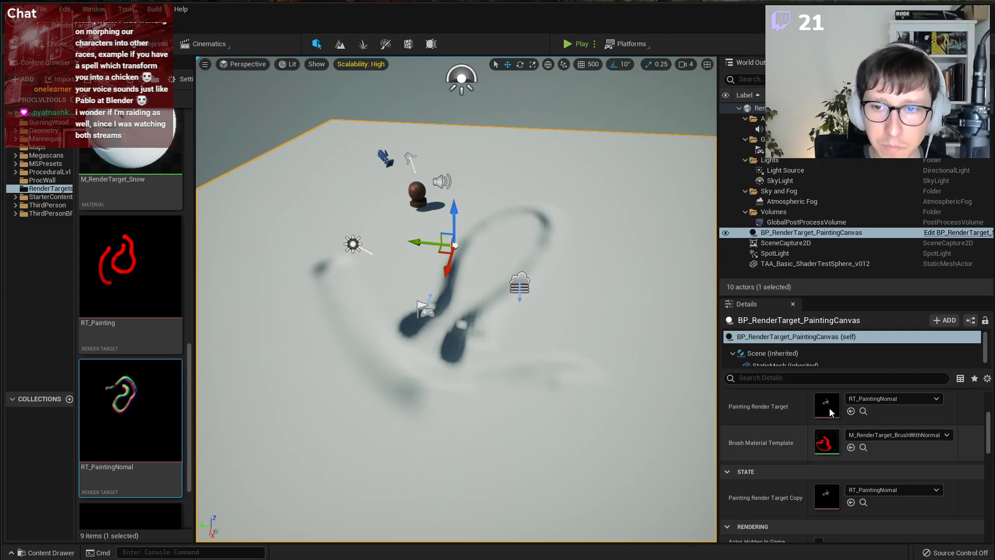
{"action": "scroll", "coordinate": [141, 249], "scroll_direction": "up", "scroll_amount": 2}
{"action": "double_click", "coordinate": [141, 248]}
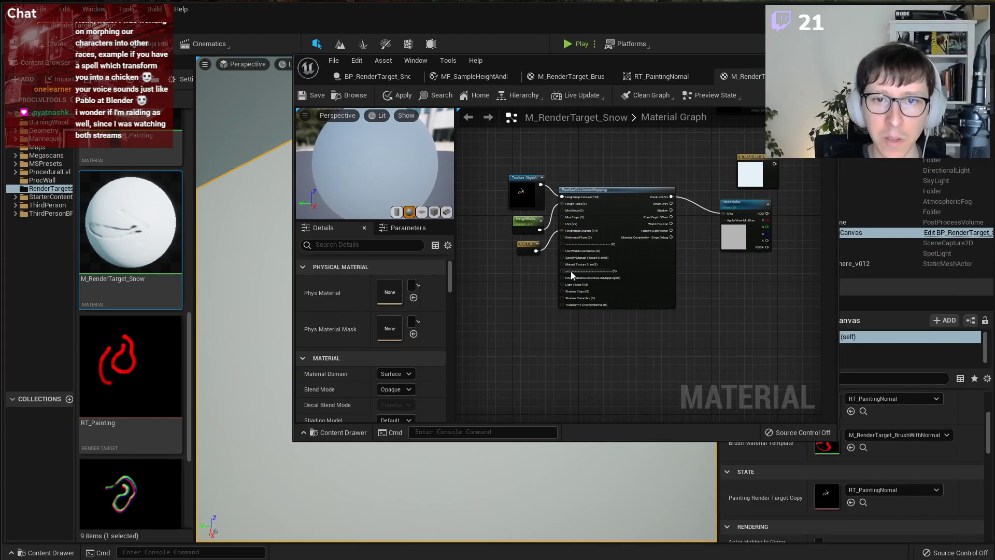
{"action": "left_click_drag", "start_coordinate": [293, 210], "coordinate": [99, 211]}
{"action": "left_click_drag", "start_coordinate": [454, 440], "coordinate": [454, 556]}
{"action": "scroll", "coordinate": [607, 266], "scroll_direction": "up", "scroll_amount": 4}
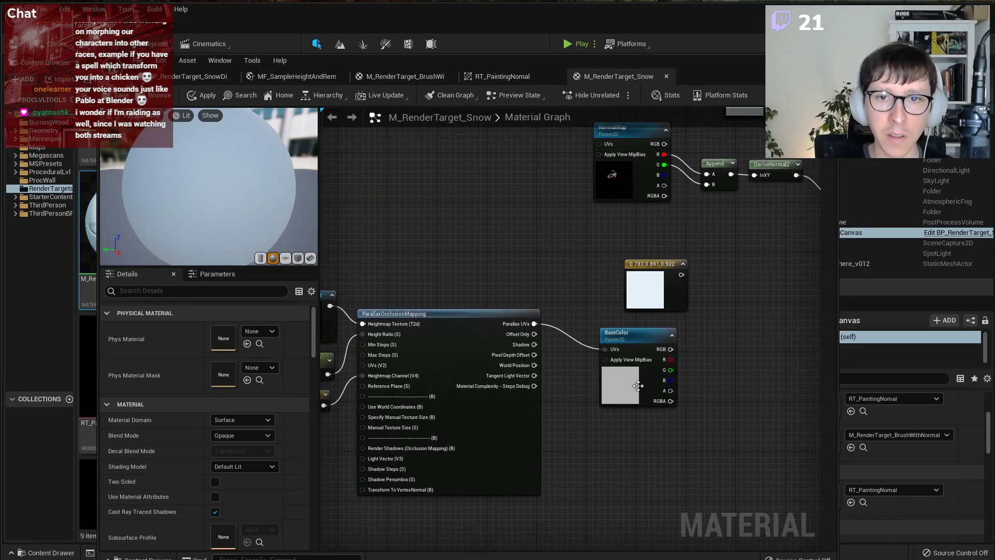
{"action": "right_click_drag", "start_coordinate": [425, 313], "coordinate": [518, 337]}
{"action": "scroll", "coordinate": [540, 367], "scroll_direction": "up", "scroll_amount": 2}
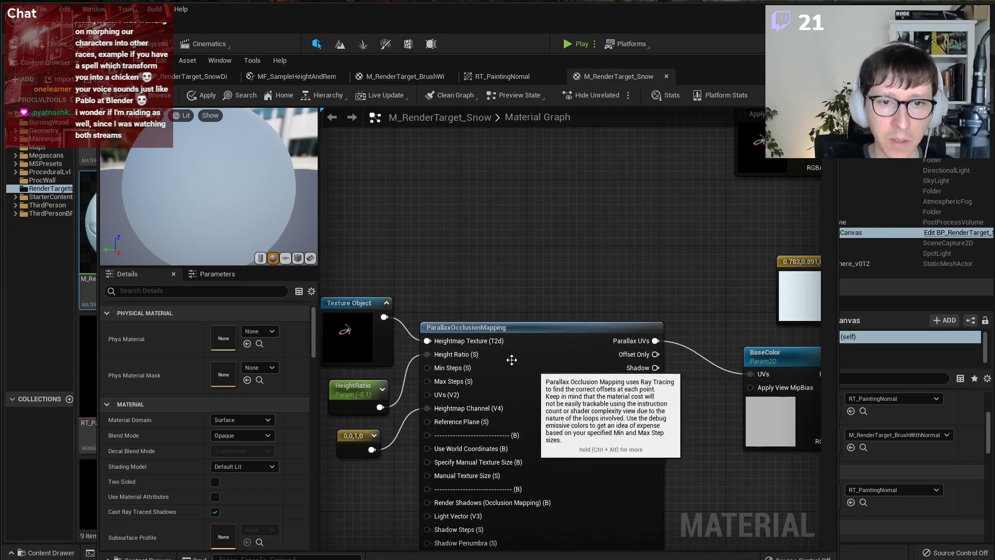
{"action": "left_click", "coordinate": [457, 329]}
{"action": "right_click_drag", "start_coordinate": [482, 265], "coordinate": [608, 218]}
{"action": "left_click", "coordinate": [485, 282]}
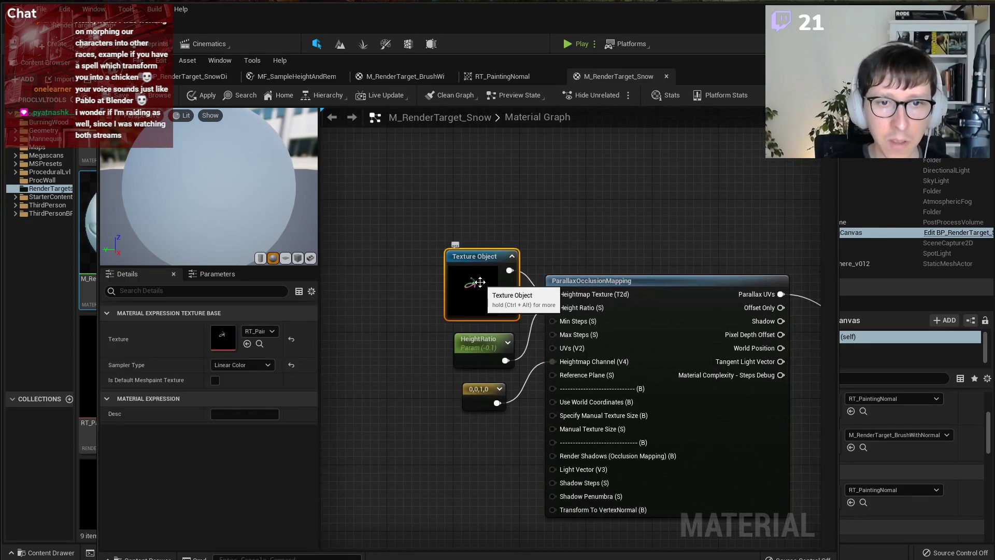
View RT_PaintingNomal in full colour channels, then check the 0,0,1,0 constant's values.
{"action": "double_click", "coordinate": [220, 342]}
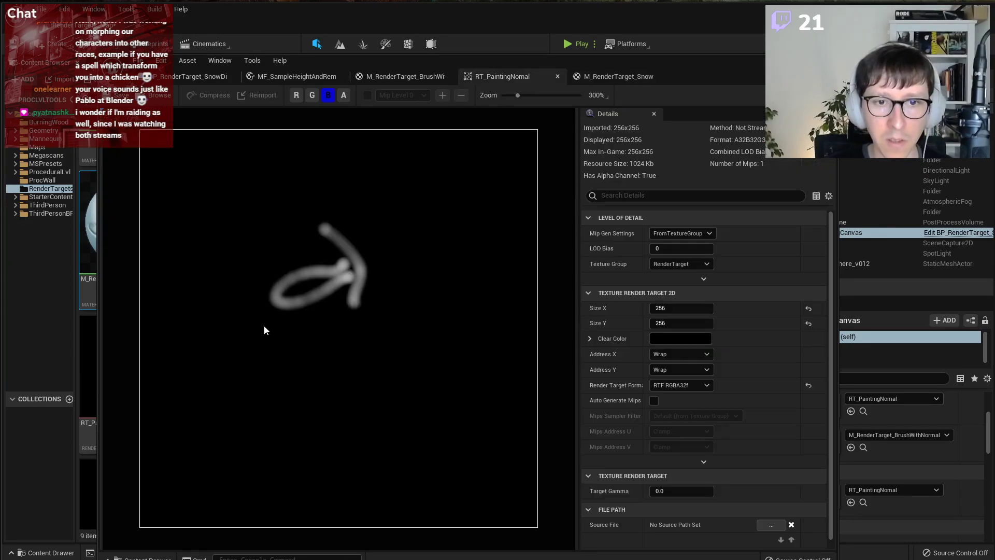
{"action": "left_click", "coordinate": [314, 95]}
{"action": "left_click", "coordinate": [563, 34]}
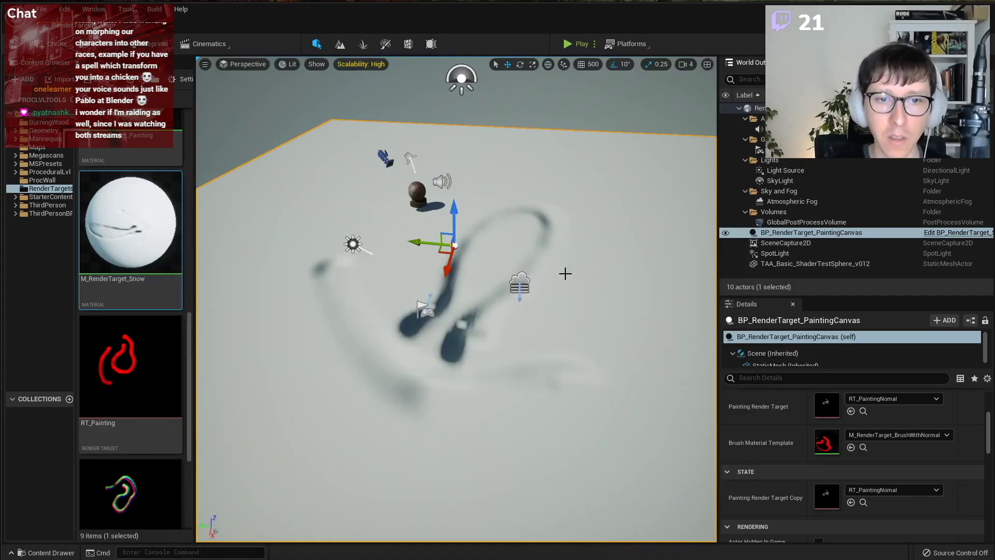
{"action": "double_click", "coordinate": [171, 236]}
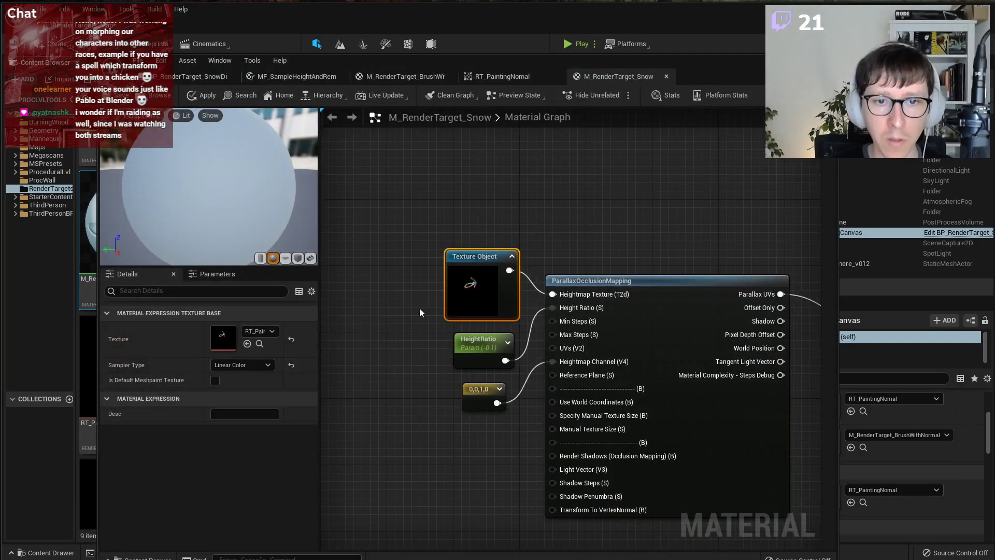
{"action": "left_click", "coordinate": [484, 400]}
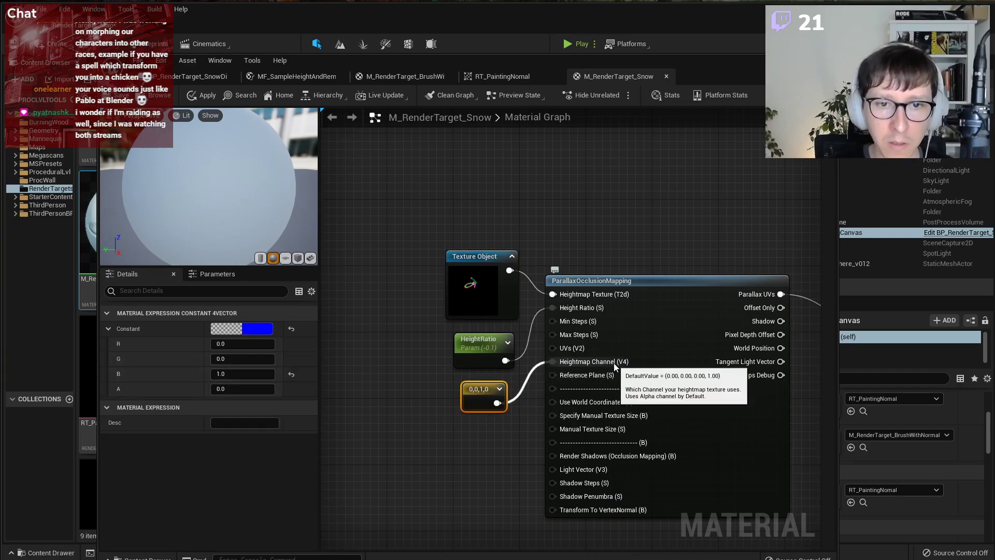
Set the HeightRatio parameter's default value to 0.1.
{"action": "left_click", "coordinate": [487, 356]}
{"action": "left_click", "coordinate": [242, 362]}
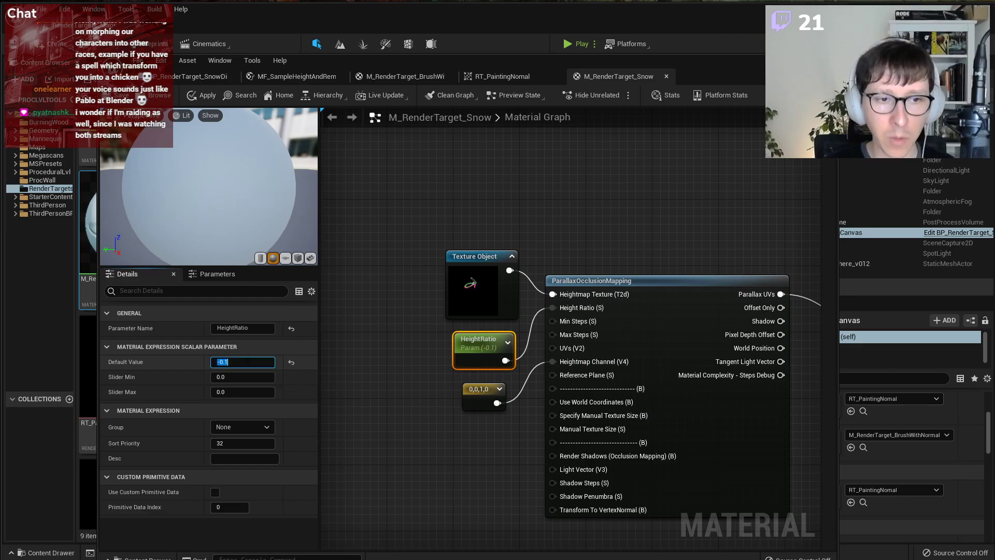
{"action": "type", "text": "0.1"}
{"action": "key", "text": "Return"}
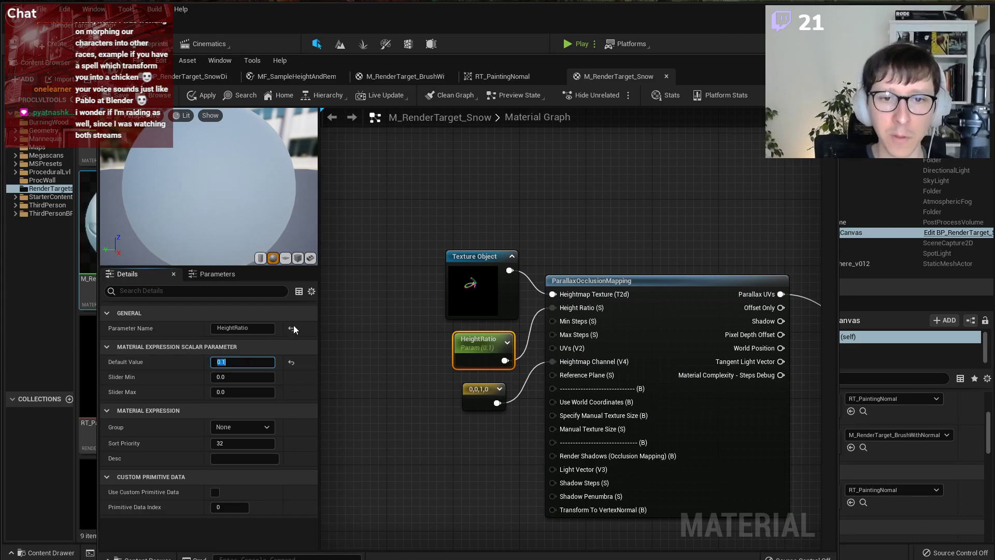
Assign a cobblestone texture to the BaseColor texture sample node.
{"action": "left_click", "coordinate": [472, 292]}
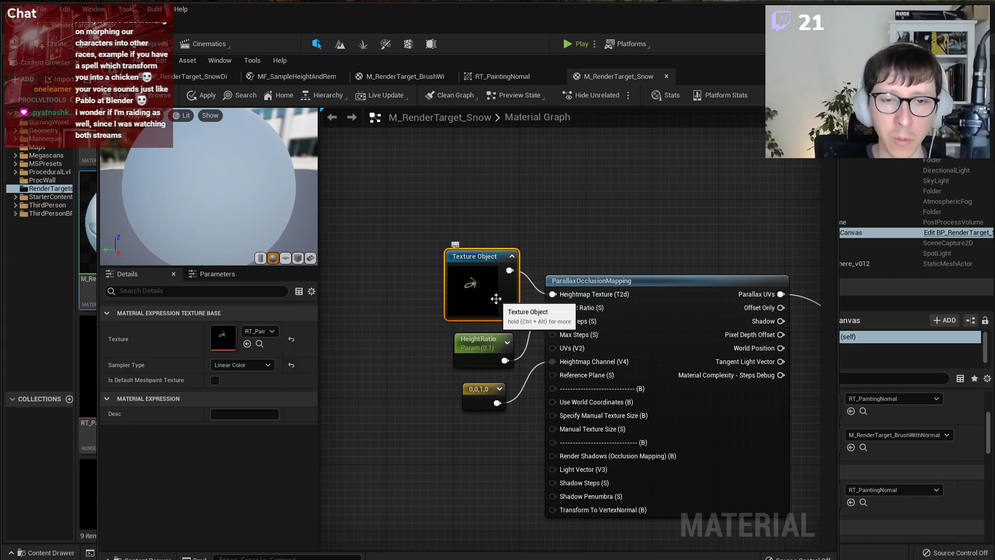
{"action": "right_click_drag", "start_coordinate": [711, 421], "coordinate": [666, 429]}
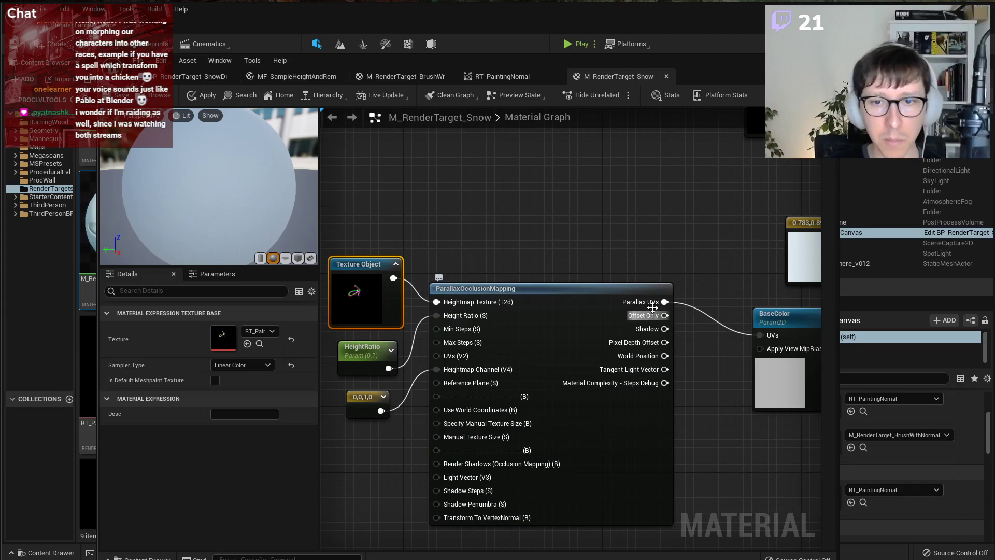
{"action": "right_click_drag", "start_coordinate": [689, 389], "coordinate": [546, 452]}
{"action": "left_click_drag", "start_coordinate": [642, 377], "coordinate": [616, 370]}
{"action": "scroll", "coordinate": [233, 429], "scroll_direction": "down", "scroll_amount": 3}
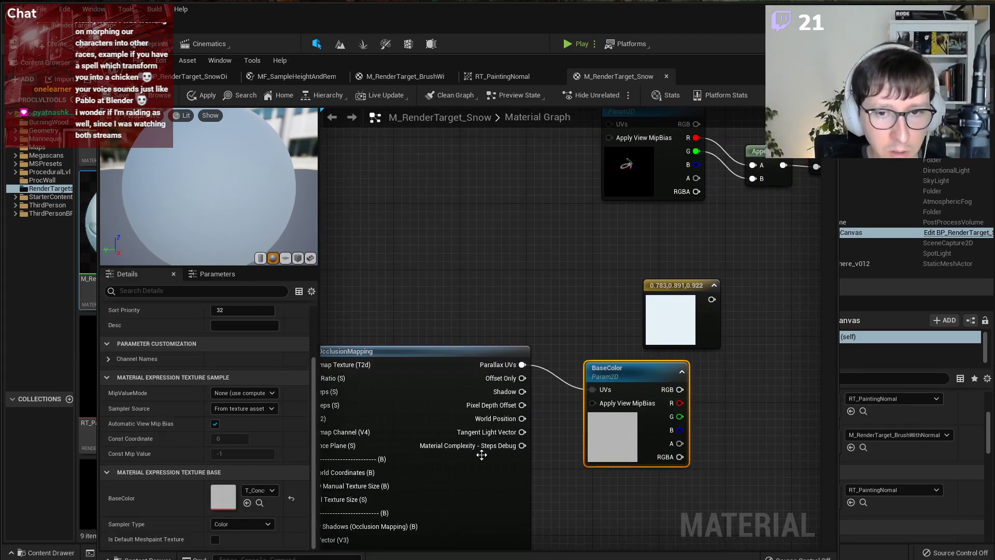
{"action": "left_click", "coordinate": [260, 489]}
{"action": "scroll", "coordinate": [343, 403], "scroll_direction": "up", "scroll_amount": 5}
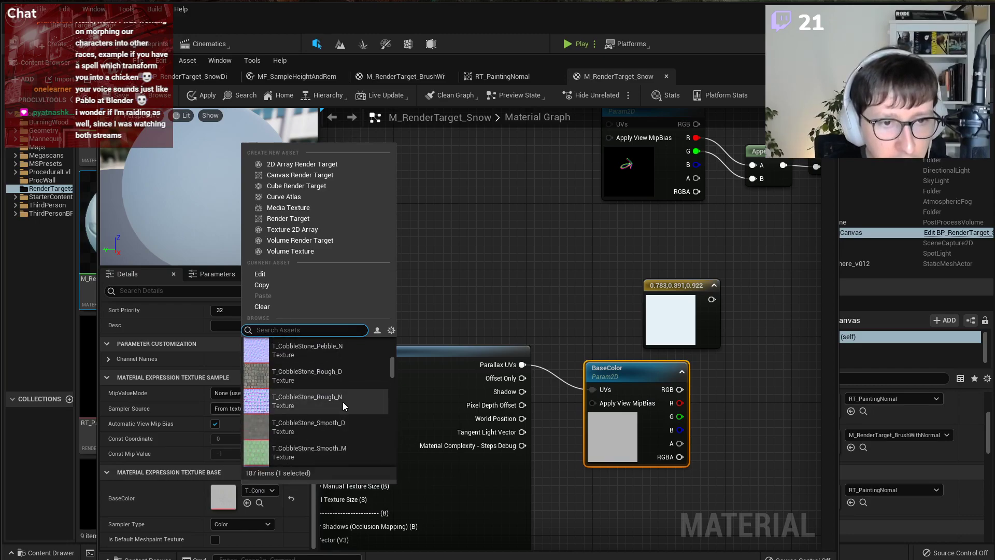
{"action": "left_click", "coordinate": [249, 376]}
Wire BaseColor's RGB into the material output's Base Color and tidy the node layout.
{"action": "right_click_drag", "start_coordinate": [749, 344], "coordinate": [526, 412]}
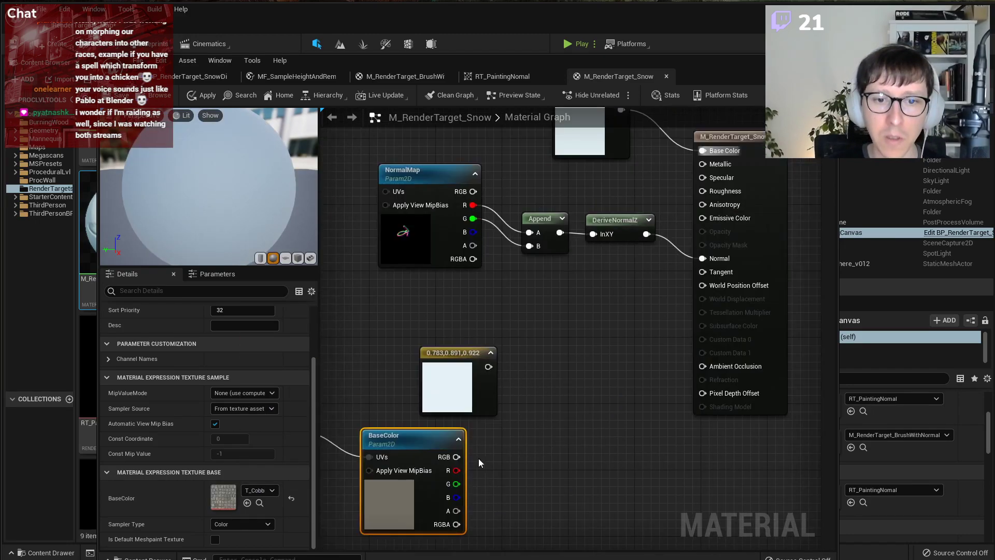
{"action": "left_click_drag", "start_coordinate": [456, 457], "coordinate": [703, 151]}
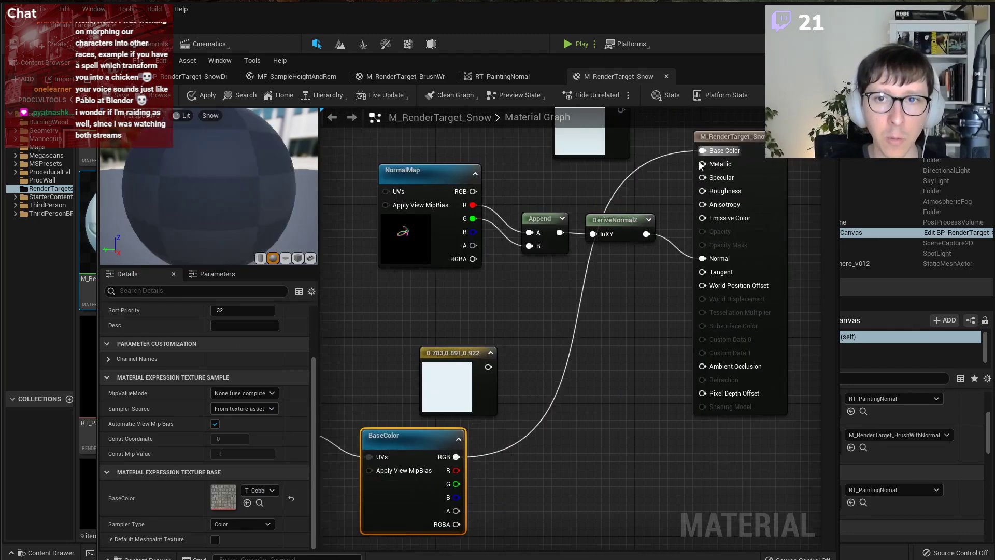
{"action": "scroll", "coordinate": [626, 413], "scroll_direction": "down", "scroll_amount": 2}
{"action": "right_click_drag", "start_coordinate": [626, 413], "coordinate": [777, 377]}
{"action": "scroll", "coordinate": [696, 331], "scroll_direction": "up", "scroll_amount": 2}
{"action": "left_click_drag", "start_coordinate": [685, 338], "coordinate": [701, 305]}
{"action": "left_click_drag", "start_coordinate": [646, 385], "coordinate": [679, 377]}
{"action": "right_click_drag", "start_coordinate": [469, 281], "coordinate": [630, 253]}
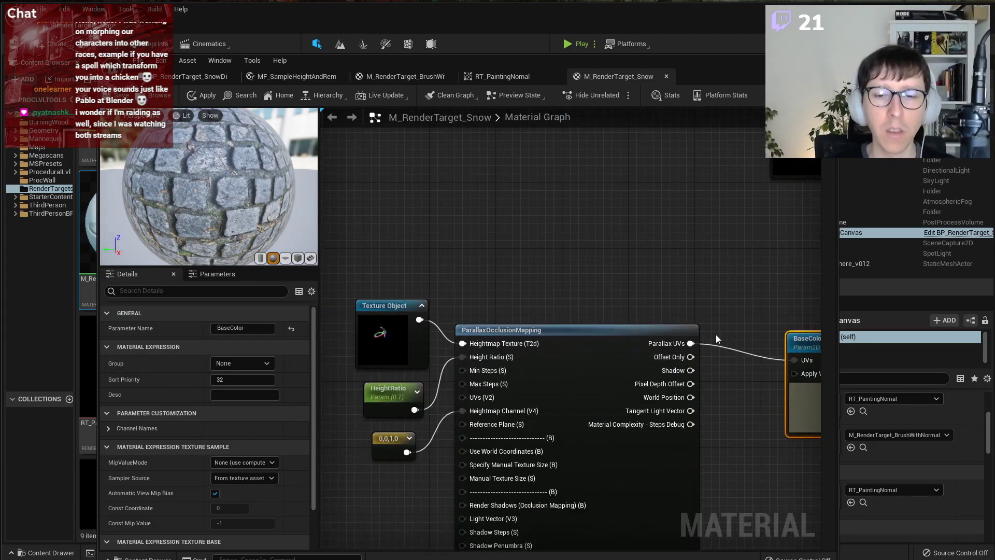
{"action": "right_click_drag", "start_coordinate": [716, 335], "coordinate": [635, 318]}
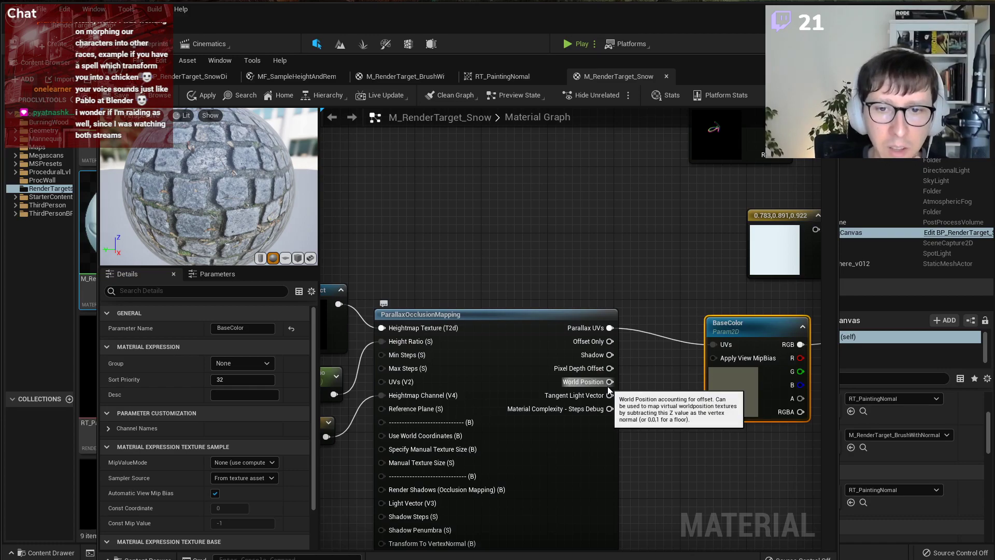
{"action": "right_click_drag", "start_coordinate": [609, 390], "coordinate": [707, 325]}
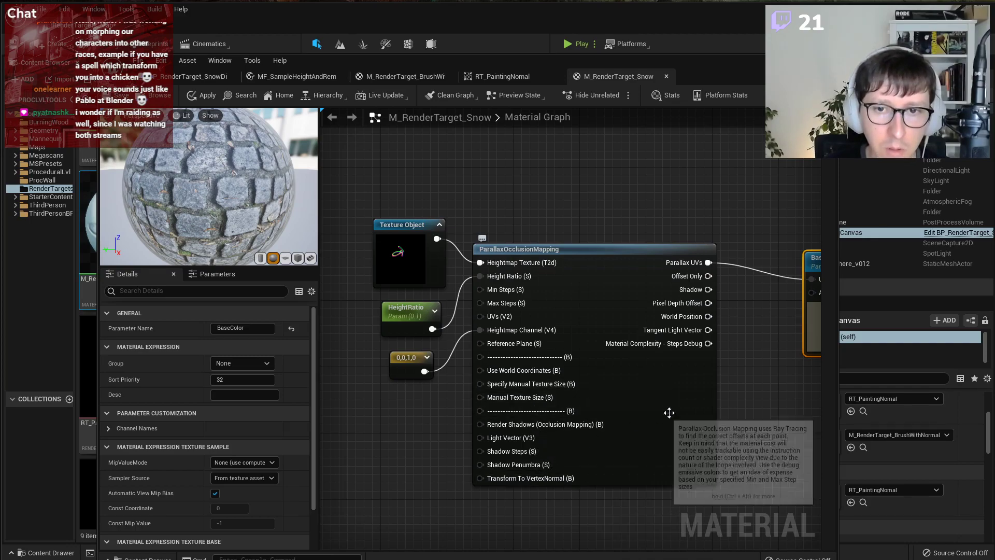
{"action": "right_click_drag", "start_coordinate": [725, 399], "coordinate": [670, 450]}
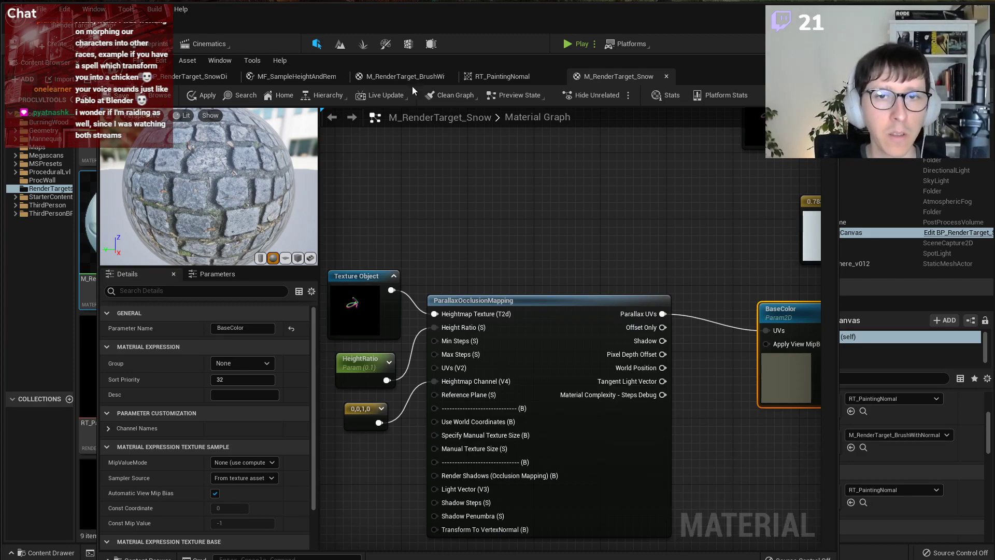
Apply the material and review the cobblestone ground plane in the level.
{"action": "left_click", "coordinate": [201, 95]}
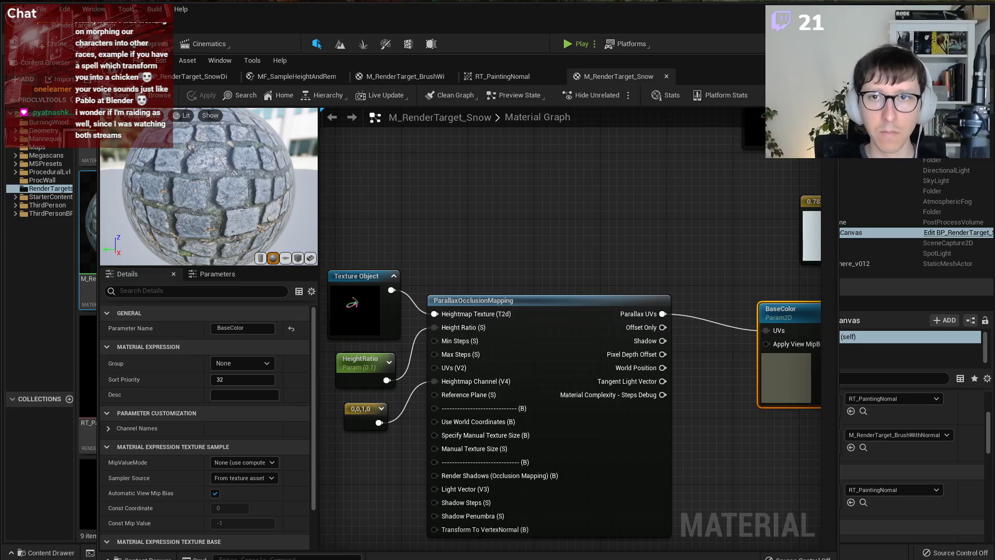
{"action": "left_click", "coordinate": [786, 61]}
{"action": "right_click_drag", "start_coordinate": [518, 248], "coordinate": [483, 211]}
{"action": "key", "text": "q"}
{"action": "key", "text": "e"}
{"action": "key", "text": "e"}
{"action": "key", "text": "q"}
{"action": "key", "text": "e"}
{"action": "key", "text": "w"}
{"action": "key", "text": "q"}
{"action": "key", "text": "e"}
{"action": "mouse_move", "coordinate": [490, 302]}
{"action": "right_mouse_down"}
{"action": "mouse_move", "coordinate": [462, 308]}
{"action": "mouse_move", "coordinate": [490, 302]}
{"action": "right_mouse_up"}
{"action": "key", "text": "w"}
{"action": "key", "text": "s"}
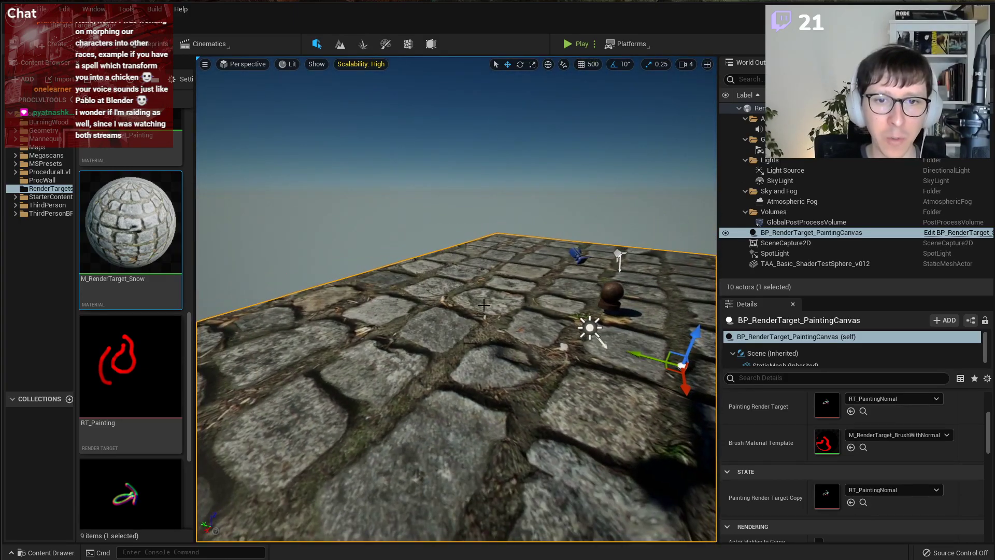
{"action": "right_click_drag", "start_coordinate": [496, 258], "coordinate": [554, 246]}
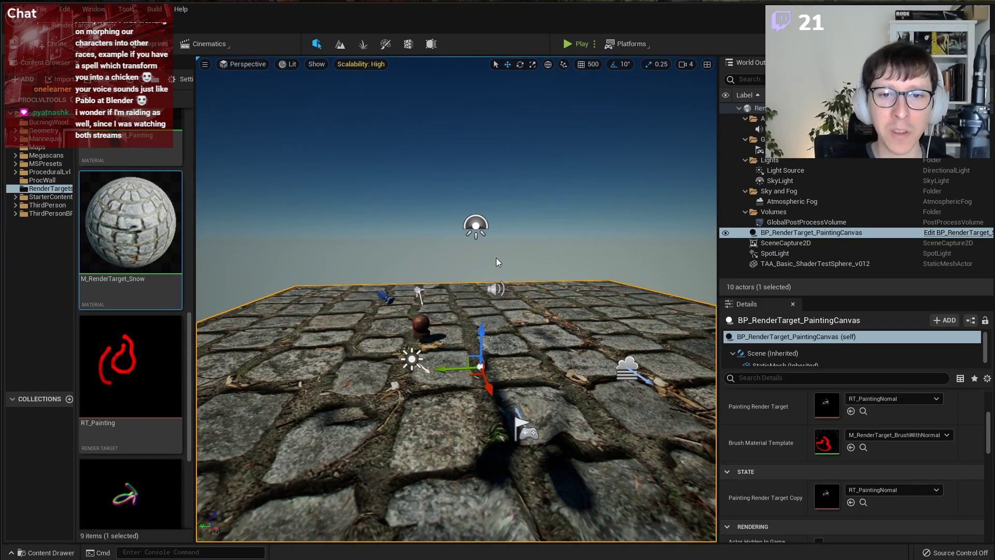
{"action": "key", "text": "w"}
{"action": "right_click_drag", "start_coordinate": [495, 259], "coordinate": [544, 376]}
{"action": "key", "text": "s"}
{"action": "key", "text": "d"}
{"action": "key", "text": "a"}
{"action": "key", "text": "w"}
{"action": "key", "text": "a"}
{"action": "key", "text": "s"}
{"action": "key", "text": "s"}
{"action": "key", "text": "d"}
{"action": "key", "text": "s"}
{"action": "right_click_drag", "start_coordinate": [487, 276], "coordinate": [487, 206]}
{"action": "key", "text": "w"}
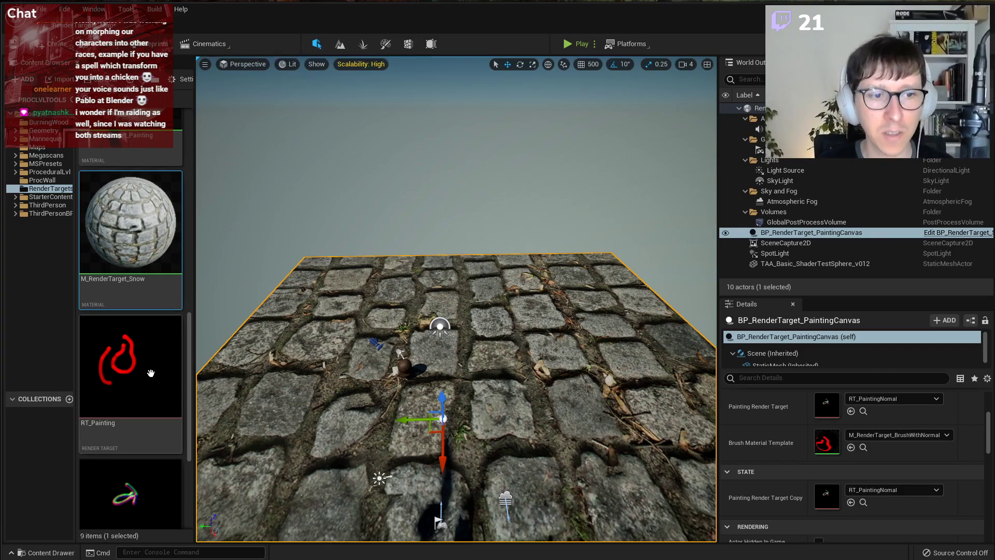
{"action": "scroll", "coordinate": [139, 372], "scroll_direction": "down", "scroll_amount": 3}
{"action": "scroll", "coordinate": [139, 371], "scroll_direction": "up", "scroll_amount": 3}
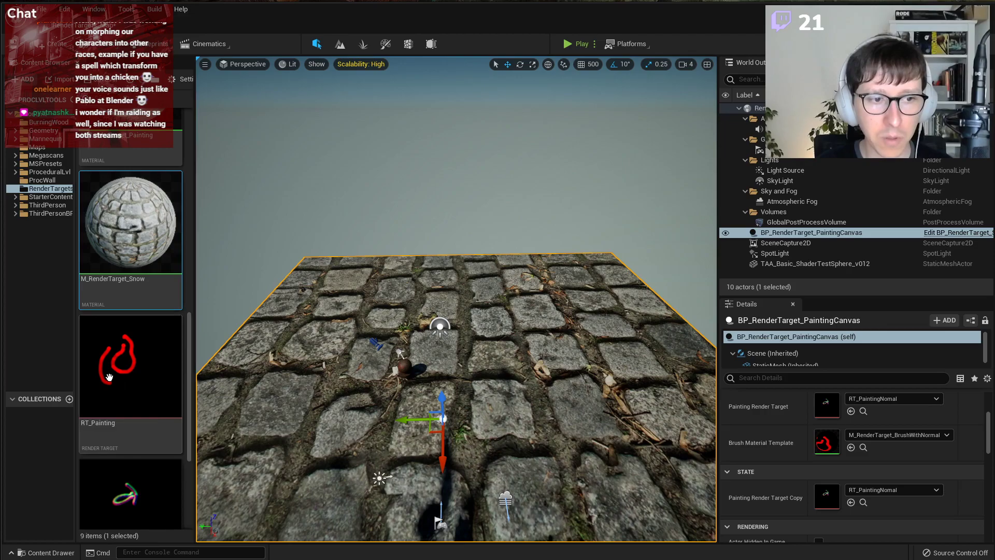
{"action": "scroll", "coordinate": [138, 371], "scroll_direction": "down", "scroll_amount": 3}
Set RT_PaintingNomal's Clear Color blue channel to 1.
{"action": "double_click", "coordinate": [139, 371]}
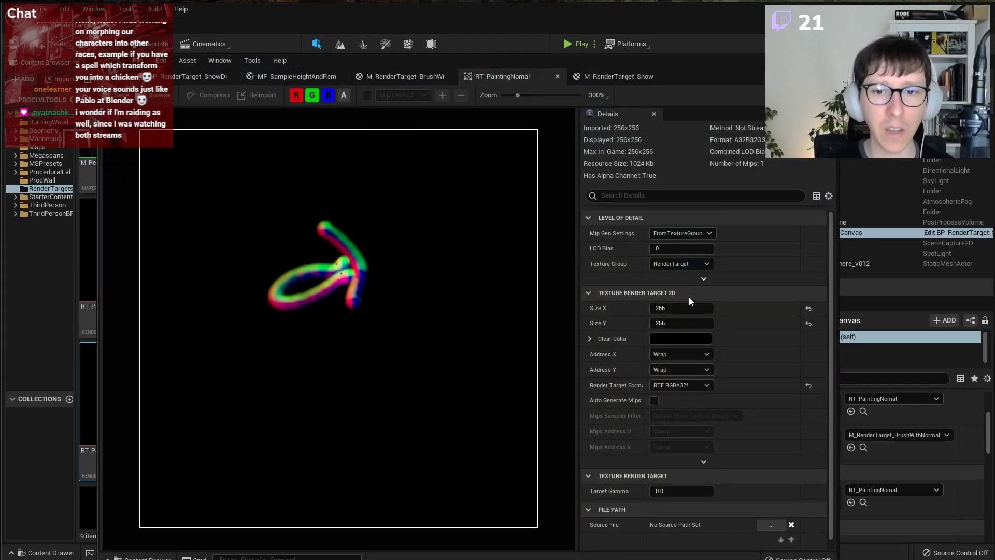
{"action": "left_click", "coordinate": [590, 339]}
{"action": "type", "text": "1"}
{"action": "key", "text": "Return"}
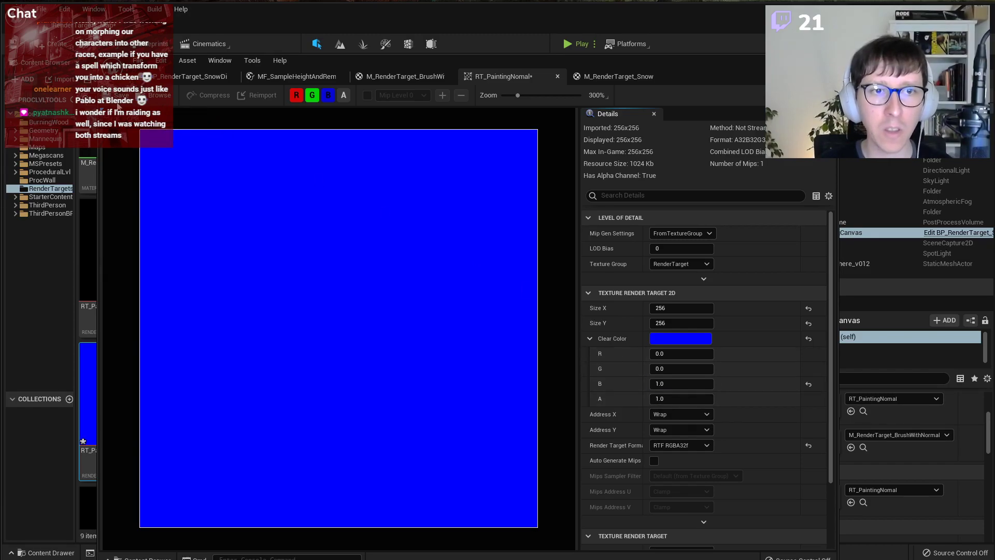
Route the brush material's RenderTarget blue channel through a new OneMinus (1-x) node.
{"action": "left_click", "coordinate": [412, 77]}
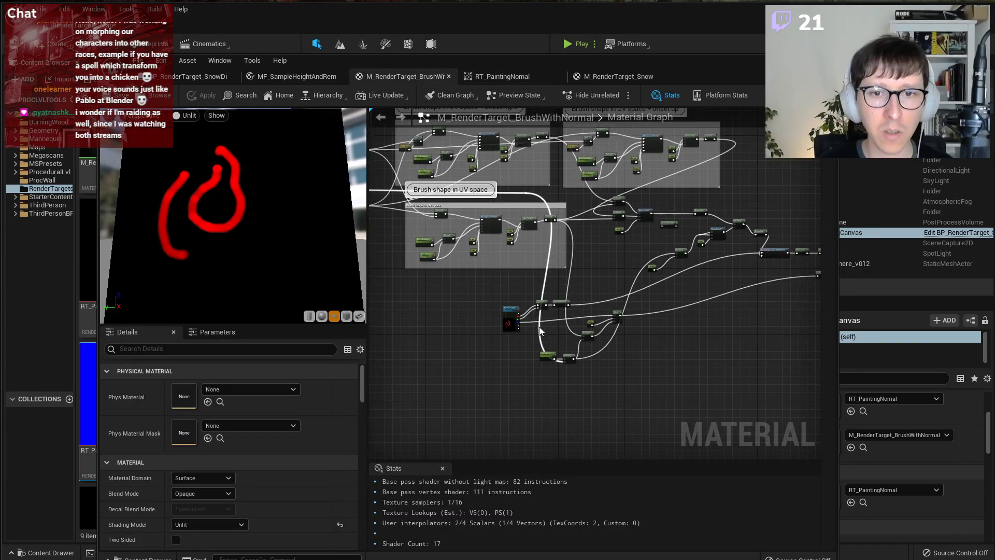
{"action": "scroll", "coordinate": [514, 294], "scroll_direction": "up", "scroll_amount": 6}
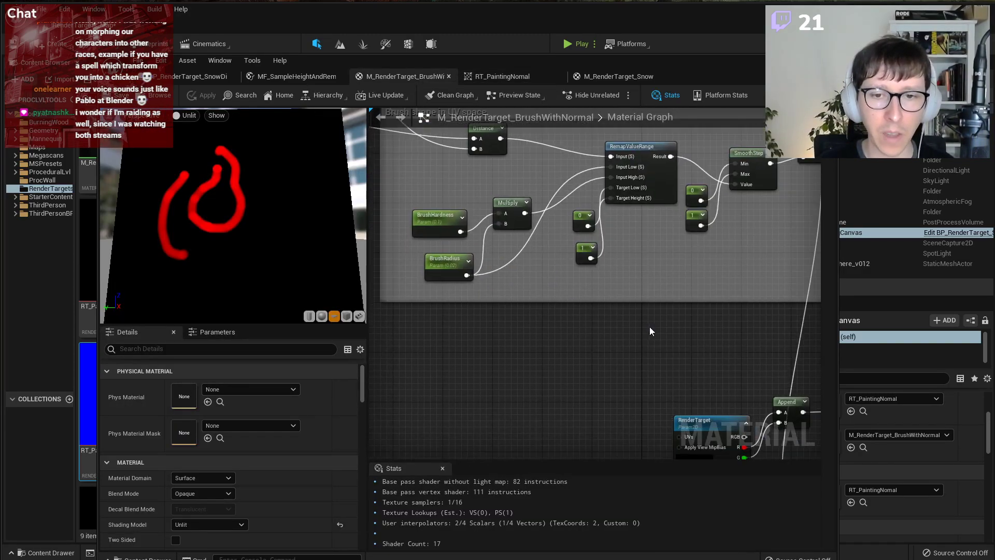
{"action": "scroll", "coordinate": [546, 363], "scroll_direction": "up", "scroll_amount": 1}
{"action": "right_click", "coordinate": [532, 367]}
{"action": "type", "text": "1-x"}
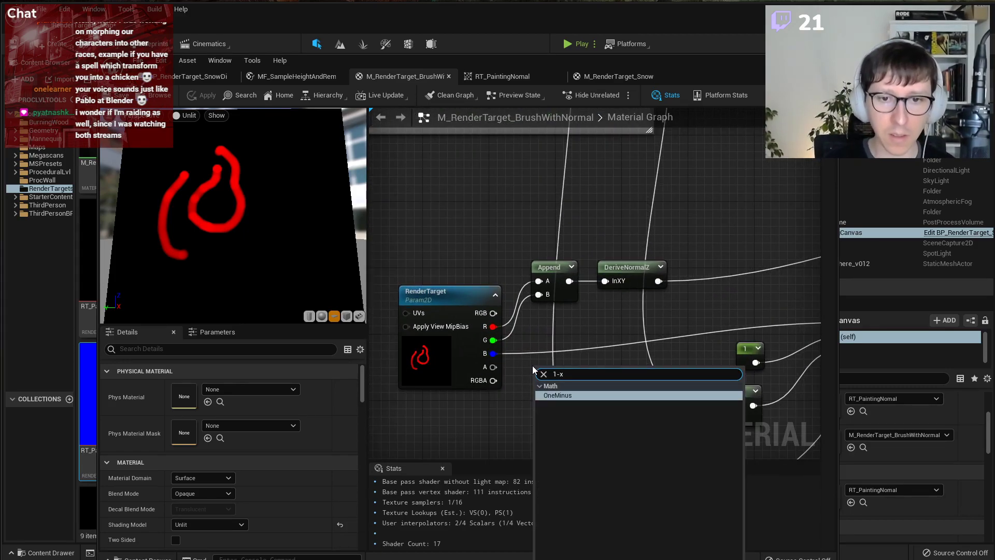
{"action": "key", "text": "Return"}
{"action": "left_click_drag", "start_coordinate": [493, 354], "coordinate": [522, 364], "text": "ctrl"}
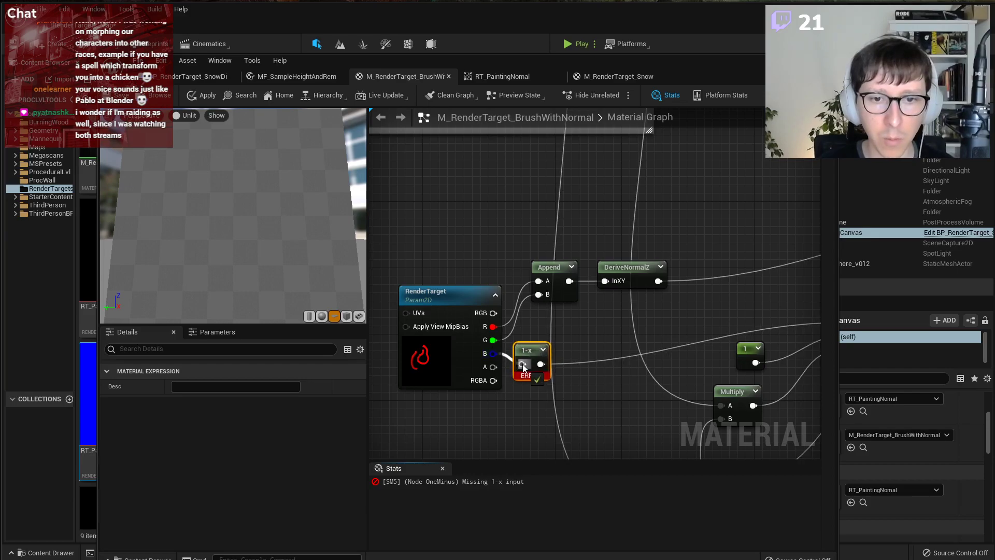
Add a second OneMinus node after the Saturate node.
{"action": "scroll", "coordinate": [588, 352], "scroll_direction": "down", "scroll_amount": 3}
{"action": "right_click_drag", "start_coordinate": [730, 337], "coordinate": [374, 330]}
{"action": "right_click_drag", "start_coordinate": [607, 321], "coordinate": [373, 399]}
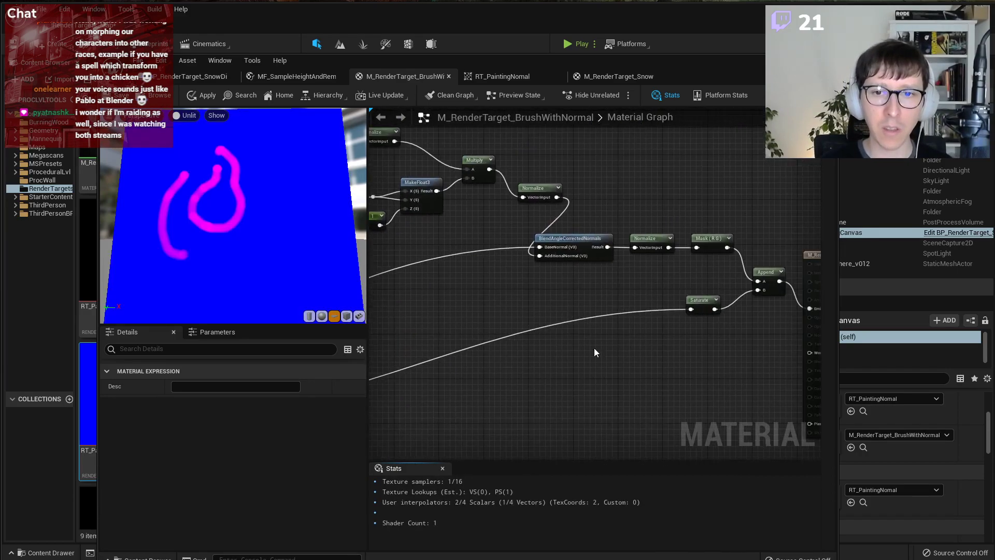
{"action": "right_click_drag", "start_coordinate": [614, 346], "coordinate": [424, 364]}
{"action": "scroll", "coordinate": [599, 335], "scroll_direction": "up", "scroll_amount": 2}
{"action": "left_click_drag", "start_coordinate": [538, 320], "coordinate": [614, 309]}
{"action": "right_click", "coordinate": [530, 338]}
{"action": "type", "text": "1-"}
{"action": "key", "text": "Return"}
Save M_RenderTarget_BrushWithNormal and fly the camera over the cobblestone plane.
{"action": "scroll", "coordinate": [642, 265], "scroll_direction": "down", "scroll_amount": 5}
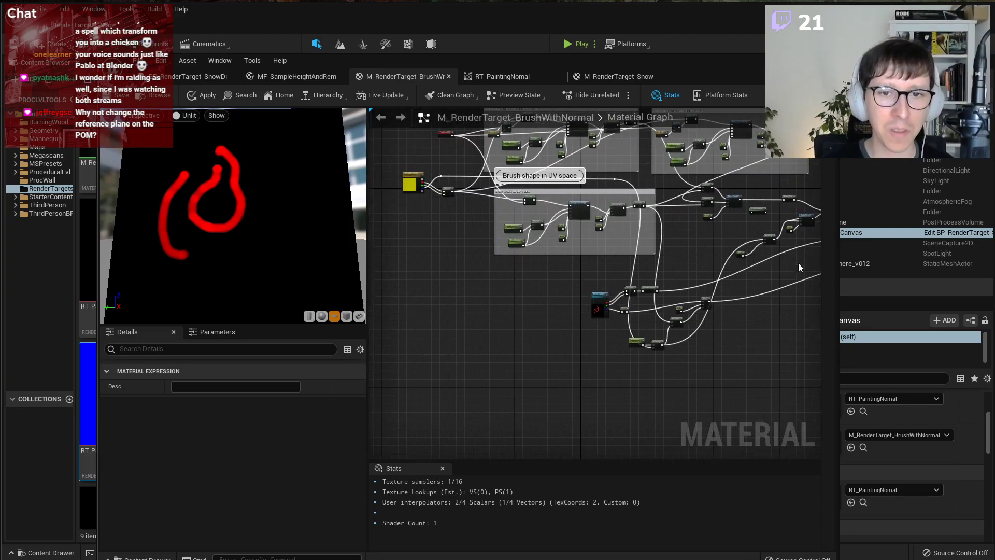
{"action": "key", "text": "ctrl+s"}
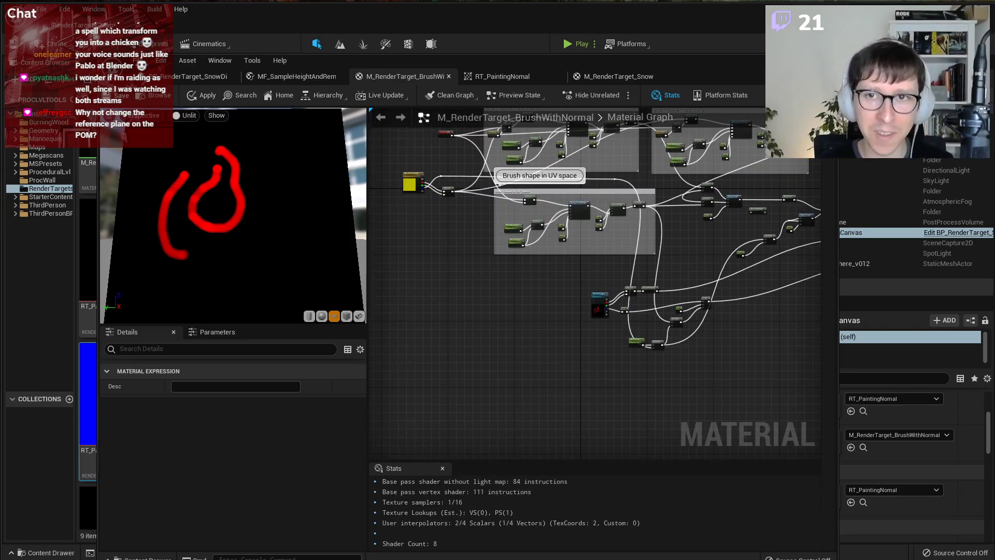
{"action": "left_click_drag", "start_coordinate": [305, 63], "coordinate": [893, 67]}
{"action": "right_click_drag", "start_coordinate": [440, 290], "coordinate": [29, 292]}
{"action": "key", "text": "w"}
{"action": "key", "text": "w"}
Start a Play session and paint a groove into the cobblestones, extending it while flying around.
{"action": "key", "text": "s"}
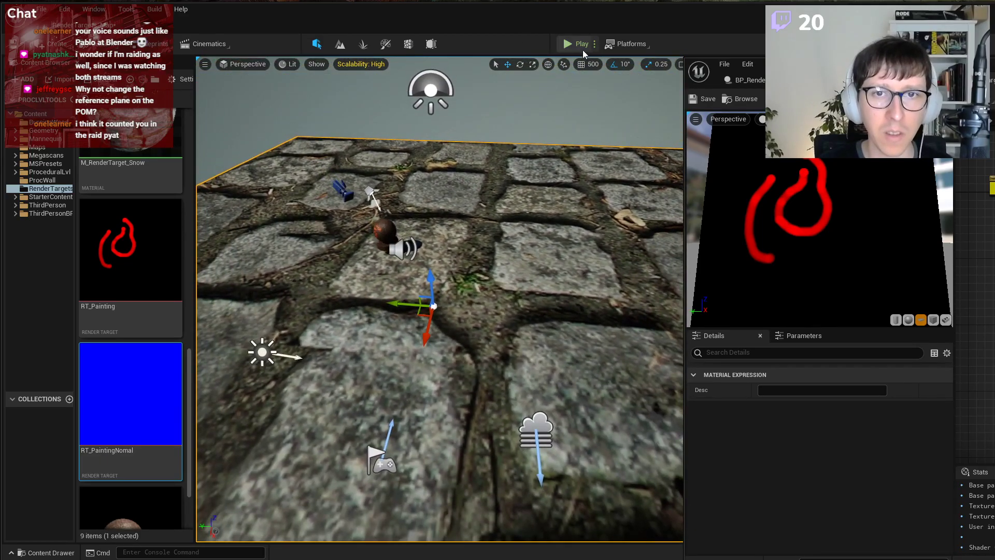
{"action": "left_click", "coordinate": [576, 44]}
{"action": "left_click", "coordinate": [483, 244]}
{"action": "key", "text": "s"}
{"action": "left_click_drag", "start_coordinate": [453, 300], "coordinate": [455, 302]}
{"action": "key", "text": "d"}
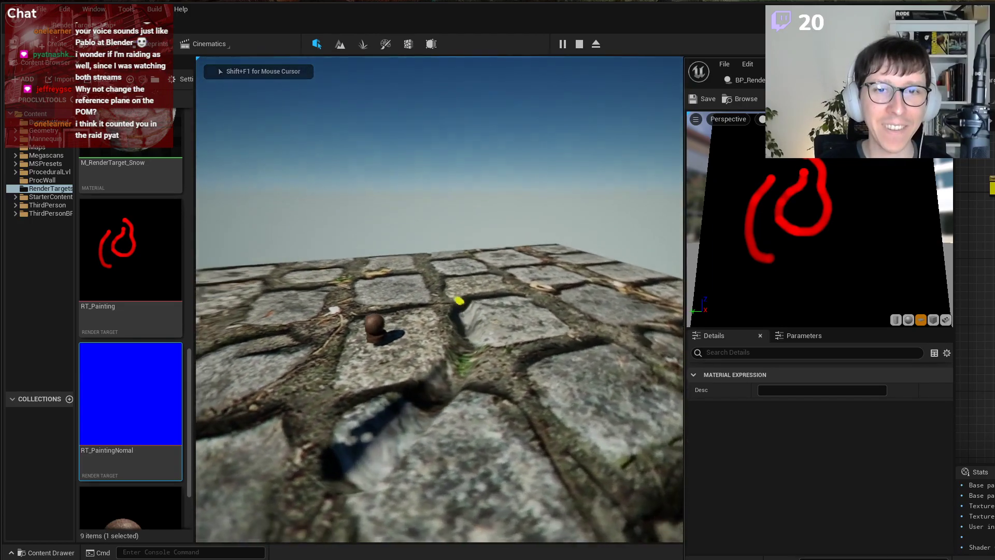
{"action": "key", "text": "w"}
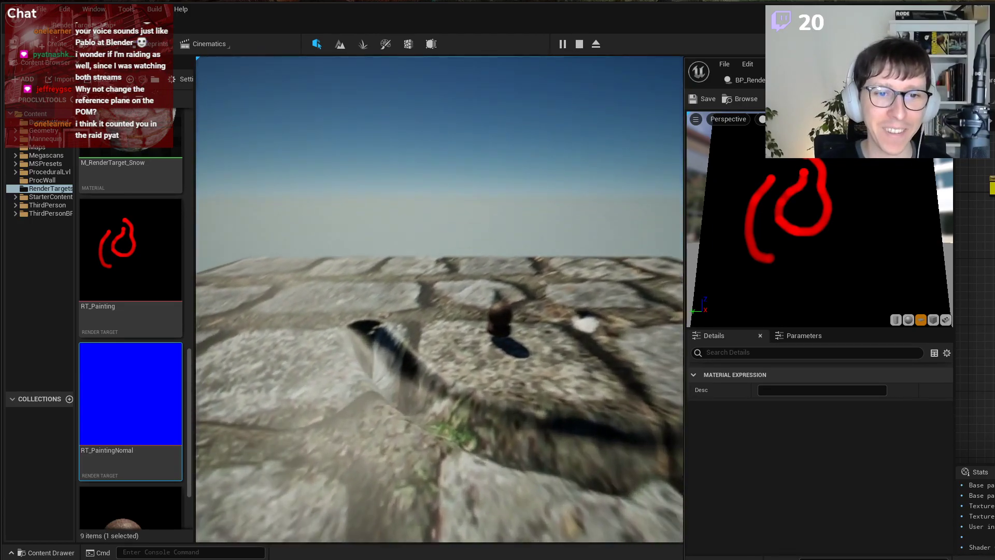
{"action": "key", "text": "s"}
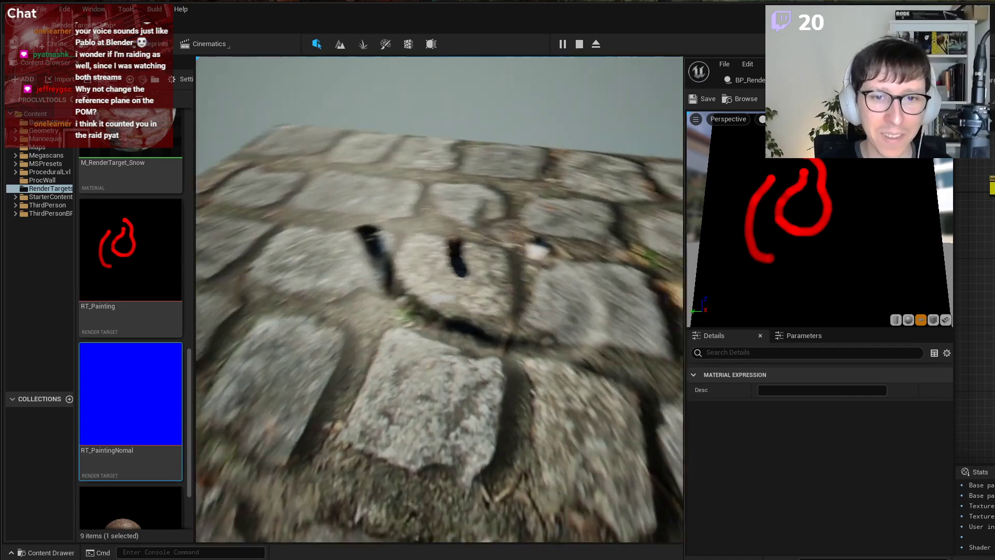
{"action": "key", "text": "s"}
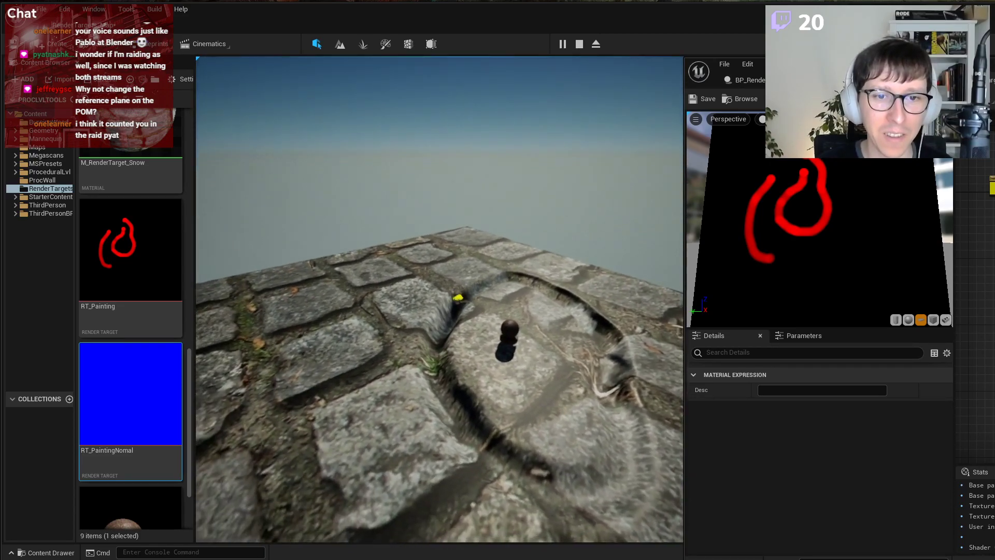
{"action": "key", "text": "w"}
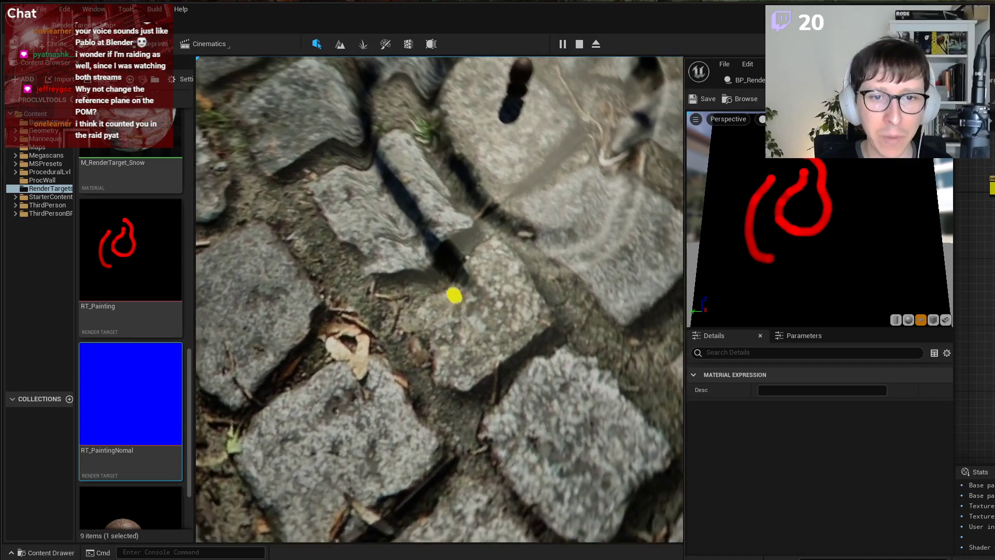
{"action": "left_click_drag", "start_coordinate": [454, 295], "coordinate": [453, 304]}
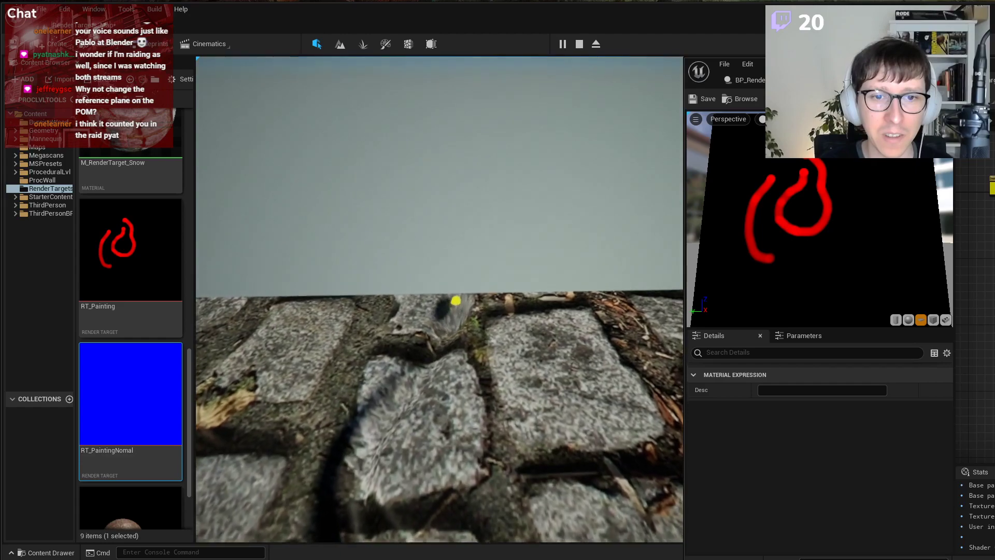
Regain play-session control, fly above the plane and carve a new groove across the cobblestones.
{"action": "key", "text": "shift+F1"}
{"action": "left_click", "coordinate": [596, 305]}
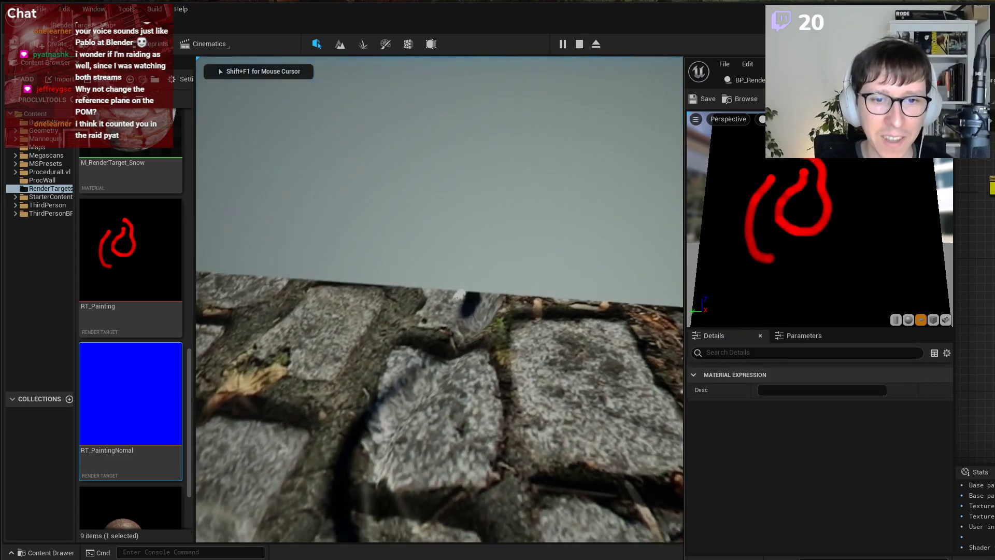
{"action": "key", "text": "w"}
{"action": "key", "text": "w"}
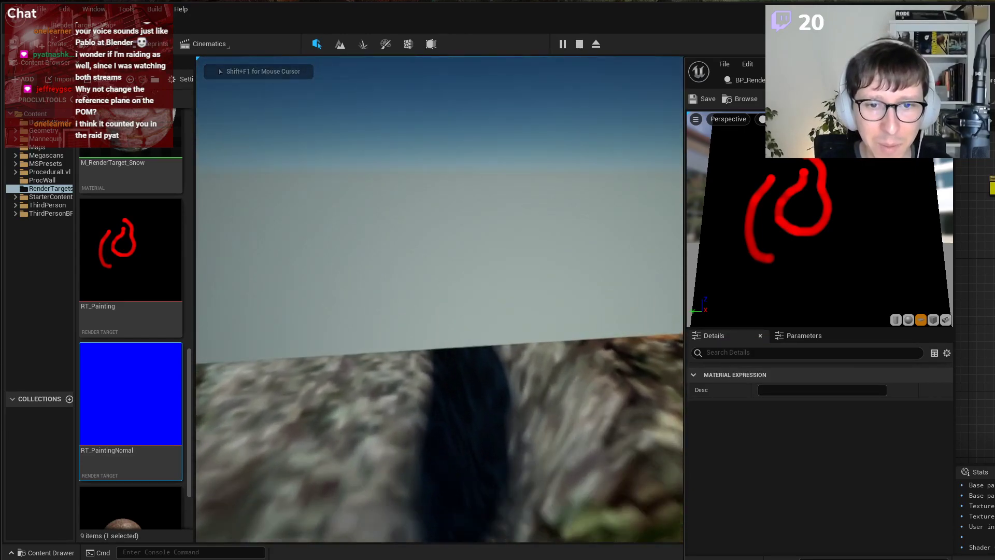
{"action": "key", "text": "s"}
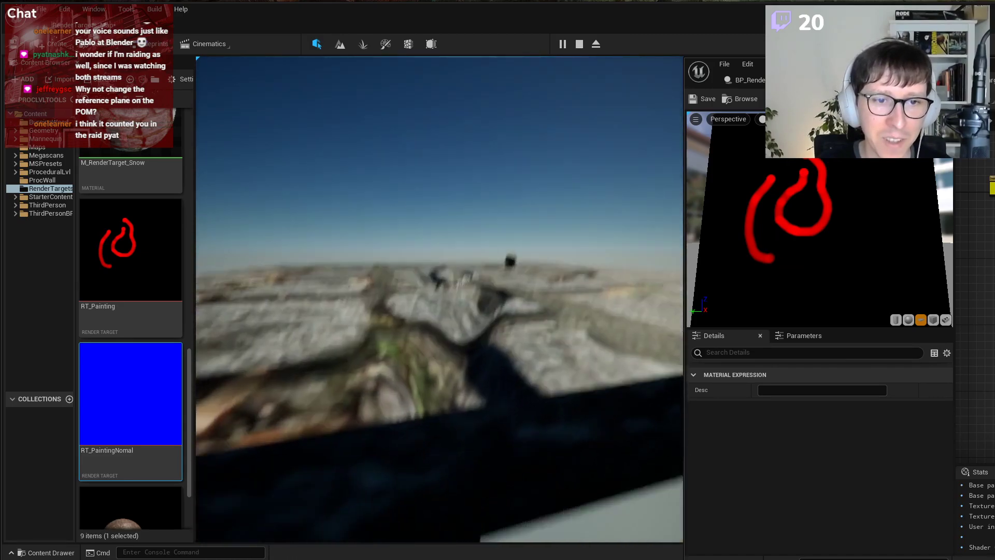
{"action": "key", "text": "w"}
{"action": "key", "text": "s"}
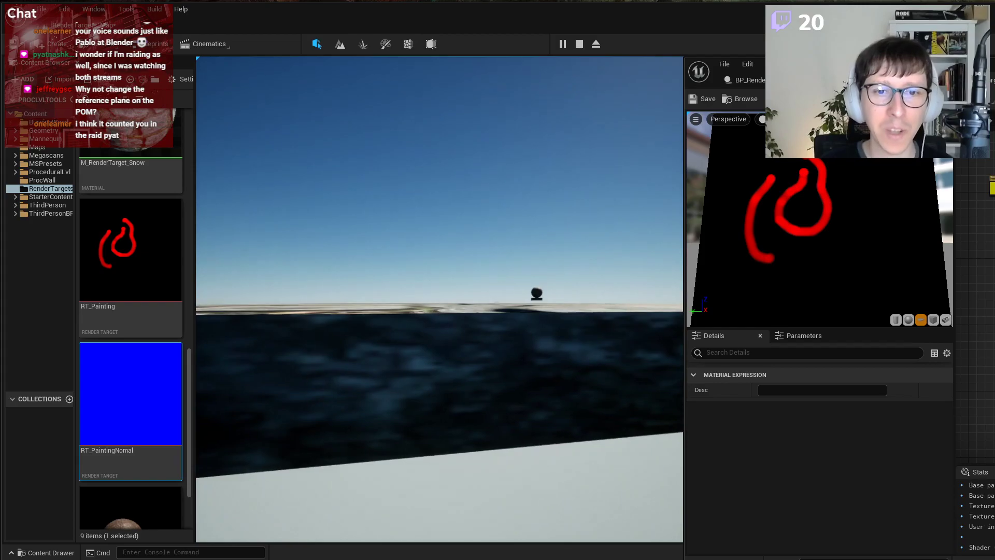
{"action": "key", "text": "e"}
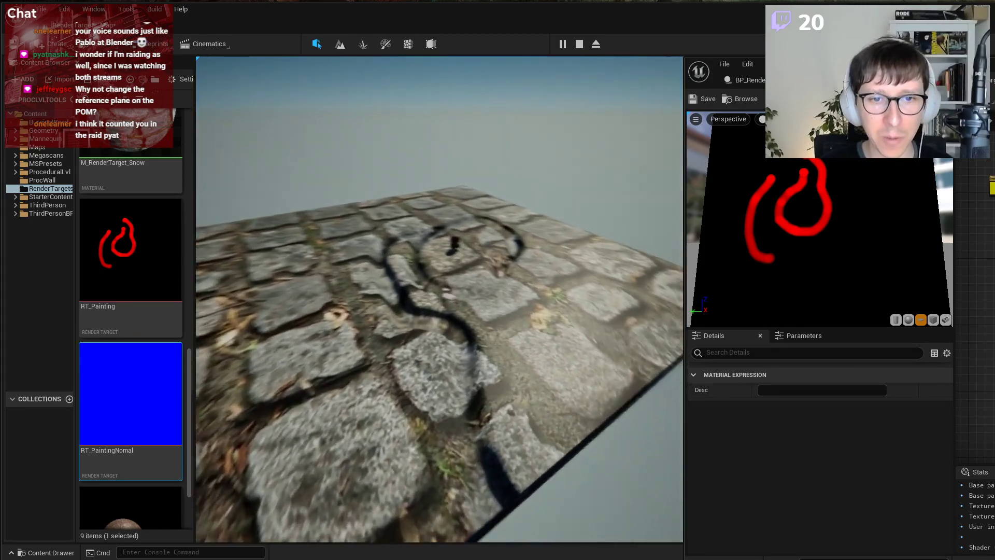
{"action": "key", "text": "w"}
{"action": "key", "text": "s"}
{"action": "key", "text": "w"}
{"action": "left_click", "coordinate": [452, 308]}
{"action": "mouse_move", "coordinate": [453, 307]}
{"action": "left_mouse_down"}
{"action": "mouse_move", "coordinate": [462, 288]}
{"action": "mouse_move", "coordinate": [451, 299]}
{"action": "left_mouse_up"}
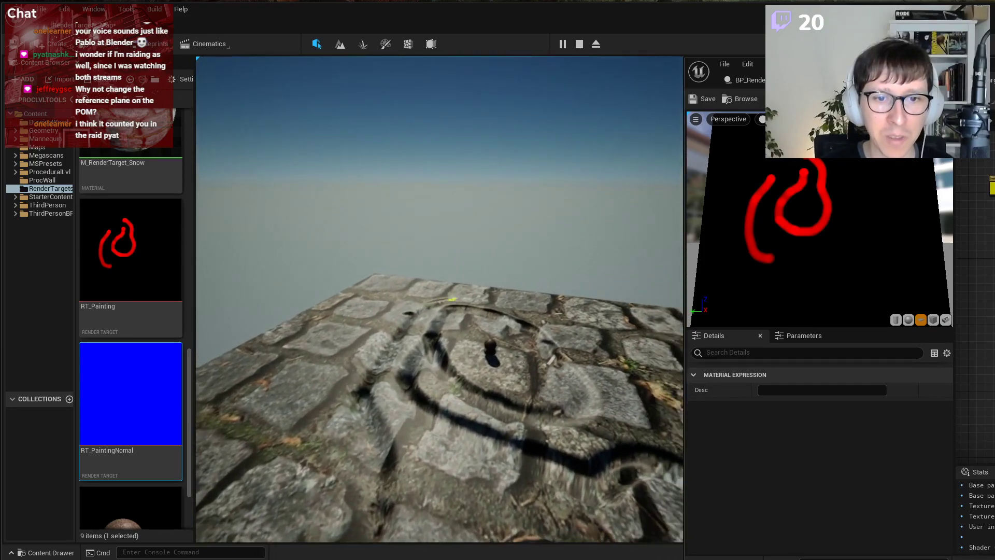
Fly around the ball and grooved slab to inspect it, then stop the play session.
{"action": "key", "text": "w"}
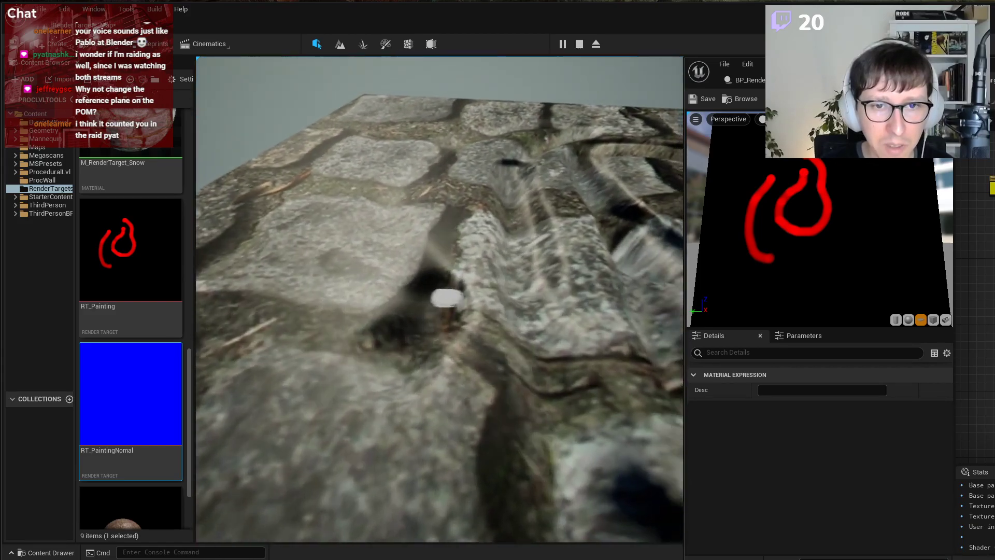
{"action": "key", "text": "d"}
{"action": "key", "text": "s"}
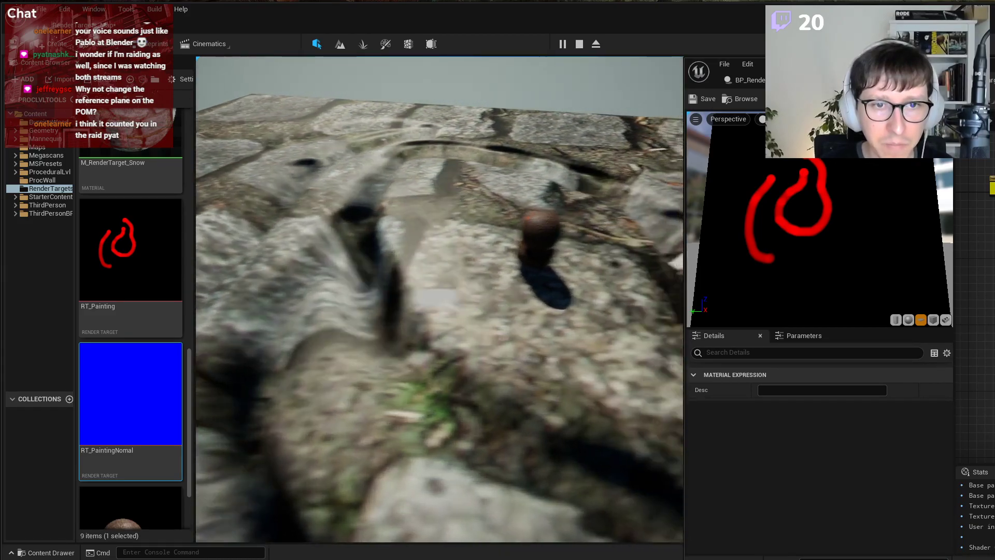
{"action": "key", "text": "s"}
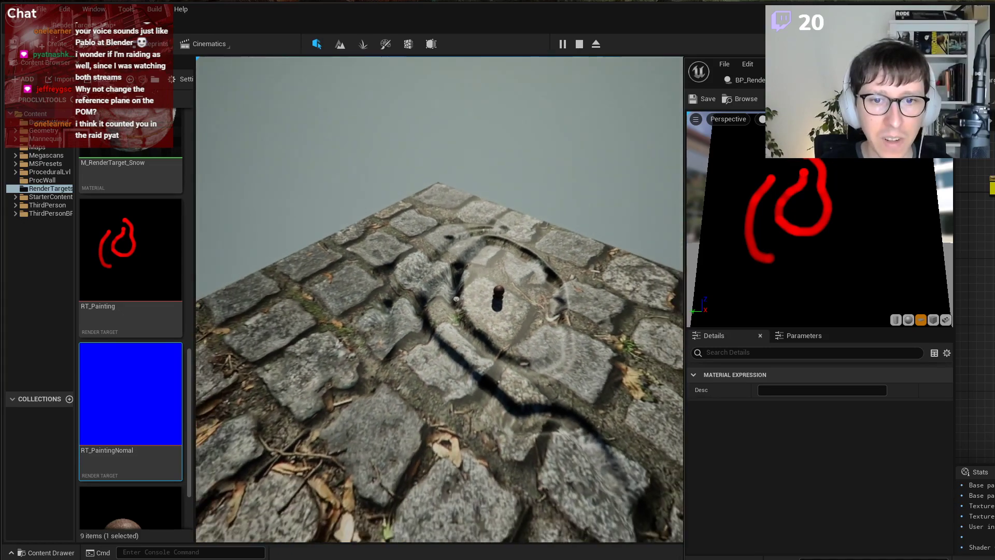
{"action": "key", "text": "w"}
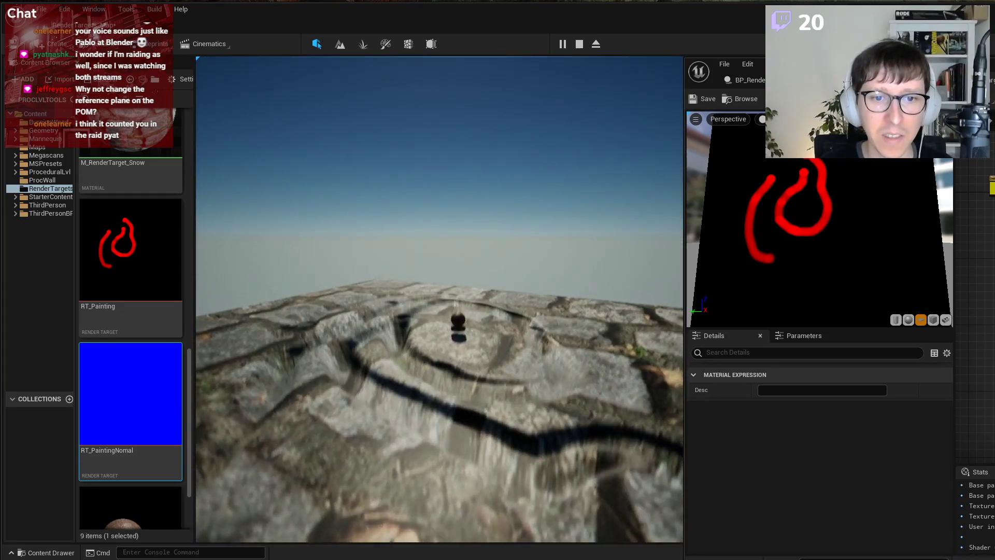
{"action": "key", "text": "e"}
{"action": "key", "text": "a"}
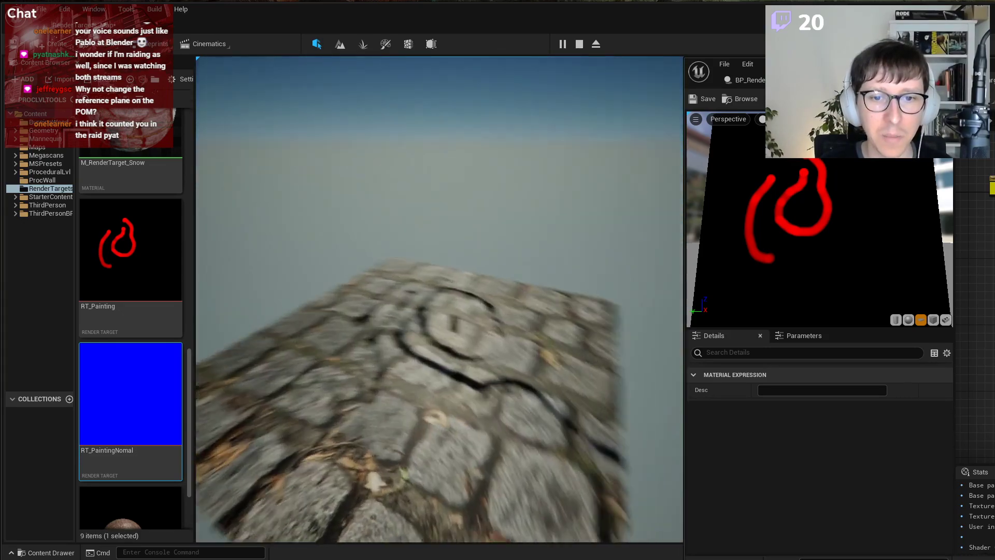
{"action": "key", "text": "a"}
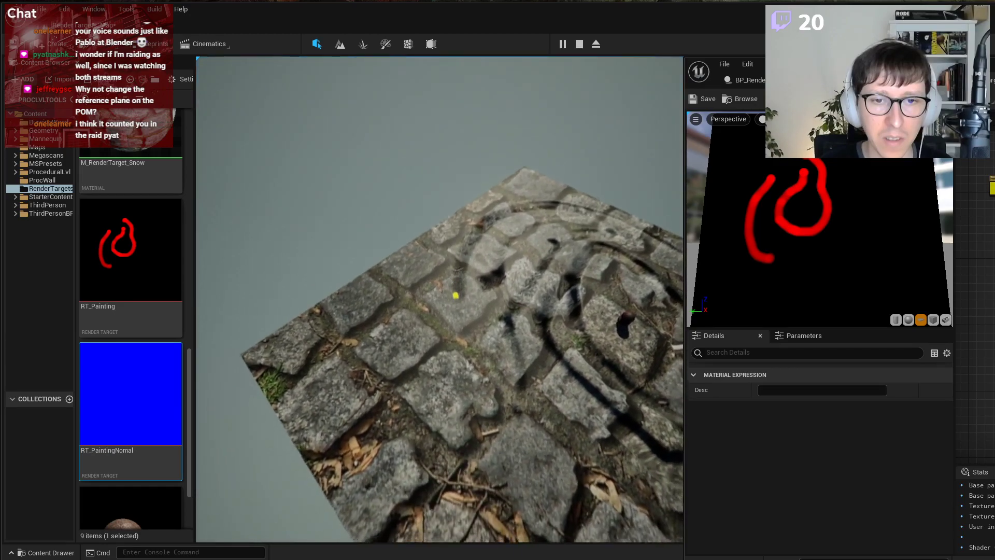
{"action": "key", "text": "Escape"}
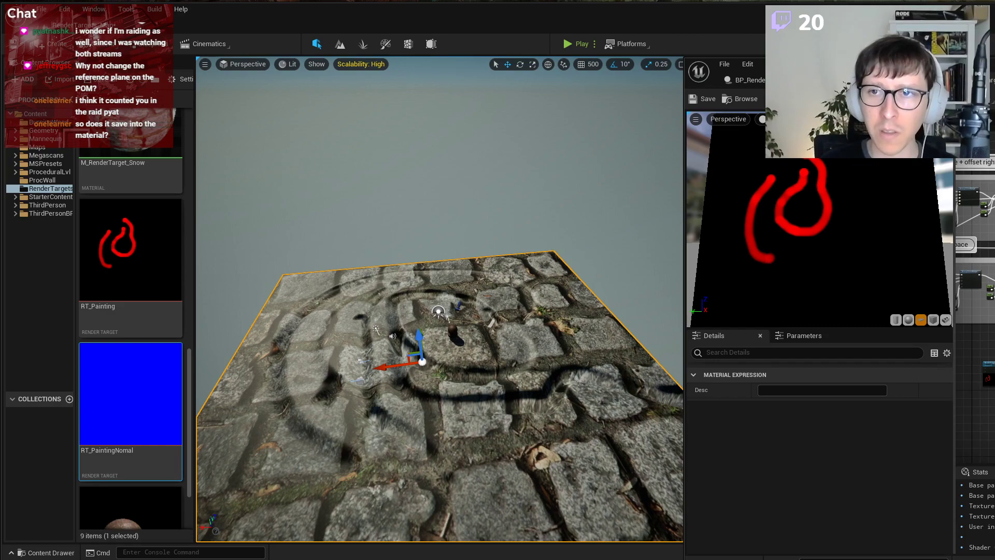
{"action": "left_click_drag", "start_coordinate": [954, 332], "coordinate": [860, 332]}
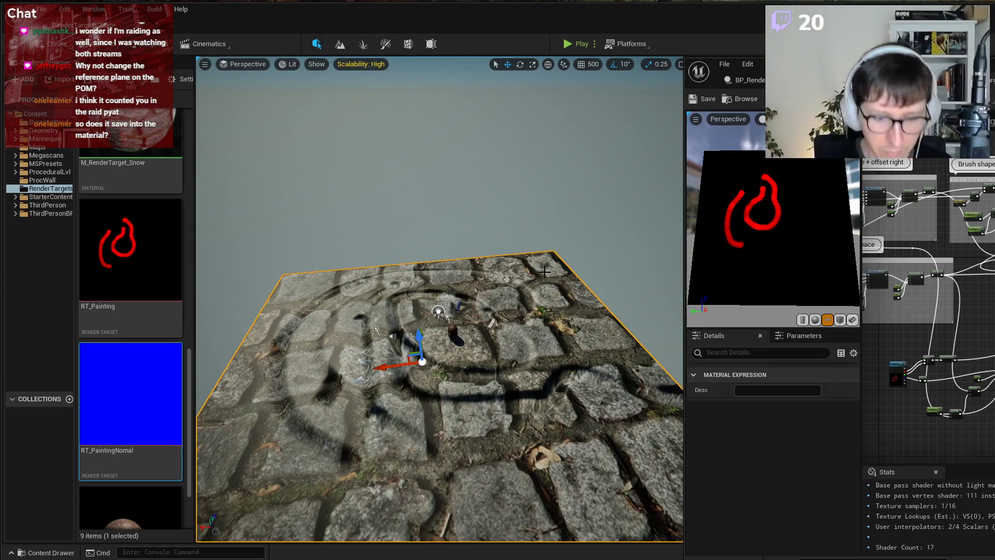
{"action": "right_click_drag", "start_coordinate": [477, 281], "coordinate": [454, 295]}
{"action": "key", "text": "w"}
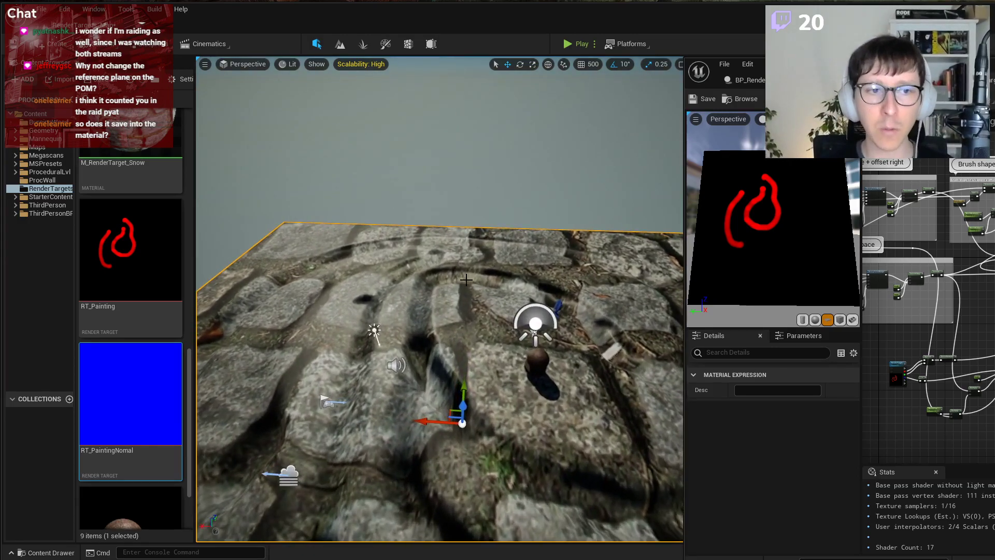
{"action": "left_click", "coordinate": [123, 234]}
Browse the Content Browser's Materials & Textures create menu, then open RT_Painting (256×256, RTF R8).
{"action": "right_click", "coordinate": [186, 183]}
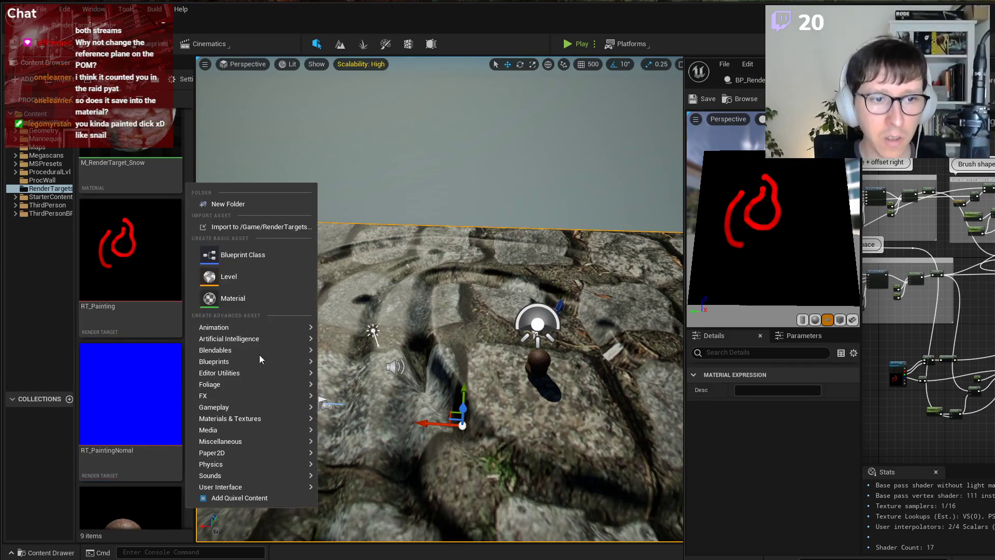
{"action": "mouse_move", "coordinate": [229, 418]}
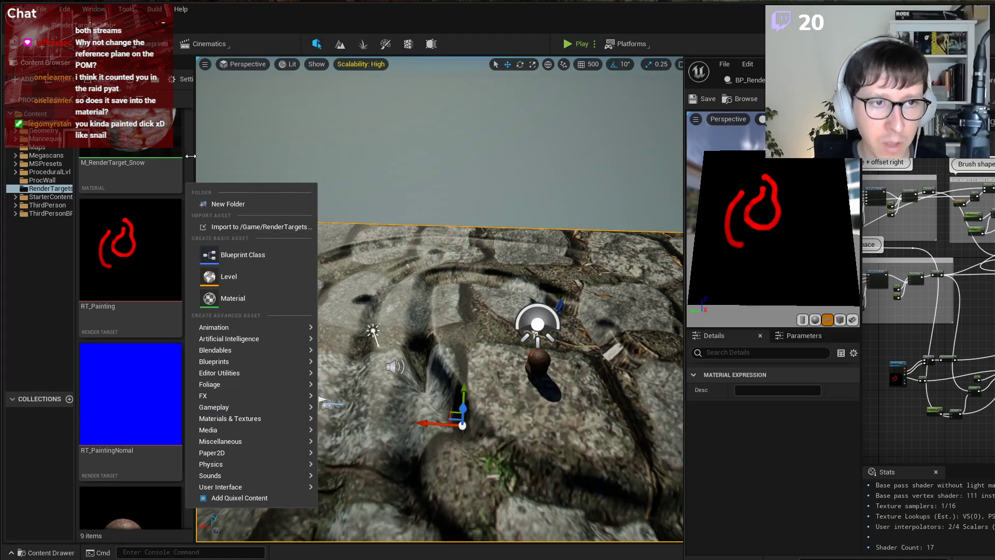
{"action": "right_click", "coordinate": [187, 114]}
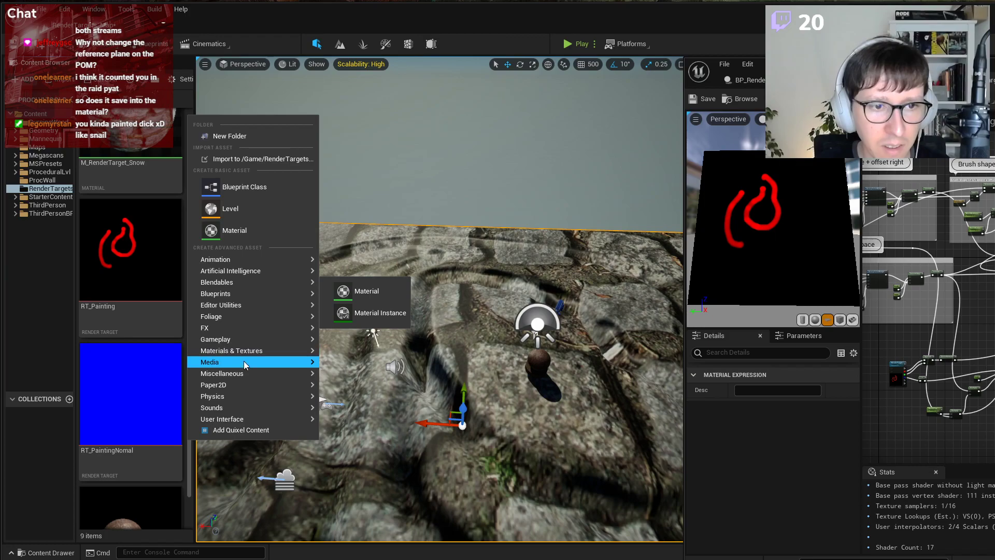
{"action": "mouse_move", "coordinate": [242, 352]}
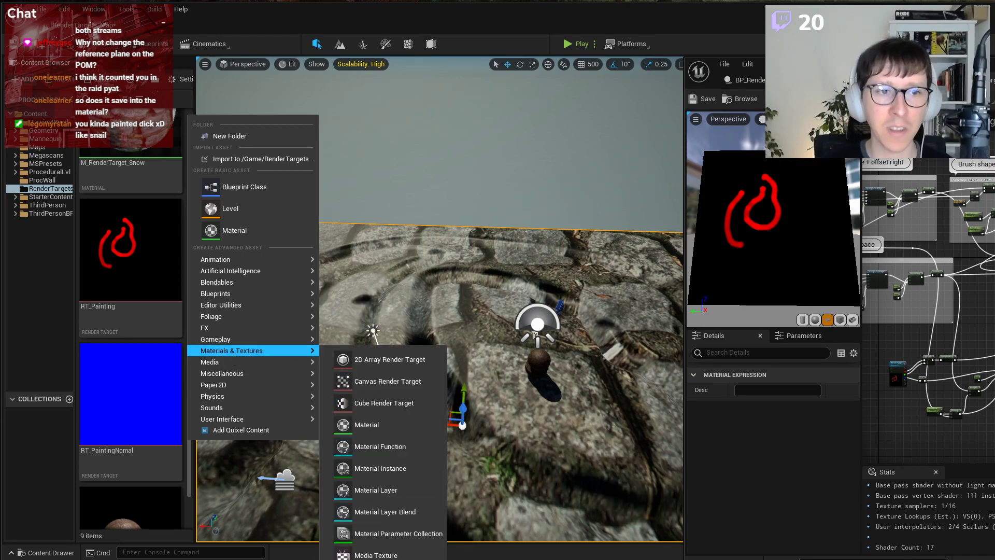
{"action": "double_click", "coordinate": [129, 238]}
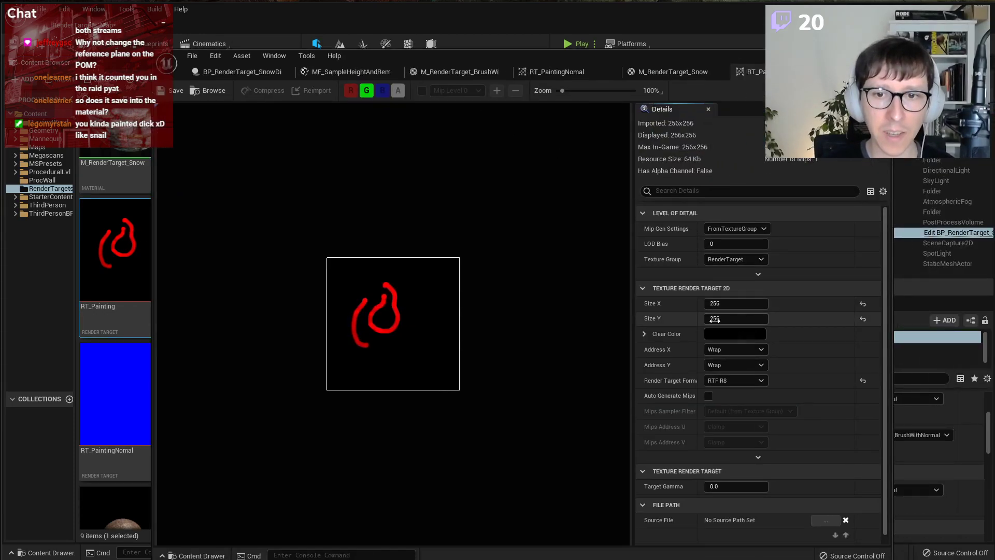
Compare RT_Painting's format options with RT_PaintingNomal's RGBA32f format, then close the editor.
{"action": "left_click", "coordinate": [735, 381]}
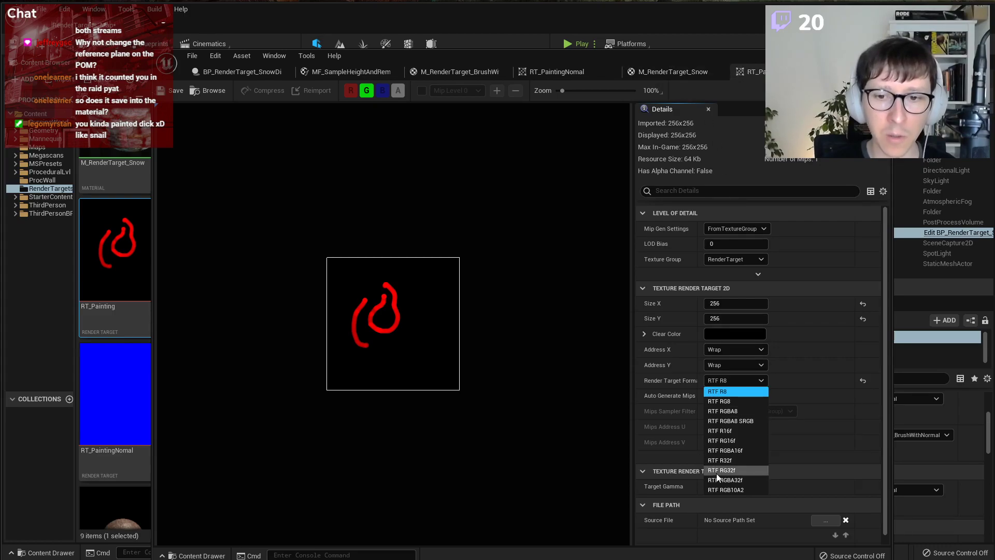
{"action": "left_click", "coordinate": [544, 73]}
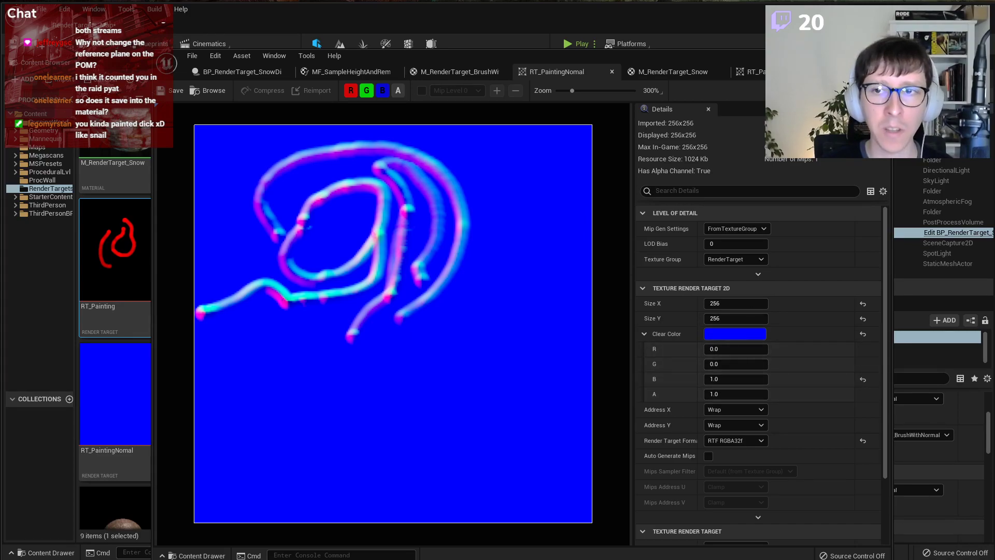
{"action": "left_click", "coordinate": [840, 55]}
Open the Brush Material Template graph, inspect its RenderTarget node and output, then close it.
{"action": "right_click_drag", "start_coordinate": [469, 242], "coordinate": [514, 243]}
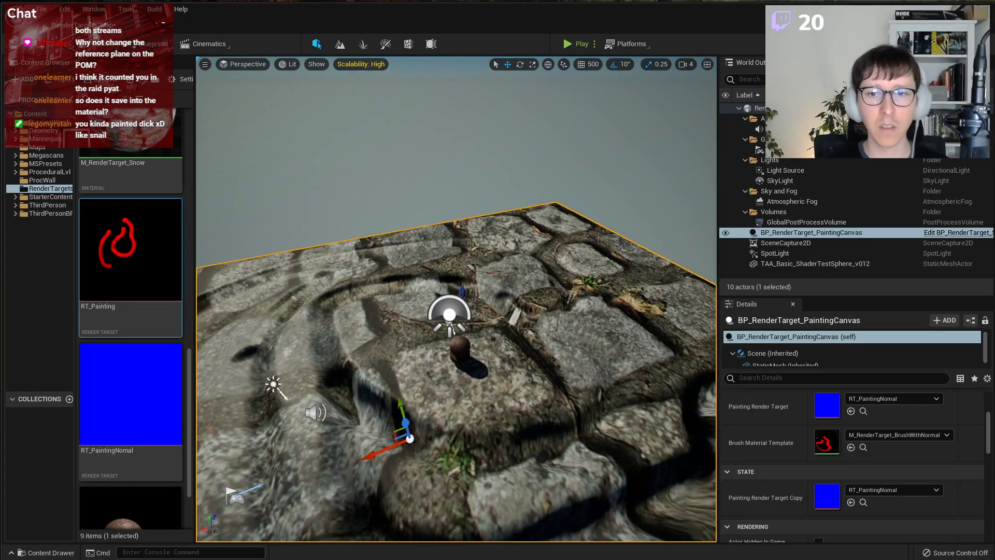
{"action": "scroll", "coordinate": [149, 304], "scroll_direction": "up", "scroll_amount": 5}
{"action": "scroll", "coordinate": [148, 310], "scroll_direction": "down", "scroll_amount": 7}
{"action": "scroll", "coordinate": [149, 312], "scroll_direction": "down", "scroll_amount": 2}
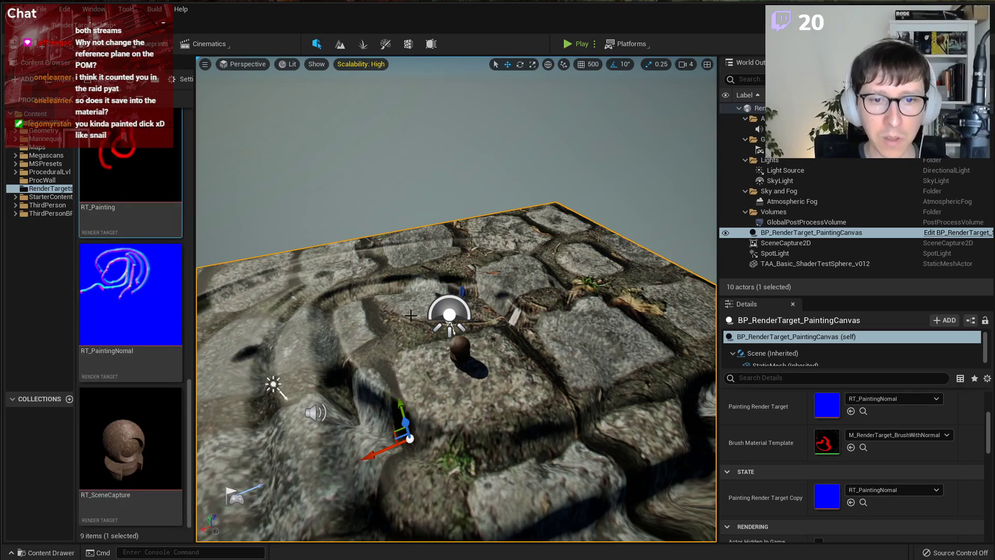
{"action": "double_click", "coordinate": [826, 442]}
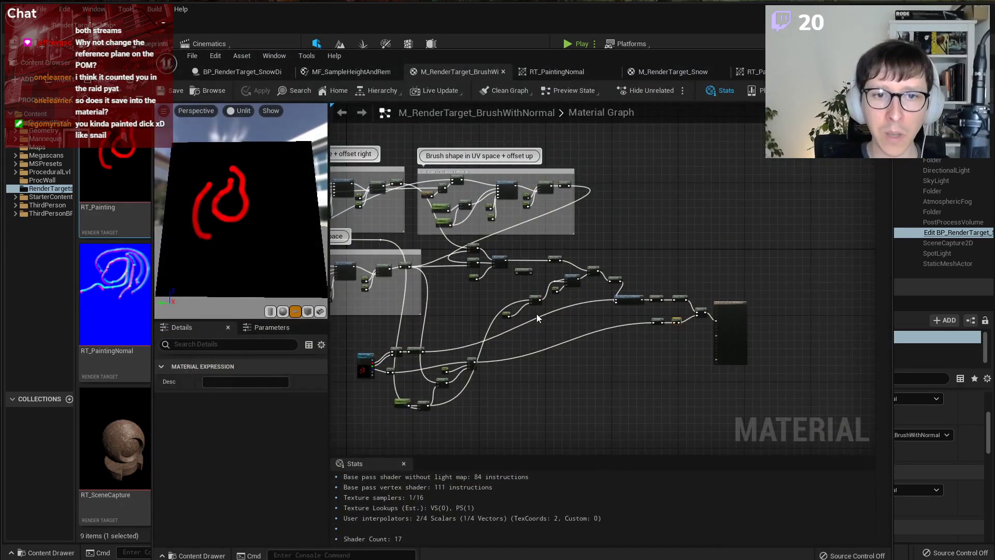
{"action": "right_click_drag", "start_coordinate": [439, 197], "coordinate": [553, 203]}
{"action": "right_click_drag", "start_coordinate": [352, 259], "coordinate": [606, 283]}
{"action": "scroll", "coordinate": [606, 284], "scroll_direction": "up", "scroll_amount": 5}
{"action": "right_click_drag", "start_coordinate": [729, 373], "coordinate": [567, 235]}
{"action": "right_click_drag", "start_coordinate": [829, 399], "coordinate": [333, 153]}
{"action": "left_click", "coordinate": [506, 338]}
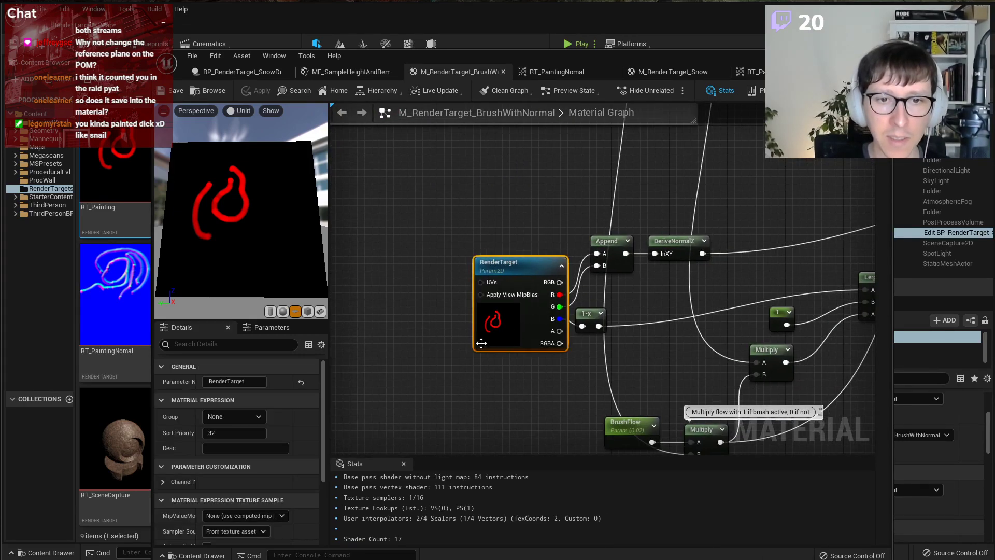
{"action": "right_click_drag", "start_coordinate": [810, 290], "coordinate": [336, 375]}
{"action": "right_click_drag", "start_coordinate": [656, 328], "coordinate": [363, 361]}
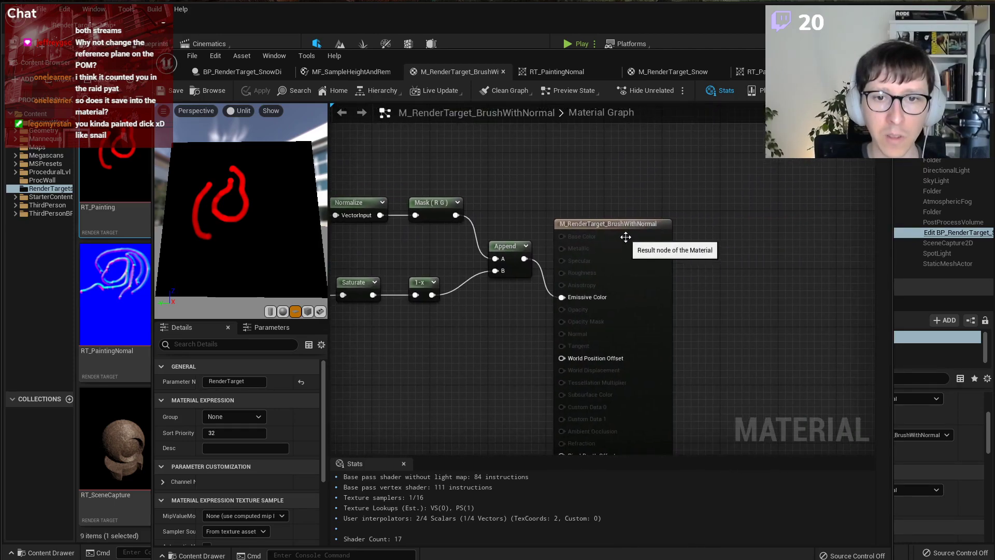
{"action": "left_click", "coordinate": [842, 56]}
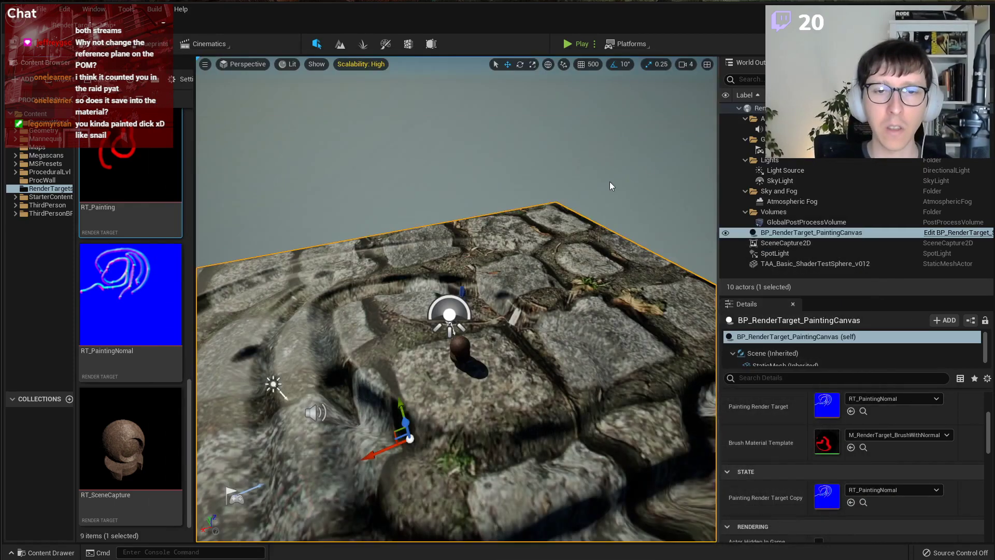
Bring up the BP_RenderTarget_SnowDisplacement Event Graph with Ctrl+E and pan across it.
{"action": "right_click_drag", "start_coordinate": [622, 207], "coordinate": [674, 207]}
{"action": "key", "text": "ctrl+e"}
{"action": "right_click_drag", "start_coordinate": [486, 164], "coordinate": [587, 216]}
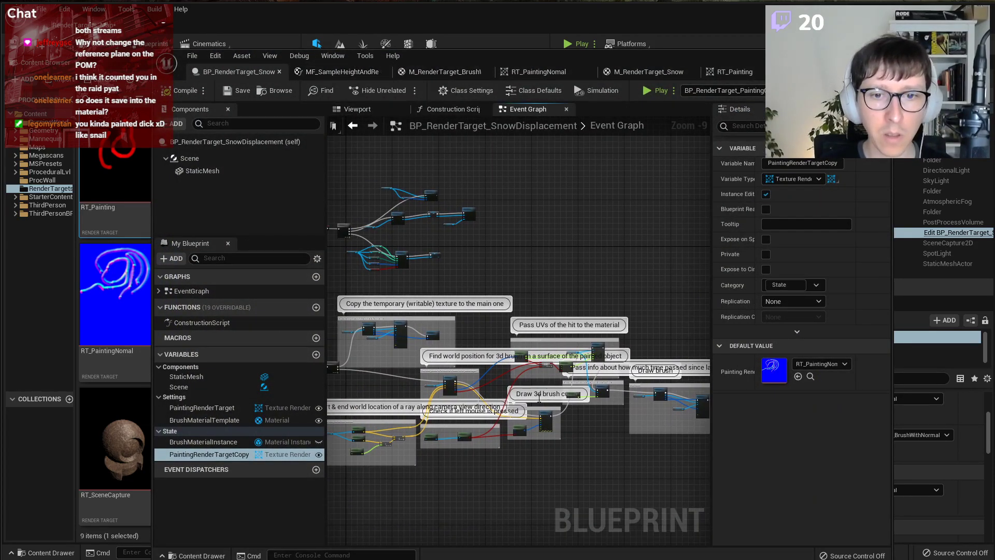
Pan and zoom the Event Graph to inspect the Draw Texture and Draw Material nodes.
{"action": "right_click_drag", "start_coordinate": [536, 313], "coordinate": [708, 236]}
{"action": "scroll", "coordinate": [626, 294], "scroll_direction": "up", "scroll_amount": 3}
{"action": "scroll", "coordinate": [626, 294], "scroll_direction": "up", "scroll_amount": 3}
{"action": "right_click_drag", "start_coordinate": [639, 277], "coordinate": [522, 347]}
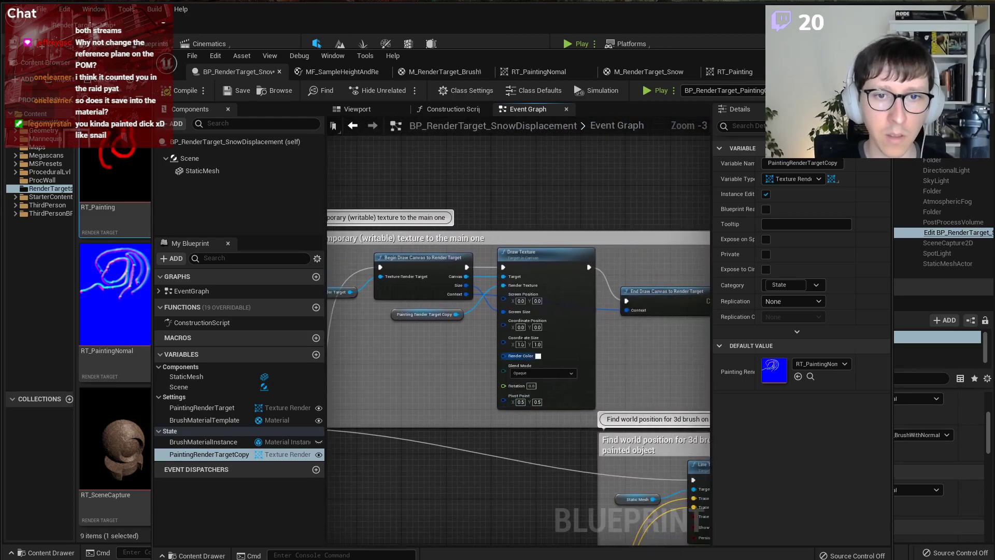
{"action": "scroll", "coordinate": [529, 260], "scroll_direction": "up", "scroll_amount": 2}
{"action": "mouse_move", "coordinate": [648, 342]}
{"action": "right_mouse_down"}
{"action": "mouse_move", "coordinate": [506, 215]}
{"action": "mouse_move", "coordinate": [362, 166]}
{"action": "right_mouse_up"}
{"action": "right_click_drag", "start_coordinate": [643, 311], "coordinate": [332, 182]}
{"action": "right_click_drag", "start_coordinate": [627, 294], "coordinate": [409, 398]}
{"action": "right_click_drag", "start_coordinate": [544, 382], "coordinate": [337, 370]}
Look over the End Draw Canvas node after Draw Material, then switch away from the blueprint editor.
{"action": "scroll", "coordinate": [373, 370], "scroll_direction": "down", "scroll_amount": 2}
{"action": "scroll", "coordinate": [515, 328], "scroll_direction": "up", "scroll_amount": 2}
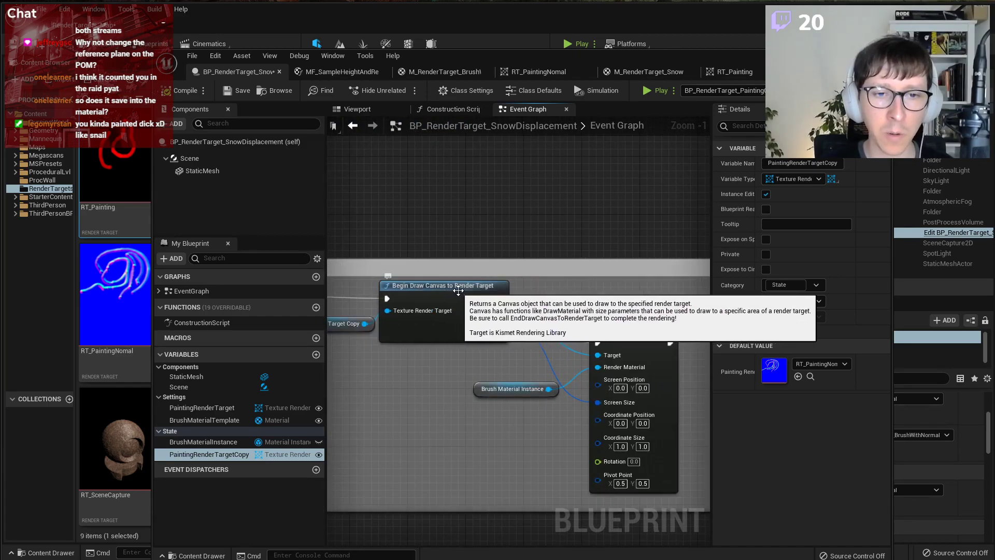
{"action": "right_click_drag", "start_coordinate": [618, 362], "coordinate": [547, 359]}
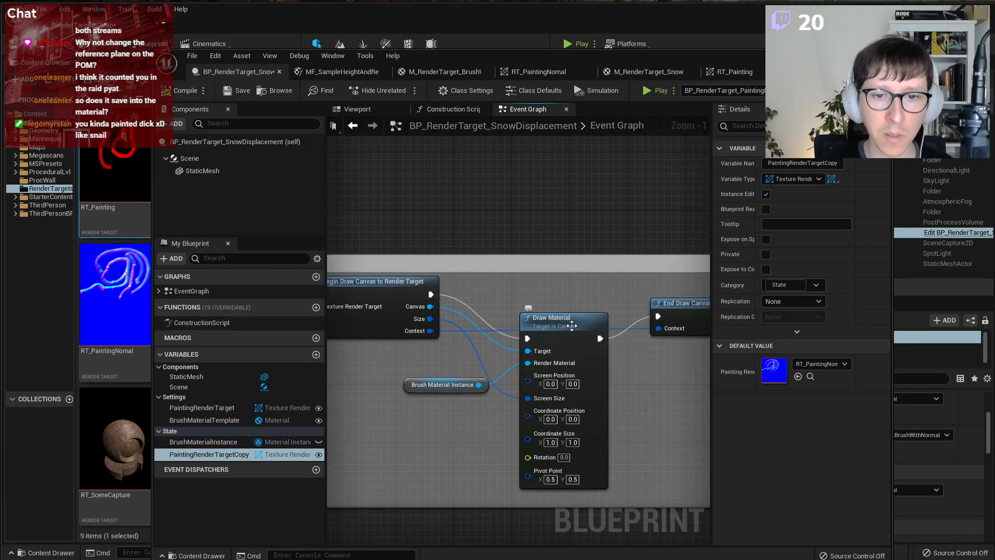
{"action": "mouse_move", "coordinate": [678, 332]}
{"action": "right_mouse_down"}
{"action": "mouse_move", "coordinate": [490, 332]}
{"action": "mouse_move", "coordinate": [657, 358]}
{"action": "right_mouse_up"}
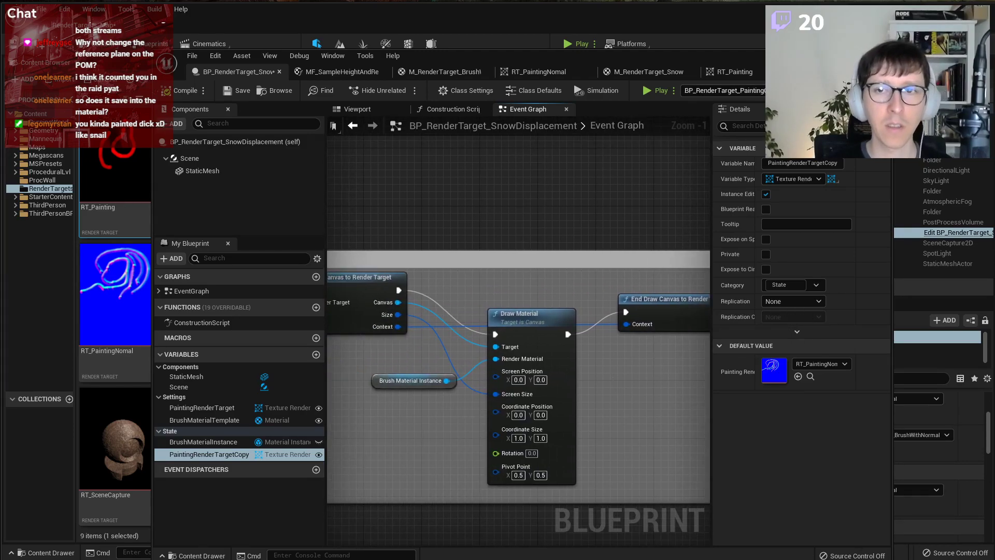
{"action": "scroll", "coordinate": [431, 185], "scroll_direction": "down", "scroll_amount": 7}
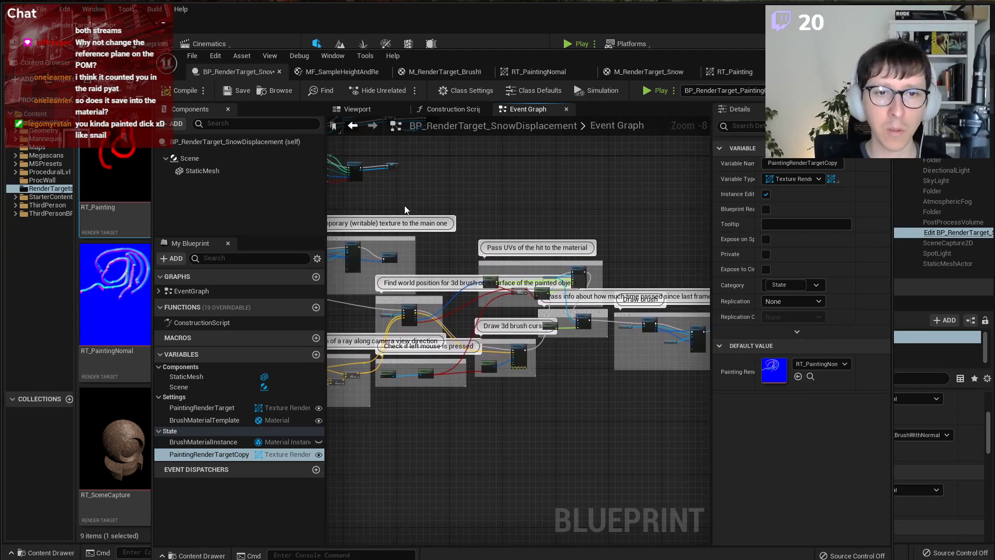
{"action": "scroll", "coordinate": [594, 296], "scroll_direction": "up", "scroll_amount": 2}
{"action": "scroll", "coordinate": [614, 244], "scroll_direction": "up", "scroll_amount": 2}
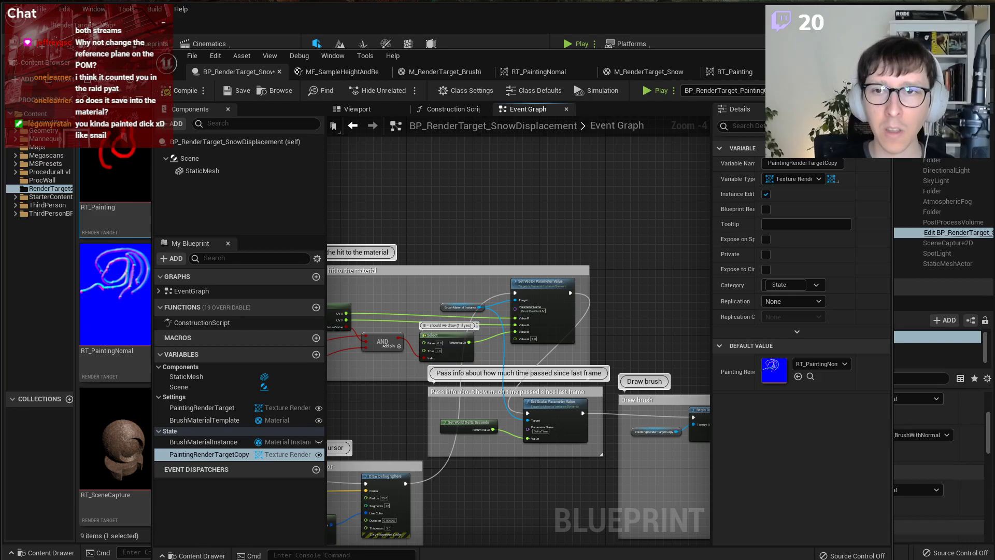
{"action": "key", "text": "alt+Tab"}
{"action": "key", "text": "alt+Tab"}
Load techartaid.com in a new private tab and go to its PRODUCTS page.
{"action": "key", "text": "ctrl+t"}
{"action": "type", "text": "techartaid.com"}
{"action": "key", "text": "Return"}
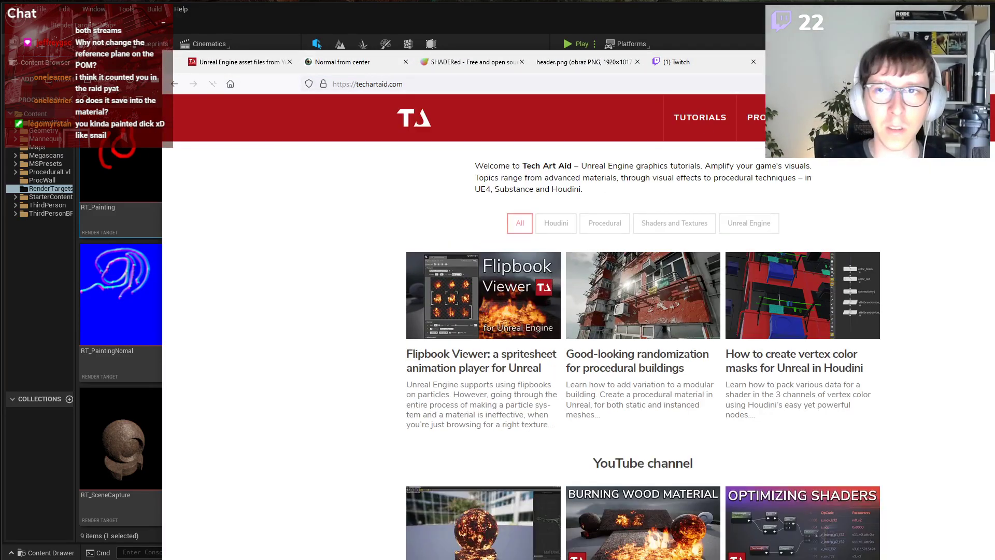
{"action": "left_click_drag", "start_coordinate": [992, 61], "coordinate": [874, 42]}
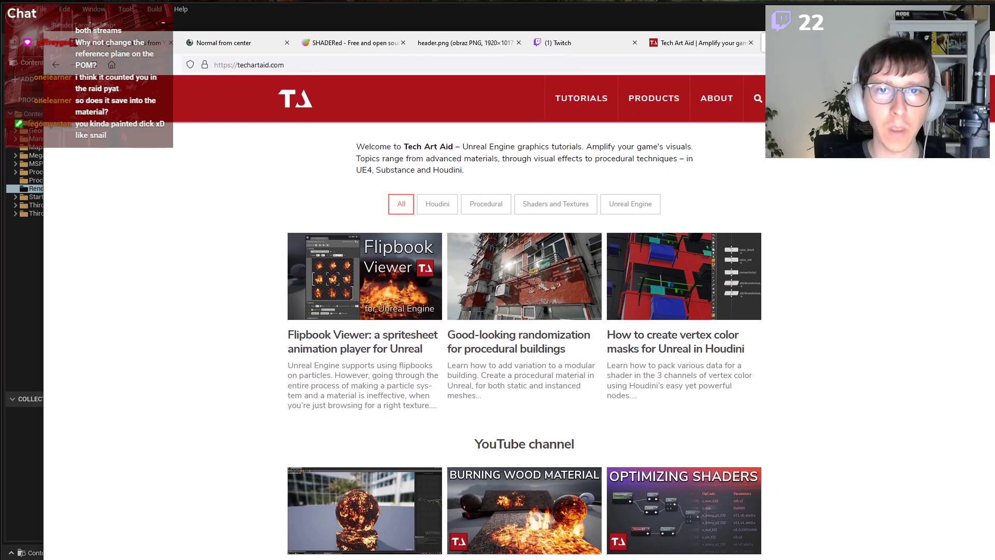
{"action": "left_click", "coordinate": [669, 115]}
{"action": "scroll", "coordinate": [409, 373], "scroll_direction": "down", "scroll_amount": 5}
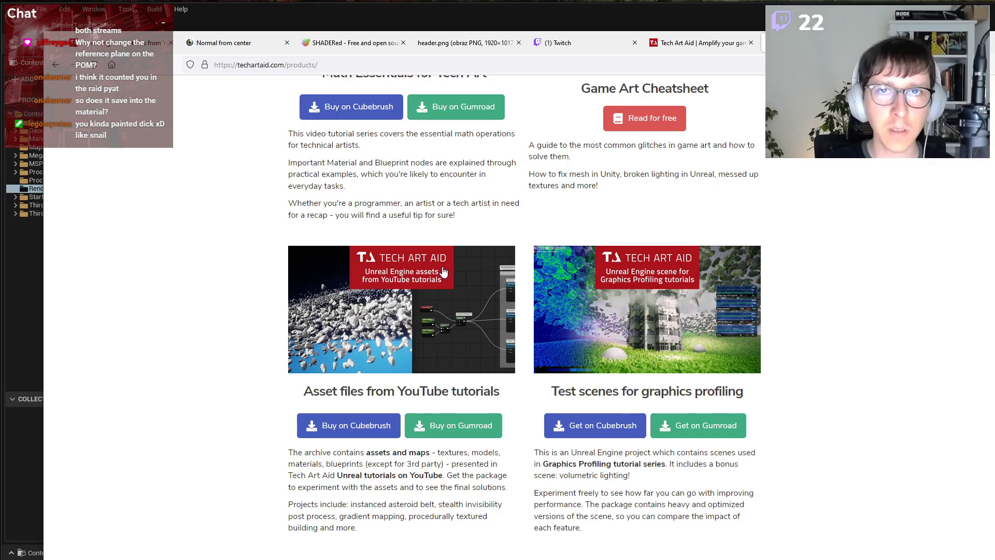
Show the $5 asset files product on Gumroad, then return to Unreal.
{"action": "left_click", "coordinate": [438, 433]}
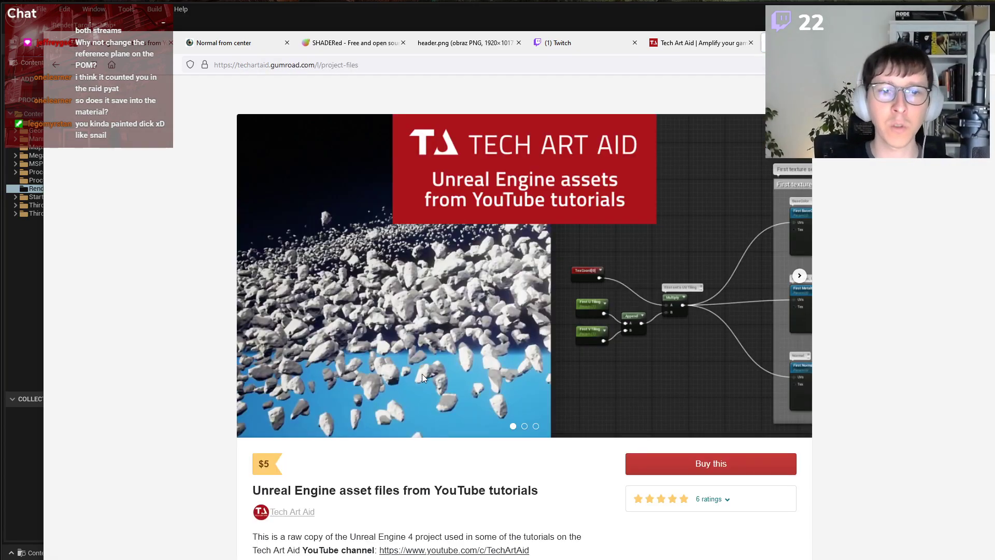
{"action": "scroll", "coordinate": [421, 378], "scroll_direction": "down", "scroll_amount": 6}
{"action": "scroll", "coordinate": [422, 366], "scroll_direction": "down", "scroll_amount": 1}
{"action": "scroll", "coordinate": [421, 366], "scroll_direction": "up", "scroll_amount": 2}
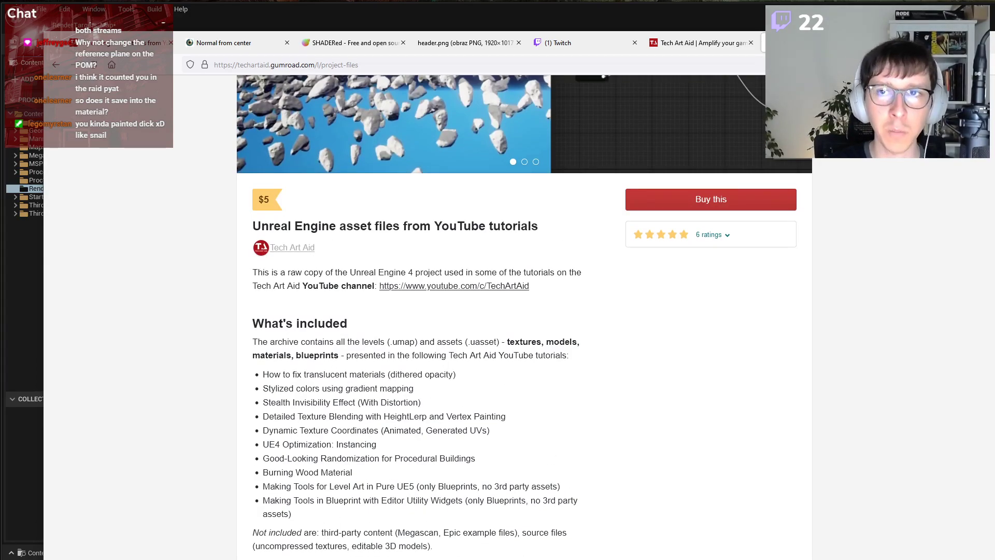
{"action": "key", "text": "alt+Tab"}
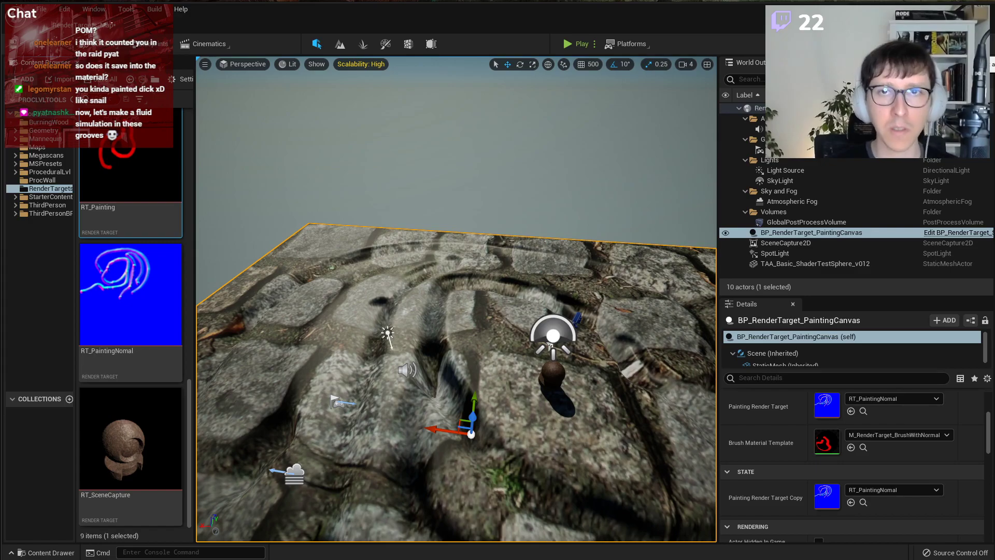
Fly the viewport low over the grooved cobblestone plane and its sphere.
{"action": "right_click_drag", "start_coordinate": [427, 140], "coordinate": [471, 164]}
{"action": "key", "text": "w"}
{"action": "key", "text": "s"}
{"action": "key", "text": "q"}
{"action": "key", "text": "e"}
{"action": "key", "text": "w"}
{"action": "key", "text": "s"}
{"action": "key", "text": "w"}
Bring up the M_RenderTarget_Snow material graph with its output node in view.
{"action": "key", "text": "alt+Tab"}
{"action": "scroll", "coordinate": [600, 304], "scroll_direction": "down", "scroll_amount": 3}
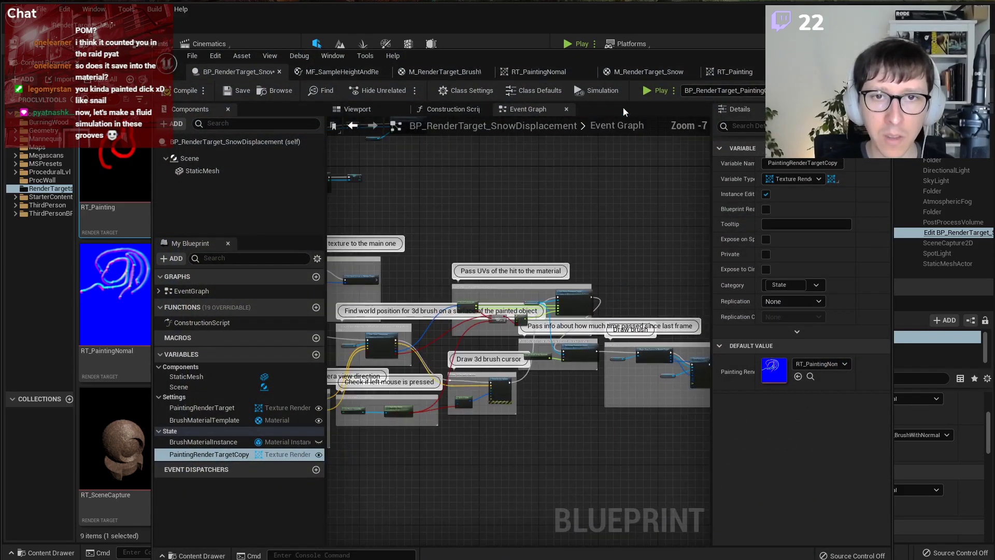
{"action": "left_click", "coordinate": [640, 73]}
{"action": "scroll", "coordinate": [726, 213], "scroll_direction": "down", "scroll_amount": 2}
{"action": "right_click_drag", "start_coordinate": [738, 215], "coordinate": [534, 378]}
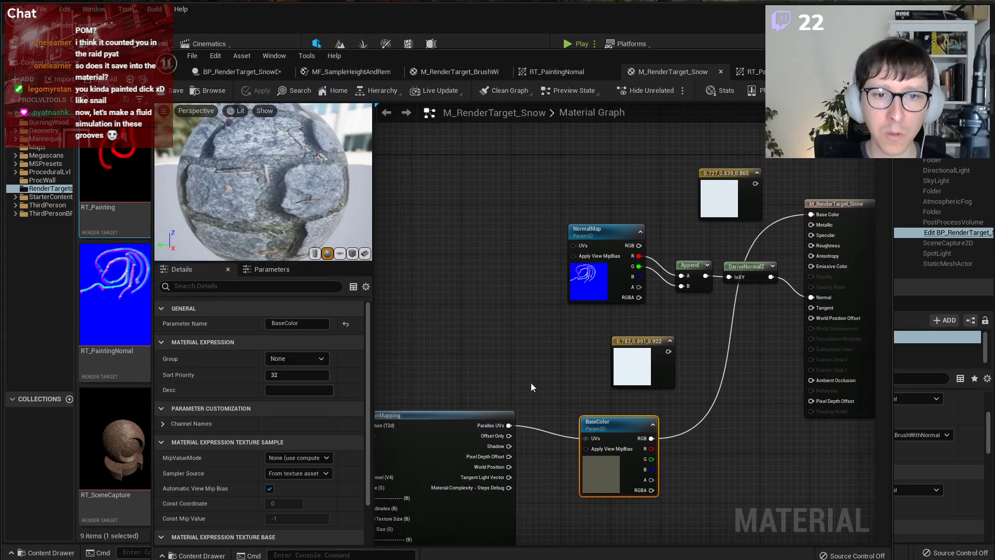
Wire Parallax UVs into NormalMap's UVs, save the snow material, and look over the rock canvas.
{"action": "left_click_drag", "start_coordinate": [509, 425], "coordinate": [568, 251]}
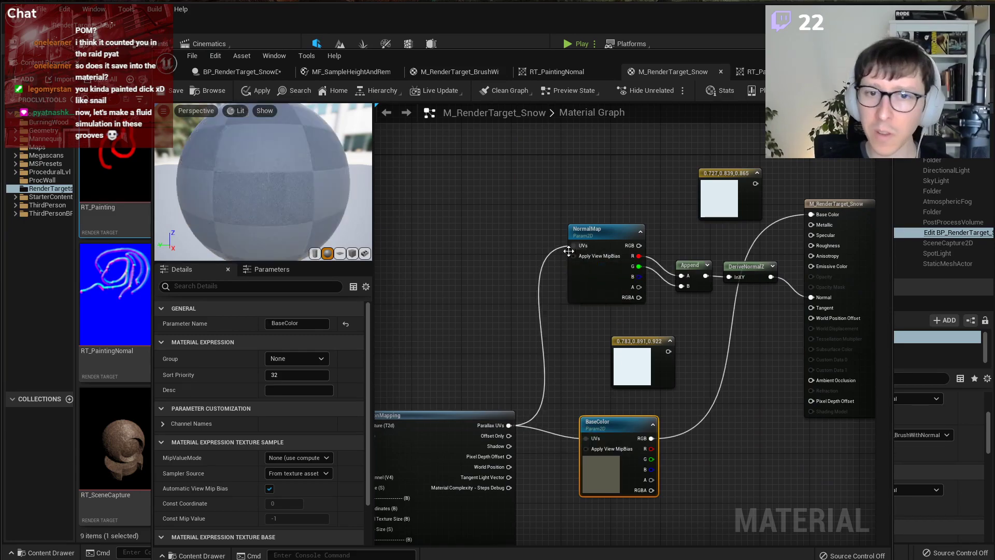
{"action": "left_click", "coordinate": [168, 92]}
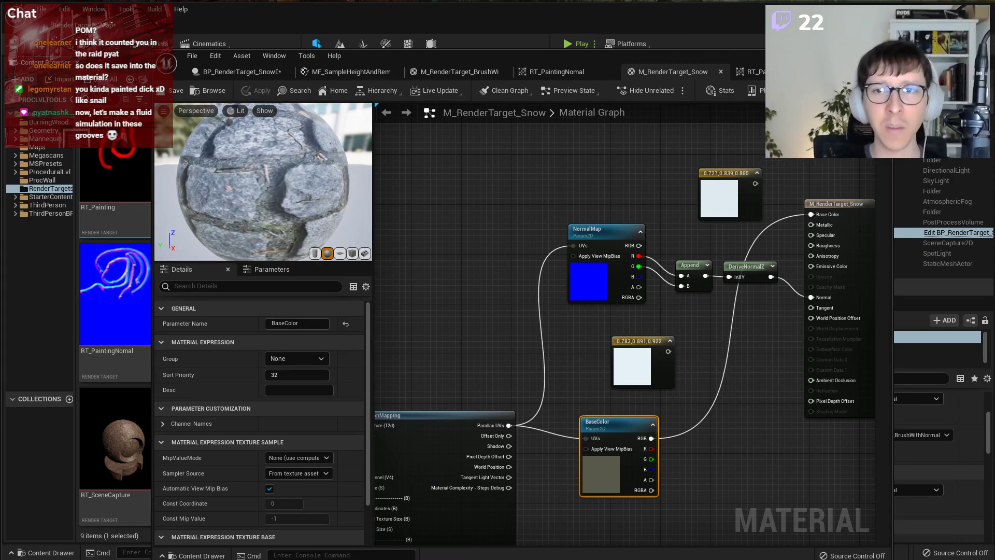
{"action": "left_click", "coordinate": [839, 56]}
{"action": "mouse_move", "coordinate": [484, 195]}
{"action": "right_mouse_down"}
{"action": "mouse_move", "coordinate": [518, 200]}
{"action": "mouse_move", "coordinate": [523, 249]}
{"action": "mouse_move", "coordinate": [505, 199]}
{"action": "mouse_move", "coordinate": [484, 193]}
{"action": "right_mouse_up"}
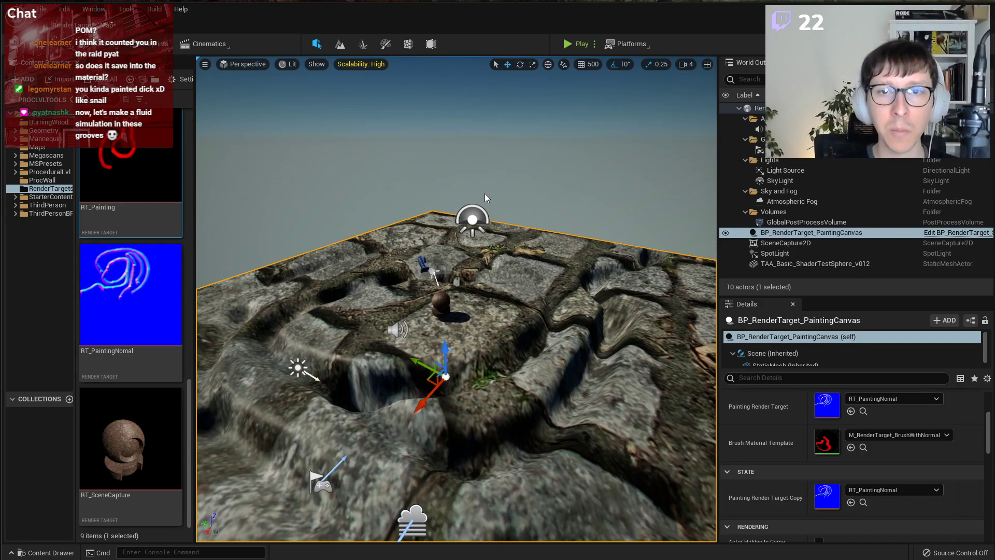
{"action": "key", "text": "alt+Tab"}
Open the Shadertoy profile in a new tab and launch its Fire simulation shader.
{"action": "left_click", "coordinate": [131, 46]}
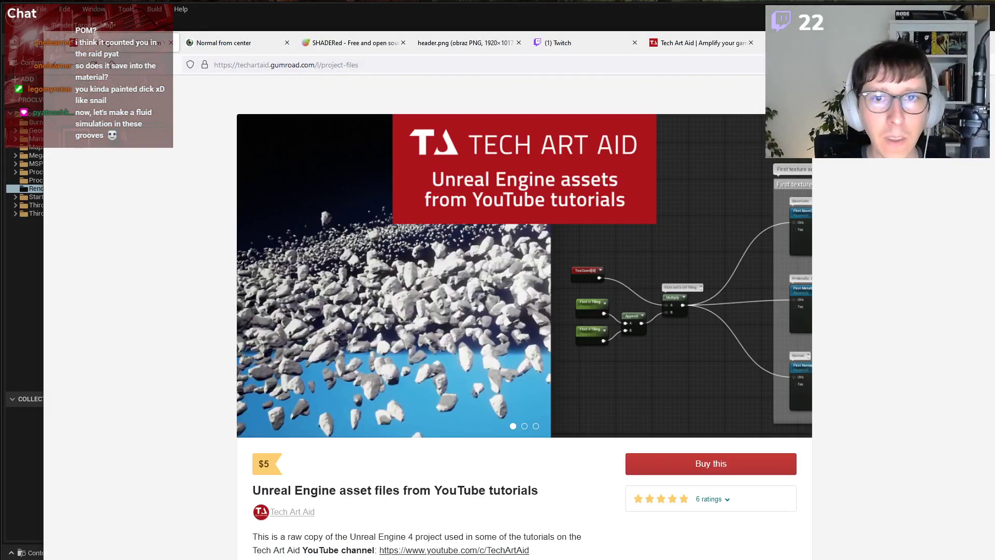
{"action": "left_click", "coordinate": [563, 43]}
{"action": "left_click", "coordinate": [316, 43]}
{"action": "left_click", "coordinate": [225, 43]}
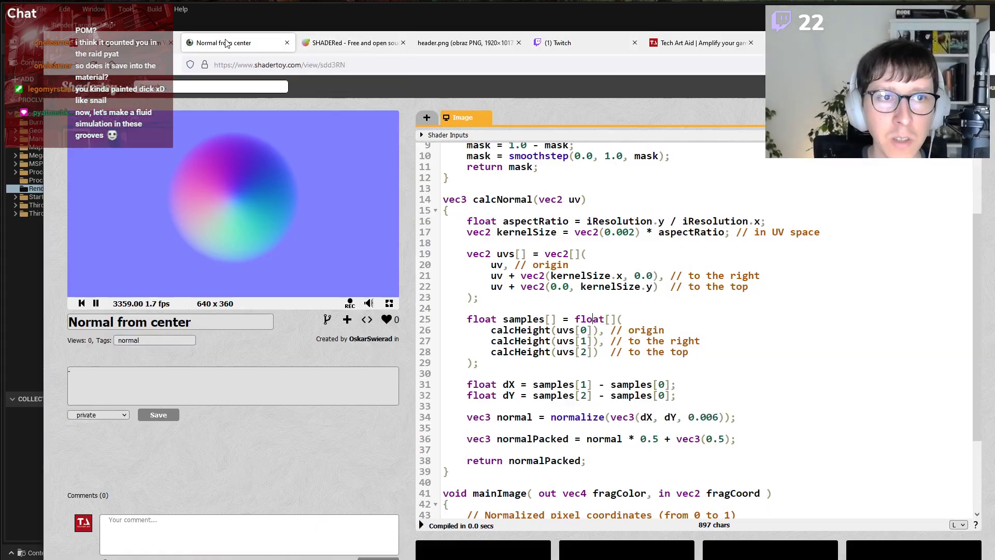
{"action": "middle_click", "coordinate": [854, 87]}
{"action": "left_click", "coordinate": [295, 44]}
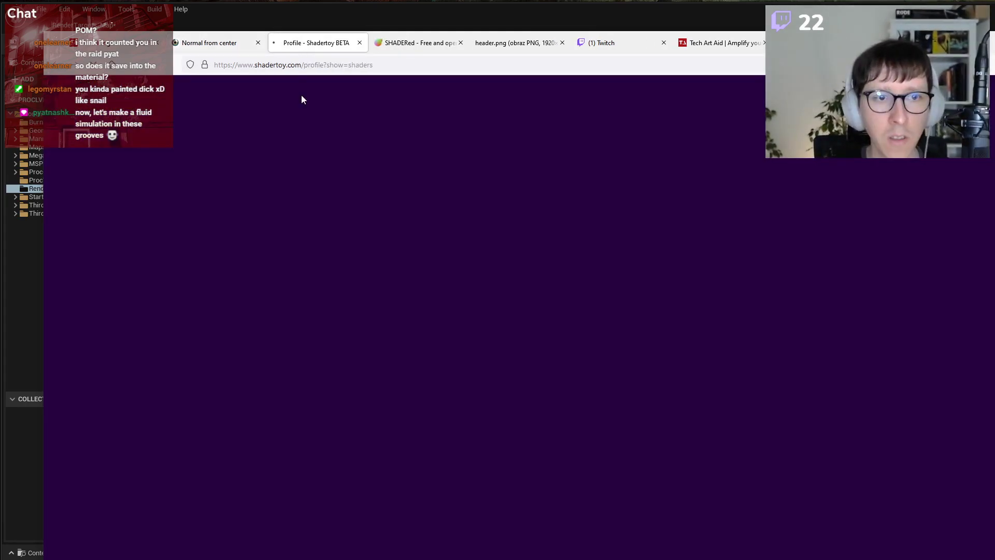
{"action": "scroll", "coordinate": [171, 278], "scroll_direction": "down", "scroll_amount": 3}
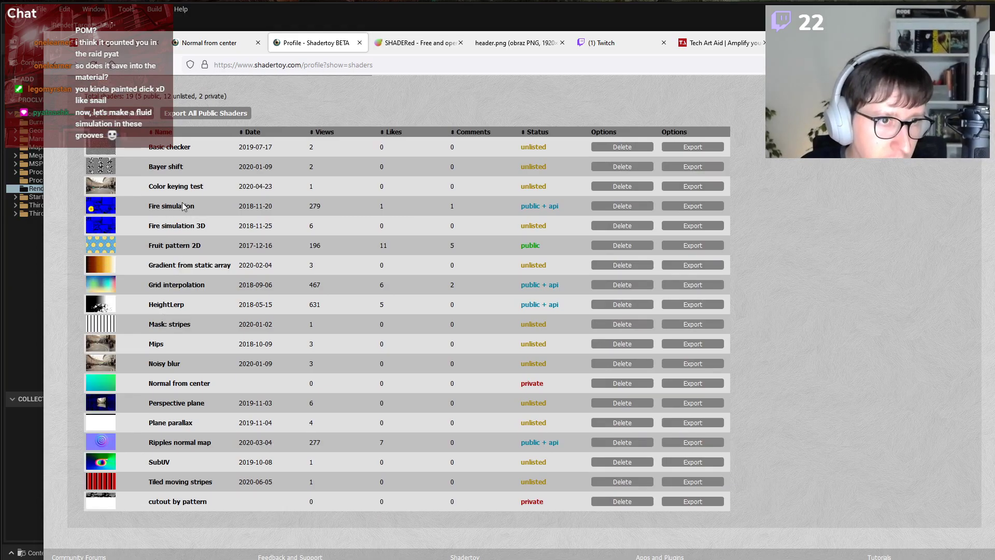
{"action": "left_click", "coordinate": [185, 211]}
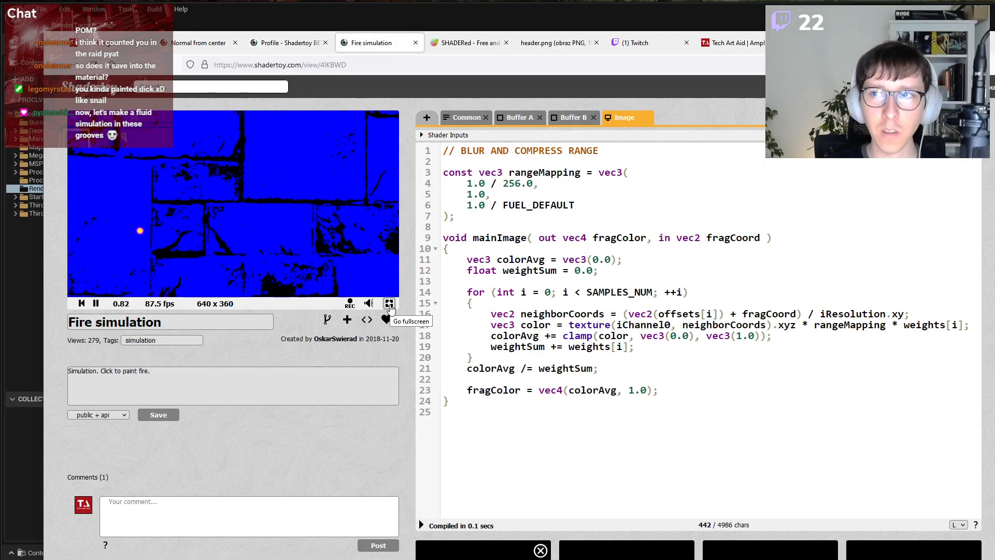
Preview the Fire simulation full screen, paint a curved fire stroke and spot, then reload the page.
{"action": "left_click", "coordinate": [389, 305]}
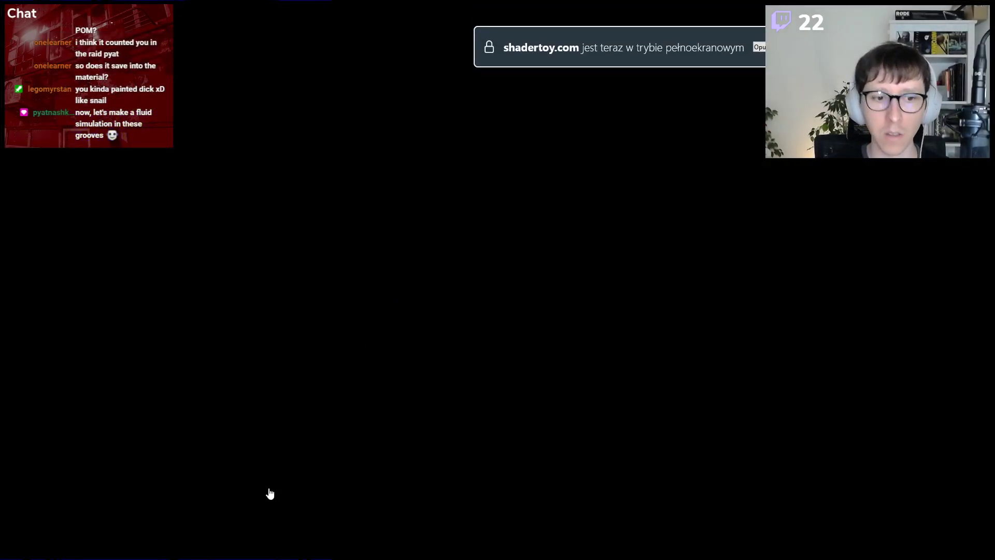
{"action": "key", "text": "Escape"}
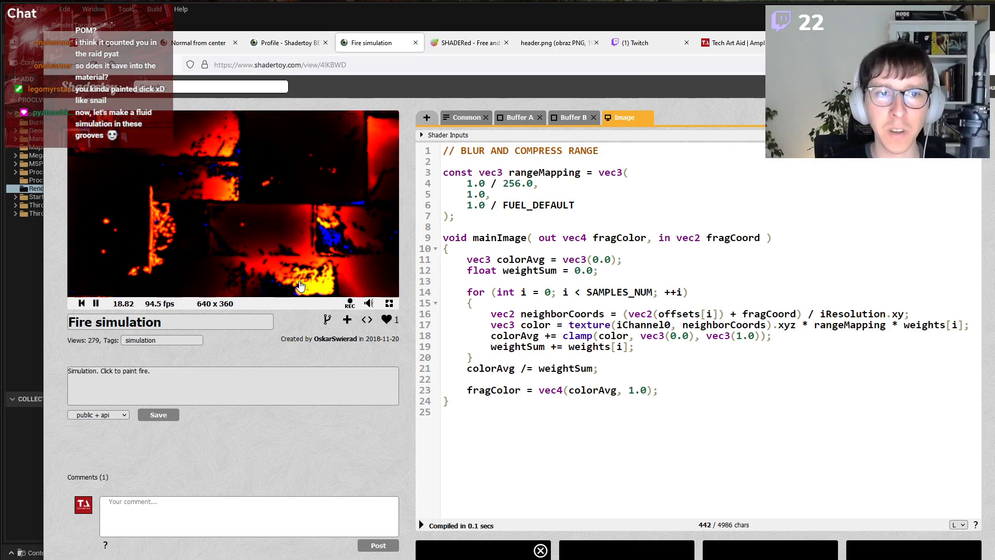
{"action": "mouse_move", "coordinate": [247, 250]}
{"action": "left_mouse_down"}
{"action": "mouse_move", "coordinate": [280, 231]}
{"action": "mouse_move", "coordinate": [259, 243]}
{"action": "mouse_move", "coordinate": [285, 235]}
{"action": "mouse_move", "coordinate": [312, 294]}
{"action": "left_mouse_up"}
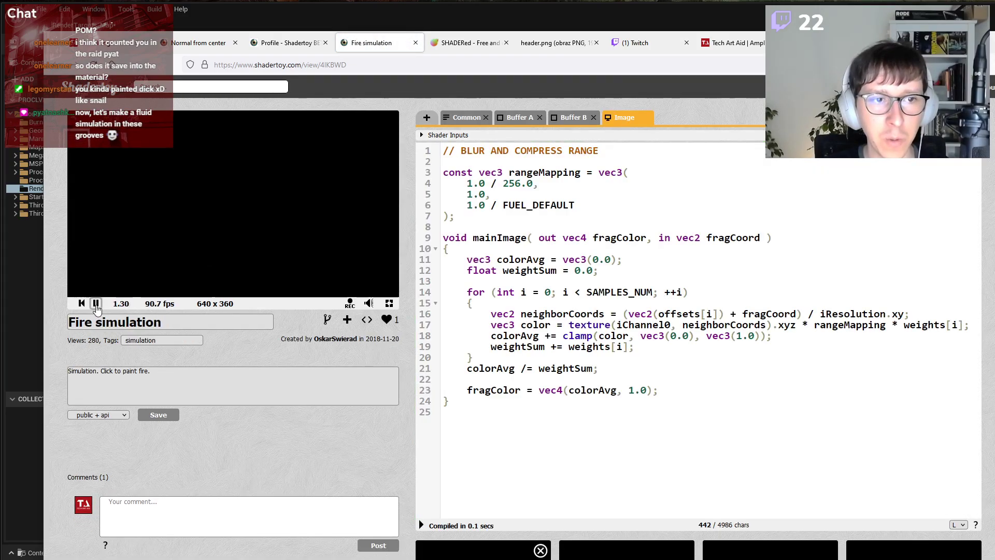
{"action": "left_click", "coordinate": [206, 191]}
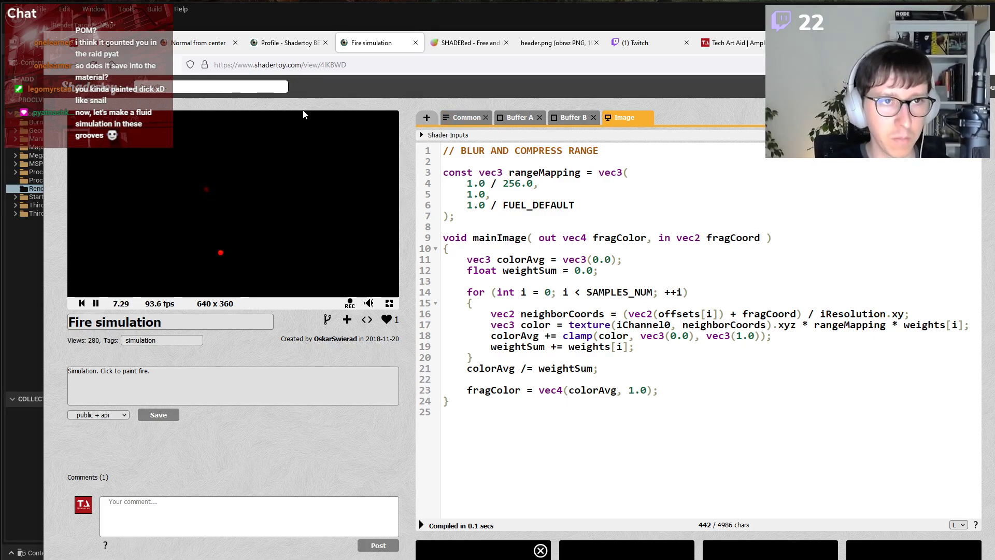
{"action": "middle_click", "coordinate": [375, 49]}
{"action": "key", "text": "ctrl+shift+t"}
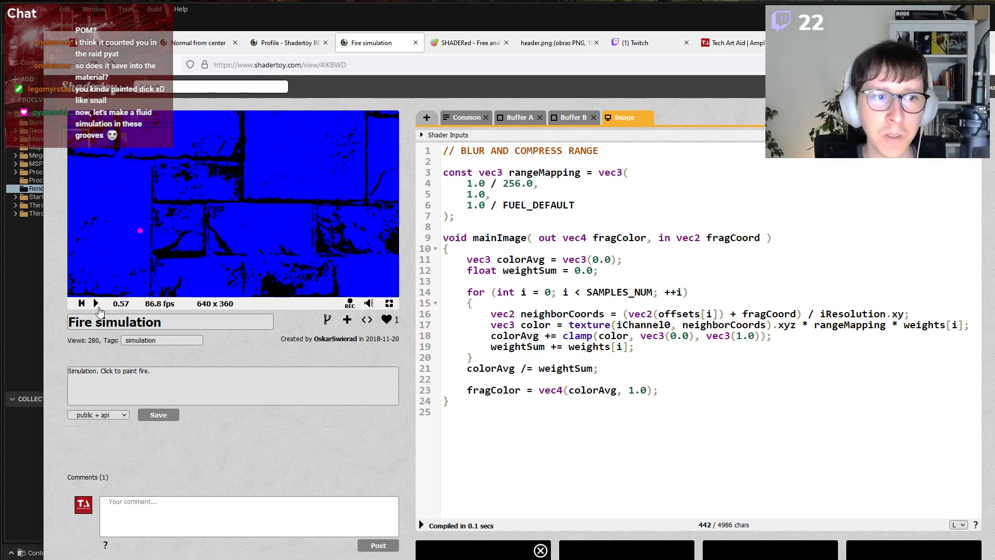
Play the simulation, paint six fire spots across the stones, then pause it.
{"action": "left_click", "coordinate": [96, 303]}
{"action": "left_click", "coordinate": [254, 176]}
{"action": "left_click", "coordinate": [292, 146]}
{"action": "left_click", "coordinate": [335, 181]}
{"action": "left_click", "coordinate": [356, 193]}
{"action": "left_click", "coordinate": [361, 150]}
{"action": "left_click", "coordinate": [371, 183]}
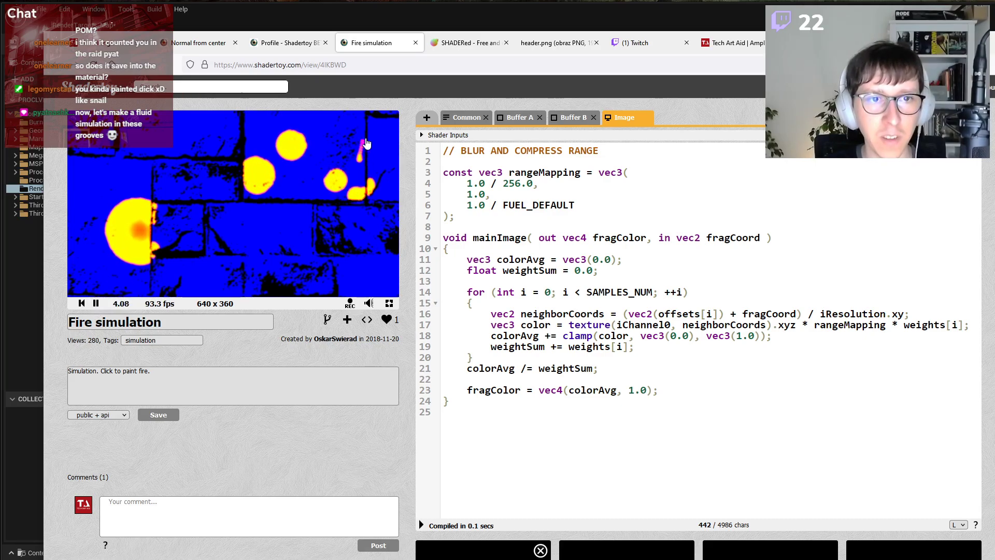
{"action": "left_click", "coordinate": [96, 304]}
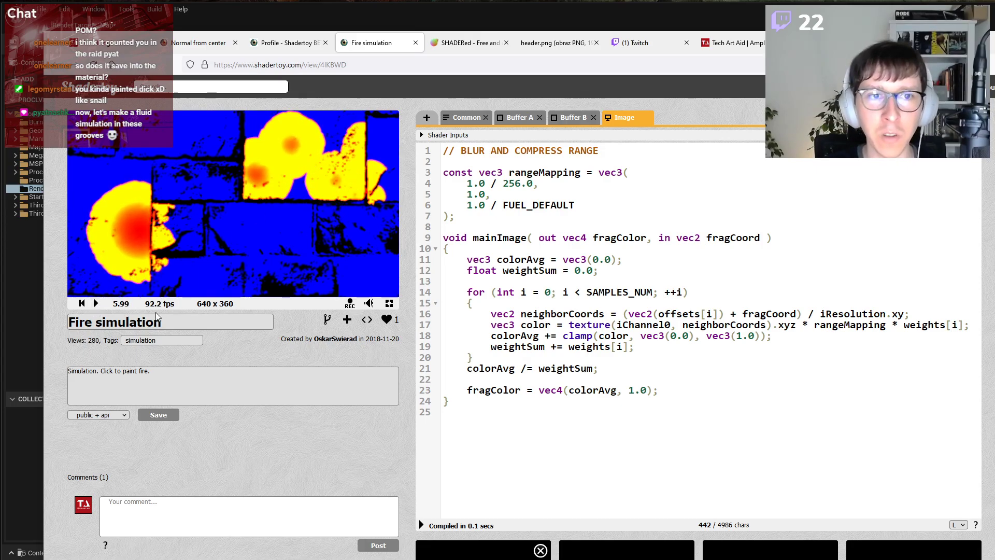
Resume the fire, browse the Buffer A, Buffer B and Image code, then pause it.
{"action": "left_click", "coordinate": [95, 304]}
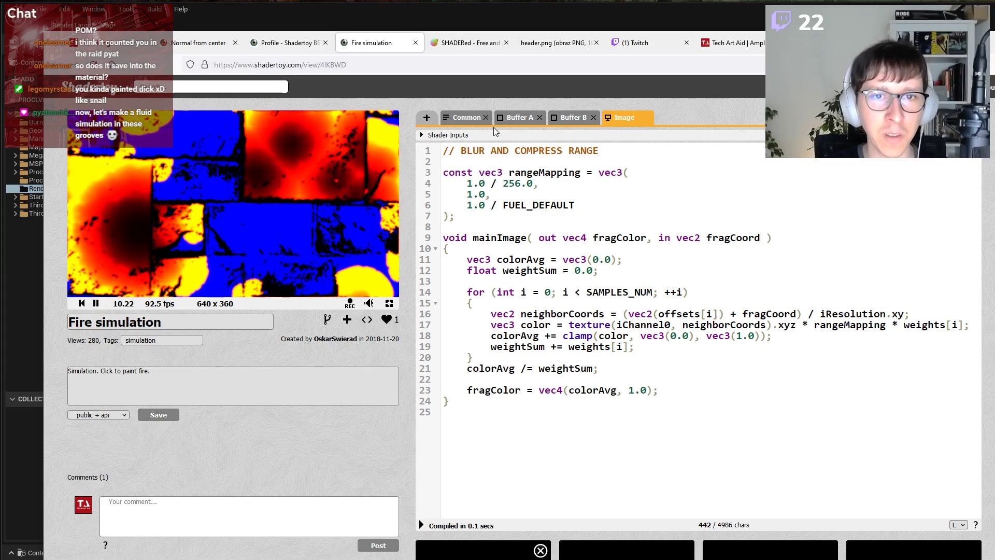
{"action": "left_click", "coordinate": [517, 117]}
{"action": "left_click", "coordinate": [574, 117]}
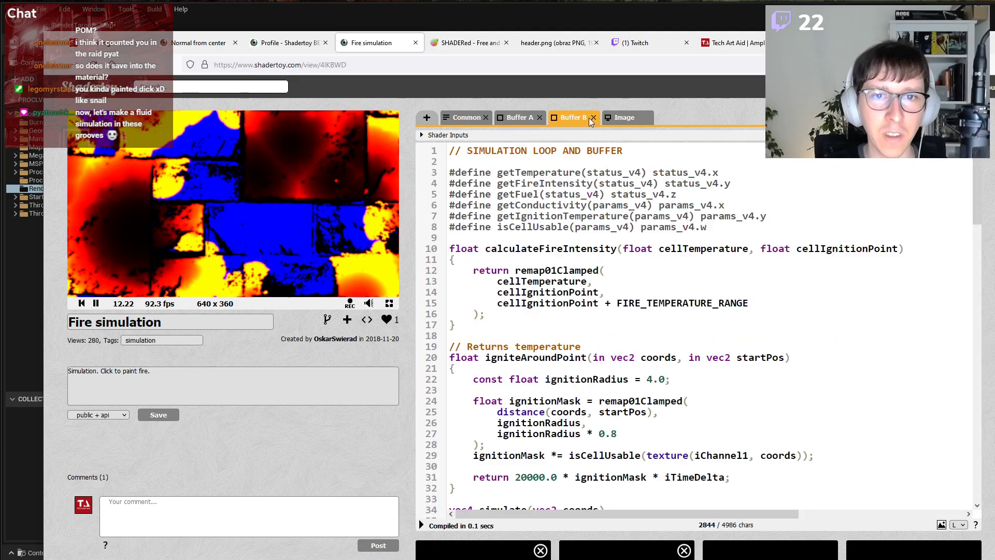
{"action": "left_click", "coordinate": [624, 117]}
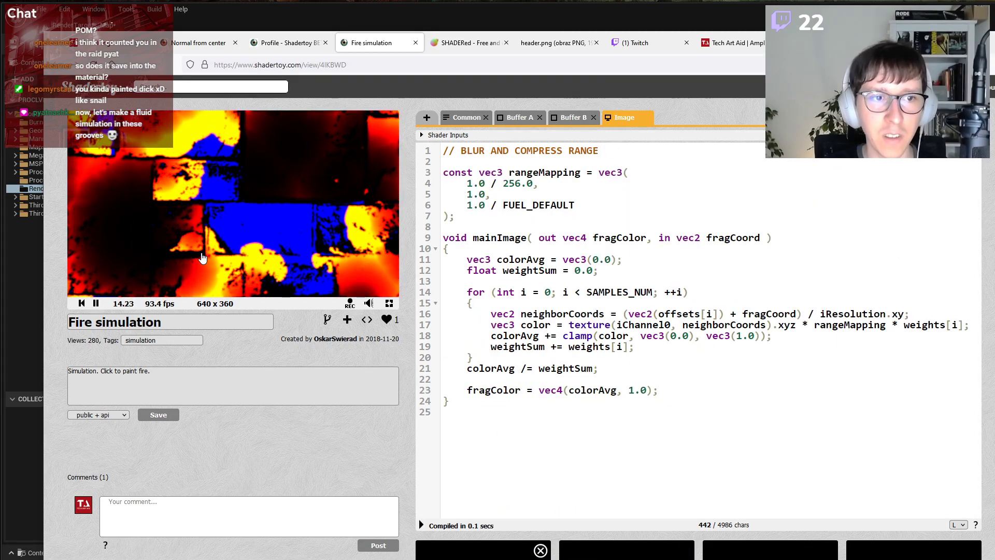
{"action": "left_click", "coordinate": [97, 304]}
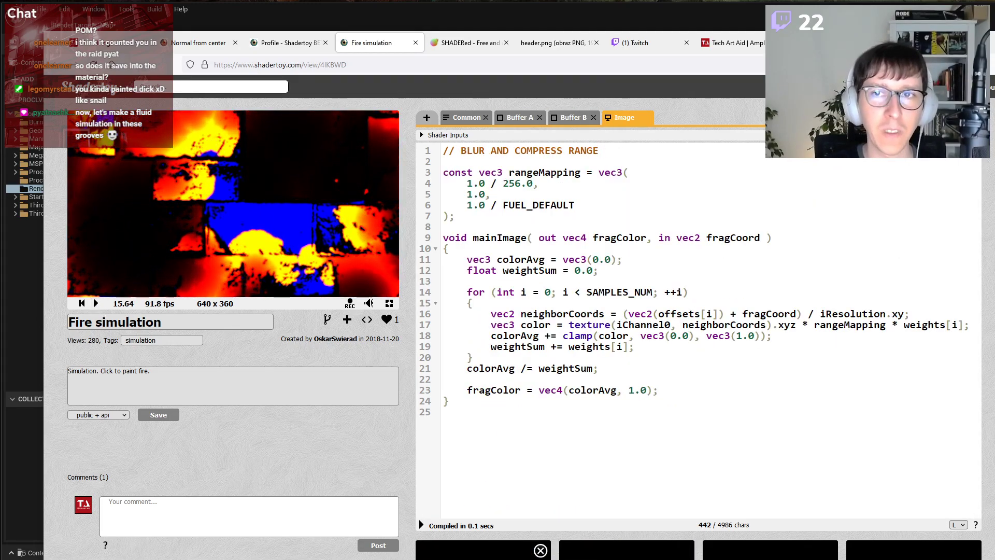
{"action": "key", "text": "alt+Tab"}
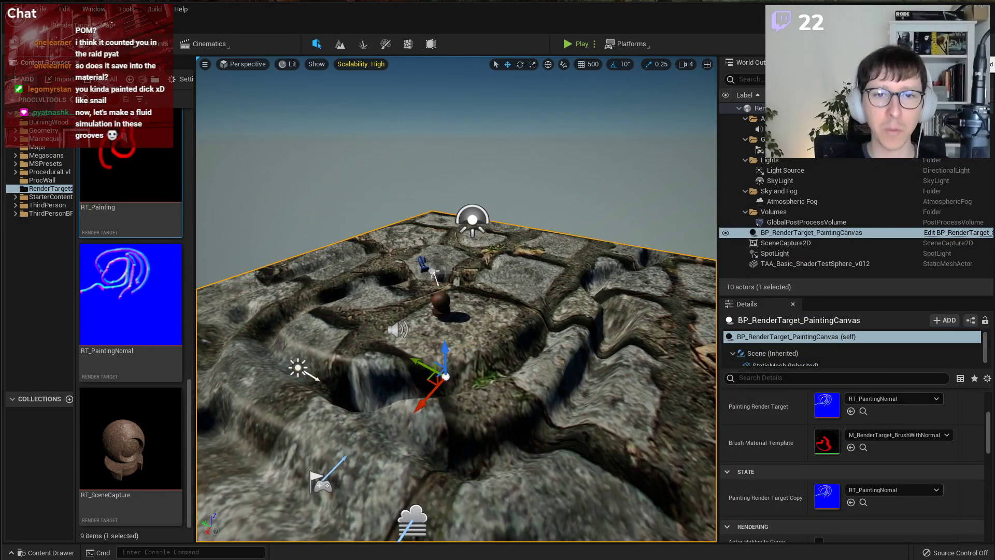
Fly around the cobblestone canvas, then select its StaticMesh (Inherited) component showing TemplateFloor.
{"action": "key", "text": "w"}
{"action": "right_click_drag", "start_coordinate": [449, 200], "coordinate": [290, 208]}
{"action": "key", "text": "a"}
{"action": "right_click_drag", "start_coordinate": [404, 120], "coordinate": [489, 89]}
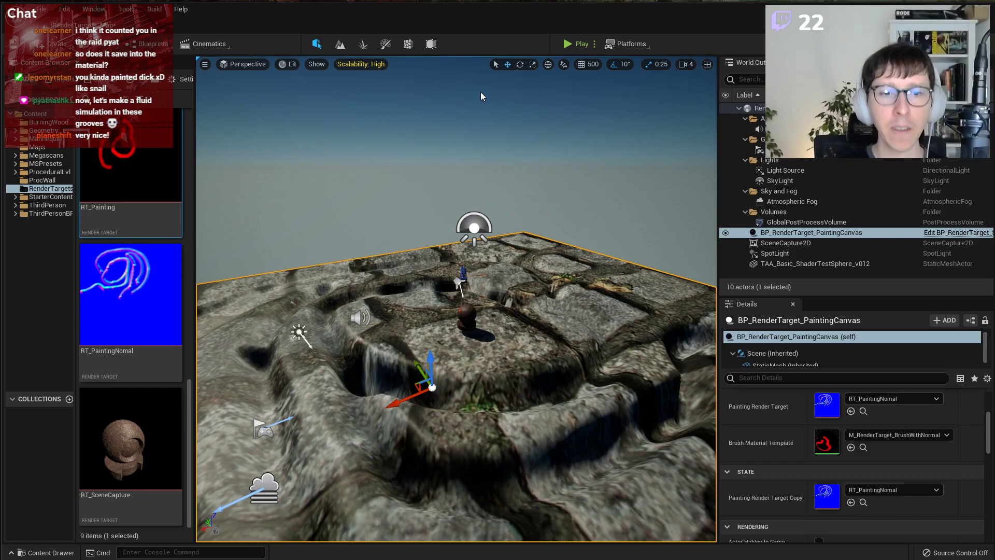
{"action": "right_click_drag", "start_coordinate": [458, 169], "coordinate": [466, 314]}
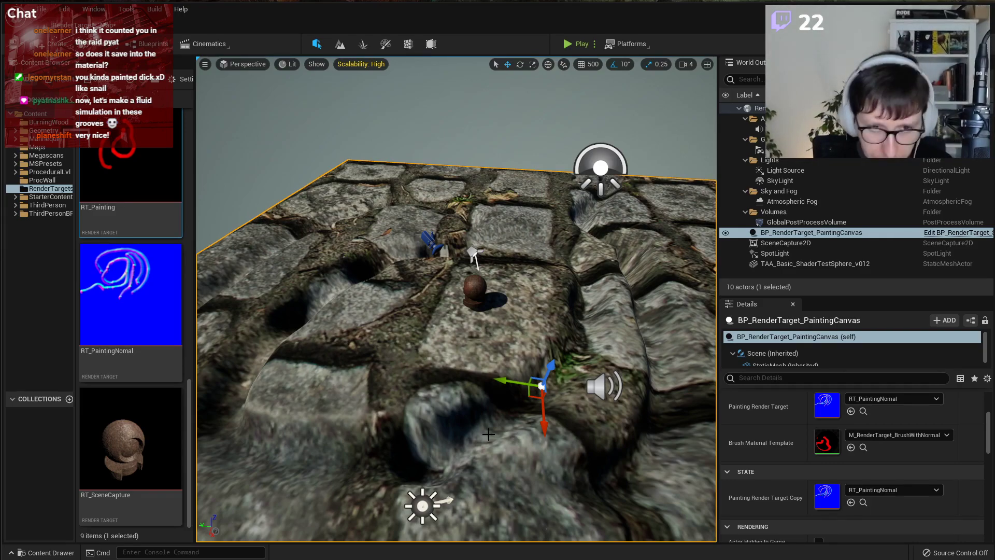
{"action": "right_click_drag", "start_coordinate": [475, 430], "coordinate": [507, 429]}
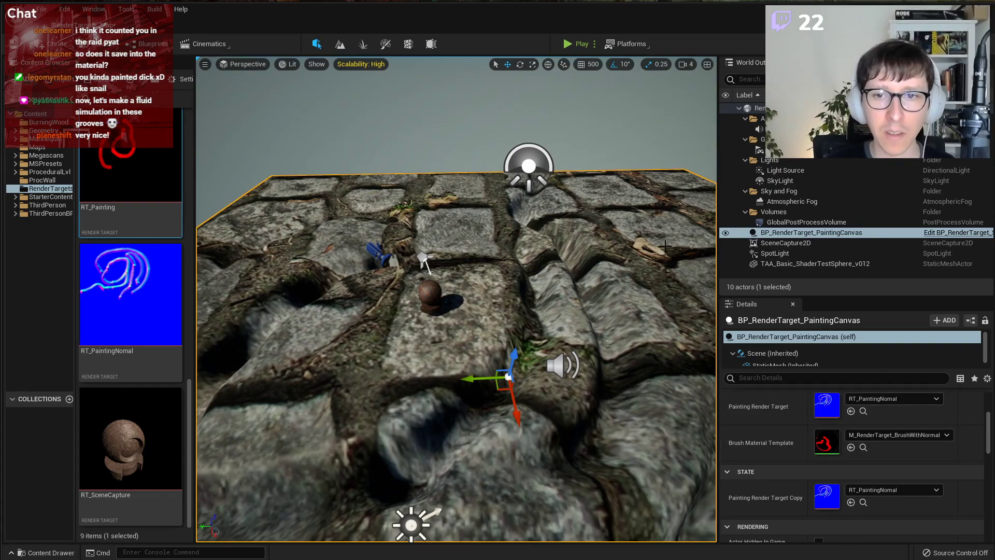
{"action": "right_click_drag", "start_coordinate": [667, 251], "coordinate": [667, 130]}
{"action": "right_click_drag", "start_coordinate": [648, 373], "coordinate": [650, 495]}
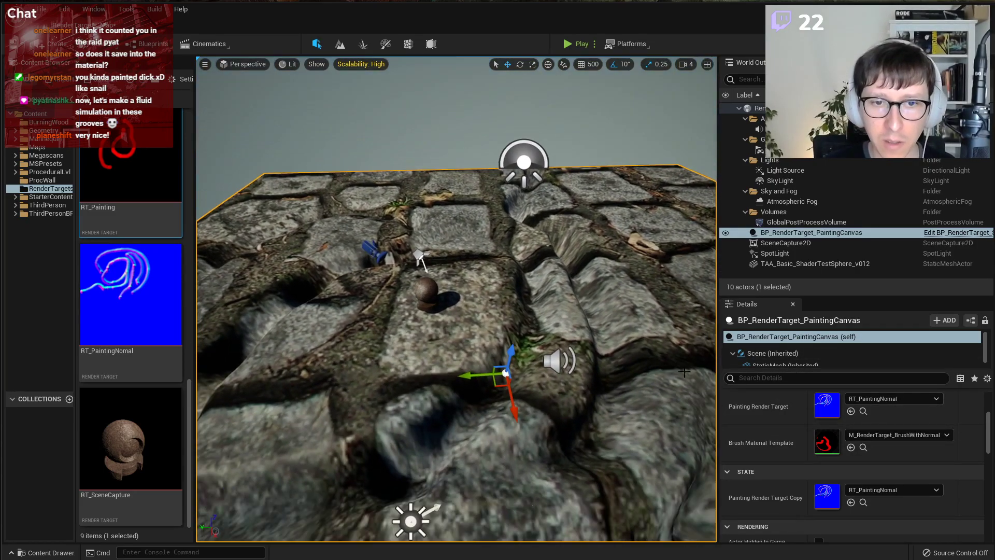
{"action": "left_click", "coordinate": [803, 359]}
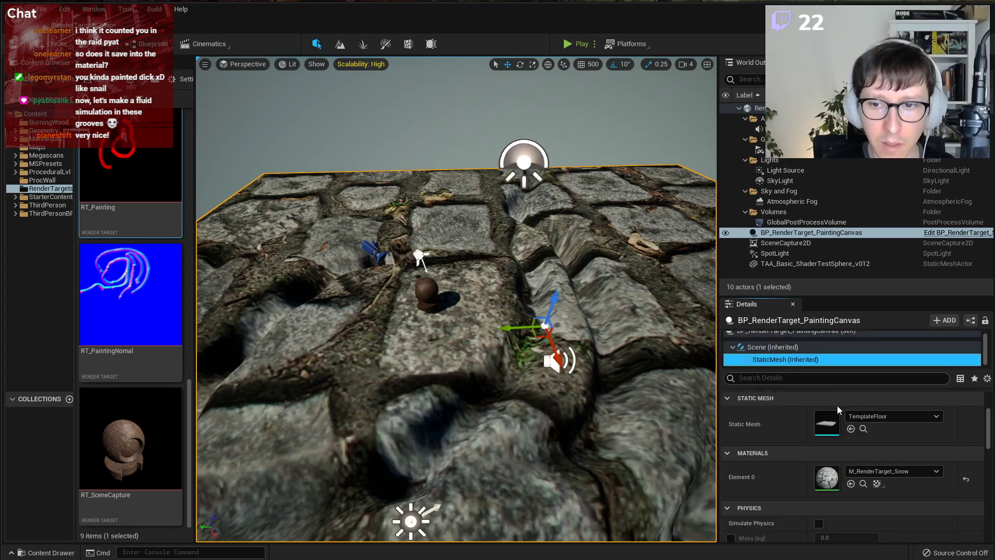
Set M_RenderTarget_Snow's BaseColor texture to T_Concrete_Poured_D, save it, and view the pale canvas.
{"action": "double_click", "coordinate": [827, 477]}
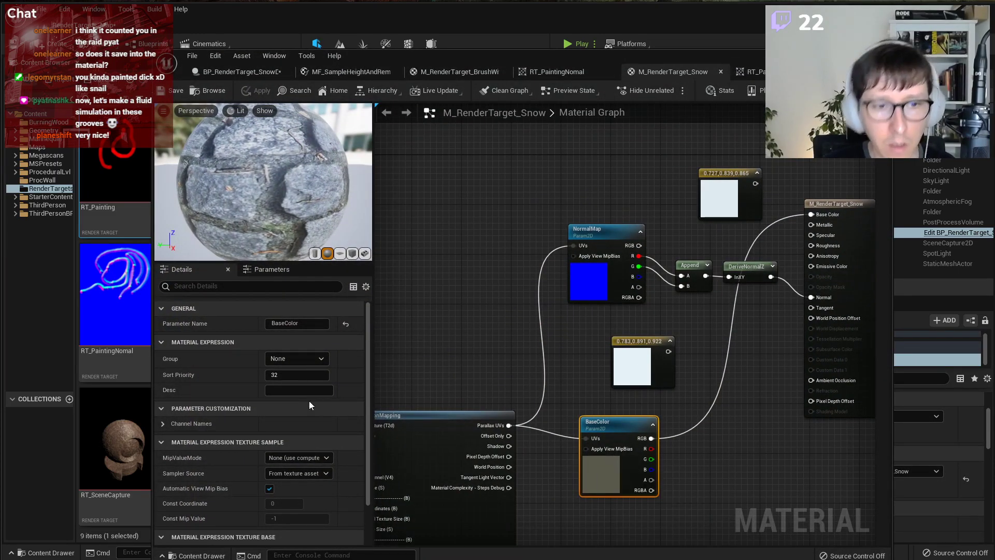
{"action": "scroll", "coordinate": [338, 405], "scroll_direction": "down", "scroll_amount": 3}
{"action": "left_click", "coordinate": [315, 486]}
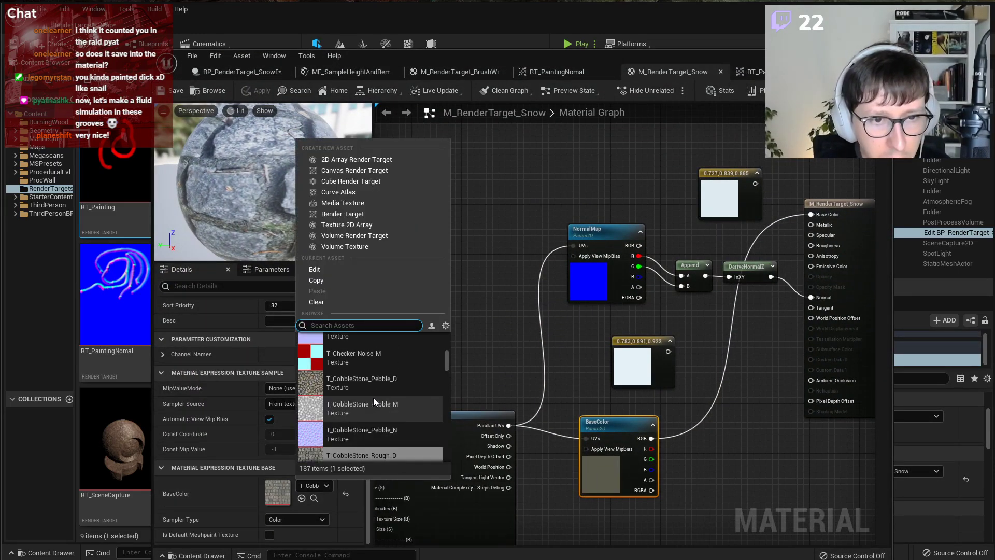
{"action": "scroll", "coordinate": [408, 419], "scroll_direction": "down", "scroll_amount": 5}
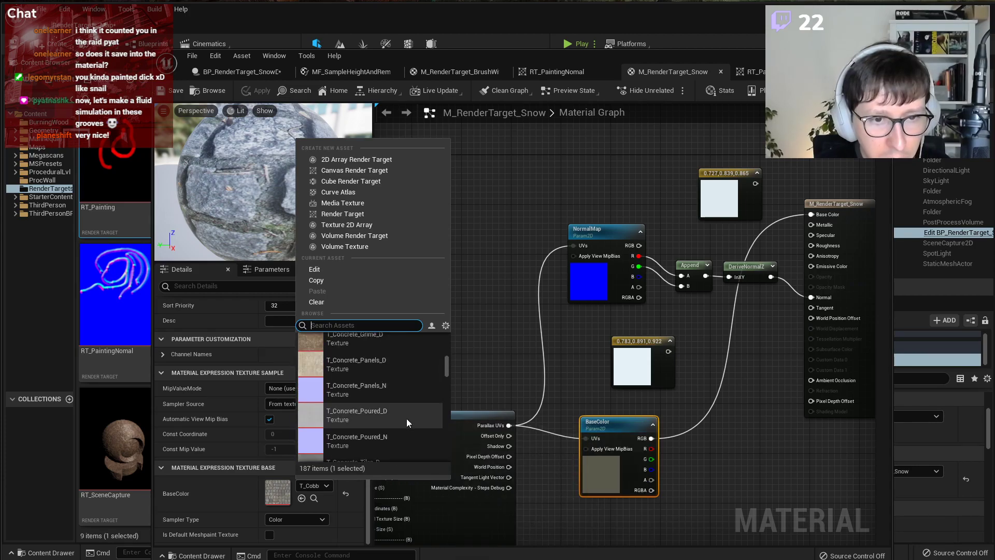
{"action": "left_click", "coordinate": [384, 418]}
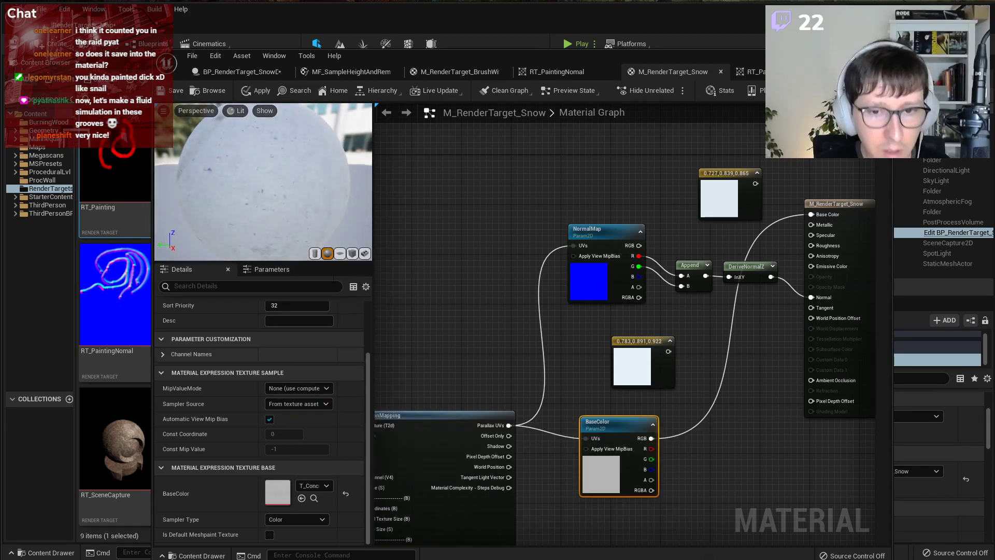
{"action": "left_click", "coordinate": [167, 89]}
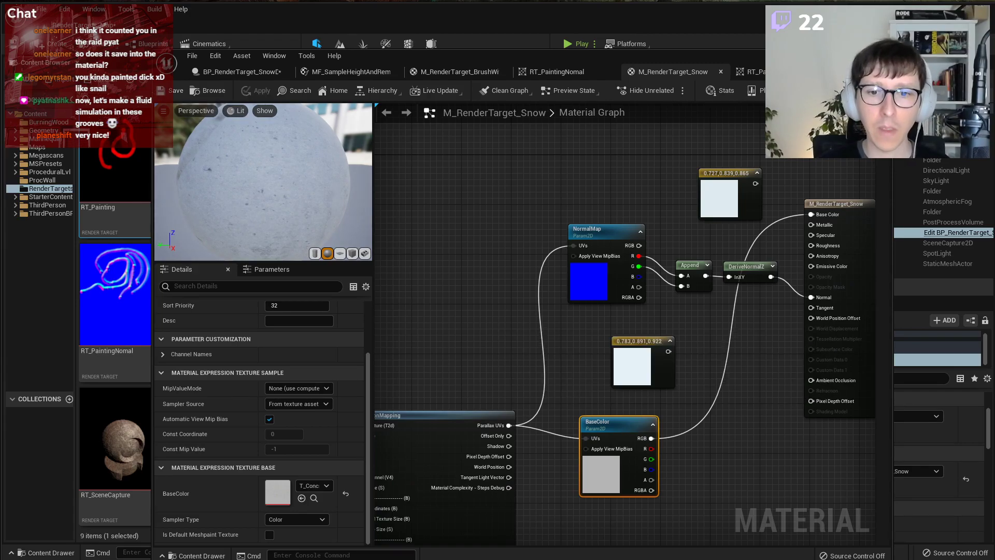
{"action": "left_click", "coordinate": [845, 56]}
{"action": "mouse_move", "coordinate": [540, 242]}
{"action": "right_mouse_down"}
{"action": "mouse_move", "coordinate": [562, 247]}
{"action": "mouse_move", "coordinate": [466, 247]}
{"action": "mouse_move", "coordinate": [440, 290]}
{"action": "mouse_move", "coordinate": [363, 290]}
{"action": "mouse_move", "coordinate": [331, 270]}
{"action": "mouse_move", "coordinate": [358, 295]}
{"action": "mouse_move", "coordinate": [544, 265]}
{"action": "mouse_move", "coordinate": [394, 284]}
{"action": "mouse_move", "coordinate": [321, 277]}
{"action": "mouse_move", "coordinate": [334, 283]}
{"action": "right_mouse_up"}
{"action": "key", "text": "Escape"}
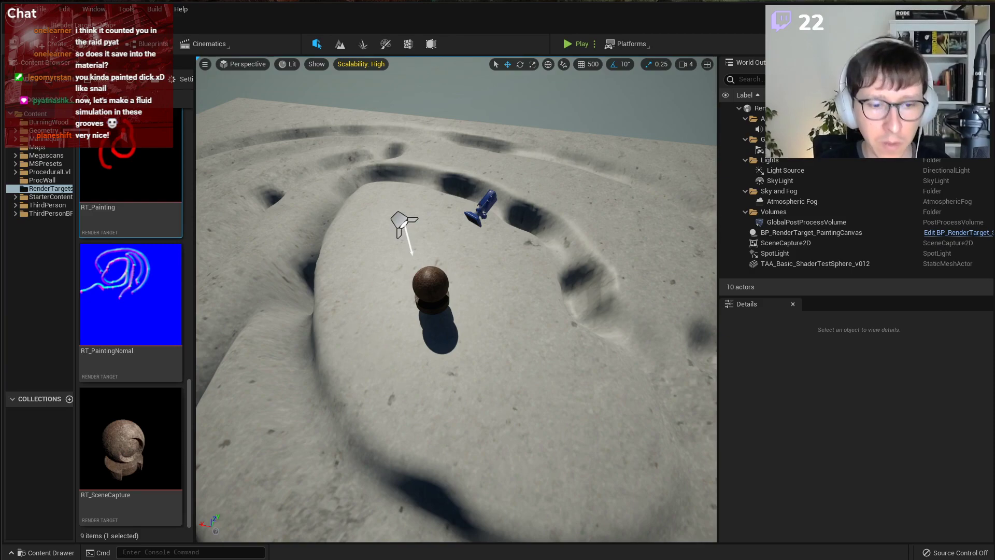
Open M_RenderTarget_Snow, delete the 0.727 constant colour node, and rearrange the output and BaseColor nodes.
{"action": "left_click", "coordinate": [347, 329]}
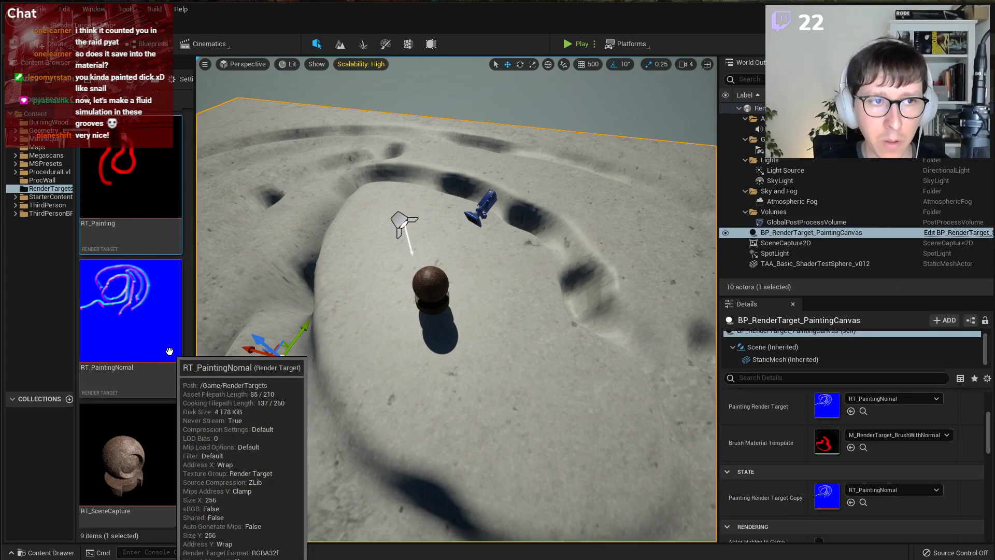
{"action": "scroll", "coordinate": [171, 342], "scroll_direction": "up", "scroll_amount": 3}
{"action": "double_click", "coordinate": [162, 230]}
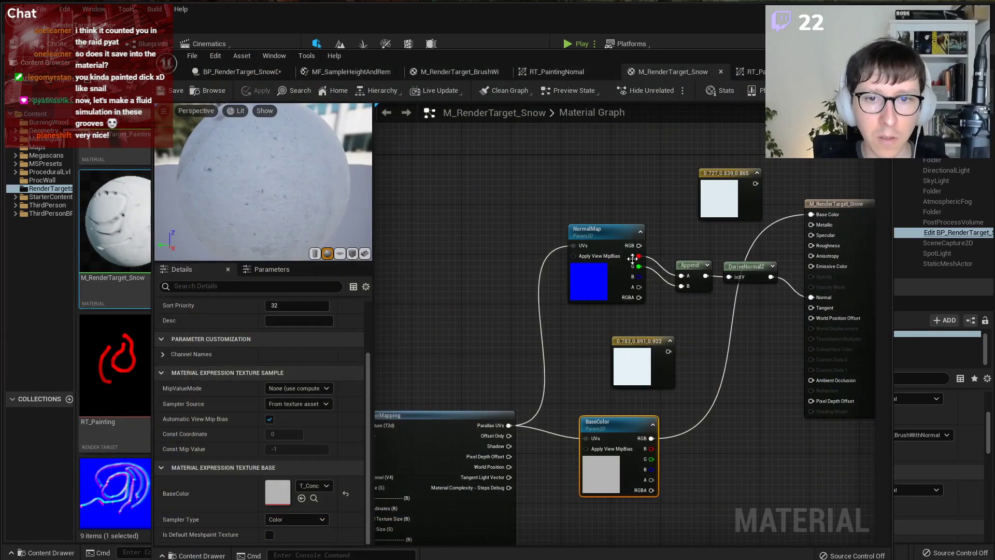
{"action": "left_click_drag", "start_coordinate": [804, 205], "coordinate": [855, 208]}
{"action": "left_click", "coordinate": [690, 200]}
{"action": "key", "text": "Delete"}
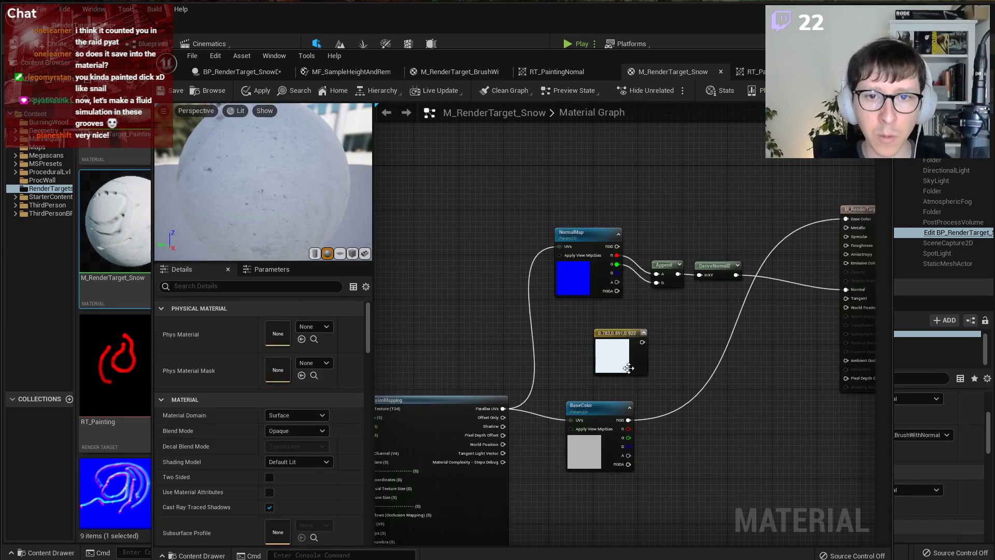
{"action": "left_click", "coordinate": [583, 414]}
{"action": "left_click_drag", "start_coordinate": [583, 415], "coordinate": [572, 476]}
Rename the NormalMap parameter to DynamicNormalMap.
{"action": "left_click", "coordinate": [583, 233]}
{"action": "left_click", "coordinate": [270, 323]}
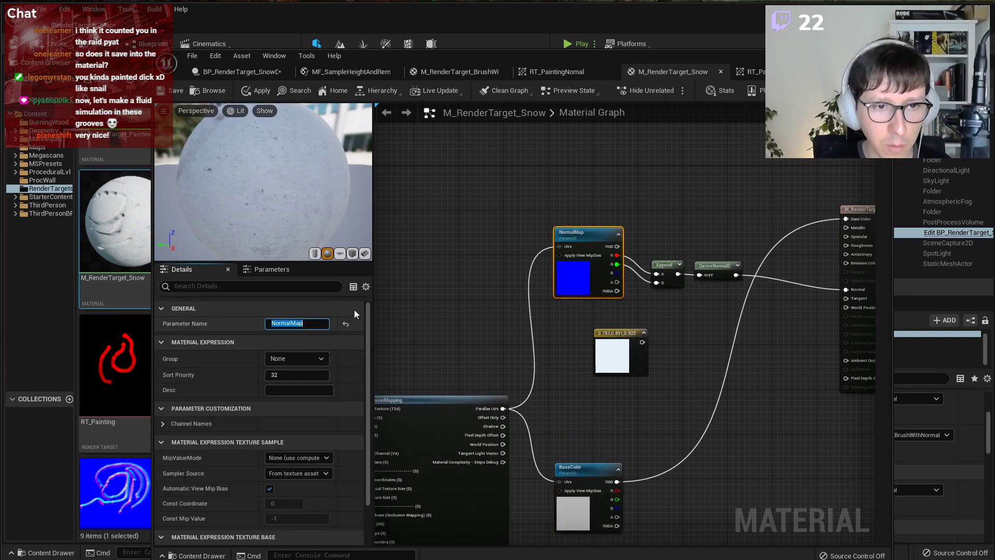
{"action": "type", "text": "Dybna"}
{"action": "key", "text": "BackSpace"}
{"action": "key", "text": "BackSpace"}
{"action": "key", "text": "BackSpace"}
{"action": "type", "text": "namic"}
{"action": "key", "text": "Return"}
Delete the leftover constant node and paste a duplicate of DynamicNormalMap.
{"action": "left_click_drag", "start_coordinate": [707, 370], "coordinate": [576, 215]}
{"action": "left_click_drag", "start_coordinate": [704, 267], "coordinate": [699, 233]}
{"action": "left_click", "coordinate": [630, 324]}
{"action": "key", "text": "Delete"}
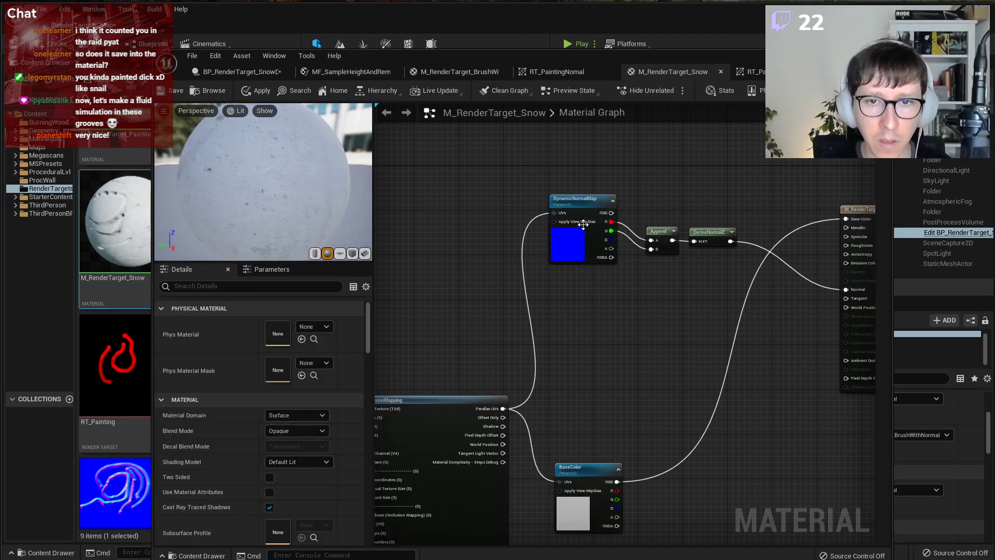
{"action": "left_click", "coordinate": [584, 227]}
{"action": "key", "text": "ctrl+c"}
{"action": "key", "text": "ctrl+v"}
Assign a concrete normal texture to the duplicated normal map parameter.
{"action": "scroll", "coordinate": [243, 450], "scroll_direction": "down", "scroll_amount": 2}
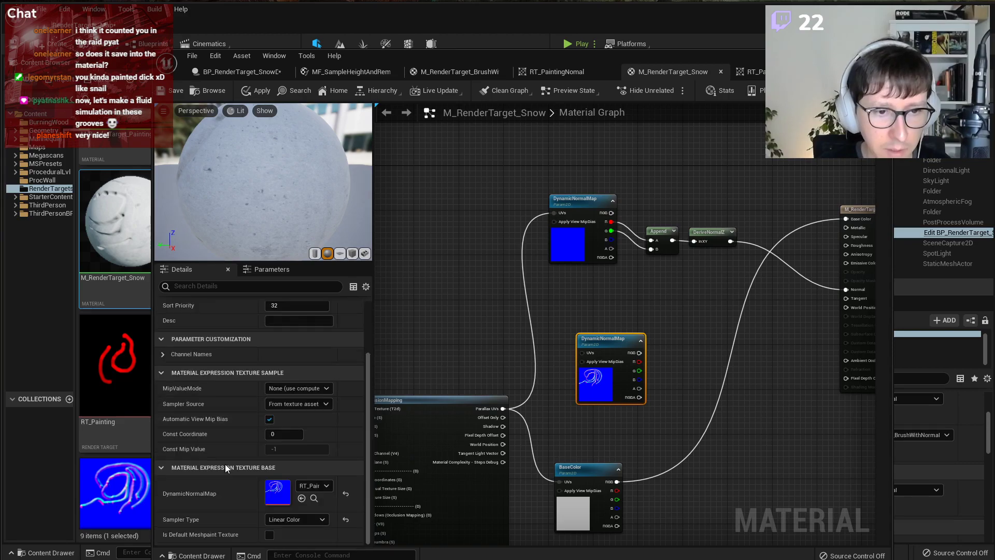
{"action": "left_click", "coordinate": [311, 485]}
{"action": "type", "text": "cocn"}
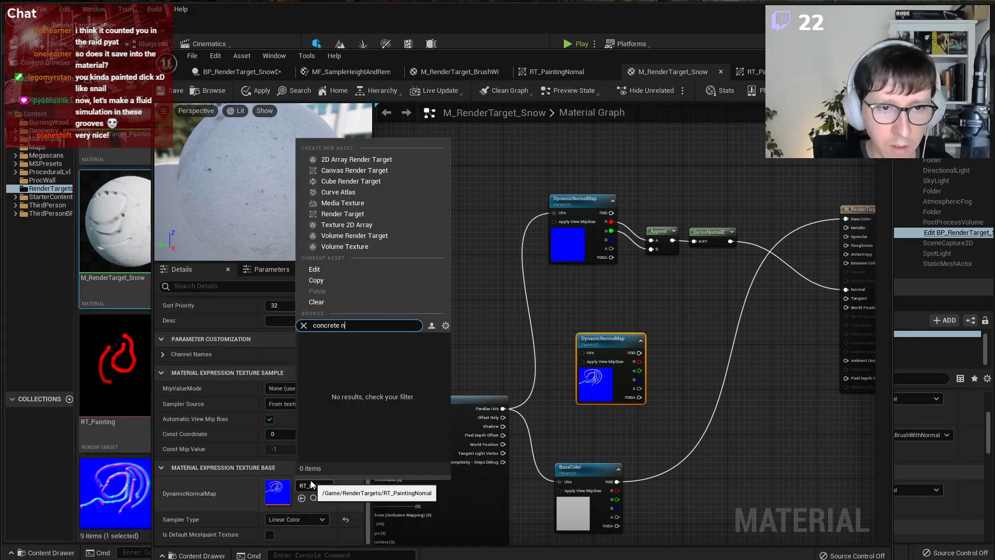
{"action": "left_click", "coordinate": [399, 436]}
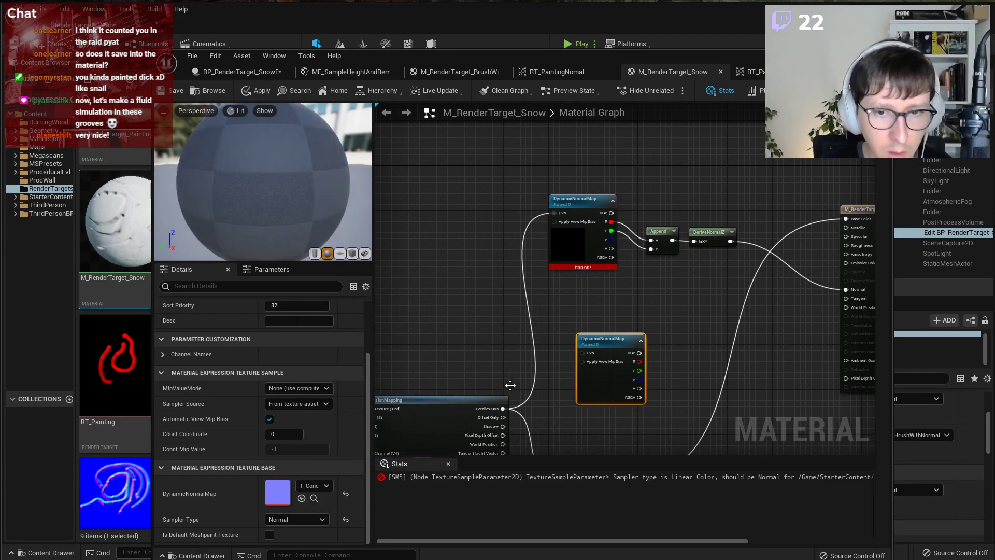
{"action": "scroll", "coordinate": [674, 343], "scroll_direction": "up", "scroll_amount": 1}
{"action": "right_click_drag", "start_coordinate": [670, 331], "coordinate": [641, 278]}
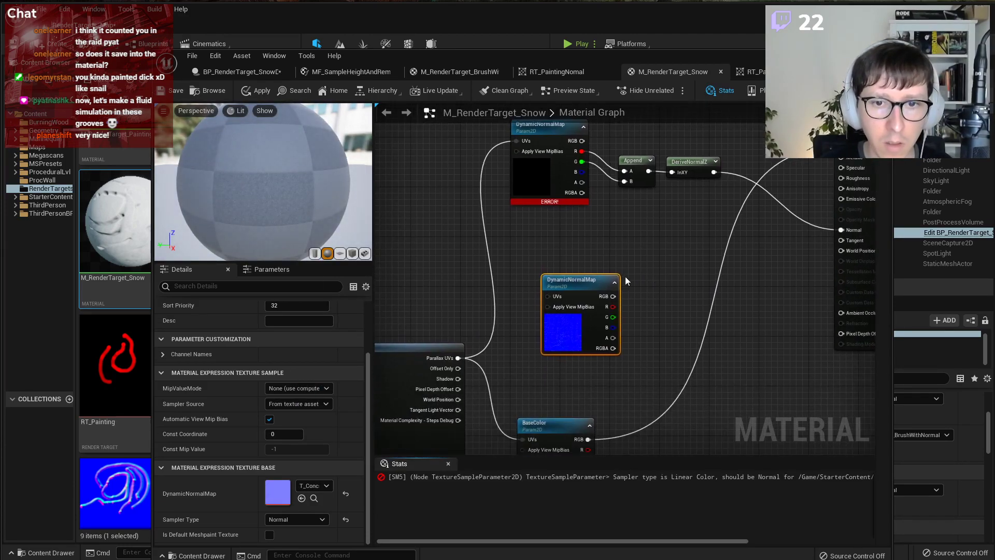
{"action": "left_click", "coordinate": [645, 303]}
Rename the duplicate TiledNormalMap and give it a concrete normal texture.
{"action": "left_click", "coordinate": [583, 314]}
{"action": "scroll", "coordinate": [290, 353], "scroll_direction": "up", "scroll_amount": 4}
{"action": "left_click", "coordinate": [294, 320]}
{"action": "key", "text": "BackSpace"}
{"action": "key", "text": "BackSpace"}
{"action": "key", "text": "BackSpace"}
{"action": "key", "text": "BackSpace"}
{"action": "key", "text": "BackSpace"}
{"action": "key", "text": "BackSpace"}
{"action": "key", "text": "BackSpace"}
{"action": "type", "text": "TiledNormalMap"}
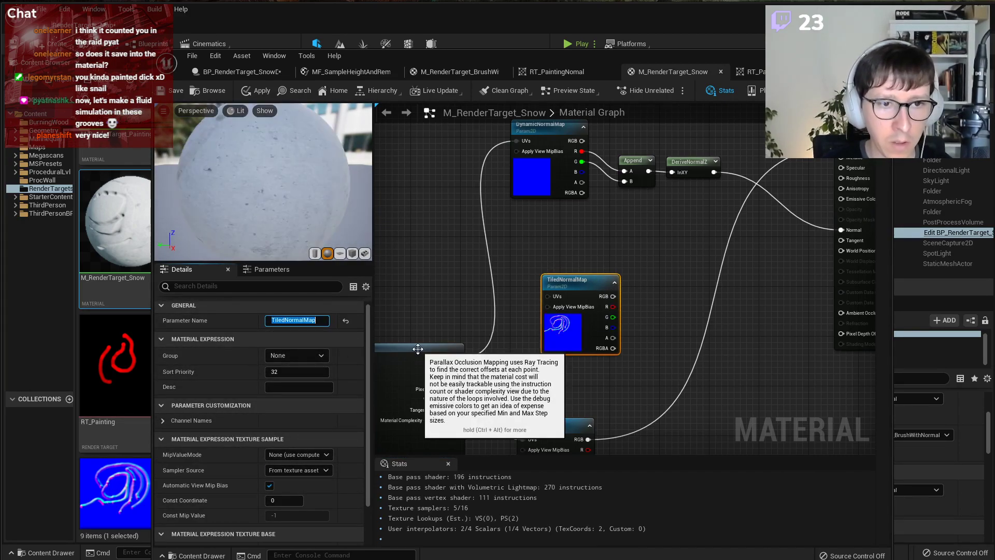
{"action": "scroll", "coordinate": [319, 440], "scroll_direction": "down", "scroll_amount": 2}
{"action": "left_click", "coordinate": [313, 485]}
{"action": "type", "text": "c"}
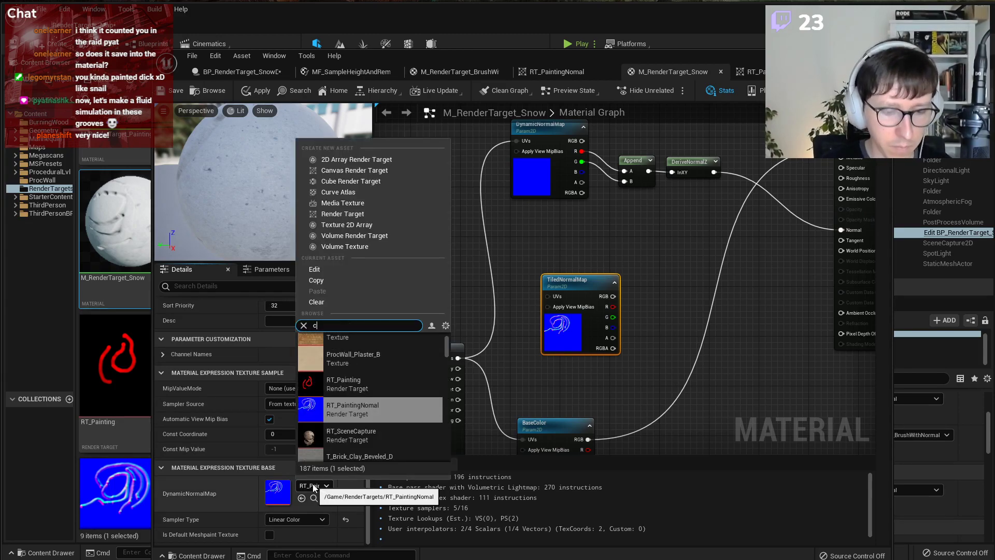
{"action": "type", "text": "oncrete n"}
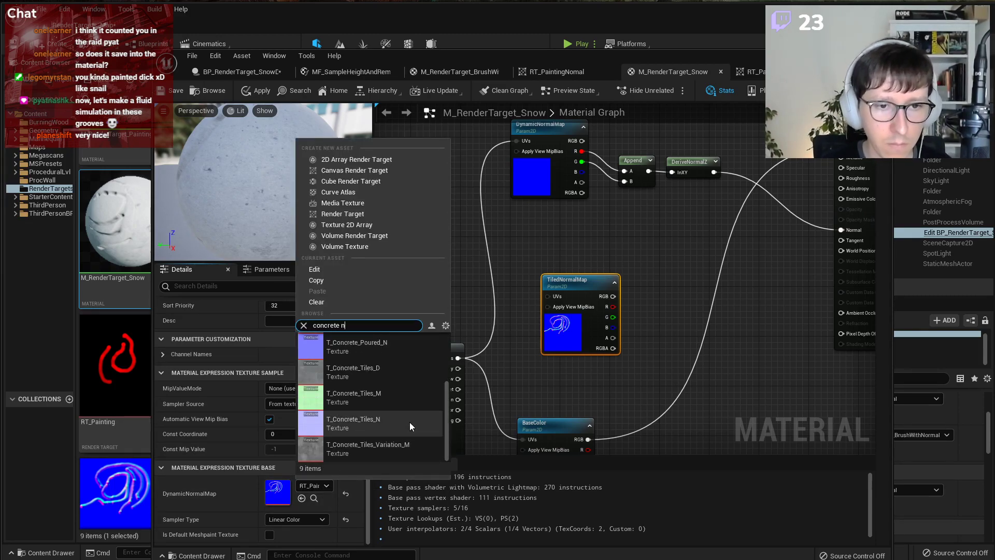
{"action": "left_click", "coordinate": [404, 348]}
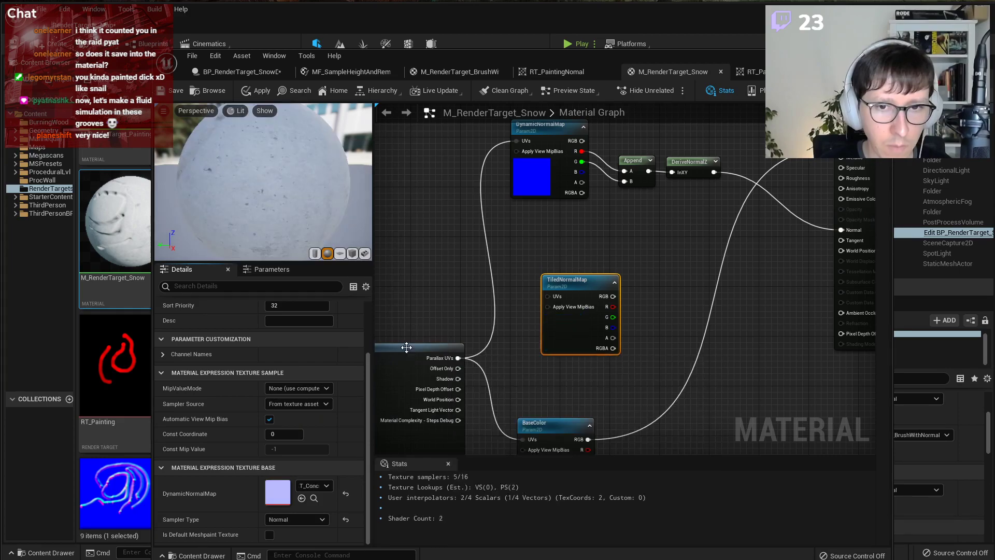
Wire the Parallax UVs into TiledNormalMap, leaving it unconnected to Normal.
{"action": "right_click_drag", "start_coordinate": [473, 379], "coordinate": [472, 316]}
{"action": "left_click_drag", "start_coordinate": [457, 293], "coordinate": [547, 232]}
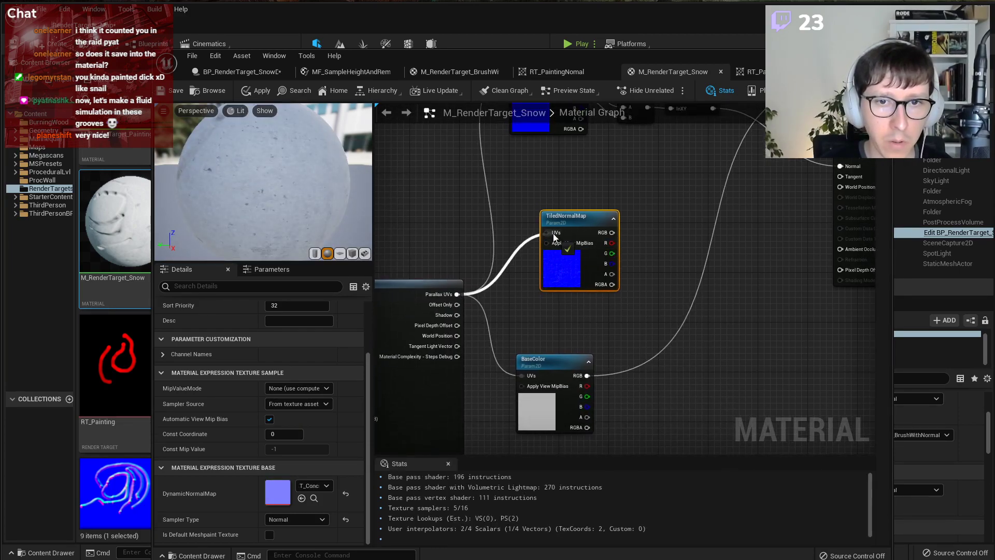
{"action": "right_click_drag", "start_coordinate": [638, 269], "coordinate": [564, 313]}
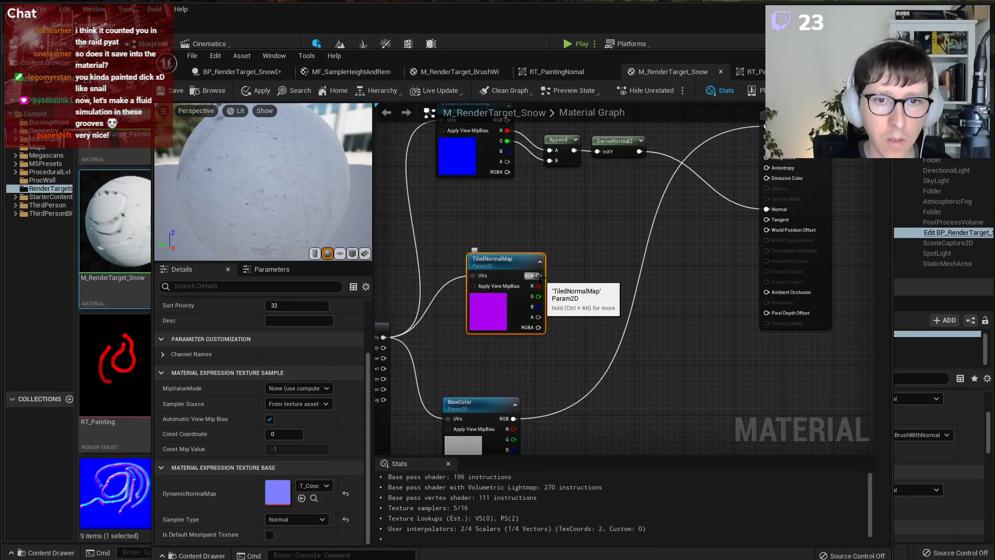
{"action": "left_click_drag", "start_coordinate": [539, 276], "coordinate": [673, 204]}
{"action": "left_click", "coordinate": [639, 181]}
Add a BlendAngleCorrectedNormals node wired from DeriveNormalZ beside the material output.
{"action": "left_click_drag", "start_coordinate": [638, 152], "coordinate": [655, 180]}
{"action": "type", "text": "blend angle"}
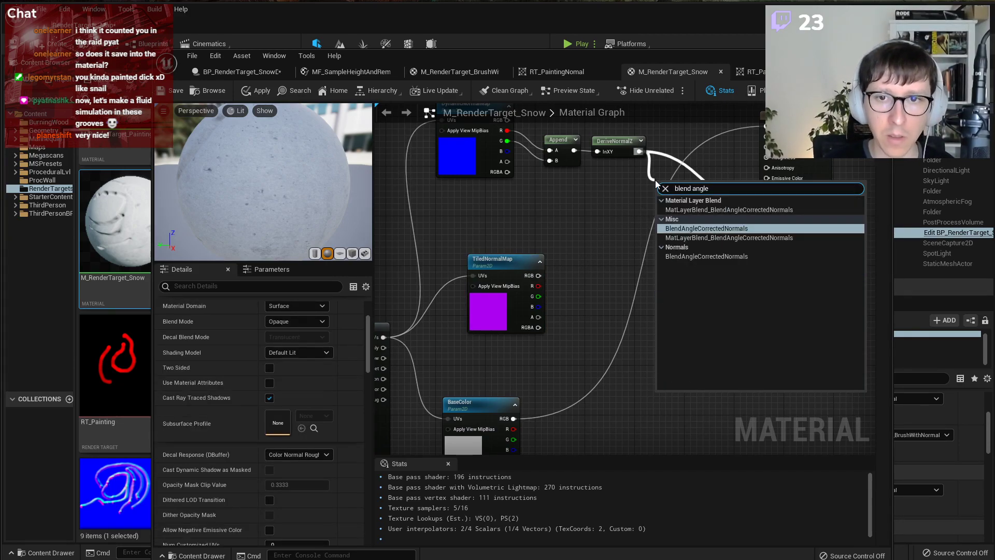
{"action": "key", "text": "Return"}
{"action": "right_click_drag", "start_coordinate": [727, 216], "coordinate": [675, 289]}
{"action": "left_click_drag", "start_coordinate": [752, 188], "coordinate": [783, 194]}
Connect TiledNormalMap to AdditionalNormal, feed the blend Result into Normal, and save the material.
{"action": "left_click", "coordinate": [663, 265]}
{"action": "left_click_drag", "start_coordinate": [612, 255], "coordinate": [486, 348]}
{"action": "left_click_drag", "start_coordinate": [696, 285], "coordinate": [745, 288]}
{"action": "right_click_drag", "start_coordinate": [578, 379], "coordinate": [695, 295]}
{"action": "key", "text": "ctrl+s"}
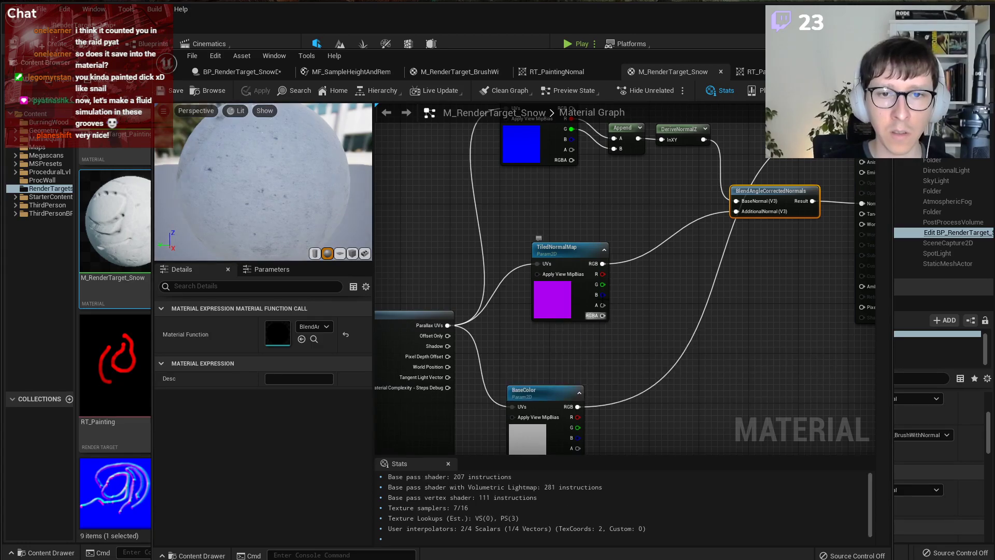
{"action": "right_click_drag", "start_coordinate": [601, 313], "coordinate": [591, 368]}
Minimize the material editor and look over the snow canvas in the level.
{"action": "left_click", "coordinate": [842, 55]}
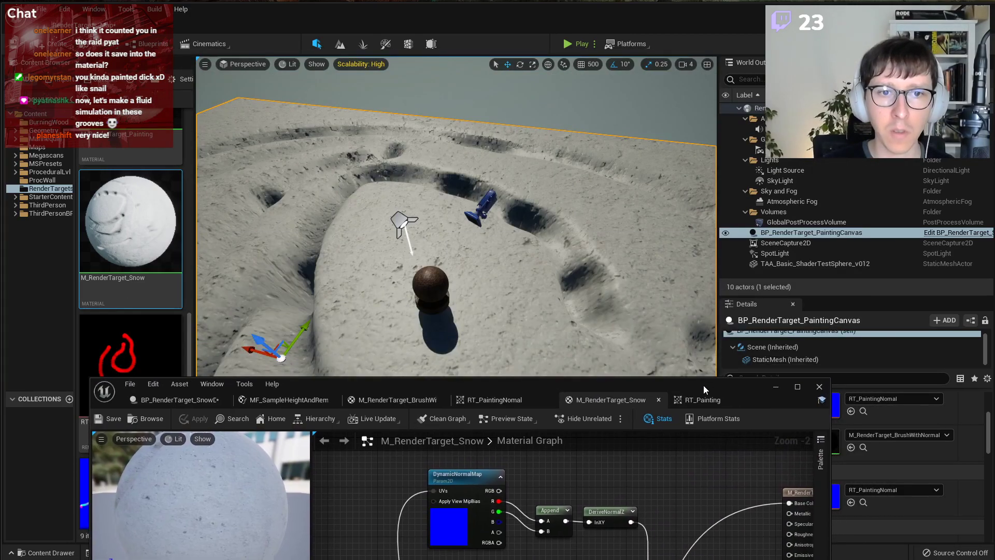
{"action": "right_click_drag", "start_coordinate": [615, 303], "coordinate": [699, 314]}
{"action": "key", "text": "w"}
{"action": "key", "text": "s"}
Play the level, carve grooves into the snow by looking around, then stop.
{"action": "left_click", "coordinate": [575, 44]}
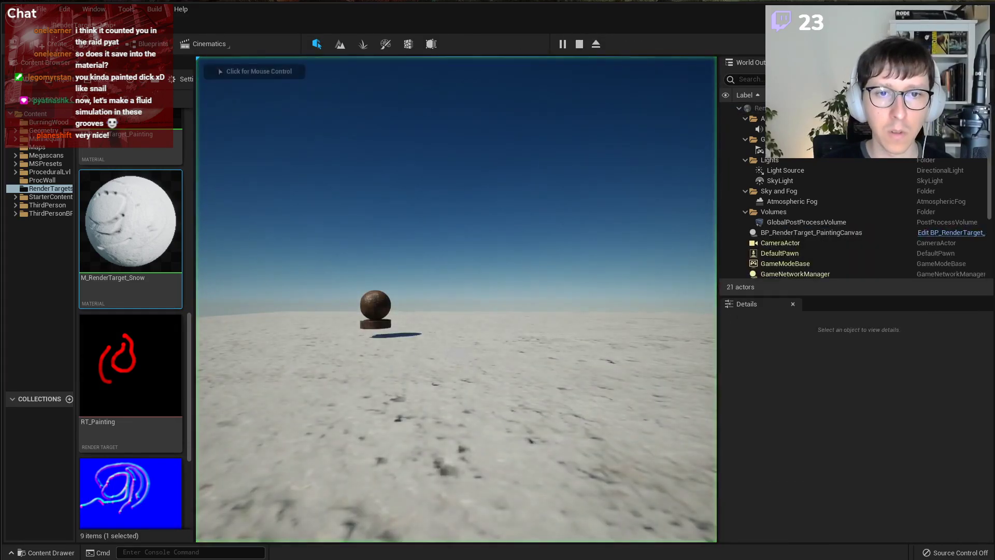
{"action": "mouse_move", "coordinate": [456, 298]}
{"action": "left_mouse_down"}
{"action": "mouse_move", "coordinate": [575, 166]}
{"action": "mouse_move", "coordinate": [394, 234]}
{"action": "mouse_move", "coordinate": [321, 316]}
{"action": "mouse_move", "coordinate": [414, 384]}
{"action": "mouse_move", "coordinate": [497, 311]}
{"action": "mouse_move", "coordinate": [550, 316]}
{"action": "mouse_move", "coordinate": [596, 238]}
{"action": "mouse_move", "coordinate": [363, 357]}
{"action": "left_mouse_up"}
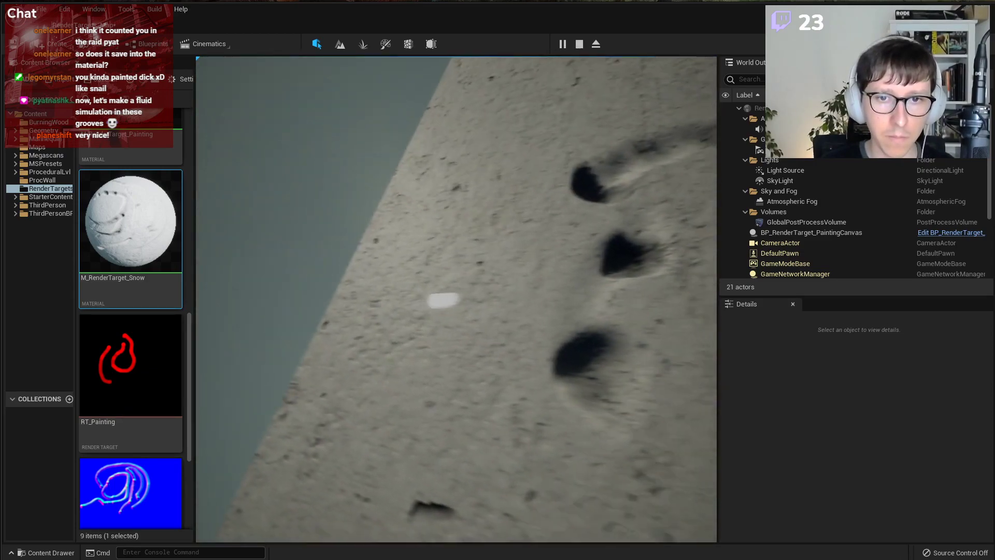
{"action": "mouse_move", "coordinate": [456, 299]}
{"action": "left_mouse_down"}
{"action": "mouse_move", "coordinate": [544, 171]}
{"action": "mouse_move", "coordinate": [575, 259]}
{"action": "mouse_move", "coordinate": [647, 234]}
{"action": "left_mouse_up"}
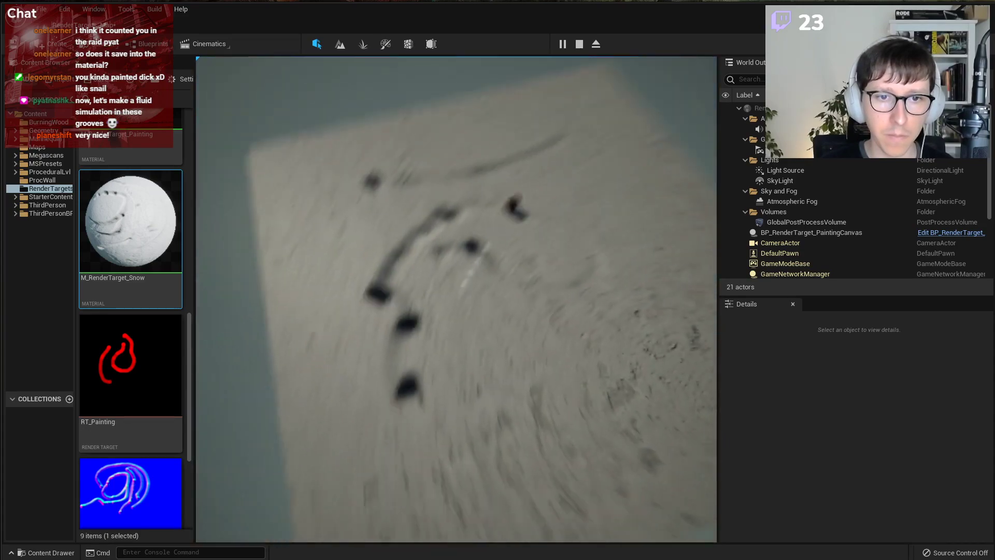
{"action": "key", "text": "Escape"}
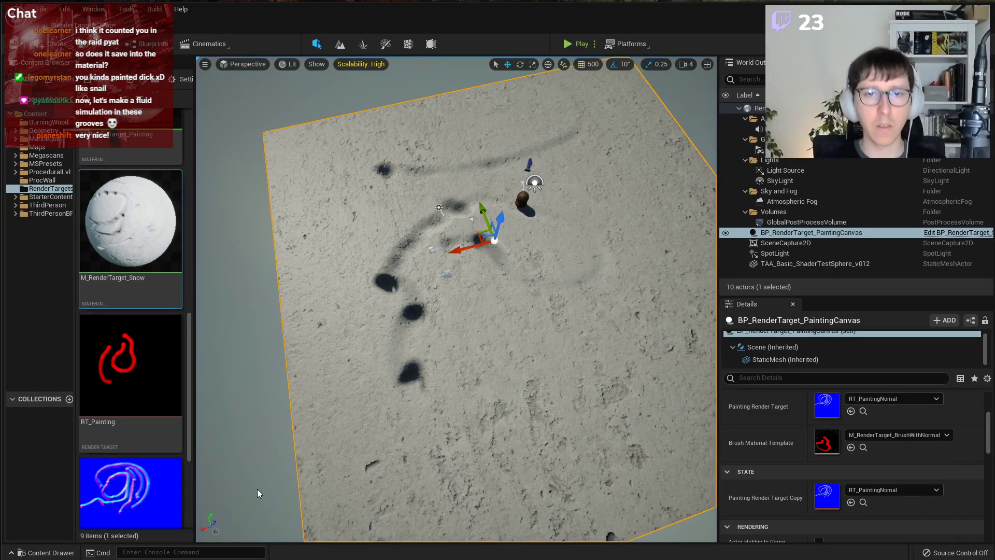
Tilt the editor view over the snow and select the TAA_Basic_ShaderTestSphere_v012 sphere.
{"action": "right_click_drag", "start_coordinate": [318, 516], "coordinate": [318, 497]}
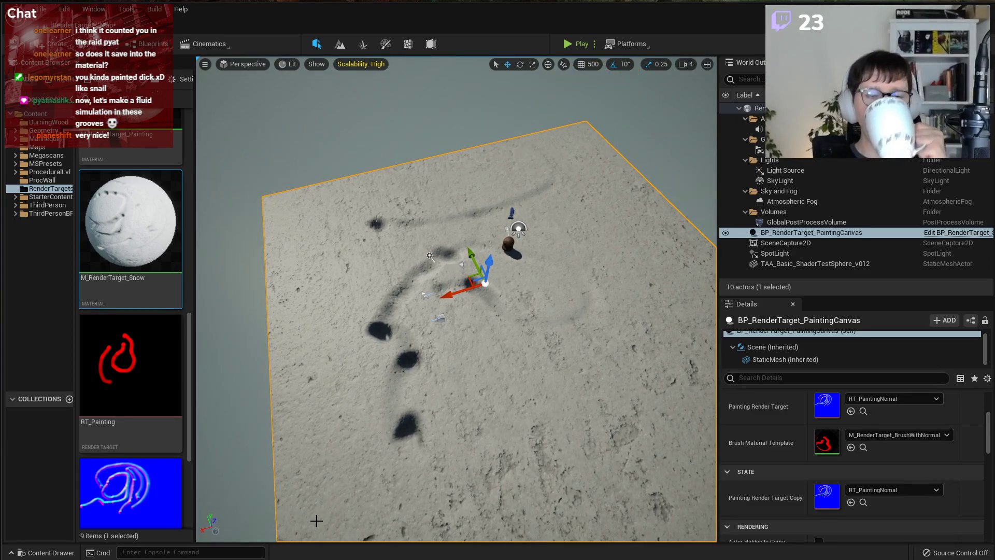
{"action": "right_click_drag", "start_coordinate": [362, 521], "coordinate": [456, 476]}
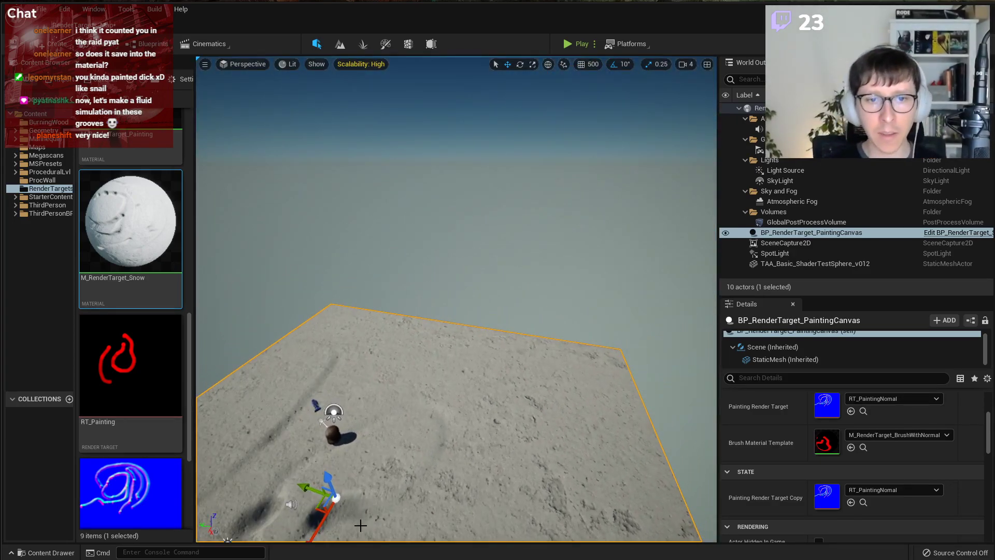
{"action": "right_click_drag", "start_coordinate": [363, 522], "coordinate": [354, 525]}
{"action": "right_click_drag", "start_coordinate": [560, 307], "coordinate": [611, 306]}
{"action": "left_click", "coordinate": [459, 287]}
{"action": "scroll", "coordinate": [483, 243], "scroll_direction": "up", "scroll_amount": 10}
{"action": "scroll", "coordinate": [483, 242], "scroll_direction": "down", "scroll_amount": 3}
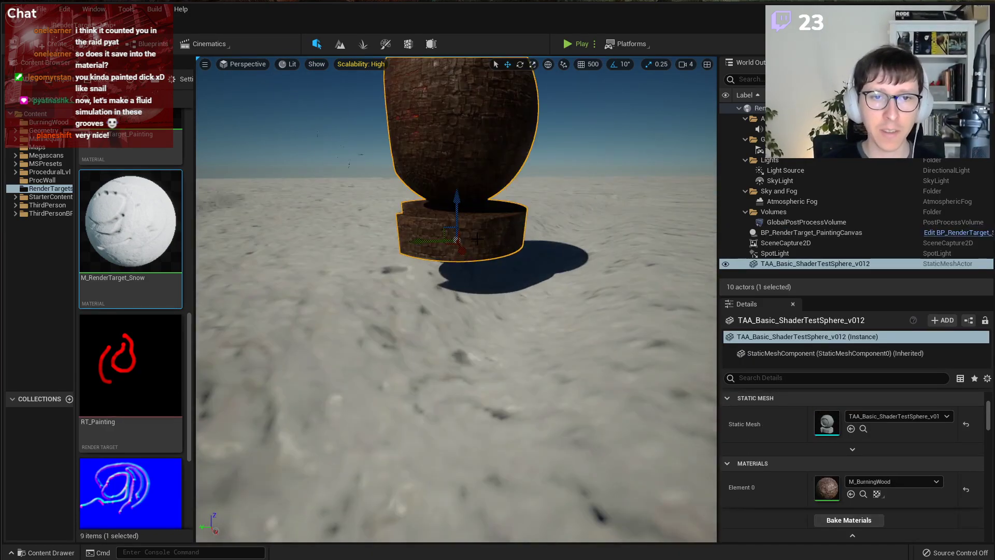
Circle the view around the painted grooves and fly toward the sphere.
{"action": "right_click_drag", "start_coordinate": [483, 242], "coordinate": [658, 295]}
{"action": "scroll", "coordinate": [530, 238], "scroll_direction": "down", "scroll_amount": 10}
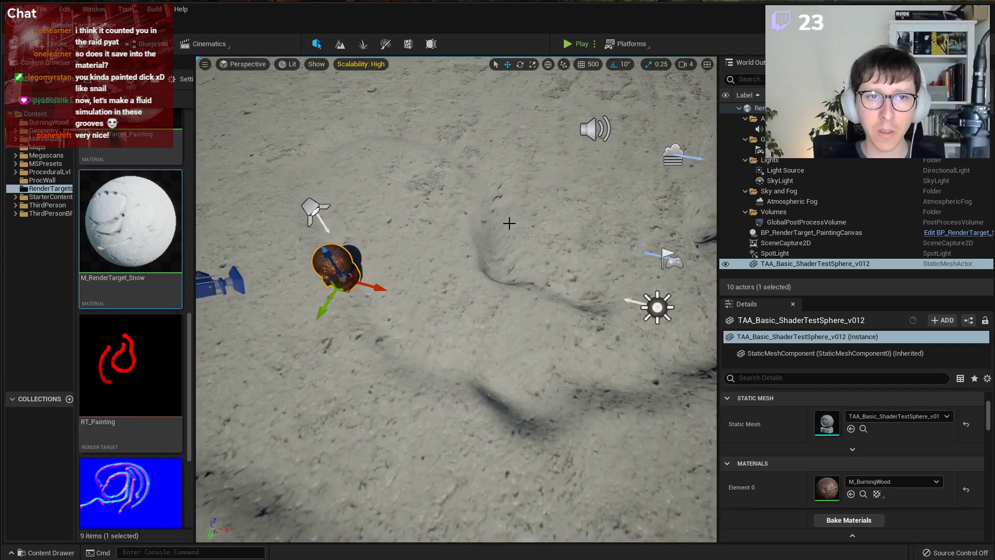
{"action": "mouse_move", "coordinate": [448, 270]}
{"action": "right_mouse_down"}
{"action": "mouse_move", "coordinate": [455, 273]}
{"action": "mouse_move", "coordinate": [442, 273]}
{"action": "right_mouse_up"}
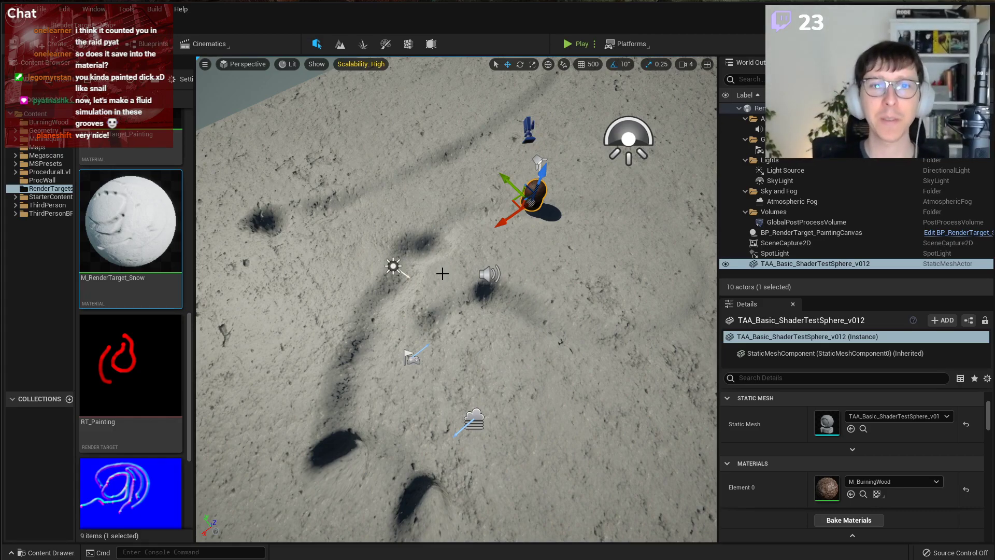
{"action": "right_click_drag", "start_coordinate": [437, 196], "coordinate": [433, 175]}
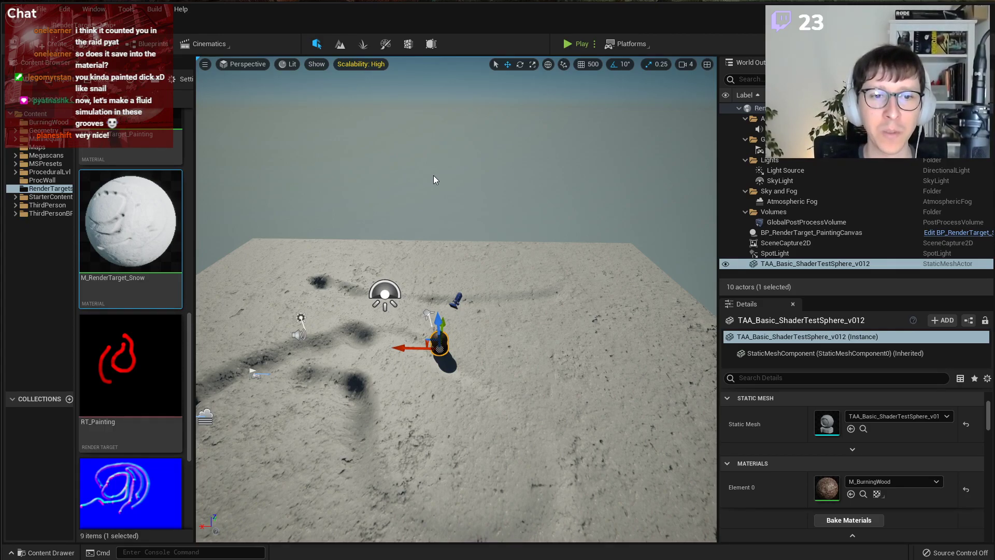
{"action": "key", "text": "d"}
{"action": "right_click_drag", "start_coordinate": [469, 202], "coordinate": [391, 182]}
{"action": "key", "text": "w"}
{"action": "key", "text": "d"}
{"action": "key", "text": "s"}
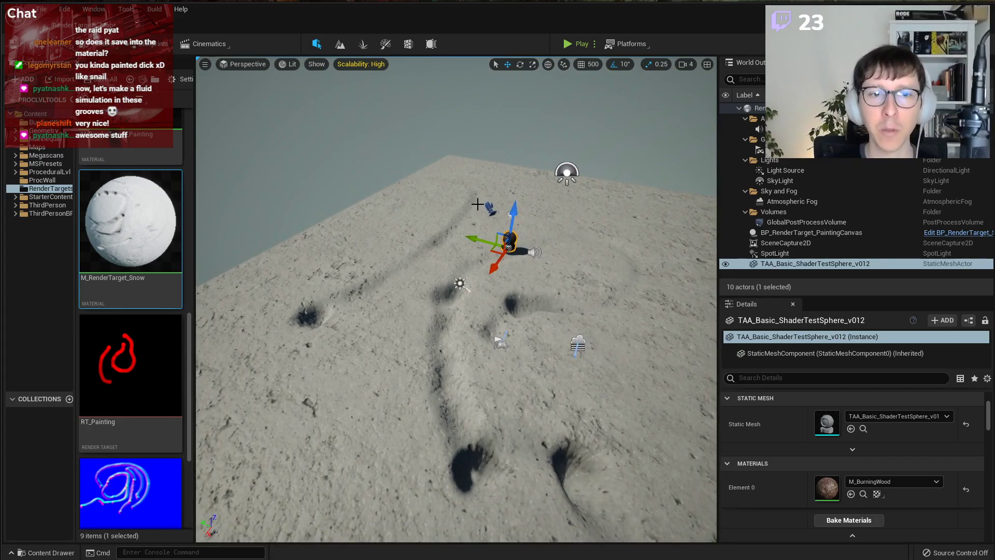
Orbit around the sphere to see the horizon, then move closer to the snowy terrain.
{"action": "right_click_drag", "start_coordinate": [476, 203], "coordinate": [456, 243]}
{"action": "right_click_drag", "start_coordinate": [601, 285], "coordinate": [482, 181]}
{"action": "key", "text": "a"}
{"action": "key", "text": "d"}
{"action": "key", "text": "s"}
{"action": "key", "text": "w"}
{"action": "mouse_move", "coordinate": [532, 325]}
{"action": "right_mouse_down"}
{"action": "mouse_move", "coordinate": [412, 326]}
{"action": "mouse_move", "coordinate": [532, 326]}
{"action": "right_mouse_up"}
{"action": "key", "text": "w"}
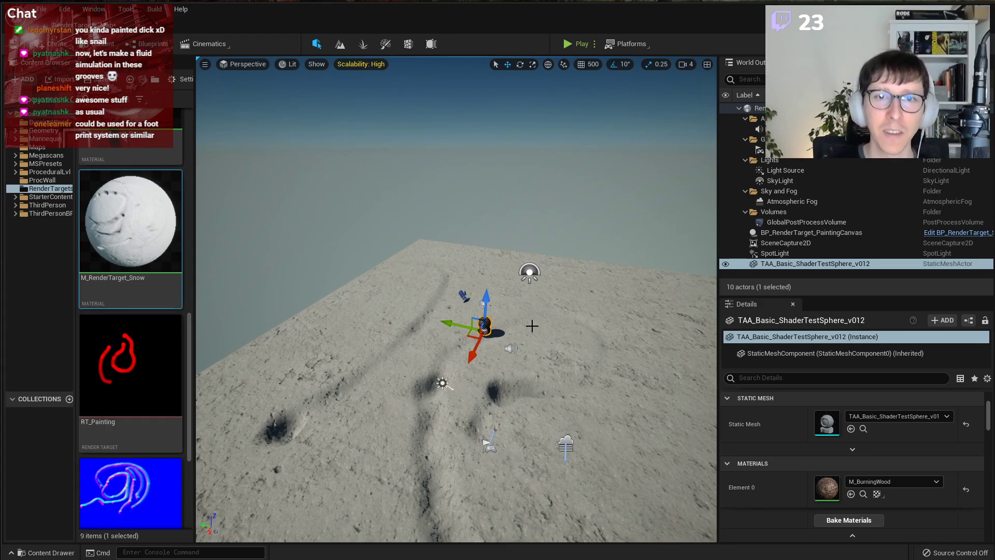
Scroll the Details panel and fly the view low and close to the burning-wood sphere.
{"action": "right_click_drag", "start_coordinate": [648, 269], "coordinate": [544, 254]}
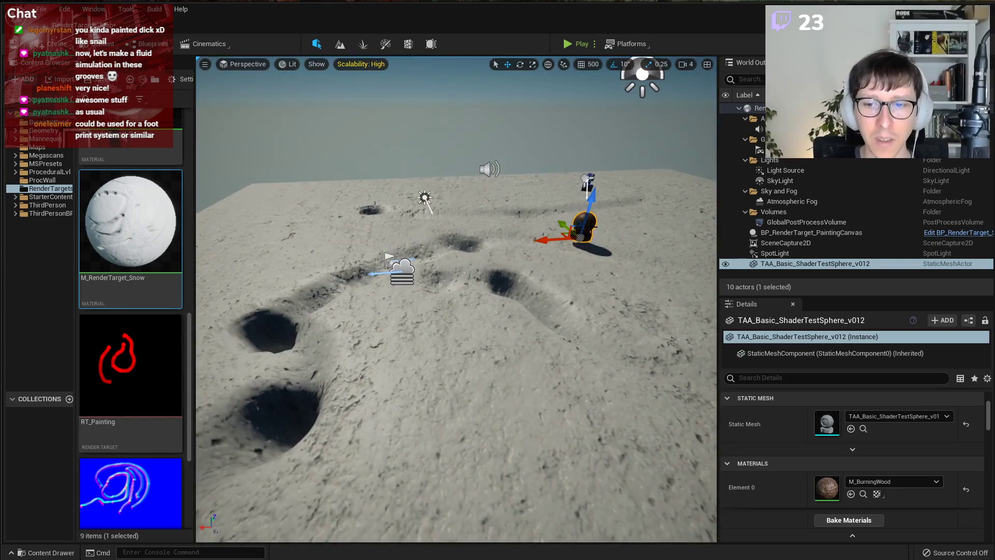
{"action": "scroll", "coordinate": [846, 453], "scroll_direction": "down", "scroll_amount": 3}
{"action": "right_click_drag", "start_coordinate": [628, 402], "coordinate": [653, 414]}
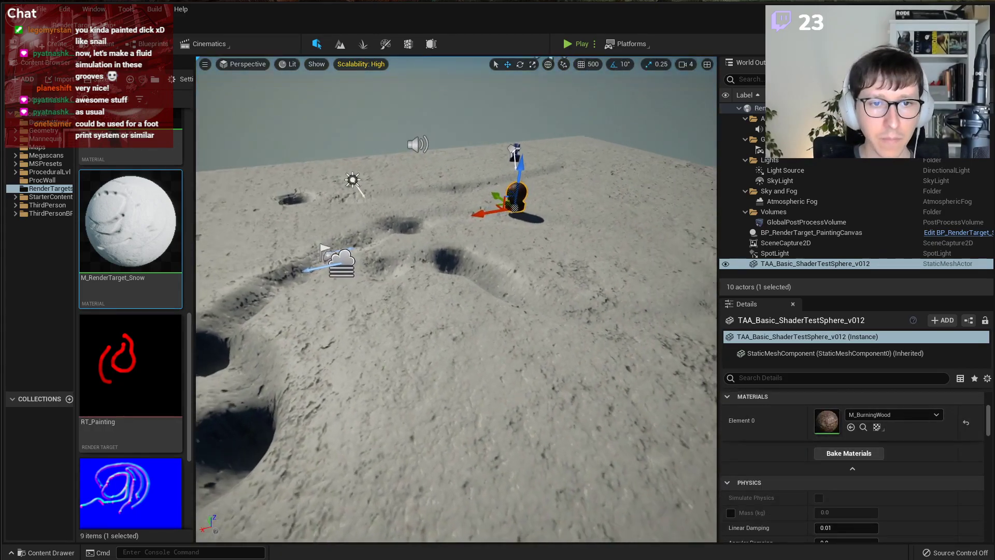
{"action": "scroll", "coordinate": [528, 355], "scroll_direction": "down", "scroll_amount": 5}
{"action": "right_click_drag", "start_coordinate": [472, 283], "coordinate": [376, 258]}
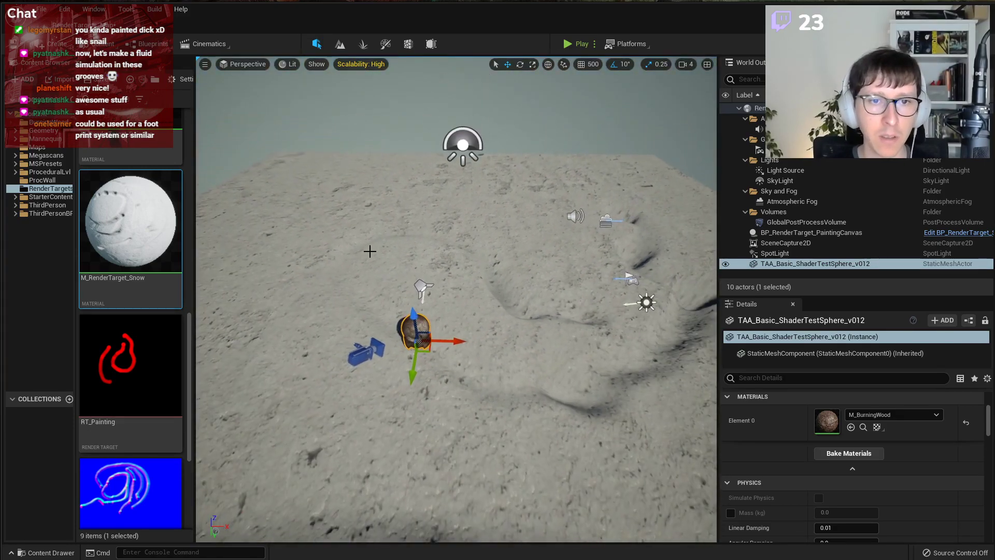
{"action": "right_click_drag", "start_coordinate": [390, 203], "coordinate": [689, 277]}
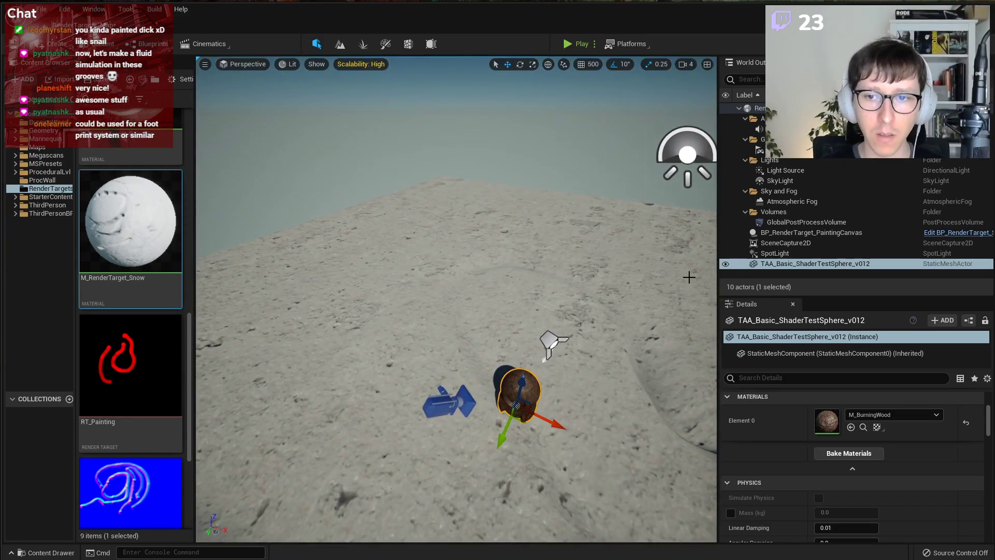
Search the sphere's Add Component list for 'mov'.
{"action": "right_click", "coordinate": [815, 336]}
{"action": "left_click", "coordinate": [947, 321]}
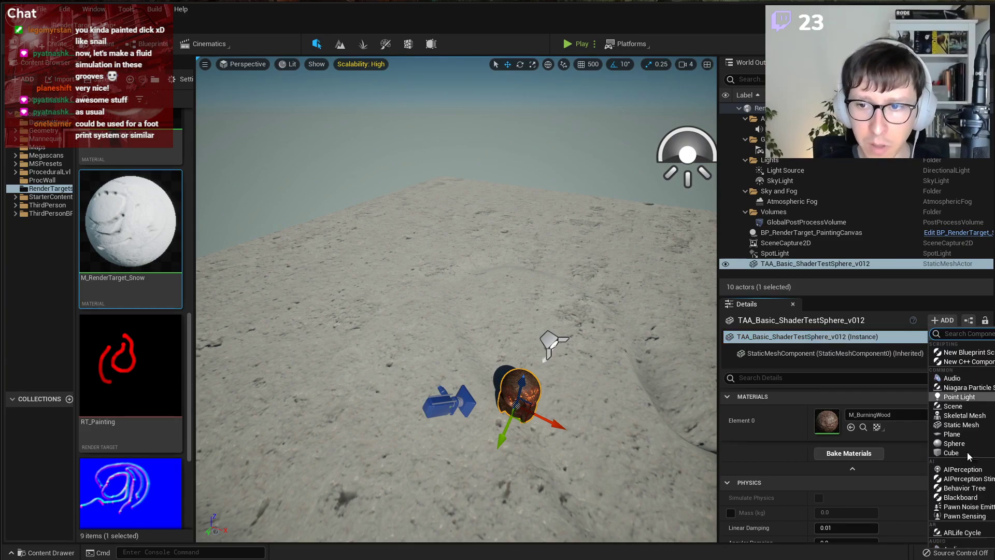
{"action": "type", "text": "mov"}
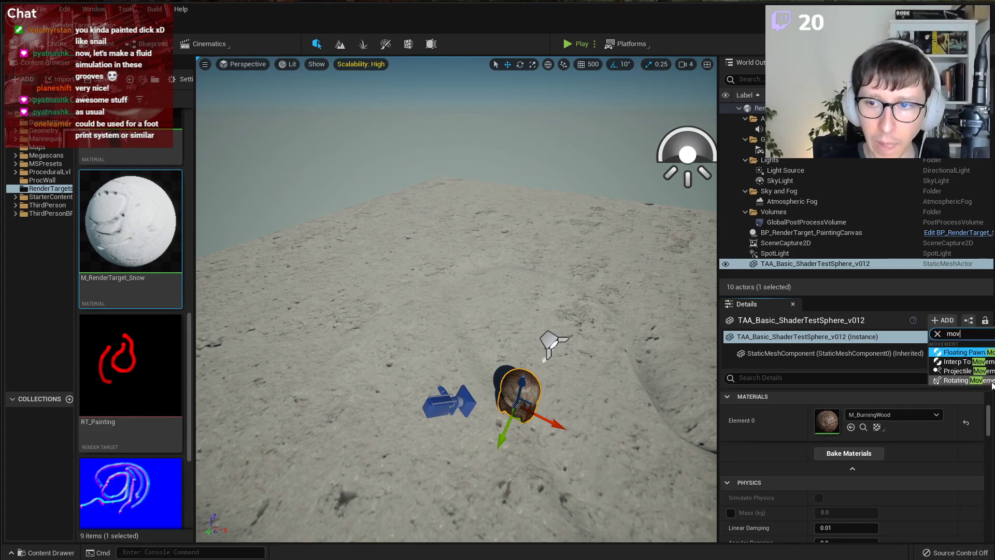
Fly the view back and forth around the sphere and widen the content folder tree.
{"action": "mouse_move", "coordinate": [530, 278]}
{"action": "right_mouse_down"}
{"action": "mouse_move", "coordinate": [578, 282]}
{"action": "mouse_move", "coordinate": [521, 279]}
{"action": "right_mouse_up"}
{"action": "key", "text": "w"}
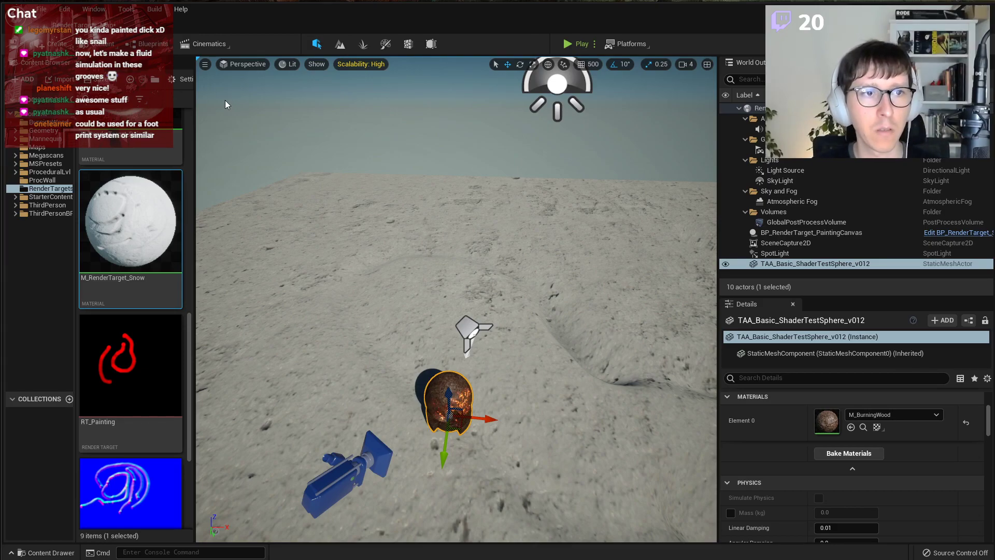
{"action": "mouse_move", "coordinate": [76, 111]}
{"action": "left_mouse_down"}
{"action": "mouse_move", "coordinate": [99, 109]}
{"action": "mouse_move", "coordinate": [83, 109]}
{"action": "left_mouse_up"}
{"action": "key", "text": "s"}
{"action": "right_click_drag", "start_coordinate": [290, 181], "coordinate": [291, 181]}
{"action": "key", "text": "w"}
{"action": "right_click_drag", "start_coordinate": [511, 273], "coordinate": [510, 273]}
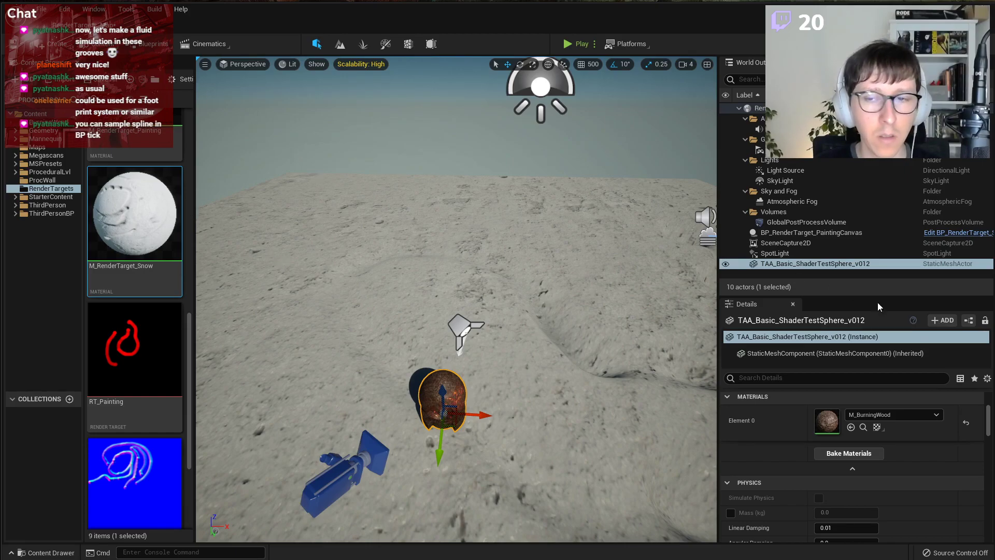
Open the sphere actor's context menu twice, dismissing it each time.
{"action": "right_click", "coordinate": [444, 386]}
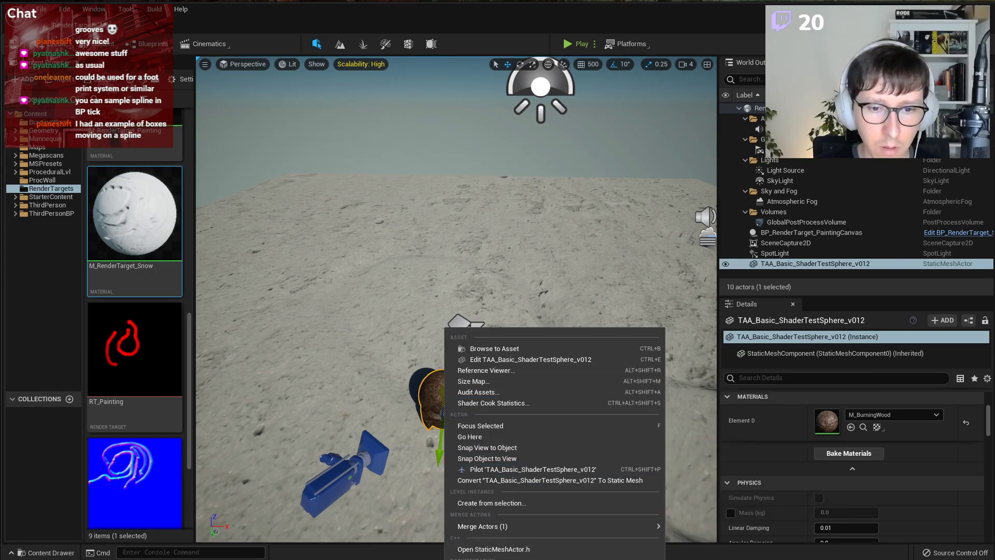
{"action": "mouse_move", "coordinate": [498, 559]}
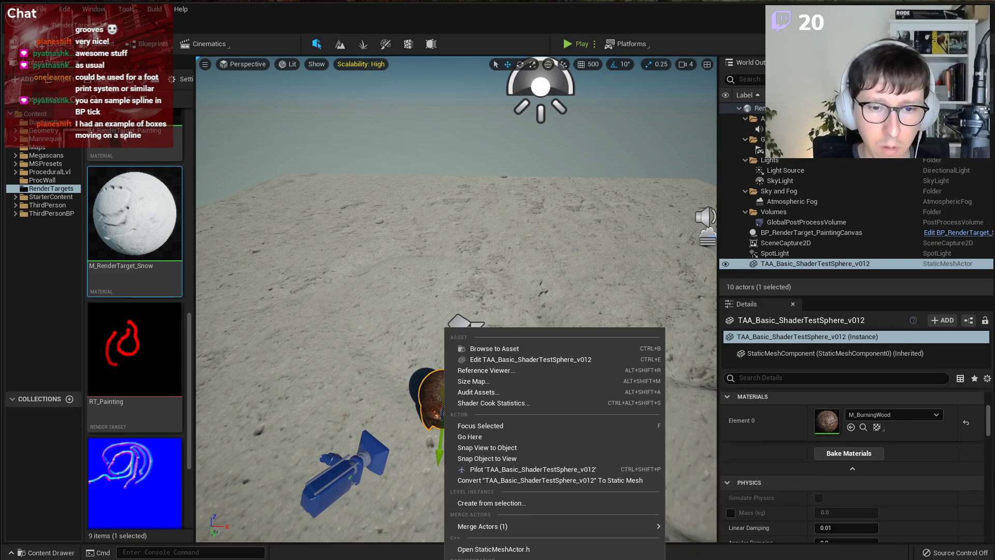
{"action": "left_click", "coordinate": [930, 458]}
{"action": "scroll", "coordinate": [930, 458], "scroll_direction": "up", "scroll_amount": 2}
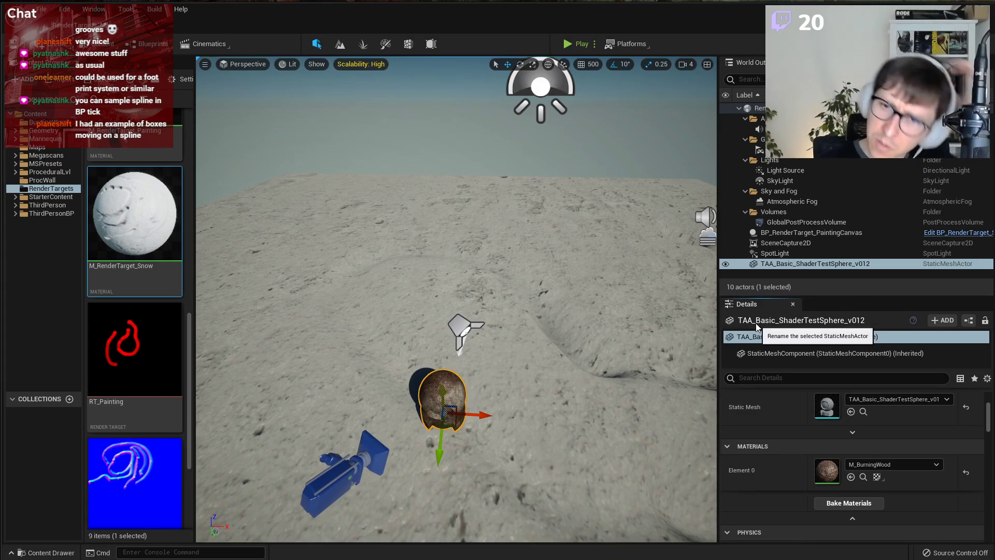
{"action": "right_click", "coordinate": [450, 328]}
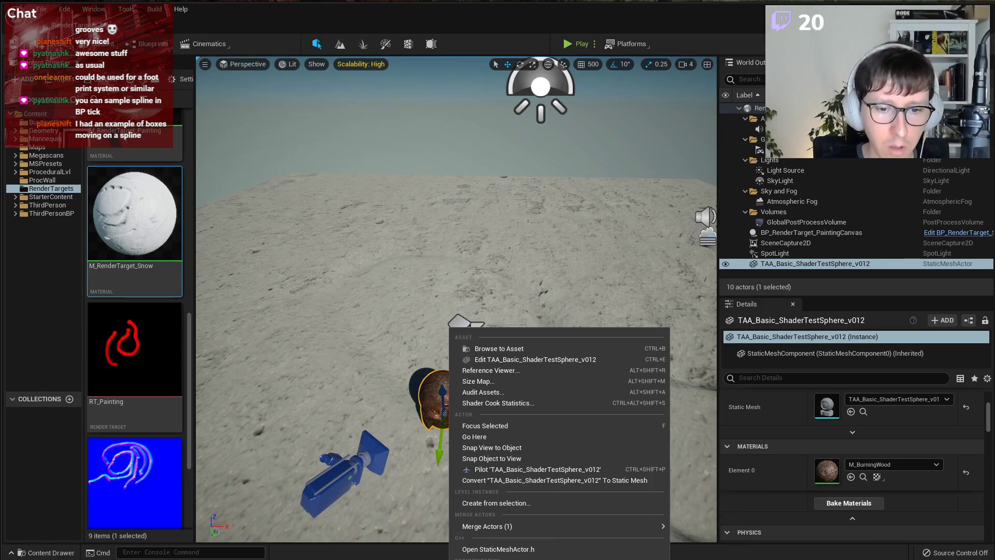
{"action": "mouse_move", "coordinate": [518, 559]}
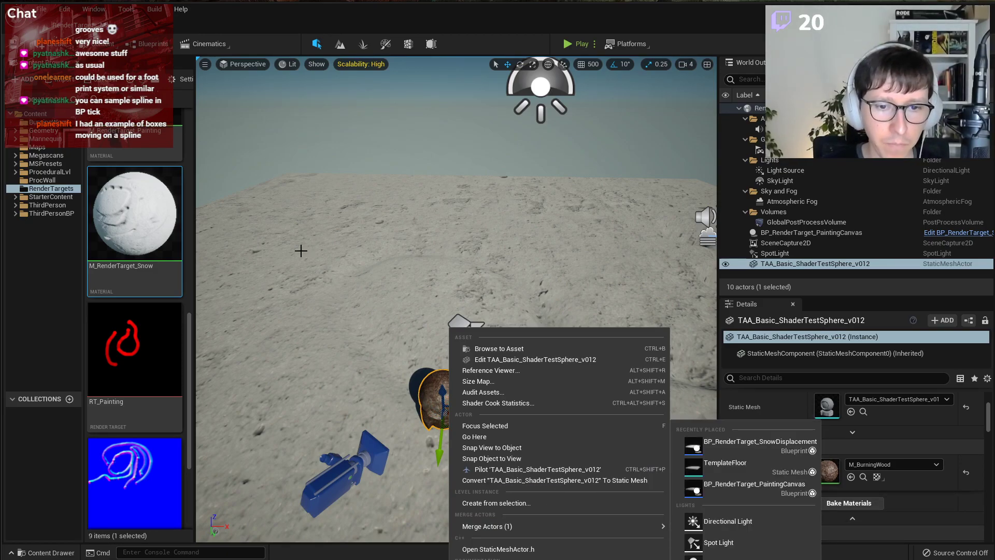
{"action": "right_click_drag", "start_coordinate": [301, 250], "coordinate": [277, 245]}
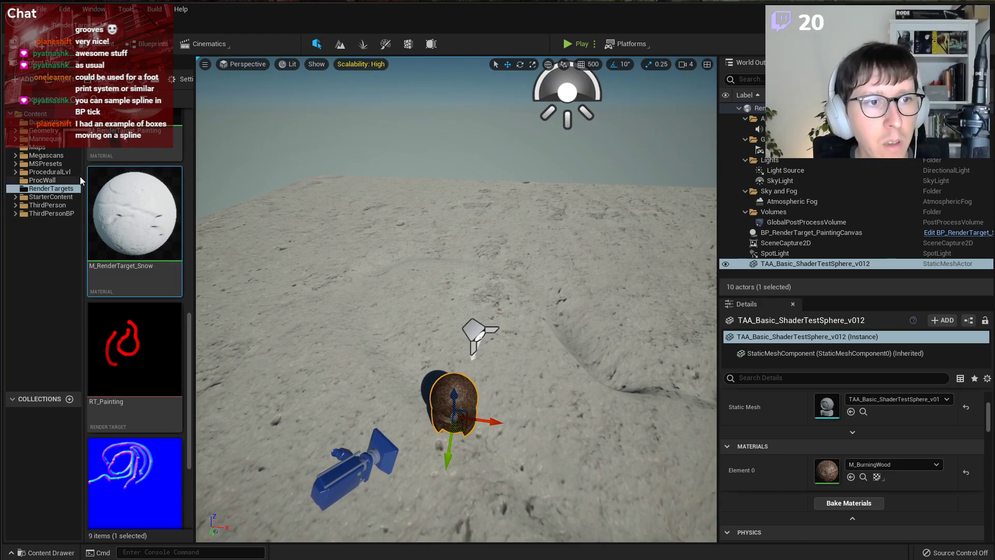
{"action": "scroll", "coordinate": [179, 174], "scroll_direction": "up", "scroll_amount": 5}
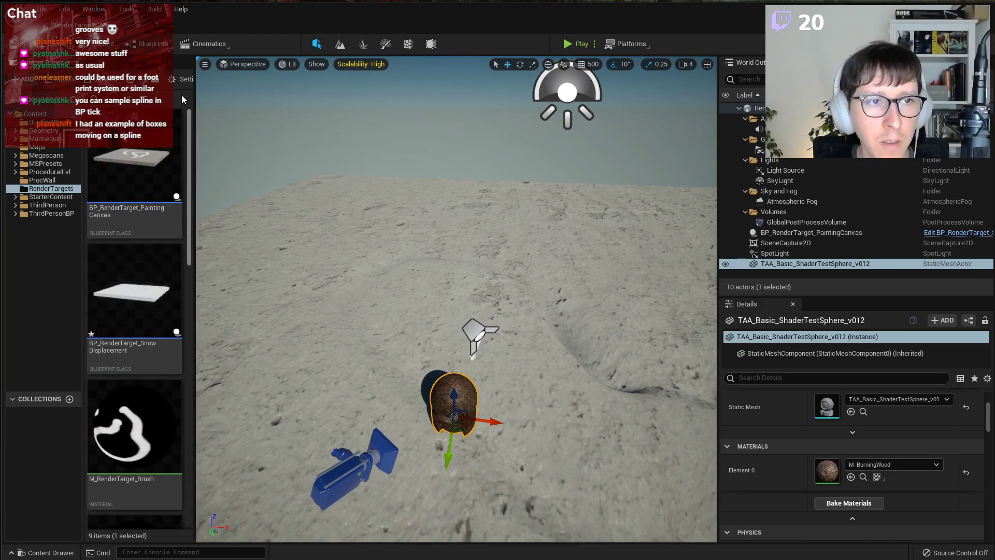
Create an Actor-based Blueprint class named BP_RenderTarget_MovingActor in RenderTargets.
{"action": "right_click", "coordinate": [186, 177]}
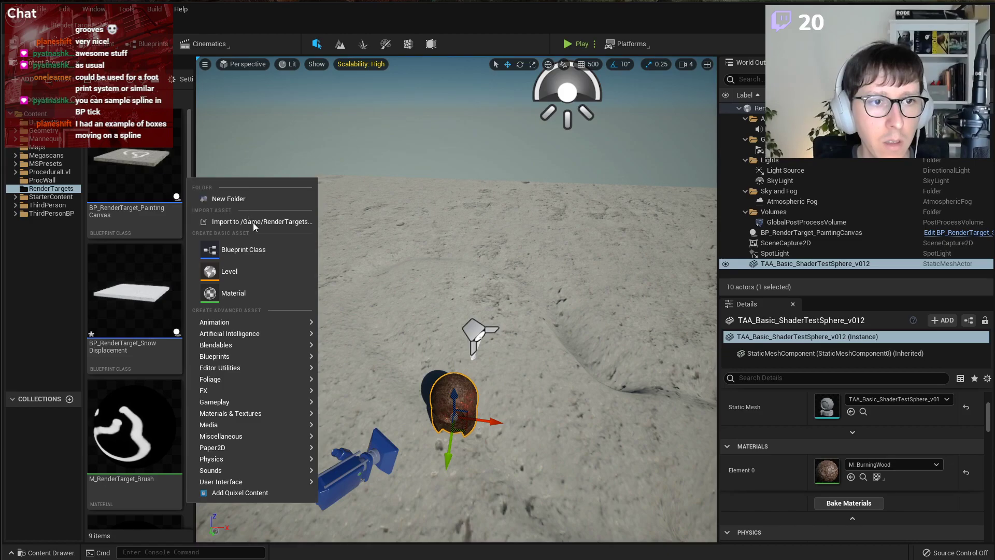
{"action": "left_click", "coordinate": [257, 251]}
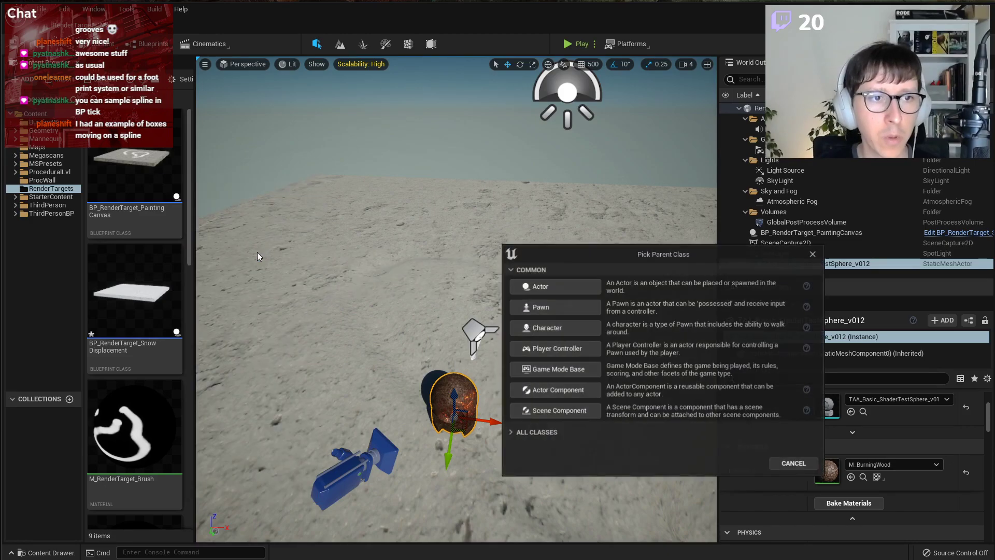
{"action": "left_click", "coordinate": [555, 286]}
{"action": "type", "text": "BP_RenderTar"}
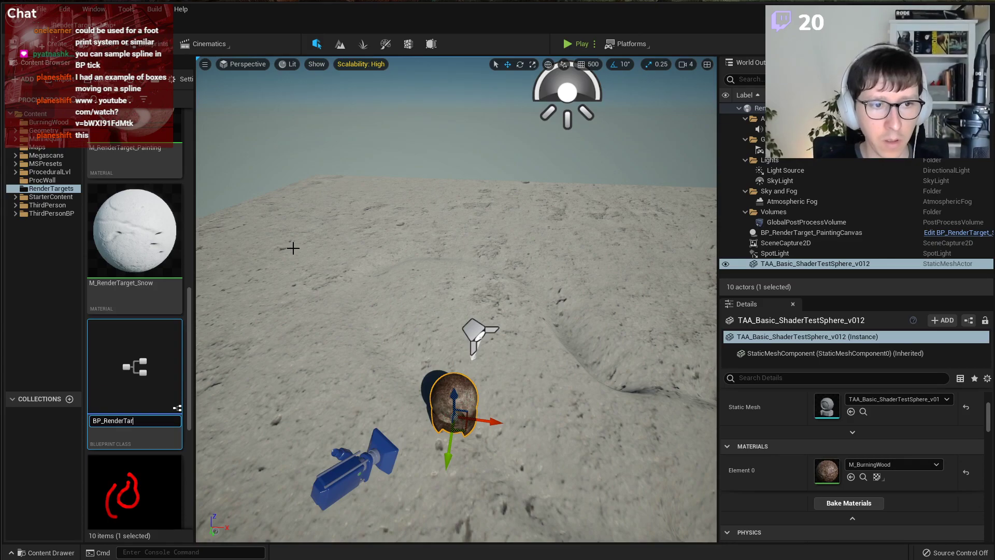
{"action": "type", "text": "get_MovingA"}
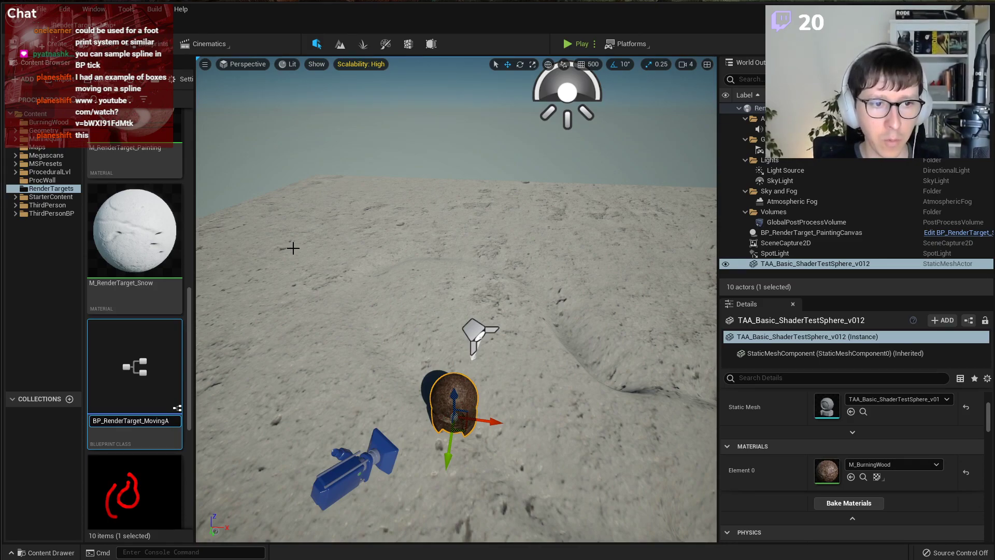
{"action": "type", "text": "ctor"}
{"action": "key", "text": "Return"}
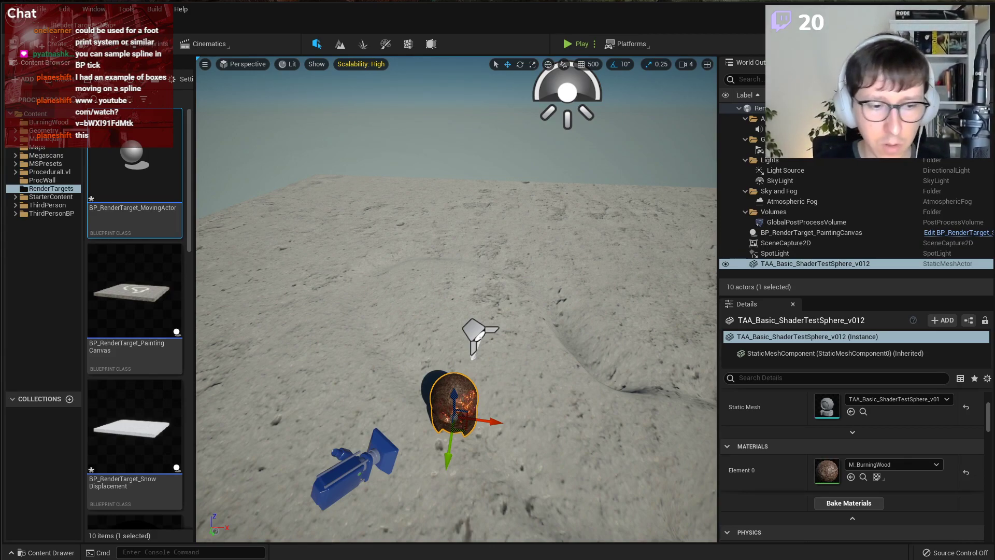
{"action": "key", "text": "alt+Tab"}
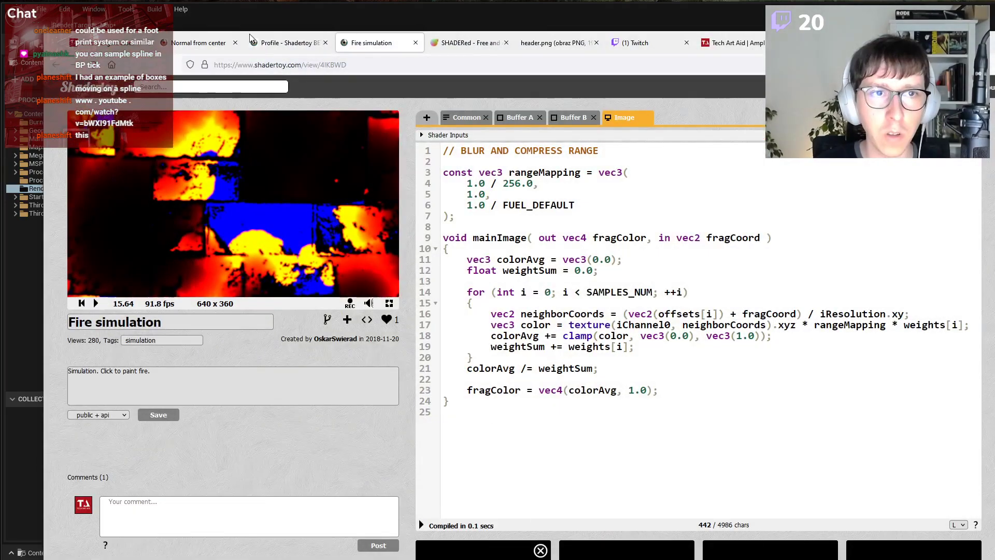
Close the Shadertoy Fire tab and select the YouTube link posted in Twitch chat.
{"action": "middle_click", "coordinate": [356, 50]}
{"action": "left_click", "coordinate": [569, 43]}
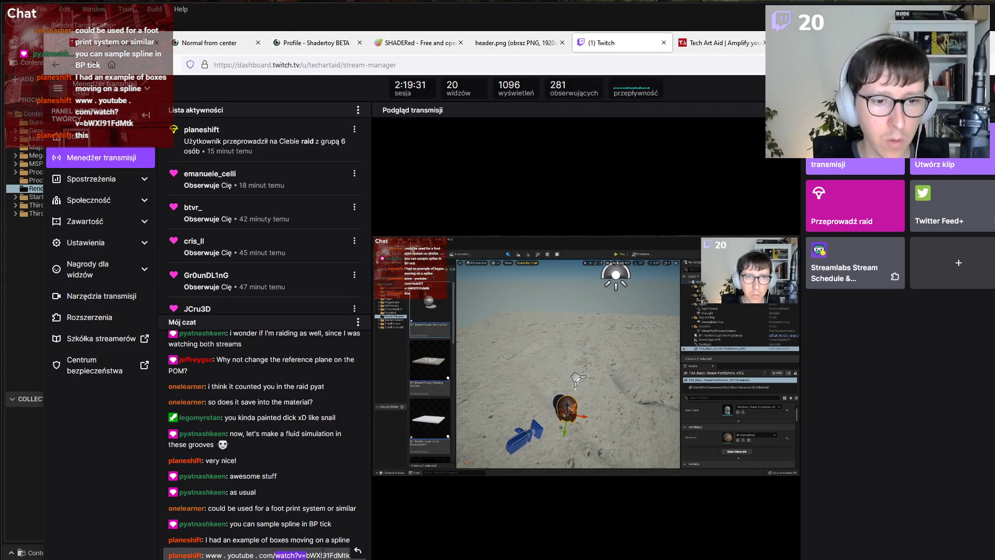
{"action": "left_click_drag", "start_coordinate": [275, 555], "coordinate": [357, 556]}
{"action": "key", "text": "ctrl+c"}
Load the copied YouTube tutorial link in a new private window.
{"action": "key", "text": "ctrl+shift+p"}
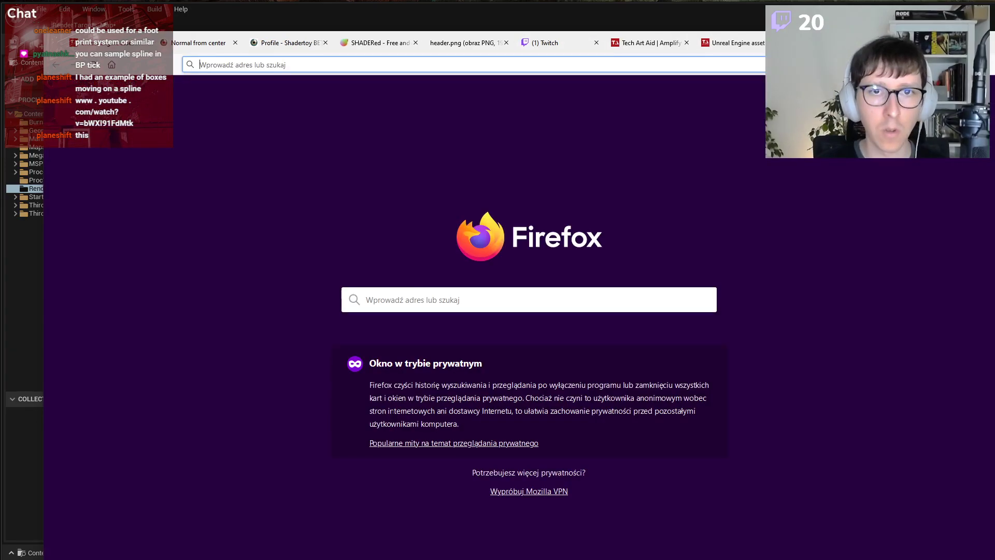
{"action": "type", "text": "y"}
{"action": "key", "text": "End"}
{"action": "key", "text": "ctrl+v"}
{"action": "key", "text": "Return"}
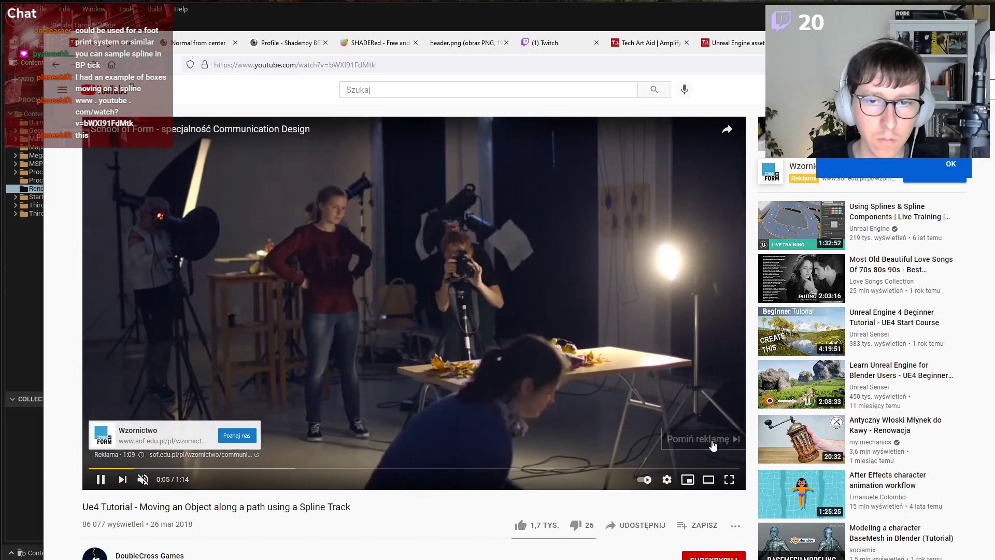
Skip the ad, unmute the tutorial, and jump ahead to about 0:27.
{"action": "left_click", "coordinate": [710, 440]}
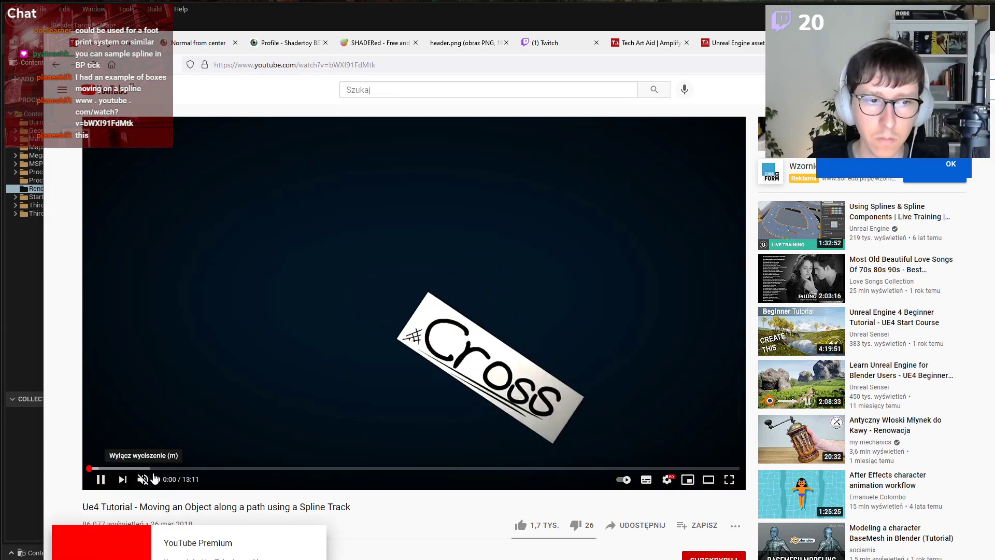
{"action": "left_click", "coordinate": [144, 480]}
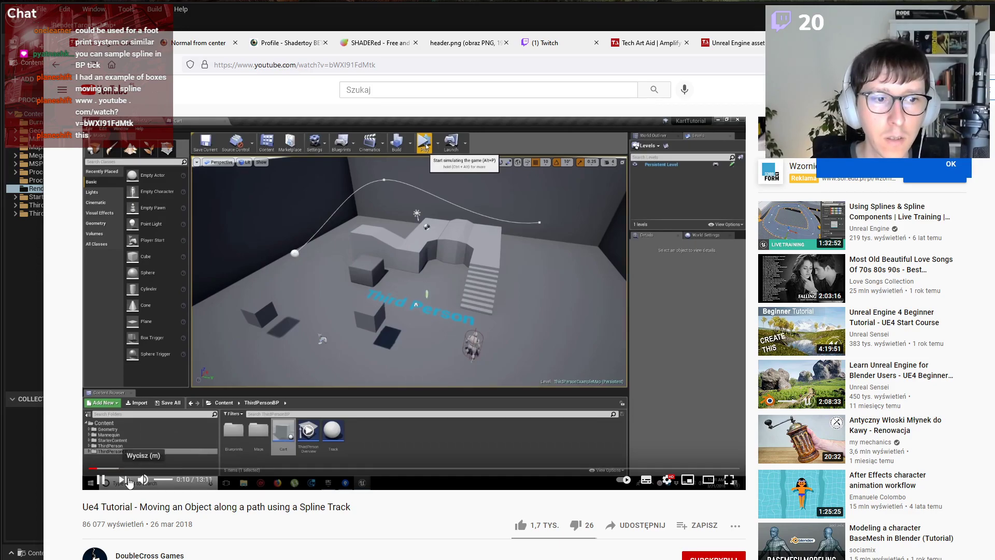
{"action": "left_click", "coordinate": [110, 469]}
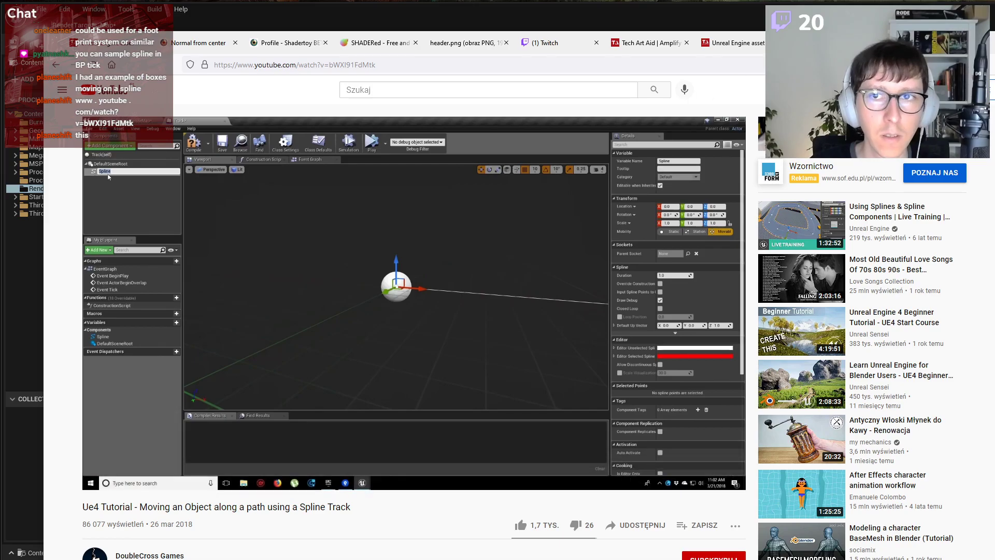
{"action": "left_click_drag", "start_coordinate": [927, 43], "coordinate": [926, 14]}
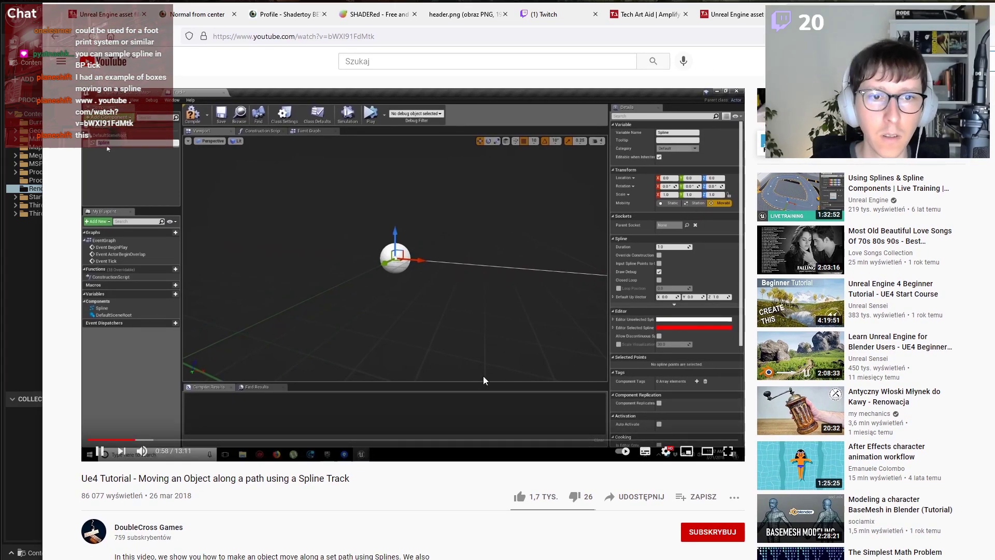
Skim the tutorial from 1:28 through the CartMover timeline to the SetActorLocationAndRotation step.
{"action": "left_click", "coordinate": [160, 440]}
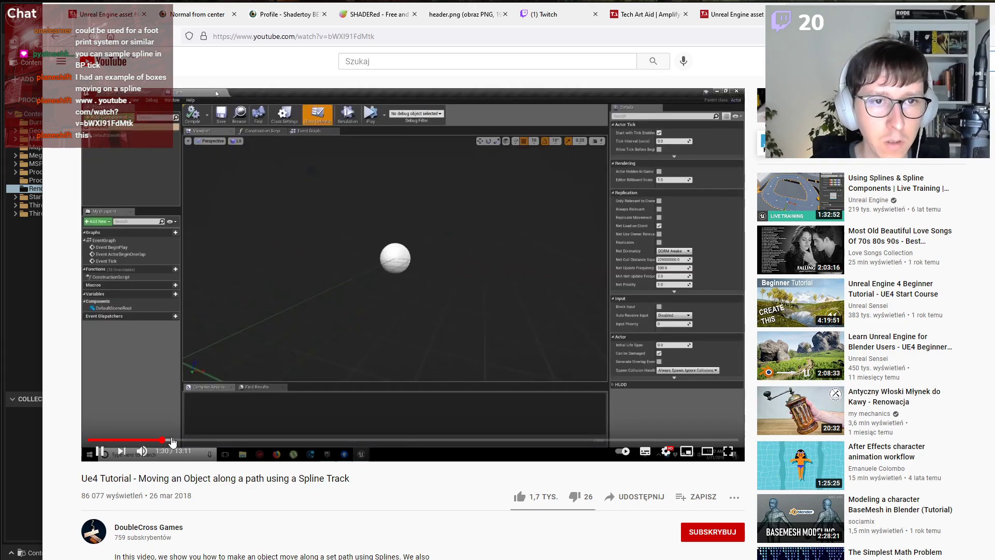
{"action": "left_click", "coordinate": [172, 440]}
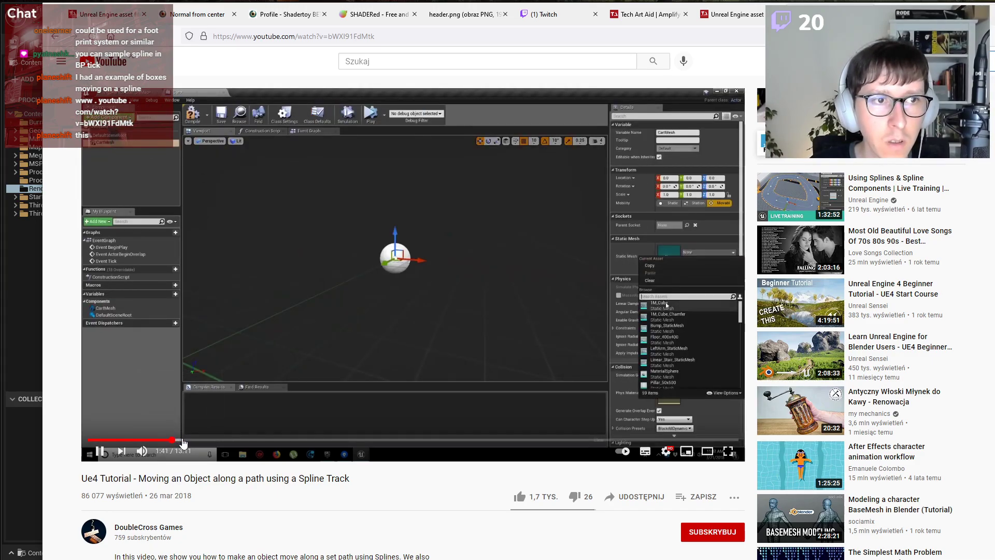
{"action": "left_click", "coordinate": [193, 440]}
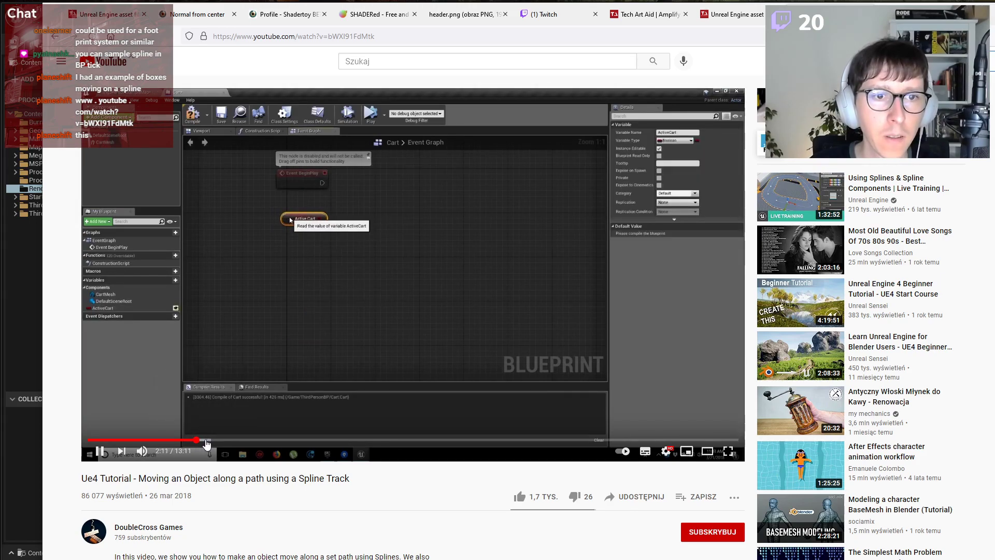
{"action": "left_click", "coordinate": [206, 439]}
{"action": "left_click", "coordinate": [216, 440]}
{"action": "left_click", "coordinate": [223, 440]}
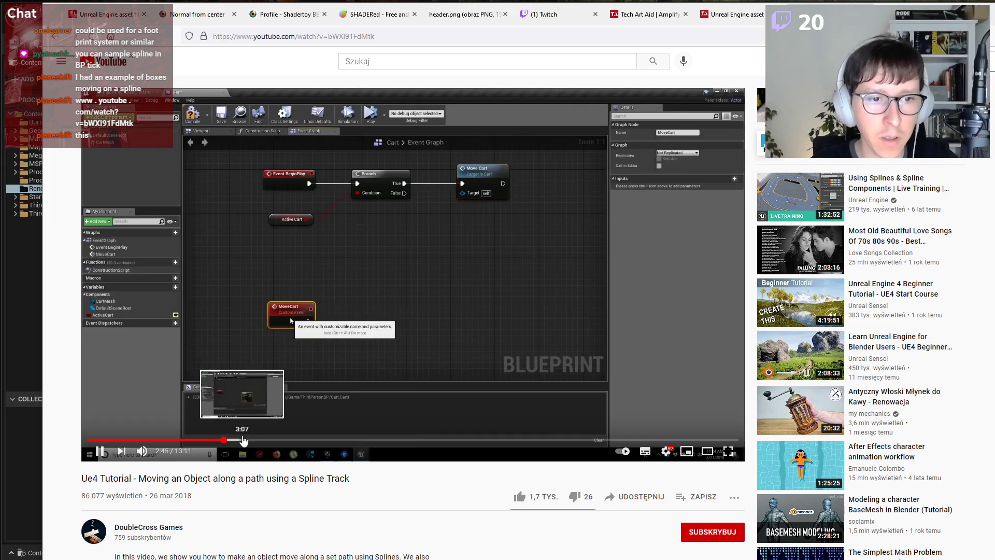
{"action": "left_click", "coordinate": [245, 440]}
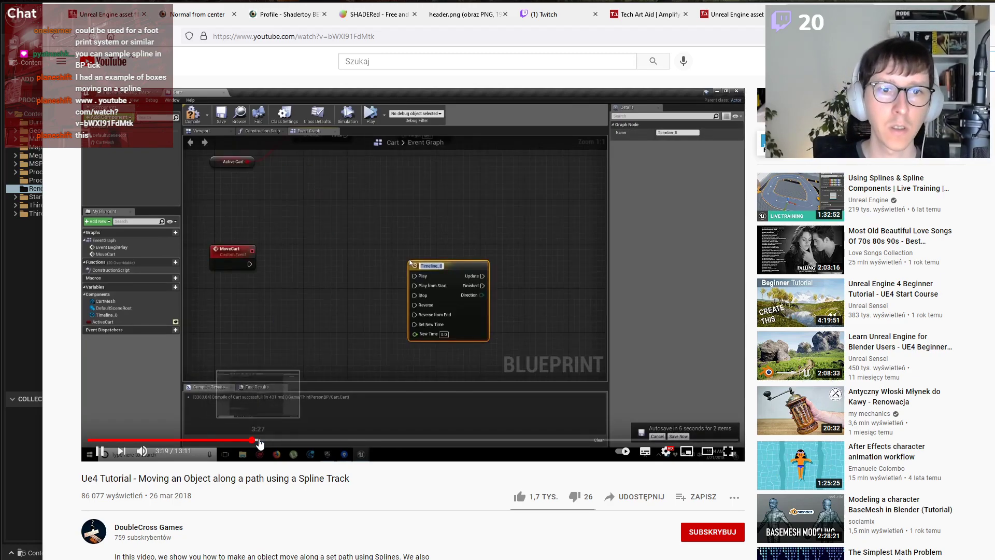
{"action": "left_click", "coordinate": [260, 440]}
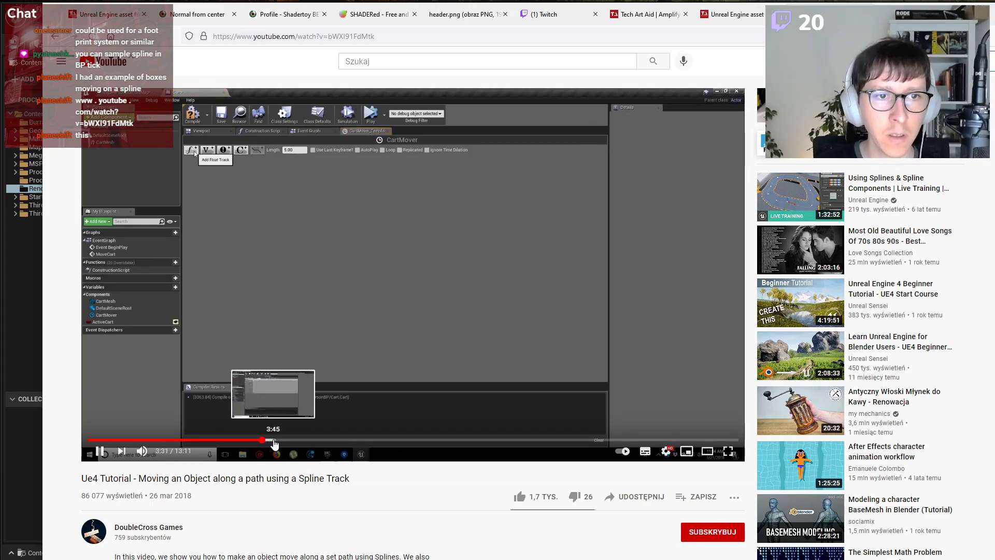
{"action": "left_click", "coordinate": [284, 440]}
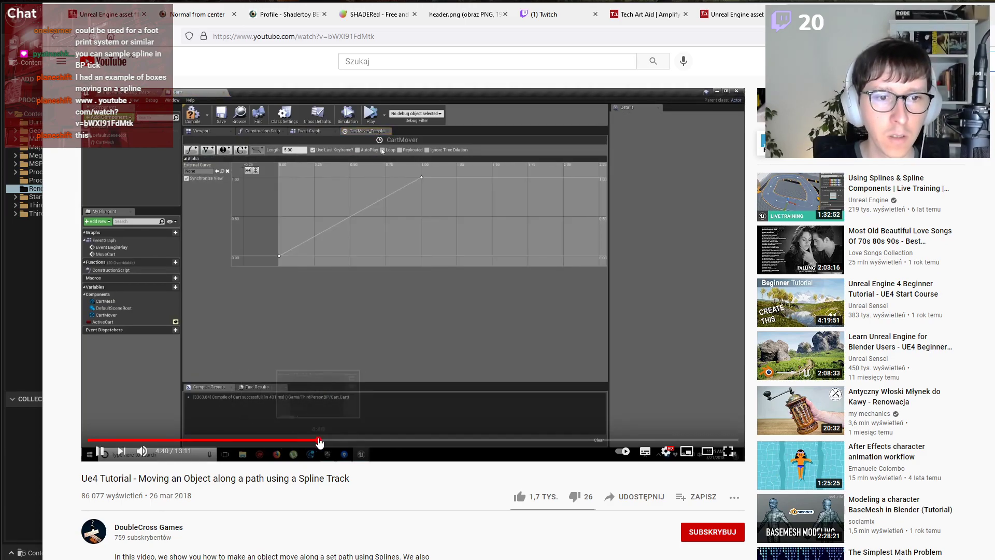
{"action": "left_click", "coordinate": [334, 440]}
{"action": "left_click", "coordinate": [347, 439]}
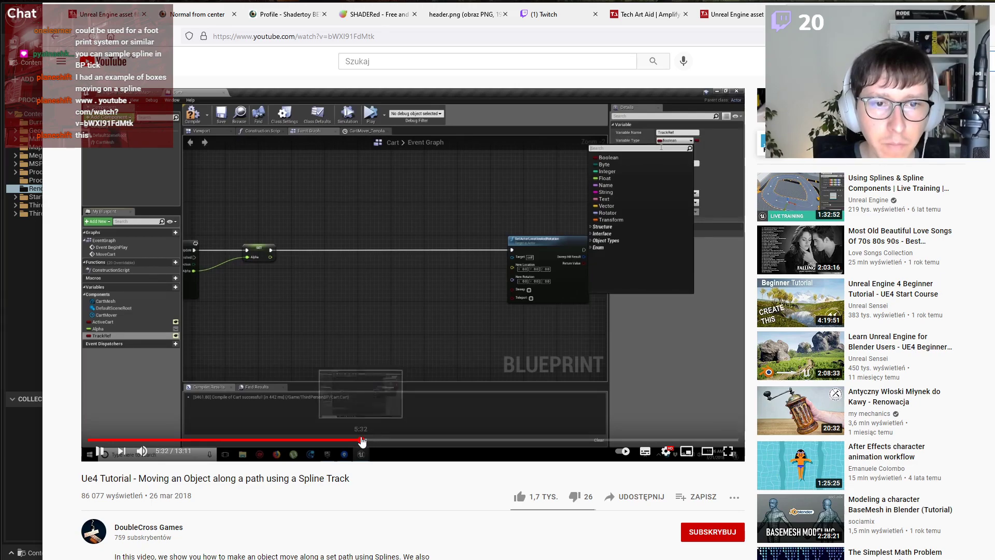
Skim past the Lerp node step, pause at 7:23, and return to the Unreal level.
{"action": "left_click", "coordinate": [361, 438]}
{"action": "left_click", "coordinate": [369, 438]}
{"action": "left_click", "coordinate": [382, 438]}
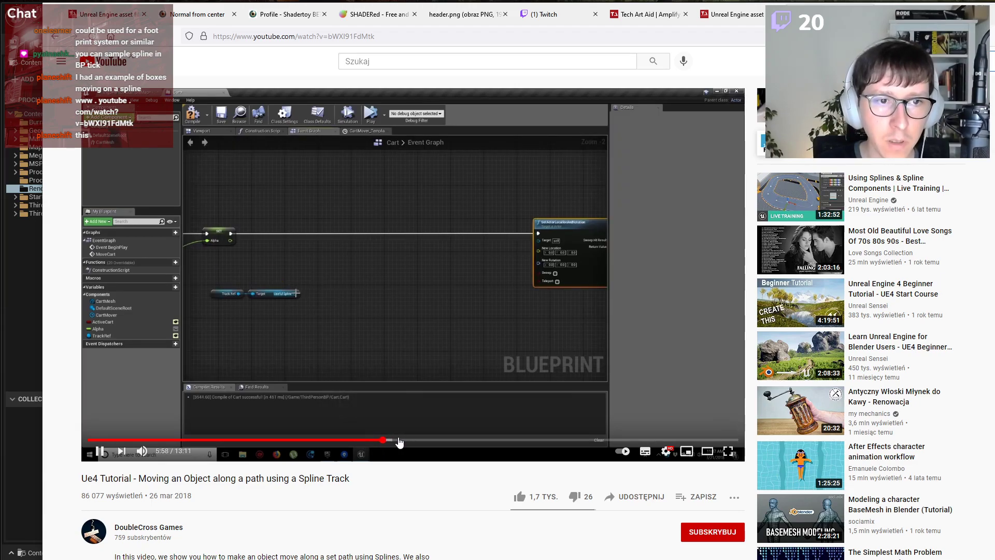
{"action": "left_click", "coordinate": [398, 439]}
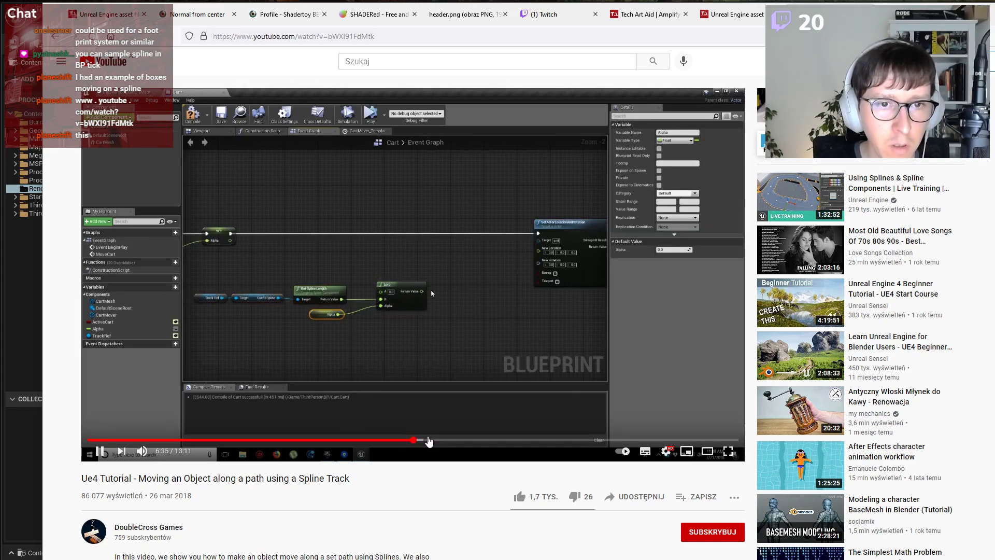
{"action": "left_click", "coordinate": [430, 440]}
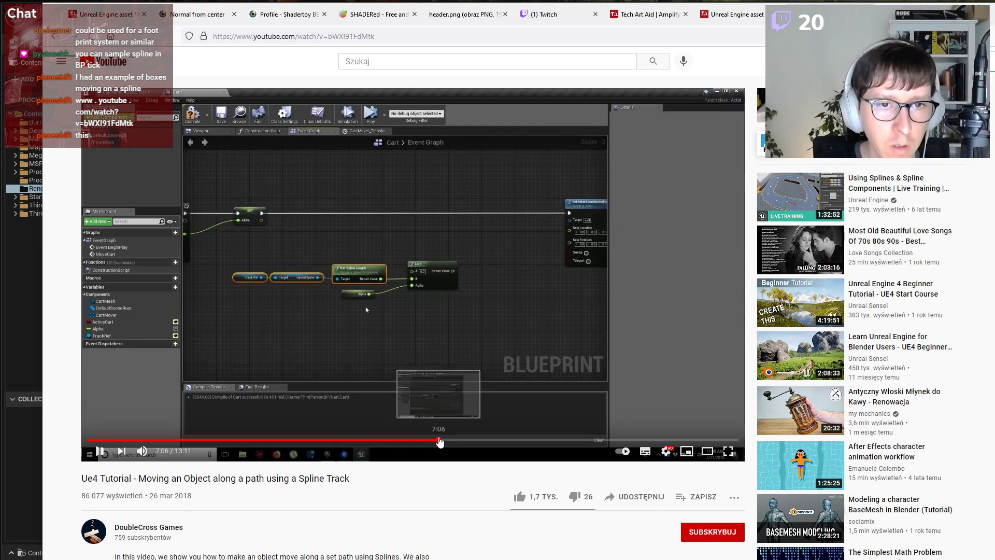
{"action": "left_click", "coordinate": [439, 440]}
{"action": "left_click", "coordinate": [450, 439]}
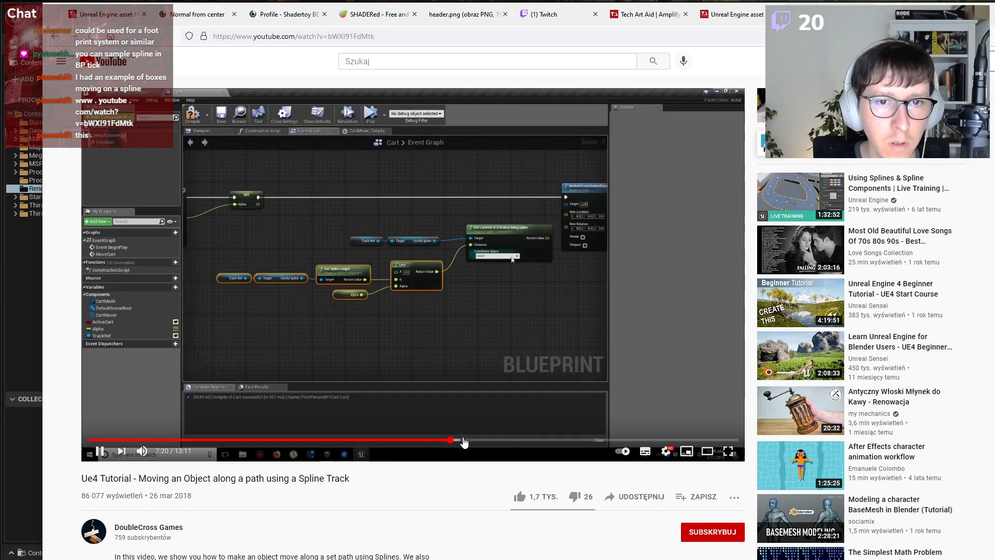
{"action": "left_click", "coordinate": [384, 349]}
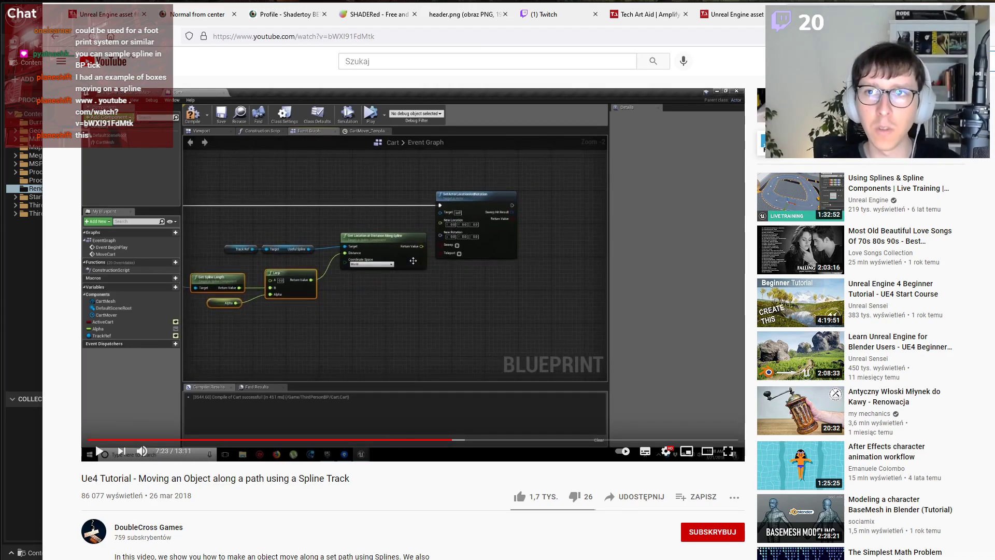
{"action": "key", "text": "alt+Tab"}
{"action": "right_click_drag", "start_coordinate": [412, 299], "coordinate": [271, 240]}
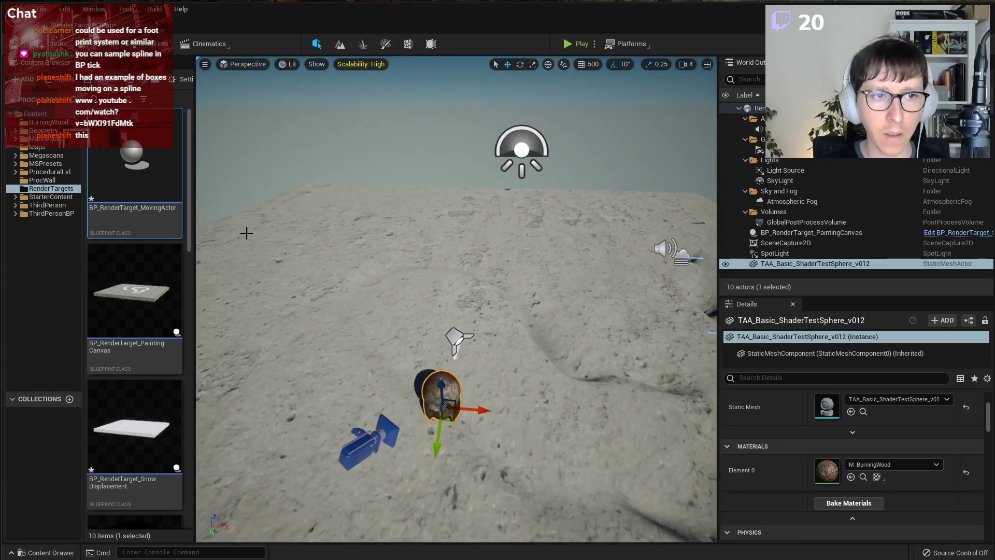
Open BP_RenderTarget_MovingActor and add a Scene component as the root.
{"action": "double_click", "coordinate": [136, 156]}
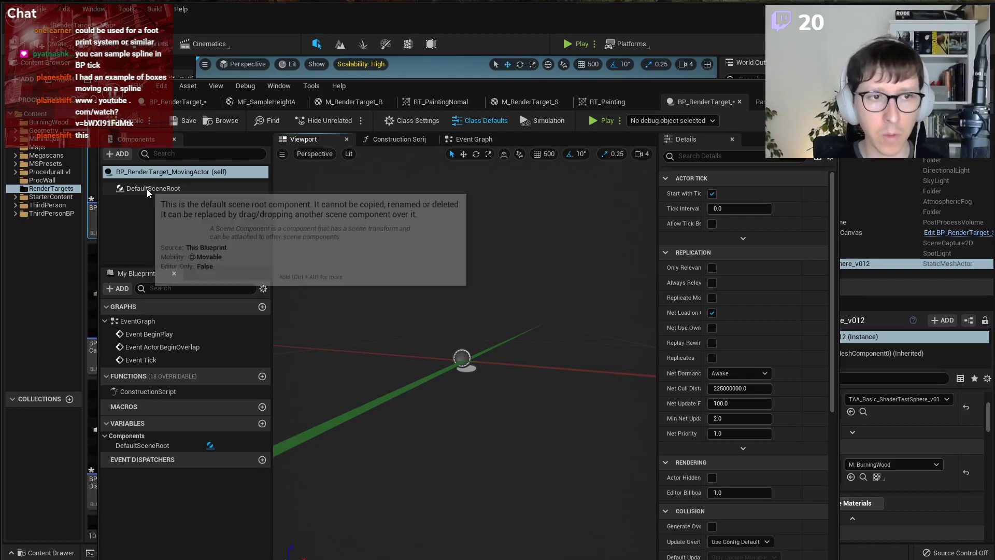
{"action": "left_click", "coordinate": [147, 188]}
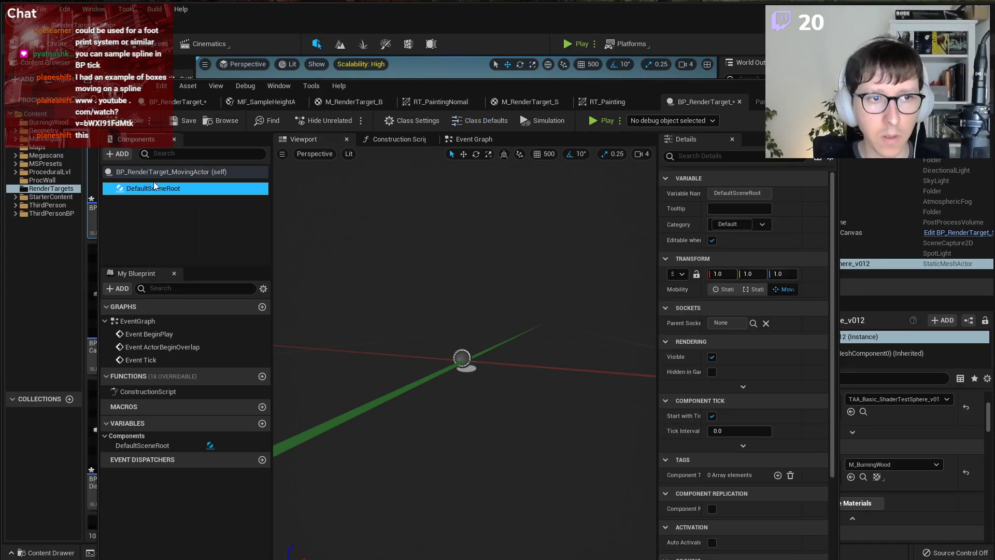
{"action": "left_click", "coordinate": [122, 154]}
{"action": "type", "text": "scene"}
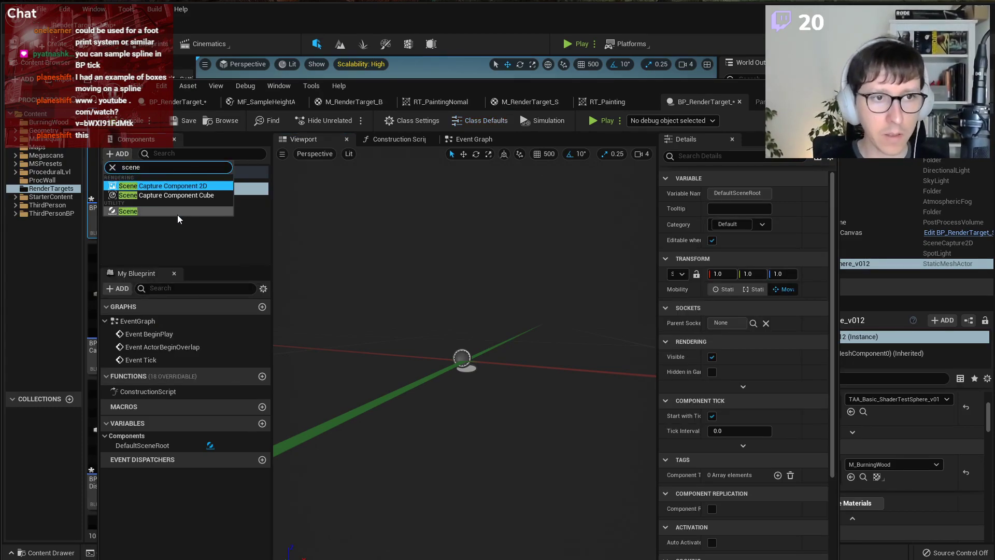
{"action": "left_click", "coordinate": [144, 209]}
{"action": "left_click", "coordinate": [131, 202]}
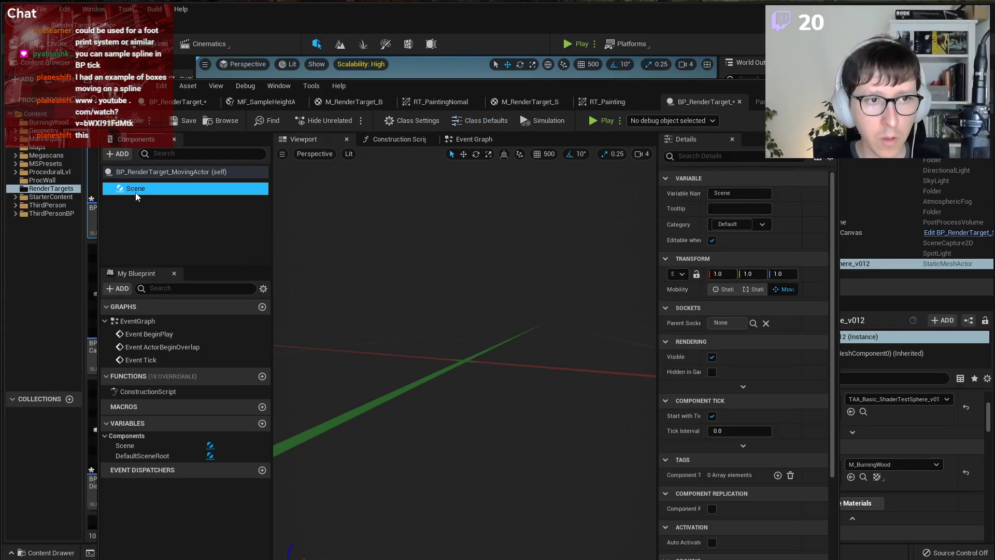
Add a StaticMesh component under Scene, deleting a wrongly added component first.
{"action": "right_click", "coordinate": [133, 186]}
{"action": "left_click", "coordinate": [120, 155]}
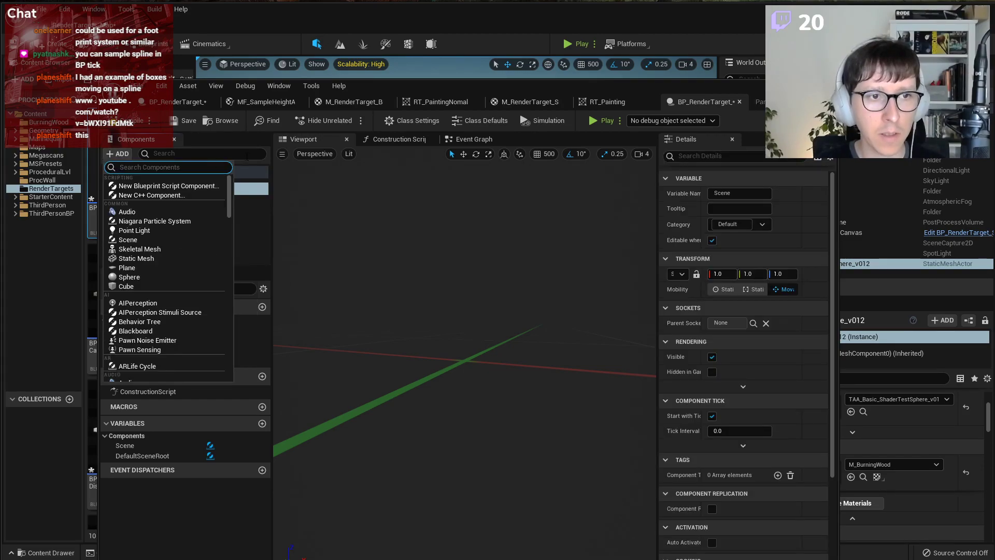
{"action": "type", "text": "mesh"}
{"action": "type", "text": " com"}
{"action": "type", "text": "stat"}
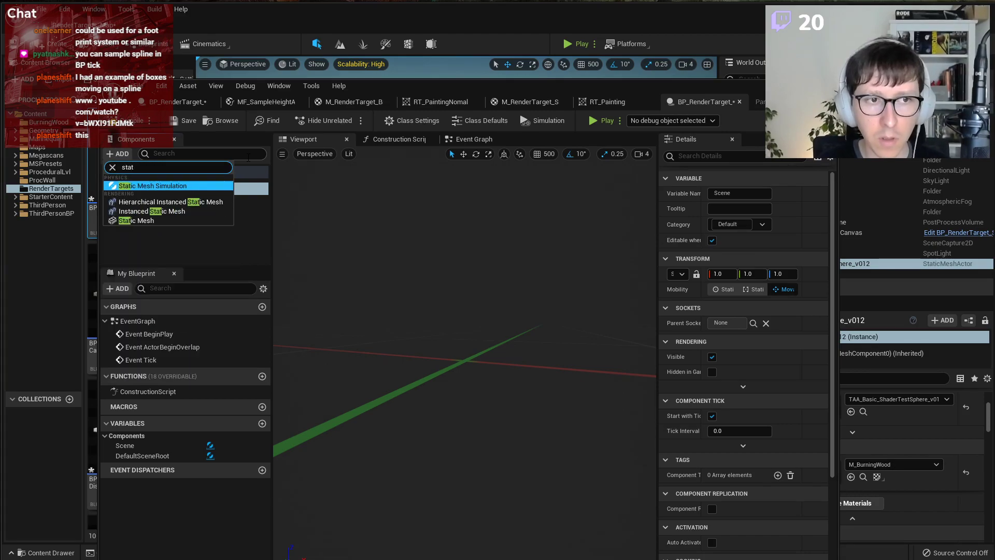
{"action": "key", "text": "Return"}
{"action": "left_click", "coordinate": [126, 207]}
{"action": "key", "text": "Delete"}
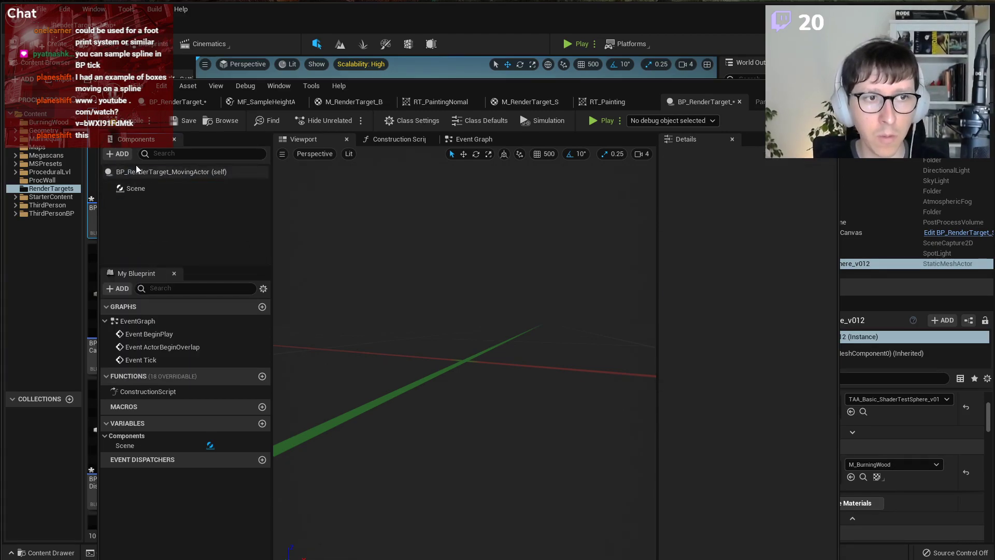
{"action": "left_click", "coordinate": [118, 153]}
{"action": "type", "text": "static"}
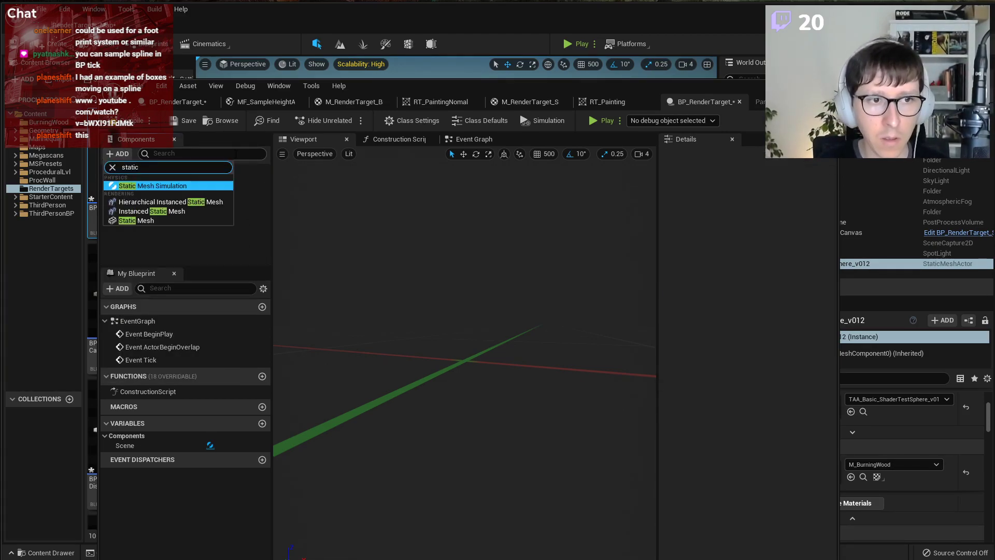
{"action": "key", "text": "Down"}
{"action": "key", "text": "Down"}
{"action": "key", "text": "Down"}
{"action": "key", "text": "Return"}
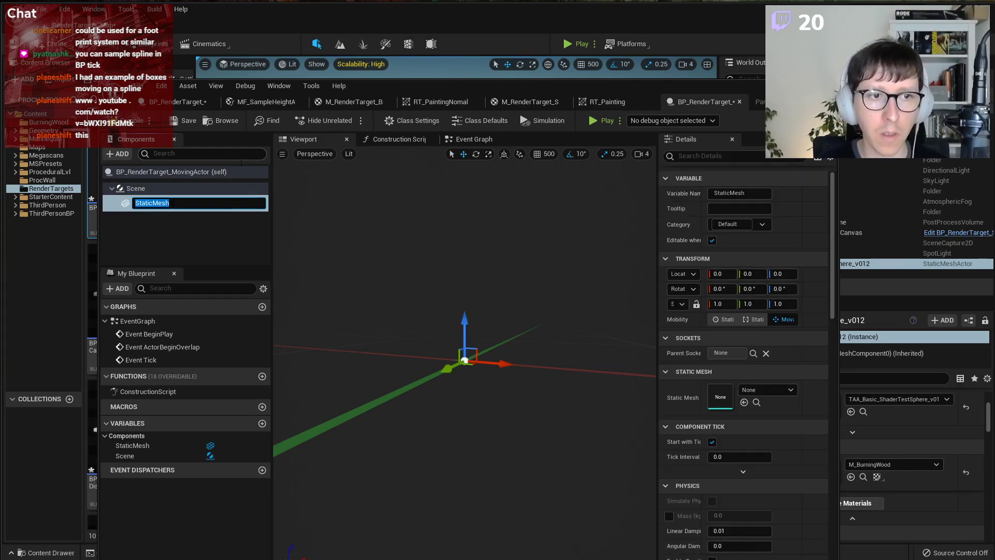
{"action": "left_click", "coordinate": [177, 219]}
Assign the TAA_Basic_ShaderTestSphere_v012 mesh to the StaticMesh component, keeping Scene as root.
{"action": "left_click", "coordinate": [159, 198]}
{"action": "left_click_drag", "start_coordinate": [169, 204], "coordinate": [141, 189]}
{"action": "key", "text": "ctrl+z"}
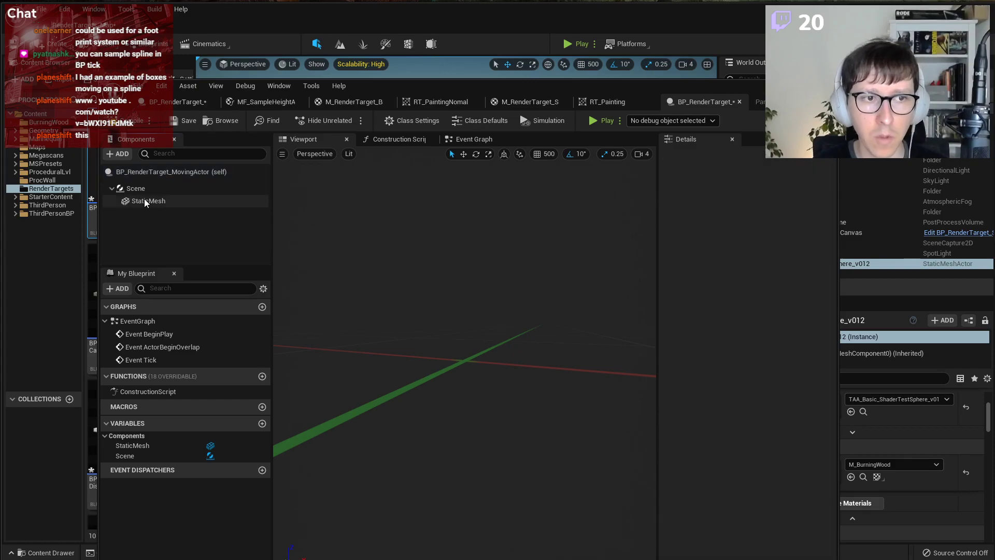
{"action": "left_click", "coordinate": [145, 201]}
{"action": "left_click", "coordinate": [752, 392]}
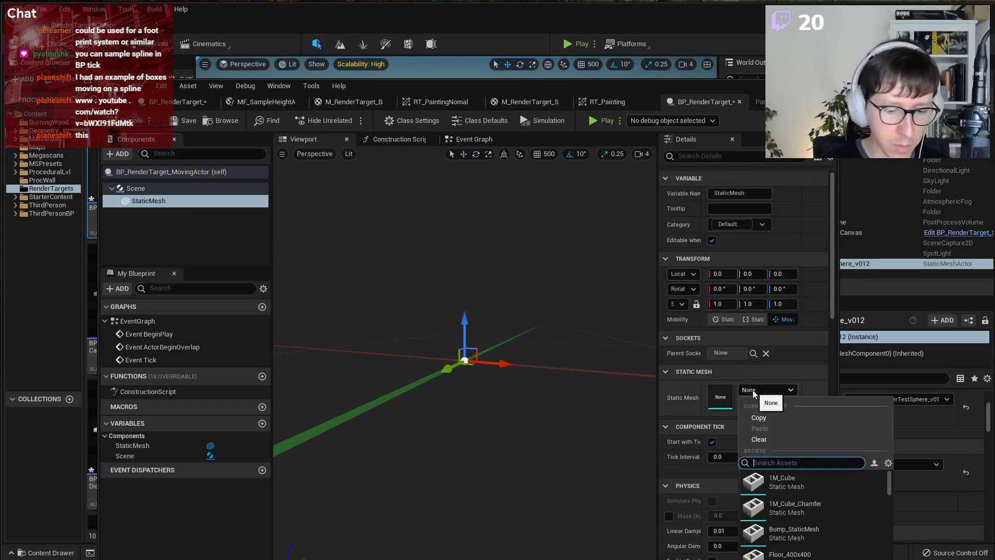
{"action": "type", "text": "shphere"}
{"action": "left_click", "coordinate": [819, 538]}
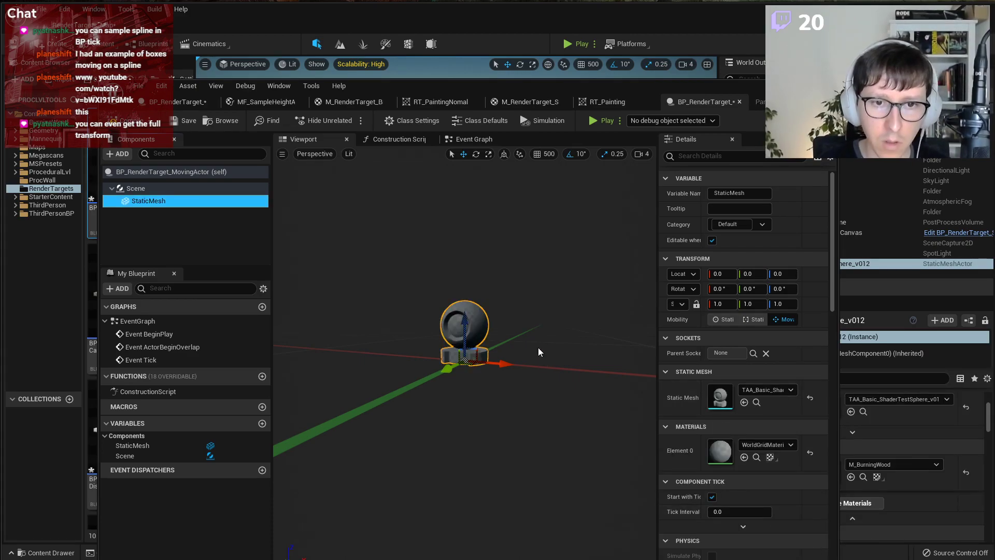
Apply the M_BurningWood material to the sphere's Element 0.
{"action": "left_click", "coordinate": [761, 444]}
{"action": "type", "text": "burning"}
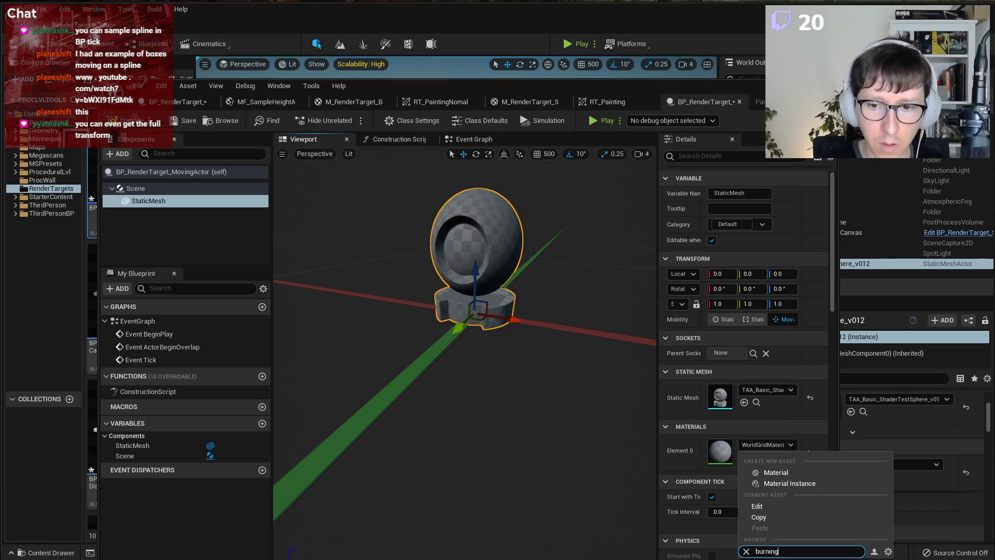
{"action": "left_click", "coordinate": [784, 557]}
{"action": "right_click_drag", "start_coordinate": [501, 372], "coordinate": [373, 302]}
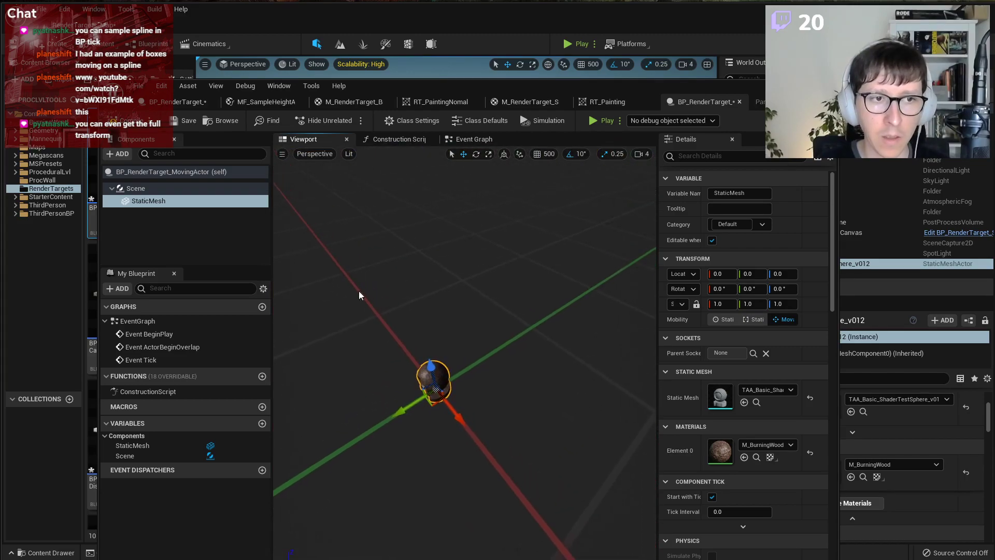
{"action": "left_click", "coordinate": [117, 154]}
Add a Spline component to the blueprint and attach it directly under Scene.
{"action": "type", "text": "spl"}
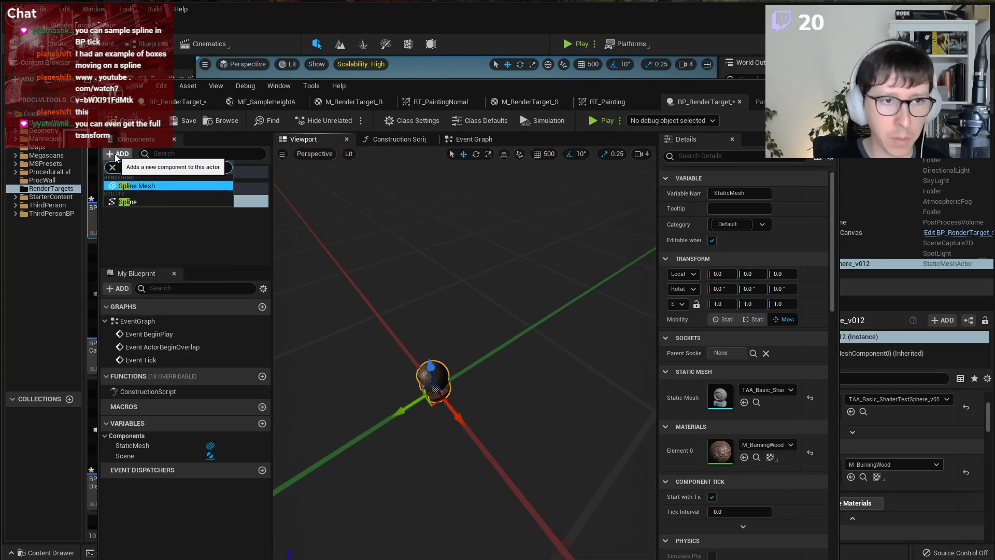
{"action": "key", "text": "Down"}
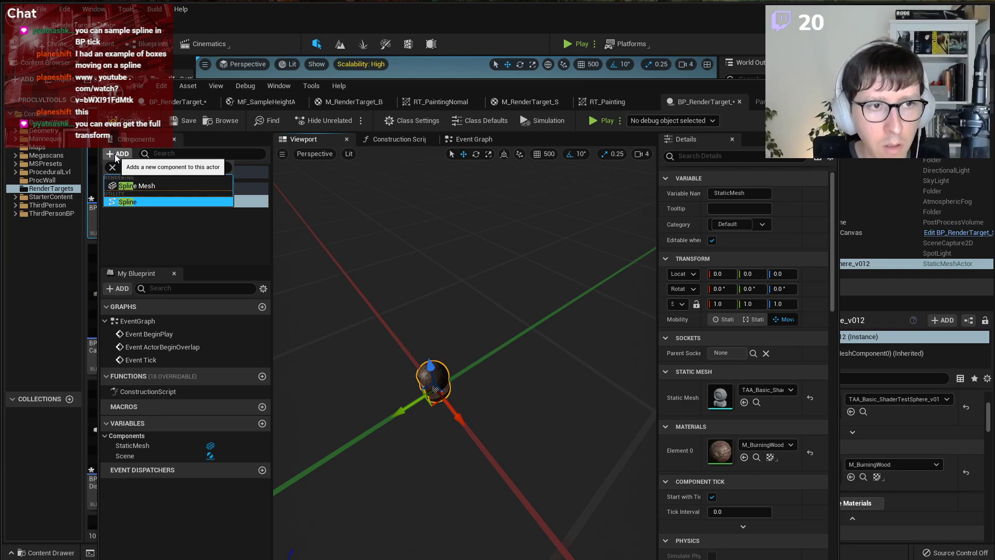
{"action": "key", "text": "Return"}
{"action": "key", "text": "Return"}
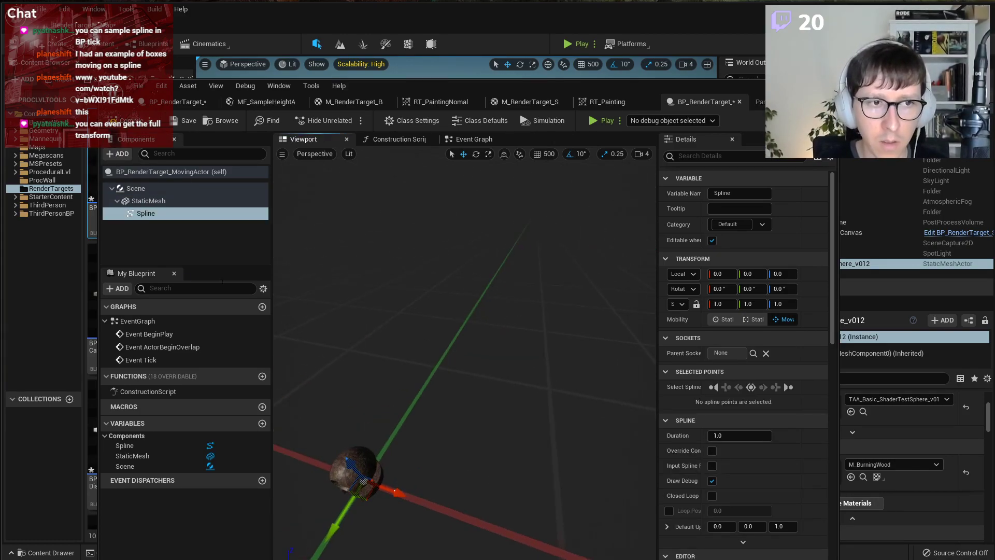
{"action": "left_click_drag", "start_coordinate": [160, 216], "coordinate": [124, 189]}
{"action": "left_click", "coordinate": [145, 205]}
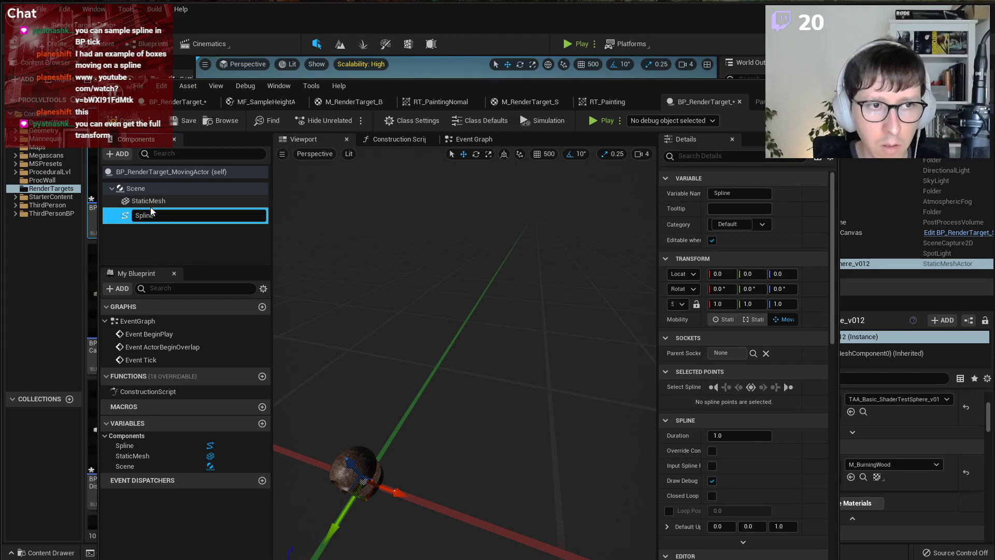
Pull the spline's end point out to the right to lengthen the line.
{"action": "right_click_drag", "start_coordinate": [593, 477], "coordinate": [618, 429]}
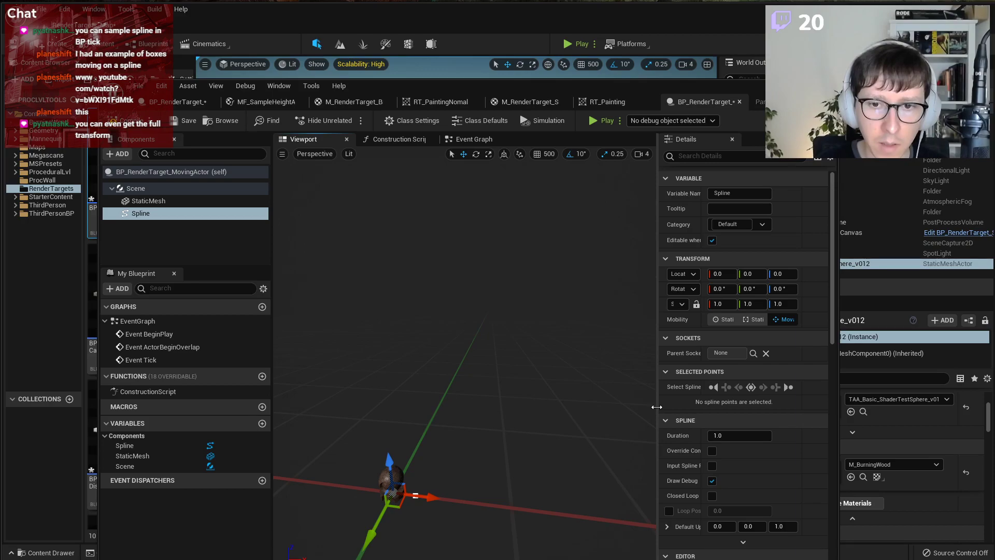
{"action": "left_click_drag", "start_coordinate": [656, 406], "coordinate": [634, 406]}
{"action": "scroll", "coordinate": [744, 384], "scroll_direction": "down", "scroll_amount": 2}
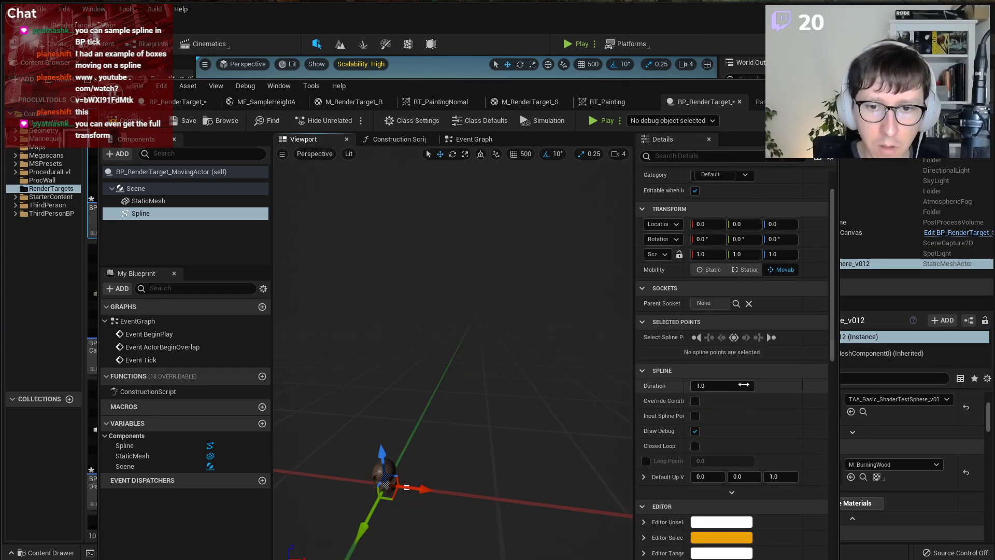
{"action": "scroll", "coordinate": [743, 384], "scroll_direction": "down", "scroll_amount": 4}
{"action": "right_click_drag", "start_coordinate": [442, 398], "coordinate": [454, 425]}
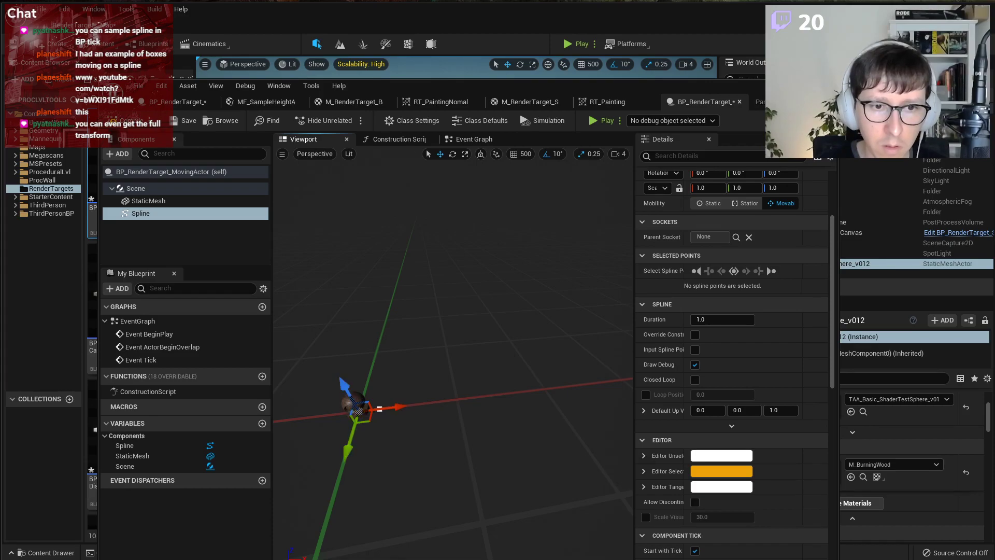
{"action": "left_click", "coordinate": [379, 409]}
{"action": "left_click_drag", "start_coordinate": [406, 408], "coordinate": [538, 376]}
{"action": "right_click_drag", "start_coordinate": [539, 406], "coordinate": [581, 424]}
{"action": "right_click_drag", "start_coordinate": [512, 377], "coordinate": [461, 373]}
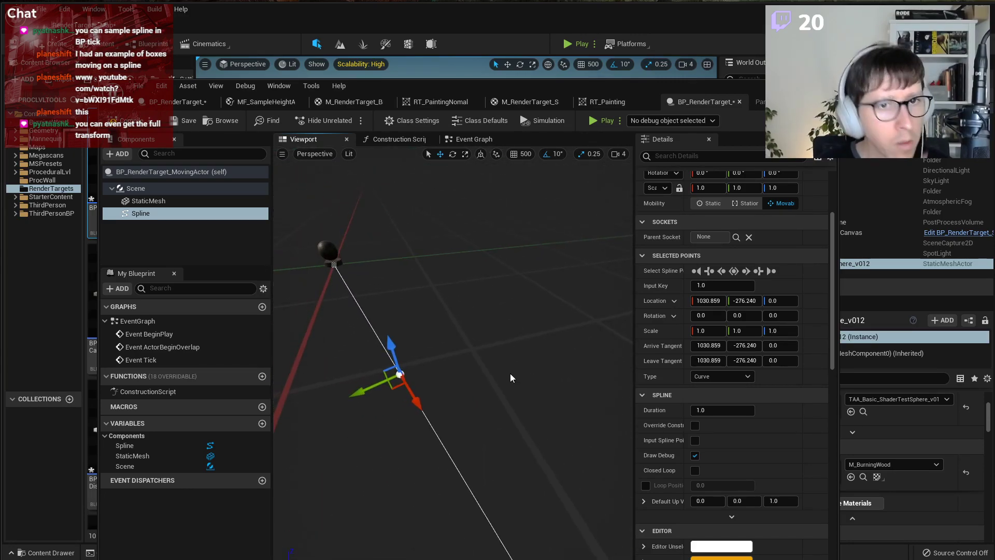
Alt-drag the end point repeatedly, adding curved points sideways and toward the upper left.
{"action": "scroll", "coordinate": [761, 427], "scroll_direction": "down", "scroll_amount": 3}
{"action": "scroll", "coordinate": [751, 416], "scroll_direction": "up", "scroll_amount": 3}
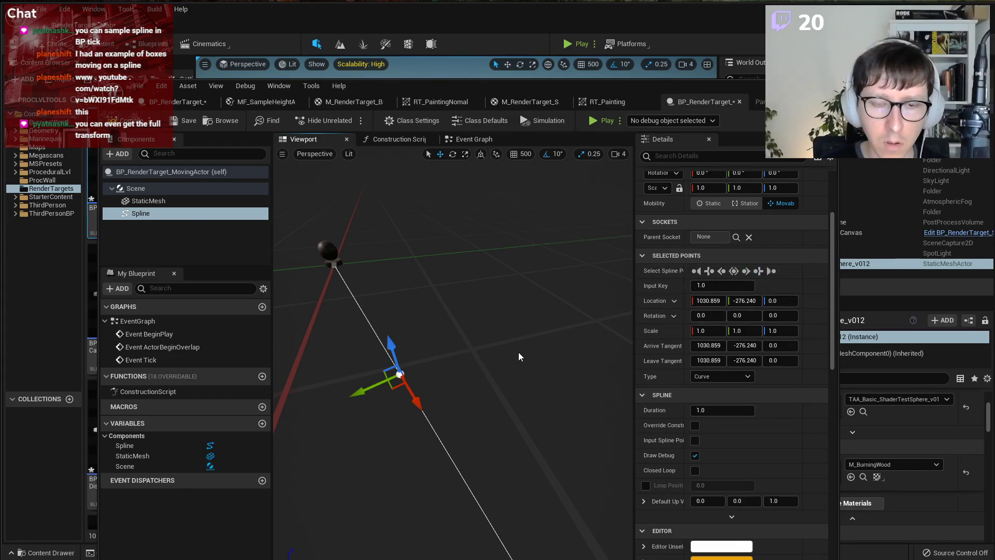
{"action": "right_click_drag", "start_coordinate": [515, 352], "coordinate": [518, 353]}
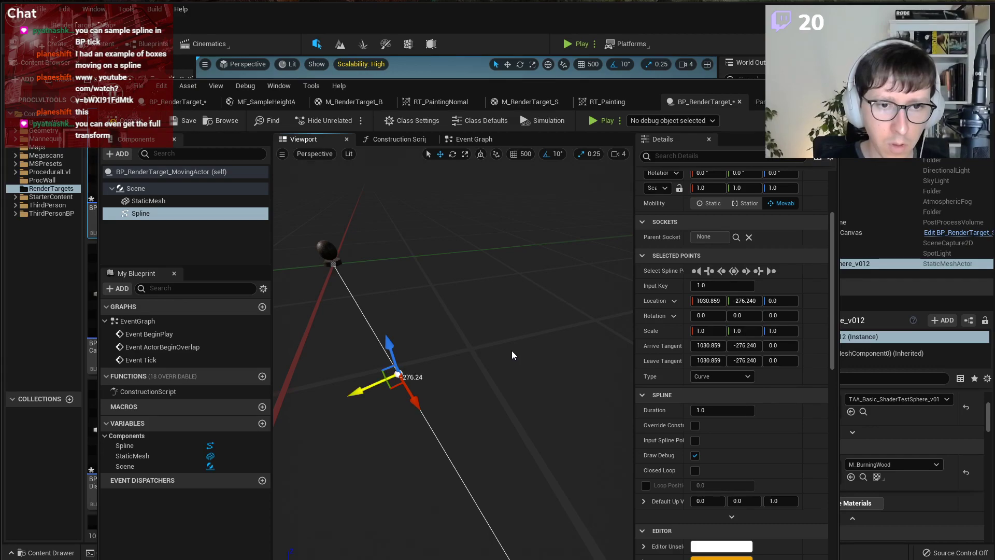
{"action": "left_click_drag", "start_coordinate": [378, 382], "coordinate": [538, 317], "text": "alt"}
{"action": "right_click_drag", "start_coordinate": [489, 354], "coordinate": [405, 325]}
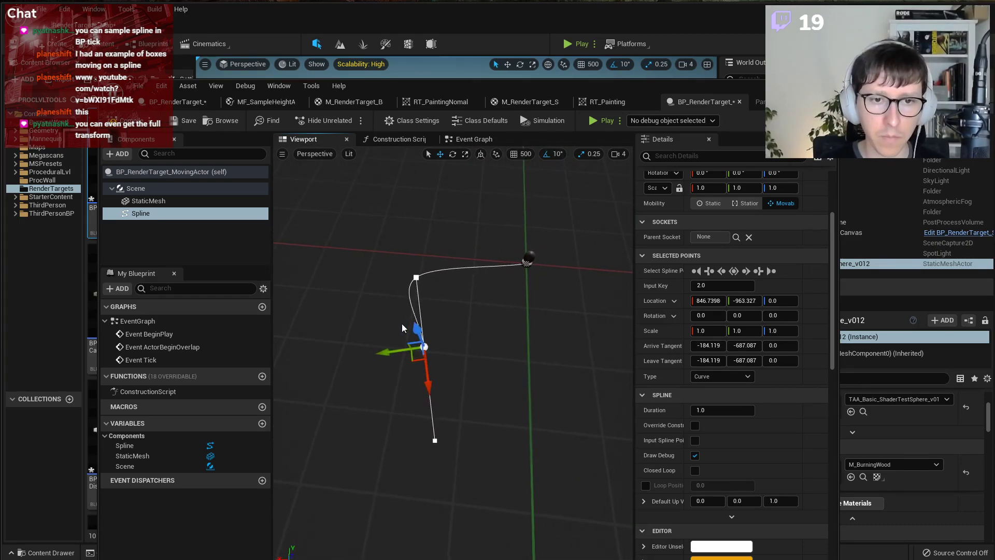
{"action": "left_click_drag", "start_coordinate": [381, 350], "coordinate": [449, 341], "text": "alt"}
{"action": "left_click_drag", "start_coordinate": [501, 374], "coordinate": [522, 454], "text": "alt"}
{"action": "left_click_drag", "start_coordinate": [483, 421], "coordinate": [617, 400], "text": "alt"}
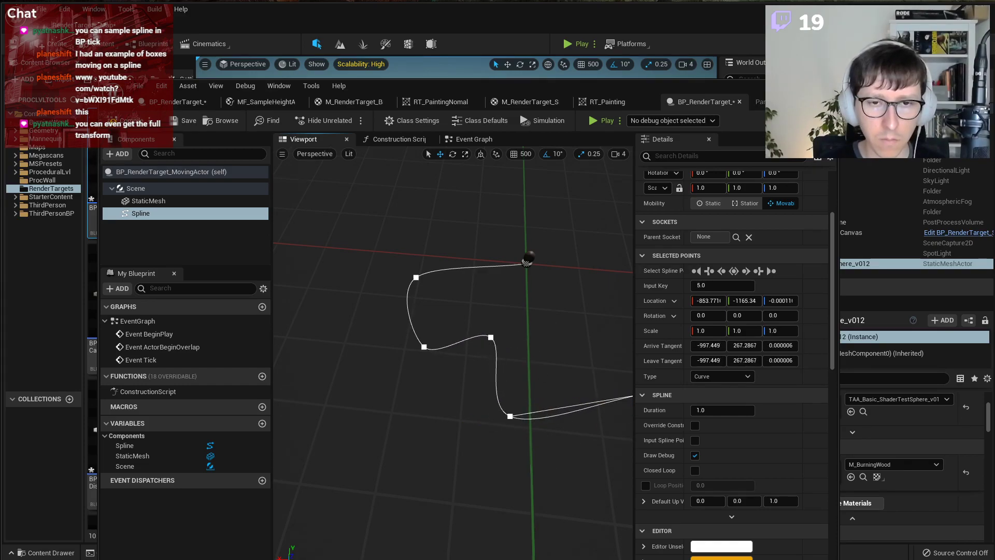
{"action": "right_click_drag", "start_coordinate": [601, 363], "coordinate": [574, 323]}
{"action": "left_click_drag", "start_coordinate": [574, 324], "coordinate": [522, 281], "text": "alt"}
{"action": "left_click_drag", "start_coordinate": [545, 237], "coordinate": [505, 243], "text": "alt"}
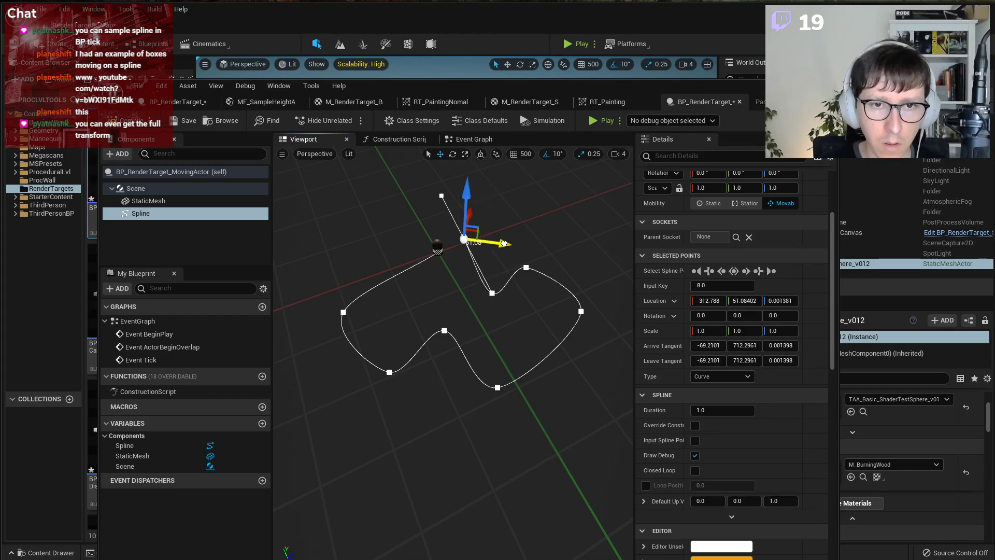
Move the seventh spline point up and left and lengthen its tangent to smooth the curve.
{"action": "left_click", "coordinate": [491, 293]}
{"action": "left_click_drag", "start_coordinate": [490, 284], "coordinate": [479, 276]}
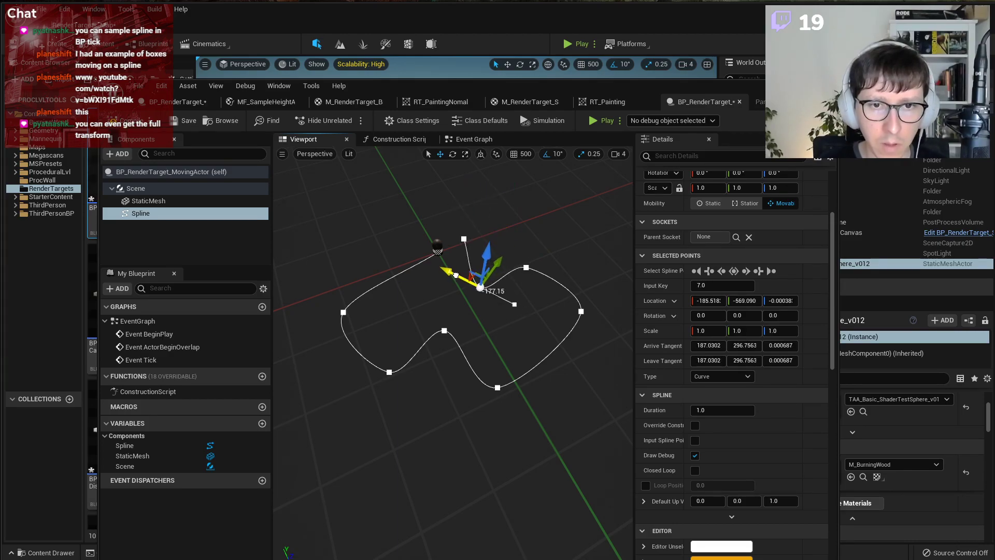
{"action": "mouse_move", "coordinate": [513, 302]}
{"action": "right_mouse_down"}
{"action": "mouse_move", "coordinate": [534, 302]}
{"action": "mouse_move", "coordinate": [513, 295]}
{"action": "mouse_move", "coordinate": [523, 295]}
{"action": "right_mouse_up"}
{"action": "left_click", "coordinate": [470, 290]}
{"action": "left_click_drag", "start_coordinate": [434, 284], "coordinate": [458, 289]}
Move spline point 6 further outward, then switch to the Event Graph.
{"action": "left_click", "coordinate": [469, 254]}
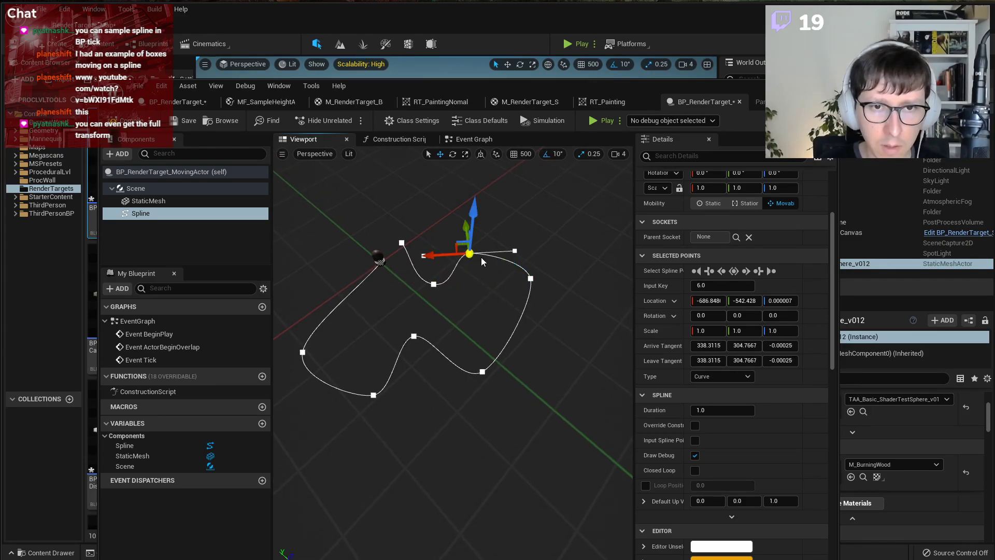
{"action": "right_click_drag", "start_coordinate": [511, 249], "coordinate": [537, 249]}
{"action": "left_click_drag", "start_coordinate": [425, 234], "coordinate": [440, 234]}
{"action": "mouse_move", "coordinate": [533, 314]}
{"action": "right_mouse_down"}
{"action": "mouse_move", "coordinate": [510, 316]}
{"action": "mouse_move", "coordinate": [580, 270]}
{"action": "mouse_move", "coordinate": [497, 322]}
{"action": "mouse_move", "coordinate": [510, 337]}
{"action": "mouse_move", "coordinate": [534, 321]}
{"action": "right_mouse_up"}
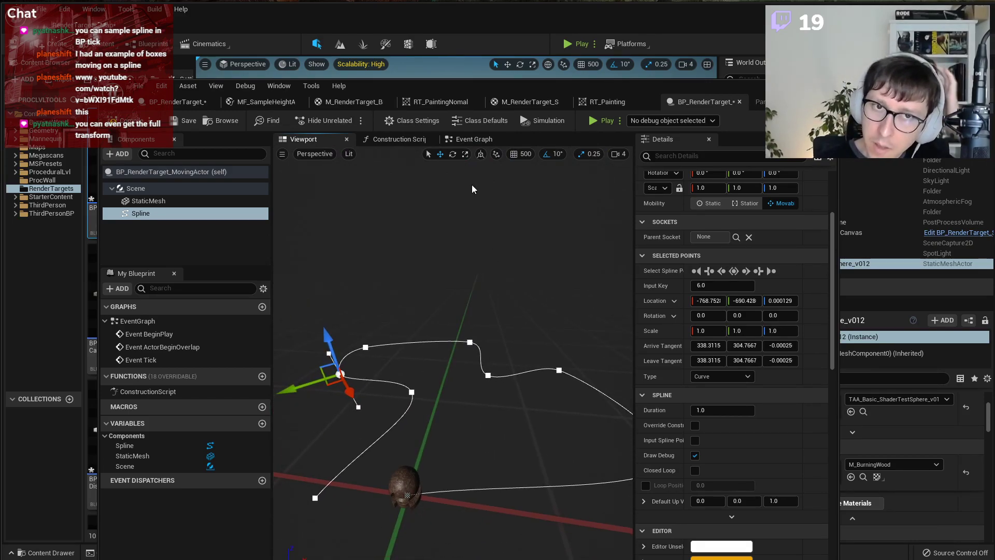
{"action": "left_click", "coordinate": [473, 139]}
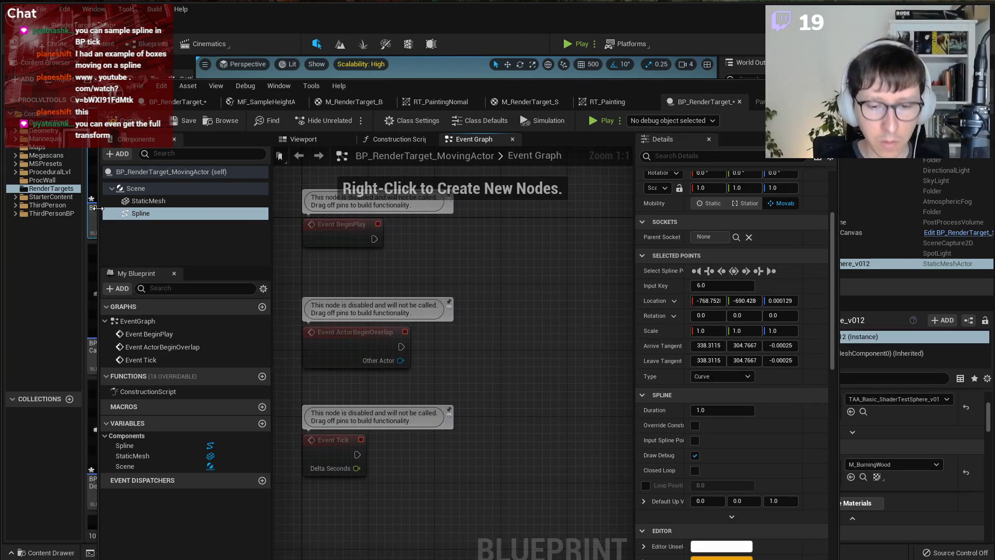
Drag the Spline component into the Event Graph as a getter node and position it lower left.
{"action": "left_click_drag", "start_coordinate": [98, 206], "coordinate": [63, 206]}
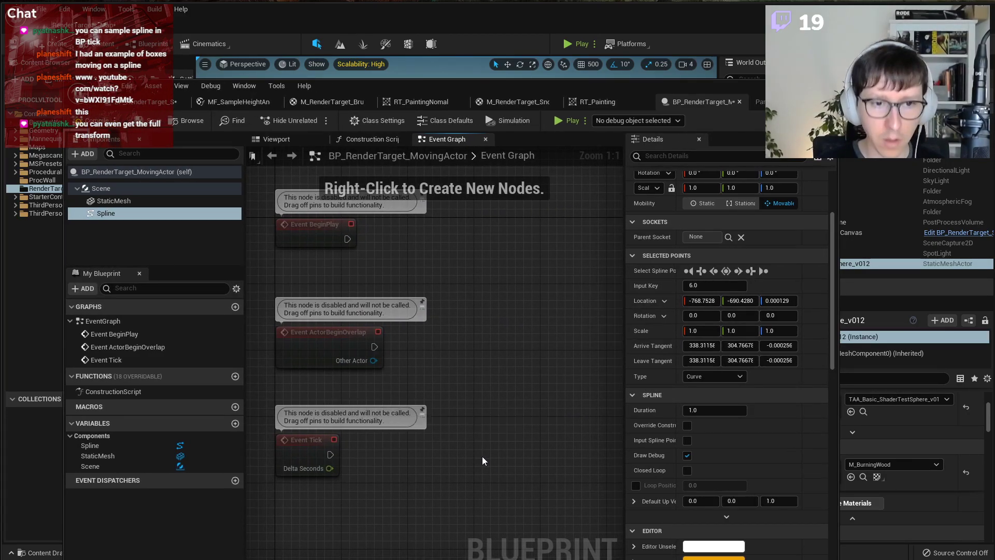
{"action": "scroll", "coordinate": [450, 406], "scroll_direction": "down", "scroll_amount": 1}
{"action": "scroll", "coordinate": [450, 406], "scroll_direction": "down", "scroll_amount": 1}
{"action": "left_click_drag", "start_coordinate": [624, 318], "coordinate": [652, 314]}
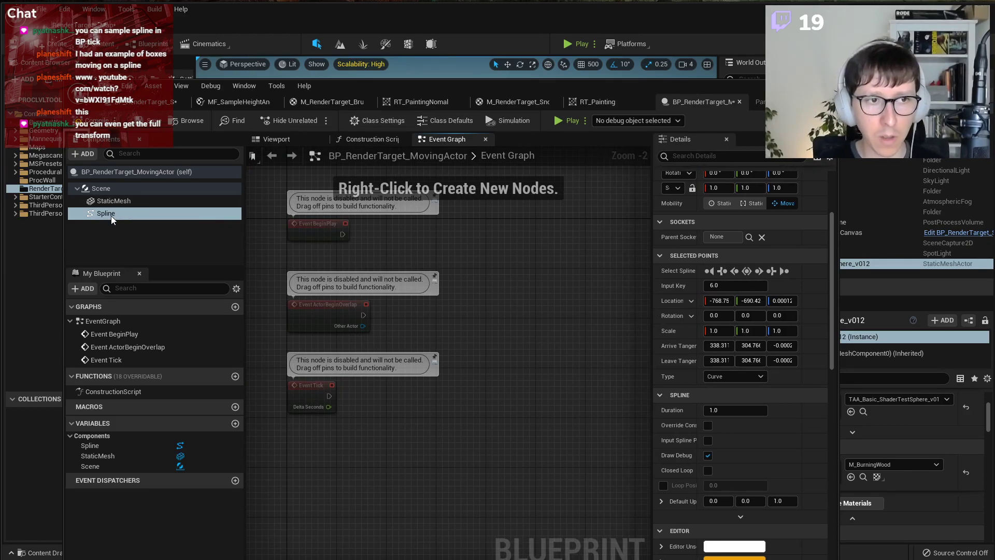
{"action": "left_click_drag", "start_coordinate": [105, 213], "coordinate": [291, 490]}
{"action": "scroll", "coordinate": [444, 414], "scroll_direction": "up", "scroll_amount": 2}
{"action": "right_click_drag", "start_coordinate": [340, 402], "coordinate": [473, 363]}
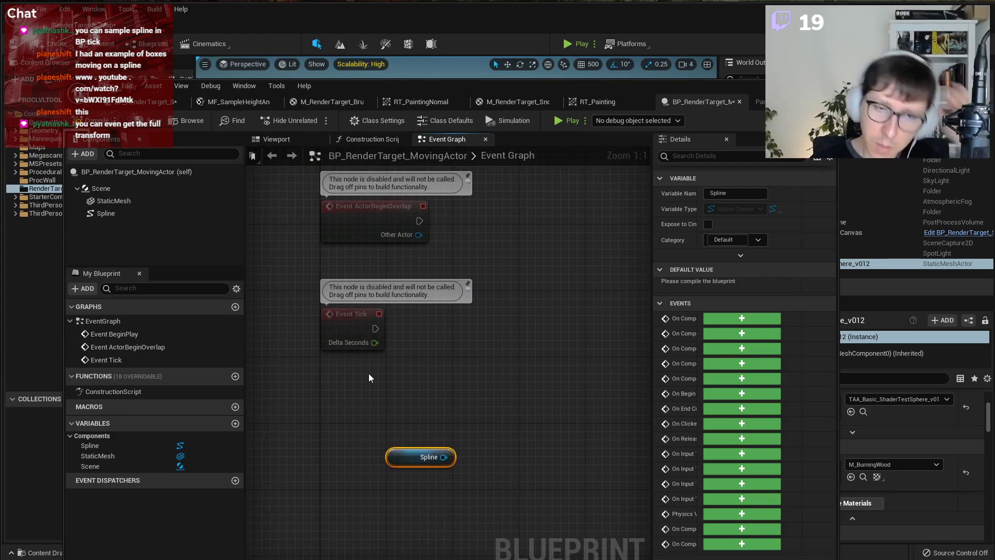
{"action": "left_click_drag", "start_coordinate": [406, 457], "coordinate": [365, 514]}
{"action": "right_click", "coordinate": [374, 415]}
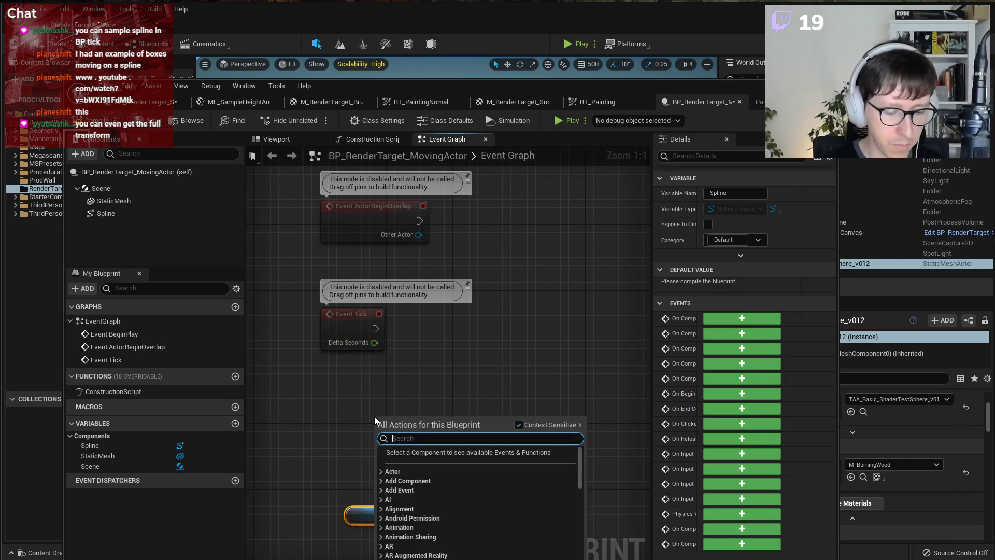
{"action": "left_click", "coordinate": [374, 415]}
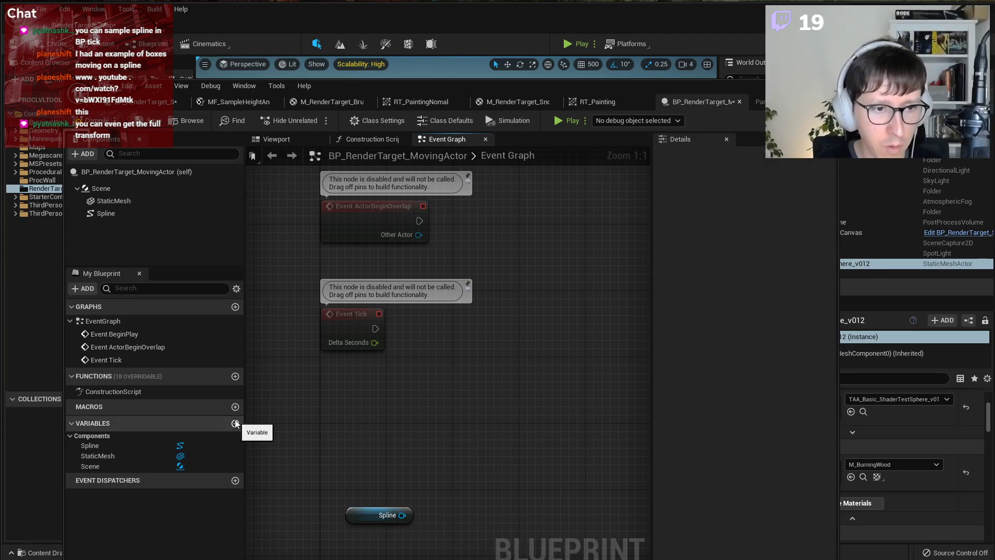
Create a new variable named MovementSpeed in the Settings category.
{"action": "left_click", "coordinate": [235, 423]}
{"action": "type", "text": "Sp"}
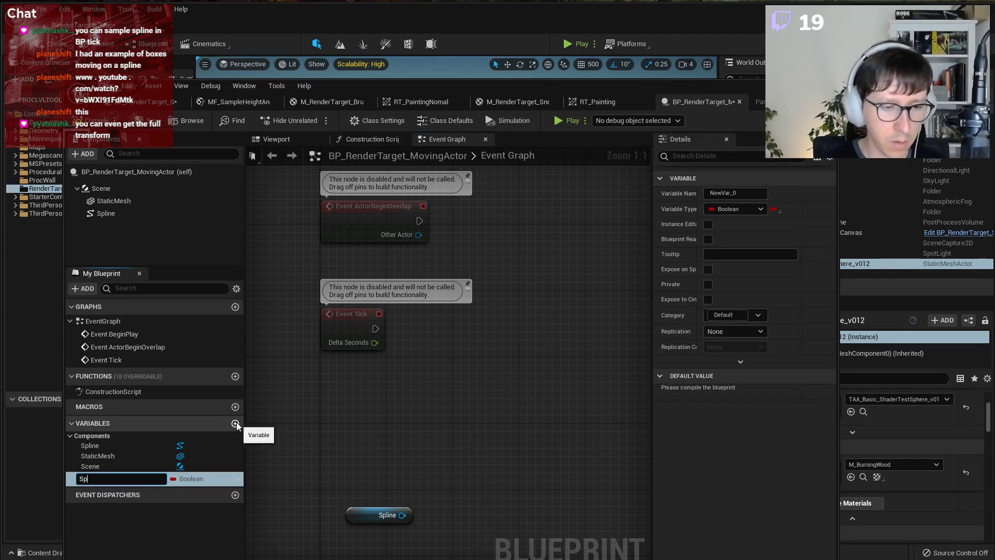
{"action": "key", "text": "BackSpace"}
{"action": "type", "text": "mo"}
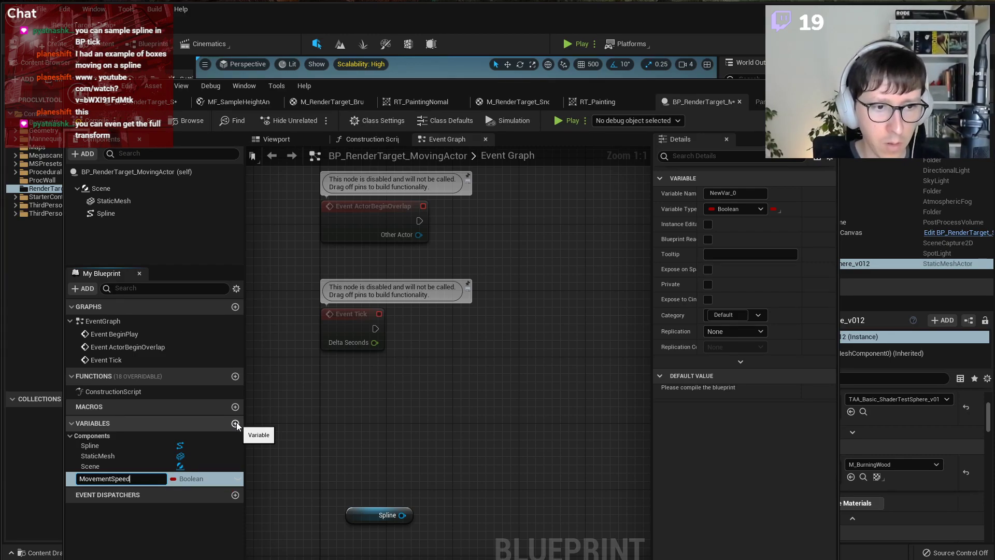
{"action": "key", "text": "Return"}
{"action": "left_click", "coordinate": [725, 315]}
{"action": "type", "text": "Settings"}
{"action": "key", "text": "Return"}
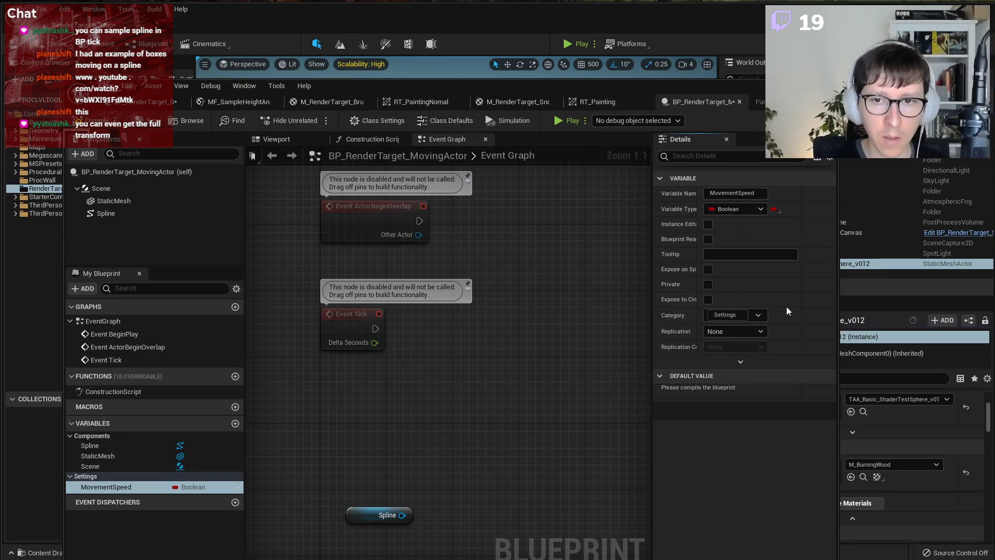
Make MovementSpeed an instance-editable Float, compile, and set its default to 0.05.
{"action": "left_click", "coordinate": [707, 224]}
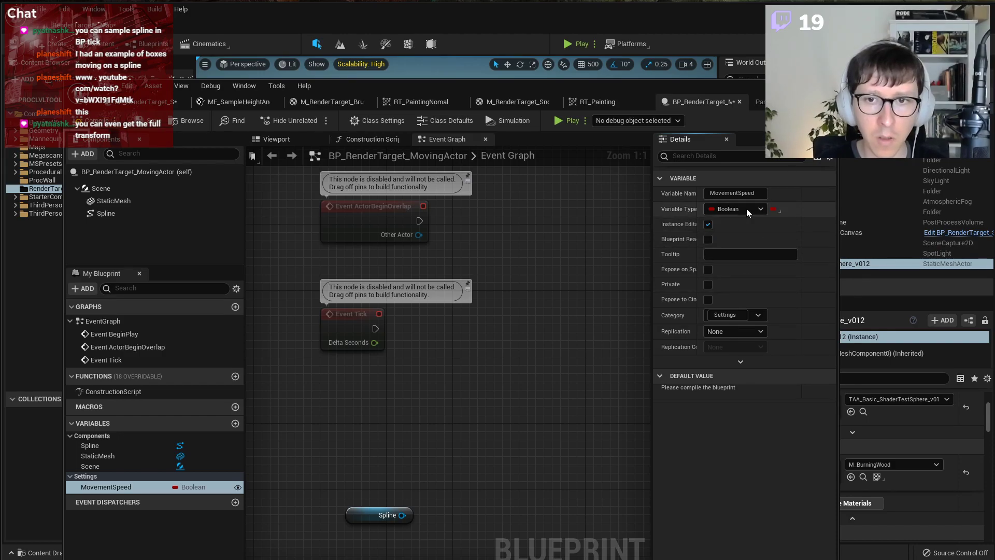
{"action": "left_click", "coordinate": [736, 209]}
{"action": "left_click", "coordinate": [736, 283]}
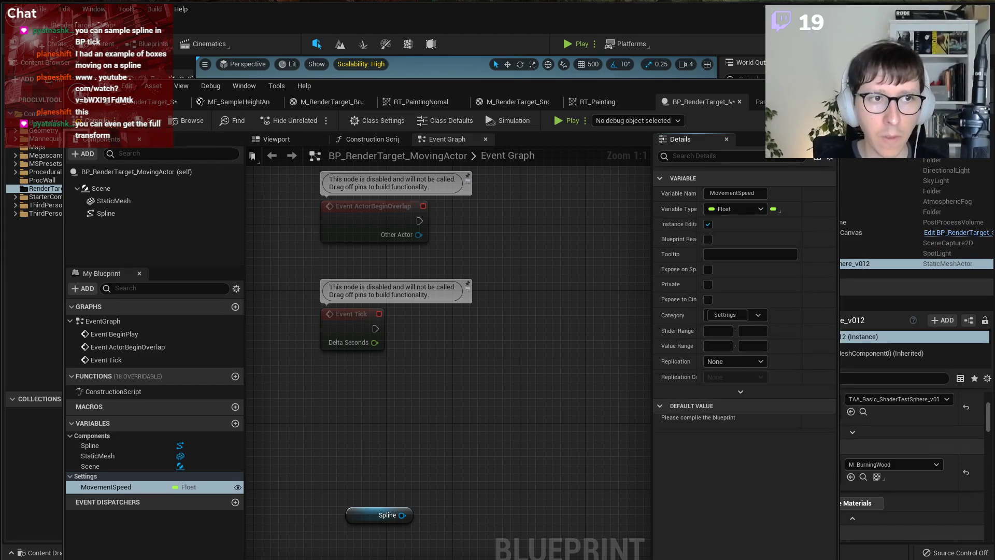
{"action": "left_click", "coordinate": [99, 122]}
{"action": "left_click", "coordinate": [725, 421]}
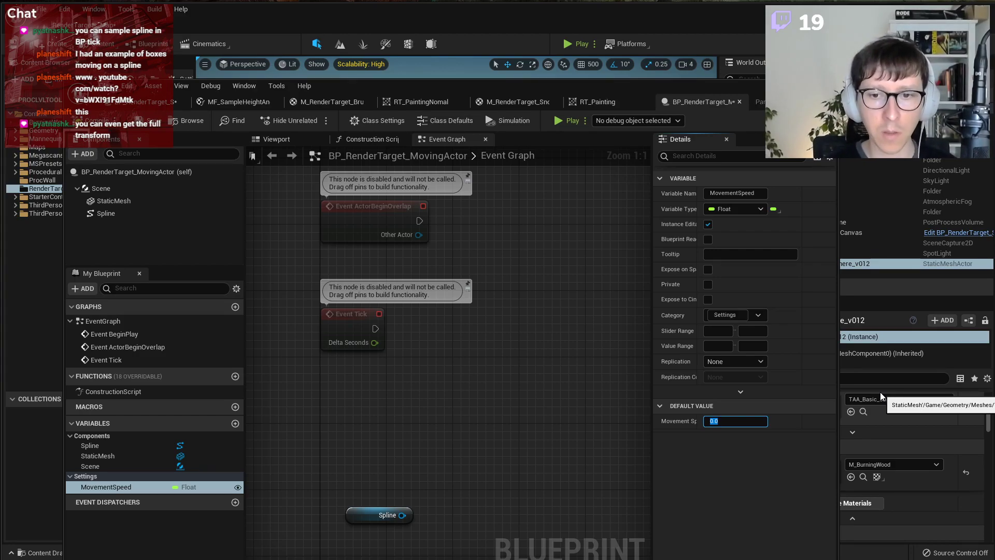
{"action": "type", "text": "5"}
{"action": "left_click", "coordinate": [742, 254]}
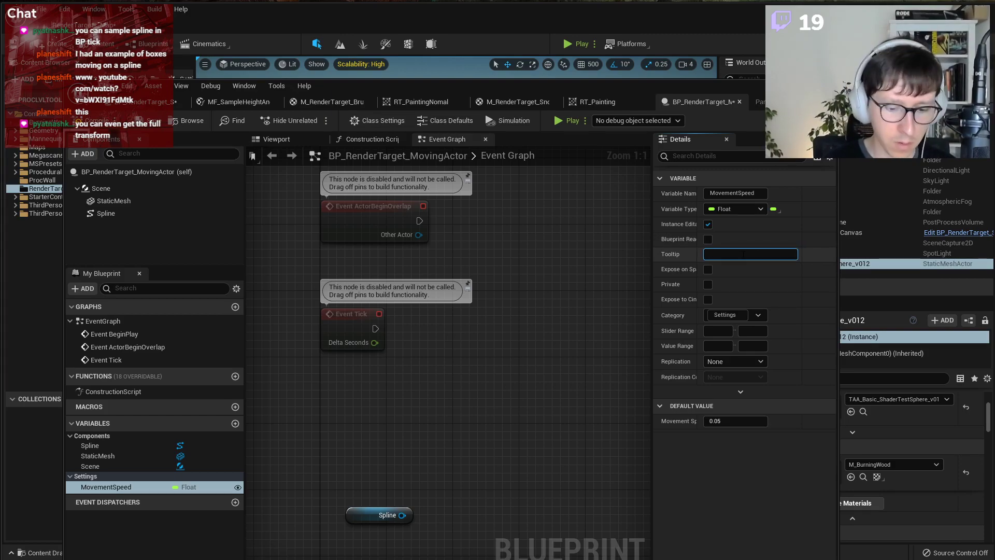
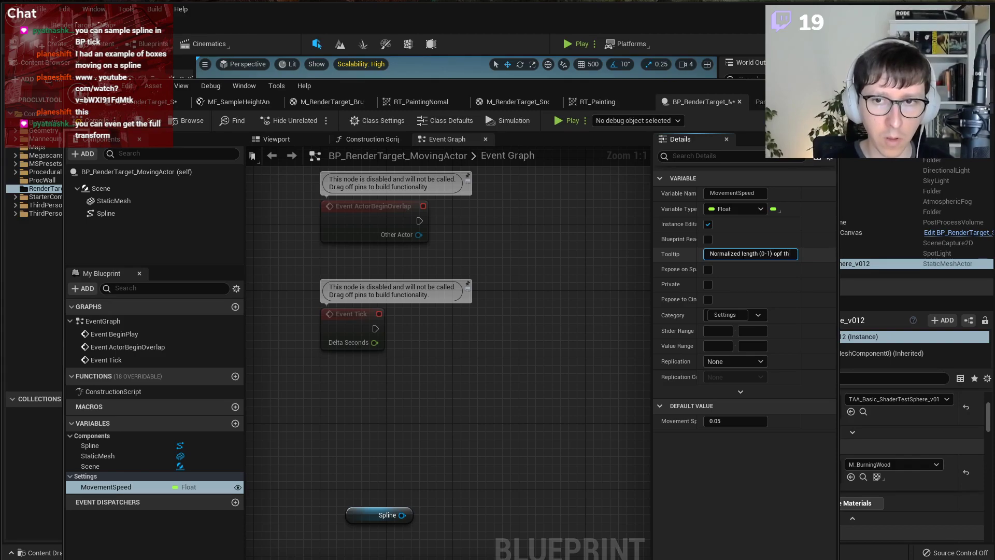
Finish the MovementSpeed tooltip as 'Normalized length (0-1) of the spline per second'.
{"action": "type", "text": "the splin"}
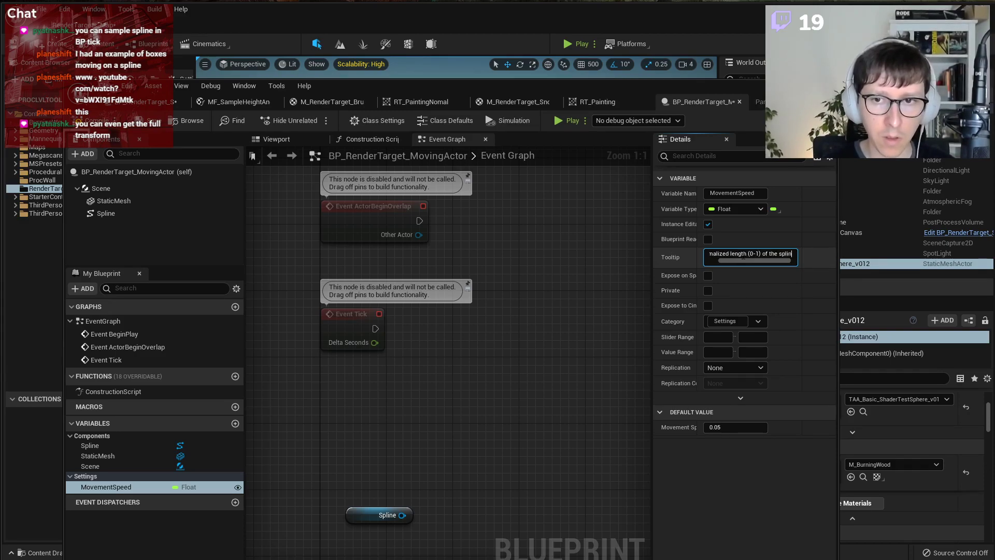
{"action": "type", "text": "e per second"}
{"action": "key", "text": "Return"}
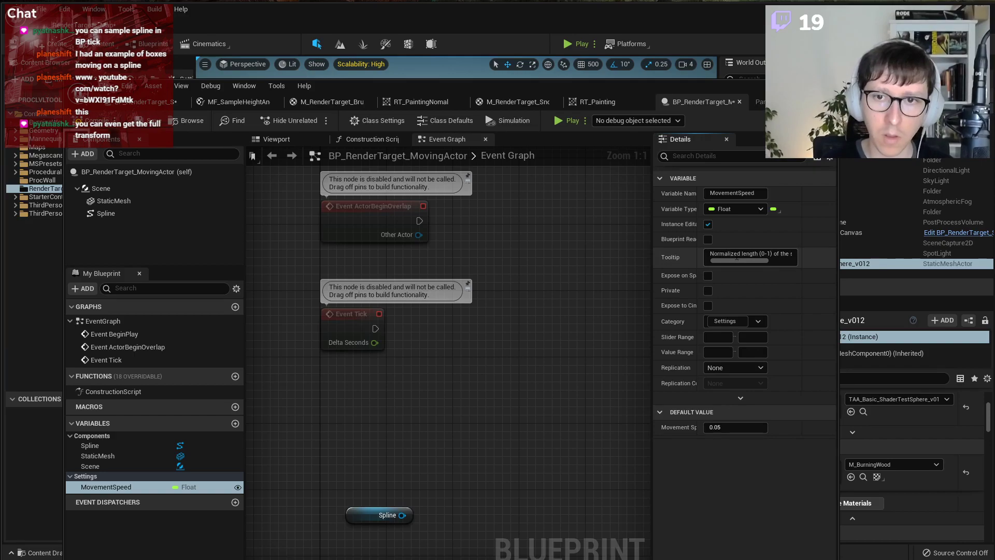
{"action": "left_click", "coordinate": [434, 476]}
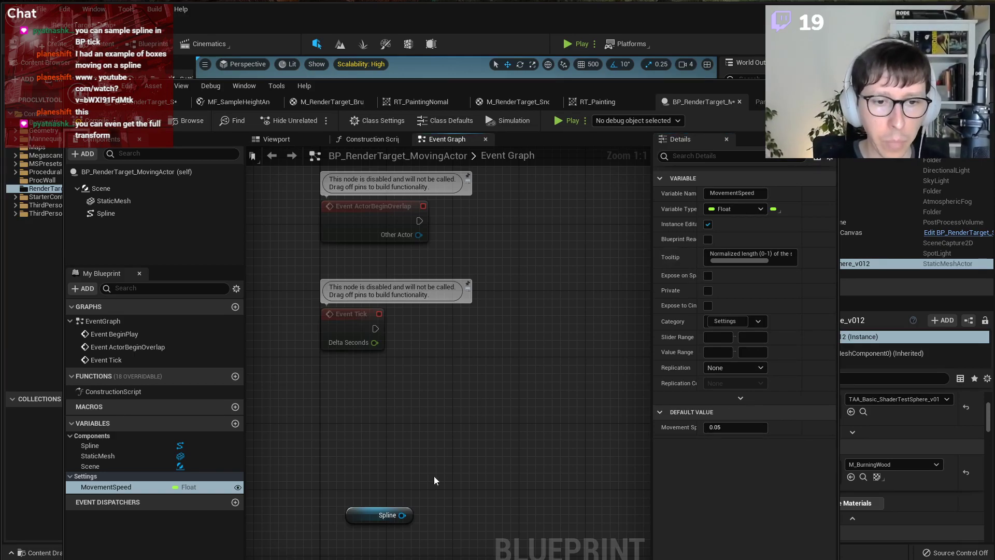
Select the Spline getter and browse the Event Graph's action list.
{"action": "left_click", "coordinate": [379, 515]}
{"action": "right_click_drag", "start_coordinate": [428, 427], "coordinate": [373, 420]}
{"action": "right_click_drag", "start_coordinate": [354, 467], "coordinate": [402, 460]}
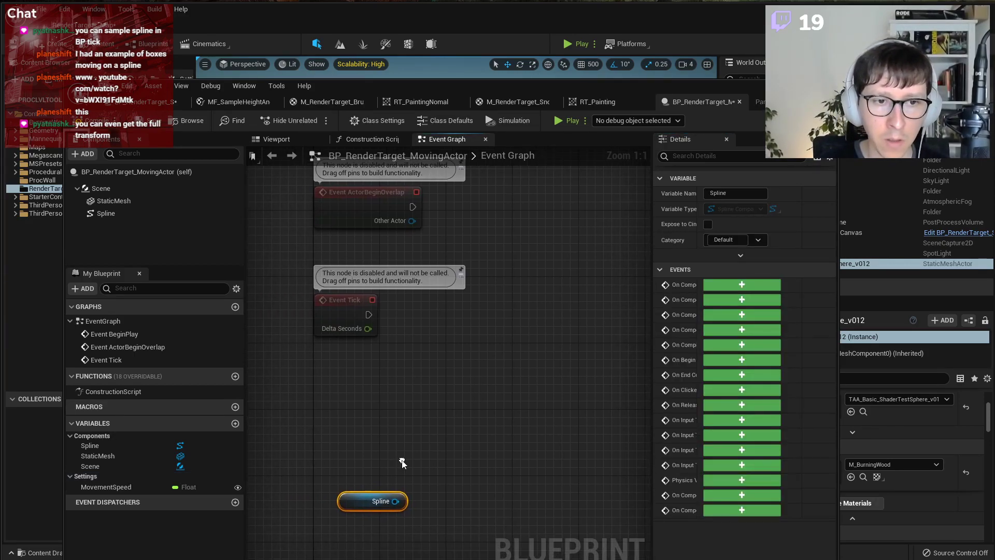
{"action": "mouse_move", "coordinate": [103, 491]}
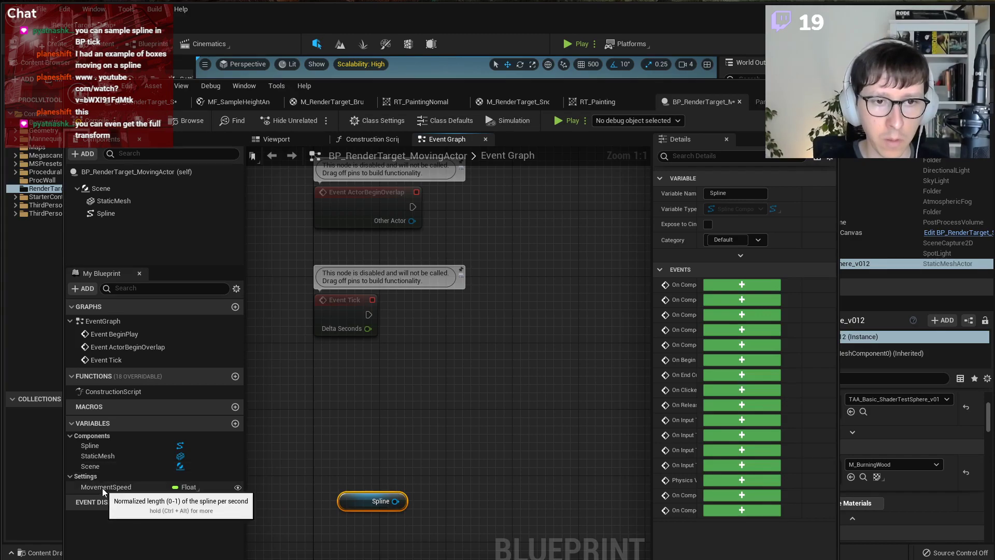
{"action": "right_click", "coordinate": [355, 397]}
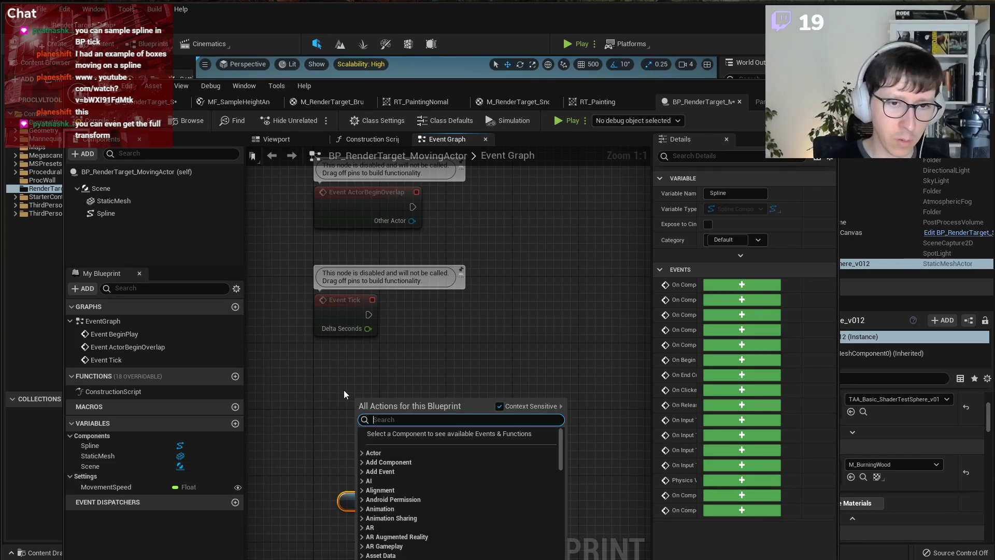
{"action": "left_click", "coordinate": [338, 391]}
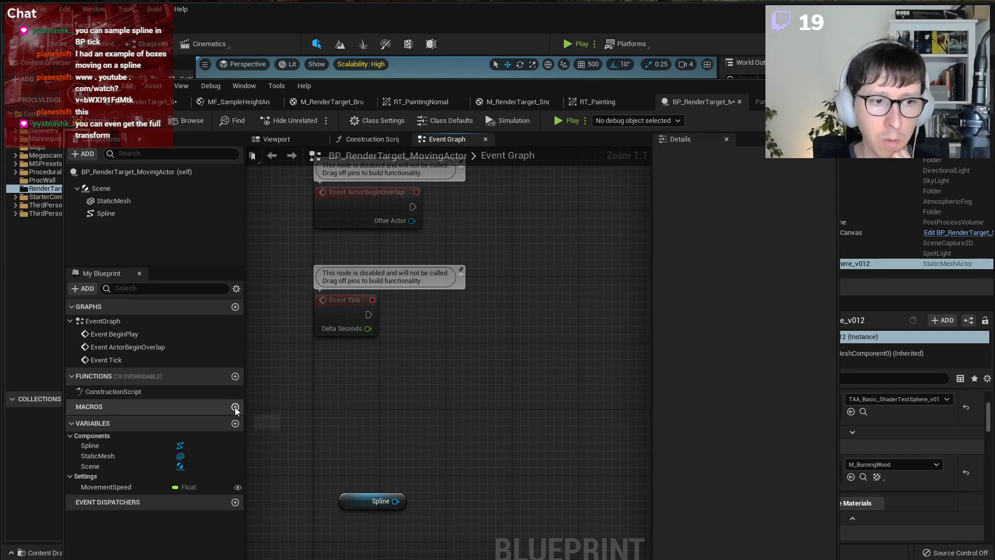
Bring Event BeginPlay into view and search the action list for 'timer', then cancel.
{"action": "right_click_drag", "start_coordinate": [406, 311], "coordinate": [375, 430]}
{"action": "right_click_drag", "start_coordinate": [368, 280], "coordinate": [355, 362]}
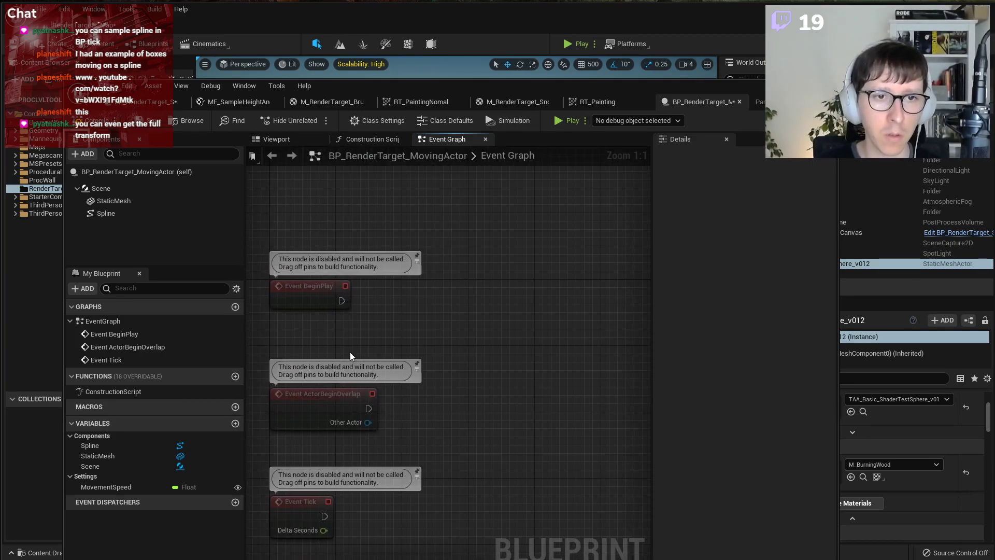
{"action": "right_click", "coordinate": [323, 337]}
{"action": "type", "text": "timer"}
{"action": "key", "text": "BackSpace"}
{"action": "key", "text": "BackSpace"}
{"action": "key", "text": "BackSpace"}
{"action": "key", "text": "BackSpace"}
{"action": "key", "text": "BackSpace"}
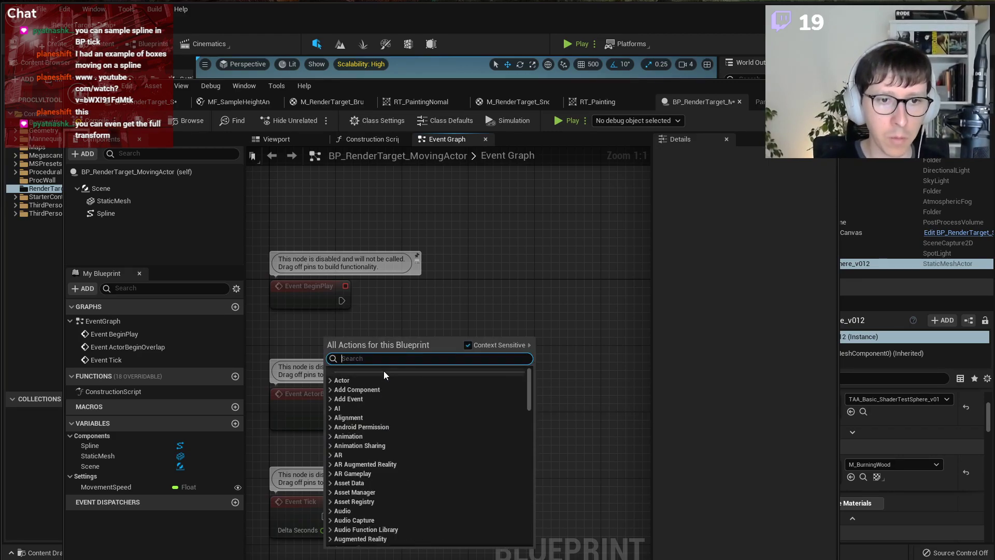
{"action": "key", "text": "Escape"}
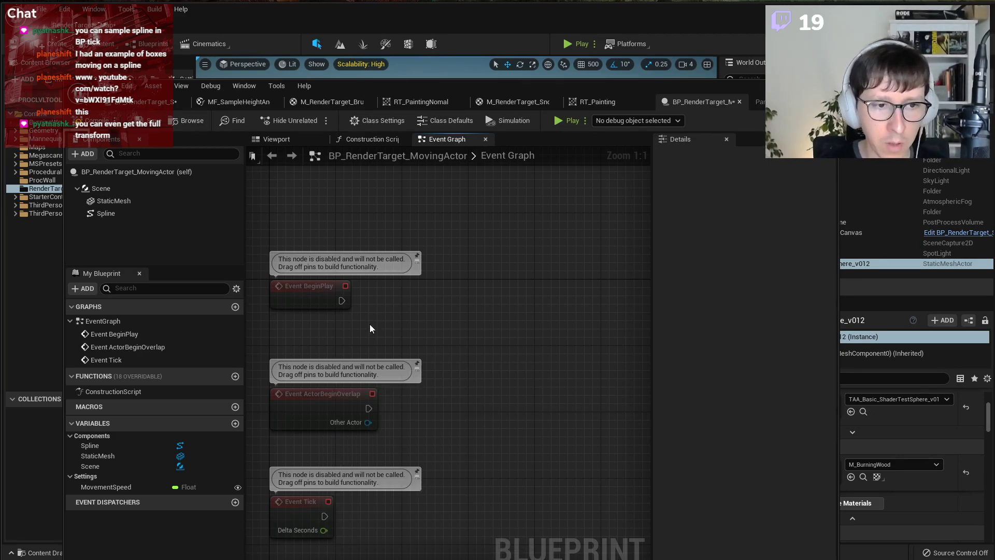
Add a new Timer Handle variable named MovementTimer.
{"action": "left_click", "coordinate": [236, 423]}
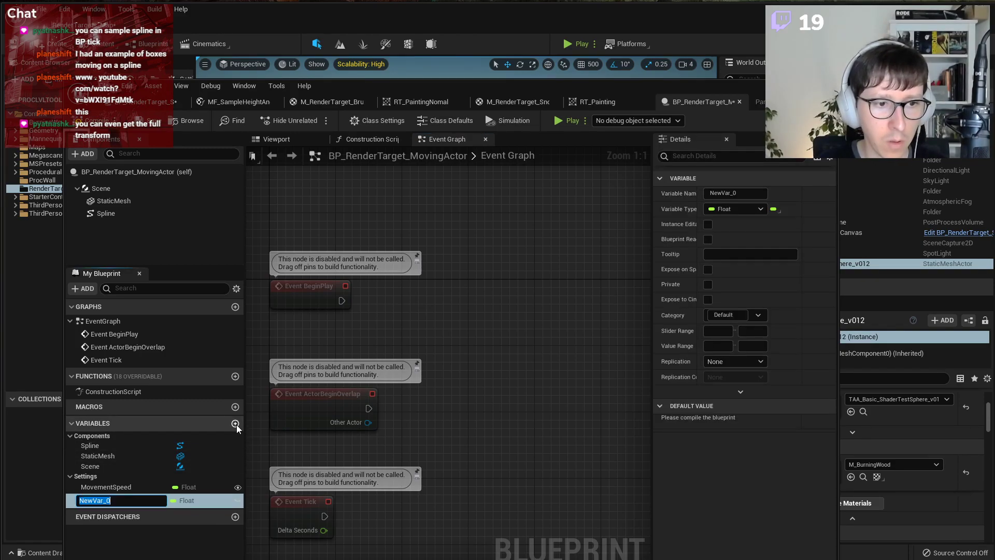
{"action": "key", "text": "Return"}
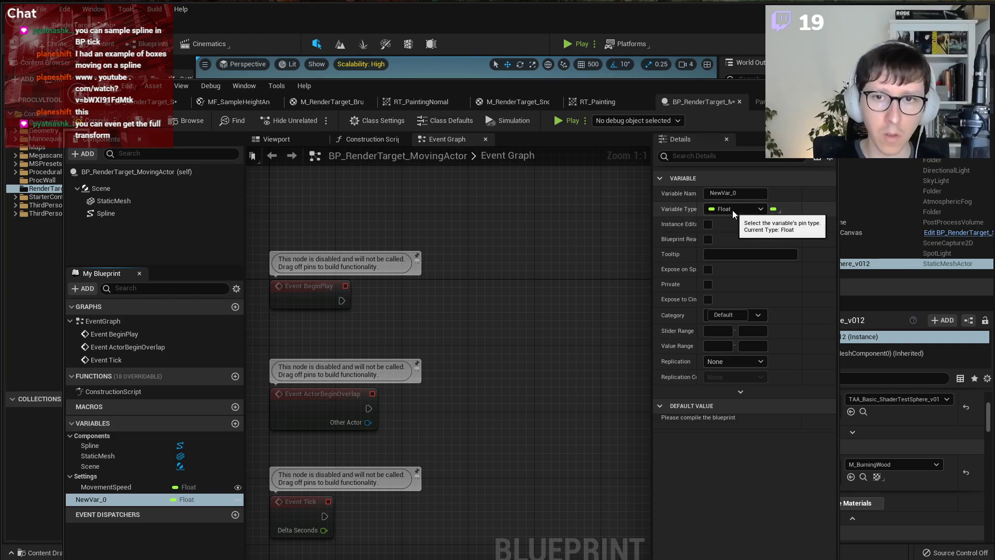
{"action": "left_click", "coordinate": [731, 209]}
{"action": "type", "text": "timer"}
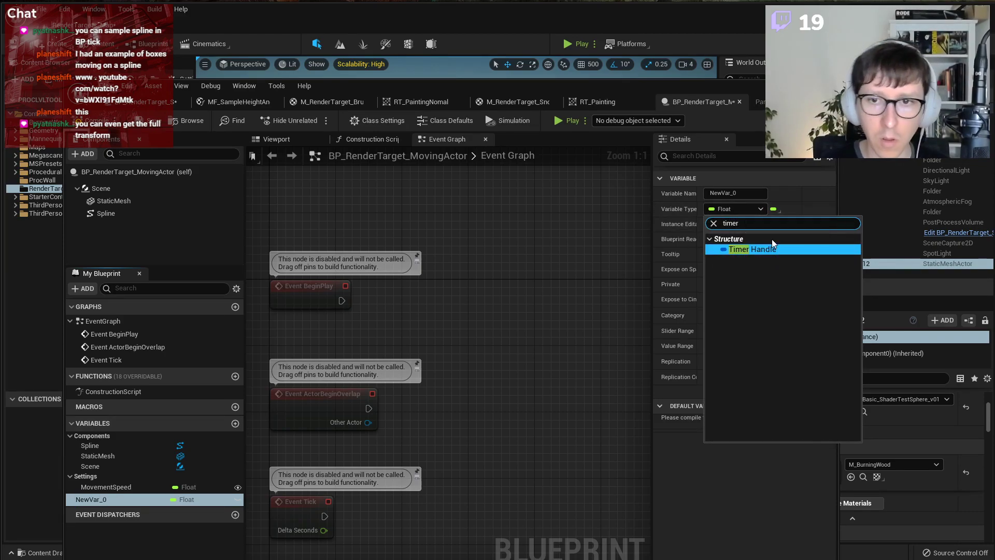
{"action": "left_click", "coordinate": [768, 249]}
{"action": "left_click", "coordinate": [735, 192]}
{"action": "type", "text": "MovementTimer"}
{"action": "key", "text": "Return"}
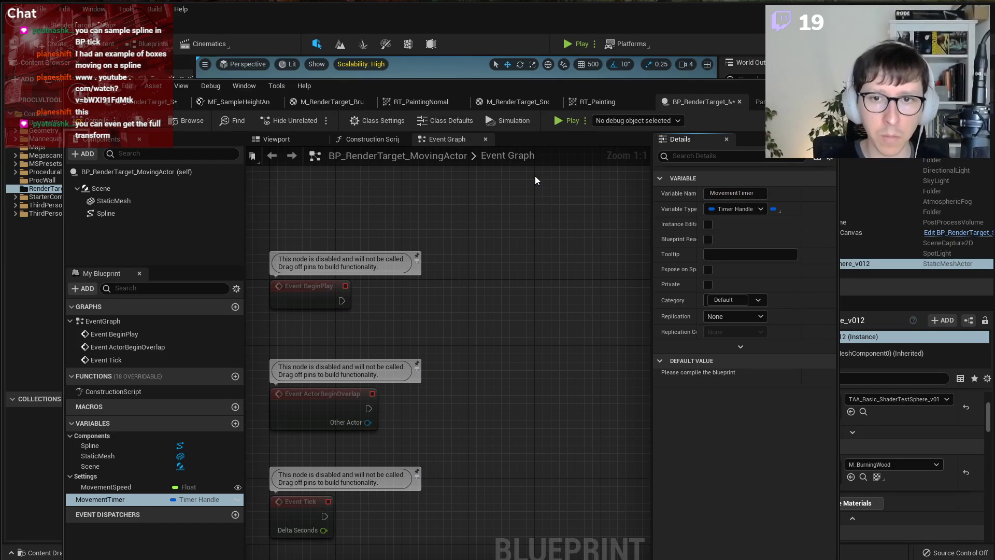
Drag MovementTimer into the graph and search 'set timer' from BeginPlay's exec wire.
{"action": "left_click", "coordinate": [183, 499]}
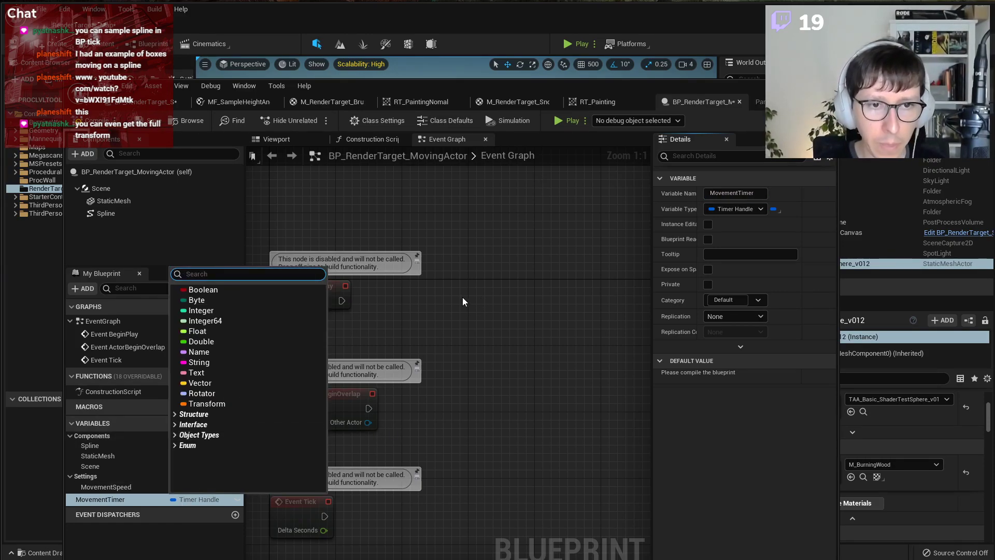
{"action": "left_click_drag", "start_coordinate": [117, 499], "coordinate": [442, 339]}
{"action": "left_click_drag", "start_coordinate": [341, 301], "coordinate": [469, 297]}
{"action": "type", "text": "set timer"}
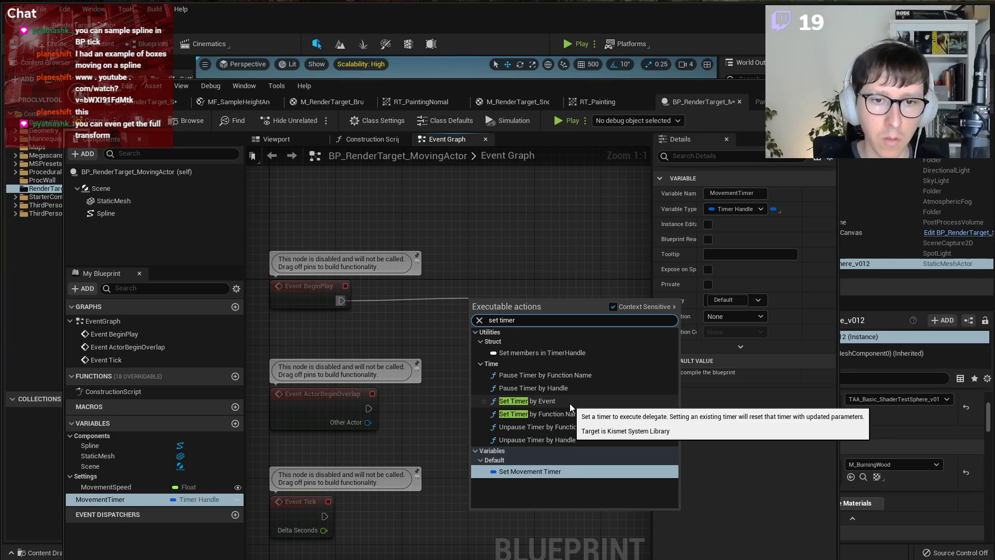
Add a Set Timer by Event node after BeginPlay, aligned, with Looping enabled.
{"action": "left_click", "coordinate": [570, 403]}
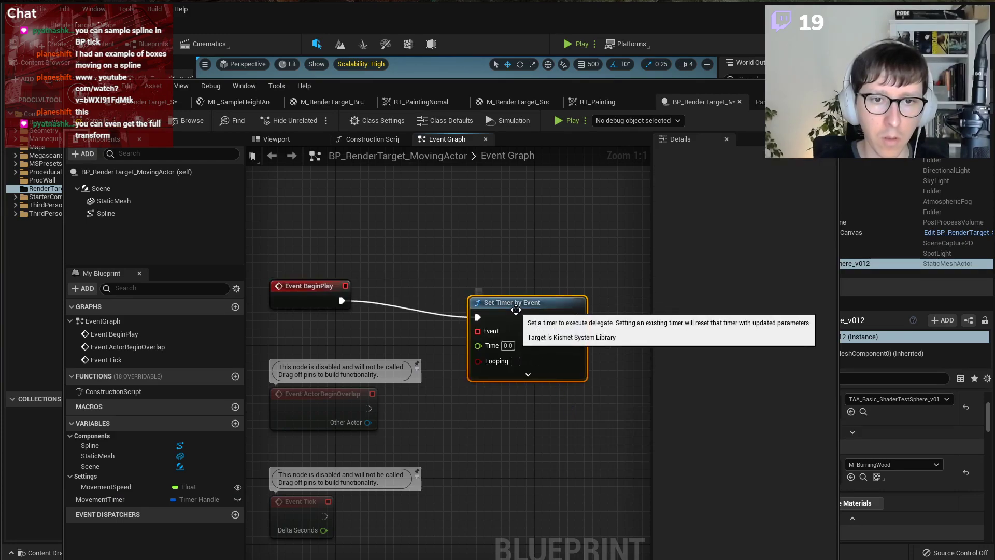
{"action": "left_click", "coordinate": [311, 286], "text": "ctrl"}
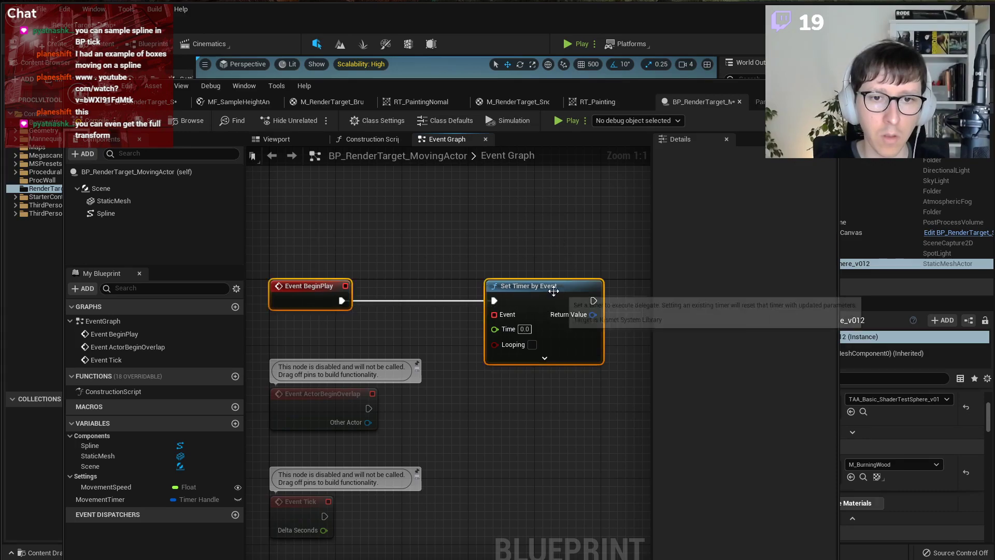
{"action": "left_click_drag", "start_coordinate": [553, 291], "coordinate": [587, 224]}
{"action": "left_click", "coordinate": [570, 180]}
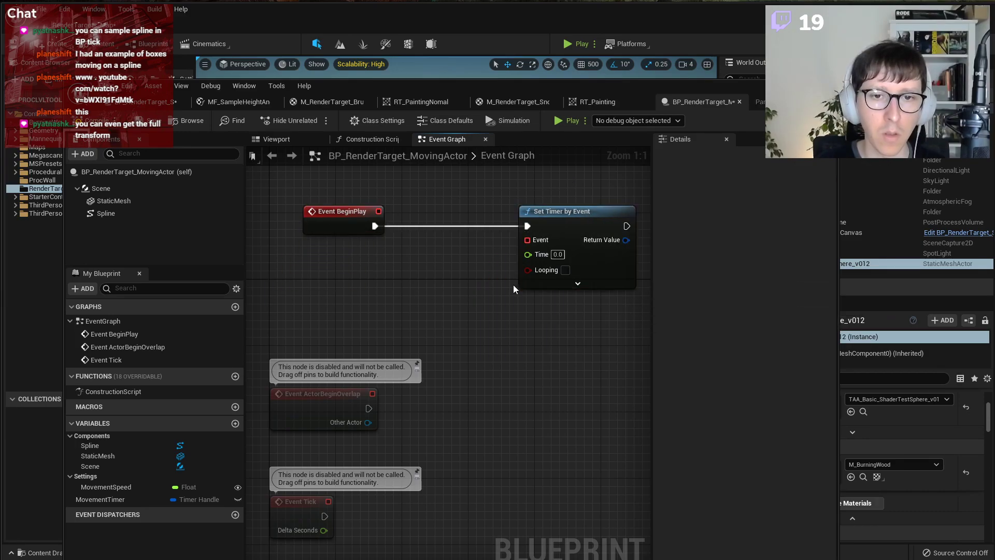
{"action": "left_click", "coordinate": [578, 283]}
{"action": "right_click_drag", "start_coordinate": [577, 329], "coordinate": [526, 347]}
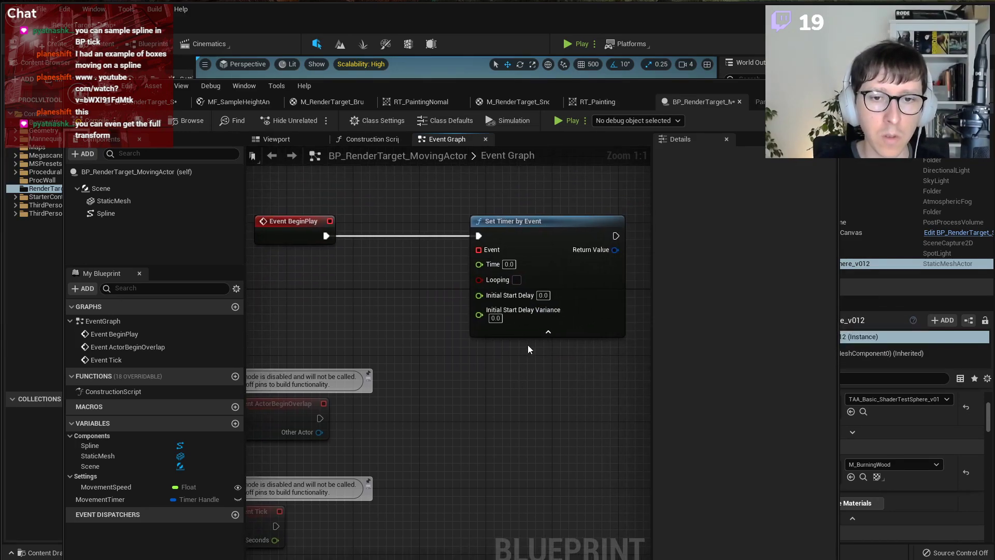
{"action": "left_click", "coordinate": [517, 280]}
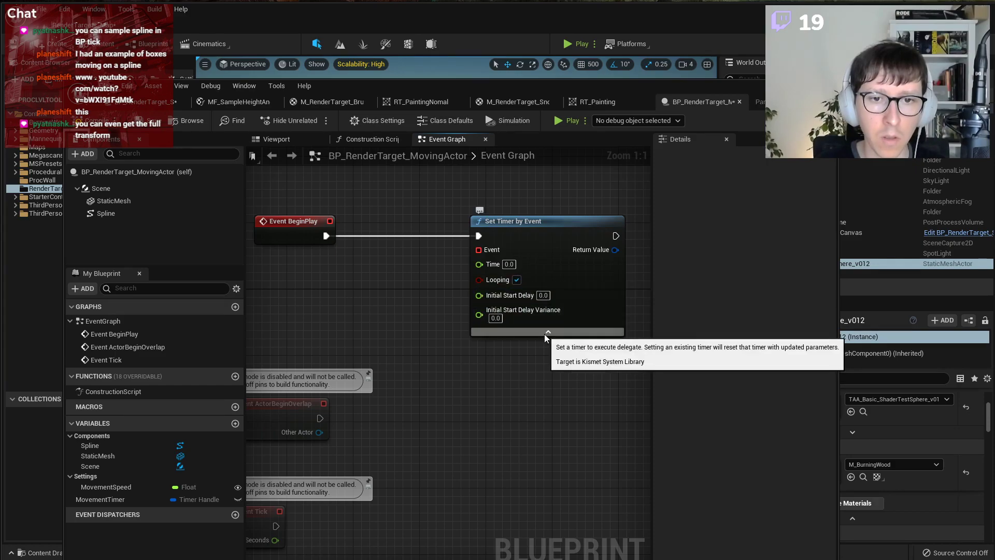
{"action": "left_click", "coordinate": [546, 332]}
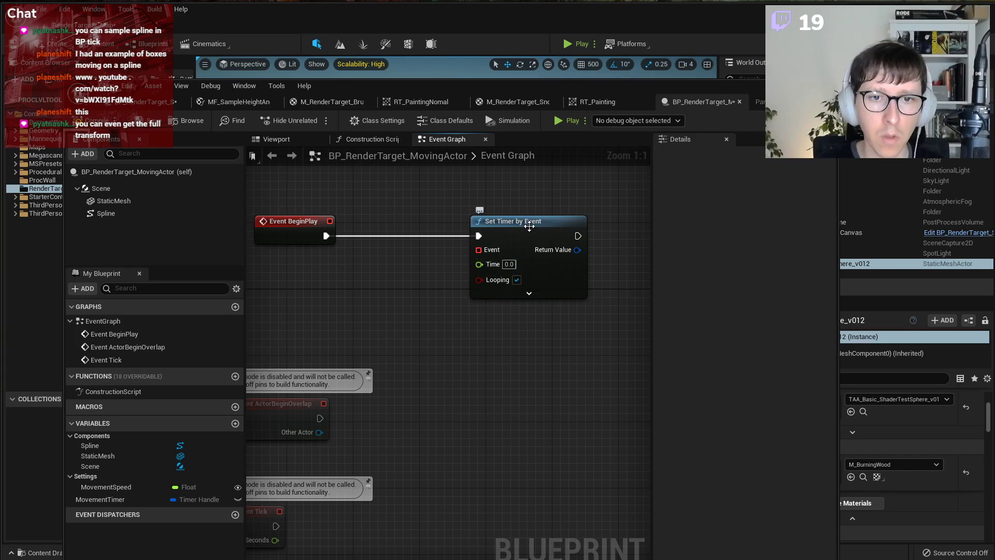
{"action": "left_click_drag", "start_coordinate": [526, 222], "coordinate": [509, 224]}
{"action": "left_click", "coordinate": [490, 363]}
Add a SET MovementTimer node fed by the timer's Return Value and exec, then arrange the nodes.
{"action": "scroll", "coordinate": [490, 357], "scroll_direction": "down", "scroll_amount": 1}
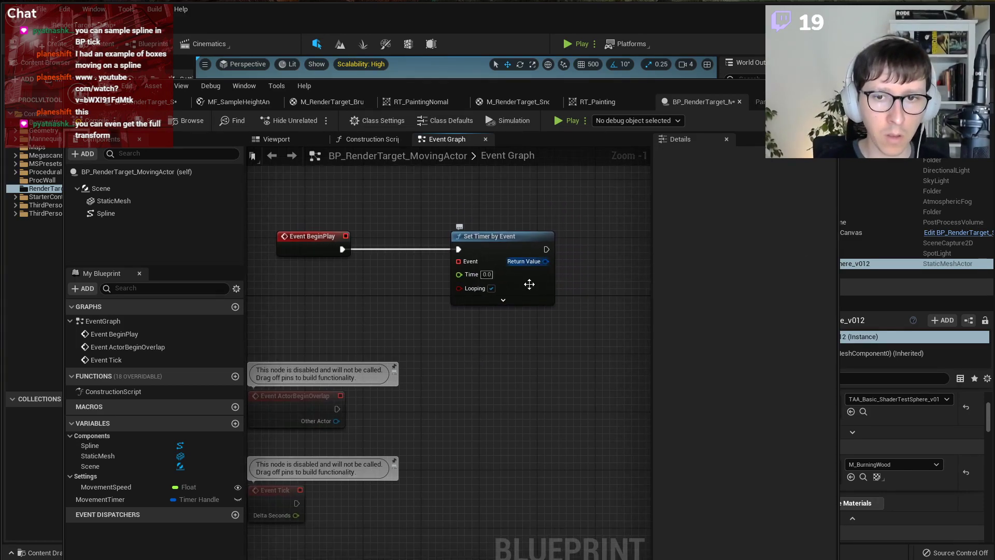
{"action": "left_click_drag", "start_coordinate": [160, 498], "coordinate": [547, 249]}
{"action": "left_click", "coordinate": [630, 263]}
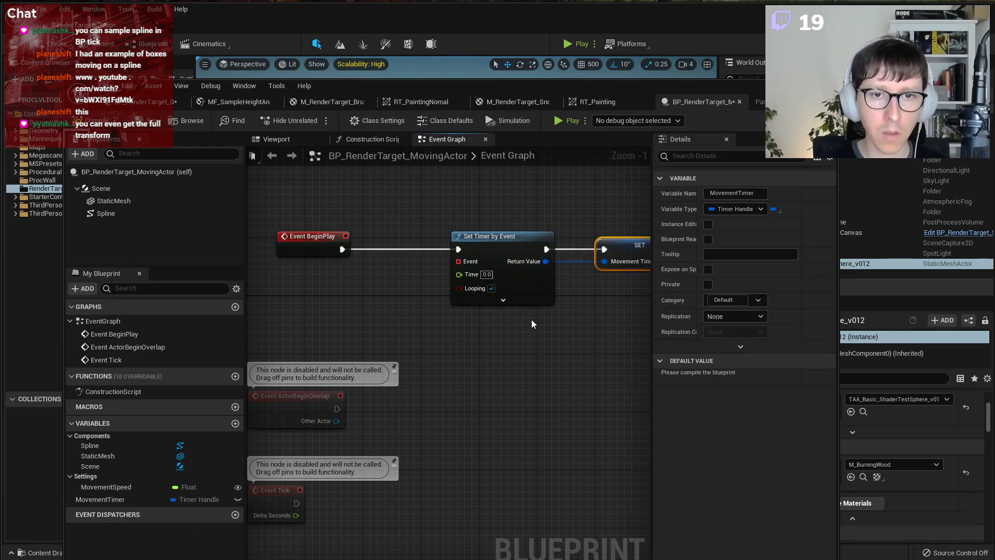
{"action": "left_click", "coordinate": [503, 357]}
{"action": "left_click_drag", "start_coordinate": [324, 190], "coordinate": [614, 219]}
{"action": "left_click", "coordinate": [539, 321]}
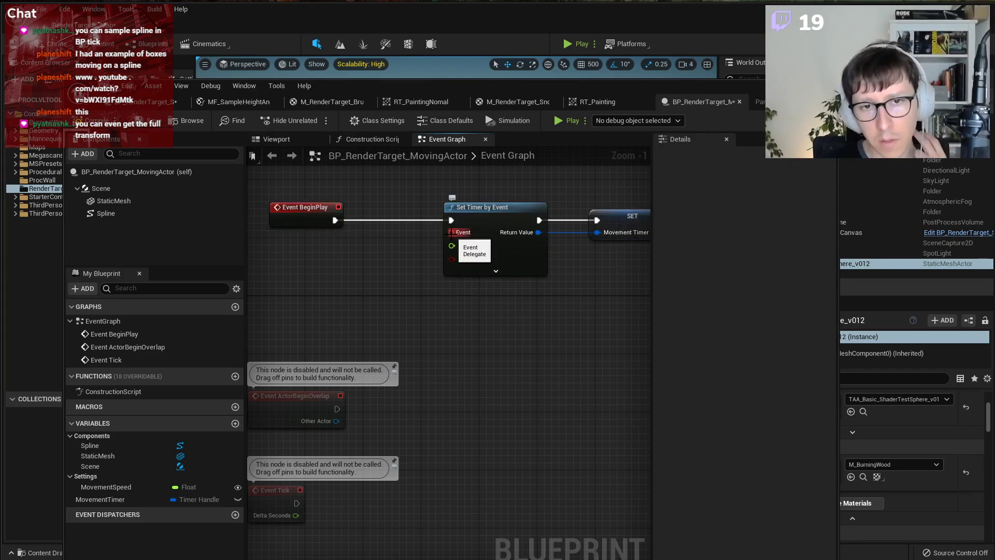
Add a custom event named RestartMovement.
{"action": "right_click_drag", "start_coordinate": [421, 288], "coordinate": [465, 285]}
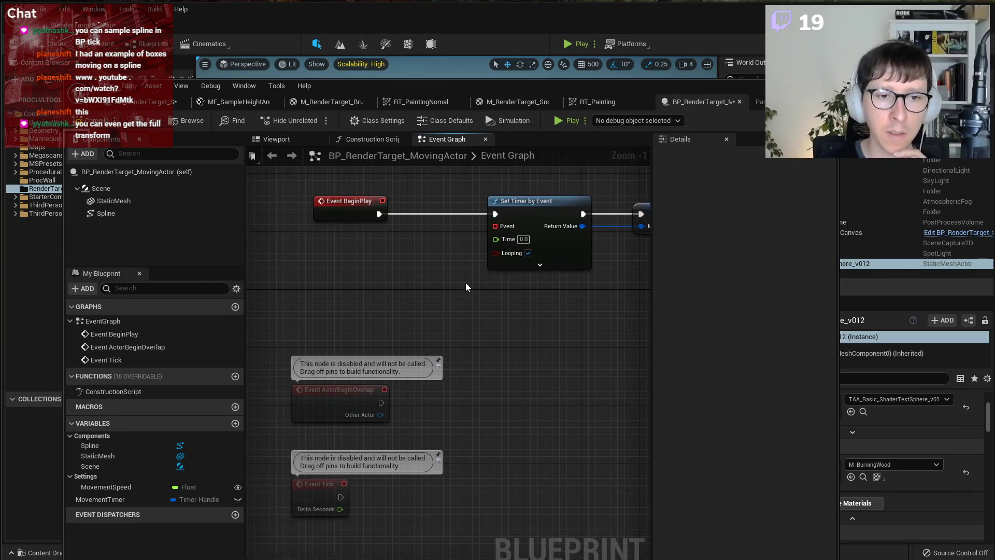
{"action": "right_click", "coordinate": [326, 305]}
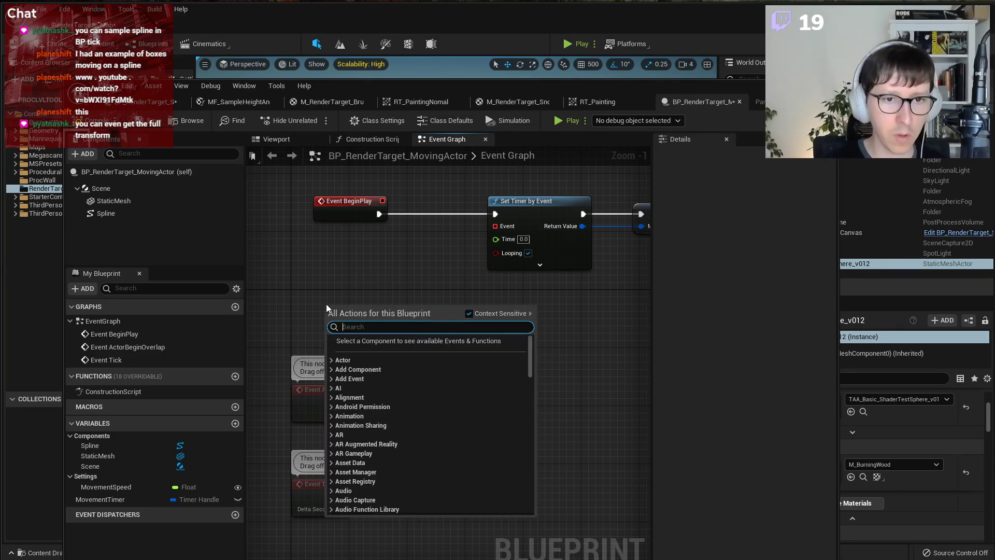
{"action": "type", "text": "custom evwe"}
{"action": "key", "text": "BackSpace"}
{"action": "key", "text": "BackSpace"}
{"action": "type", "text": "e"}
{"action": "key", "text": "Return"}
{"action": "type", "text": "RestartMovement"}
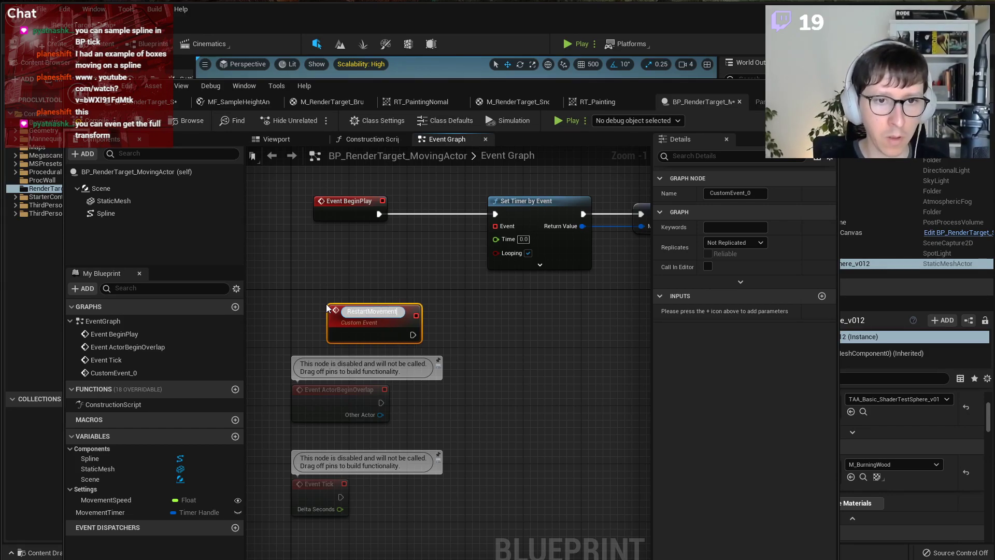
{"action": "key", "text": "Return"}
Bind RestartMovement to the timer's Event input and tidy the Spline getter's position.
{"action": "left_click_drag", "start_coordinate": [494, 226], "coordinate": [400, 313]}
{"action": "right_click_drag", "start_coordinate": [539, 332], "coordinate": [440, 336]}
{"action": "left_click_drag", "start_coordinate": [435, 348], "coordinate": [346, 328]}
{"action": "left_click", "coordinate": [413, 336]}
{"action": "scroll", "coordinate": [489, 394], "scroll_direction": "down", "scroll_amount": 1}
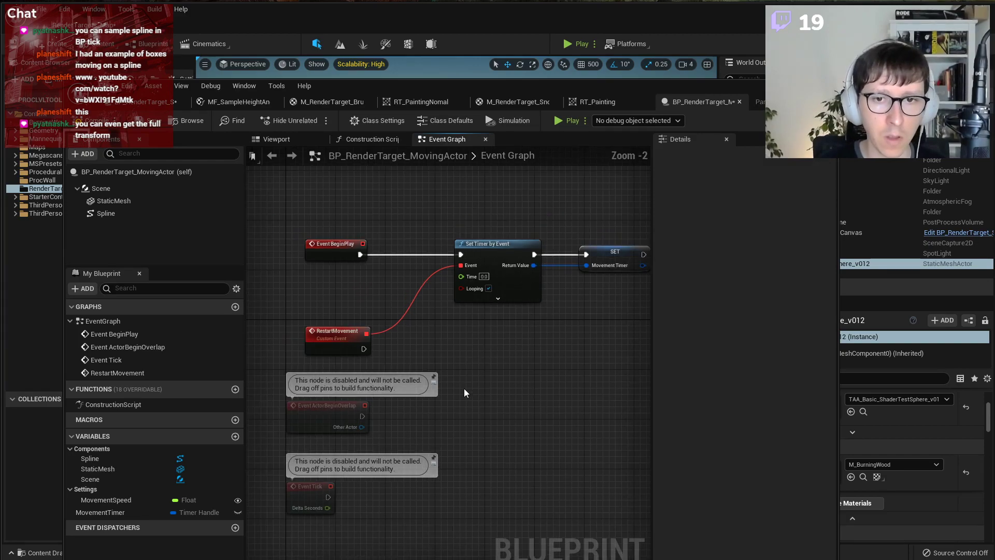
{"action": "left_click", "coordinate": [338, 334]}
{"action": "right_click_drag", "start_coordinate": [389, 509], "coordinate": [402, 357]}
{"action": "left_click_drag", "start_coordinate": [333, 490], "coordinate": [343, 421]}
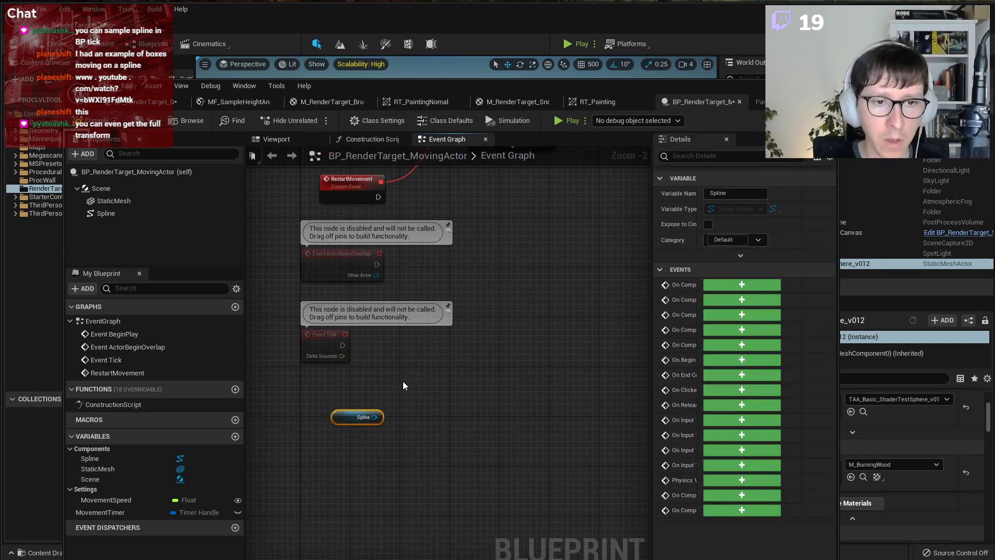
Feed a MovementTimer getter into a new Get Timer Elapsed Time by Handle node.
{"action": "scroll", "coordinate": [401, 384], "scroll_direction": "up", "scroll_amount": 1}
{"action": "left_click_drag", "start_coordinate": [114, 511], "coordinate": [468, 421]}
{"action": "left_click", "coordinate": [350, 463]}
{"action": "type", "text": "get ti"}
{"action": "key", "text": "Return"}
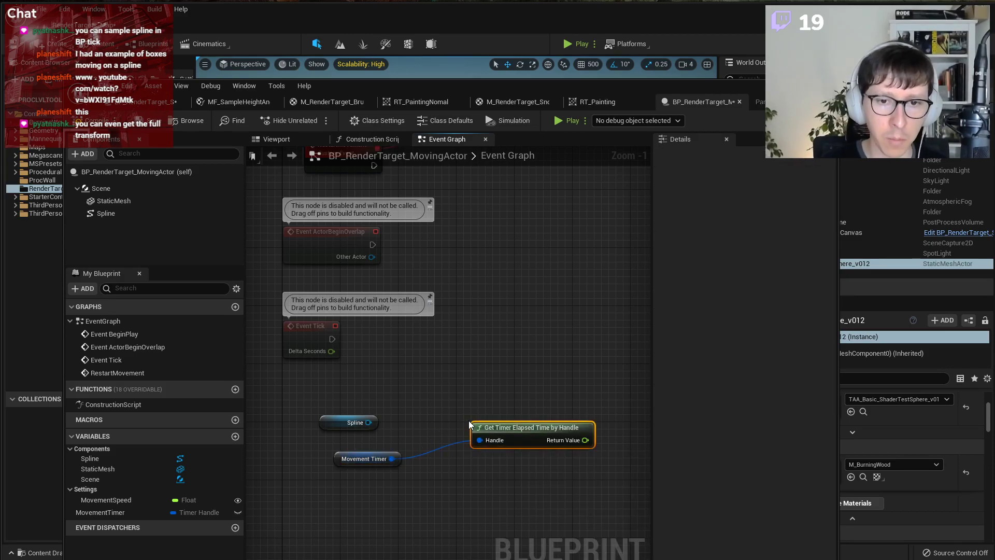
{"action": "left_click_drag", "start_coordinate": [484, 426], "coordinate": [447, 447]}
{"action": "left_click_drag", "start_coordinate": [349, 426], "coordinate": [335, 418]}
{"action": "left_click_drag", "start_coordinate": [537, 509], "coordinate": [353, 443]}
{"action": "left_click_drag", "start_coordinate": [442, 456], "coordinate": [383, 478]}
{"action": "left_click", "coordinate": [424, 426]}
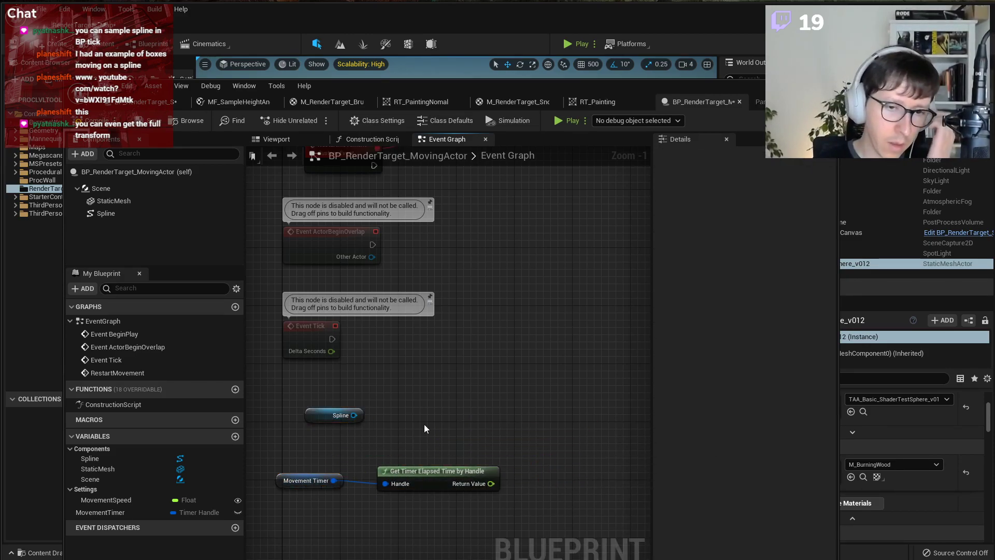
Place a Movement Speed getter in the graph.
{"action": "left_click", "coordinate": [106, 499]}
{"action": "left_click_drag", "start_coordinate": [107, 499], "coordinate": [466, 521]}
{"action": "left_click", "coordinate": [523, 466]}
{"action": "right_click_drag", "start_coordinate": [548, 468], "coordinate": [490, 443]}
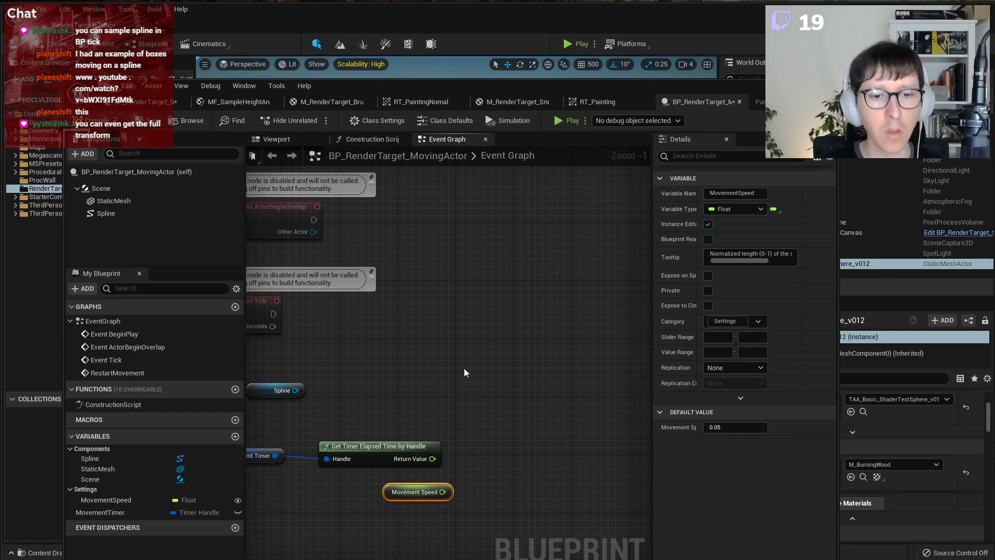
Check the looping timer's Time value, leaving it at 0.0.
{"action": "scroll", "coordinate": [463, 371], "scroll_direction": "down", "scroll_amount": 1}
{"action": "scroll", "coordinate": [440, 318], "scroll_direction": "down", "scroll_amount": 1}
{"action": "scroll", "coordinate": [475, 319], "scroll_direction": "up", "scroll_amount": 2}
{"action": "left_click", "coordinate": [445, 248]}
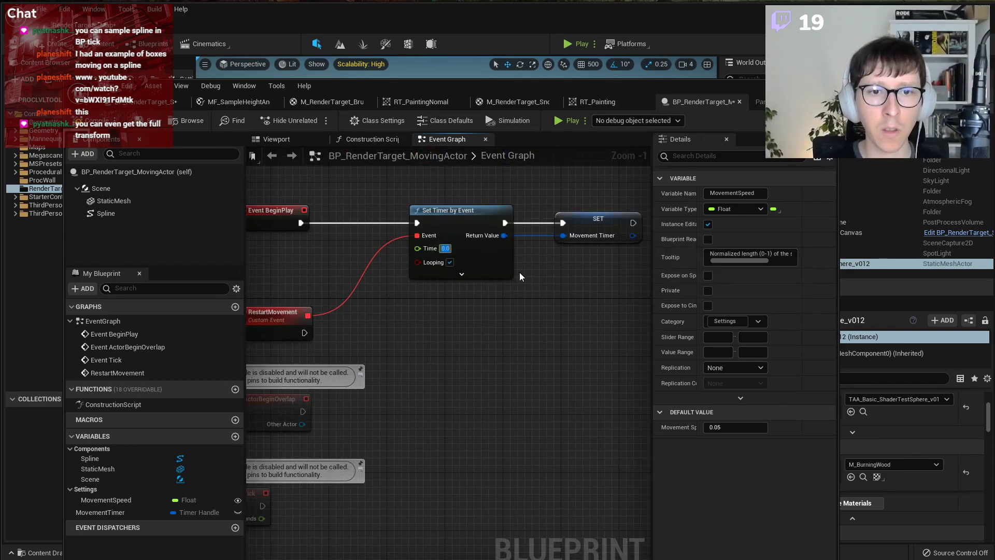
{"action": "left_click", "coordinate": [500, 318]}
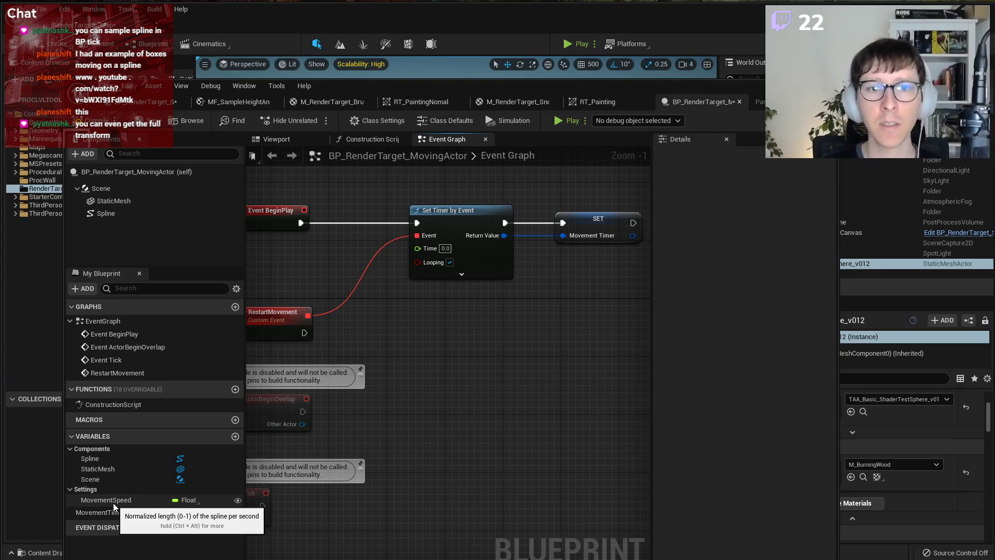
Rename the MovementSpeed variable to MovementDuration.
{"action": "left_click", "coordinate": [126, 496]}
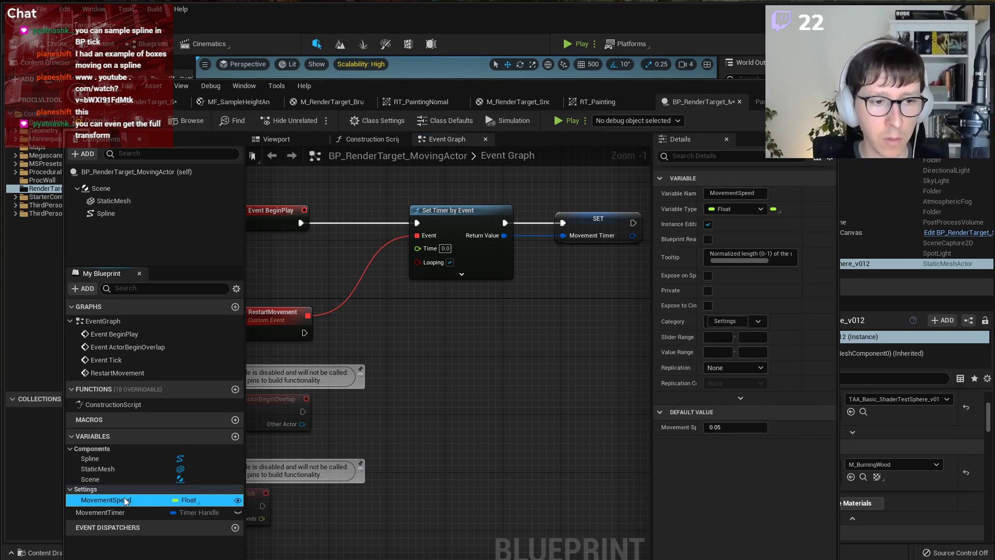
{"action": "left_click", "coordinate": [123, 497]}
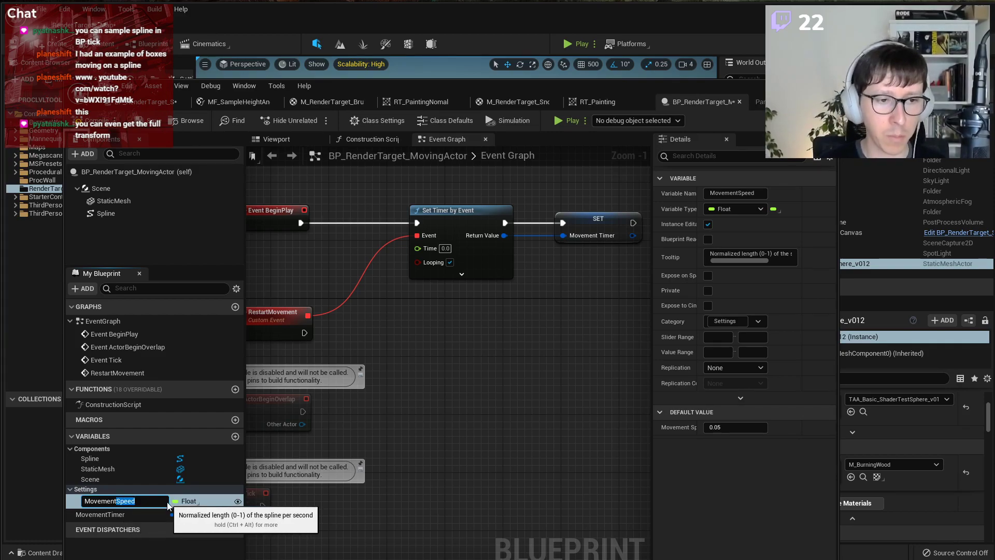
{"action": "key", "text": "End"}
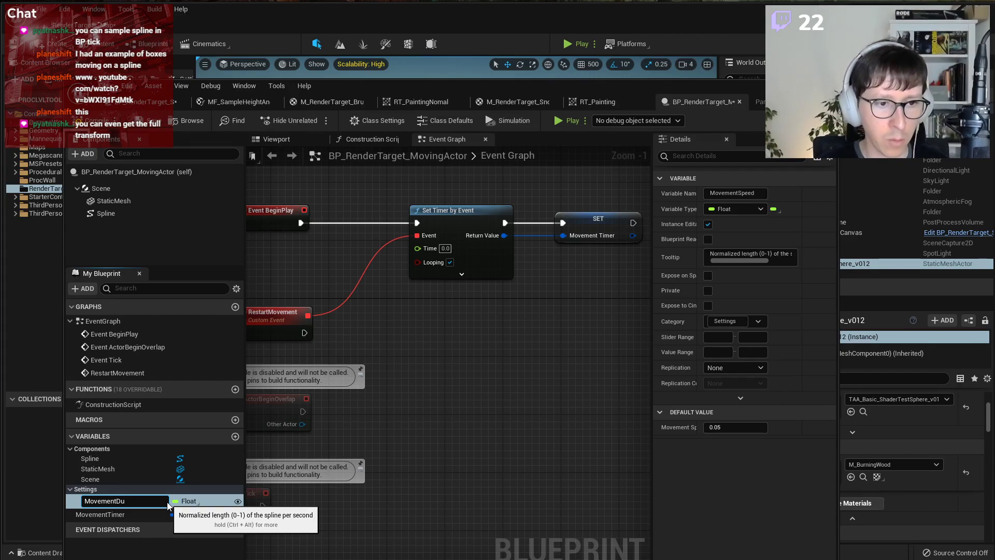
{"action": "type", "text": "Duration"}
{"action": "key", "text": "Return"}
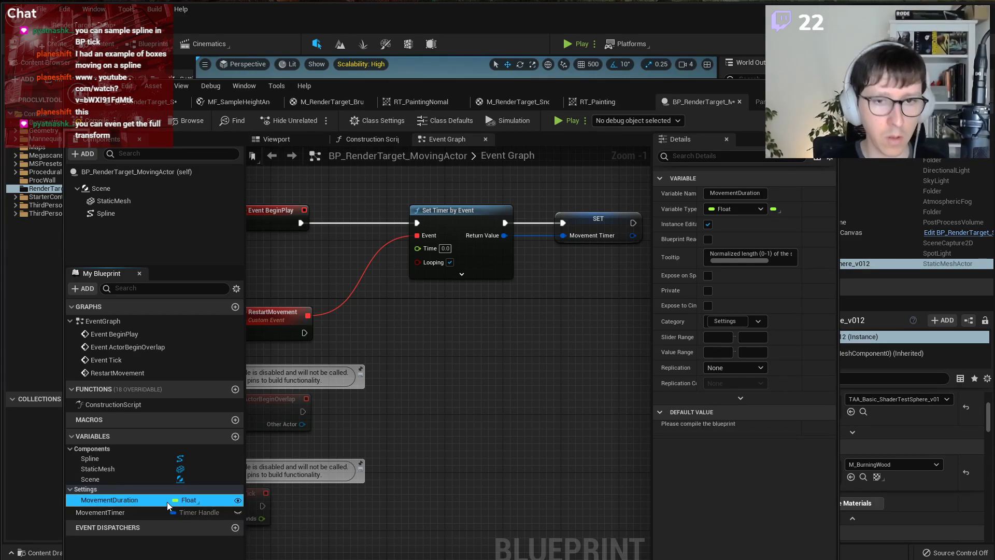
Replace its tooltip with 'How long does it take to walk the full path'.
{"action": "left_click", "coordinate": [736, 253]}
{"action": "key", "text": "ctrl+a"}
{"action": "type", "text": "How lk"}
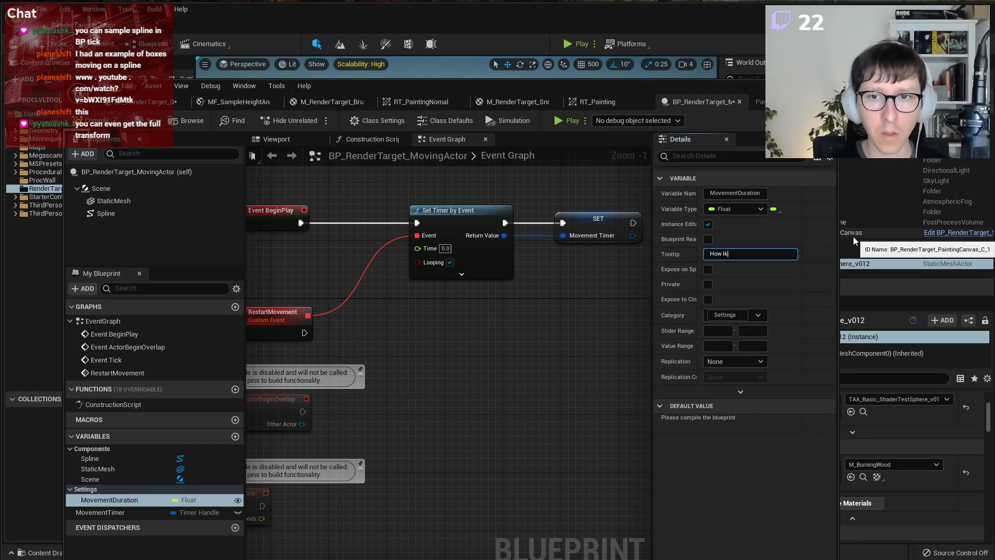
{"action": "key", "text": "BackSpace"}
{"action": "type", "text": "ong does "}
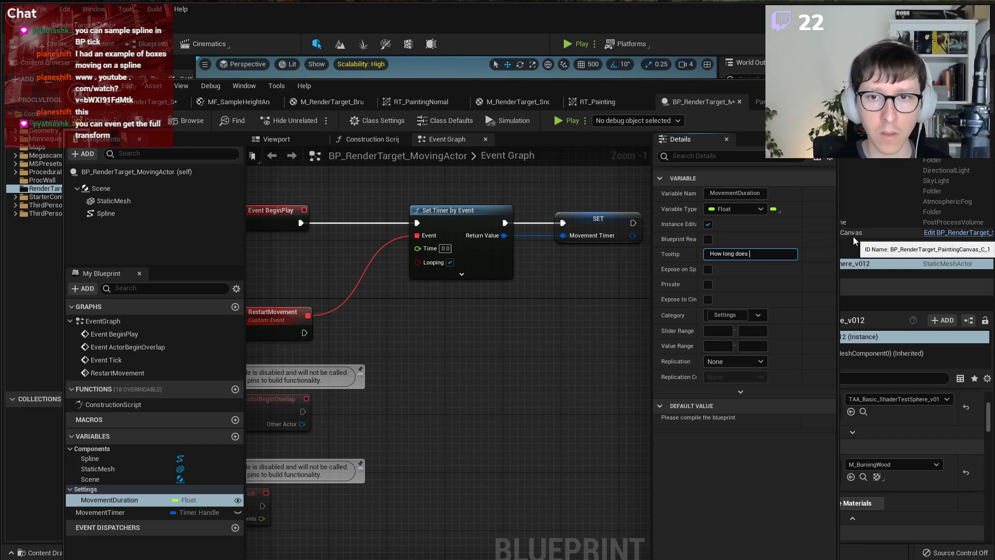
{"action": "type", "text": "it take to walk the full path, in sec"}
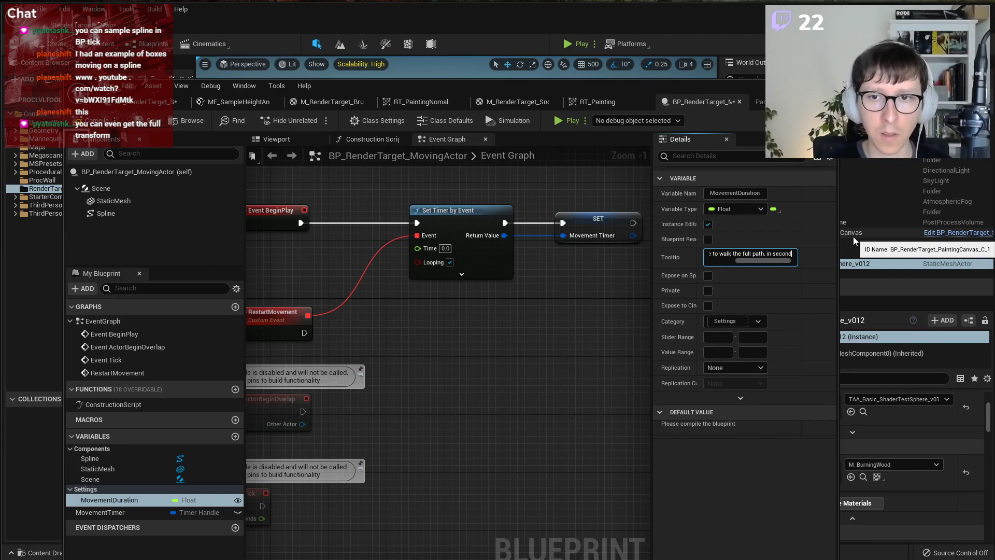
{"action": "key", "text": "Return"}
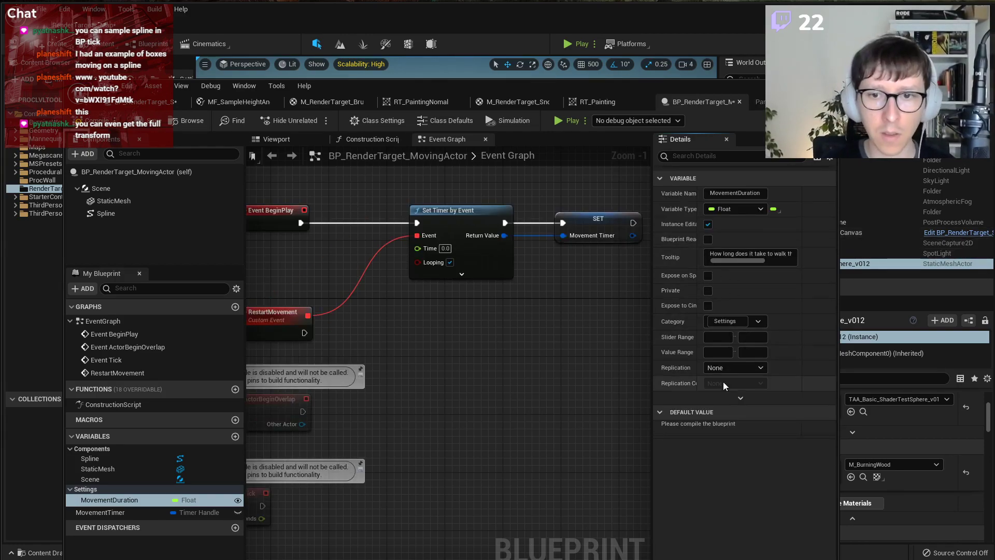
Compile and set MovementDuration's default value to 5.
{"action": "left_click", "coordinate": [113, 122]}
{"action": "left_click", "coordinate": [97, 121]}
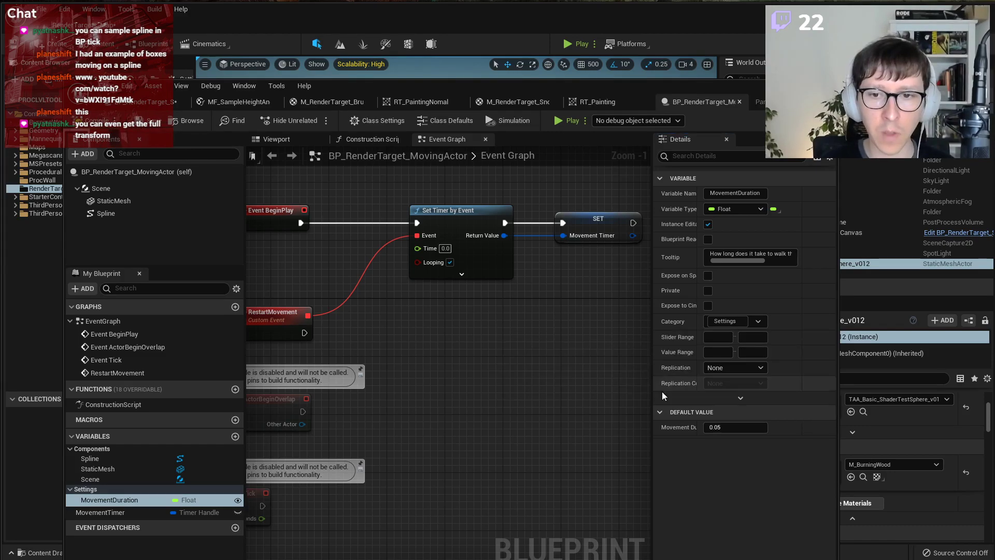
{"action": "left_click", "coordinate": [717, 427]}
{"action": "type", "text": "5"}
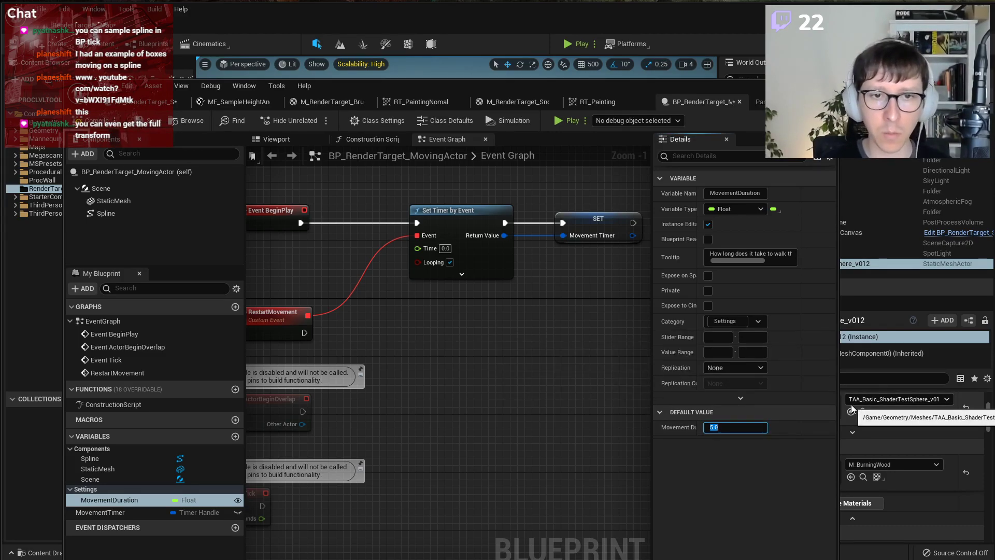
{"action": "right_click_drag", "start_coordinate": [369, 307], "coordinate": [531, 359]}
{"action": "left_click_drag", "start_coordinate": [132, 499], "coordinate": [430, 297]}
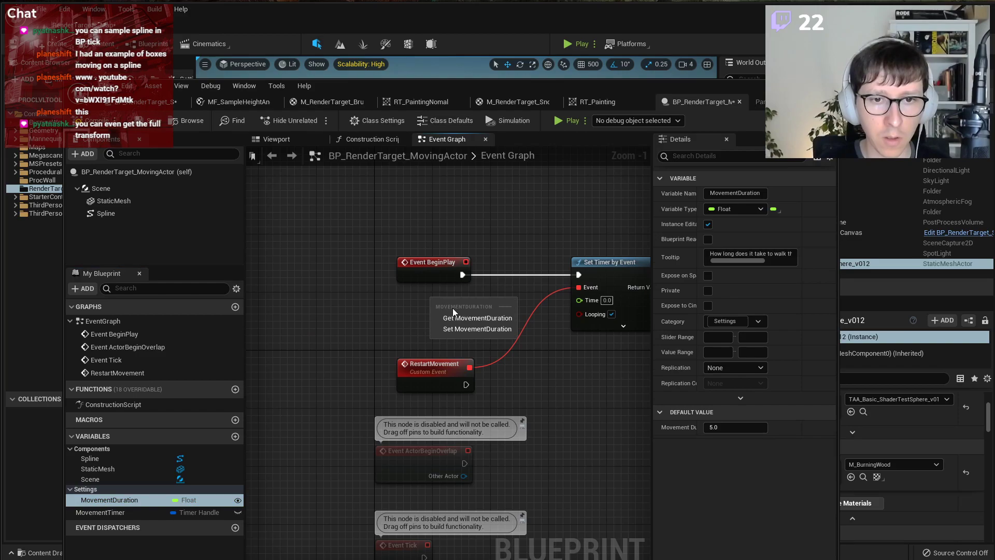
Wire a Movement Duration getter into Set Timer by Event's Time input.
{"action": "left_click", "coordinate": [469, 317]}
{"action": "left_click_drag", "start_coordinate": [497, 307], "coordinate": [579, 299]}
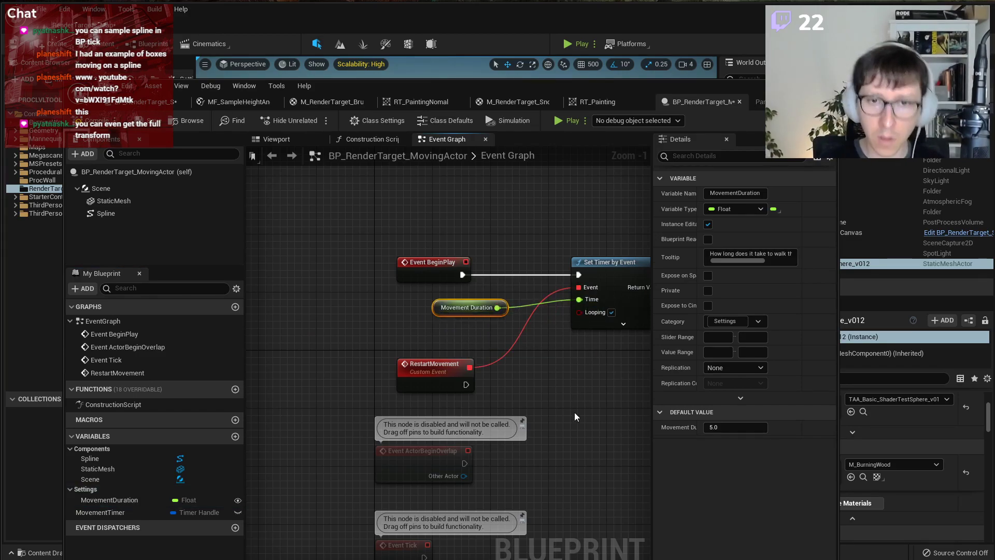
{"action": "left_click", "coordinate": [582, 349]}
{"action": "right_click_drag", "start_coordinate": [583, 350], "coordinate": [498, 300]}
{"action": "right_click_drag", "start_coordinate": [485, 403], "coordinate": [454, 348]}
{"action": "right_click_drag", "start_coordinate": [460, 423], "coordinate": [526, 329]}
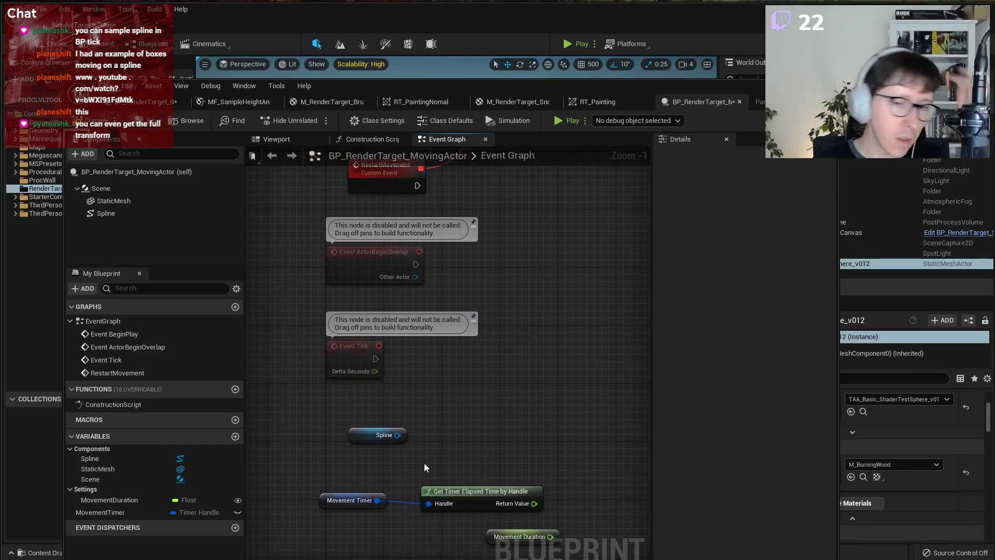
{"action": "right_click_drag", "start_coordinate": [424, 462], "coordinate": [398, 387]}
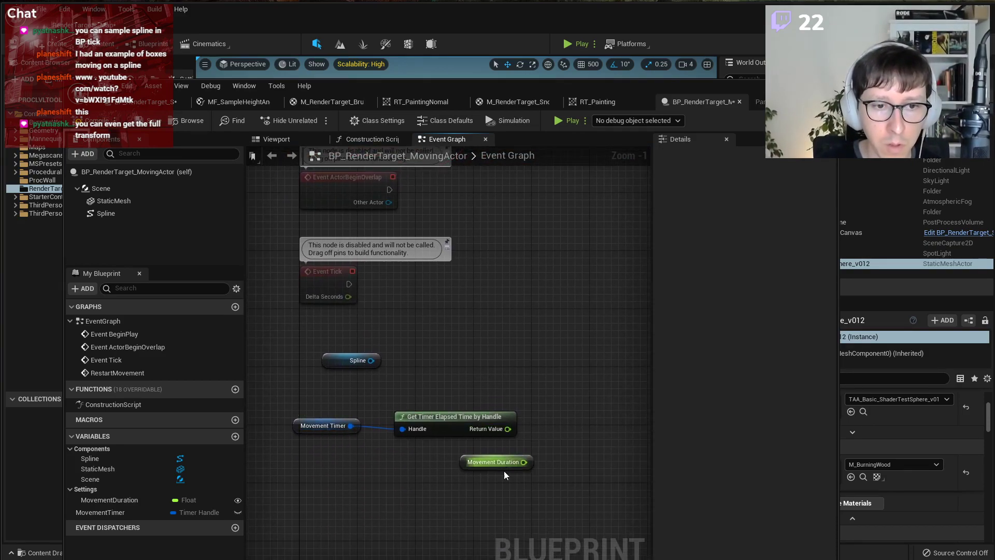
{"action": "left_click_drag", "start_coordinate": [504, 470], "coordinate": [481, 477]}
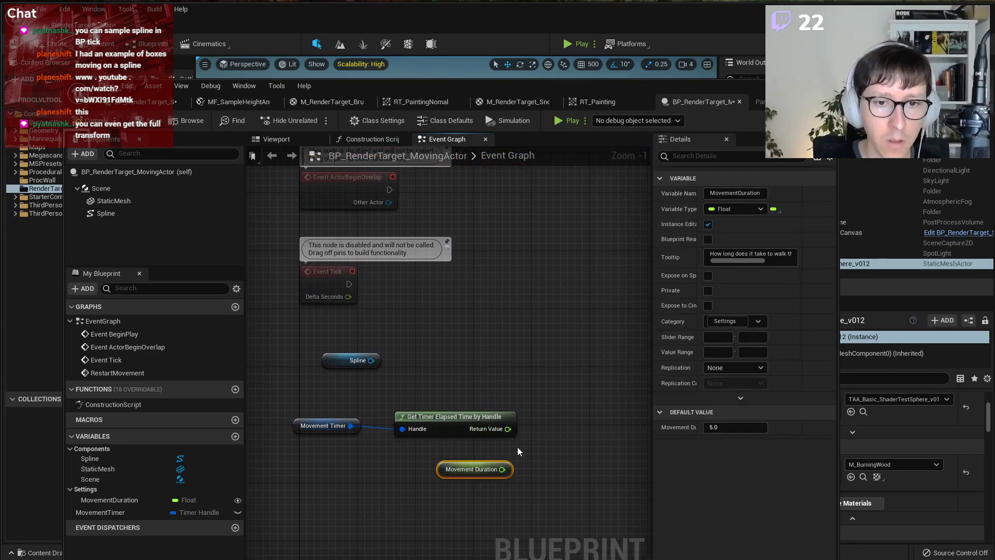
Divide the timer's elapsed time by Movement Duration.
{"action": "left_click_drag", "start_coordinate": [508, 429], "coordinate": [570, 427]}
{"action": "type", "text": "/"}
{"action": "key", "text": "Return"}
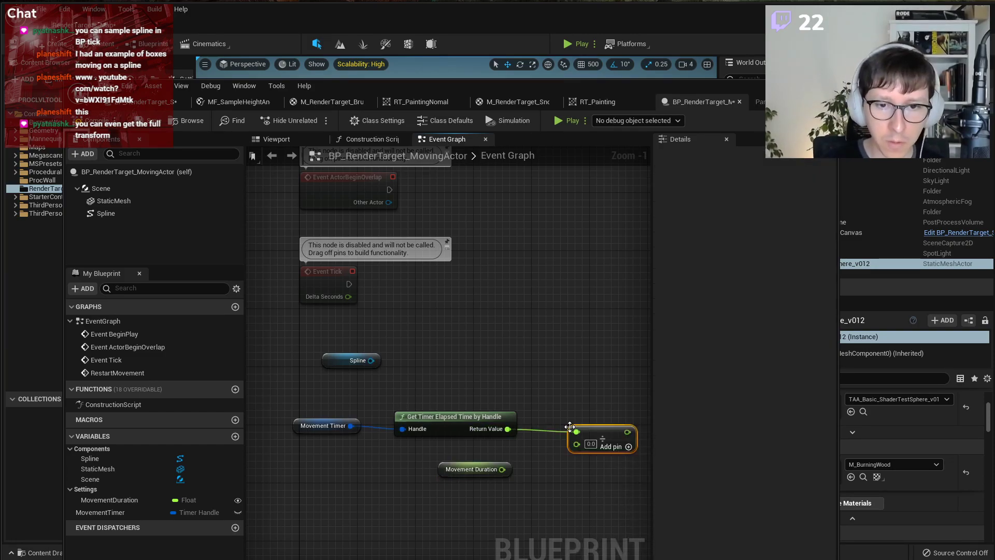
{"action": "left_click_drag", "start_coordinate": [502, 469], "coordinate": [576, 444]}
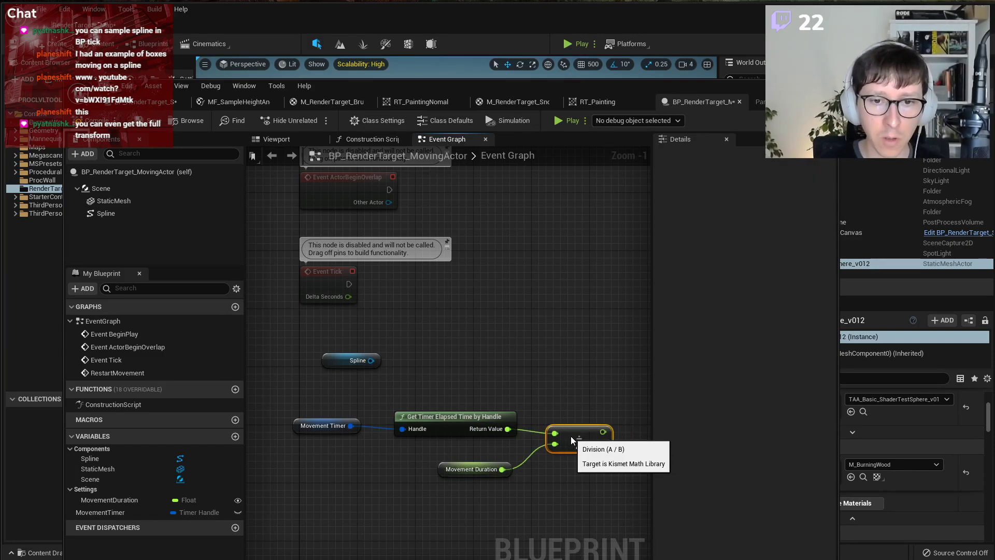
{"action": "left_click_drag", "start_coordinate": [465, 468], "coordinate": [472, 461]}
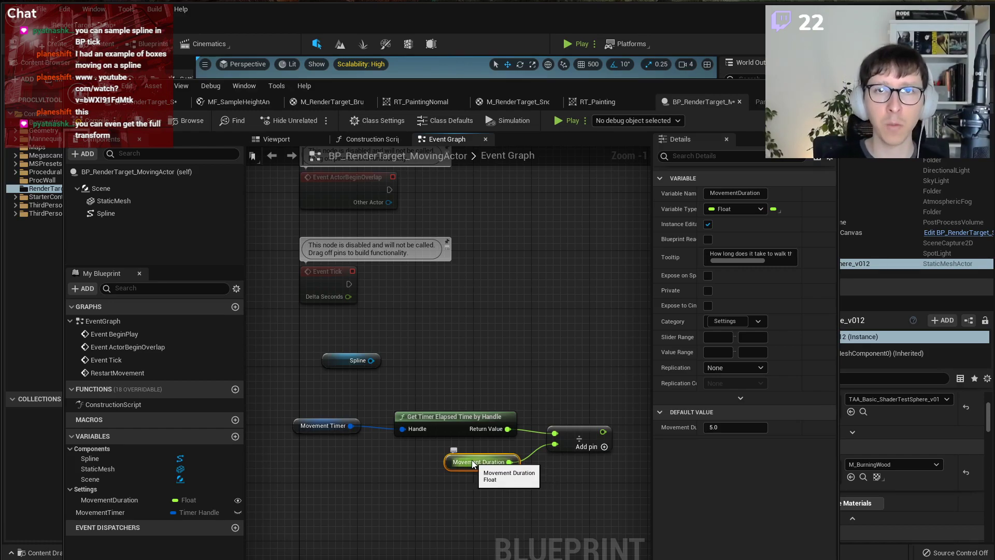
Add a comment on the divide node describing the normalized value on the spline (0-1).
{"action": "right_click", "coordinate": [574, 428]}
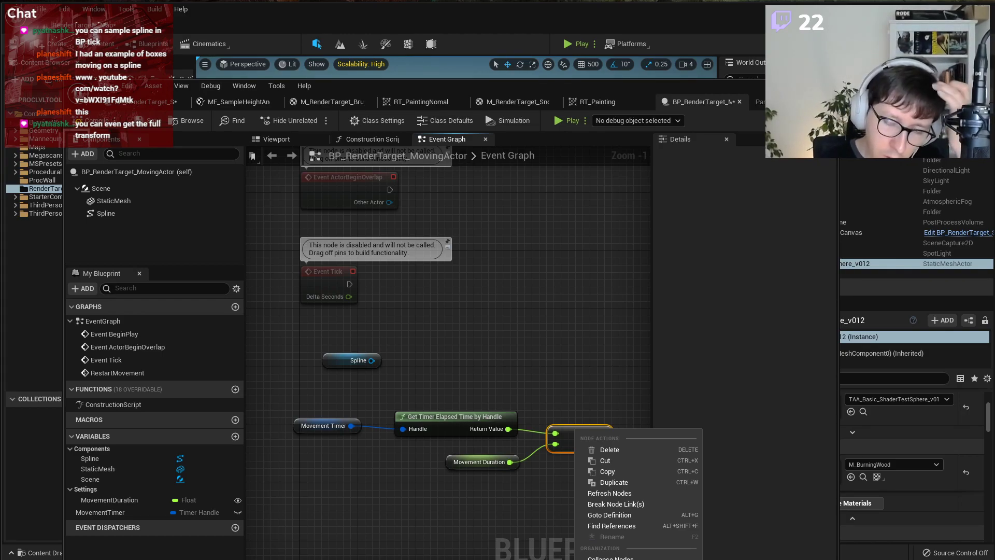
{"action": "key", "text": "Return"}
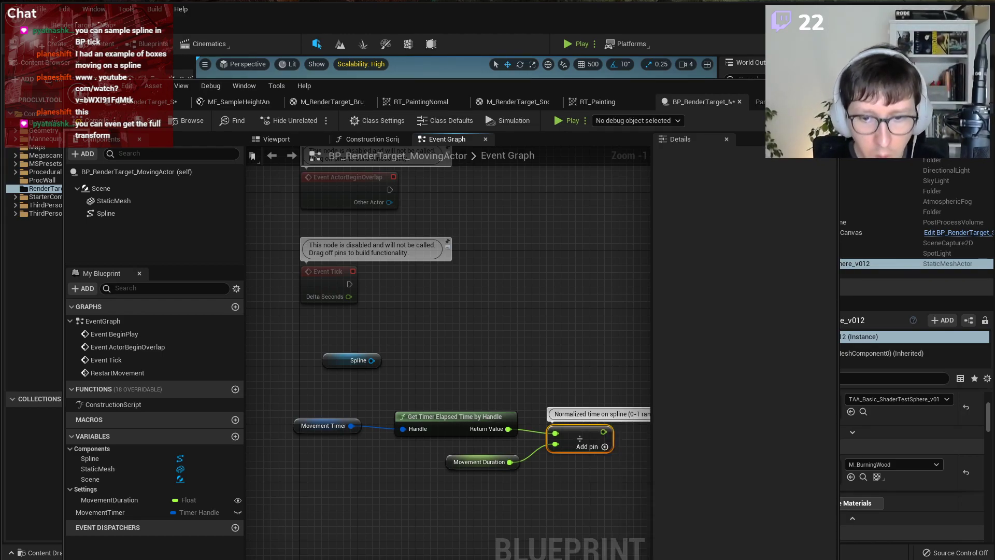
{"action": "left_click", "coordinate": [577, 344]}
{"action": "right_click_drag", "start_coordinate": [577, 345], "coordinate": [537, 354]}
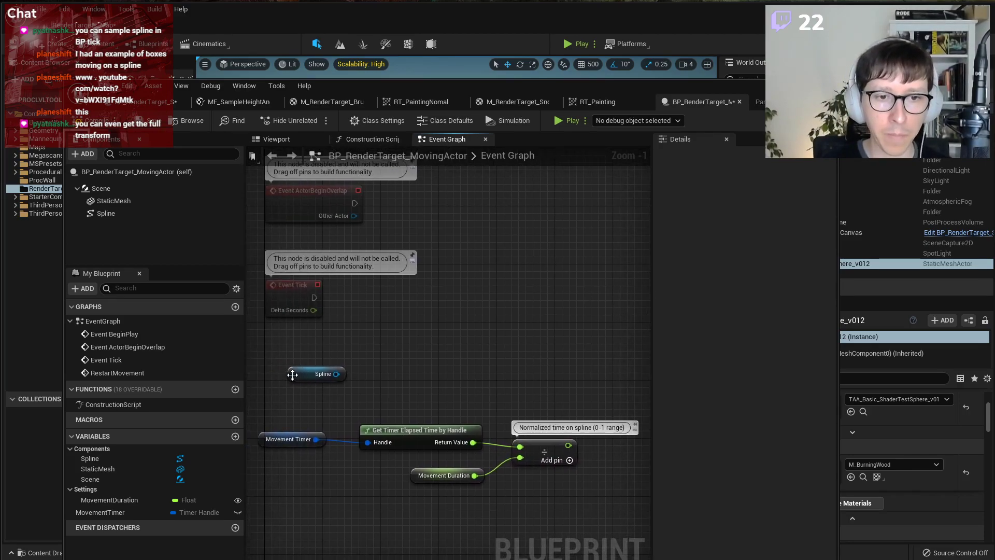
{"action": "left_click_drag", "start_coordinate": [304, 378], "coordinate": [449, 371]}
{"action": "left_click", "coordinate": [566, 428]}
{"action": "key", "text": "BackSpace"}
{"action": "key", "text": "BackSpace"}
{"action": "key", "text": "BackSpace"}
{"action": "key", "text": "BackSpace"}
Finish the divide node's comment so it reads as normalized distance.
{"action": "type", "text": "distance"}
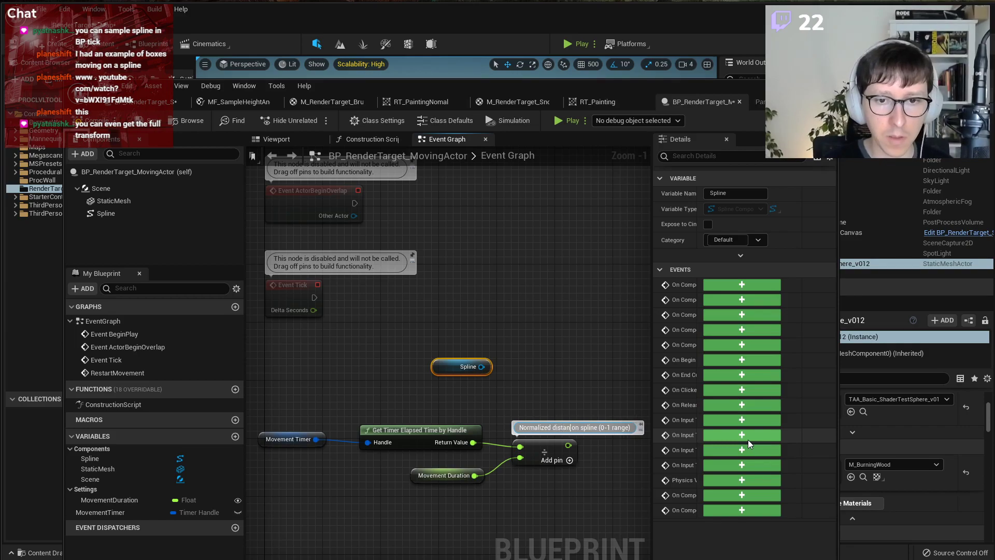
{"action": "left_click", "coordinate": [527, 362]}
{"action": "right_click_drag", "start_coordinate": [523, 363], "coordinate": [444, 366]}
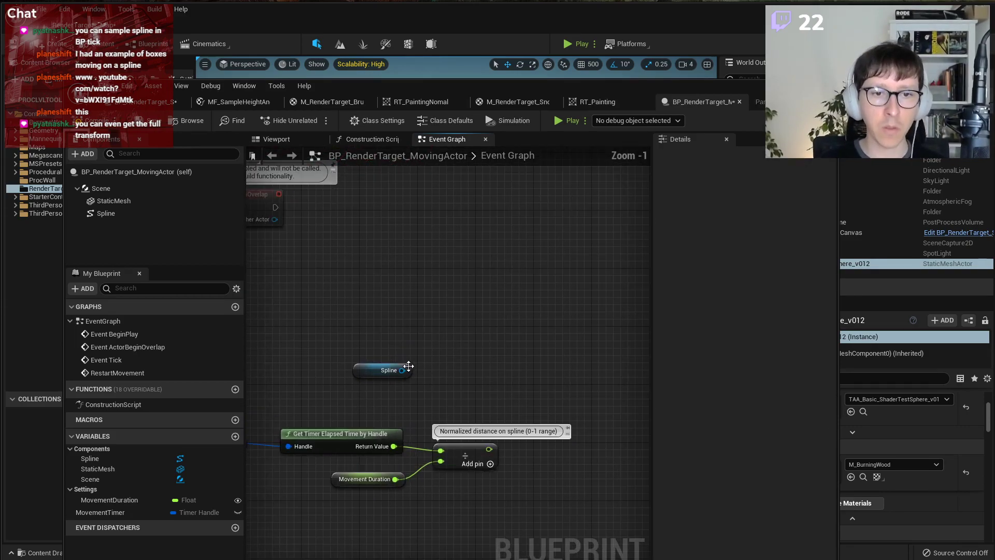
Add a Get Transform at Time node driven by the Spline component.
{"action": "left_click_drag", "start_coordinate": [401, 370], "coordinate": [537, 364]}
{"action": "type", "text": "get"}
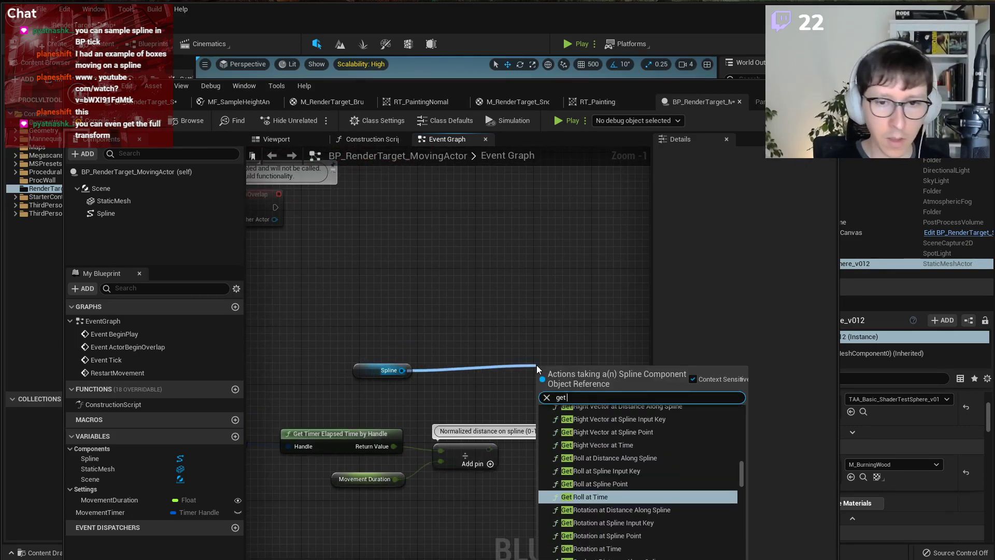
{"action": "type", "text": " transfor"}
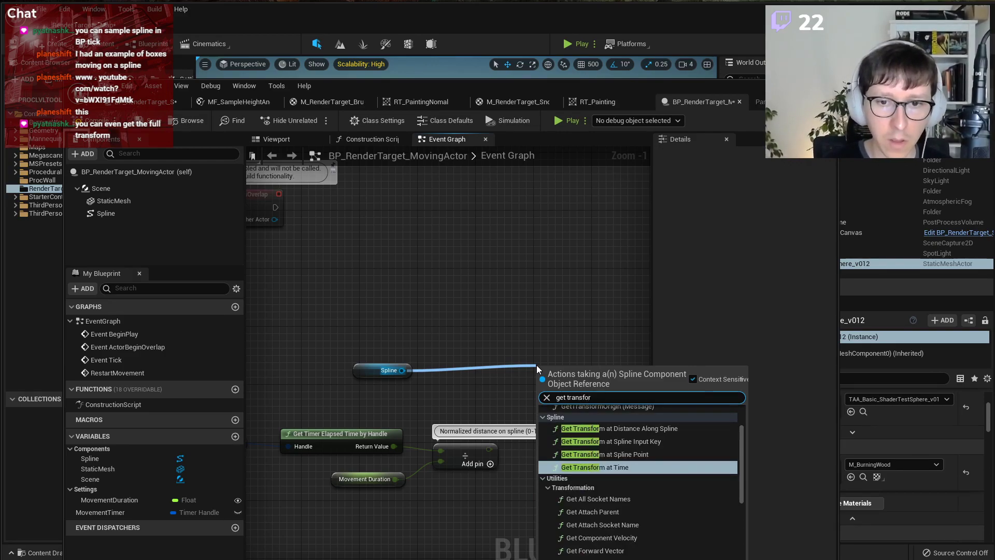
{"action": "left_click", "coordinate": [642, 468]}
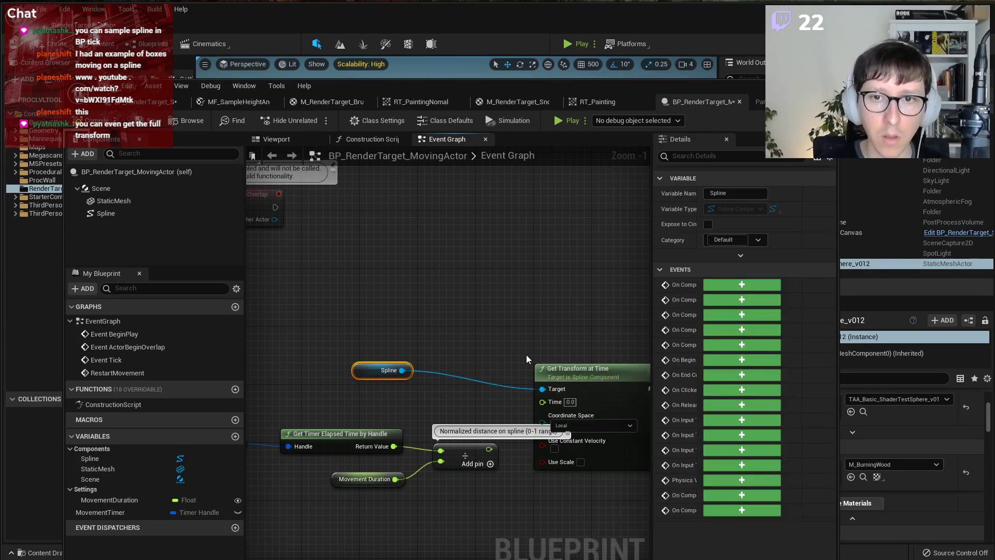
{"action": "left_click_drag", "start_coordinate": [583, 375], "coordinate": [612, 361]}
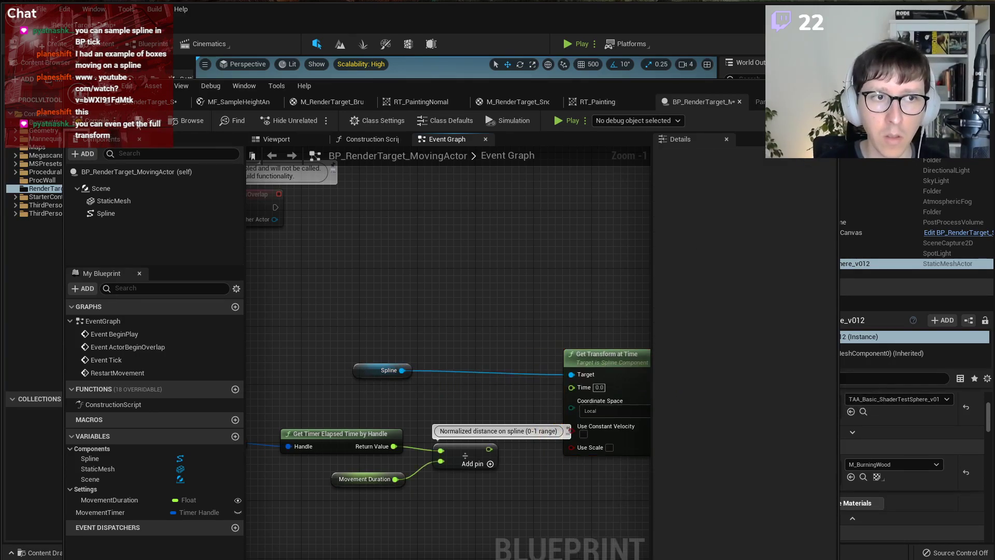
{"action": "left_click", "coordinate": [108, 213]}
{"action": "scroll", "coordinate": [686, 408], "scroll_direction": "down", "scroll_amount": 2}
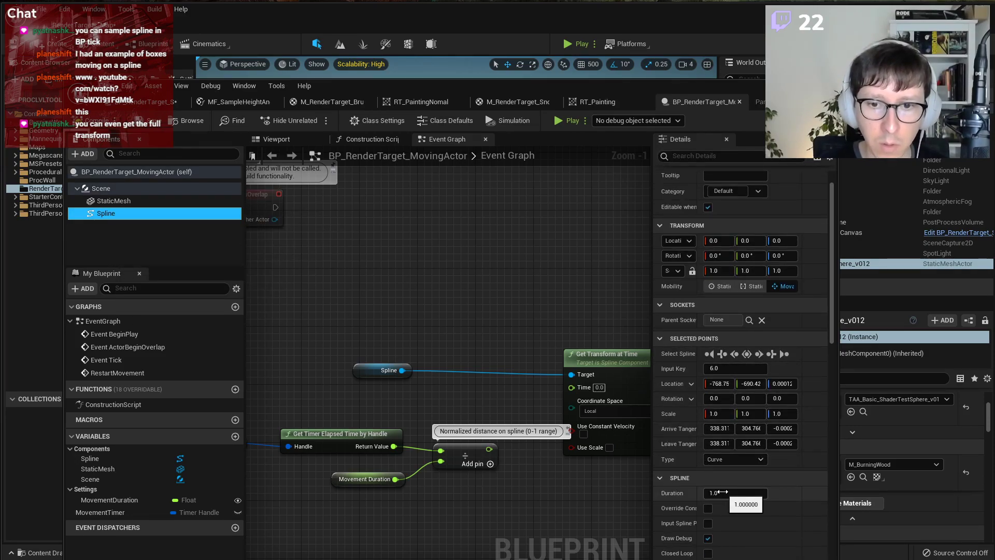
Feed the normalized distance into Time and sample the spline in World space.
{"action": "left_click_drag", "start_coordinate": [488, 449], "coordinate": [498, 447]}
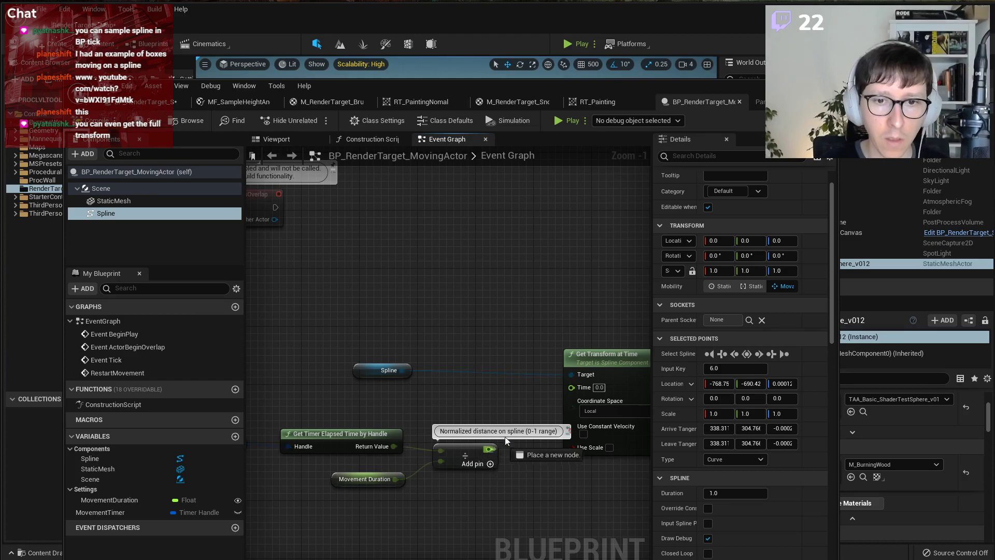
{"action": "left_click_drag", "start_coordinate": [571, 386], "coordinate": [571, 387]}
{"action": "right_click_drag", "start_coordinate": [571, 386], "coordinate": [450, 358]}
{"action": "left_click", "coordinate": [500, 379]}
{"action": "left_click", "coordinate": [495, 387]}
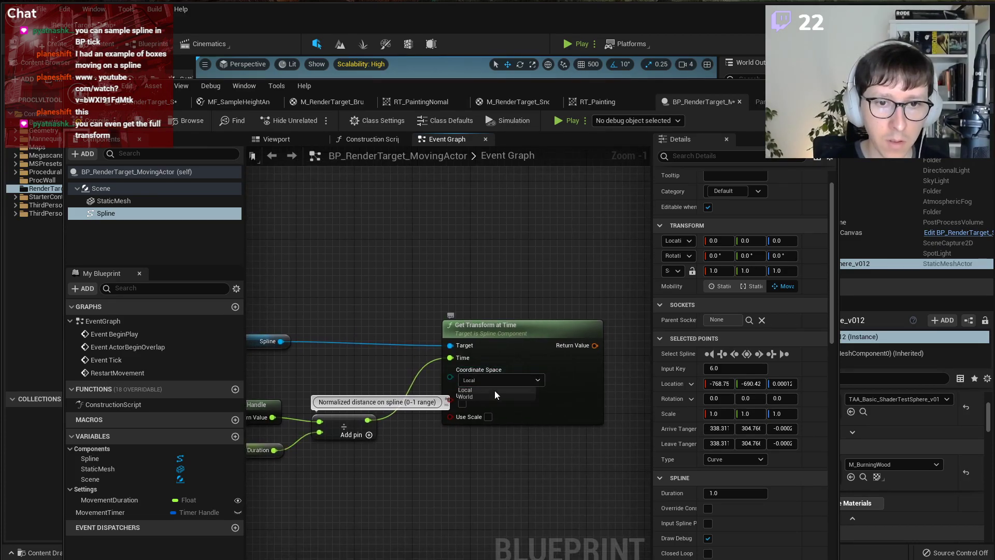
{"action": "left_click_drag", "start_coordinate": [479, 394], "coordinate": [500, 392]}
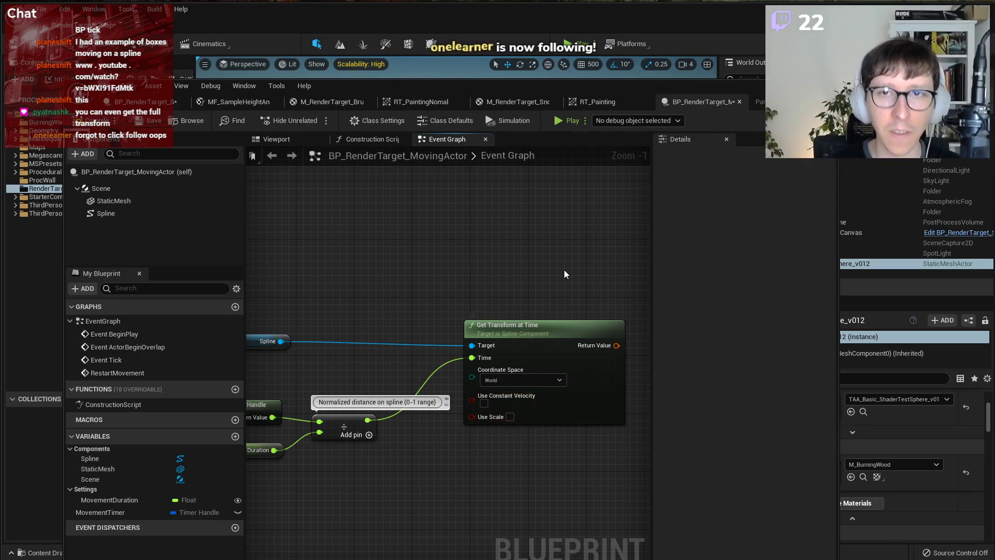
{"action": "scroll", "coordinate": [563, 270], "scroll_direction": "down", "scroll_amount": 4}
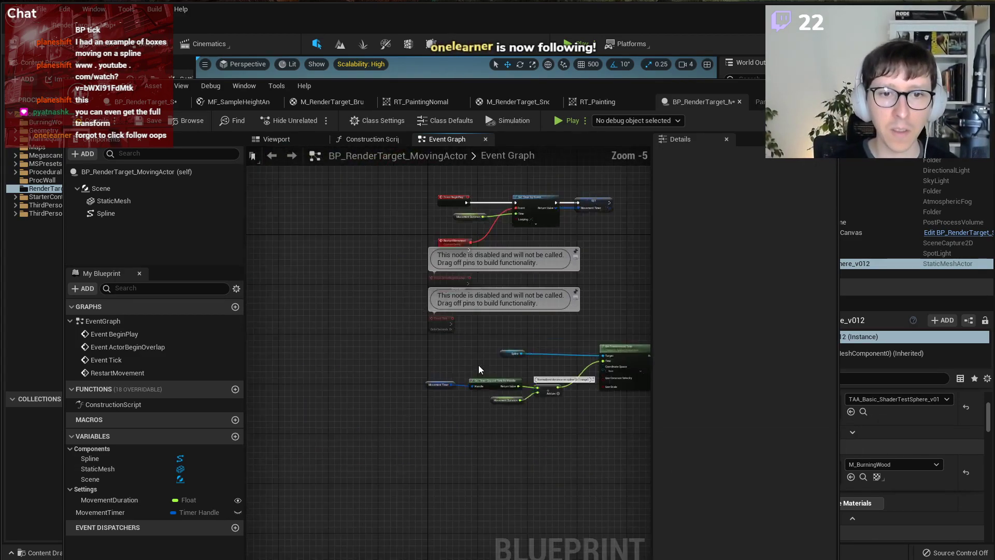
{"action": "scroll", "coordinate": [478, 365], "scroll_direction": "up", "scroll_amount": 1}
Place a StaticMesh getter in the graph and add a SetWorldLocation node for it.
{"action": "left_click", "coordinate": [412, 311]}
{"action": "right_click_drag", "start_coordinate": [531, 327], "coordinate": [416, 349]}
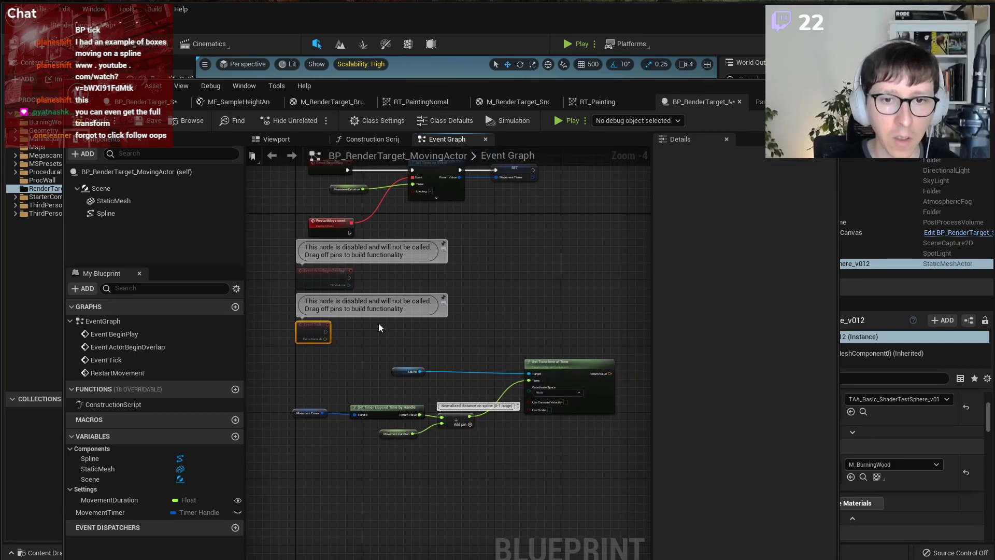
{"action": "left_click", "coordinate": [654, 207]}
{"action": "left_click_drag", "start_coordinate": [751, 83], "coordinate": [740, 32]}
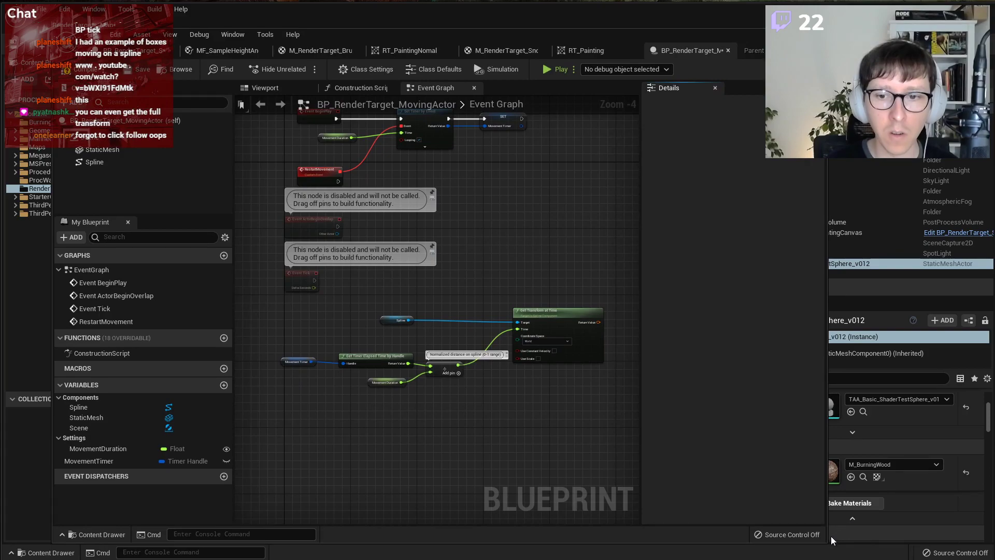
{"action": "left_click_drag", "start_coordinate": [828, 542], "coordinate": [935, 559]}
{"action": "left_click_drag", "start_coordinate": [722, 288], "coordinate": [773, 292]}
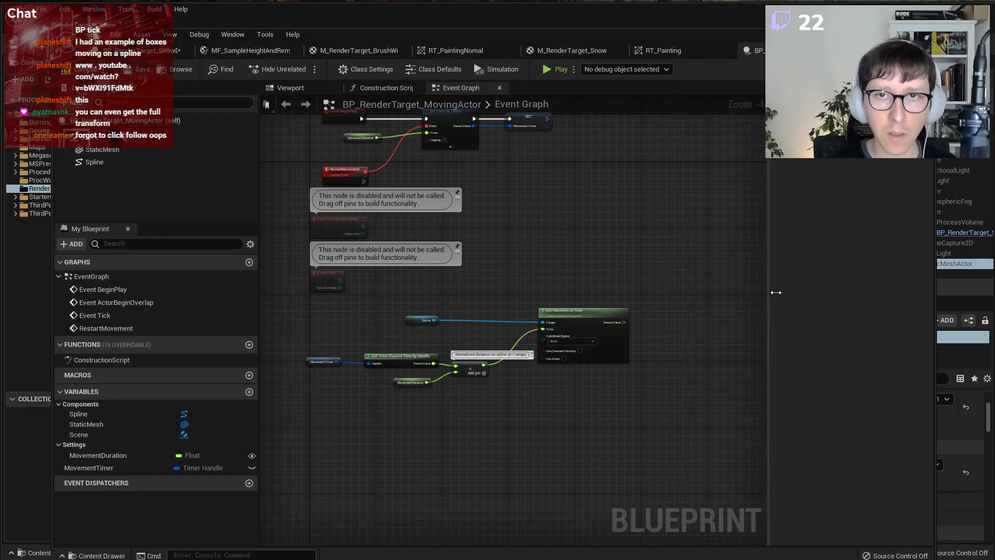
{"action": "scroll", "coordinate": [518, 293], "scroll_direction": "up", "scroll_amount": 1}
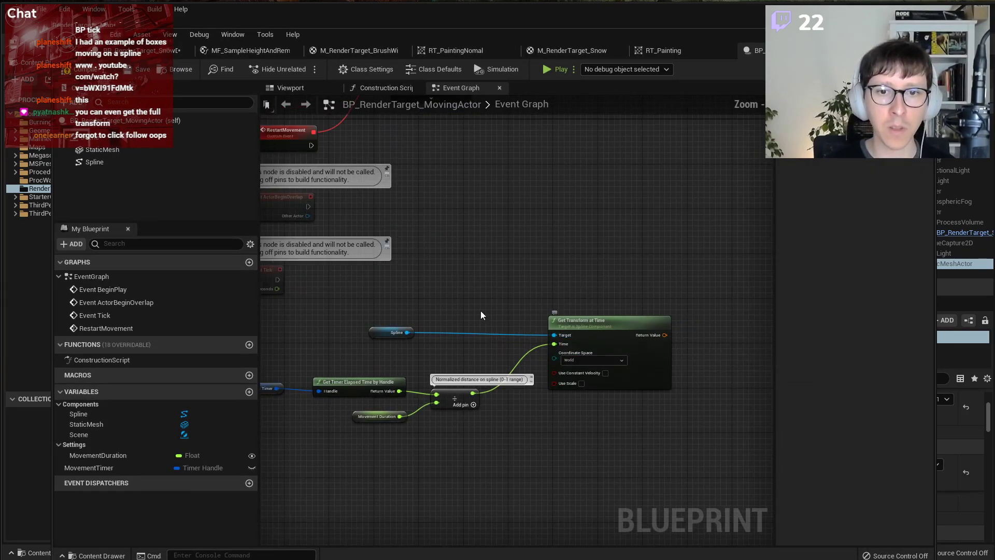
{"action": "left_click_drag", "start_coordinate": [280, 278], "coordinate": [544, 285]}
{"action": "right_click_drag", "start_coordinate": [440, 245], "coordinate": [494, 252]}
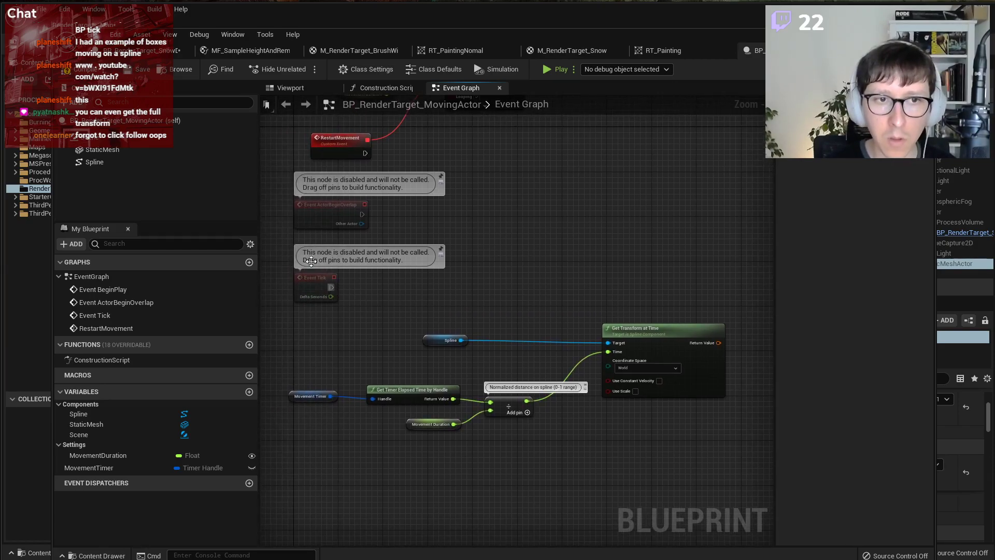
{"action": "left_click_drag", "start_coordinate": [99, 151], "coordinate": [703, 259]}
{"action": "type", "text": "set actor lo"}
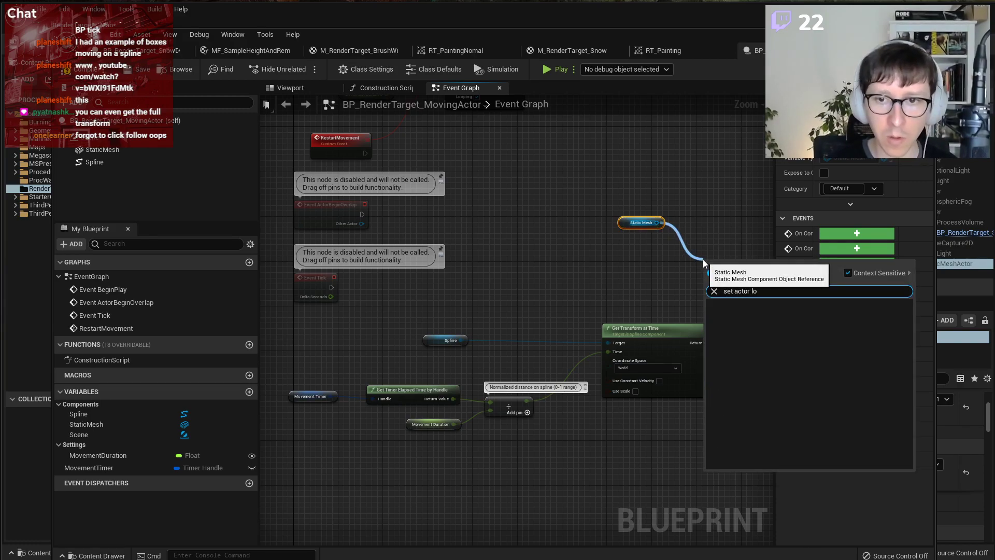
{"action": "key", "text": "BackSpace"}
{"action": "key", "text": "BackSpace"}
{"action": "key", "text": "BackSpace"}
{"action": "key", "text": "BackSpace"}
{"action": "key", "text": "BackSpace"}
{"action": "key", "text": "BackSpace"}
{"action": "type", "text": "location"}
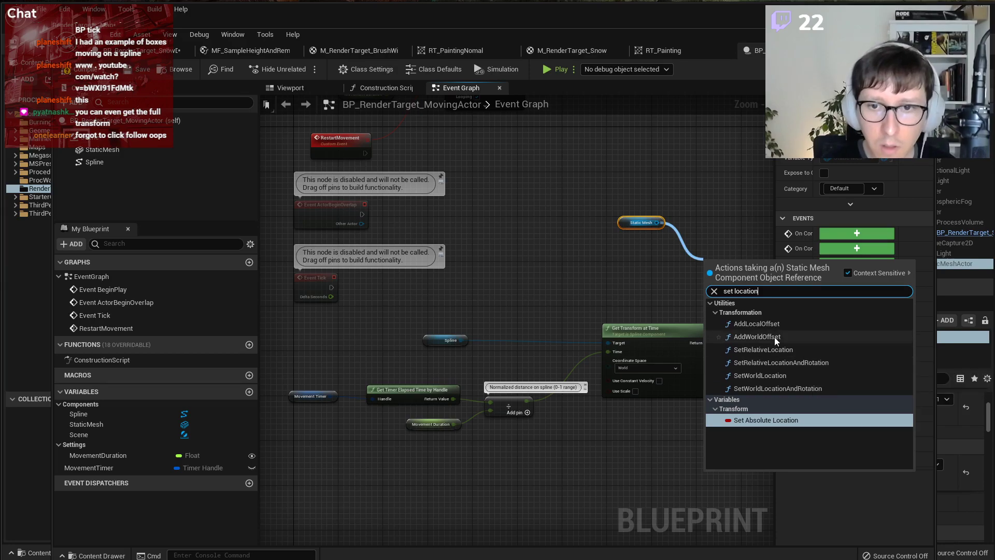
{"action": "left_click", "coordinate": [787, 376]}
Wire Event Tick to SetWorldLocation, then add a SetWorldTransform node for the StaticMesh.
{"action": "left_click_drag", "start_coordinate": [331, 286], "coordinate": [708, 283]}
{"action": "left_click_drag", "start_coordinate": [640, 223], "coordinate": [646, 295]}
{"action": "right_click_drag", "start_coordinate": [692, 300], "coordinate": [570, 292]}
{"action": "left_click_drag", "start_coordinate": [605, 266], "coordinate": [649, 272]}
{"action": "left_click_drag", "start_coordinate": [594, 338], "coordinate": [627, 348]}
{"action": "left_click_drag", "start_coordinate": [541, 287], "coordinate": [596, 232]}
{"action": "type", "text": "set"}
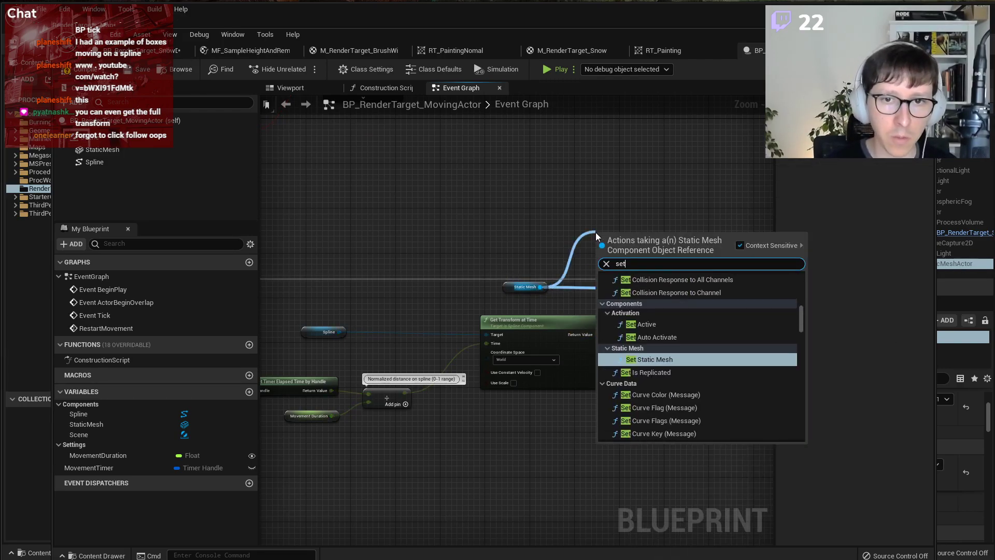
{"action": "type", "text": " world tra"}
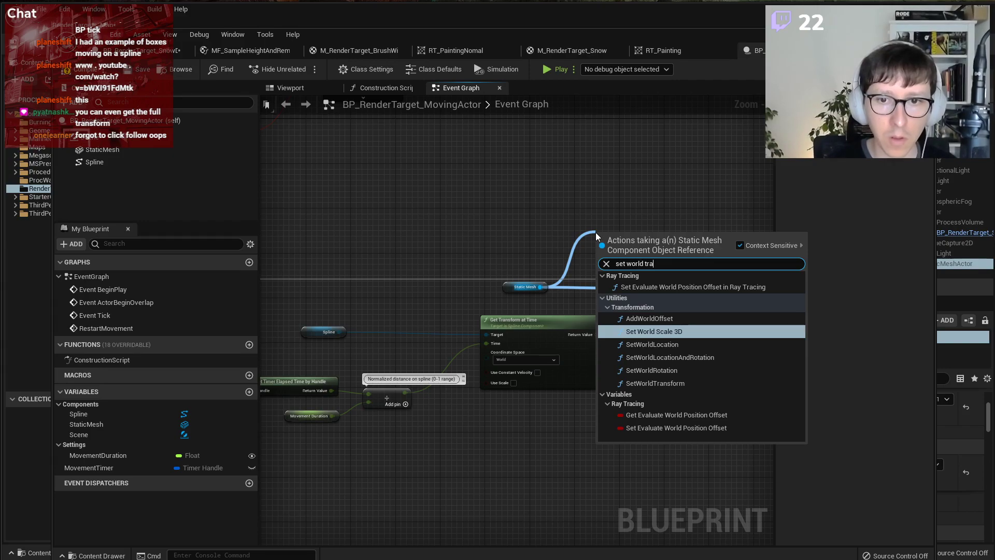
{"action": "key", "text": "Down"}
{"action": "key", "text": "Down"}
{"action": "key", "text": "Down"}
{"action": "key", "text": "Down"}
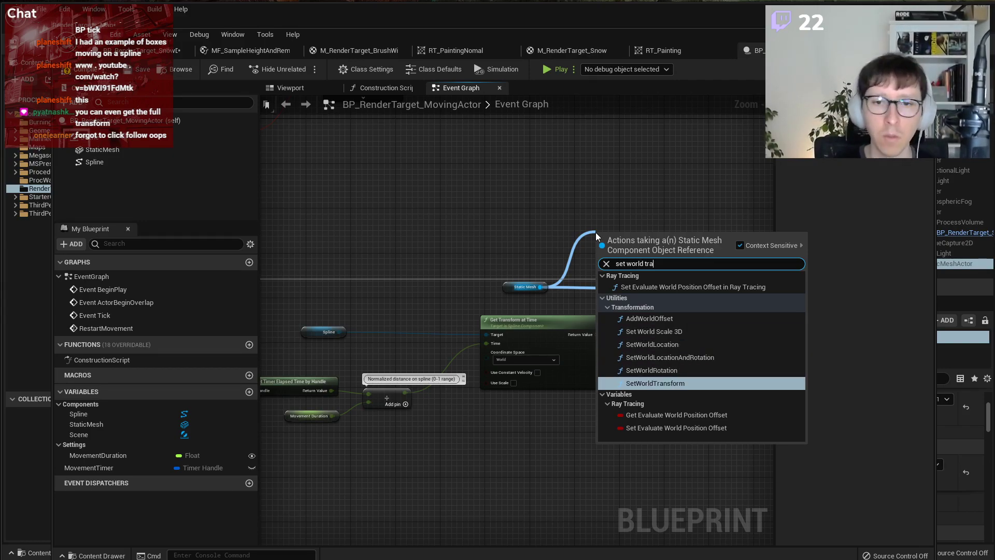
{"action": "key", "text": "Return"}
Delete SetWorldLocation and drive SetWorldTransform from Event Tick with the spline's sampled transform.
{"action": "left_click", "coordinate": [699, 266]}
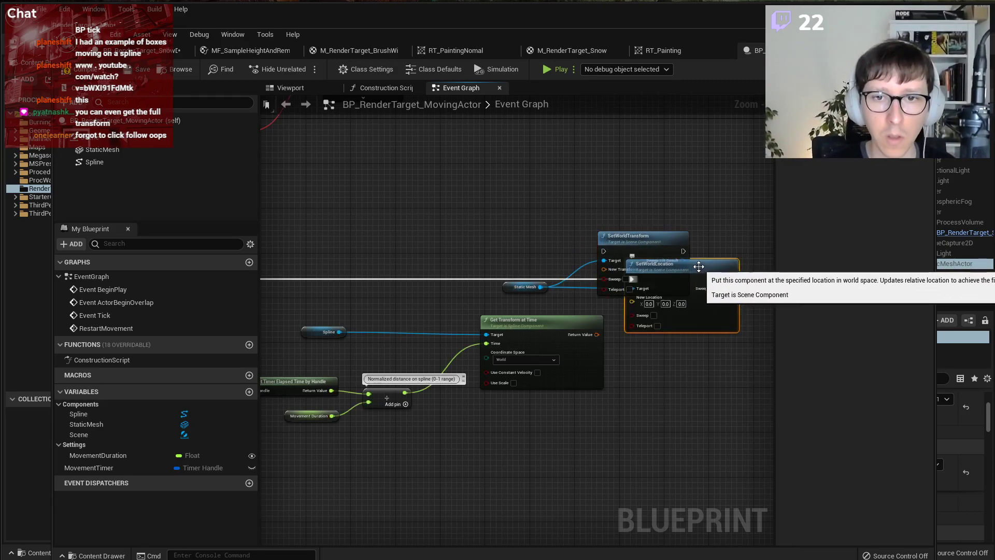
{"action": "key", "text": "Delete"}
{"action": "left_click_drag", "start_coordinate": [648, 237], "coordinate": [687, 264]}
{"action": "left_click_drag", "start_coordinate": [597, 334], "coordinate": [642, 299]}
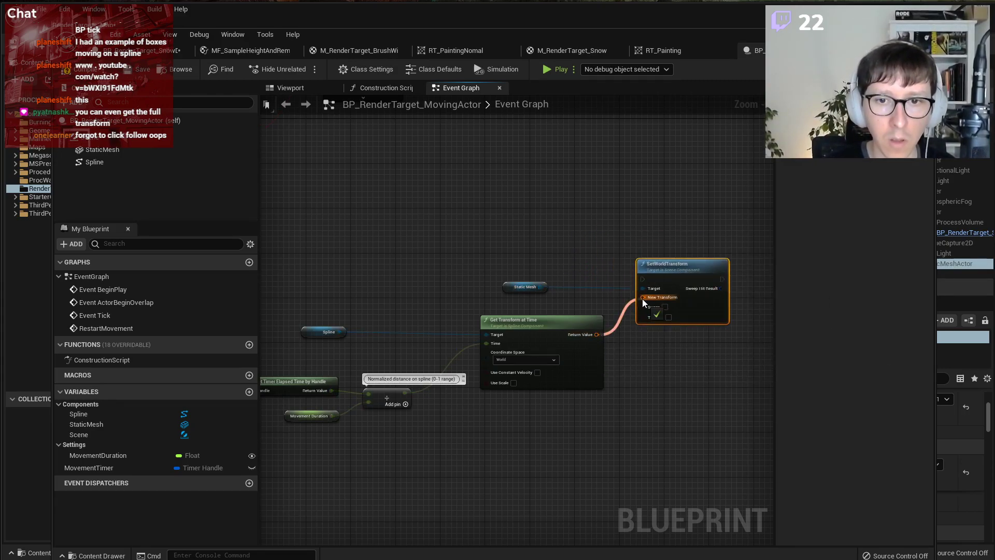
{"action": "right_click_drag", "start_coordinate": [265, 315], "coordinate": [439, 305]}
{"action": "left_click_drag", "start_coordinate": [383, 270], "coordinate": [746, 270]}
{"action": "left_click_drag", "start_coordinate": [608, 279], "coordinate": [630, 284]}
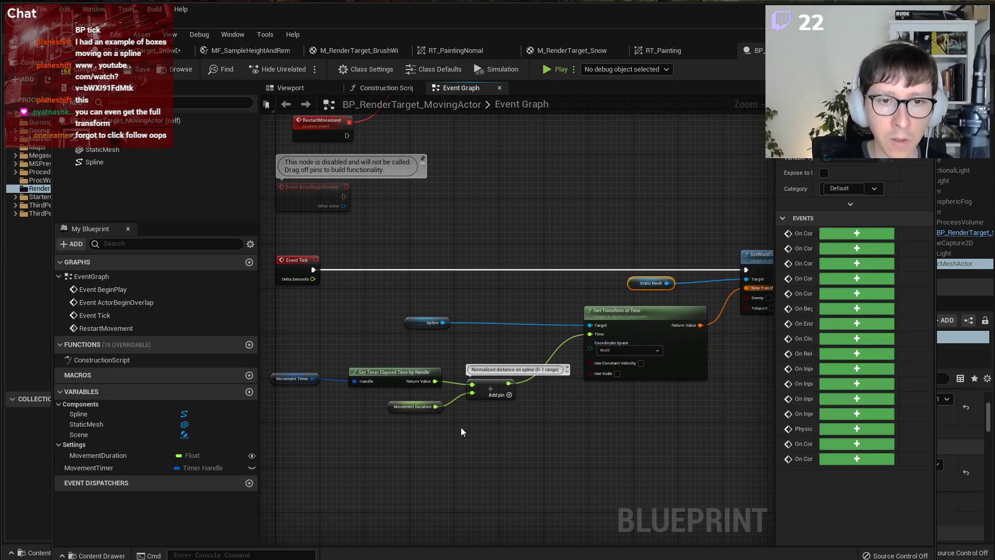
Move the timer and divide nodes up and frame the whole node chain.
{"action": "left_click_drag", "start_coordinate": [556, 457], "coordinate": [320, 363]}
{"action": "left_click_drag", "start_coordinate": [454, 373], "coordinate": [470, 351]}
{"action": "left_click", "coordinate": [626, 402]}
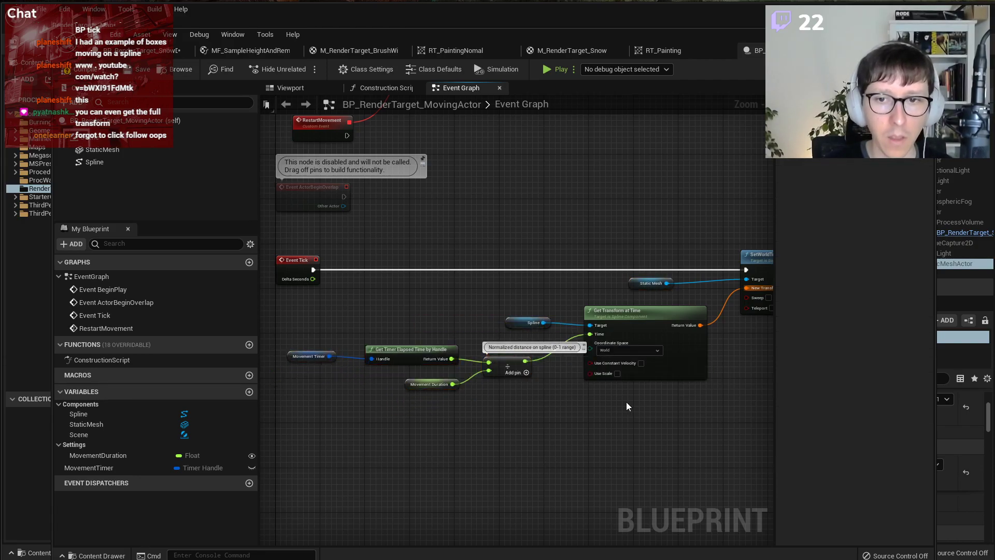
{"action": "right_click_drag", "start_coordinate": [626, 402], "coordinate": [577, 426]}
{"action": "left_click_drag", "start_coordinate": [258, 195], "coordinate": [163, 195]}
{"action": "right_click_drag", "start_coordinate": [389, 268], "coordinate": [459, 247]}
{"action": "scroll", "coordinate": [475, 299], "scroll_direction": "up", "scroll_amount": 1}
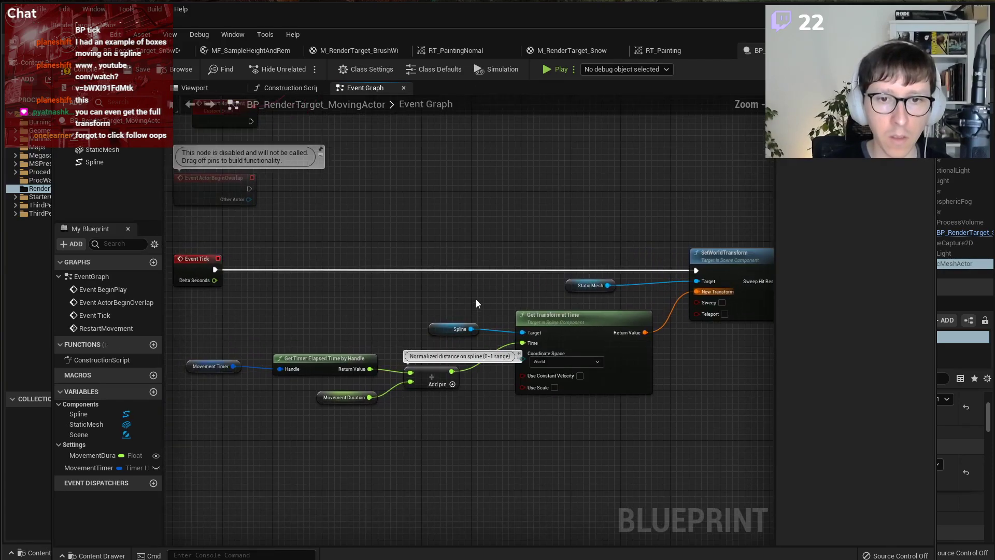
Enable Sweep on SetWorldTransform and close the Blueprint editor.
{"action": "left_click", "coordinate": [722, 302]}
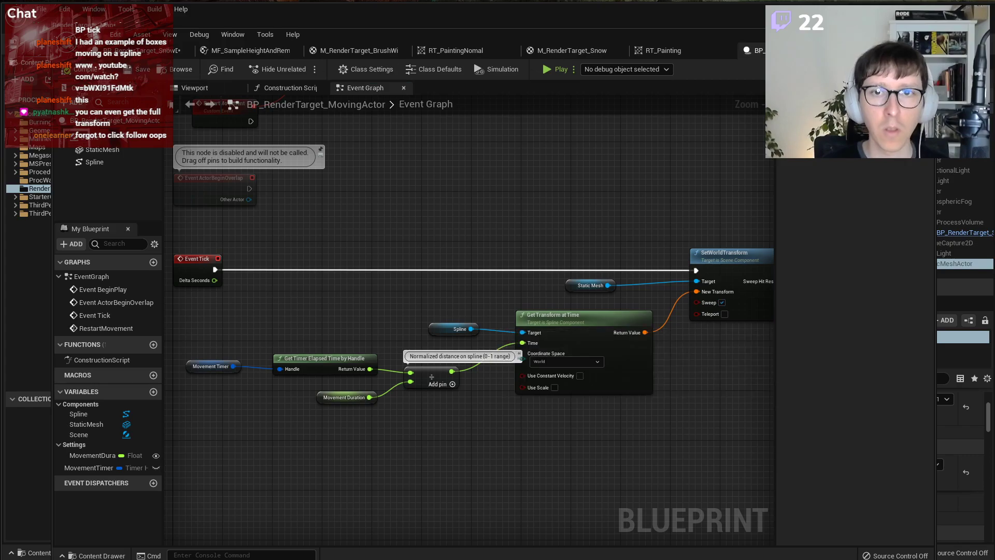
{"action": "left_click", "coordinate": [887, 33]}
{"action": "mouse_move", "coordinate": [612, 176]}
{"action": "right_mouse_down"}
{"action": "mouse_move", "coordinate": [668, 181]}
{"action": "mouse_move", "coordinate": [612, 187]}
{"action": "mouse_move", "coordinate": [627, 186]}
{"action": "right_mouse_up"}
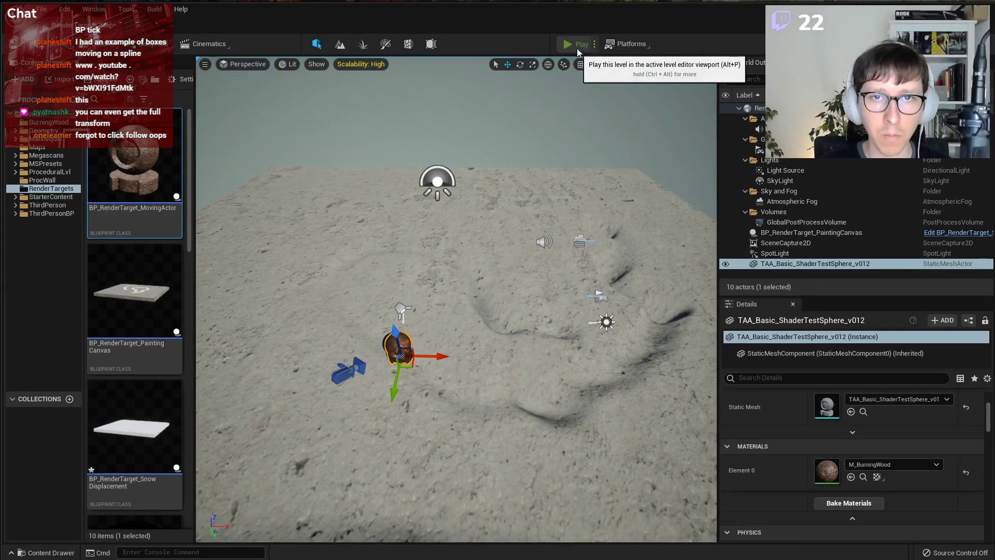
Test-play the level, then replace the test sphere with the moving actor Blueprint on the snow.
{"action": "left_click", "coordinate": [577, 47]}
{"action": "left_click", "coordinate": [552, 234]}
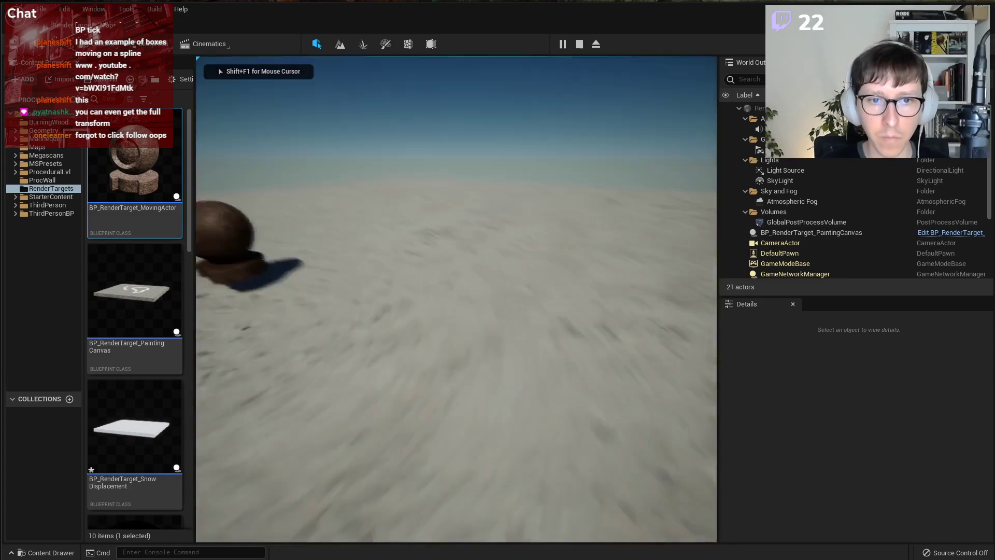
{"action": "key", "text": "Escape"}
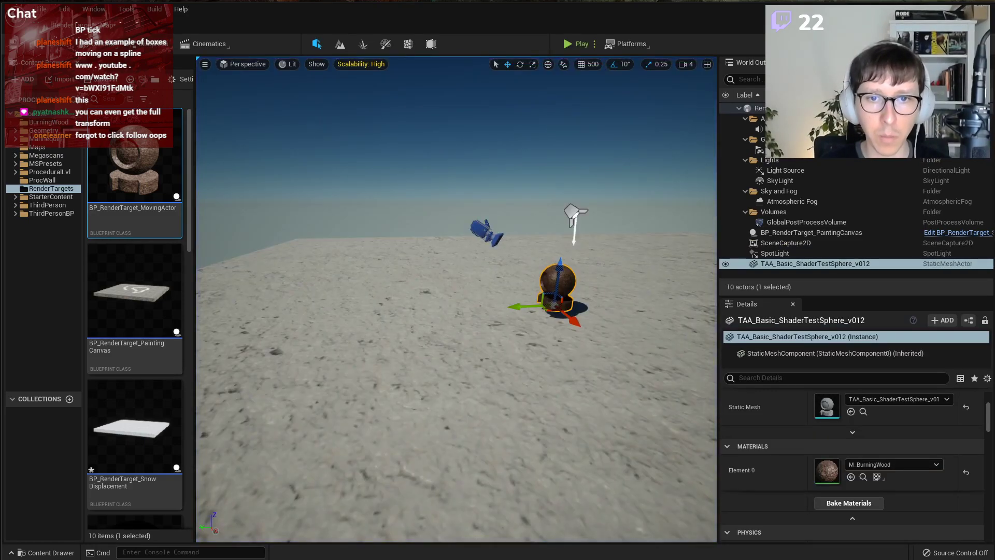
{"action": "right_click_drag", "start_coordinate": [446, 308], "coordinate": [560, 332]}
{"action": "key", "text": "Delete"}
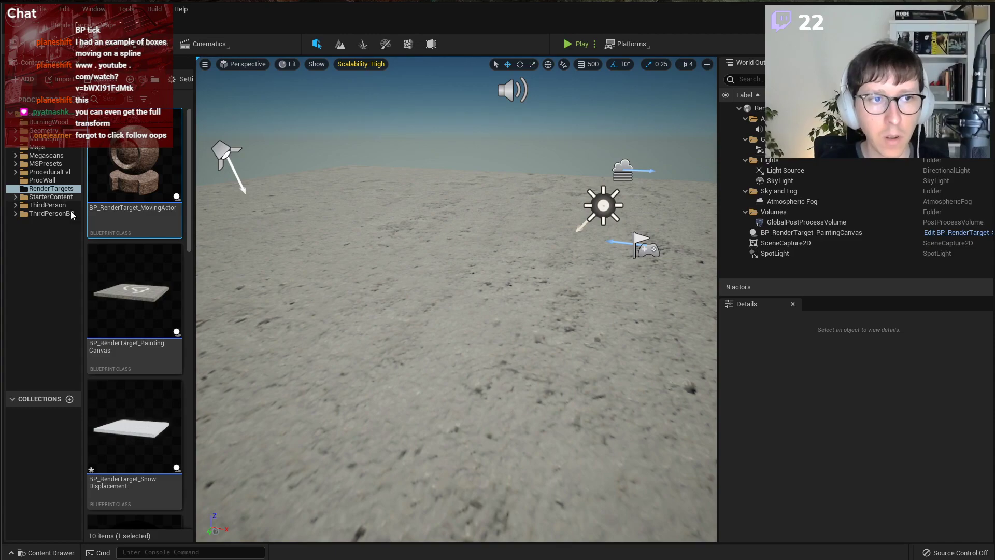
{"action": "left_click_drag", "start_coordinate": [127, 175], "coordinate": [349, 301]}
{"action": "right_click_drag", "start_coordinate": [349, 301], "coordinate": [396, 342]}
{"action": "key", "text": "s"}
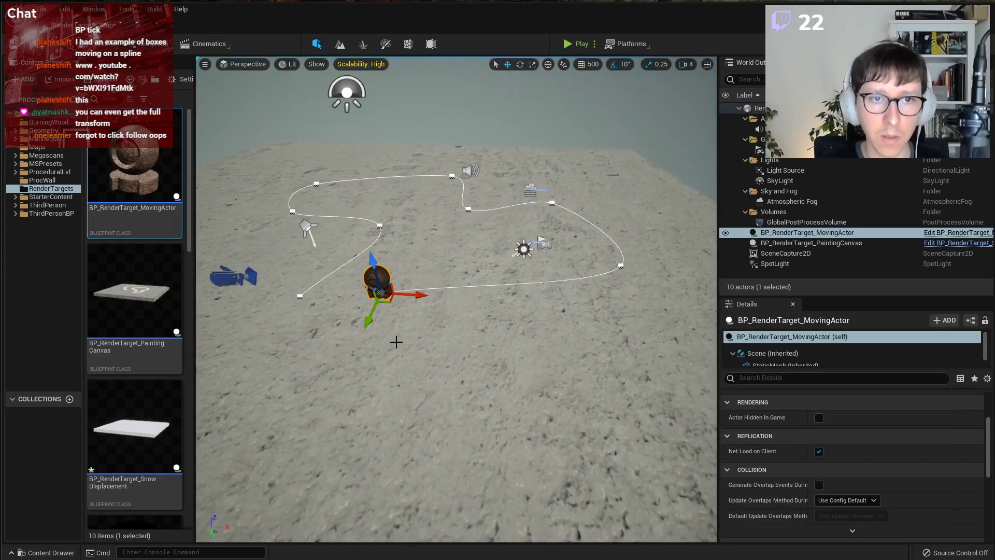
Play to watch the mesh travel the spline, then open BP_RenderTarget_MovingActor with Ctrl+E.
{"action": "left_click", "coordinate": [580, 44]}
{"action": "key", "text": "s"}
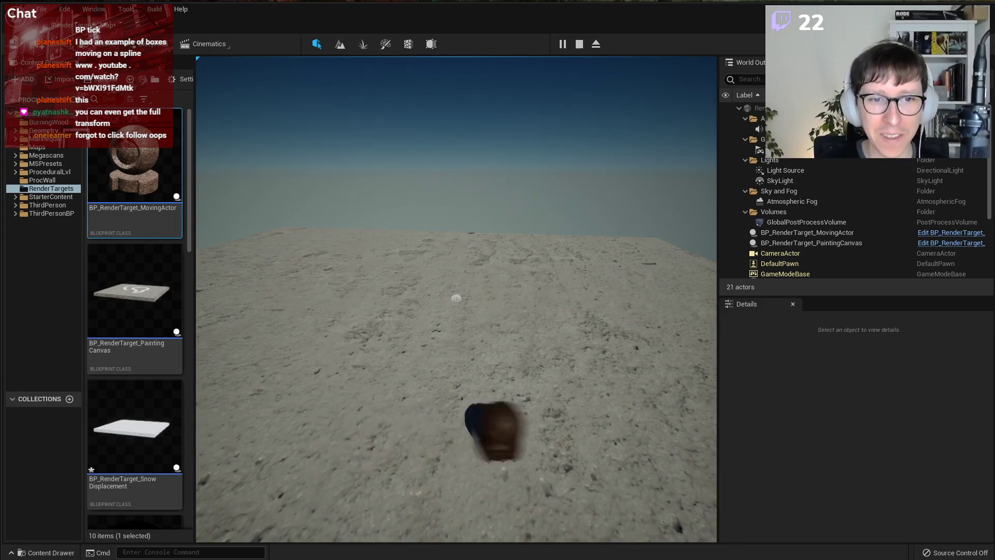
{"action": "key", "text": "Escape"}
{"action": "right_click_drag", "start_coordinate": [451, 339], "coordinate": [456, 355]}
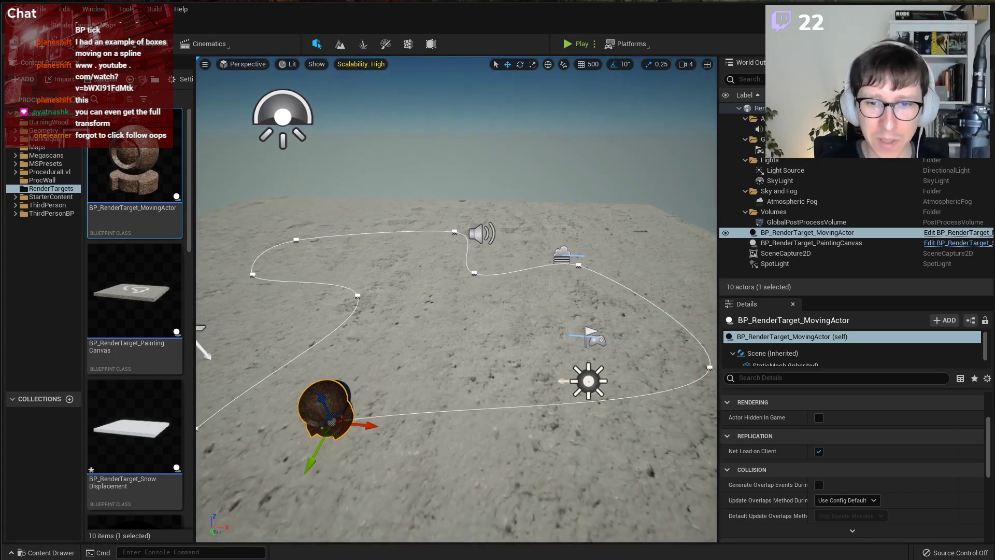
{"action": "scroll", "coordinate": [451, 339], "scroll_direction": "down", "scroll_amount": 5}
{"action": "key", "text": "ctrl+e"}
Set MovementDuration's default value to 10.0, then compile and save the Blueprint.
{"action": "right_click_drag", "start_coordinate": [367, 268], "coordinate": [495, 297]}
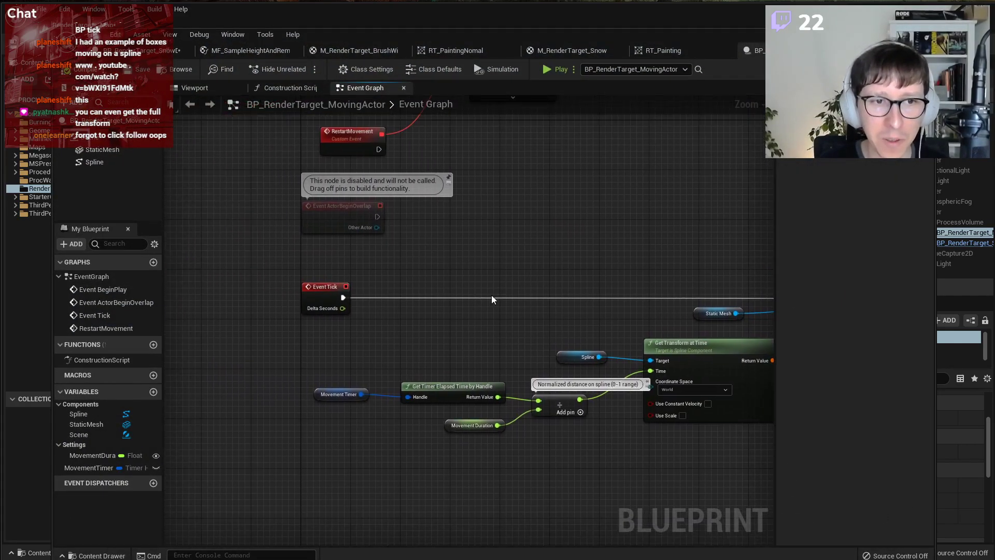
{"action": "left_click", "coordinate": [88, 455]}
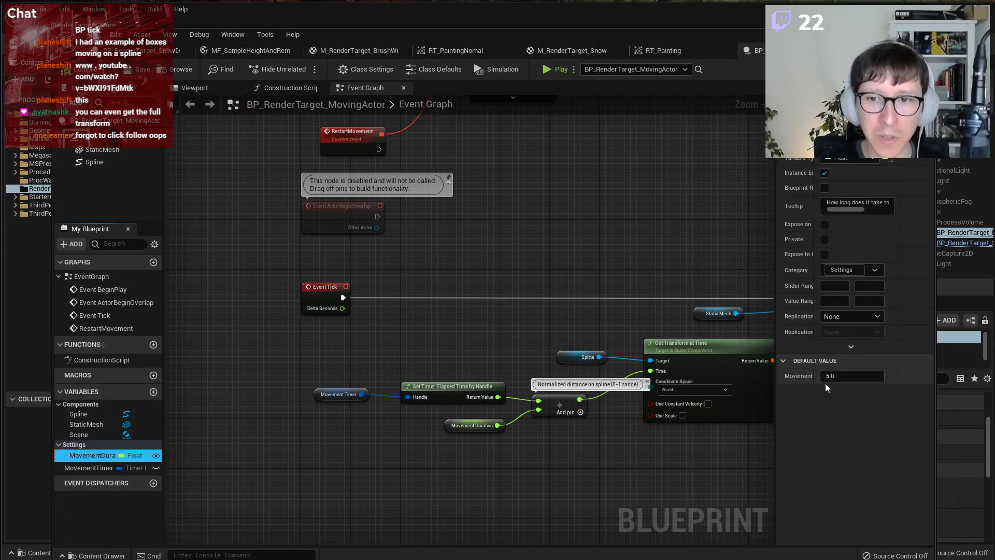
{"action": "left_click", "coordinate": [848, 375]}
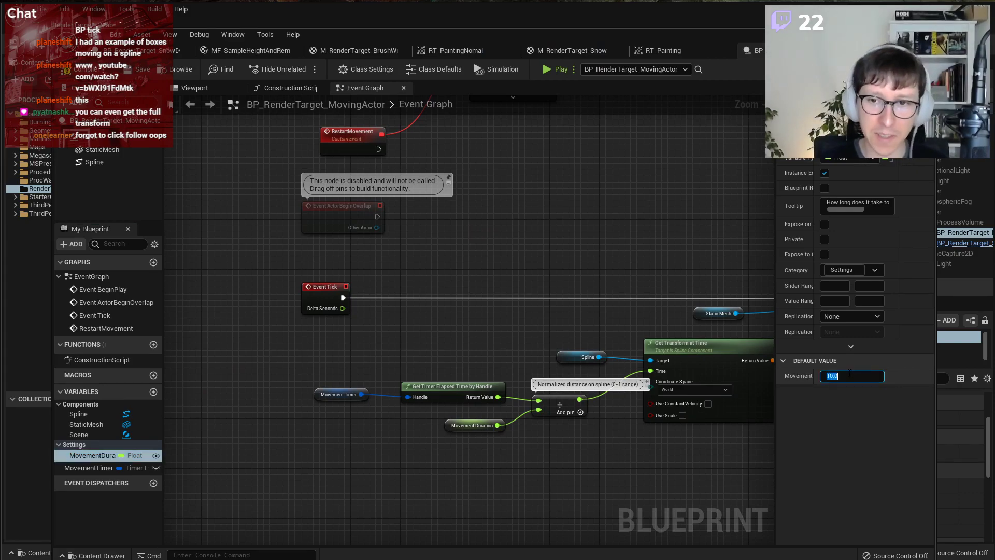
{"action": "left_click", "coordinate": [78, 69]}
{"action": "left_click", "coordinate": [136, 69]}
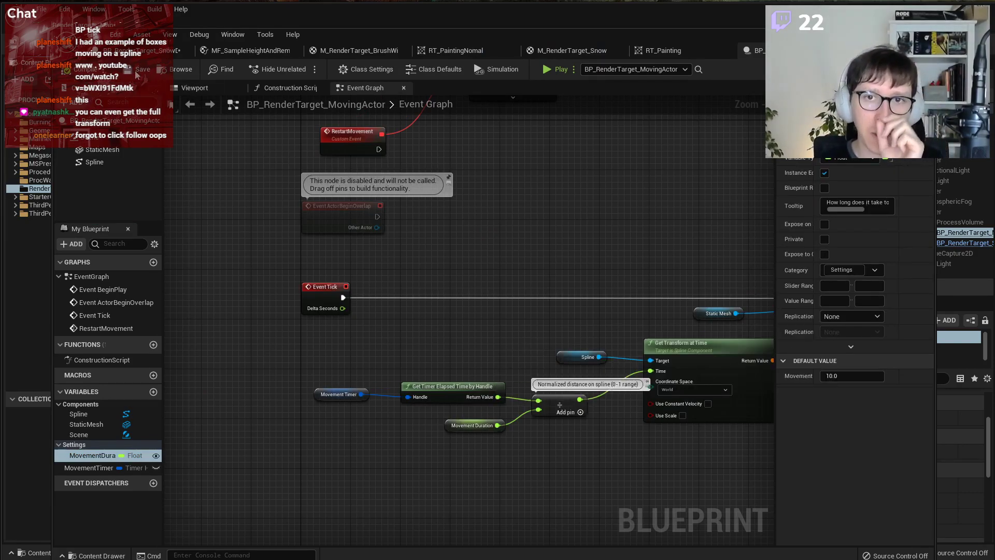
Minimize the Blueprint editor and select the painting canvas actor in the level.
{"action": "left_click_drag", "start_coordinate": [674, 32], "coordinate": [734, 338]}
{"action": "left_click", "coordinate": [726, 338]}
{"action": "left_click", "coordinate": [521, 293]}
{"action": "mouse_move", "coordinate": [522, 293]}
{"action": "right_mouse_down"}
{"action": "mouse_move", "coordinate": [549, 285]}
{"action": "mouse_move", "coordinate": [521, 293]}
{"action": "right_mouse_up"}
Open the painting canvas's Blueprint with Ctrl+E, inspect its painting nodes, then minimize it.
{"action": "key", "text": "ctrl+e"}
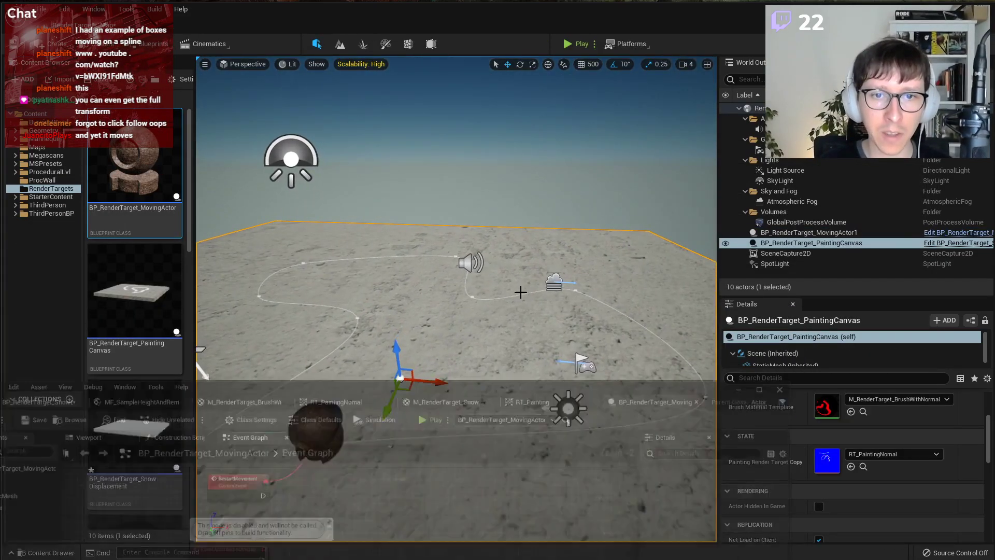
{"action": "left_click_drag", "start_coordinate": [445, 334], "coordinate": [686, 41]}
{"action": "right_click_drag", "start_coordinate": [438, 254], "coordinate": [633, 247]}
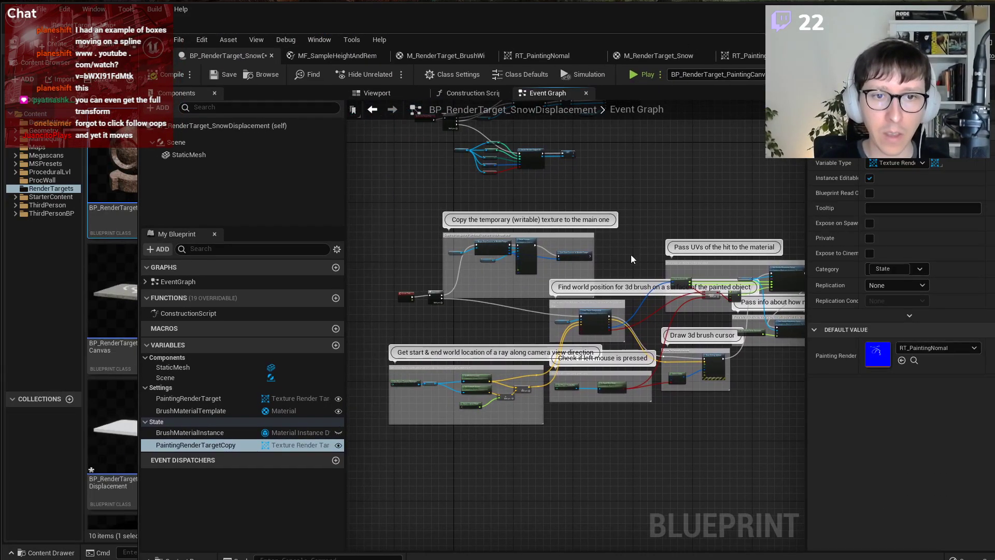
{"action": "scroll", "coordinate": [564, 312], "scroll_direction": "up", "scroll_amount": 2}
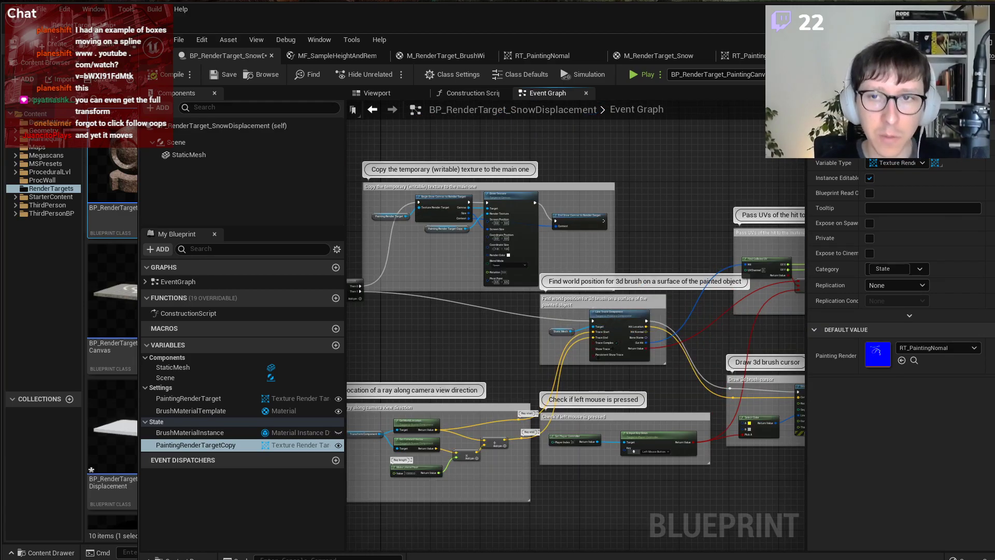
{"action": "left_click", "coordinate": [968, 44]}
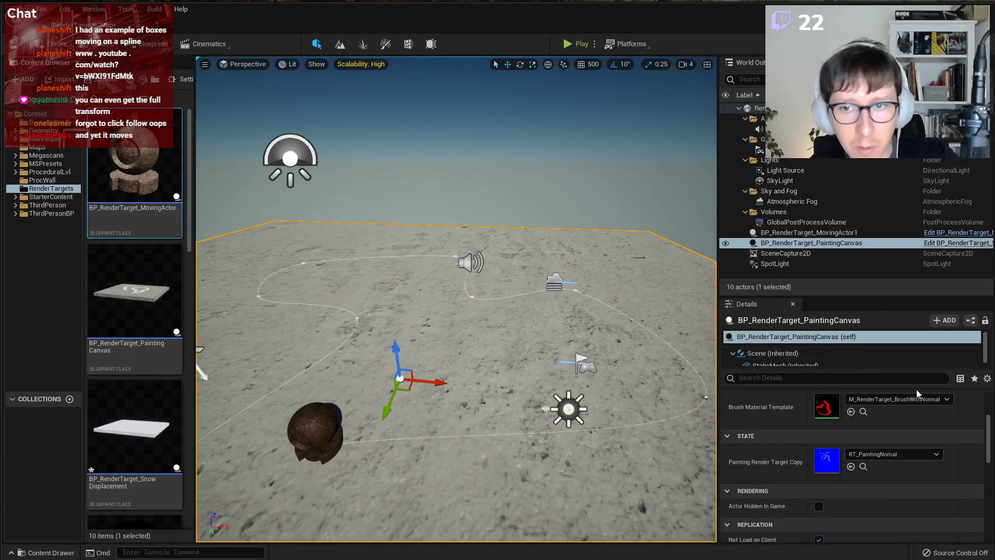
{"action": "scroll", "coordinate": [904, 454], "scroll_direction": "up", "scroll_amount": 5}
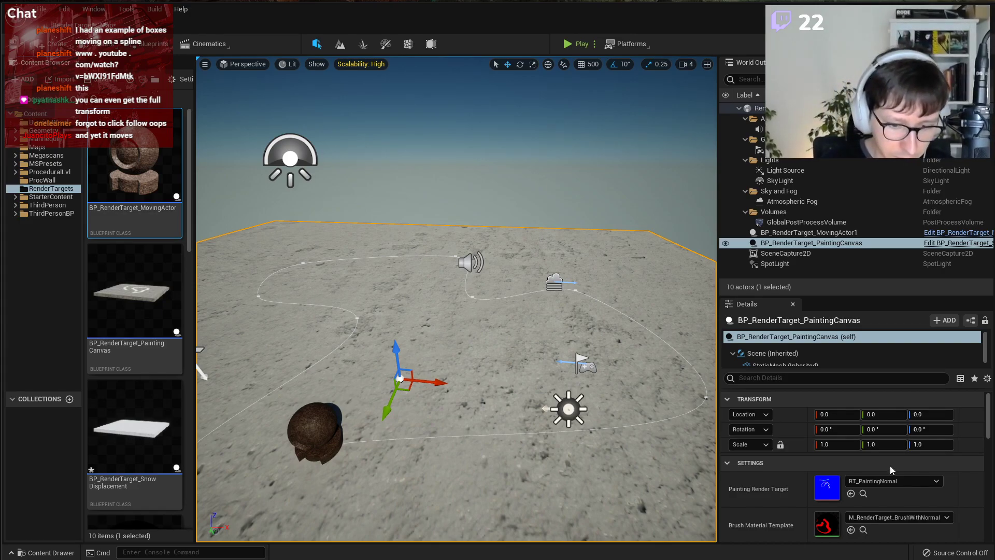
{"action": "scroll", "coordinate": [930, 468], "scroll_direction": "down", "scroll_amount": 4}
{"action": "scroll", "coordinate": [925, 466], "scroll_direction": "up", "scroll_amount": 4}
{"action": "scroll", "coordinate": [919, 462], "scroll_direction": "down", "scroll_amount": 6}
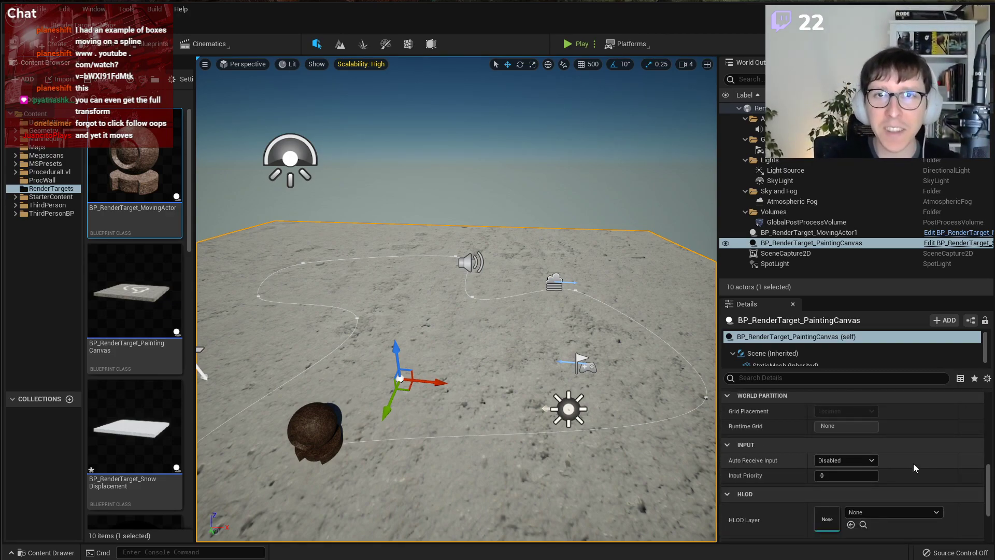
{"action": "scroll", "coordinate": [917, 464], "scroll_direction": "up", "scroll_amount": 6}
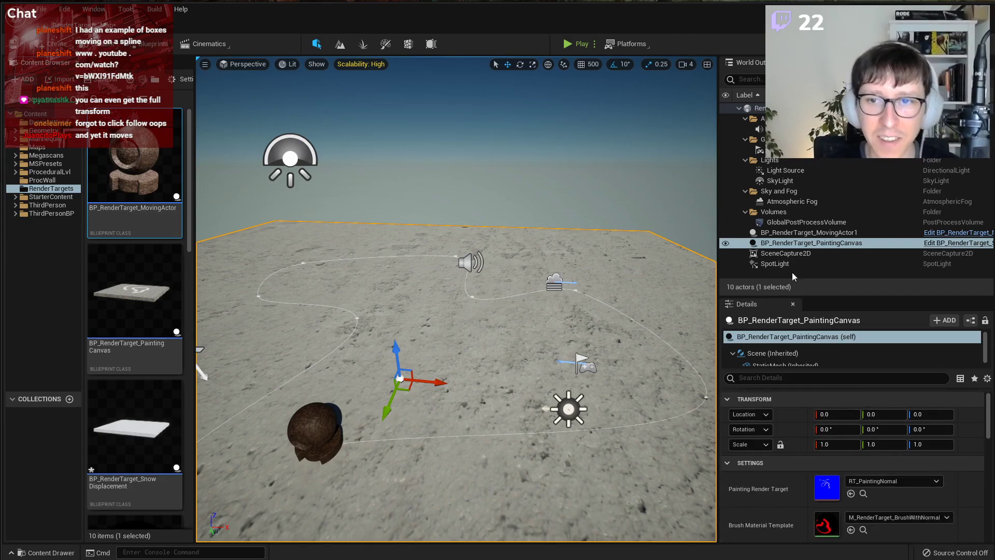
Browse to the canvas's Blueprint asset from the Outliner and bring up BP_RenderTarget_SnowDisplacement's editor.
{"action": "right_click", "coordinate": [785, 248]}
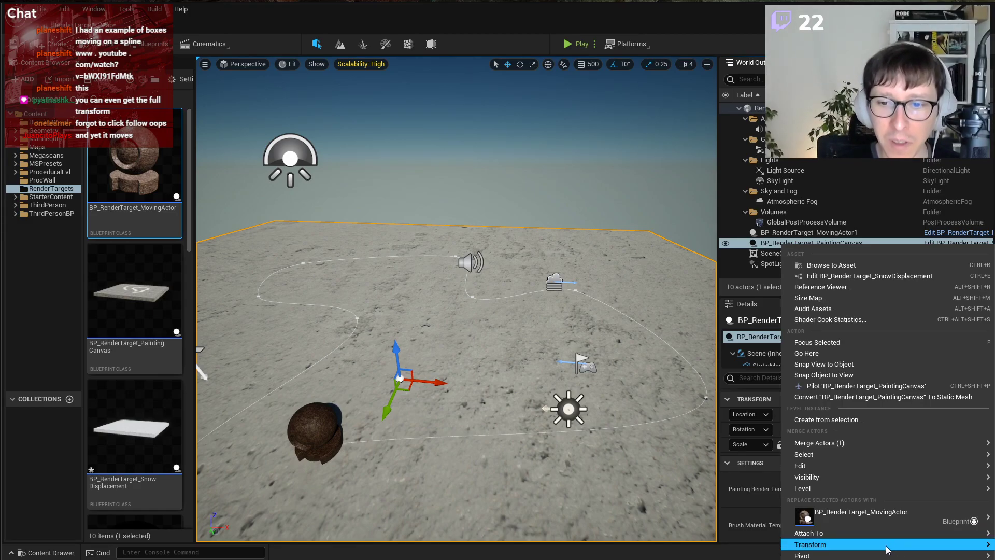
{"action": "left_click", "coordinate": [834, 268]}
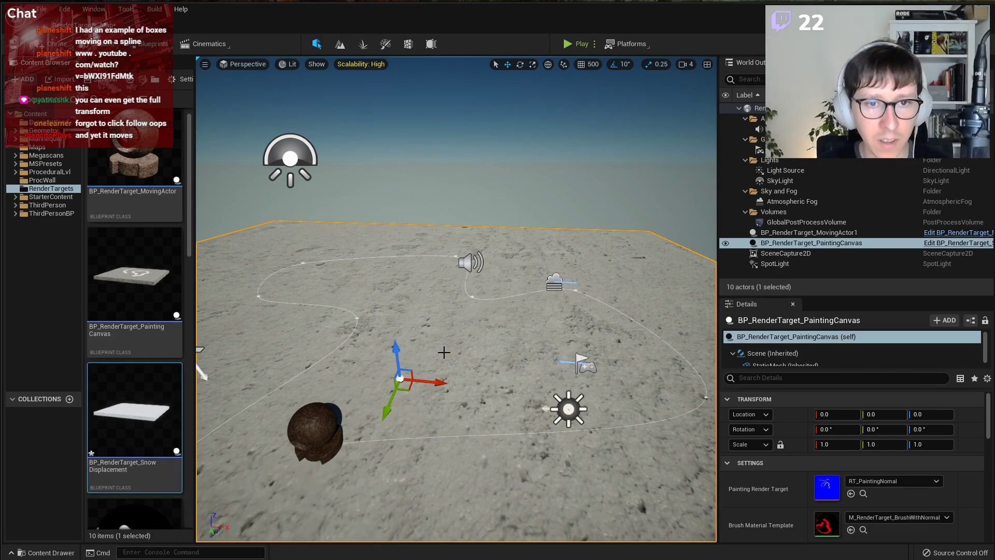
{"action": "key", "text": "alt+Tab"}
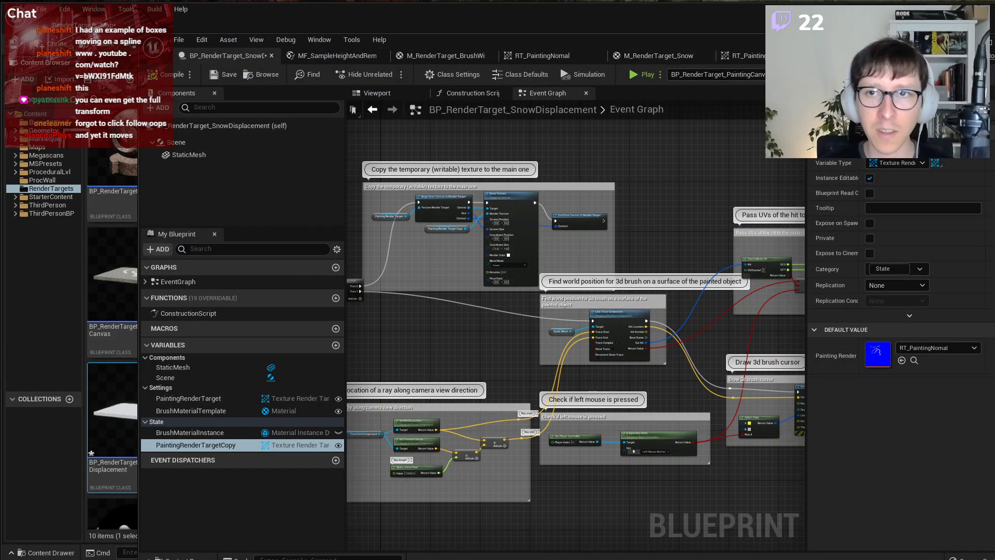
Enlarge the Blueprint window and delete the 'Check if left mouse is pressed' node group.
{"action": "left_click_drag", "start_coordinate": [601, 39], "coordinate": [528, 6]}
{"action": "left_click_drag", "start_coordinate": [947, 537], "coordinate": [983, 550]}
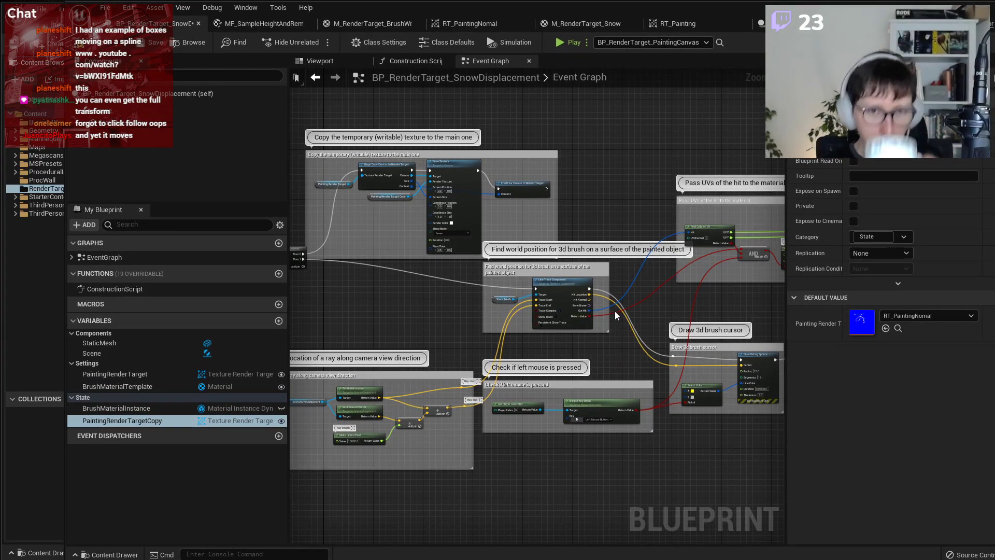
{"action": "right_click_drag", "start_coordinate": [524, 326], "coordinate": [660, 324]}
{"action": "scroll", "coordinate": [528, 374], "scroll_direction": "up", "scroll_amount": 2}
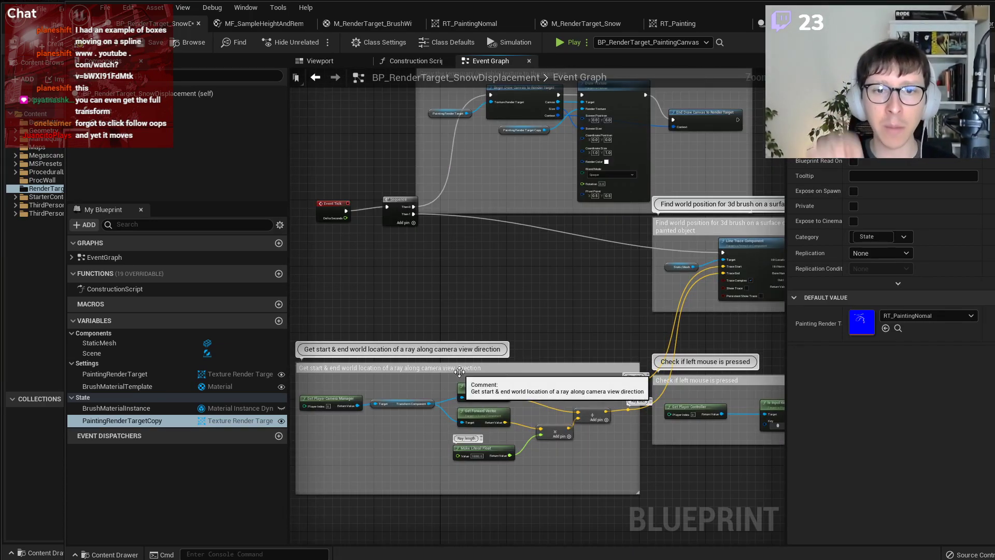
{"action": "scroll", "coordinate": [459, 371], "scroll_direction": "down", "scroll_amount": 2}
{"action": "left_click_drag", "start_coordinate": [318, 483], "coordinate": [408, 375]}
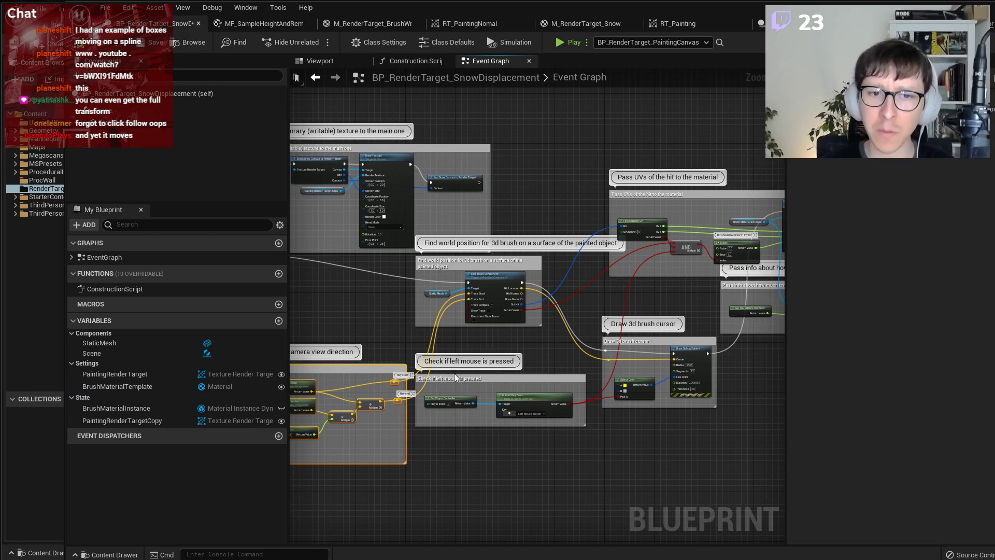
{"action": "left_click_drag", "start_coordinate": [387, 434], "coordinate": [593, 355]}
{"action": "key", "text": "Delete"}
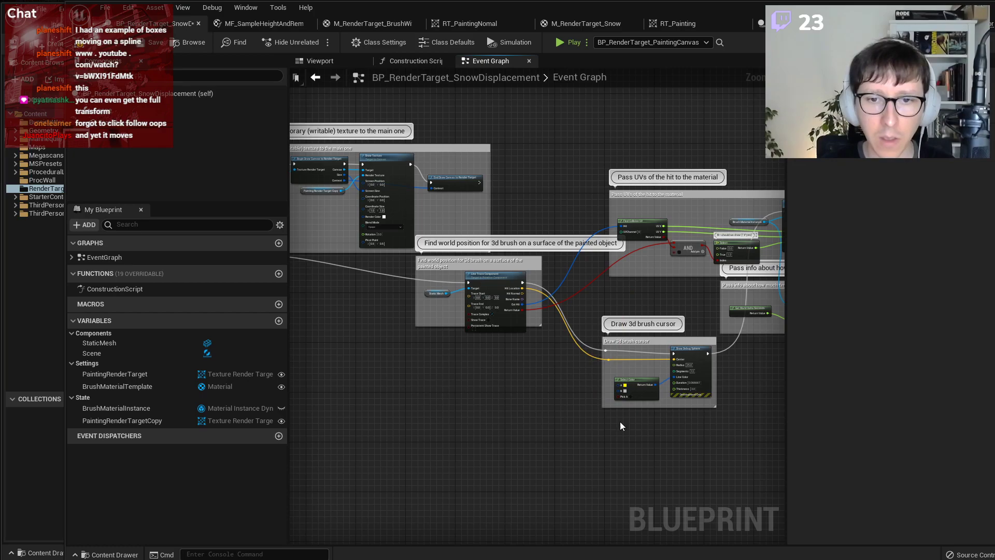
Delete the 'Draw 3d brush cursor' node group.
{"action": "scroll", "coordinate": [717, 386], "scroll_direction": "up", "scroll_amount": 3}
{"action": "right_click_drag", "start_coordinate": [722, 392], "coordinate": [655, 454]}
{"action": "mouse_move", "coordinate": [435, 503]}
{"action": "left_mouse_down"}
{"action": "mouse_move", "coordinate": [656, 386]}
{"action": "mouse_move", "coordinate": [654, 373]}
{"action": "left_mouse_up"}
{"action": "key", "text": "Delete"}
Review the remaining Pass UVs, Find world position, Draw Texture and Line Trace nodes.
{"action": "mouse_move", "coordinate": [608, 349]}
{"action": "right_mouse_down"}
{"action": "mouse_move", "coordinate": [461, 393]}
{"action": "mouse_move", "coordinate": [653, 412]}
{"action": "mouse_move", "coordinate": [648, 438]}
{"action": "mouse_move", "coordinate": [584, 450]}
{"action": "right_mouse_up"}
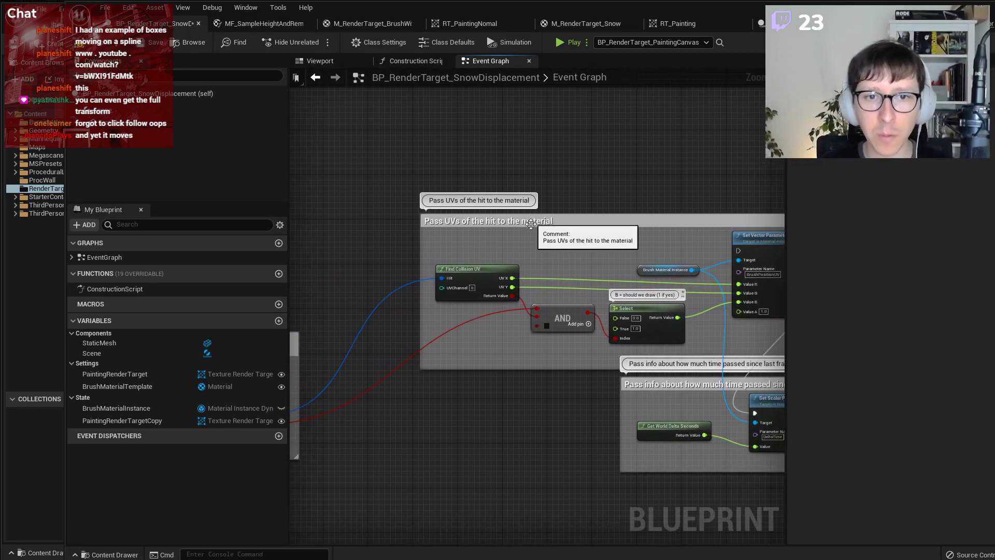
{"action": "mouse_move", "coordinate": [519, 287]}
{"action": "right_mouse_down"}
{"action": "mouse_move", "coordinate": [656, 305]}
{"action": "mouse_move", "coordinate": [738, 297]}
{"action": "mouse_move", "coordinate": [737, 359]}
{"action": "right_mouse_up"}
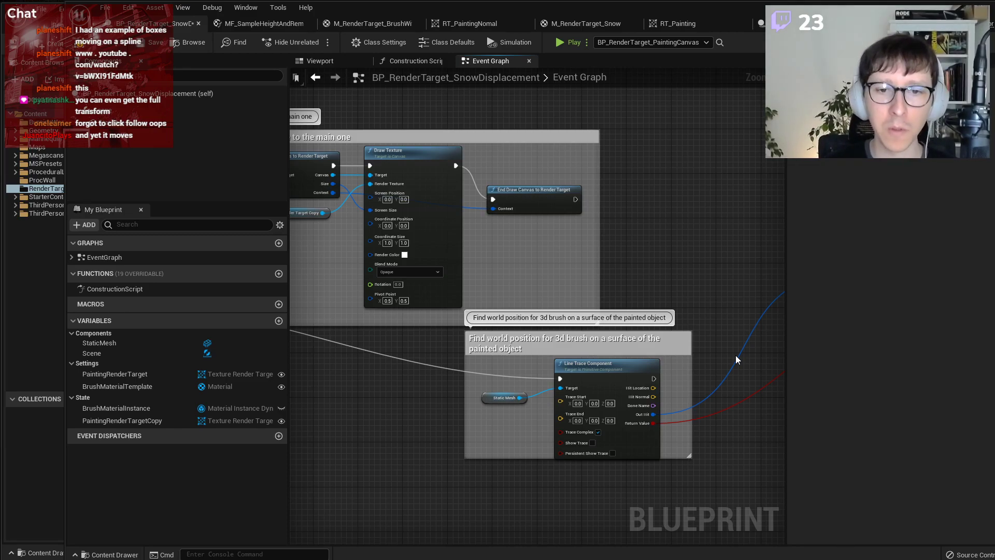
{"action": "right_click_drag", "start_coordinate": [720, 359], "coordinate": [378, 360]}
{"action": "mouse_move", "coordinate": [277, 331]}
{"action": "right_mouse_down"}
{"action": "mouse_move", "coordinate": [189, 343]}
{"action": "mouse_move", "coordinate": [621, 371]}
{"action": "right_mouse_up"}
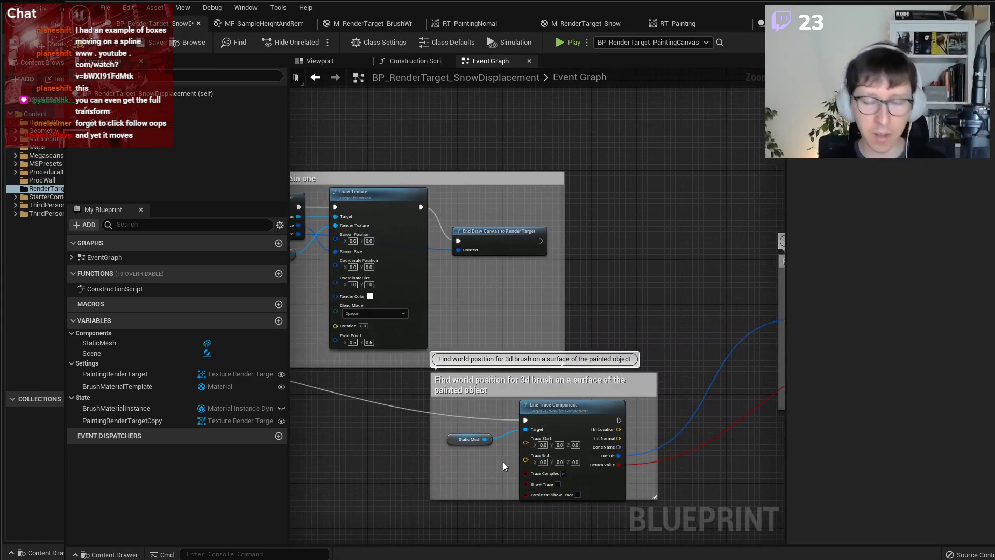
{"action": "scroll", "coordinate": [508, 457], "scroll_direction": "up", "scroll_amount": 2}
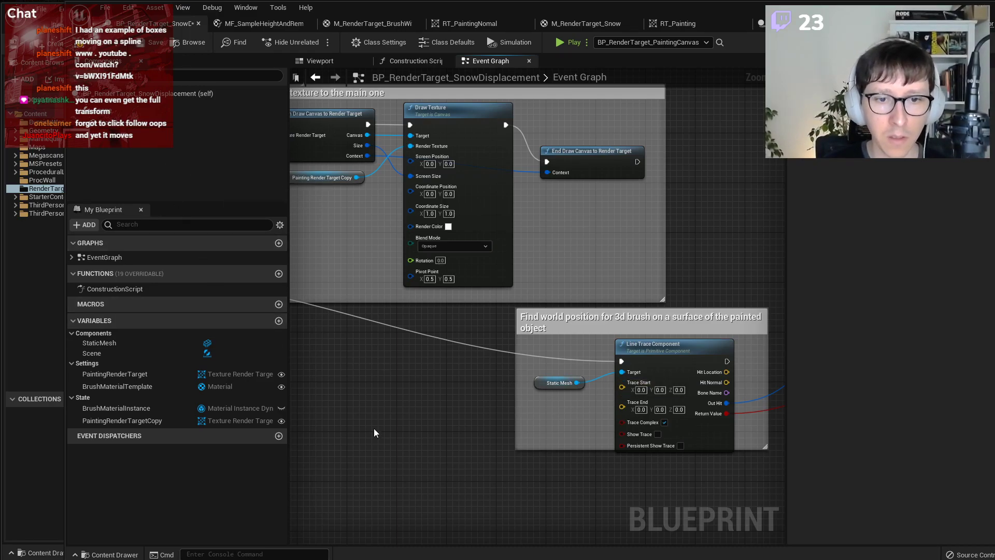
{"action": "mouse_move", "coordinate": [378, 421]}
{"action": "right_mouse_down"}
{"action": "mouse_move", "coordinate": [564, 388]}
{"action": "mouse_move", "coordinate": [391, 409]}
{"action": "right_mouse_up"}
{"action": "scroll", "coordinate": [565, 388], "scroll_direction": "down", "scroll_amount": 2}
{"action": "scroll", "coordinate": [564, 388], "scroll_direction": "up", "scroll_amount": 2}
Add a Get All Actors Of Class node collecting BP_RenderTarget_MovingActor.
{"action": "right_click", "coordinate": [423, 388]}
{"action": "type", "text": "get all actors"}
{"action": "key", "text": "Return"}
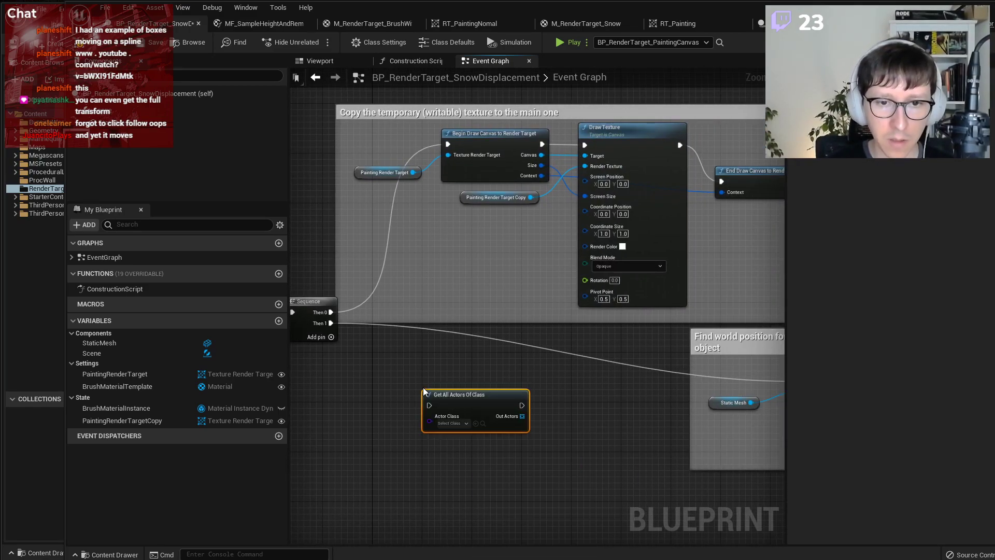
{"action": "left_click", "coordinate": [466, 424]}
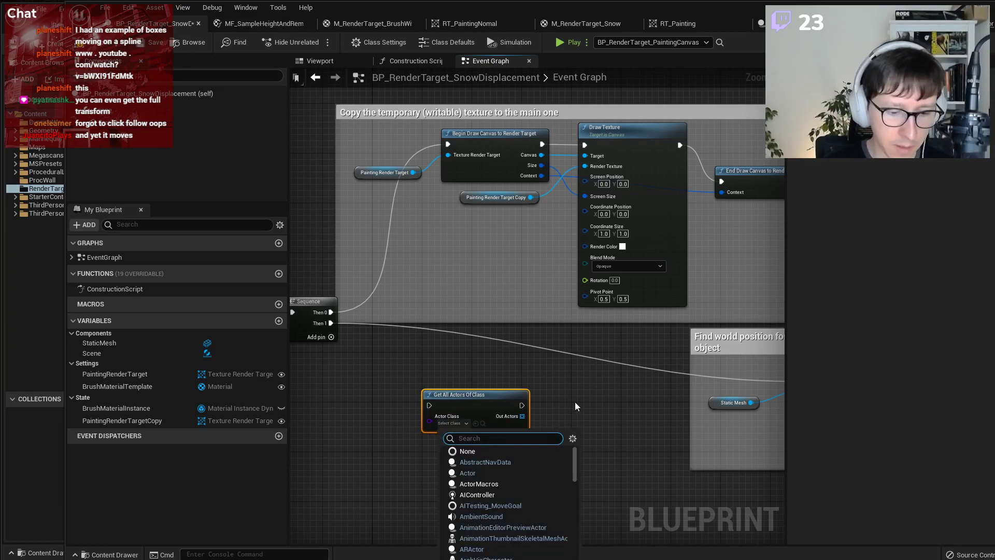
{"action": "type", "text": "movin"}
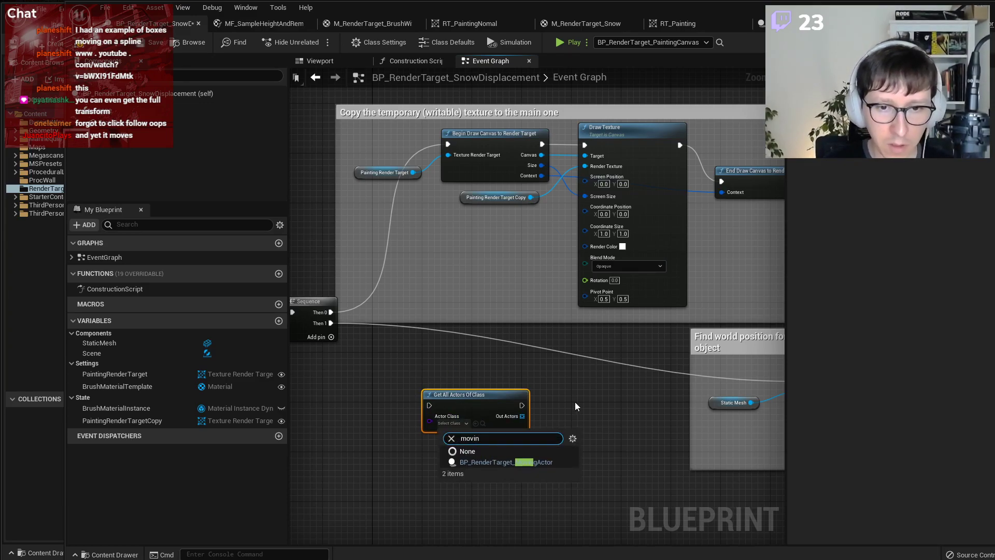
{"action": "left_click", "coordinate": [502, 461]}
Run Get All Actors from Sequence's Then 1 and add a GET node for the first found actor.
{"action": "scroll", "coordinate": [456, 399], "scroll_direction": "up", "scroll_amount": 2}
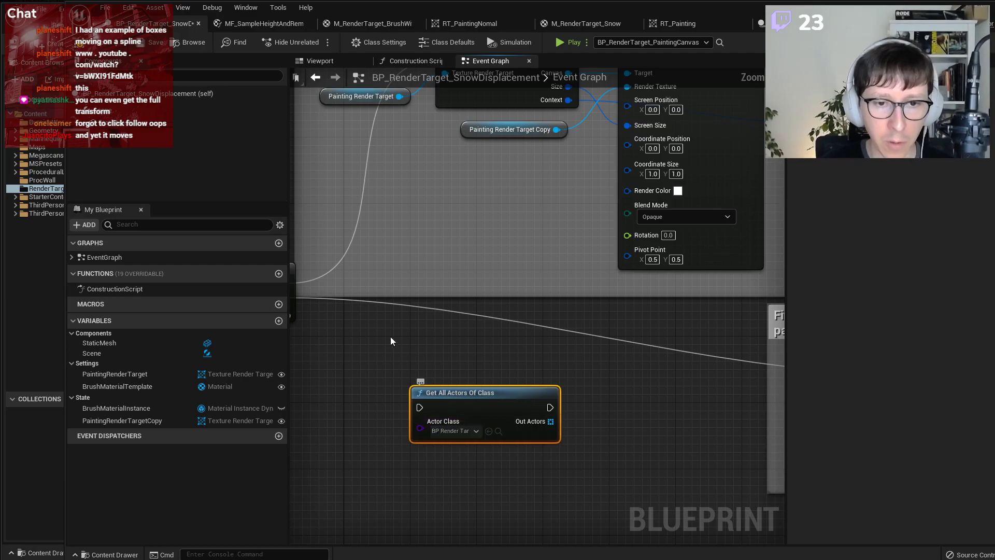
{"action": "right_click_drag", "start_coordinate": [392, 343], "coordinate": [555, 334]}
{"action": "left_click_drag", "start_coordinate": [446, 285], "coordinate": [581, 397]}
{"action": "right_click_drag", "start_coordinate": [580, 397], "coordinate": [422, 351]}
{"action": "left_click_drag", "start_coordinate": [391, 373], "coordinate": [452, 373]}
{"action": "type", "text": "g"}
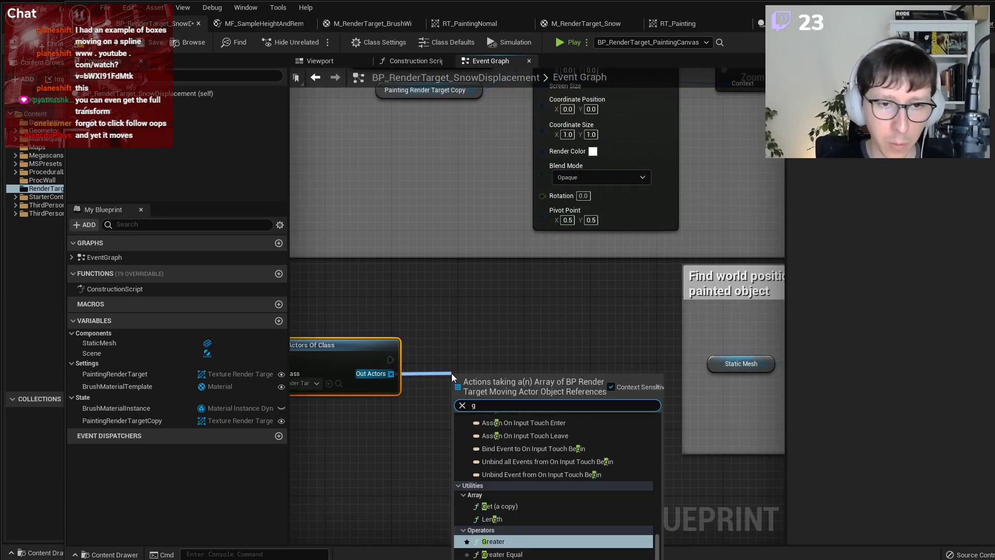
{"action": "type", "text": "et"}
{"action": "key", "text": "Return"}
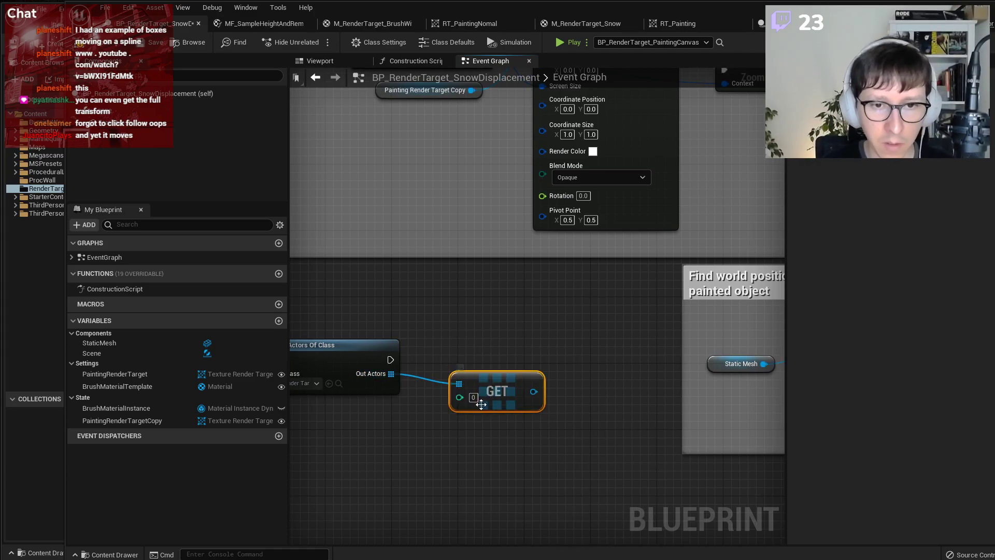
Run the Line Trace after Get All Actors and add GetActorLocation from the found actor.
{"action": "scroll", "coordinate": [502, 347], "scroll_direction": "down", "scroll_amount": 2}
{"action": "mouse_move", "coordinate": [502, 346]}
{"action": "right_mouse_down"}
{"action": "mouse_move", "coordinate": [364, 354]}
{"action": "mouse_move", "coordinate": [381, 379]}
{"action": "right_mouse_up"}
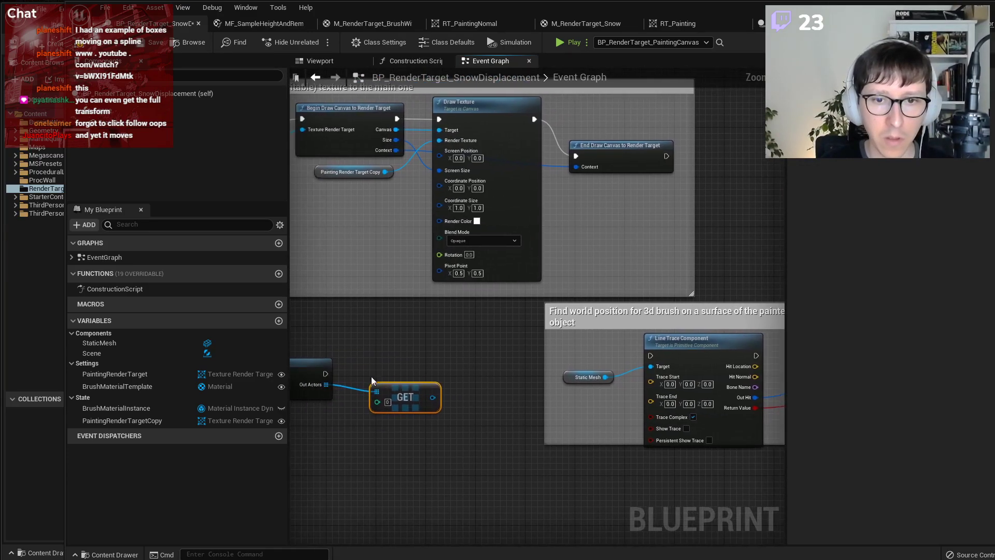
{"action": "left_click_drag", "start_coordinate": [325, 373], "coordinate": [652, 357]}
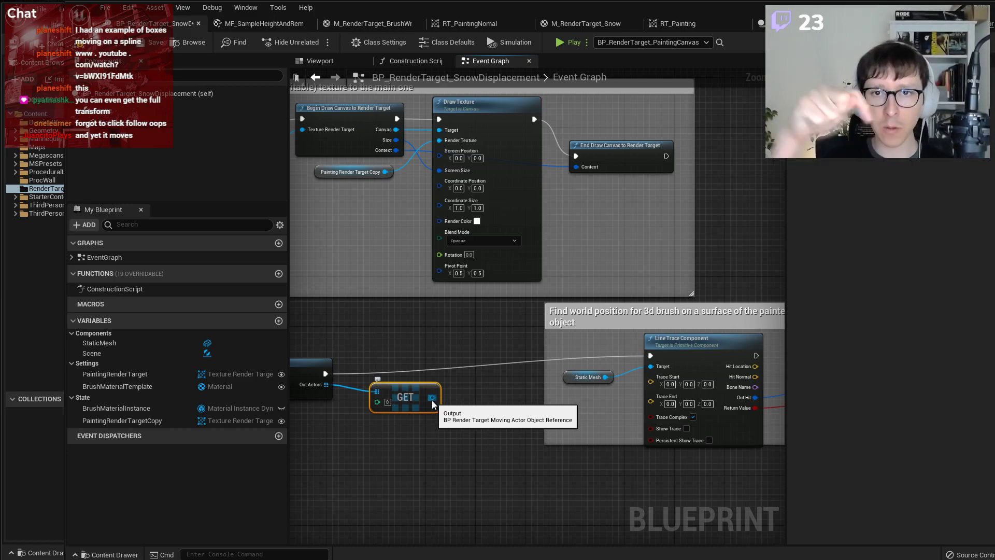
{"action": "left_click_drag", "start_coordinate": [431, 400], "coordinate": [461, 452]}
{"action": "type", "text": "get actor"}
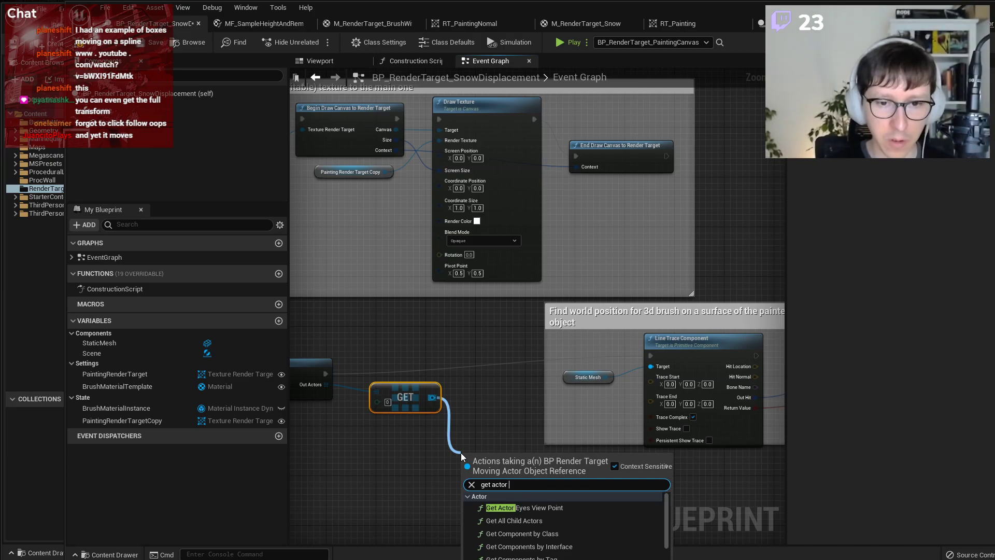
{"action": "type", "text": " loc"}
{"action": "key", "text": "Return"}
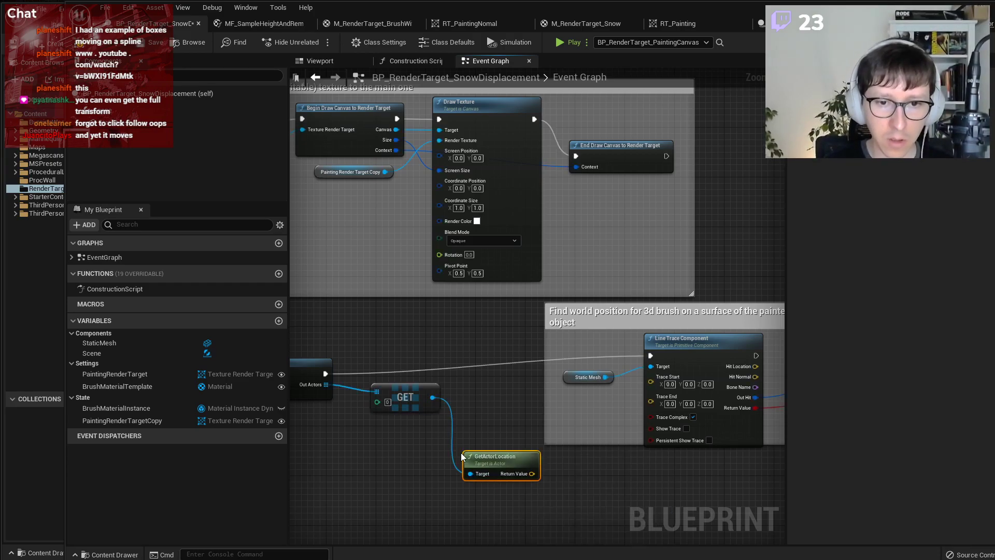
Arrange the actor lookup nodes, placing GetActorLocation beside the GET node.
{"action": "right_click_drag", "start_coordinate": [393, 486], "coordinate": [511, 471]}
{"action": "left_click_drag", "start_coordinate": [341, 471], "coordinate": [523, 360]}
{"action": "right_click_drag", "start_coordinate": [404, 356], "coordinate": [533, 337]}
{"action": "scroll", "coordinate": [533, 337], "scroll_direction": "down", "scroll_amount": 2}
{"action": "right_click_drag", "start_coordinate": [621, 373], "coordinate": [365, 365]}
{"action": "scroll", "coordinate": [421, 404], "scroll_direction": "up", "scroll_amount": 1}
{"action": "left_click_drag", "start_coordinate": [431, 377], "coordinate": [423, 327]}
{"action": "left_click", "coordinate": [547, 363]}
Rearrange the line trace comment block and tick nodes to make room.
{"action": "right_click_drag", "start_coordinate": [547, 363], "coordinate": [401, 405]}
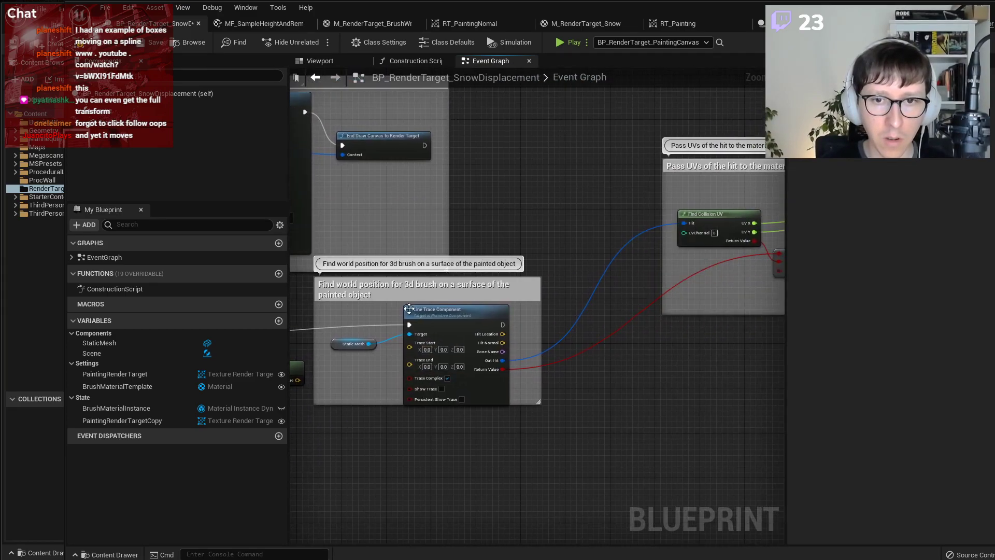
{"action": "left_click_drag", "start_coordinate": [401, 291], "coordinate": [460, 294]}
{"action": "right_click_drag", "start_coordinate": [382, 436], "coordinate": [629, 431]}
{"action": "key", "text": "ctrl+z"}
{"action": "left_click_drag", "start_coordinate": [623, 402], "coordinate": [623, 424]}
{"action": "scroll", "coordinate": [555, 336], "scroll_direction": "down", "scroll_amount": 5}
{"action": "left_click_drag", "start_coordinate": [549, 317], "coordinate": [535, 380]}
{"action": "left_click", "coordinate": [566, 415]}
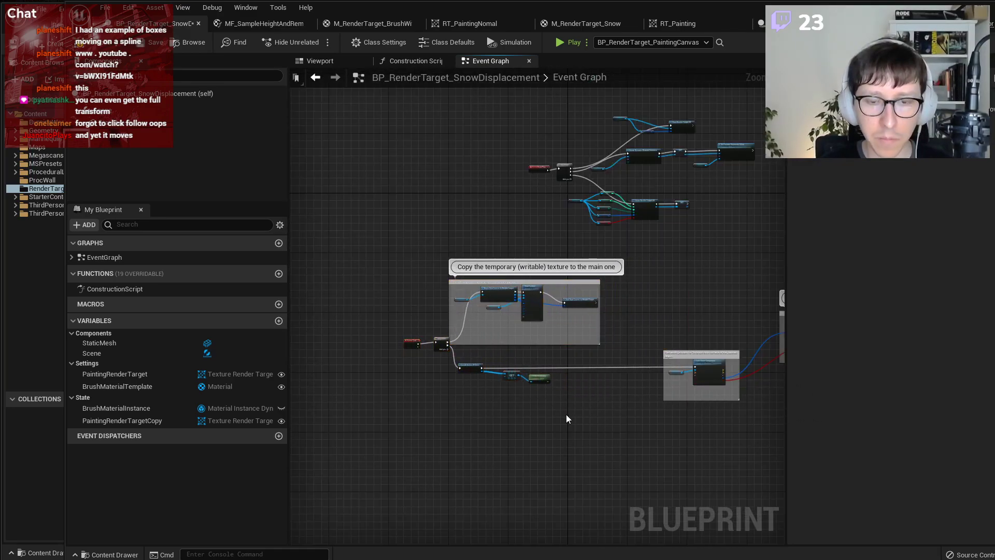
{"action": "scroll", "coordinate": [566, 415], "scroll_direction": "up", "scroll_amount": 6}
{"action": "left_click", "coordinate": [443, 435]}
Add a Vector + node off the actor location with a Z offset of 1000.
{"action": "left_click_drag", "start_coordinate": [395, 393], "coordinate": [476, 387]}
{"action": "type", "text": "+"}
{"action": "key", "text": "Return"}
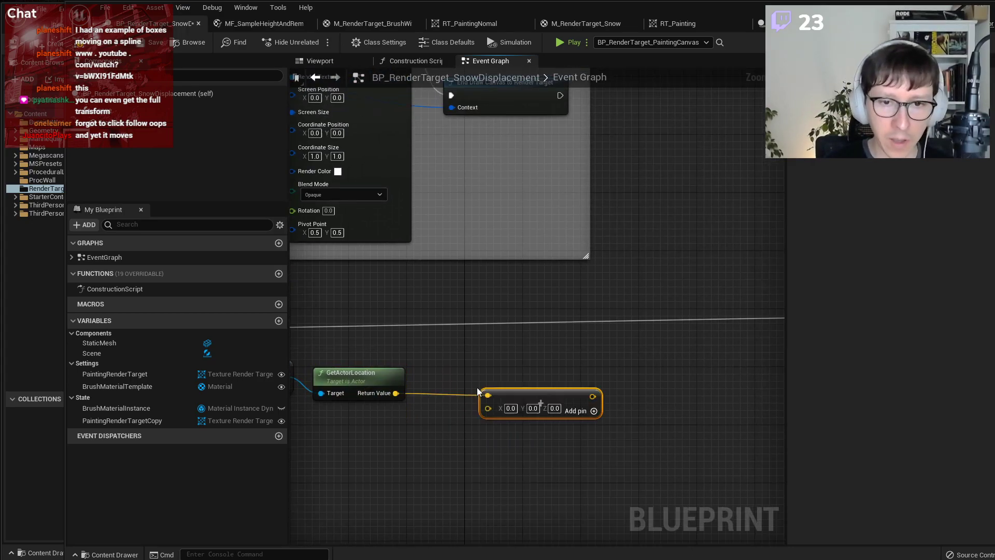
{"action": "left_click", "coordinate": [554, 408]}
{"action": "type", "text": "1000"}
{"action": "left_click_drag", "start_coordinate": [596, 408], "coordinate": [581, 386]}
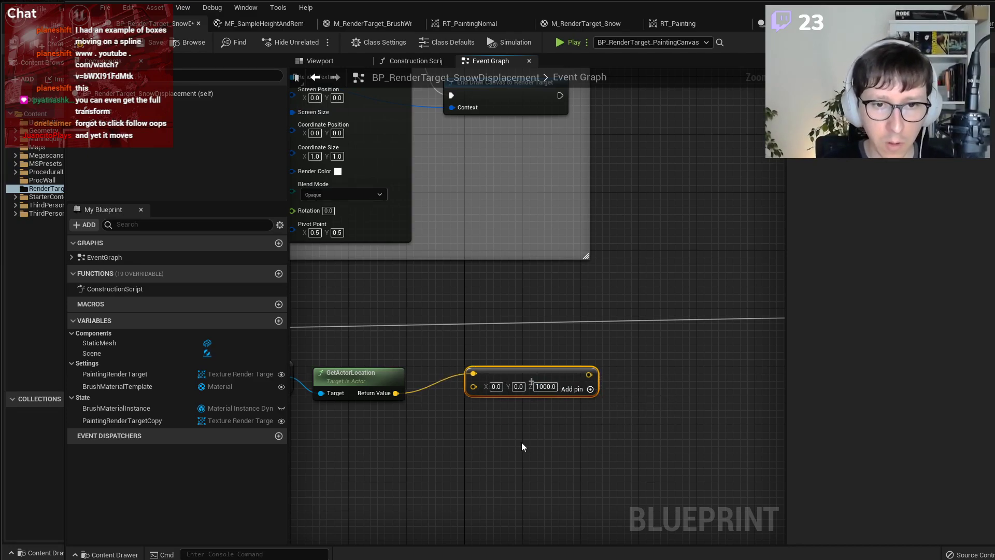
Duplicate it with Z -1000 from the actor location and wire the +1000 result into Trace Start.
{"action": "key", "text": "ctrl+c"}
{"action": "key", "text": "ctrl+v"}
{"action": "left_click_drag", "start_coordinate": [396, 393], "coordinate": [530, 418]}
{"action": "left_click", "coordinate": [588, 447]}
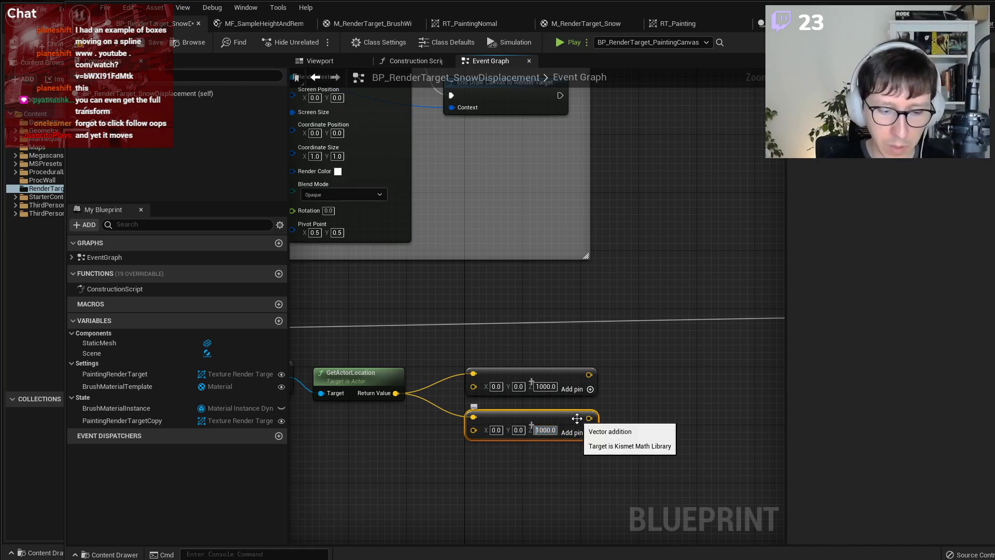
{"action": "left_click", "coordinate": [684, 395]}
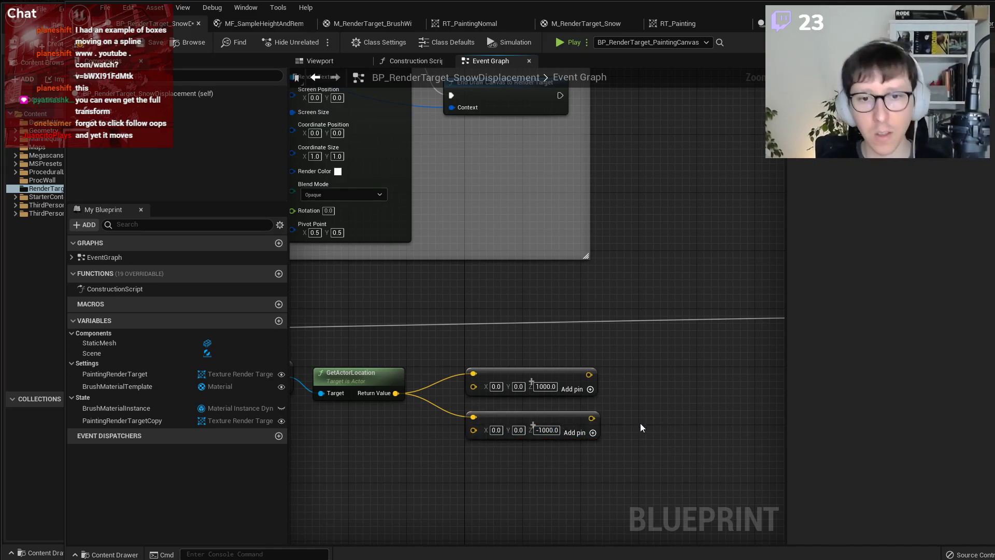
{"action": "scroll", "coordinate": [637, 431], "scroll_direction": "down", "scroll_amount": 2}
{"action": "mouse_move", "coordinate": [430, 402]}
{"action": "left_mouse_down"}
{"action": "mouse_move", "coordinate": [717, 395]}
{"action": "mouse_move", "coordinate": [716, 410]}
{"action": "mouse_move", "coordinate": [432, 435]}
{"action": "left_mouse_up"}
{"action": "scroll", "coordinate": [502, 413], "scroll_direction": "down", "scroll_amount": 3}
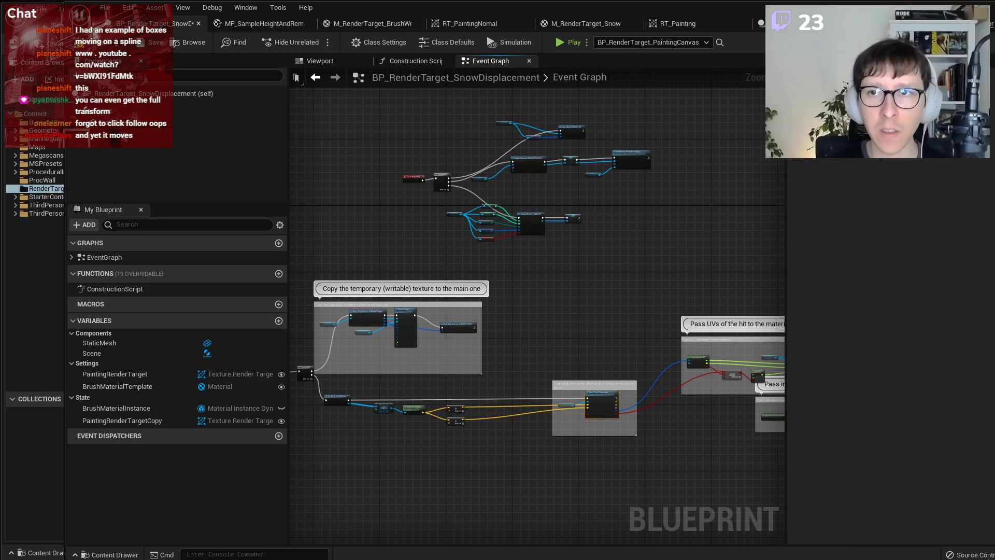
In the level editor, fly the viewport camera around to view the spline.
{"action": "key", "text": "alt+Tab"}
{"action": "right_click_drag", "start_coordinate": [455, 300], "coordinate": [424, 335]}
{"action": "key", "text": "w"}
{"action": "key", "text": "s"}
{"action": "right_click_drag", "start_coordinate": [497, 310], "coordinate": [510, 262]}
{"action": "key", "text": "w"}
{"action": "key", "text": "s"}
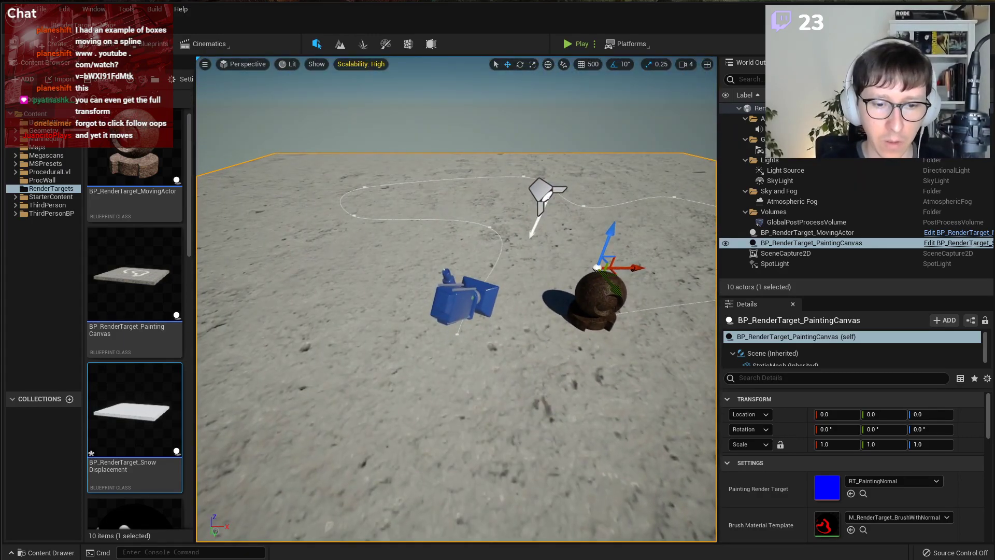
Restore the comment box size, shift the comment blocks left, then bring up the web browser.
{"action": "key", "text": "alt+Tab"}
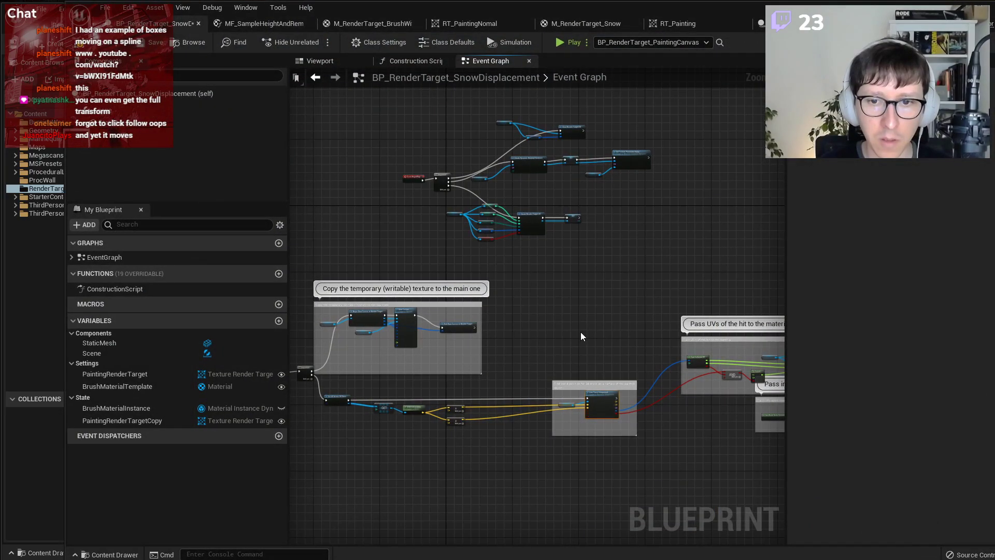
{"action": "scroll", "coordinate": [581, 335], "scroll_direction": "down", "scroll_amount": 1}
{"action": "scroll", "coordinate": [538, 301], "scroll_direction": "down", "scroll_amount": 1}
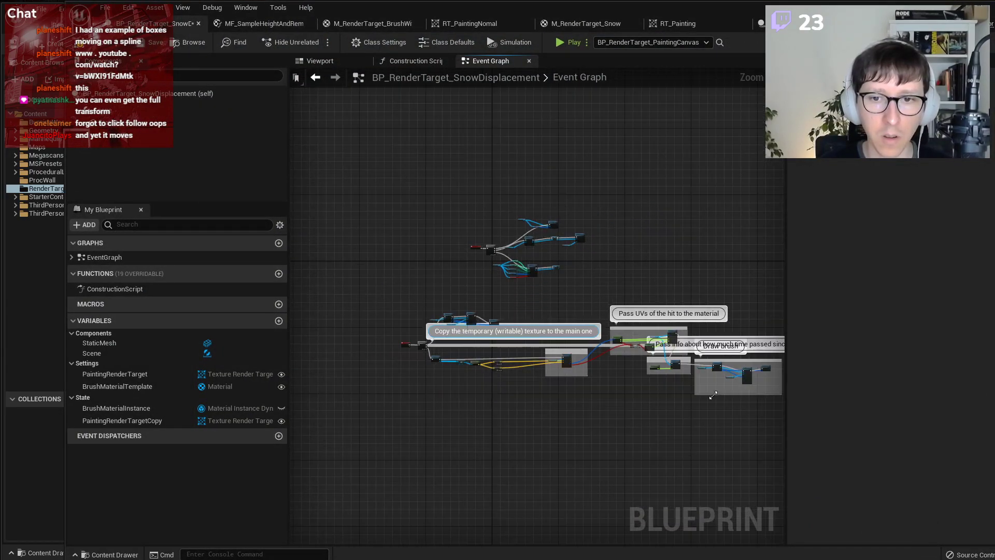
{"action": "key", "text": "ctrl+z"}
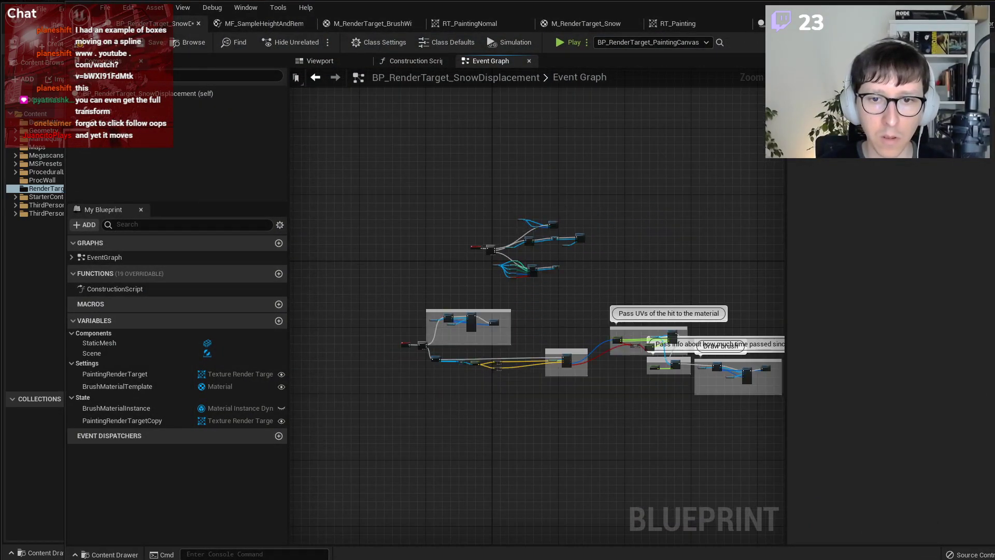
{"action": "right_click_drag", "start_coordinate": [746, 432], "coordinate": [636, 417]}
{"action": "left_click_drag", "start_coordinate": [690, 419], "coordinate": [430, 292]}
{"action": "left_click_drag", "start_coordinate": [525, 315], "coordinate": [487, 316]}
{"action": "left_click", "coordinate": [471, 393]}
{"action": "scroll", "coordinate": [471, 393], "scroll_direction": "up", "scroll_amount": 1}
{"action": "scroll", "coordinate": [424, 426], "scroll_direction": "up", "scroll_amount": 3}
{"action": "right_click_drag", "start_coordinate": [360, 484], "coordinate": [470, 466]}
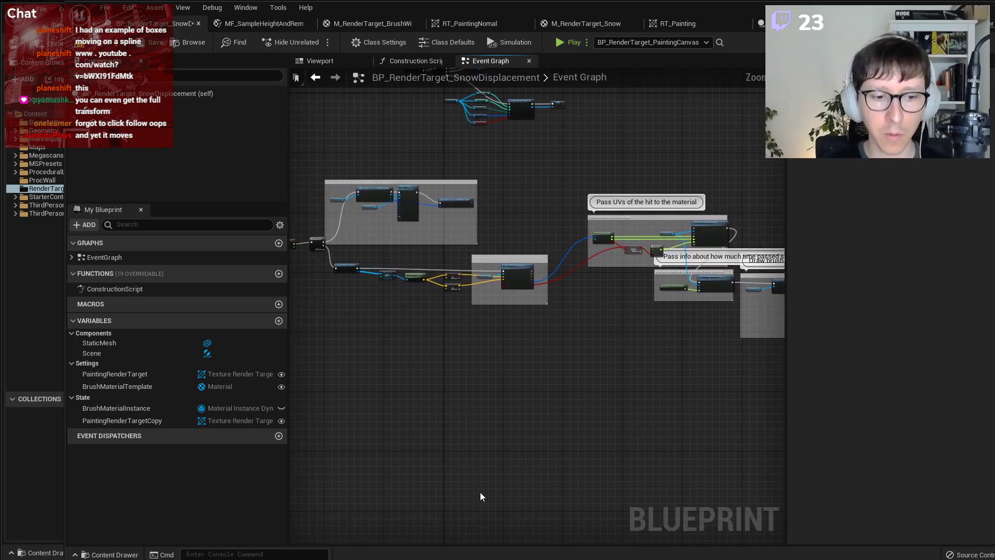
{"action": "key", "text": "alt+Tab"}
{"action": "key", "text": "ctrl+shift+p"}
{"action": "type", "text": "e"}
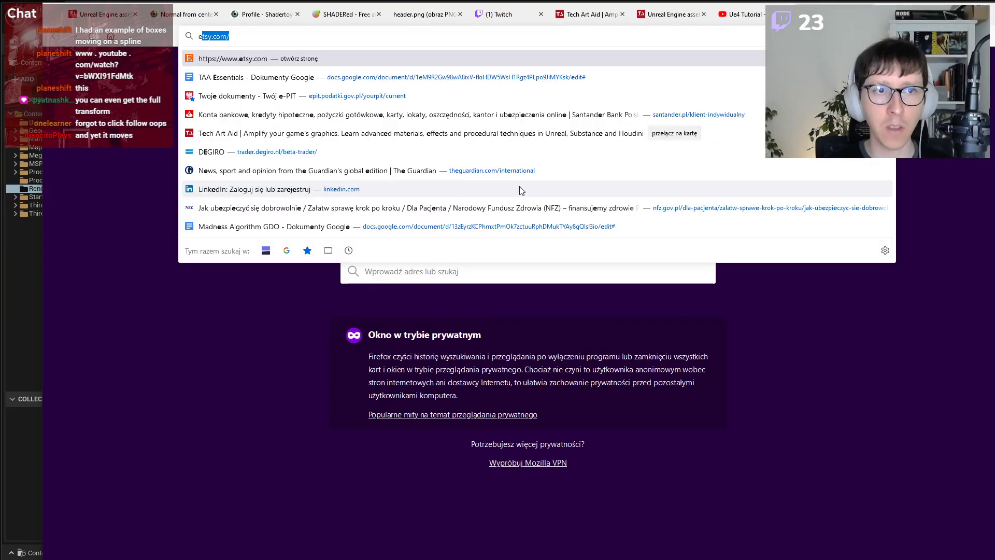
{"action": "key", "text": "BackSpace"}
{"action": "type", "text": "tec"}
{"action": "key", "text": "Return"}
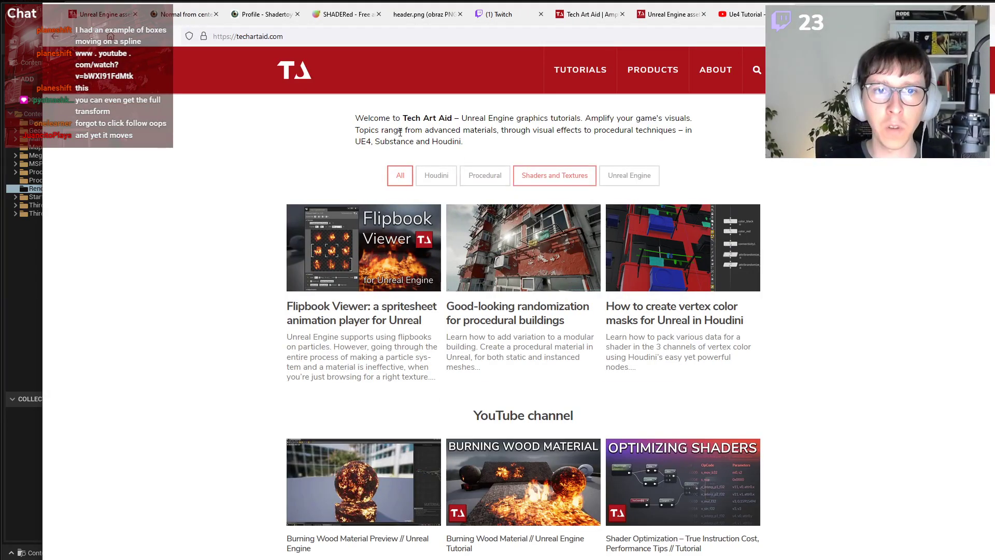
{"action": "scroll", "coordinate": [556, 225], "scroll_direction": "down", "scroll_amount": 6}
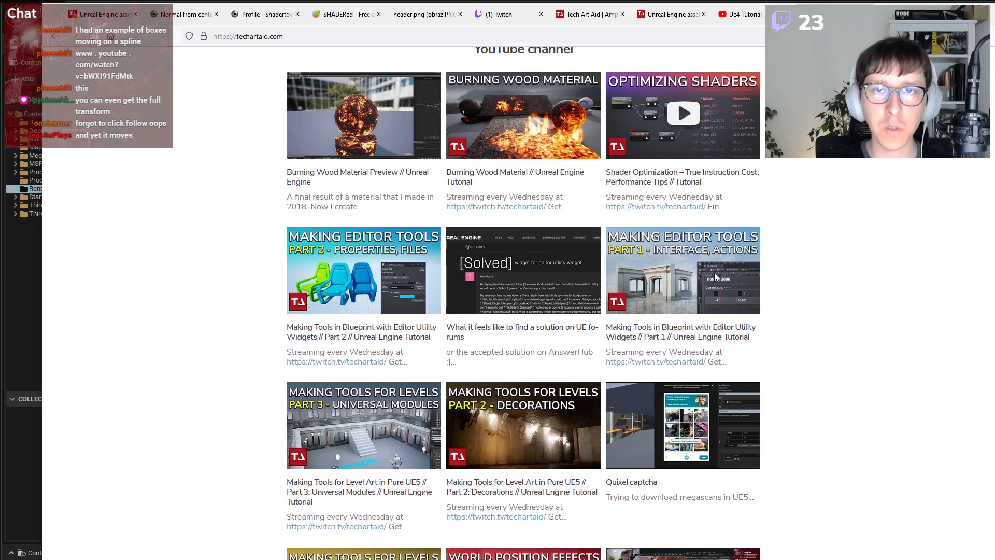
{"action": "scroll", "coordinate": [792, 342], "scroll_direction": "down", "scroll_amount": 5}
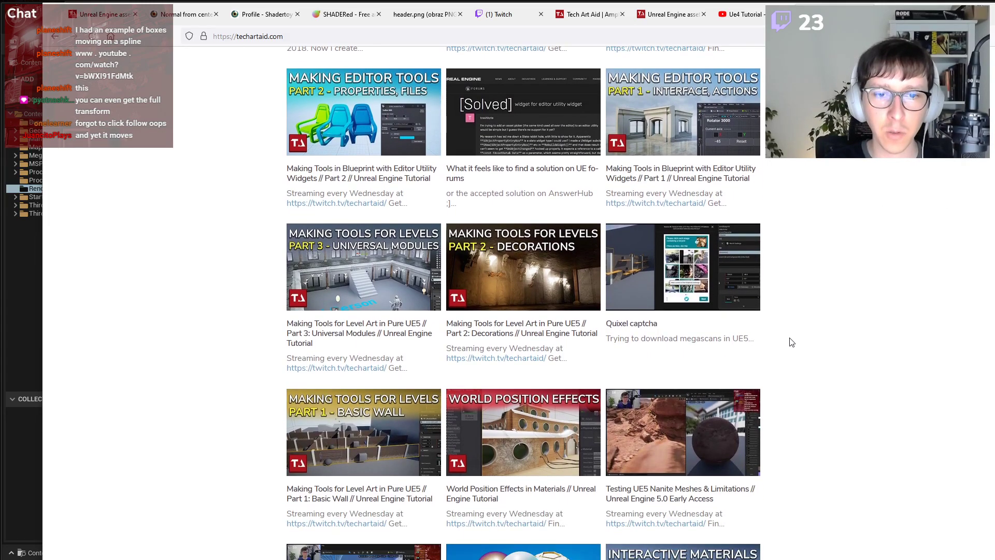
{"action": "scroll", "coordinate": [791, 342], "scroll_direction": "down", "scroll_amount": 7}
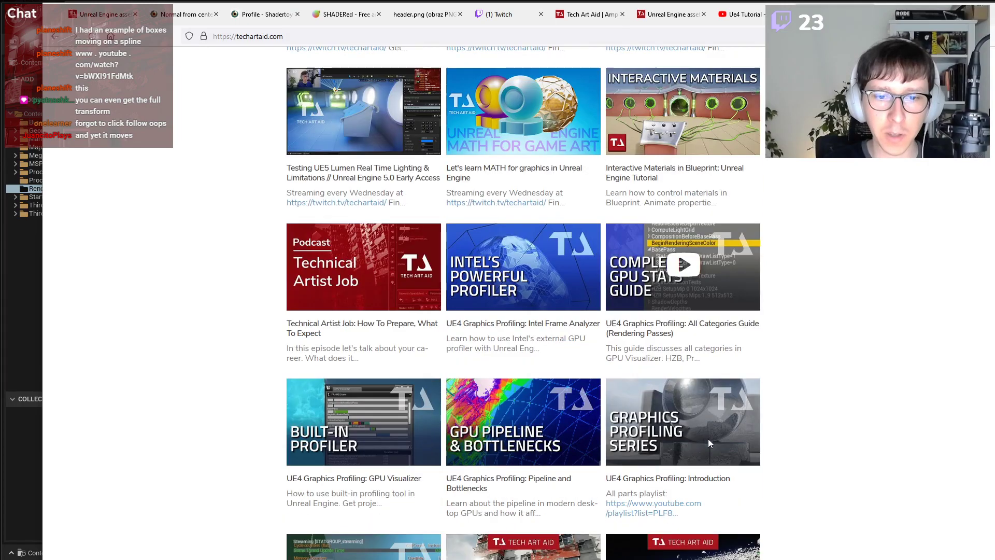
{"action": "scroll", "coordinate": [491, 550], "scroll_direction": "down", "scroll_amount": 1}
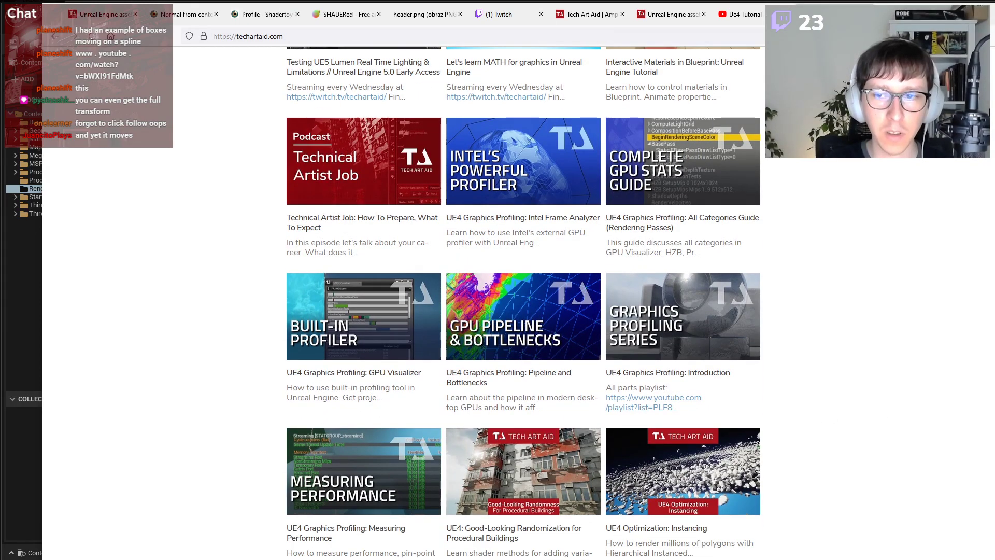
{"action": "scroll", "coordinate": [821, 377], "scroll_direction": "up", "scroll_amount": 4}
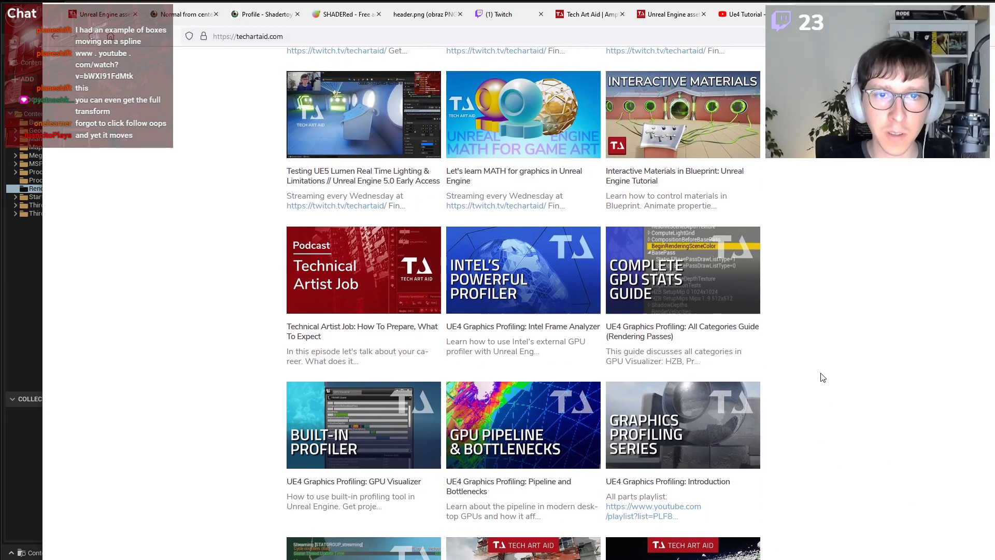
{"action": "scroll", "coordinate": [626, 381], "scroll_direction": "up", "scroll_amount": 5}
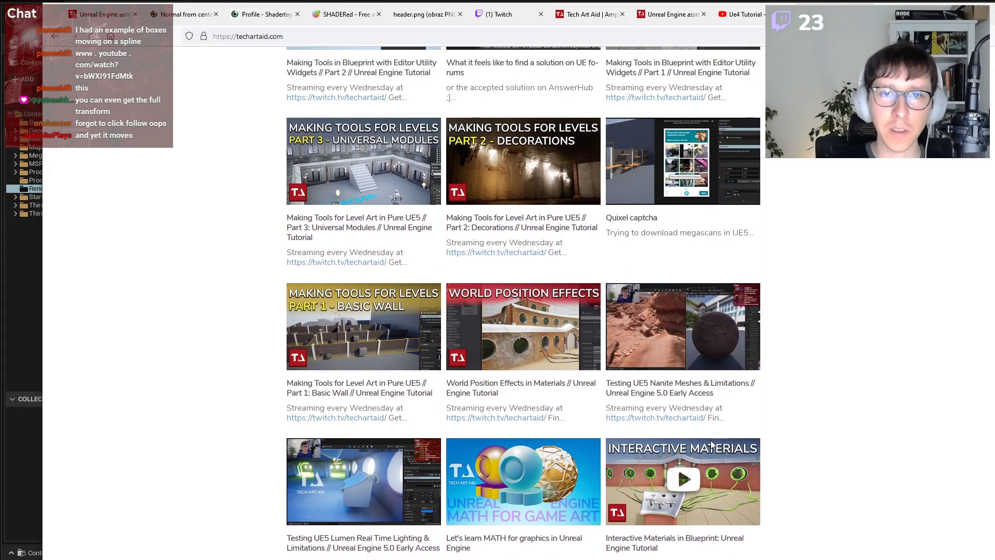
{"action": "scroll", "coordinate": [711, 444], "scroll_direction": "up", "scroll_amount": 2}
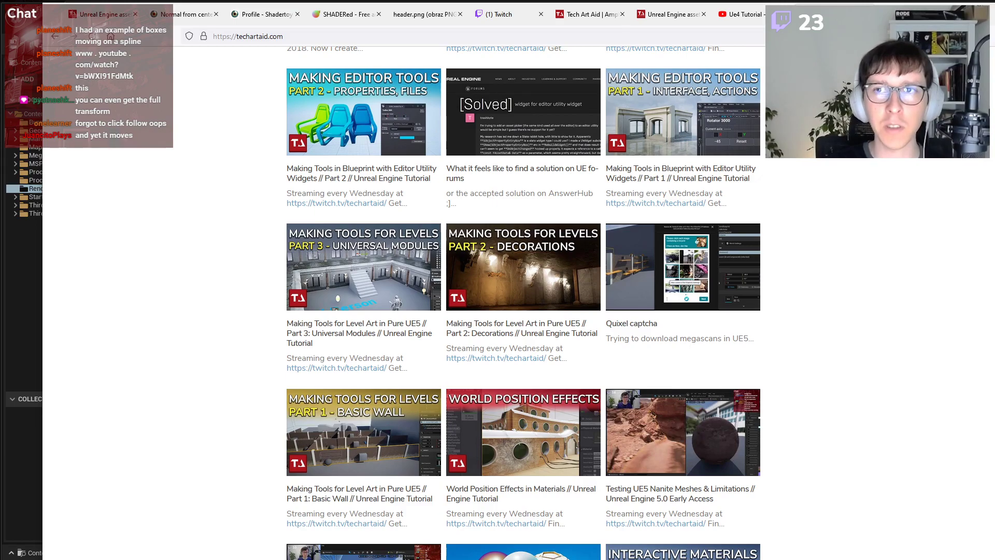
{"action": "scroll", "coordinate": [894, 180], "scroll_direction": "up", "scroll_amount": 9}
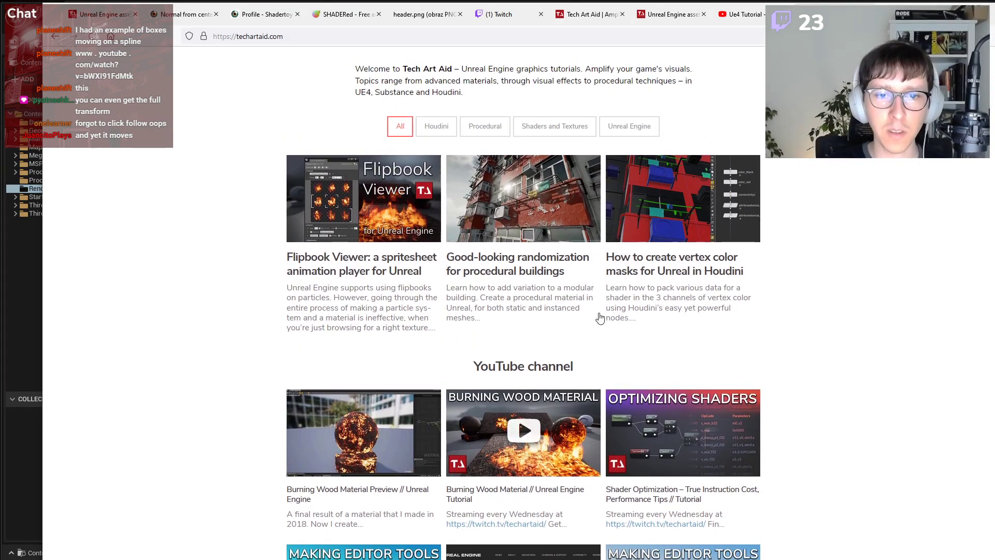
{"action": "scroll", "coordinate": [754, 240], "scroll_direction": "up", "scroll_amount": 1}
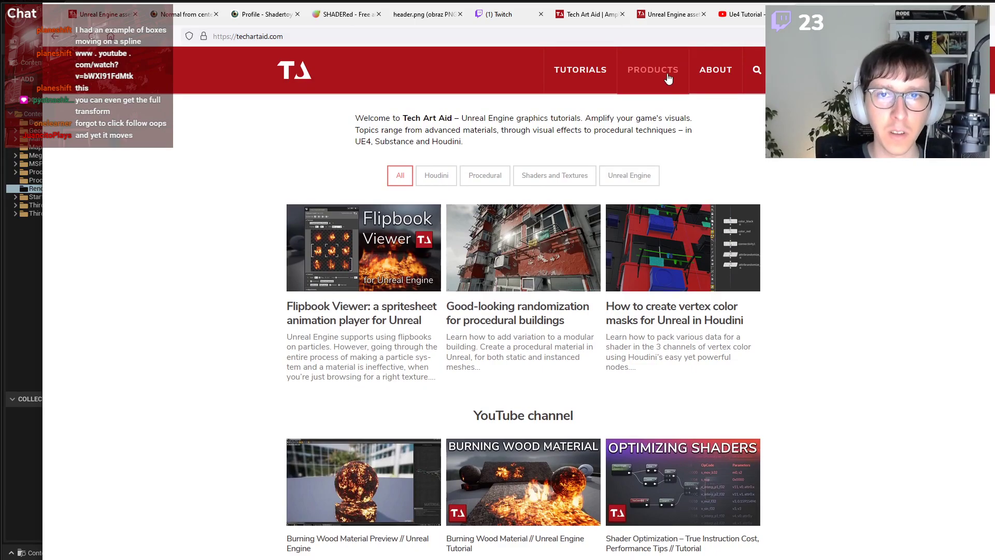
{"action": "left_click", "coordinate": [667, 75]}
{"action": "scroll", "coordinate": [463, 240], "scroll_direction": "down", "scroll_amount": 5}
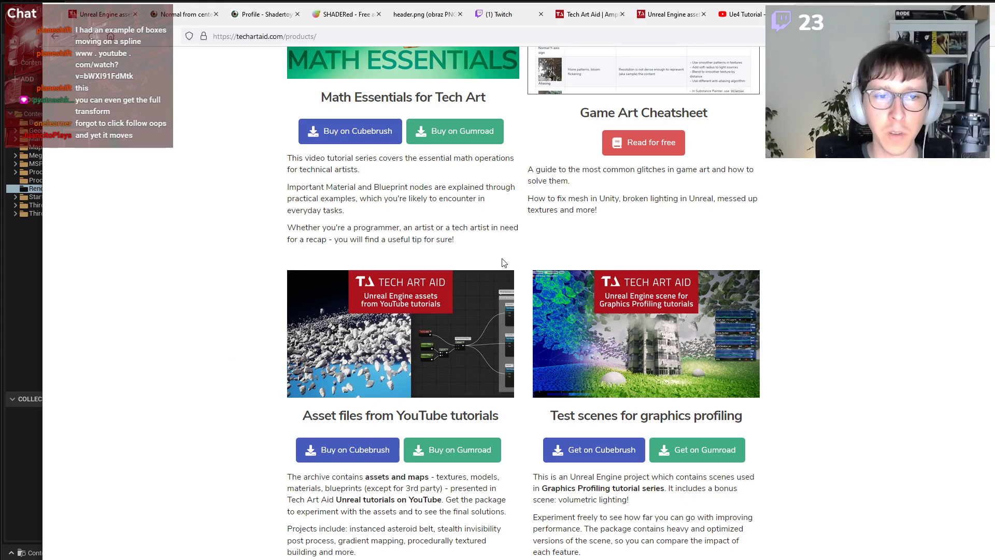
{"action": "scroll", "coordinate": [609, 302], "scroll_direction": "up", "scroll_amount": 2}
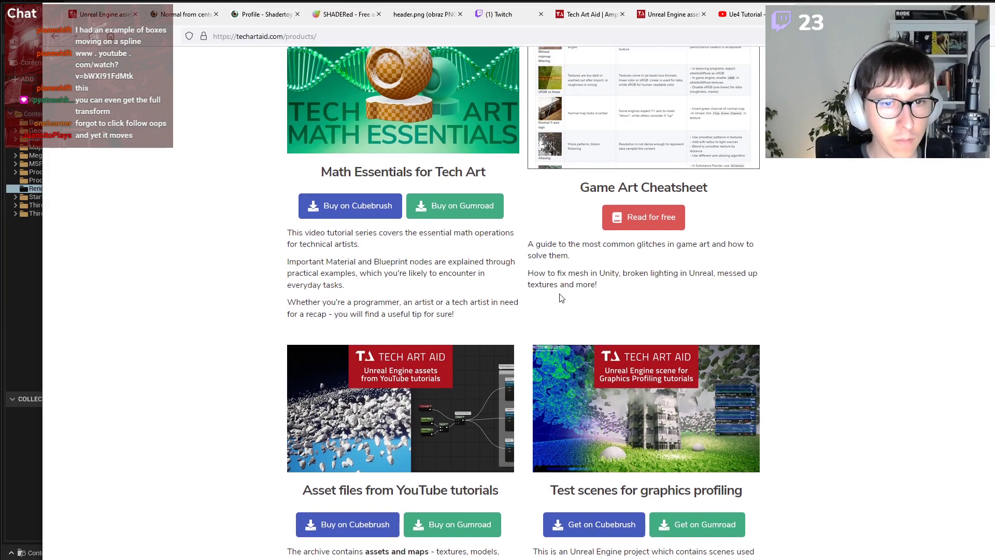
{"action": "key", "text": "alt+Tab"}
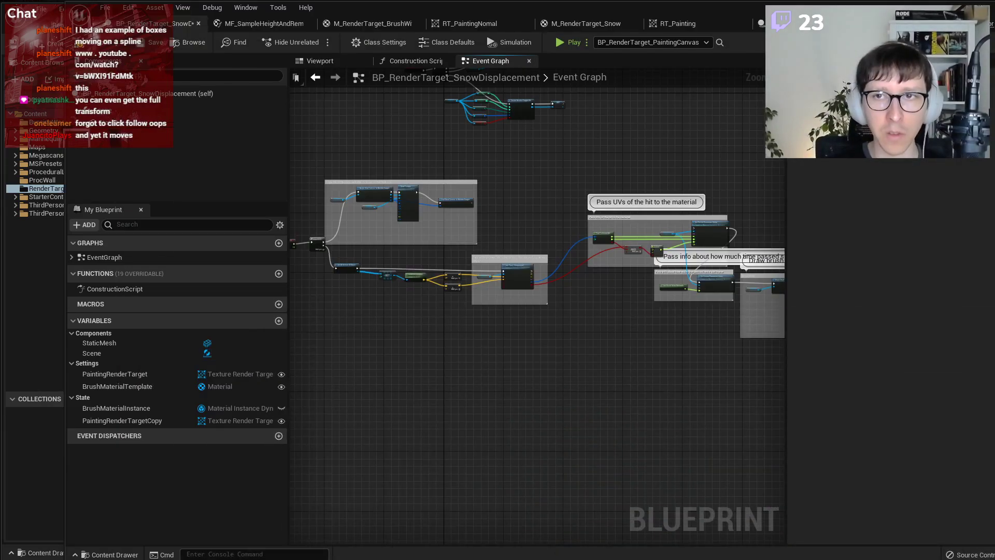
{"action": "key", "text": "alt+Tab"}
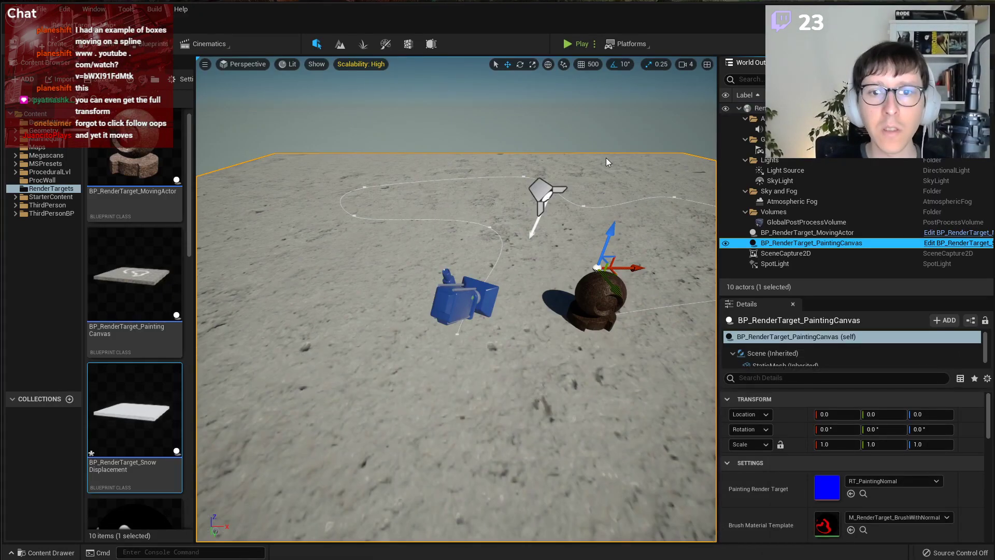
{"action": "right_click_drag", "start_coordinate": [612, 160], "coordinate": [687, 134]}
{"action": "right_click_drag", "start_coordinate": [618, 312], "coordinate": [617, 311]}
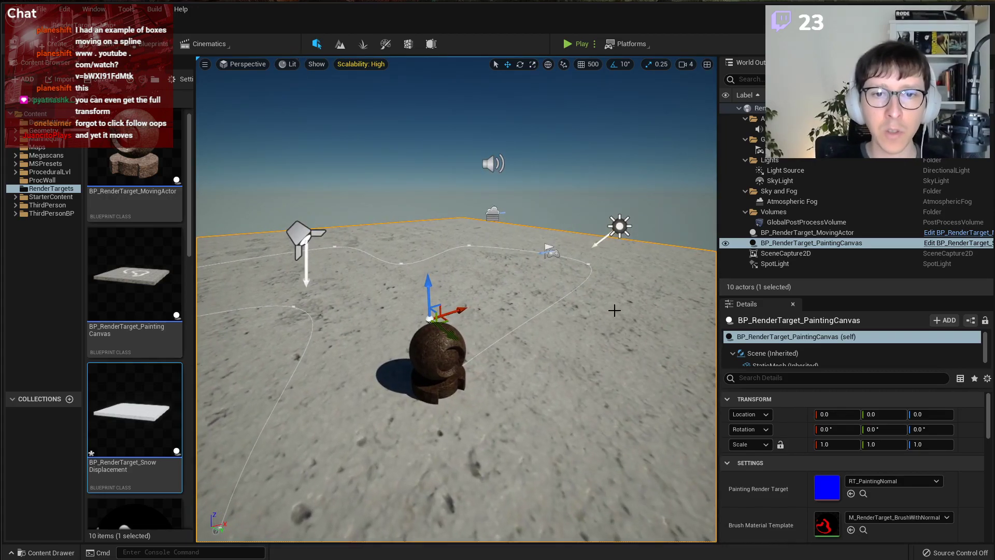
{"action": "right_click_drag", "start_coordinate": [594, 393], "coordinate": [671, 439]}
{"action": "right_click_drag", "start_coordinate": [484, 269], "coordinate": [357, 270]}
{"action": "key", "text": "alt+Tab"}
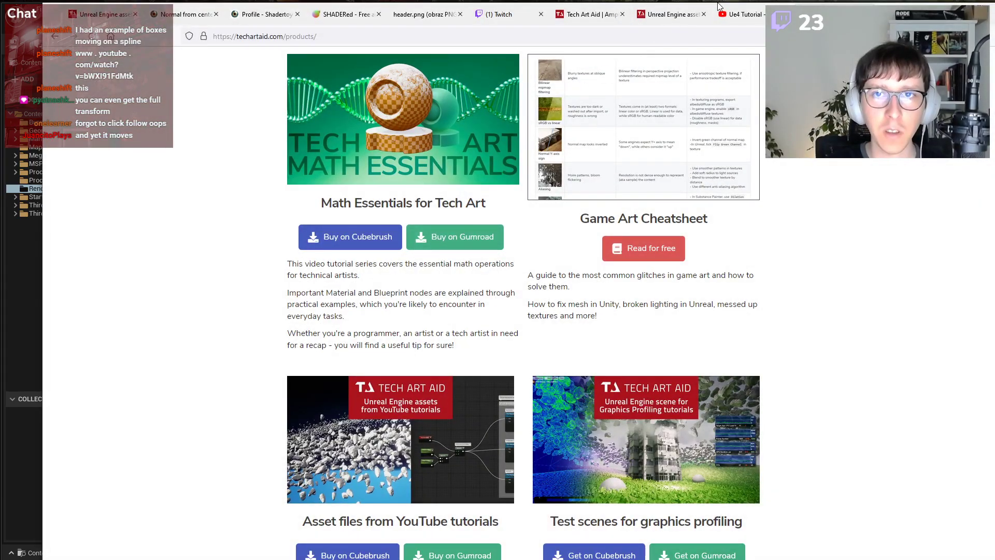
{"action": "scroll", "coordinate": [471, 319], "scroll_direction": "down", "scroll_amount": 2}
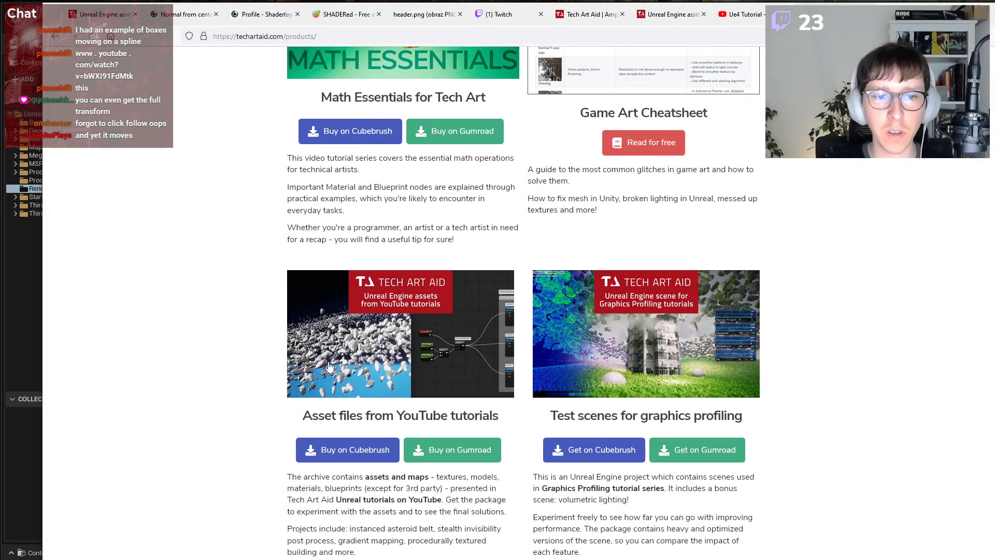
{"action": "scroll", "coordinate": [323, 367], "scroll_direction": "down", "scroll_amount": 3}
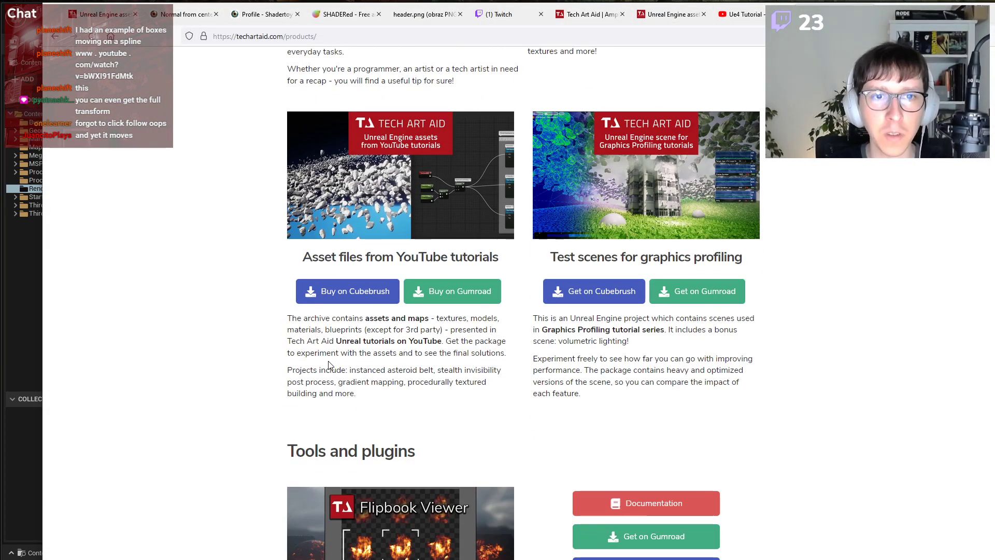
{"action": "scroll", "coordinate": [328, 365], "scroll_direction": "down", "scroll_amount": 4}
{"action": "scroll", "coordinate": [333, 360], "scroll_direction": "up", "scroll_amount": 11}
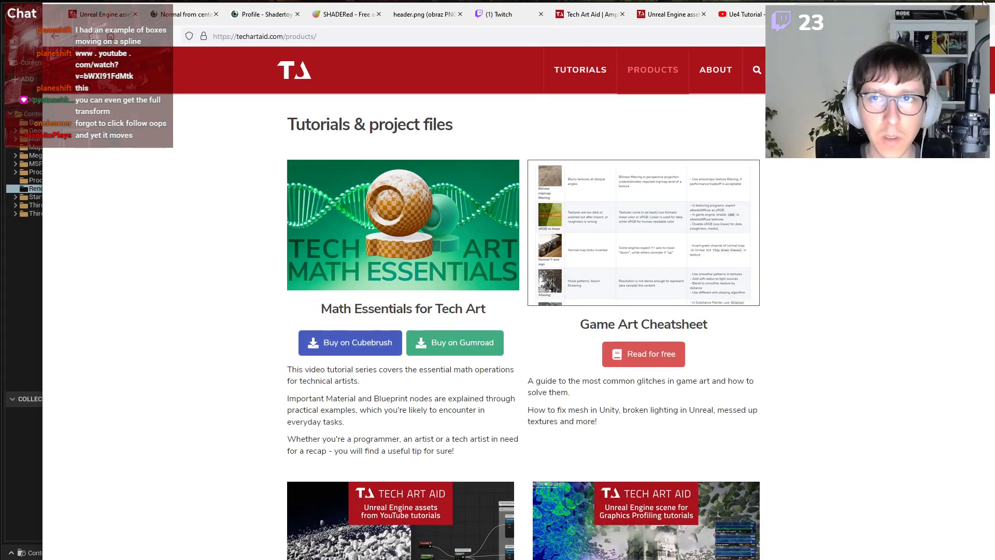
{"action": "key", "text": "alt+Tab"}
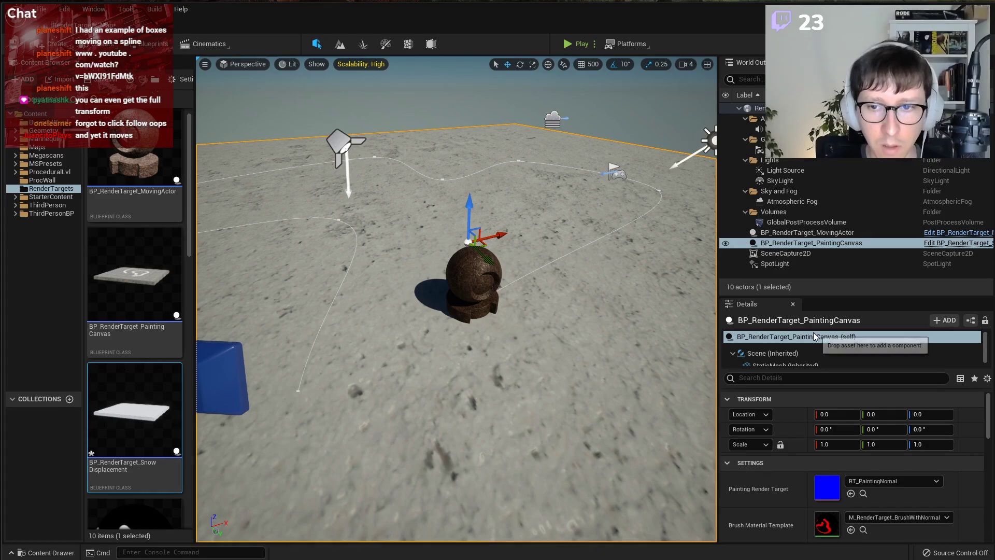
{"action": "left_click", "coordinate": [978, 244]}
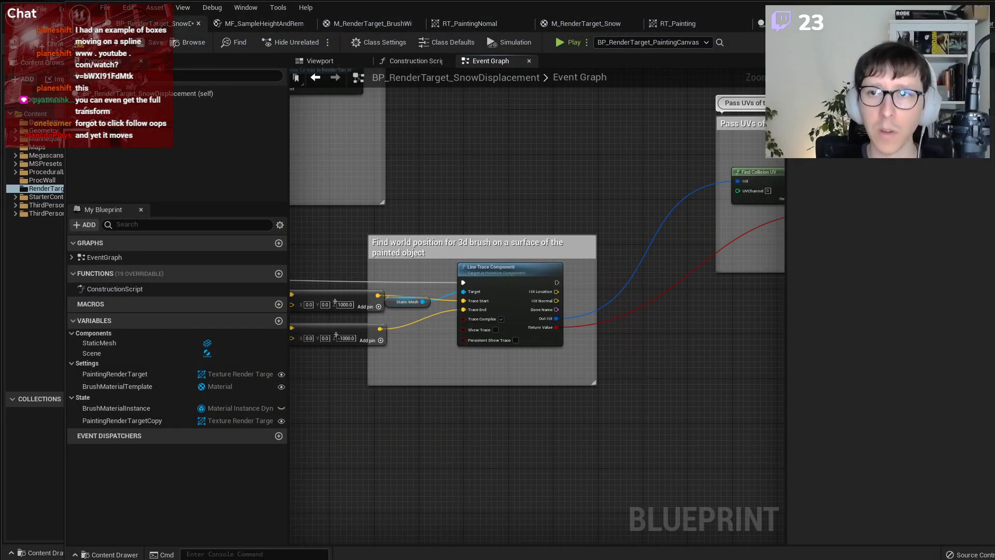
{"action": "left_click", "coordinate": [961, 8]}
{"action": "left_click", "coordinate": [583, 43]}
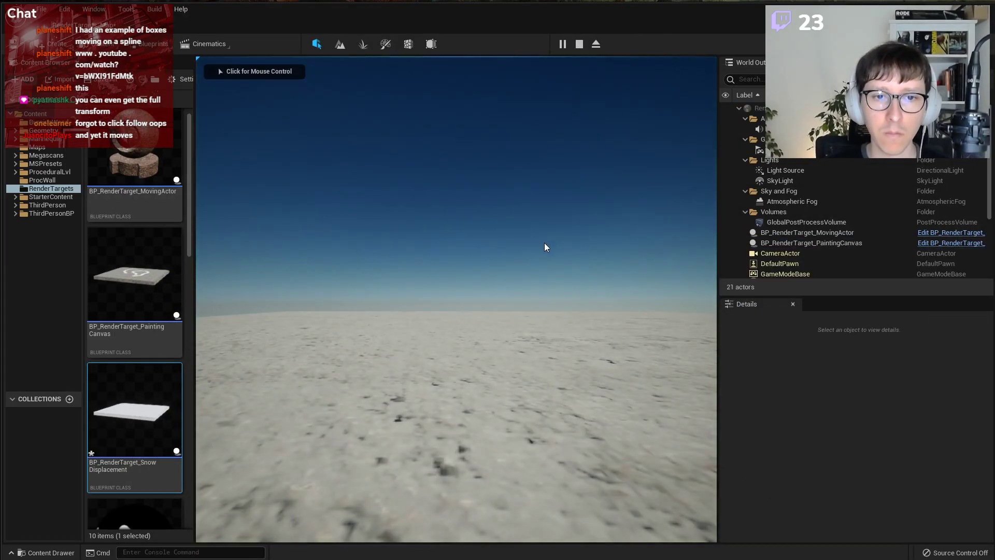
{"action": "left_click", "coordinate": [544, 247]}
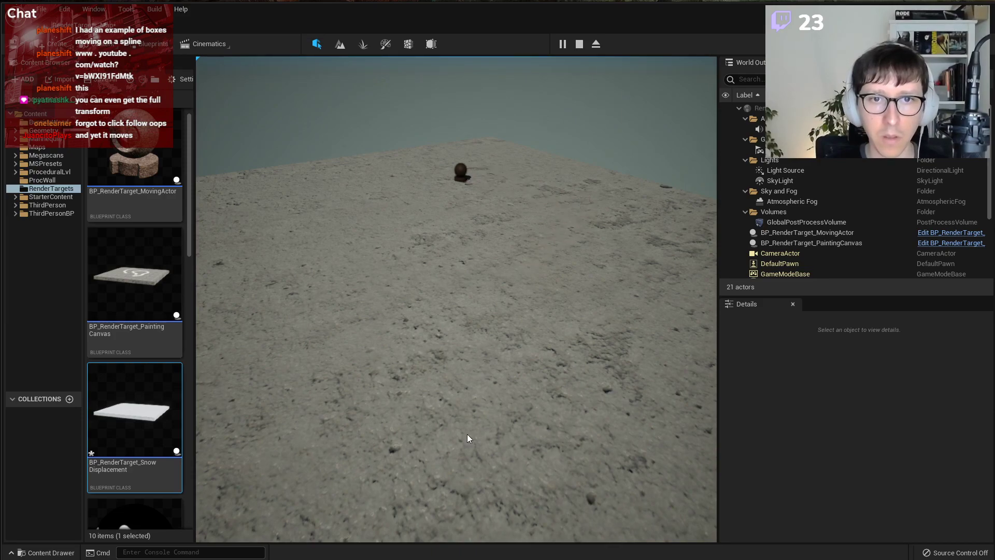
{"action": "key", "text": "Escape"}
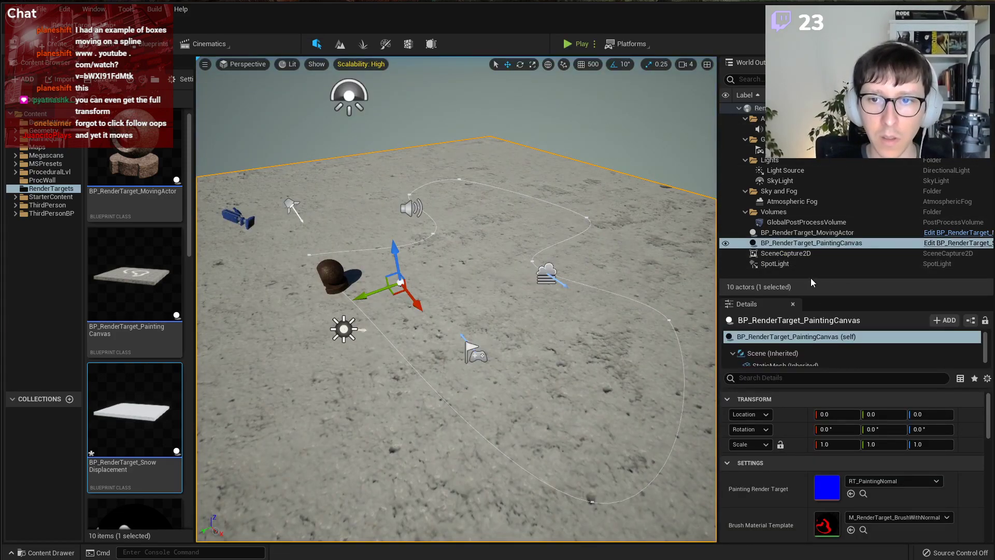
Turn on Show Trace for the Line Trace Component in the Event Graph.
{"action": "left_click", "coordinate": [960, 243]}
{"action": "scroll", "coordinate": [482, 337], "scroll_direction": "up", "scroll_amount": 3}
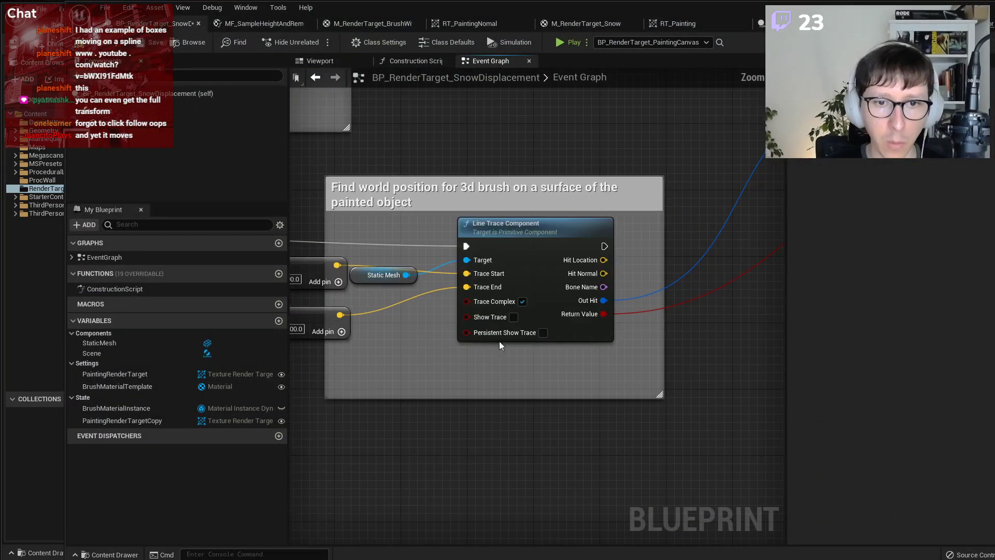
{"action": "left_click", "coordinate": [513, 318]}
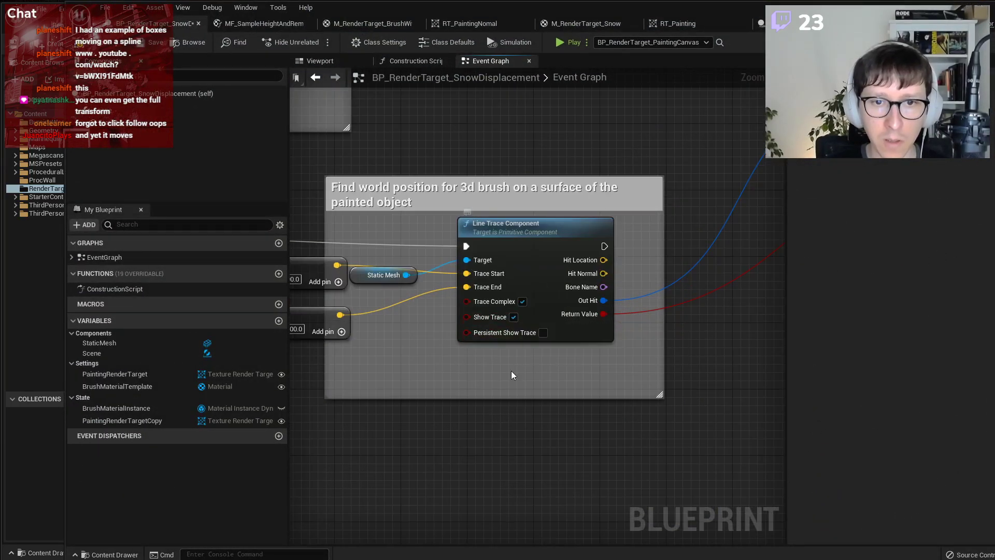
{"action": "scroll", "coordinate": [506, 372], "scroll_direction": "down", "scroll_amount": 2}
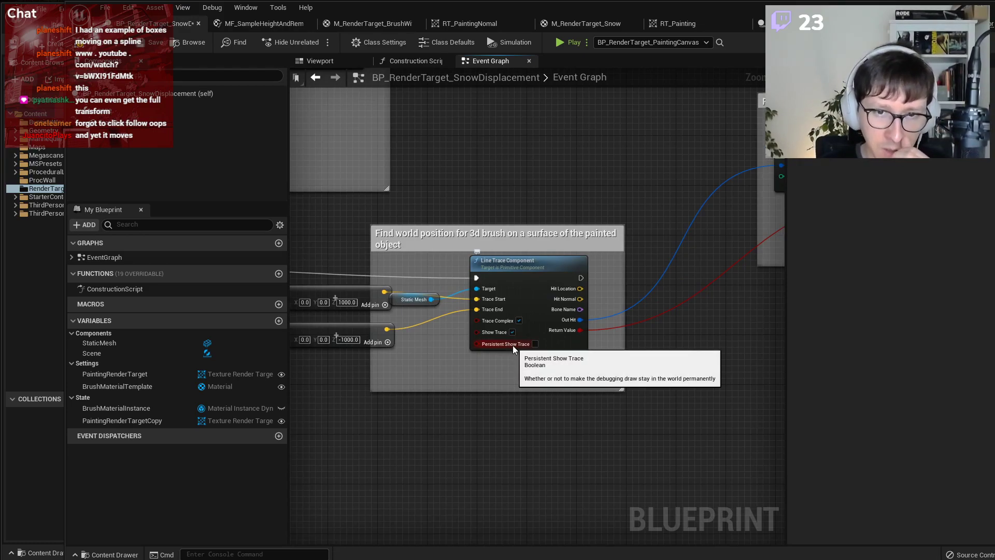
{"action": "right_click_drag", "start_coordinate": [648, 323], "coordinate": [478, 408]}
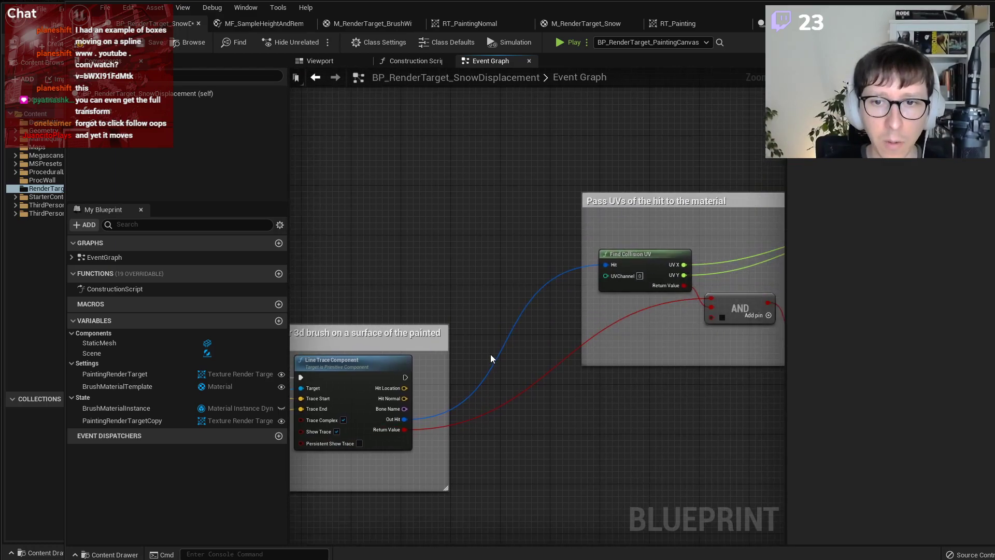
{"action": "scroll", "coordinate": [491, 357], "scroll_direction": "down", "scroll_amount": 3}
{"action": "scroll", "coordinate": [565, 357], "scroll_direction": "up", "scroll_amount": 1}
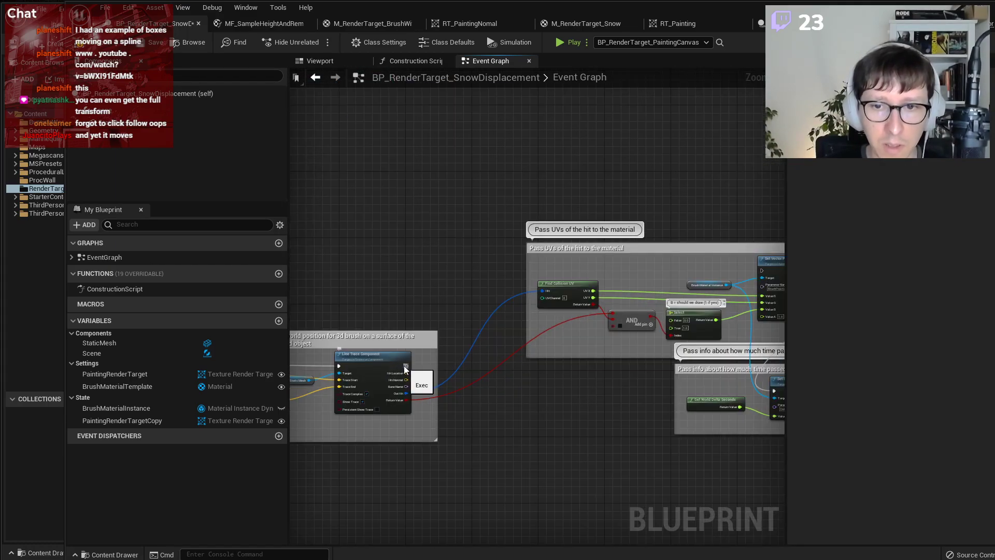
Wire the line trace's execution output into Set Vector Parameter Value.
{"action": "mouse_move", "coordinate": [406, 367]}
{"action": "left_mouse_down"}
{"action": "mouse_move", "coordinate": [450, 345]}
{"action": "mouse_move", "coordinate": [759, 270]}
{"action": "left_mouse_up"}
{"action": "key", "text": "ctrl+z"}
{"action": "right_click_drag", "start_coordinate": [598, 354], "coordinate": [419, 381]}
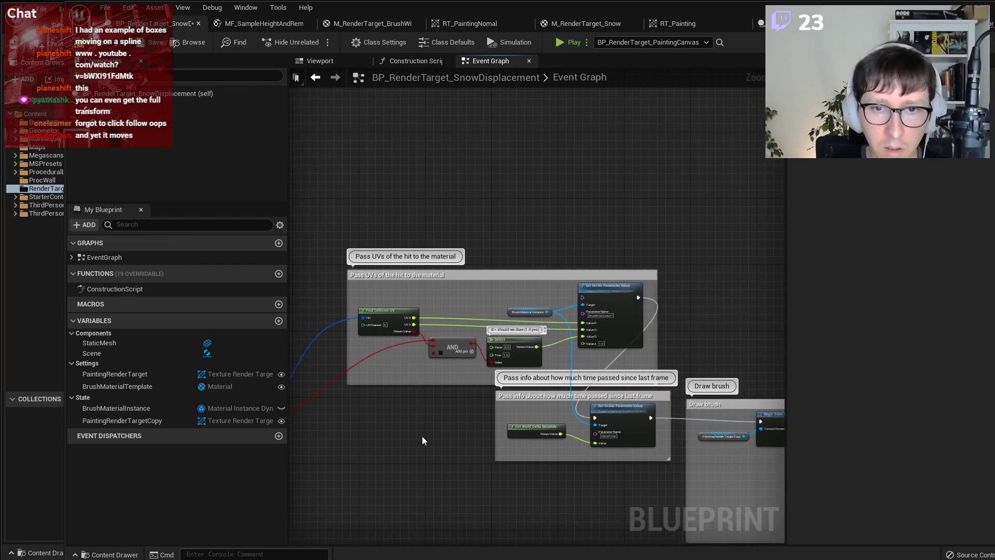
{"action": "right_click_drag", "start_coordinate": [447, 433], "coordinate": [589, 407]}
{"action": "mouse_move", "coordinate": [371, 366]}
{"action": "left_mouse_down"}
{"action": "mouse_move", "coordinate": [389, 383]}
{"action": "mouse_move", "coordinate": [734, 287]}
{"action": "mouse_move", "coordinate": [728, 272]}
{"action": "left_mouse_up"}
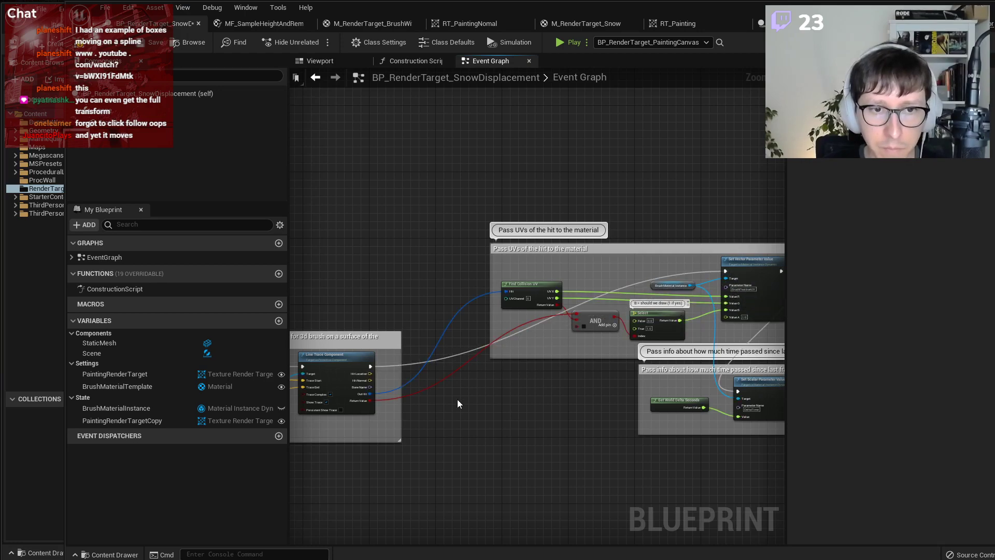
{"action": "right_click_drag", "start_coordinate": [389, 411], "coordinate": [601, 368]}
Look over the trace and brush sections, then compile, save and close the blueprint.
{"action": "scroll", "coordinate": [543, 368], "scroll_direction": "up", "scroll_amount": 2}
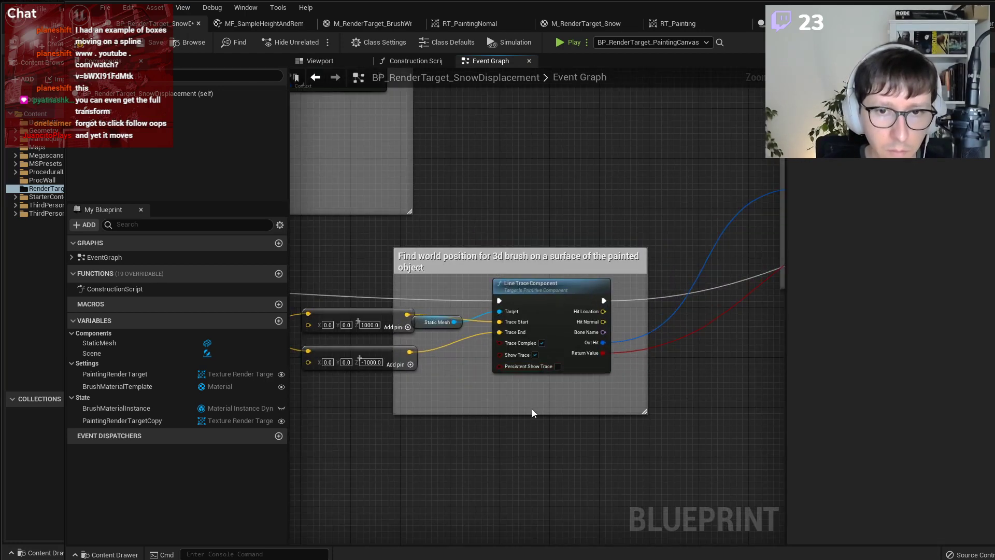
{"action": "right_click_drag", "start_coordinate": [730, 375], "coordinate": [444, 445]}
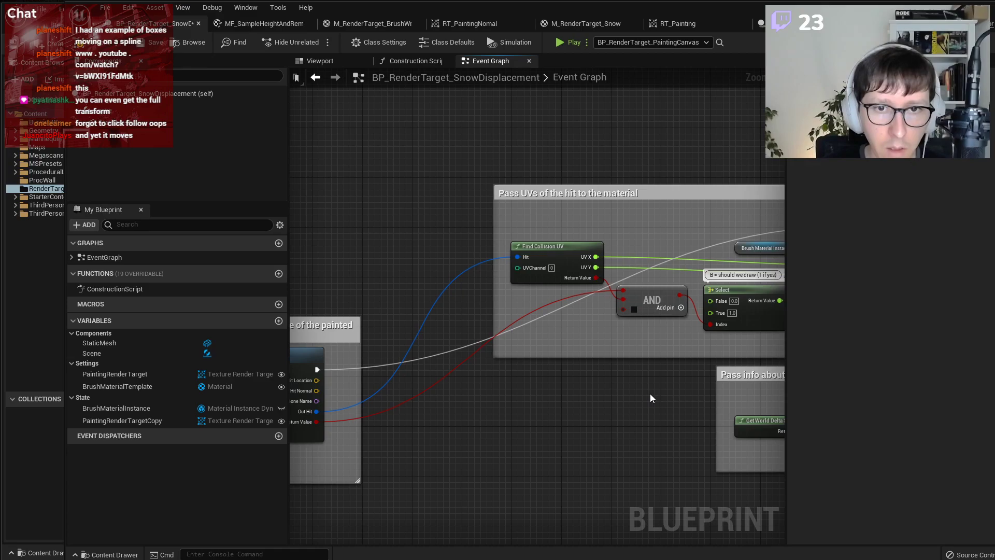
{"action": "right_click_drag", "start_coordinate": [650, 393], "coordinate": [455, 350]}
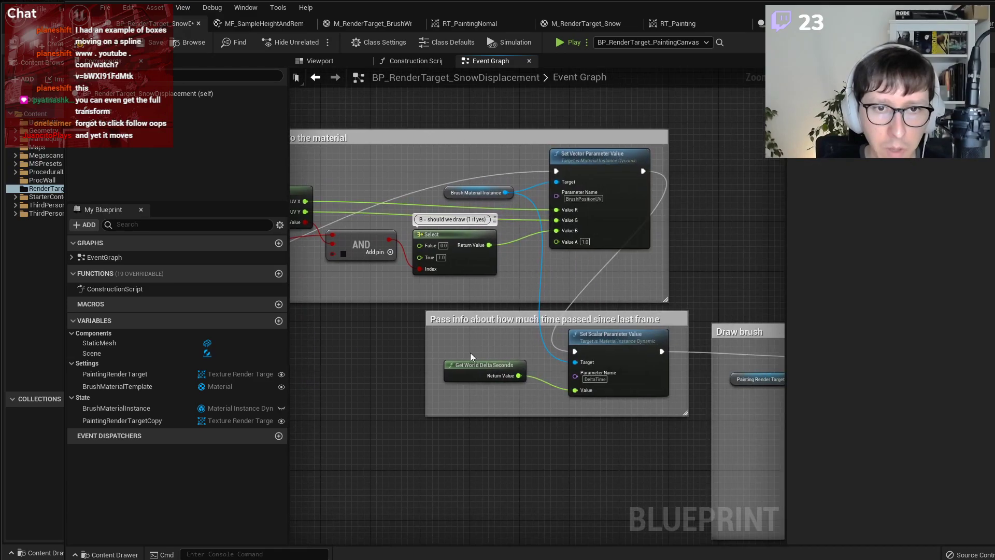
{"action": "right_click_drag", "start_coordinate": [419, 287], "coordinate": [767, 328]}
{"action": "scroll", "coordinate": [577, 342], "scroll_direction": "down", "scroll_amount": 1}
{"action": "right_click_drag", "start_coordinate": [473, 343], "coordinate": [518, 321]}
{"action": "scroll", "coordinate": [533, 324], "scroll_direction": "down", "scroll_amount": 1}
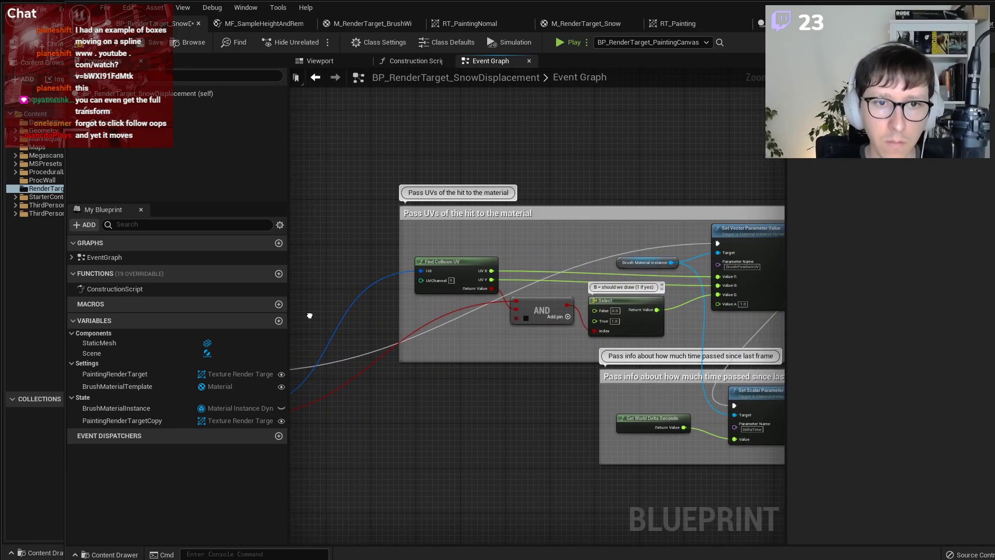
{"action": "scroll", "coordinate": [570, 265], "scroll_direction": "up", "scroll_amount": 1}
{"action": "left_click", "coordinate": [109, 44]}
{"action": "left_click", "coordinate": [147, 43]}
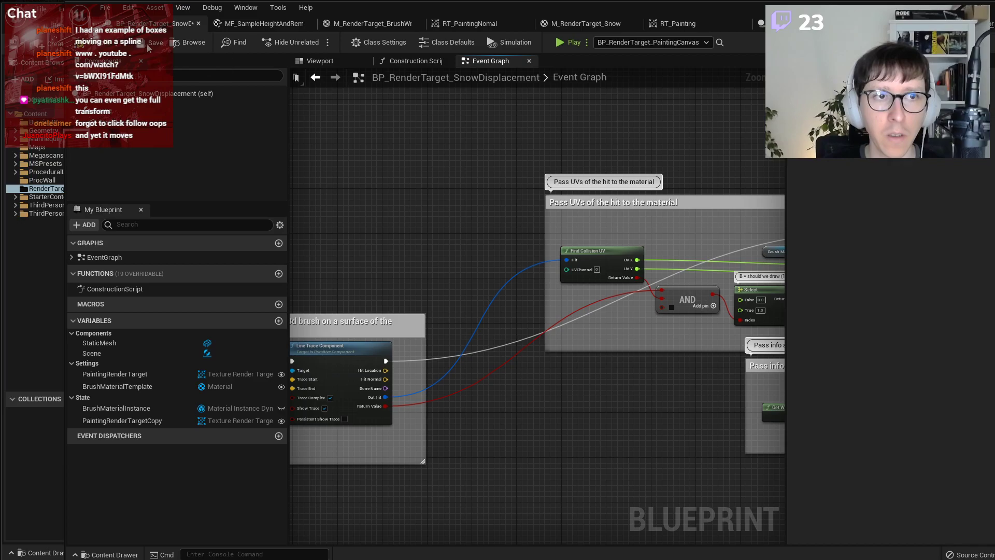
{"action": "left_click", "coordinate": [973, 8]}
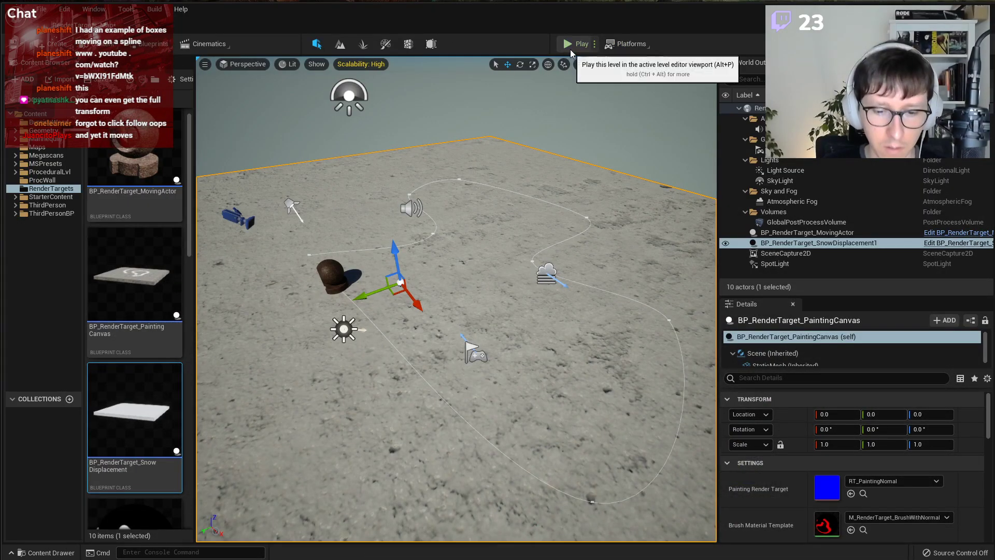
{"action": "key", "text": "alt+p"}
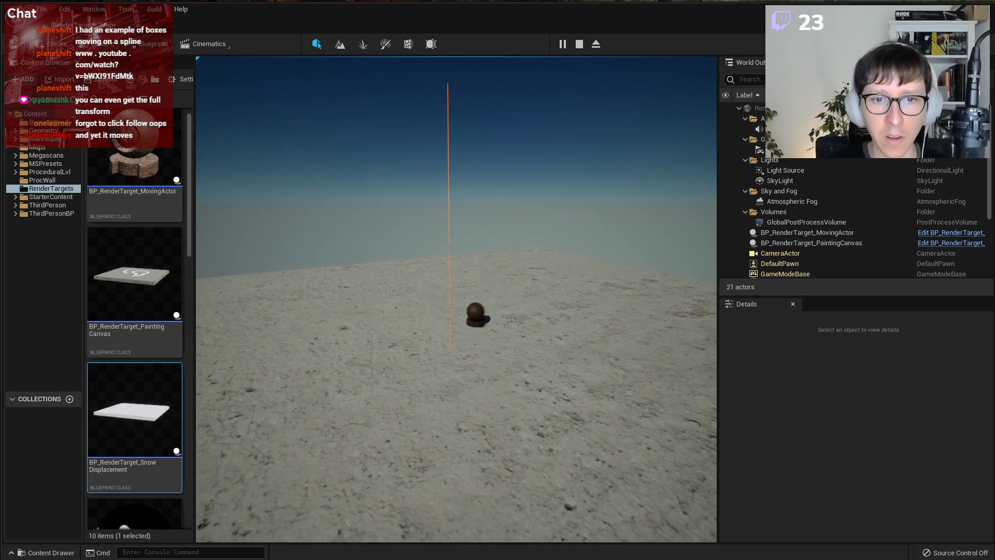
{"action": "key", "text": "Escape"}
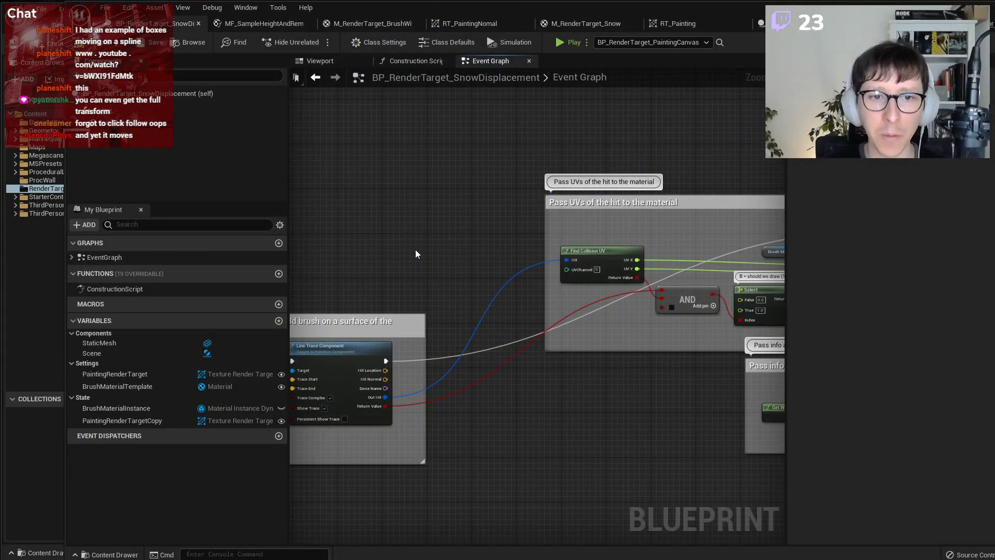
Shift the lower node groups left to make room around Event Tick.
{"action": "right_click_drag", "start_coordinate": [415, 250], "coordinate": [777, 239]}
{"action": "scroll", "coordinate": [427, 297], "scroll_direction": "down", "scroll_amount": 2}
{"action": "right_click_drag", "start_coordinate": [426, 297], "coordinate": [674, 292]}
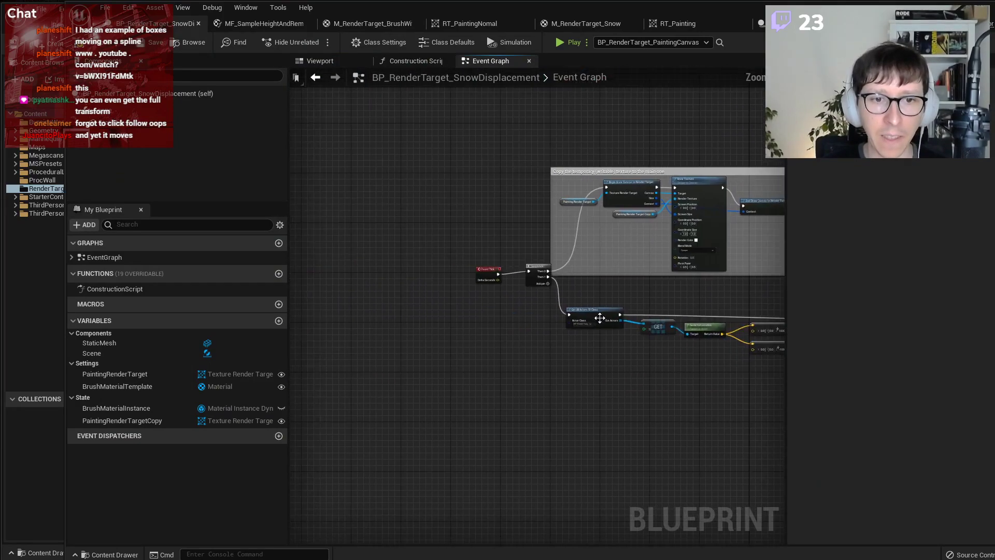
{"action": "scroll", "coordinate": [537, 340], "scroll_direction": "up", "scroll_amount": 1}
{"action": "scroll", "coordinate": [599, 375], "scroll_direction": "down", "scroll_amount": 5}
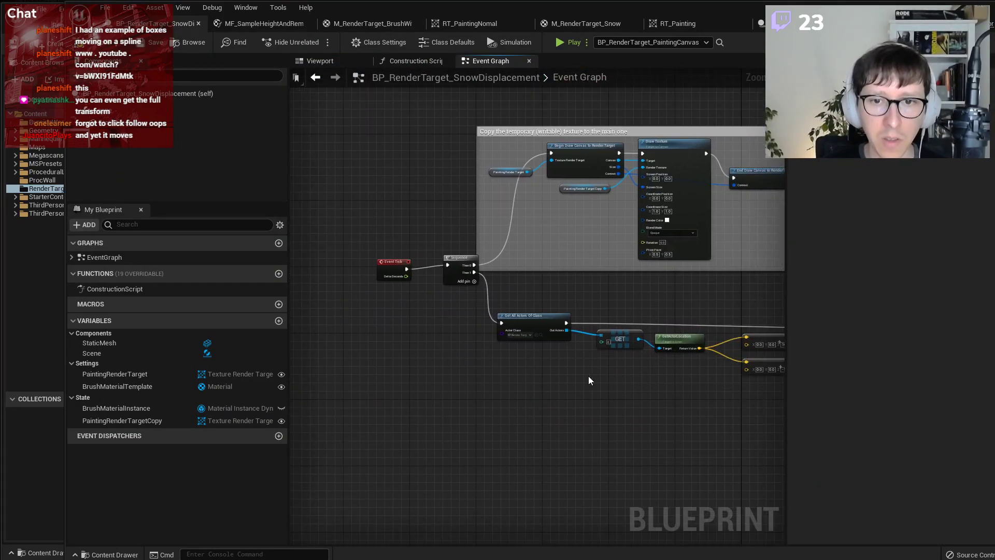
{"action": "scroll", "coordinate": [466, 372], "scroll_direction": "up", "scroll_amount": 1}
{"action": "left_click_drag", "start_coordinate": [413, 407], "coordinate": [617, 234]}
{"action": "left_click_drag", "start_coordinate": [553, 263], "coordinate": [470, 261]}
{"action": "left_click", "coordinate": [514, 397]}
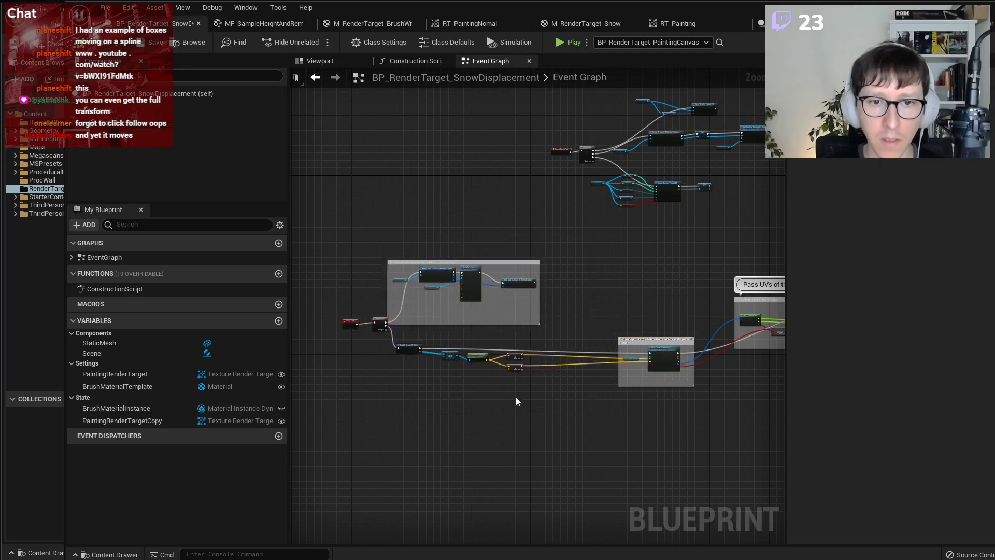
Move the two vector addition nodes and GetActorLocation right and down.
{"action": "scroll", "coordinate": [515, 400], "scroll_direction": "up", "scroll_amount": 5}
{"action": "left_click_drag", "start_coordinate": [570, 396], "coordinate": [461, 254]}
{"action": "left_click_drag", "start_coordinate": [527, 271], "coordinate": [679, 283]}
{"action": "left_click_drag", "start_coordinate": [408, 283], "coordinate": [486, 338]}
{"action": "right_click_drag", "start_coordinate": [406, 280], "coordinate": [511, 373]}
Get the moving actor's Static Mesh from GET and add a GetWorldLocation node.
{"action": "left_click_drag", "start_coordinate": [429, 362], "coordinate": [480, 368]}
{"action": "type", "text": "static"}
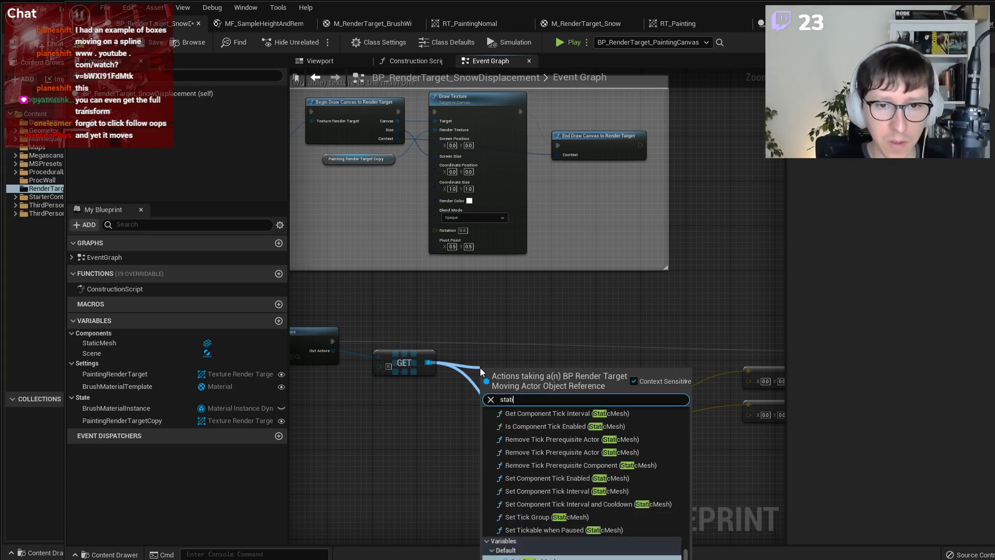
{"action": "left_click", "coordinate": [534, 556]}
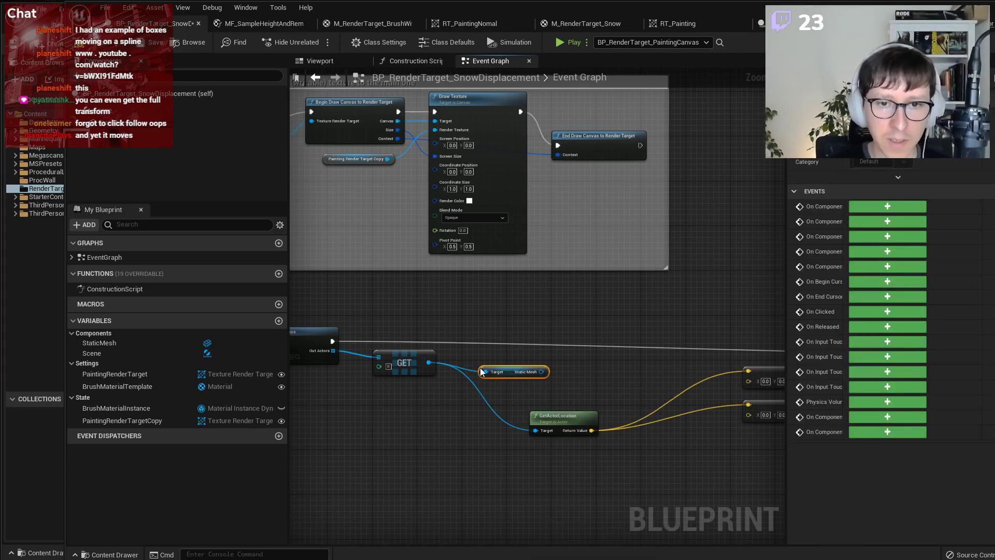
{"action": "scroll", "coordinate": [479, 369], "scroll_direction": "up", "scroll_amount": 2}
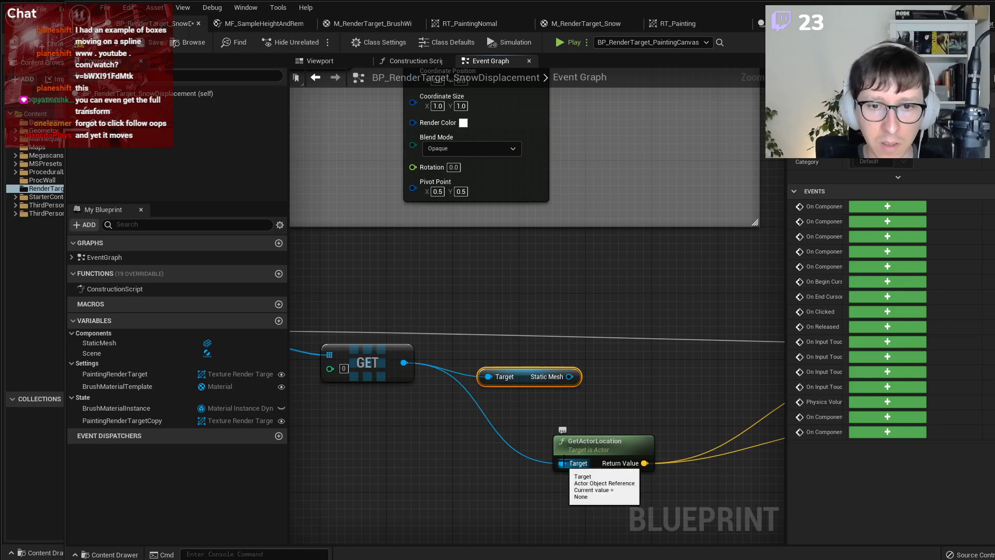
{"action": "left_click_drag", "start_coordinate": [570, 376], "coordinate": [620, 388]}
{"action": "type", "text": "get com"}
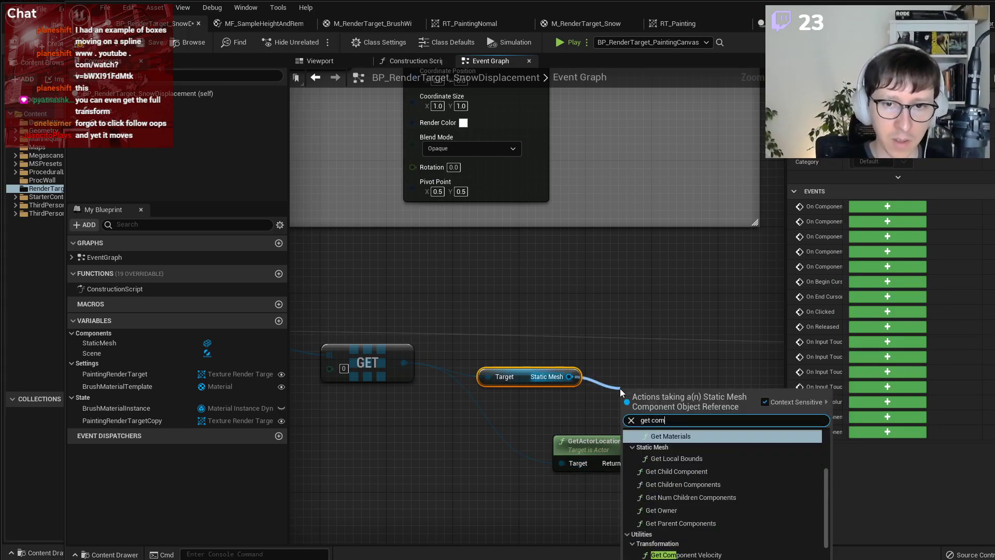
{"action": "type", "text": "ponent"}
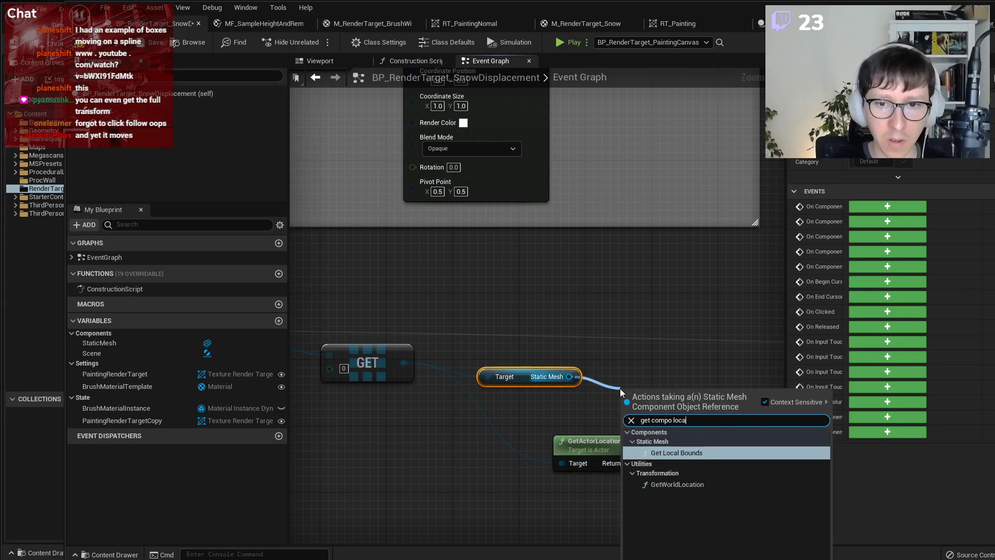
{"action": "key", "text": "Escape"}
Rewire both vector wires to GetWorldLocation and delete the GetActorLocation node.
{"action": "right_click_drag", "start_coordinate": [620, 388], "coordinate": [481, 382]}
{"action": "left_click_drag", "start_coordinate": [504, 457], "coordinate": [579, 408], "text": "ctrl"}
{"action": "left_click", "coordinate": [430, 436]}
{"action": "key", "text": "Delete"}
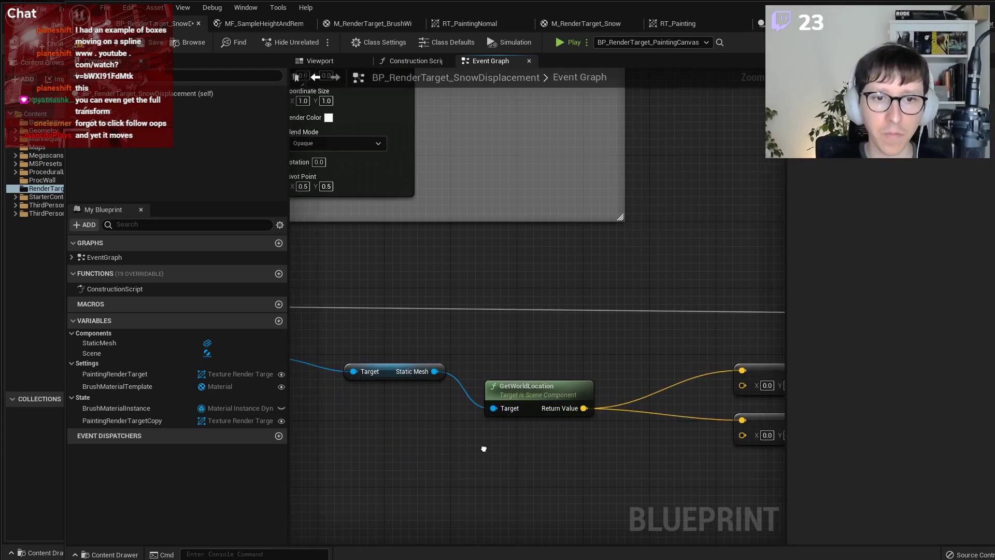
{"action": "right_click_drag", "start_coordinate": [484, 446], "coordinate": [576, 424]}
{"action": "scroll", "coordinate": [571, 423], "scroll_direction": "down", "scroll_amount": 1}
{"action": "left_click_drag", "start_coordinate": [377, 354], "coordinate": [406, 368]}
Compile and save the snow displacement blueprint and return to the level editor.
{"action": "left_click", "coordinate": [81, 46]}
{"action": "left_click", "coordinate": [144, 45]}
{"action": "left_click", "coordinate": [957, 8]}
Play the level, flying the camera over the snow to watch the ball, then stop.
{"action": "left_click", "coordinate": [581, 45]}
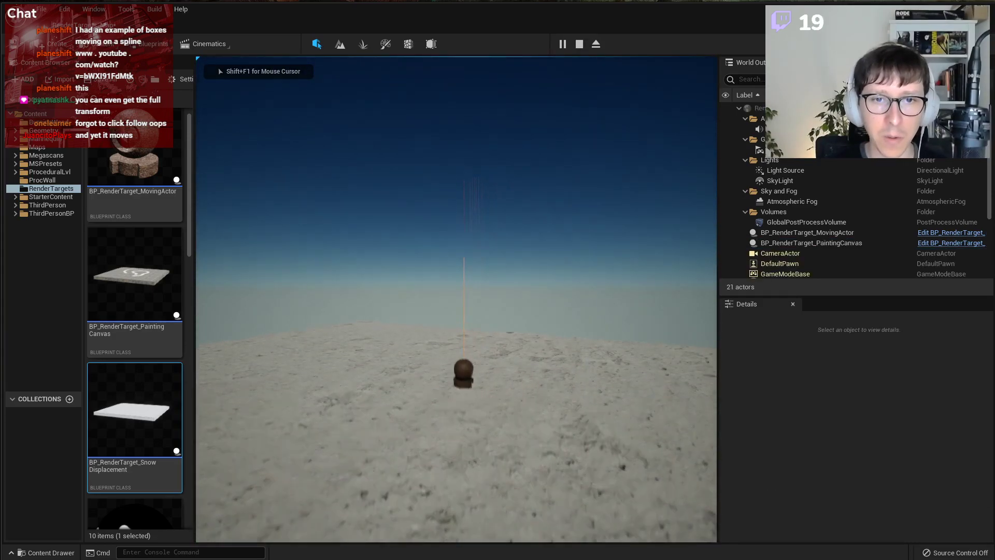
{"action": "key", "text": "q"}
{"action": "key", "text": "s"}
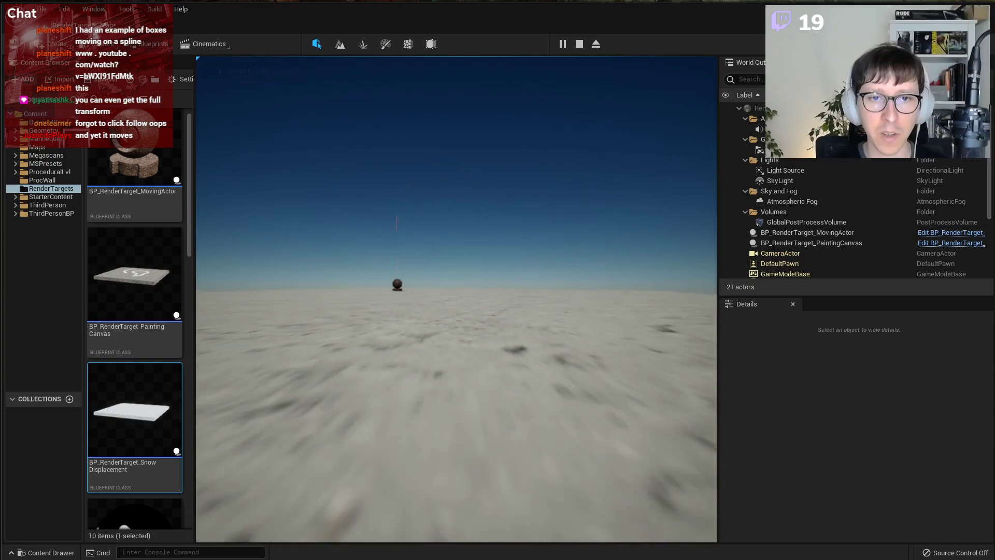
{"action": "key", "text": "q"}
{"action": "key", "text": "e"}
{"action": "key", "text": "w"}
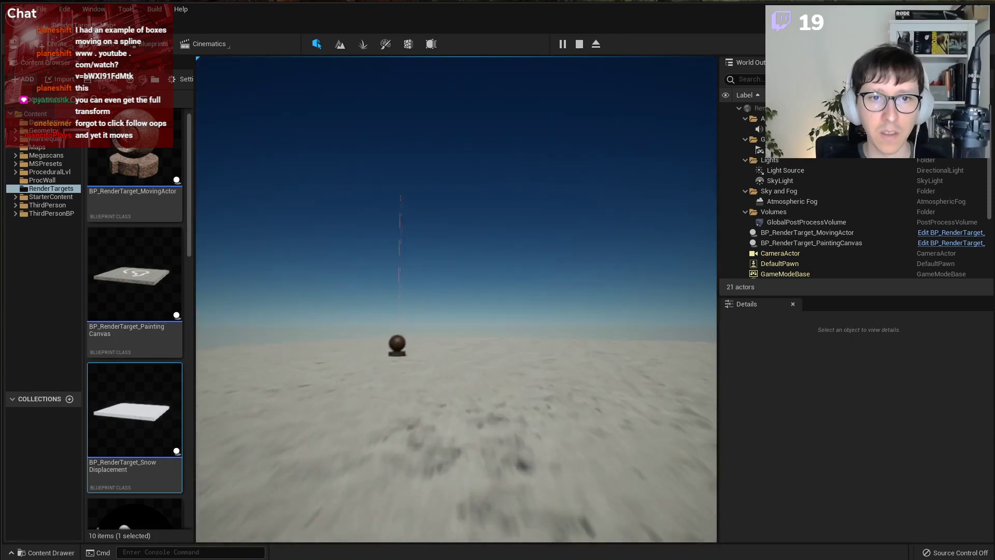
{"action": "key", "text": "Escape"}
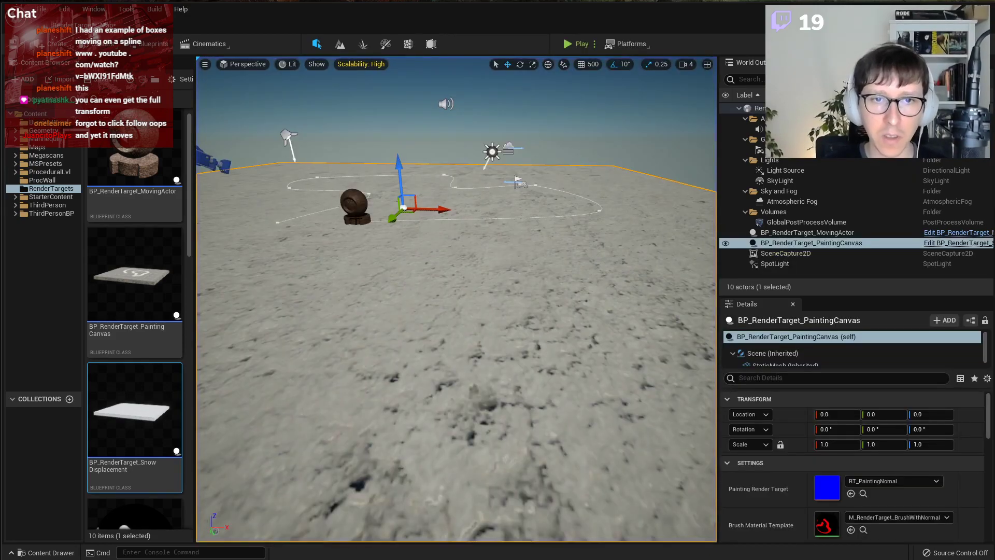
{"action": "key", "text": "w"}
{"action": "mouse_move", "coordinate": [542, 311]}
{"action": "right_mouse_down"}
{"action": "mouse_move", "coordinate": [542, 384]}
{"action": "mouse_move", "coordinate": [542, 311]}
{"action": "right_mouse_up"}
{"action": "key", "text": "s"}
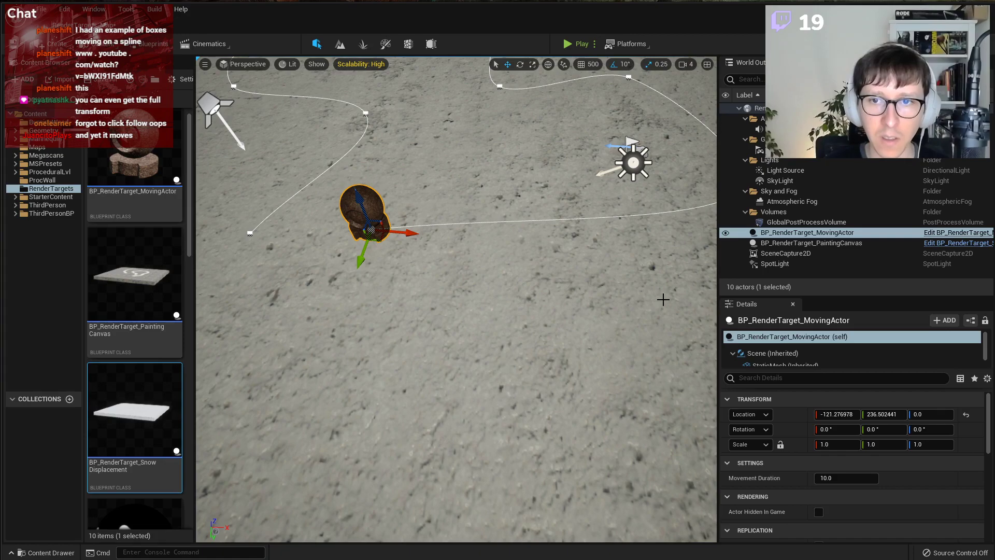
Open BP_RenderTarget_MovingActor and select the ball's StaticMesh in the Viewport preview.
{"action": "left_click", "coordinate": [958, 232]}
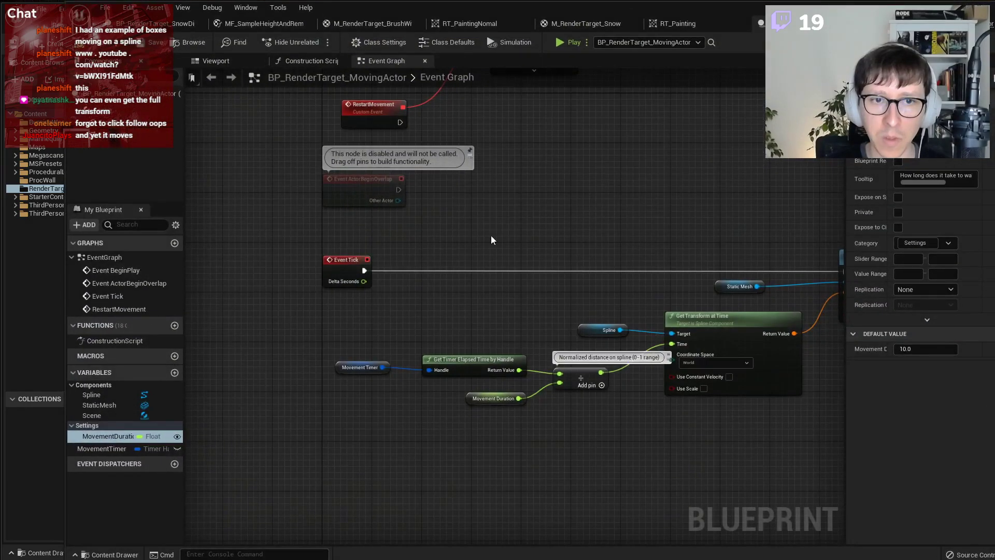
{"action": "left_click", "coordinate": [222, 61]}
{"action": "left_click", "coordinate": [415, 521]}
{"action": "right_click_drag", "start_coordinate": [415, 521], "coordinate": [492, 534]}
{"action": "key", "text": "a"}
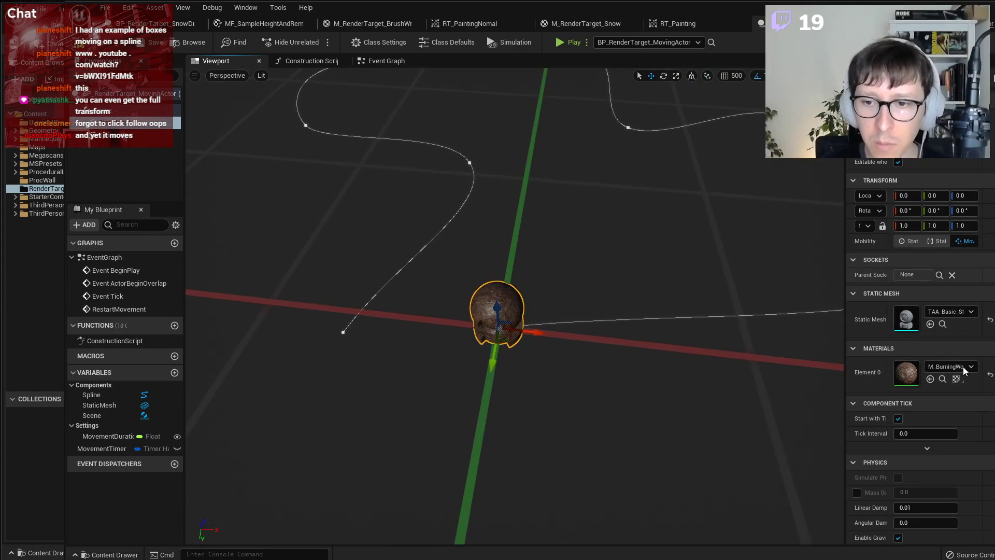
{"action": "scroll", "coordinate": [963, 368], "scroll_direction": "down", "scroll_amount": 10}
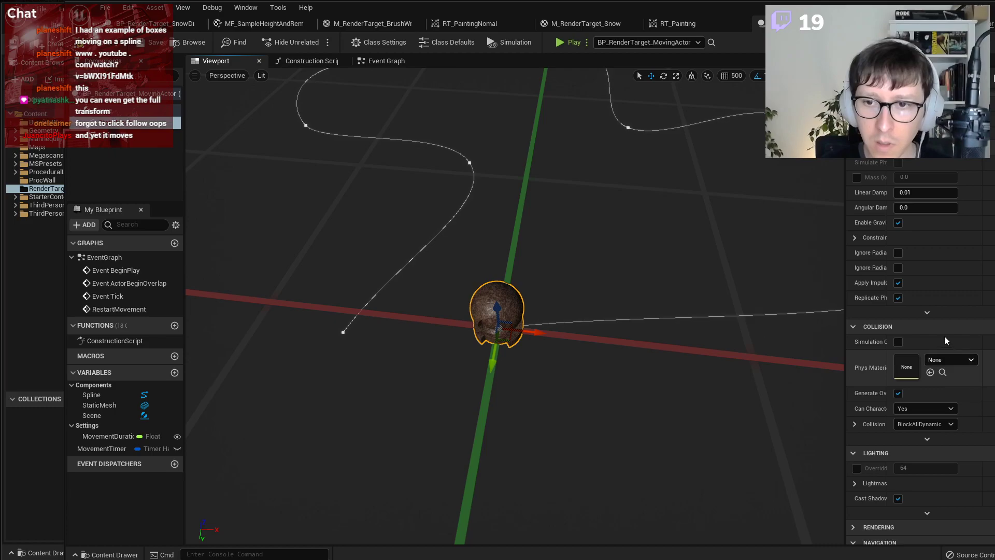
Set the StaticMesh's Collision Presets to NoCollision and Can Character Step Up On to No.
{"action": "left_click_drag", "start_coordinate": [852, 418], "coordinate": [802, 408]}
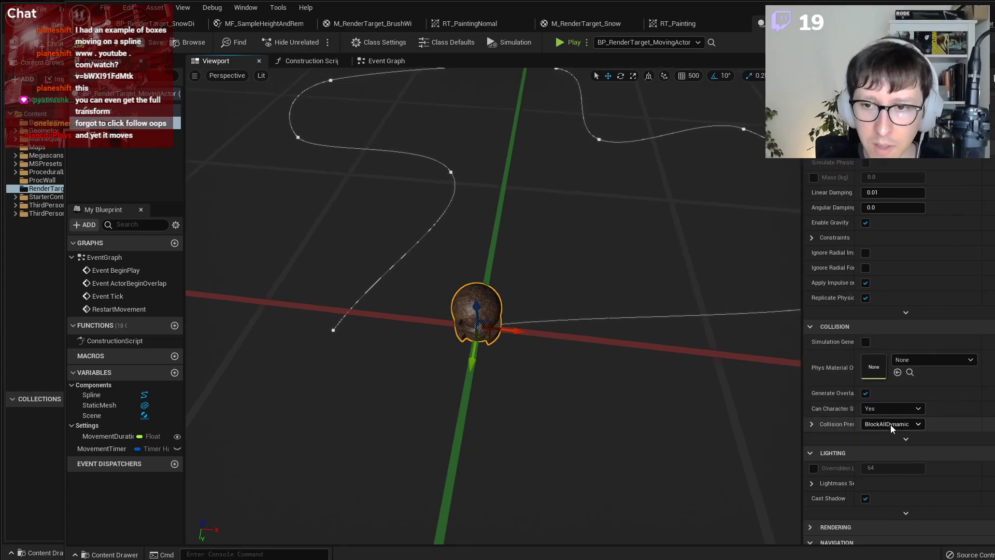
{"action": "left_click", "coordinate": [900, 424]}
{"action": "left_click", "coordinate": [900, 453]}
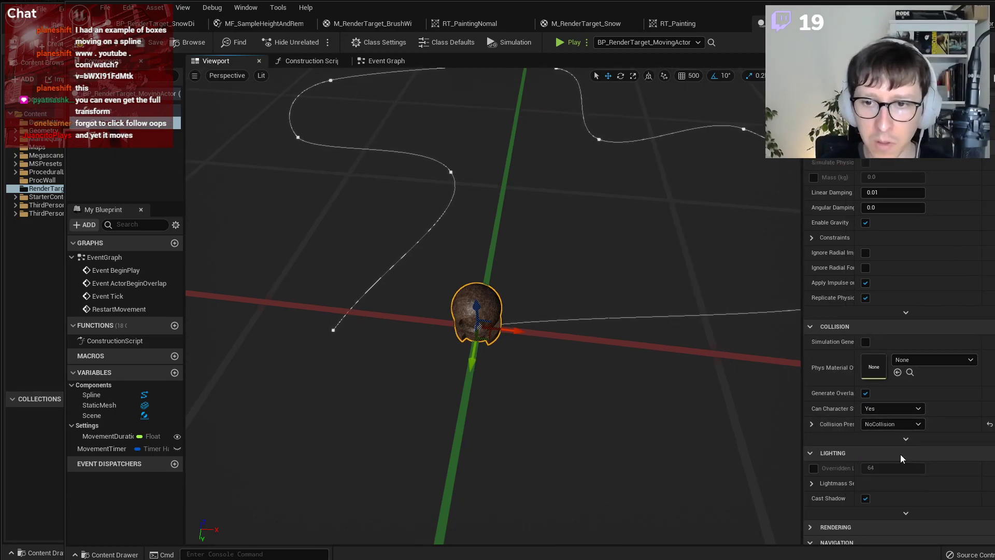
{"action": "left_click", "coordinate": [890, 408]}
{"action": "left_click", "coordinate": [890, 422]}
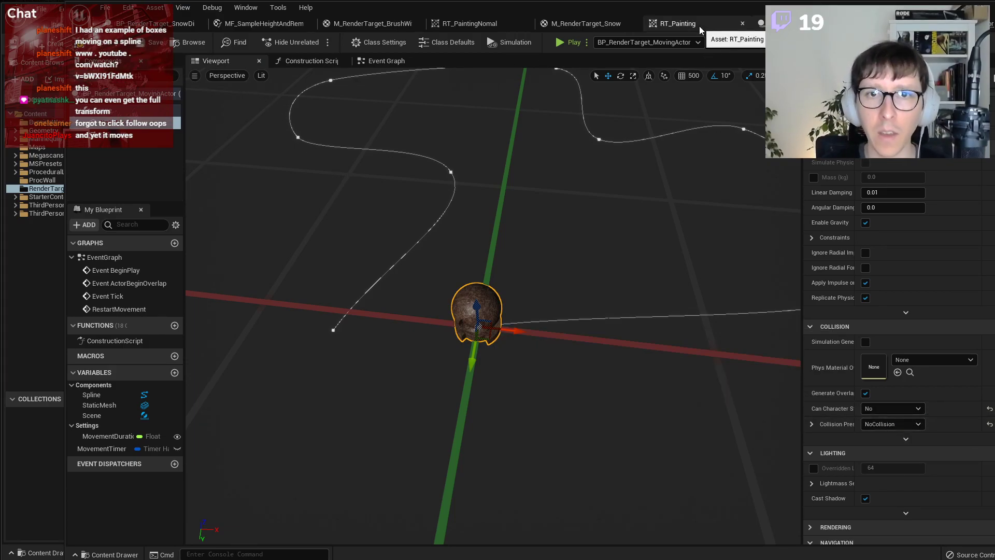
{"action": "left_click", "coordinate": [398, 64]}
Look through the RT_PaintingNormal, brush material and height sampling function tabs.
{"action": "scroll", "coordinate": [661, 351], "scroll_direction": "down", "scroll_amount": 3}
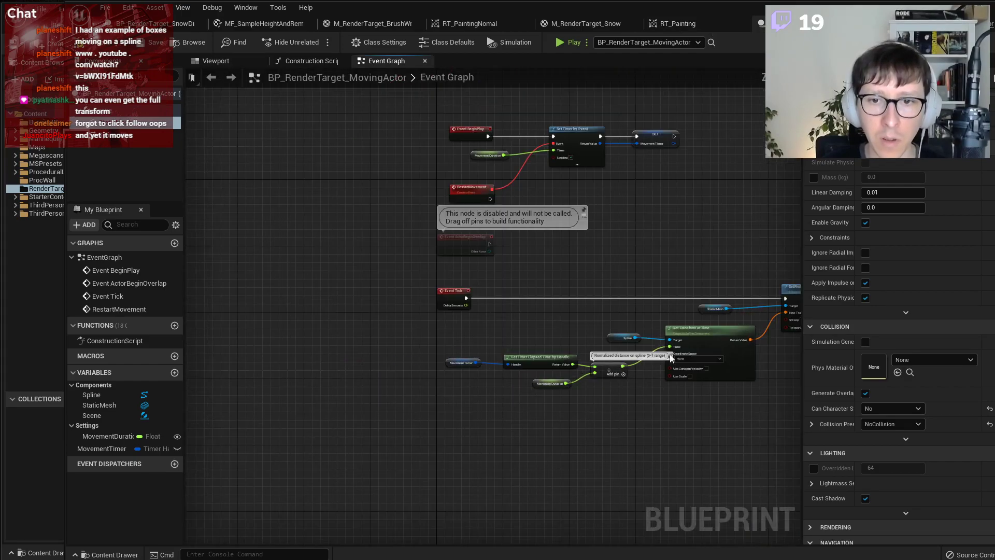
{"action": "right_click_drag", "start_coordinate": [660, 350], "coordinate": [391, 355]}
{"action": "scroll", "coordinate": [554, 356], "scroll_direction": "up", "scroll_amount": 3}
{"action": "scroll", "coordinate": [493, 354], "scroll_direction": "down", "scroll_amount": 5}
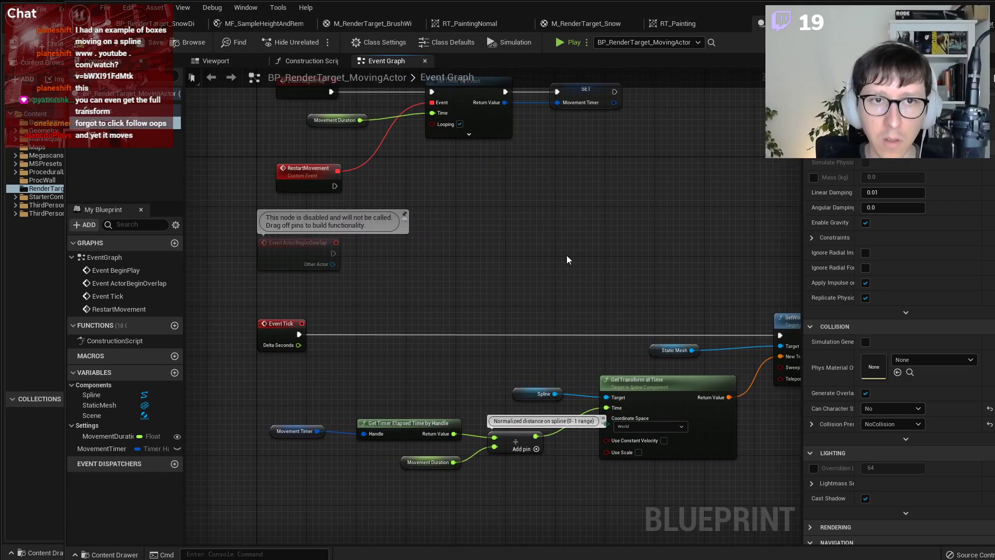
{"action": "left_click", "coordinate": [469, 23]}
{"action": "left_click", "coordinate": [373, 22]}
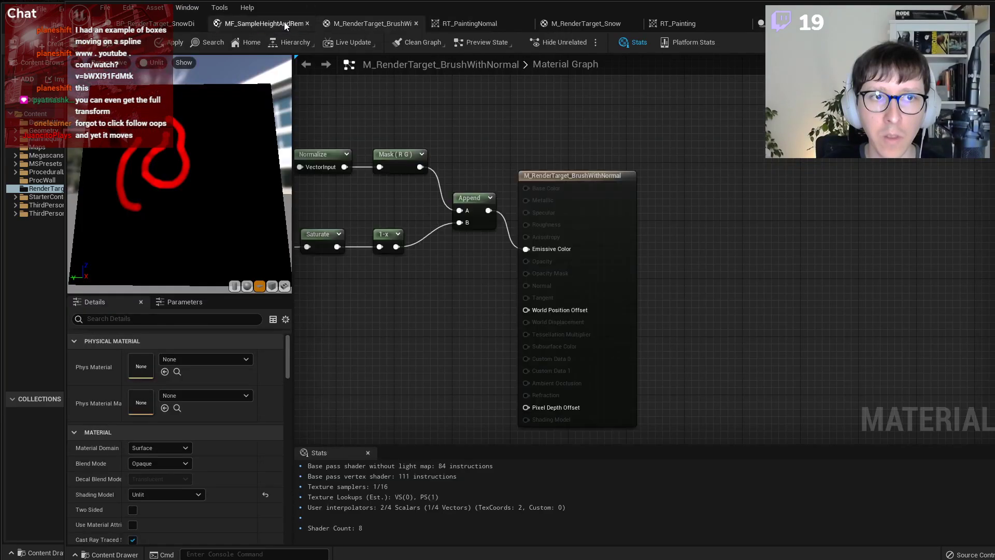
{"action": "left_click", "coordinate": [264, 23]}
Return to the snow displacement Event Graph and select the Line Trace Component node.
{"action": "left_click", "coordinate": [156, 23]}
{"action": "scroll", "coordinate": [513, 271], "scroll_direction": "down", "scroll_amount": 6}
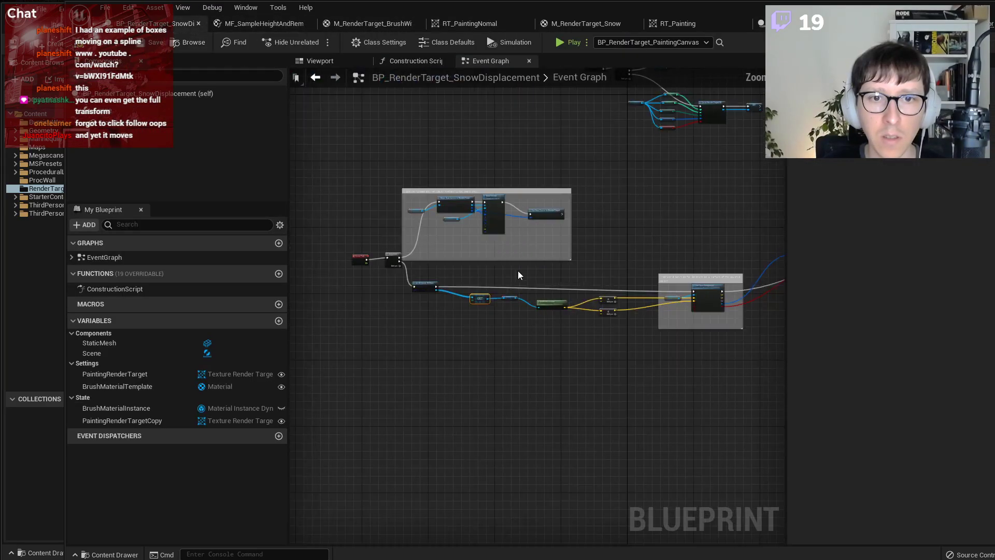
{"action": "scroll", "coordinate": [659, 276], "scroll_direction": "up", "scroll_amount": 3}
{"action": "right_click_drag", "start_coordinate": [664, 256], "coordinate": [443, 261]}
{"action": "scroll", "coordinate": [570, 352], "scroll_direction": "up", "scroll_amount": 1}
{"action": "scroll", "coordinate": [569, 353], "scroll_direction": "up", "scroll_amount": 1}
{"action": "left_click", "coordinate": [575, 308]}
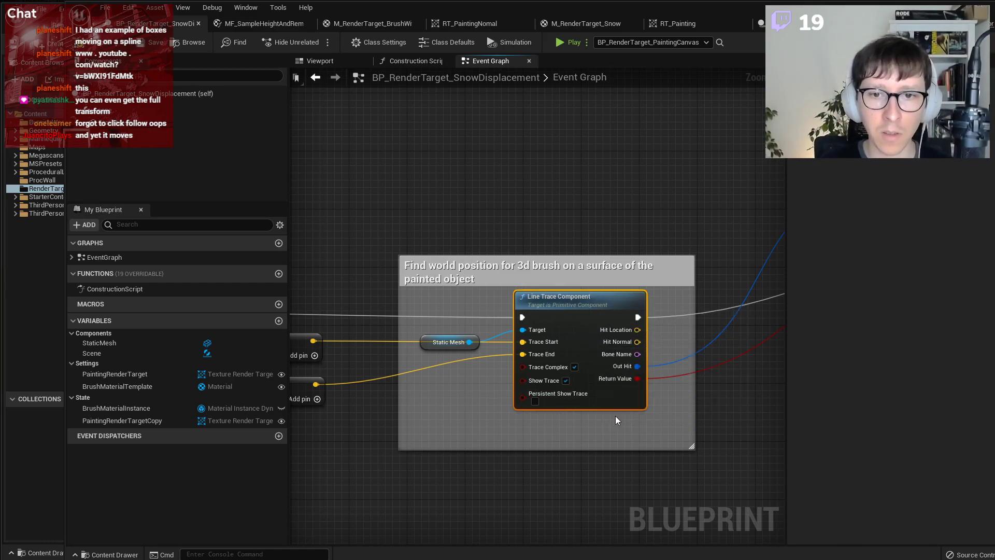
{"action": "scroll", "coordinate": [618, 421], "scroll_direction": "down", "scroll_amount": 1}
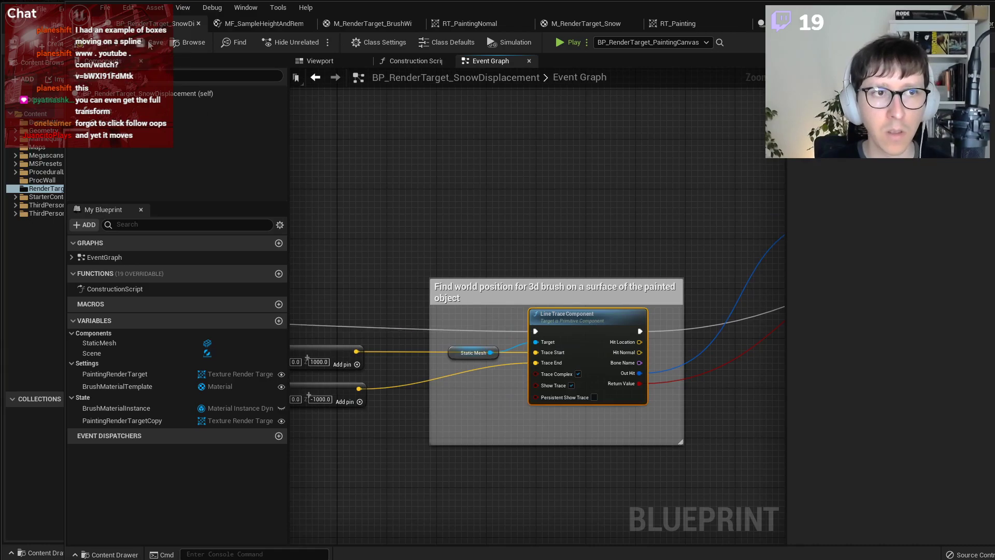
Play the level, eject with F8 to watch the ball cross the snow, then stop.
{"action": "left_click", "coordinate": [572, 43]}
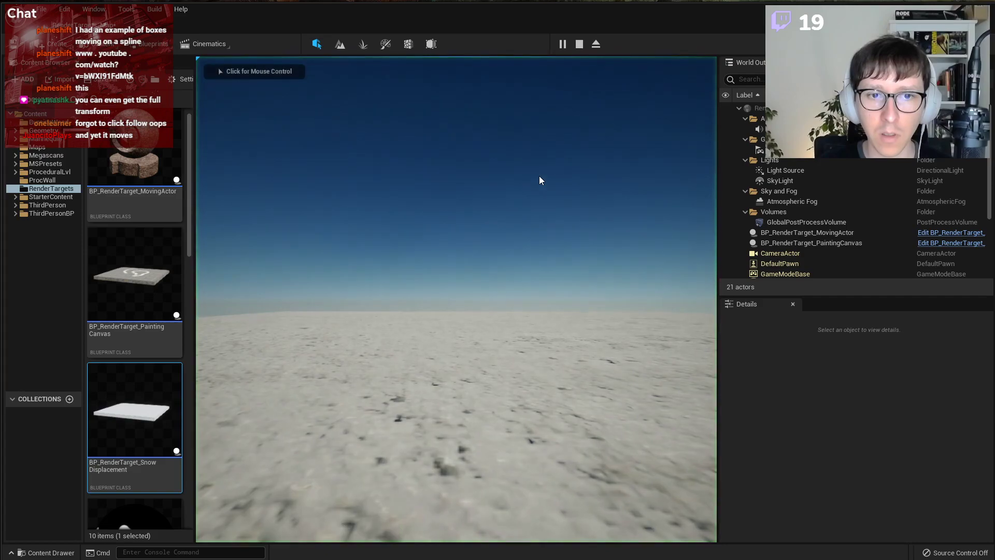
{"action": "left_click", "coordinate": [539, 176]}
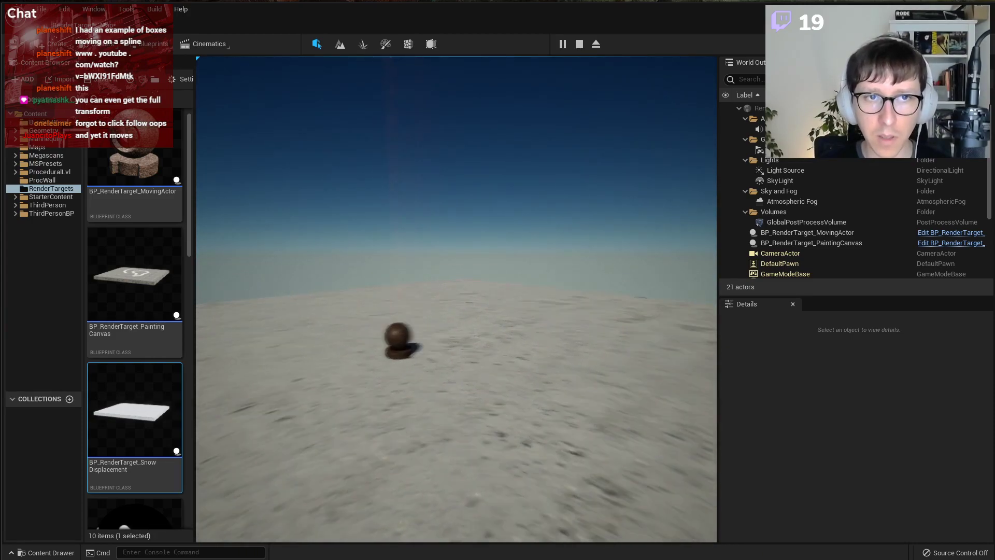
{"action": "key", "text": "F8"}
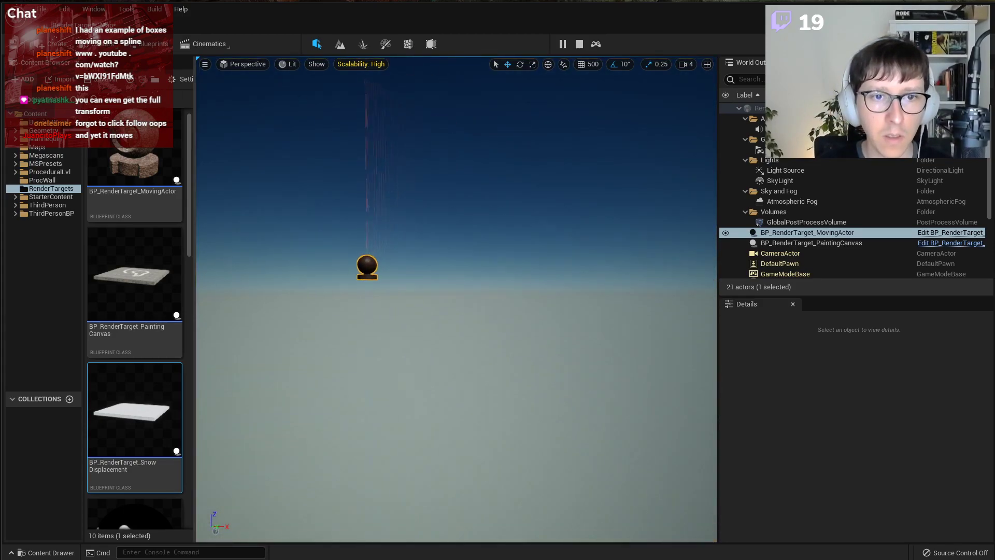
{"action": "right_click_drag", "start_coordinate": [525, 329], "coordinate": [494, 338]}
{"action": "mouse_move", "coordinate": [336, 170]}
{"action": "right_mouse_down"}
{"action": "mouse_move", "coordinate": [321, 197]}
{"action": "mouse_move", "coordinate": [336, 170]}
{"action": "right_mouse_up"}
{"action": "key", "text": "Escape"}
Select the snow canvas actor and open its SnowDisplacement Blueprint with Ctrl+E.
{"action": "right_click_drag", "start_coordinate": [506, 338], "coordinate": [575, 365]}
{"action": "left_click", "coordinate": [514, 350]}
{"action": "key", "text": "ctrl+e"}
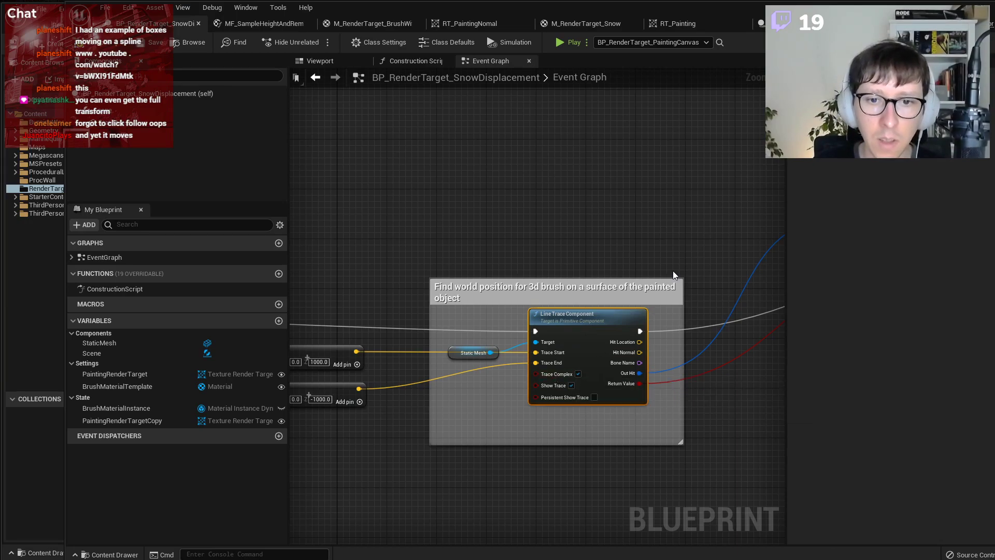
Pan through the Pass UVs and Draw brush sections of the SnowDisplacement graph.
{"action": "scroll", "coordinate": [673, 271], "scroll_direction": "down", "scroll_amount": 4}
{"action": "scroll", "coordinate": [599, 357], "scroll_direction": "up", "scroll_amount": 4}
{"action": "right_click_drag", "start_coordinate": [691, 308], "coordinate": [368, 467]}
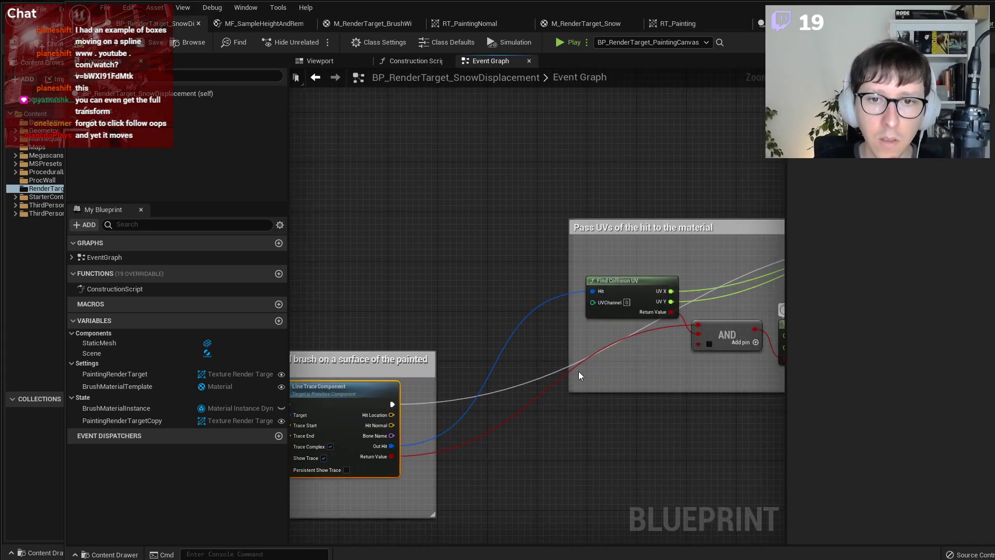
{"action": "right_click_drag", "start_coordinate": [660, 390], "coordinate": [496, 390]}
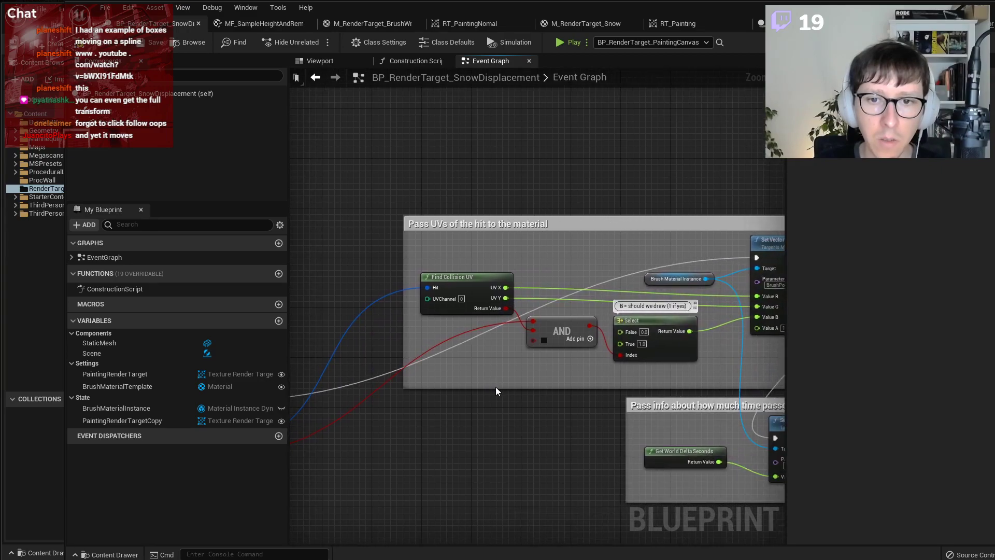
{"action": "right_click_drag", "start_coordinate": [678, 389], "coordinate": [480, 385]}
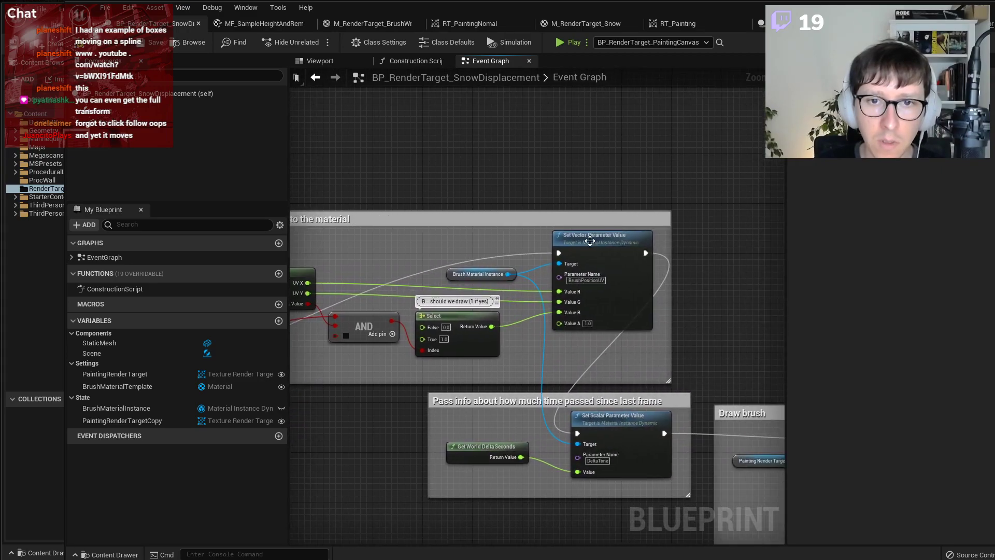
{"action": "right_click_drag", "start_coordinate": [599, 422], "coordinate": [591, 331]}
{"action": "scroll", "coordinate": [592, 331], "scroll_direction": "down", "scroll_amount": 5}
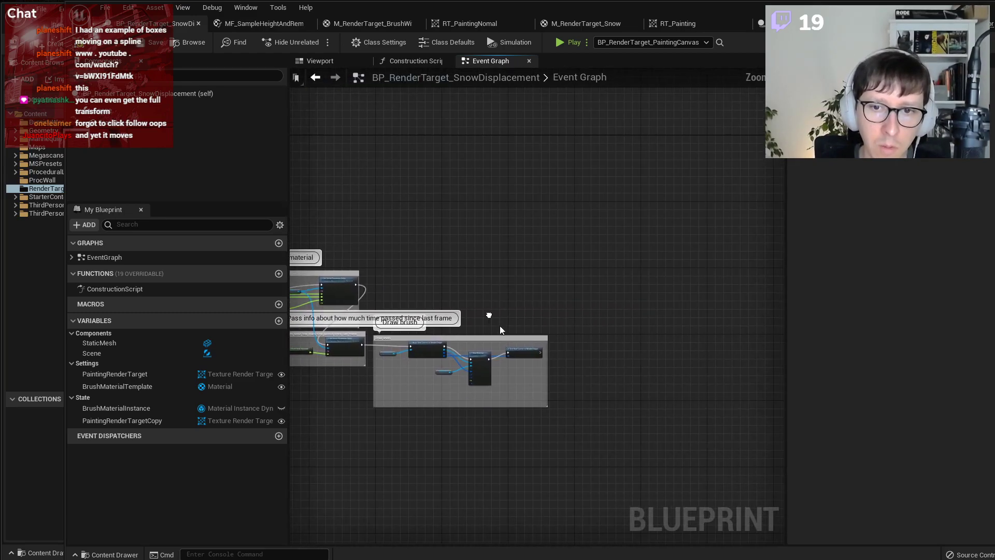
{"action": "scroll", "coordinate": [567, 359], "scroll_direction": "up", "scroll_amount": 3}
{"action": "mouse_move", "coordinate": [568, 359]}
{"action": "right_mouse_down"}
{"action": "mouse_move", "coordinate": [537, 340]}
{"action": "mouse_move", "coordinate": [420, 338]}
{"action": "mouse_move", "coordinate": [717, 338]}
{"action": "mouse_move", "coordinate": [219, 310]}
{"action": "right_mouse_up"}
Set the line trace end vector's Z offset to -2000.
{"action": "scroll", "coordinate": [548, 310], "scroll_direction": "up", "scroll_amount": 2}
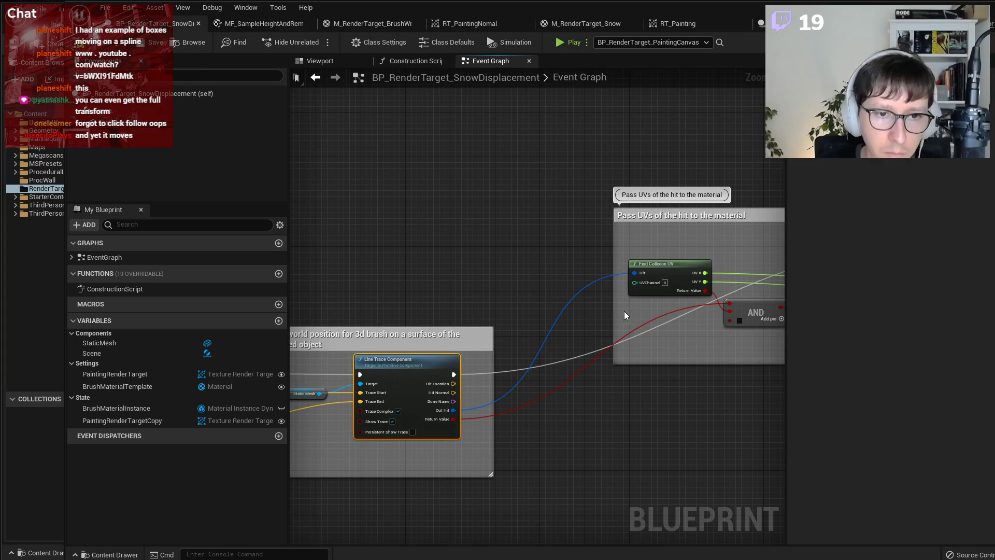
{"action": "right_click_drag", "start_coordinate": [630, 313], "coordinate": [801, 303]}
{"action": "right_click_drag", "start_coordinate": [595, 317], "coordinate": [601, 282]}
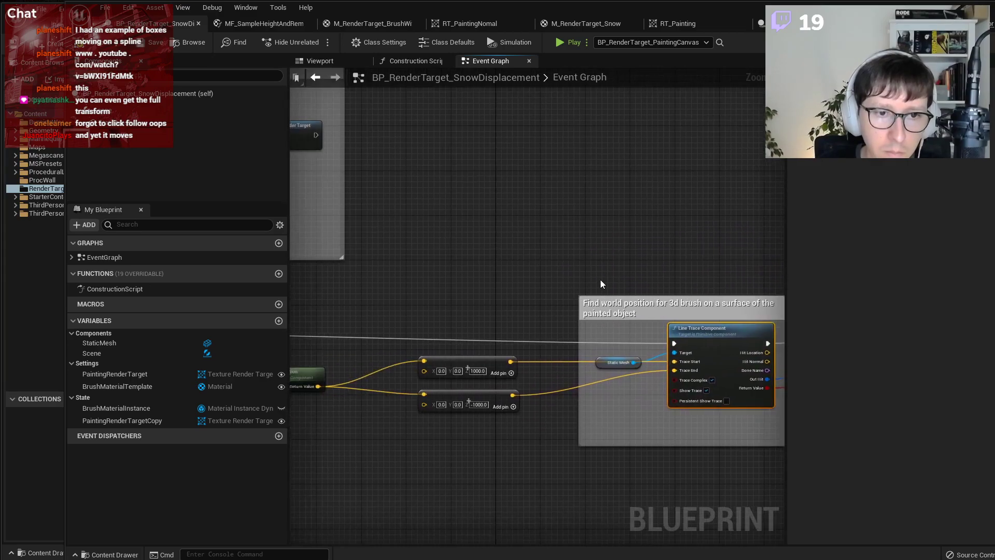
{"action": "type", "text": "-2000"}
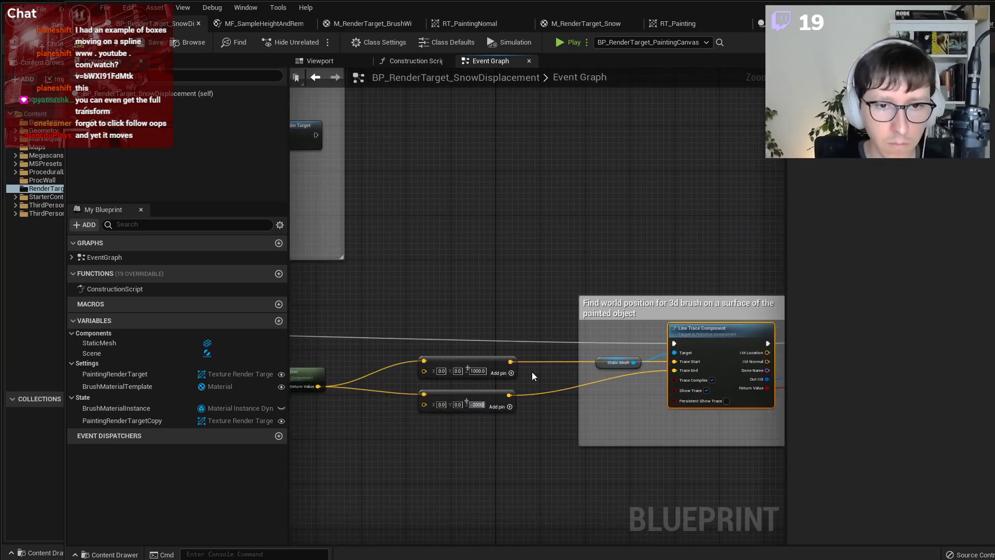
{"action": "key", "text": "Return"}
{"action": "right_click_drag", "start_coordinate": [605, 294], "coordinate": [124, 294]}
{"action": "right_click_drag", "start_coordinate": [592, 325], "coordinate": [454, 374]}
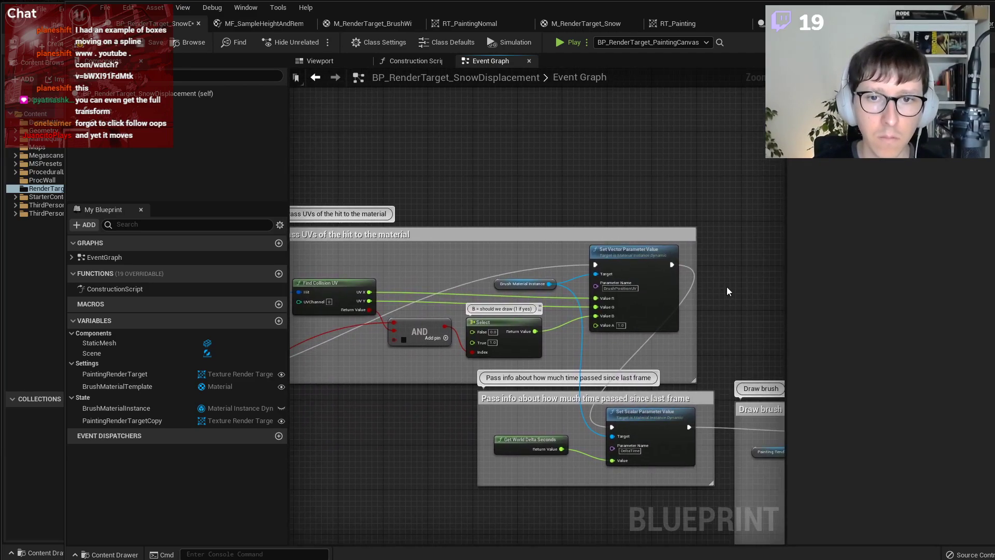
{"action": "scroll", "coordinate": [629, 285], "scroll_direction": "up", "scroll_amount": 2}
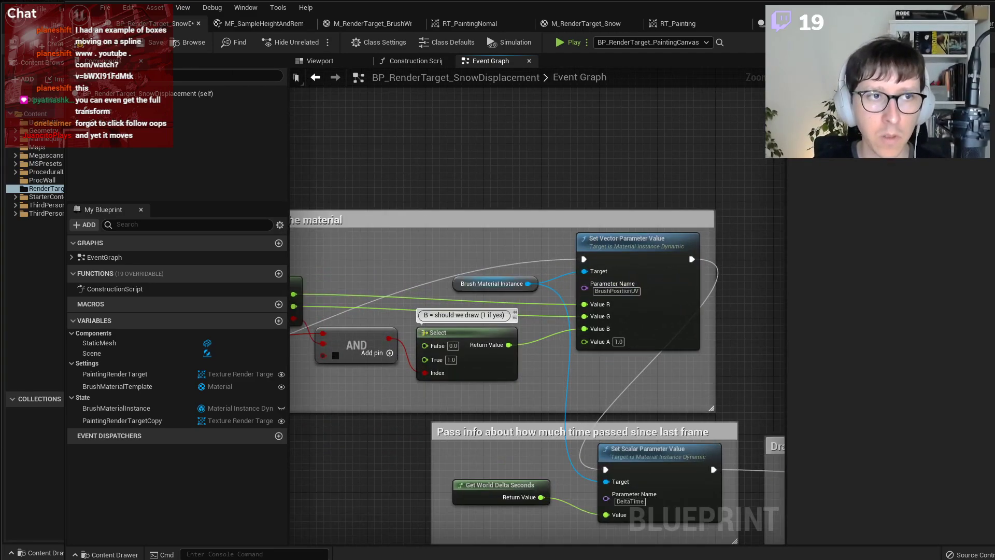
Save the snow displacement Blueprint and return to the level editor.
{"action": "left_click", "coordinate": [150, 39]}
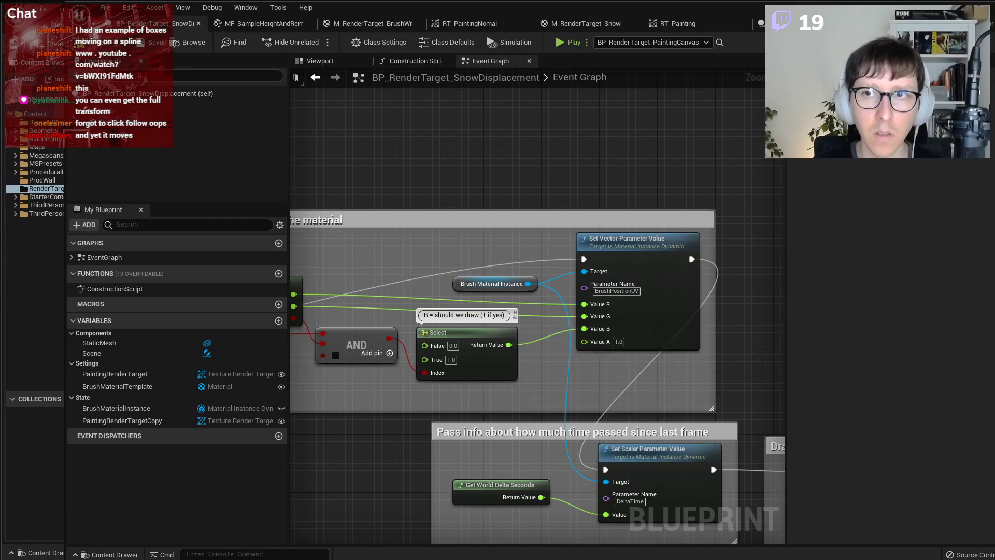
{"action": "left_click", "coordinate": [968, 8]}
{"action": "scroll", "coordinate": [771, 495], "scroll_direction": "down", "scroll_amount": 4}
{"action": "right_click_drag", "start_coordinate": [638, 406], "coordinate": [501, 352]}
Select the moving ball and open BP_RenderTarget_MovingActor's Viewport preview.
{"action": "scroll", "coordinate": [783, 479], "scroll_direction": "down", "scroll_amount": 5}
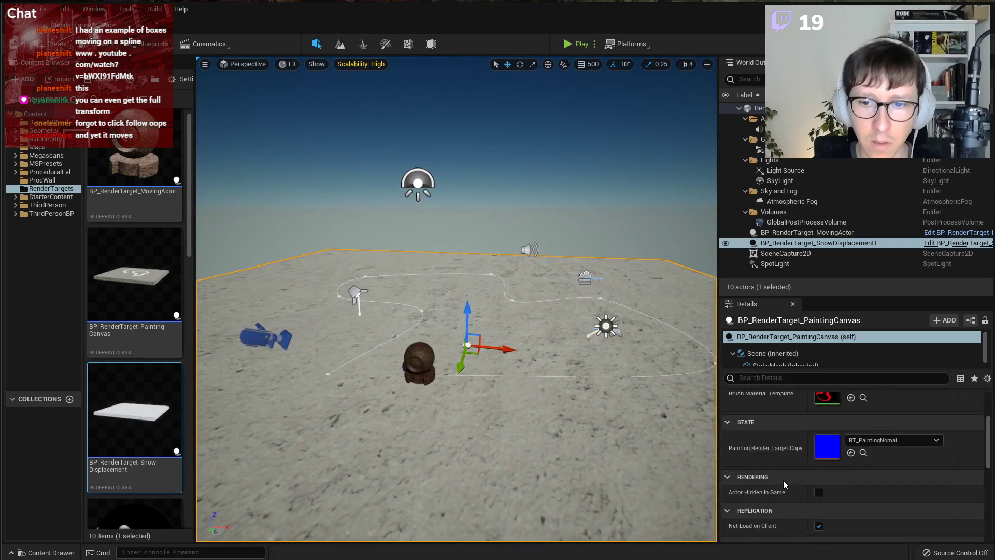
{"action": "scroll", "coordinate": [782, 480], "scroll_direction": "up", "scroll_amount": 6}
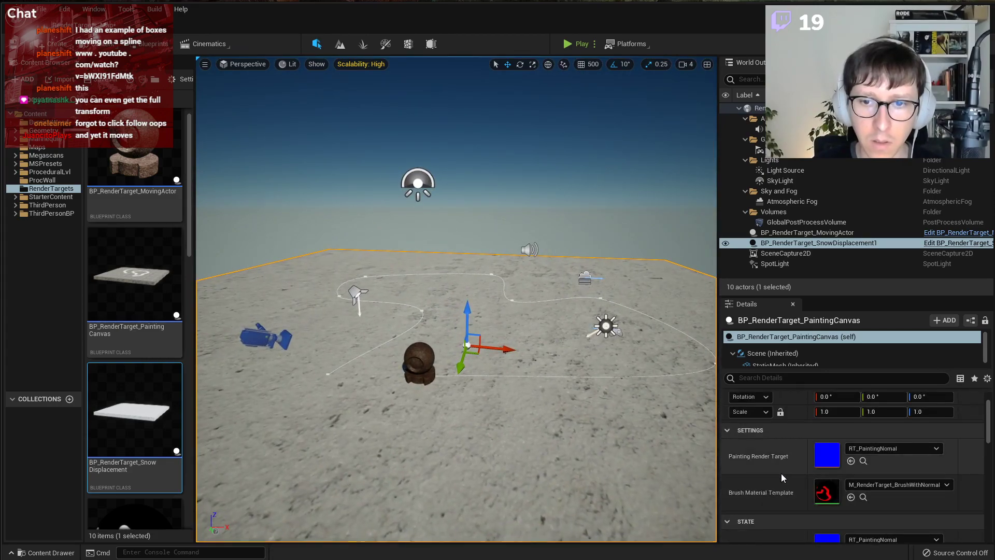
{"action": "left_click", "coordinate": [426, 374]}
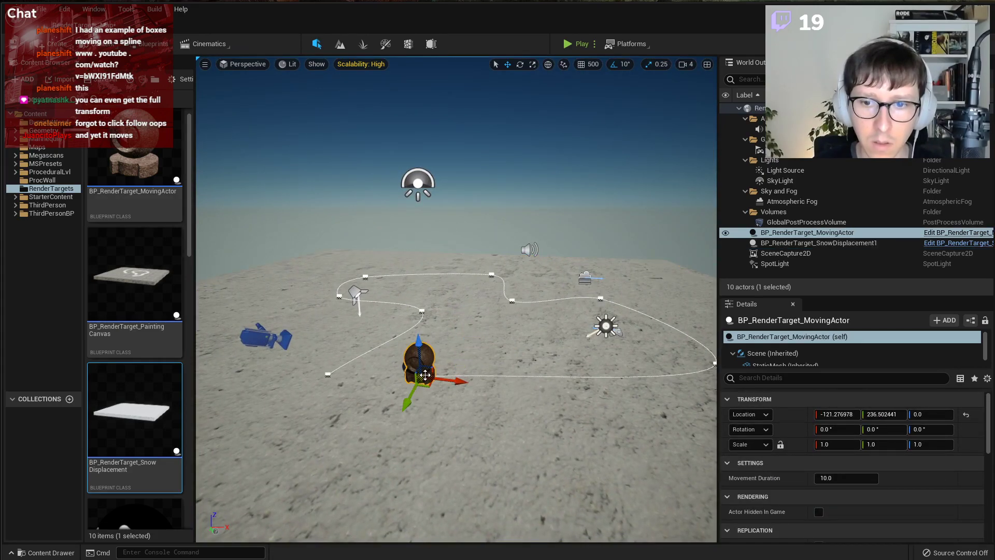
{"action": "scroll", "coordinate": [784, 458], "scroll_direction": "down", "scroll_amount": 5}
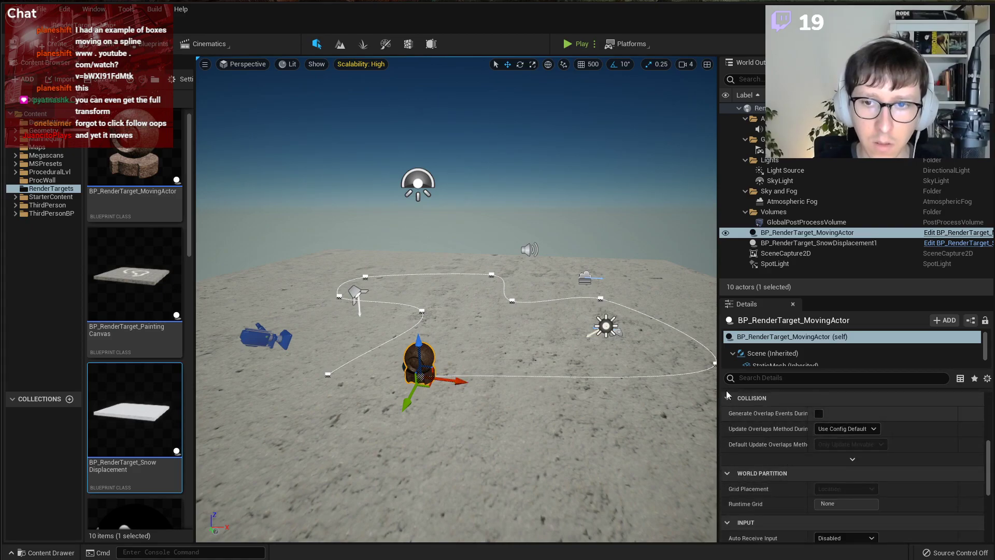
{"action": "left_click", "coordinate": [940, 234]}
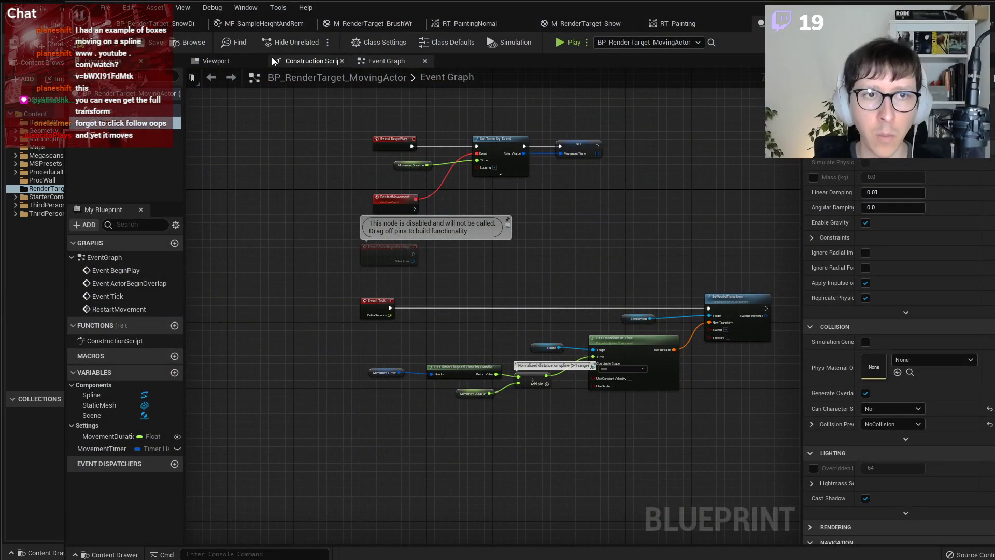
{"action": "left_click", "coordinate": [215, 61]}
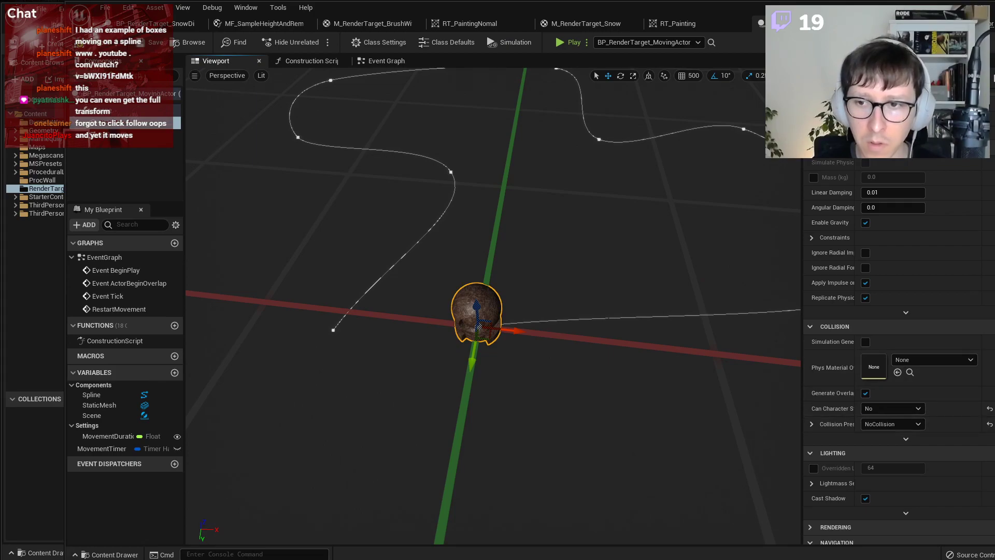
Untick Visible under the StaticMesh's Rendering settings and return to the level.
{"action": "scroll", "coordinate": [899, 362], "scroll_direction": "down", "scroll_amount": 4}
{"action": "scroll", "coordinate": [899, 363], "scroll_direction": "down", "scroll_amount": 1}
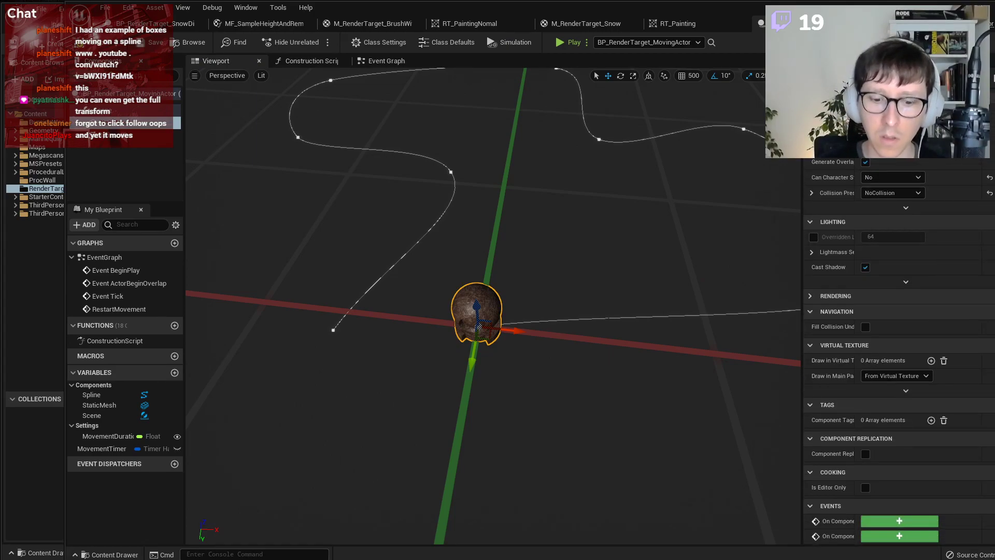
{"action": "scroll", "coordinate": [899, 353], "scroll_direction": "up", "scroll_amount": 4}
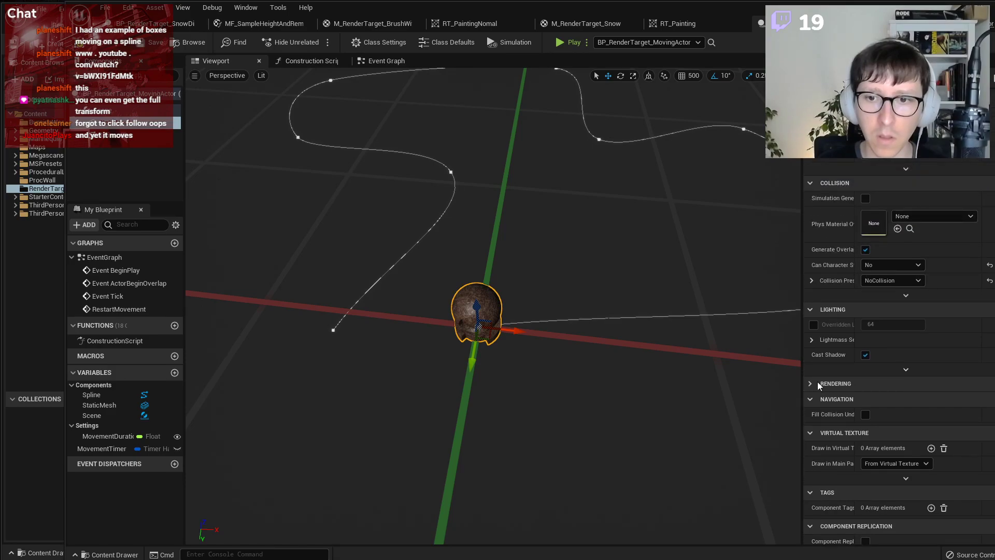
{"action": "left_click", "coordinate": [811, 384]}
{"action": "left_click", "coordinate": [865, 399]}
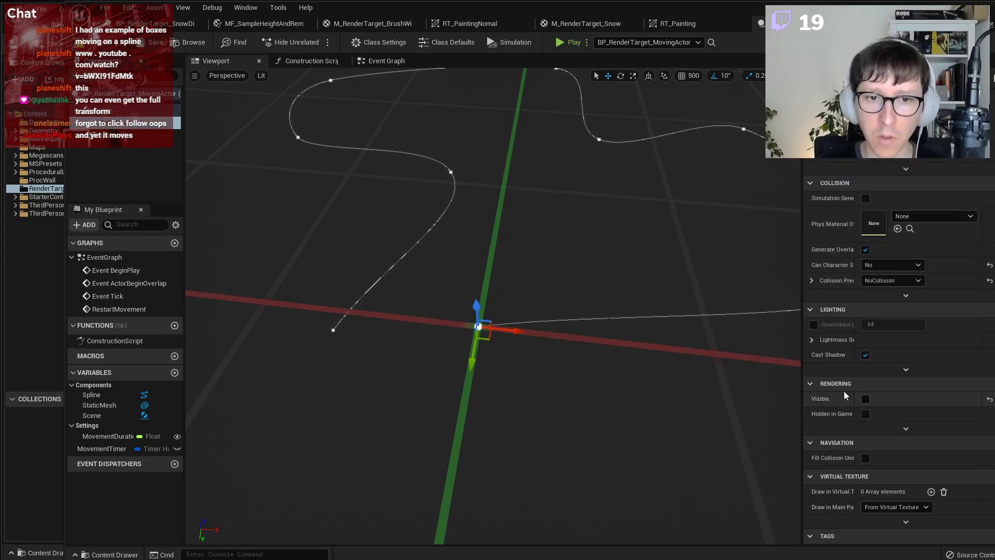
{"action": "left_click", "coordinate": [144, 44]}
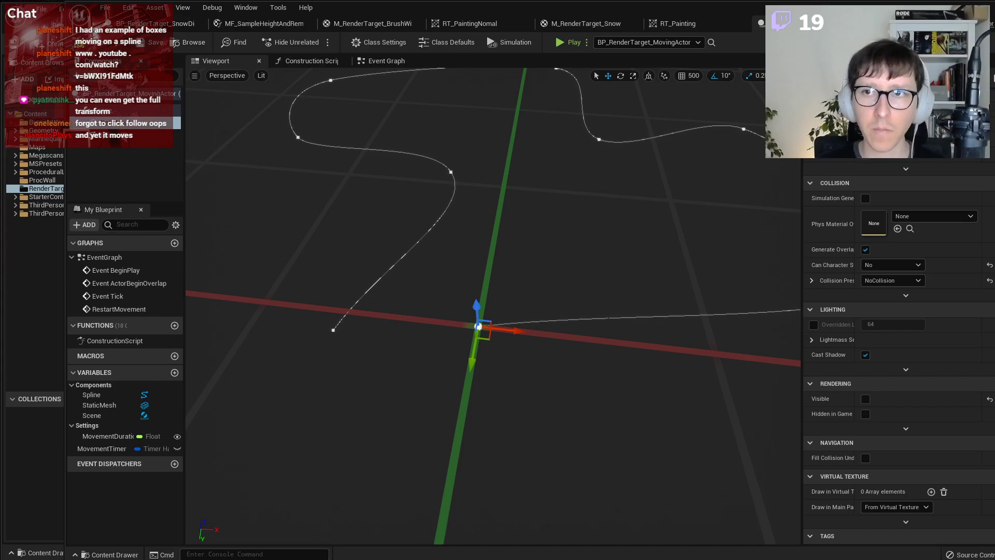
{"action": "left_click", "coordinate": [959, 7]}
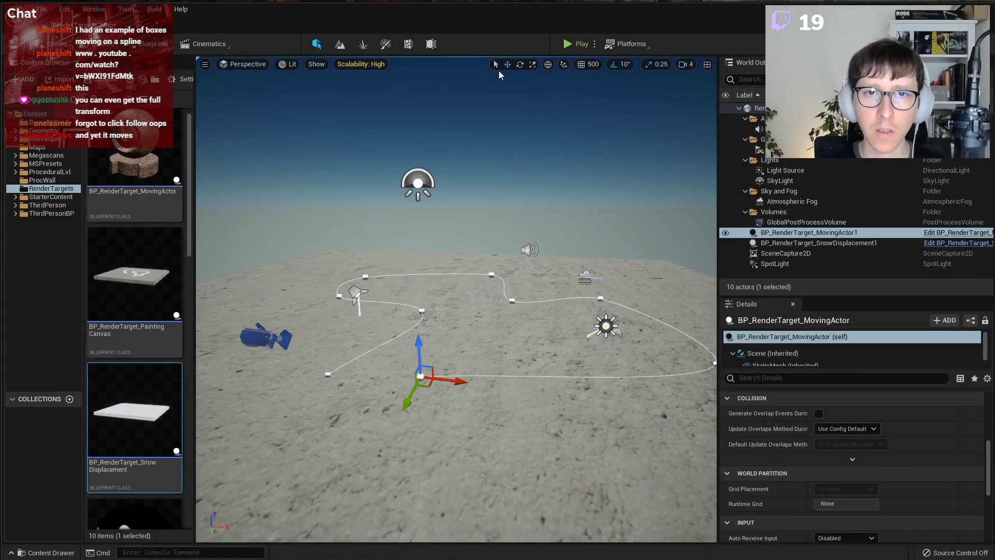
Test-play the level, pulling the camera back to view the slab, then stop.
{"action": "left_click", "coordinate": [570, 43]}
{"action": "key", "text": "s"}
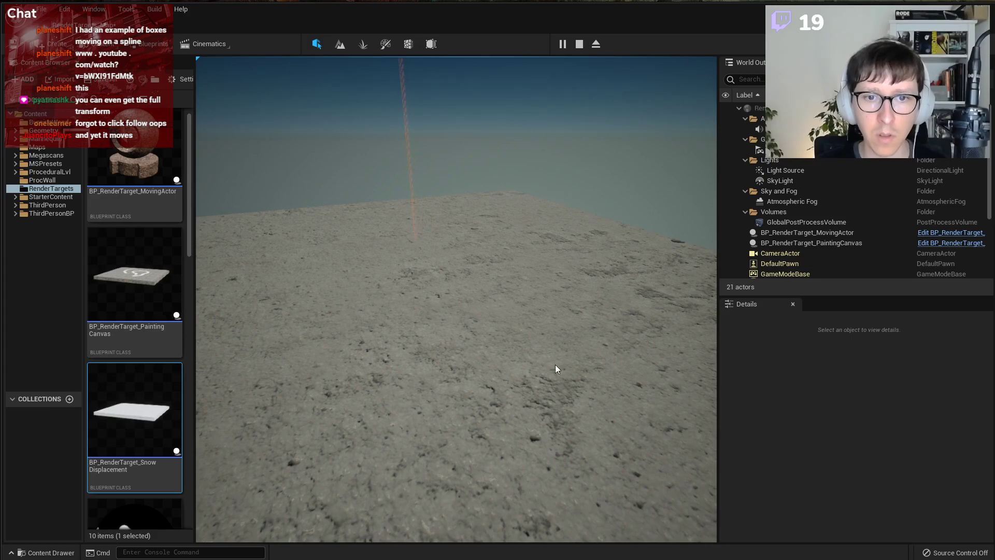
{"action": "key", "text": "Escape"}
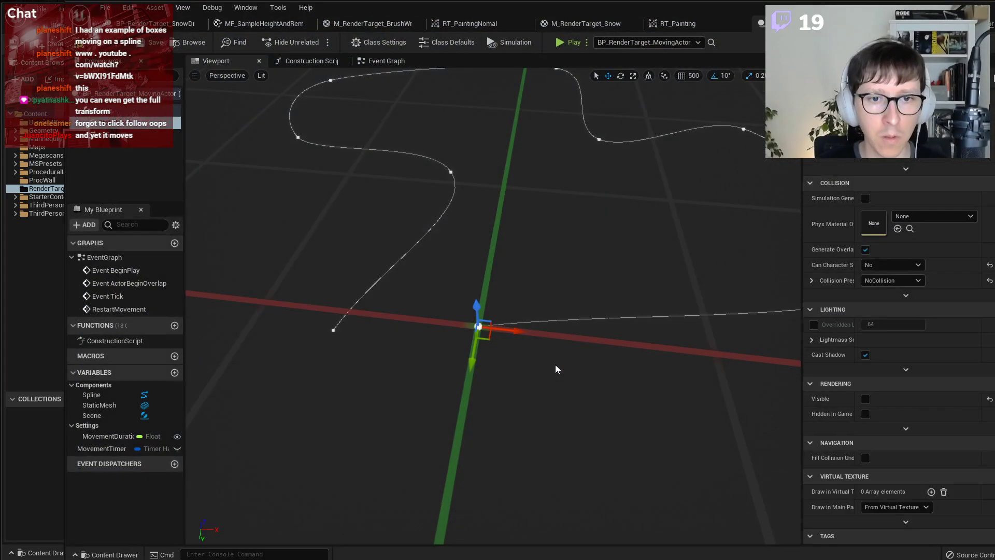
Re-tick the ball mesh's Visible setting and open the RT_PaintingNormal render target.
{"action": "scroll", "coordinate": [544, 197], "scroll_direction": "down", "scroll_amount": 3}
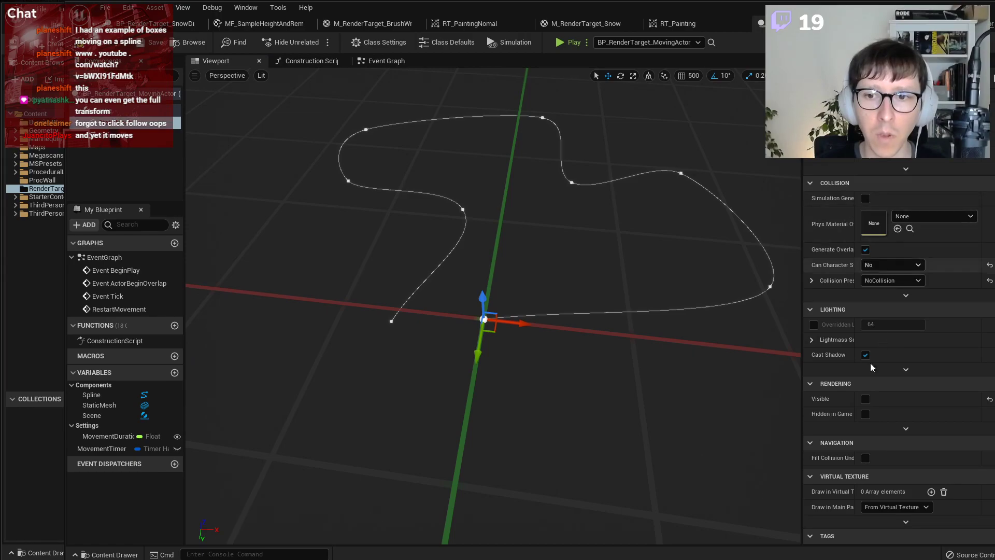
{"action": "left_click", "coordinate": [865, 399]}
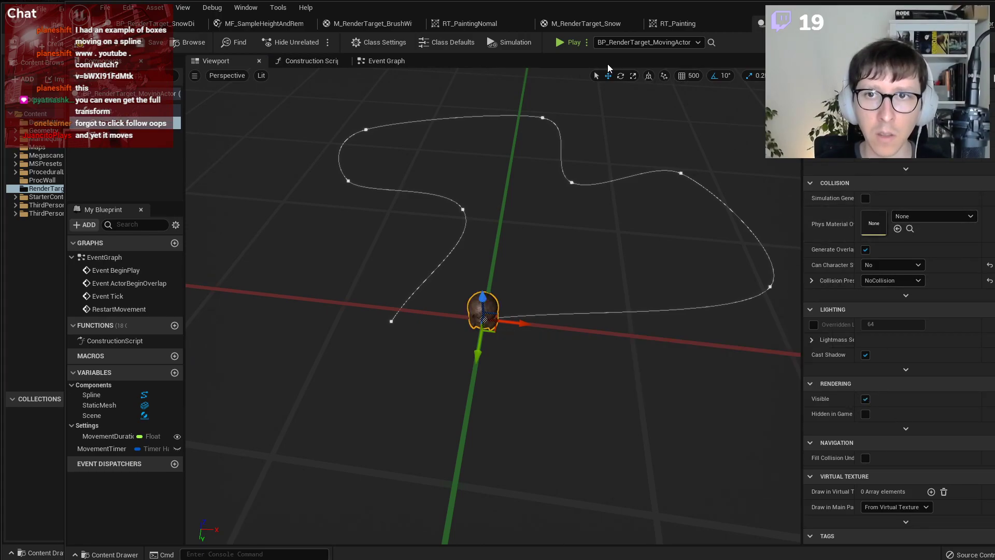
{"action": "left_click", "coordinate": [469, 24]}
Switch back to the snow displacement graph and bring the Find Collision UV node into view.
{"action": "left_click", "coordinate": [674, 23]}
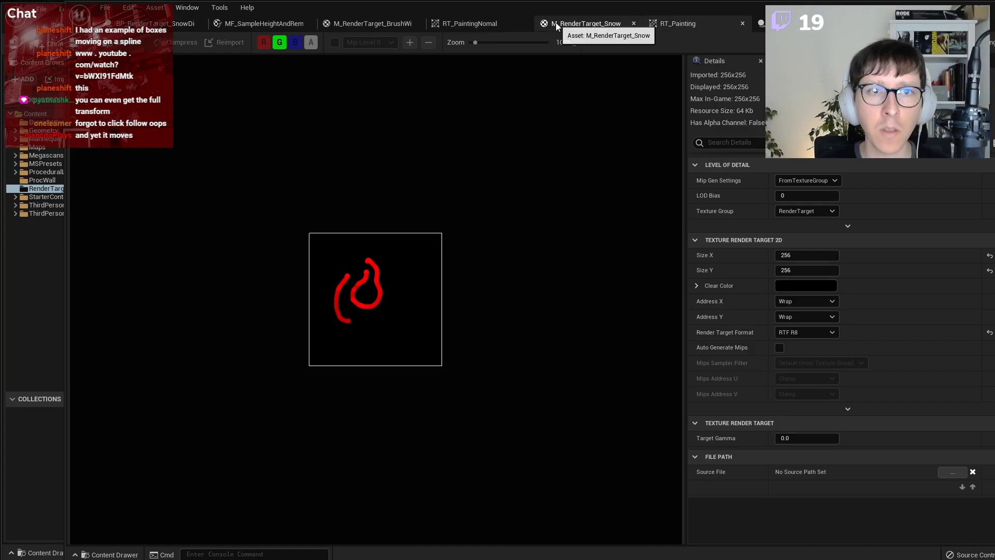
{"action": "left_click", "coordinate": [565, 23]}
{"action": "left_click", "coordinate": [156, 24]}
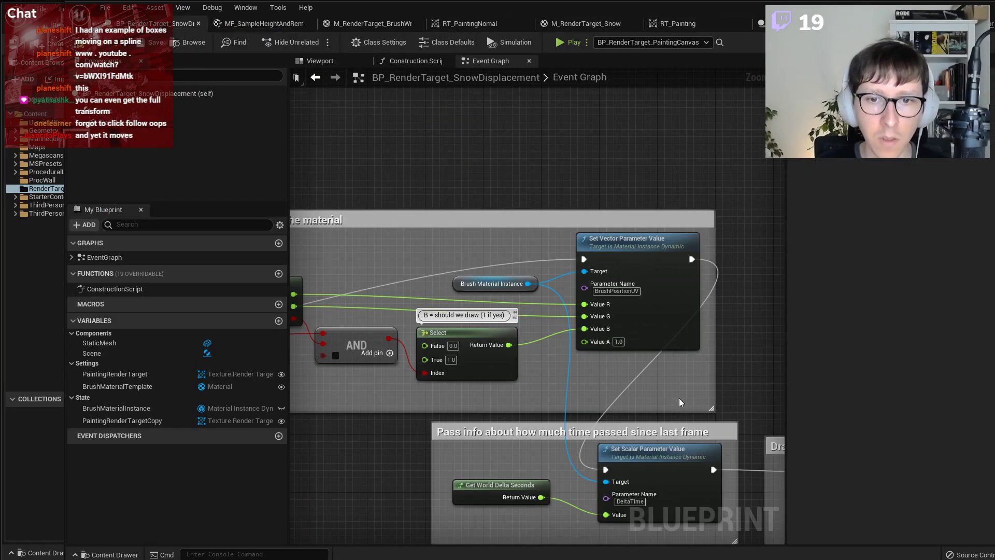
{"action": "right_click_drag", "start_coordinate": [639, 397], "coordinate": [710, 359]}
{"action": "right_click_drag", "start_coordinate": [579, 337], "coordinate": [758, 351]}
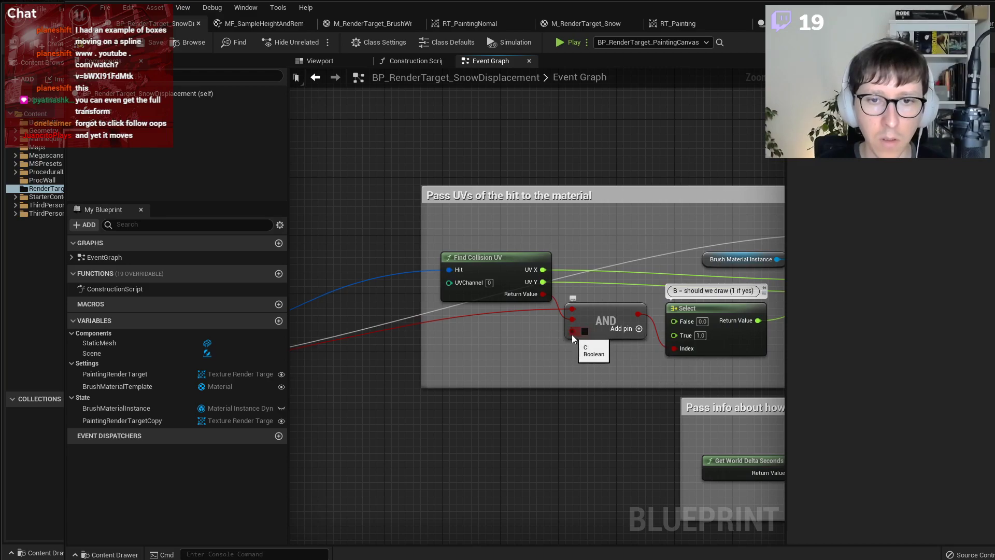
{"action": "scroll", "coordinate": [573, 338], "scroll_direction": "down", "scroll_amount": 4}
{"action": "scroll", "coordinate": [641, 356], "scroll_direction": "up", "scroll_amount": 2}
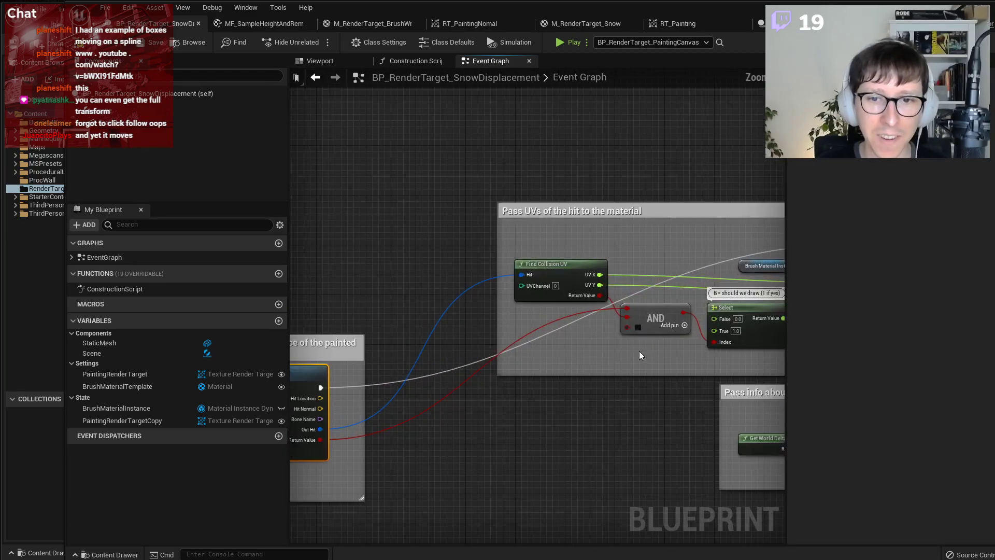
{"action": "right_click_drag", "start_coordinate": [627, 353], "coordinate": [570, 352]}
Wire Find Collision UV's Return Value into the Select's Index, save, and start Play.
{"action": "left_click_drag", "start_coordinate": [662, 350], "coordinate": [660, 351]}
{"action": "left_click_drag", "start_coordinate": [550, 309], "coordinate": [548, 303]}
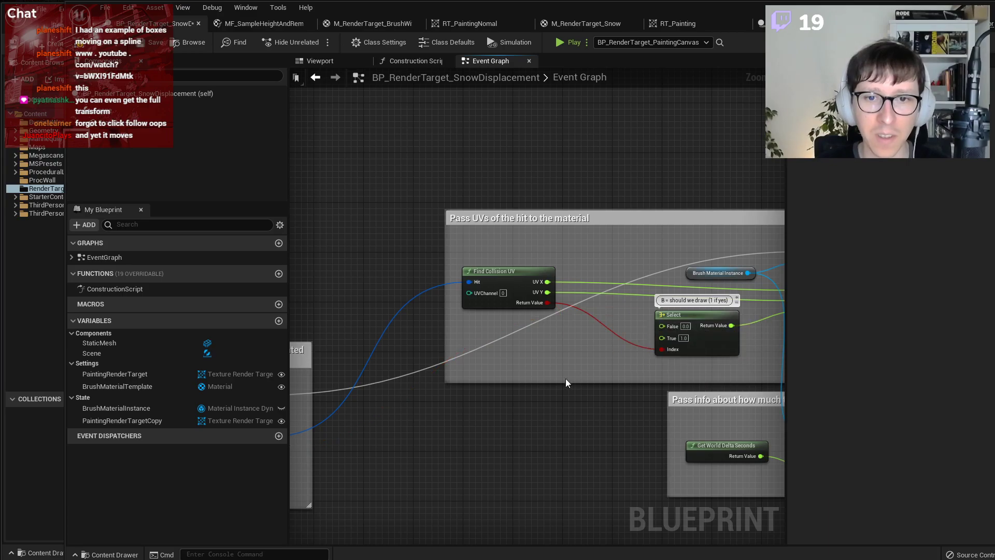
{"action": "left_click", "coordinate": [155, 48]}
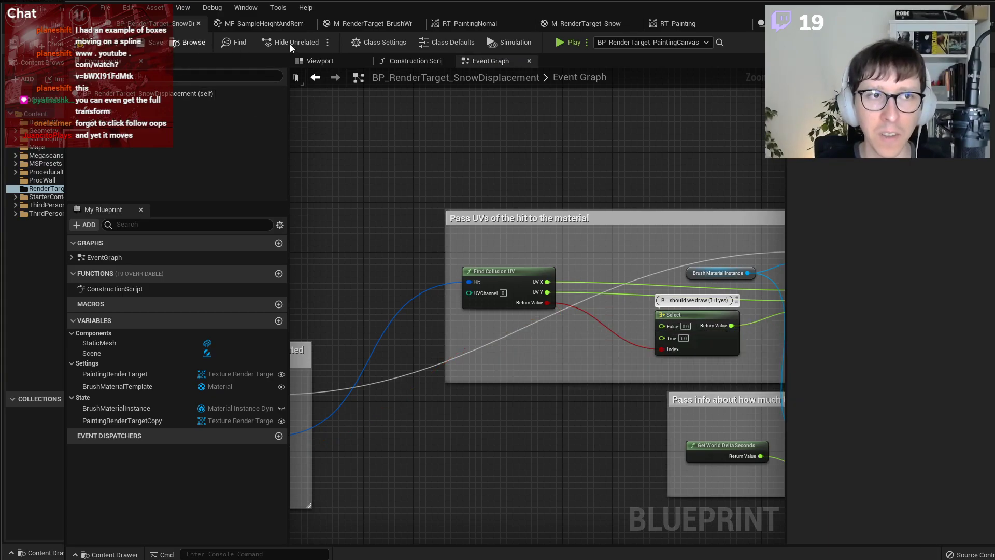
{"action": "left_click", "coordinate": [559, 41]}
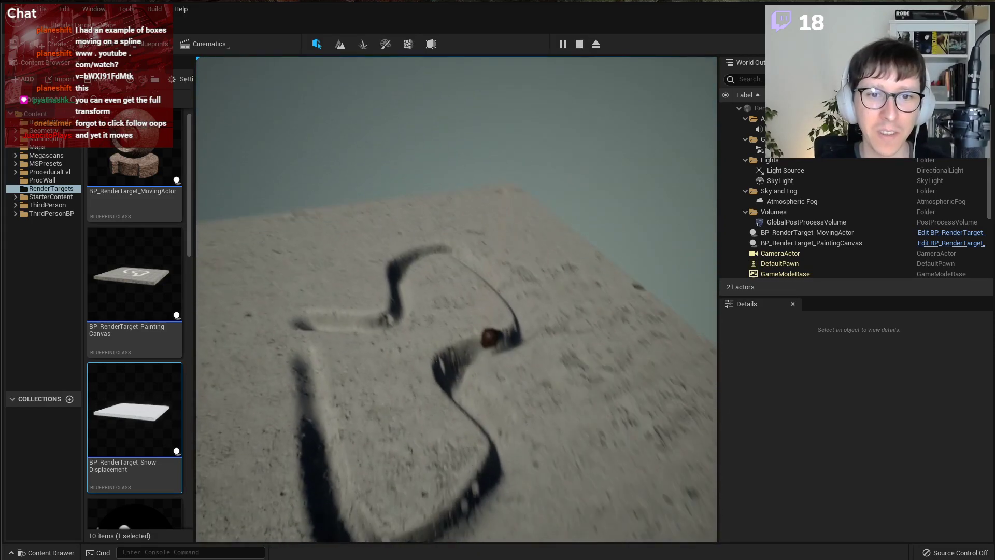
Stop the play session once the ball has carved a trench around the whole spline loop.
{"action": "key", "text": "Escape"}
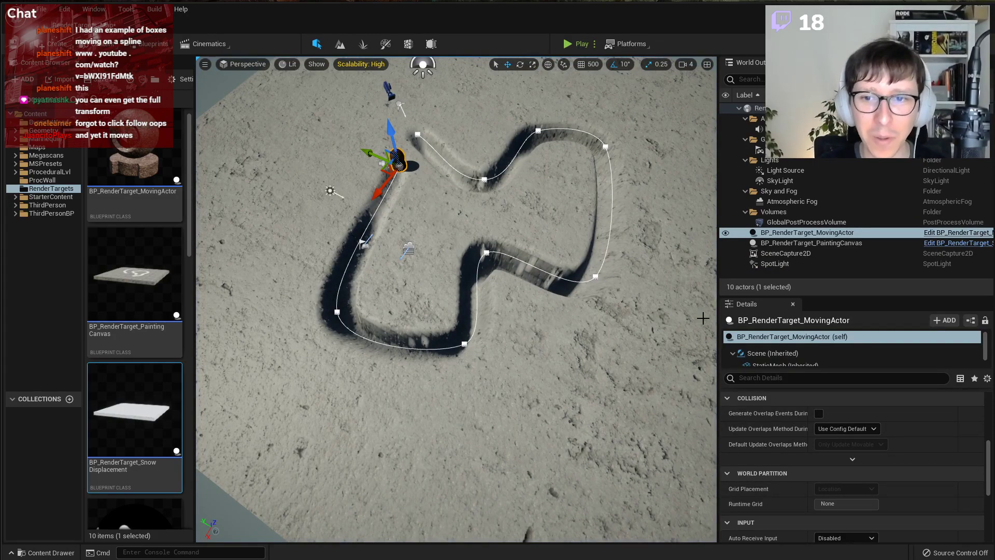
Select the painting canvas actor and open M_RenderTarget_BrushWithNormal for editing.
{"action": "left_click", "coordinate": [811, 243]}
{"action": "scroll", "coordinate": [863, 457], "scroll_direction": "down", "scroll_amount": 5}
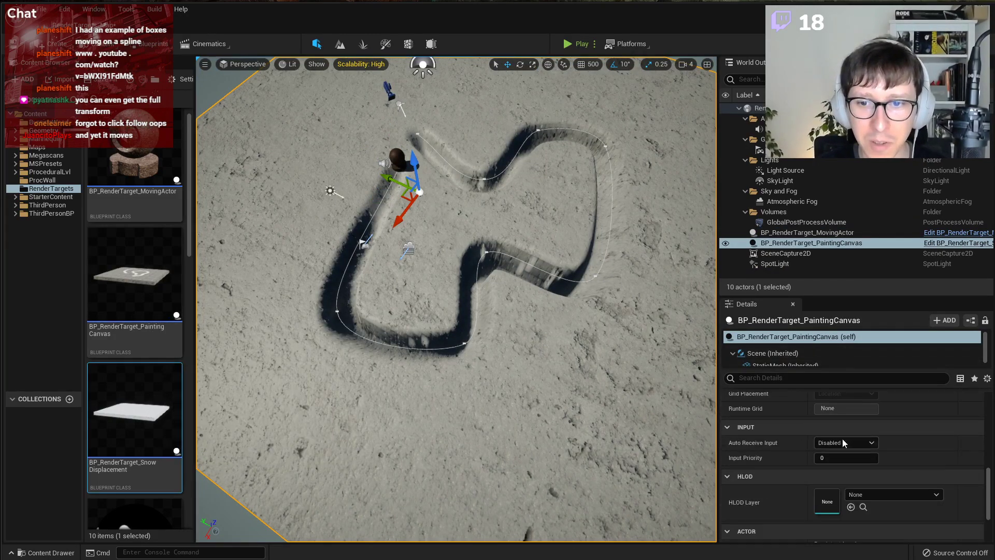
{"action": "scroll", "coordinate": [860, 456], "scroll_direction": "up", "scroll_amount": 6}
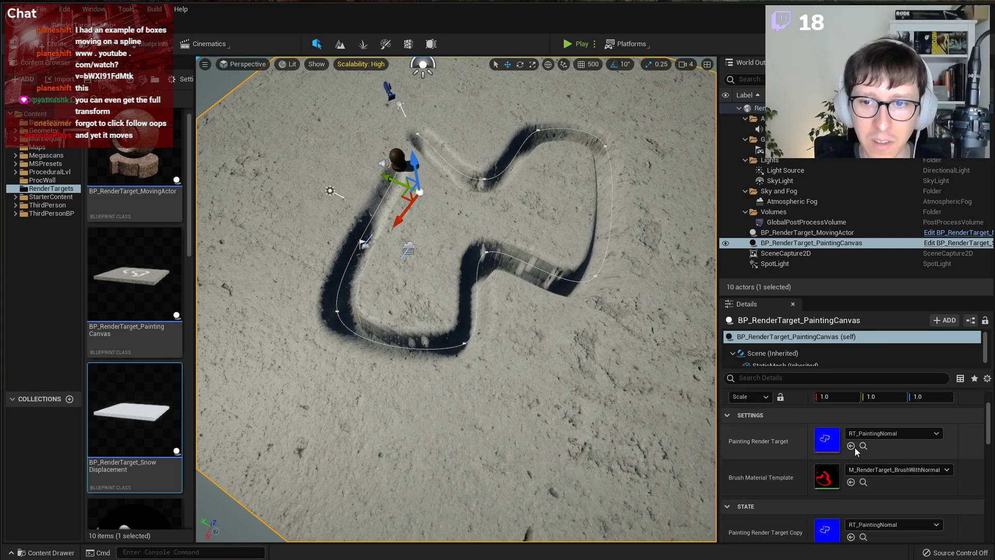
{"action": "double_click", "coordinate": [827, 486]}
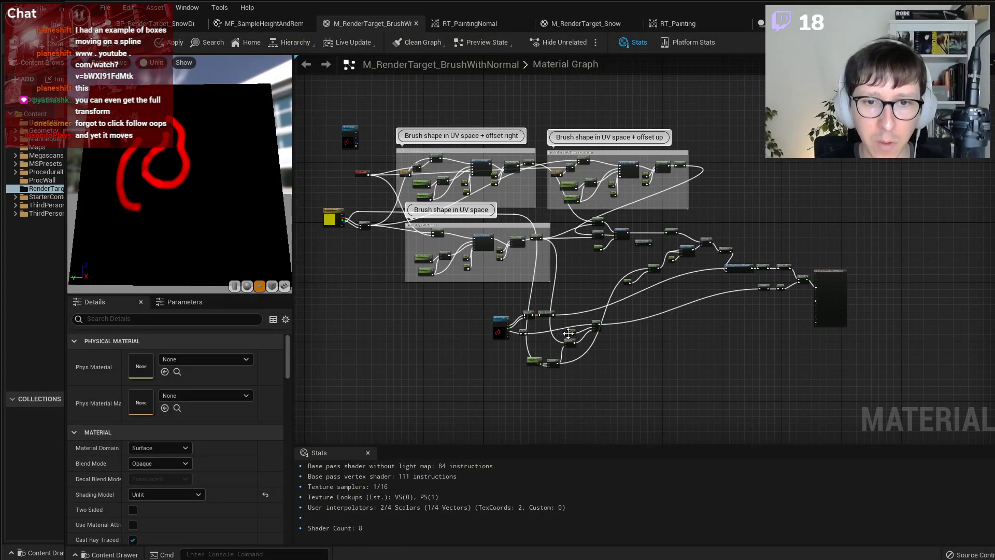
{"action": "scroll", "coordinate": [486, 381], "scroll_direction": "up", "scroll_amount": 3}
{"action": "right_click_drag", "start_coordinate": [486, 381], "coordinate": [524, 345]}
Divide BrushFlow's default value by 3 (0.02 to 0.006667), save, and return to the level.
{"action": "left_click", "coordinate": [500, 376]}
{"action": "left_click", "coordinate": [171, 390]}
{"action": "key", "text": "Right"}
{"action": "type", "text": "/3"}
{"action": "key", "text": "Return"}
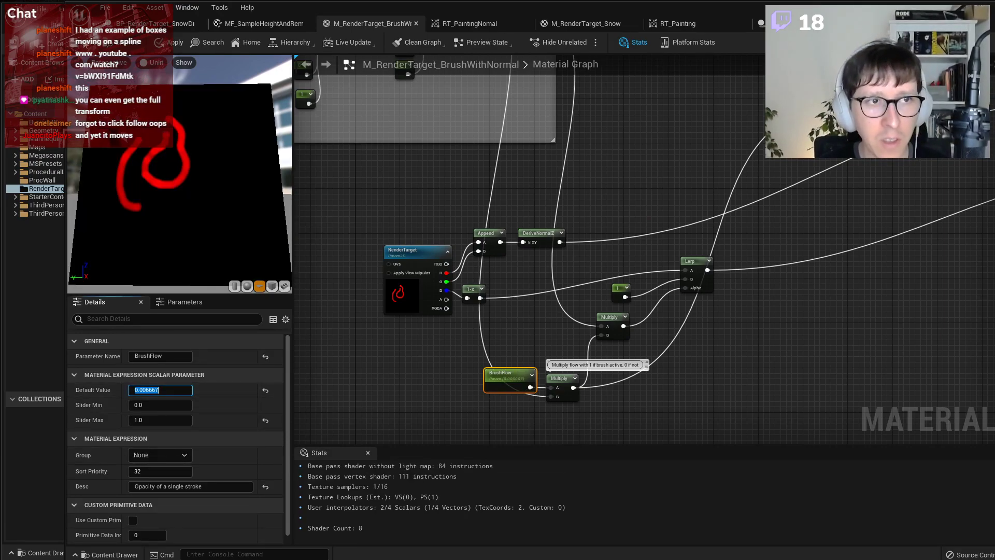
{"action": "key", "text": "alt+Tab"}
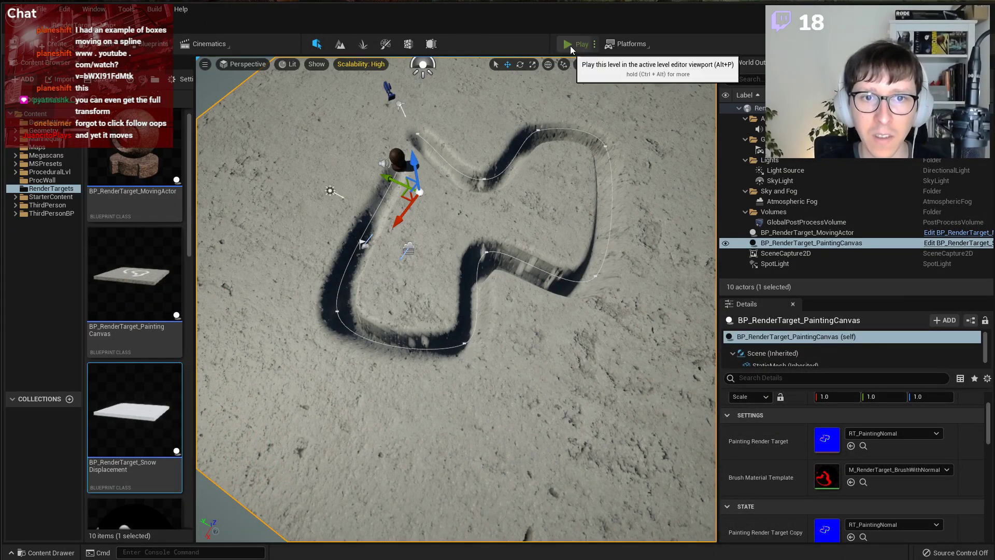
Start Play and switch the game view to full screen with F11.
{"action": "left_click", "coordinate": [570, 46]}
{"action": "left_click", "coordinate": [539, 166]}
{"action": "key", "text": "s"}
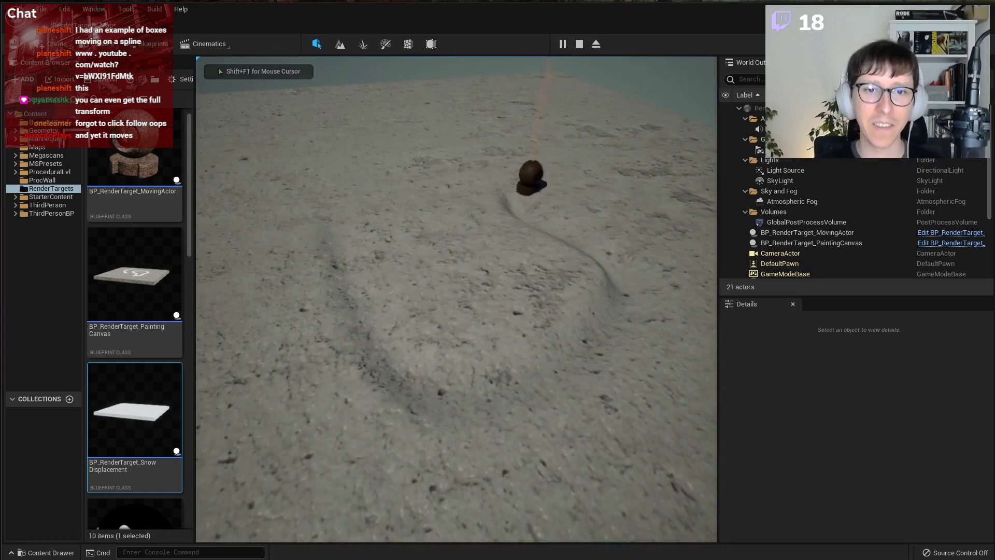
{"action": "key", "text": "F11"}
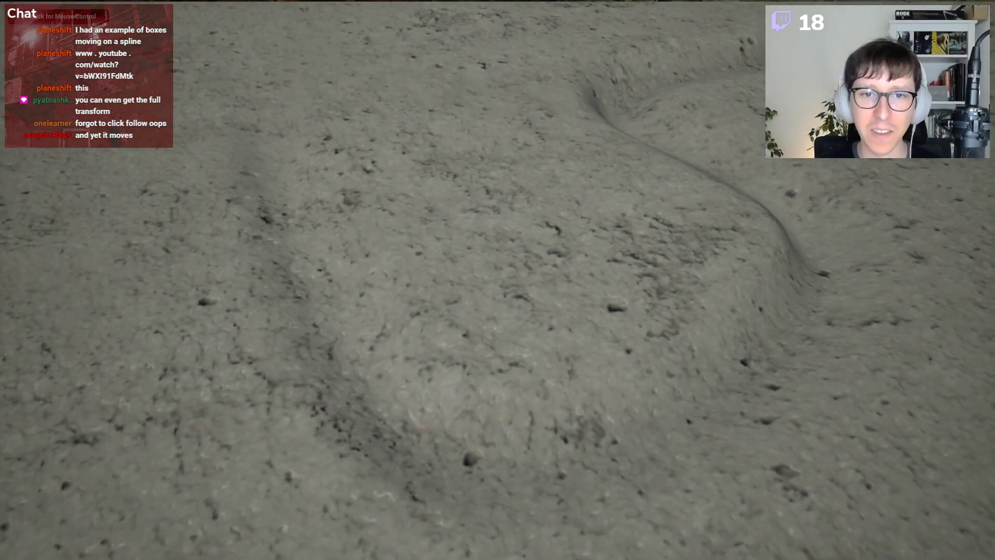
{"action": "left_click", "coordinate": [498, 280]}
Fly around the snow with WASD to inspect the deep trench carved along the spline.
{"action": "key", "text": "s"}
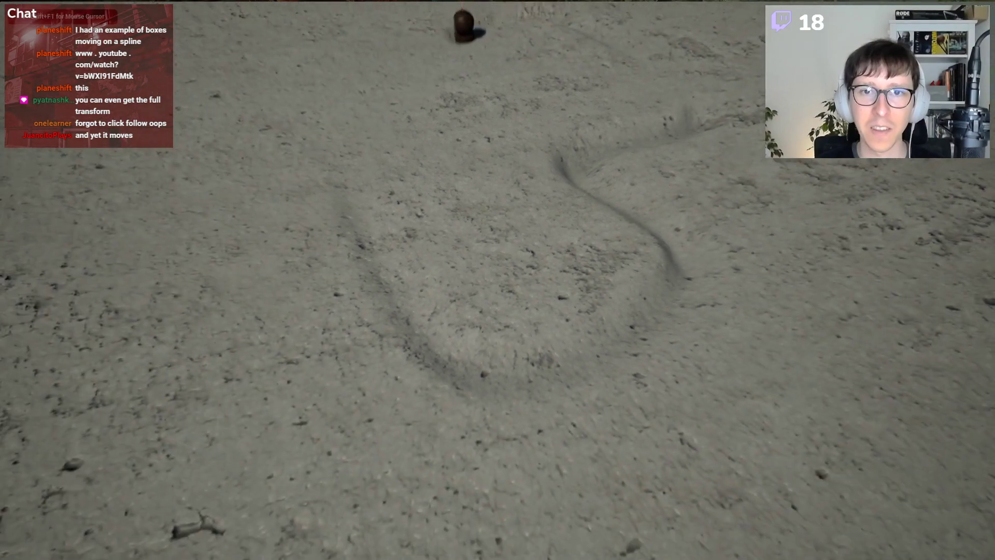
{"action": "key", "text": "a"}
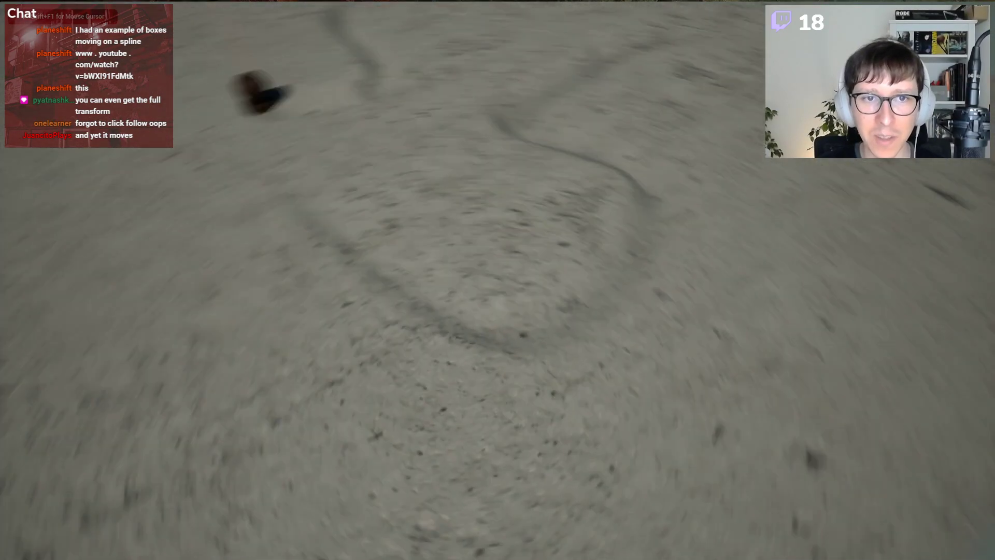
{"action": "key", "text": "w"}
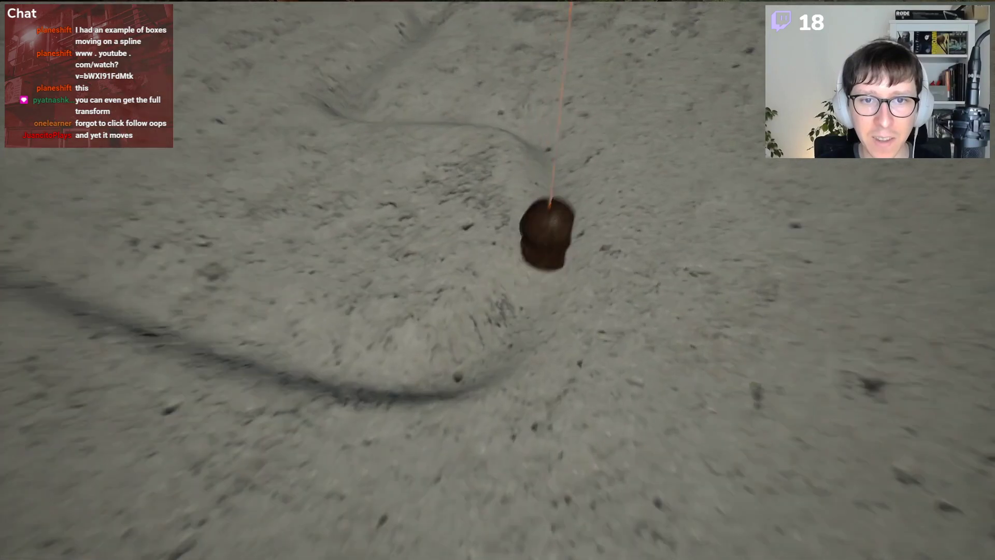
{"action": "key", "text": "w"}
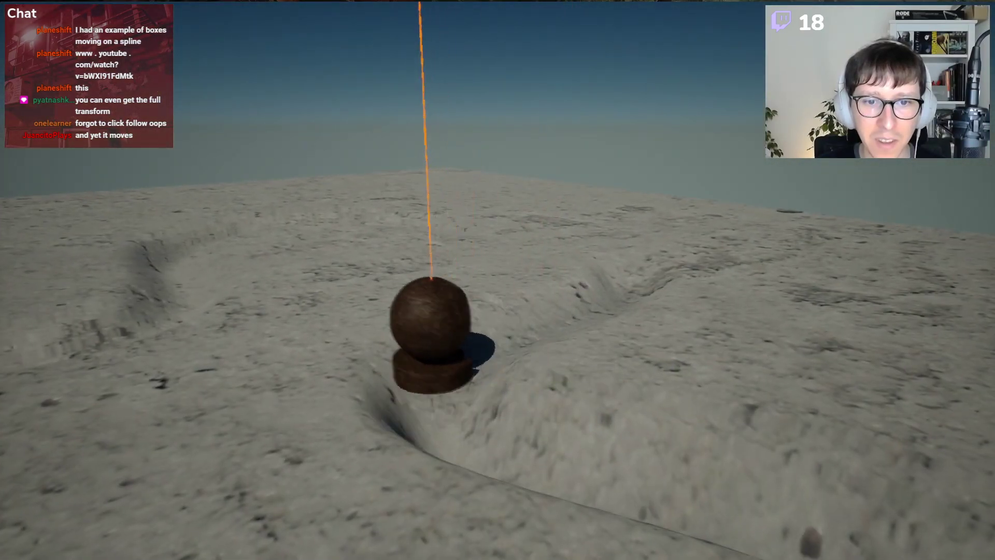
{"action": "key", "text": "d"}
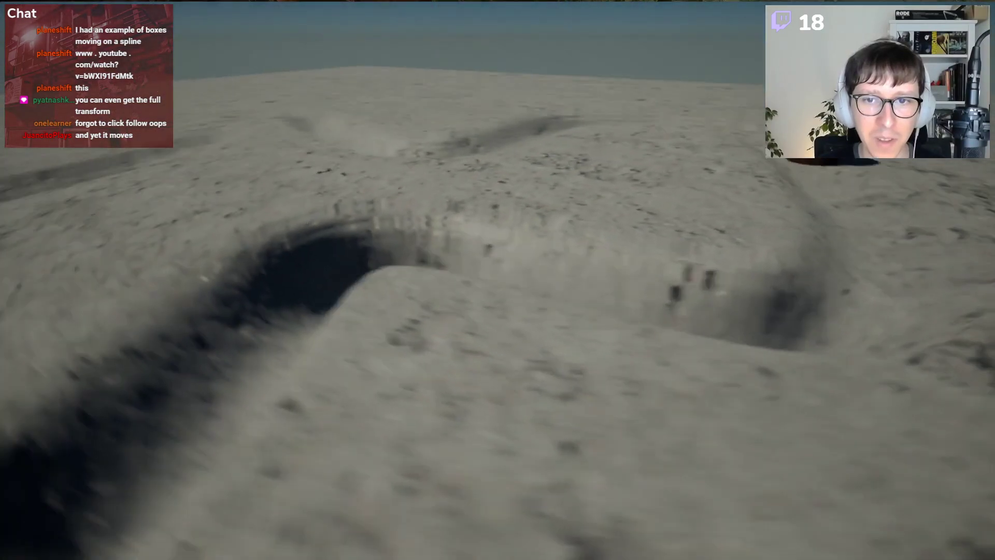
{"action": "key", "text": "a"}
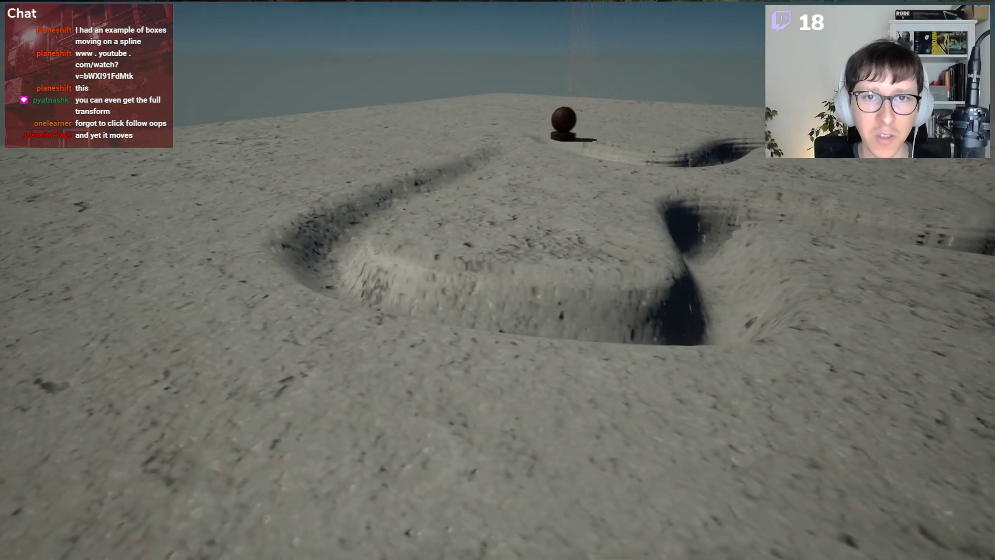
{"action": "key", "text": "w"}
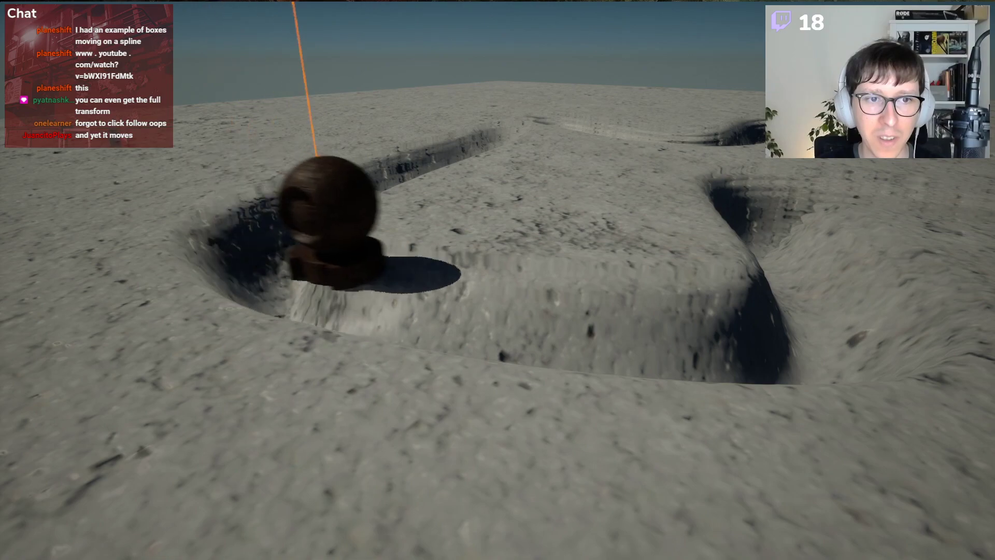
{"action": "key", "text": "d"}
{"action": "key", "text": "a"}
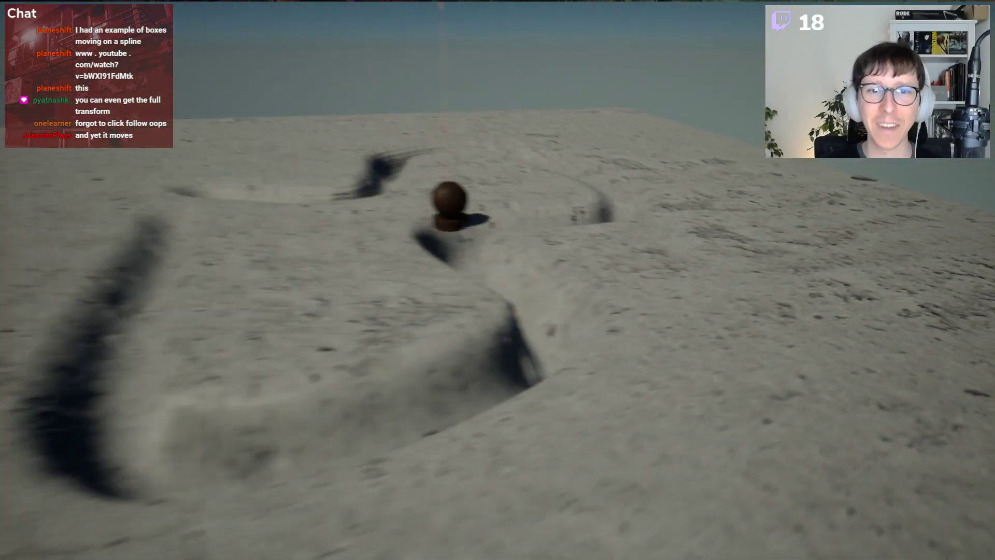
{"action": "key", "text": "s"}
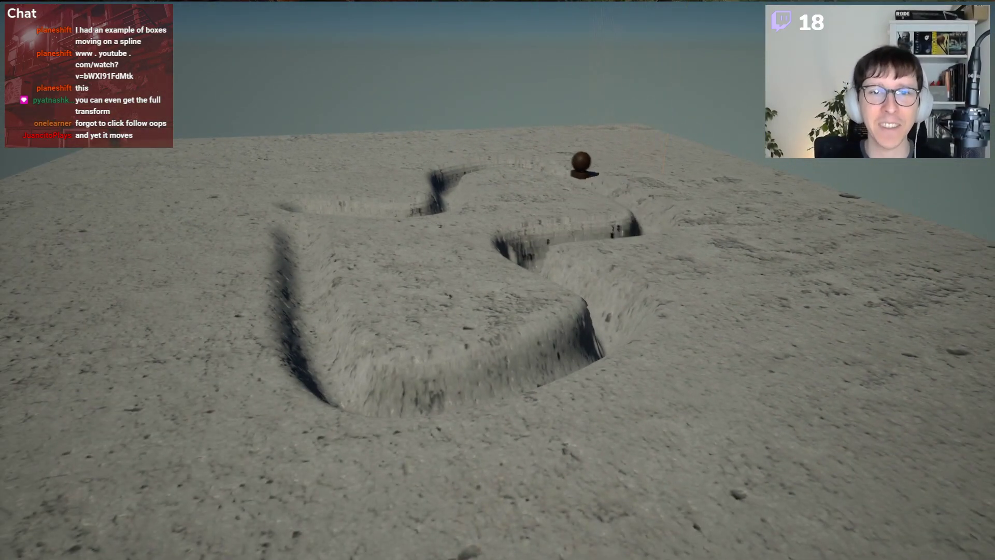
{"action": "key", "text": "a"}
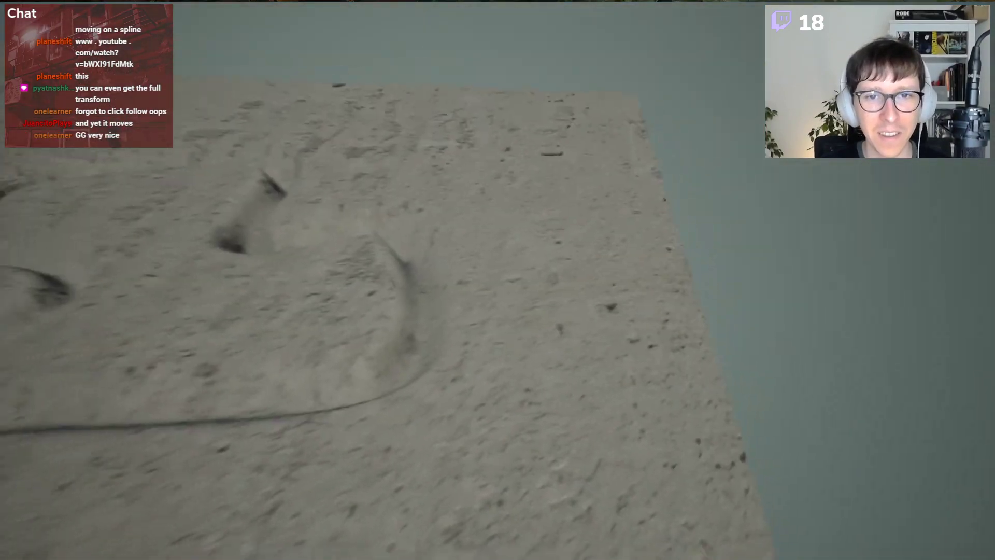
{"action": "key", "text": "a"}
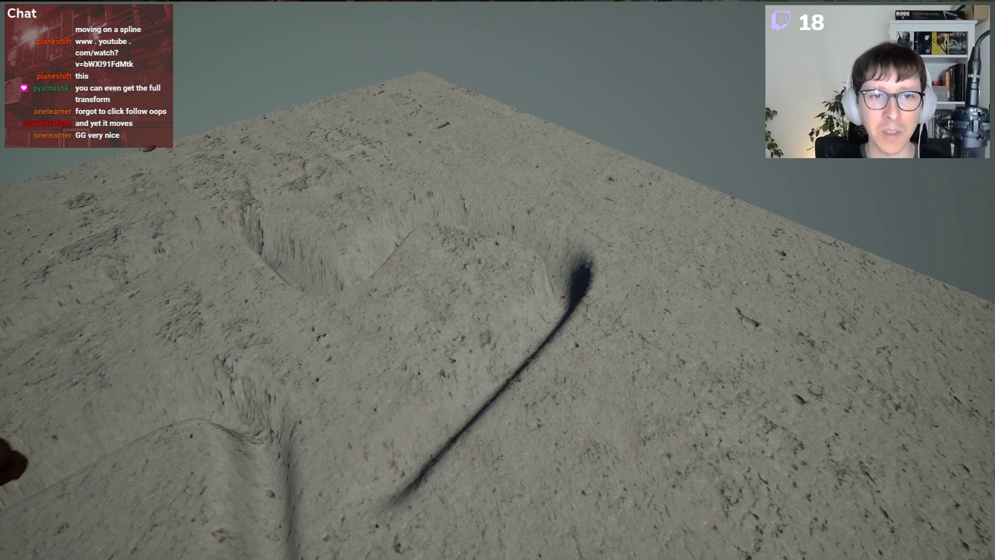
{"action": "key", "text": "d"}
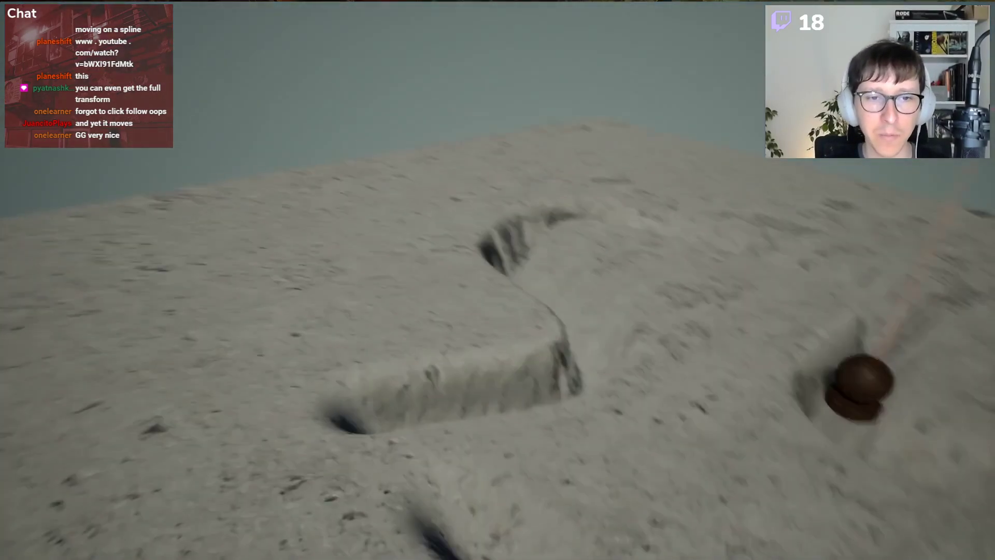
{"action": "key", "text": "d"}
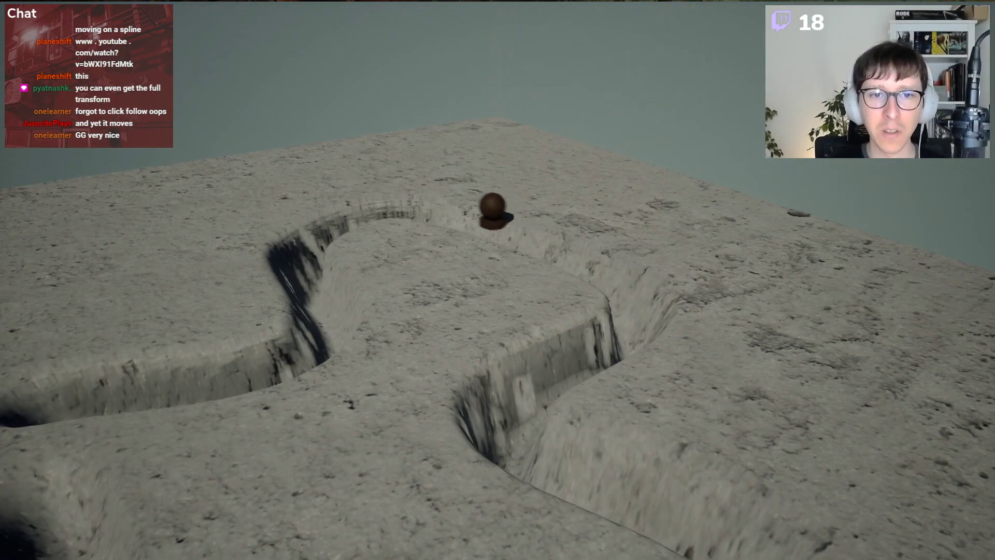
{"action": "key", "text": "w"}
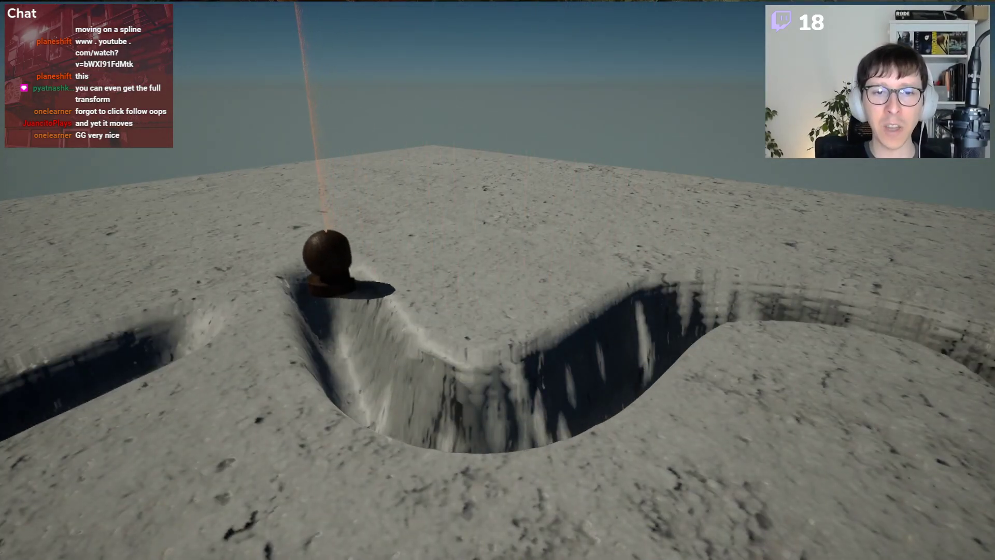
{"action": "key", "text": "a"}
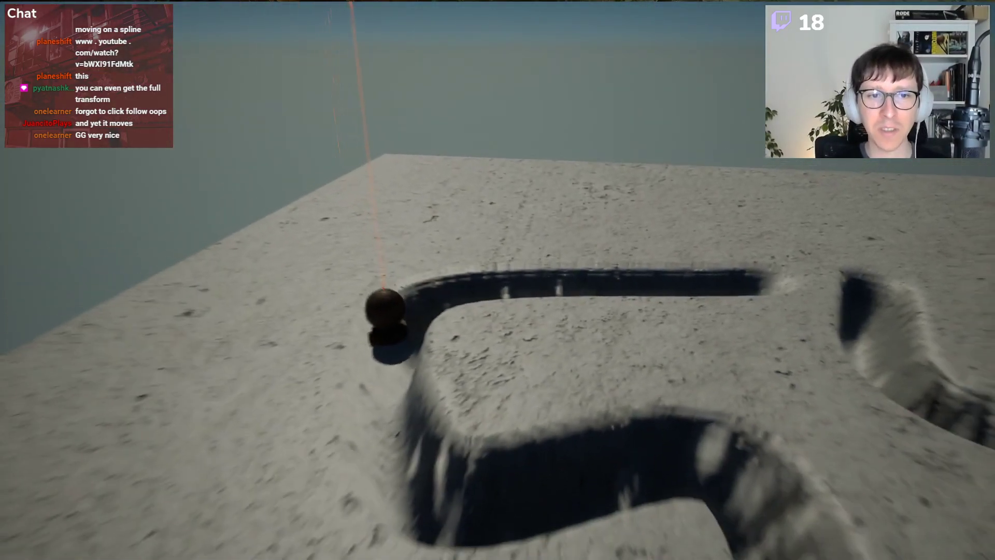
{"action": "key", "text": "s"}
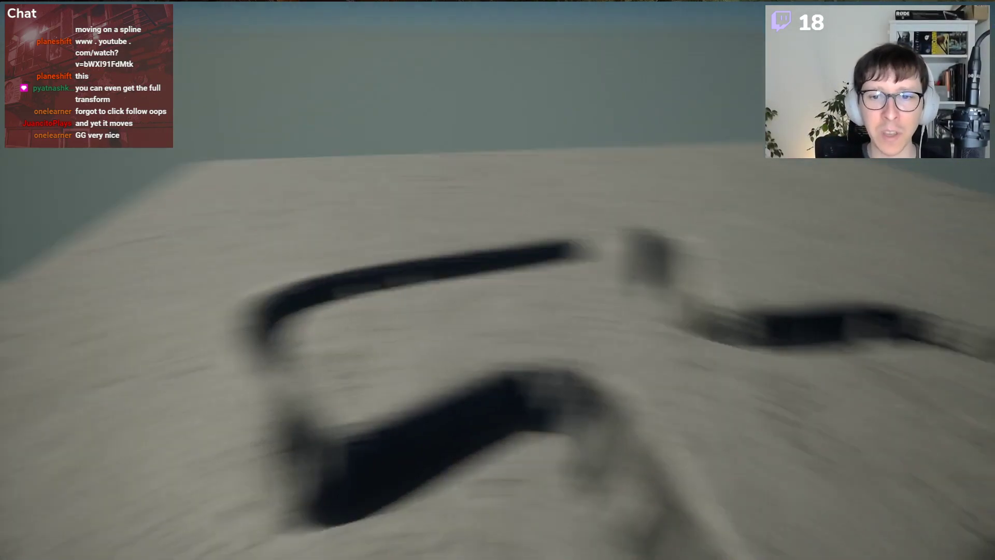
{"action": "key", "text": "w"}
{"action": "key", "text": "d"}
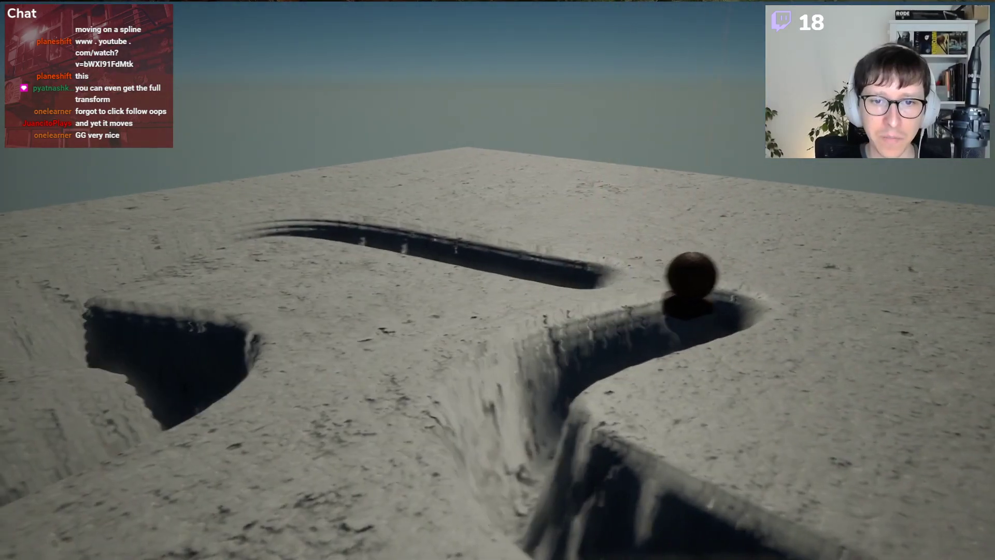
Stop playing and orbit the editor viewport over the carved trench.
{"action": "key", "text": "Escape"}
{"action": "key", "text": "s"}
{"action": "right_click_drag", "start_coordinate": [264, 144], "coordinate": [427, 68]}
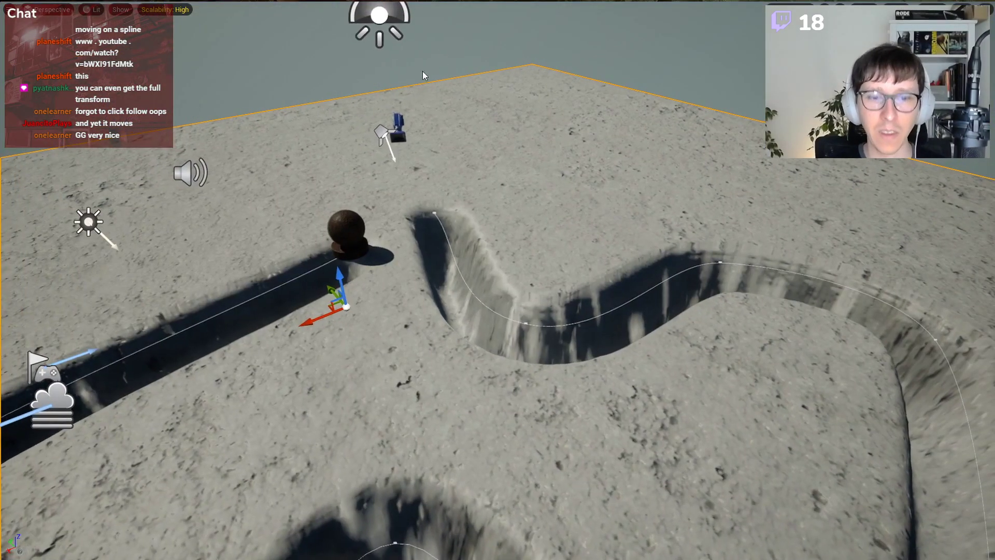
Play the level and fly around the slab to view the ball's grooves, then stop.
{"action": "key", "text": "alt+p"}
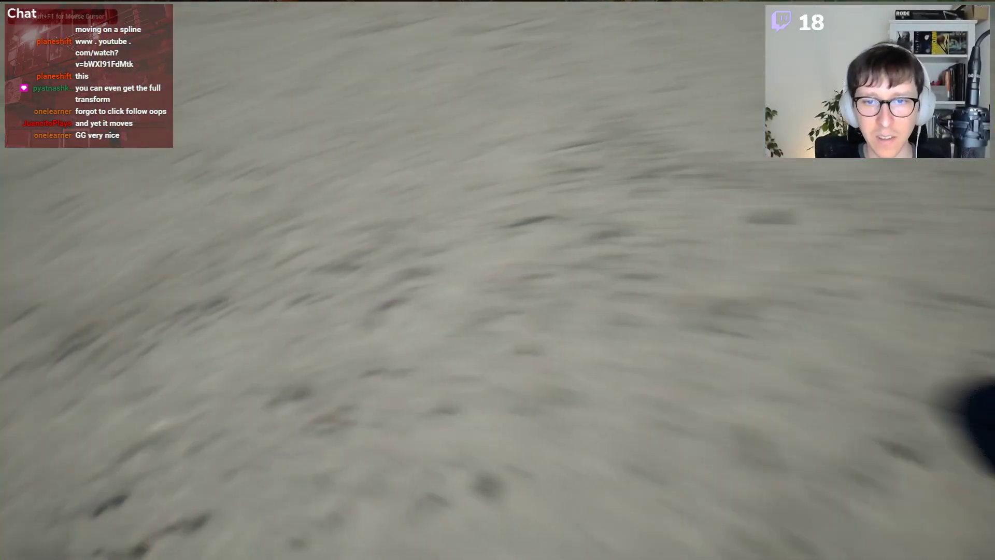
{"action": "key", "text": "w"}
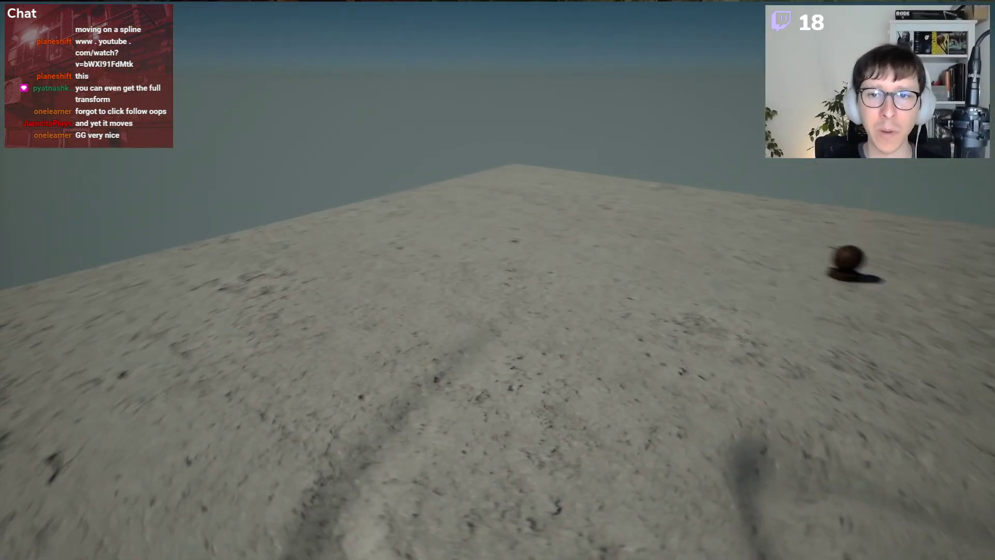
{"action": "key", "text": "d"}
{"action": "key", "text": "d"}
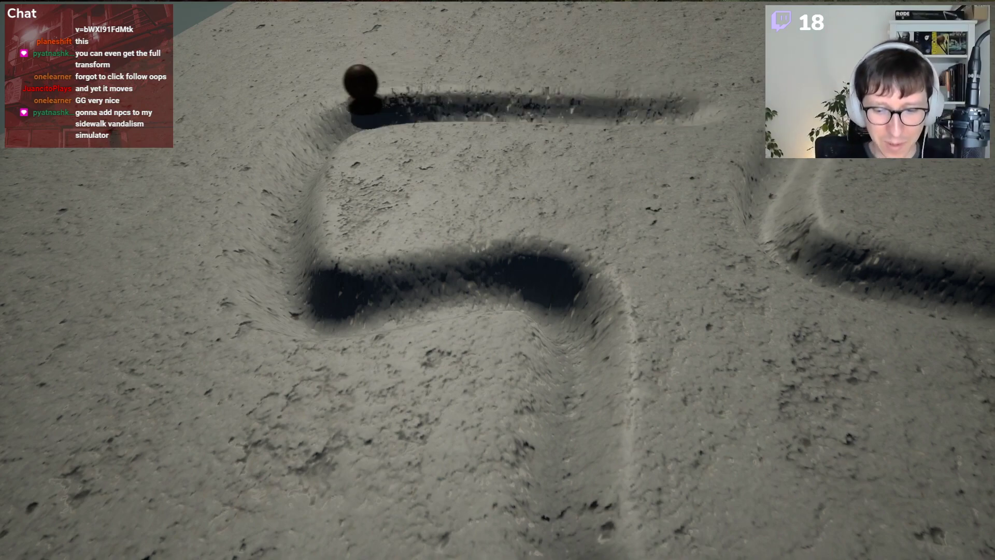
{"action": "key", "text": "a"}
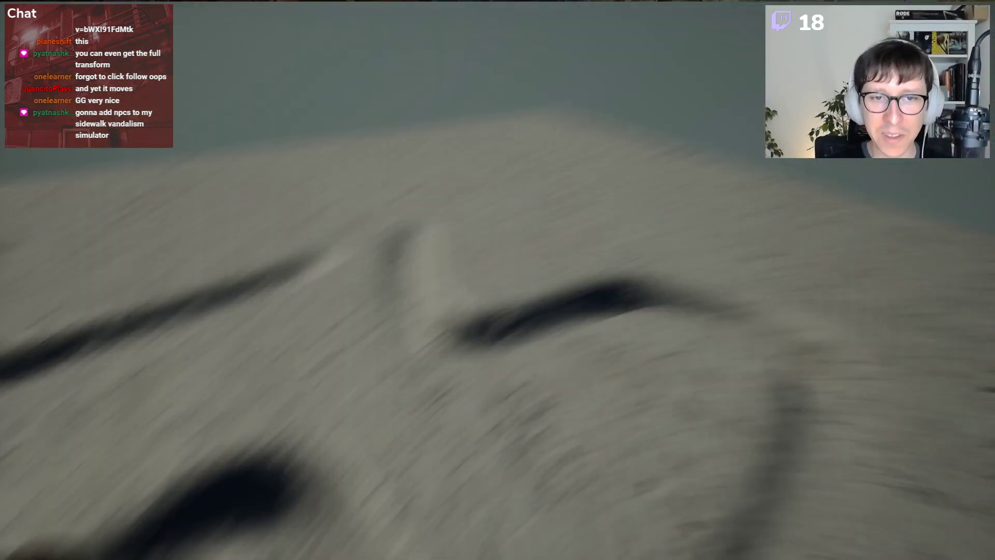
{"action": "key", "text": "a"}
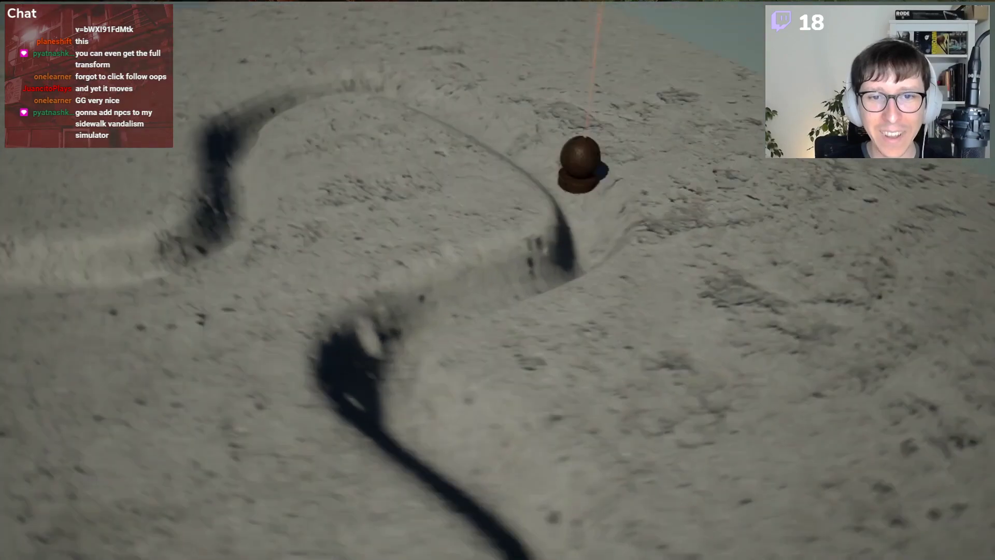
{"action": "key", "text": "s"}
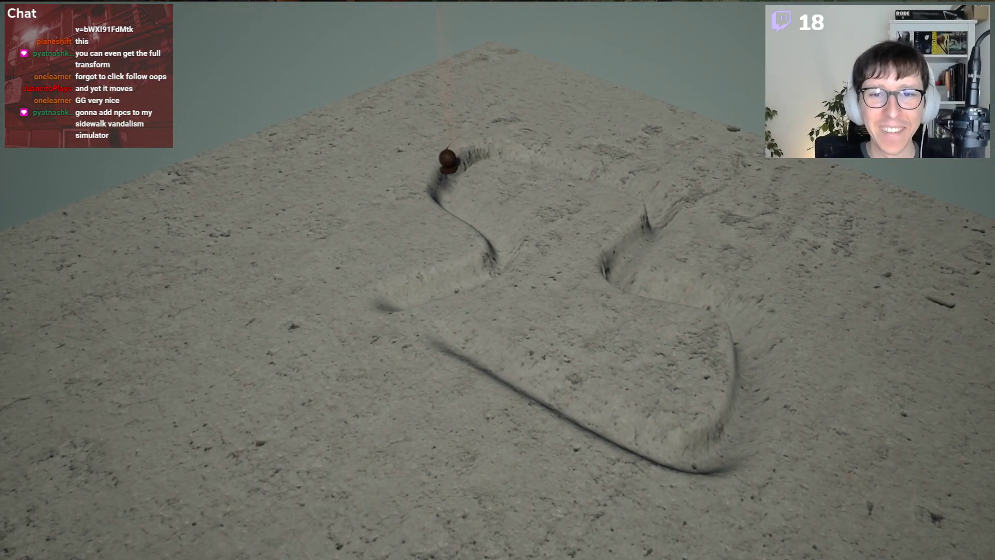
{"action": "key", "text": "Escape"}
Select the moving ball actor, aim the editor view at it, and run Play again briefly.
{"action": "right_click_drag", "start_coordinate": [521, 249], "coordinate": [481, 272]}
{"action": "left_click", "coordinate": [572, 247]}
{"action": "key", "text": "w"}
{"action": "right_click_drag", "start_coordinate": [572, 247], "coordinate": [731, 178]}
{"action": "key", "text": "alt+p"}
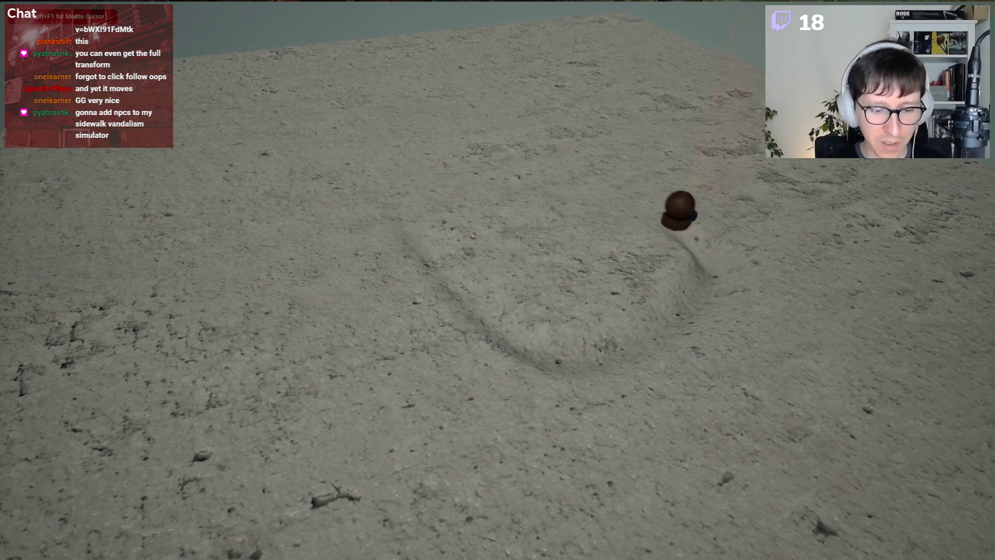
{"action": "key", "text": "Escape"}
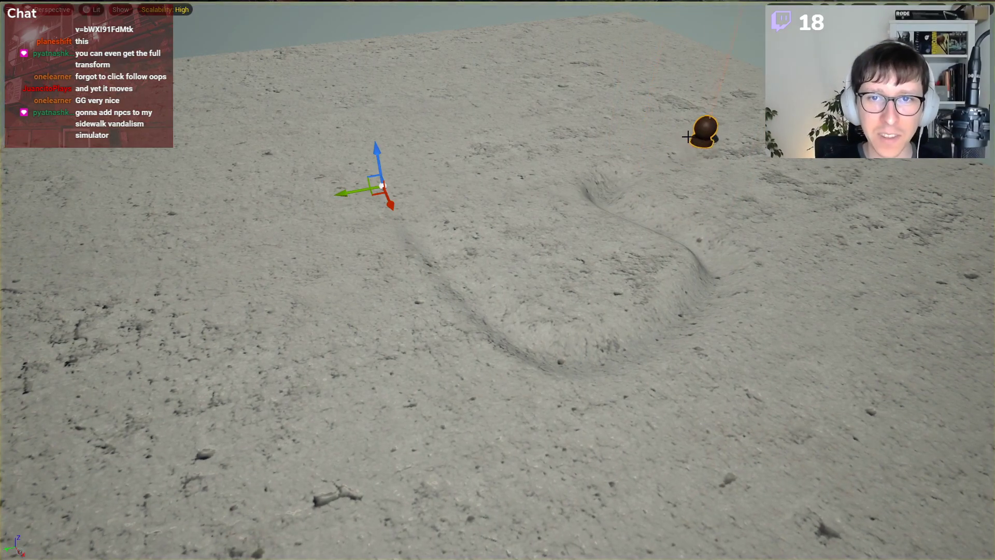
Select the spline path and slide it left toward the camera while the ball runs.
{"action": "left_click", "coordinate": [570, 81]}
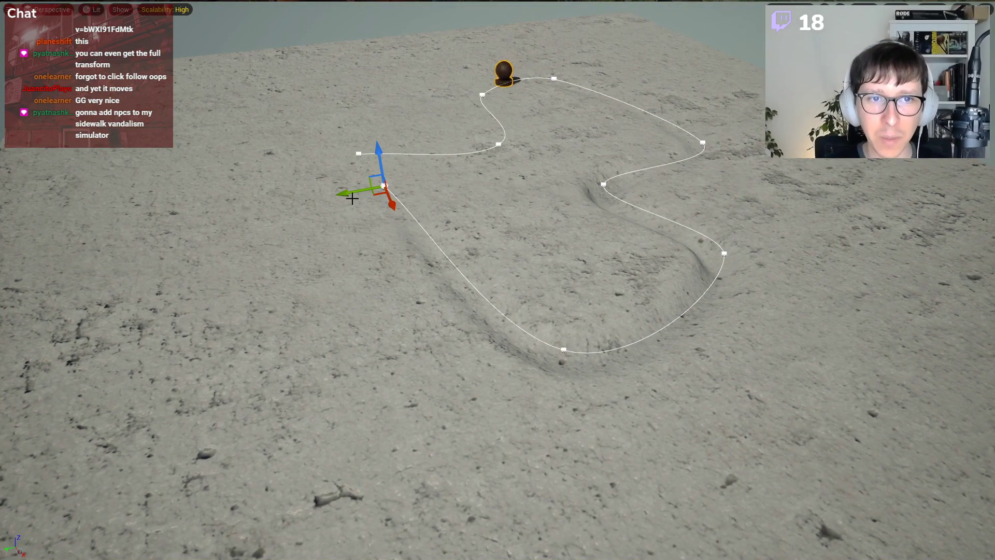
{"action": "left_click_drag", "start_coordinate": [340, 193], "coordinate": [108, 253]}
{"action": "key", "text": "s"}
{"action": "right_click_drag", "start_coordinate": [330, 271], "coordinate": [283, 352]}
{"action": "key", "text": "w"}
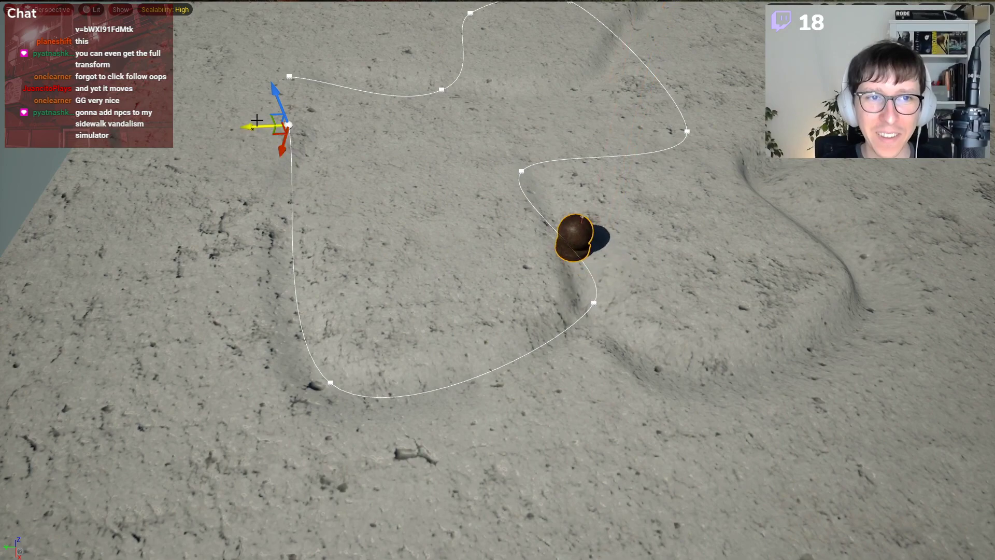
Shift the spline right and back left to carve more trenches, then end the session.
{"action": "left_click_drag", "start_coordinate": [252, 126], "coordinate": [416, 119]}
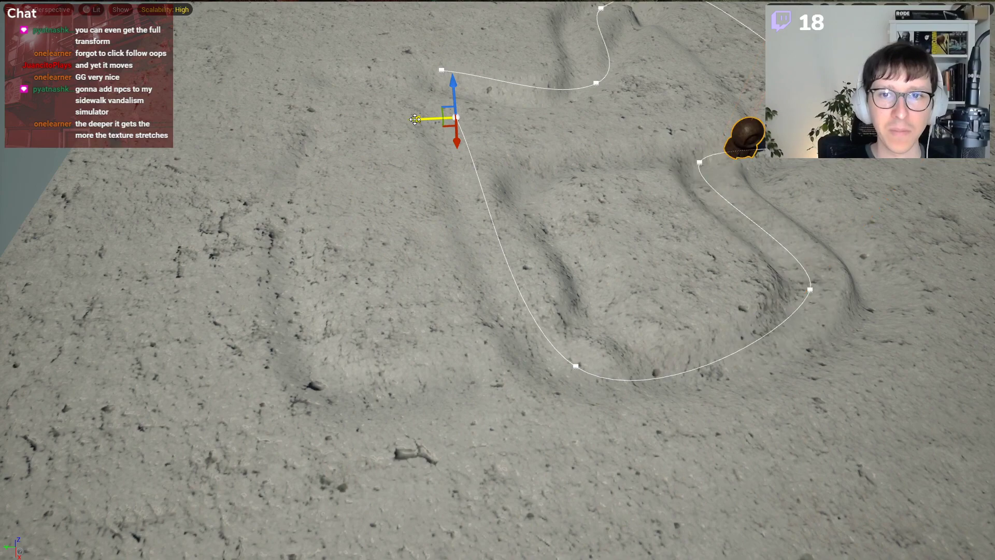
{"action": "left_click_drag", "start_coordinate": [414, 120], "coordinate": [300, 116]}
{"action": "right_click_drag", "start_coordinate": [300, 116], "coordinate": [317, 93]}
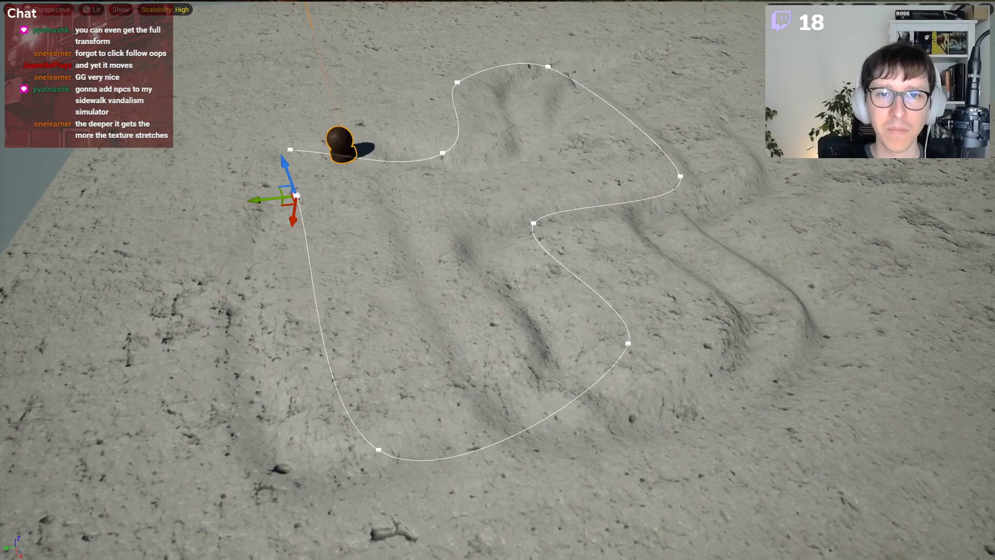
{"action": "right_click_drag", "start_coordinate": [453, 125], "coordinate": [565, 104]}
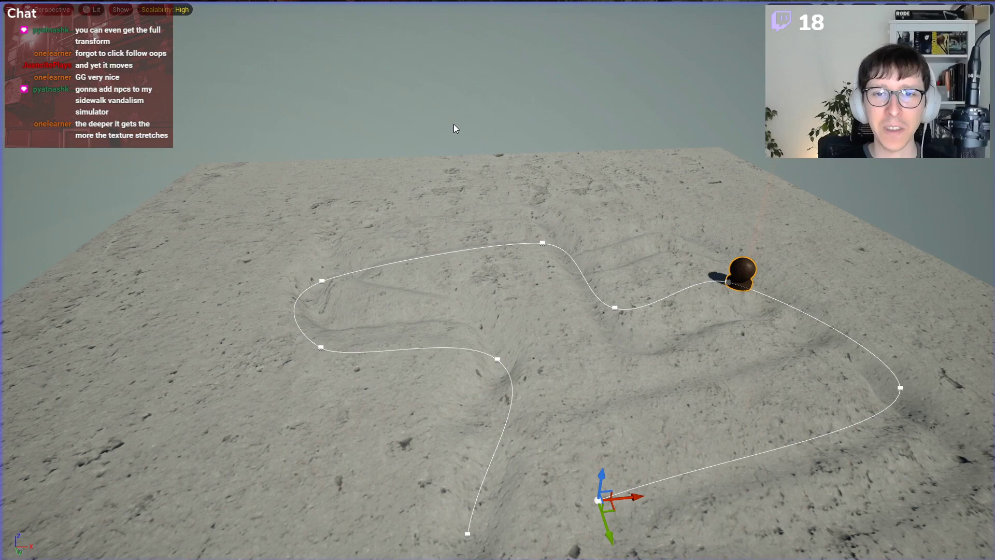
{"action": "key", "text": "Escape"}
{"action": "right_click_drag", "start_coordinate": [580, 166], "coordinate": [572, 172]}
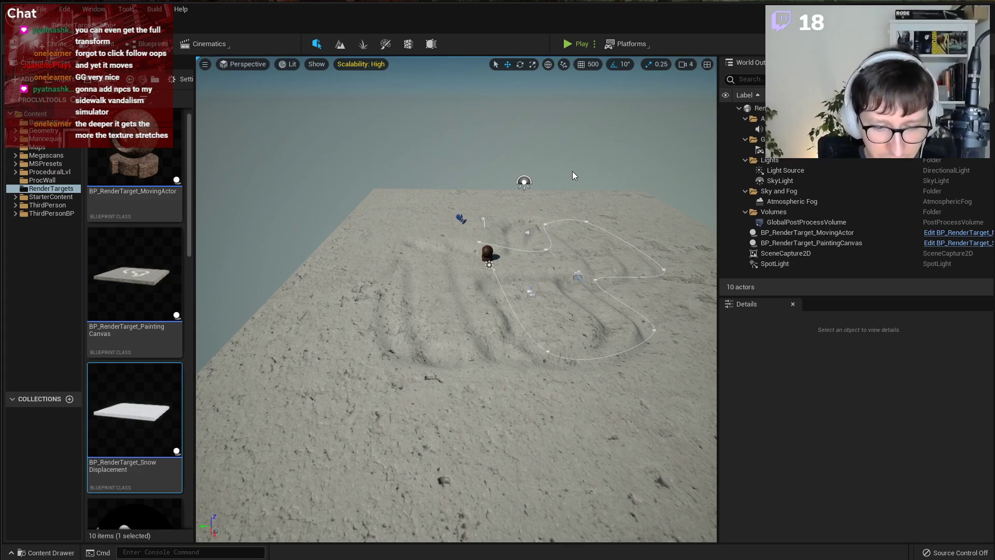
Fly the viewport camera down into the snow trench for a close look.
{"action": "right_click_drag", "start_coordinate": [572, 171], "coordinate": [572, 171]}
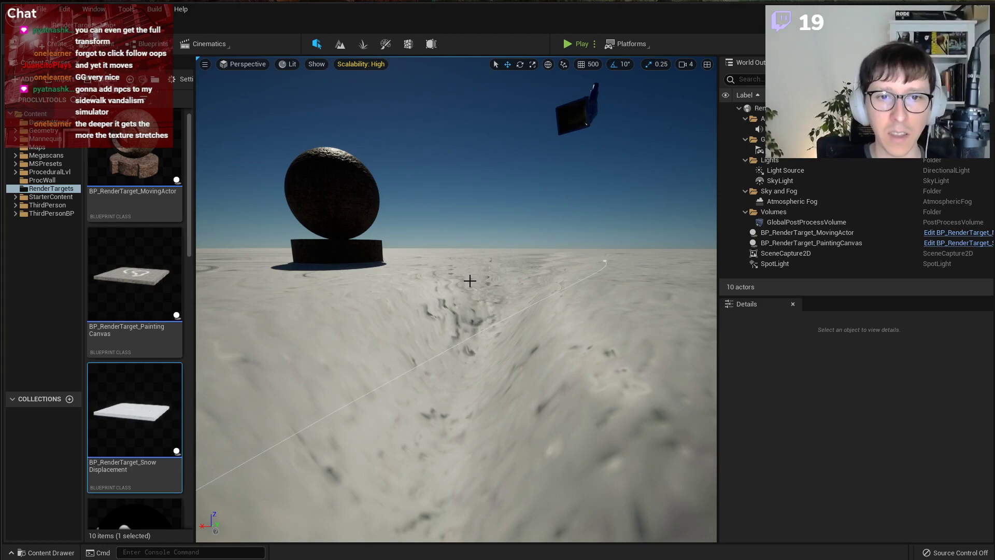
{"action": "right_click_drag", "start_coordinate": [470, 281], "coordinate": [470, 281]}
{"action": "key", "text": "s"}
{"action": "scroll", "coordinate": [468, 280], "scroll_direction": "down", "scroll_amount": 6}
{"action": "scroll", "coordinate": [469, 280], "scroll_direction": "up", "scroll_amount": 6}
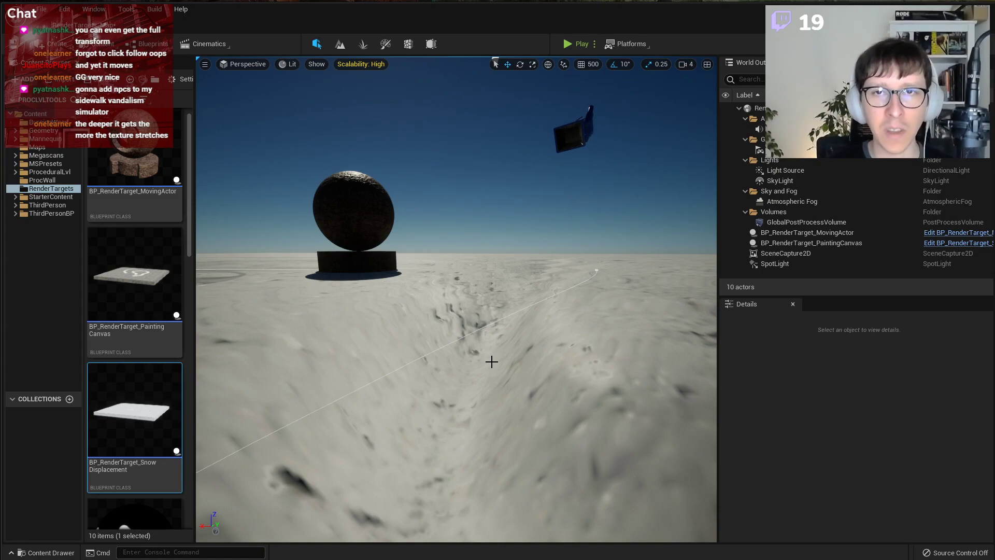
Select the snow painting canvas and circle the camera around it to inspect the grooves.
{"action": "left_click", "coordinate": [548, 312]}
{"action": "right_click_drag", "start_coordinate": [476, 367], "coordinate": [450, 388]}
{"action": "key", "text": "s"}
{"action": "key", "text": "d"}
{"action": "right_click_drag", "start_coordinate": [526, 347], "coordinate": [586, 314]}
{"action": "key", "text": "a"}
{"action": "key", "text": "w"}
{"action": "mouse_move", "coordinate": [448, 318]}
{"action": "right_mouse_down"}
{"action": "mouse_move", "coordinate": [482, 316]}
{"action": "mouse_move", "coordinate": [456, 318]}
{"action": "right_mouse_up"}
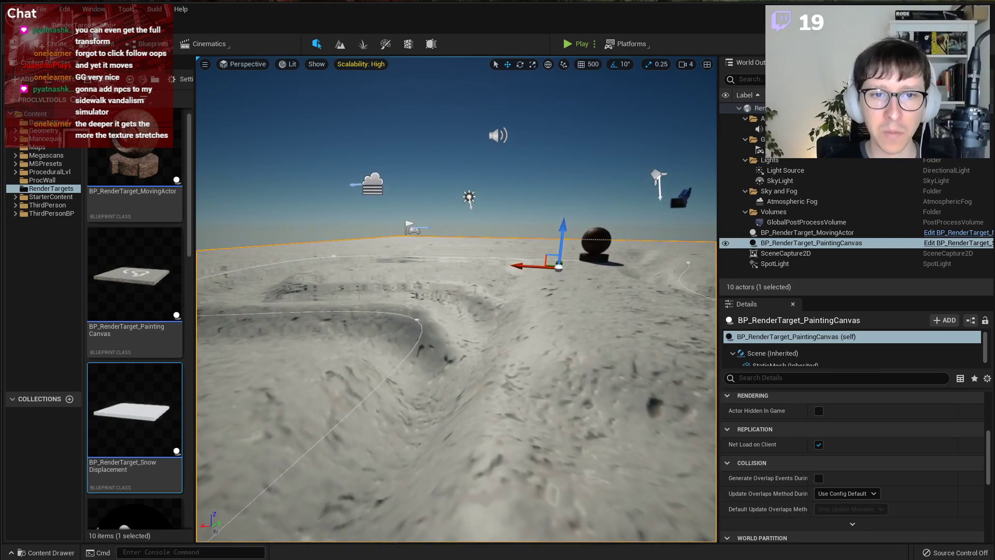
{"action": "right_click_drag", "start_coordinate": [522, 344], "coordinate": [495, 311]}
{"action": "key", "text": "w"}
{"action": "scroll", "coordinate": [829, 456], "scroll_direction": "up", "scroll_amount": 5}
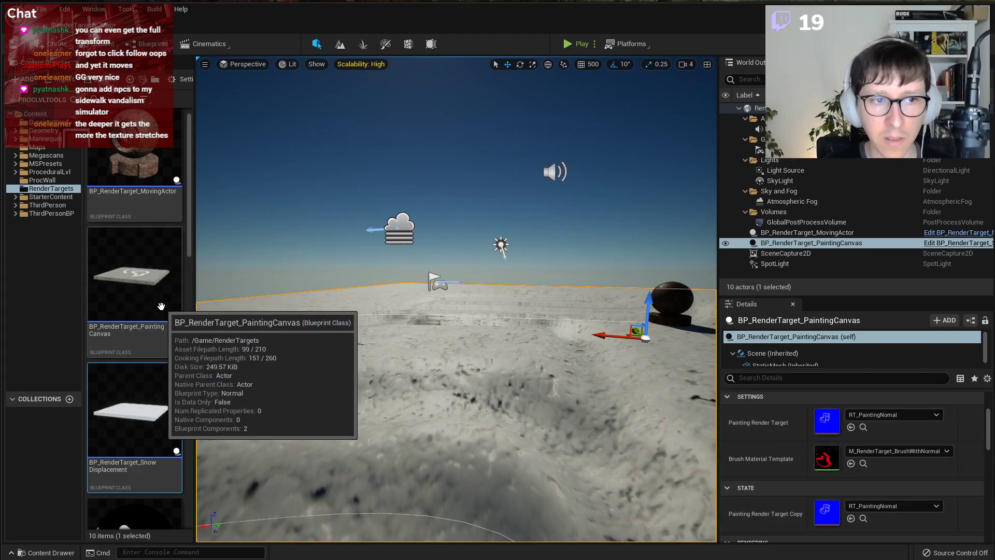
{"action": "scroll", "coordinate": [152, 297], "scroll_direction": "down", "scroll_amount": 3}
{"action": "scroll", "coordinate": [152, 321], "scroll_direction": "down", "scroll_amount": 5}
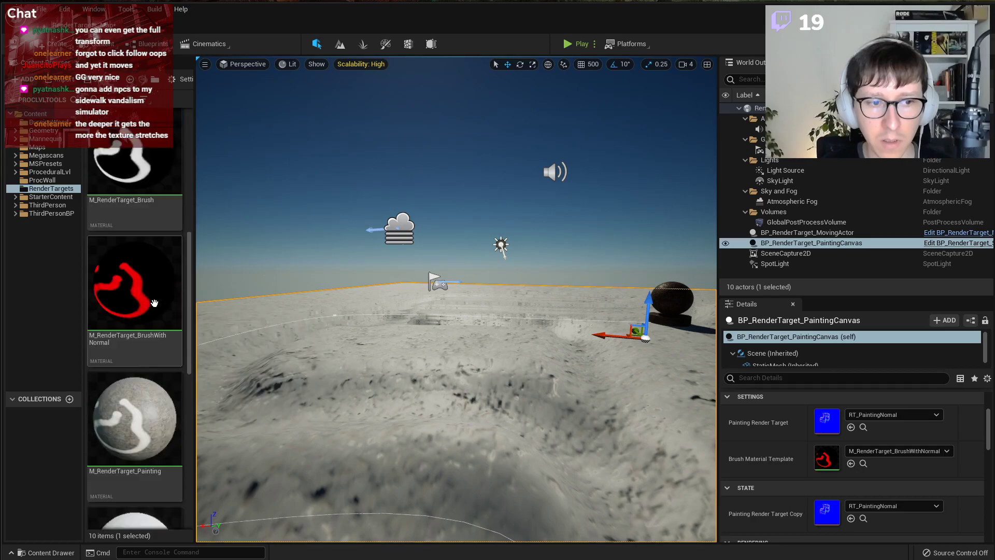
Open M_RenderTarget_Snow, review the ParallaxOcclusionMapping Min/Max Steps pins, then return to the level.
{"action": "double_click", "coordinate": [132, 441]}
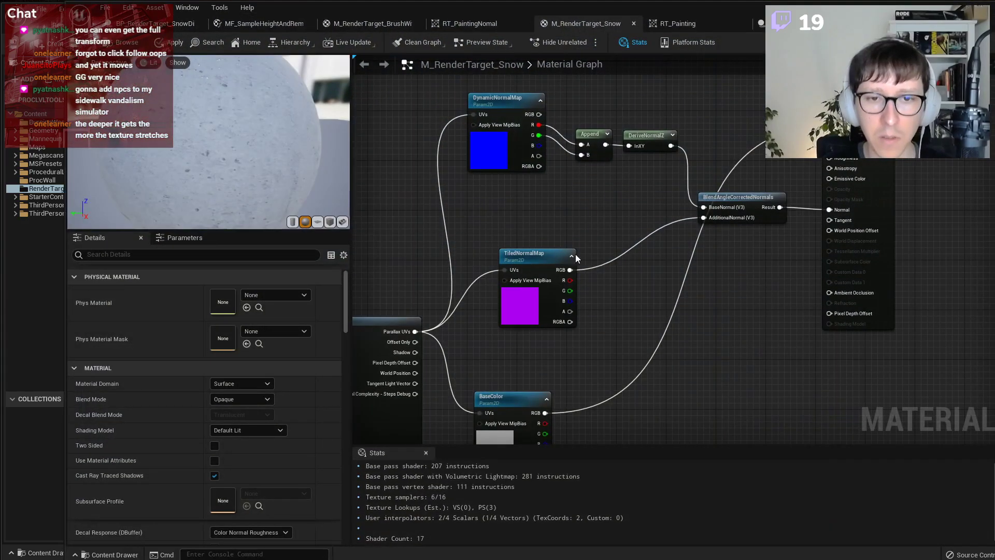
{"action": "scroll", "coordinate": [635, 231], "scroll_direction": "up", "scroll_amount": 4}
{"action": "scroll", "coordinate": [635, 232], "scroll_direction": "up", "scroll_amount": 2}
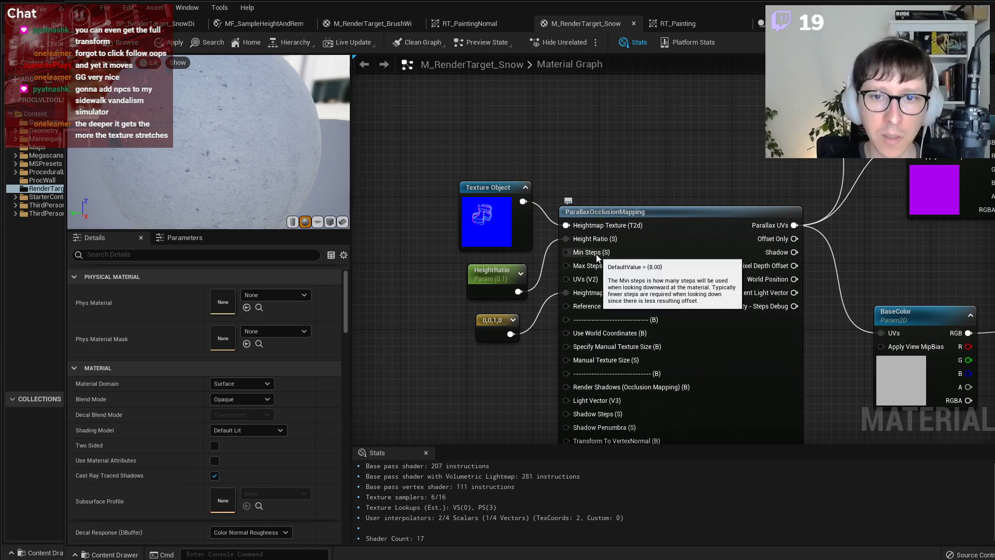
{"action": "mouse_move", "coordinate": [599, 267]}
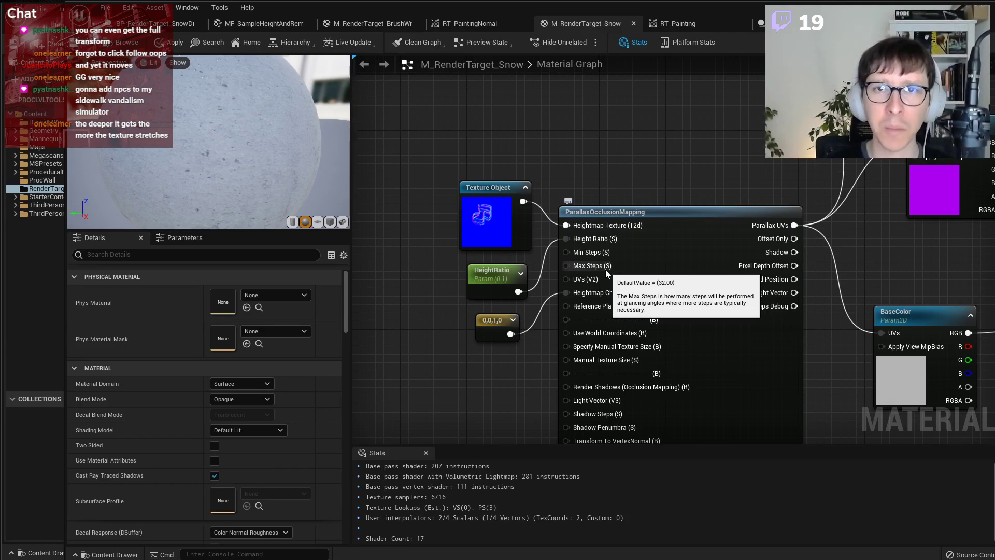
{"action": "right_click_drag", "start_coordinate": [713, 337], "coordinate": [701, 313]}
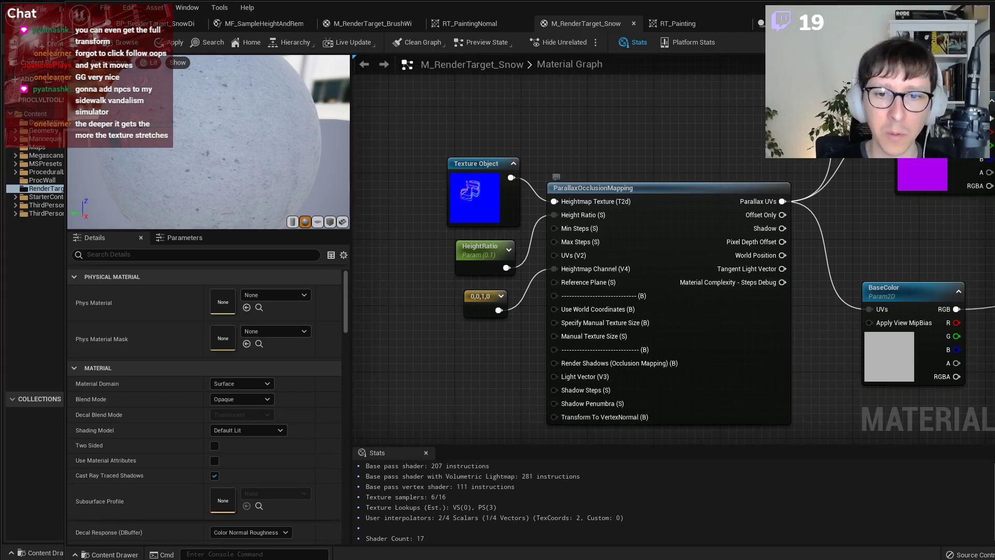
{"action": "key", "text": "alt+Tab"}
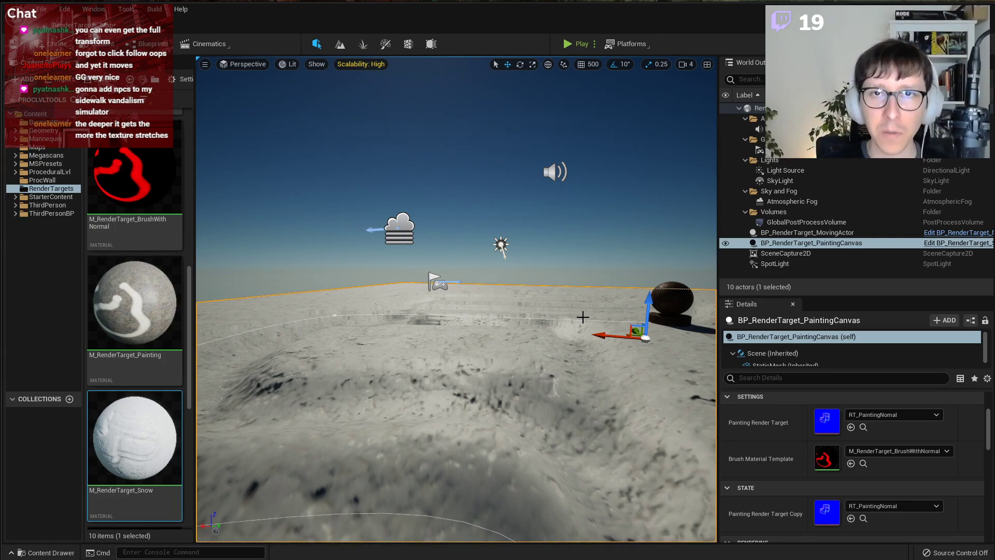
{"action": "key", "text": "alt+Tab"}
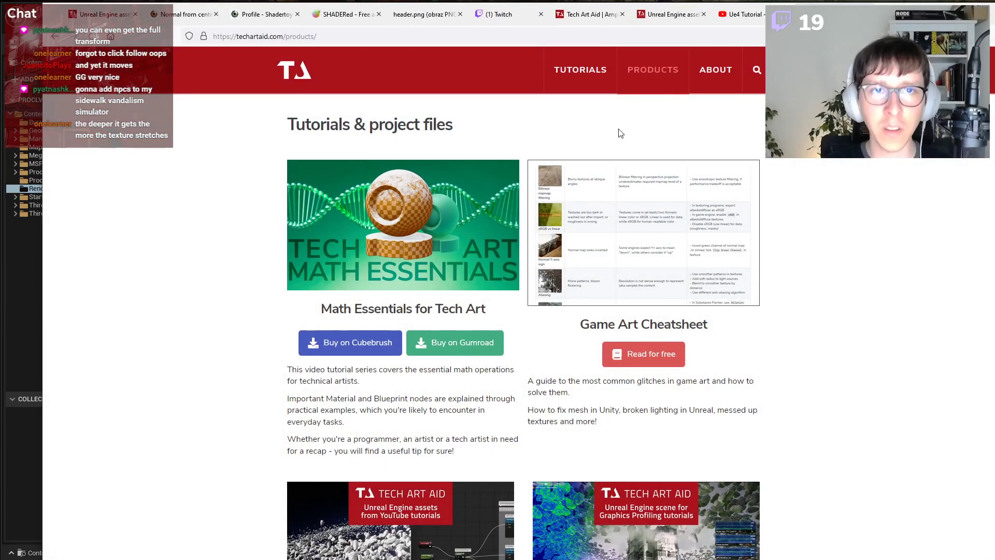
{"action": "key", "text": "ctrl+t"}
{"action": "type", "text": "twitter.com/"}
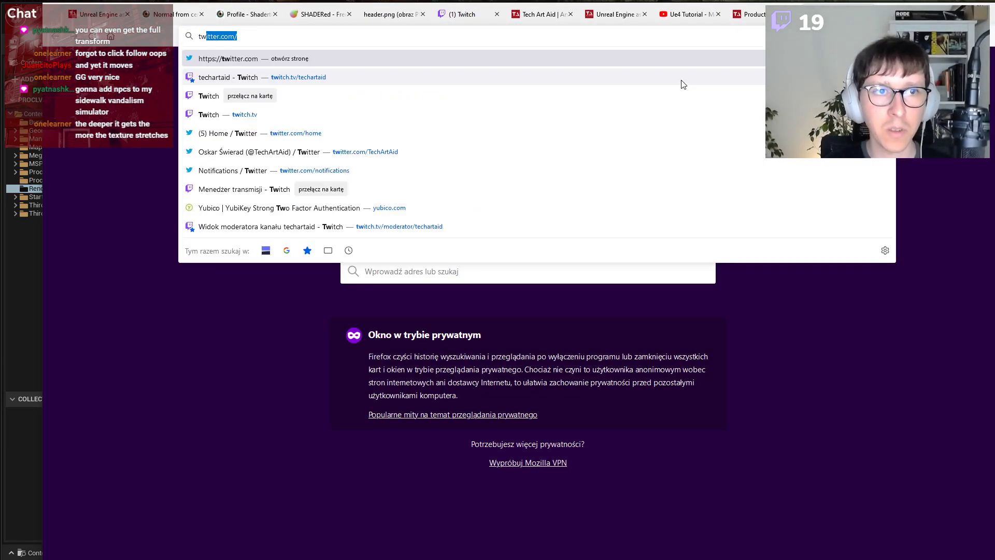
{"action": "key", "text": "Down"}
{"action": "key", "text": "Down"}
{"action": "key", "text": "Return"}
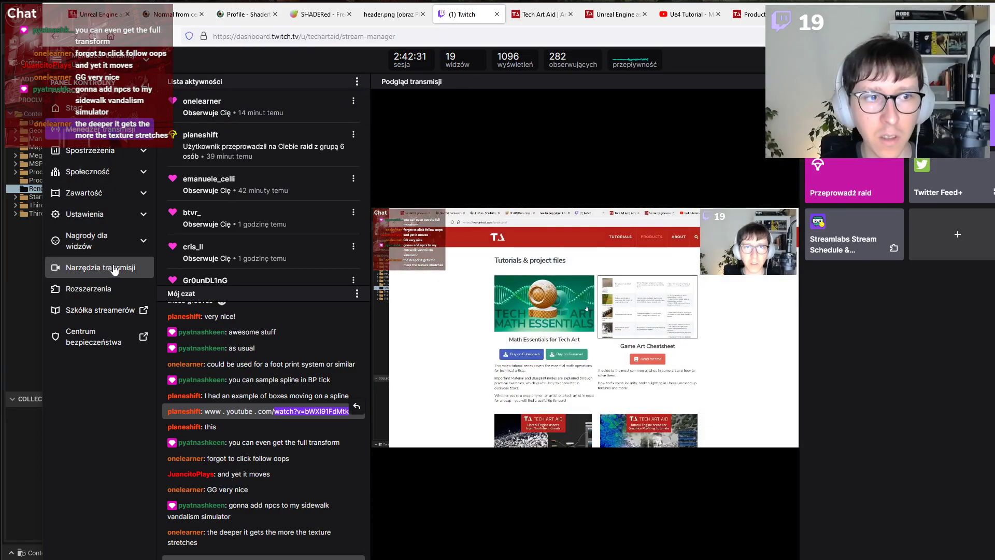
{"action": "left_click", "coordinate": [828, 196]}
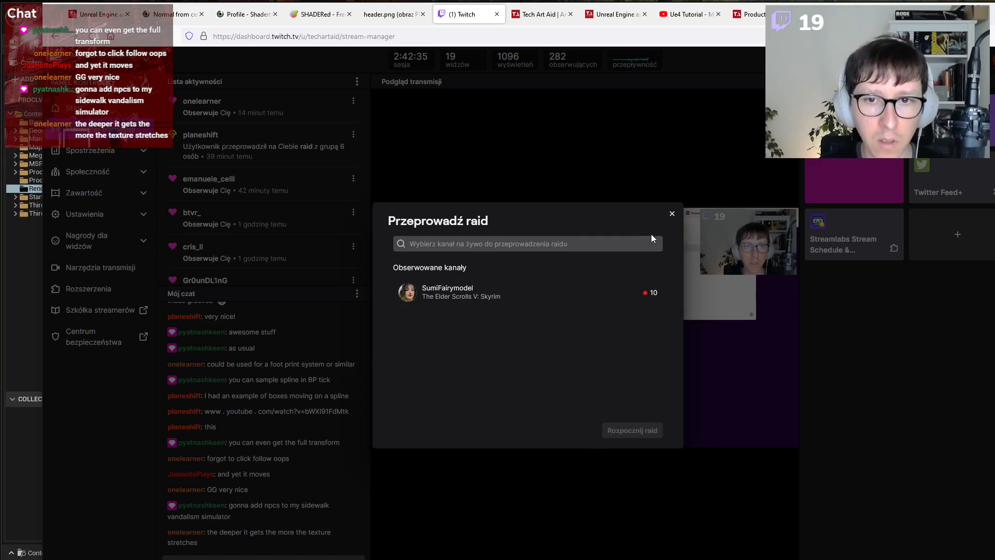
{"action": "left_click", "coordinate": [671, 217]}
{"action": "left_click", "coordinate": [748, 14]}
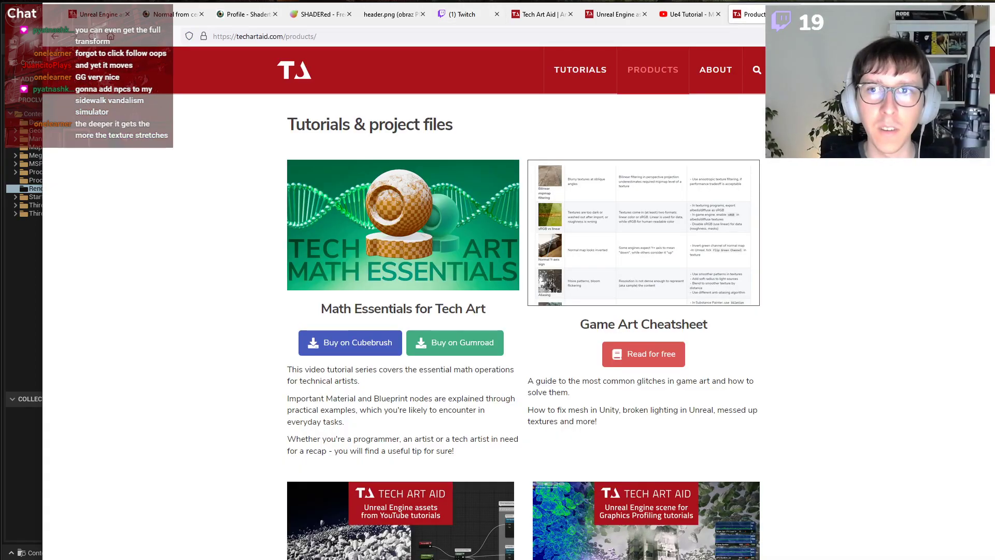
{"action": "key", "text": "alt+Tab"}
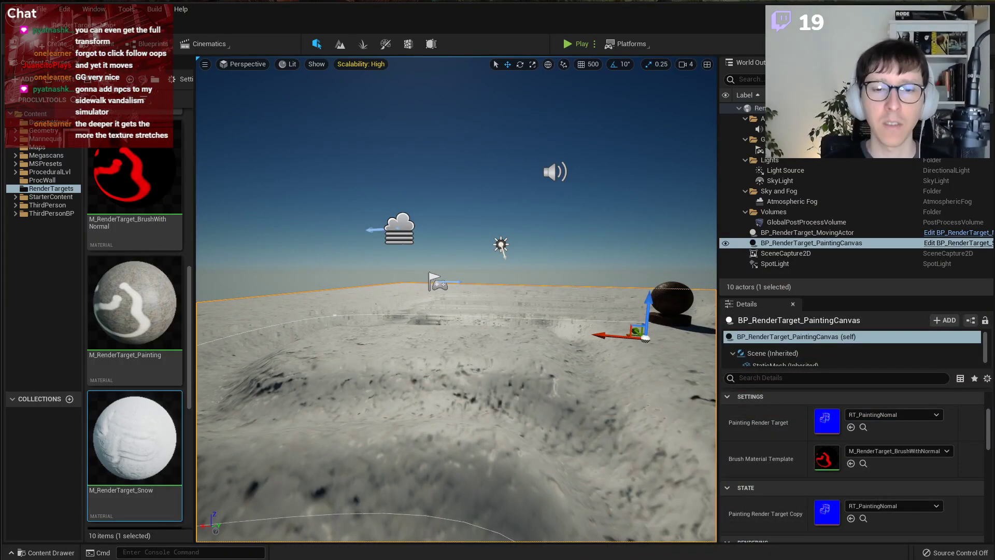